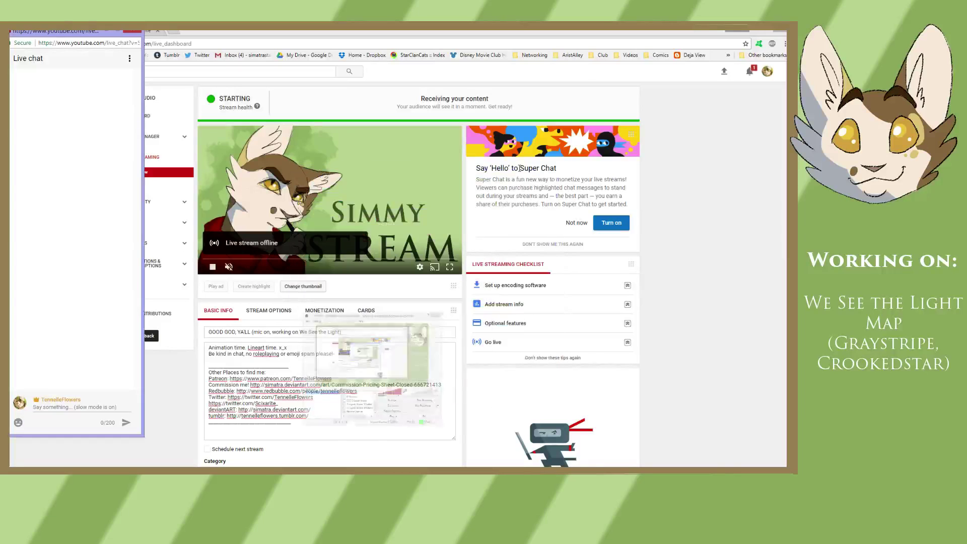
- Switch to Toon Boom Harmony and send the messages "Yo" and "First" in the stream's live chat
left_click(753, 34)
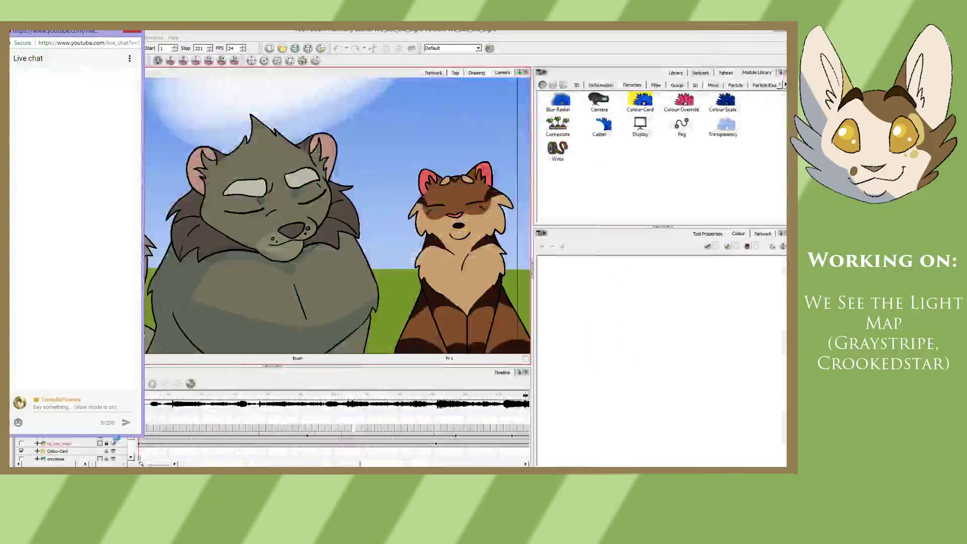
left_click(74, 408)
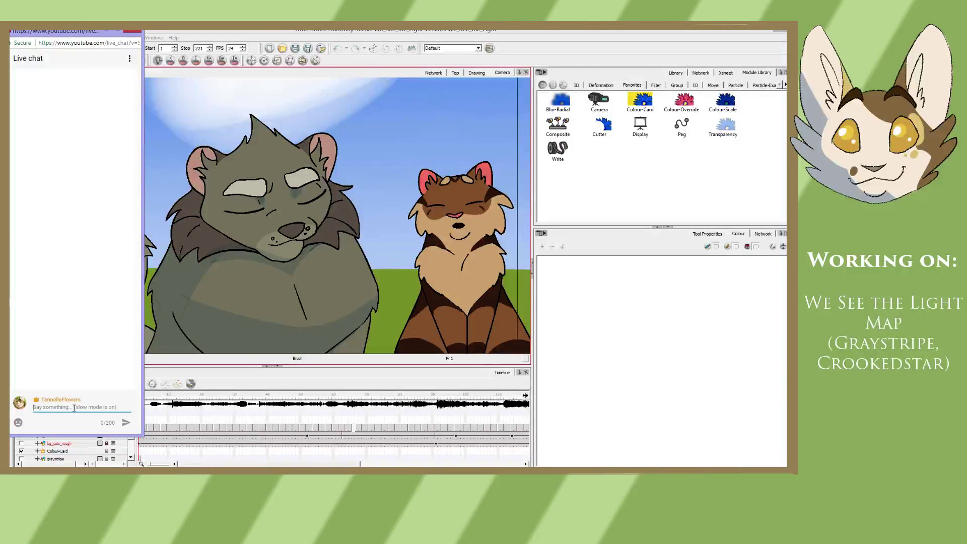
type("Yo")
key("Return")
type("Fi")
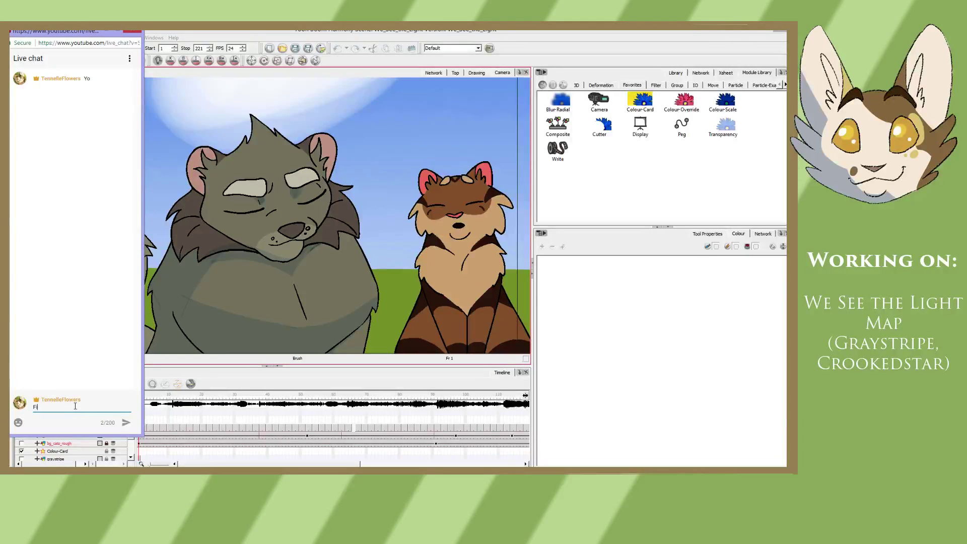
type("rst")
key("Return")
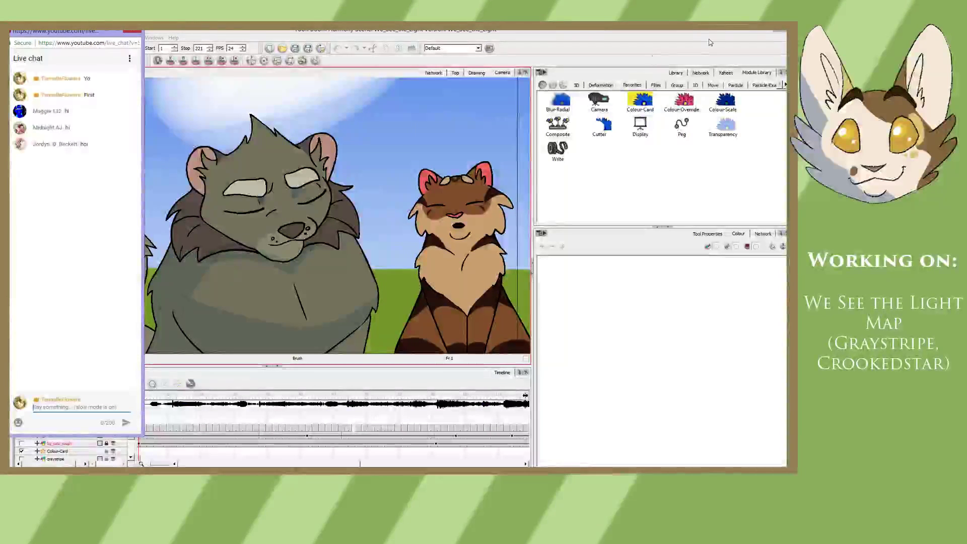
- Arrange the Harmony window beside the live chat window so that both are fully usable
left_click(771, 37)
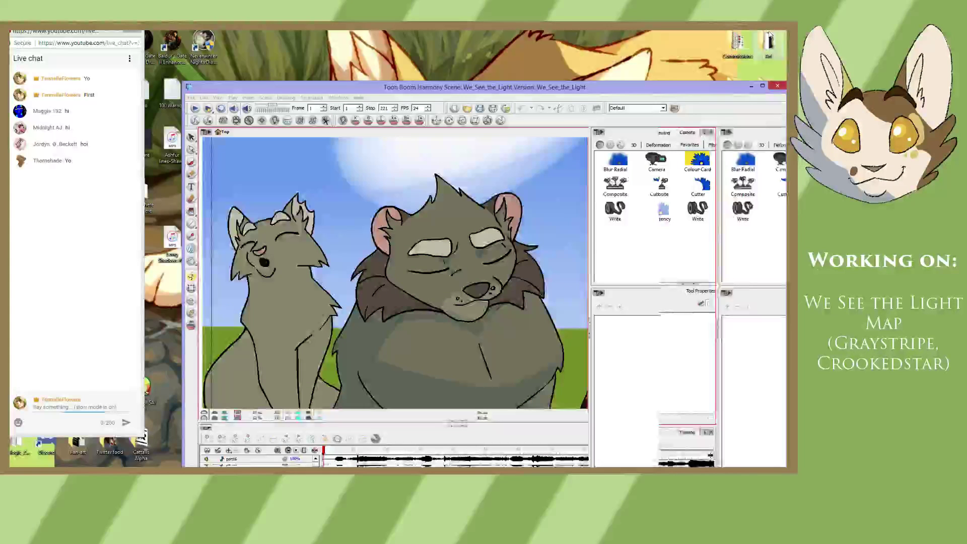
left_click(762, 86)
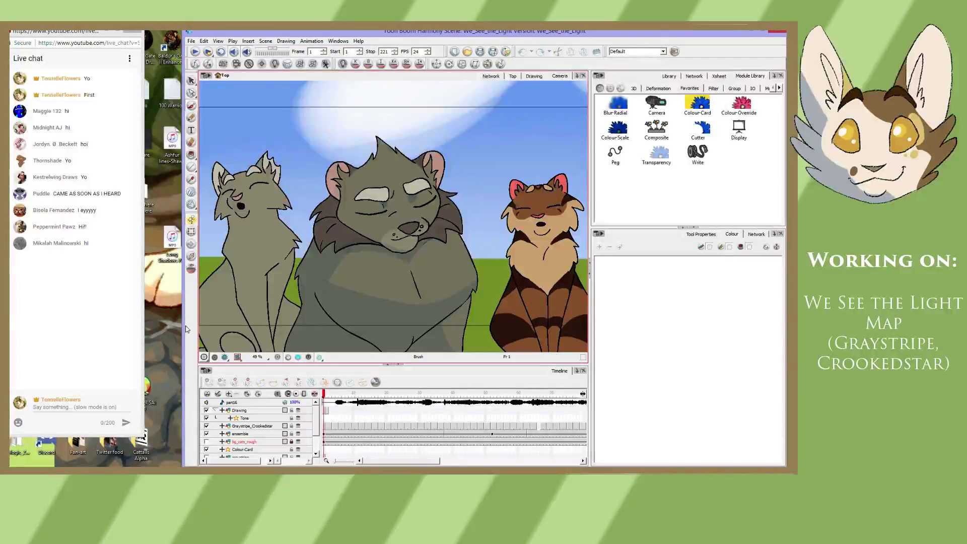
left_click_drag(184, 326, 146, 326)
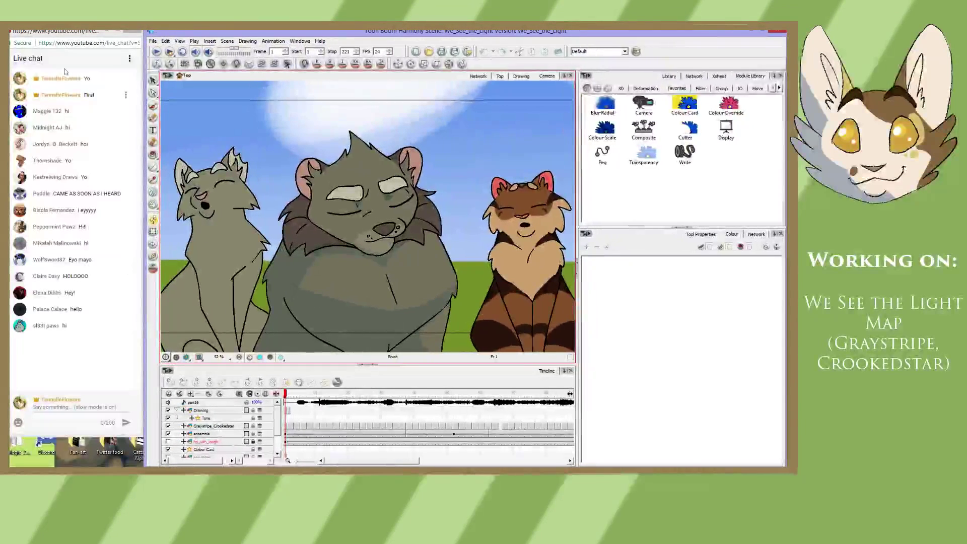
left_click(69, 32)
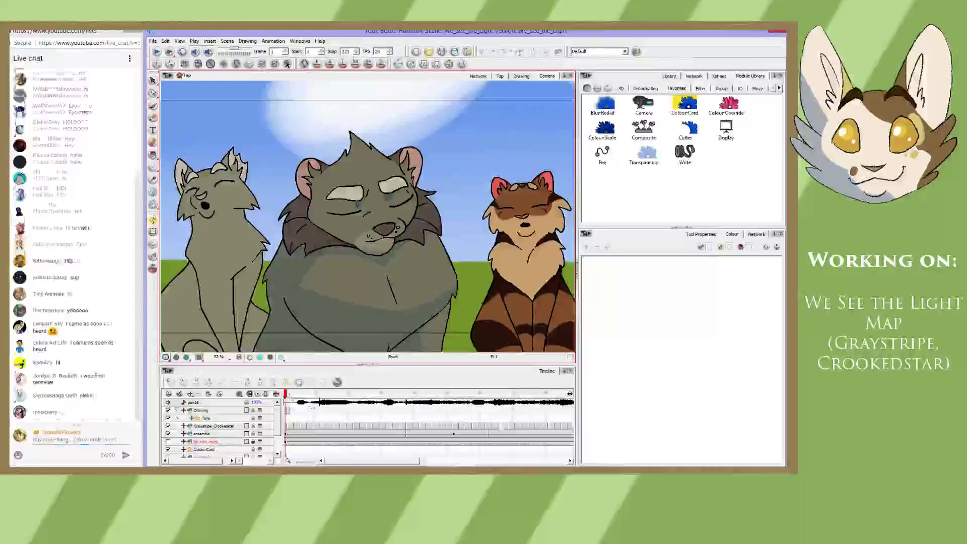
- Play the scene from frame 1 to review the animation, and move the playhead to frame 203
left_click(311, 394)
left_click(285, 393)
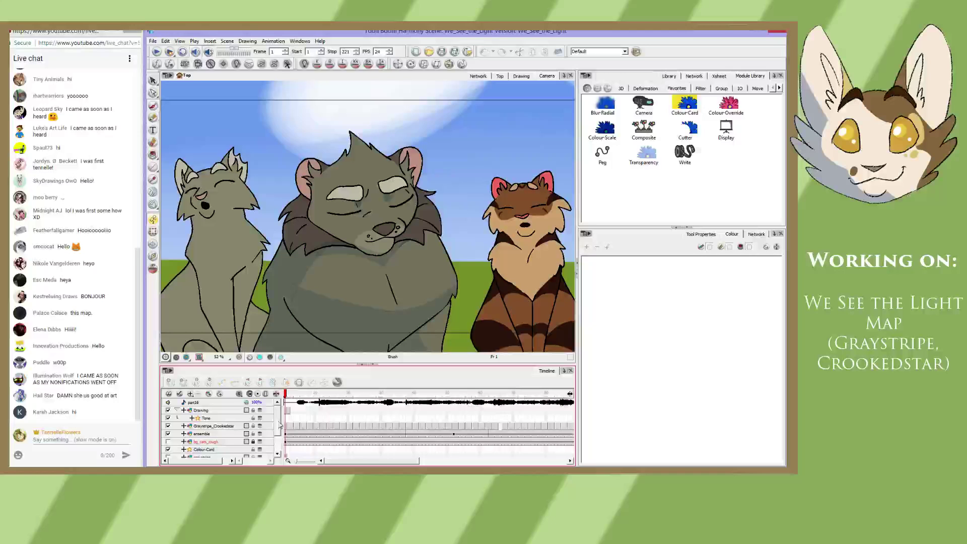
mouse_move(286, 395)
left_mouse_down()
mouse_move(523, 403)
mouse_move(264, 411)
left_mouse_up()
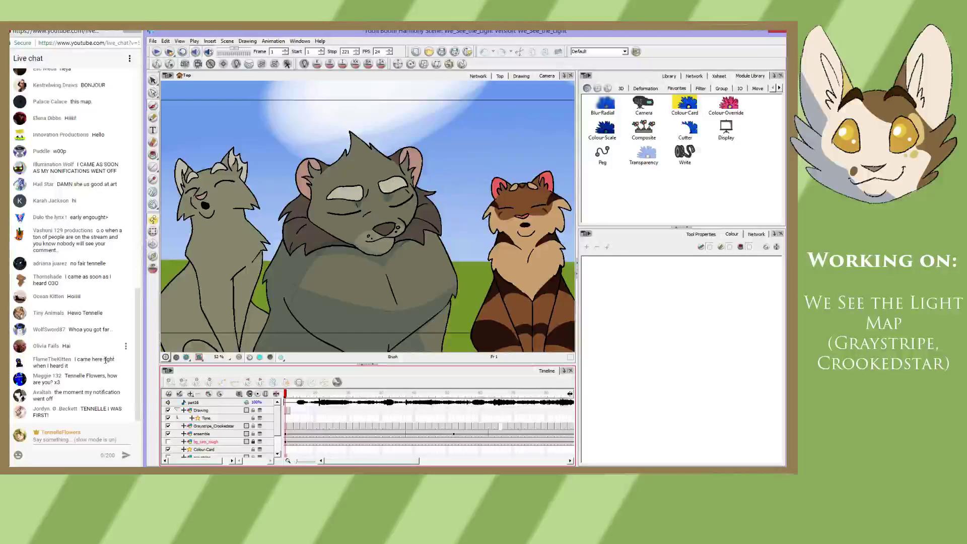
left_click(153, 41)
key("Escape")
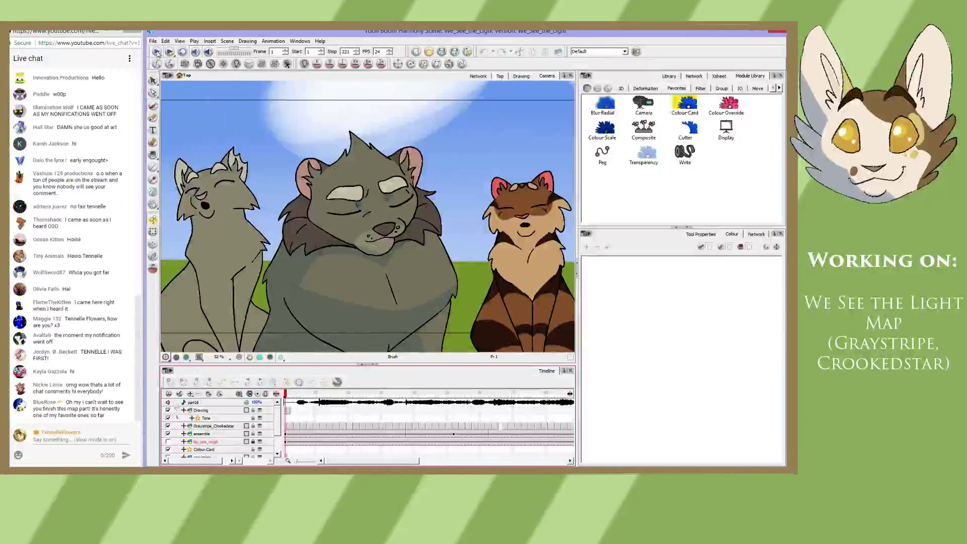
left_click(157, 52)
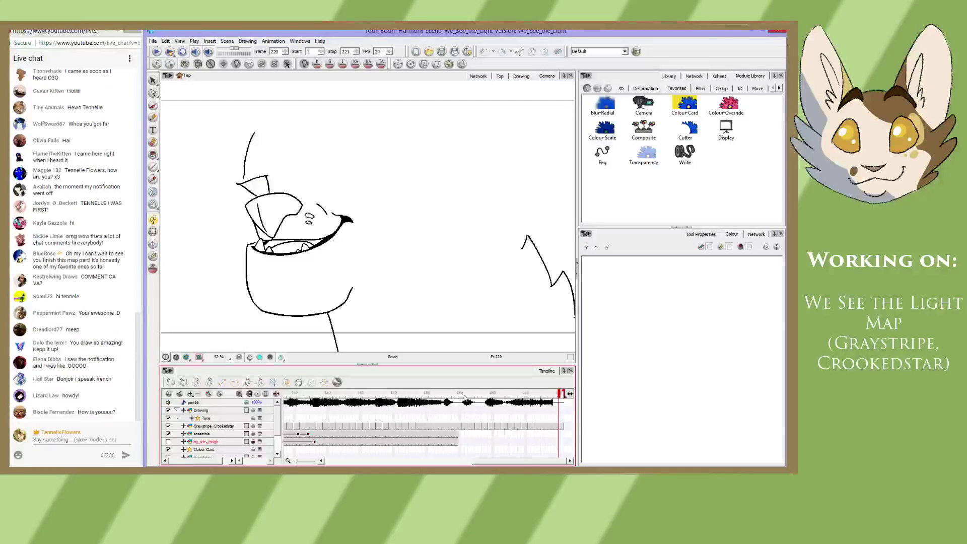
mouse_move(439, 397)
left_mouse_down()
mouse_move(529, 418)
mouse_move(476, 420)
mouse_move(502, 419)
left_mouse_up()
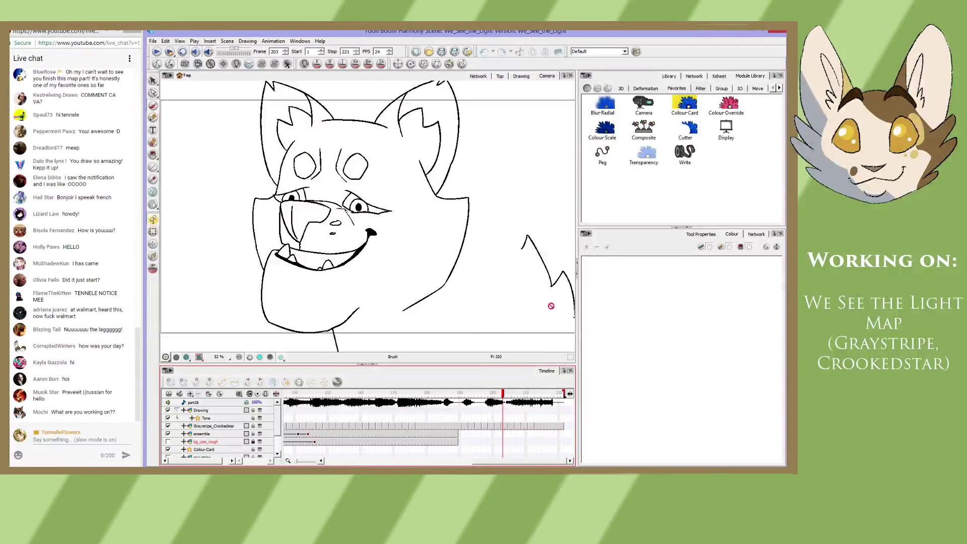
- Open the Graystripe_Crookedstar drawing at frame 203 in the Drawing view and choose the lines colour, undoing the test stroke
left_click(521, 76)
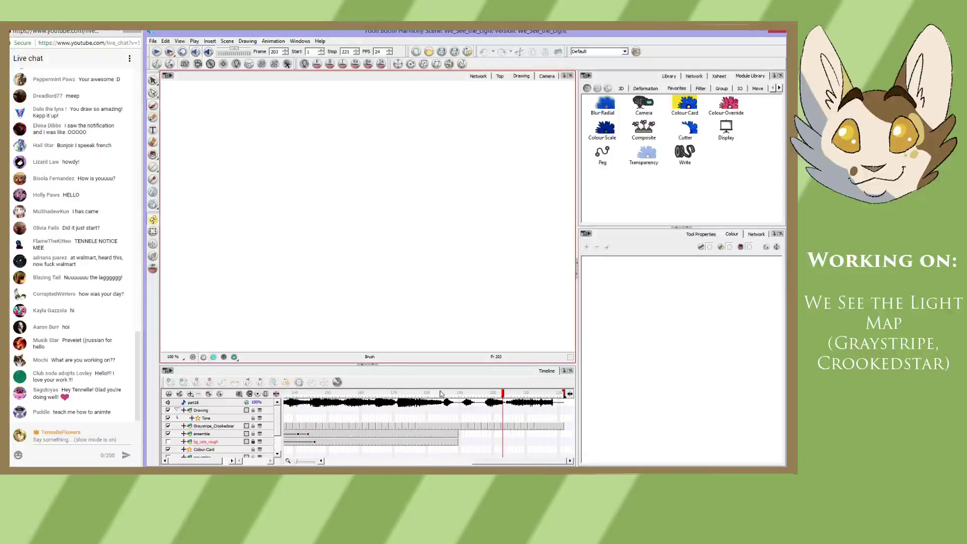
left_click(509, 428)
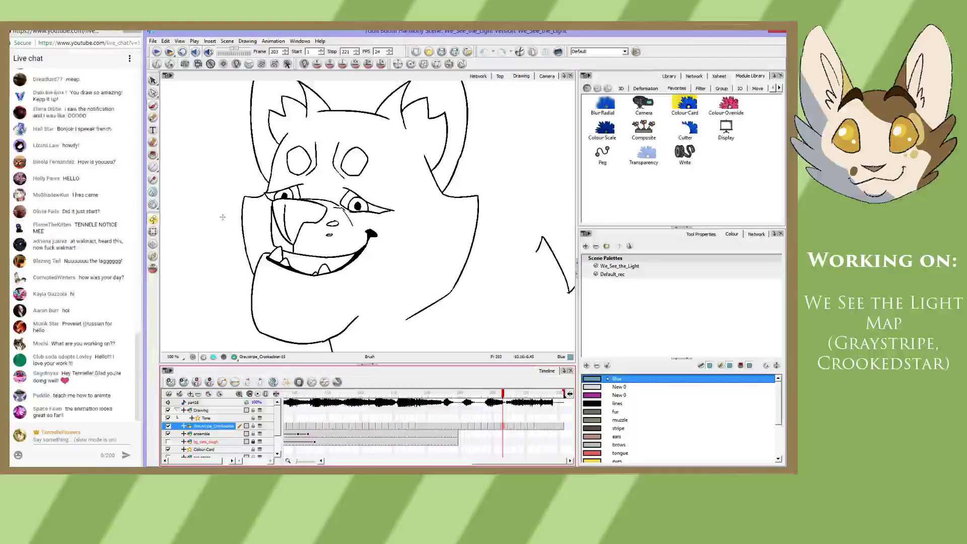
left_click_drag(222, 217, 211, 307)
key("ctrl+z")
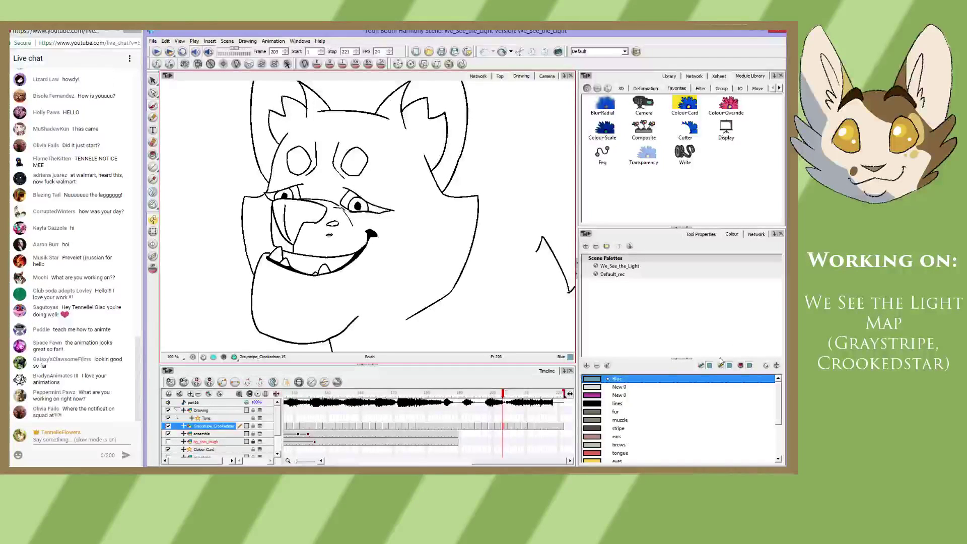
mouse_move(199, 453)
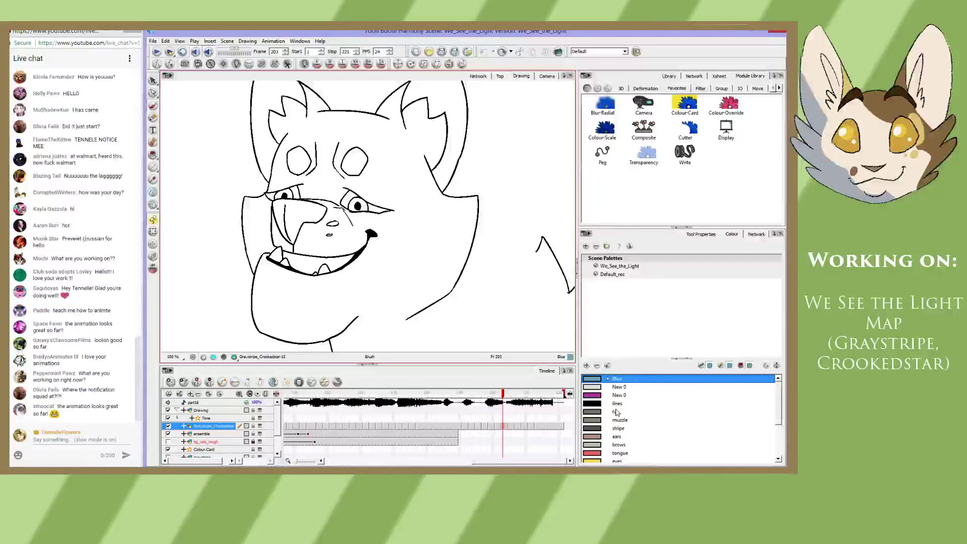
left_click(617, 404)
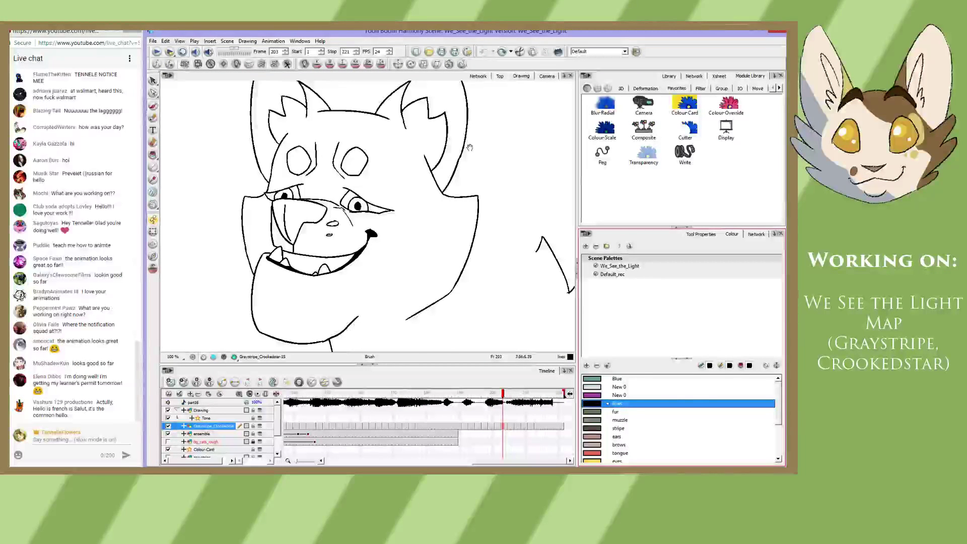
key("space")
mouse_move(461, 178)
left_mouse_down()
mouse_move(467, 221)
mouse_move(479, 175)
mouse_move(470, 211)
left_mouse_up()
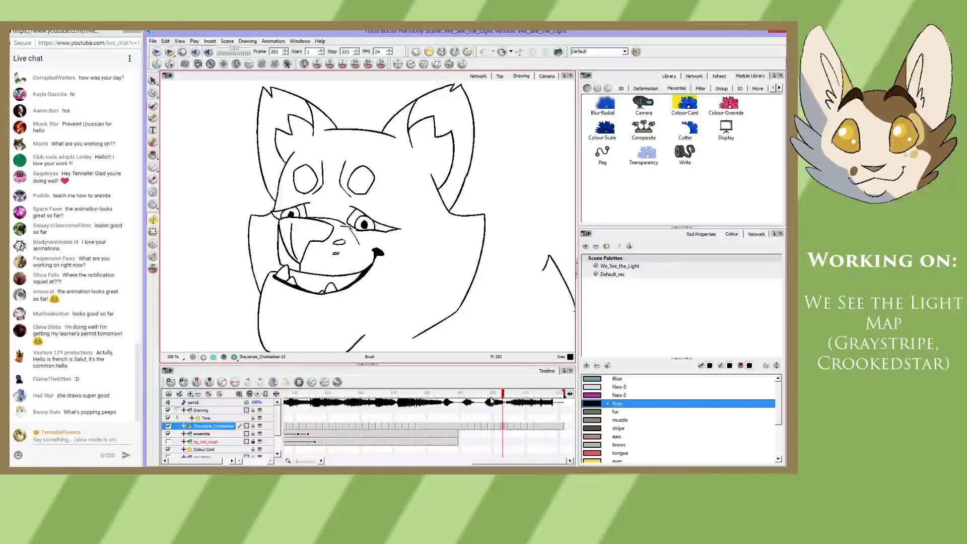
- Go to frame 207, show the rough sketch with its line art, and compare the drawing in the Camera view
left_click_drag(502, 397, 517, 403)
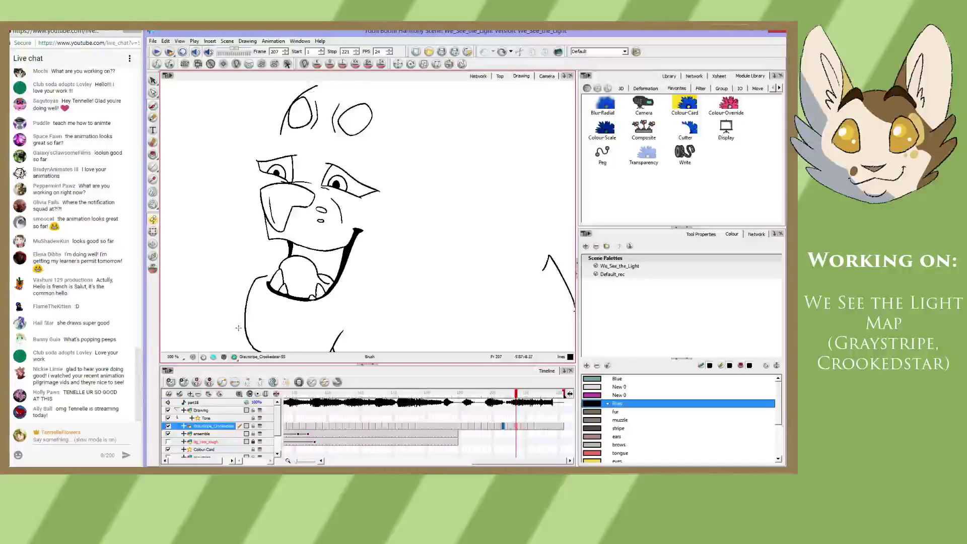
left_click(234, 356)
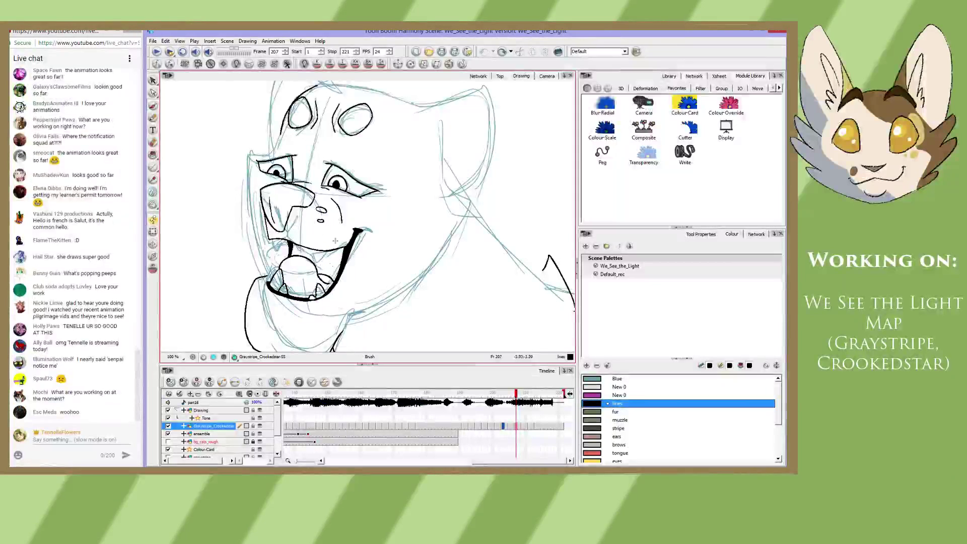
key("space")
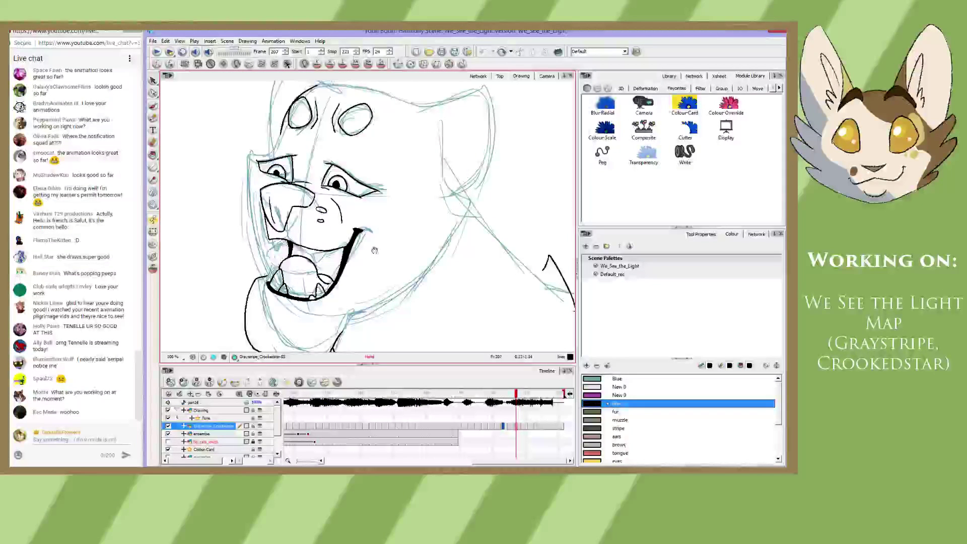
left_click_drag(375, 250, 380, 236)
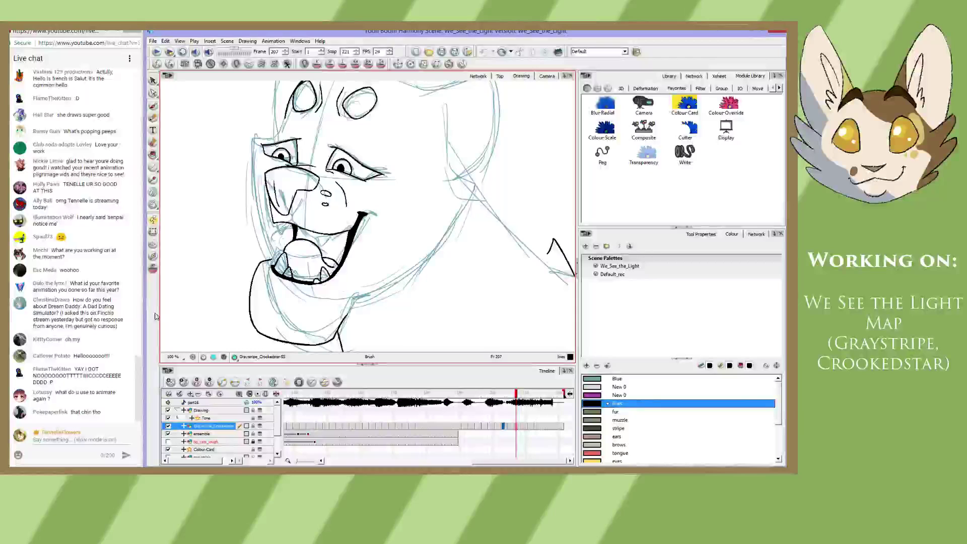
key("space")
left_click_drag(410, 222, 384, 259)
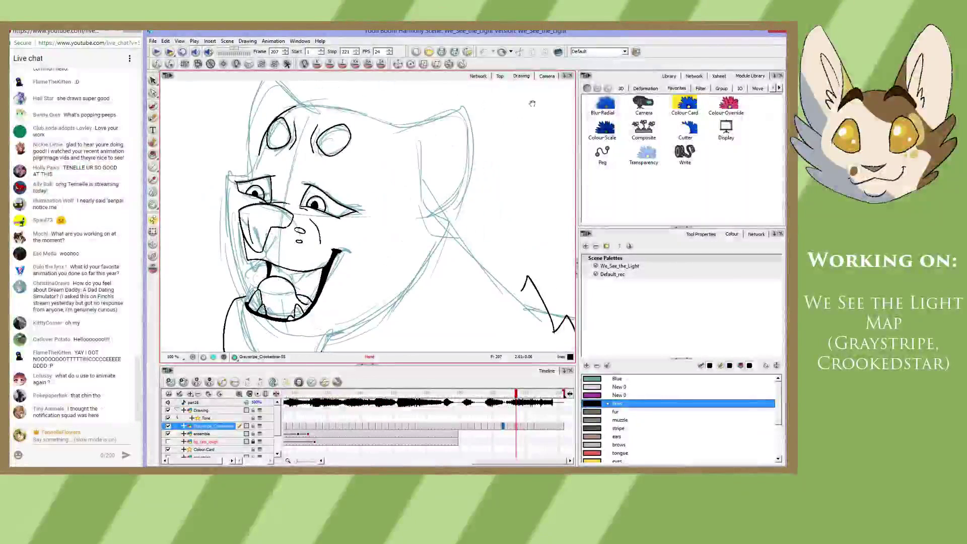
left_click(520, 77)
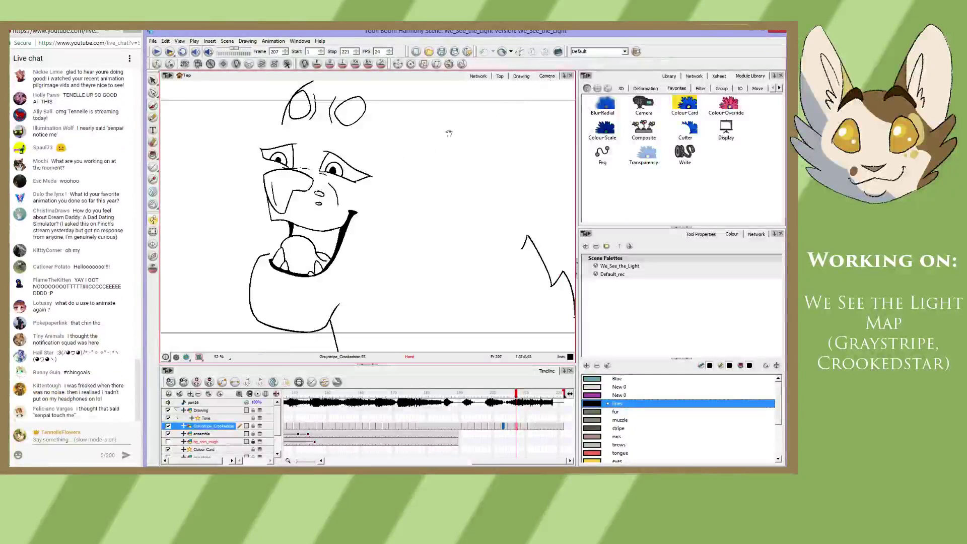
left_click(547, 76)
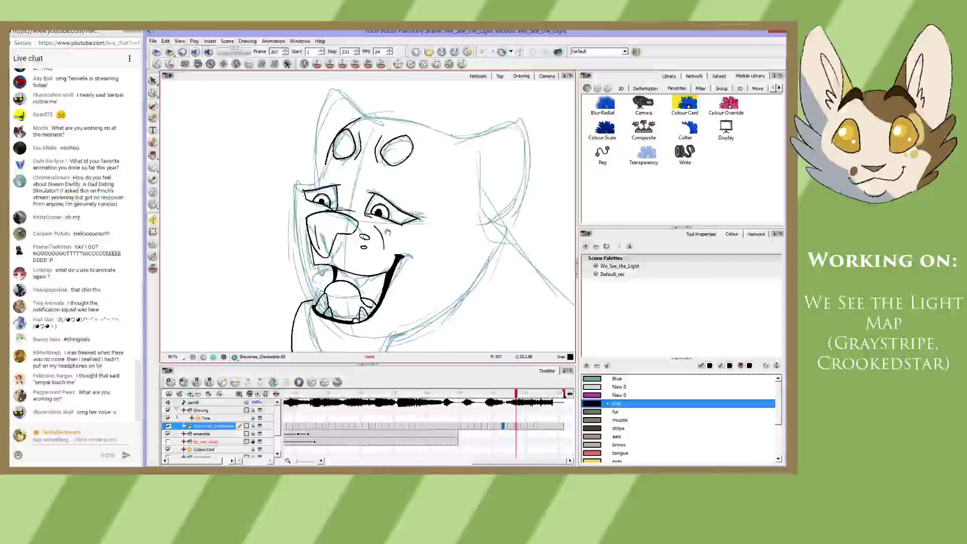
- Try to ink the face contour beside the smaller eye with the Brush on frame 207
scroll(354, 261, "up", 1)
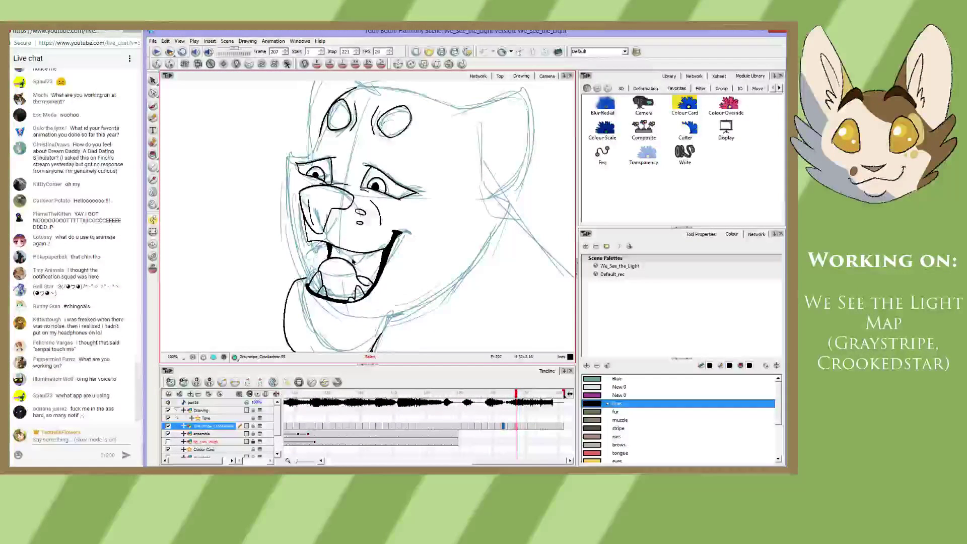
key("2")
key("space")
mouse_move(300, 188)
left_mouse_down()
mouse_move(363, 238)
mouse_move(337, 230)
mouse_move(342, 212)
left_mouse_up()
key("alt+b")
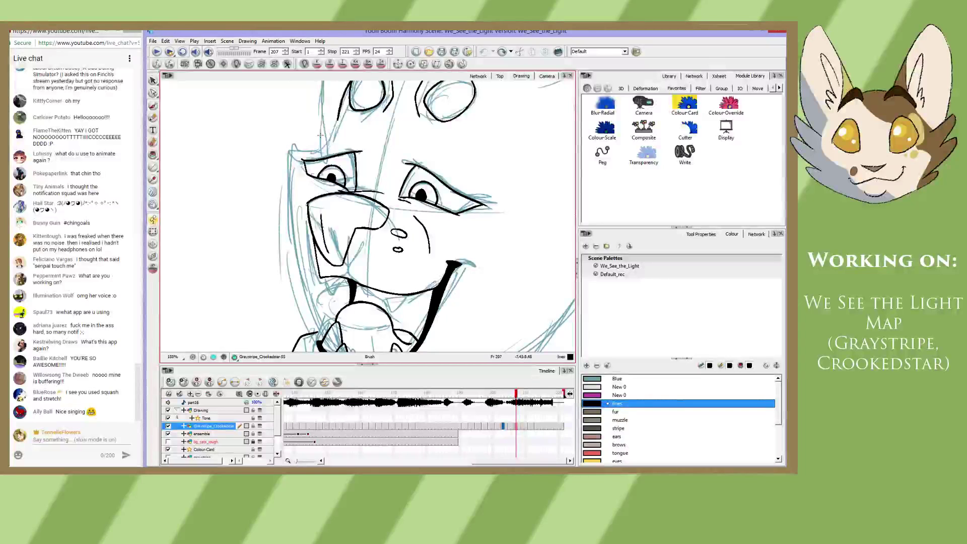
mouse_move(335, 124)
left_mouse_down()
mouse_move(321, 149)
mouse_move(272, 176)
left_mouse_up()
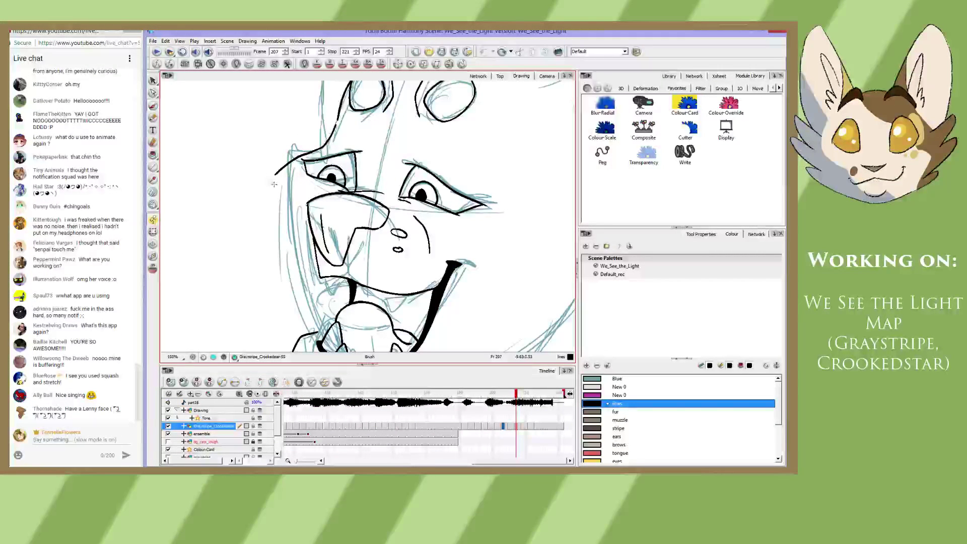
- Turn on onion skin and check the neighbouring drawings before returning to frame 207
key("alt+o")
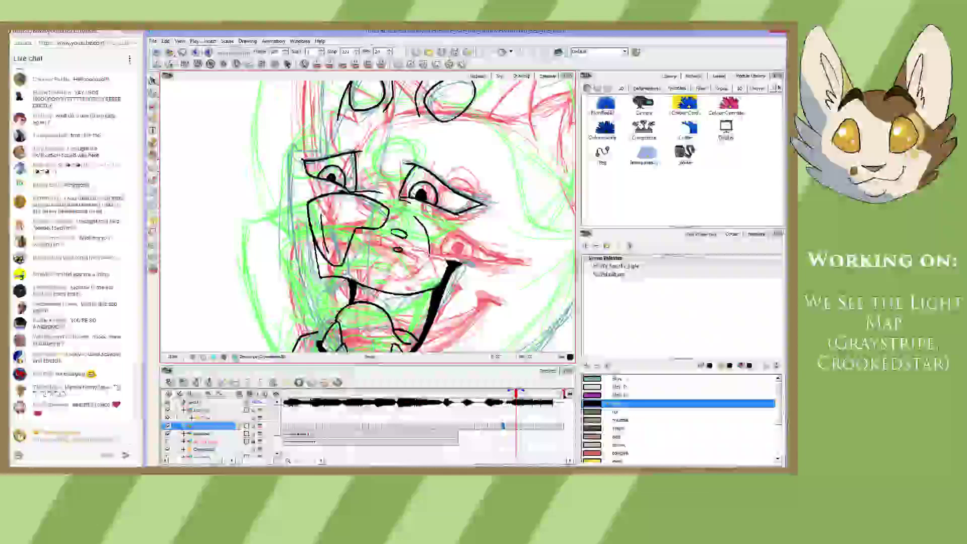
left_click(506, 393)
left_click(516, 393)
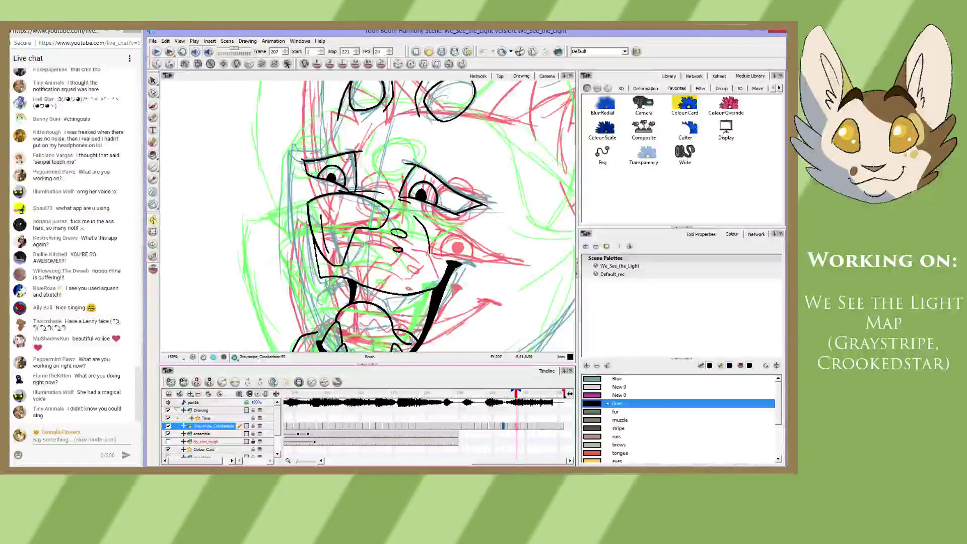
- Ink the top of the head and the adjoining edge of the first ear over the rough sketch
mouse_move(388, 247)
left_mouse_down()
mouse_move(276, 205)
mouse_move(331, 230)
mouse_move(315, 173)
mouse_move(317, 266)
mouse_move(282, 282)
mouse_move(257, 337)
left_mouse_up()
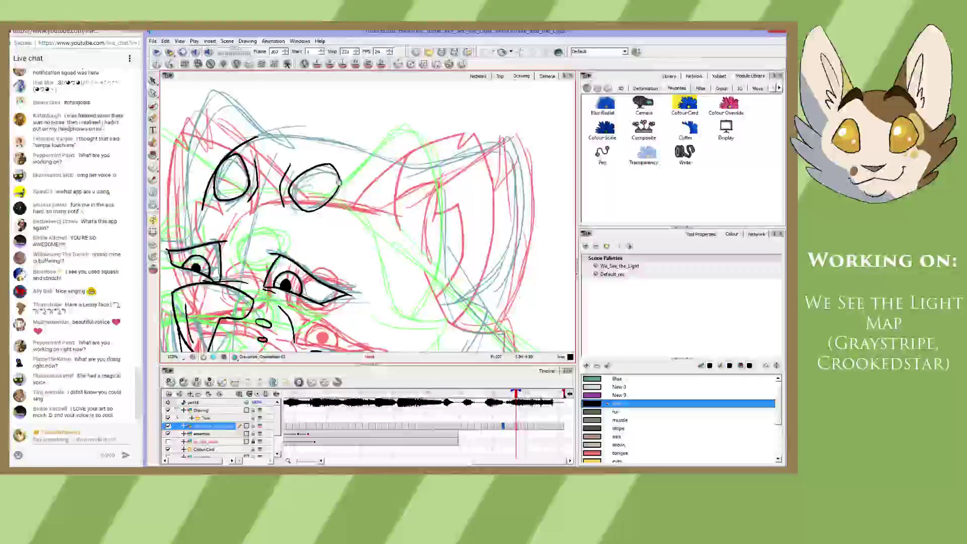
left_click_drag(264, 135, 383, 155)
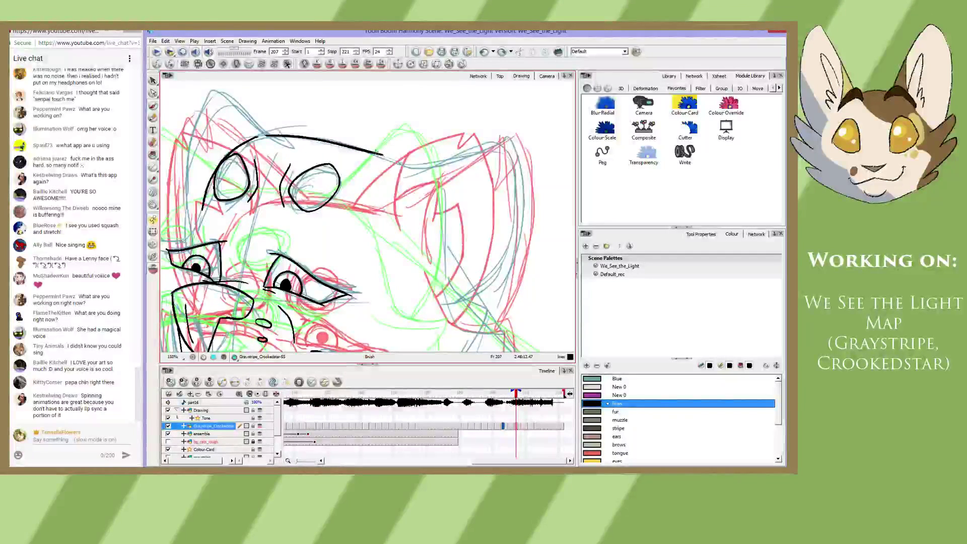
left_click_drag(378, 153, 505, 193)
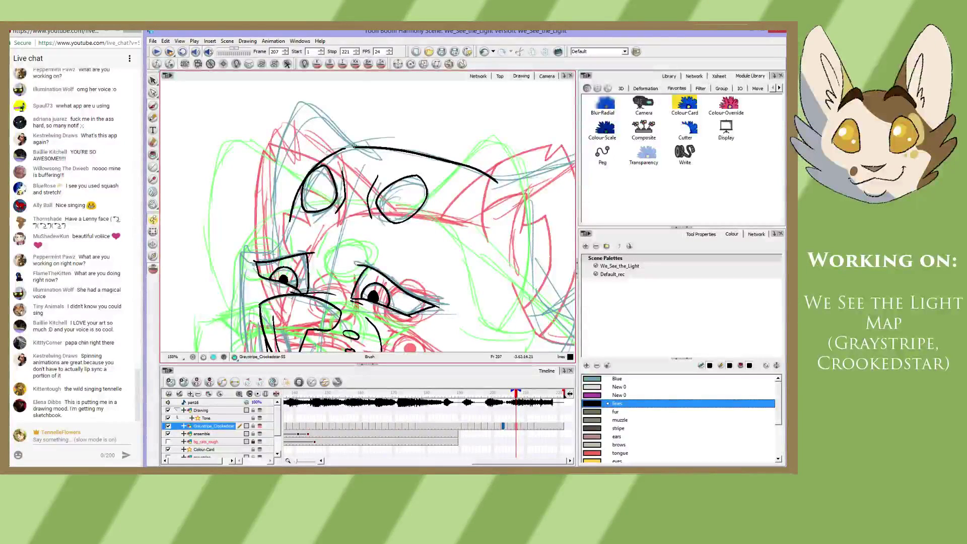
left_click_drag(361, 153, 307, 109)
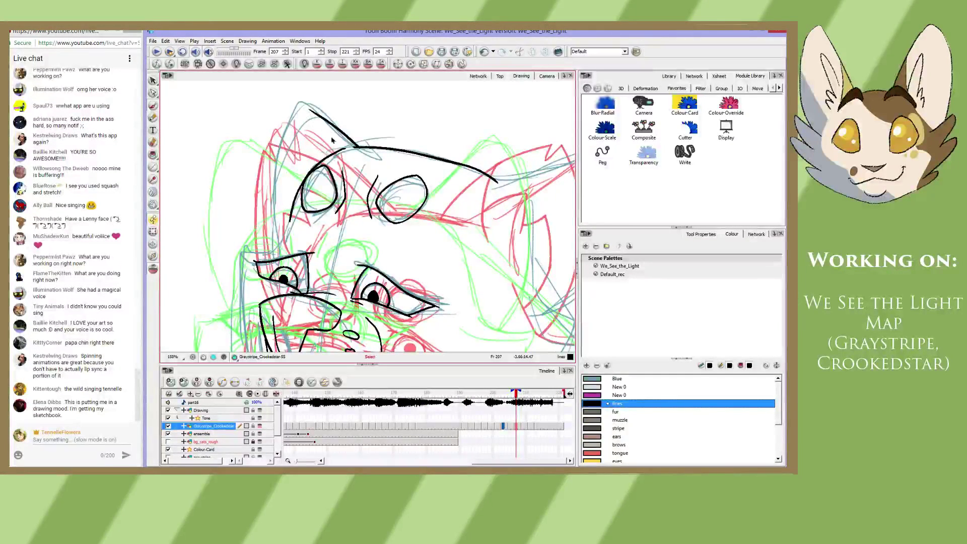
- Redraw the first ear's inner edge up from the top of the head and ink its notched tip
key("ctrl+z")
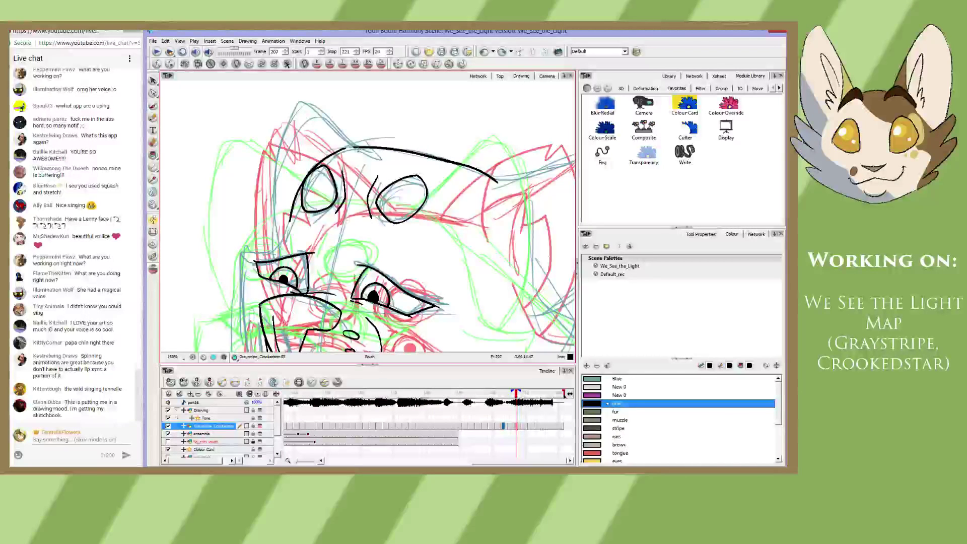
left_click_drag(356, 146, 309, 107)
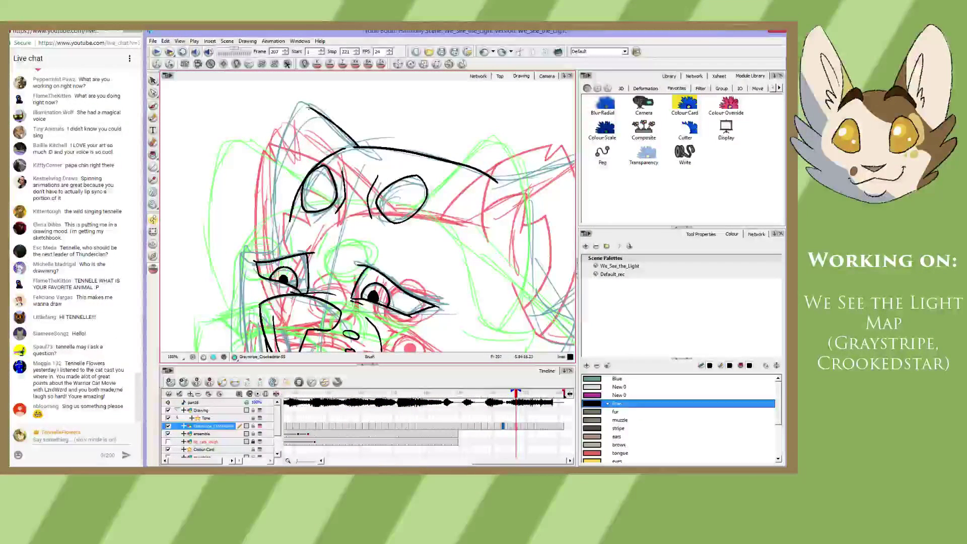
mouse_move(310, 107)
left_mouse_down()
mouse_move(309, 38)
mouse_move(298, 94)
mouse_move(288, 94)
left_mouse_up()
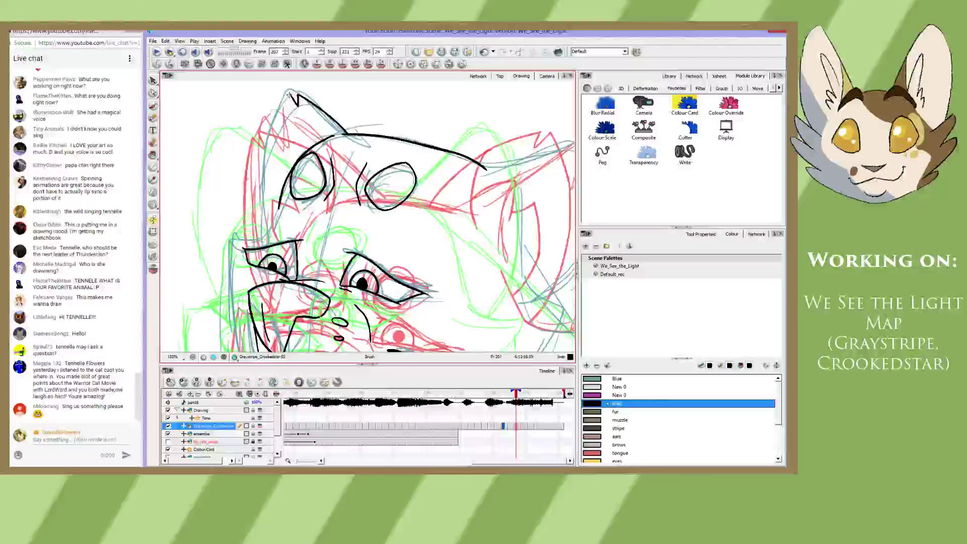
key("ctrl+z")
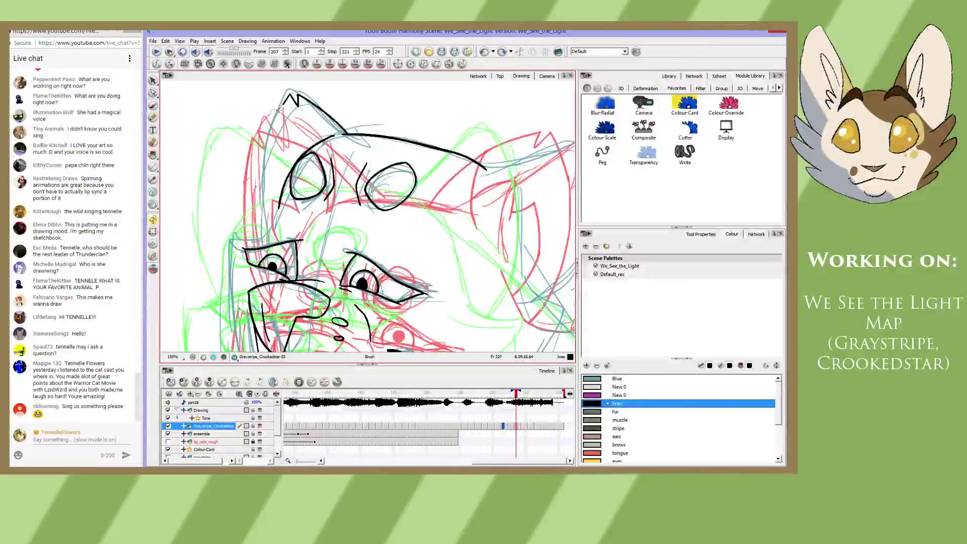
- Ink the first ear's outer edge from the tip down towards the smaller eye, and add jagged fur lines inside the ear
mouse_move(277, 109)
left_mouse_down()
mouse_move(267, 146)
mouse_move(267, 227)
left_mouse_up()
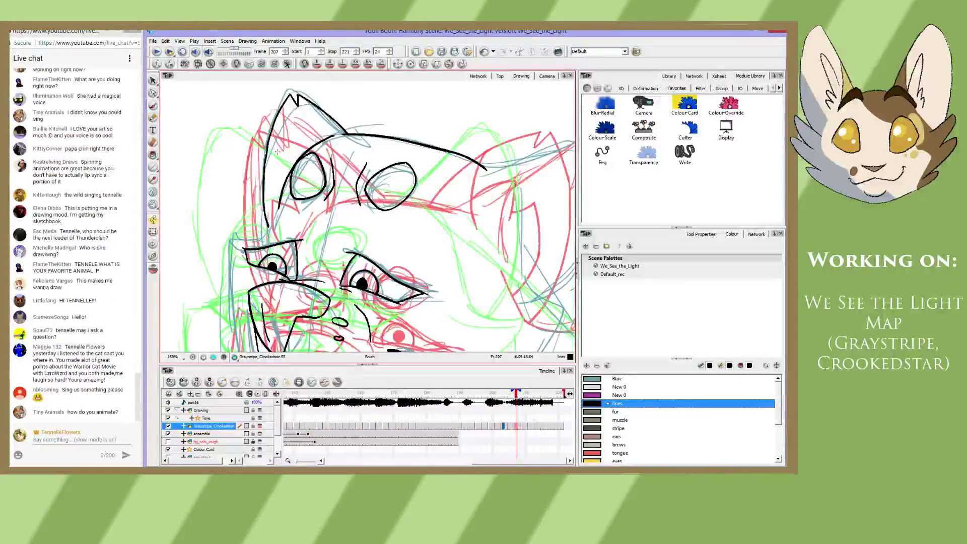
key("ctrl+z")
left_click_drag(290, 95, 261, 220)
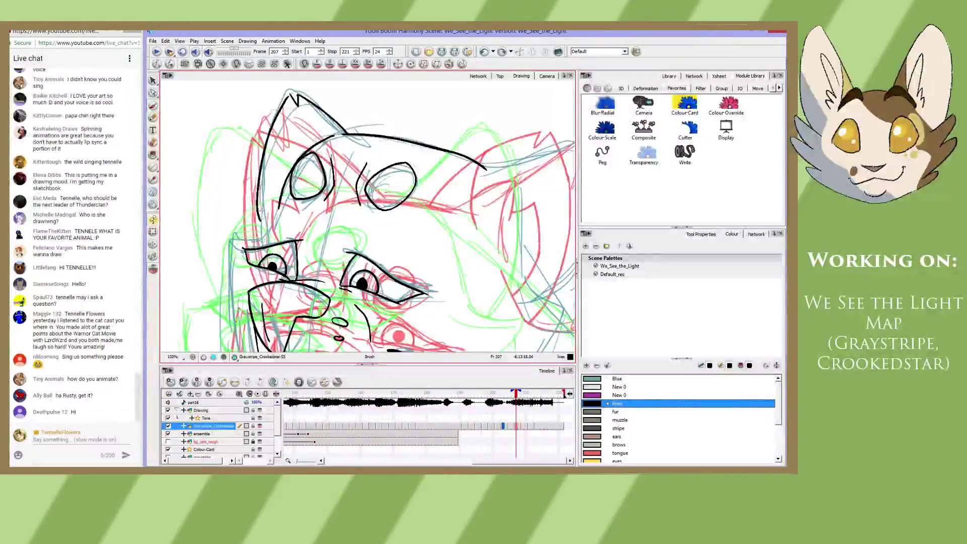
key("alt+s")
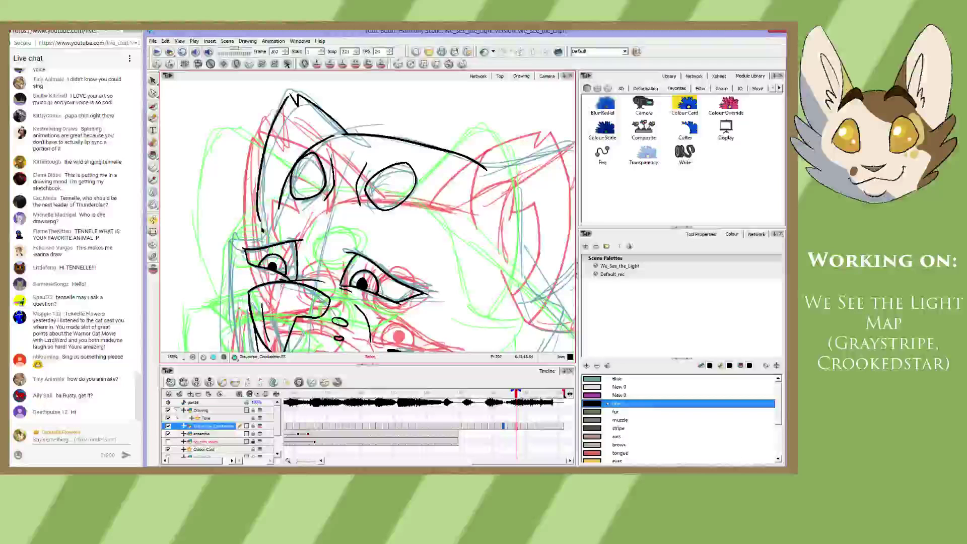
key("ctrl+z")
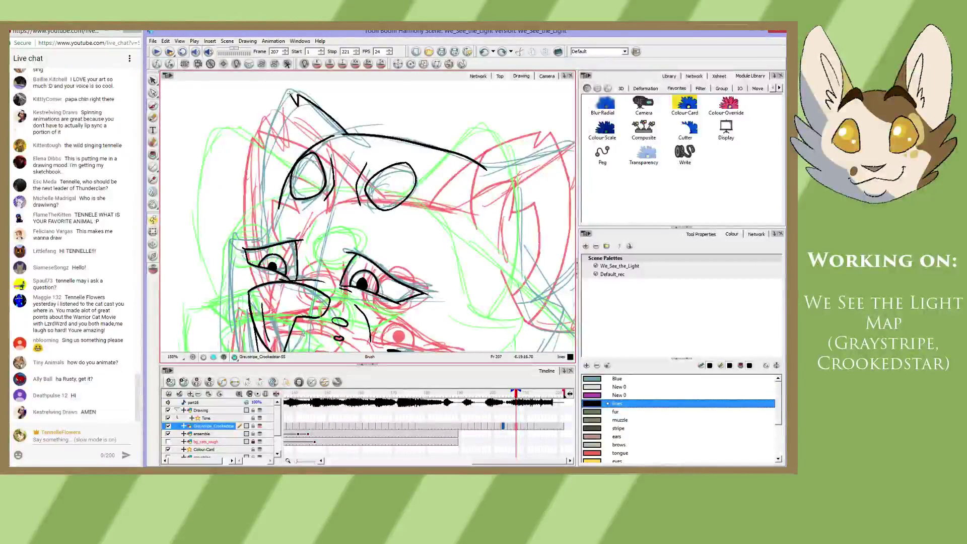
mouse_move(289, 92)
left_mouse_down()
mouse_move(272, 130)
mouse_move(264, 227)
left_mouse_up()
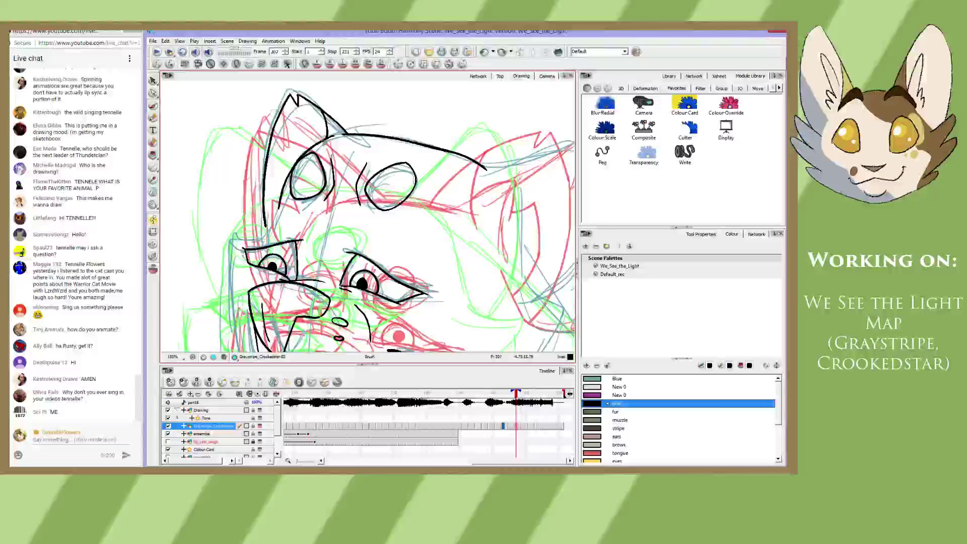
mouse_move(316, 141)
left_mouse_down()
mouse_move(295, 123)
mouse_move(294, 137)
left_mouse_up()
key("ctrl+z")
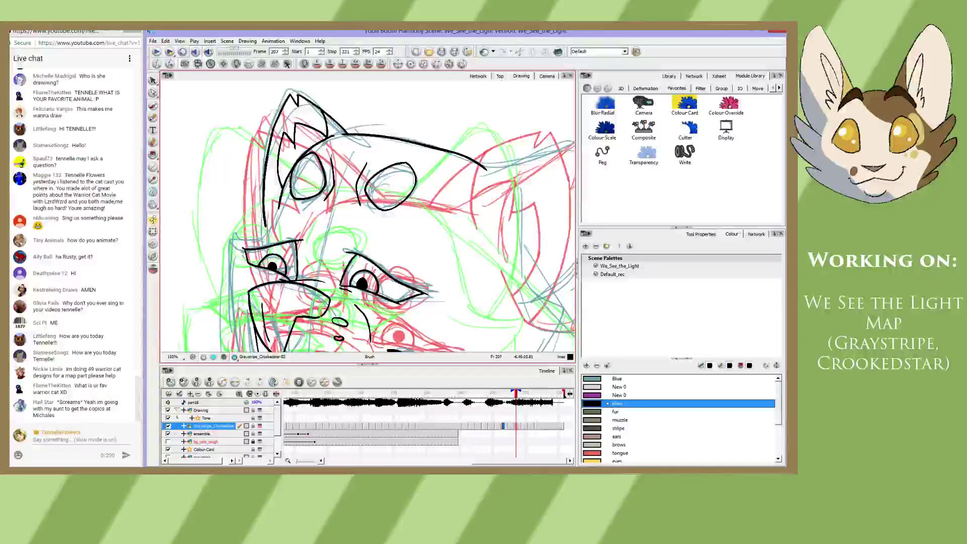
- Ink the second ear's upper edge from the end of the head line out to a notched tip
mouse_move(387, 229)
left_mouse_down()
mouse_move(320, 209)
mouse_move(251, 232)
left_mouse_up()
left_click_drag(315, 226, 339, 215)
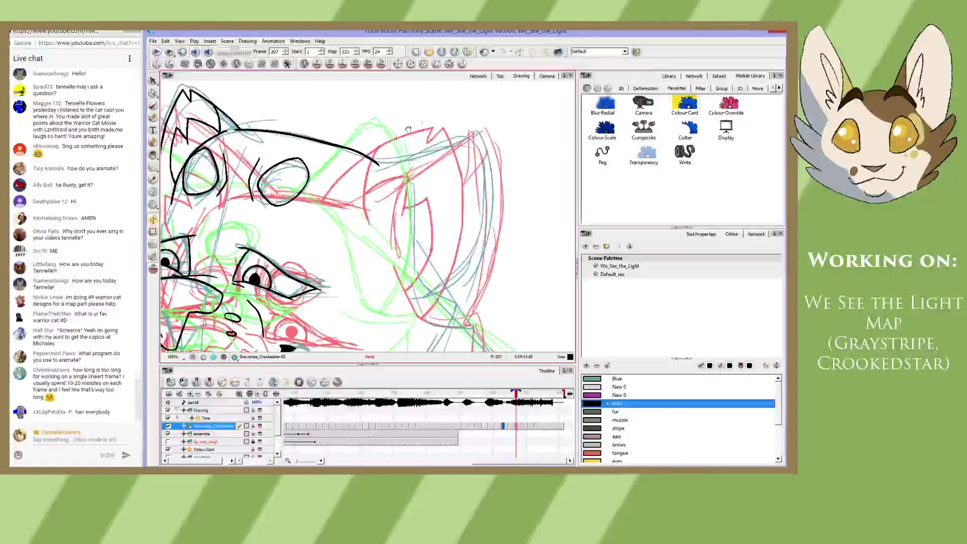
mouse_move(373, 161)
left_mouse_down()
mouse_move(481, 132)
mouse_move(476, 138)
left_mouse_up()
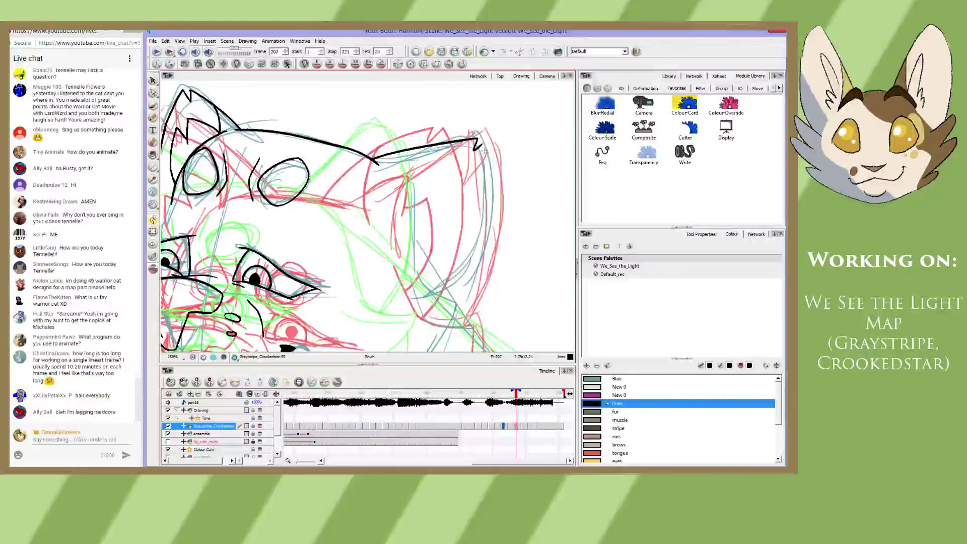
- Ink the second ear's outer edge as a long curve from the notched tip down to the ear's base
left_click_drag(485, 208, 471, 154)
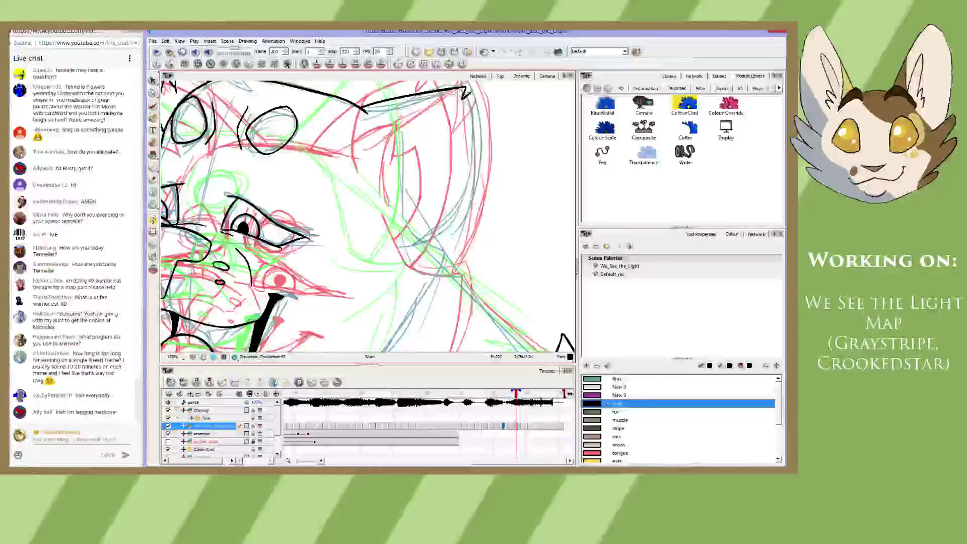
mouse_move(470, 93)
left_mouse_down()
mouse_move(470, 205)
mouse_move(434, 267)
left_mouse_up()
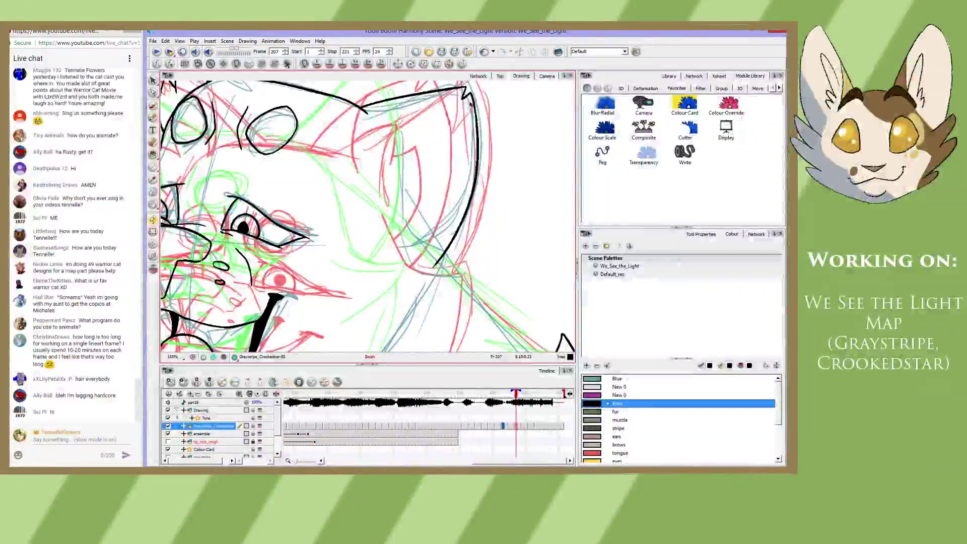
key("ctrl+z")
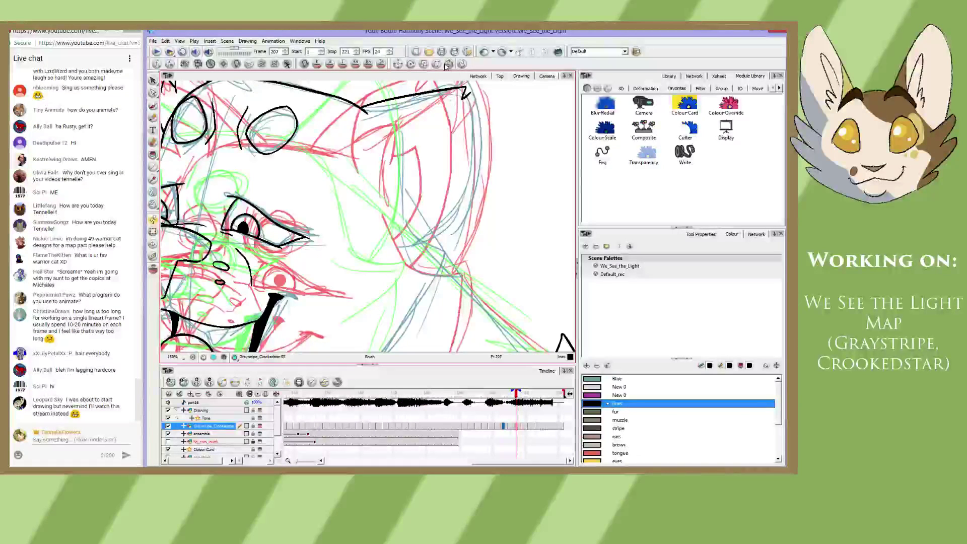
key("space")
left_click_drag(464, 133, 475, 142)
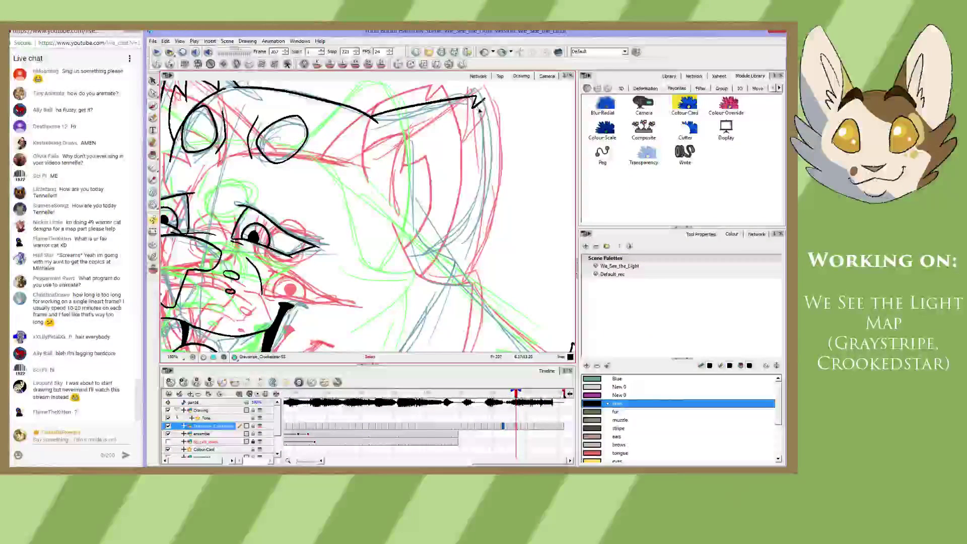
left_click_drag(481, 97, 474, 156)
key("ctrl+z")
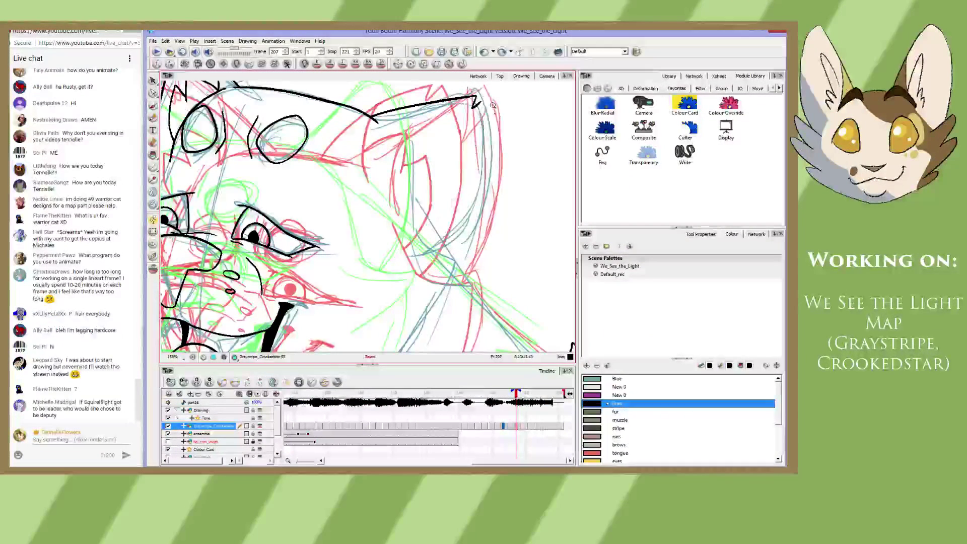
mouse_move(479, 98)
left_mouse_down()
mouse_move(452, 249)
mouse_move(418, 272)
left_mouse_up()
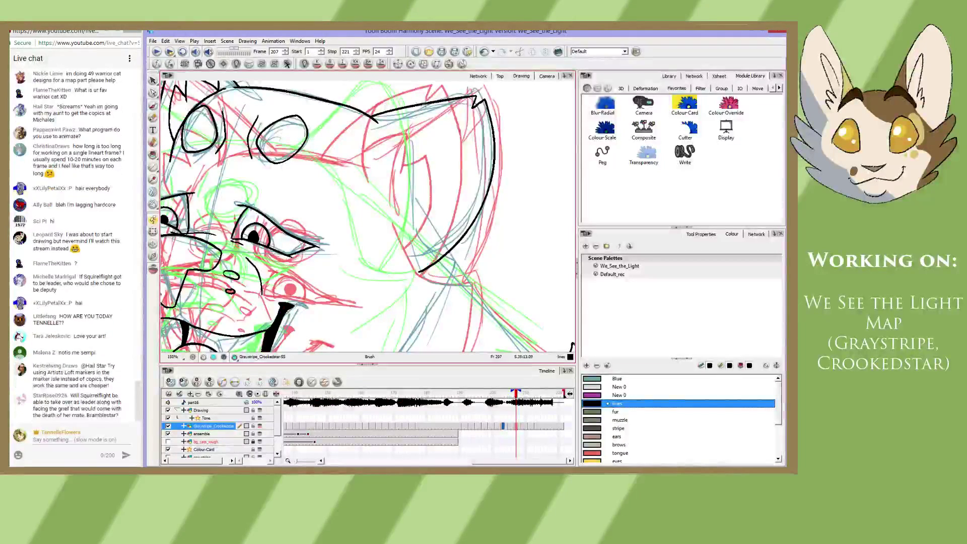
- Ink the short curve inside the second ear from its upper edge down towards the head
left_click_drag(434, 102, 395, 164)
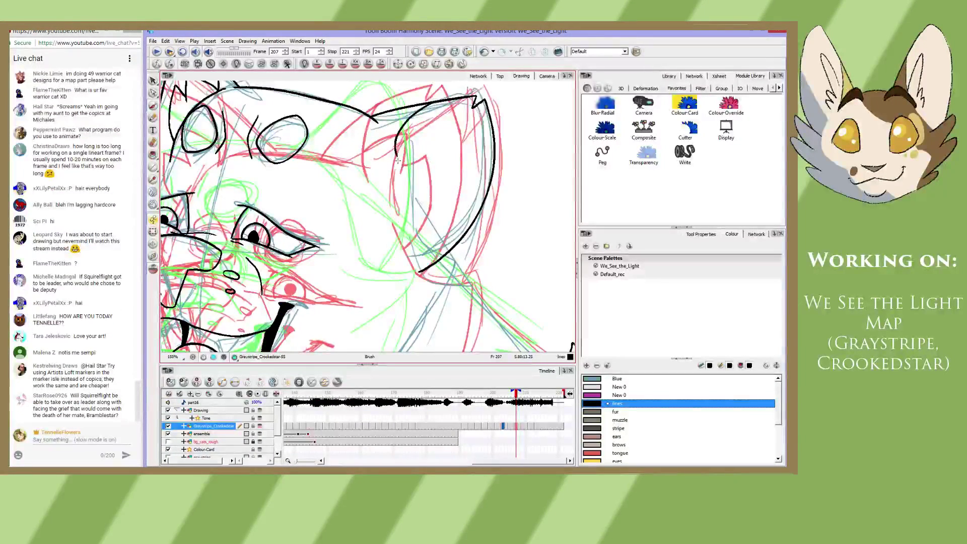
key("ctrl+z")
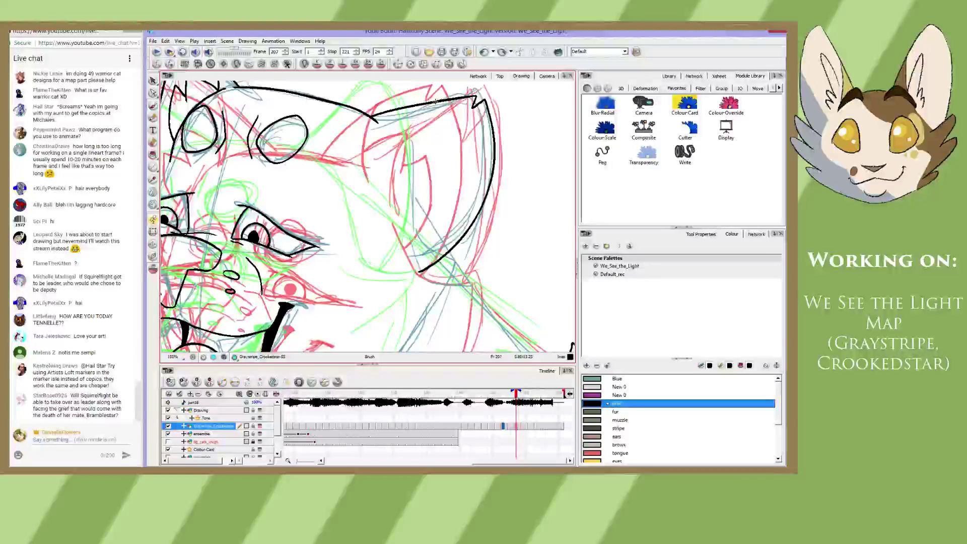
left_click_drag(435, 102, 373, 168)
key("ctrl+z")
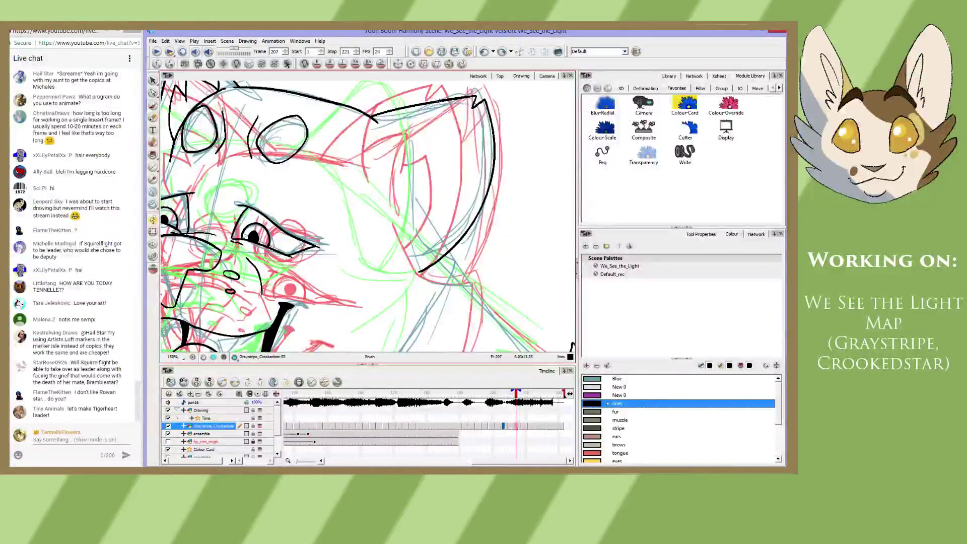
left_click_drag(434, 103, 385, 167)
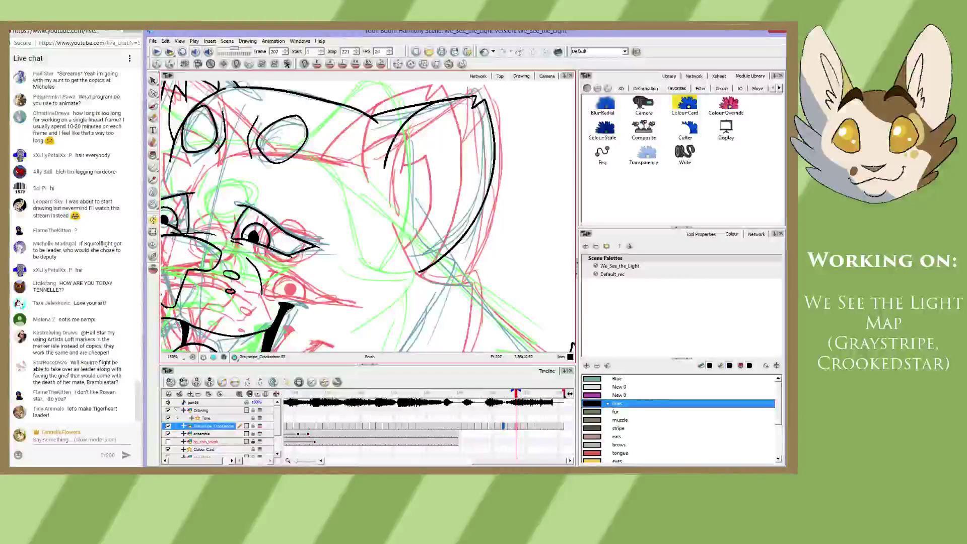
- Ink the jagged fur tuft inside the second ear and continue it in a curve towards the ear's base
left_click_drag(395, 140, 429, 145)
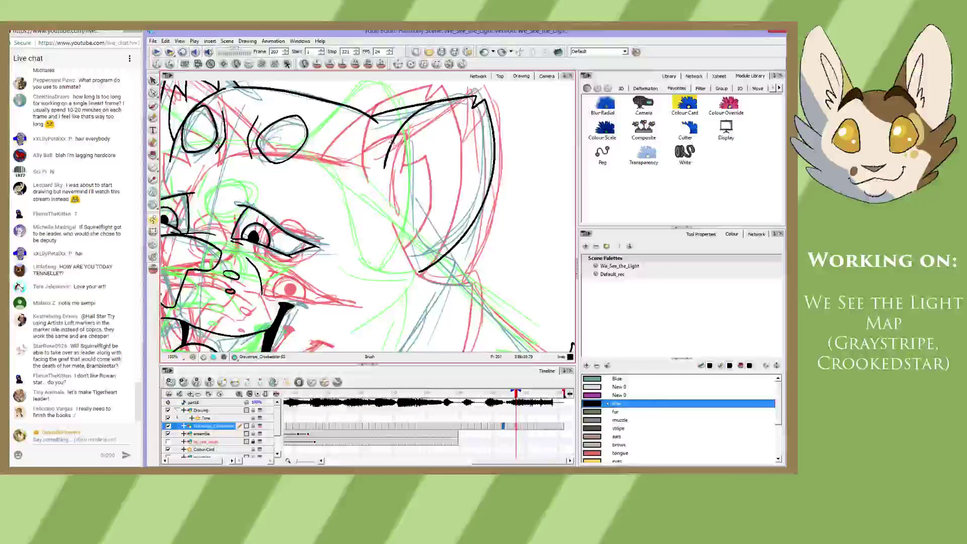
left_click_drag(392, 143, 430, 139)
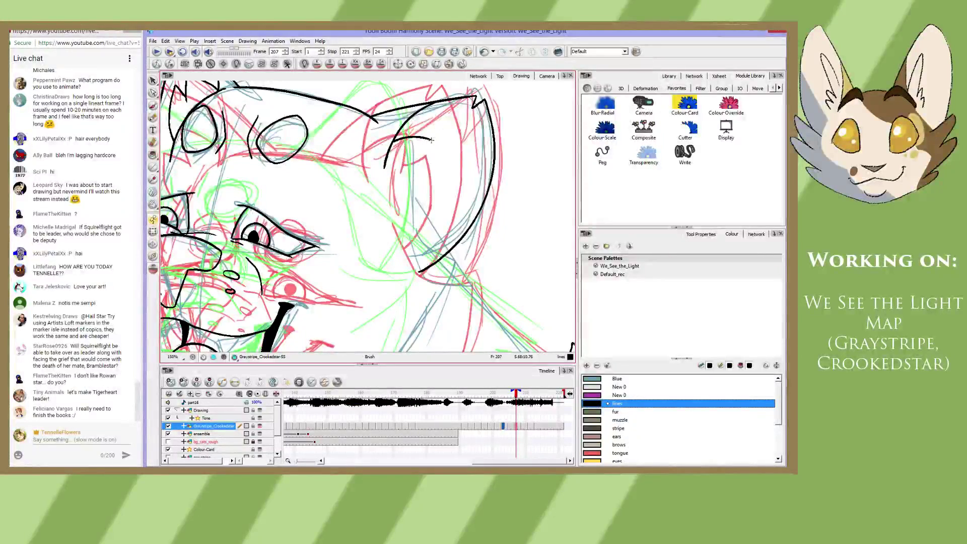
mouse_move(430, 140)
left_mouse_down()
mouse_move(424, 160)
mouse_move(451, 149)
mouse_move(444, 195)
mouse_move(412, 244)
left_mouse_up()
key("ctrl+z")
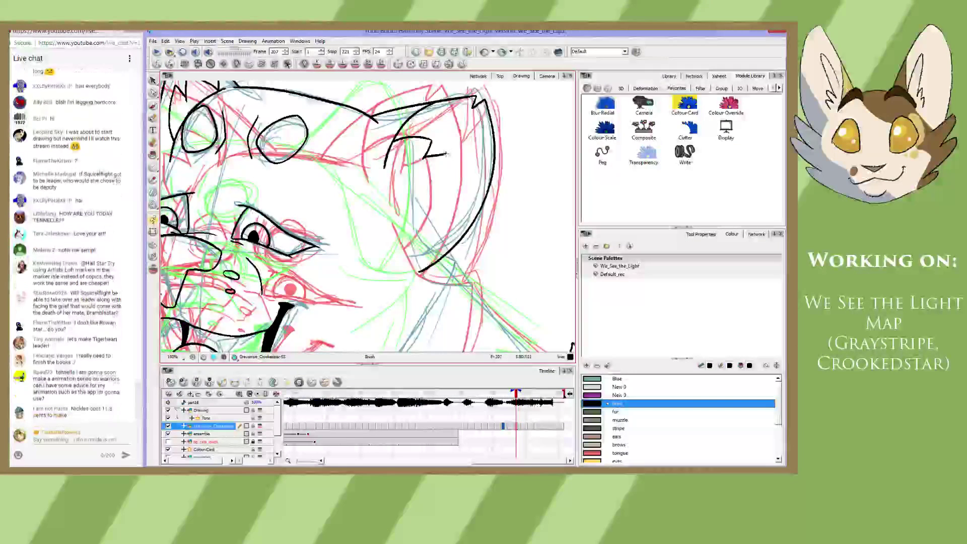
left_click_drag(446, 154, 402, 233)
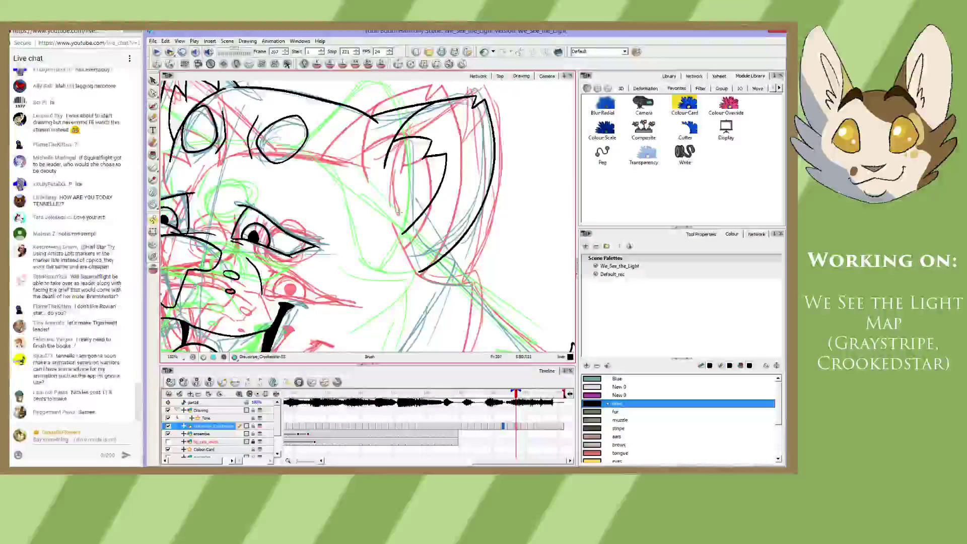
- Reduce the onion skin range to hide the following drawings while working on the face
key("space")
mouse_move(379, 316)
left_mouse_down()
mouse_move(378, 220)
mouse_move(379, 234)
mouse_move(348, 247)
mouse_move(411, 235)
mouse_move(528, 280)
mouse_move(527, 263)
left_mouse_up()
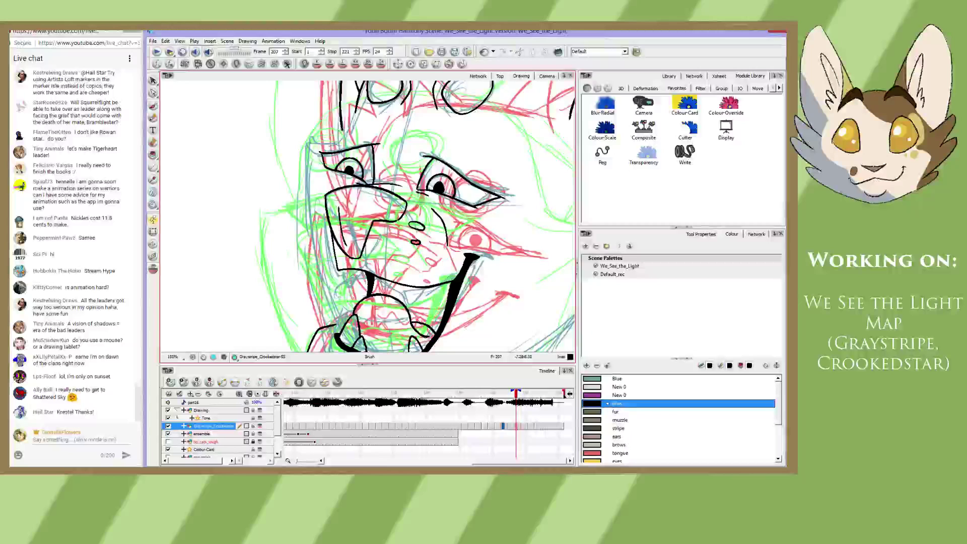
mouse_move(341, 130)
left_mouse_down()
mouse_move(336, 135)
mouse_move(342, 36)
mouse_move(304, 139)
left_mouse_up()
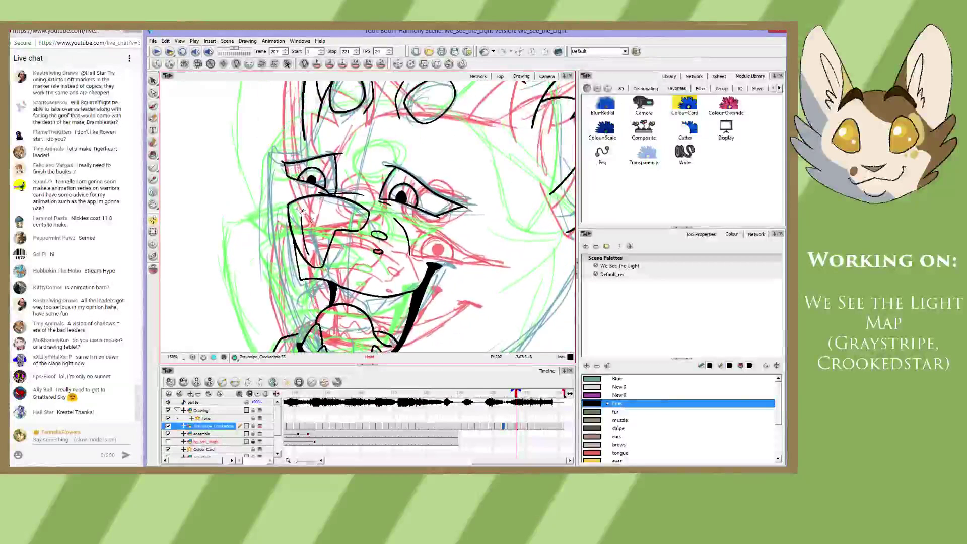
left_click_drag(521, 392, 517, 394)
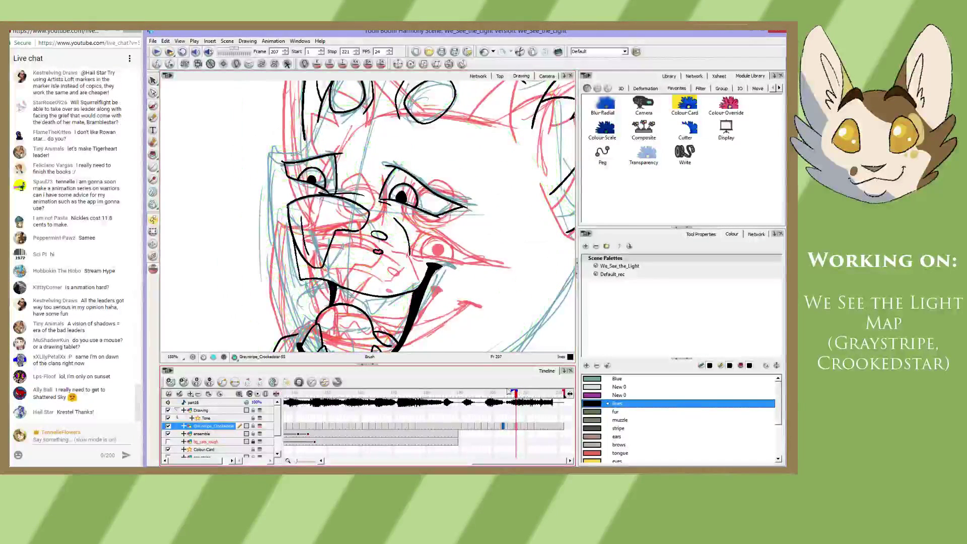
- Ink the face contour from the first ear's outer edge down to a pointed tip beside the smaller eye
mouse_move(267, 121)
left_mouse_down()
mouse_move(280, 61)
mouse_move(292, 111)
left_mouse_up()
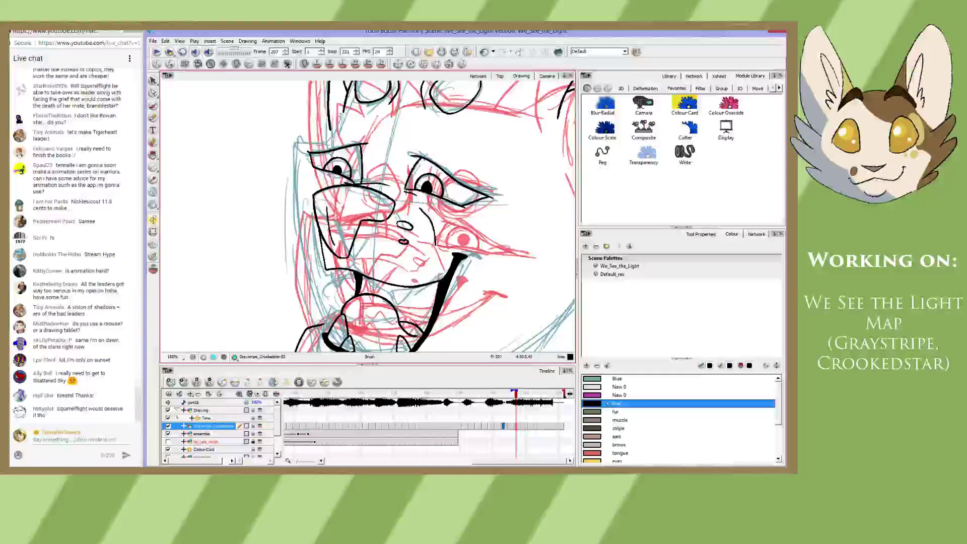
key("ctrl+z")
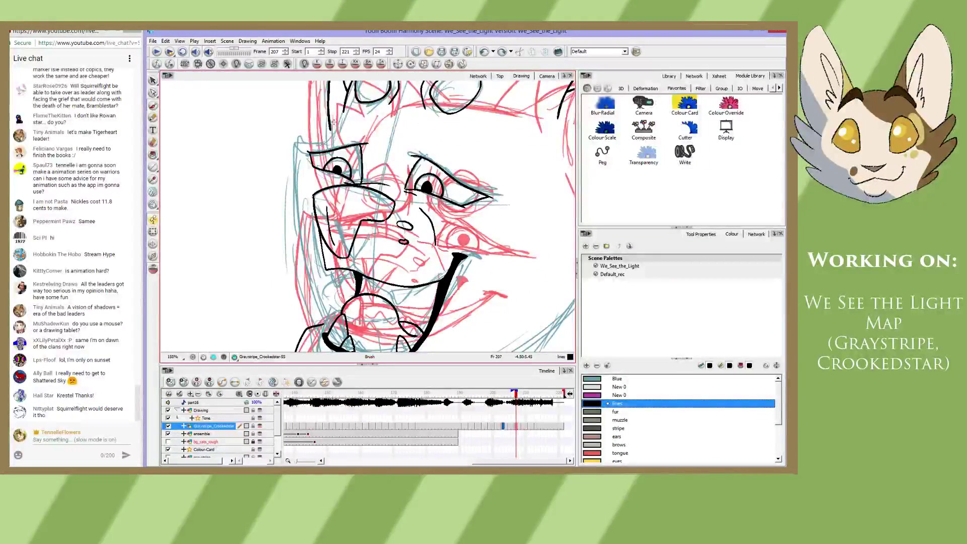
mouse_move(335, 117)
left_mouse_down()
mouse_move(321, 144)
mouse_move(269, 147)
left_mouse_up()
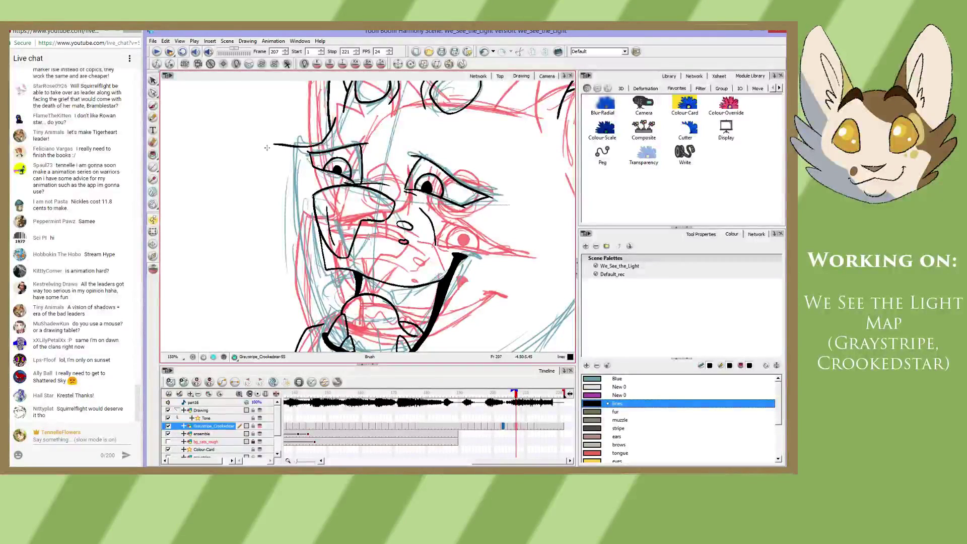
key("ctrl+z")
mouse_move(336, 118)
left_mouse_down()
mouse_move(328, 136)
mouse_move(286, 146)
left_mouse_up()
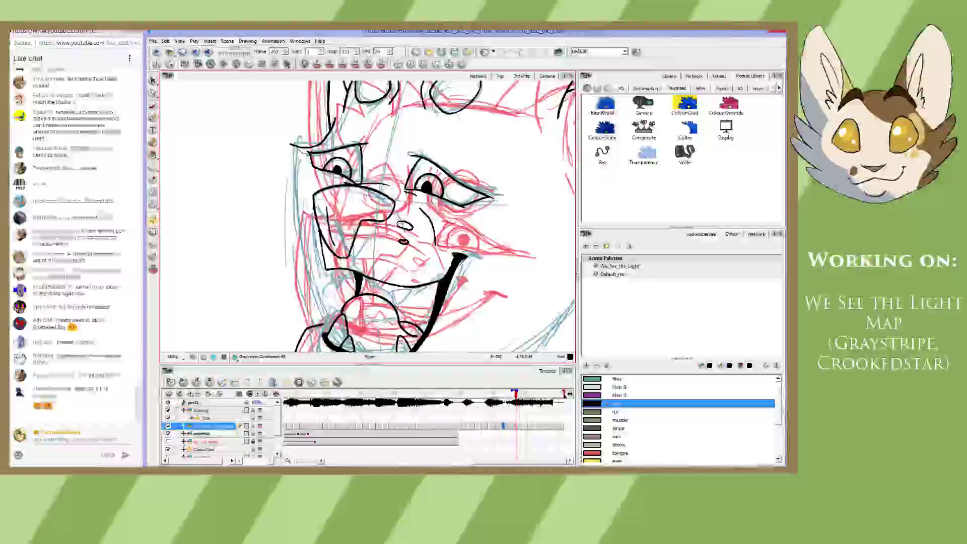
- Ink the outer cheek contour from the pointed tip beside the smaller eye down to the line beside the mouth
left_click_drag(387, 177, 378, 140)
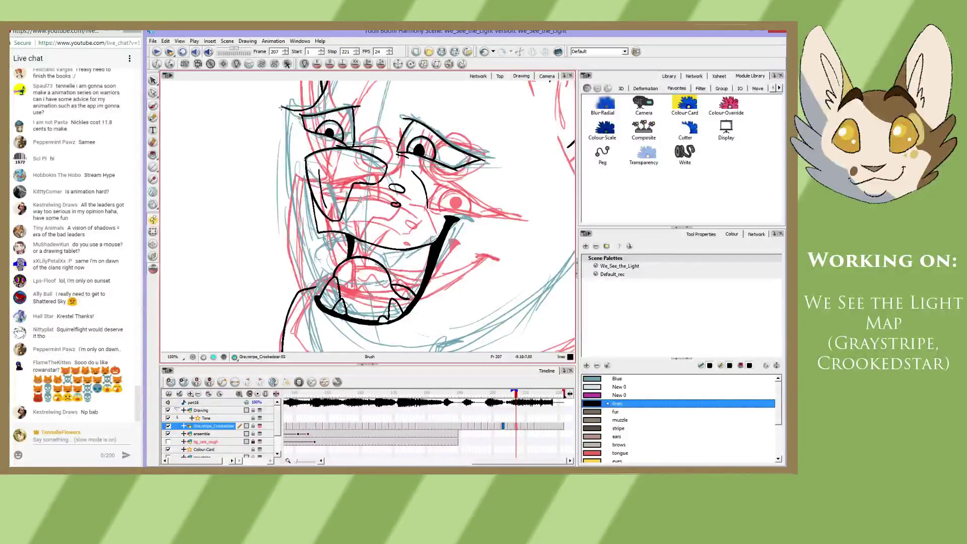
left_click_drag(282, 107, 277, 189)
key("ctrl+z")
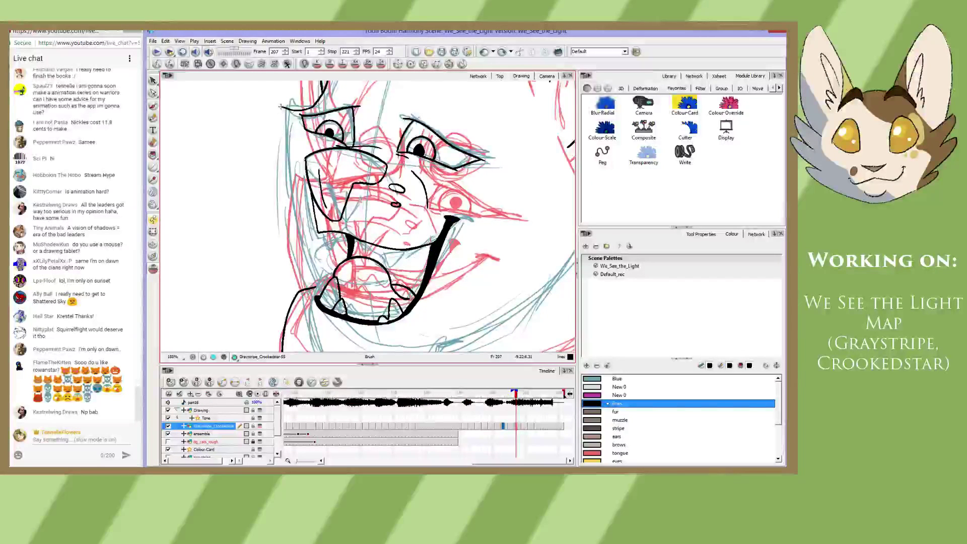
left_click_drag(282, 107, 278, 216)
key("ctrl+z")
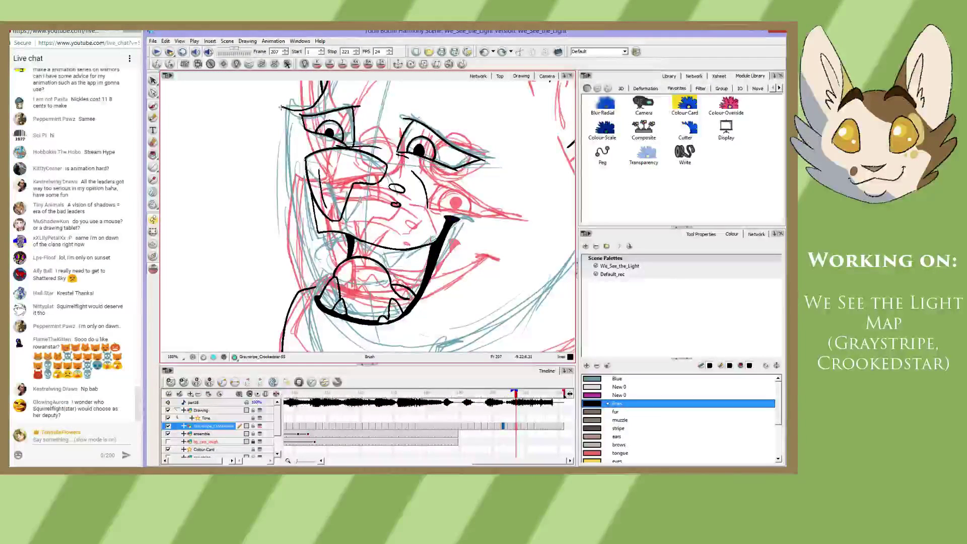
left_click_drag(280, 139, 285, 258)
key("ctrl+z")
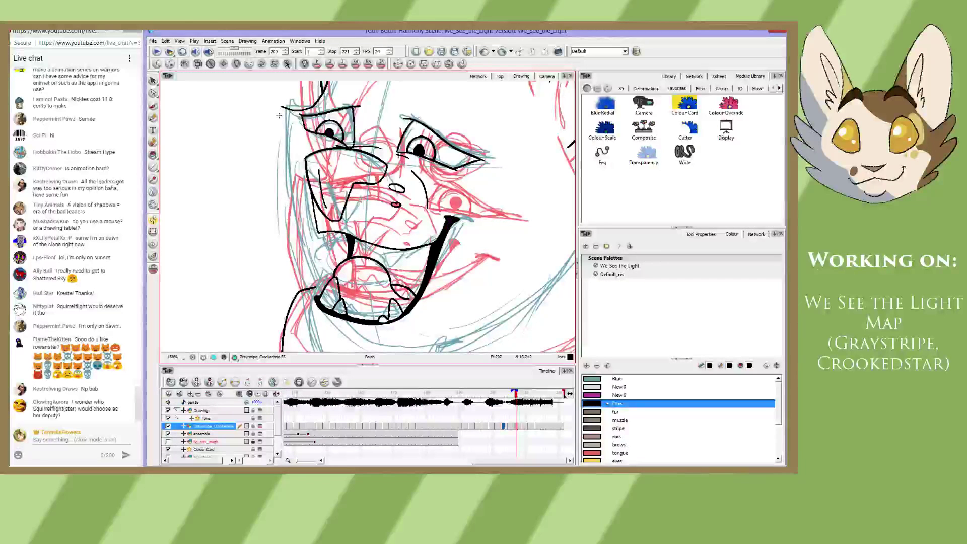
left_click_drag(280, 107, 286, 282)
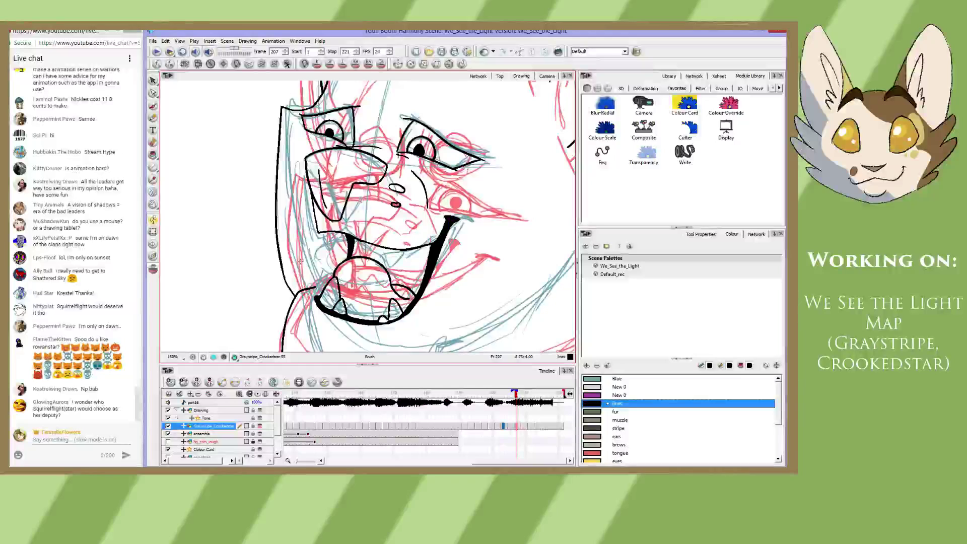
- Ink the second ear's front edge down to its lower tip and erase the excess line beyond that tip
mouse_move(377, 322)
left_mouse_down()
mouse_move(346, 310)
mouse_move(329, 247)
mouse_move(218, 186)
mouse_move(304, 292)
mouse_move(260, 320)
left_mouse_up()
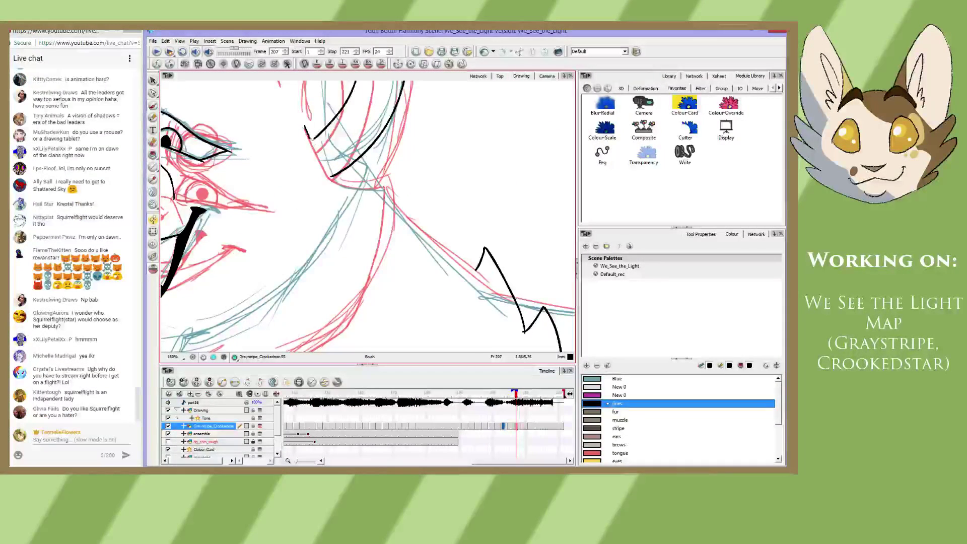
left_click_drag(320, 159, 331, 178)
key("ctrl+z")
mouse_move(307, 127)
left_mouse_down()
mouse_move(329, 176)
mouse_move(372, 185)
left_mouse_up()
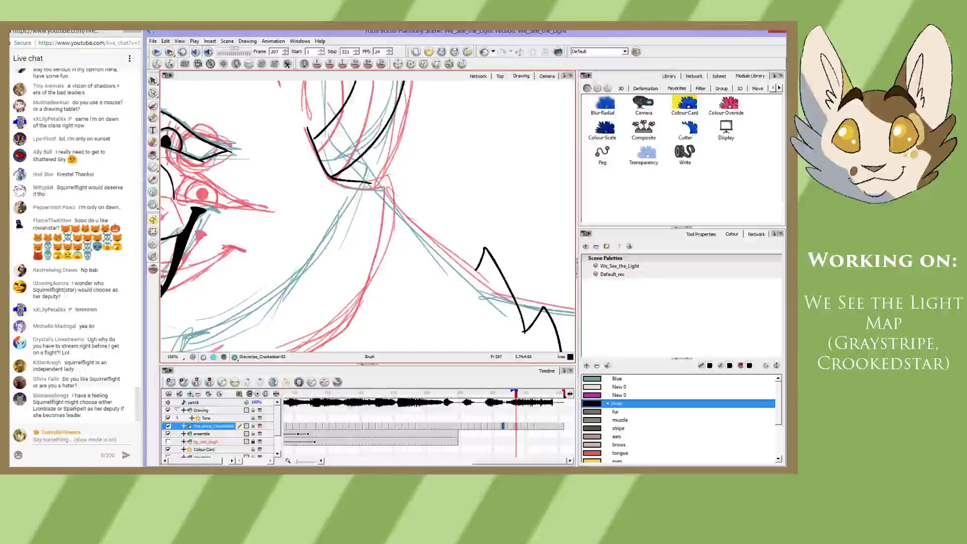
mouse_move(320, 225)
left_mouse_down()
mouse_move(437, 295)
mouse_move(410, 224)
left_mouse_up()
key("alt+e")
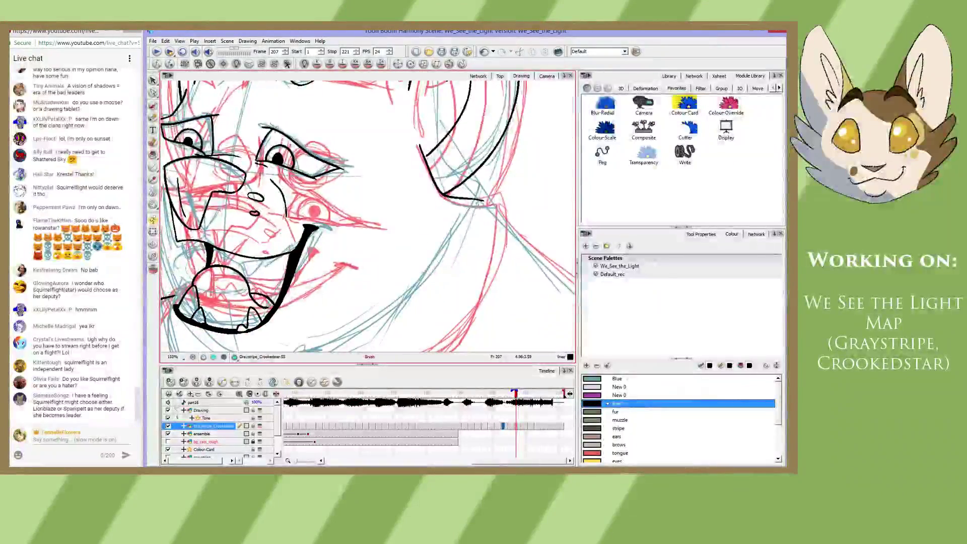
mouse_move(491, 198)
left_mouse_down()
mouse_move(472, 201)
mouse_move(476, 193)
mouse_move(432, 207)
mouse_move(450, 239)
mouse_move(420, 203)
left_mouse_up()
- Ink a short, slightly curved line across the second ear's base, starting from its lower tip
key("alt+b")
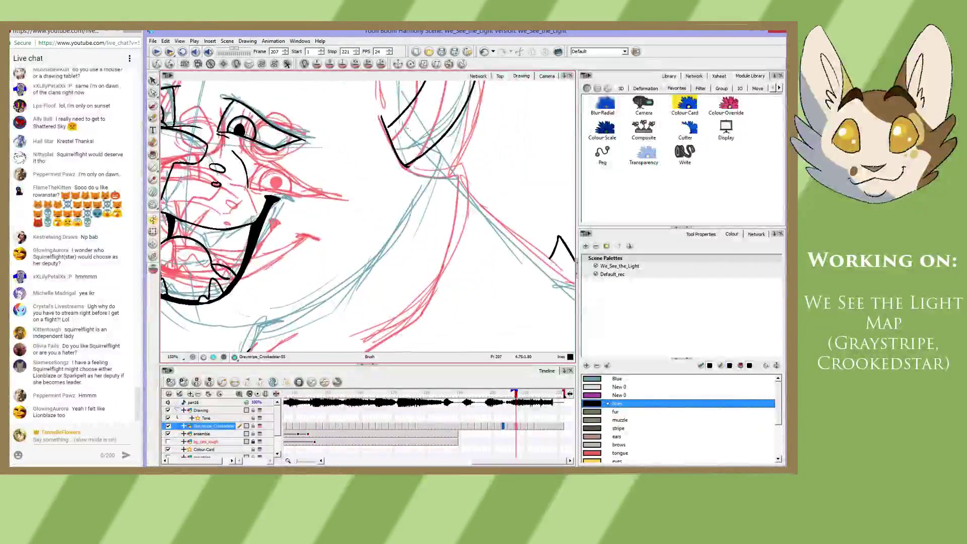
left_click_drag(407, 165, 461, 171)
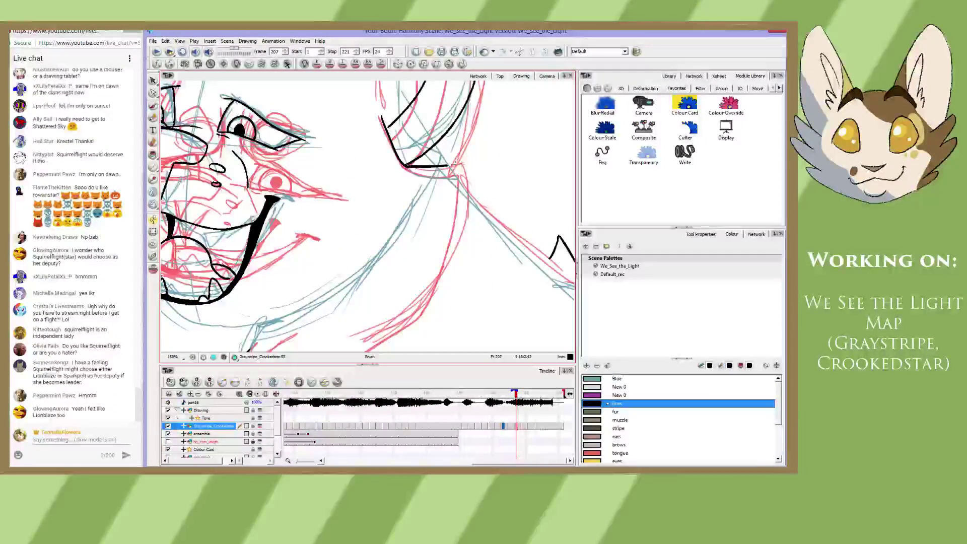
key("ctrl+z")
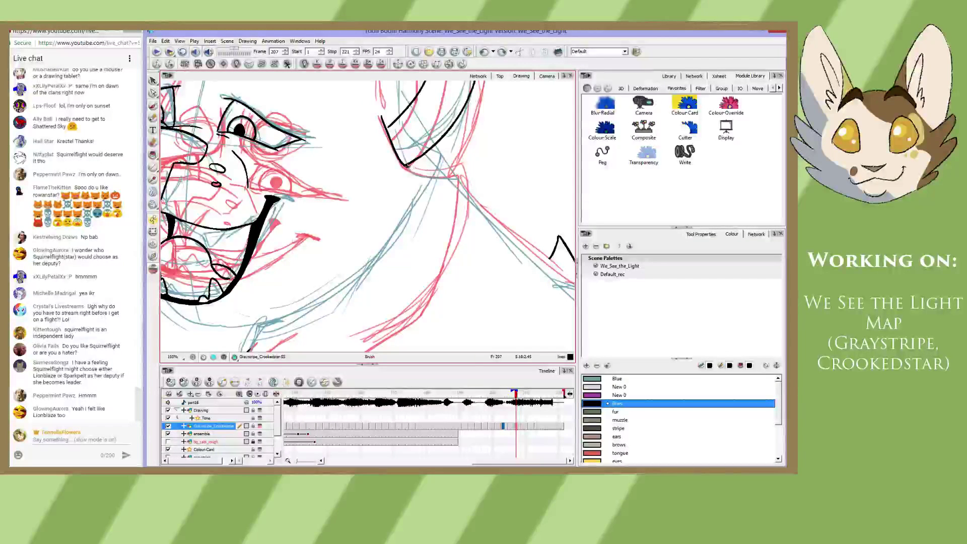
left_click_drag(407, 167, 443, 162)
mouse_move(404, 166)
left_mouse_down()
mouse_move(445, 164)
mouse_move(432, 172)
mouse_move(441, 164)
mouse_move(412, 171)
left_mouse_up()
key("ctrl+z")
key("ctrl+z")
key("ctrl+z")
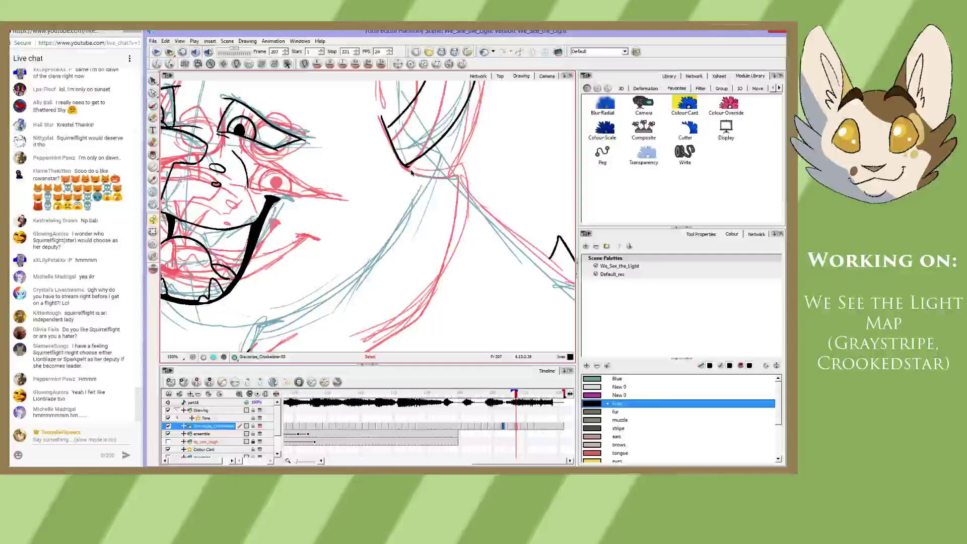
key("alt+b")
left_click_drag(404, 166, 453, 166)
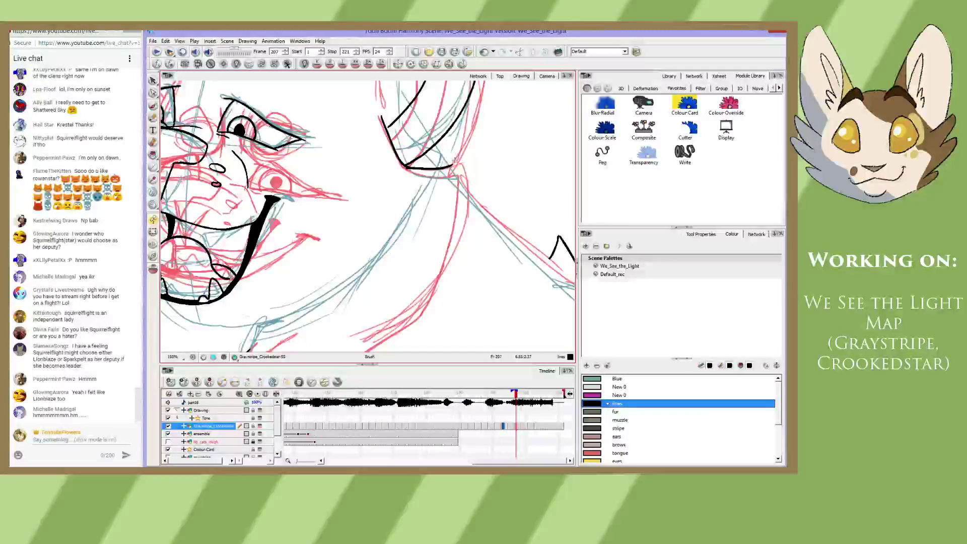
- Ink the long cheek contour from the second ear's base in a curve down towards the chin
left_click_drag(455, 163, 376, 304)
left_click_drag(376, 305, 401, 249)
key("ctrl+z")
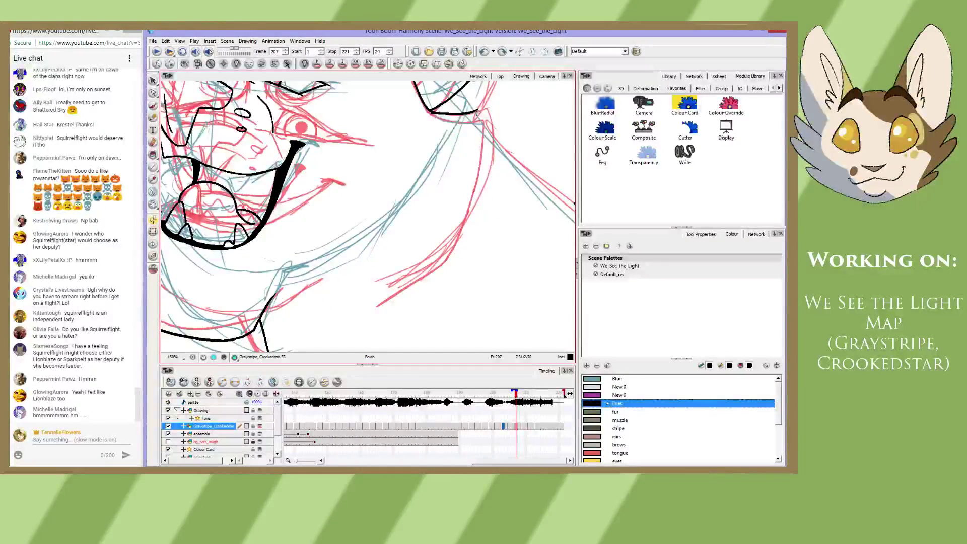
left_click_drag(476, 112, 474, 142)
key("ctrl+z")
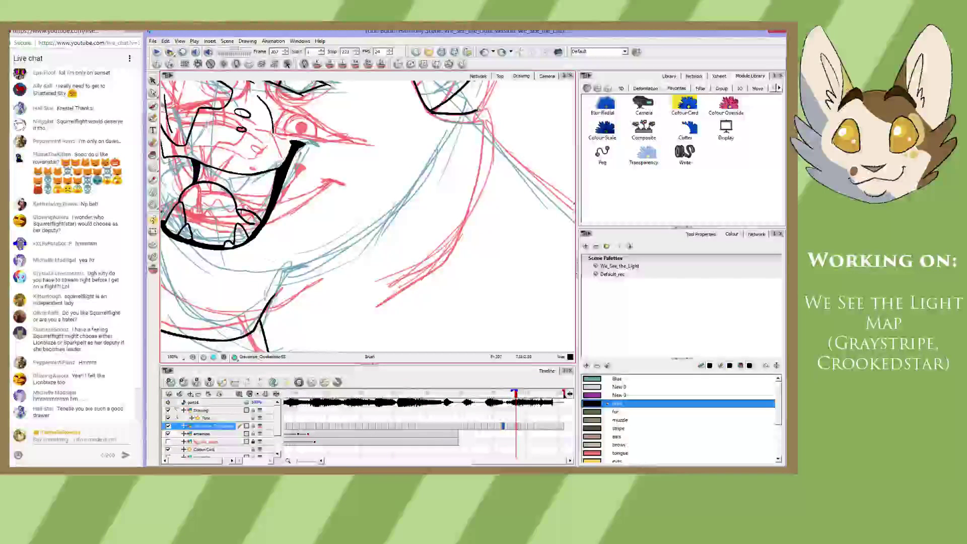
left_click_drag(476, 112, 372, 275)
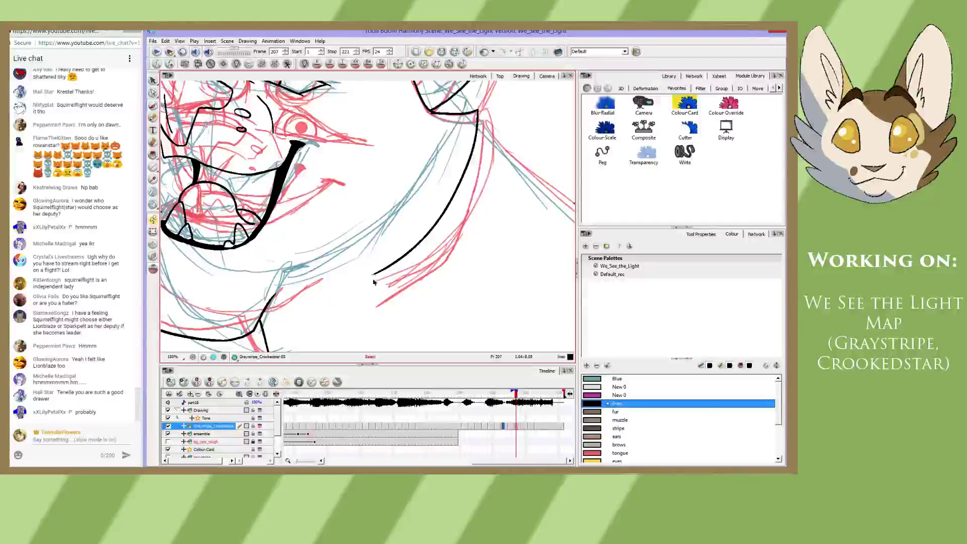
key("alt+s")
key("alt+b")
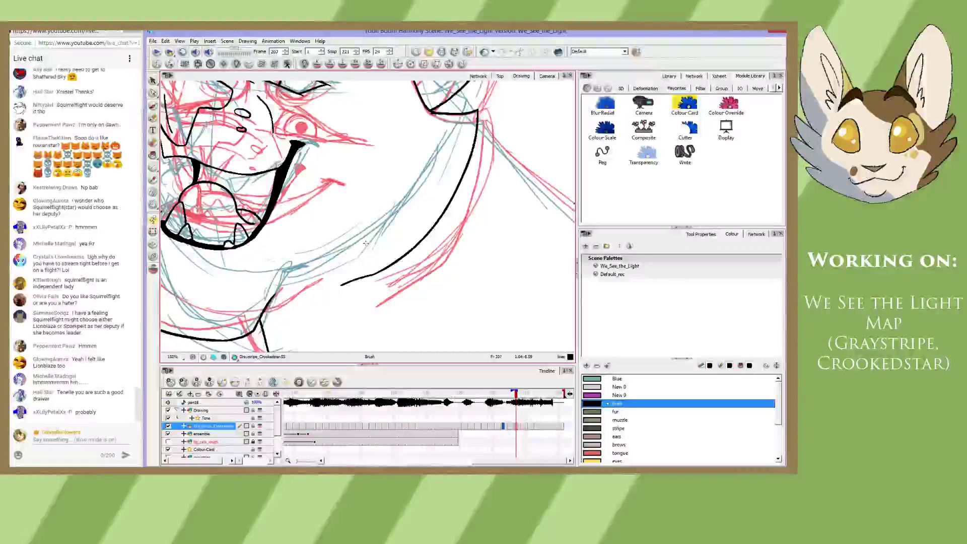
left_click_drag(373, 274, 341, 285)
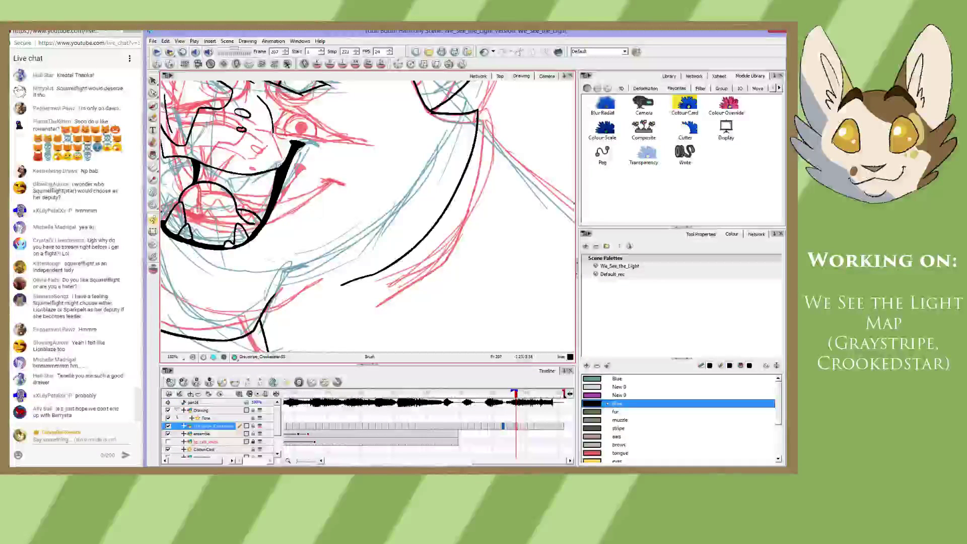
- Check the inked face on frame 207, from the forehead and ears to the mouth and jaw
left_click_drag(330, 224, 430, 245)
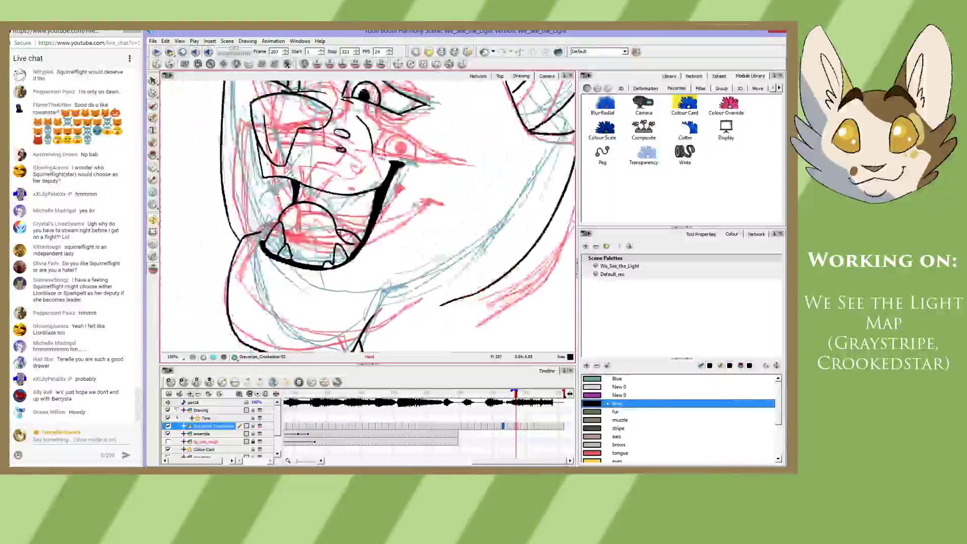
left_click_drag(428, 151, 402, 280)
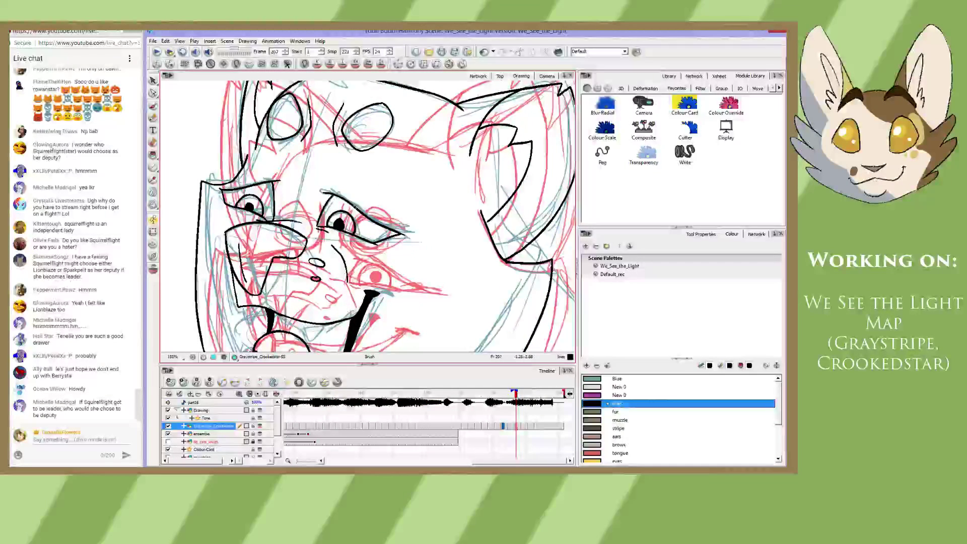
left_click_drag(368, 183, 348, 71)
left_click_drag(505, 200, 467, 209)
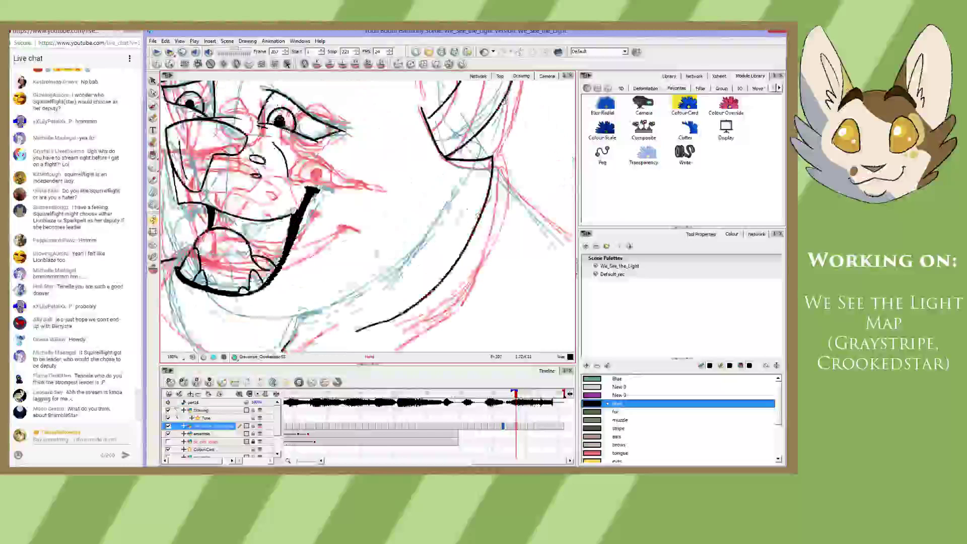
left_click_drag(161, 119, 292, 215)
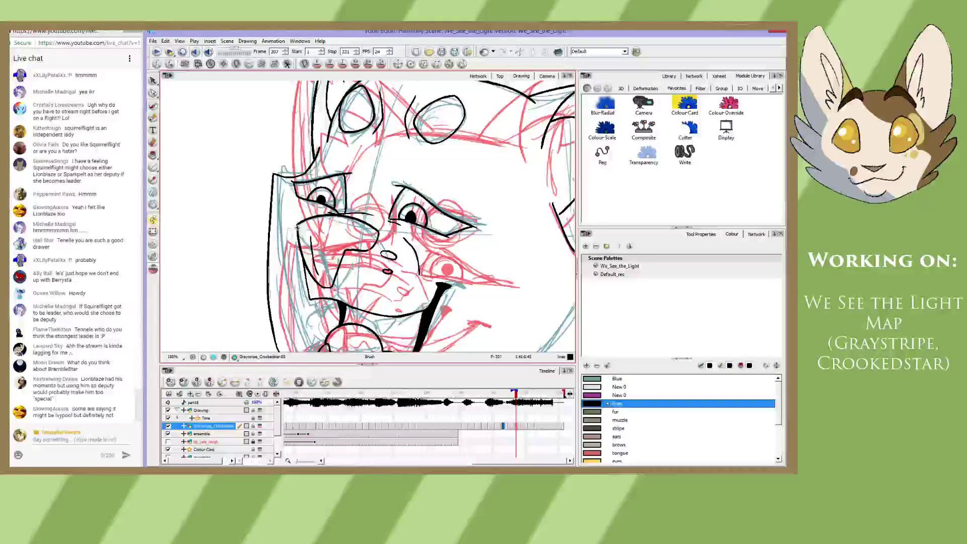
key("alt+e")
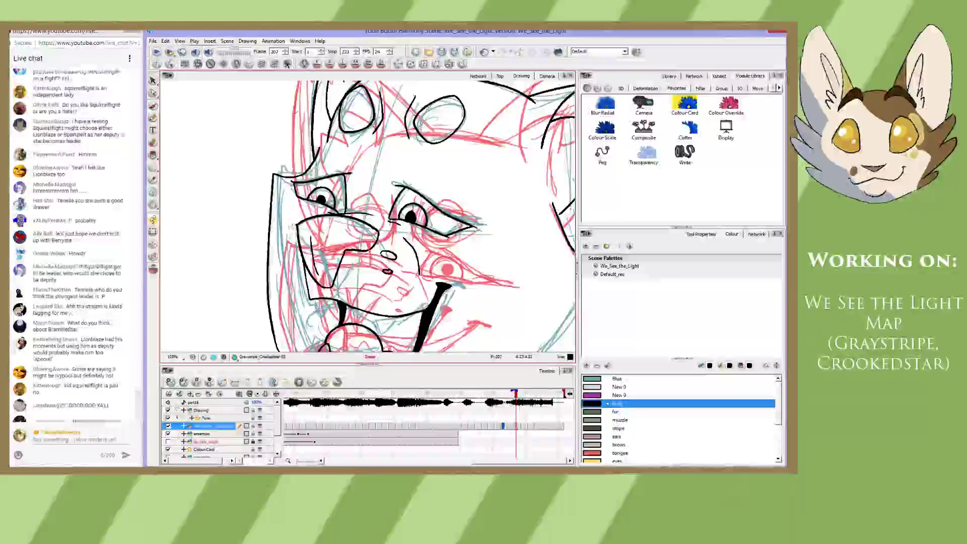
key("alt+b")
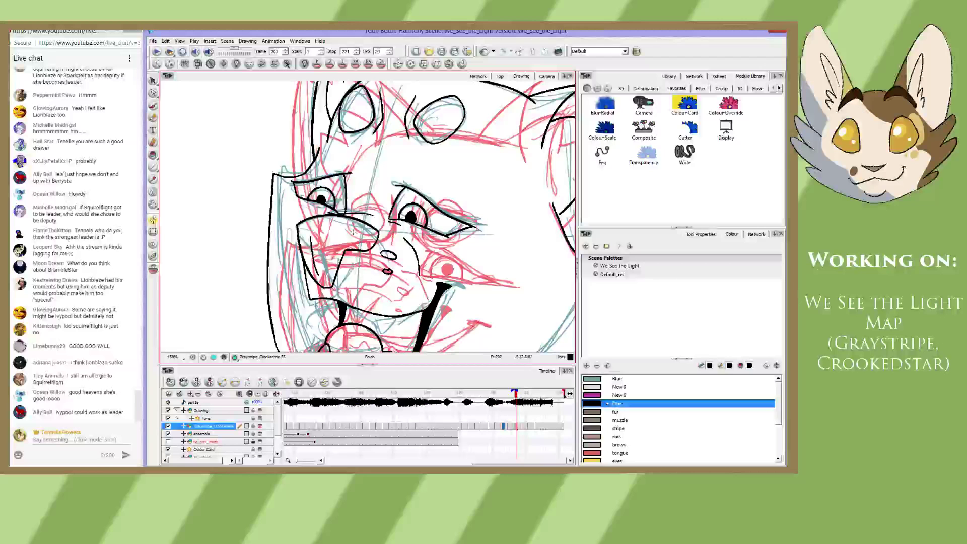
key("space")
left_click_drag(402, 255, 370, 207)
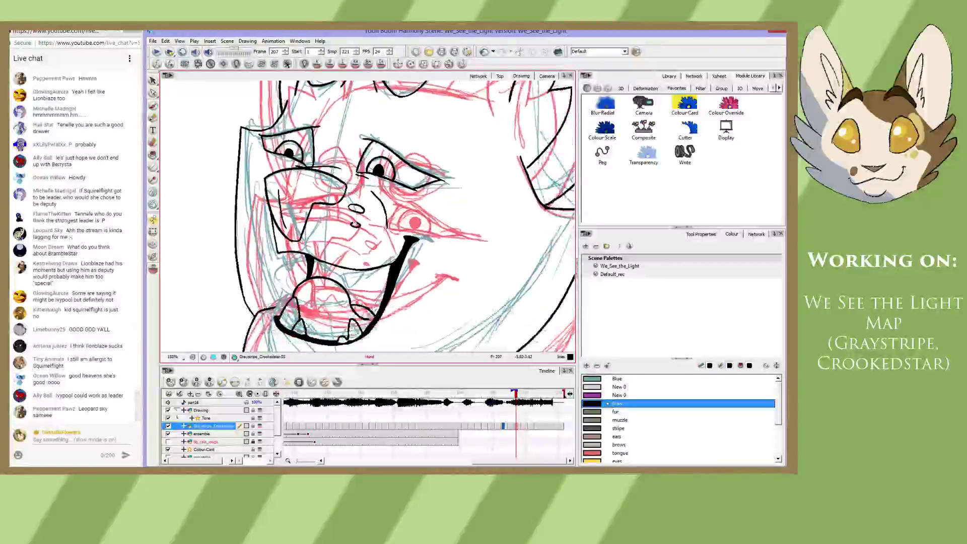
mouse_move(378, 243)
left_mouse_down()
mouse_move(360, 236)
mouse_move(382, 256)
left_mouse_up()
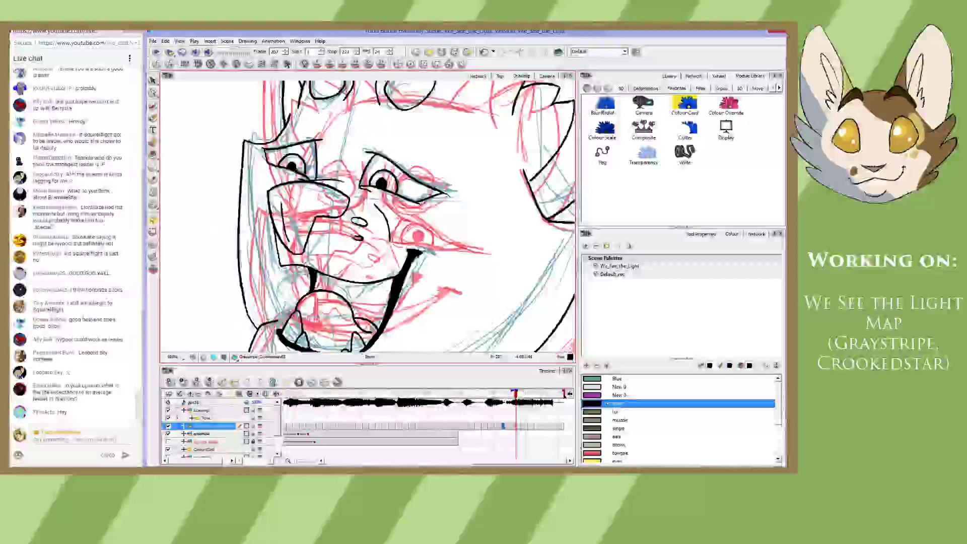
- Go to frame 209 and fill both pupils with the black line colour
key("g")
left_click(153, 155)
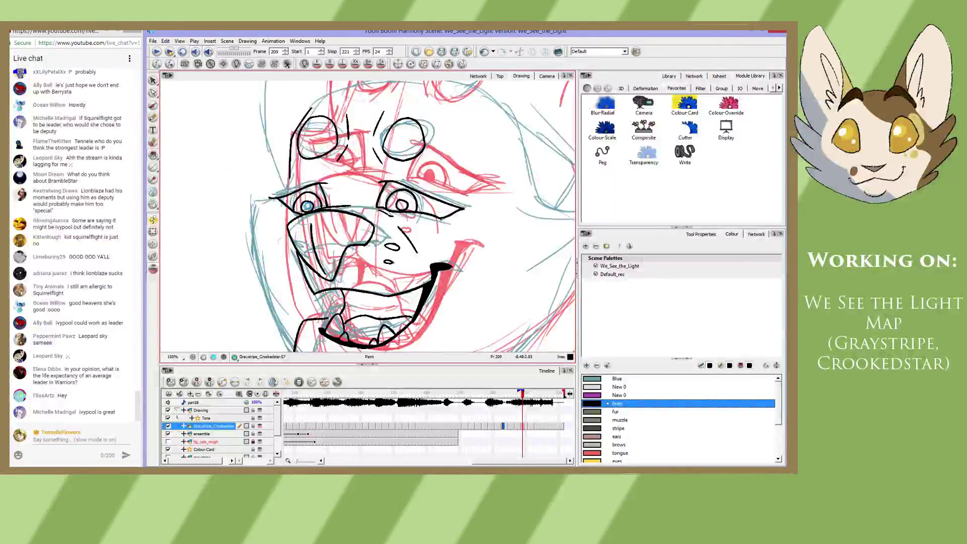
left_click(307, 206)
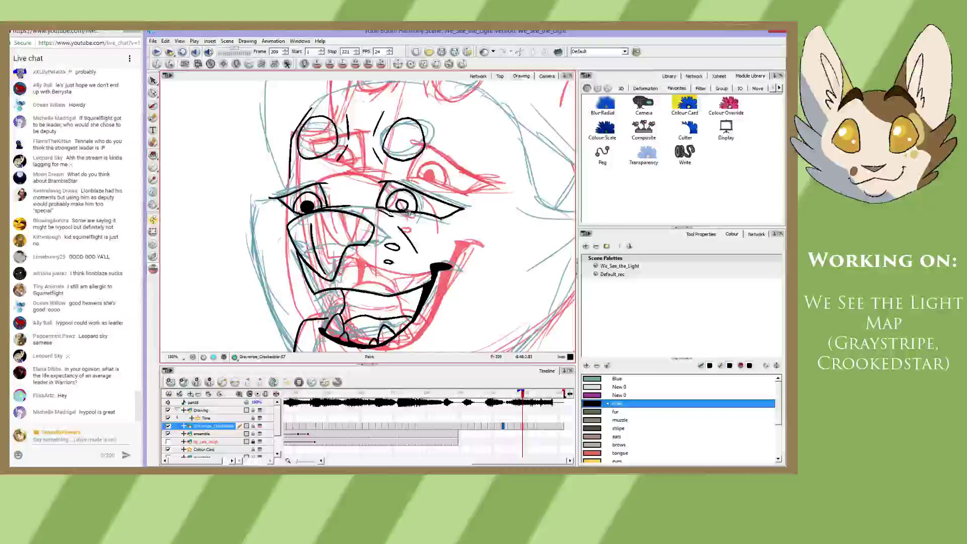
left_click(402, 205)
- Ink the face contour on frame 209 from beside the forehead circle past the smaller eye's outer corner to a pointed tip
key("space")
mouse_move(342, 220)
left_mouse_down()
mouse_move(357, 240)
mouse_move(355, 273)
mouse_move(368, 195)
left_mouse_up()
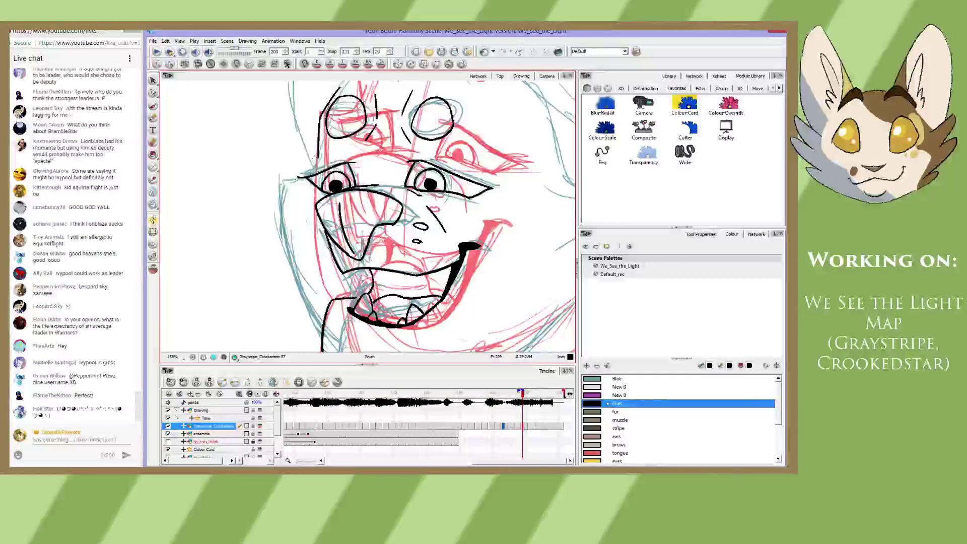
key("ctrl+z")
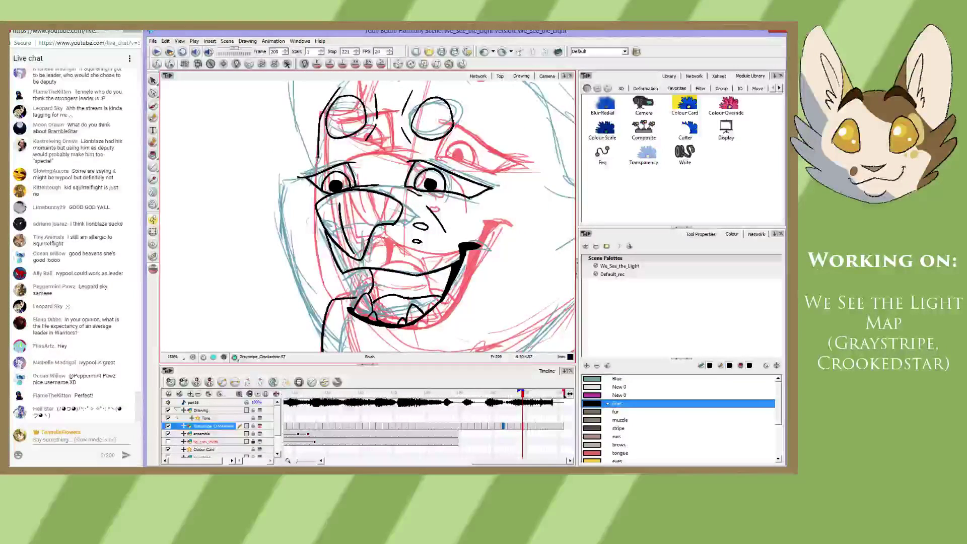
mouse_move(318, 157)
left_mouse_down()
mouse_move(304, 177)
mouse_move(271, 176)
left_mouse_up()
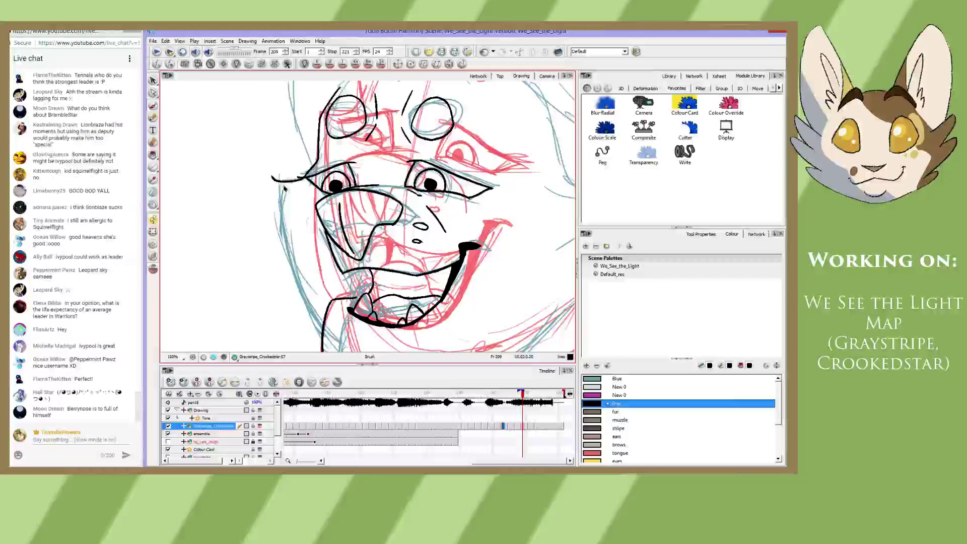
key("ctrl+z")
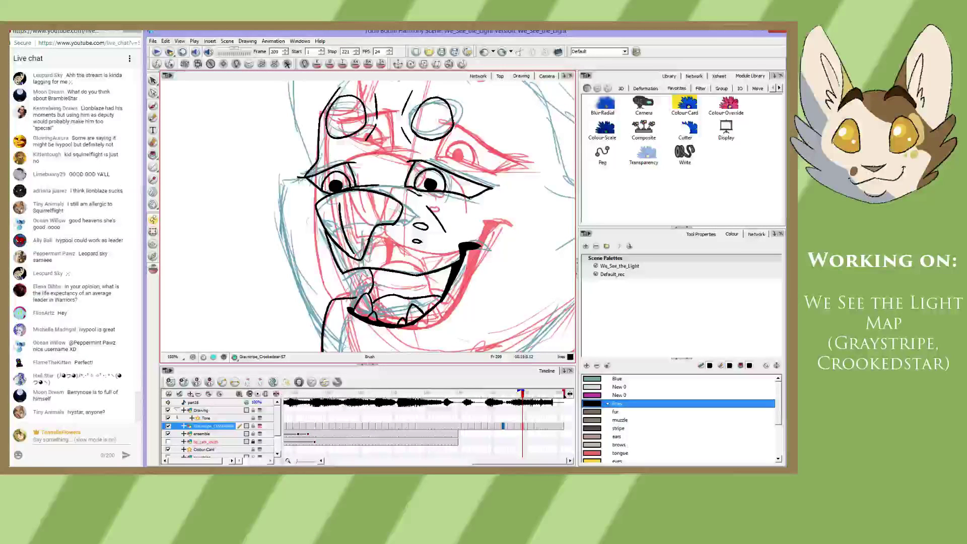
key("ctrl+z")
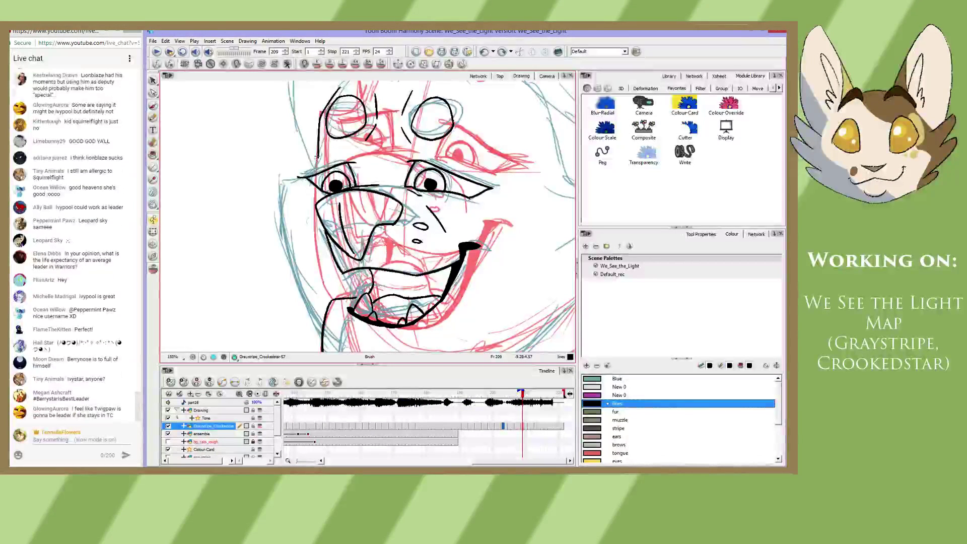
left_click_drag(315, 157, 300, 176)
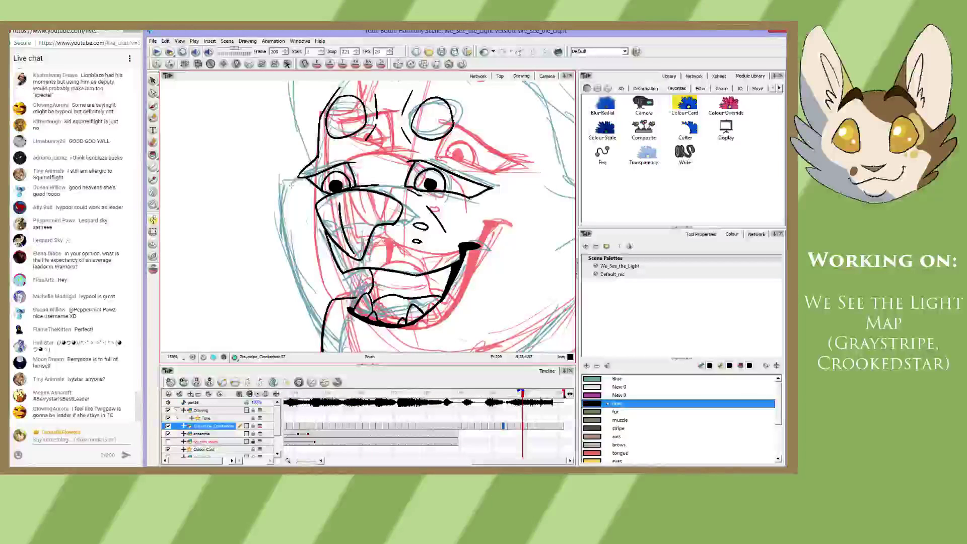
mouse_move(302, 174)
left_mouse_down()
mouse_move(279, 168)
mouse_move(260, 126)
left_mouse_up()
key("ctrl+z")
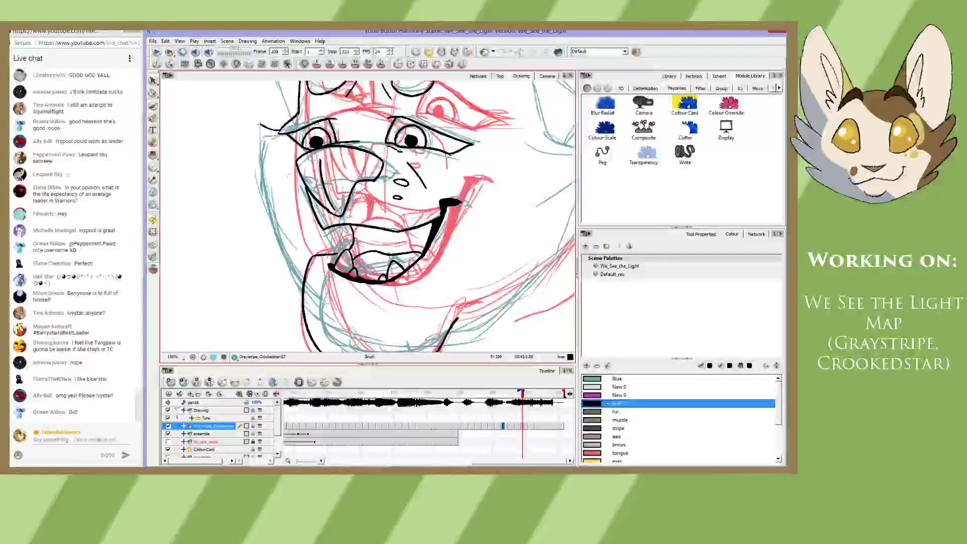
- Ink the outer cheek contour on frame 209 from the pointed tip beside the smaller eye down to the jaw
left_click_drag(260, 125, 269, 232)
key("ctrl+z")
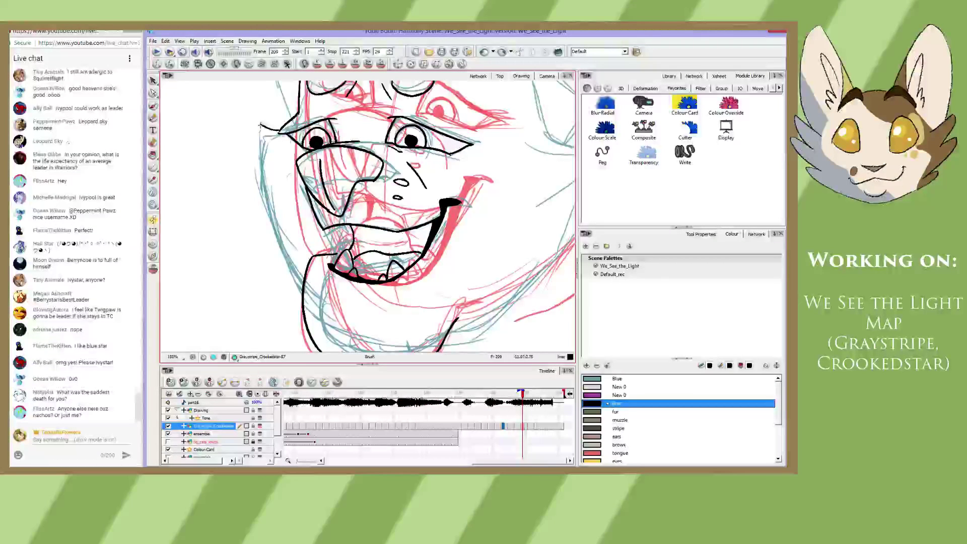
left_click_drag(261, 126, 278, 277)
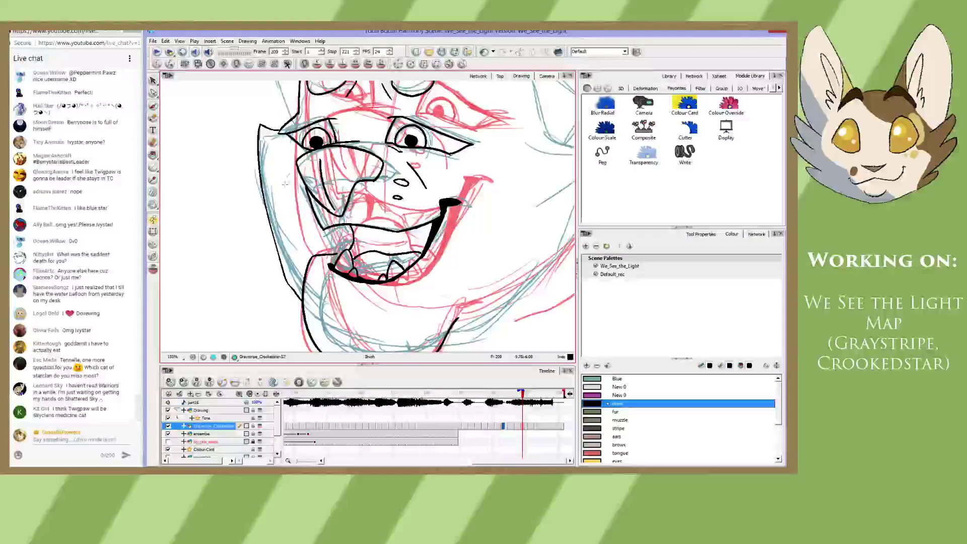
- Ink the inner base line of the ear beside the larger eye and its short bend out towards the cheek tip
mouse_move(457, 279)
left_mouse_down()
mouse_move(370, 262)
mouse_move(349, 276)
mouse_move(317, 262)
mouse_move(311, 273)
mouse_move(291, 272)
left_mouse_up()
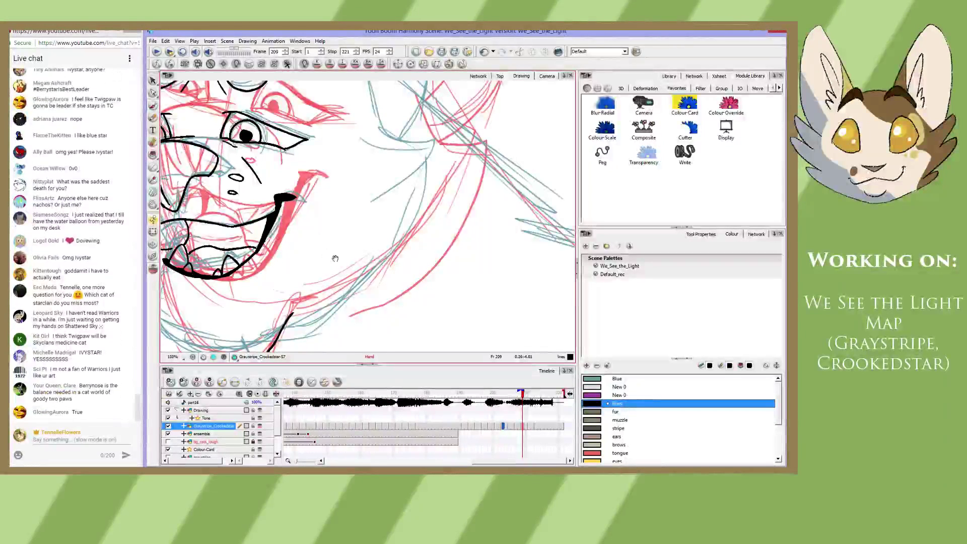
mouse_move(346, 250)
left_mouse_down()
mouse_move(324, 270)
mouse_move(339, 327)
left_mouse_up()
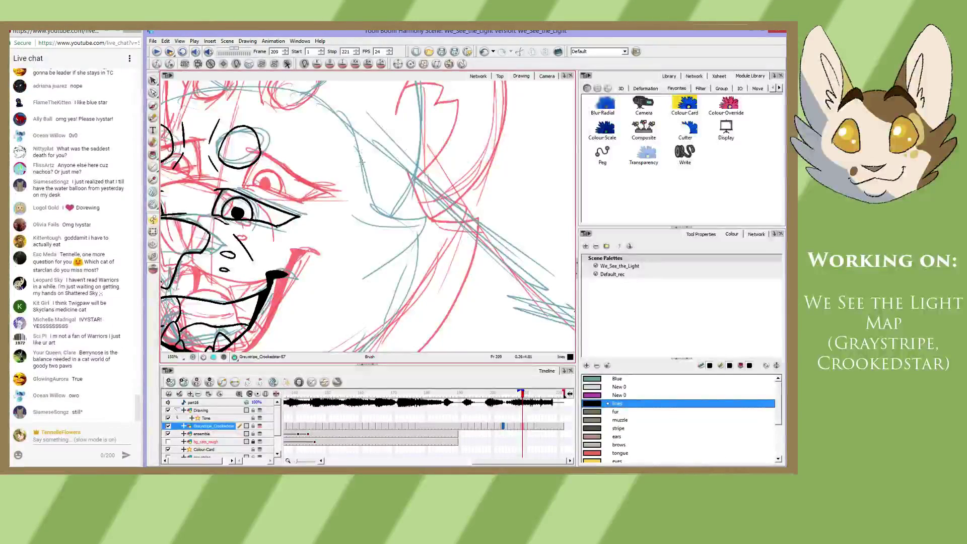
mouse_move(359, 145)
left_mouse_down()
mouse_move(382, 213)
mouse_move(431, 228)
mouse_move(441, 212)
left_mouse_up()
key("ctrl+z")
key("ctrl+z")
key("space")
left_click_drag(433, 248, 446, 203)
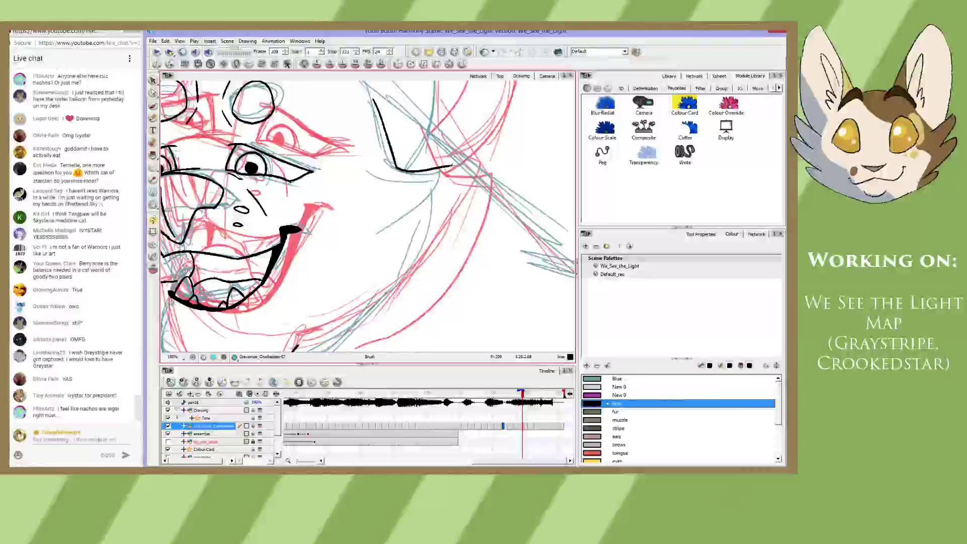
- Ink the opposite cheek contour from the pointed tip below that ear in a curve down towards the chin
key("space")
left_click_drag(413, 169, 424, 138)
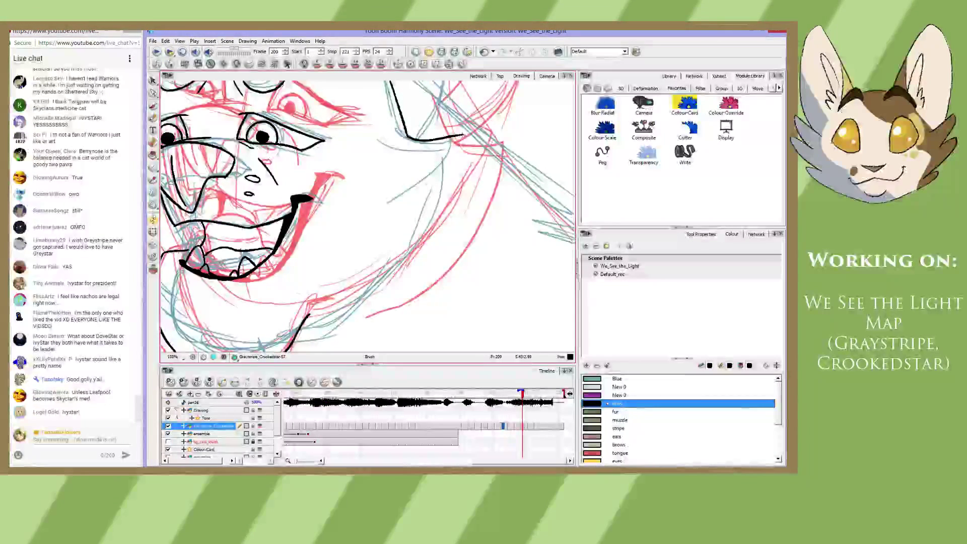
left_click_drag(462, 135, 417, 262)
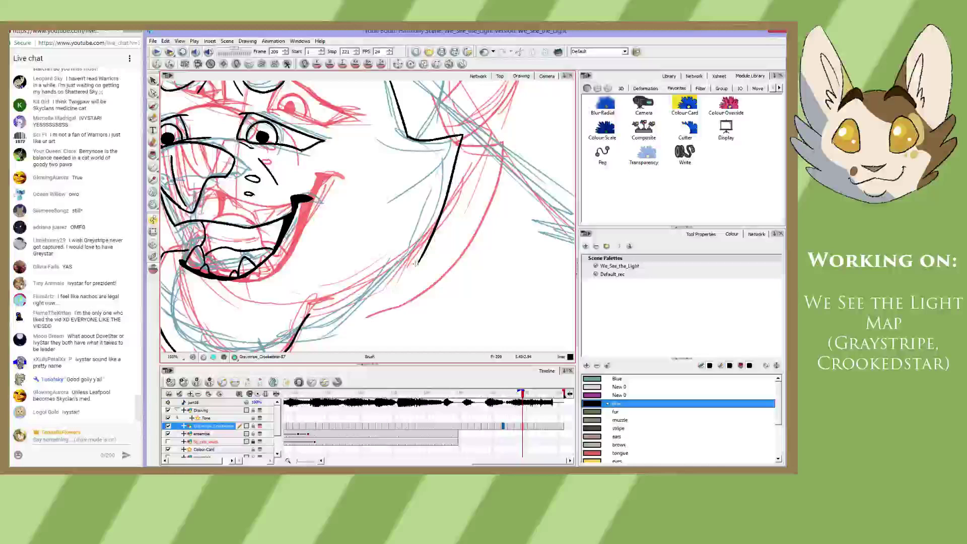
left_click_drag(418, 262, 358, 312)
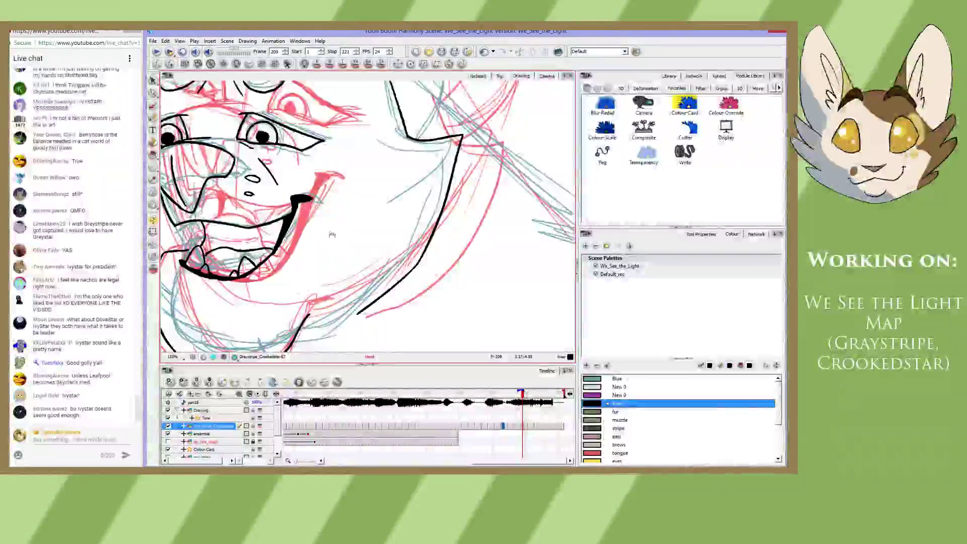
- Ink the top of the head and the adjoining ear's outline, including its notched tip and jagged inner fur line
mouse_move(341, 226)
left_mouse_down()
mouse_move(424, 220)
mouse_move(478, 268)
mouse_move(413, 350)
left_mouse_up()
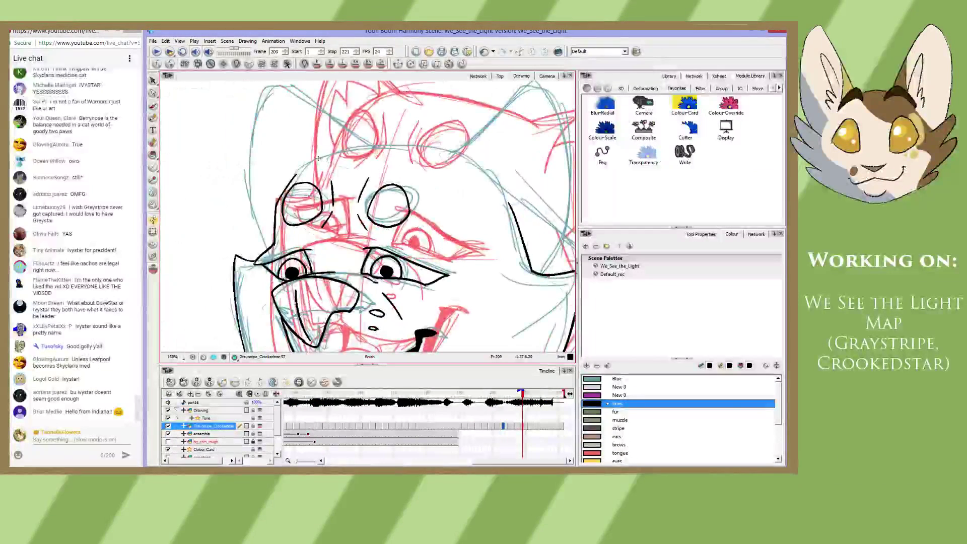
mouse_move(317, 158)
left_mouse_down()
mouse_move(347, 149)
mouse_move(444, 149)
left_mouse_up()
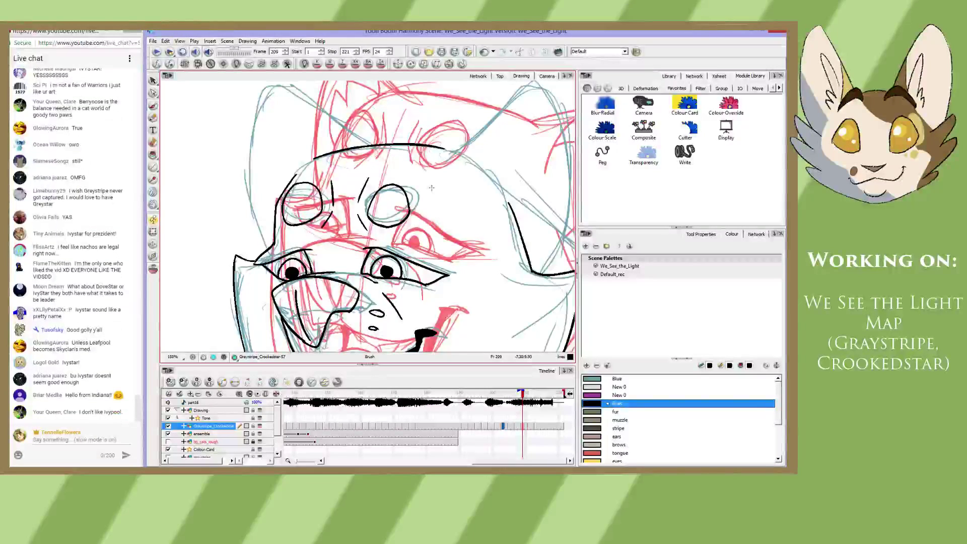
left_click_drag(476, 185, 371, 215)
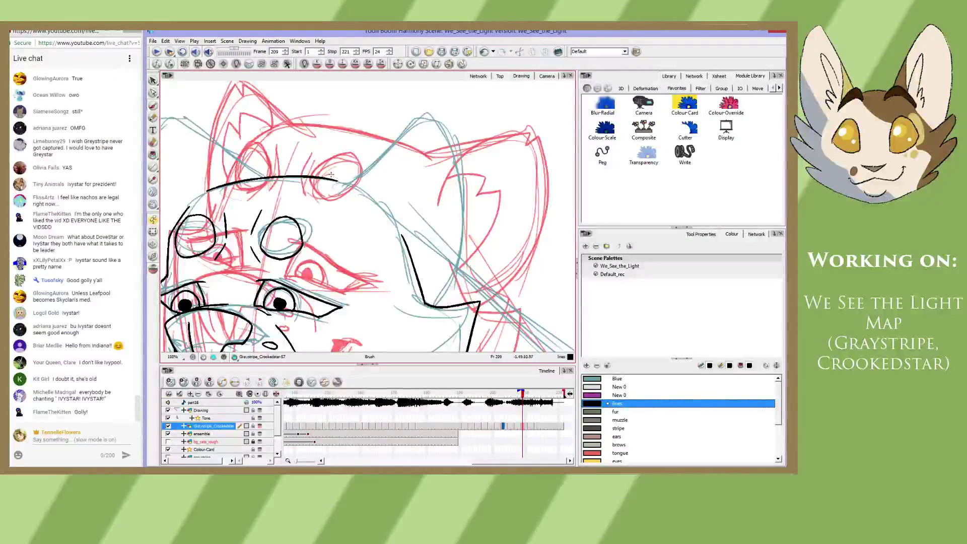
mouse_move(331, 177)
left_mouse_down()
mouse_move(434, 117)
mouse_move(428, 134)
mouse_move(434, 124)
mouse_move(459, 249)
mouse_move(429, 305)
left_mouse_up()
key("ctrl+z")
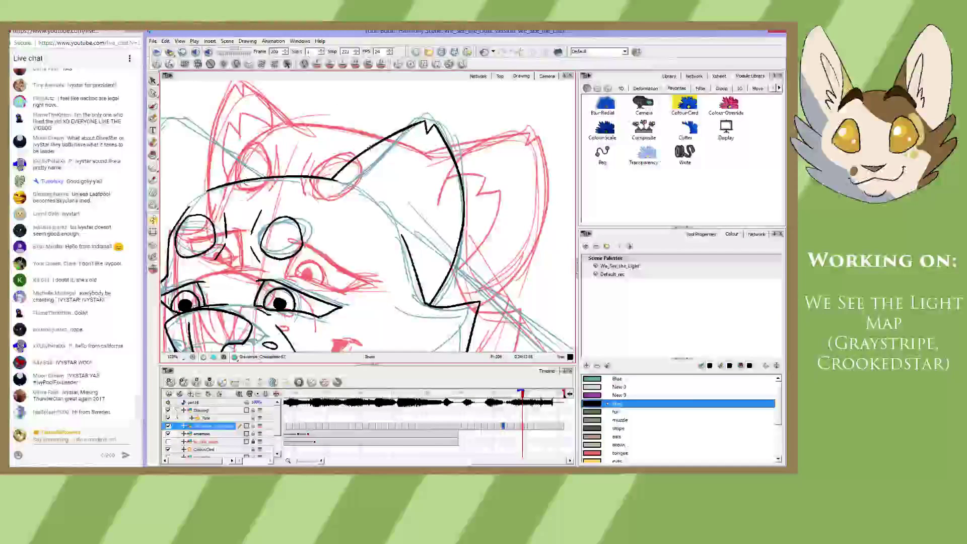
mouse_move(375, 144)
left_mouse_down()
mouse_move(364, 194)
mouse_move(407, 163)
mouse_move(407, 184)
mouse_move(429, 175)
mouse_move(419, 269)
left_mouse_up()
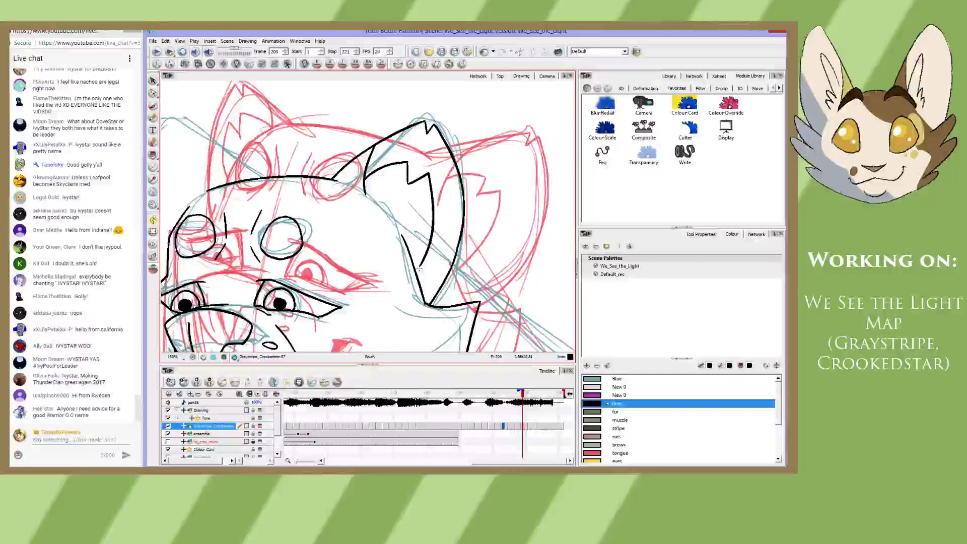
- Ink the second ear's inner edge from the top of the head up to a small notched tip
key("space")
mouse_move(249, 259)
left_mouse_down()
mouse_move(311, 256)
mouse_move(399, 272)
mouse_move(366, 264)
left_mouse_up()
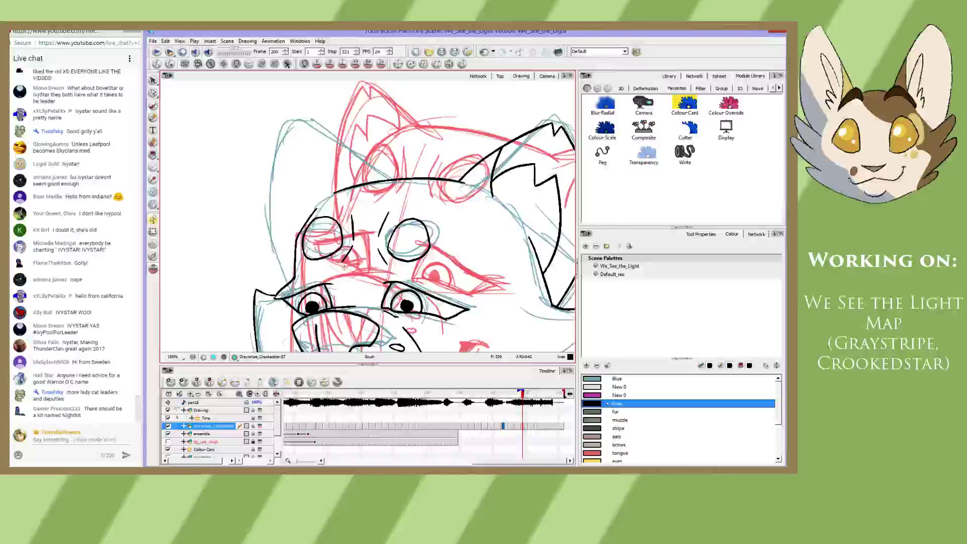
left_click_drag(407, 195, 364, 190)
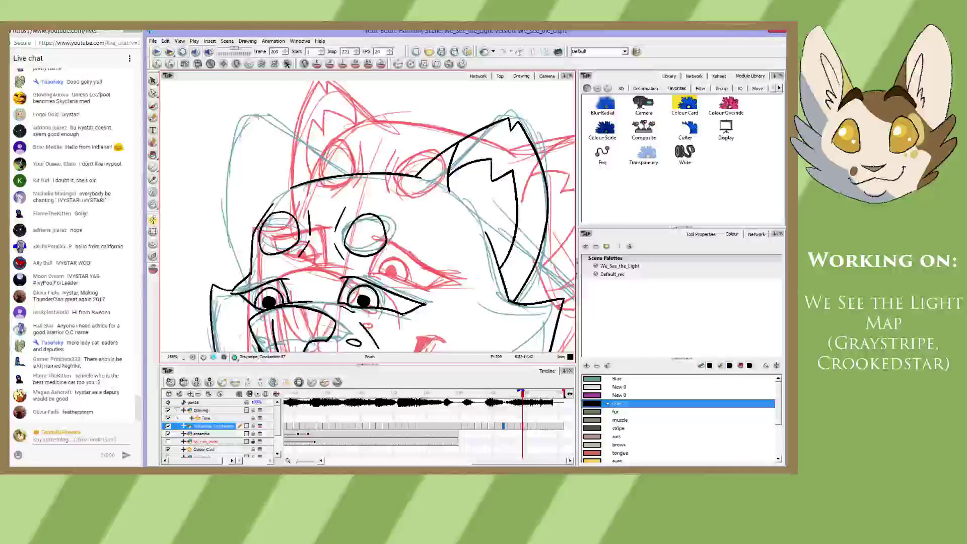
left_click_drag(255, 116, 330, 177)
key("ctrl+z")
left_click_drag(251, 111, 351, 174)
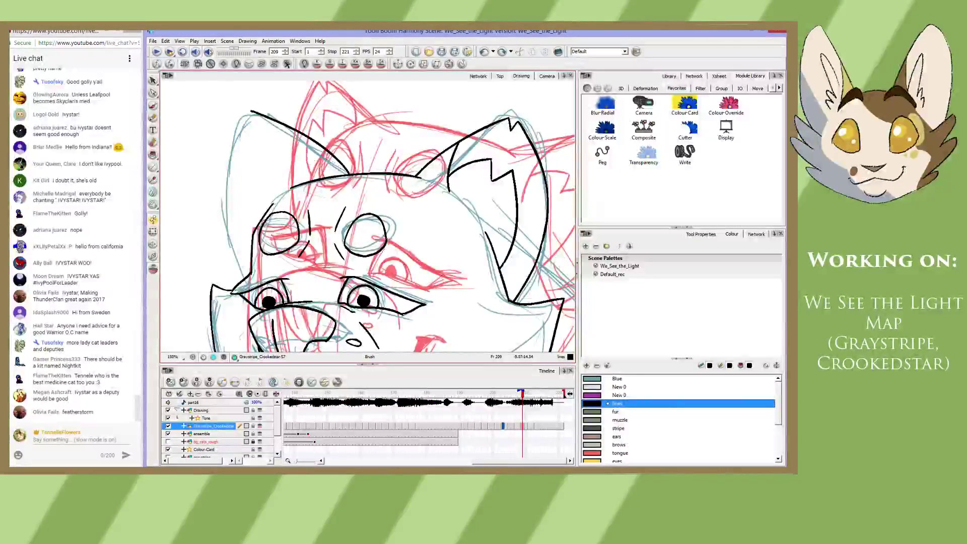
key("ctrl+z")
left_click_drag(251, 112, 329, 176)
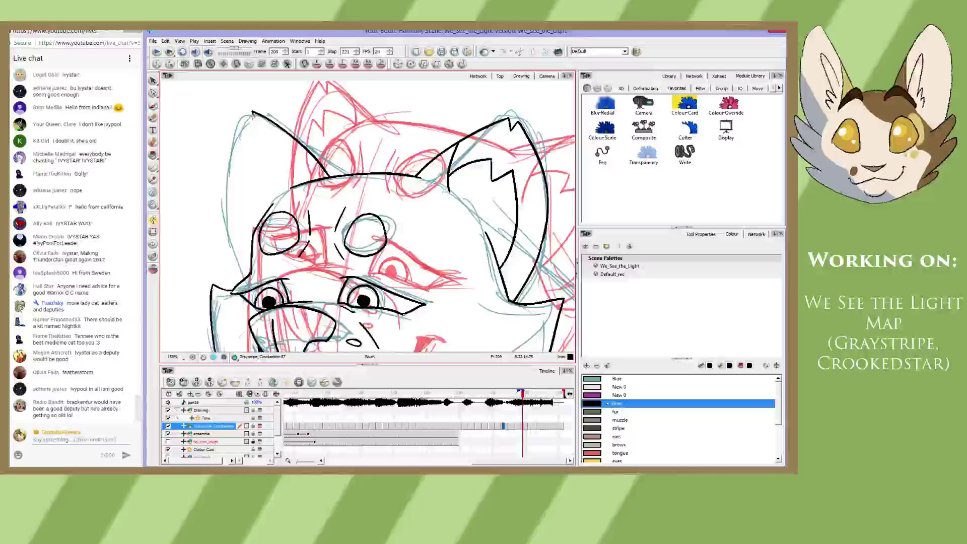
left_click_drag(253, 112, 243, 116)
- Ink the second ear's outer edge in a curve from its notched tip down to the side of the face
key("space")
mouse_move(263, 159)
left_mouse_down()
mouse_move(260, 121)
mouse_move(288, 142)
left_mouse_up()
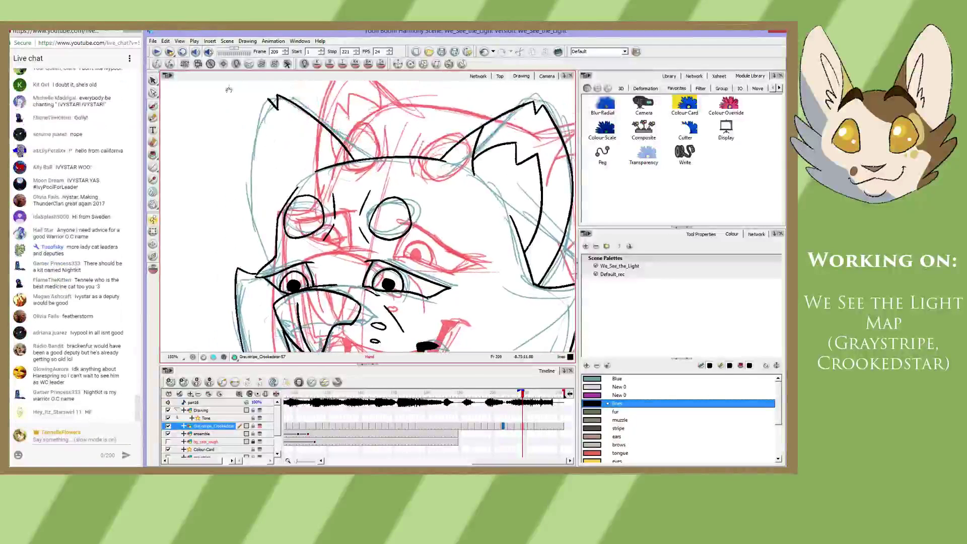
left_click_drag(270, 100, 258, 228)
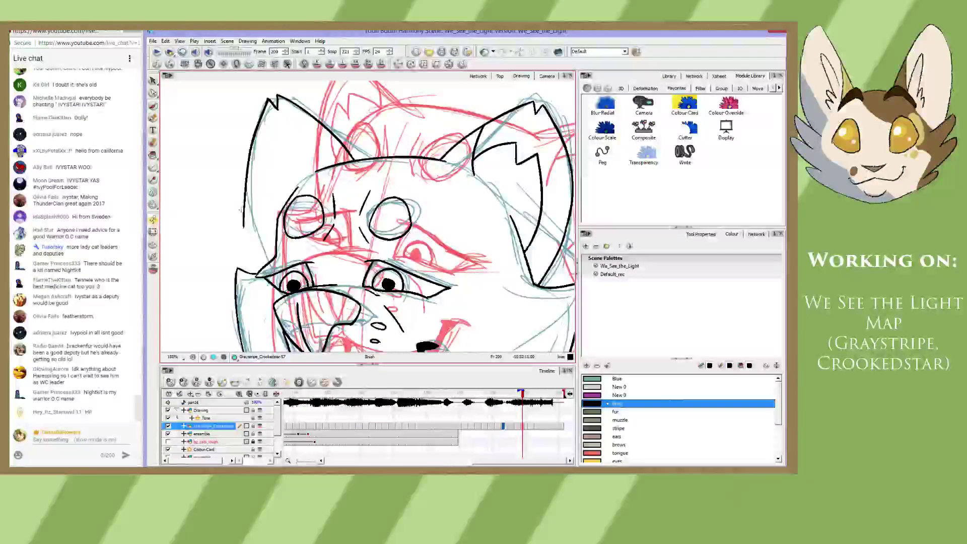
key("ctrl+z")
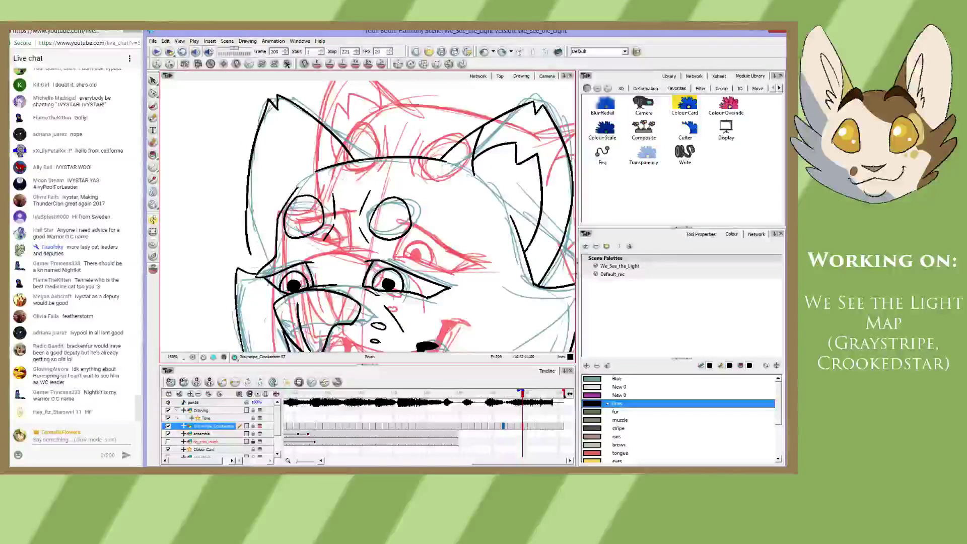
left_click_drag(268, 99, 260, 242)
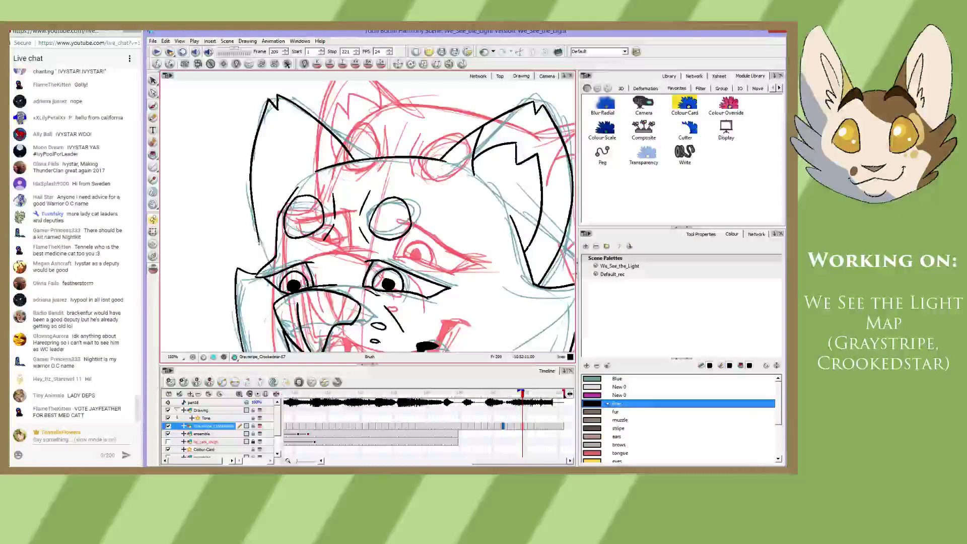
- Ink the second ear's inner fold and jagged fur line, extending it down to the forehead circle
left_click_drag(325, 123, 326, 165)
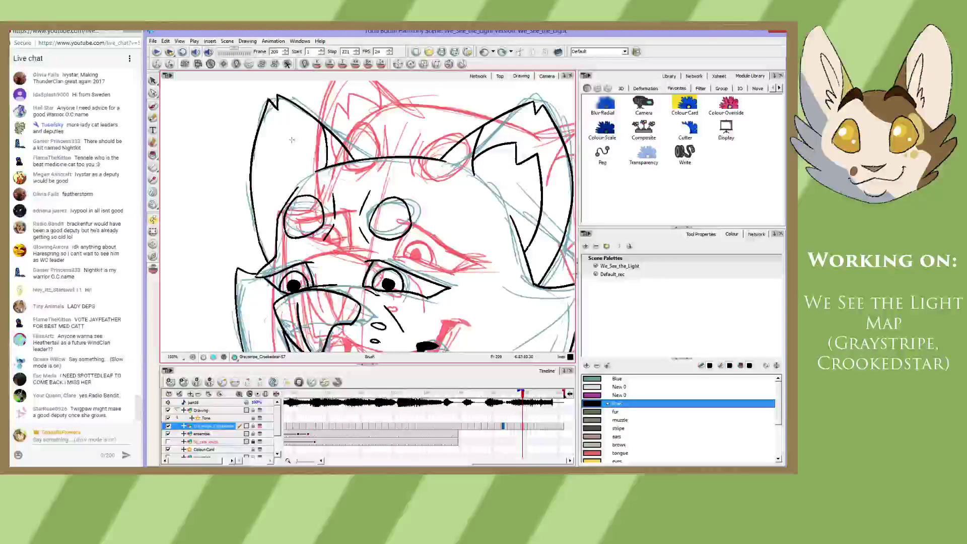
mouse_move(314, 142)
left_mouse_down()
mouse_move(291, 159)
mouse_move(279, 153)
left_mouse_up()
key("space")
mouse_move(260, 164)
left_mouse_down()
mouse_move(259, 134)
mouse_move(259, 142)
left_mouse_up()
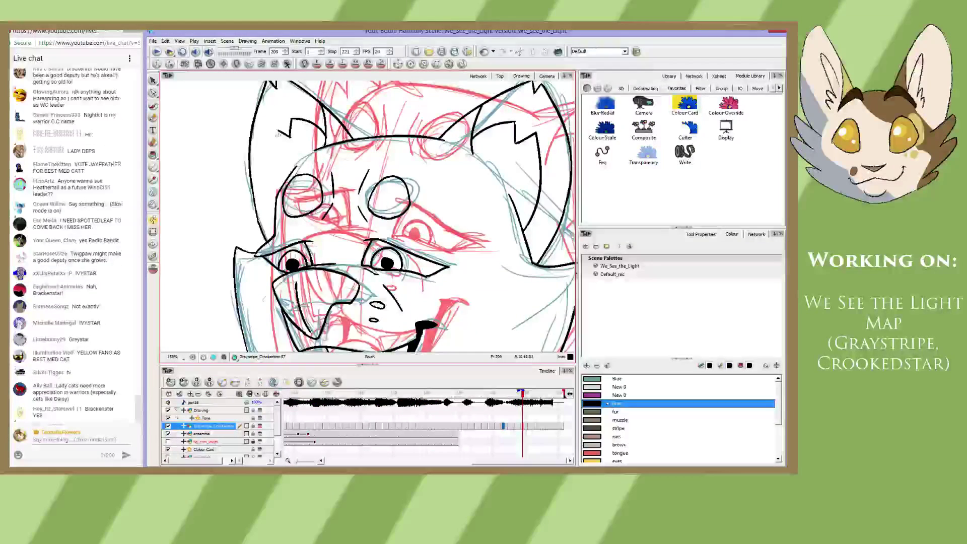
left_click_drag(277, 133, 274, 166)
key("ctrl+z")
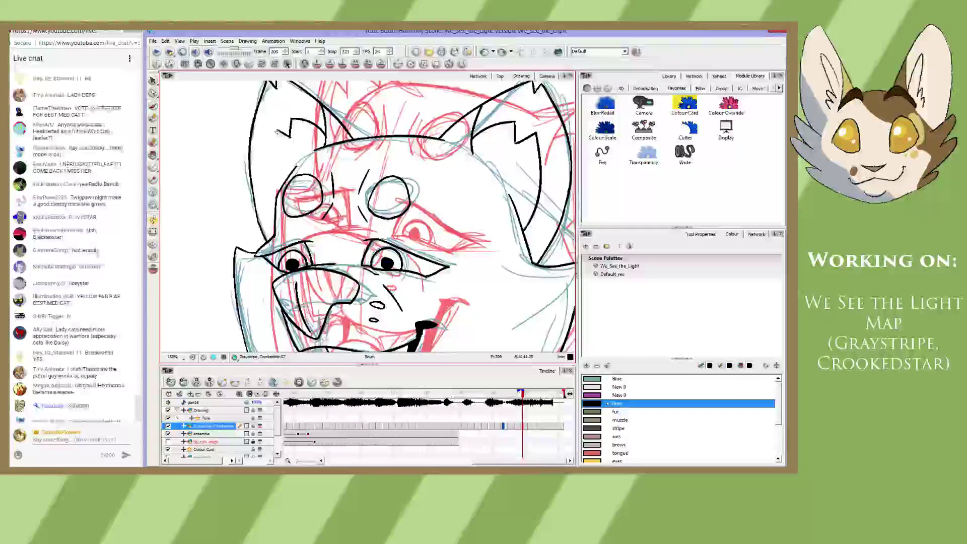
left_click_drag(276, 132, 272, 163)
key("alt+e")
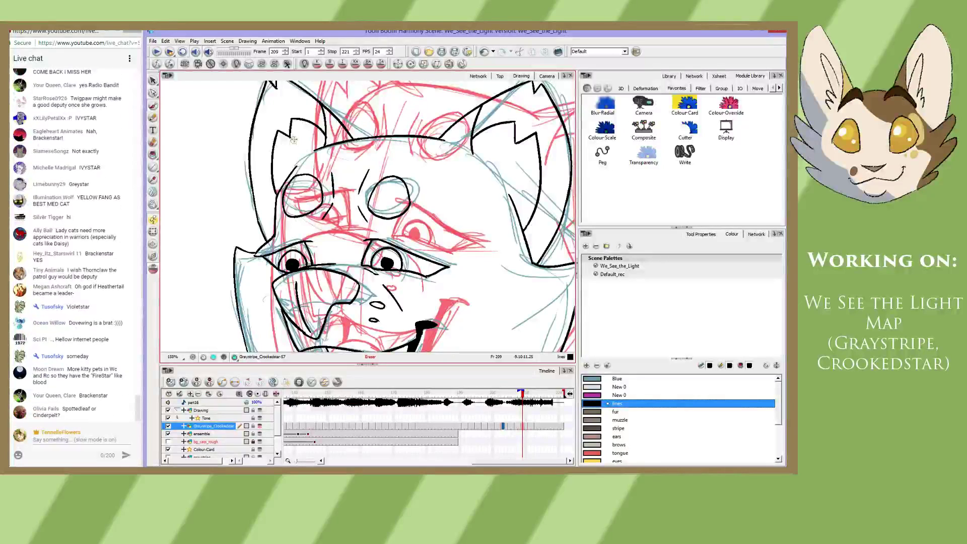
key("alt+b")
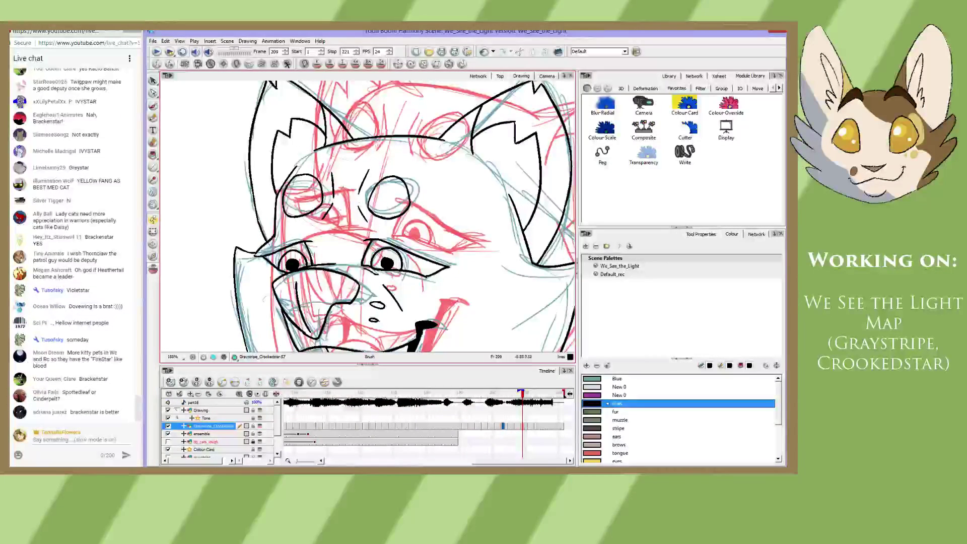
- Check the inked head on frame 209, from the ears and eyes to the mouth, cheeks and chin
key("space")
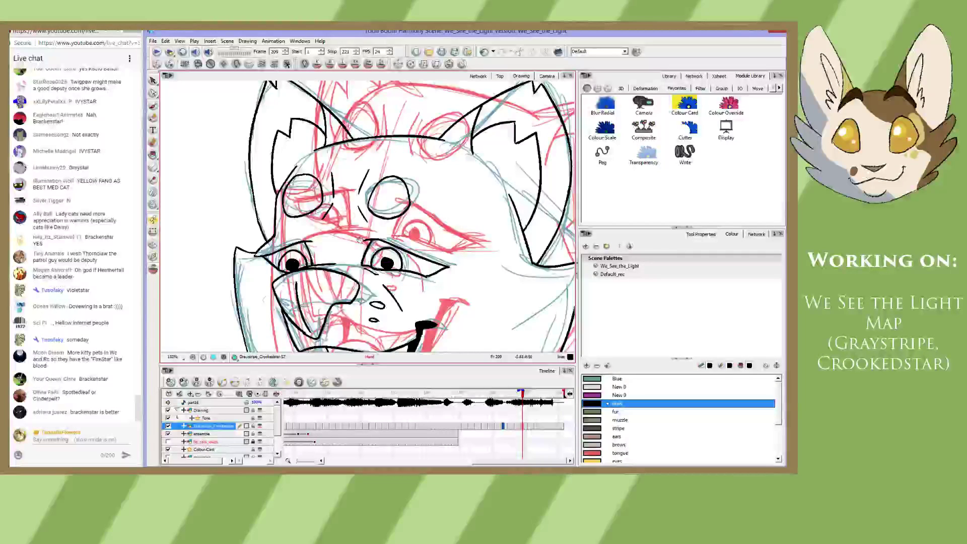
mouse_move(359, 240)
left_mouse_down()
mouse_move(409, 174)
mouse_move(379, 202)
mouse_move(386, 252)
mouse_move(353, 253)
left_mouse_up()
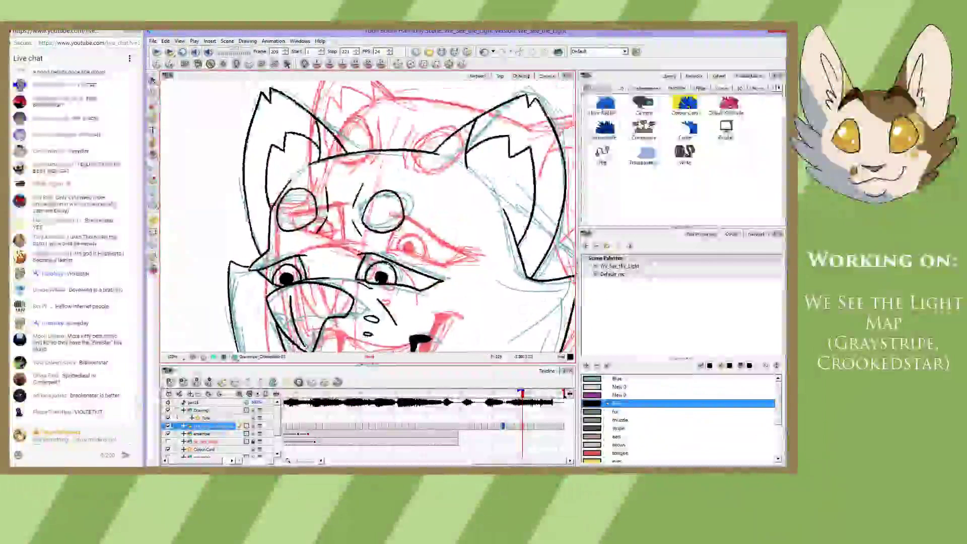
left_click_drag(417, 306, 350, 256)
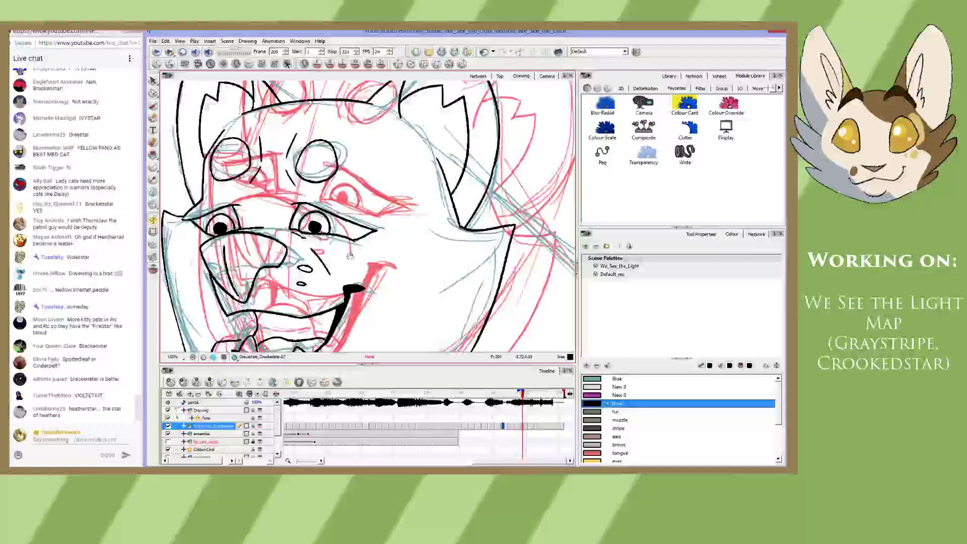
mouse_move(322, 300)
left_mouse_down()
mouse_move(375, 261)
mouse_move(367, 358)
mouse_move(385, 226)
mouse_move(400, 209)
left_mouse_up()
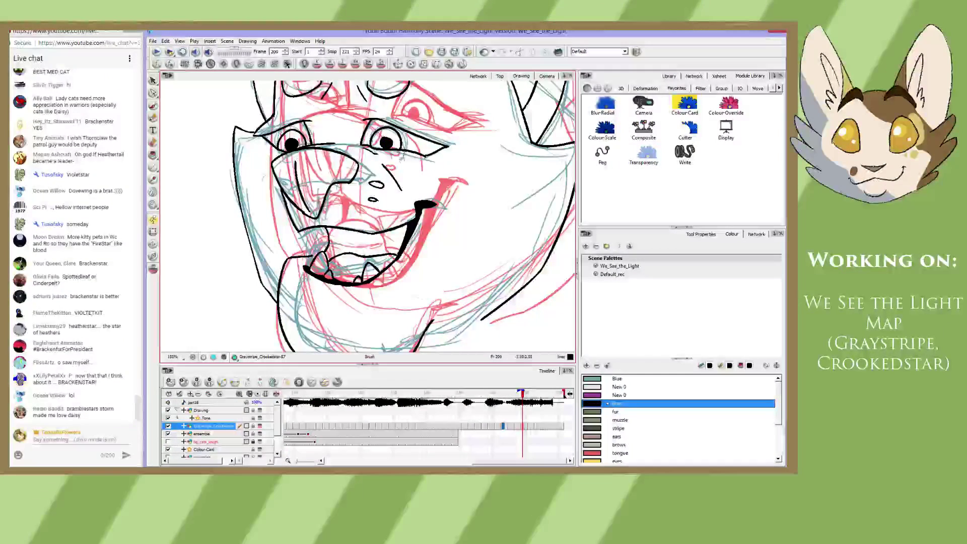
mouse_move(375, 175)
left_mouse_down()
mouse_move(389, 261)
mouse_move(336, 41)
mouse_move(339, 119)
left_mouse_up()
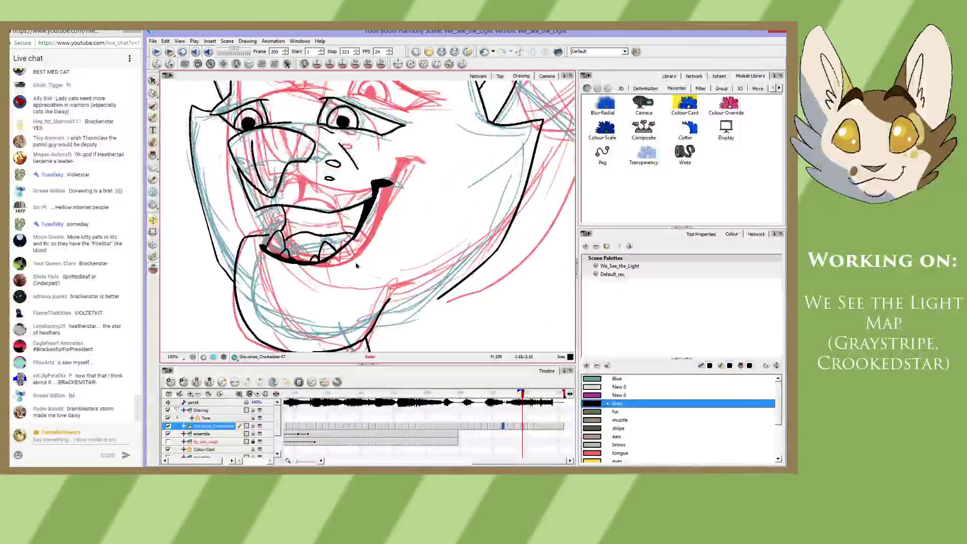
scroll(363, 258, "down", 1)
scroll(366, 257, "down", 2)
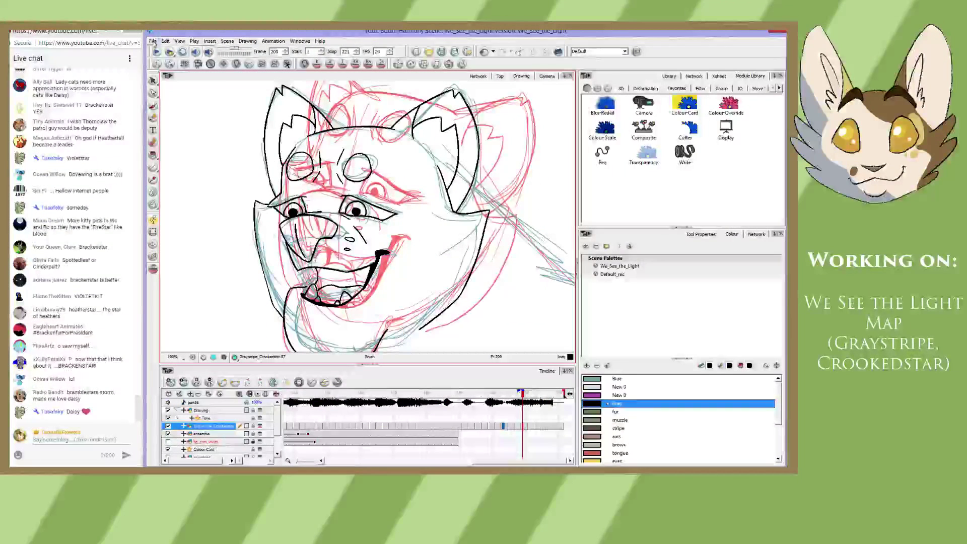
mouse_move(331, 251)
left_mouse_down()
mouse_move(333, 187)
mouse_move(335, 233)
left_mouse_up()
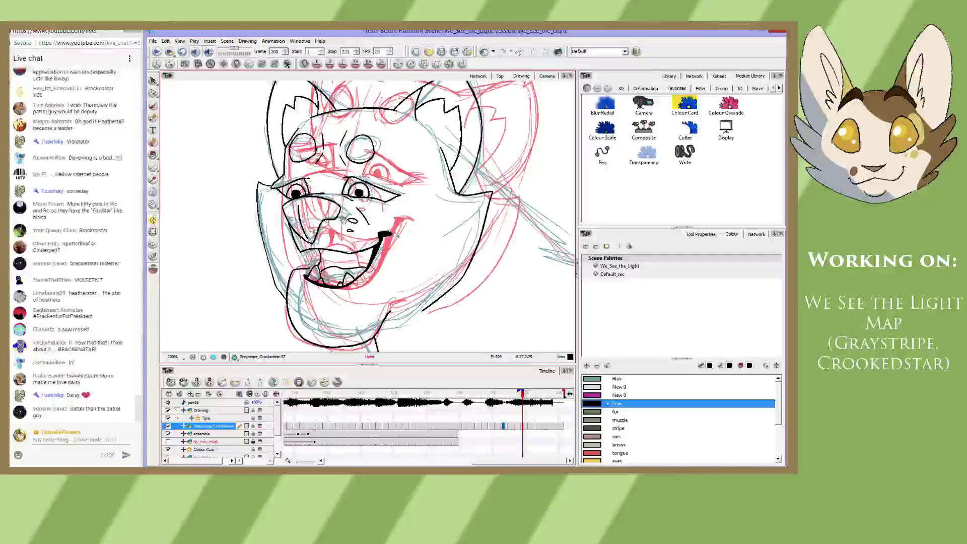
- Move on to frame 211 and fill the pupils of both eyes with the black lines colour
key("g")
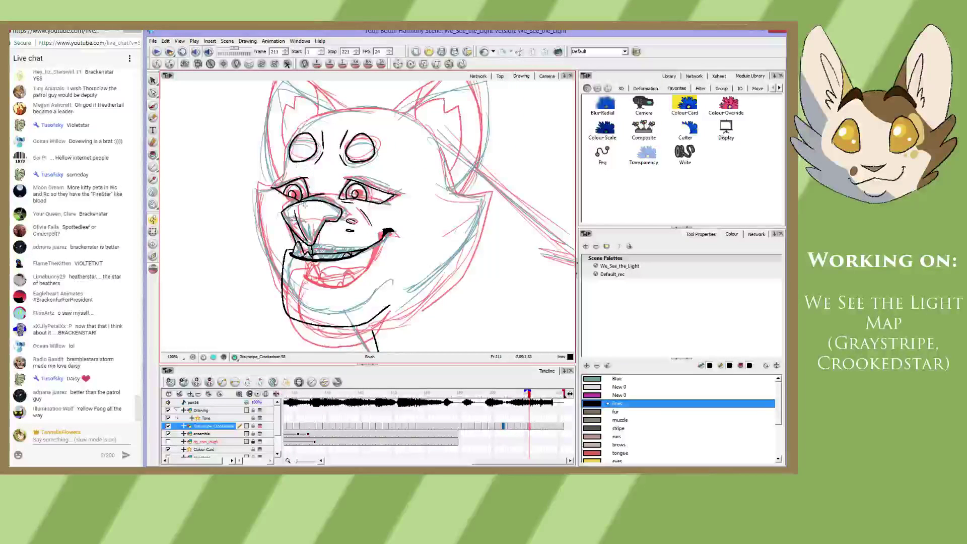
left_click(153, 155)
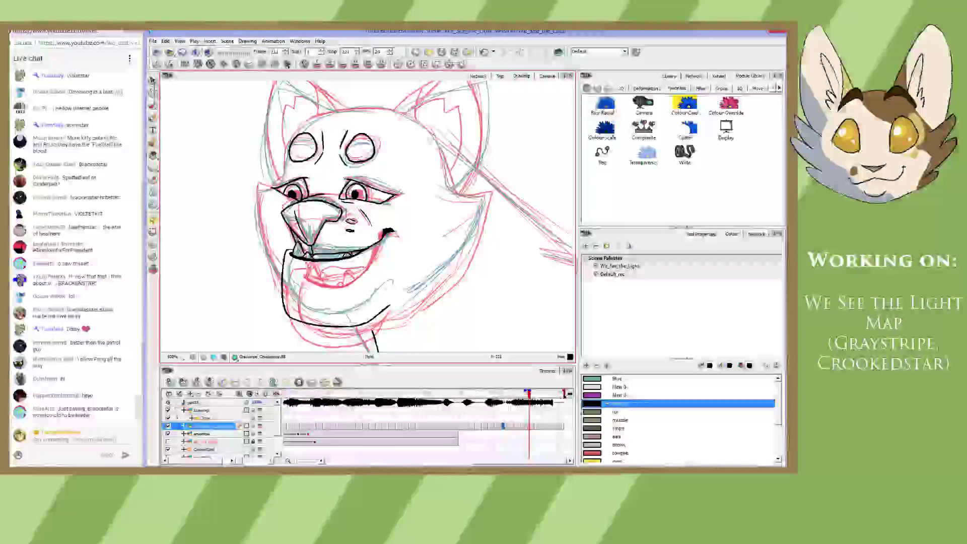
key("space")
mouse_move(338, 279)
left_mouse_down()
mouse_move(387, 286)
mouse_move(406, 270)
left_mouse_up()
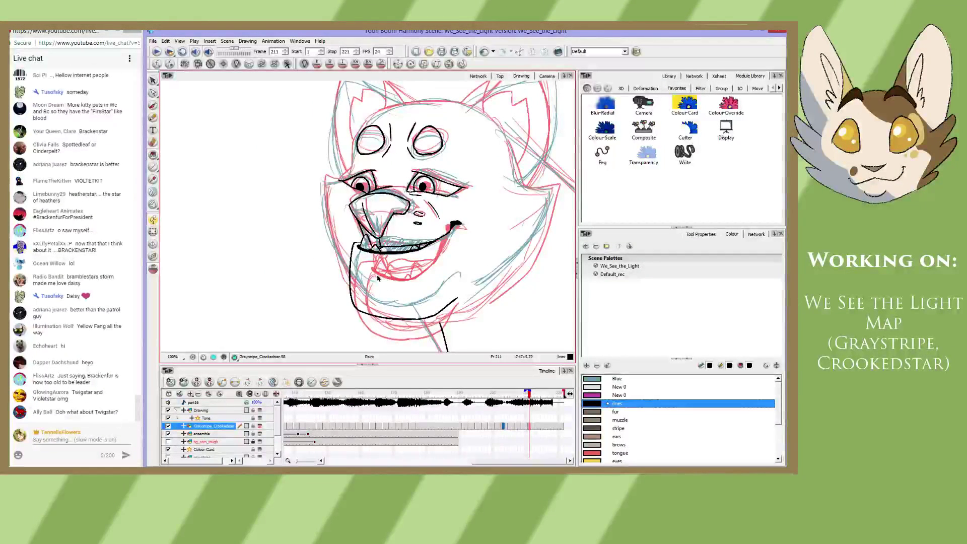
scroll(378, 271, "up", 1)
scroll(379, 271, "up", 1)
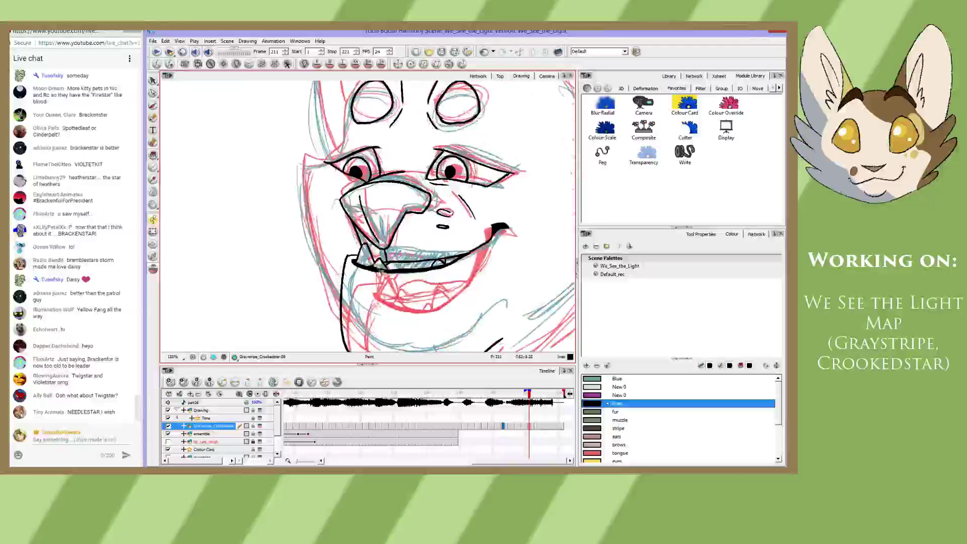
key("space")
left_click_drag(341, 143, 340, 195)
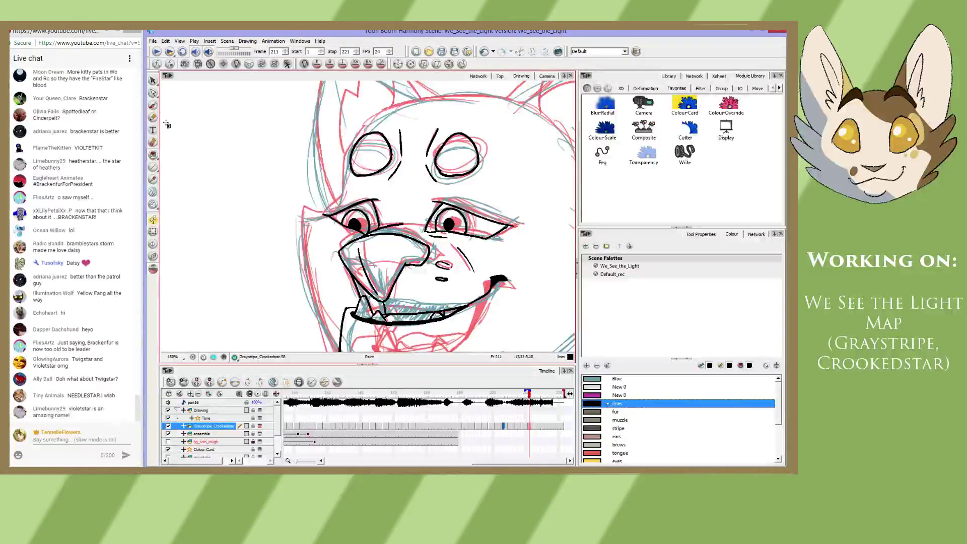
- Ink the side of the forehead from the first eye's outer corner up around the forehead circle to the ear base
key("alt+b")
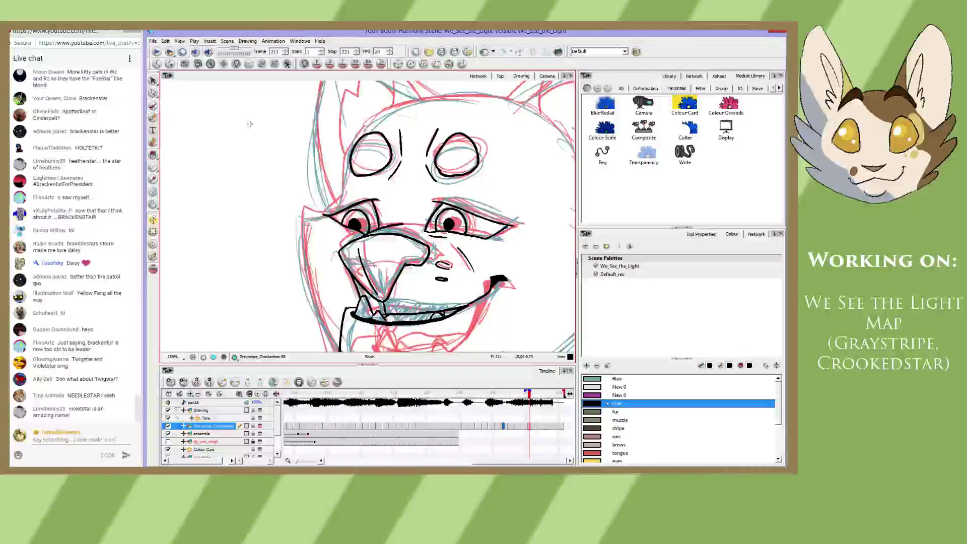
left_click_drag(355, 169, 343, 215)
mouse_move(312, 260)
left_mouse_down()
mouse_move(357, 162)
mouse_move(376, 152)
left_mouse_up()
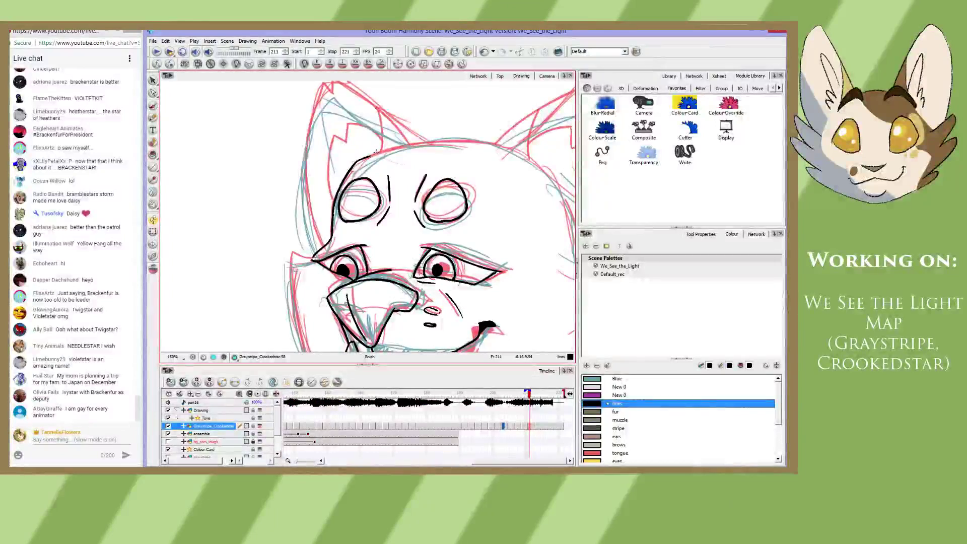
- Ink the first ear's inner edge from its tip to the head and continue the line across the top of the head
mouse_move(376, 201)
left_mouse_down()
mouse_move(375, 172)
mouse_move(350, 217)
mouse_move(306, 175)
mouse_move(381, 184)
mouse_move(381, 174)
mouse_move(399, 215)
left_mouse_up()
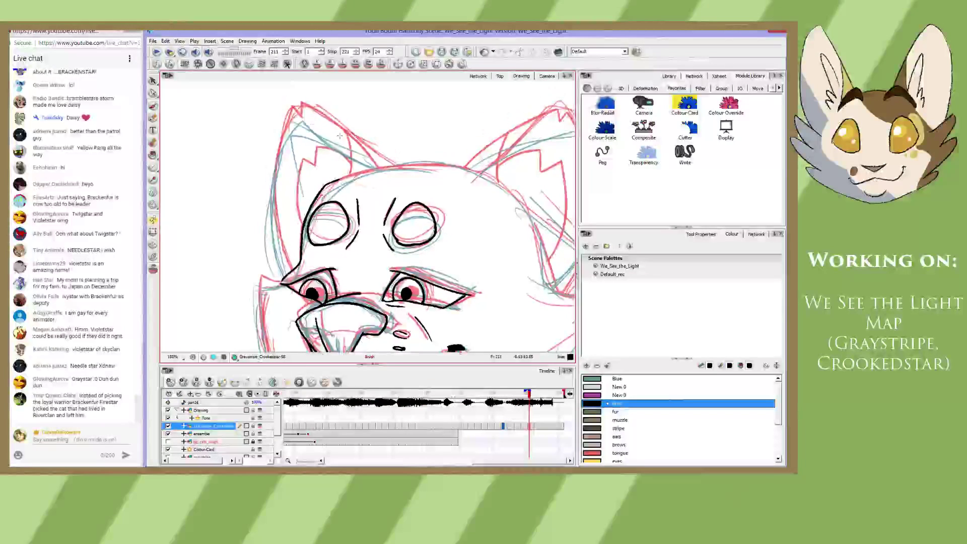
left_click_drag(301, 108, 358, 150)
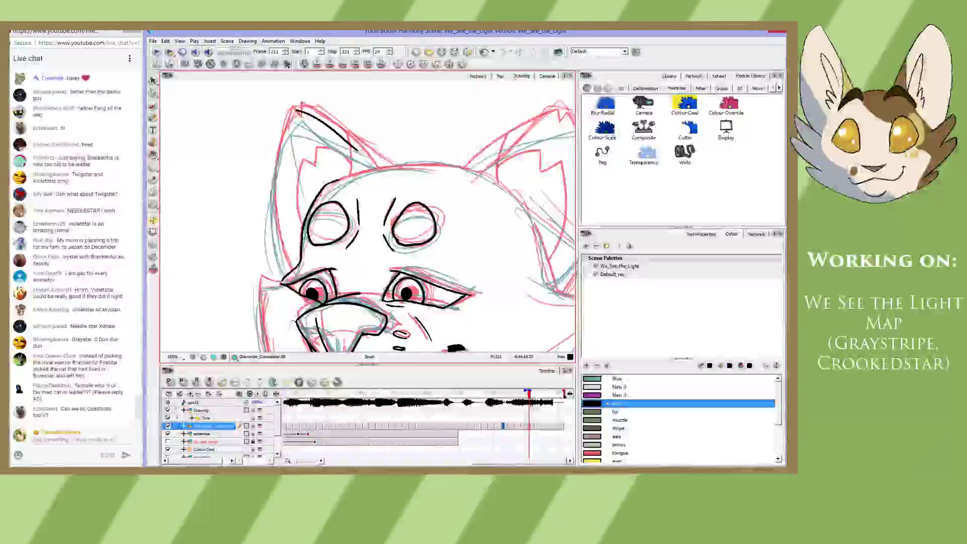
key("ctrl+z")
mouse_move(286, 107)
left_mouse_down()
mouse_move(323, 122)
mouse_move(379, 168)
mouse_move(354, 173)
mouse_move(464, 166)
left_mouse_up()
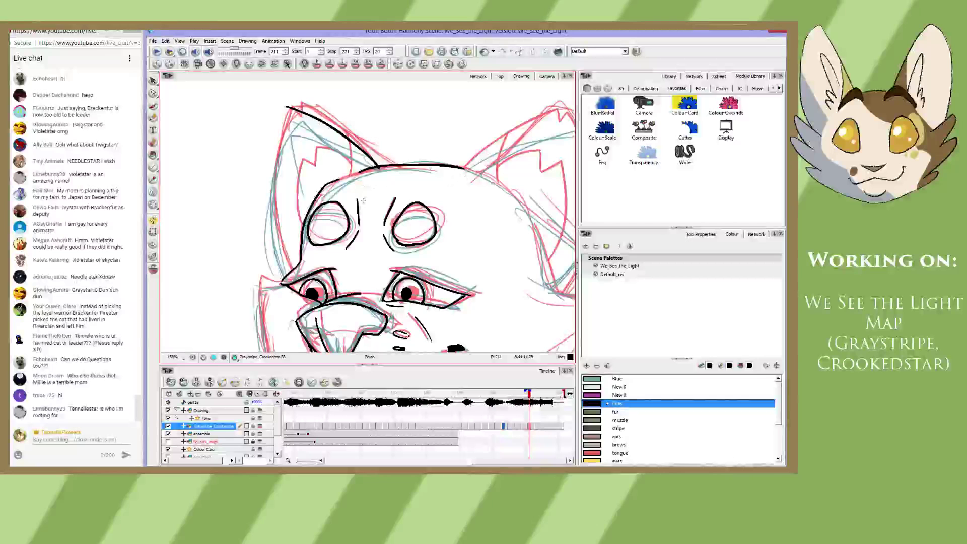
- Ink the first ear's notched tip and its curved outer edge down to the eye's outer corner
left_click_drag(362, 200, 376, 204)
key("e")
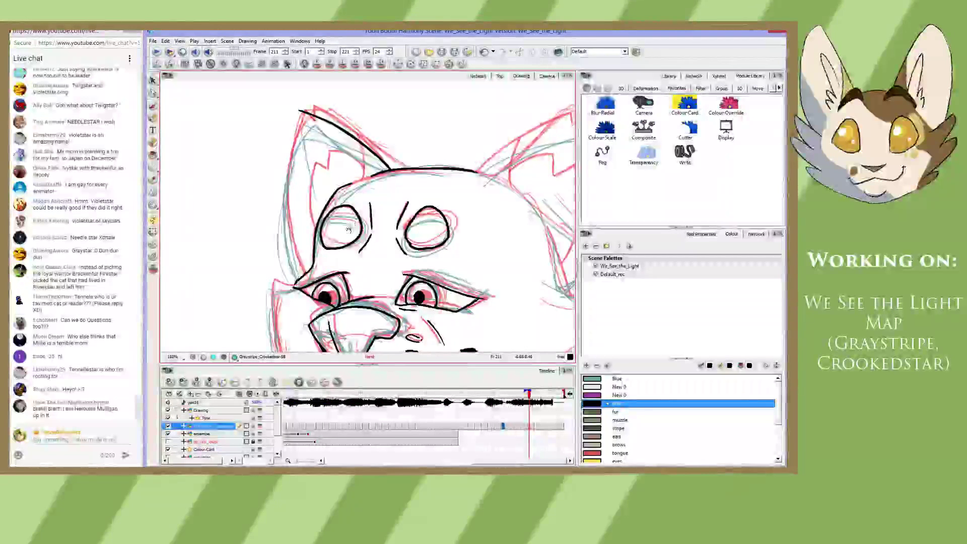
mouse_move(351, 230)
left_mouse_down()
mouse_move(372, 215)
mouse_move(370, 188)
mouse_move(328, 173)
left_mouse_up()
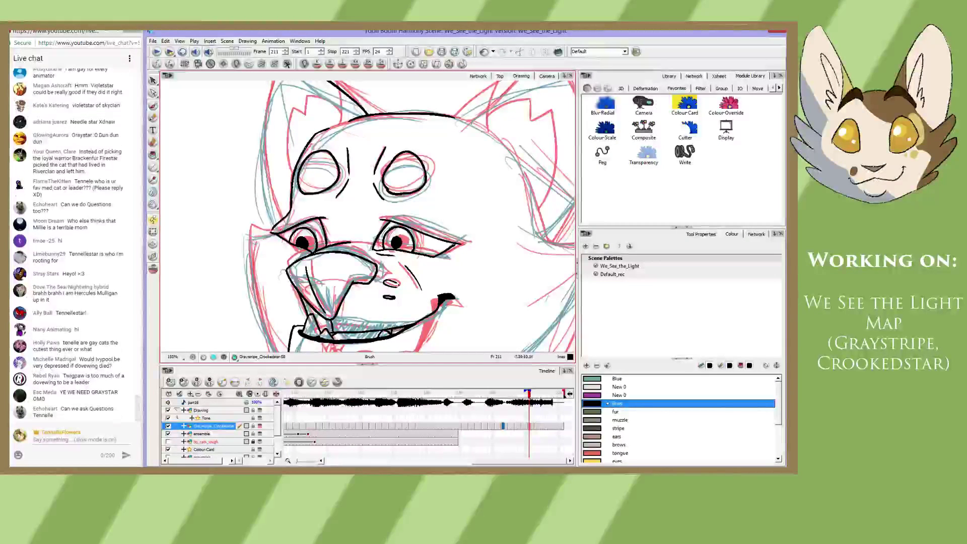
left_click_drag(321, 180, 330, 231)
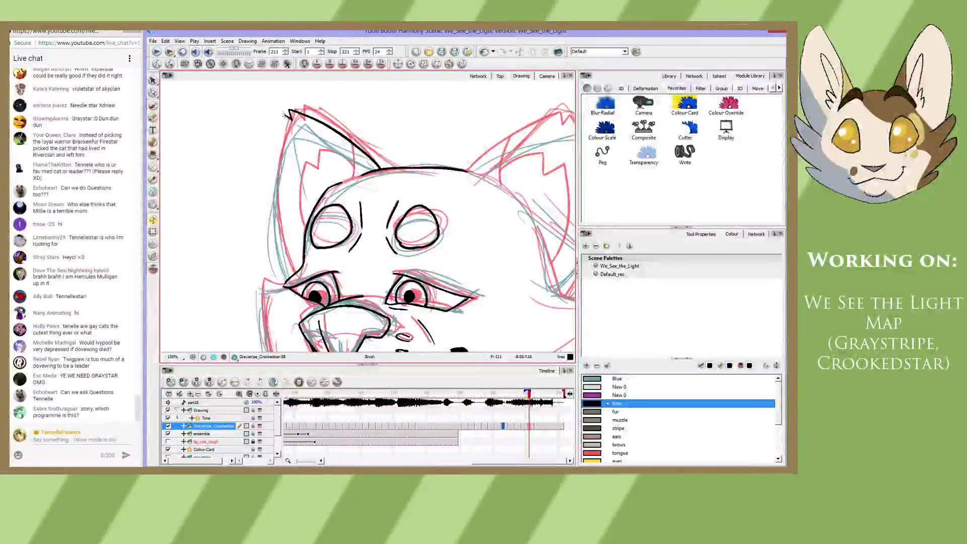
key("space")
mouse_move(291, 142)
left_mouse_down()
mouse_move(273, 128)
mouse_move(275, 204)
mouse_move(289, 245)
left_mouse_up()
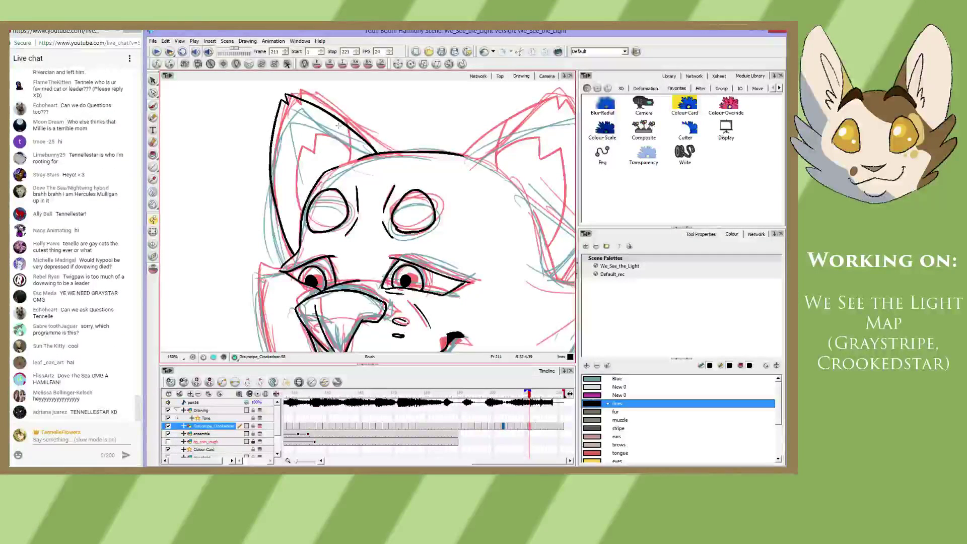
- Ink the first ear's inner fold and jagged fur line, extending it down to the forehead
left_click_drag(342, 135, 347, 154)
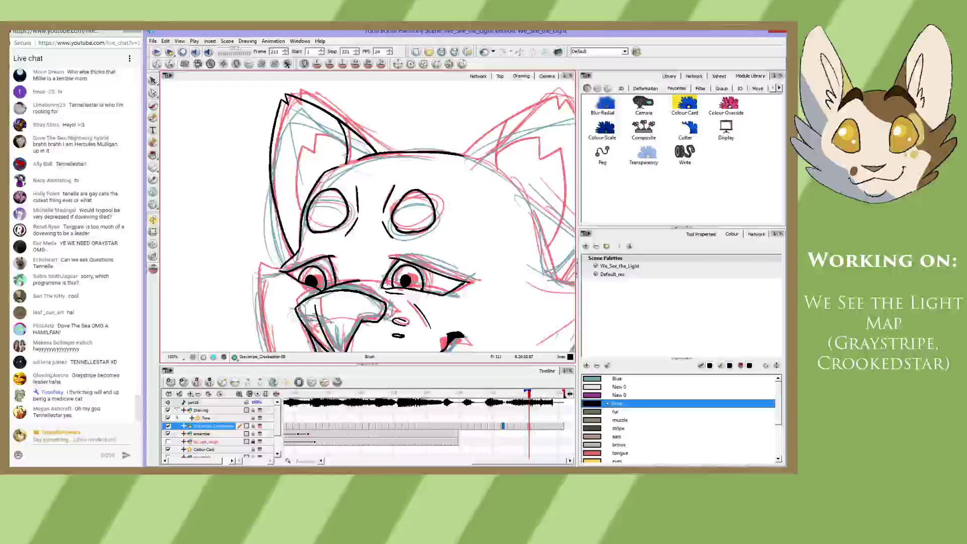
mouse_move(347, 148)
left_mouse_down()
mouse_move(311, 135)
mouse_move(314, 152)
mouse_move(297, 146)
left_mouse_up()
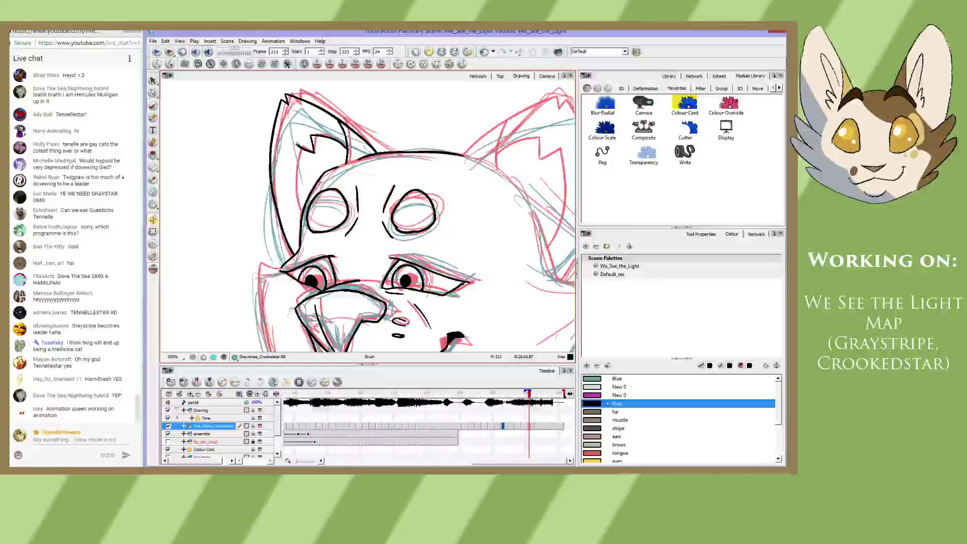
left_click_drag(335, 254, 338, 233)
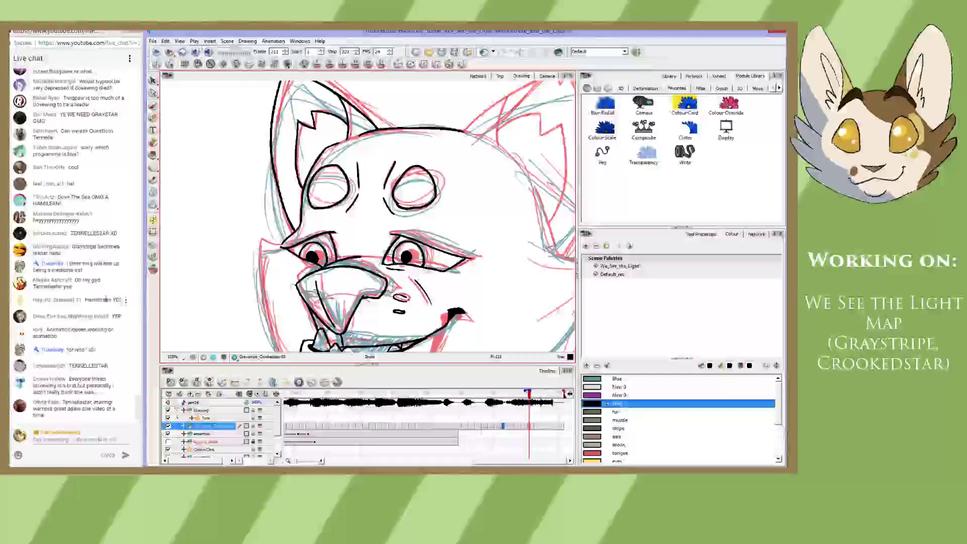
- Ink the near-muzzle cheek from the first eye's outer corner out to the cheek point and down to the jaw
mouse_move(323, 263)
left_mouse_down()
mouse_move(335, 212)
mouse_move(357, 210)
left_mouse_up()
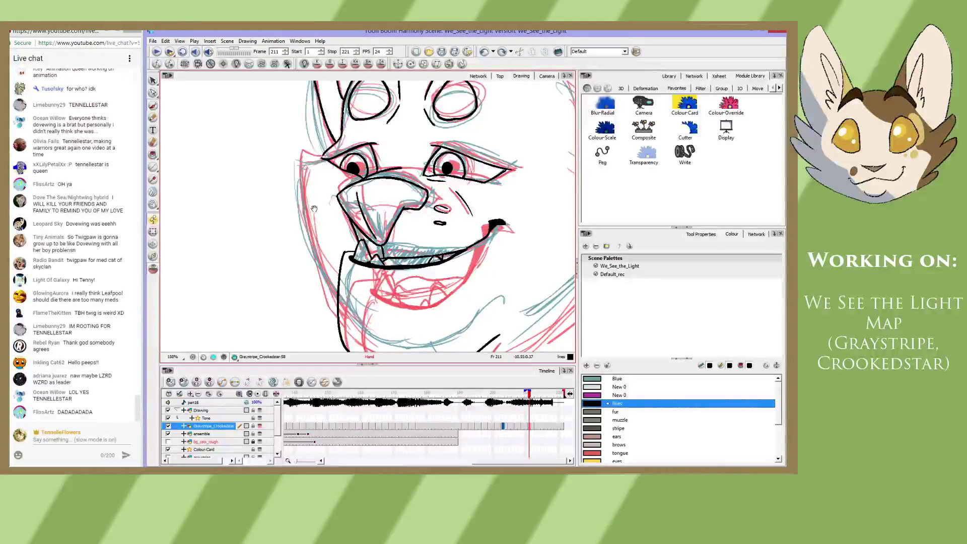
left_click_drag(353, 226, 321, 207)
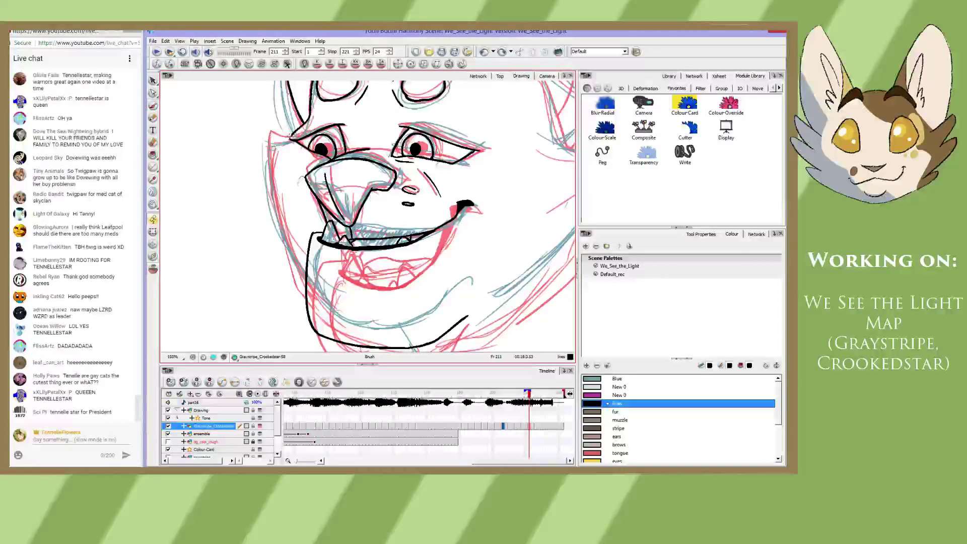
left_click_drag(289, 134, 247, 118)
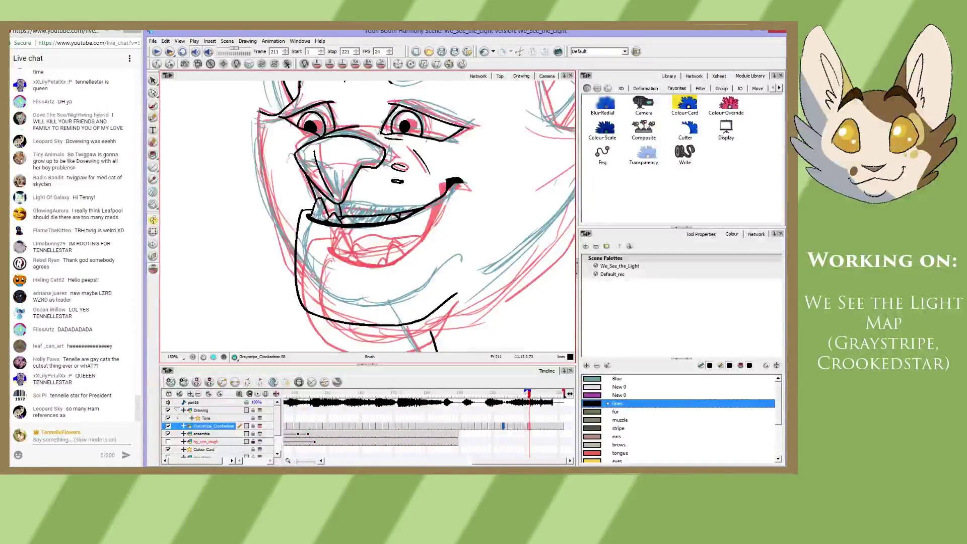
mouse_move(258, 108)
left_mouse_down()
mouse_move(266, 202)
mouse_move(298, 279)
left_mouse_up()
key("ctrl+z")
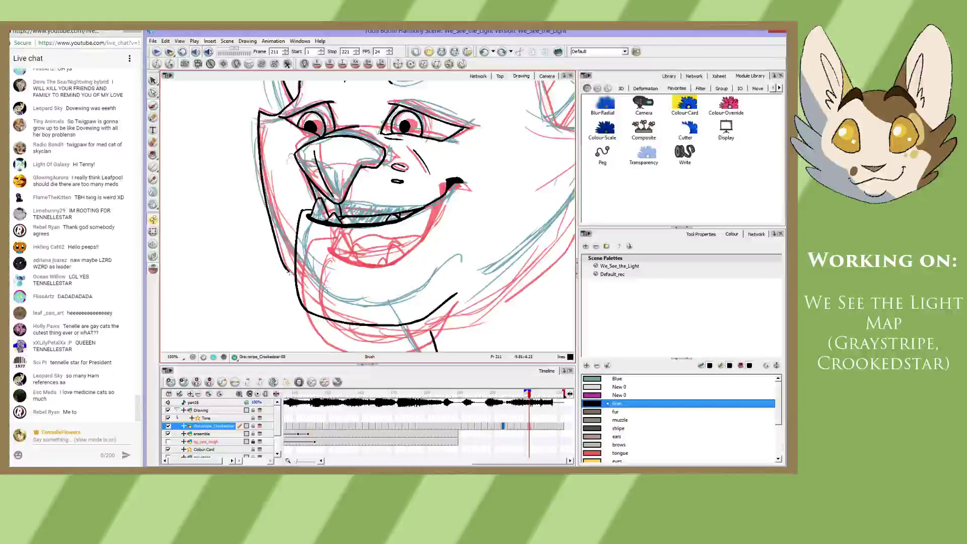
- Ink the opposite side of the head from inside the second ear's base down and out to the pointed cheek tip
mouse_move(382, 270)
left_mouse_down()
mouse_move(290, 289)
mouse_move(267, 313)
mouse_move(277, 342)
left_mouse_up()
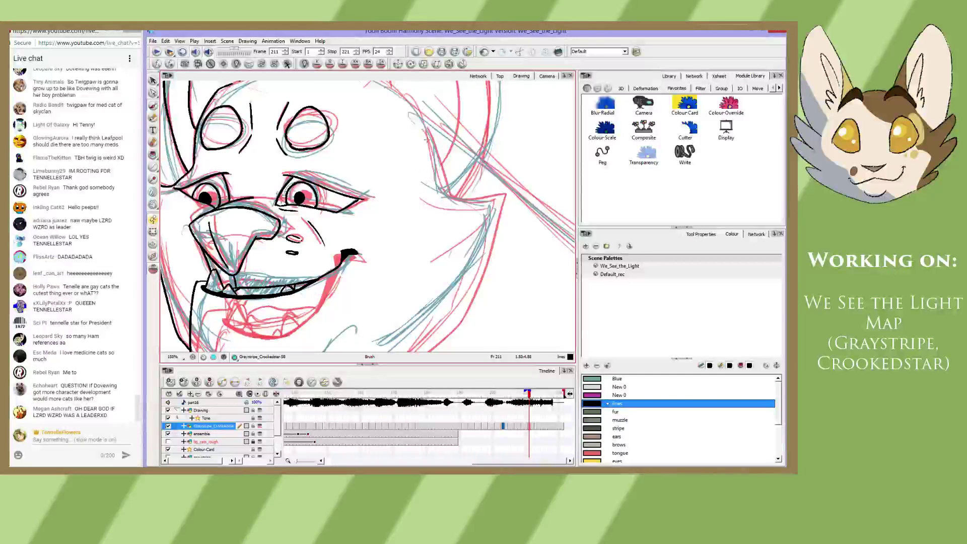
left_click_drag(426, 129, 445, 192)
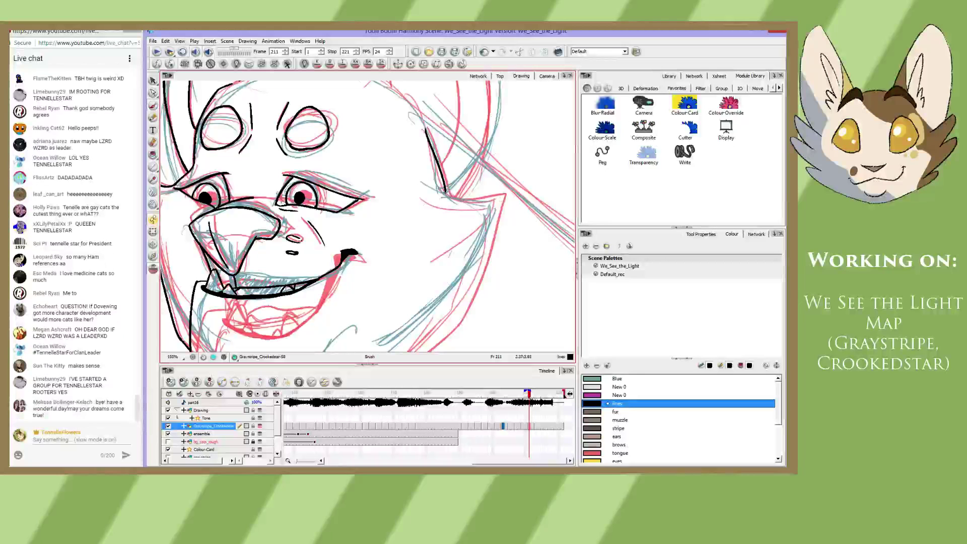
left_click_drag(445, 193, 504, 195)
key("ctrl+z")
- Ink the wide cheek's outer edge in one curve from its pointed tip down toward the chin
left_click_drag(493, 250, 466, 171)
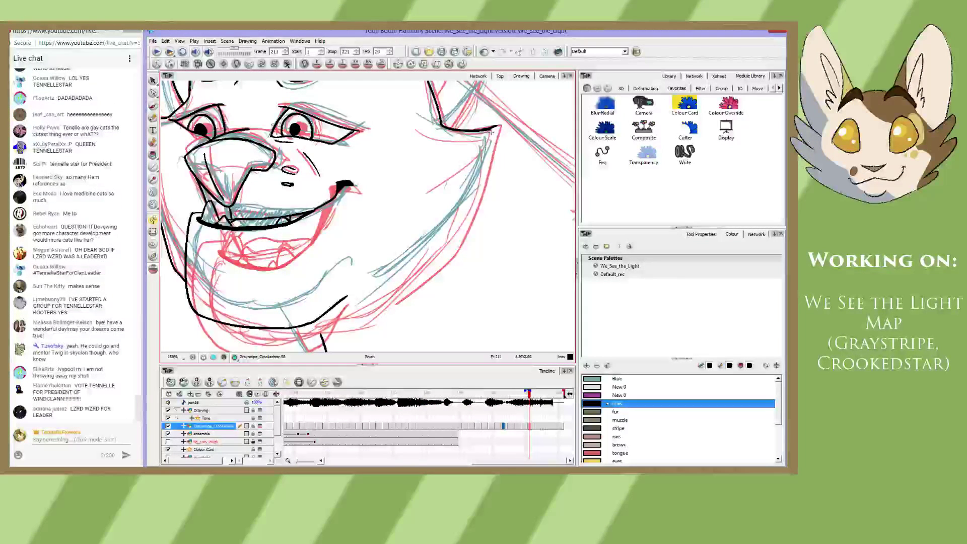
mouse_move(490, 131)
left_mouse_down()
mouse_move(468, 210)
mouse_move(498, 128)
mouse_move(462, 244)
left_mouse_up()
key("ctrl+z")
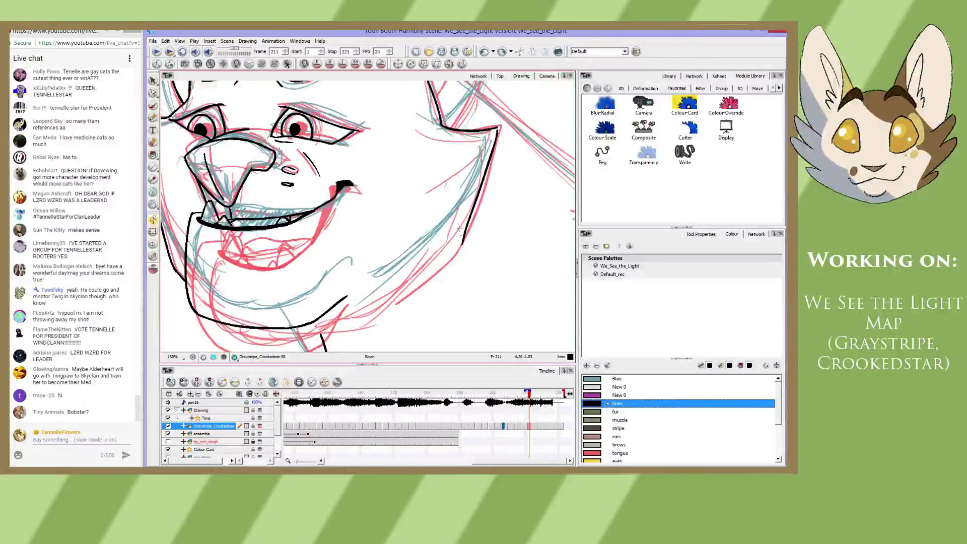
key("ctrl+z")
mouse_move(498, 128)
left_mouse_down()
mouse_move(456, 248)
mouse_move(390, 301)
left_mouse_up()
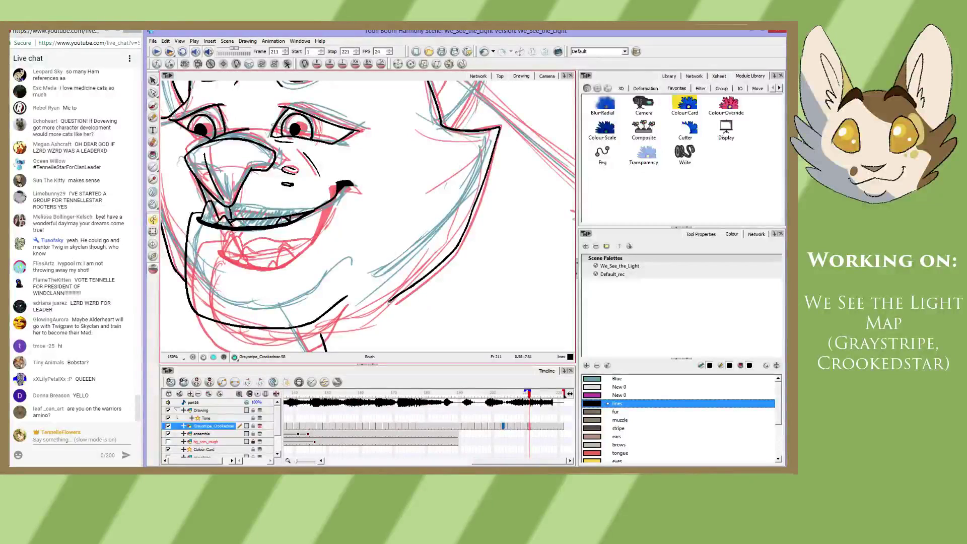
- Ink the second ear's inner edge from the top of the head up to a small notched tip on frame 211
mouse_move(388, 303)
left_mouse_down()
mouse_move(416, 297)
mouse_move(453, 332)
left_mouse_up()
mouse_move(456, 88)
left_mouse_down()
mouse_move(470, 206)
mouse_move(404, 223)
left_mouse_up()
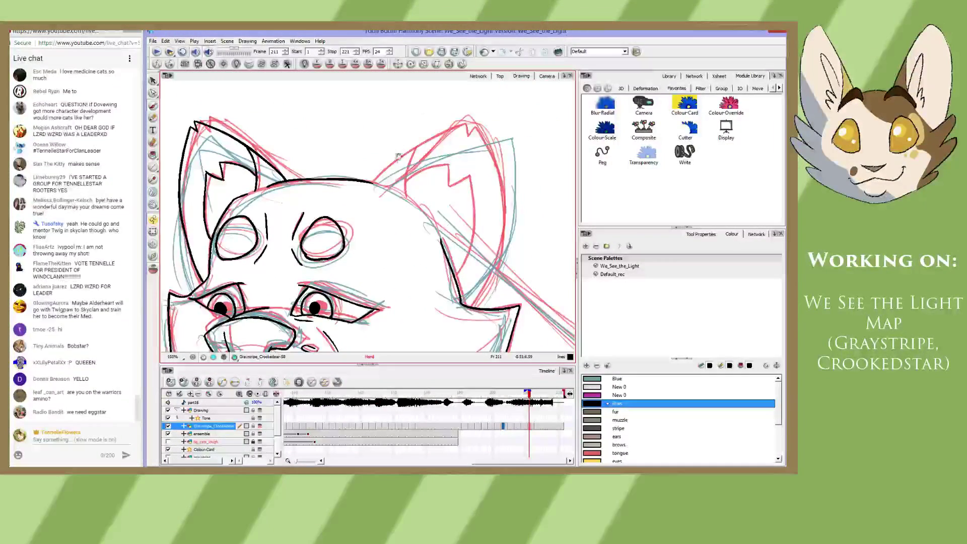
mouse_move(371, 180)
left_mouse_down()
mouse_move(445, 128)
mouse_move(475, 124)
left_mouse_up()
key("space")
mouse_move(502, 187)
left_mouse_down()
mouse_move(464, 137)
mouse_move(401, 174)
left_mouse_up()
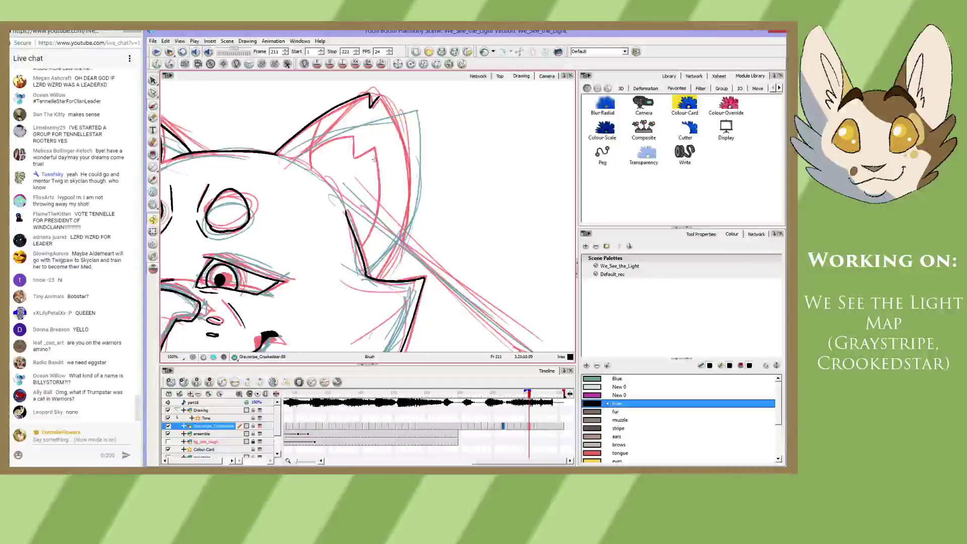
- Ink the second ear's outer edge in a curve from the notched tip down to the cheek line on frame 211
key("space")
left_click_drag(377, 213, 389, 208)
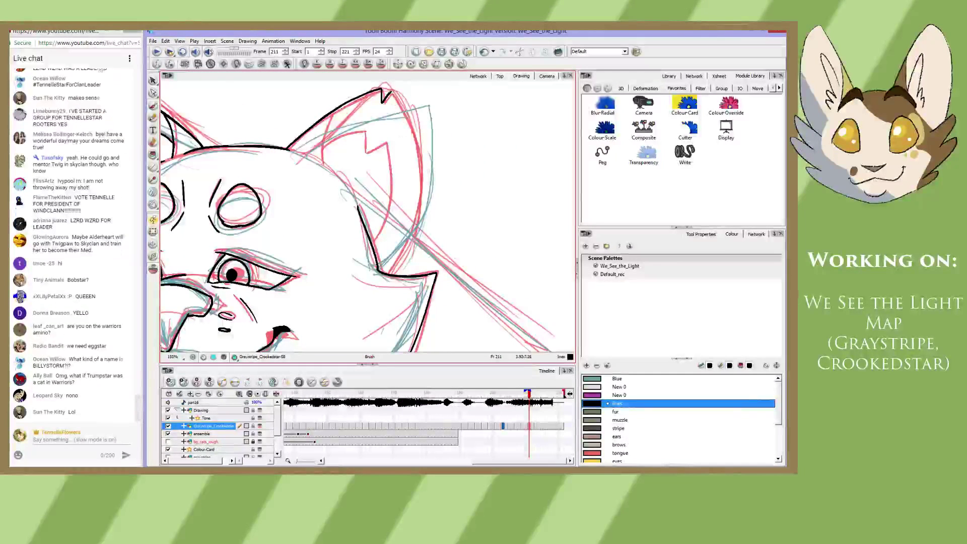
mouse_move(391, 92)
left_mouse_down()
mouse_move(403, 251)
mouse_move(390, 273)
left_mouse_up()
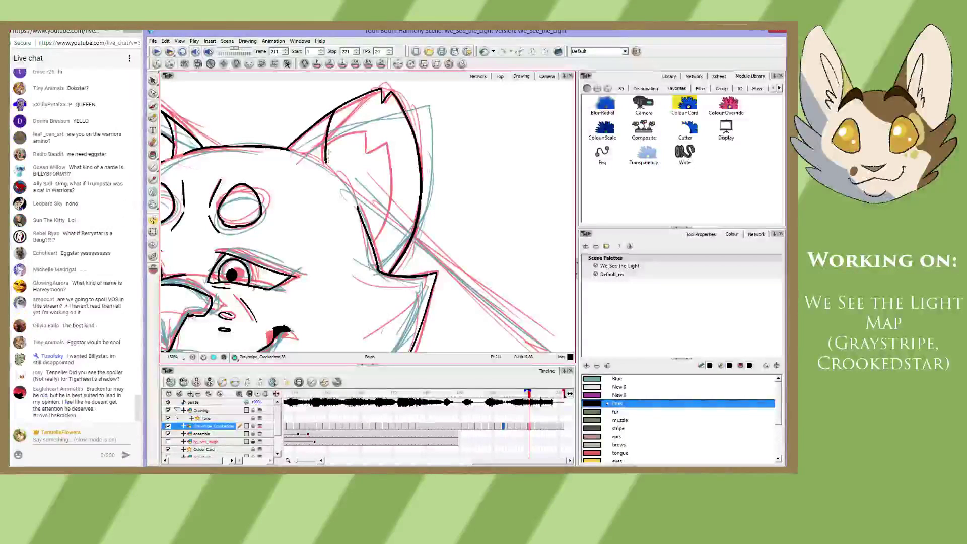
- Ink the second ear's inner fold and jagged fur line, bringing it down to the side of the head
left_click_drag(333, 112, 322, 166)
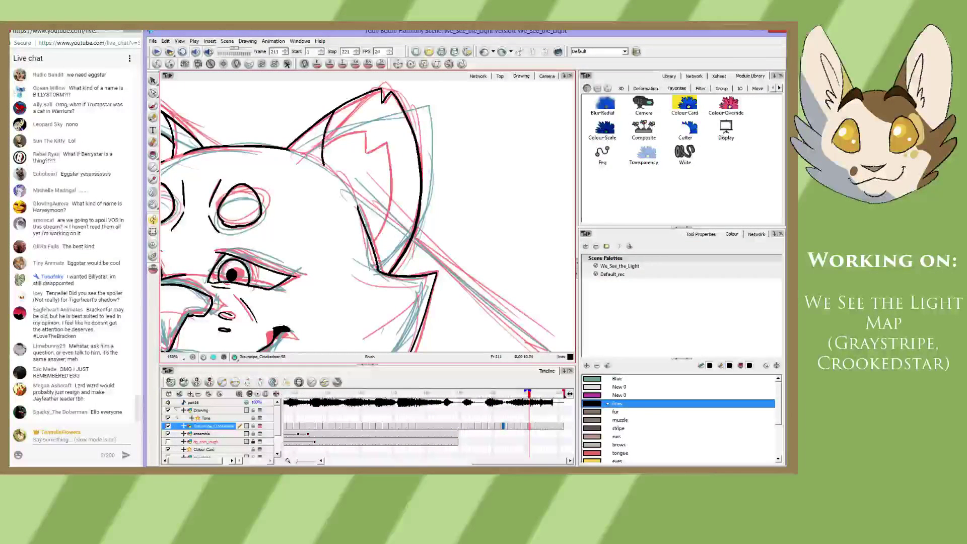
left_click_drag(324, 145, 371, 132)
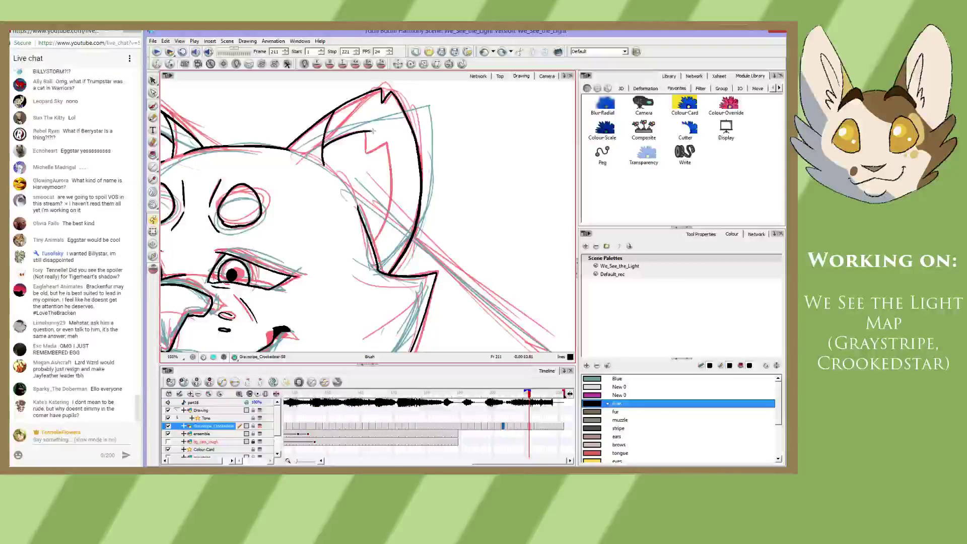
key("alt+s")
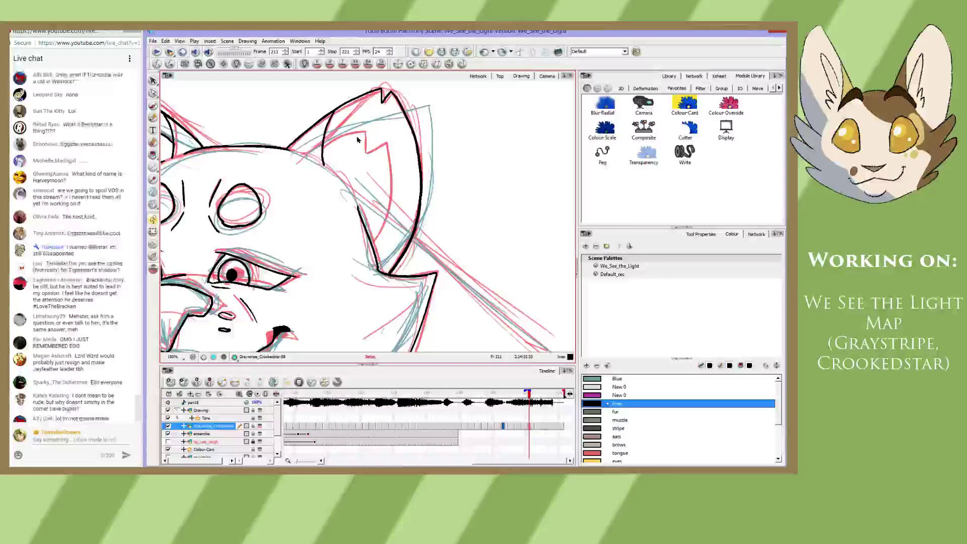
key("alt+b")
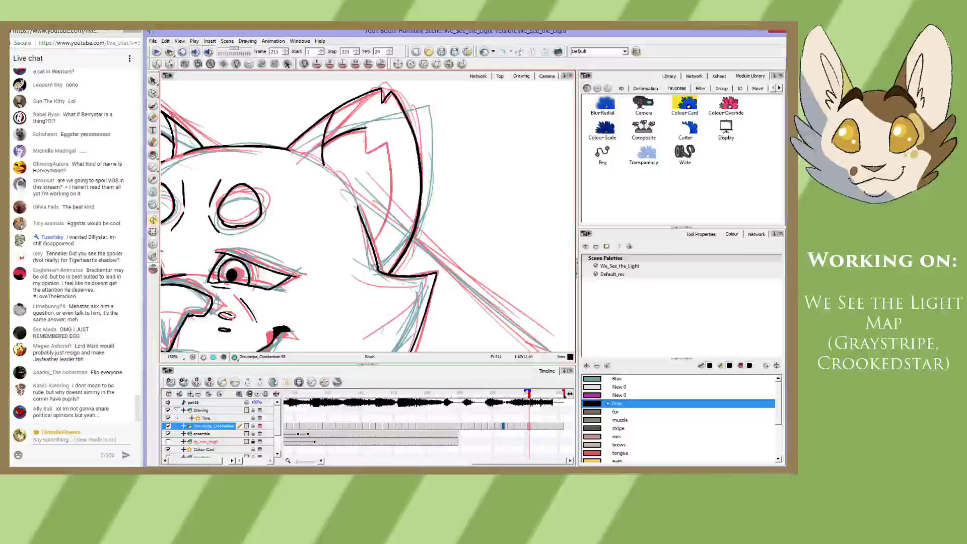
mouse_move(366, 127)
left_mouse_down()
mouse_move(364, 154)
mouse_move(383, 142)
mouse_move(387, 190)
mouse_move(373, 240)
left_mouse_up()
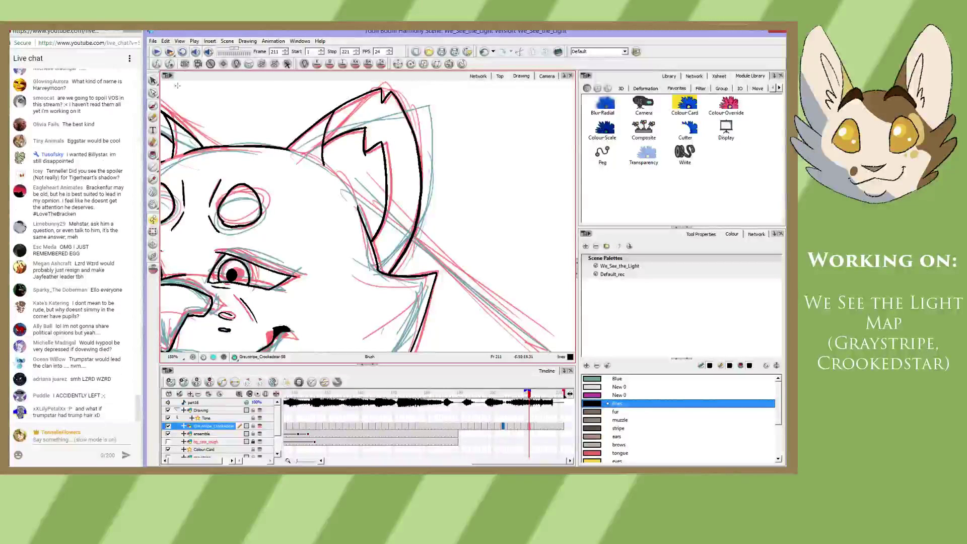
- Save the We See the Light scene with the inked frame 211
left_click(153, 43)
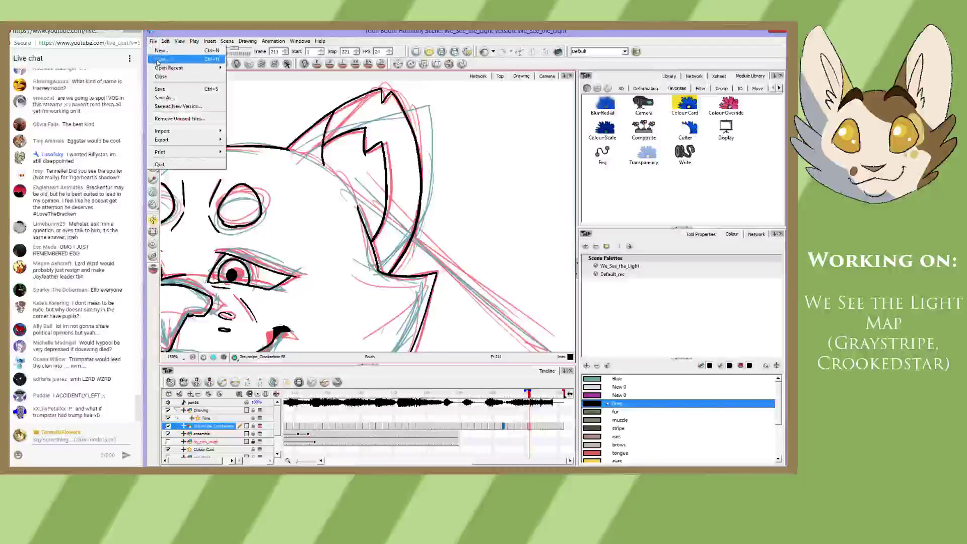
left_click(163, 89)
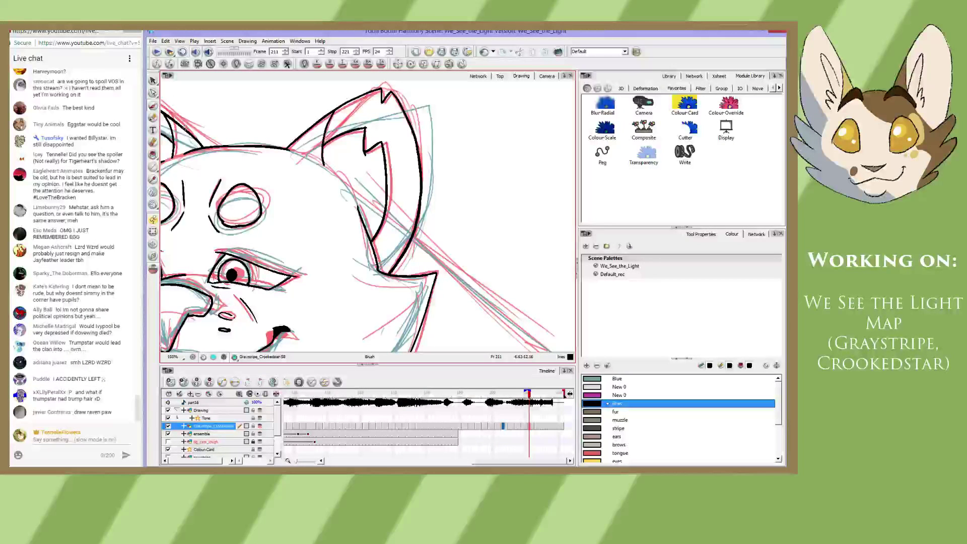
mouse_move(271, 254)
left_mouse_down()
mouse_move(363, 247)
mouse_move(410, 168)
mouse_move(388, 189)
mouse_move(392, 207)
left_mouse_up()
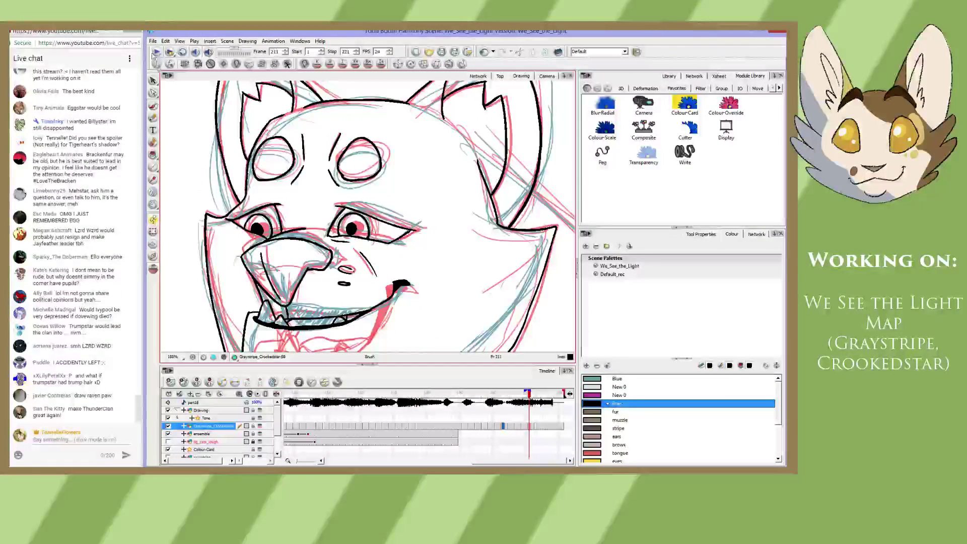
left_click(153, 42)
left_click(162, 88)
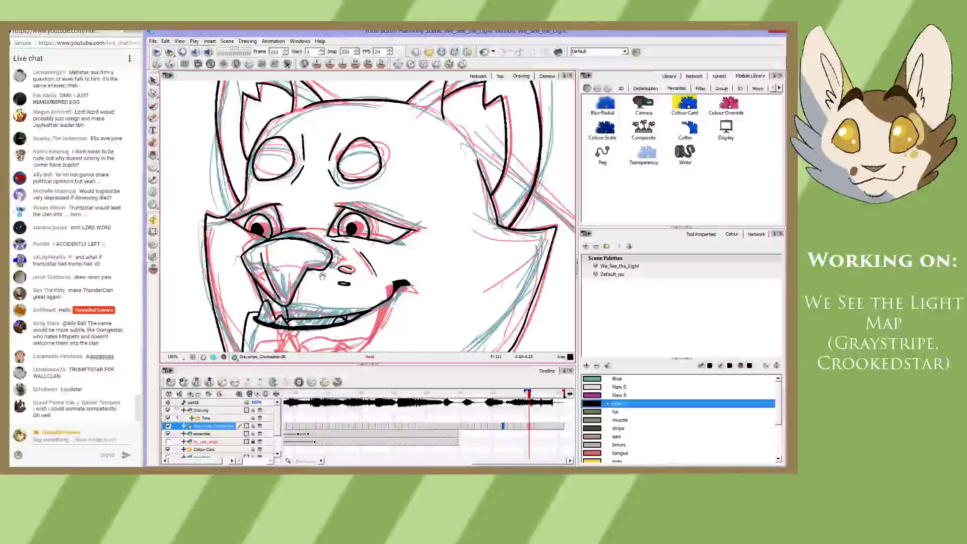
key("space")
mouse_move(324, 276)
left_mouse_down()
mouse_move(307, 203)
mouse_move(312, 267)
left_mouse_up()
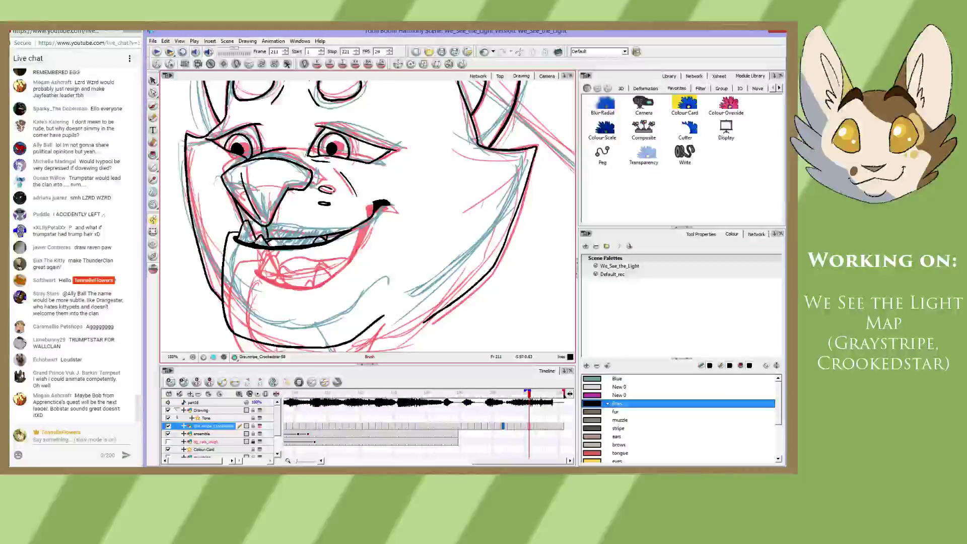
mouse_move(309, 185)
left_mouse_down()
mouse_move(322, 240)
mouse_move(389, 237)
mouse_move(378, 155)
left_mouse_up()
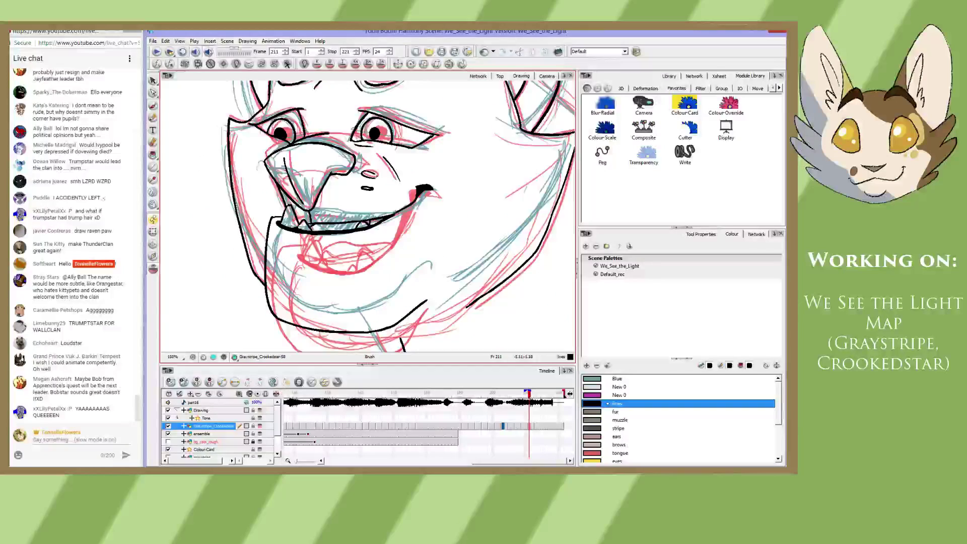
mouse_move(422, 254)
left_mouse_down()
mouse_move(416, 215)
mouse_move(422, 260)
left_mouse_up()
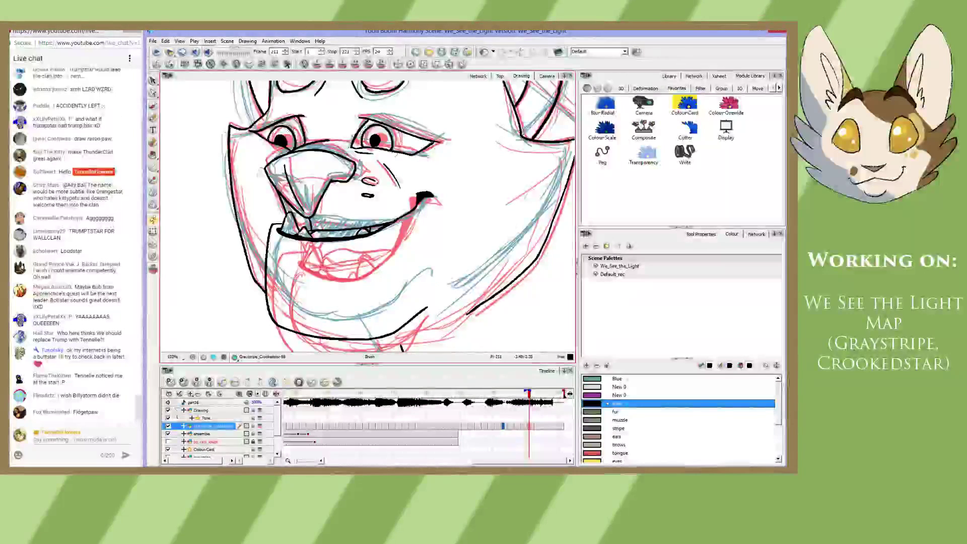
mouse_move(418, 201)
left_mouse_down()
mouse_move(410, 229)
mouse_move(393, 197)
mouse_move(392, 232)
left_mouse_up()
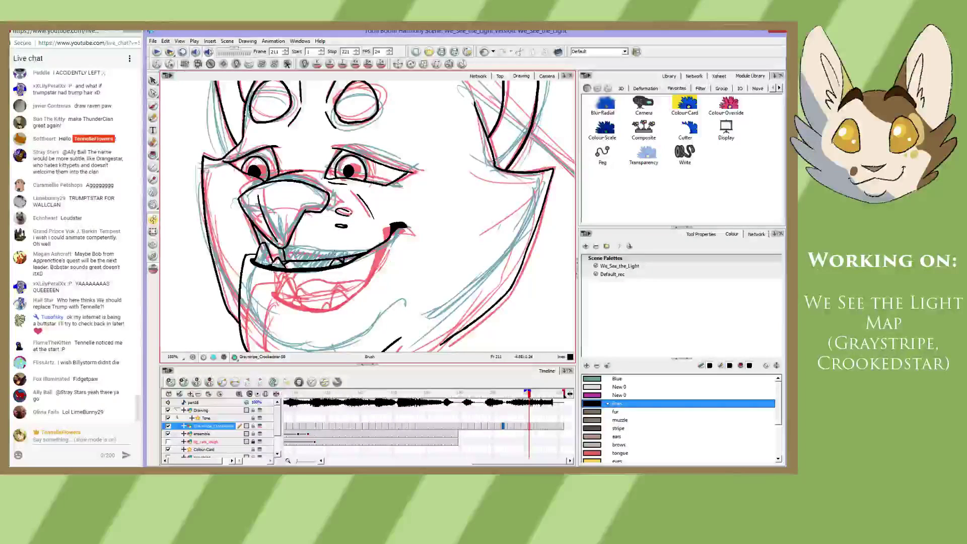
mouse_move(342, 231)
left_mouse_down()
mouse_move(344, 312)
mouse_move(348, 195)
mouse_move(350, 241)
mouse_move(373, 276)
left_mouse_up()
key("1")
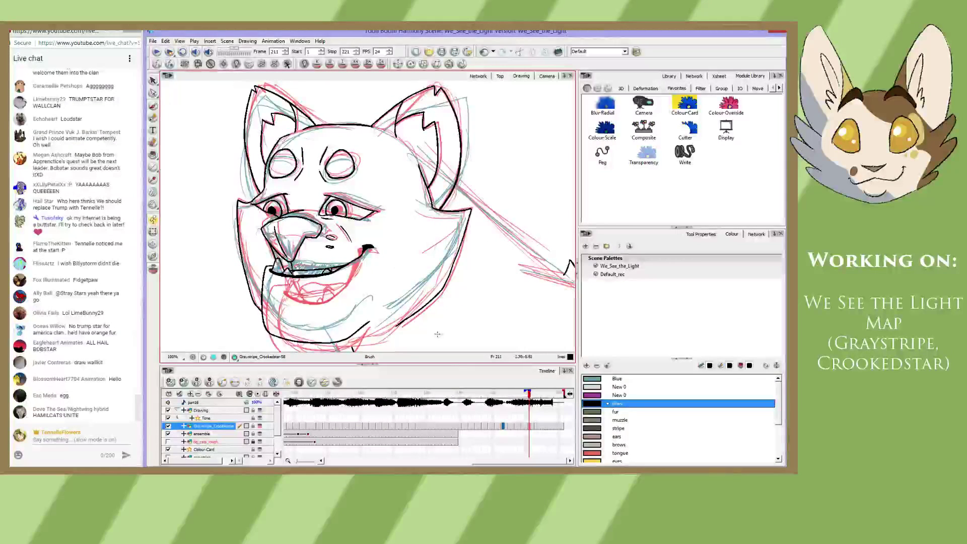
- Go to frame 214 and ink a short curve extending the head's side line down to the outer corner of the narrow eye
mouse_move(457, 394)
left_mouse_down()
mouse_move(557, 400)
mouse_move(510, 401)
mouse_move(539, 411)
left_mouse_up()
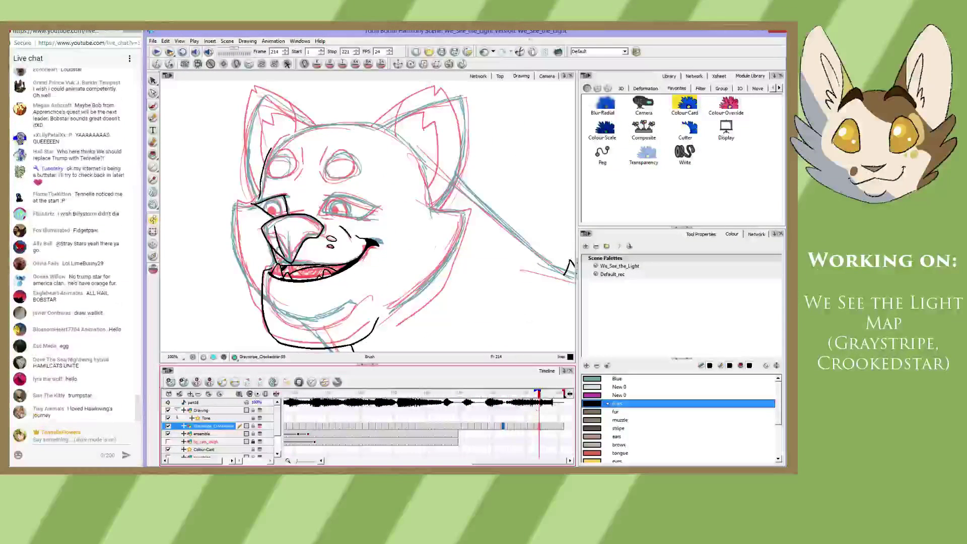
left_click_drag(390, 265, 382, 237)
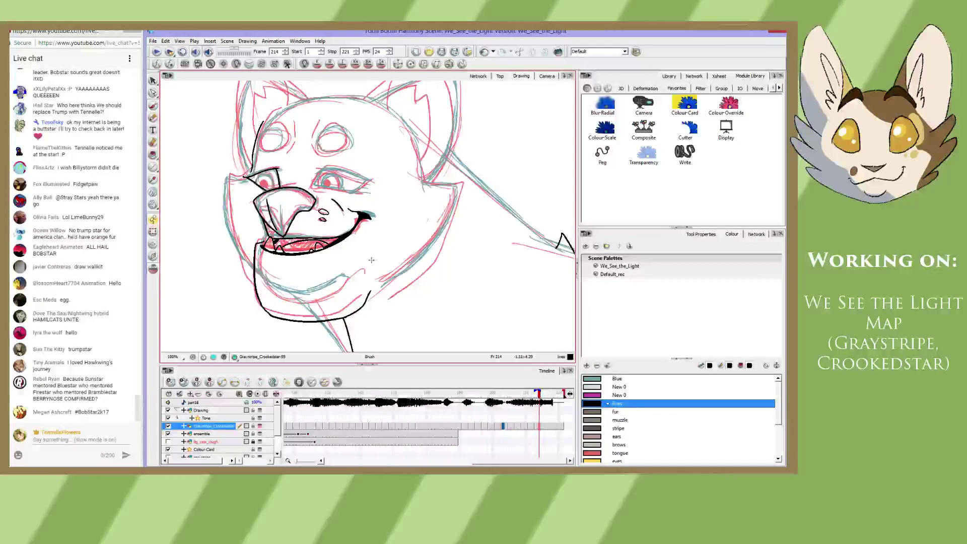
scroll(370, 262, "up", 2)
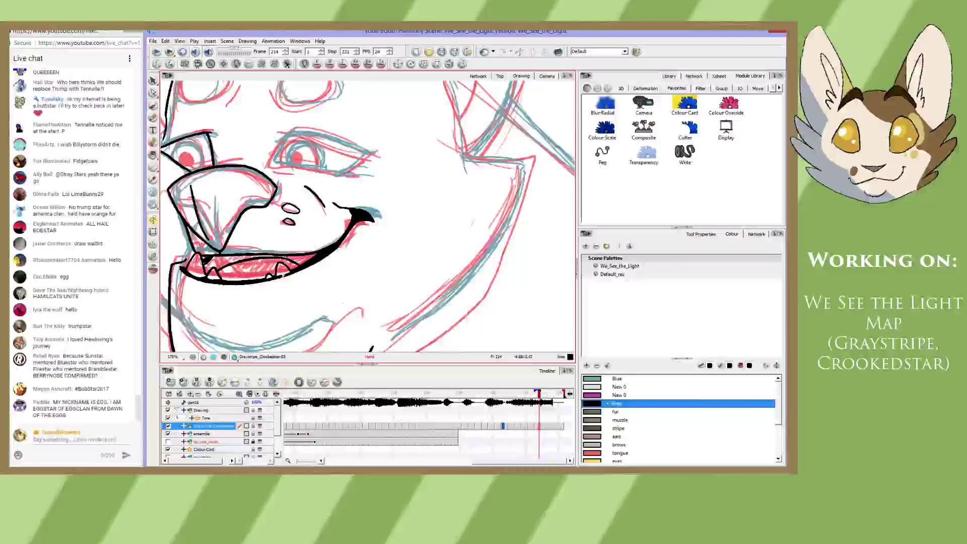
mouse_move(290, 249)
left_mouse_down()
mouse_move(407, 245)
mouse_move(407, 254)
left_mouse_up()
key("space")
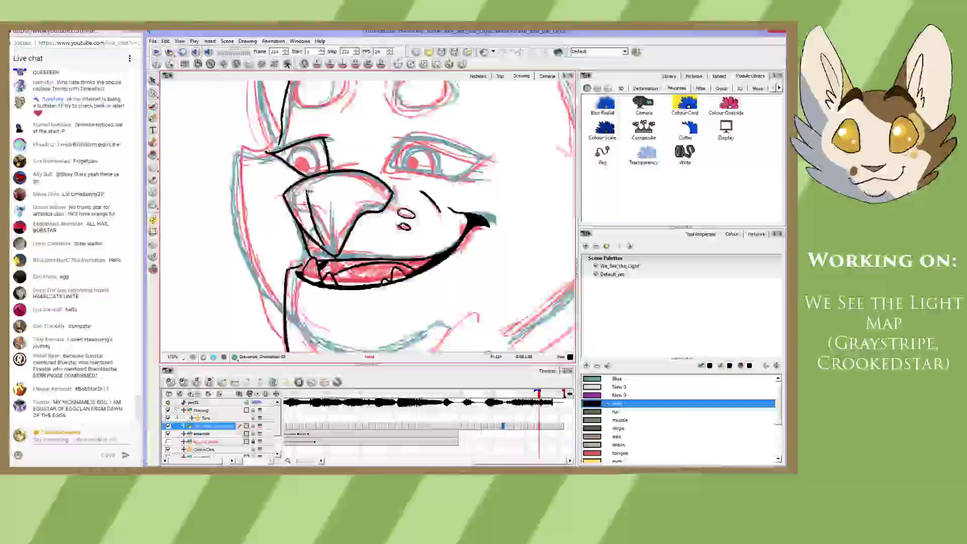
left_click_drag(309, 192, 340, 251)
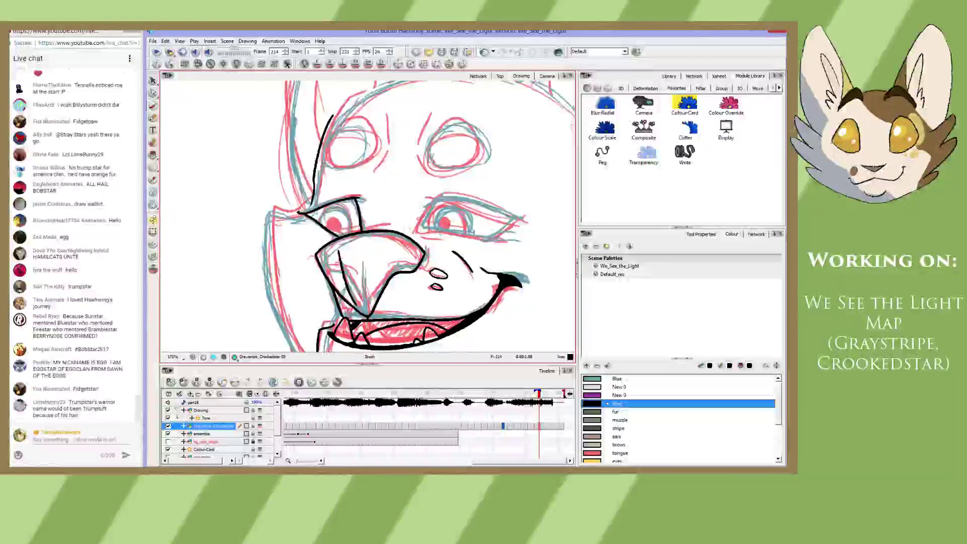
key("alt+e")
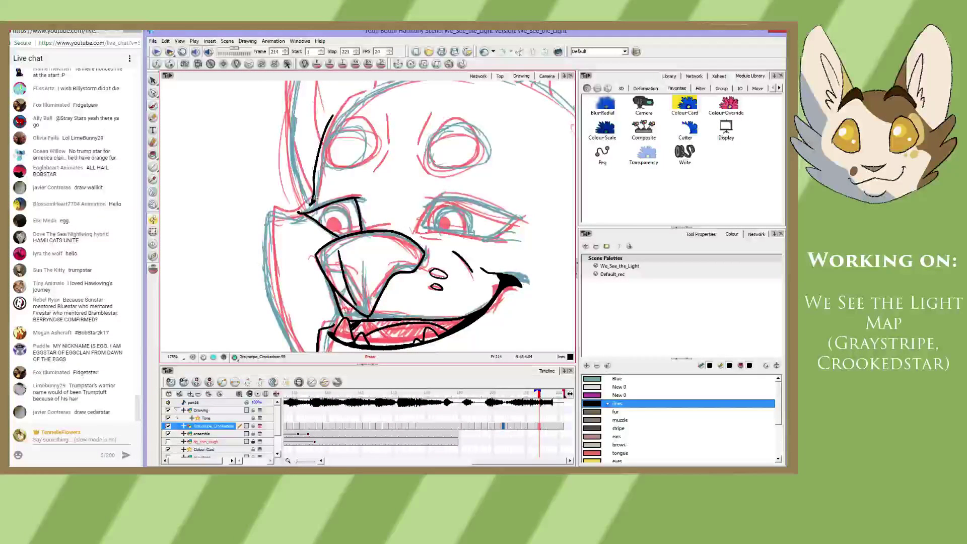
key("alt+b")
left_click_drag(315, 198, 292, 218)
key("alt+s")
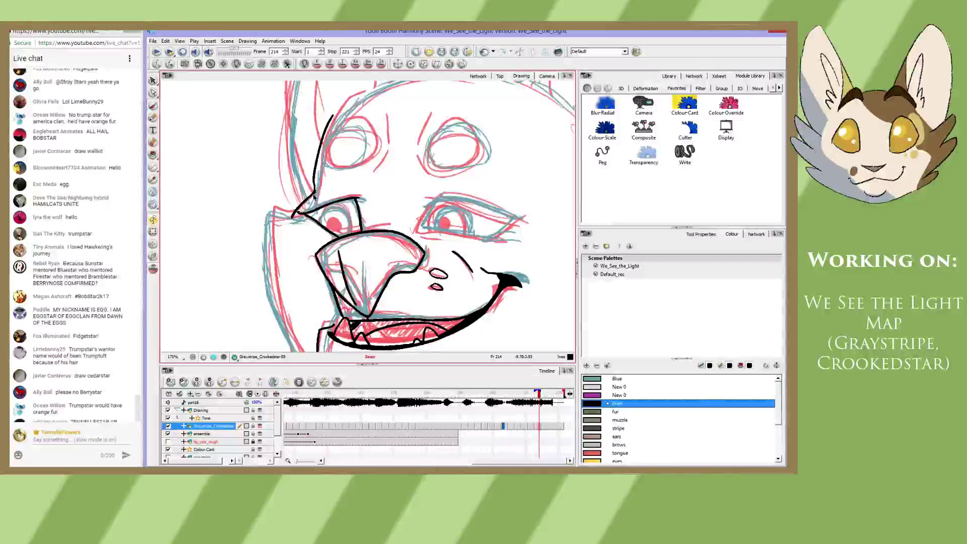
key("ctrl+z")
key("alt+b")
left_click_drag(314, 184, 301, 207)
key("ctrl+z")
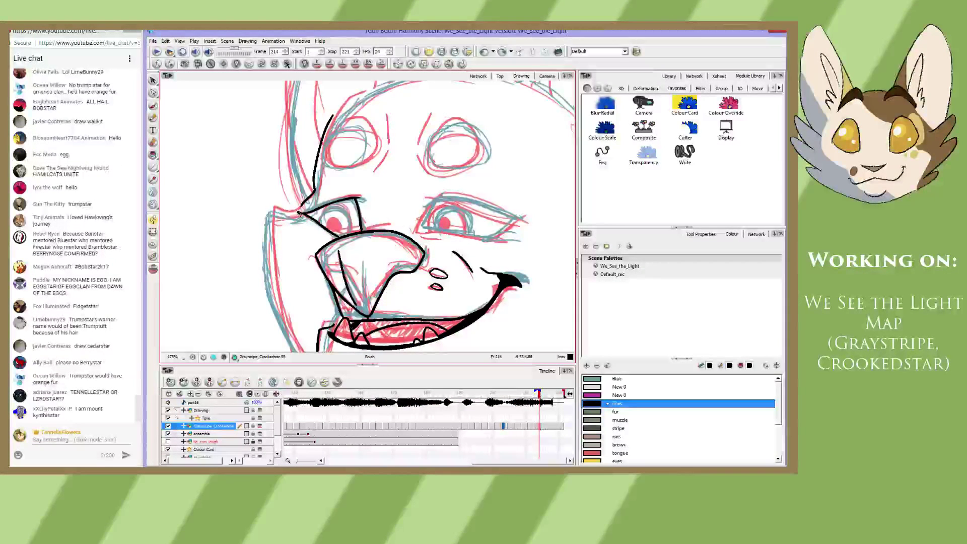
- Ink the short top edge of the narrow cheek, running from the eye's outer corner out to the cheek's pointed tip
left_click_drag(241, 141, 278, 120)
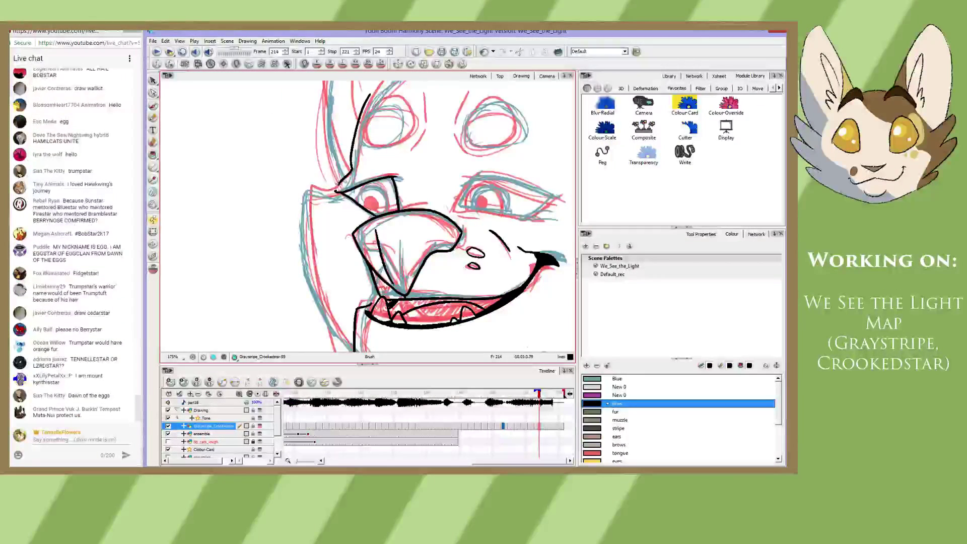
left_click_drag(336, 189, 312, 186)
key("alt+s")
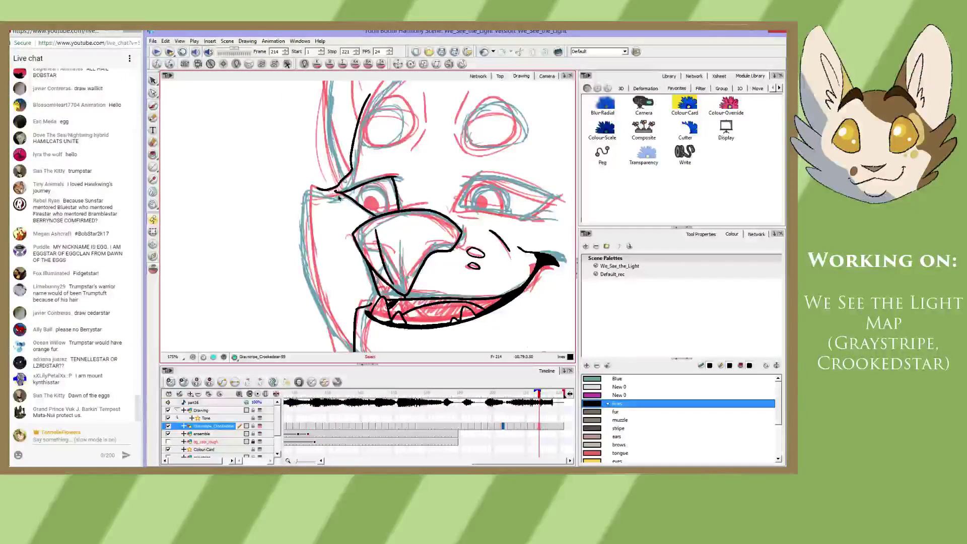
key("ctrl+z")
key("alt+b")
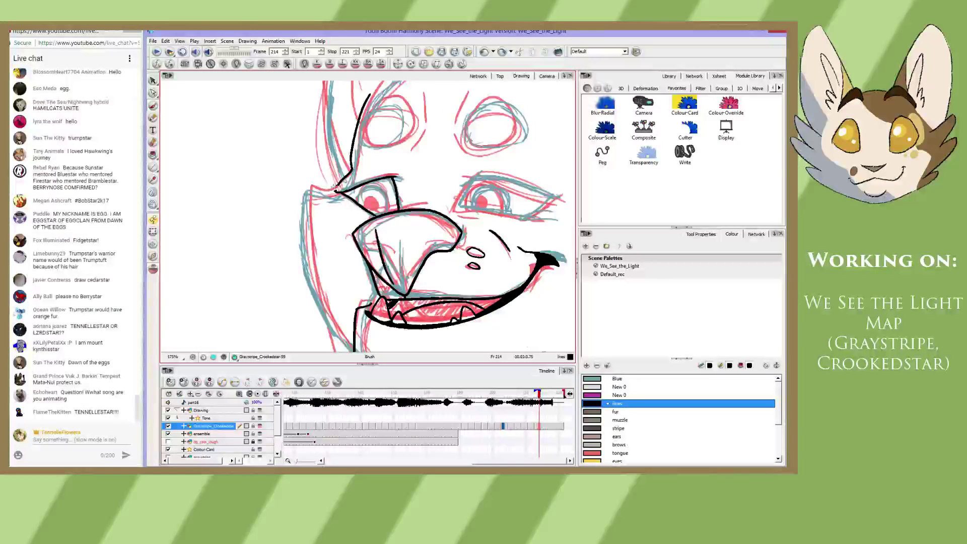
key("alt+s")
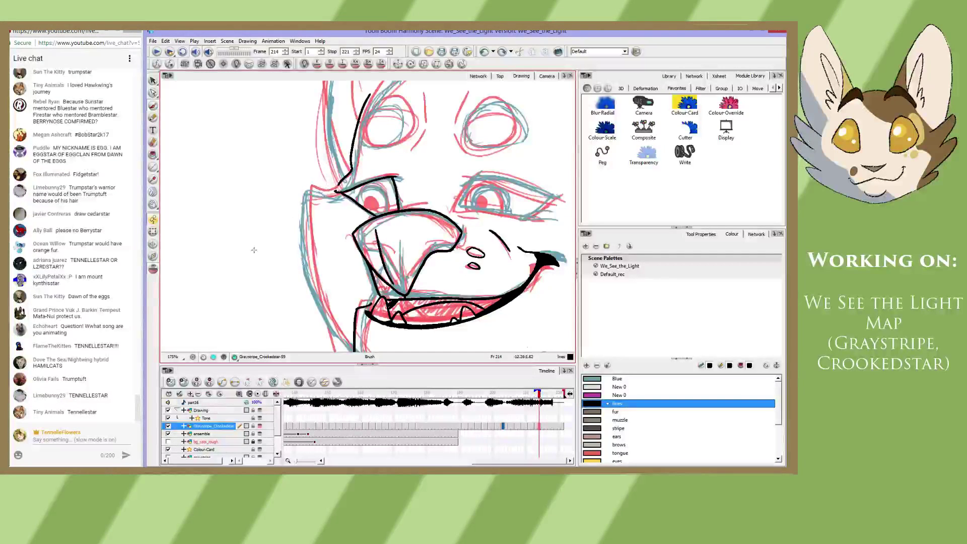
left_click_drag(343, 233, 353, 197)
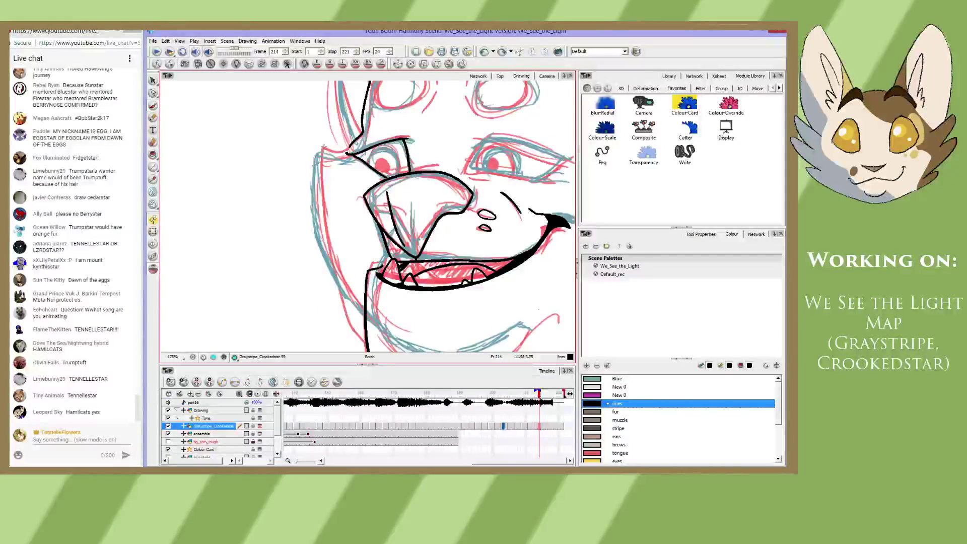
key("ctrl+z")
left_click_drag(322, 148, 351, 149)
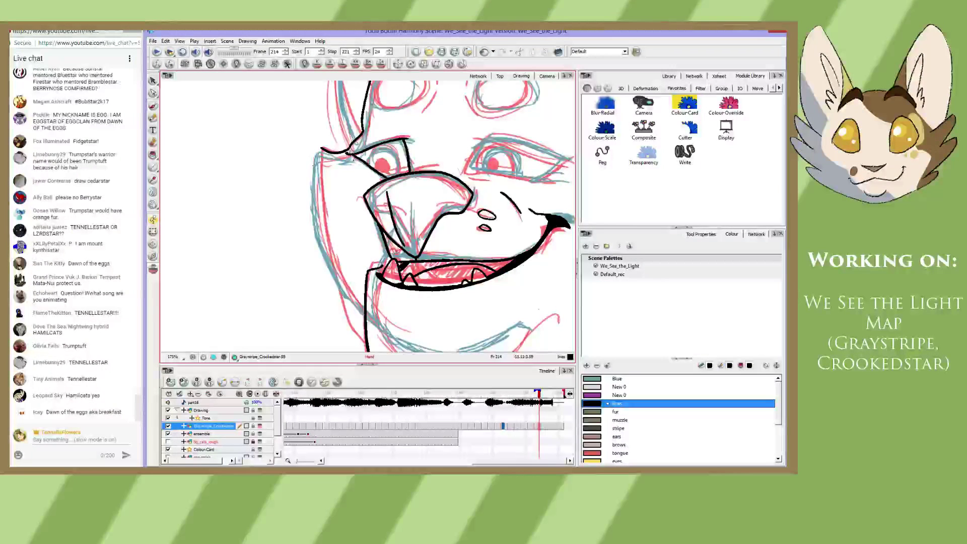
- Ink the narrow cheek's outer edge in one curve from its pointed tip down to the jaw line on frame 214
left_click_drag(339, 199, 315, 152)
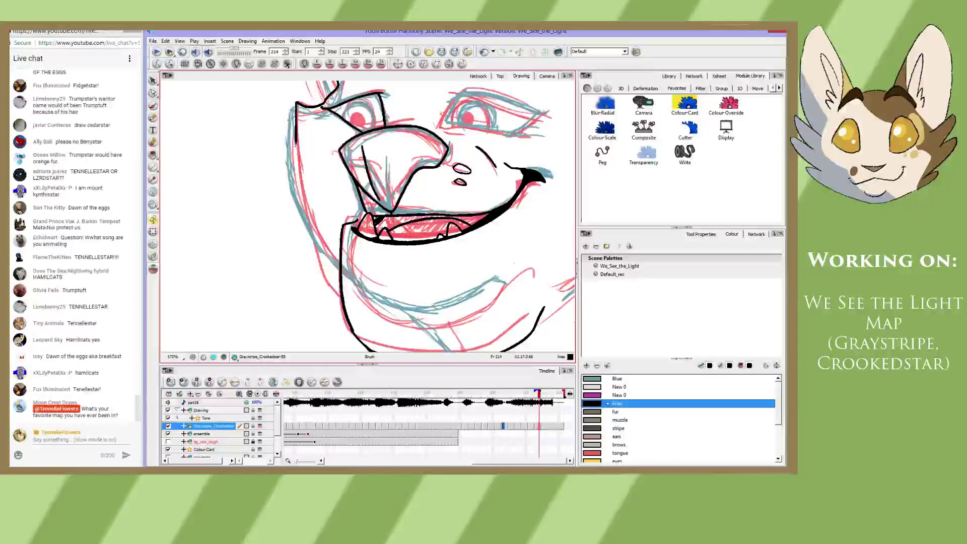
left_click_drag(297, 103, 306, 200)
mouse_move(316, 242)
left_mouse_down()
mouse_move(295, 193)
mouse_move(310, 246)
left_mouse_up()
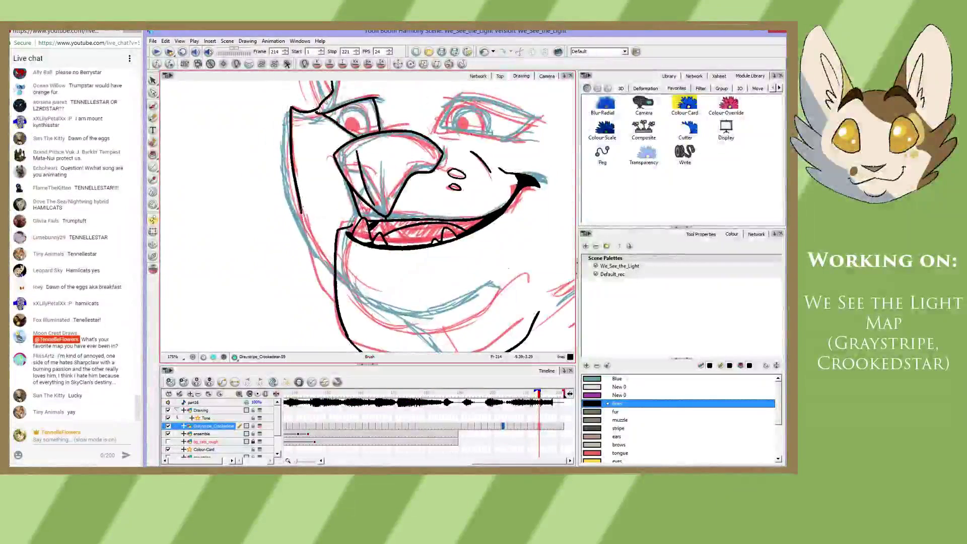
key("ctrl+z")
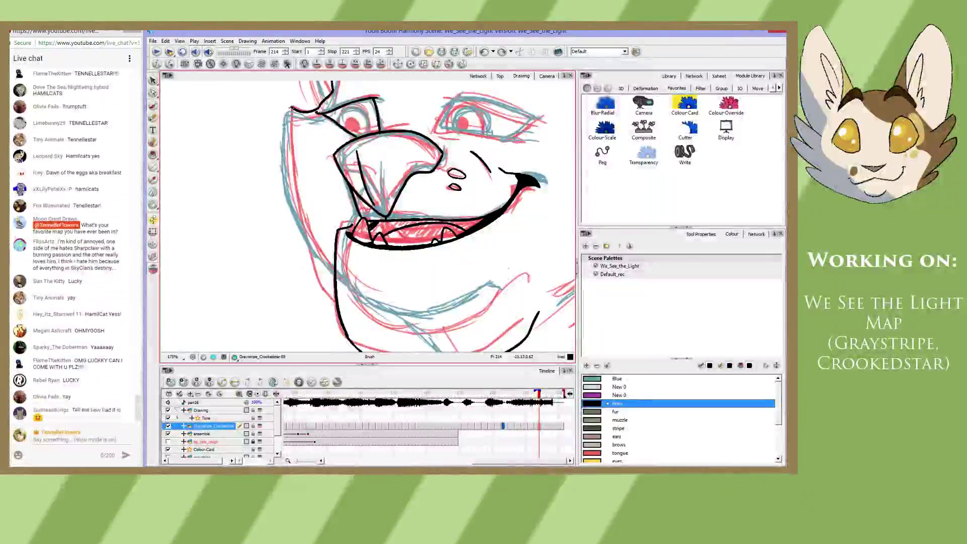
mouse_move(291, 108)
left_mouse_down()
mouse_move(296, 217)
mouse_move(336, 304)
mouse_move(252, 282)
mouse_move(290, 302)
left_mouse_up()
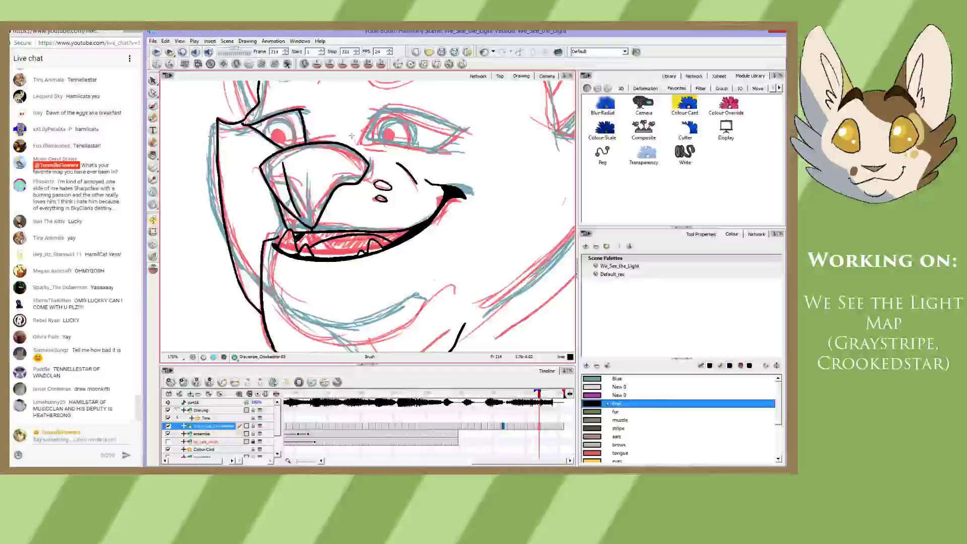
- Ink the iris and pupil outlines inside the narrow eye beside the nose on frame 214
mouse_move(322, 210)
left_mouse_down()
mouse_move(376, 238)
mouse_move(327, 260)
mouse_move(352, 260)
left_mouse_up()
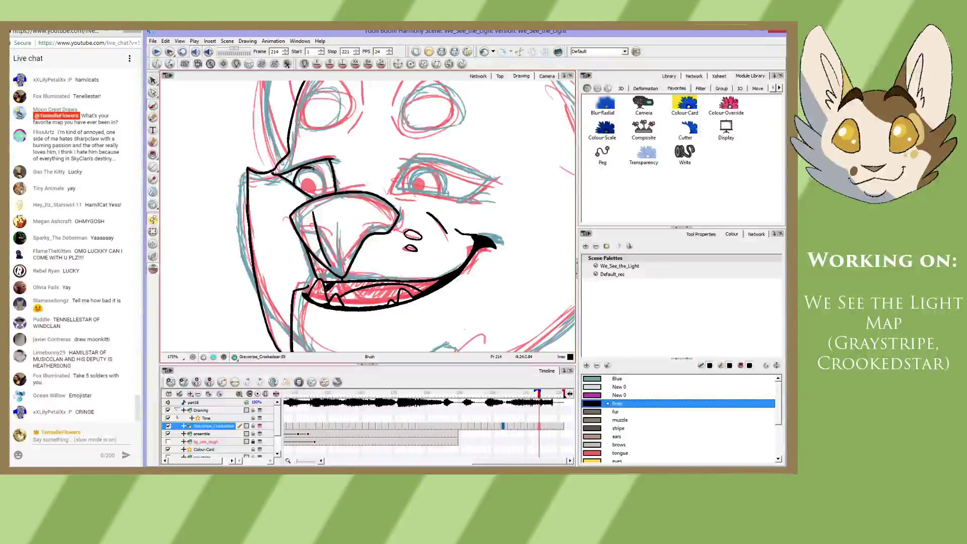
key("ctrl+z")
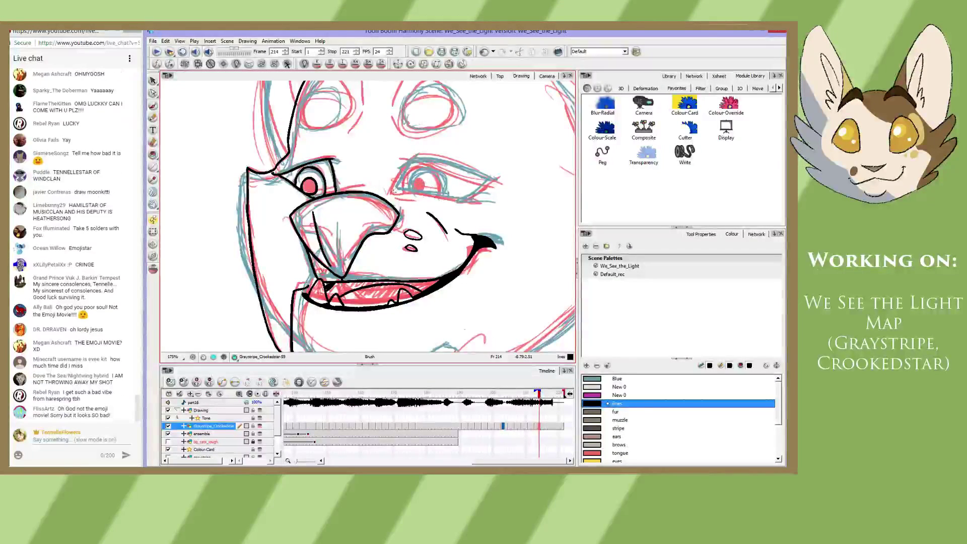
- Ink the wide eye's inner edge and upper lid in a curve from its inner corner to its pointed outer corner
left_click_drag(389, 195, 413, 166)
key("ctrl+z")
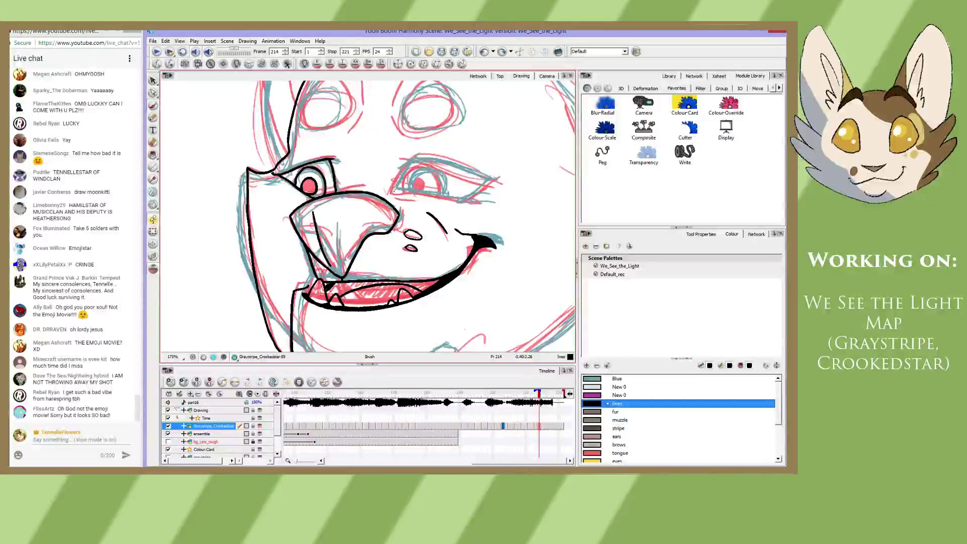
left_click_drag(390, 196, 417, 156)
key("ctrl+z")
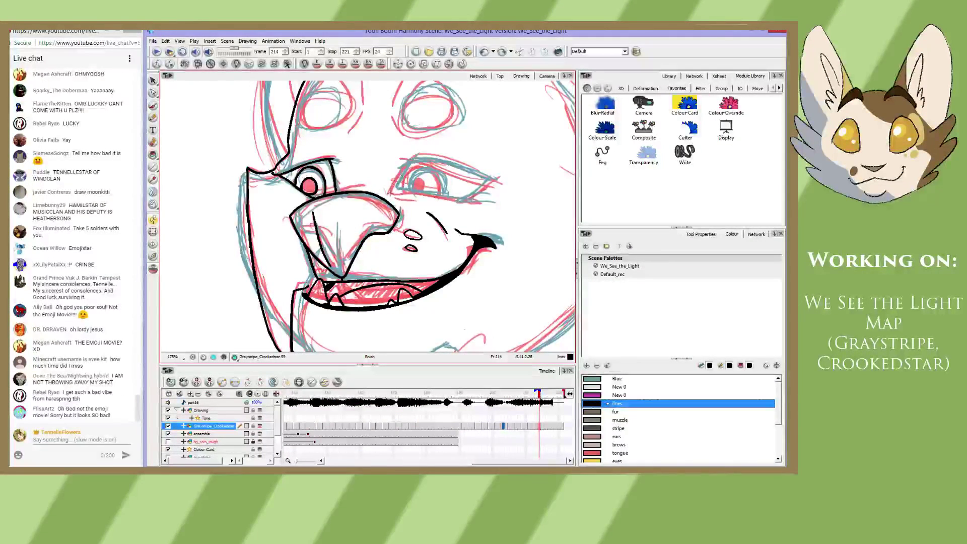
mouse_move(391, 194)
left_mouse_down()
mouse_move(409, 149)
mouse_move(449, 166)
mouse_move(398, 162)
mouse_move(495, 188)
left_mouse_up()
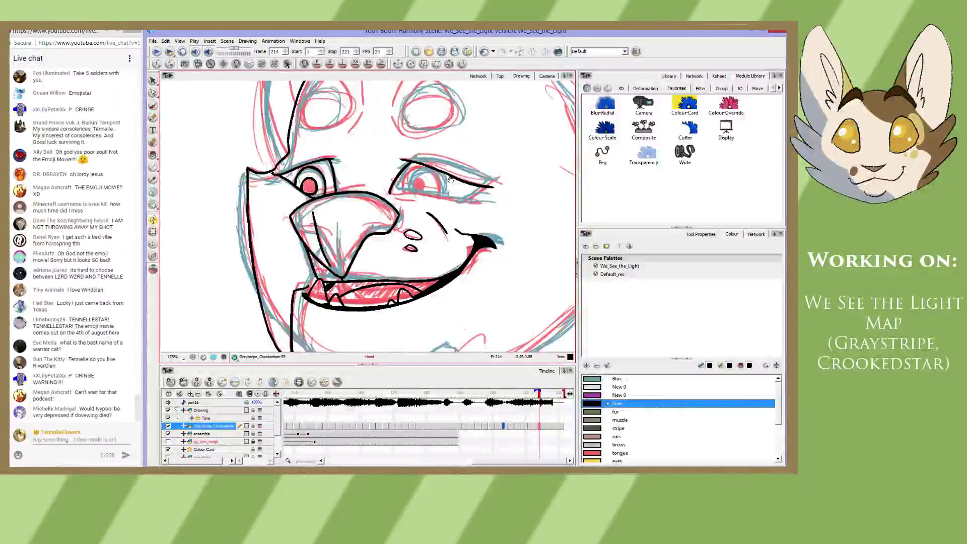
- Ink the wide eye's lower lid from the inner corner to the pointed outer corner on frame 214
left_click_drag(461, 180, 382, 197)
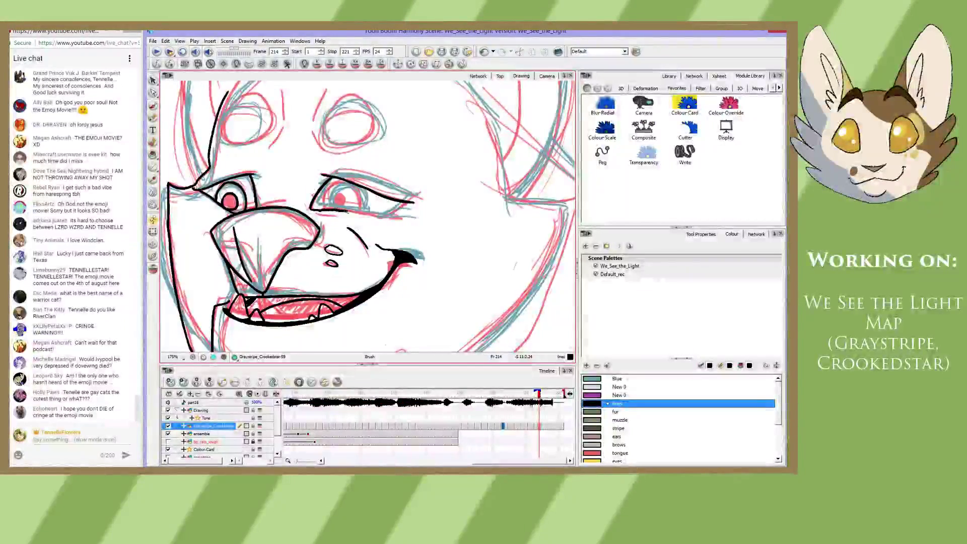
key("ctrl+z")
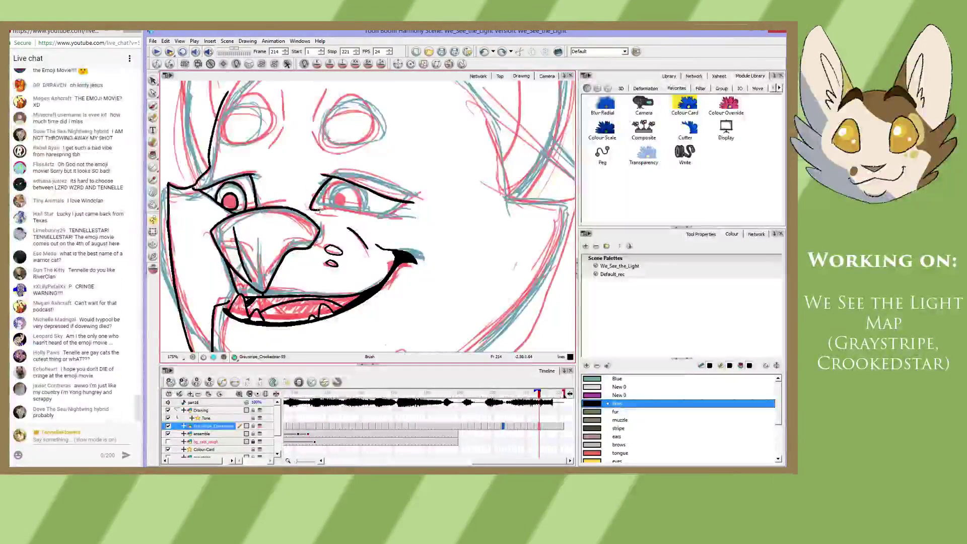
left_click_drag(318, 210, 381, 215)
key("ctrl+z")
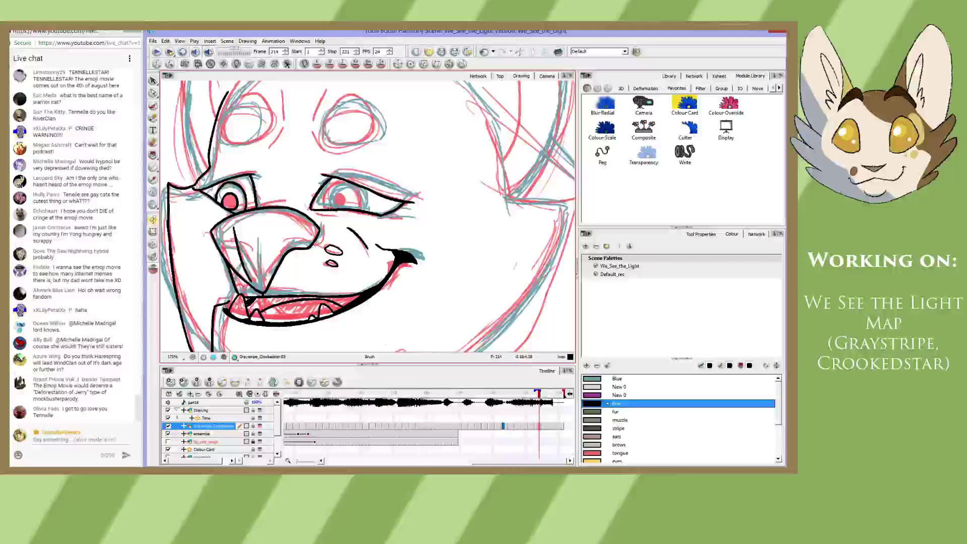
- Ink the iris and pupil outlines inside the wide eye on frame 214
left_click_drag(330, 207, 345, 186)
key("ctrl+z")
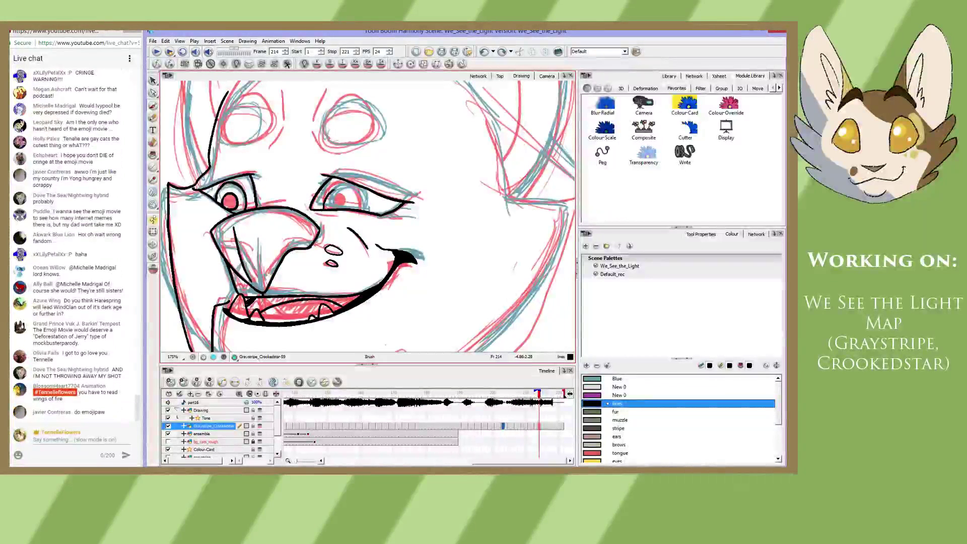
key("ctrl+z")
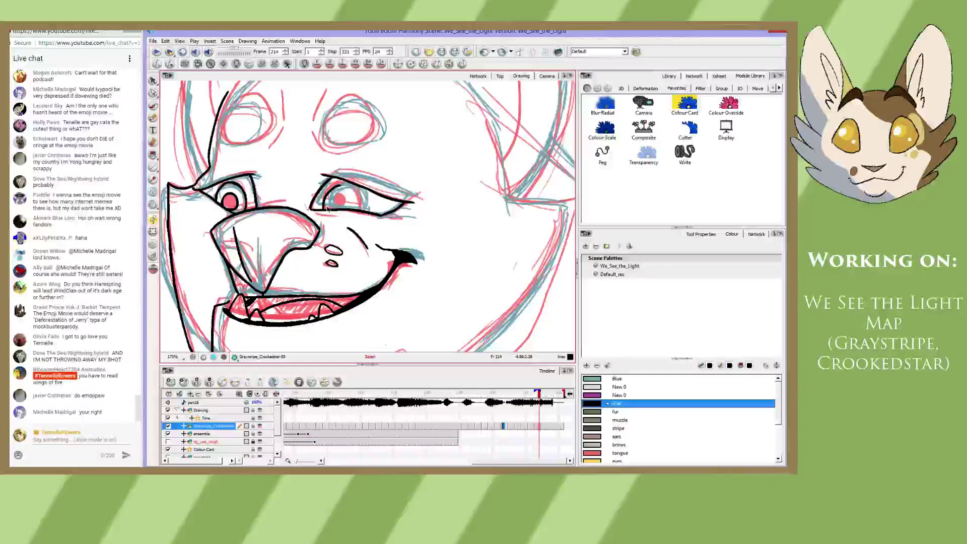
mouse_move(325, 208)
left_mouse_down()
mouse_move(338, 187)
mouse_move(353, 185)
mouse_move(364, 208)
left_mouse_up()
key("ctrl+z")
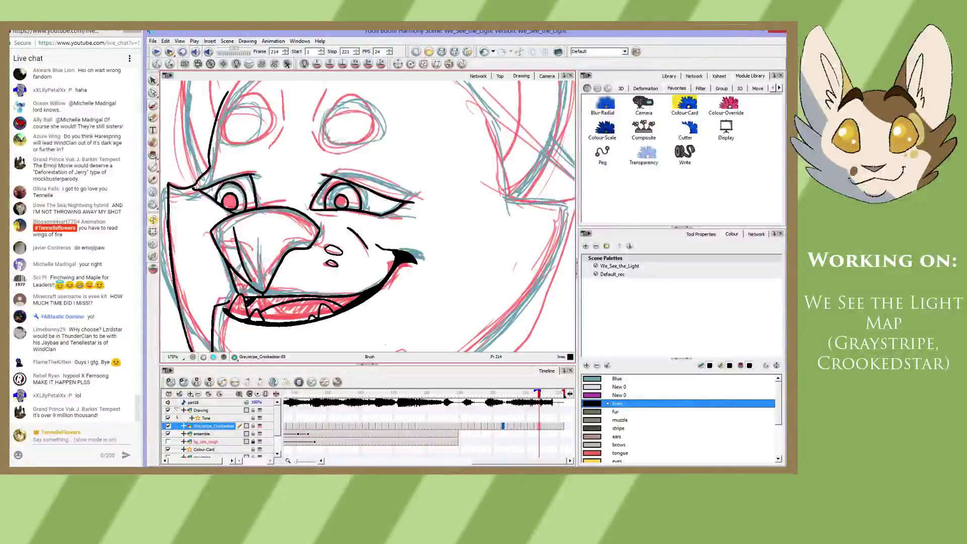
- Fill the pupils of both eyes with the black lines colour using the Paint tool
left_click(153, 155)
left_click(230, 202)
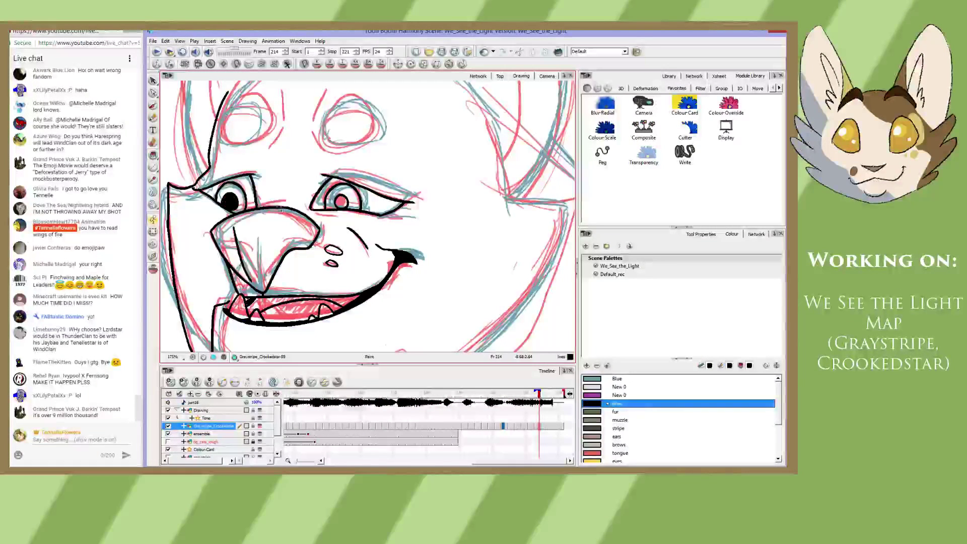
left_click(340, 202)
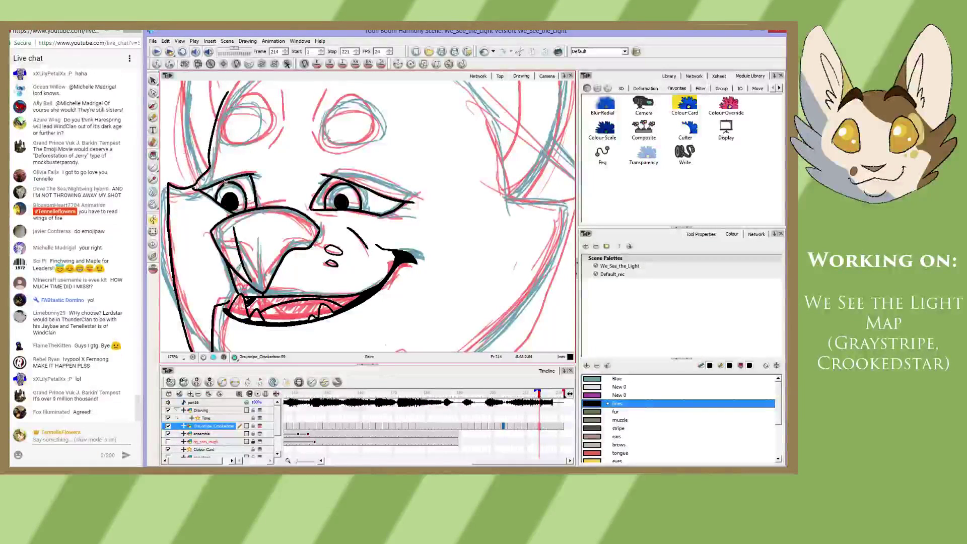
- Ink the closed oval outline of the brow spot above the narrow eye with the Brush
left_click(154, 106)
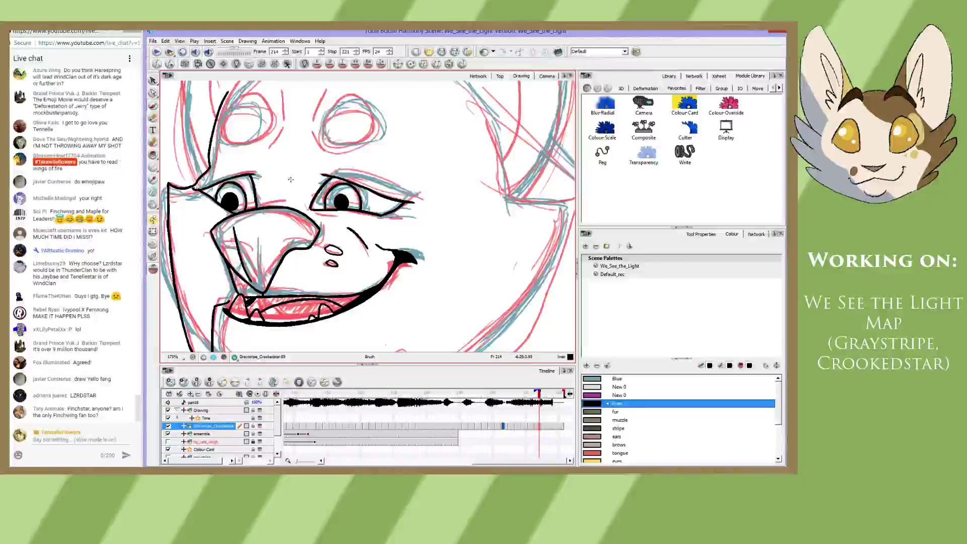
mouse_move(291, 179)
left_mouse_down()
mouse_move(333, 177)
mouse_move(339, 194)
left_mouse_up()
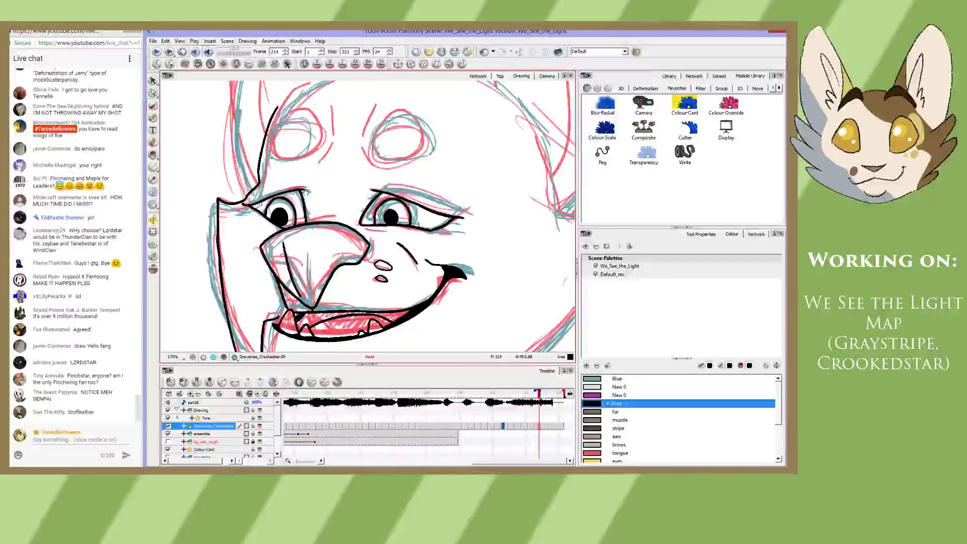
left_click_drag(306, 193, 283, 83)
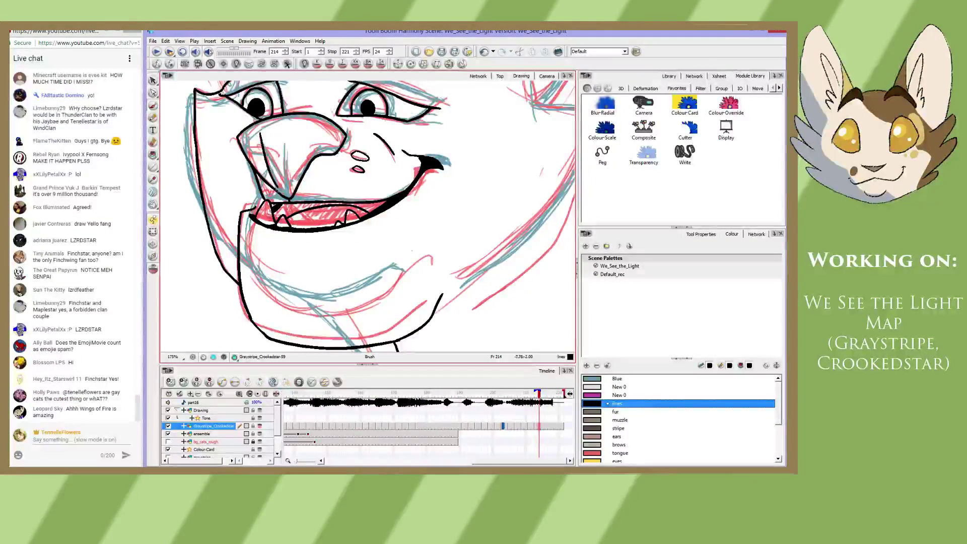
key("space")
mouse_move(306, 149)
left_mouse_down()
mouse_move(322, 233)
mouse_move(291, 272)
mouse_move(304, 289)
left_mouse_up()
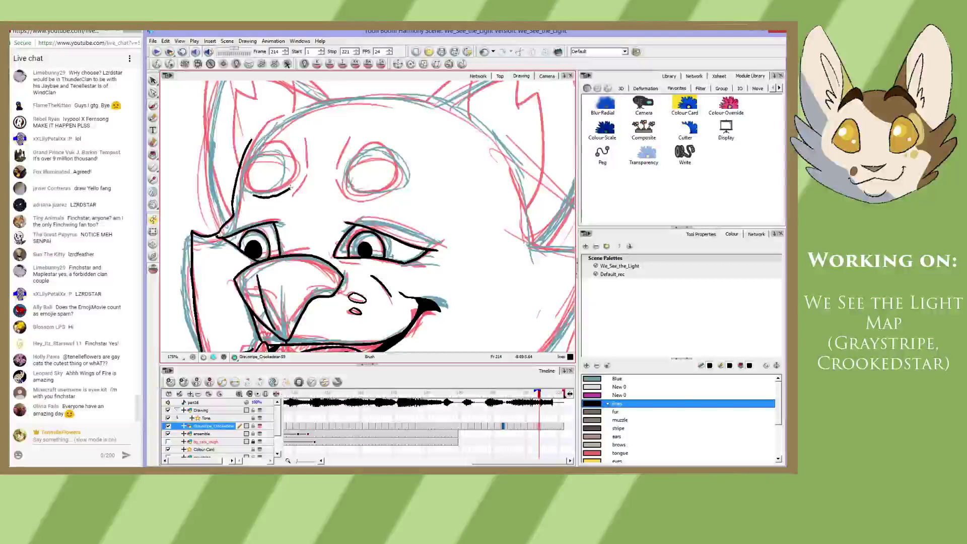
key("ctrl+z")
mouse_move(260, 196)
left_mouse_down()
mouse_move(288, 187)
mouse_move(294, 172)
left_mouse_up()
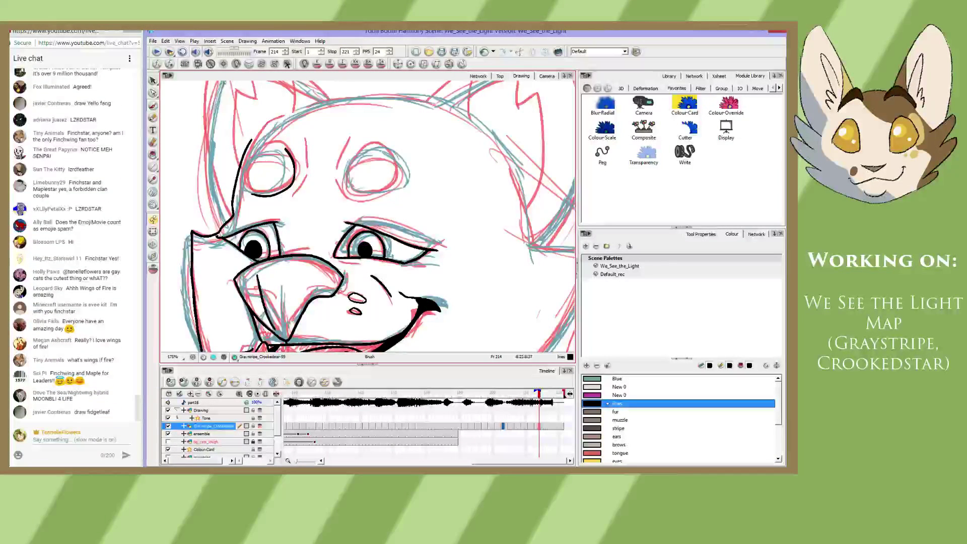
mouse_move(259, 150)
left_mouse_down()
mouse_move(285, 148)
mouse_move(253, 160)
mouse_move(259, 195)
left_mouse_up()
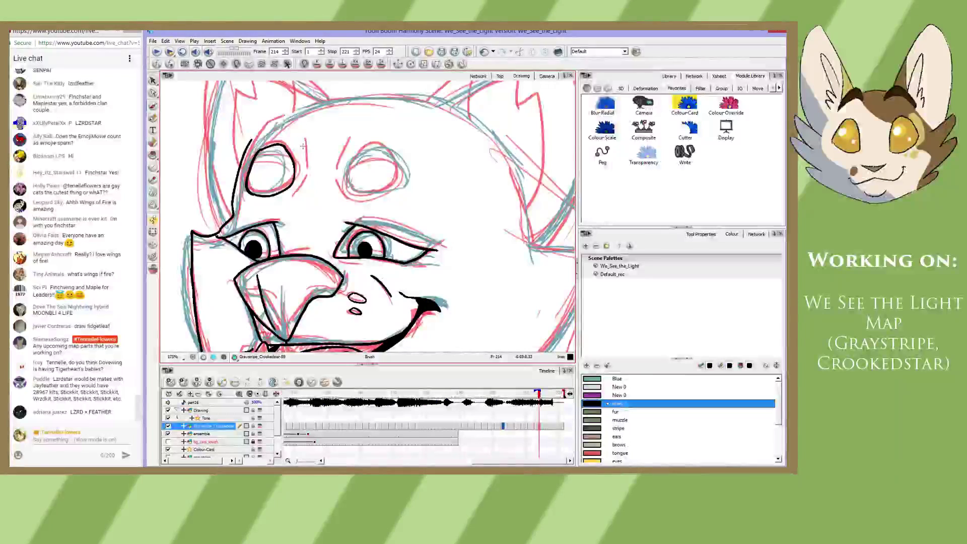
- Ink the two angled crease marks between the brow spots and the round outline of the spot above the wide eye
mouse_move(303, 145)
left_mouse_down()
mouse_move(308, 175)
mouse_move(292, 198)
left_mouse_up()
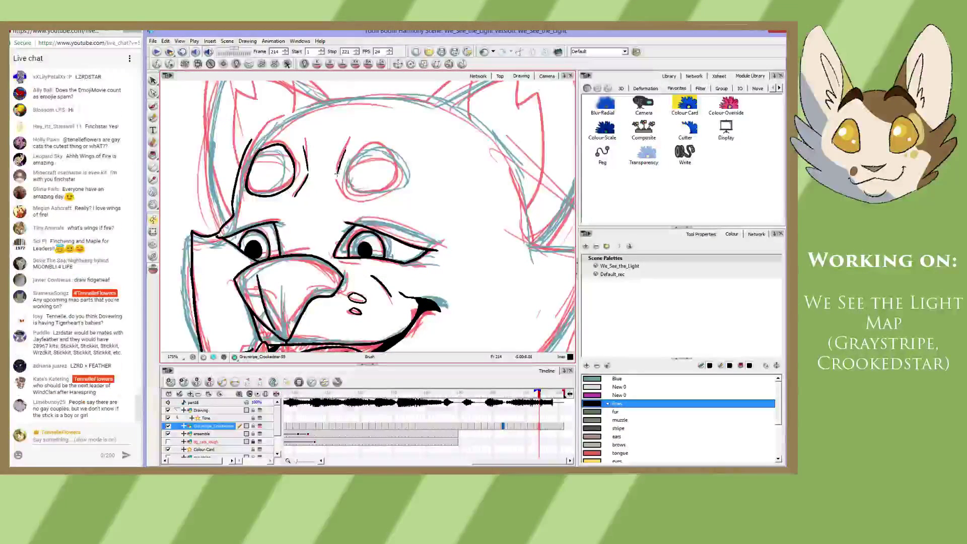
key("alt+s")
key("alt+b")
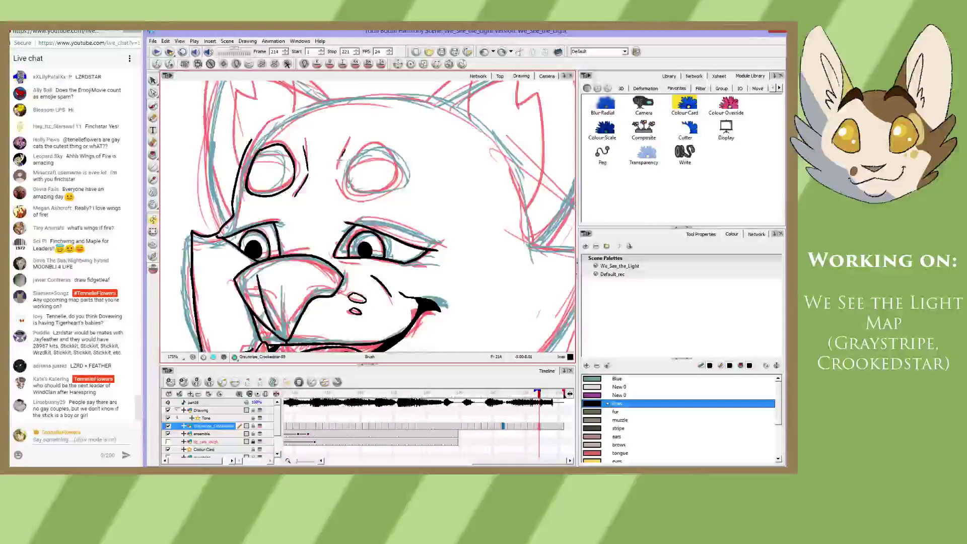
left_click_drag(344, 141, 349, 203)
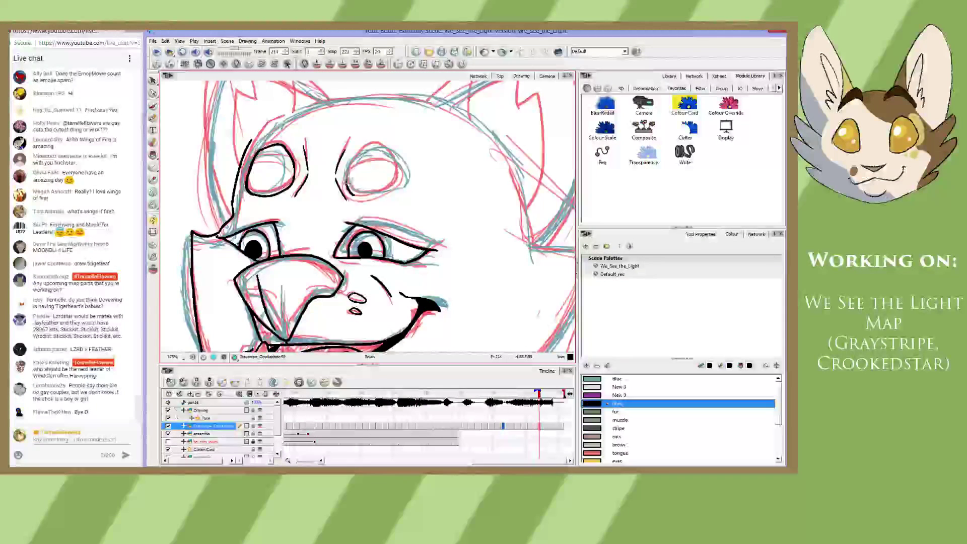
mouse_move(353, 155)
left_mouse_down()
mouse_move(381, 146)
mouse_move(346, 193)
left_mouse_up()
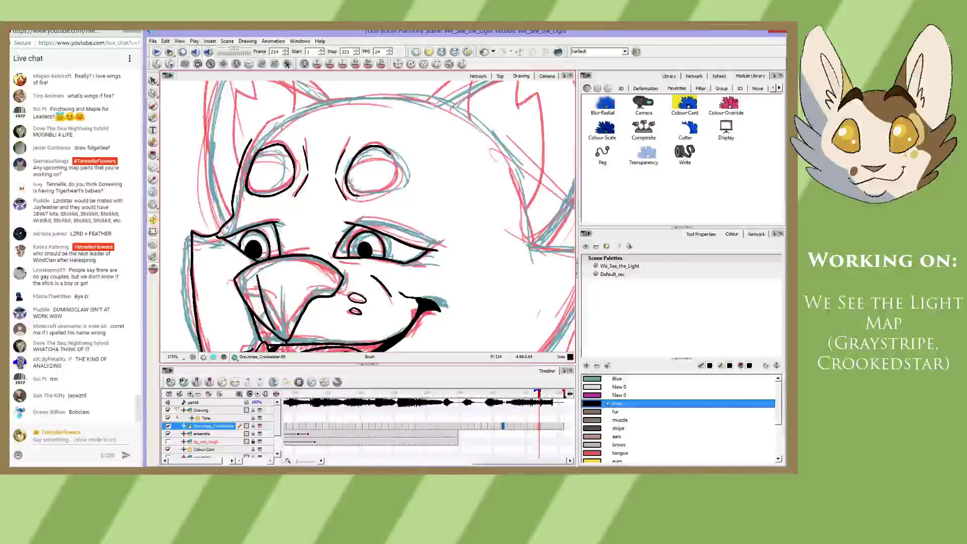
mouse_move(360, 197)
left_mouse_down()
mouse_move(387, 193)
mouse_move(394, 165)
mouse_move(350, 123)
mouse_move(380, 153)
left_mouse_up()
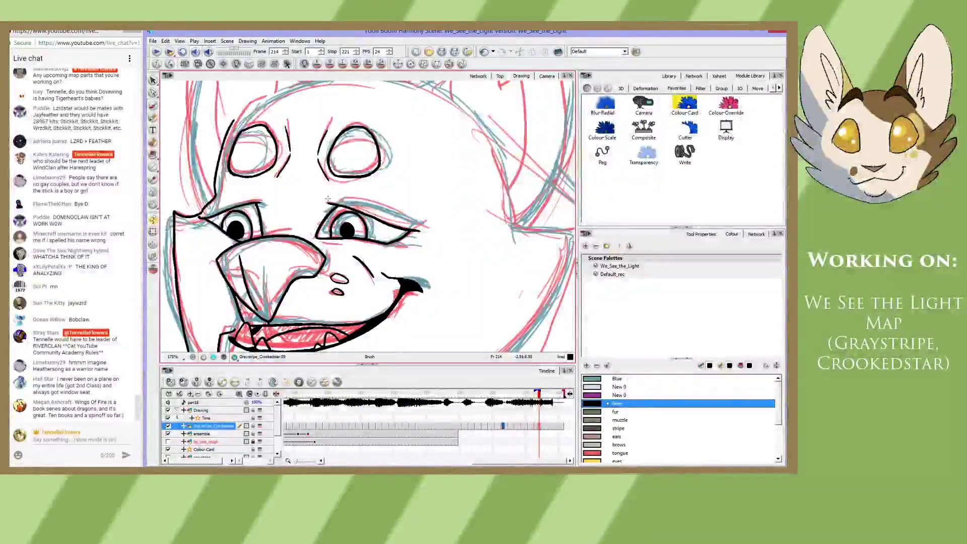
- Ink the top of the head in one shallow curve between the bases of the two ears
mouse_move(307, 178)
left_mouse_down()
mouse_move(321, 206)
mouse_move(317, 235)
mouse_move(324, 196)
mouse_move(328, 220)
left_mouse_up()
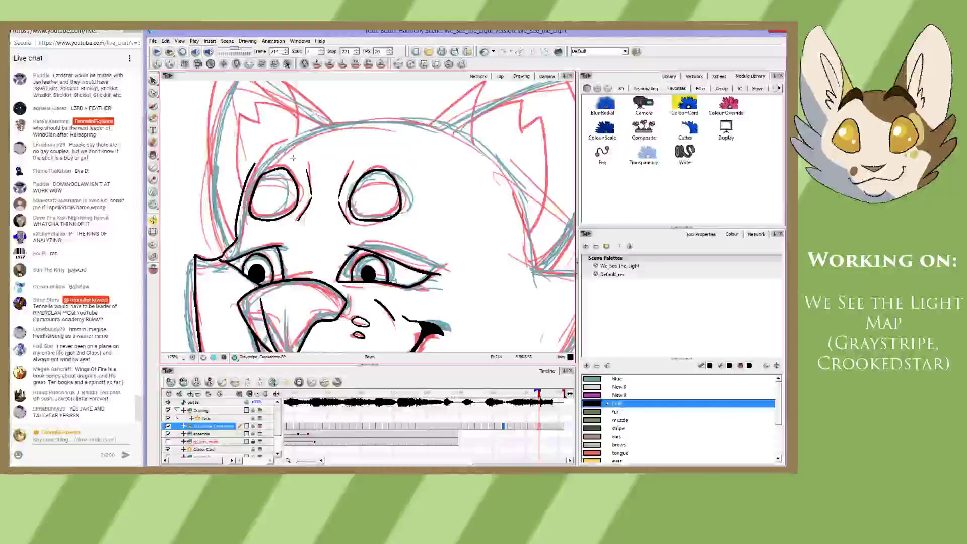
mouse_move(304, 222)
left_mouse_down()
mouse_move(312, 270)
mouse_move(334, 291)
left_mouse_up()
mouse_move(294, 245)
left_mouse_down()
mouse_move(286, 212)
mouse_move(240, 248)
left_mouse_up()
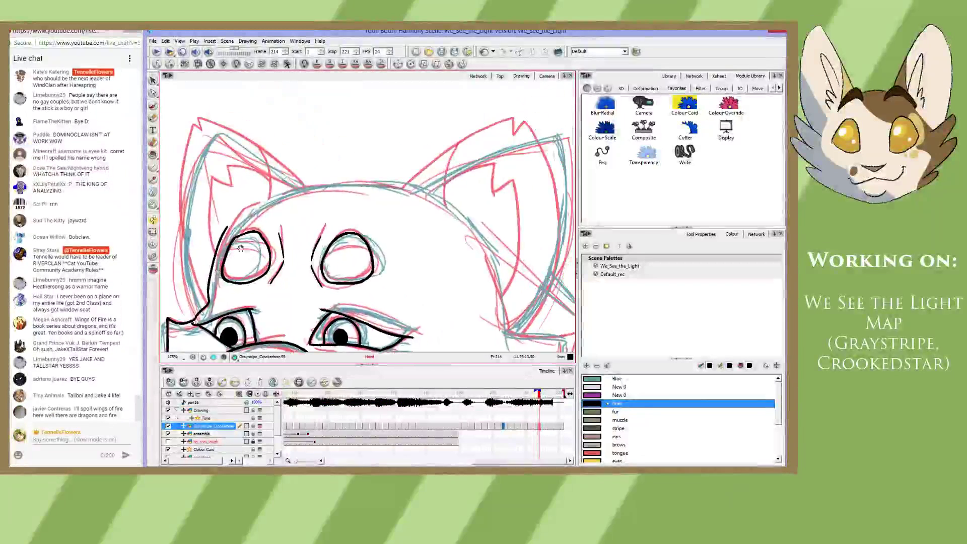
mouse_move(267, 200)
left_mouse_down()
mouse_move(310, 189)
mouse_move(397, 187)
left_mouse_up()
key("ctrl+z")
left_click_drag(262, 200, 398, 188)
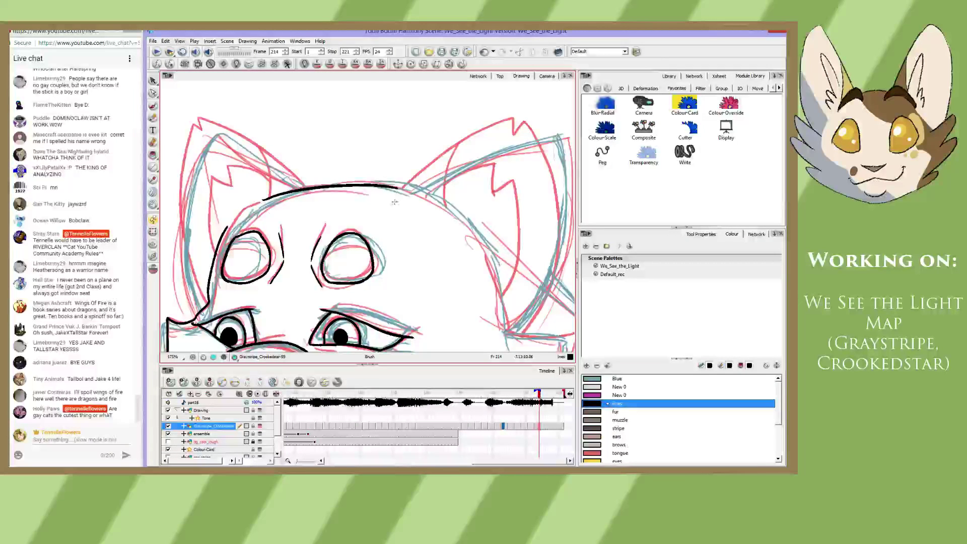
left_click_drag(395, 186, 422, 196)
key("ctrl+z")
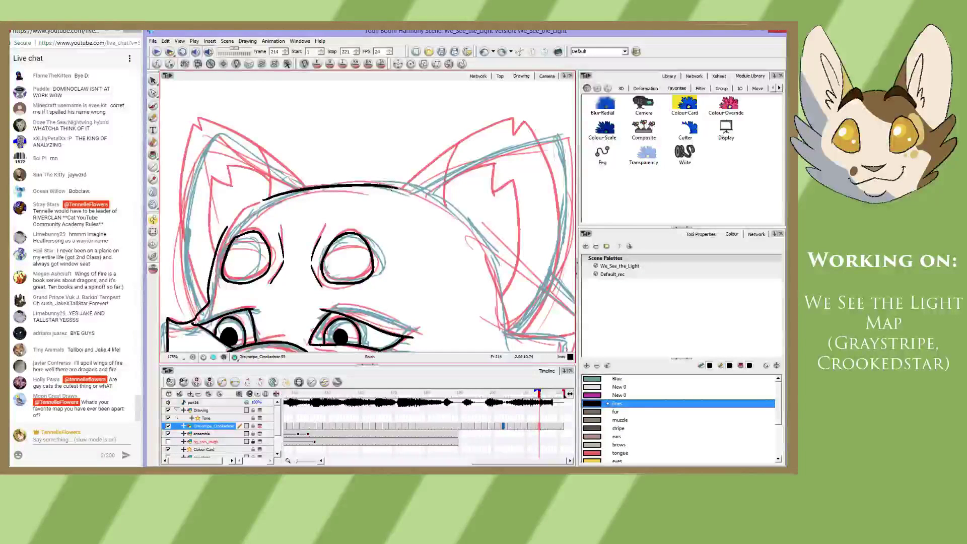
left_click_drag(392, 186, 420, 194)
key("ctrl+z")
- Ink the narrow ear's outline: its outer edge, notched tip and inner edge down to the top of the head
key("space")
mouse_move(257, 217)
left_mouse_down()
mouse_move(354, 196)
mouse_move(336, 226)
left_mouse_up()
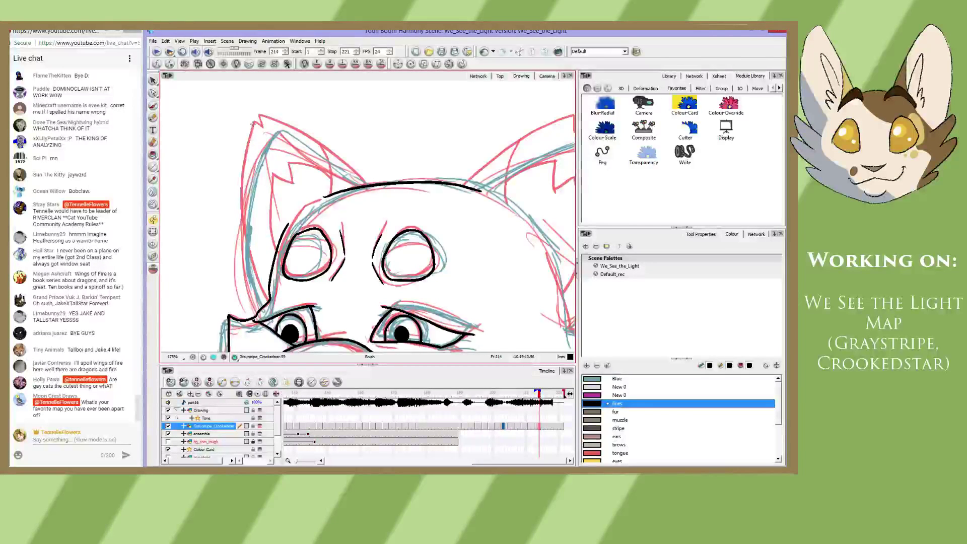
mouse_move(255, 120)
left_mouse_down()
mouse_move(243, 212)
mouse_move(266, 301)
left_mouse_up()
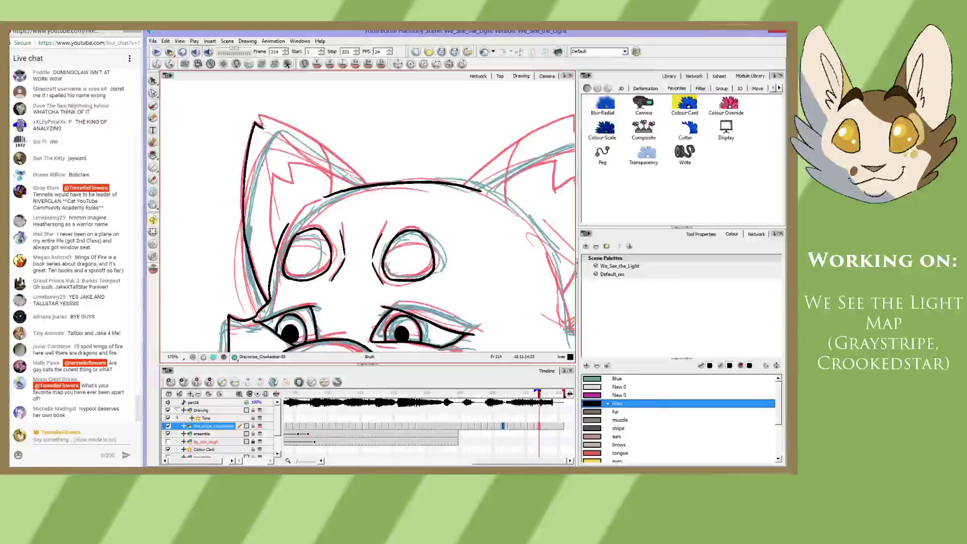
left_click_drag(258, 117, 262, 127)
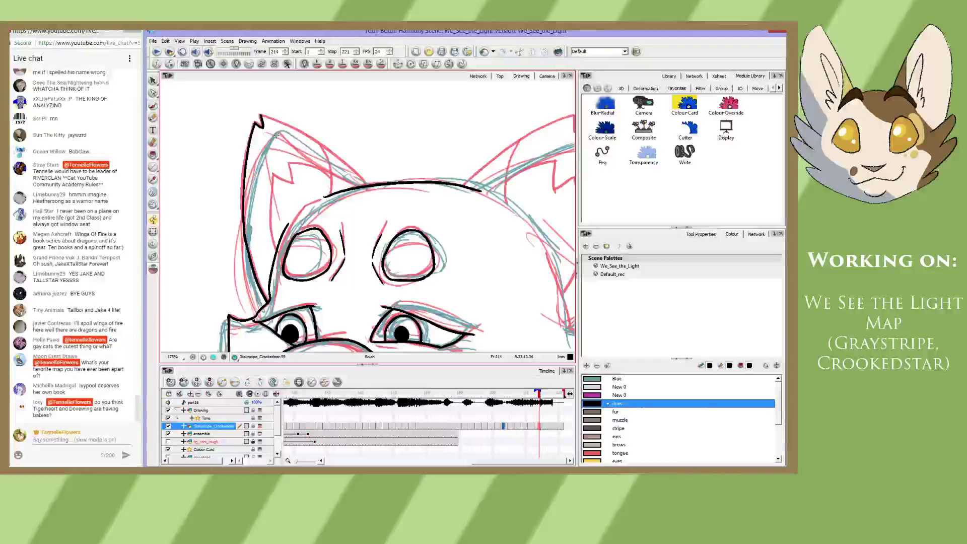
left_click_drag(260, 116, 315, 141)
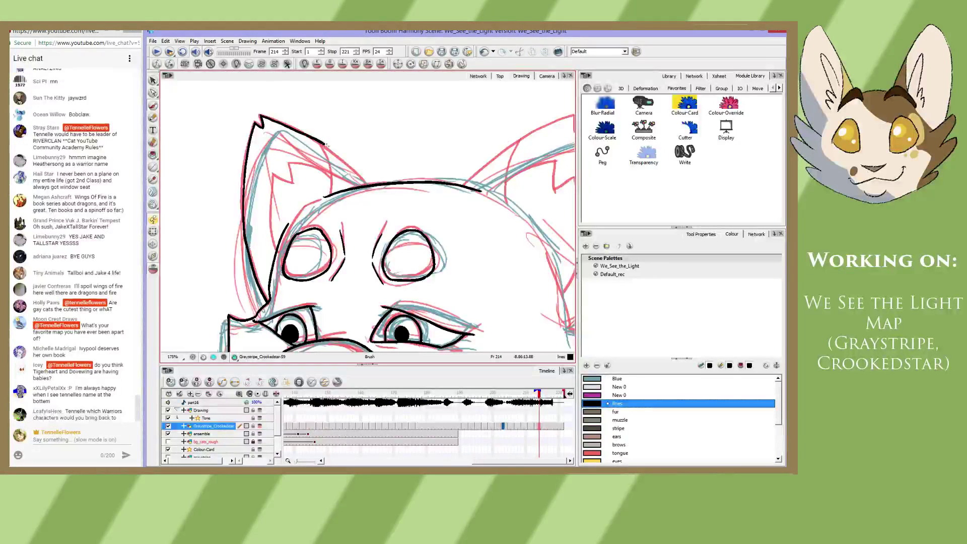
key("ctrl+z")
mouse_move(260, 116)
left_mouse_down()
mouse_move(312, 137)
mouse_move(370, 185)
left_mouse_up()
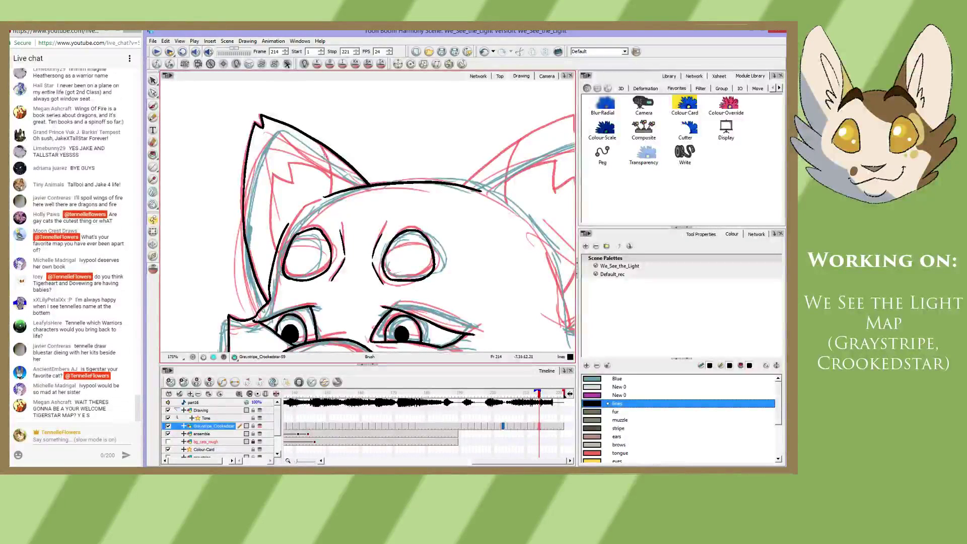
- Ink the curved inner line near the narrow ear's base and the jagged fur tuft inside that ear
left_click_drag(322, 144, 329, 193)
left_click_drag(330, 160, 328, 196)
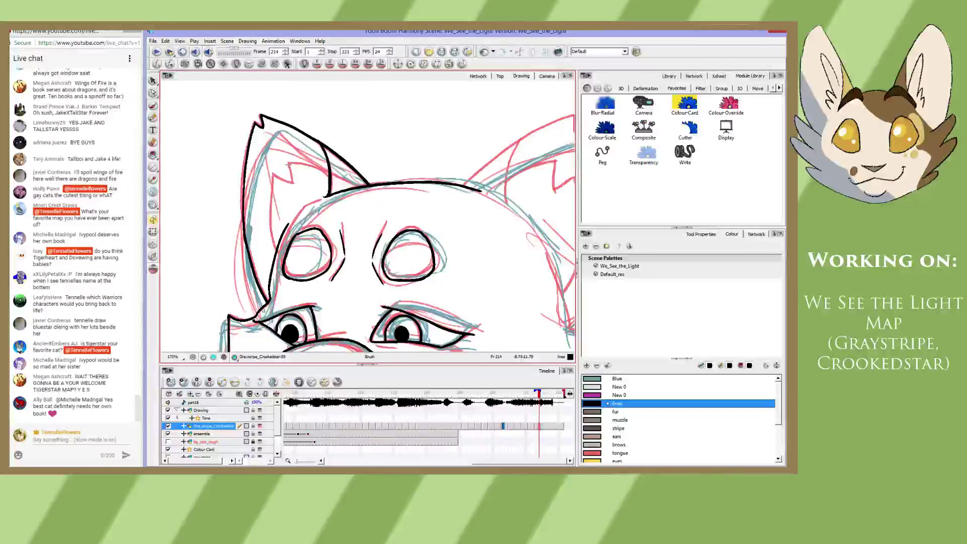
mouse_move(288, 163)
left_mouse_down()
mouse_move(326, 172)
mouse_move(289, 163)
mouse_move(292, 182)
mouse_move(288, 163)
mouse_move(293, 182)
mouse_move(273, 175)
mouse_move(292, 183)
left_mouse_up()
key("ctrl+z")
key("ctrl+z")
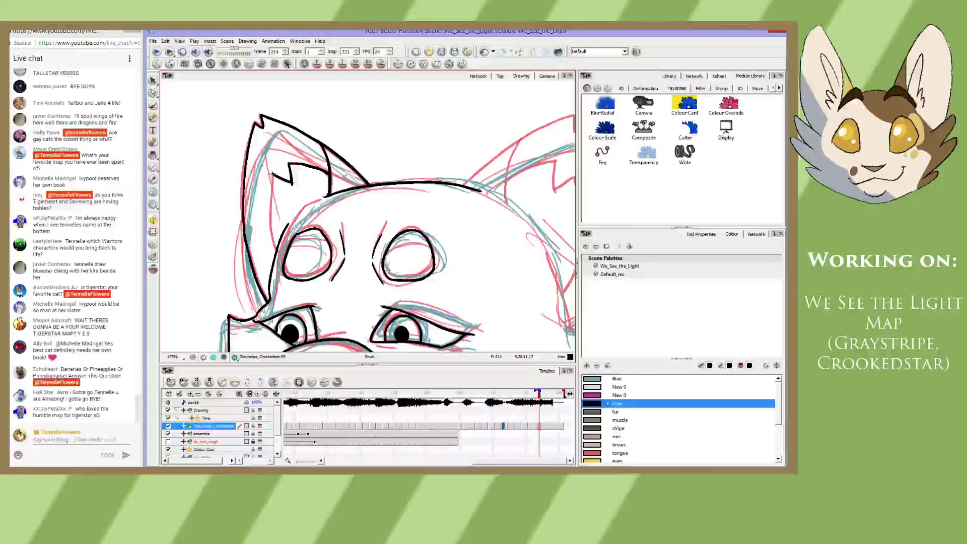
- Ink the wide ear's upper edge in one curve from the top of the head to the ear tip
scroll(272, 174, "right", 3)
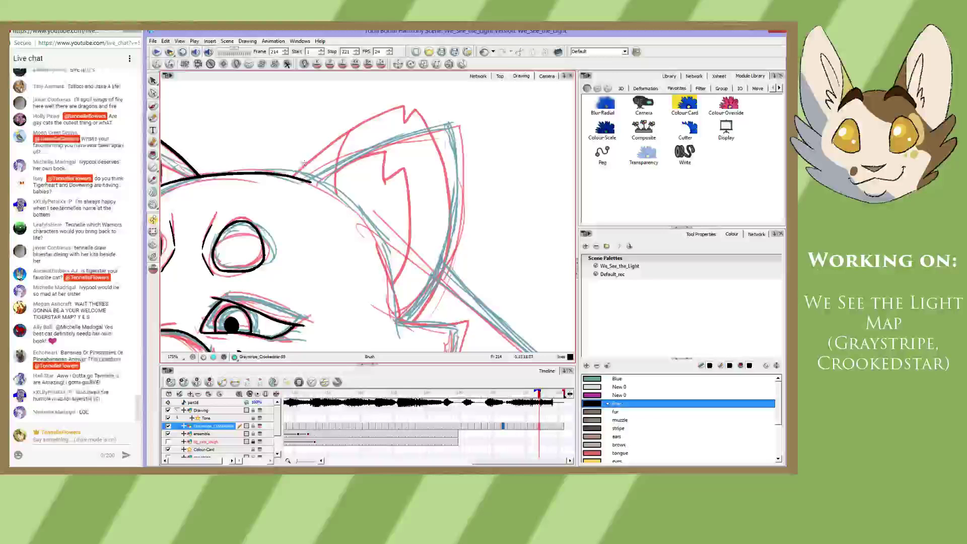
left_click_drag(294, 175, 386, 111)
key("ctrl+z")
left_click_drag(293, 175, 390, 105)
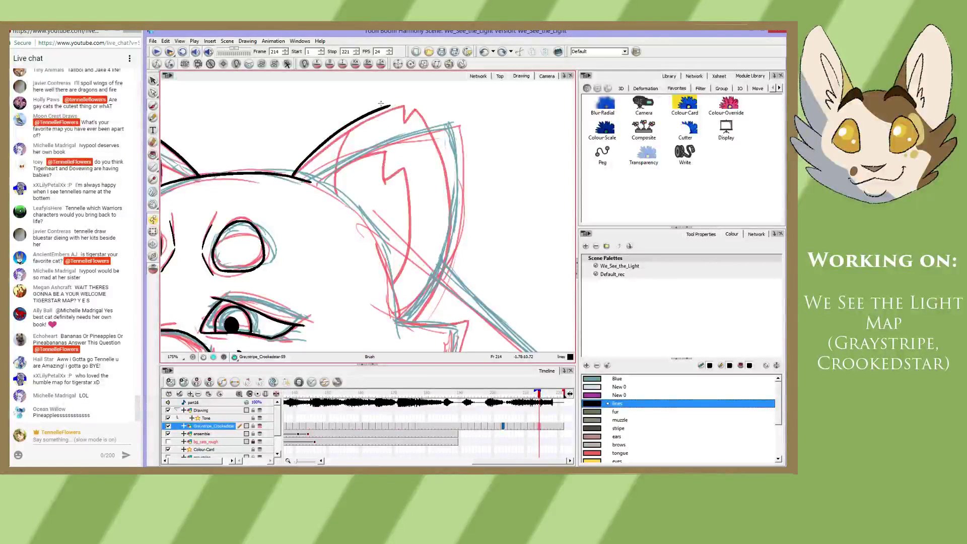
key("ctrl+z")
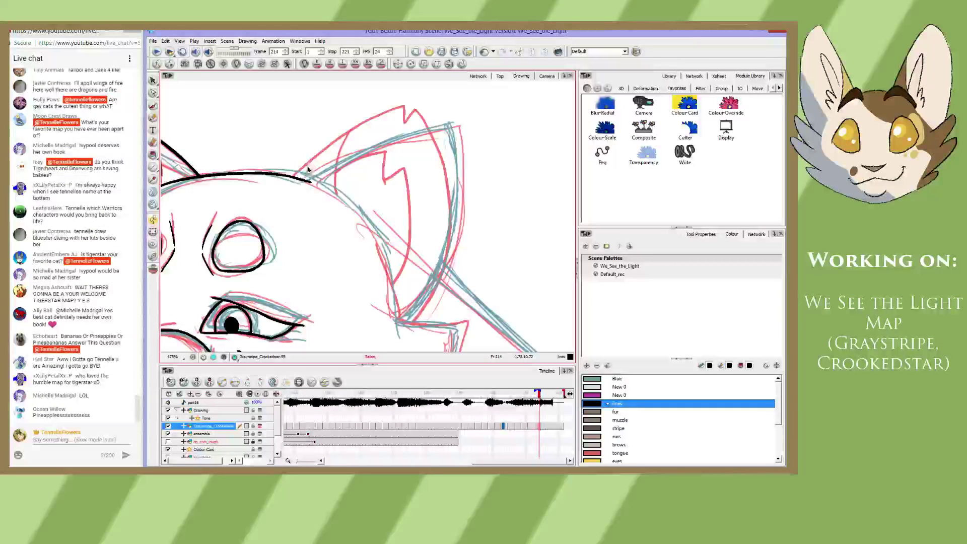
left_click_drag(295, 174, 397, 103)
key("ctrl+z")
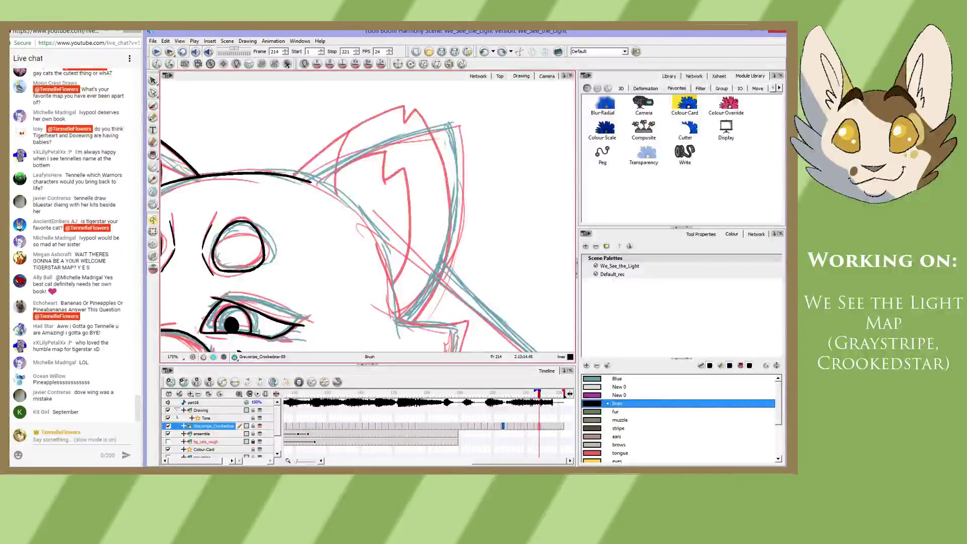
left_click_drag(297, 174, 403, 96)
key("ctrl+z")
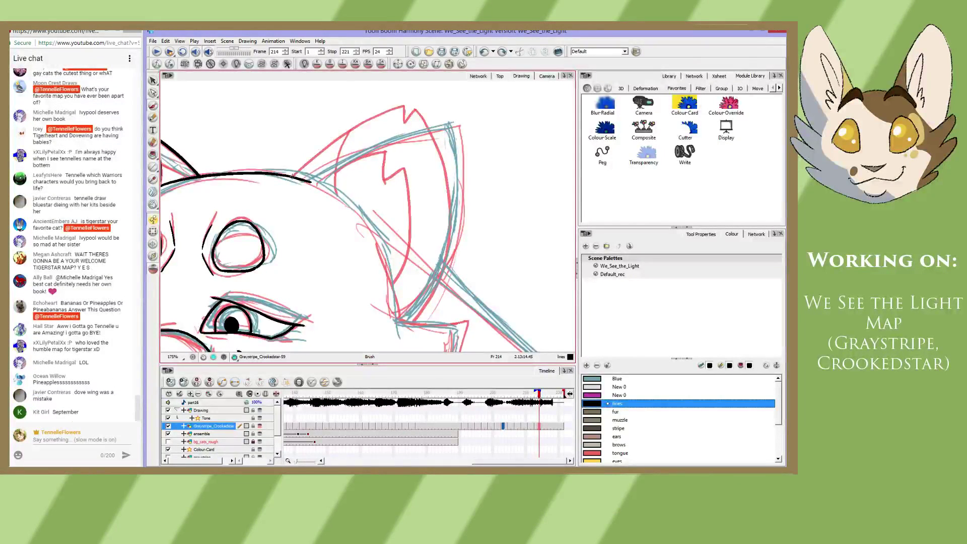
left_click_drag(297, 173, 385, 110)
key("ctrl+z")
left_click_drag(297, 172, 335, 143)
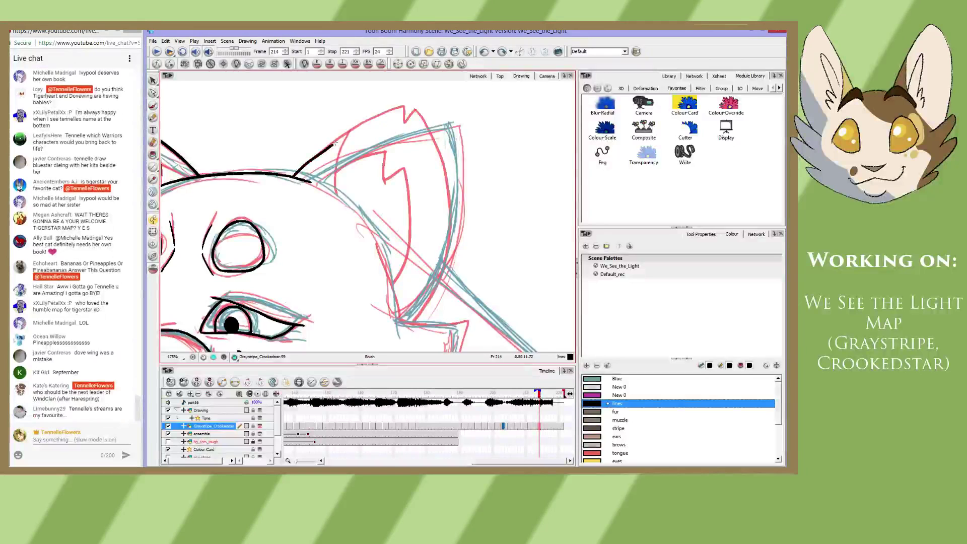
key("ctrl+z")
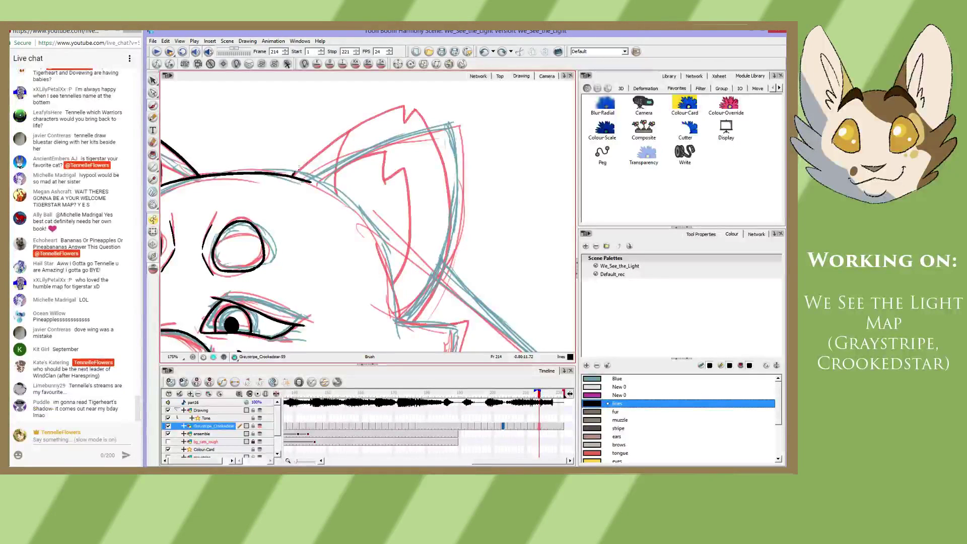
left_click_drag(297, 171, 403, 104)
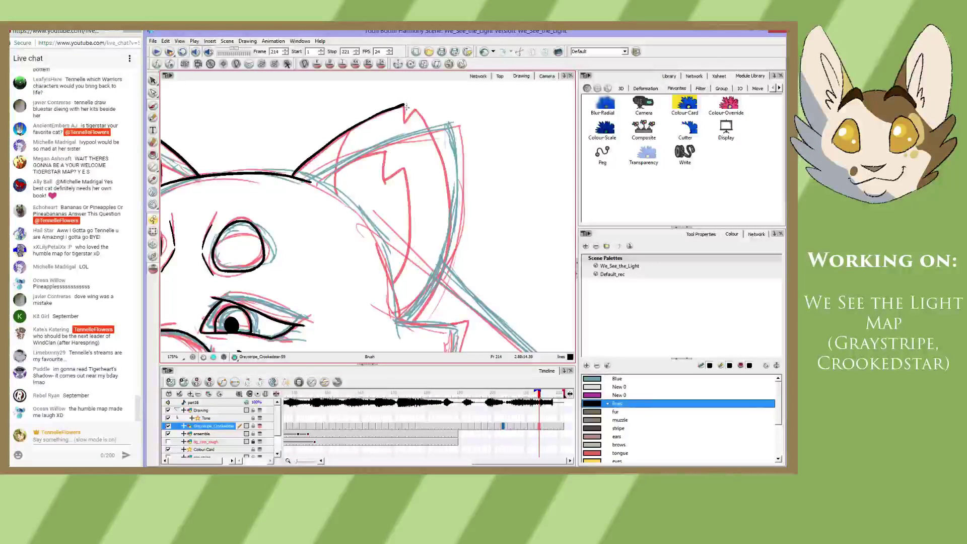
- Ink the small notch at the wide ear's tip and the curved inner line near that ear's base
mouse_move(404, 104)
left_mouse_down()
mouse_move(406, 121)
mouse_move(416, 109)
left_mouse_up()
mouse_move(363, 151)
left_mouse_down()
mouse_move(352, 120)
mouse_move(326, 147)
left_mouse_up()
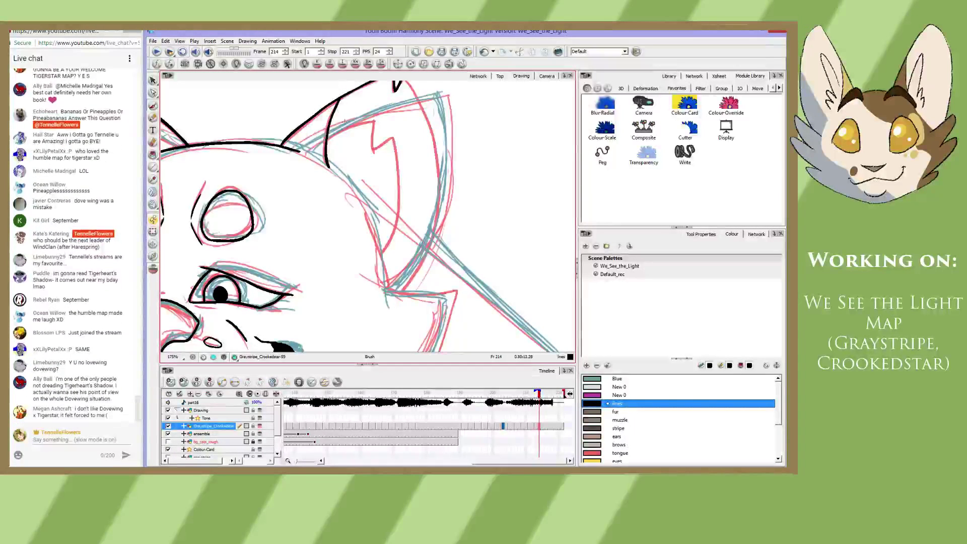
- Ink the jagged fur tuft inside the wide ear: its upper edge, the zigzag notch and the long curve down towards the ear base
left_click_drag(327, 145, 375, 120)
key("ctrl+z")
left_click_drag(327, 141, 378, 120)
key("ctrl+z")
mouse_move(328, 144)
left_mouse_down()
mouse_move(382, 116)
mouse_move(374, 140)
left_mouse_up()
key("alt+b")
key("ctrl+z")
key("alt+s")
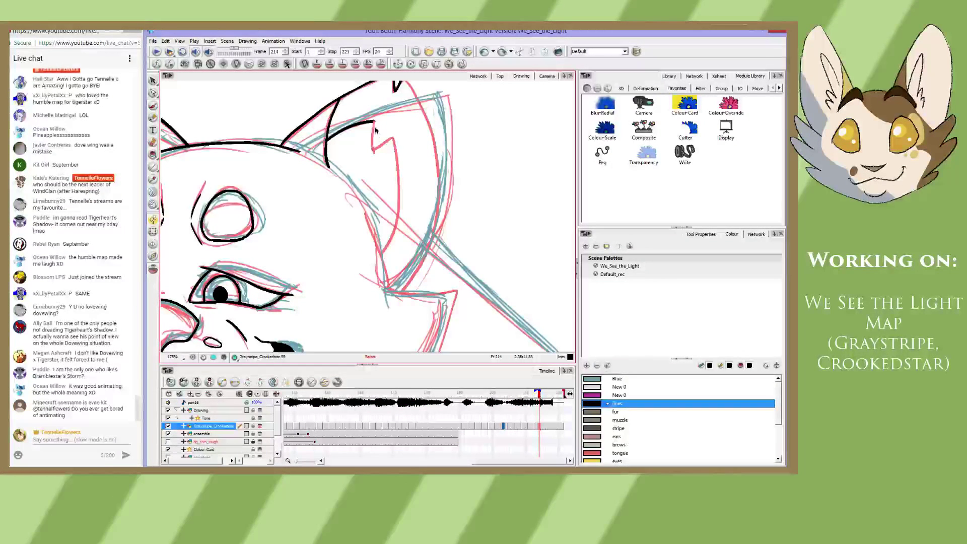
key("alt+s")
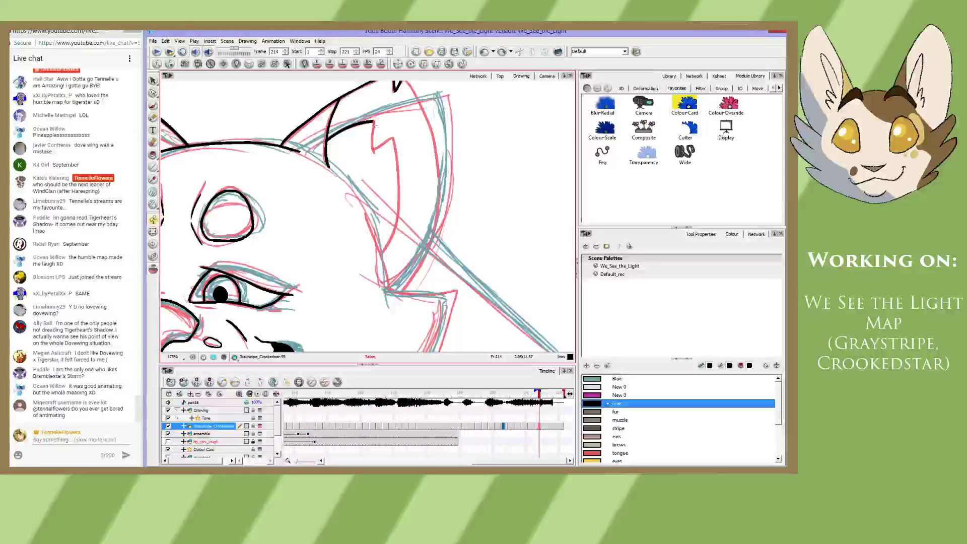
key("alt+b")
left_click_drag(374, 123, 376, 146)
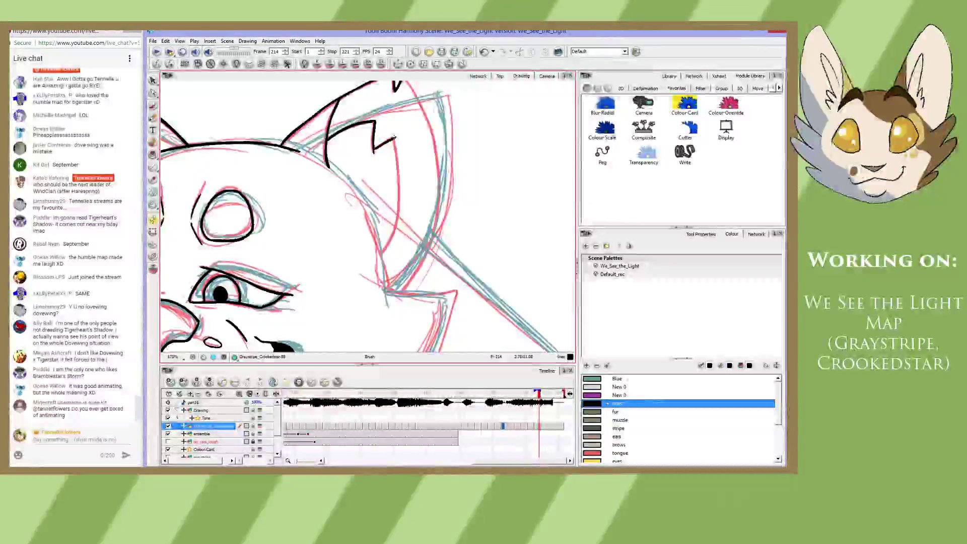
mouse_move(375, 150)
left_mouse_down()
mouse_move(398, 151)
mouse_move(401, 197)
mouse_move(382, 250)
left_mouse_up()
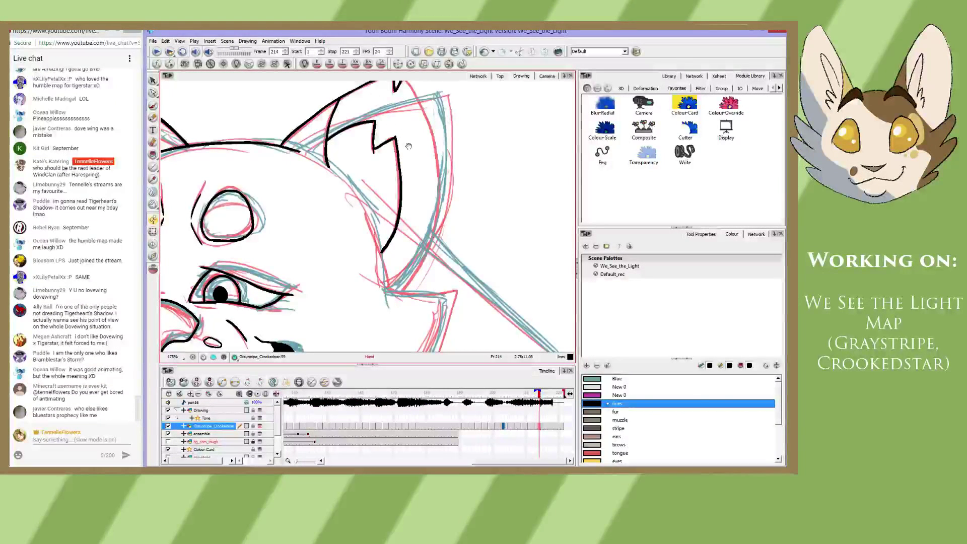
- Ink the upper half of the wide ear's outer edge, curving down from the notched tip
left_click_drag(422, 186, 388, 219)
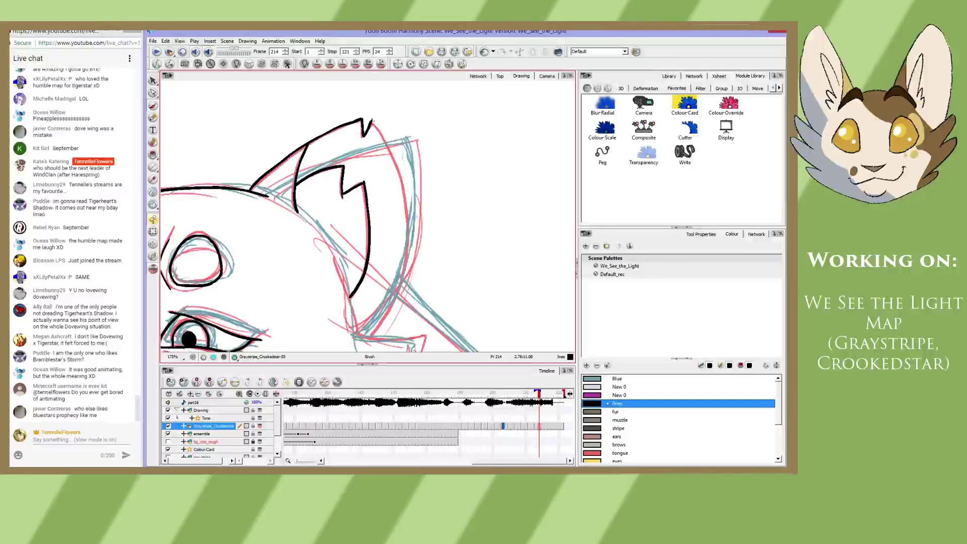
left_click_drag(372, 120, 406, 199)
key("ctrl+z")
left_click_drag(372, 121, 406, 198)
key("ctrl+z")
left_click_drag(372, 121, 401, 163)
key("ctrl+z")
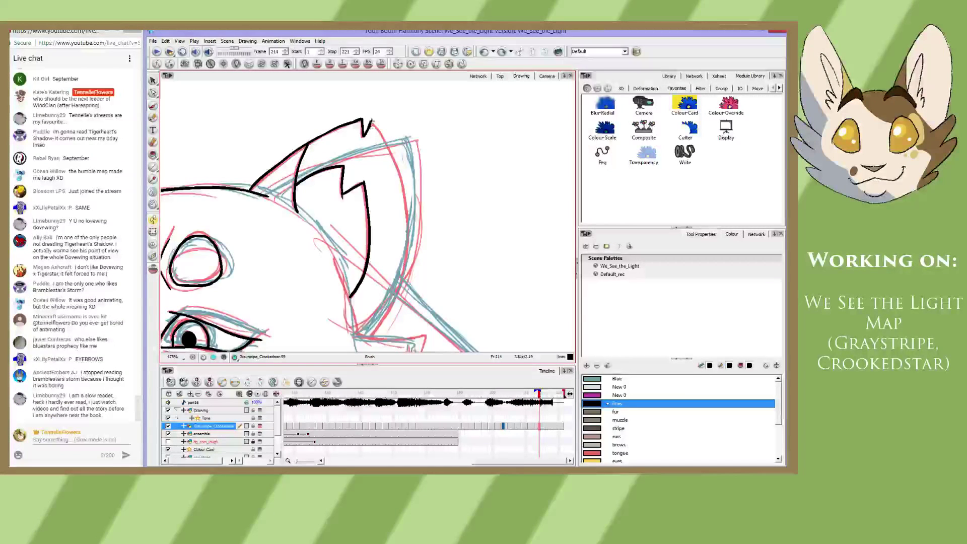
left_click_drag(371, 121, 408, 232)
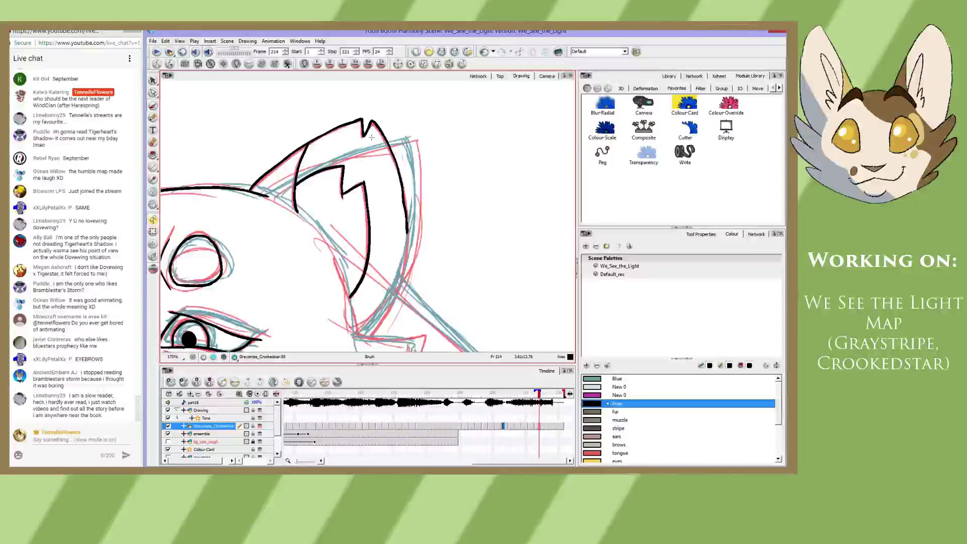
- Redo the lower part of the wide ear's outer edge and carry it down to the ear base
left_click_drag(396, 274, 390, 224)
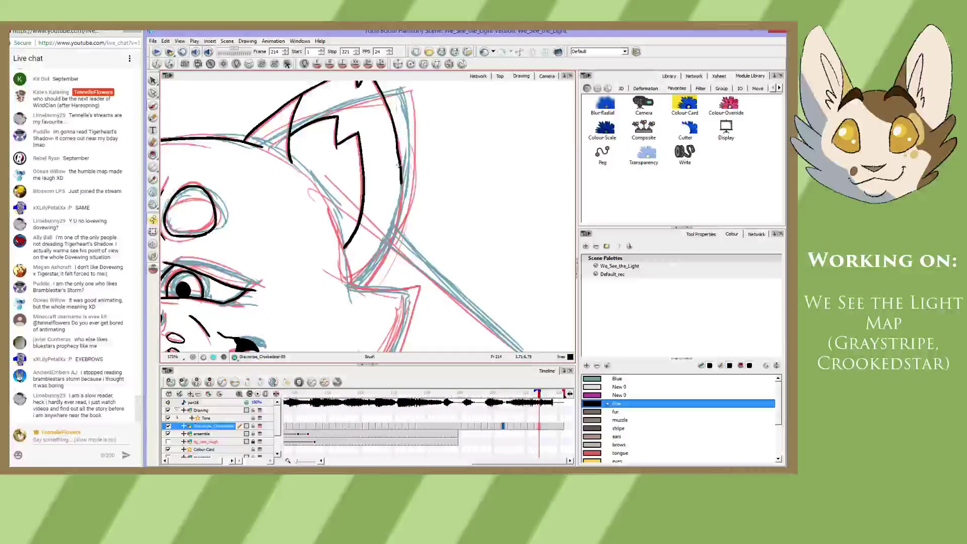
key("ctrl+z")
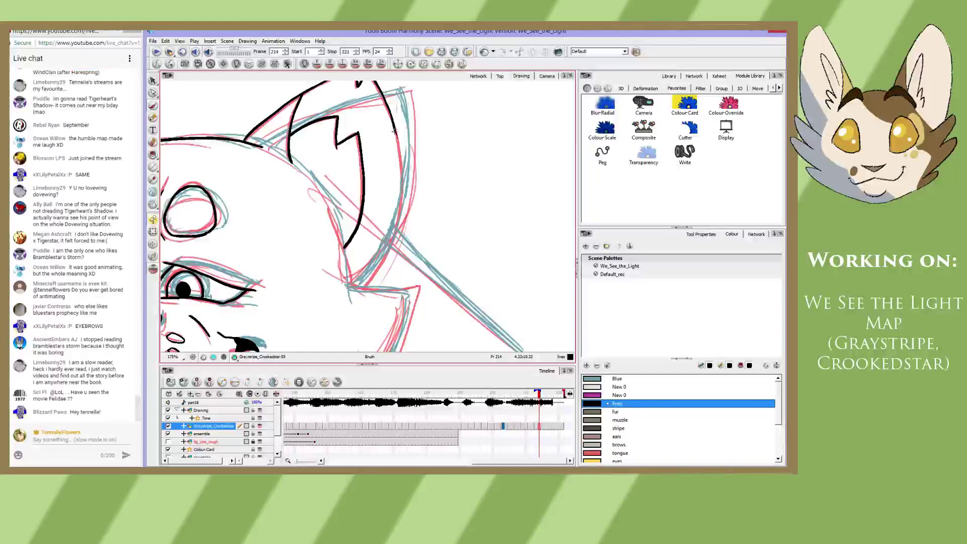
mouse_move(395, 132)
left_mouse_down()
mouse_move(400, 208)
mouse_move(381, 247)
left_mouse_up()
key("ctrl+z")
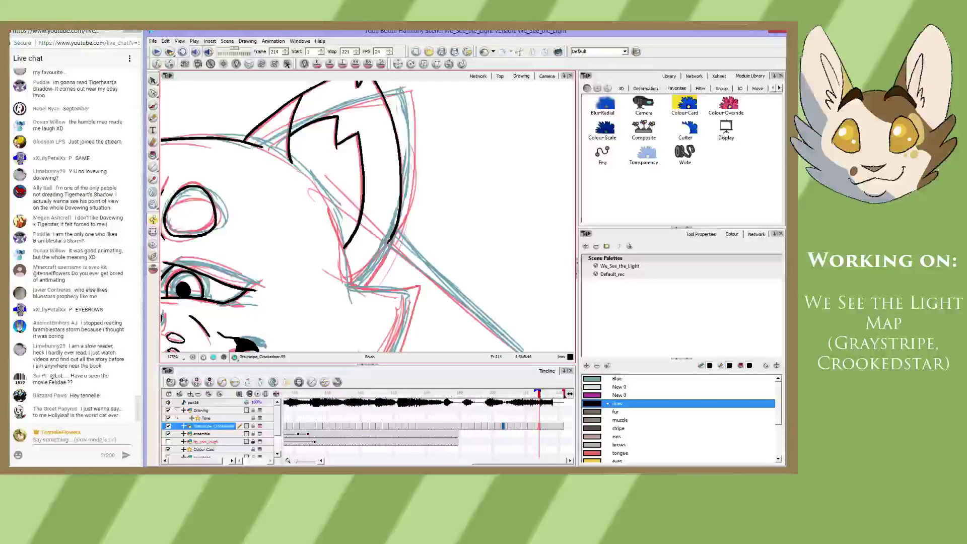
key("ctrl+z")
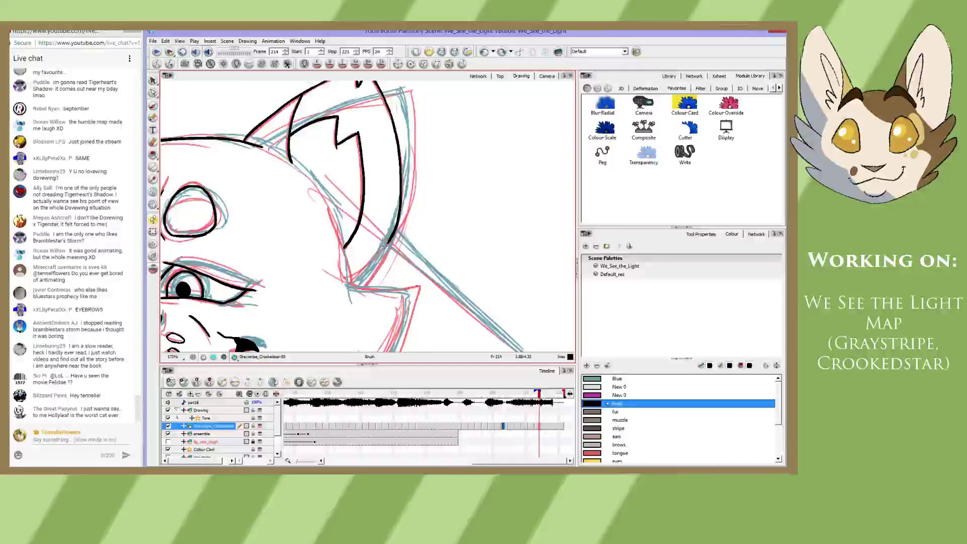
mouse_move(394, 236)
left_mouse_down()
mouse_move(364, 286)
mouse_move(356, 270)
left_mouse_up()
- Ink the short line along the side of the head that runs down to the wide ear's lower base
key("space")
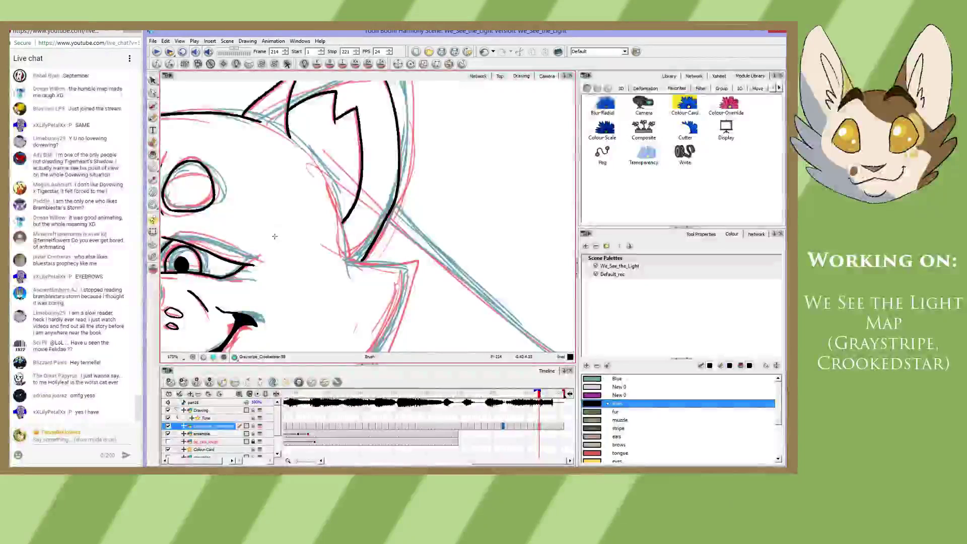
key("space")
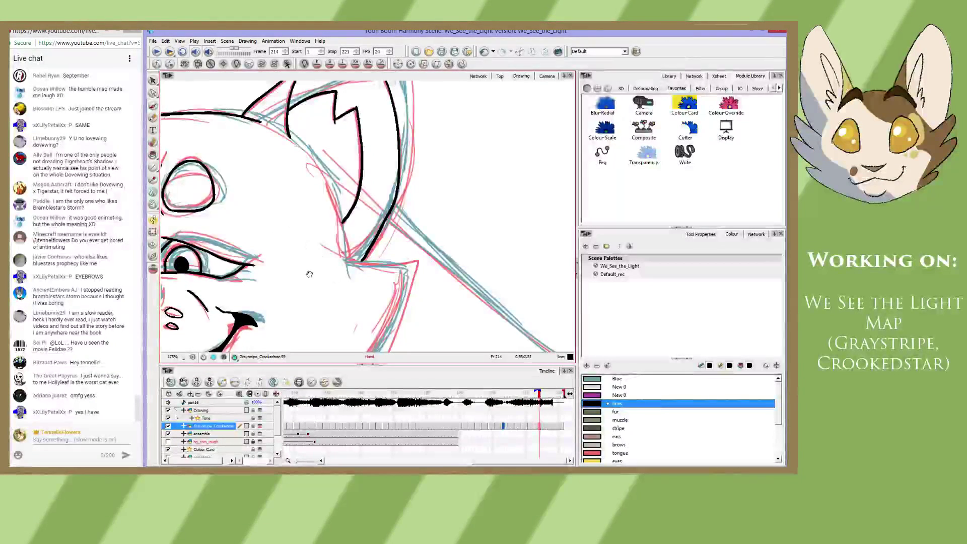
left_click_drag(309, 274, 284, 220)
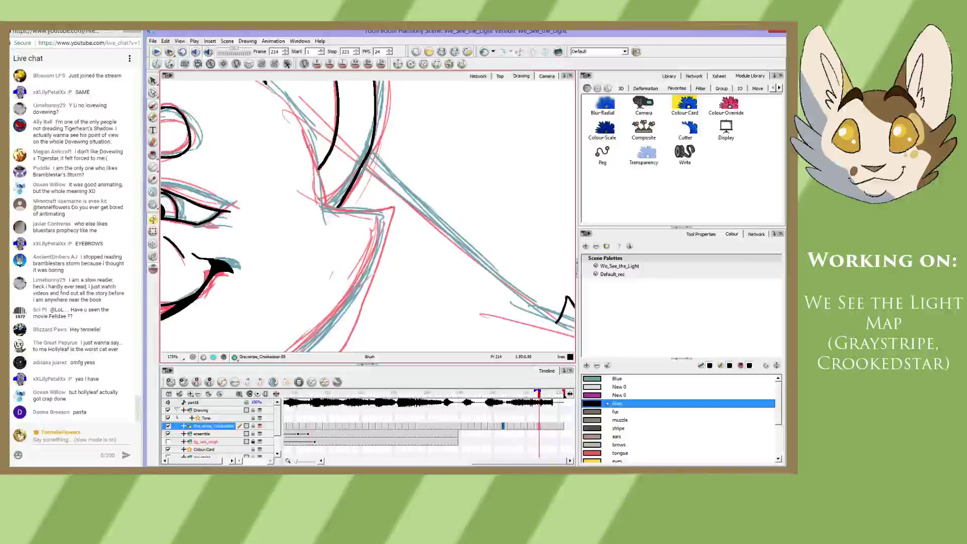
left_click_drag(302, 129, 326, 206)
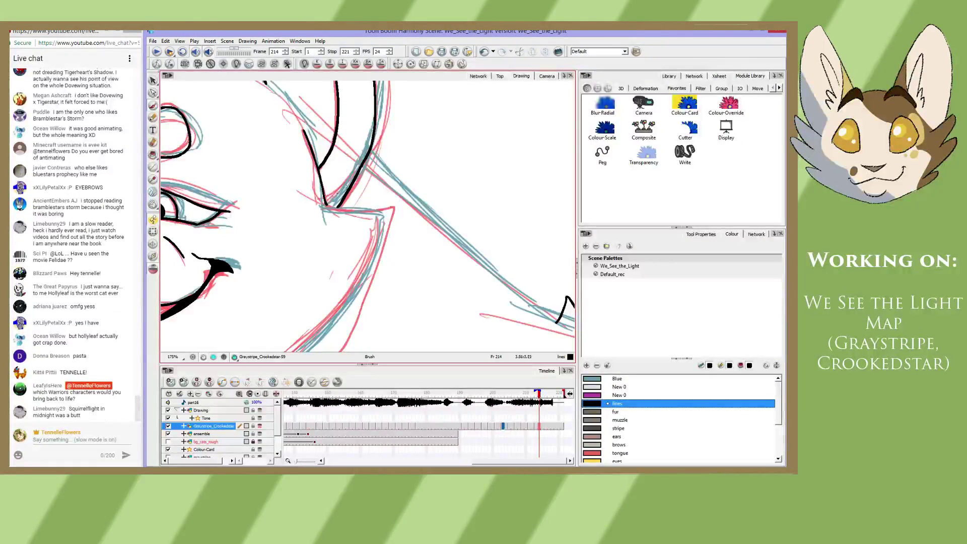
- Ink the top edge of the cheek fur from the wide ear's base out to the pointed cheek tip
left_click_drag(353, 252, 406, 229)
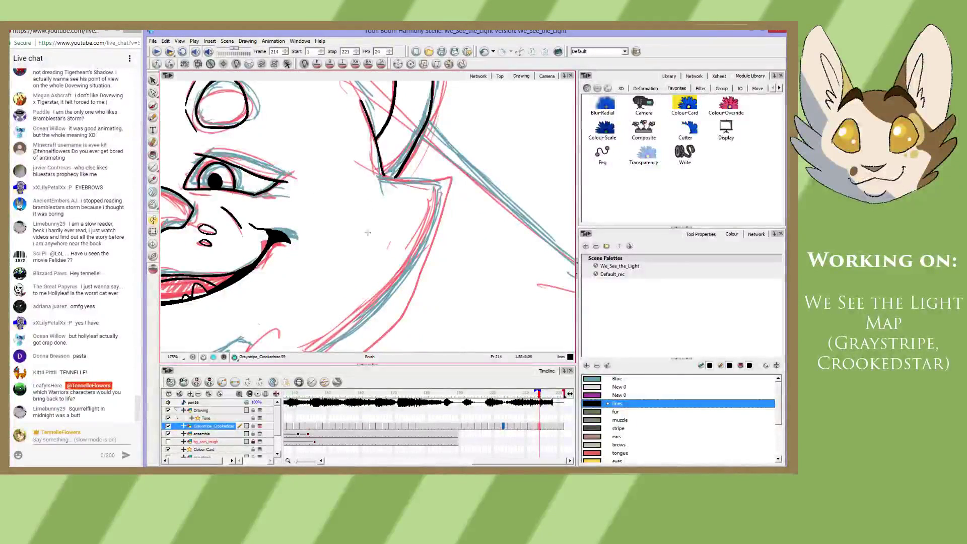
left_click_drag(365, 227, 318, 217)
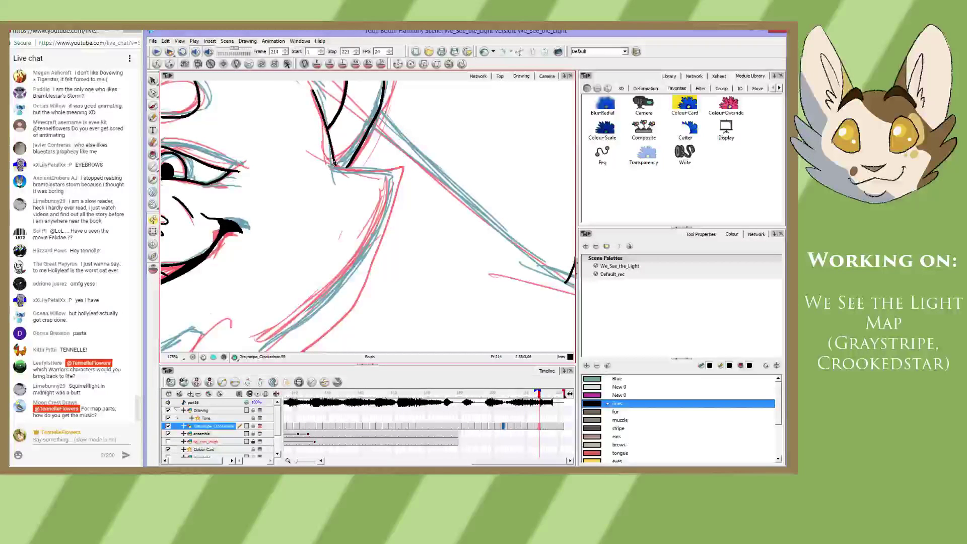
key("ctrl+z")
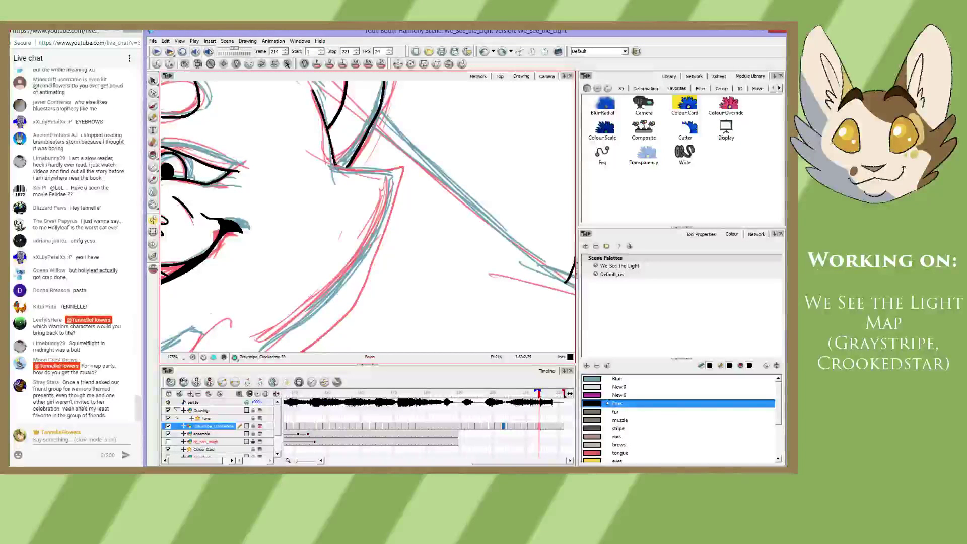
mouse_move(336, 165)
left_mouse_down()
mouse_move(403, 168)
mouse_move(375, 194)
left_mouse_up()
key("ctrl+z")
key("space")
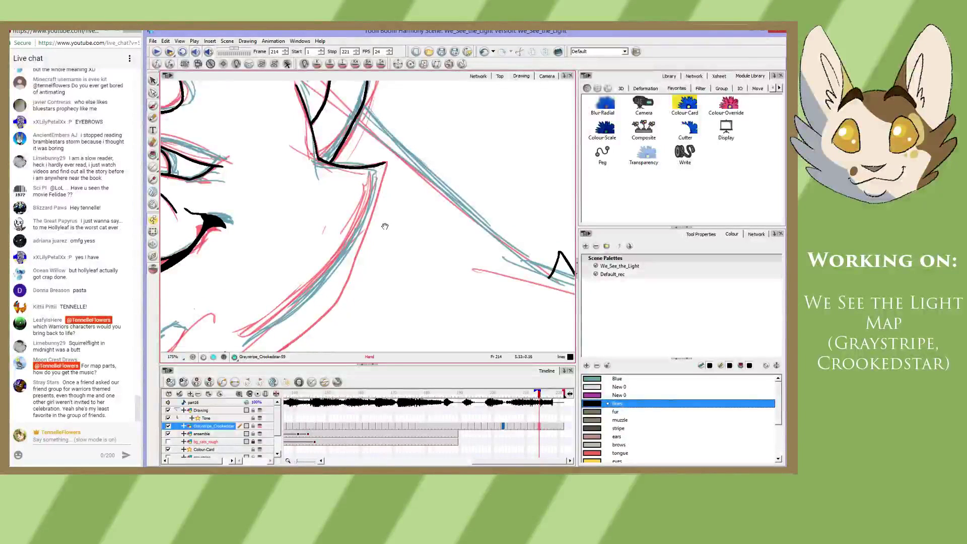
- Ink the outer cheek edge in a long curve from the pointed cheek tip down towards the chin
left_click_drag(384, 226, 370, 209)
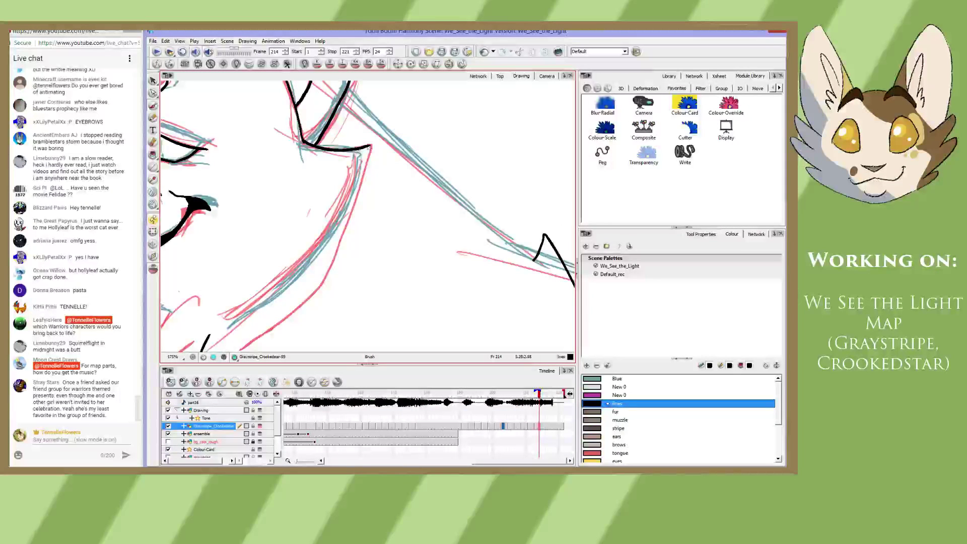
left_click_drag(370, 146, 346, 231)
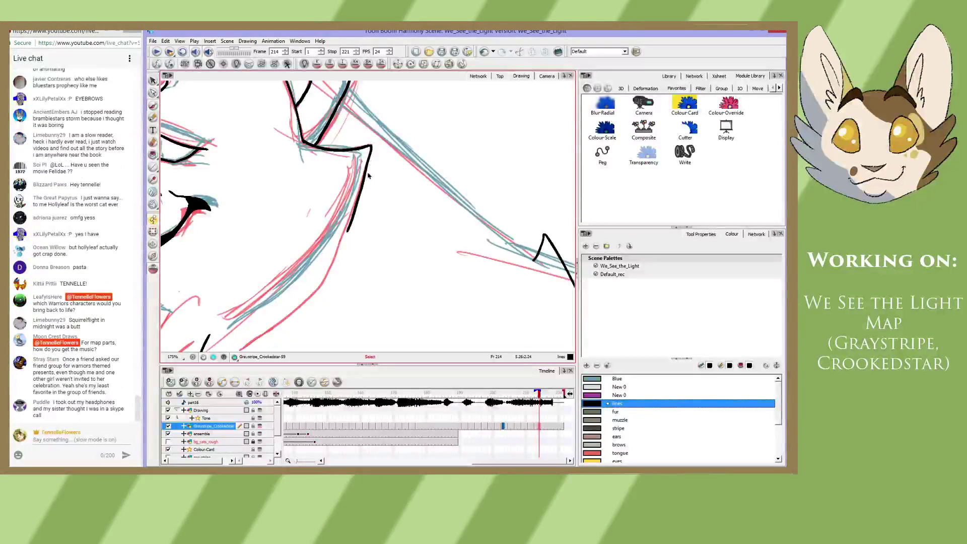
key("ctrl+z")
key("alt+s")
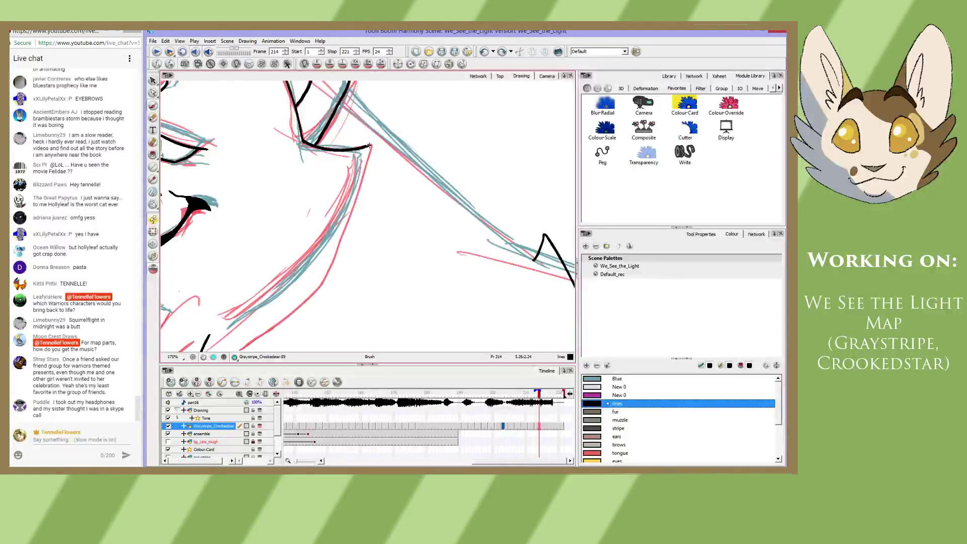
mouse_move(369, 145)
left_mouse_down()
mouse_move(312, 289)
mouse_move(374, 222)
mouse_move(383, 204)
left_mouse_up()
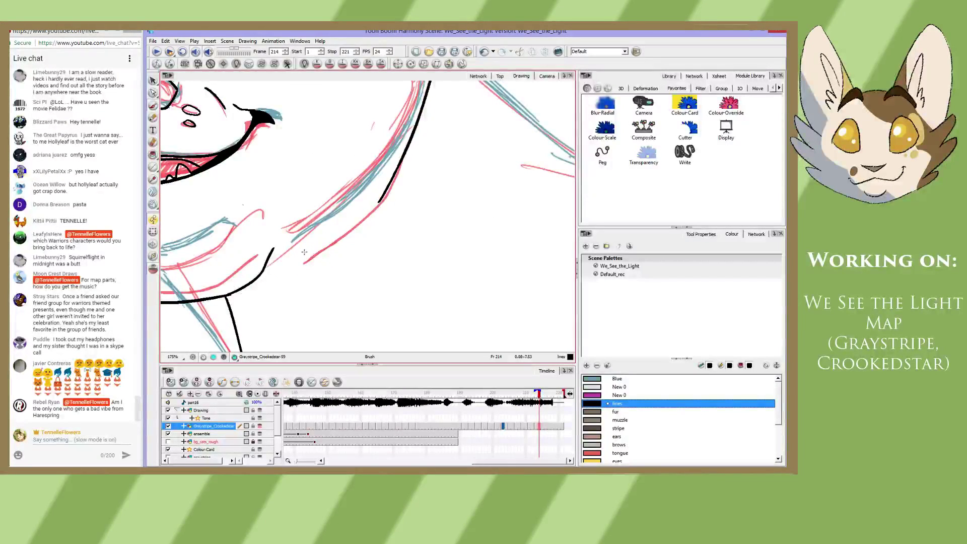
mouse_move(304, 252)
left_mouse_down()
mouse_move(382, 203)
mouse_move(286, 269)
left_mouse_up()
key("ctrl+z")
- Examine the inked head on frame 214, from the ears and brow spots down to the mouth and chin
key("space")
mouse_move(196, 163)
left_mouse_down()
mouse_move(303, 172)
mouse_move(368, 213)
left_mouse_up()
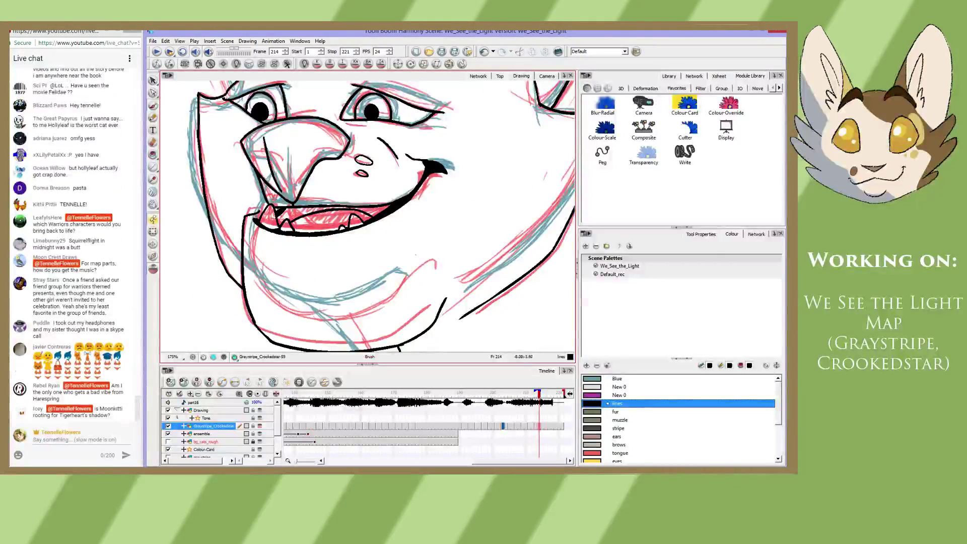
key("space")
left_click_drag(321, 158, 328, 220)
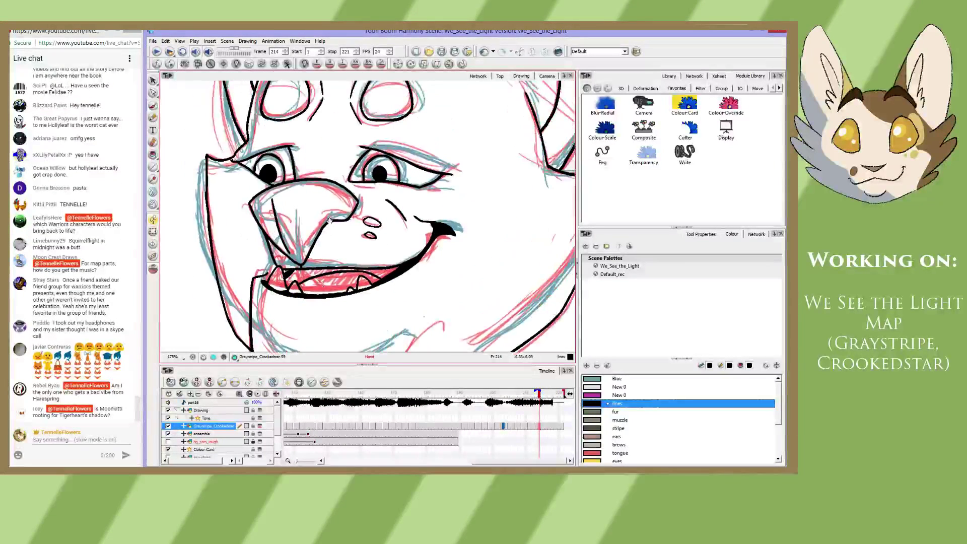
left_click_drag(380, 135, 373, 178)
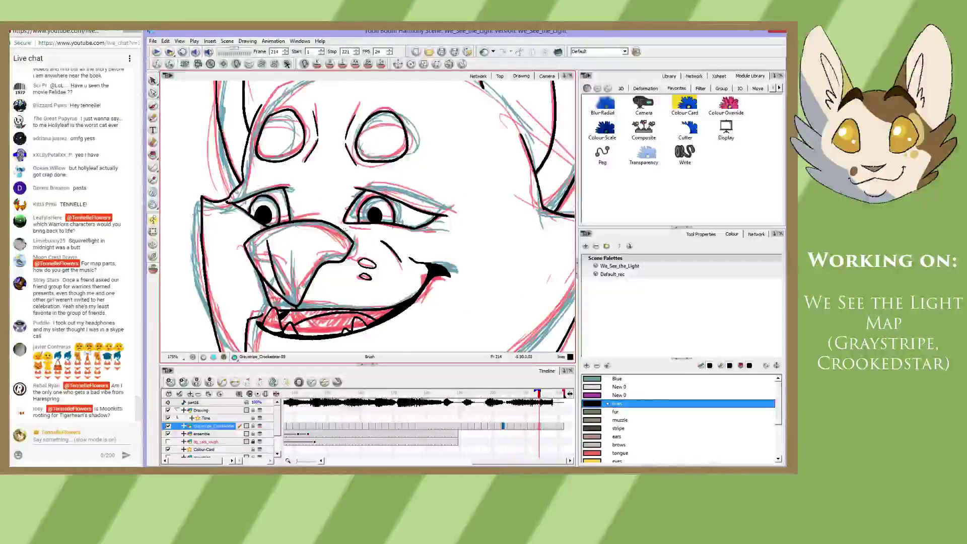
key("alt+b")
left_click_drag(302, 167, 264, 218)
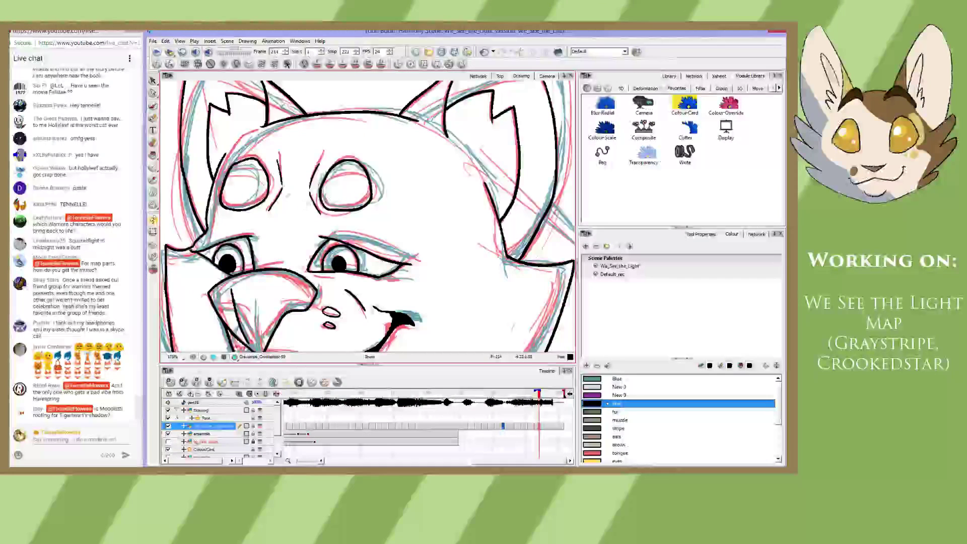
left_click_drag(314, 259, 319, 146)
mouse_move(396, 347)
left_mouse_down()
mouse_move(381, 257)
mouse_move(306, 267)
mouse_move(391, 373)
left_mouse_up()
left_click_drag(348, 205, 369, 256)
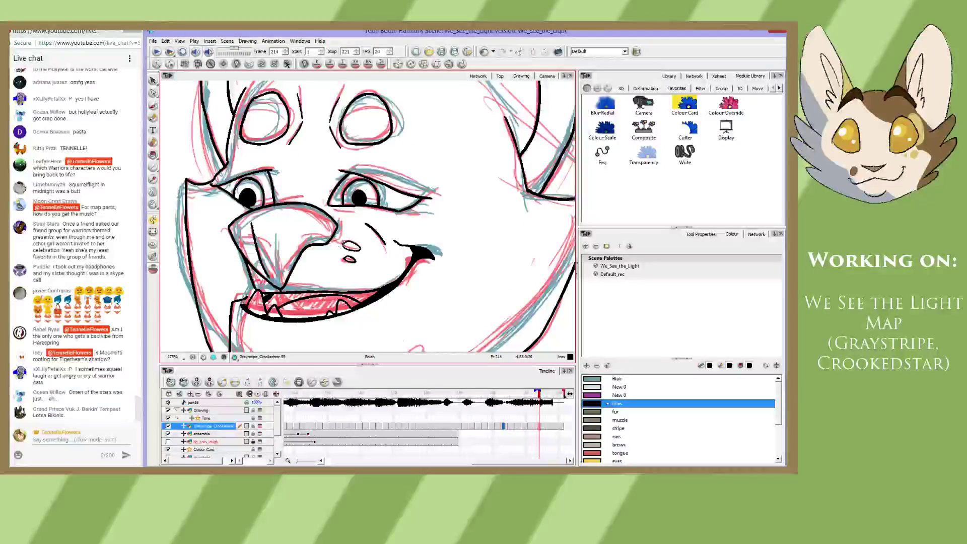
left_click_drag(322, 206, 290, 207)
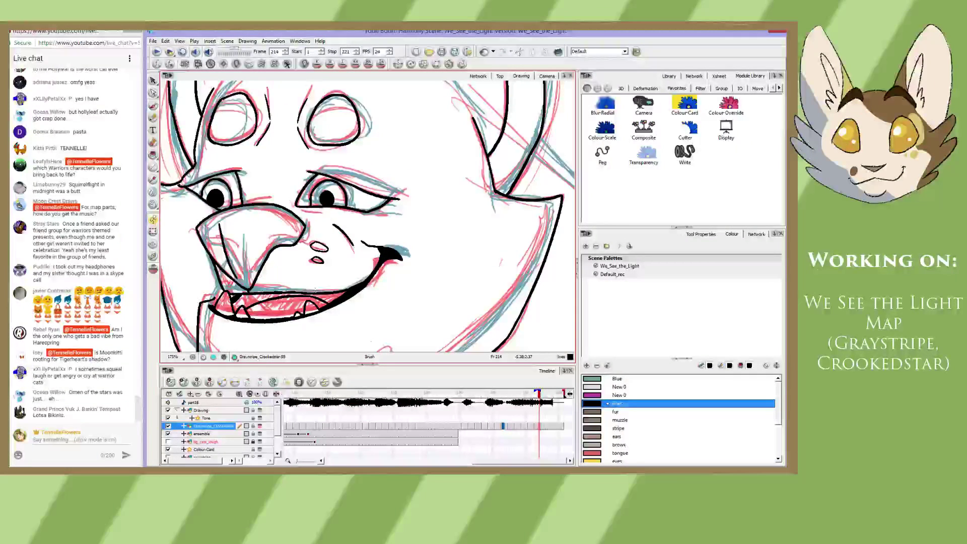
key("1")
key("1")
left_click_drag(315, 291, 313, 237)
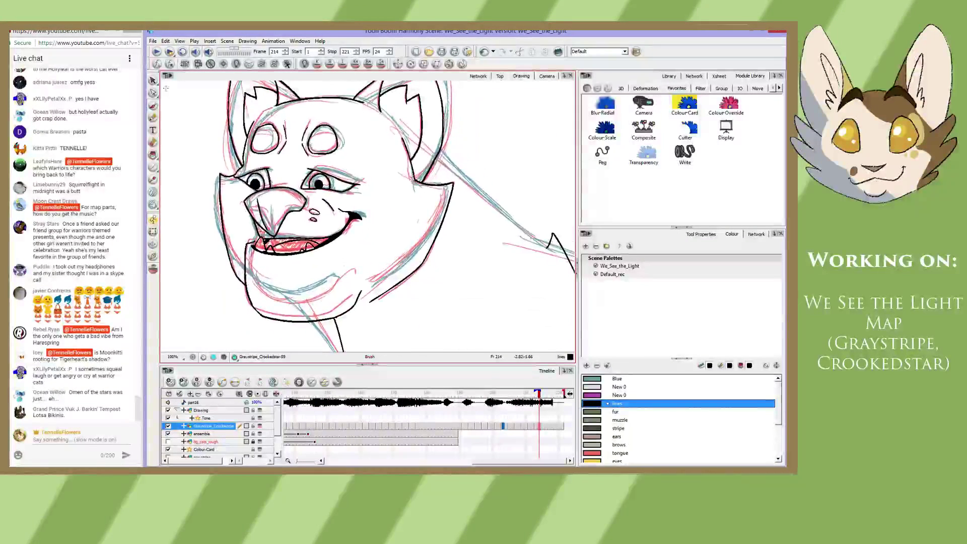
- Save the scene and display the line art in the Camera view
left_click(152, 42)
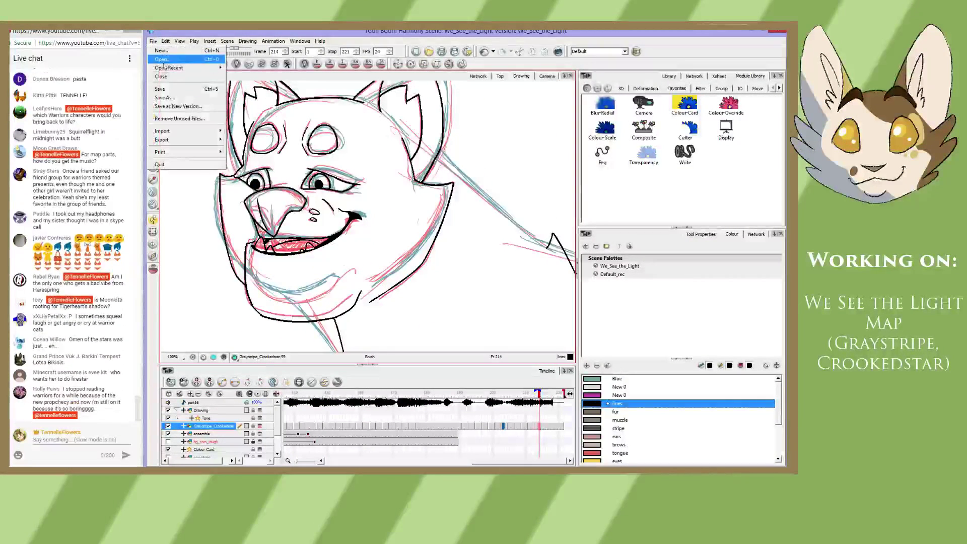
left_click(164, 88)
left_click(548, 76)
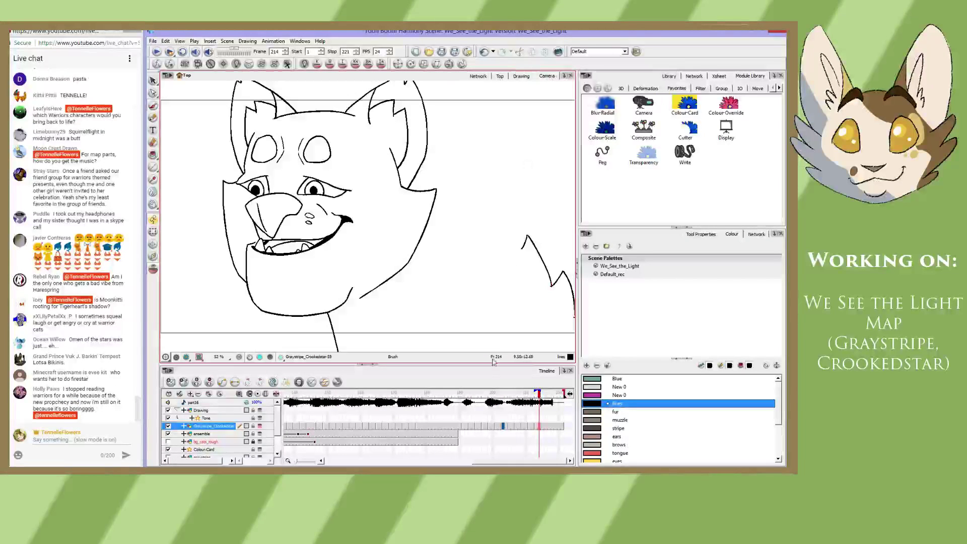
- Go to frame 190 and save the scene again
left_click(458, 393)
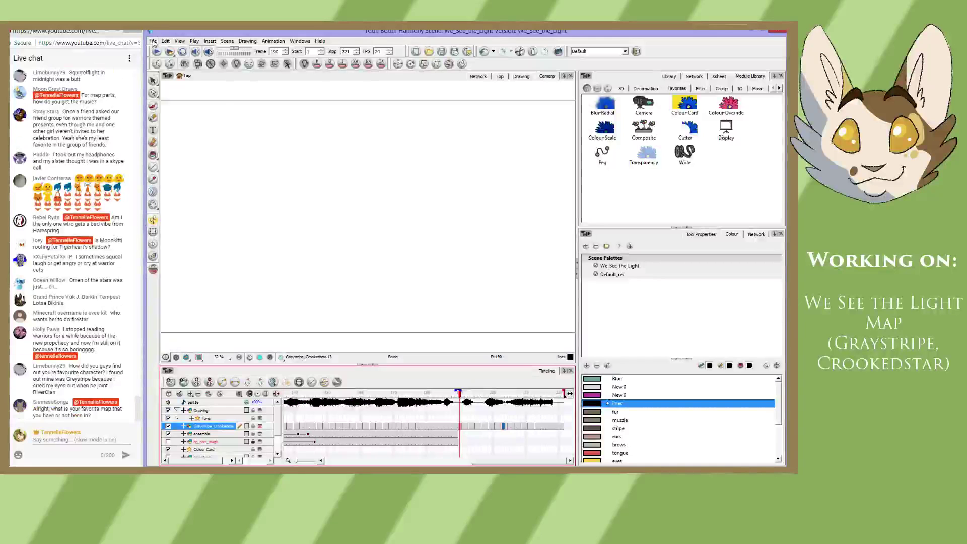
left_click(153, 42)
left_click(164, 89)
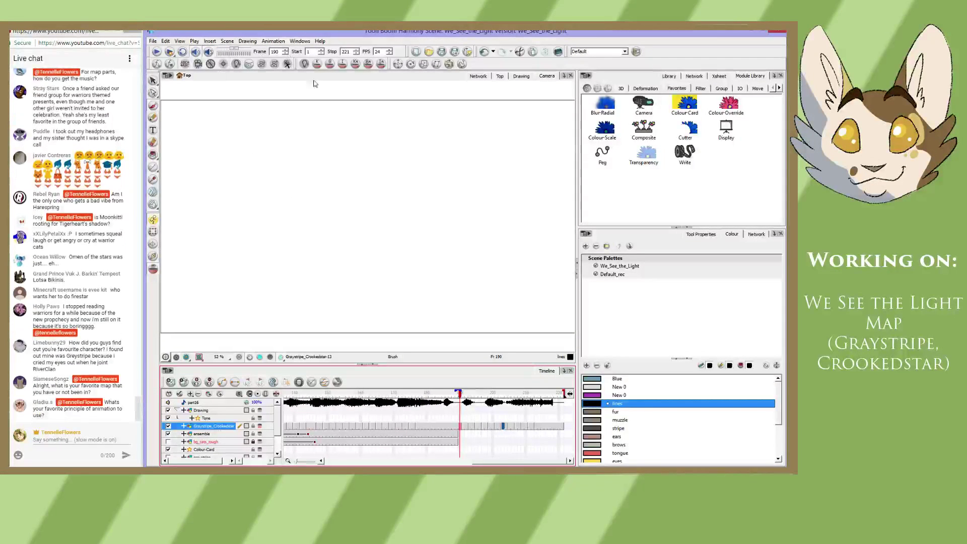
- Set the playback start to frame 191 and save the scene
left_click(308, 51)
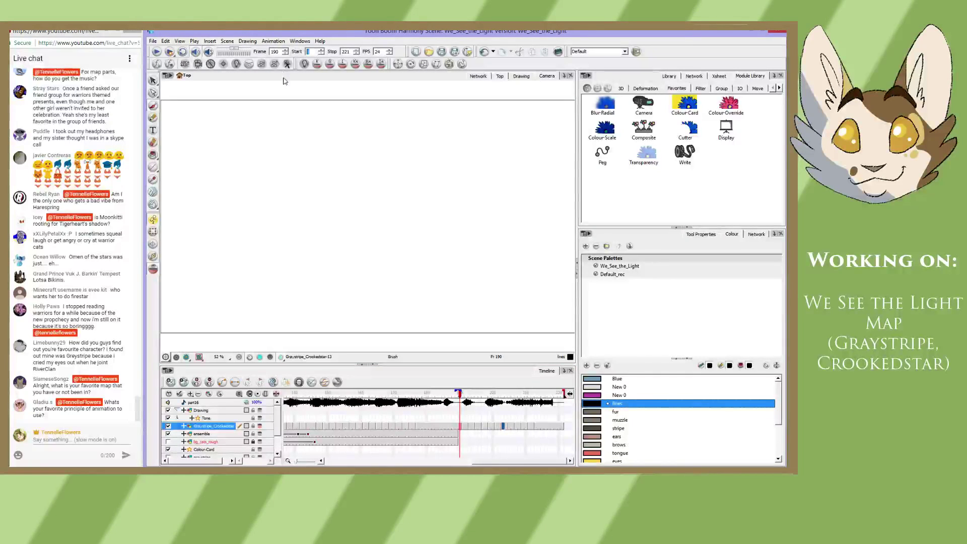
type("19")
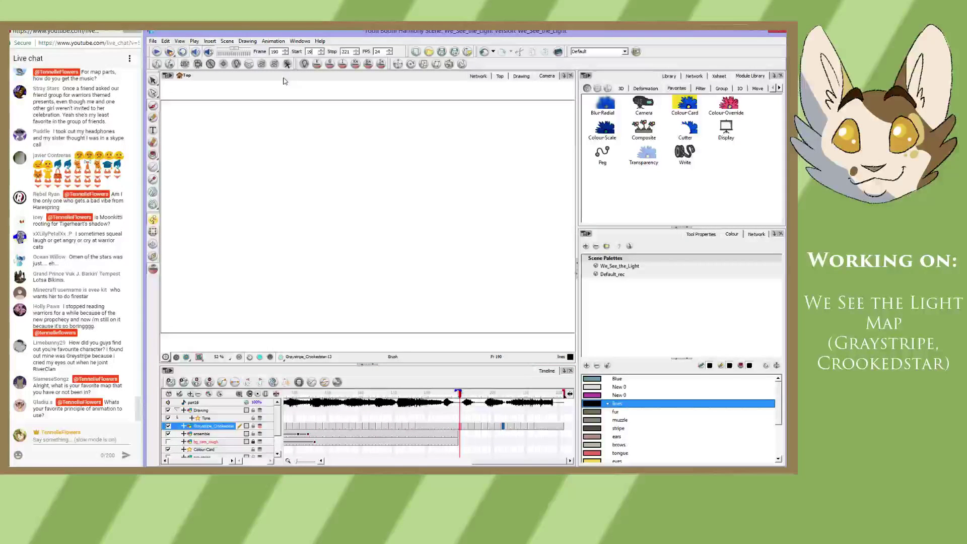
type("1")
left_click(153, 41)
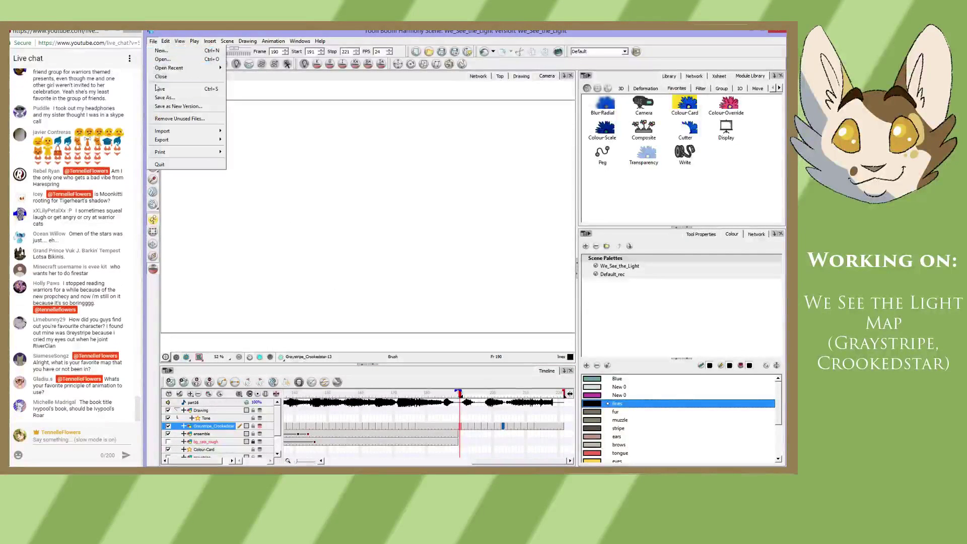
left_click(159, 90)
- Play the inked head animation from frame 191, then scrub the timeline to frame 214
left_click(157, 52)
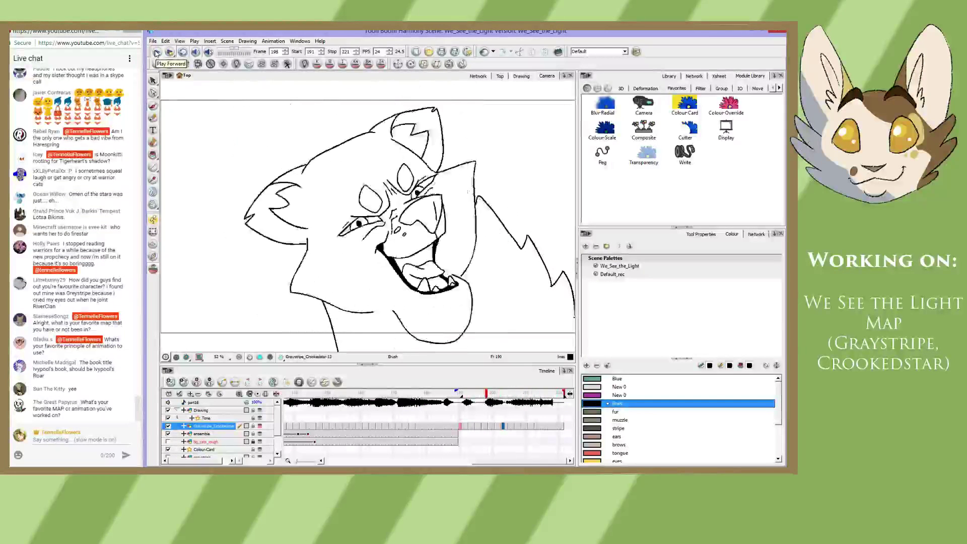
left_click(156, 52)
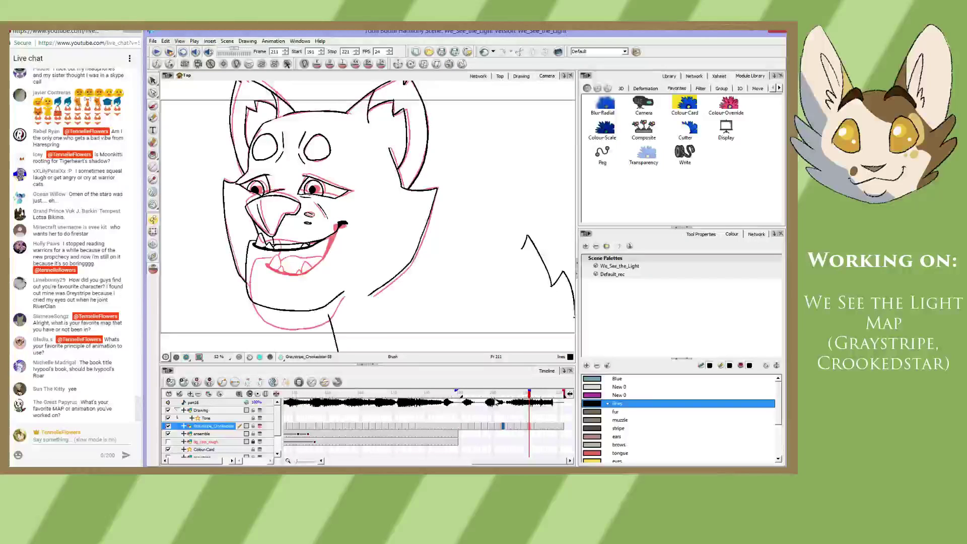
left_click_drag(495, 400, 538, 406)
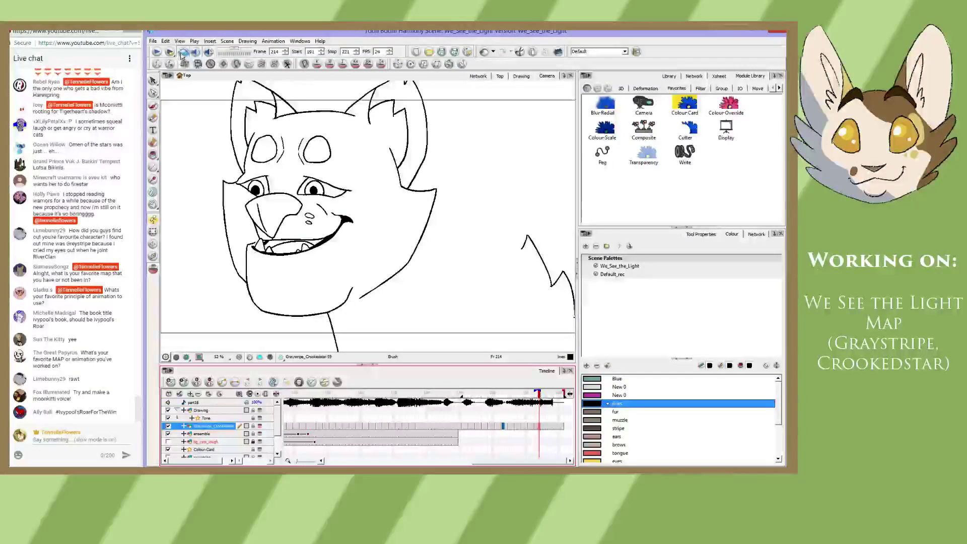
- Reset the playback start to frame 1 and review the head line art across the timeline, ending on frame 192
double_click(312, 51)
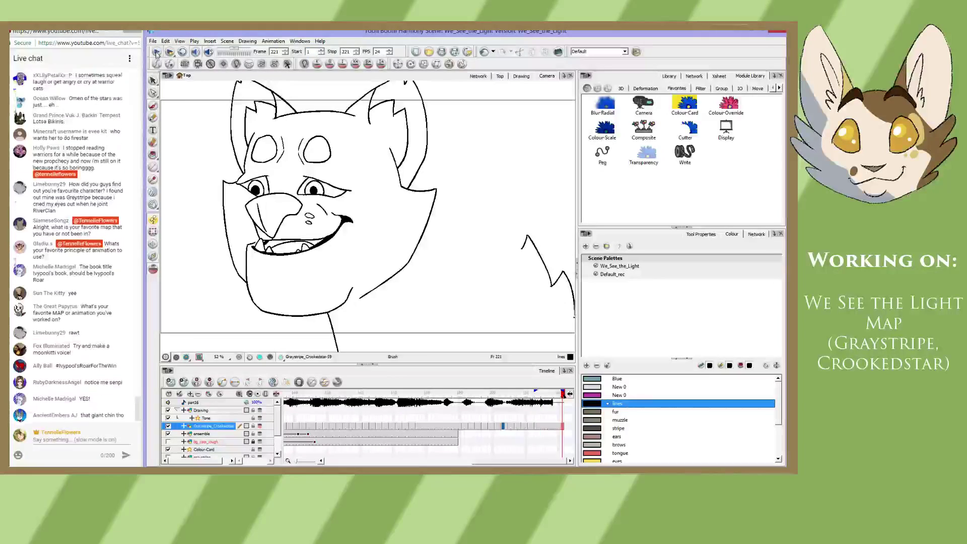
left_click(157, 52)
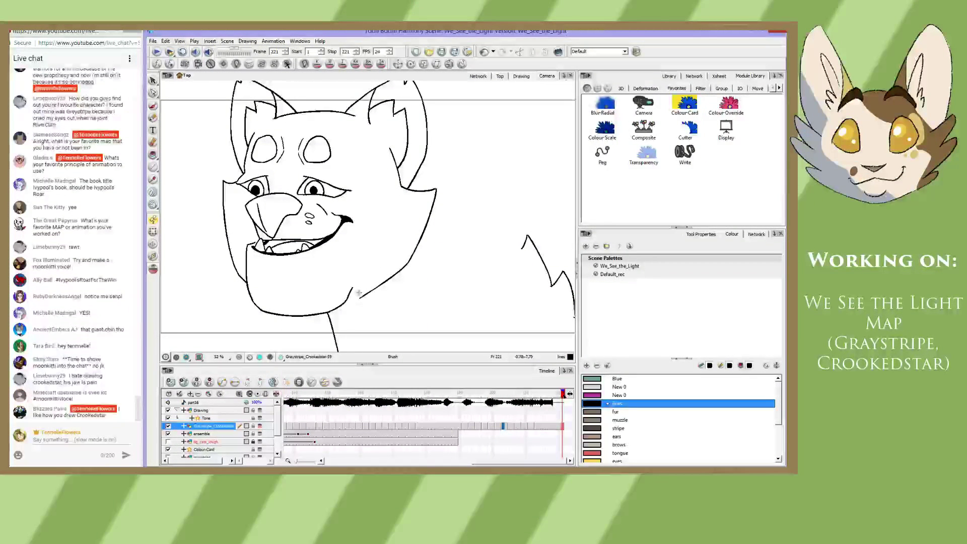
left_click(470, 396)
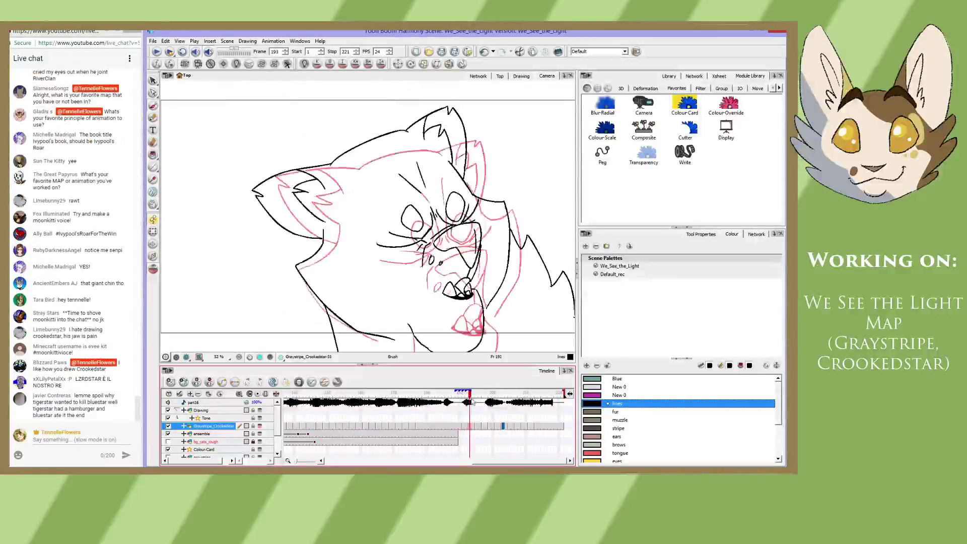
left_click_drag(472, 401, 553, 413)
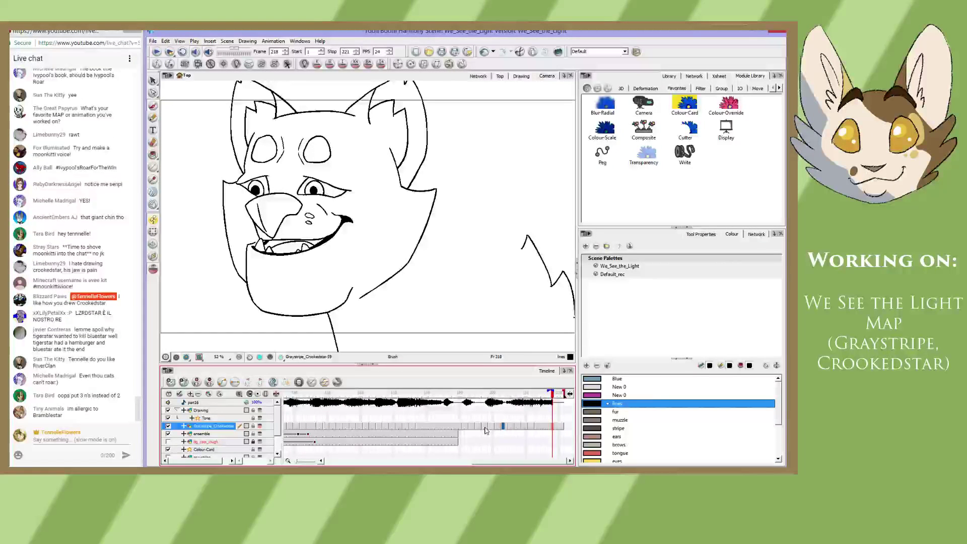
left_click_drag(550, 393, 467, 396)
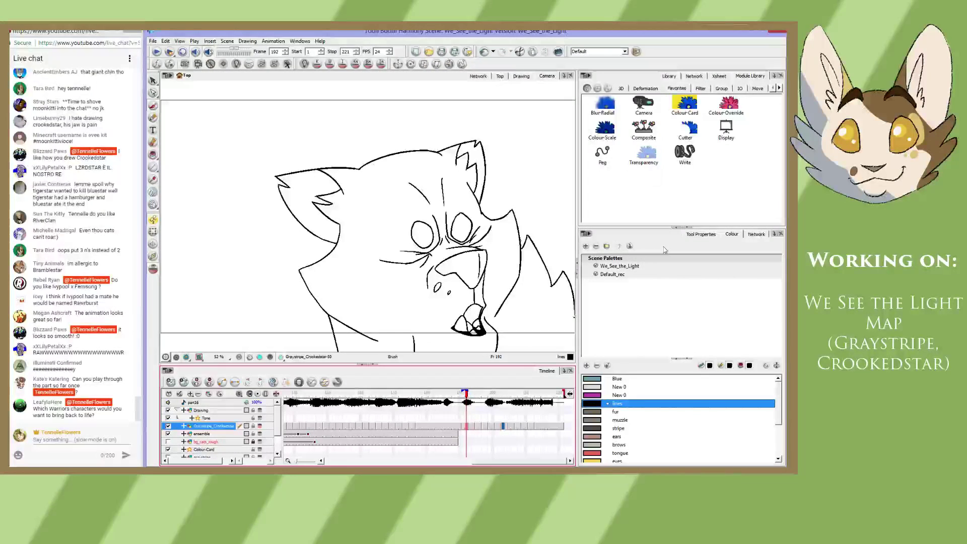
- Hide the scene palette list so the colour swatches fill the Colour view
left_click(776, 366)
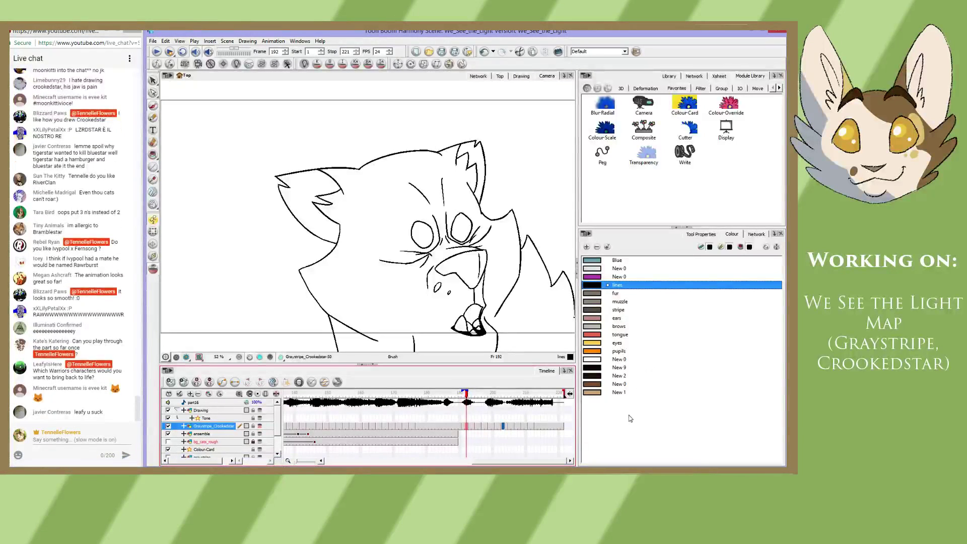
- Open File Explorer, look through the Desktop folder's contents and return to the Harmony scene
mouse_move(150, 461)
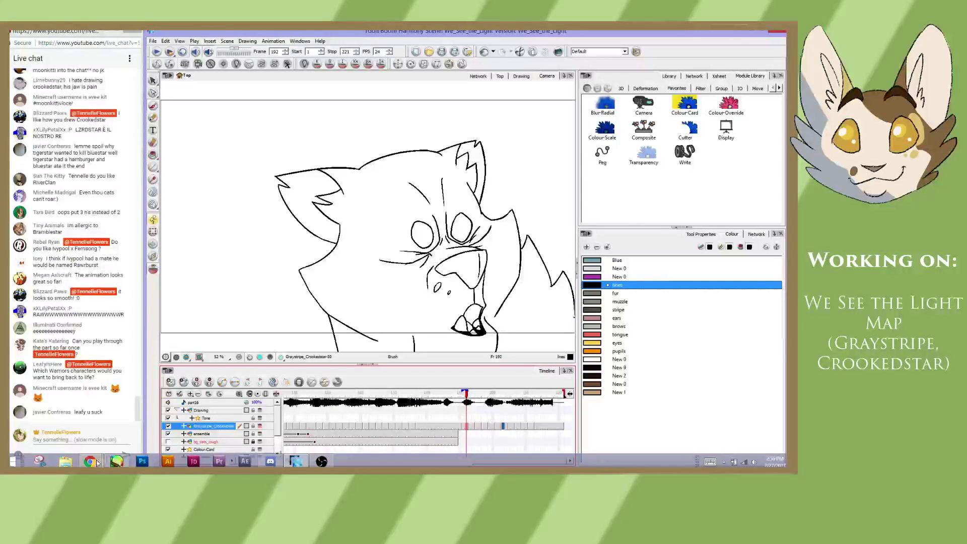
mouse_move(96, 461)
mouse_move(73, 434)
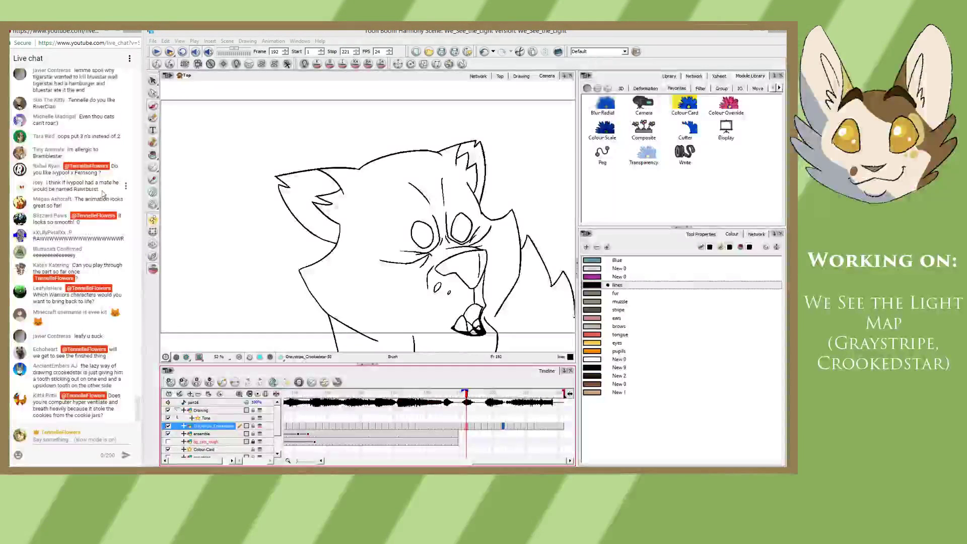
key("super+e")
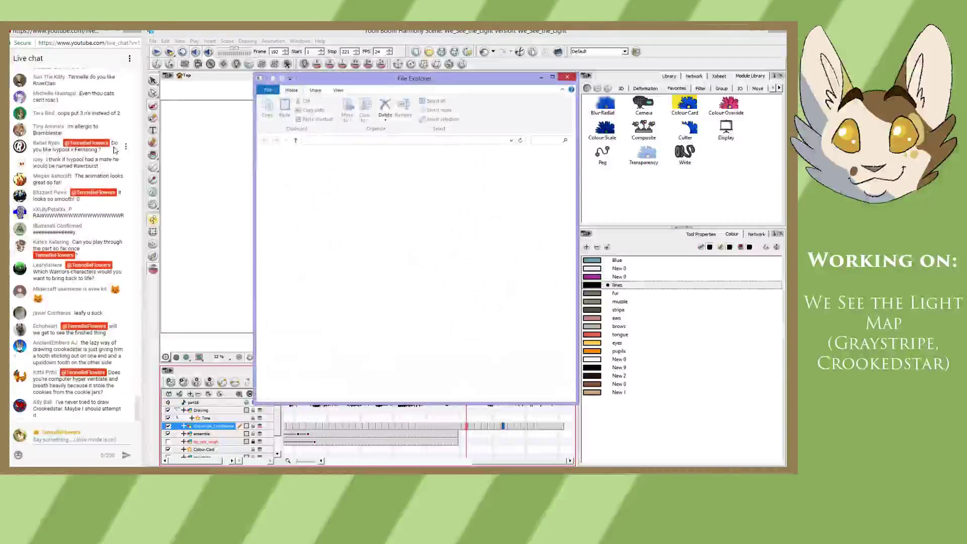
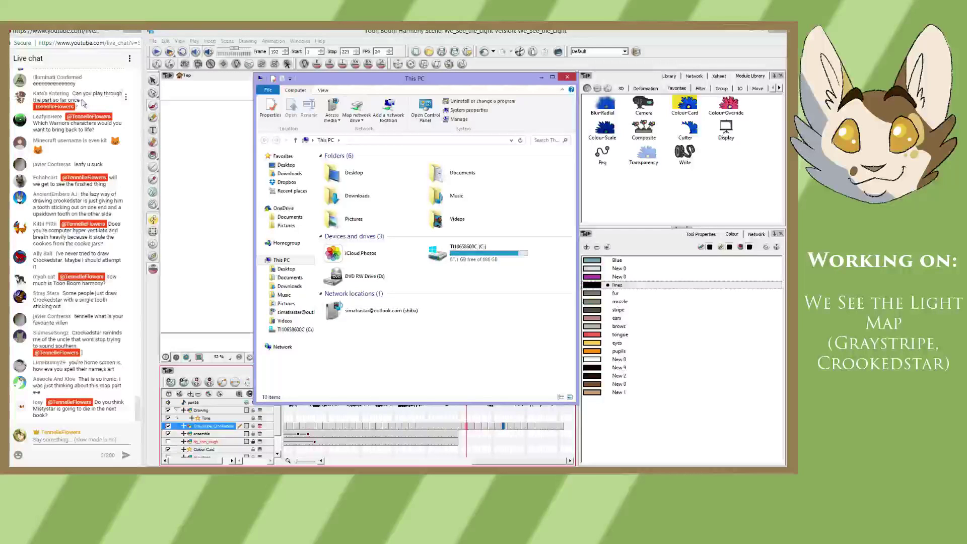
left_click_drag(333, 310, 331, 325)
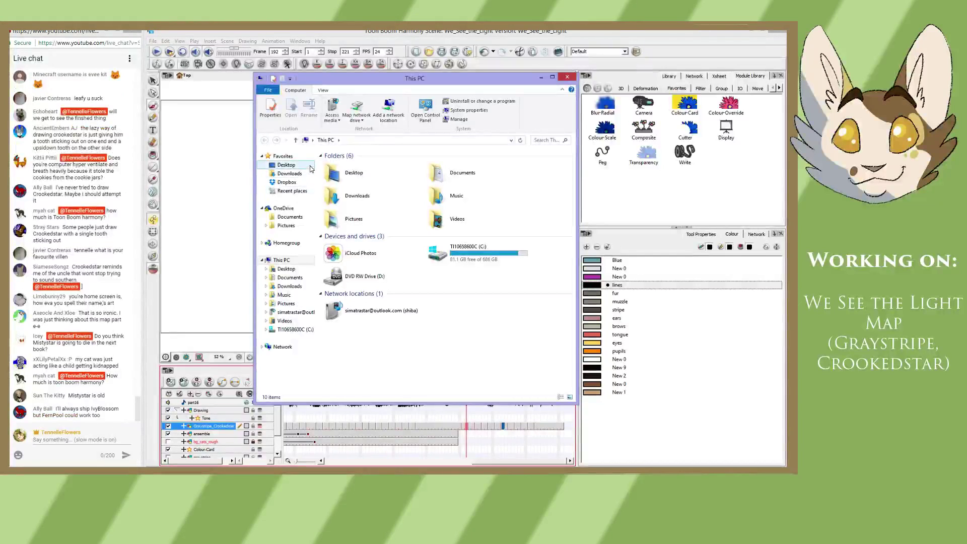
left_click(376, 181)
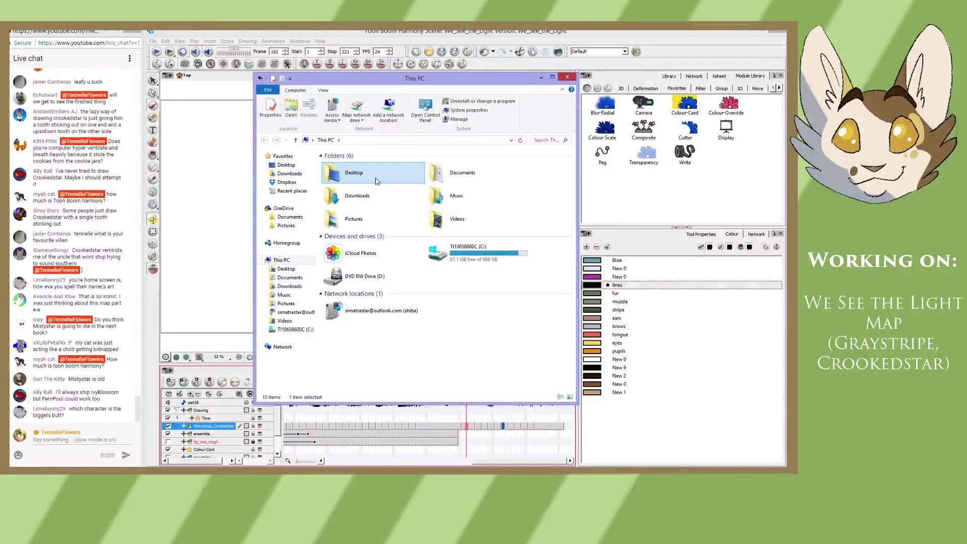
double_click(375, 180)
scroll(571, 309, "down", 1)
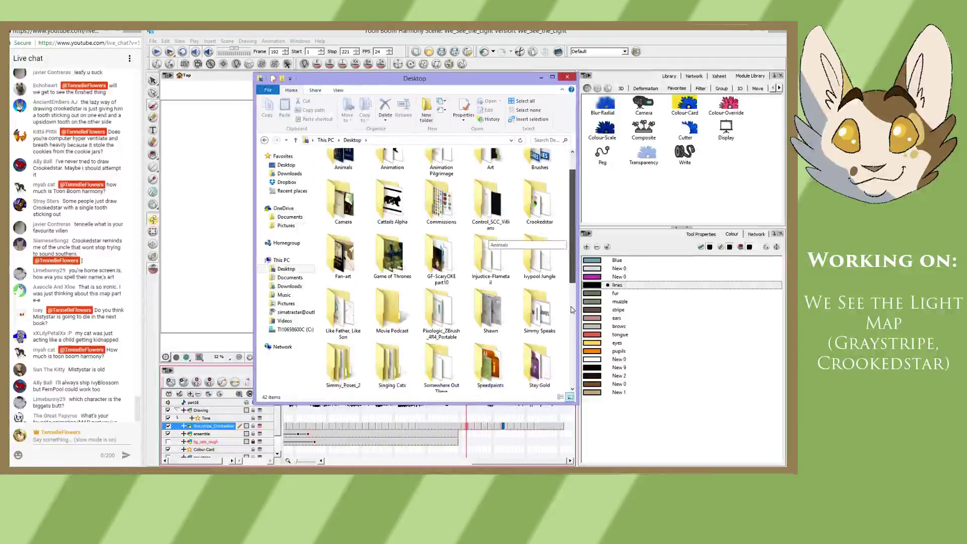
scroll(561, 362, "down", 1)
scroll(561, 362, "down", 5)
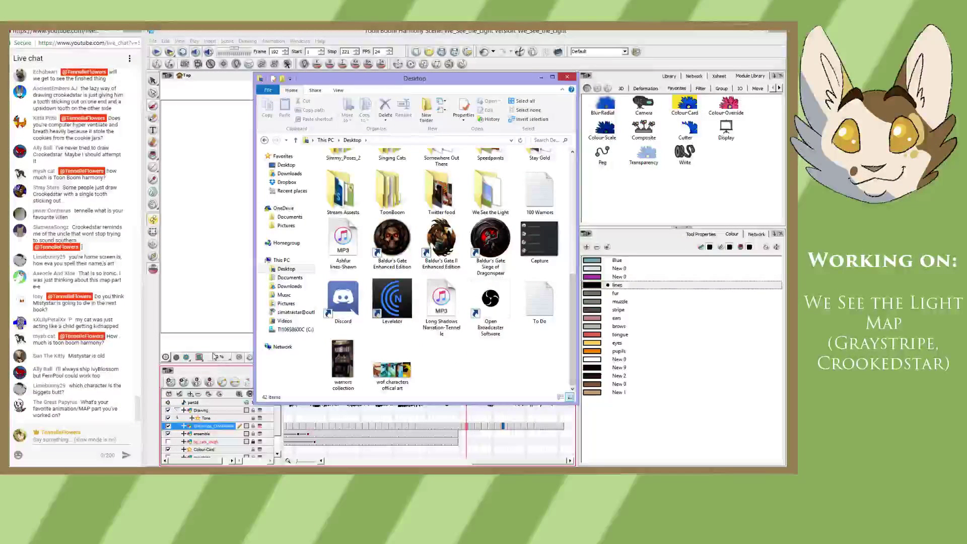
left_click(155, 366)
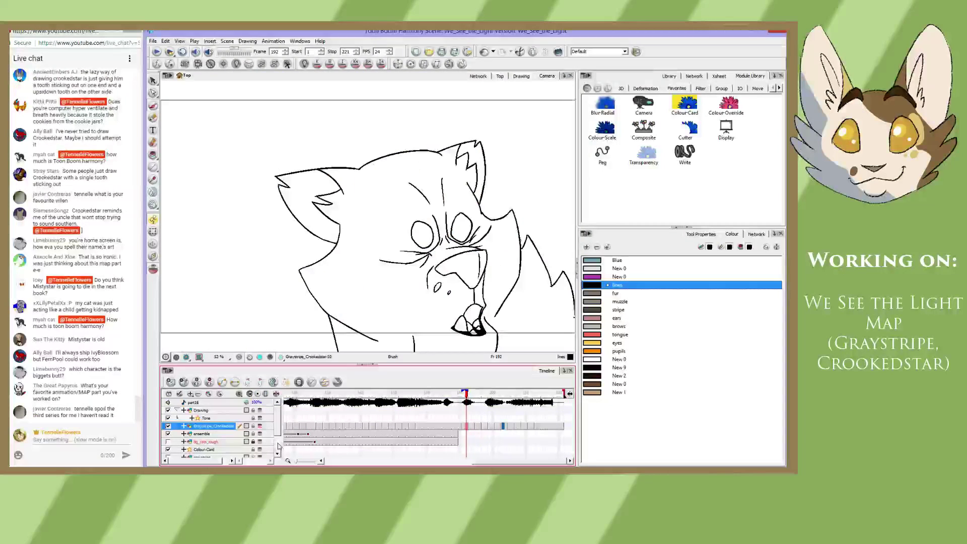
- Select the graystripe layer and start an image import, browsing to the We See the Light folder on the Desktop
scroll(278, 445, "down", 3)
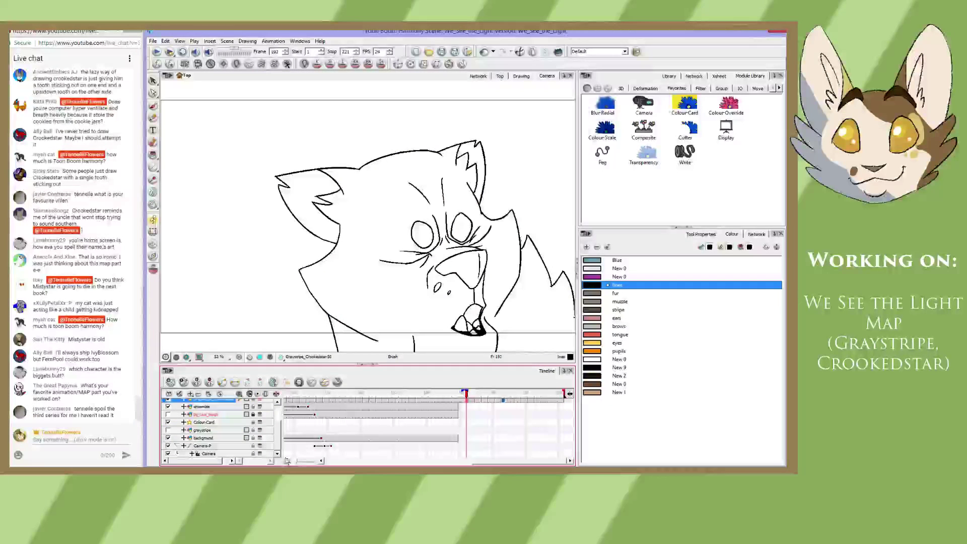
left_click(232, 431)
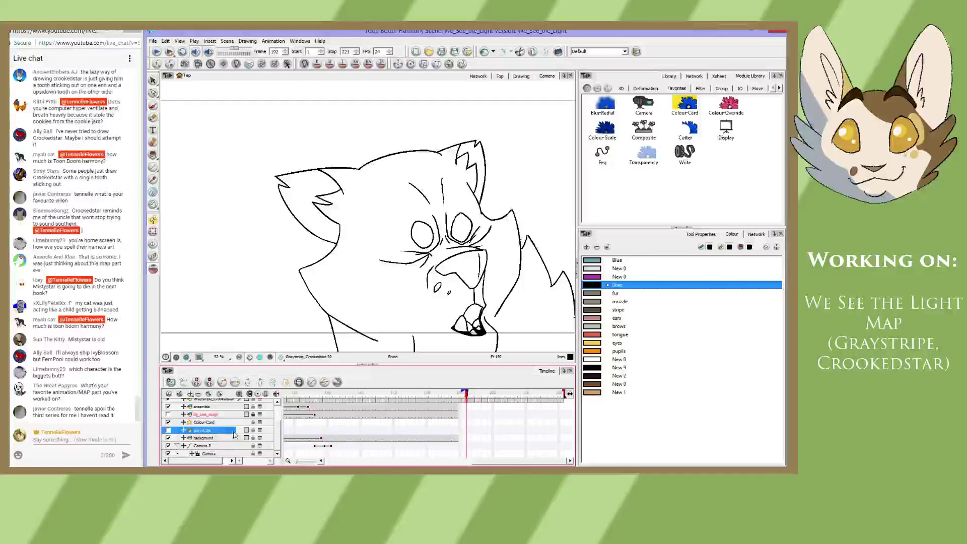
left_click(153, 41)
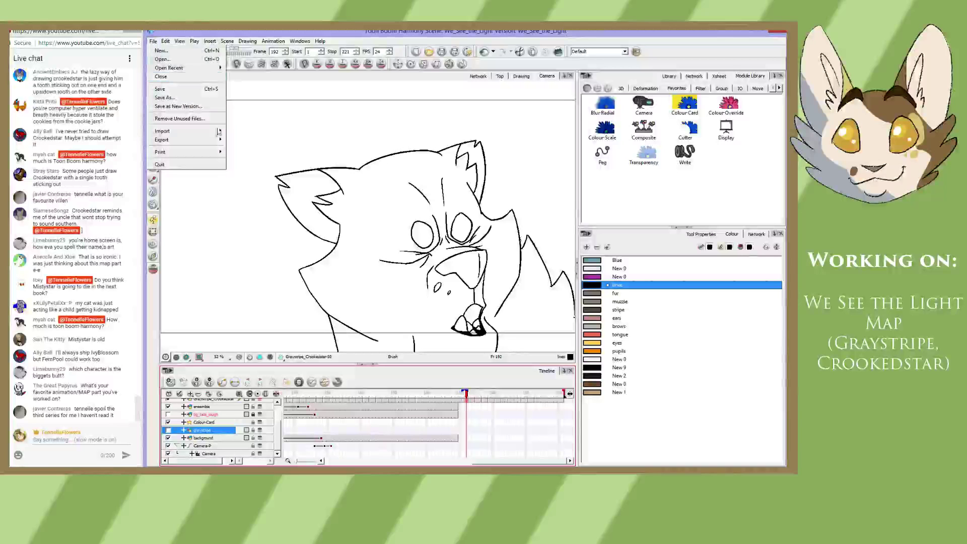
mouse_move(219, 130)
left_click(252, 140)
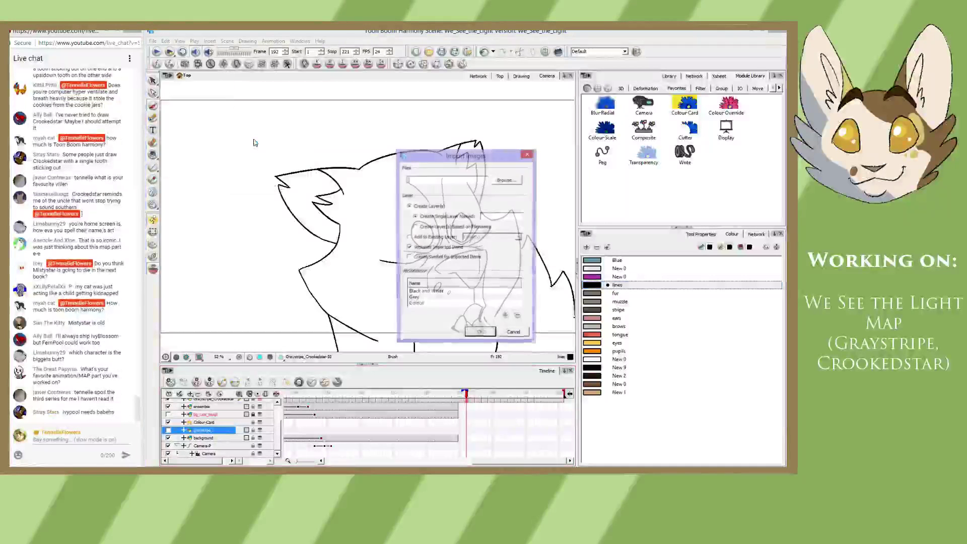
left_click(506, 181)
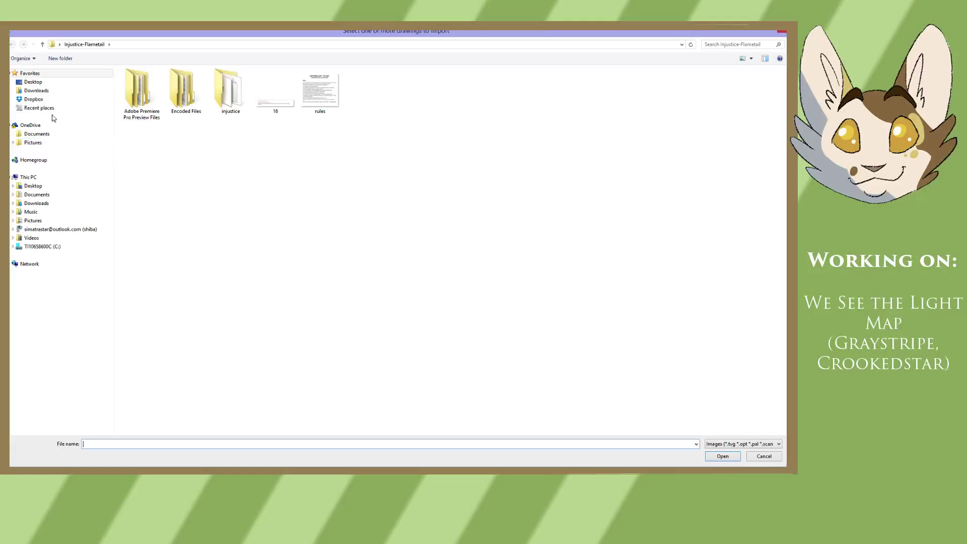
left_click(33, 186)
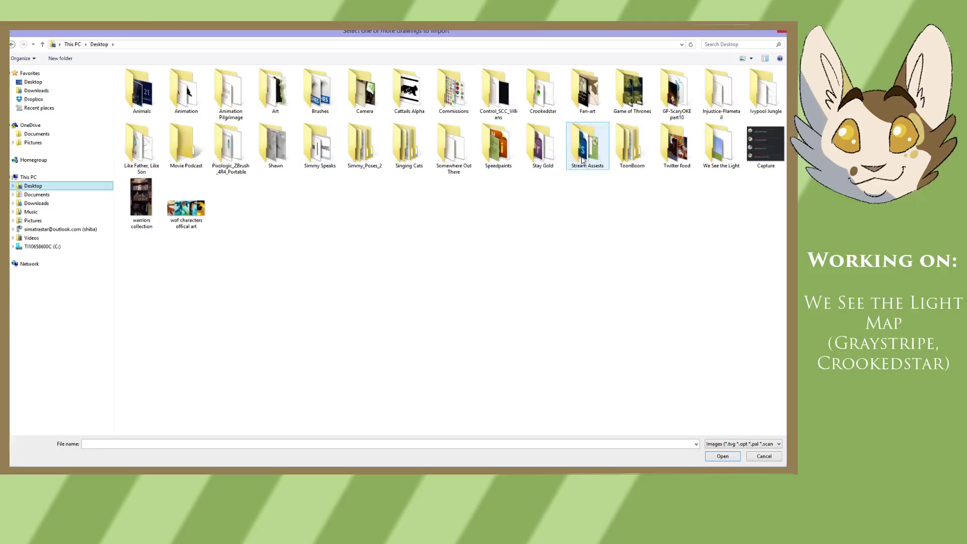
double_click(721, 146)
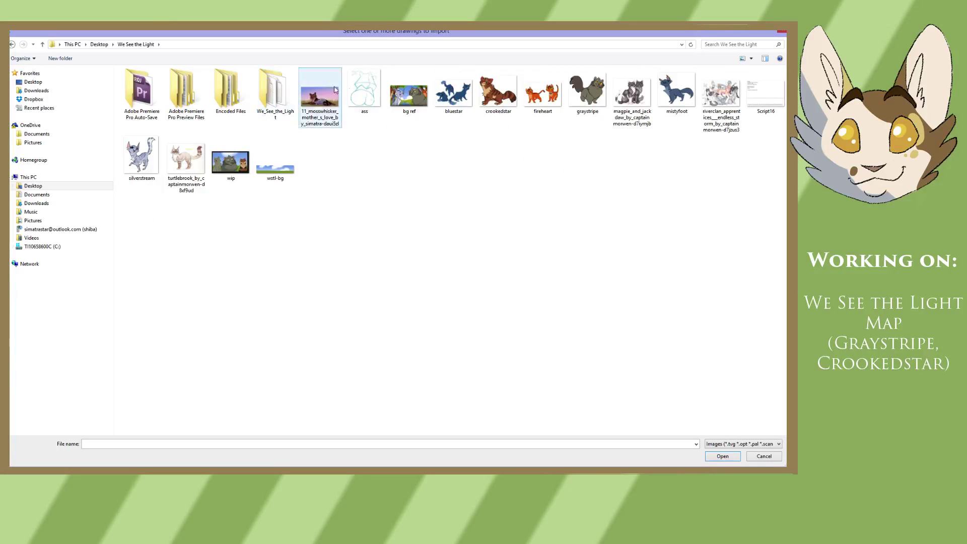
- Import crookedstar.png as a single layer named crookedstar with Colour vectorization
left_click(501, 90)
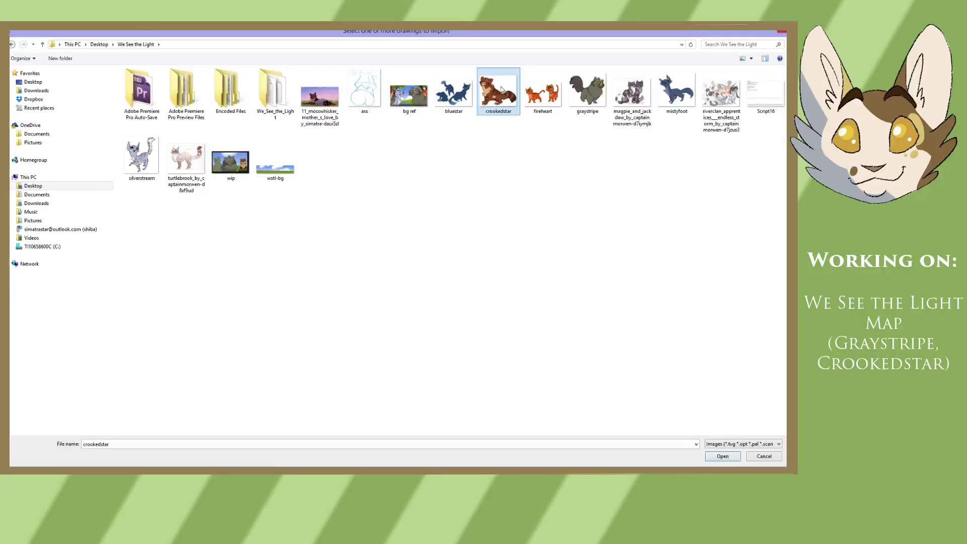
double_click(501, 89)
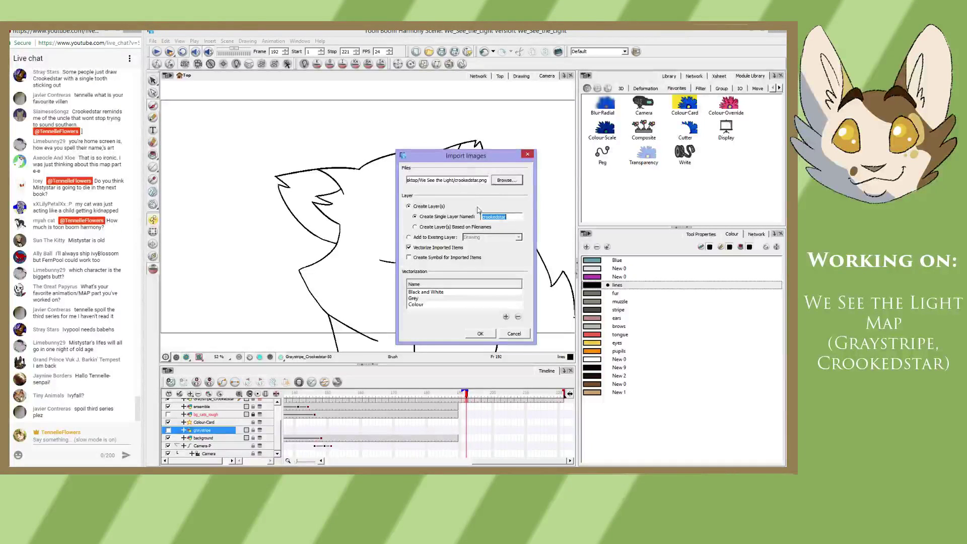
left_click(418, 305)
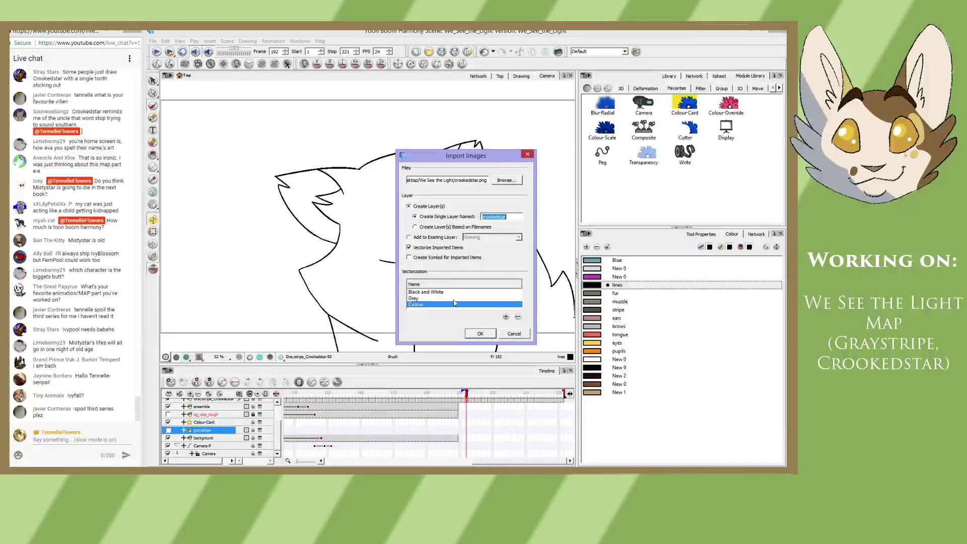
left_click(479, 333)
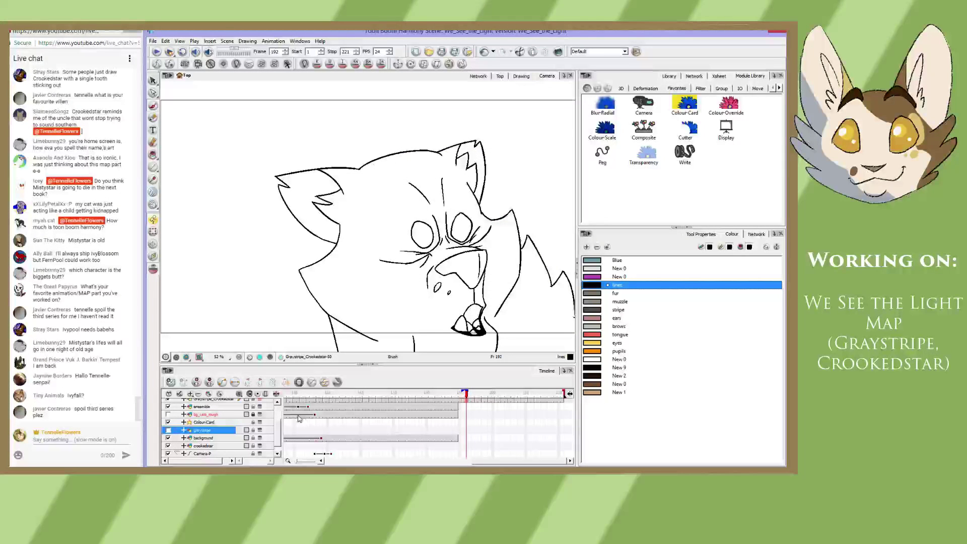
- Select the imported crookedstar layer and go to frame 1 of the timeline
left_click(203, 446)
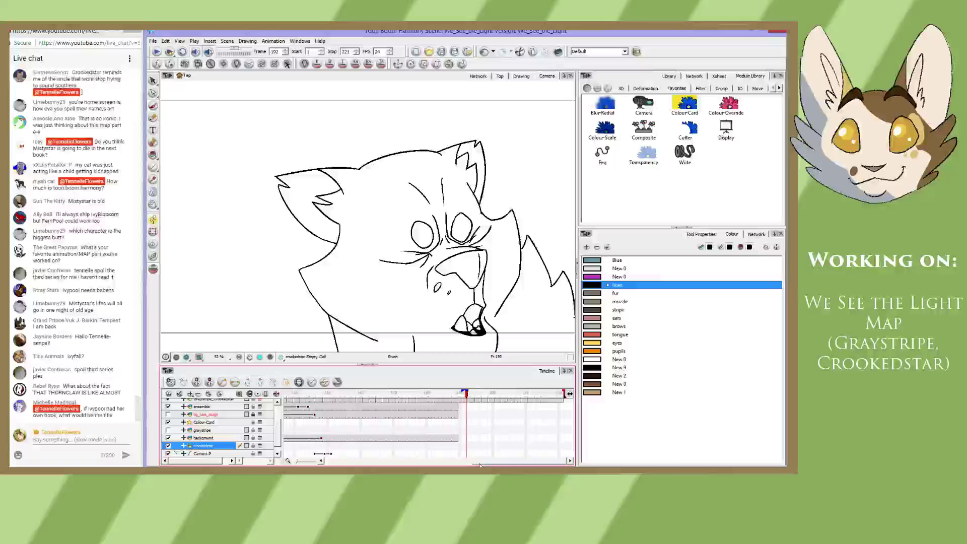
mouse_move(278, 433)
left_mouse_down()
mouse_move(279, 409)
mouse_move(284, 444)
left_mouse_up()
left_click_drag(483, 461, 304, 451)
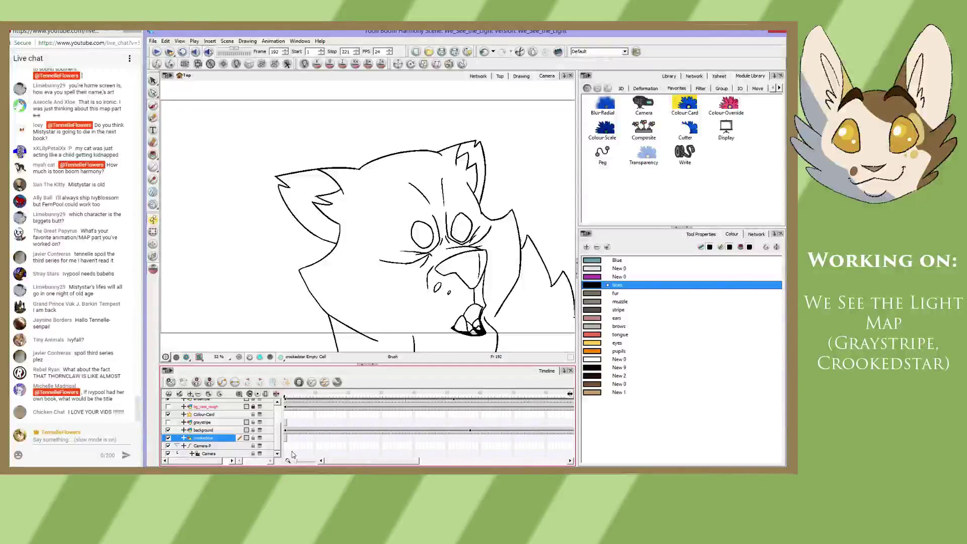
left_click(285, 395)
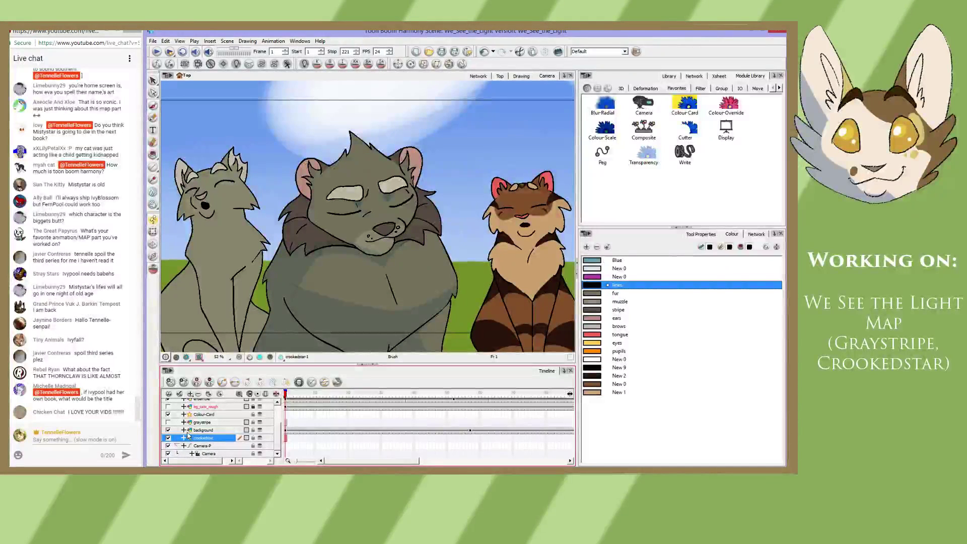
- Open the crookedstar drawing in the Drawing view and create a new scene palette named Crookedstar
left_click(521, 76)
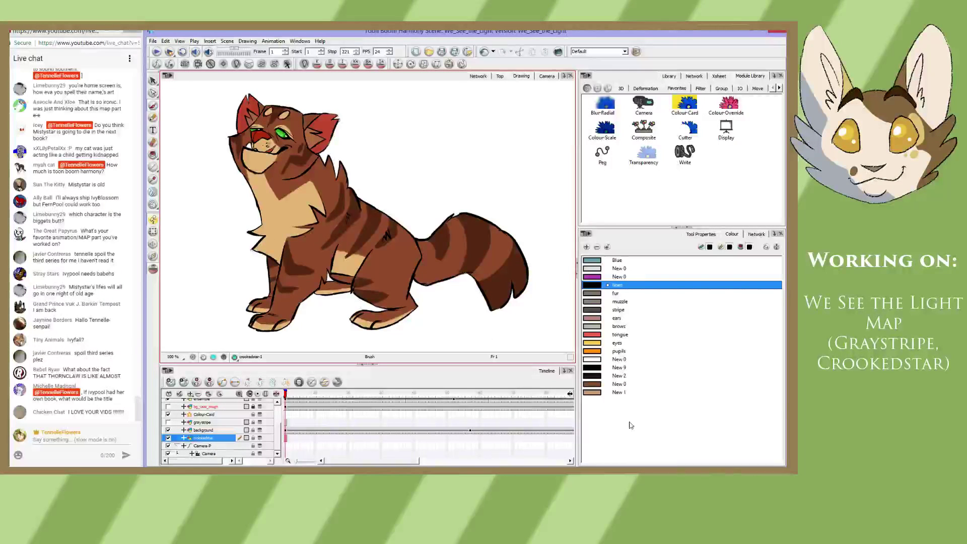
left_click(767, 247)
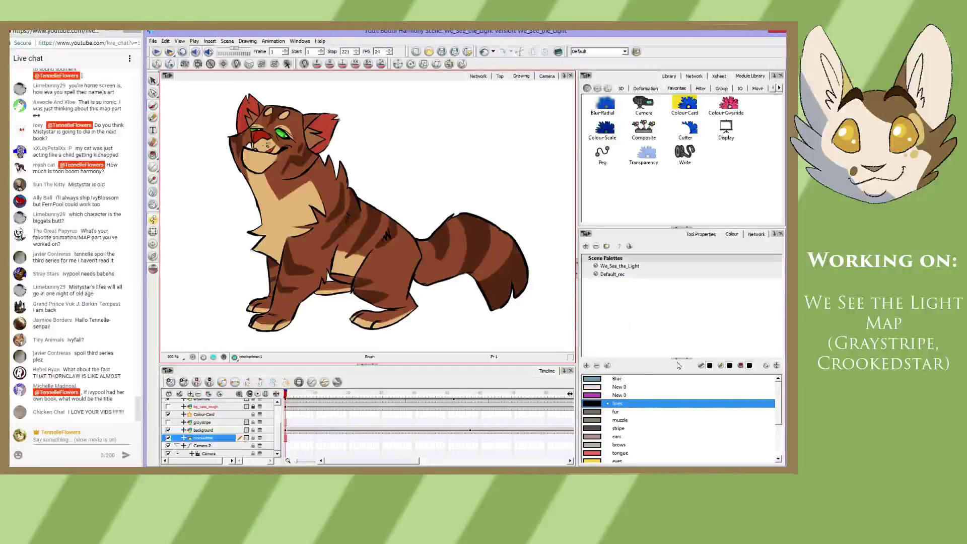
left_click(587, 246)
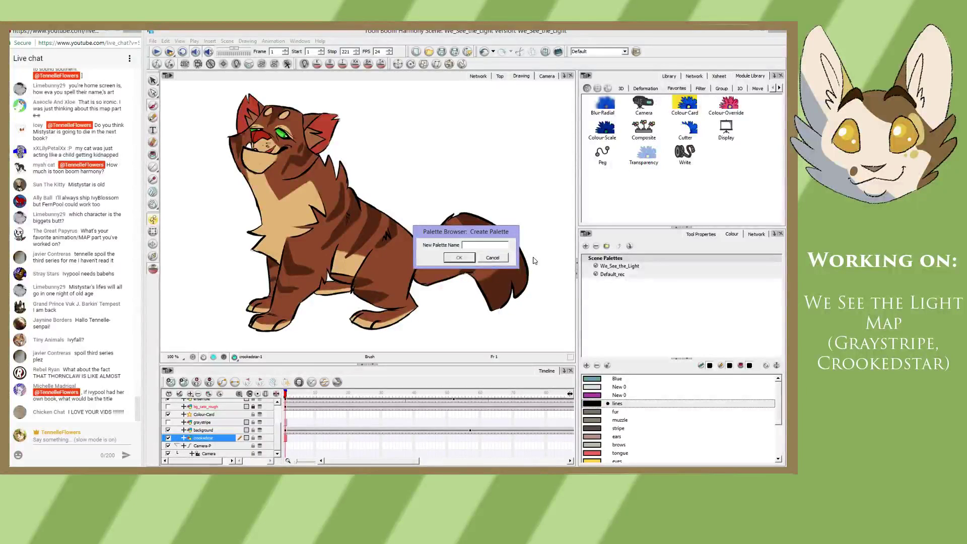
type("Crook")
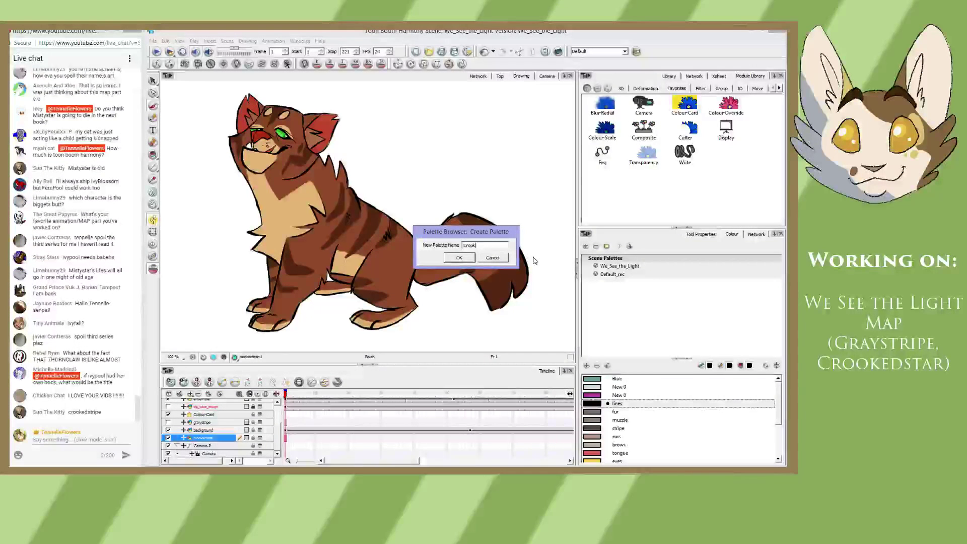
type("edstar")
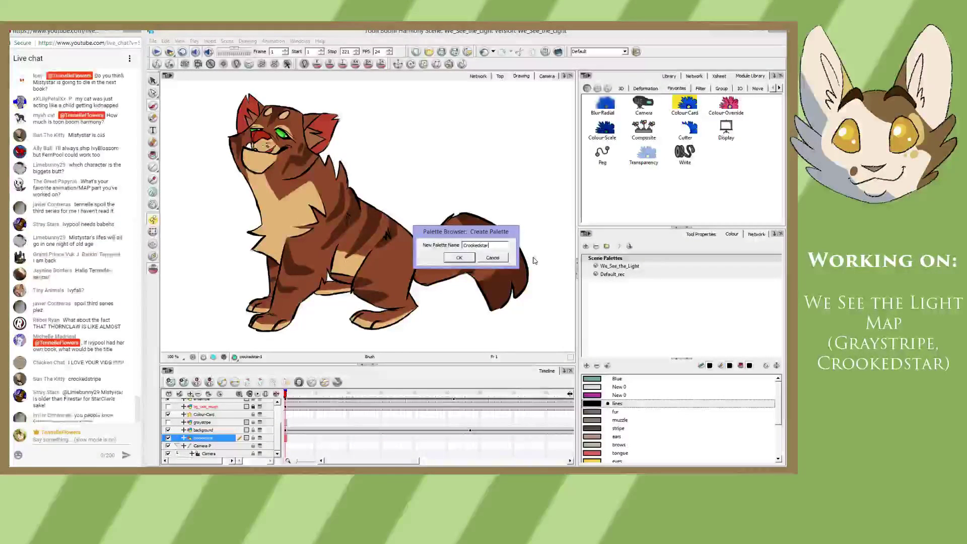
left_click(458, 257)
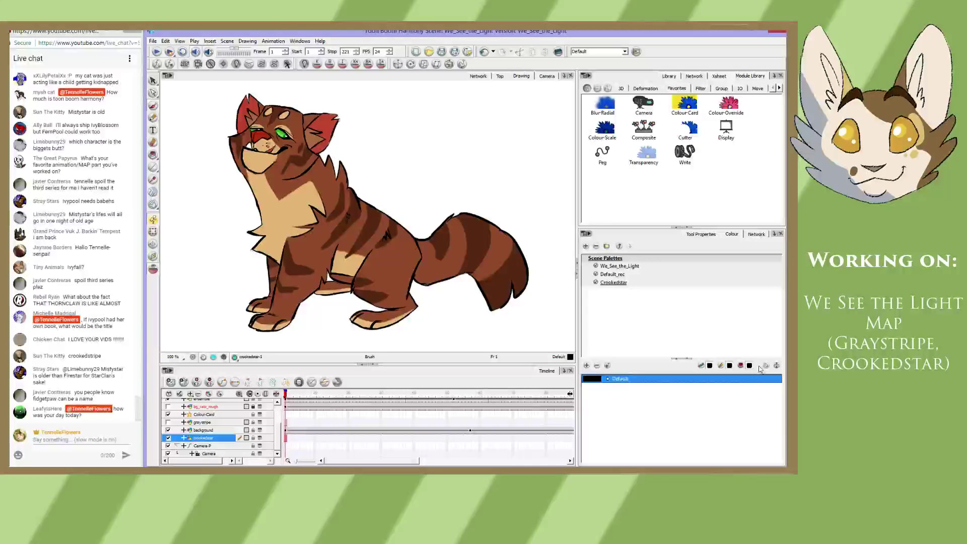
- Hide the palette list and add five new colour swatches to the Crookedstar palette
left_click(776, 365)
left_click(586, 247)
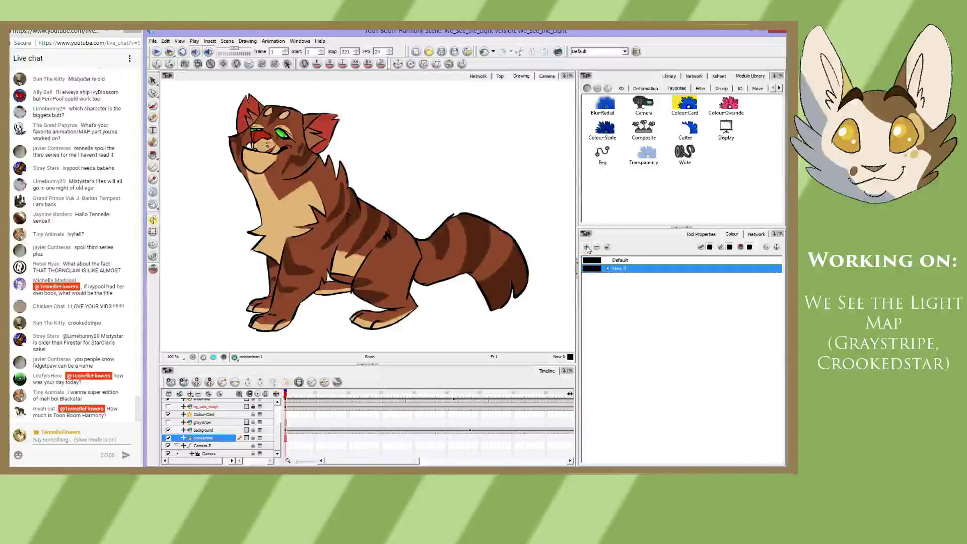
left_click(587, 246)
left_click(586, 246)
left_click(587, 247)
left_click(587, 247)
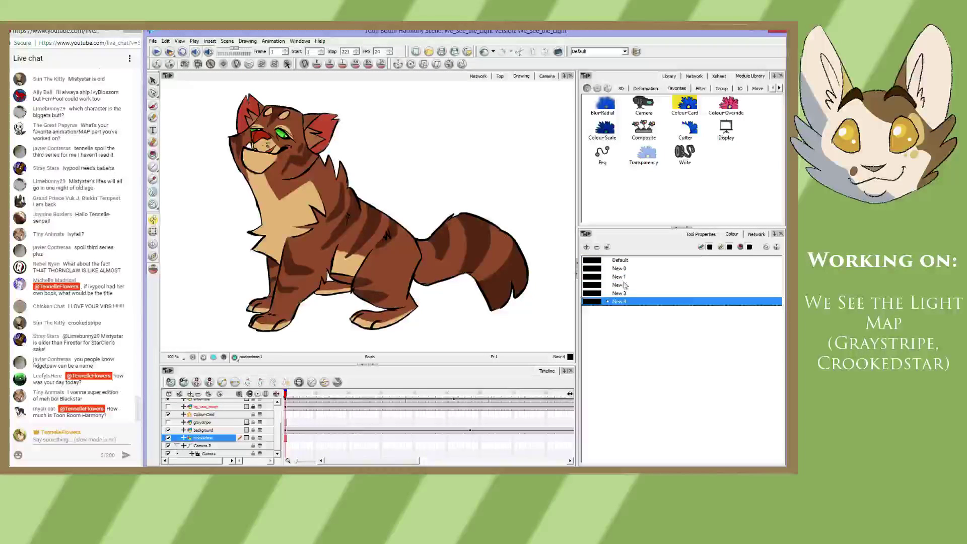
- Sample the cat's brown base fur for the first new swatch and its dark brown stripe for the second
double_click(619, 269)
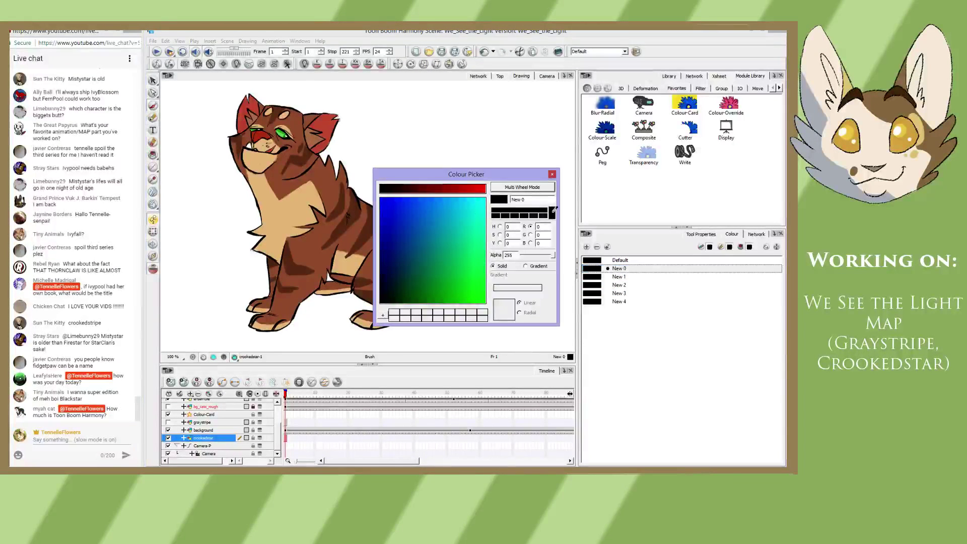
left_click(286, 158)
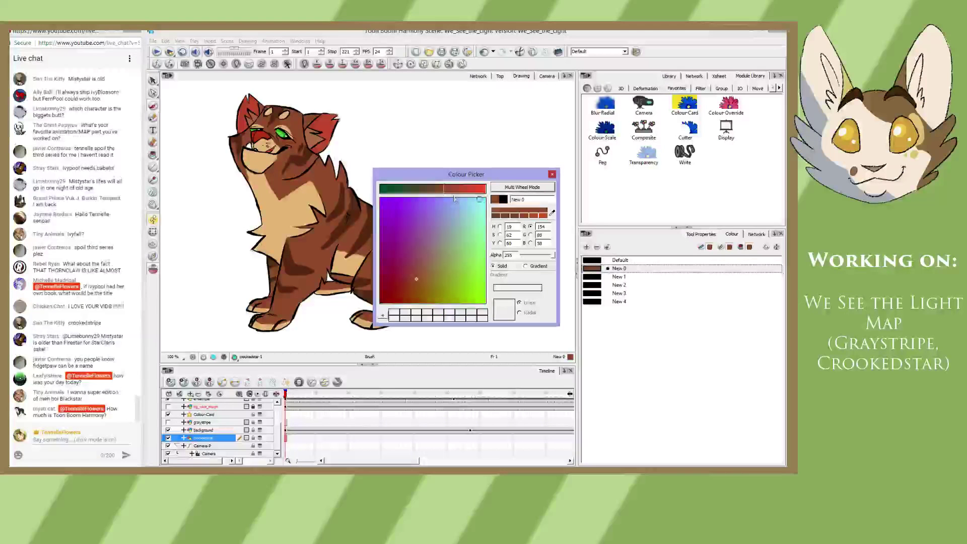
left_click(607, 277)
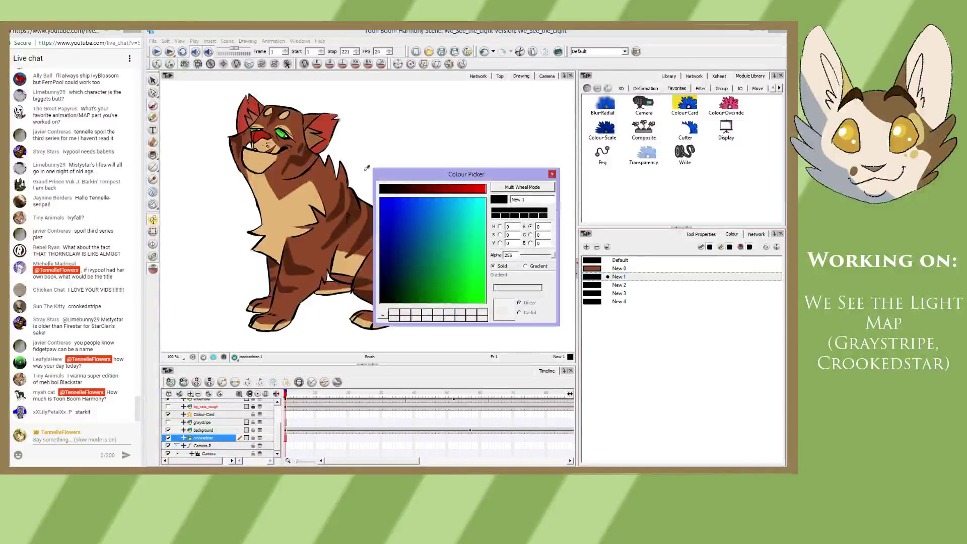
left_click(305, 152)
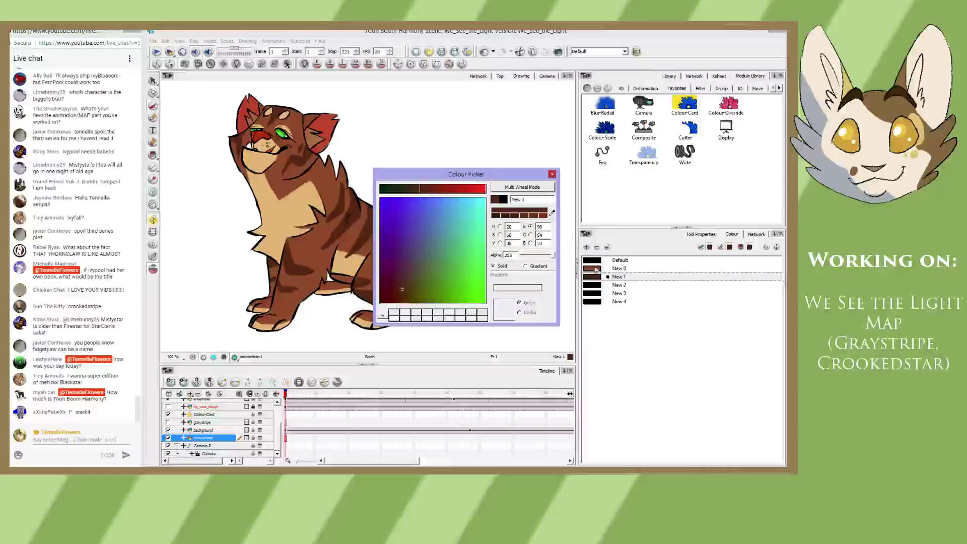
- Sample the inner ear's red for the third new swatch and the cream flank patch for the fourth
left_click(620, 285)
left_click(553, 214)
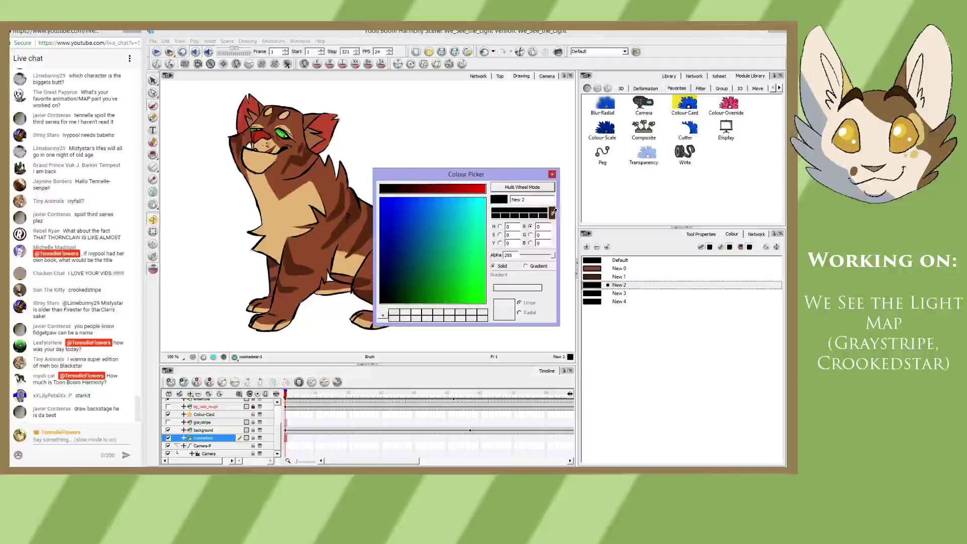
left_click(326, 131)
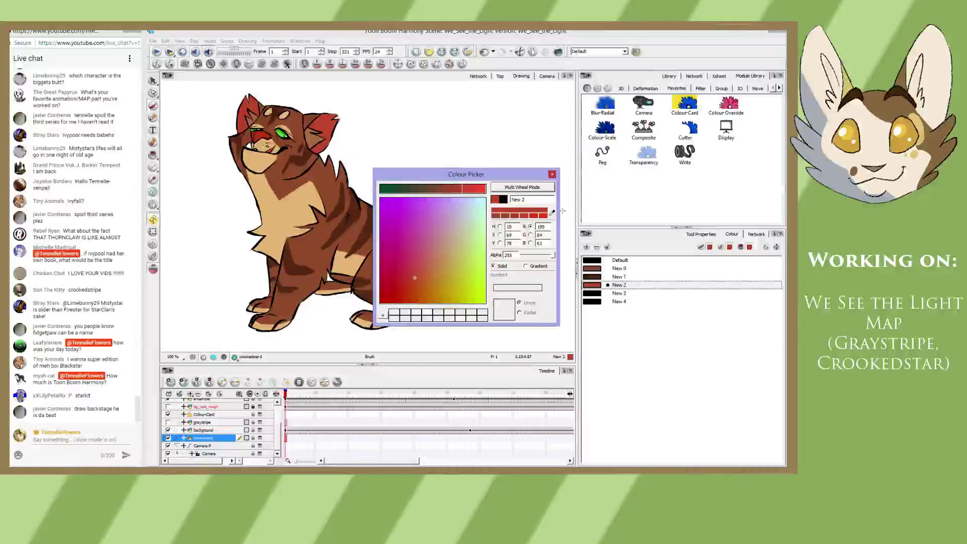
left_click(594, 295)
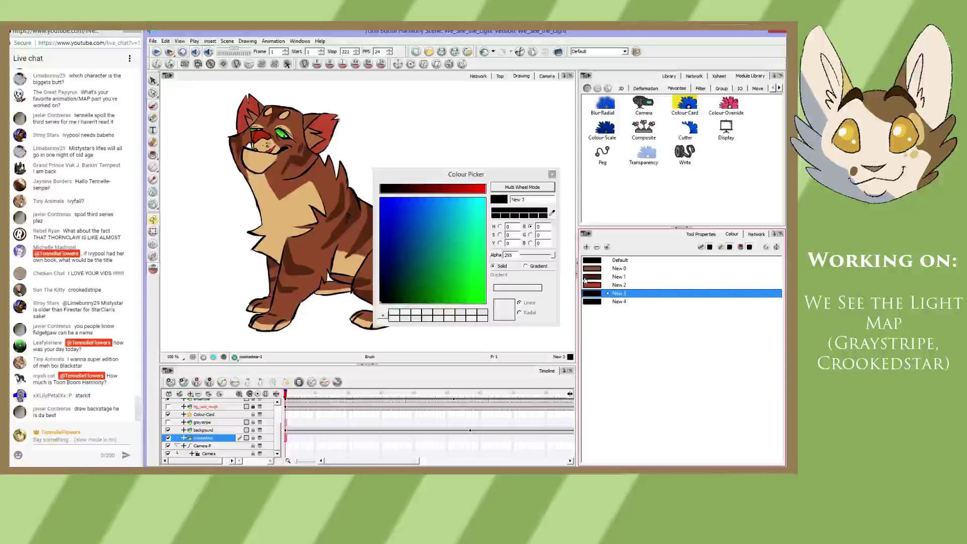
left_click(552, 214)
left_click(347, 263)
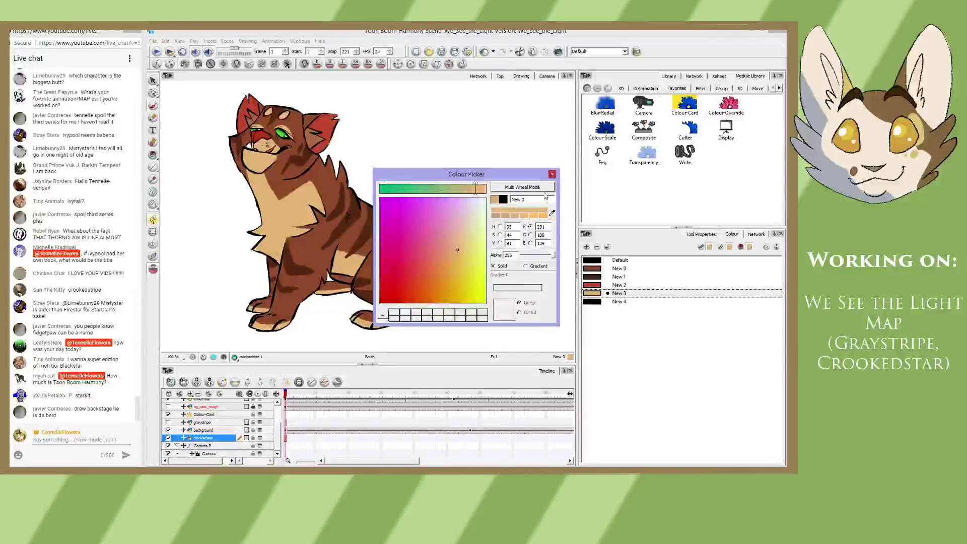
left_click(552, 174)
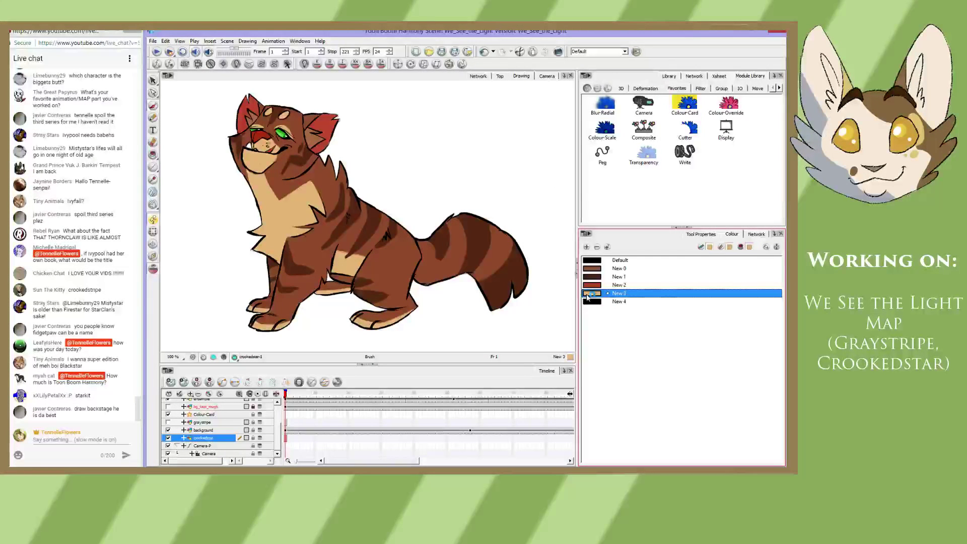
- Sample the nose's red for the fifth new swatch, and add a sixth swatch sampled from the green eye
double_click(590, 301)
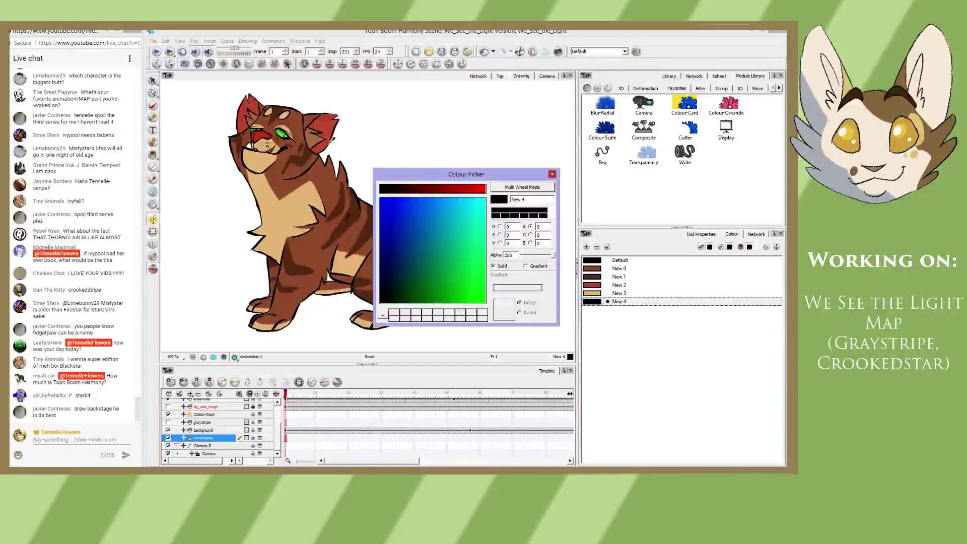
left_click(260, 134)
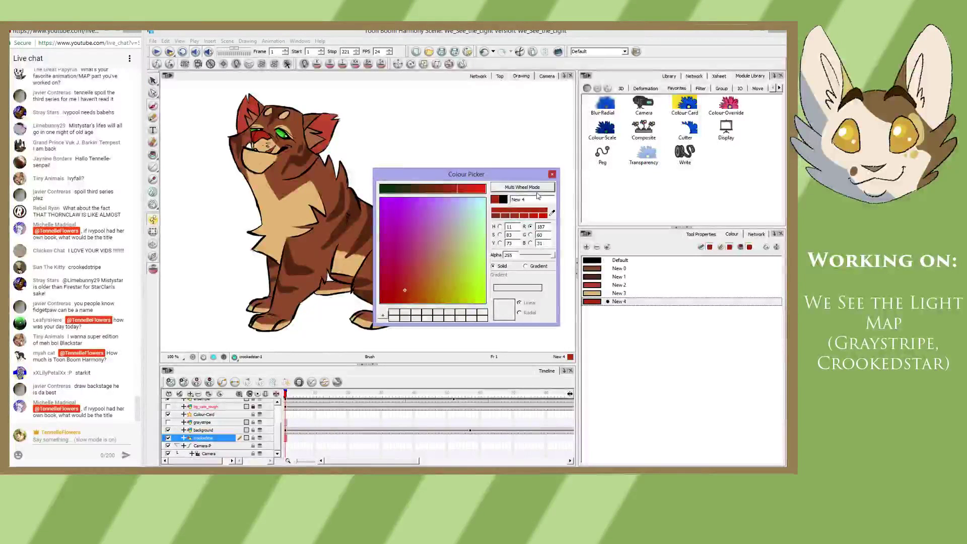
left_click(552, 174)
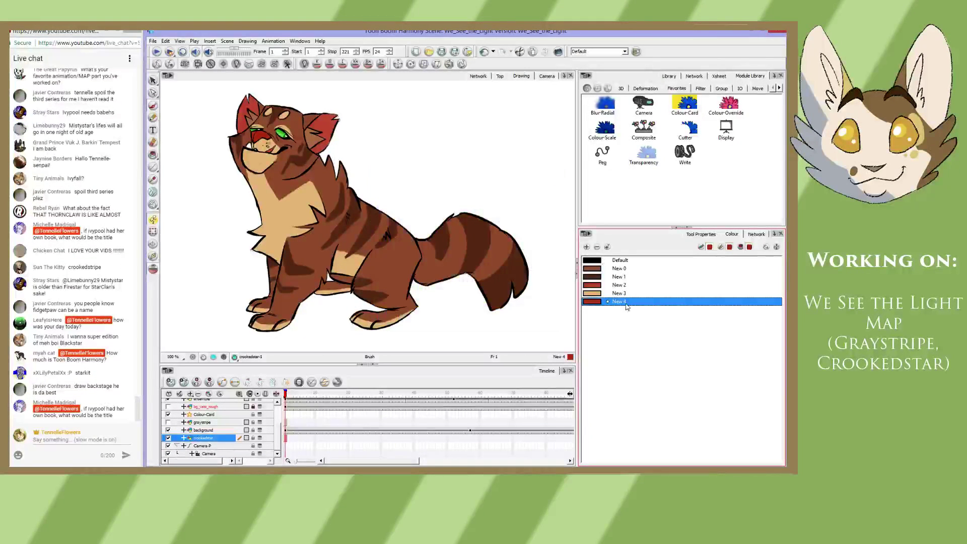
double_click(593, 301)
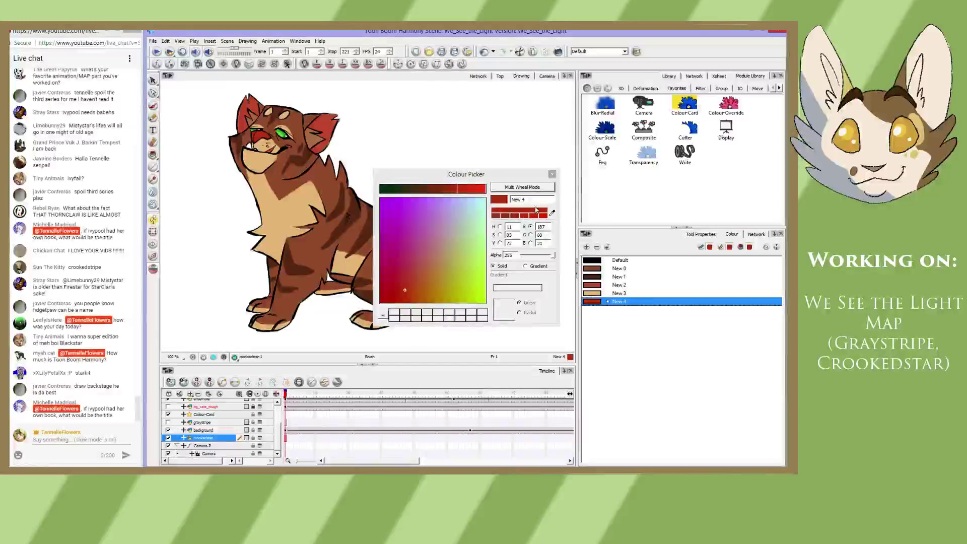
left_click(586, 247)
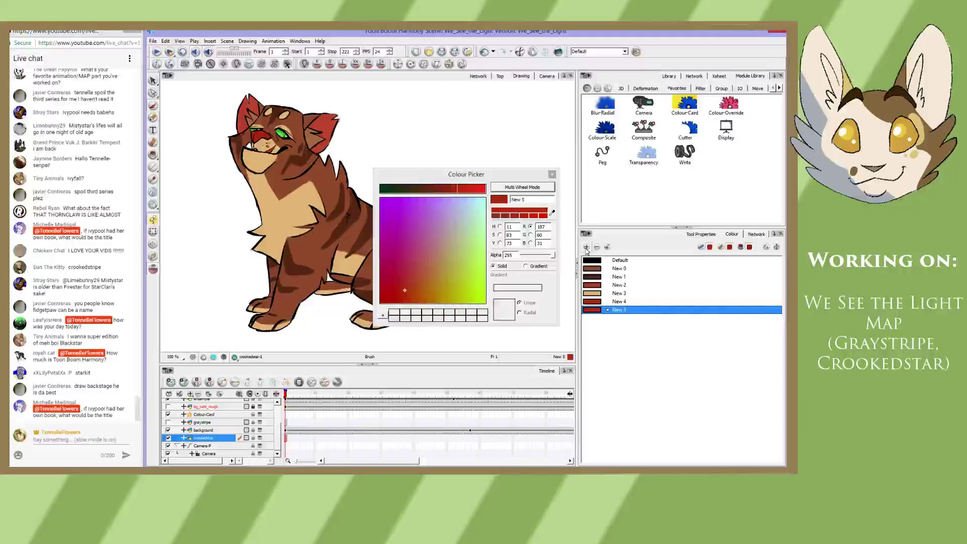
left_click(551, 212)
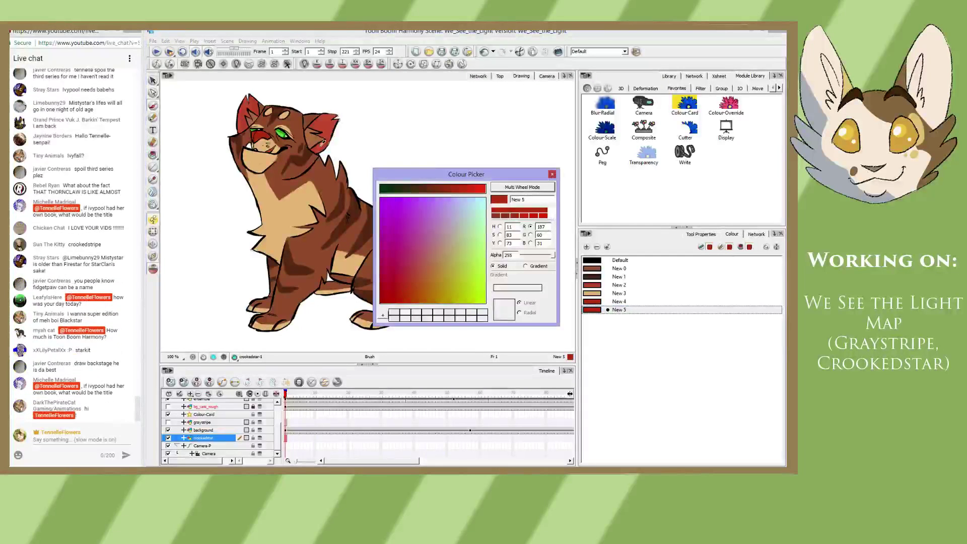
left_click(284, 134)
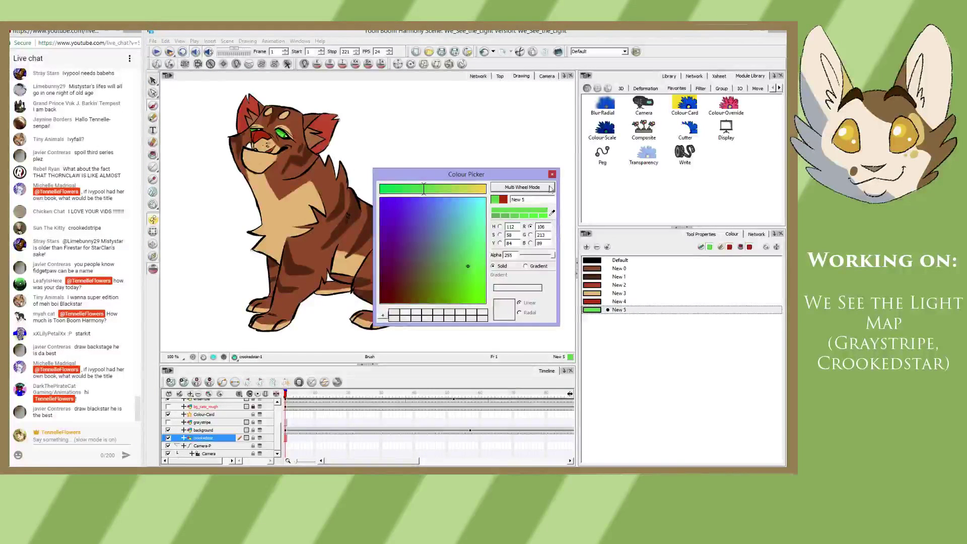
- Add a seventh new swatch and set its colour to pure white, RGB 255, 255, 255
left_click(586, 246)
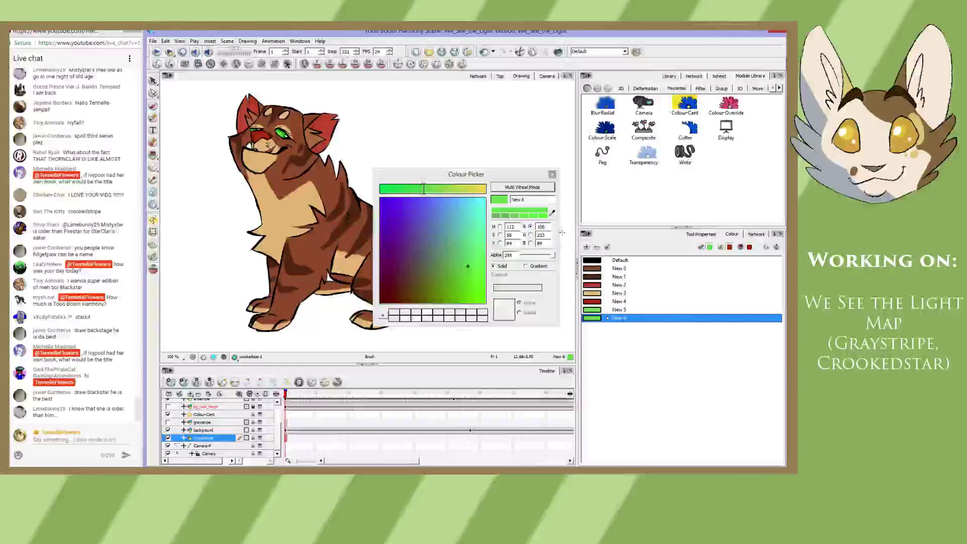
left_click(552, 212)
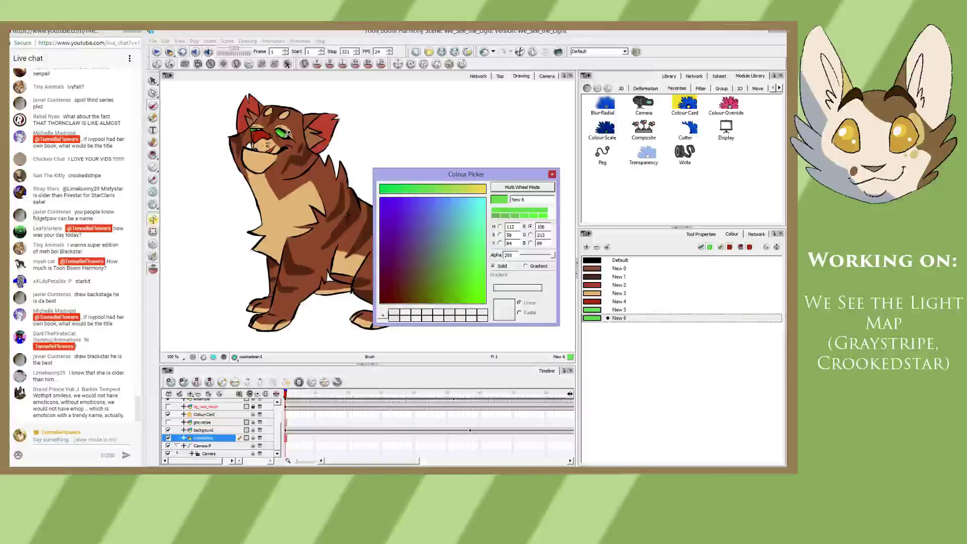
left_click(286, 136)
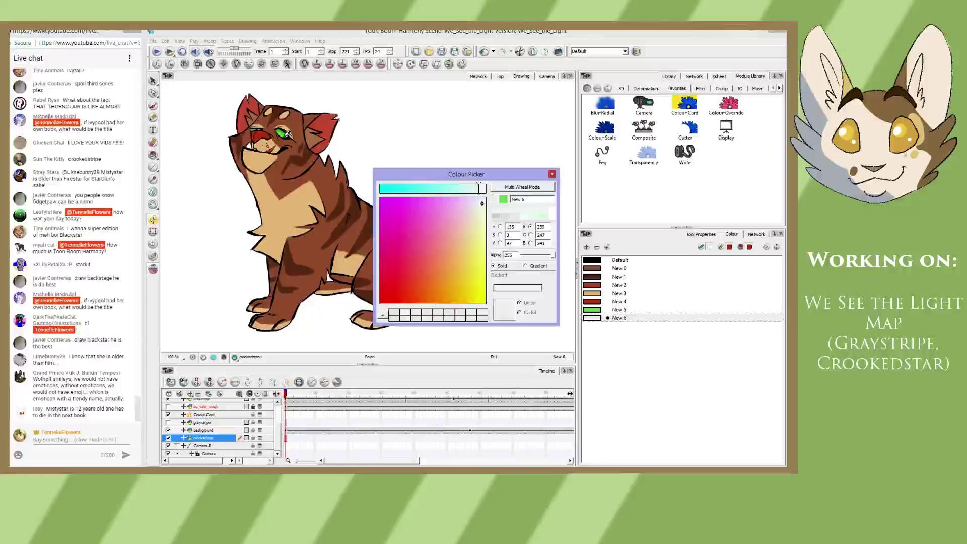
left_click(285, 135)
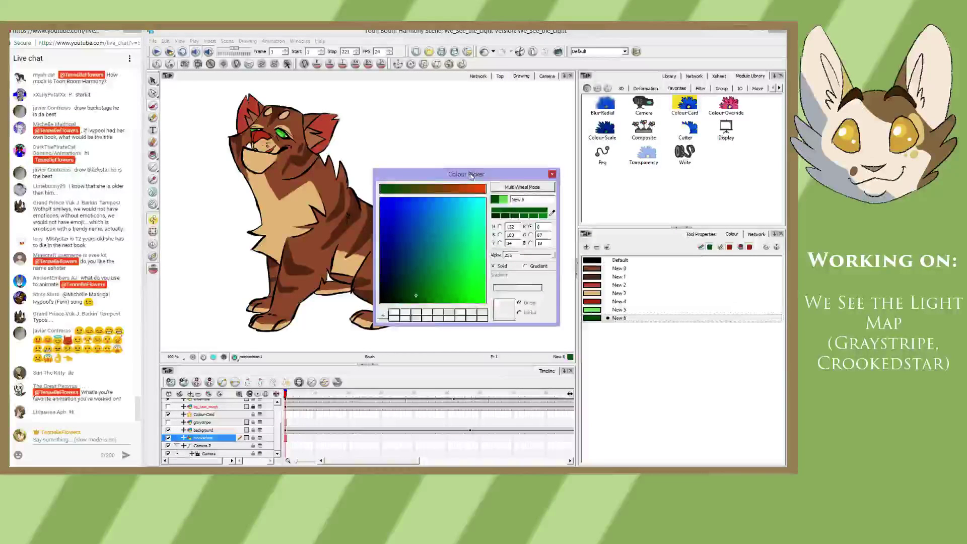
left_click_drag(471, 176, 457, 130)
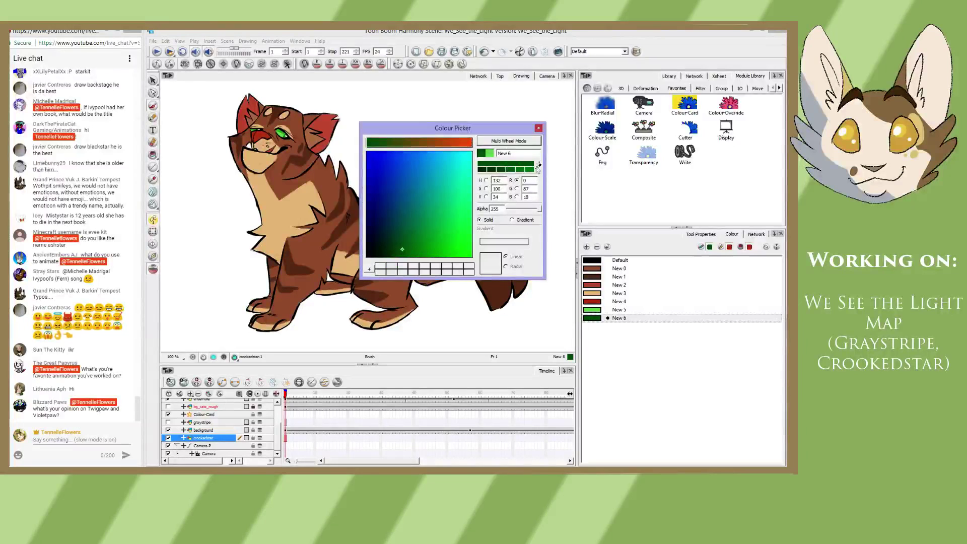
left_click(508, 150)
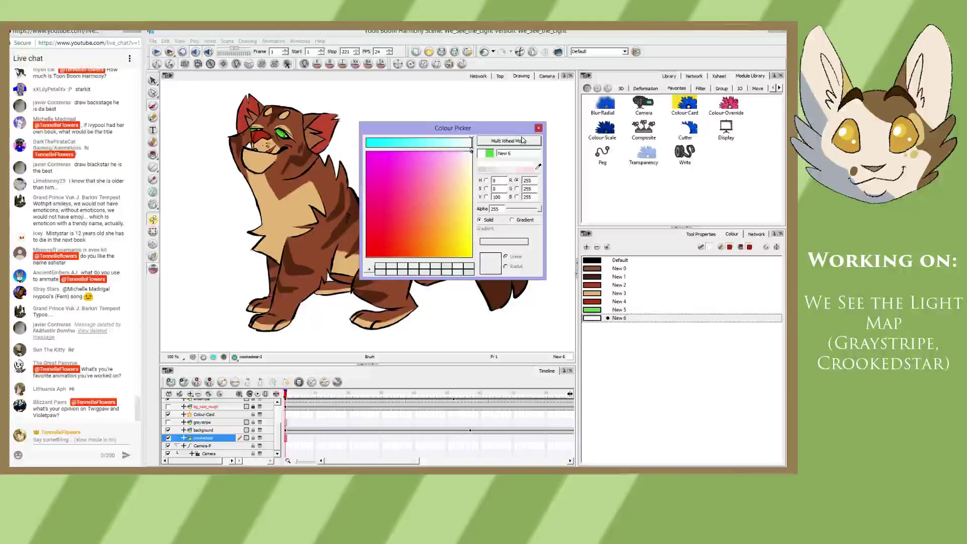
left_click(539, 128)
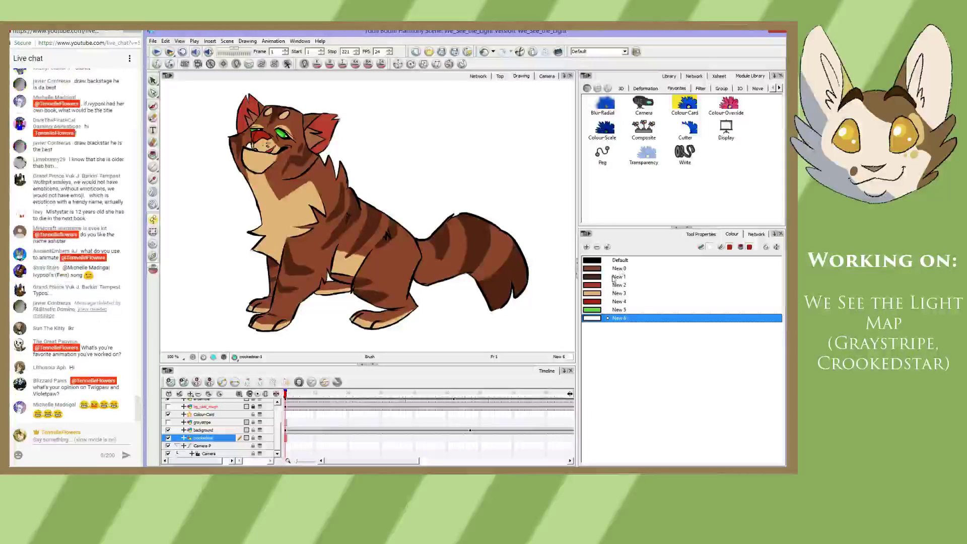
- Rename the brown fur swatch as base fur and the dark brown swatch as stripes
left_click(619, 269)
double_click(621, 269)
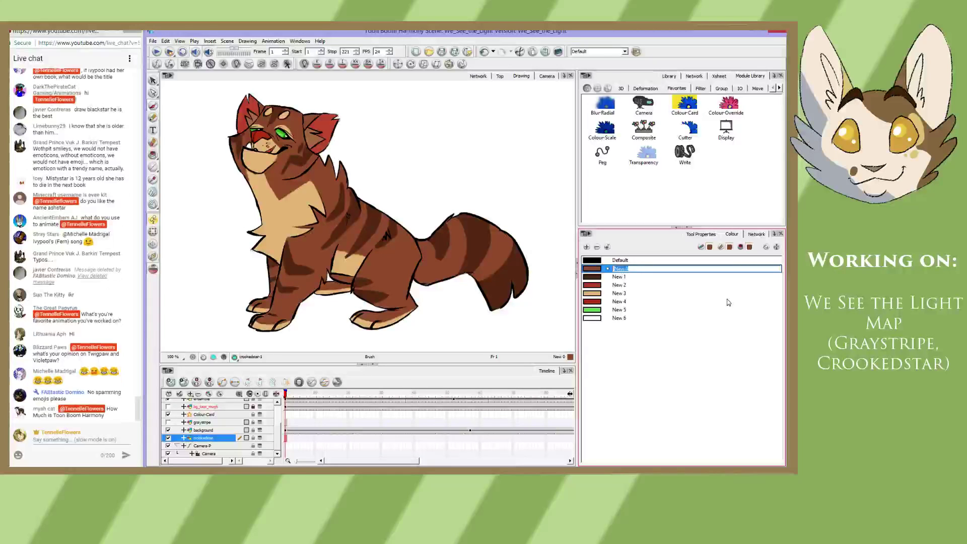
type("base ful")
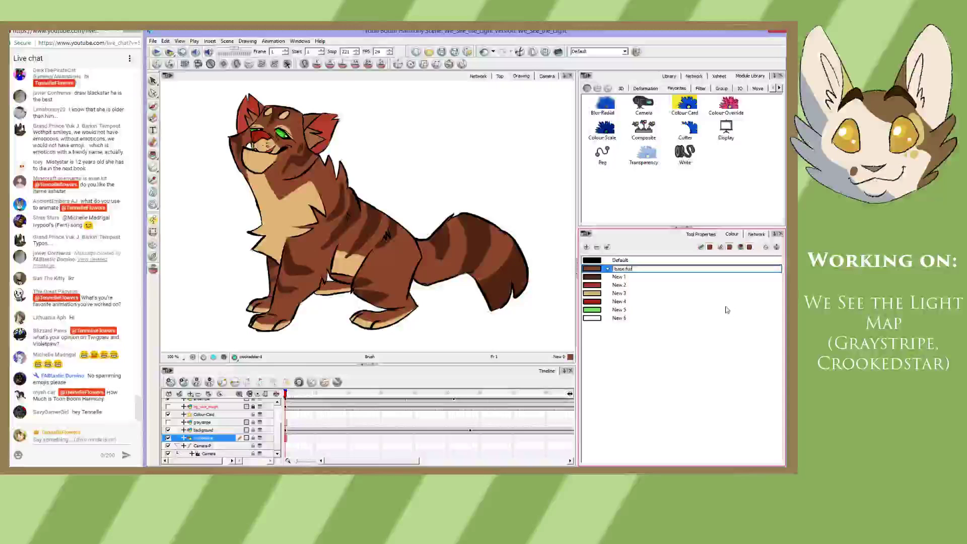
key("Tab")
type("stripes")
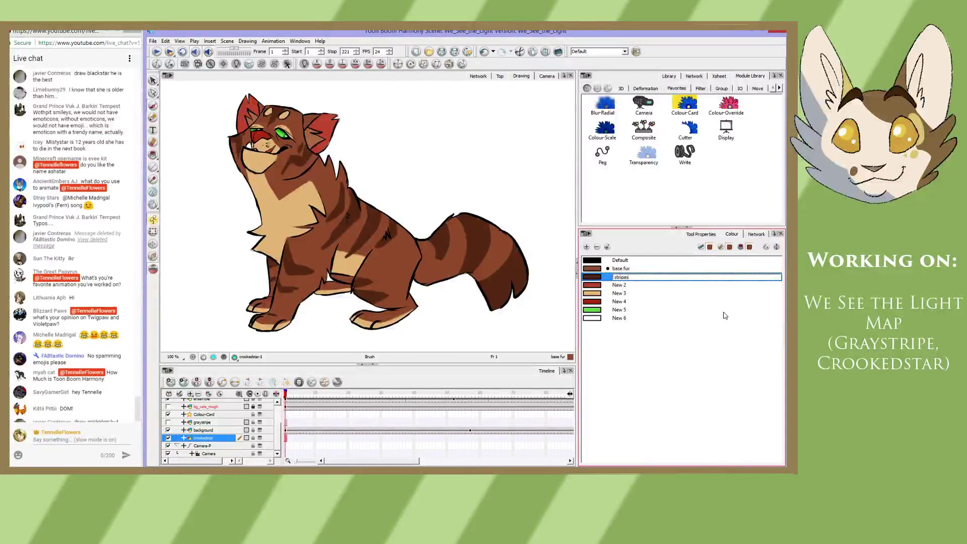
key("Tab")
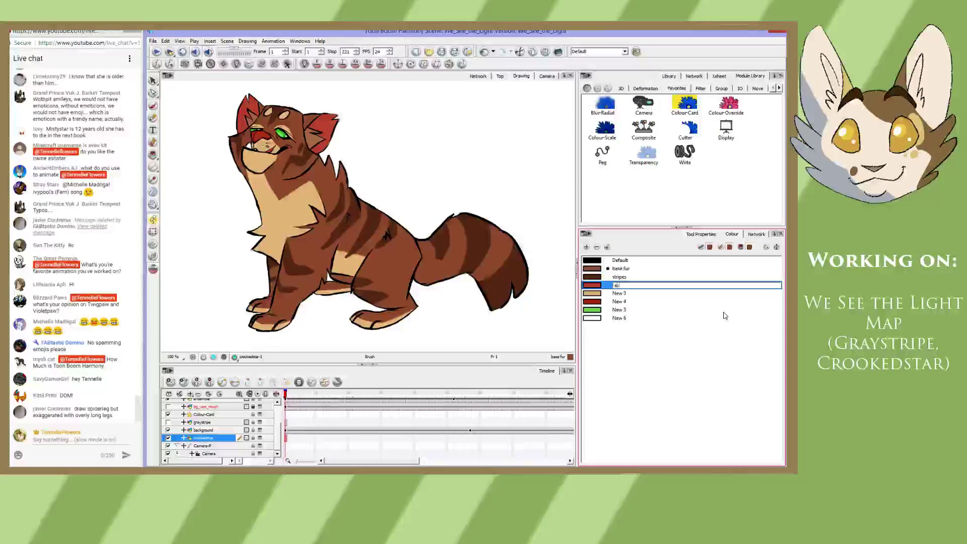
- Rename the inner-ear red swatch as ears/scars and the cream swatch as underbelly
type("ears")
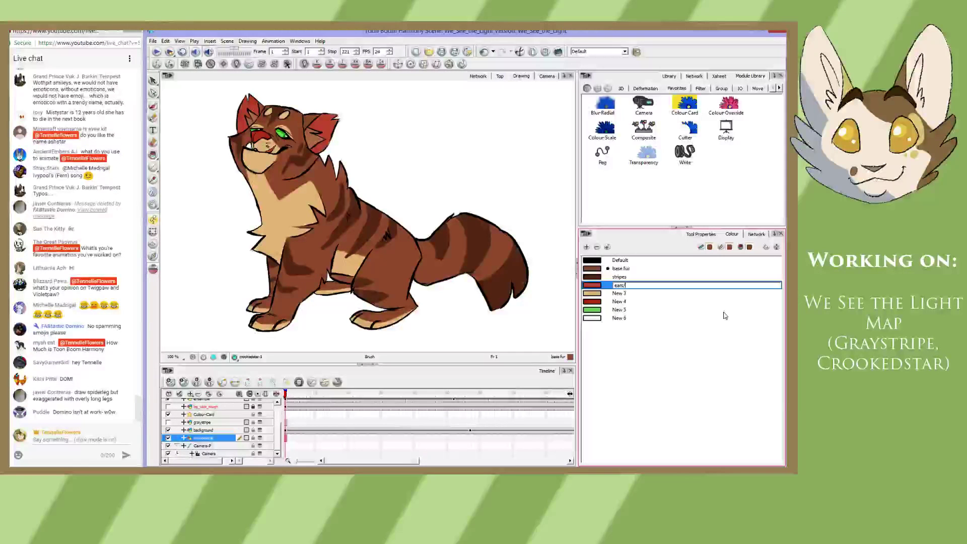
type("/s")
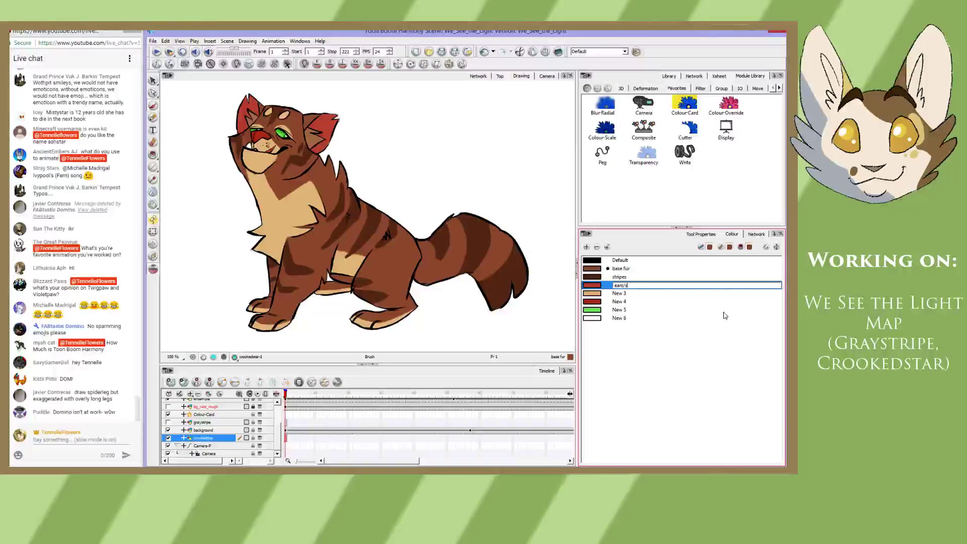
type("cars")
key("Tab")
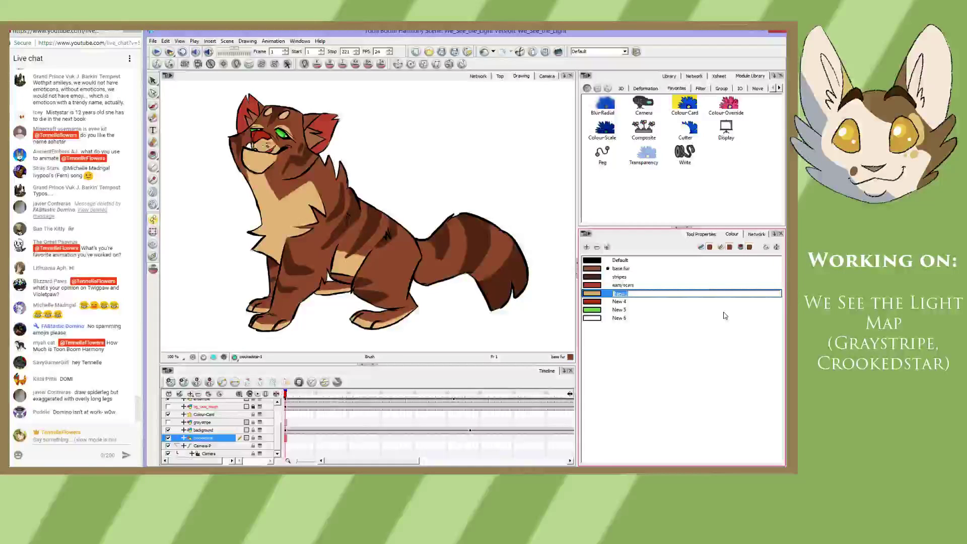
type("un")
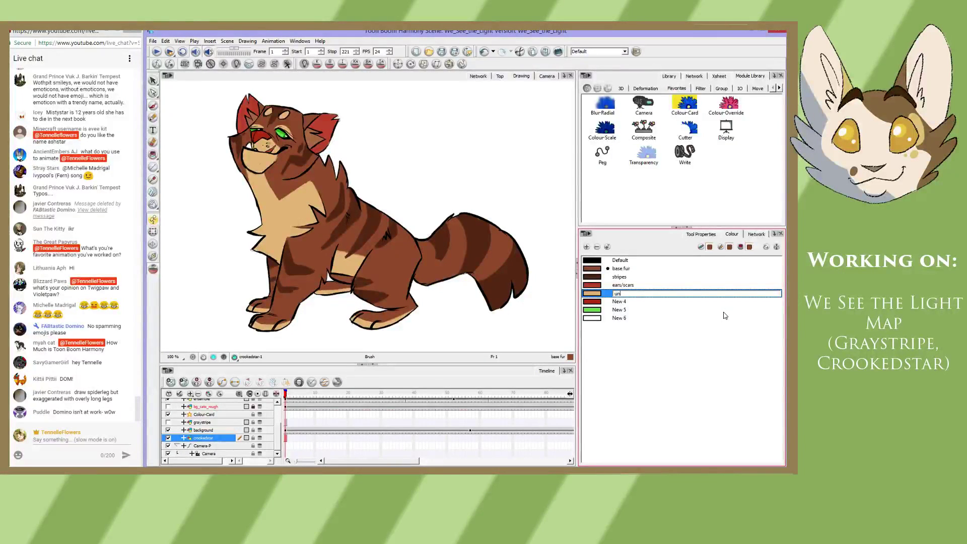
type("derbelly")
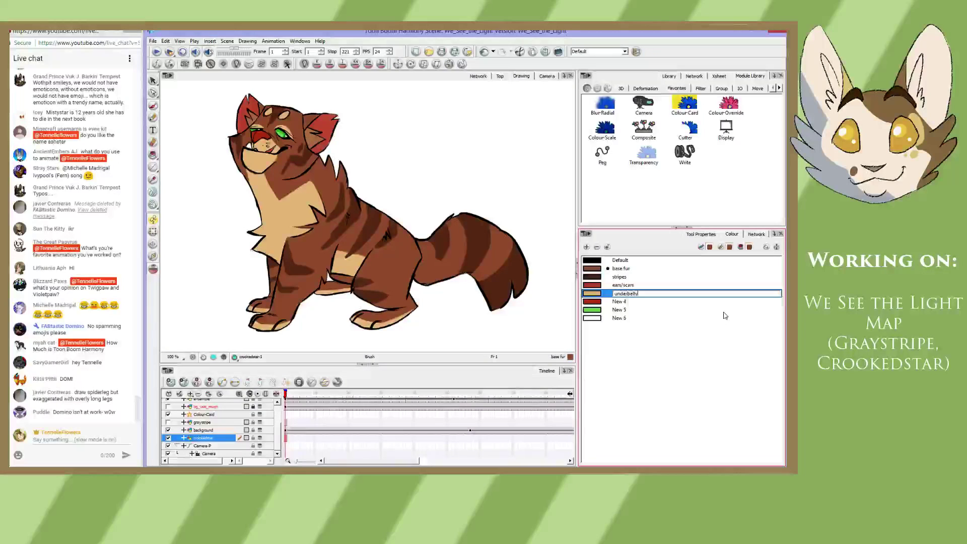
key("Tab")
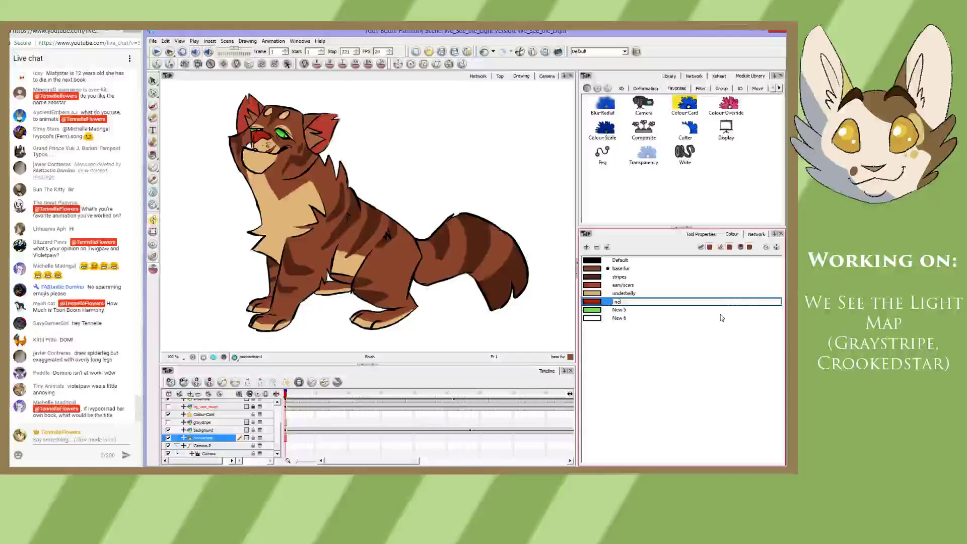
- Rename the remaining dark red, green and white swatches as nose, eyes and white
type("nose")
key("Tab")
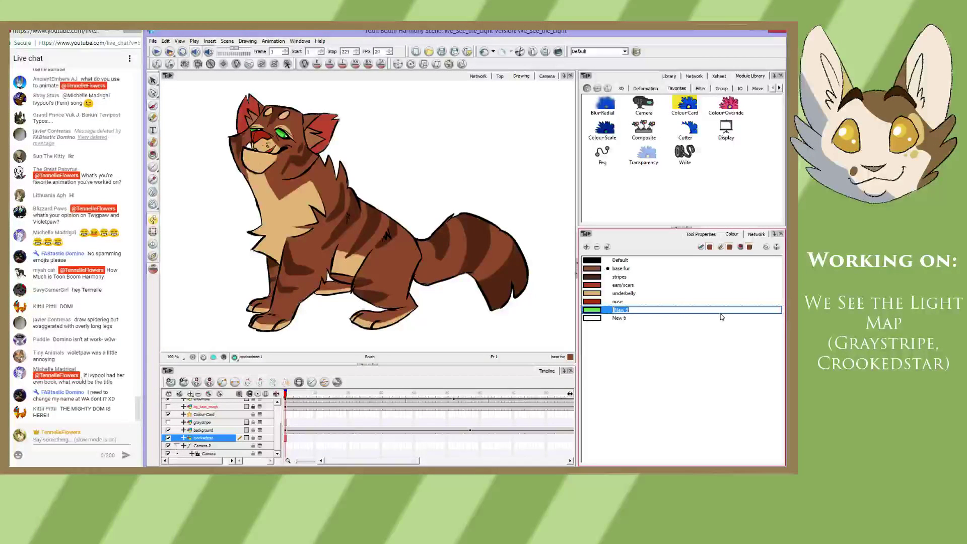
type("eyes")
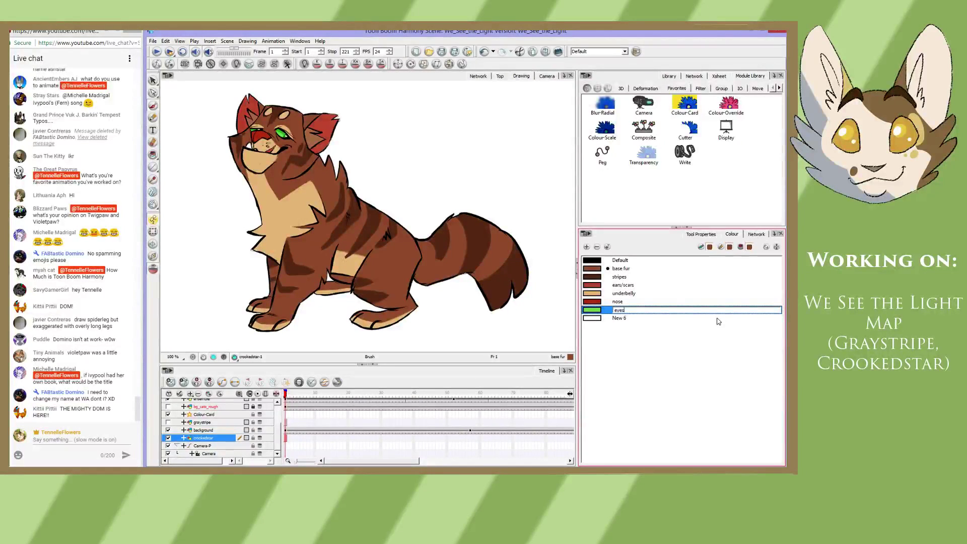
double_click(715, 319)
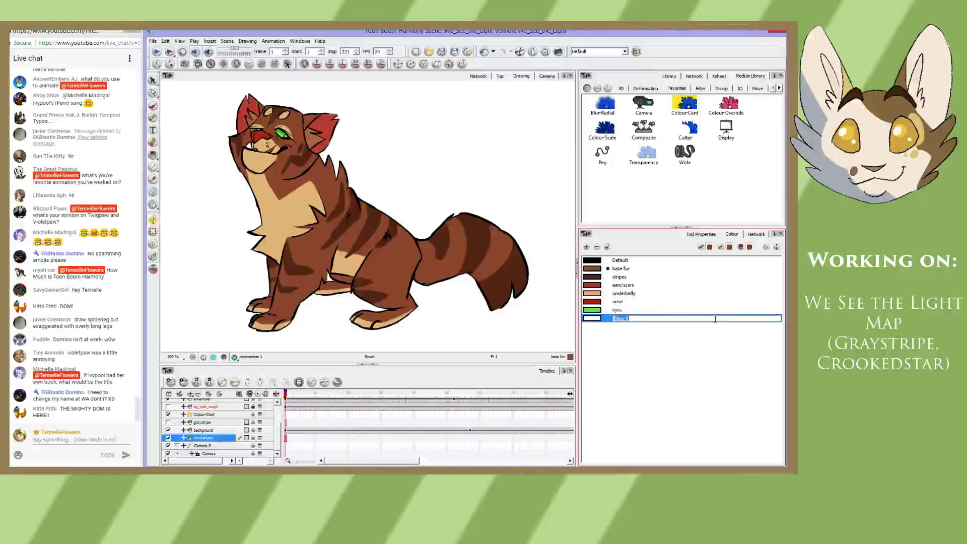
type("white")
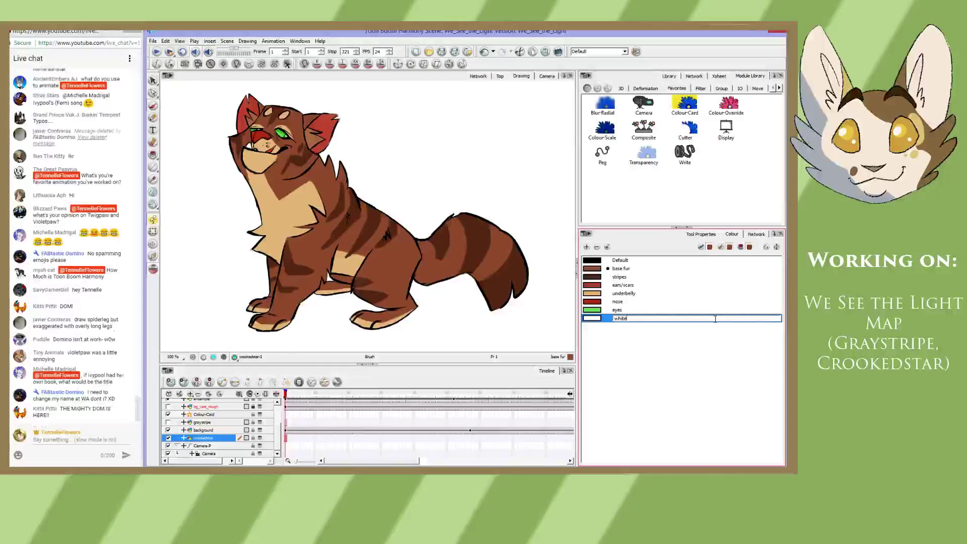
key("Tab")
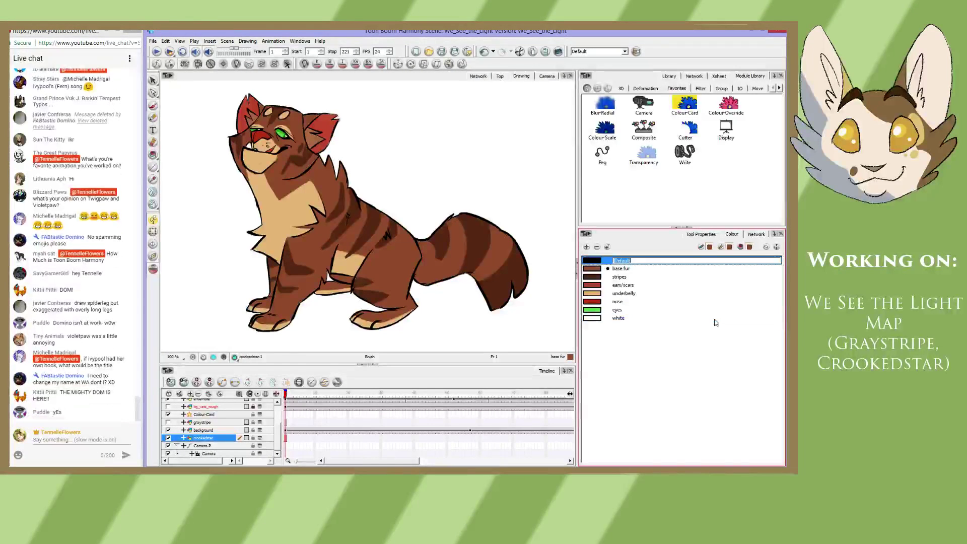
- Add a new swatch after white and sample its colour from the dark green of the cat's pupil
double_click(592, 310)
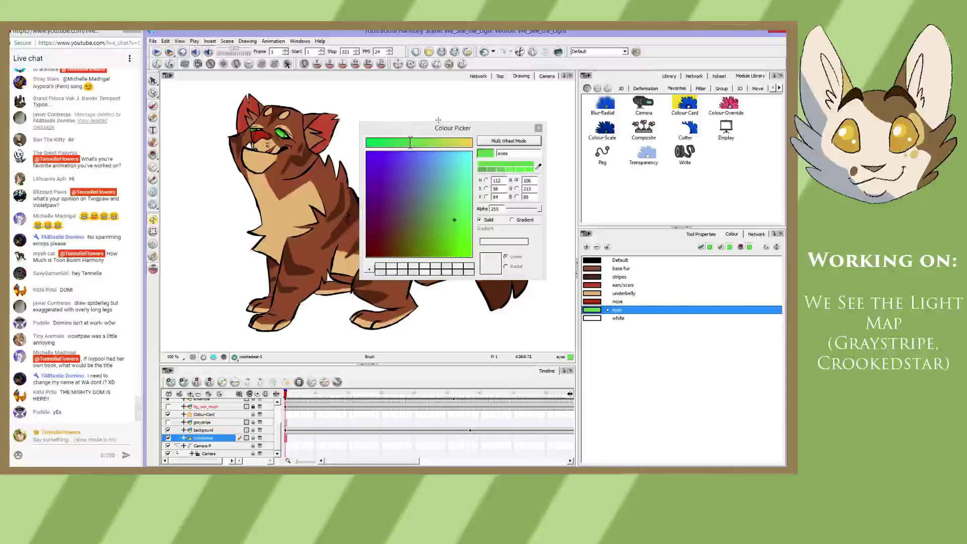
left_click(587, 247)
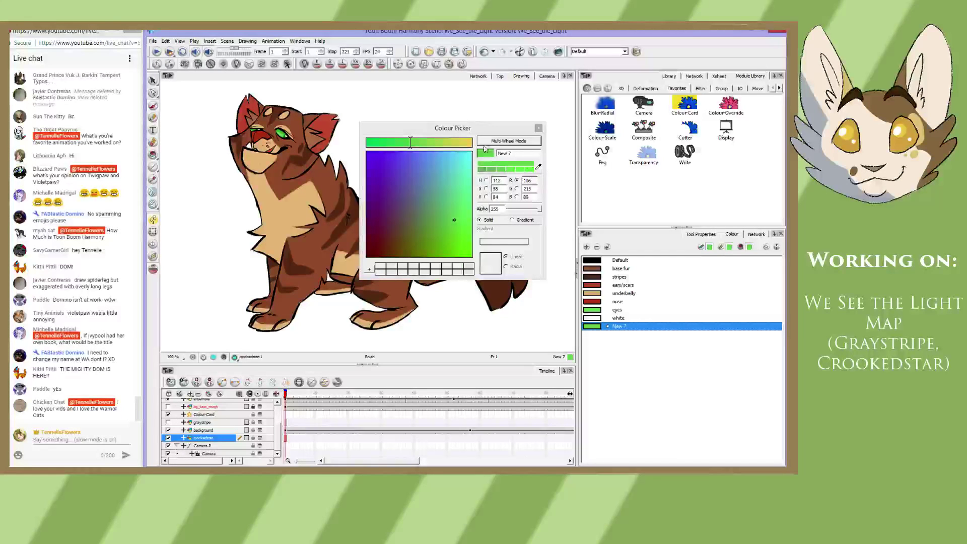
left_click(538, 167)
left_click(285, 135)
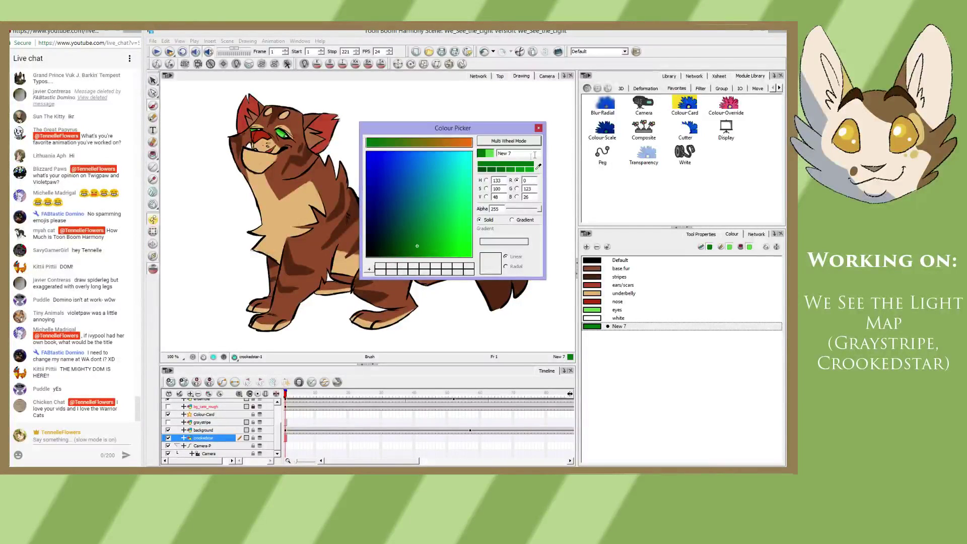
- Rename the new dark green swatch as pupil and close the Colour Picker
left_click(592, 327)
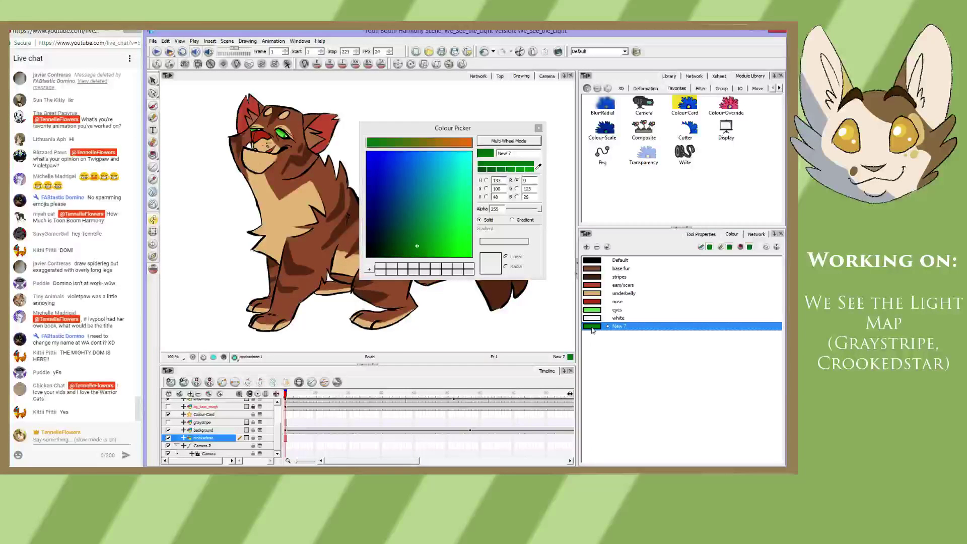
double_click(619, 326)
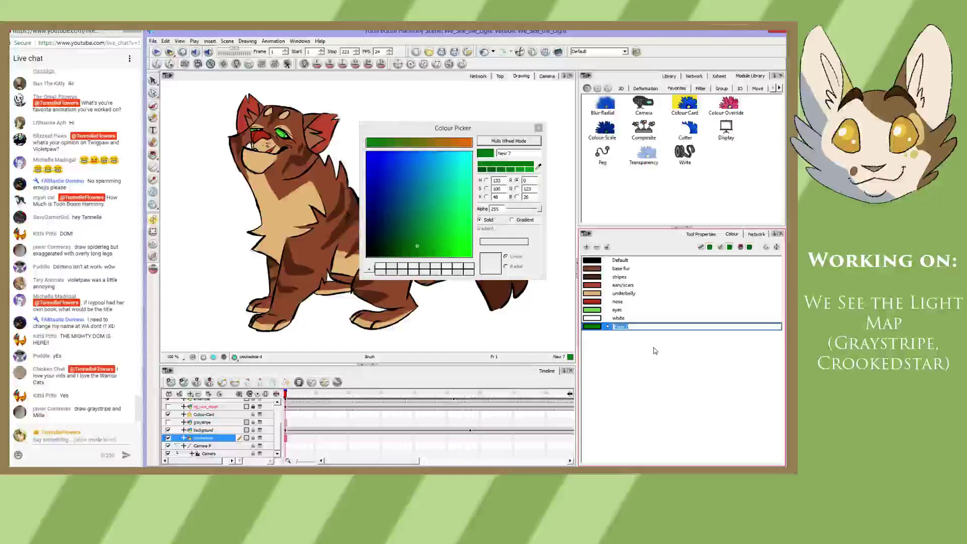
type("pupil")
key("Tab")
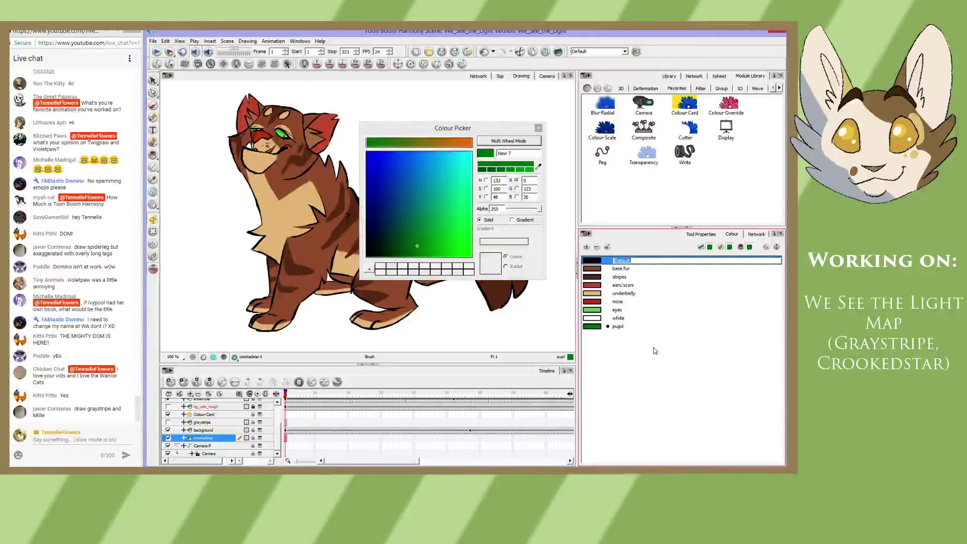
left_click(537, 129)
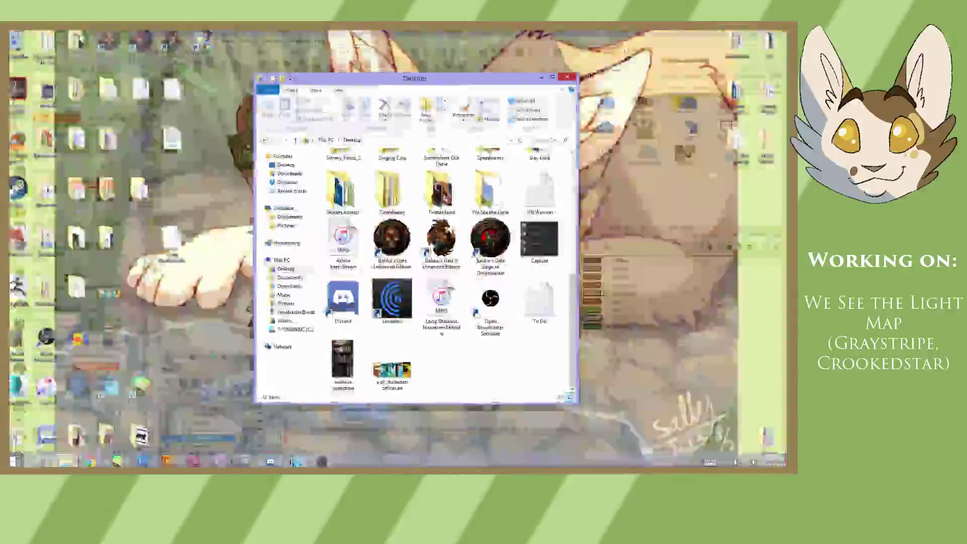
- Switch to File Explorer and open the crookedstar image from the We See the Light folder on the Desktop
left_click(71, 410)
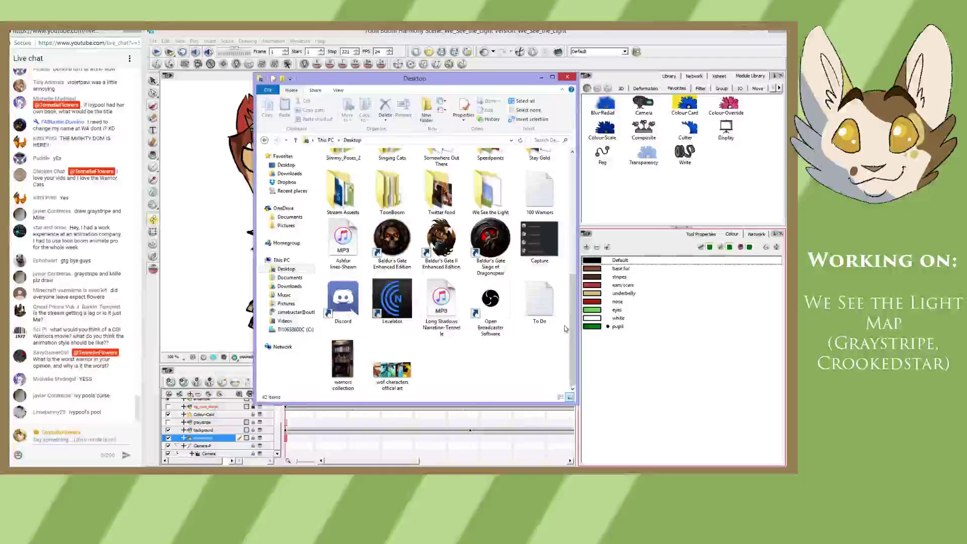
double_click(487, 191)
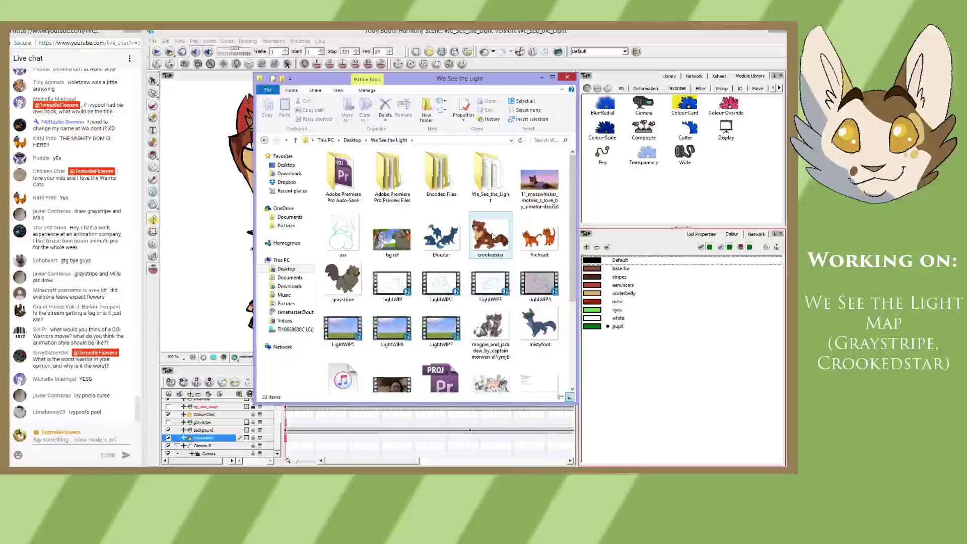
left_click(352, 276)
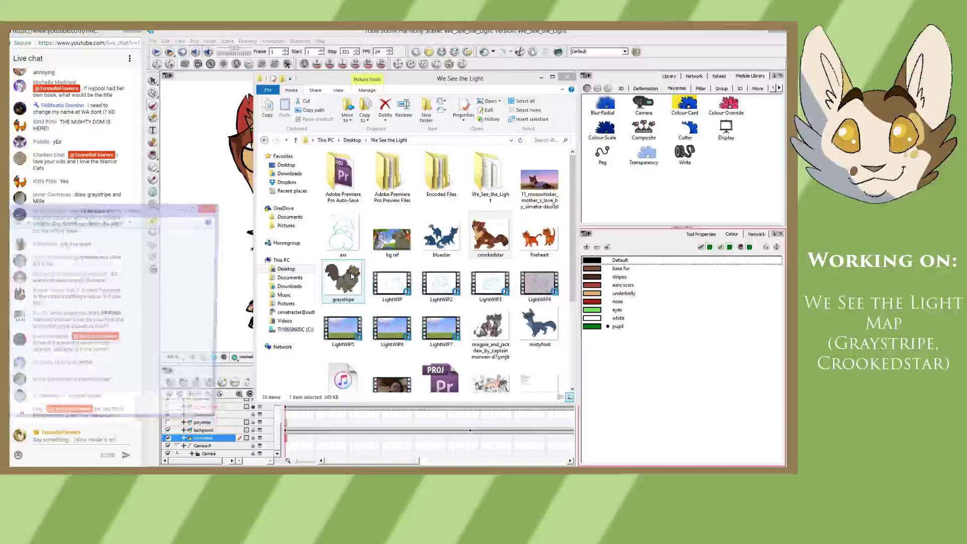
- Shrink the crookedstar image's Photo Viewer window and place it over the live chat, beside the drawing workspace
left_click_drag(104, 213, 104, 58)
scroll(145, 127, "up", 3)
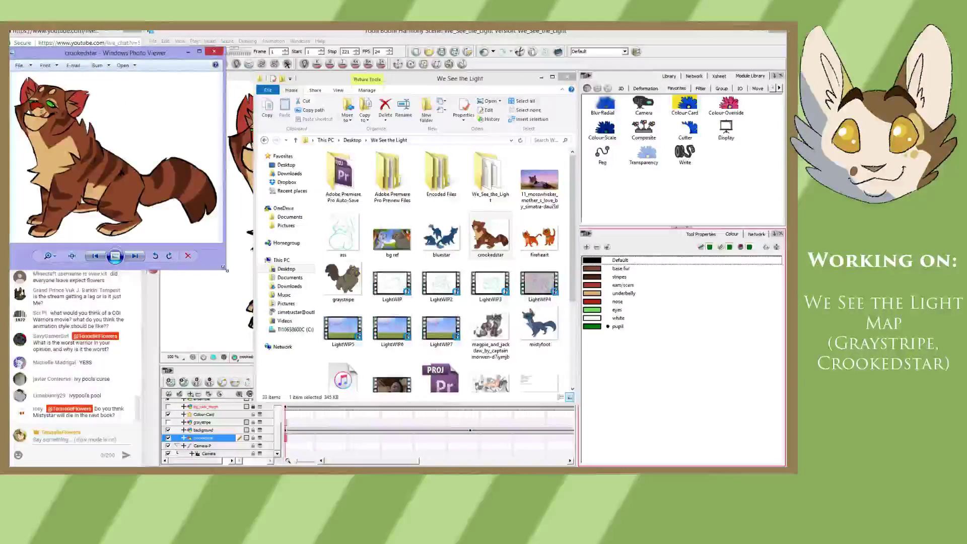
left_click_drag(225, 269, 178, 205)
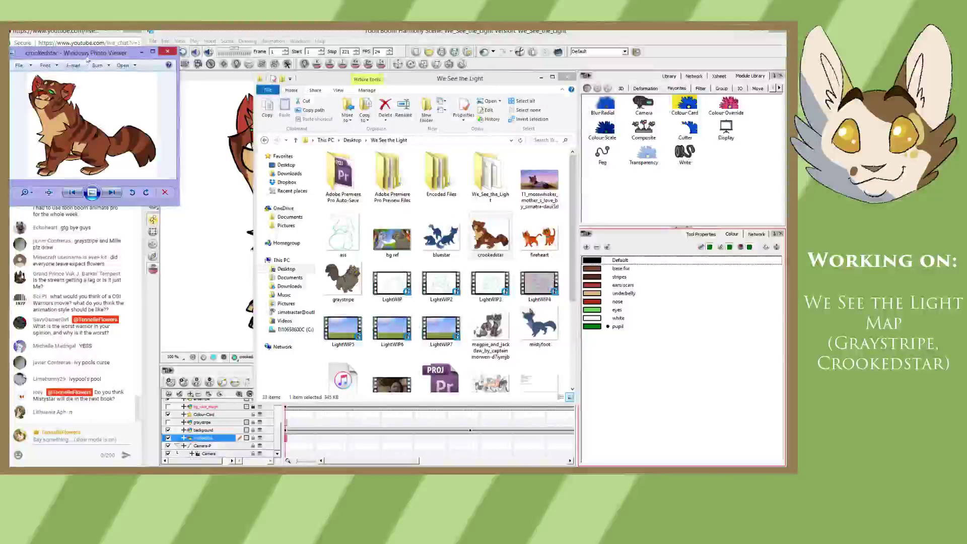
left_click_drag(121, 53, 106, 31)
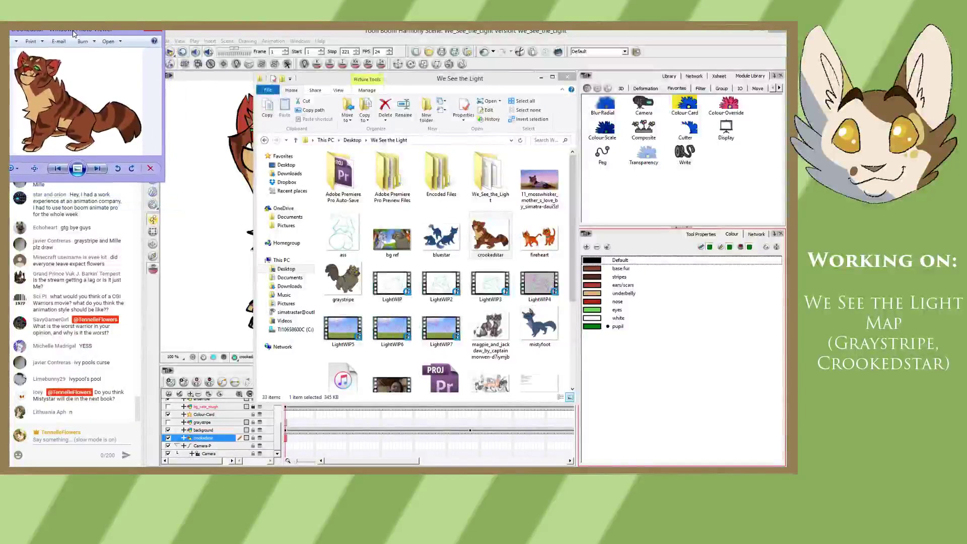
- Return to Toon Boom Harmony, select the Graystripe_Crookedstar layer and go to frame 191
left_click(285, 40)
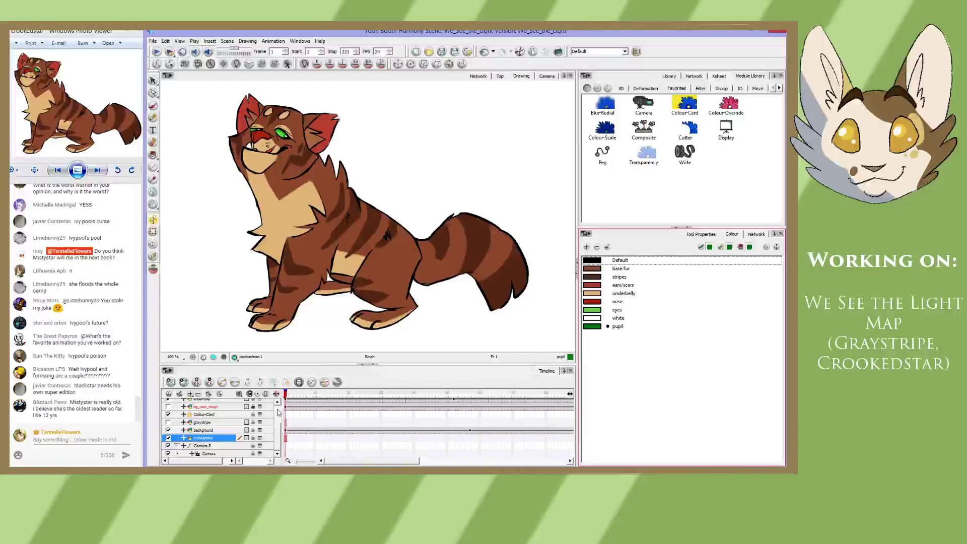
left_click_drag(278, 436, 279, 411)
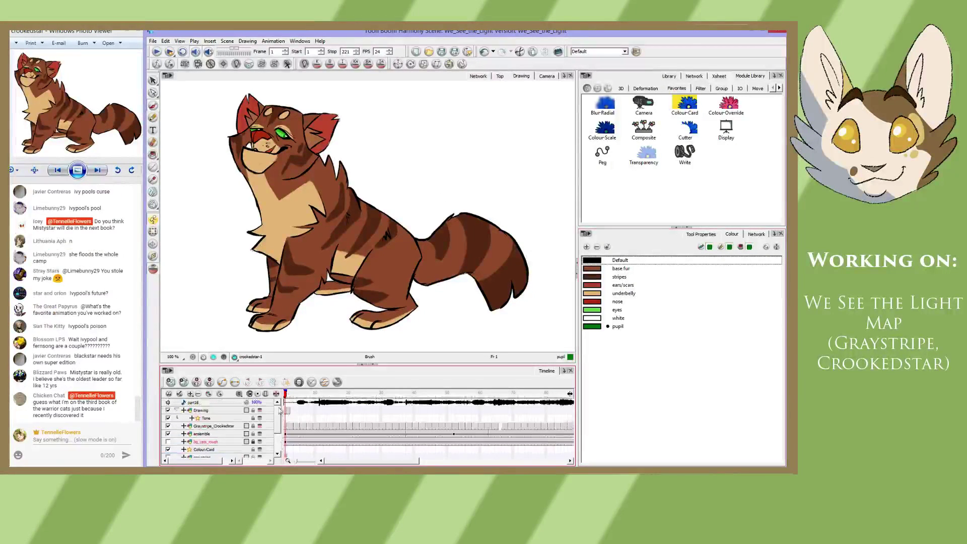
left_click(234, 426)
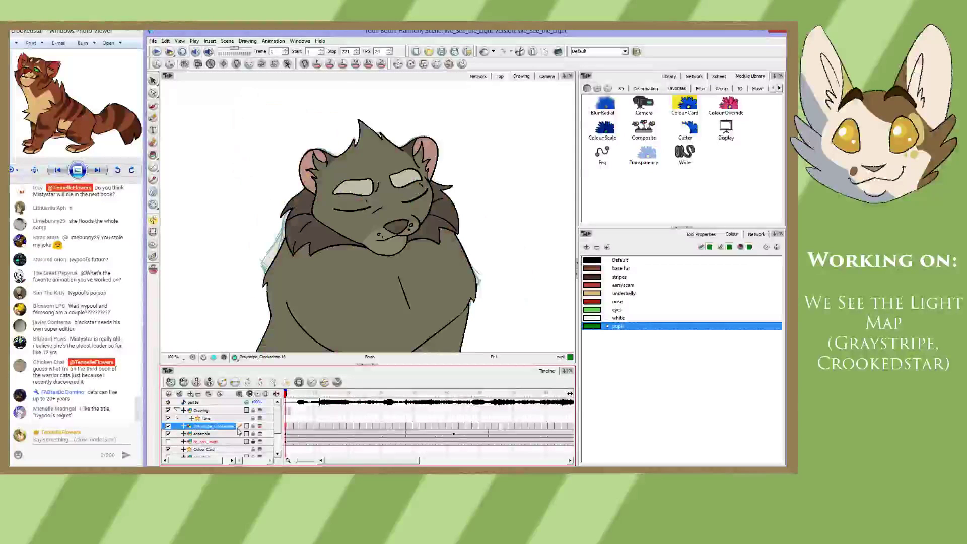
left_click_drag(387, 460, 518, 461)
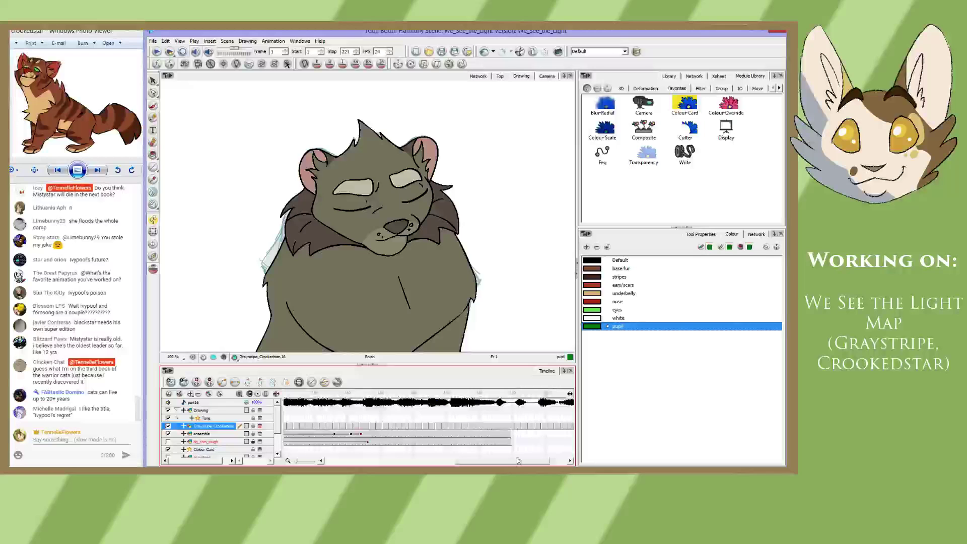
left_click_drag(492, 393, 497, 394)
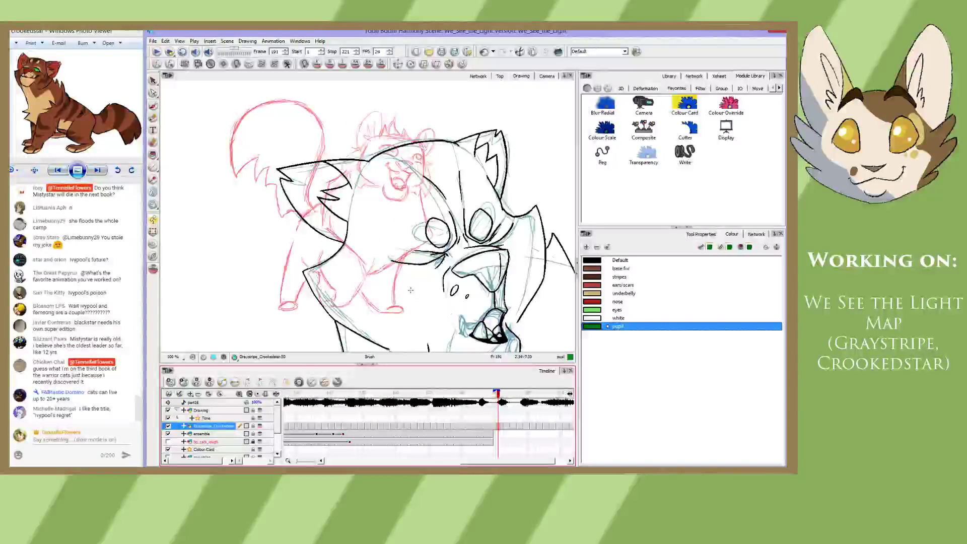
left_click_drag(433, 258, 392, 262)
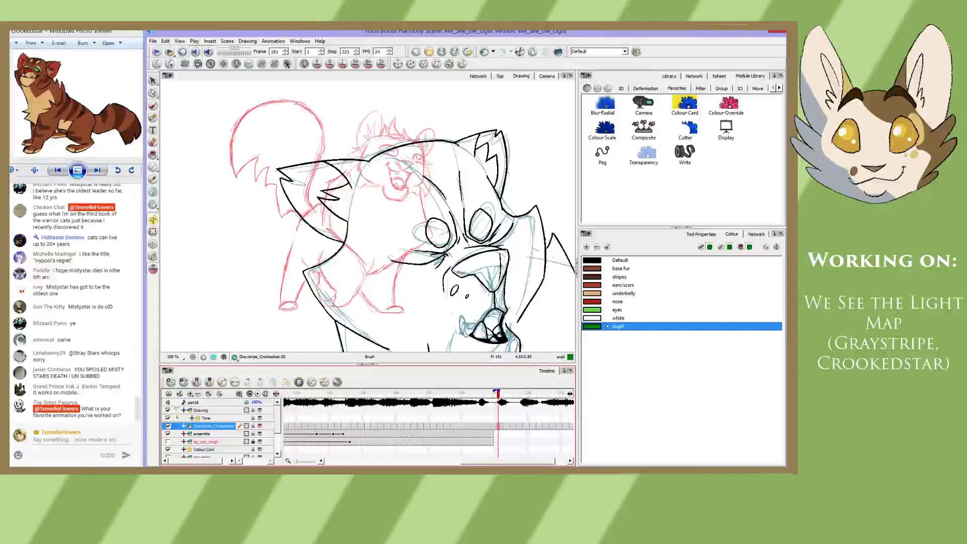
key("space")
mouse_move(552, 288)
left_mouse_down()
mouse_move(462, 227)
mouse_move(449, 204)
left_mouse_up()
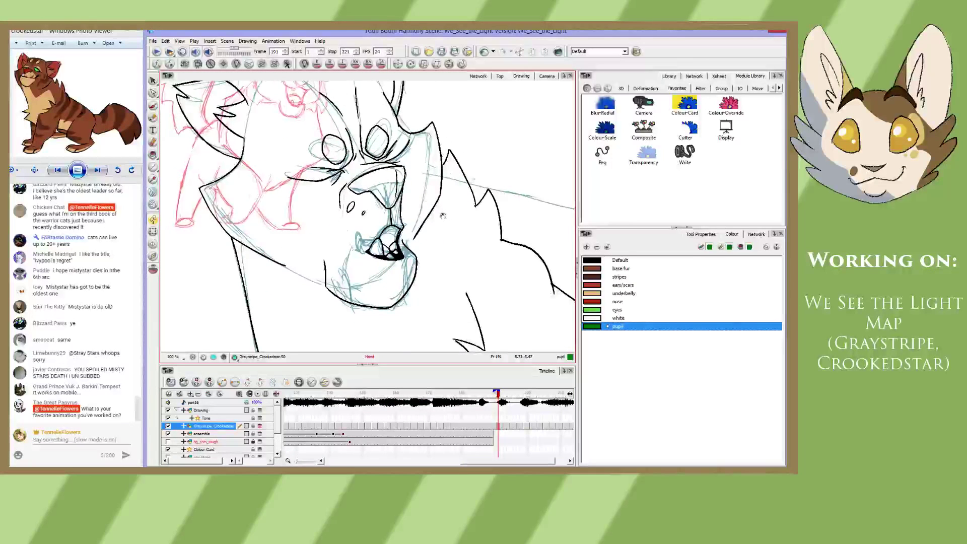
left_click_drag(383, 233, 385, 250)
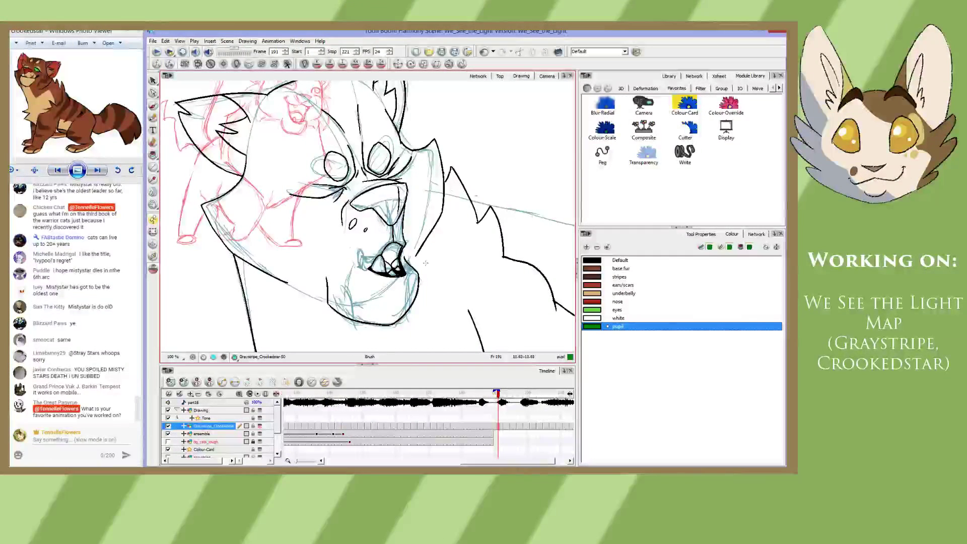
left_click_drag(498, 396, 500, 399)
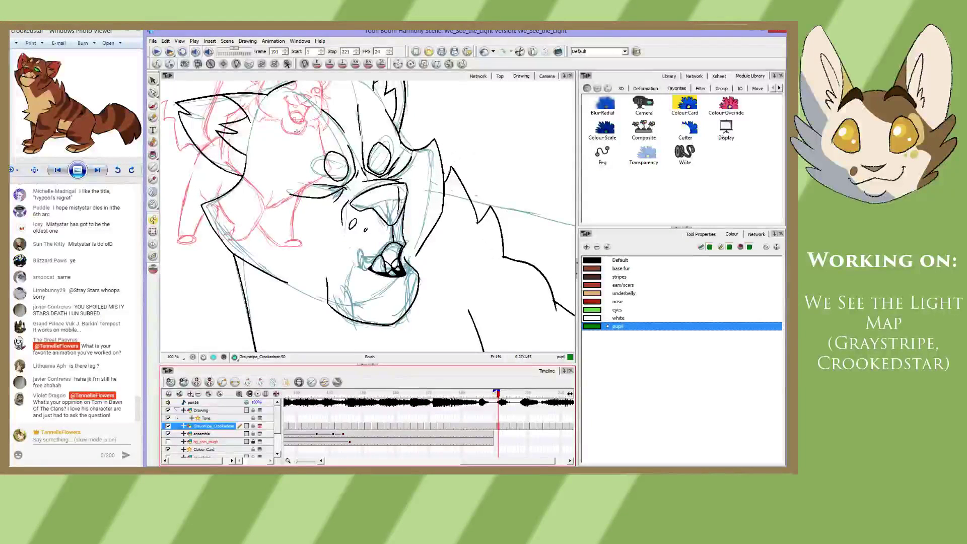
left_click(700, 234)
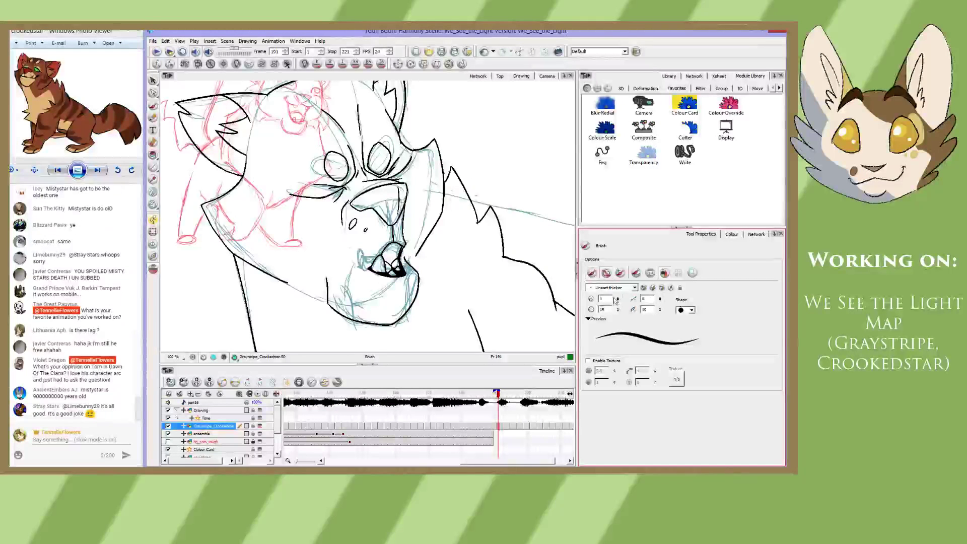
left_click(732, 235)
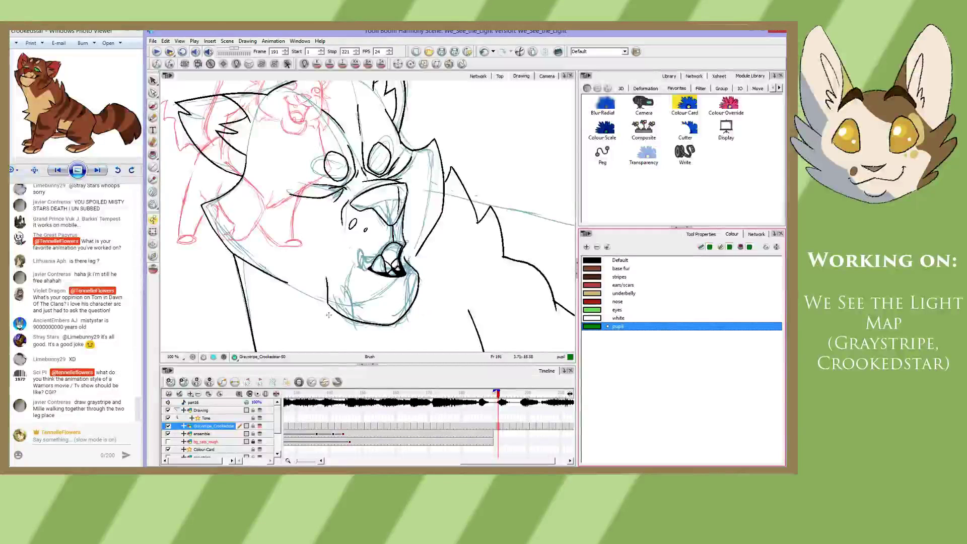
key("space")
left_click_drag(343, 296, 356, 289)
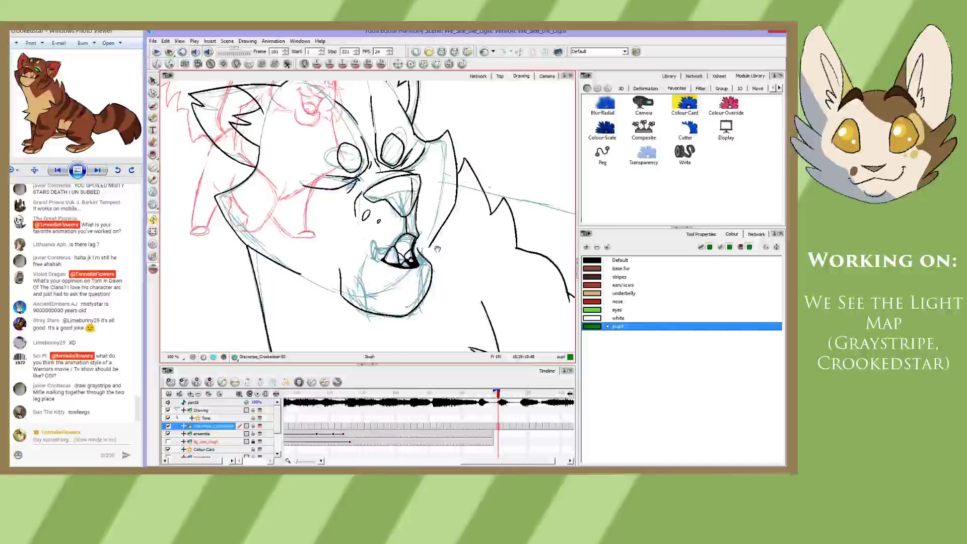
left_click_drag(437, 249, 449, 312)
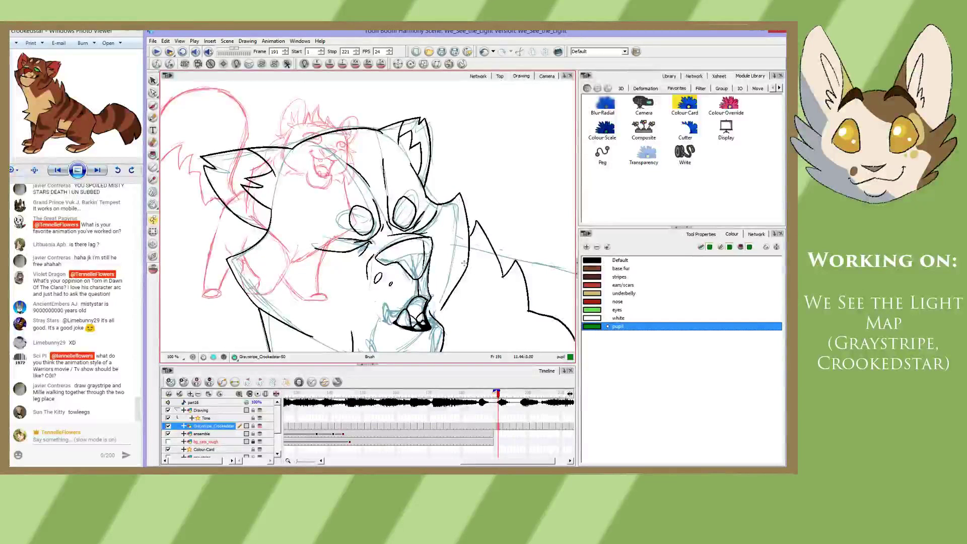
mouse_move(455, 349)
left_mouse_down()
mouse_move(424, 306)
mouse_move(425, 244)
mouse_move(436, 286)
left_mouse_up()
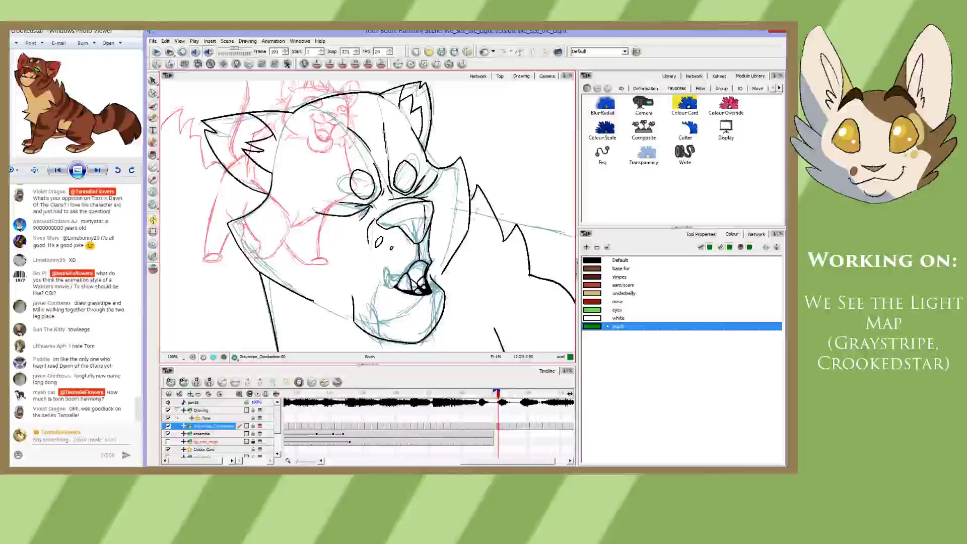
key("space")
mouse_move(476, 338)
left_mouse_down()
mouse_move(478, 361)
mouse_move(491, 344)
left_mouse_up()
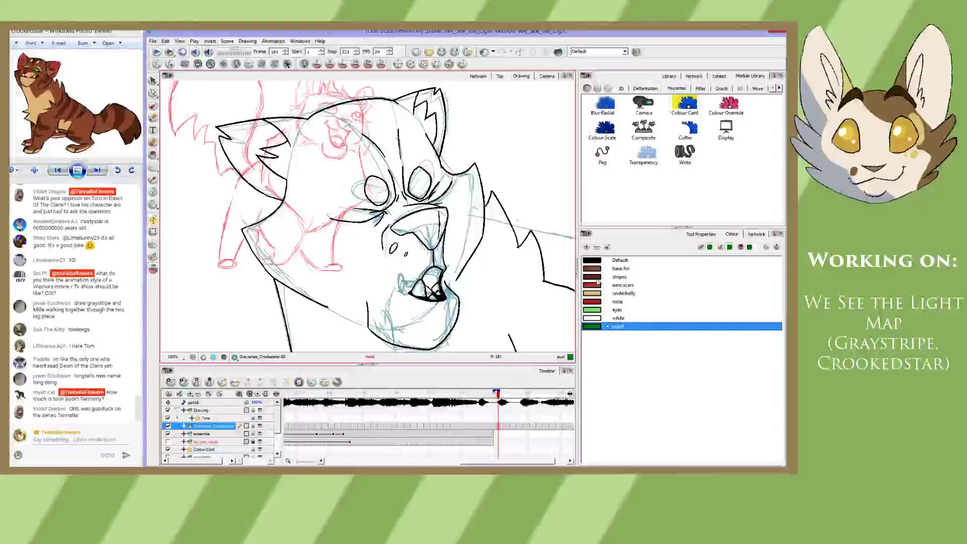
- Reorder the colour palette so the pupil swatch sits directly above the eyes swatch
mouse_move(619, 326)
left_mouse_down()
mouse_move(633, 316)
mouse_move(622, 309)
left_mouse_up()
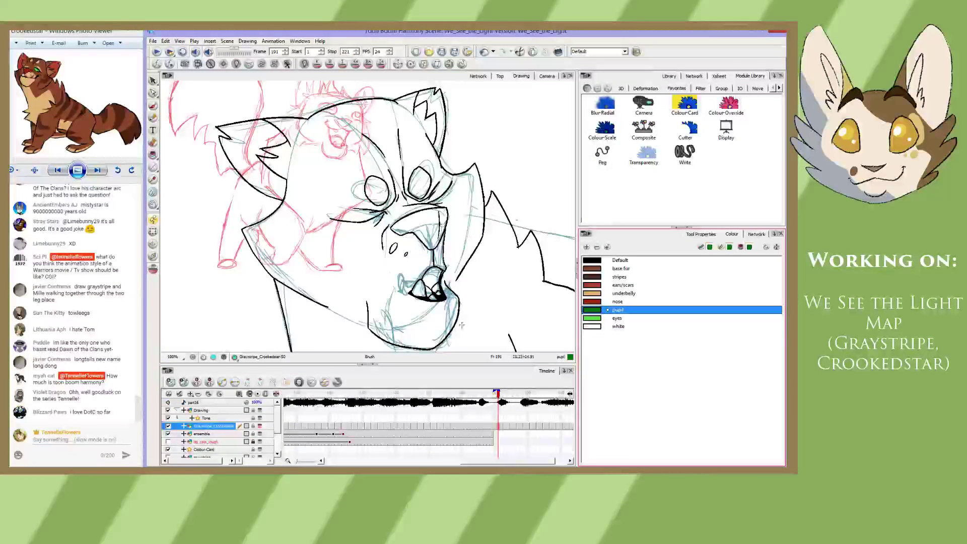
scroll(461, 325, "up", 2)
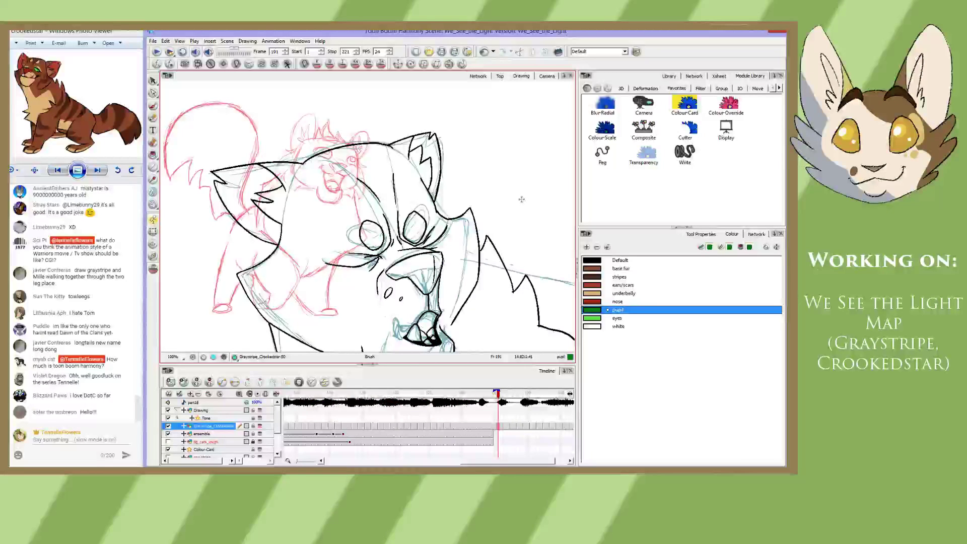
- Fill both oval spots above the cat's eyes on frame 191 with the underbelly colour using the Paint tool
left_click(620, 276)
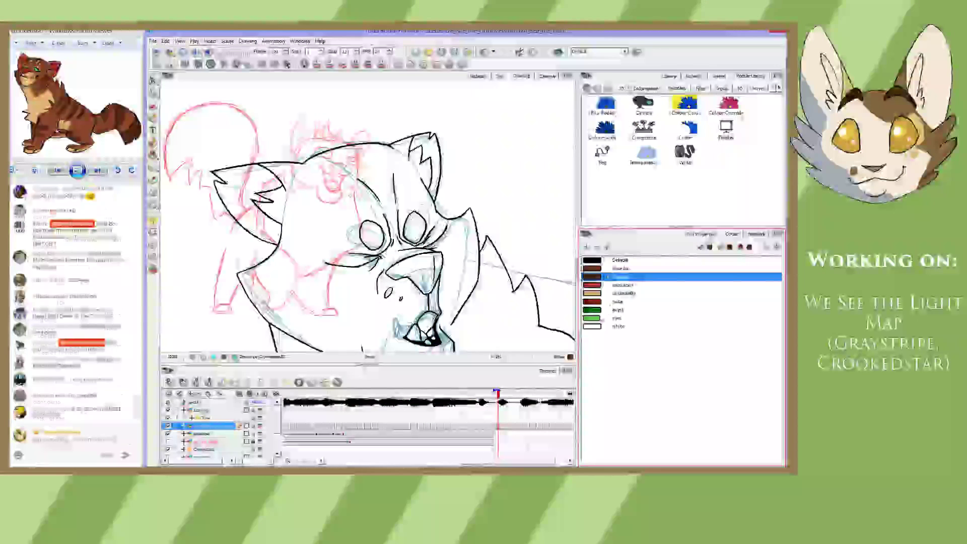
left_click(623, 294)
scroll(242, 175, "down", 3)
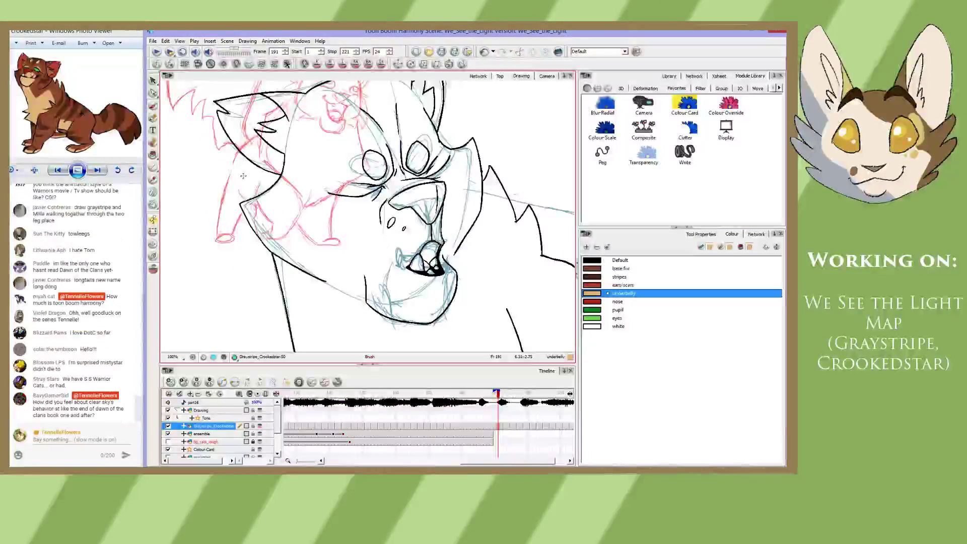
key("alt+i")
left_click_drag(377, 175, 346, 229)
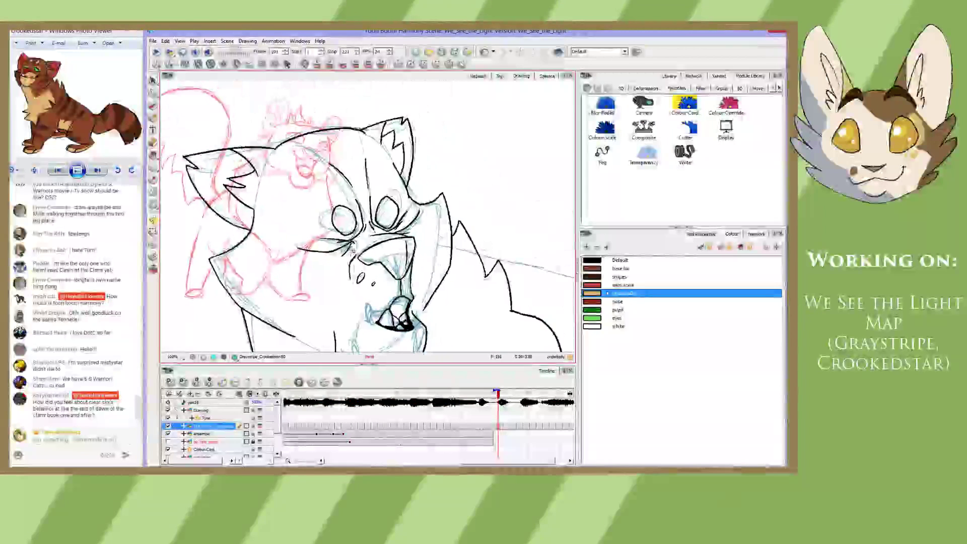
left_click(347, 228)
left_click(386, 215)
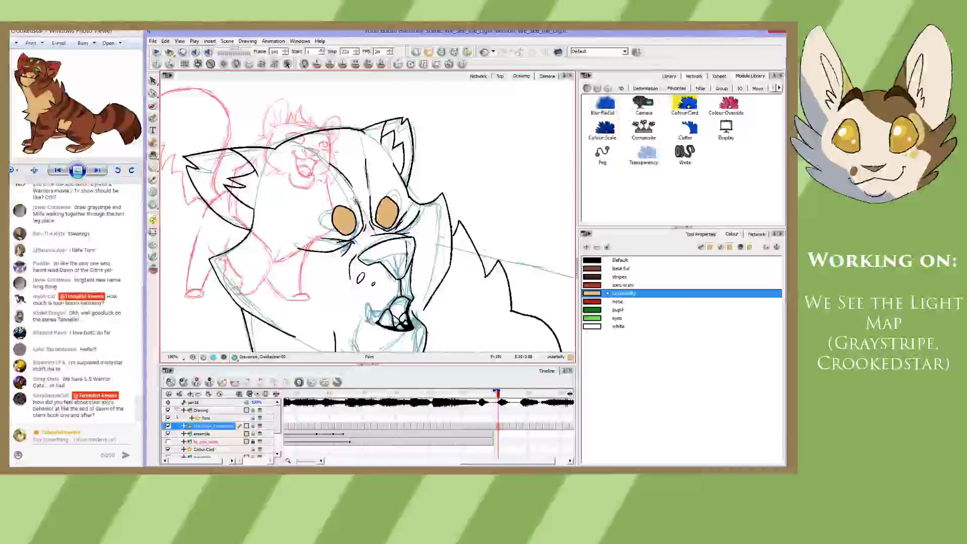
- Fill both oval brow spots with the underbelly colour on the drawings at frames 193 and 195
key("g")
left_click(337, 202)
left_click(380, 191)
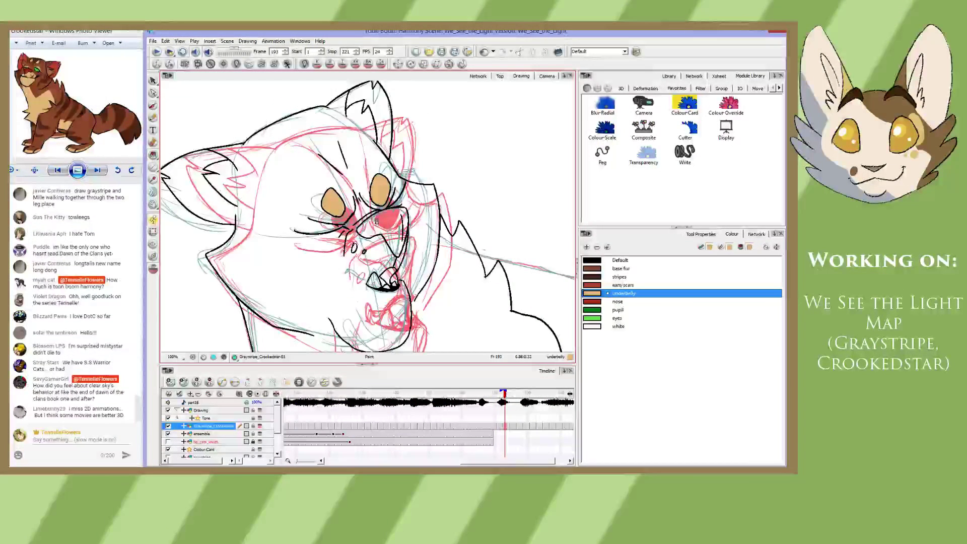
key("g")
left_click(302, 178)
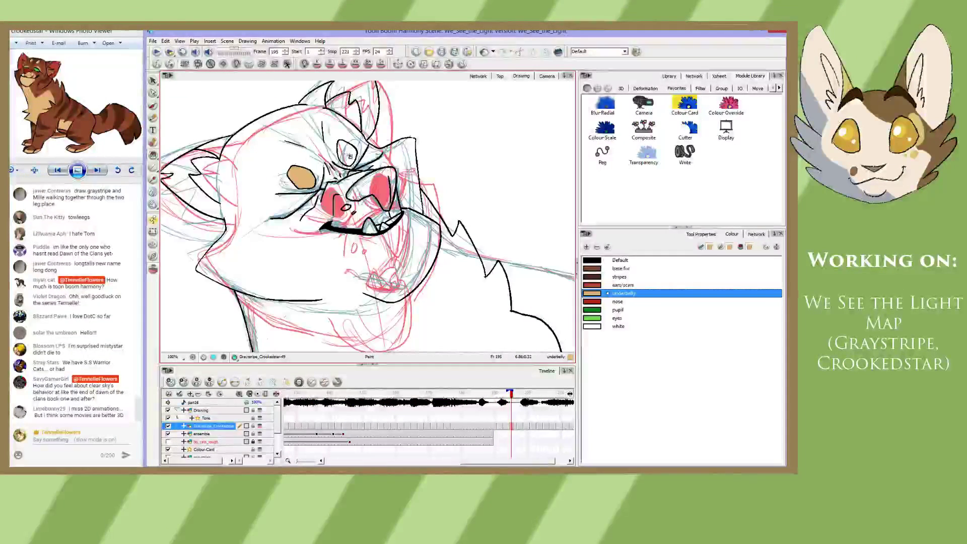
left_click(348, 154)
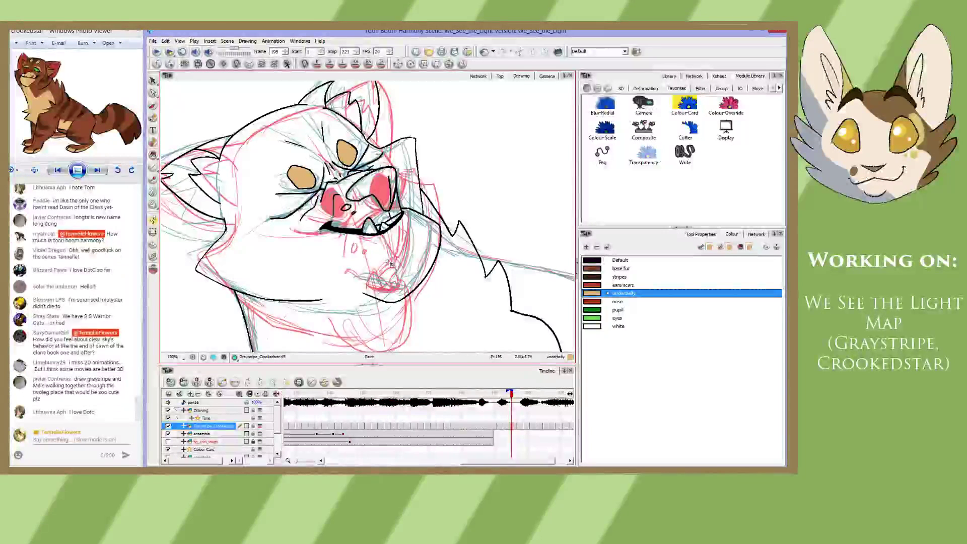
- Set the Paint tool to Close Small Gap and fill both brow spots on frame 197 with the underbelly colour
key("period")
key("period")
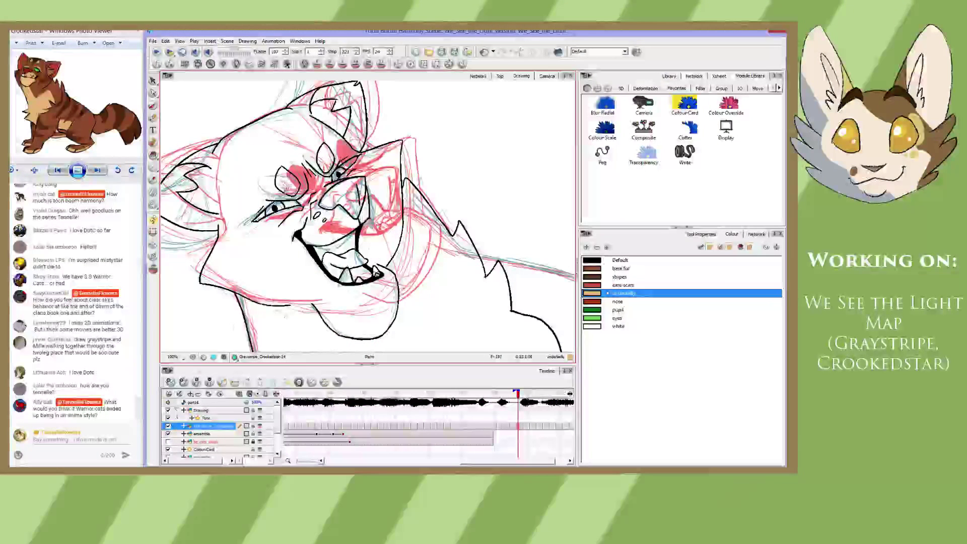
left_click(318, 179)
key("ctrl+z")
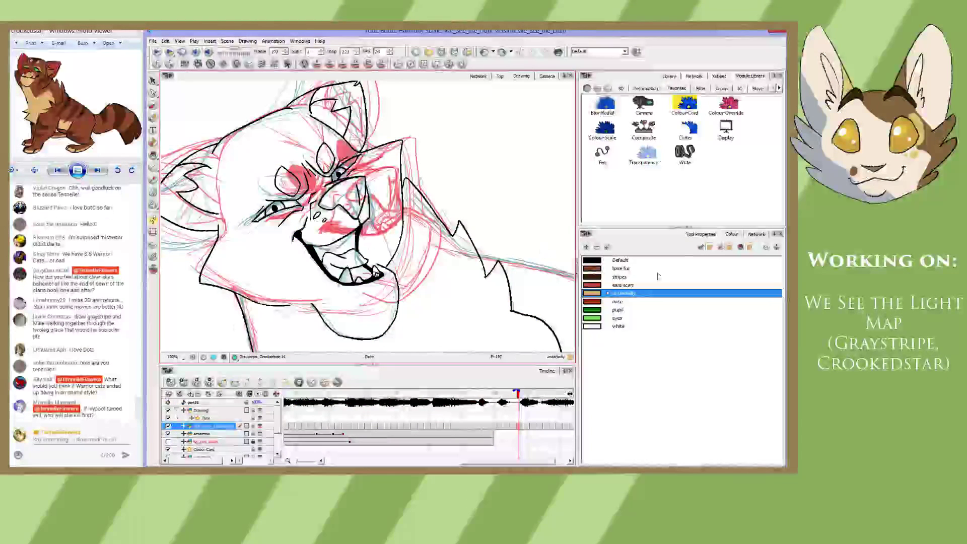
left_click(702, 234)
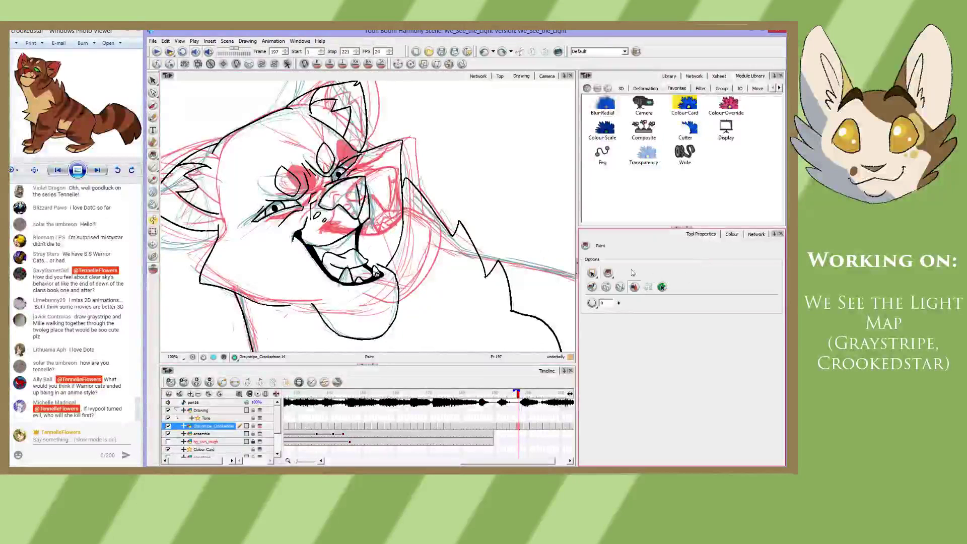
left_click(592, 303)
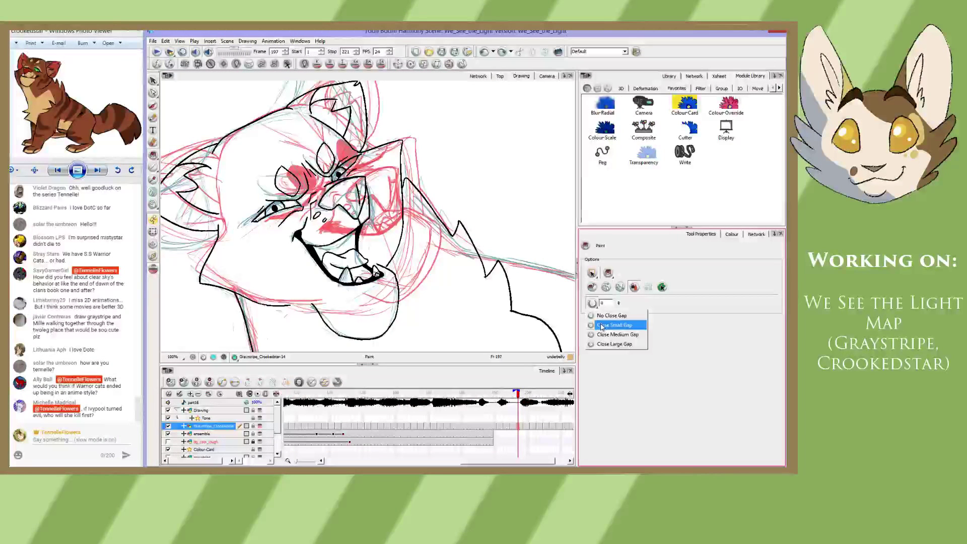
left_click(602, 325)
left_click(288, 179)
left_click(325, 154)
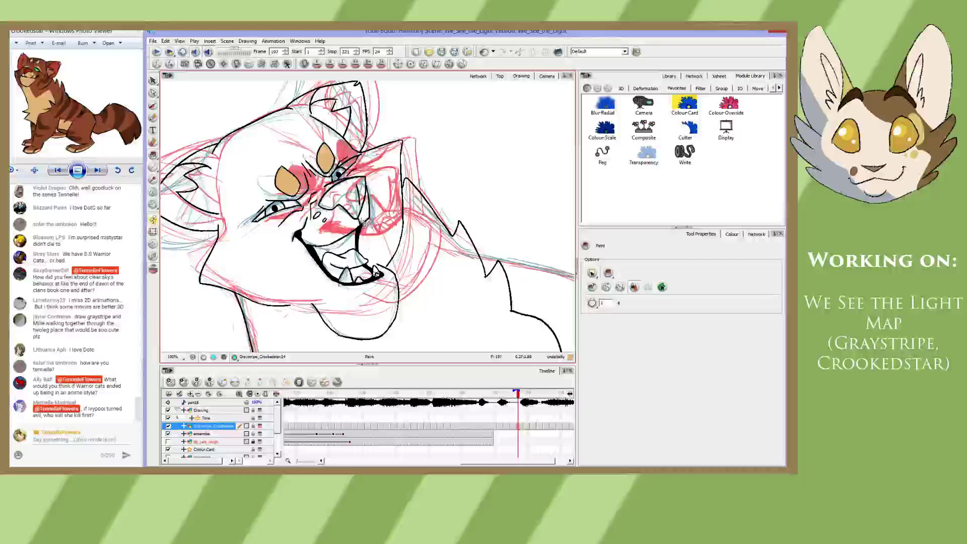
- Paint both brow spots with the underbelly colour on the drawings at frames 199 and 201
key("g")
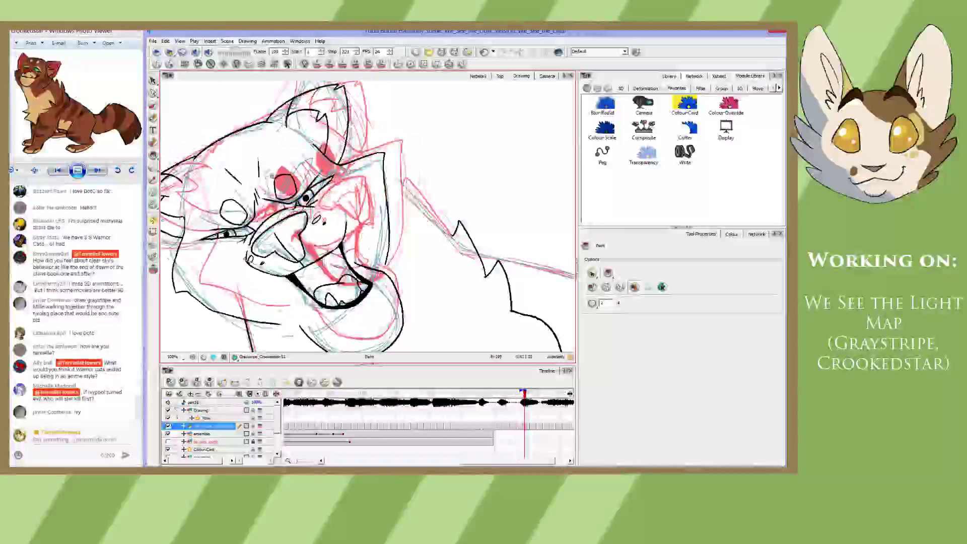
left_click(240, 216)
left_click(284, 185)
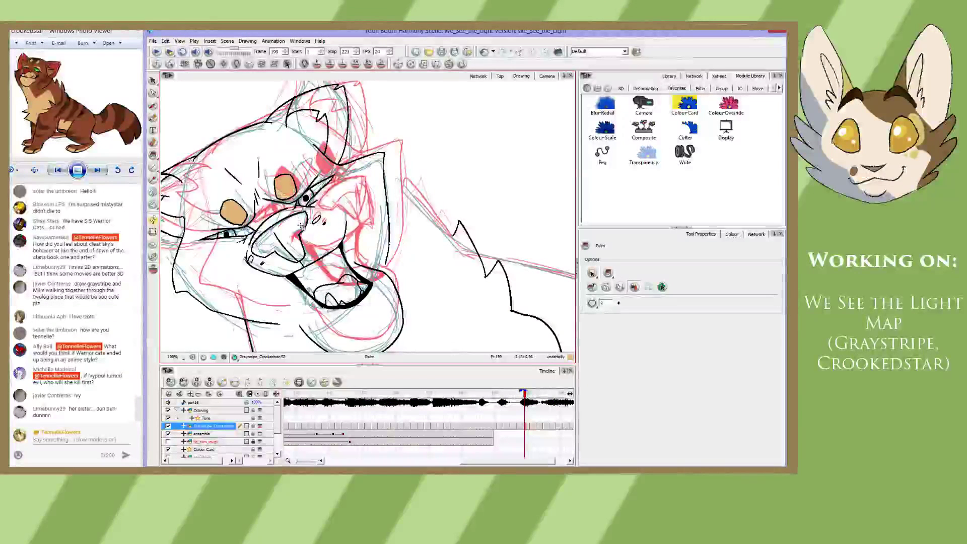
key("period")
key("period")
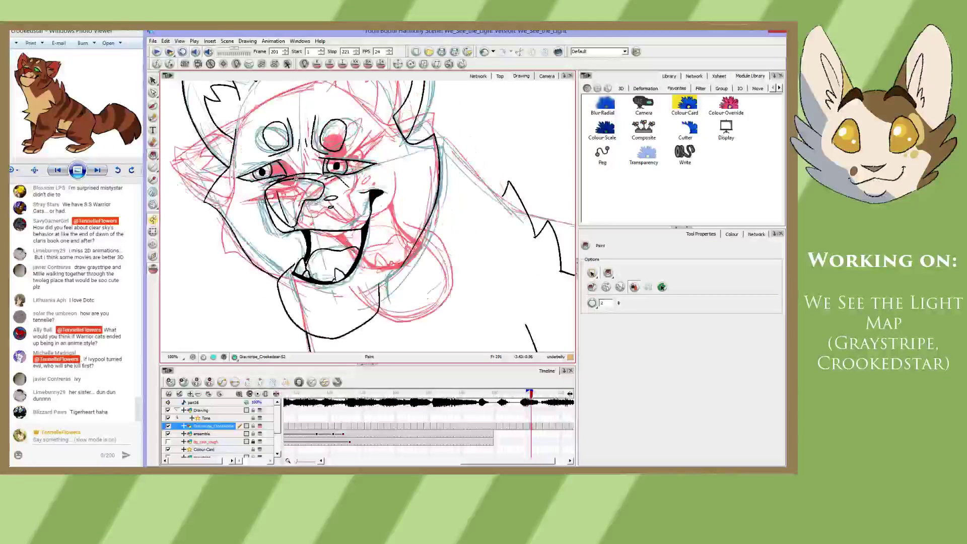
left_click(277, 135)
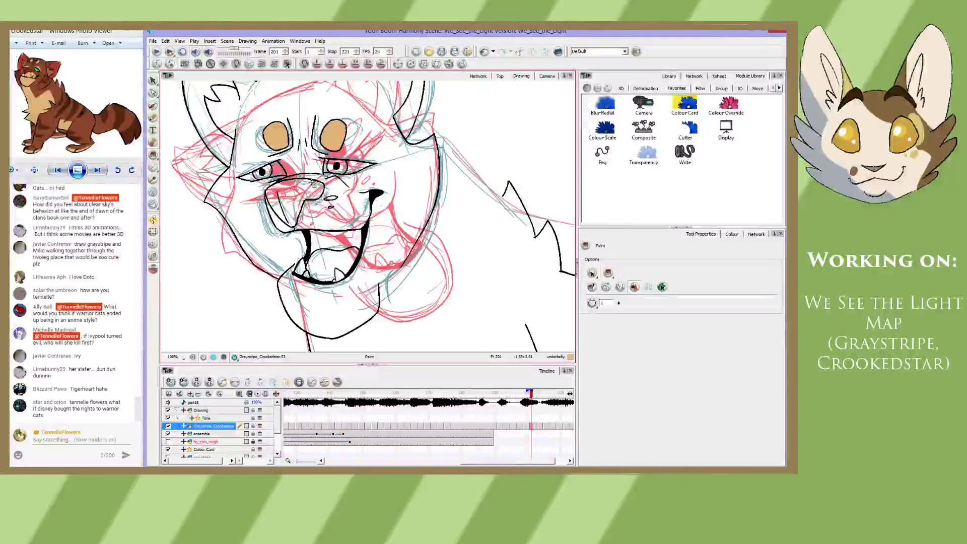
- Fill the pair of brow spots with the underbelly colour on the drawings at frames 203 and 205
key("period")
key("period")
left_click(264, 104)
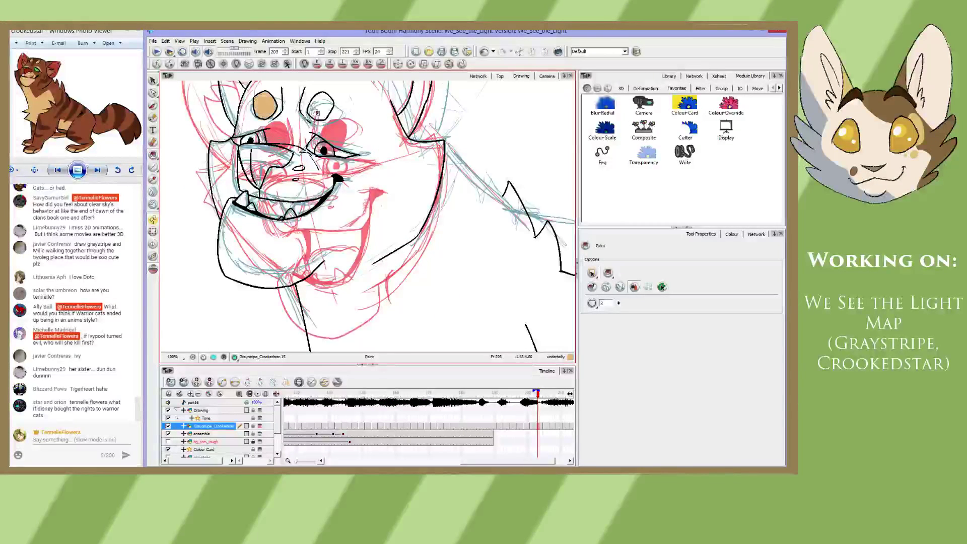
left_click(317, 107)
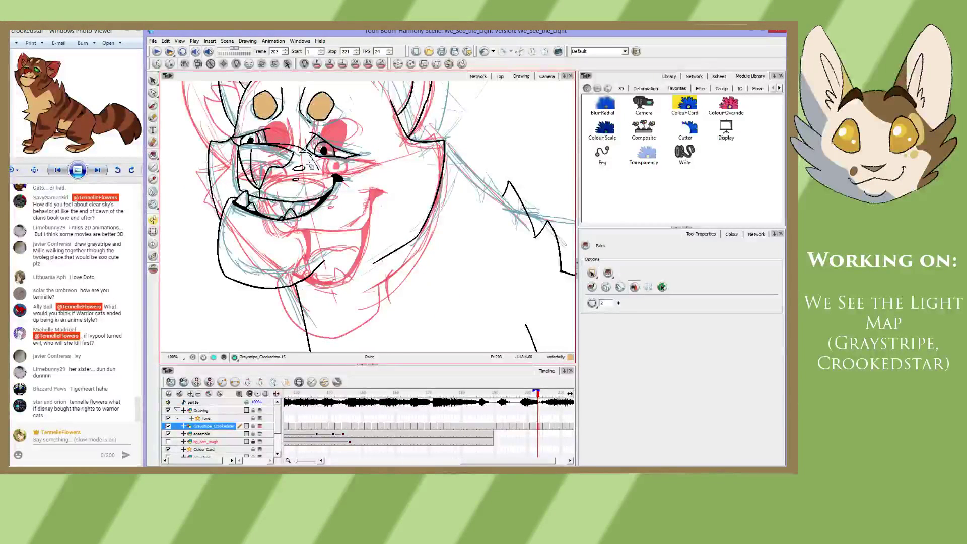
left_click_drag(290, 161, 319, 201)
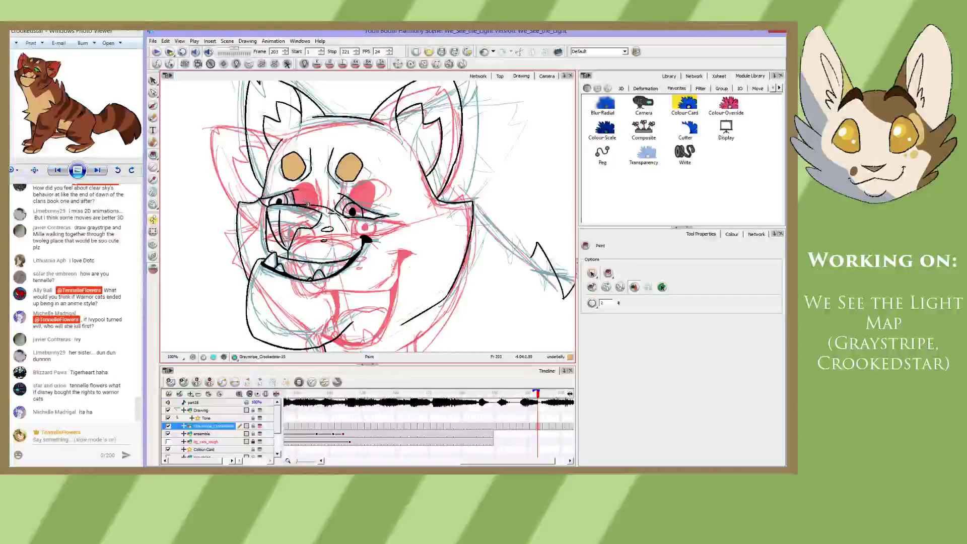
key("period")
key("period")
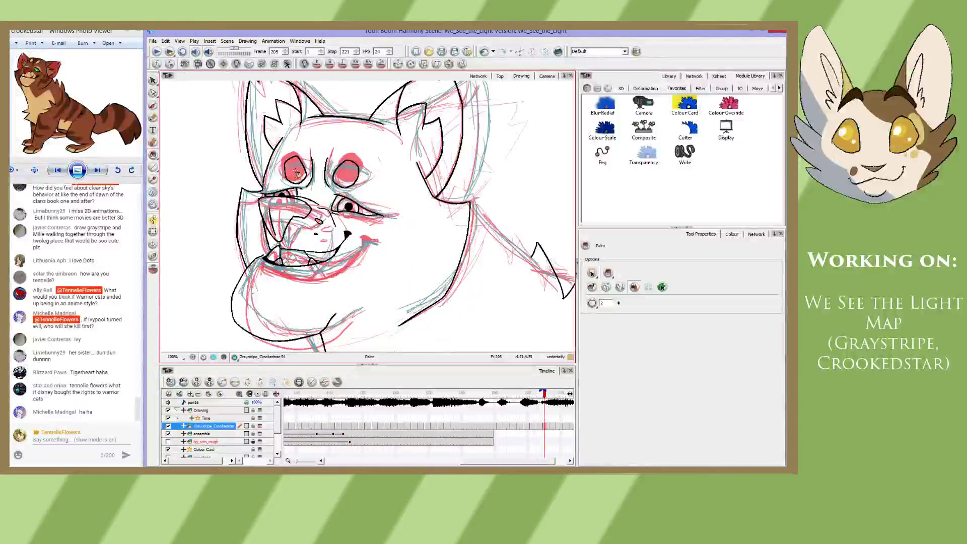
left_click(298, 174)
left_click(346, 173)
- Finish the brow spots on frame 205 and fill both brow spots on frame 207 with the underbelly colour
left_click_drag(303, 221, 276, 232)
key("period")
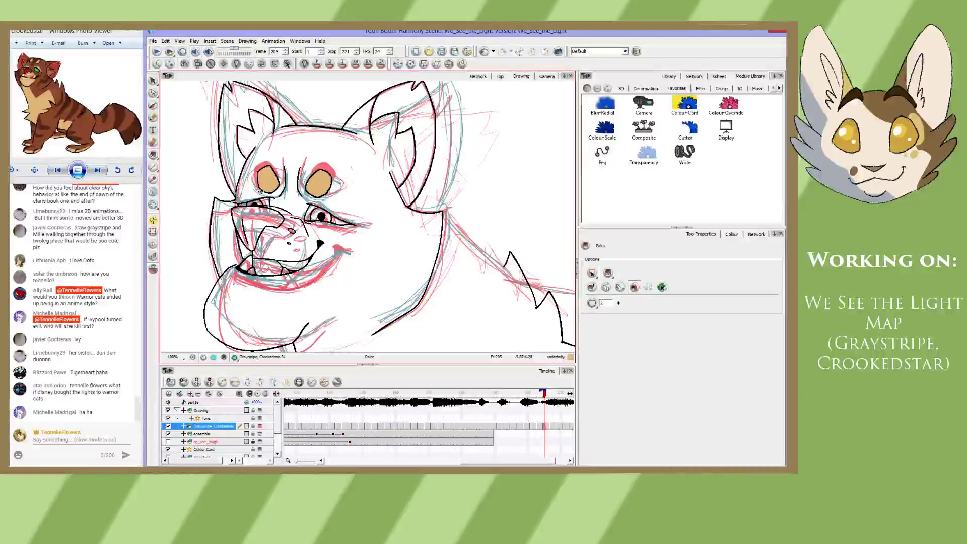
key("period")
left_click(273, 117)
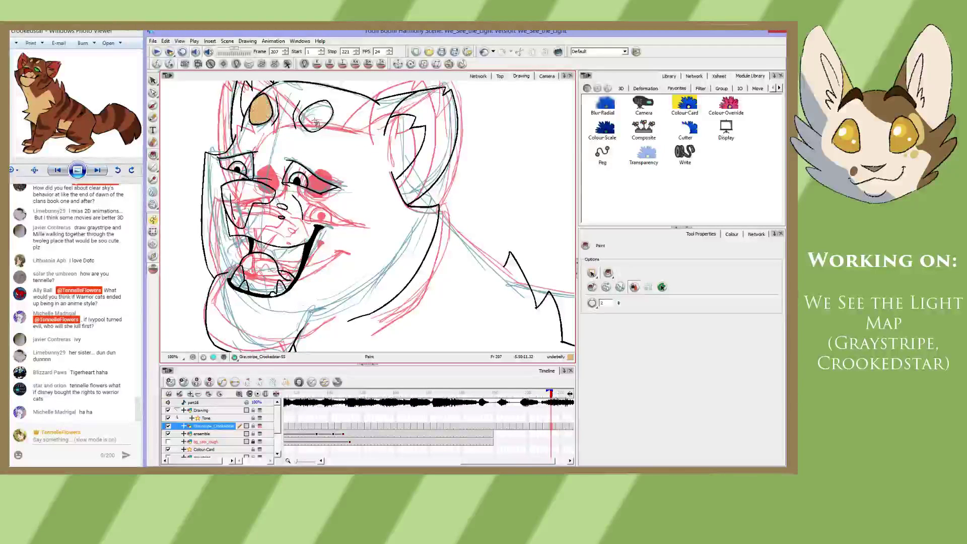
left_click(316, 124)
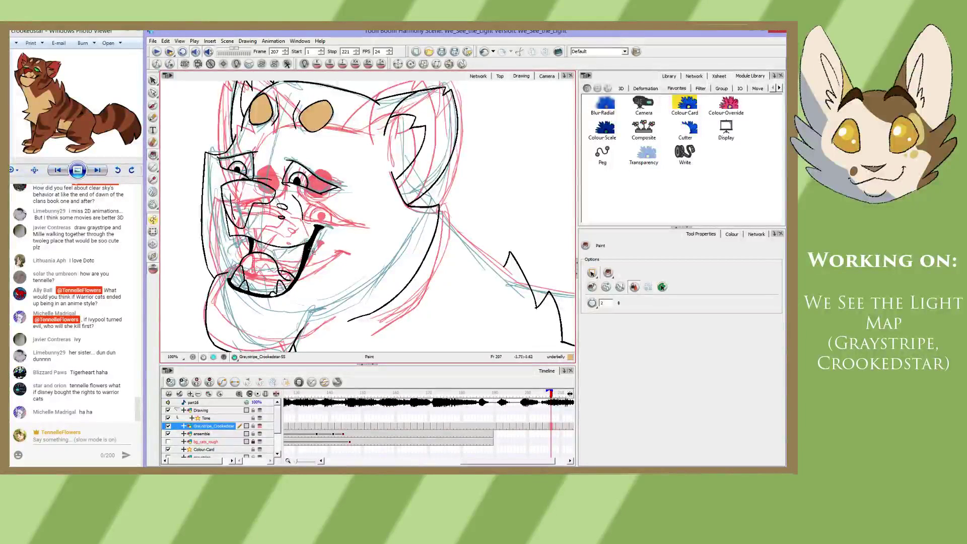
- Fill both brow spots with the underbelly colour on the drawings at frames 209, 211 and 213
key("g")
left_click(226, 159)
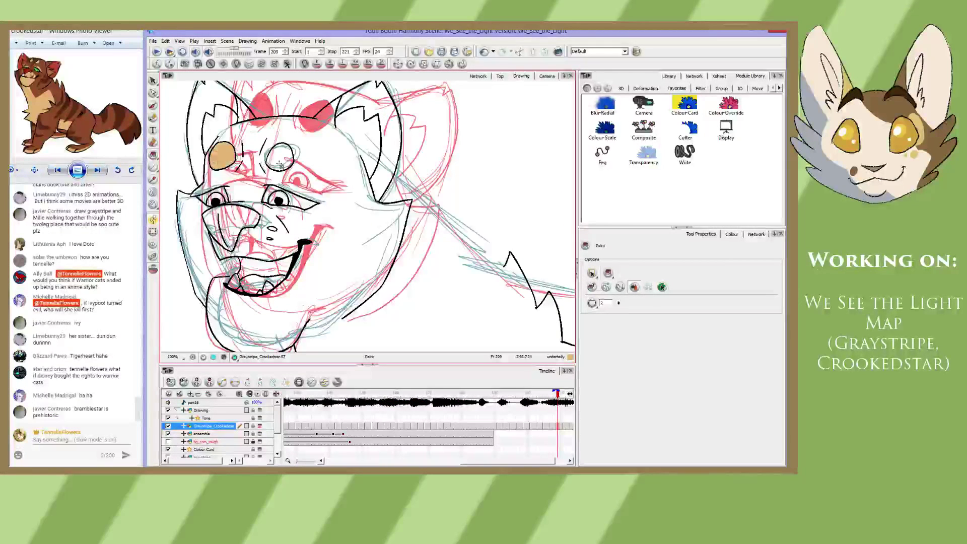
left_click(280, 162)
key("g")
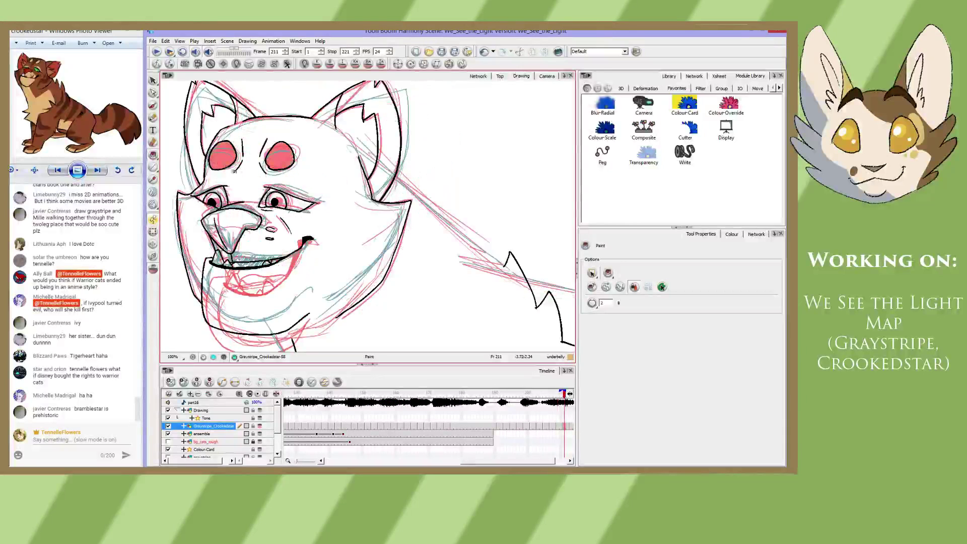
left_click(225, 163)
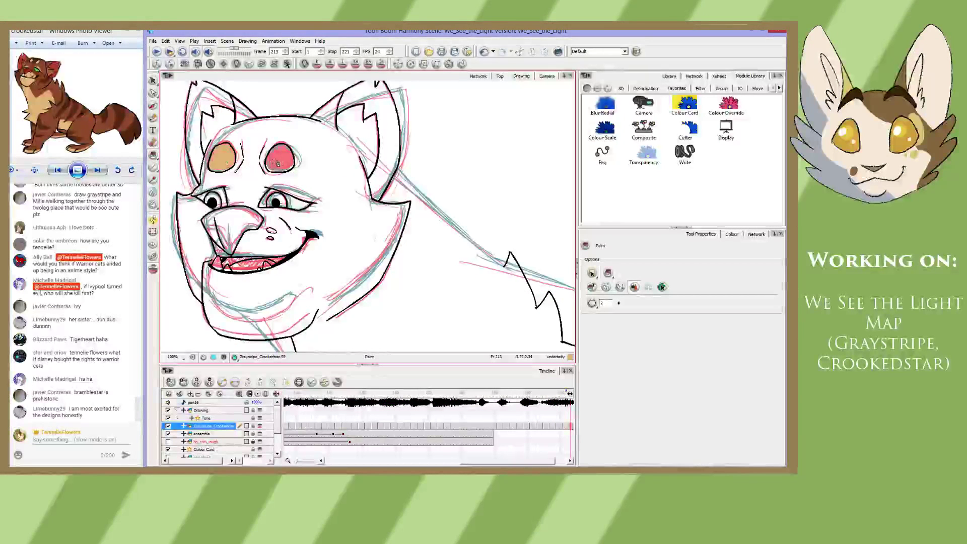
left_click(277, 161)
key("g")
- Return to the drawing at frame 191 and fill the cat's nose with the nose colour
key("f")
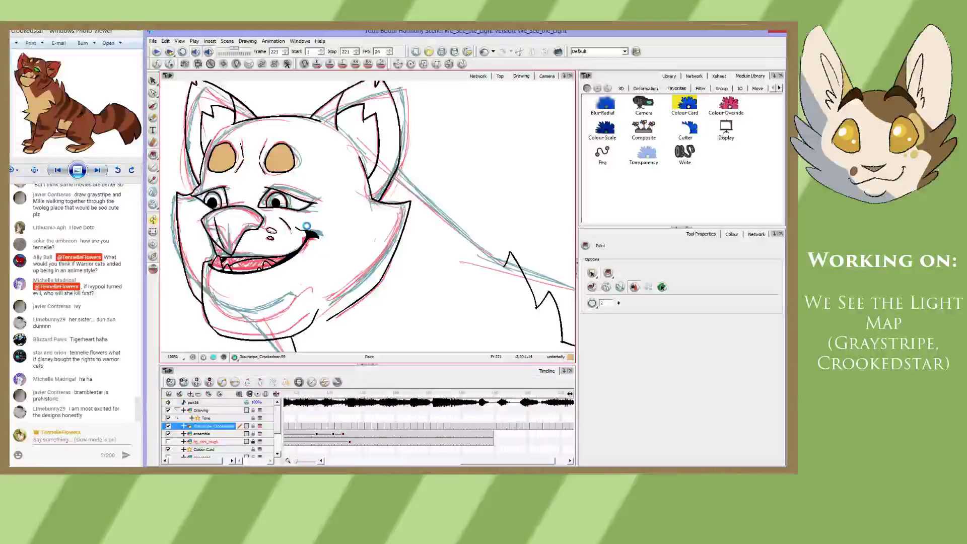
key("f")
key("f")
key("f")
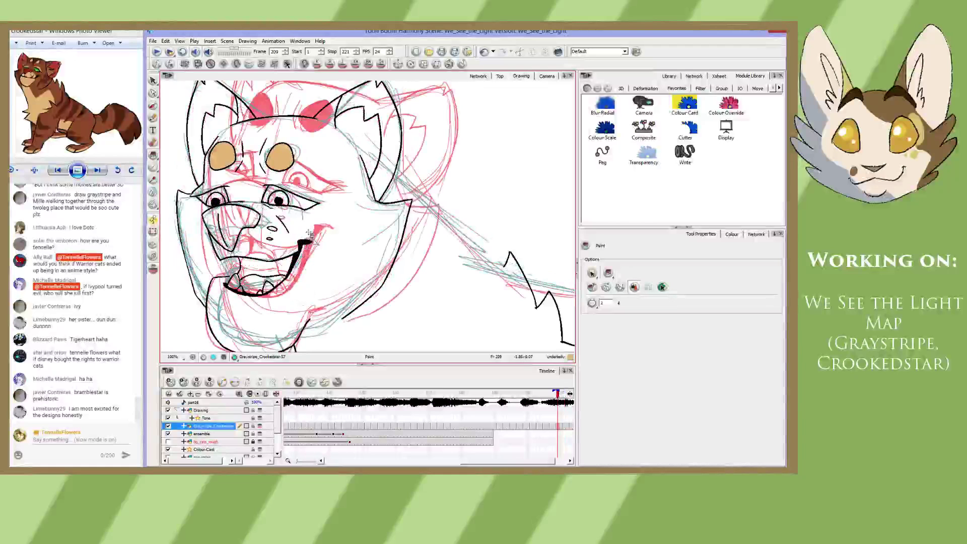
key("comma")
key("comma")
key("comma")
key("comma")
key("comma")
key("comma")
key("comma")
key("comma")
key("comma")
key("comma")
key("comma")
key("comma")
key("comma")
key("comma")
key("comma")
key("comma")
key("comma")
key("comma")
key("comma")
key("comma")
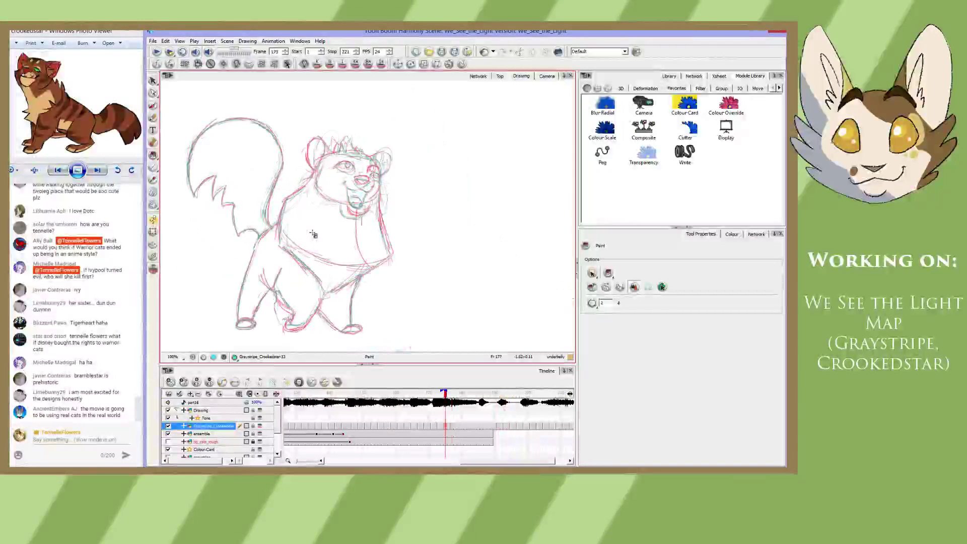
key("period")
key("period")
key("period")
key("period")
key("period")
key("period")
key("period")
key("period")
key("period")
key("period")
key("period")
key("period")
key("period")
key("period")
key("period")
key("period")
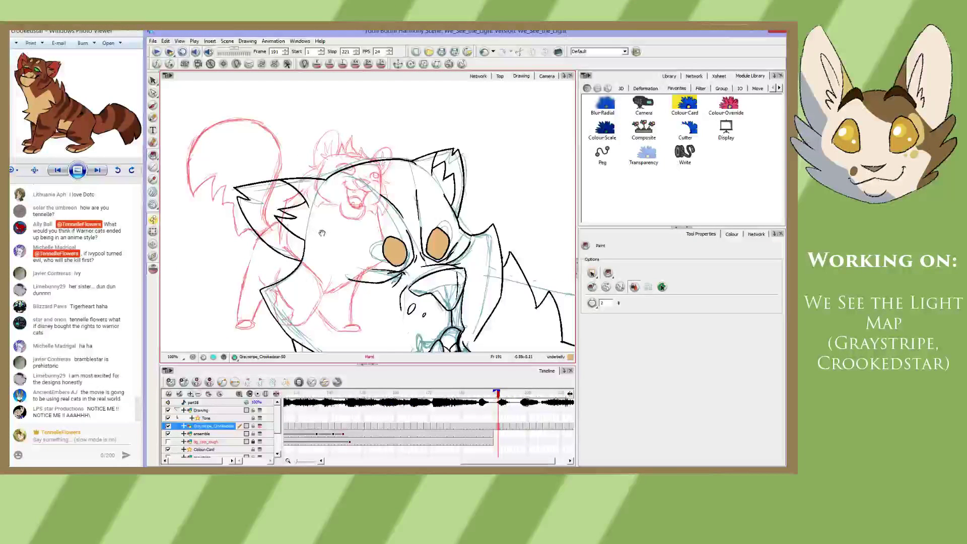
left_click_drag(321, 232, 256, 123)
left_click(731, 234)
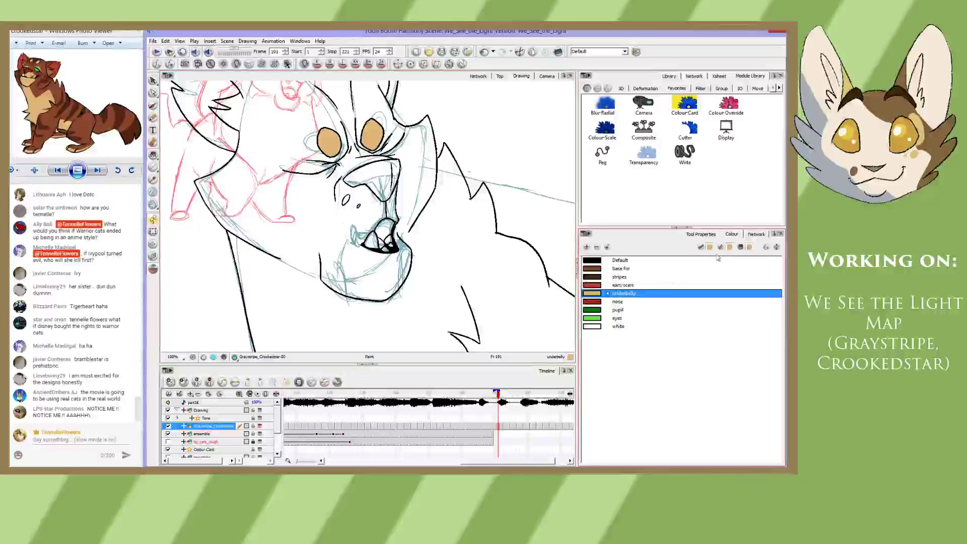
left_click(620, 301)
key("period")
key("period")
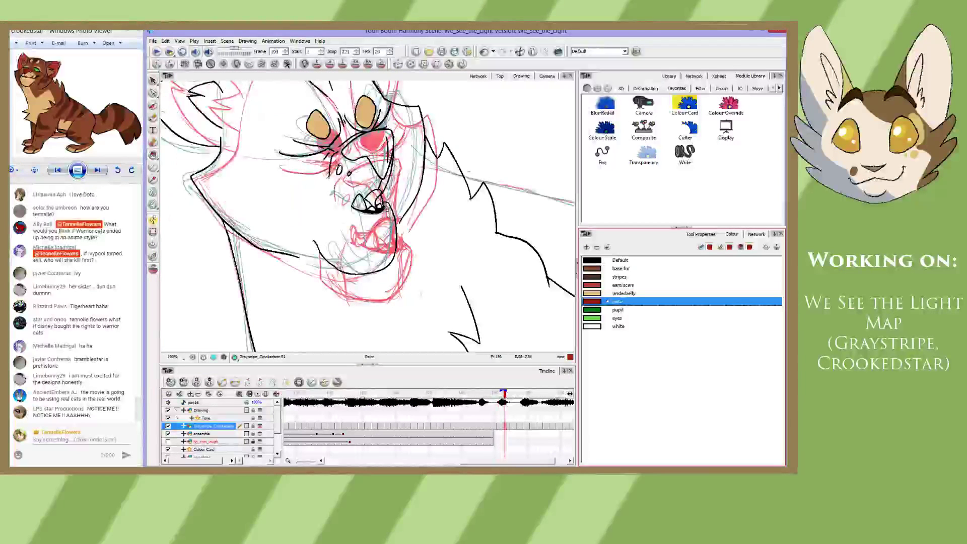
key("comma")
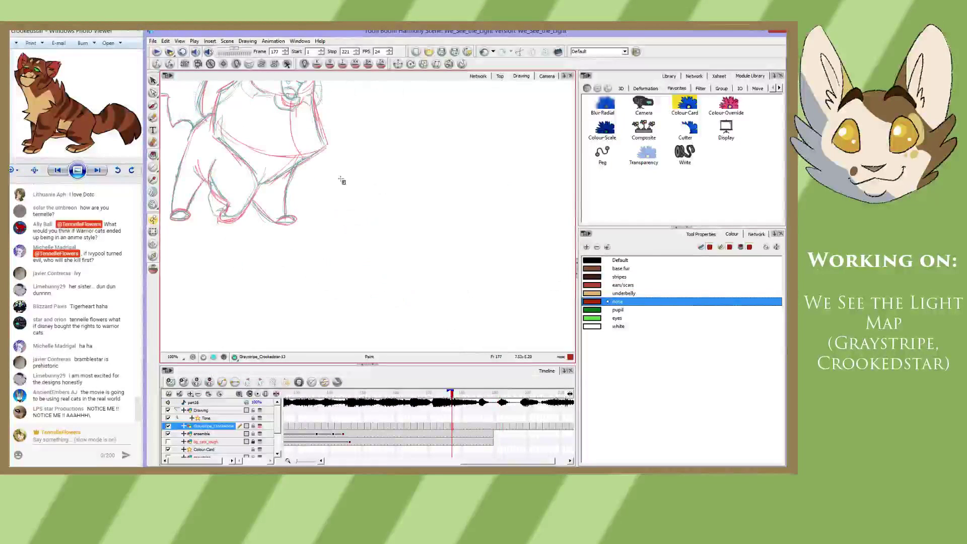
key("comma")
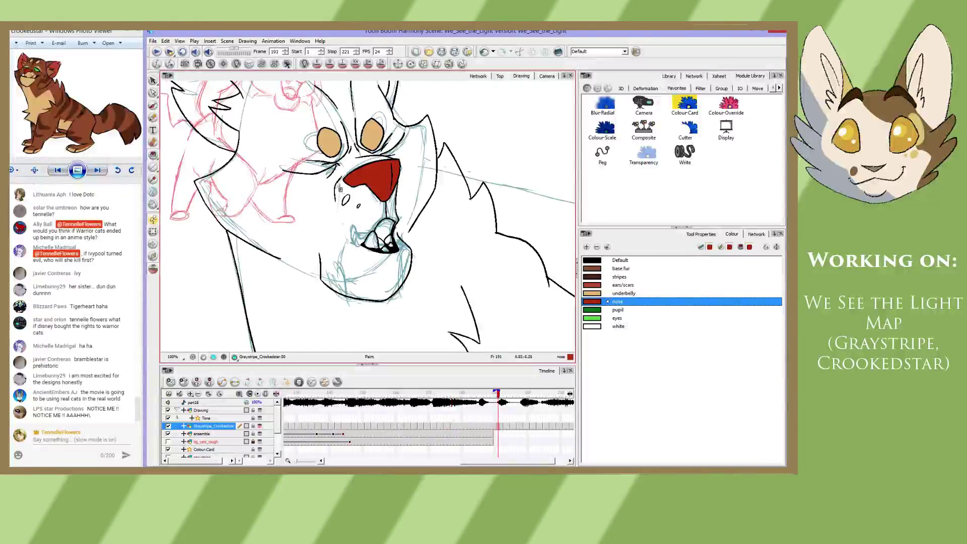
- Fill the nose with the nose colour on the drawings at frames 193, 195, 197 and 199
key("period")
key("period")
key("period")
key("period")
key("period")
key("period")
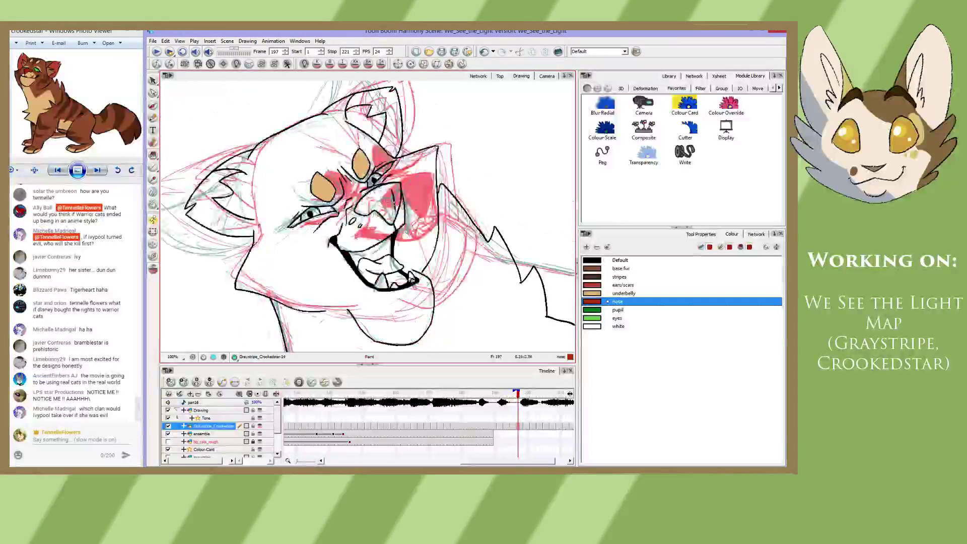
key("period")
key("period")
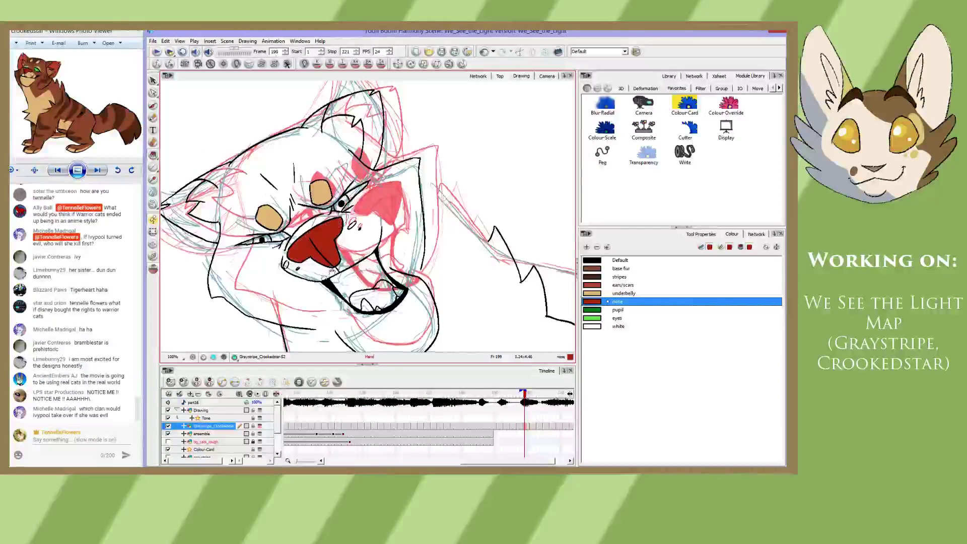
- Paint the nose with the nose colour on the drawings at frames 201 and 203
key("period")
key("period")
key("period")
key("period")
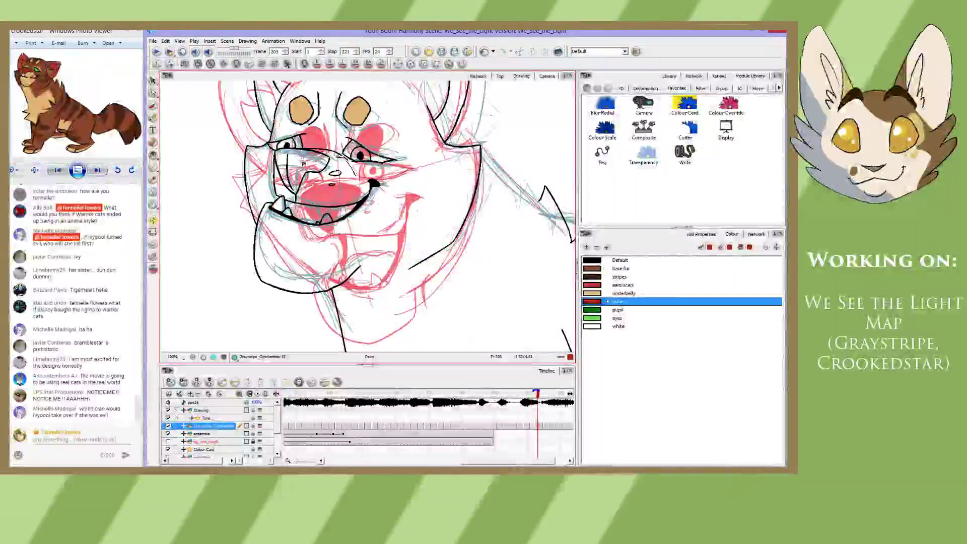
left_click(304, 164)
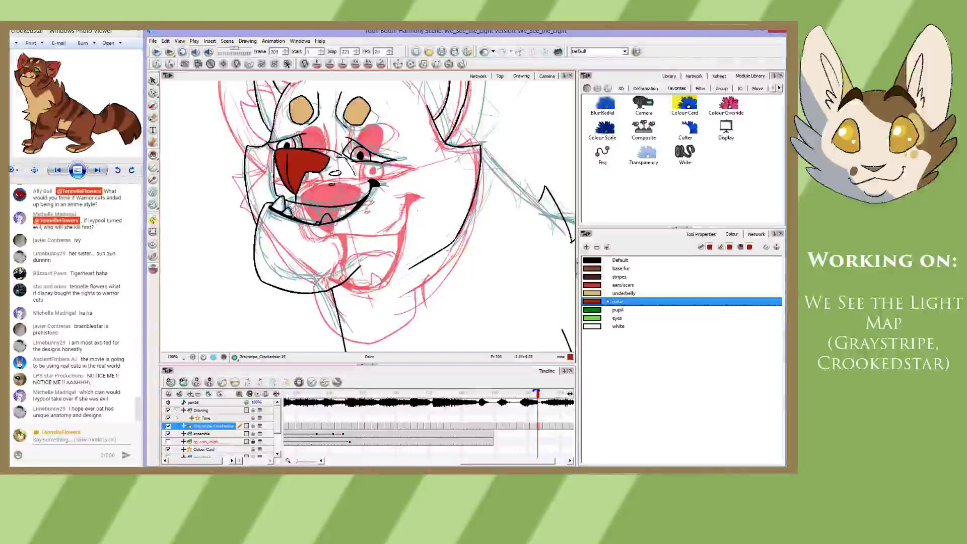
- Fill the nose with the nose colour on the drawings at frames 205 and 207
key("period")
key("period")
key("period")
key("period")
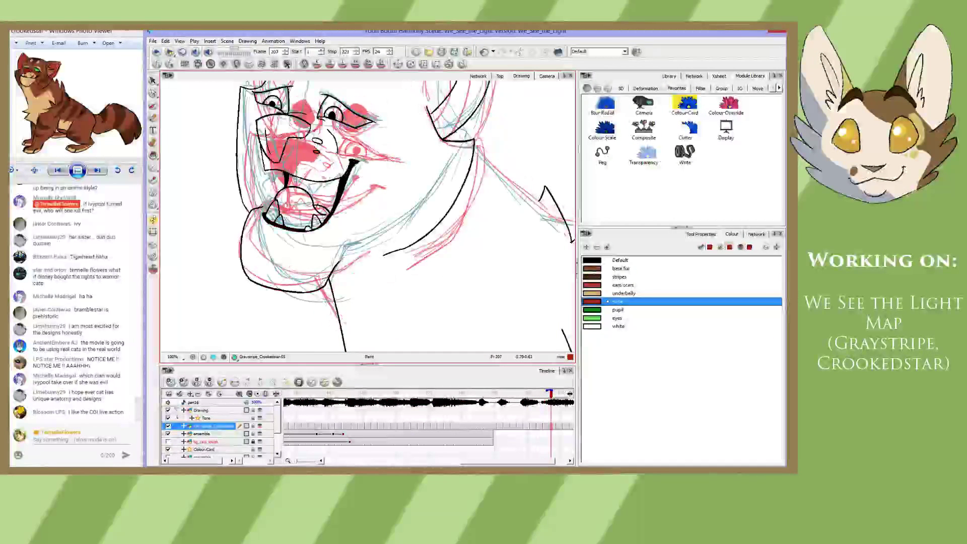
left_click(287, 142)
- Fill the nose with the nose colour on the remaining drawings at frames 209, 211 and 213
key("period")
key("period")
left_click(270, 171)
key("period")
key("period")
left_click(268, 174)
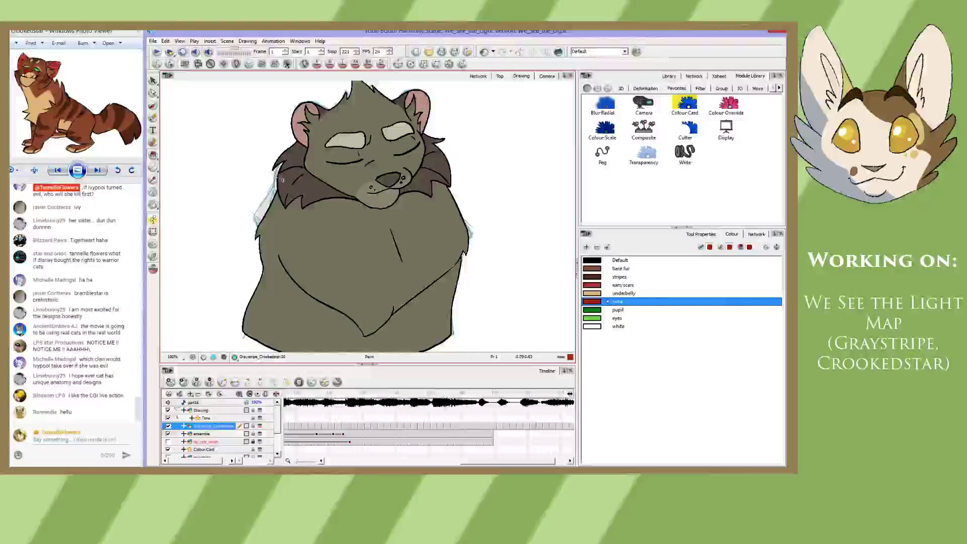
key("comma")
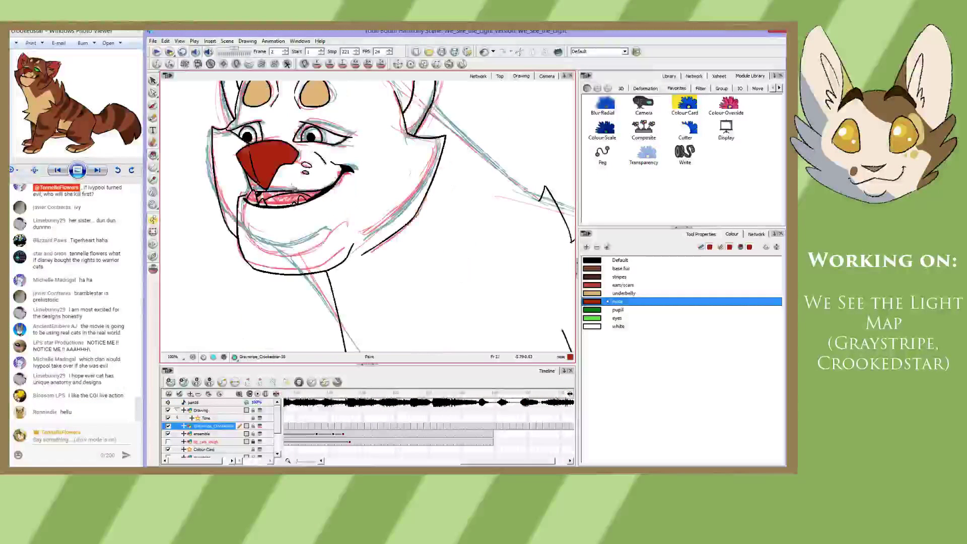
- Fill the inside of both ears with the ears/scars colour on the last drawing, held through frame 221
left_click(620, 285)
left_click_drag(348, 151, 403, 239)
left_click(285, 151)
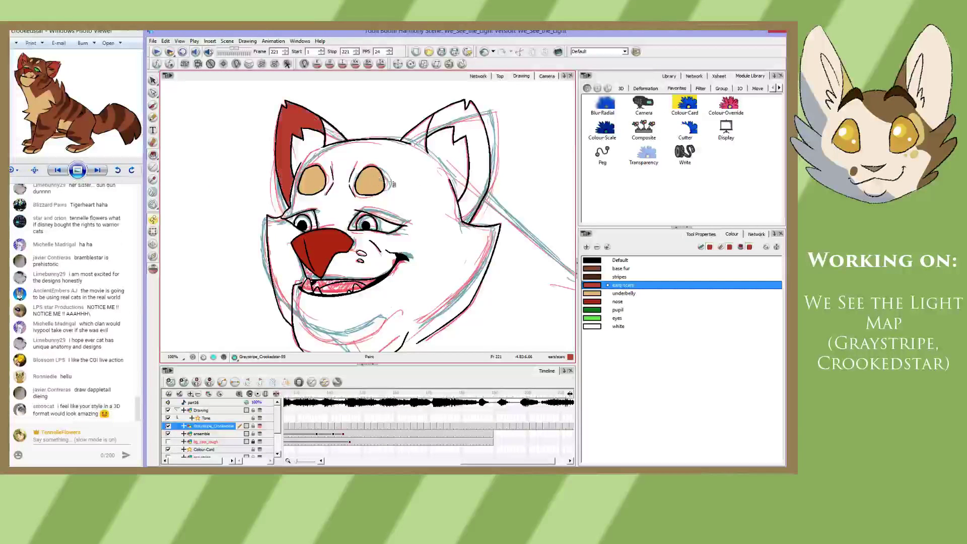
left_click(477, 176)
- Fill the inside of both ears with the ears/scars colour on the drawing at frame 209
key("f")
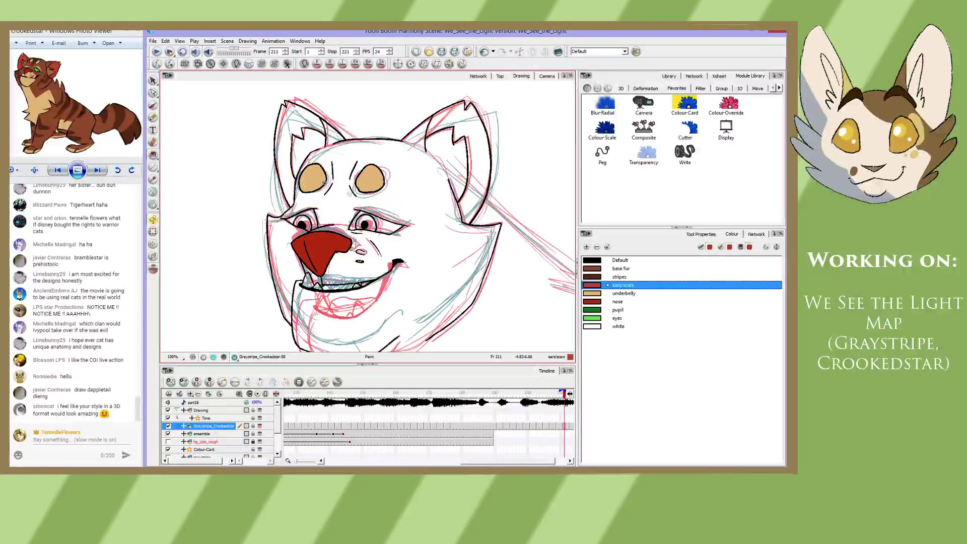
key("comma")
key("comma")
left_click(286, 177)
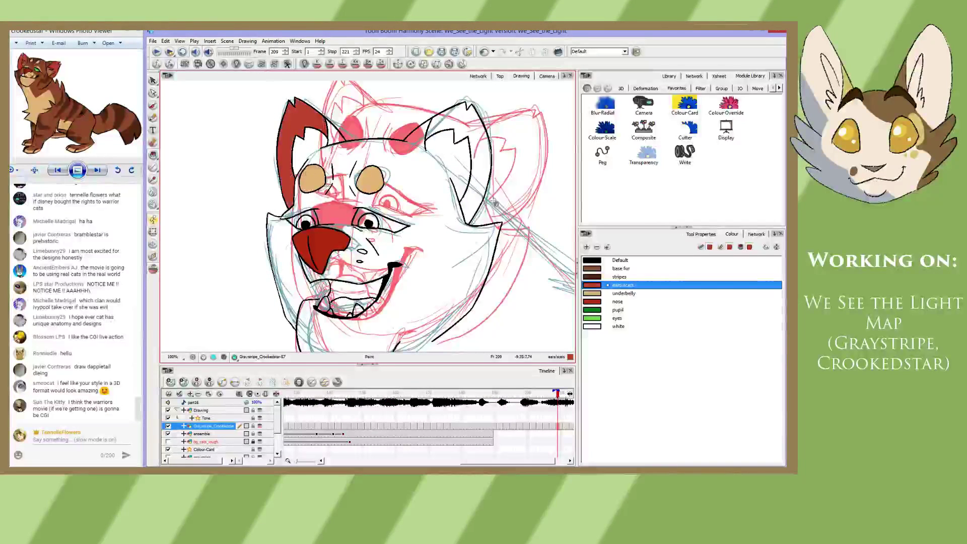
left_click(470, 204)
- Paint the inside of both ears with the ears/scars colour on the drawing at frame 207
key("comma")
key("comma")
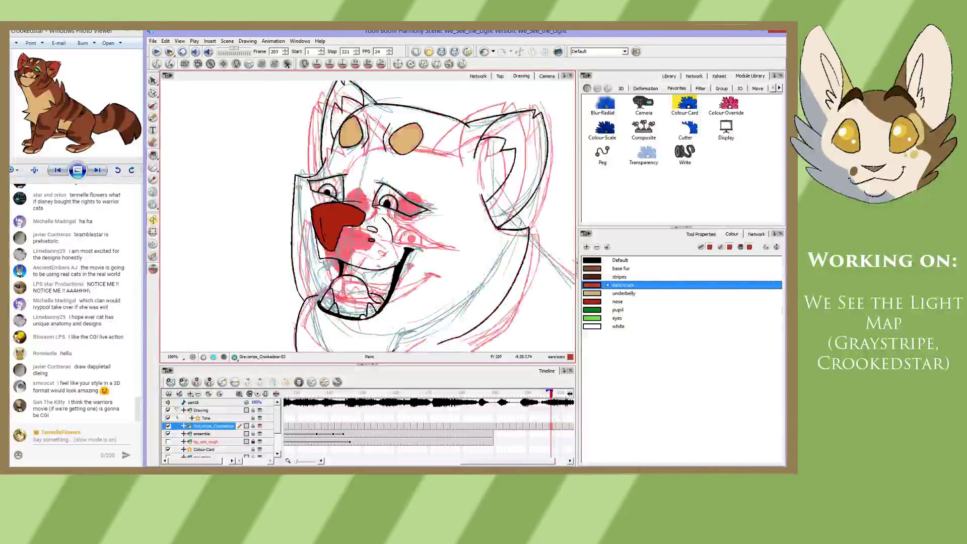
key("alt+b")
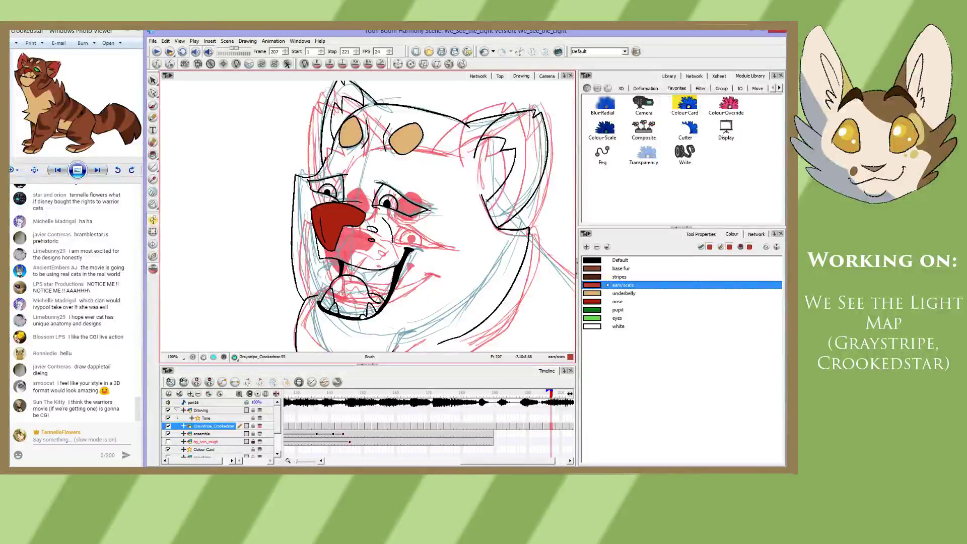
key("alt+i")
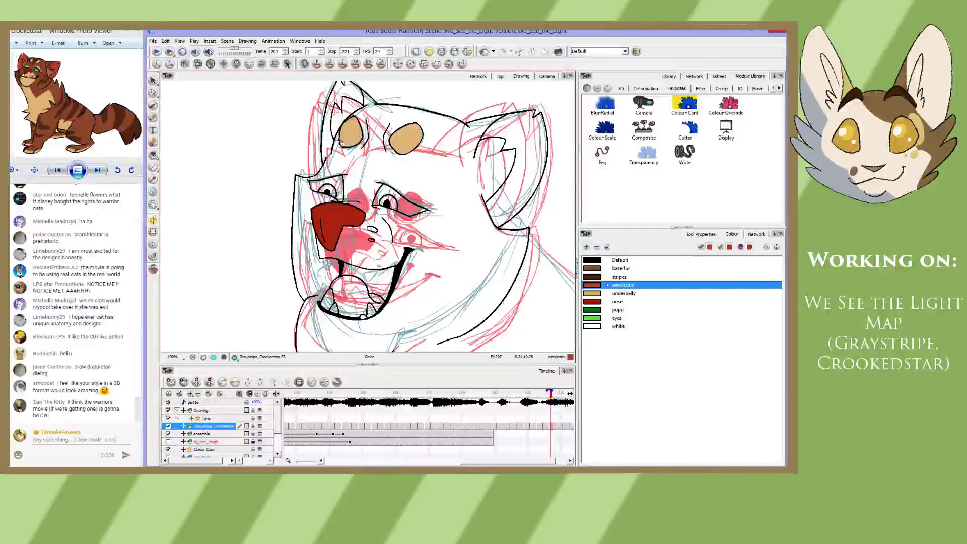
left_click(331, 142)
left_click(511, 209)
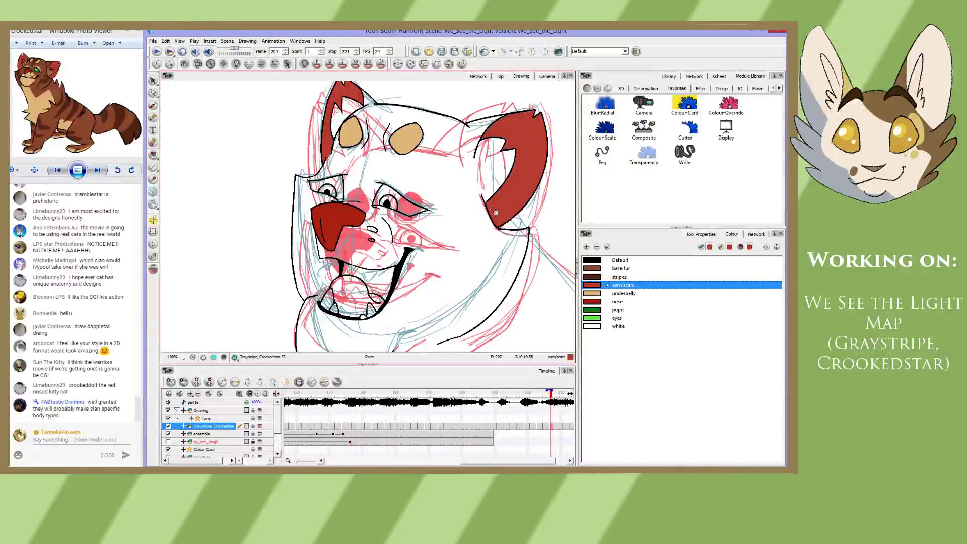
- Examine the ears on the drawings from frame 209 back to frame 197
key("g")
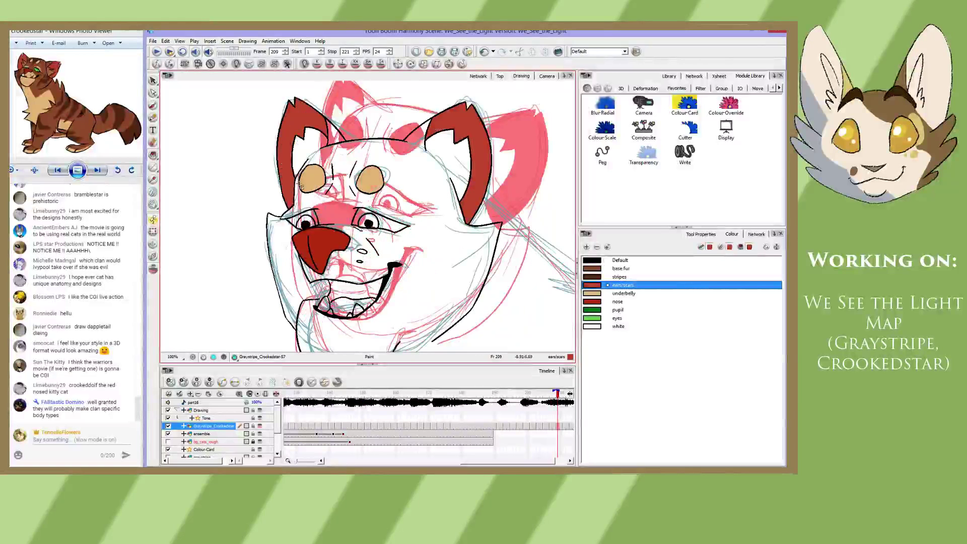
key("f")
key("f")
key("f")
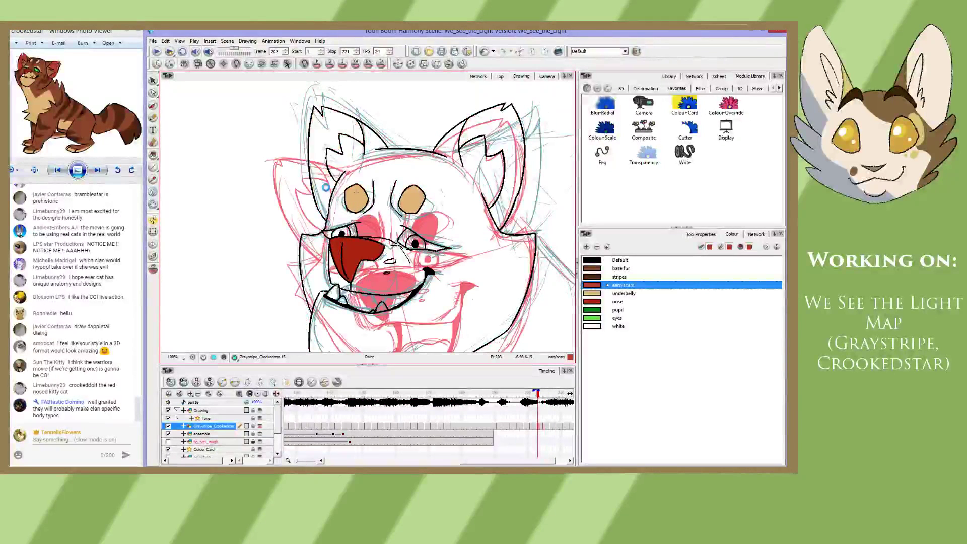
key("comma")
key("comma")
key("comma")
key("comma")
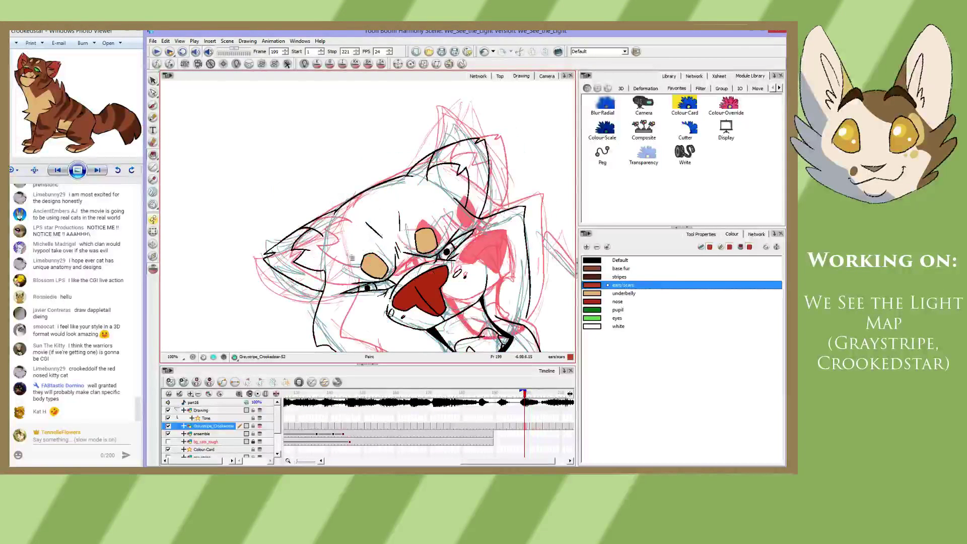
key("comma")
key("comma")
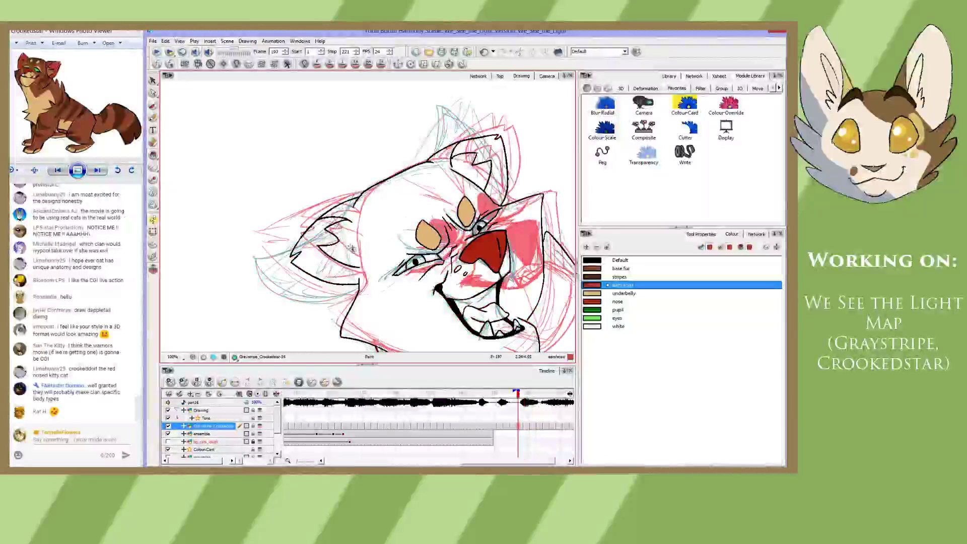
- Switch to the Brush tool on frame 197 and save the scene
left_click(152, 106)
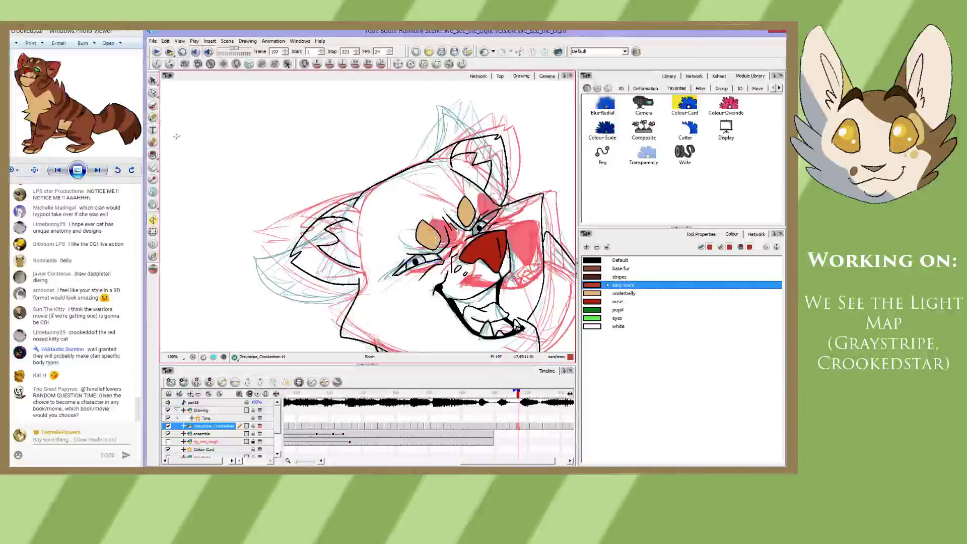
left_click(153, 40)
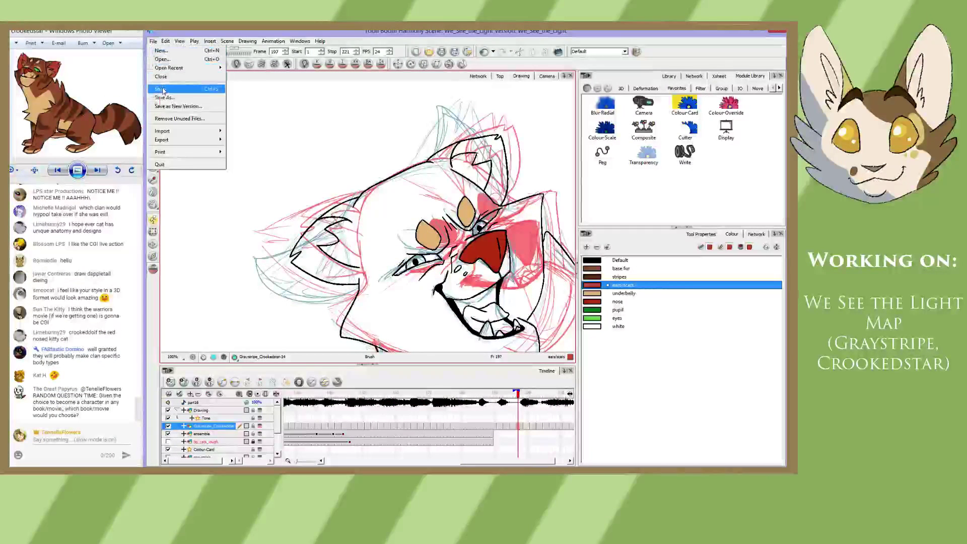
left_click(192, 100)
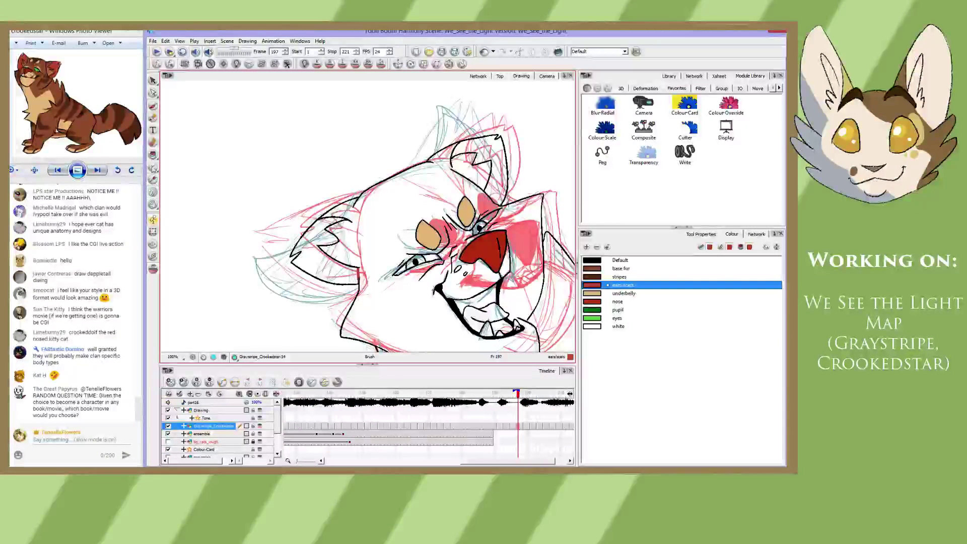
- Paint the inside of both ears with the ears/scars colour on the drawing at frame 197
left_click(152, 155)
left_click(332, 268)
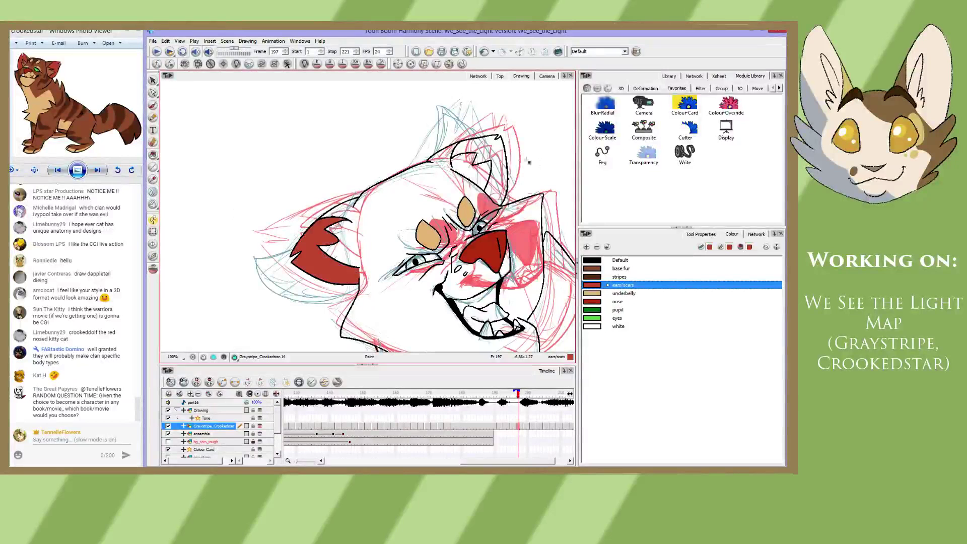
left_click(499, 172)
left_click(153, 105)
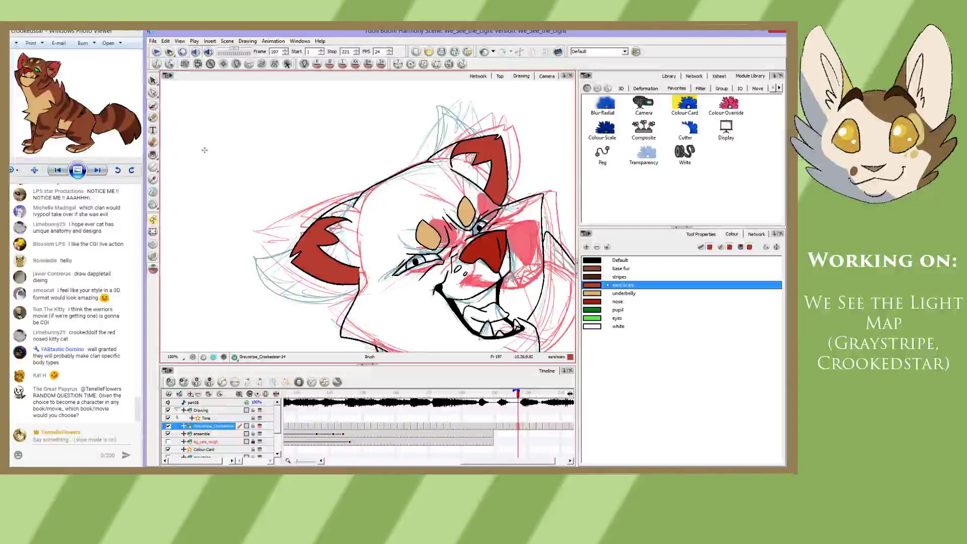
left_click(152, 155)
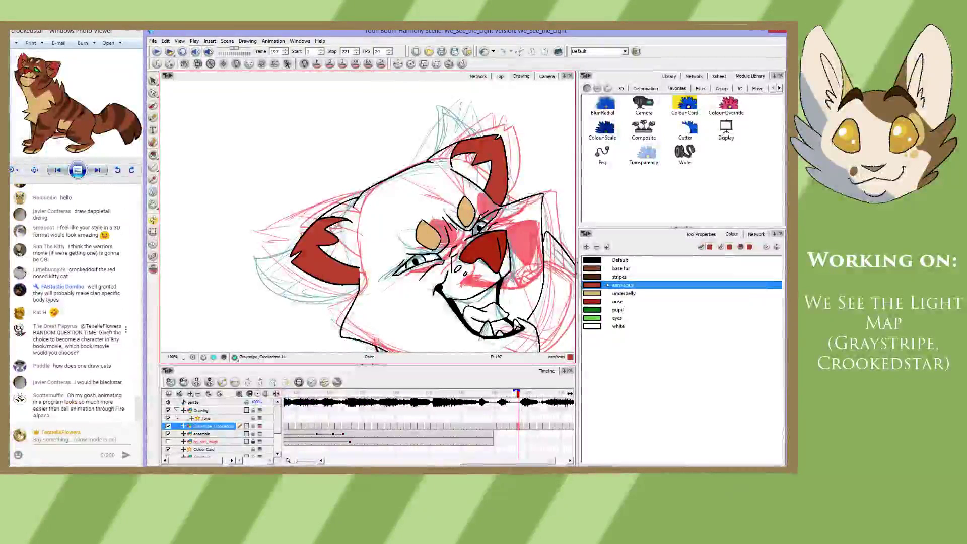
- Fill the inside of both ears with the ears/scars colour on the drawing at frame 195
key("comma")
key("comma")
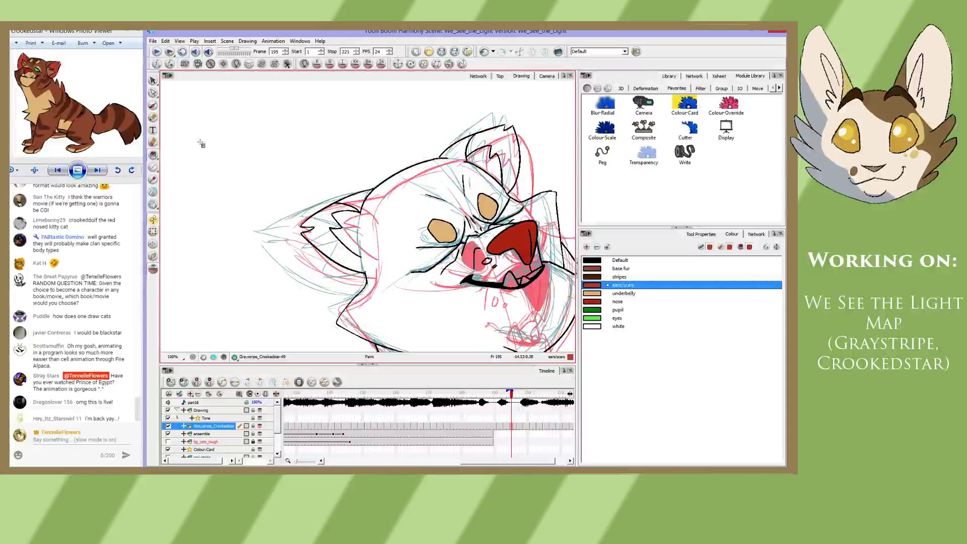
left_click(153, 106)
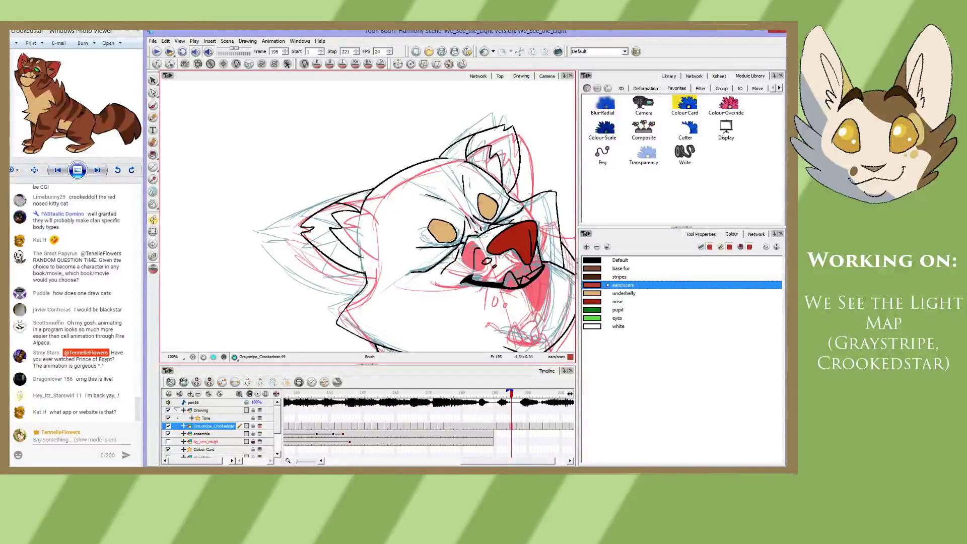
key("alt+i")
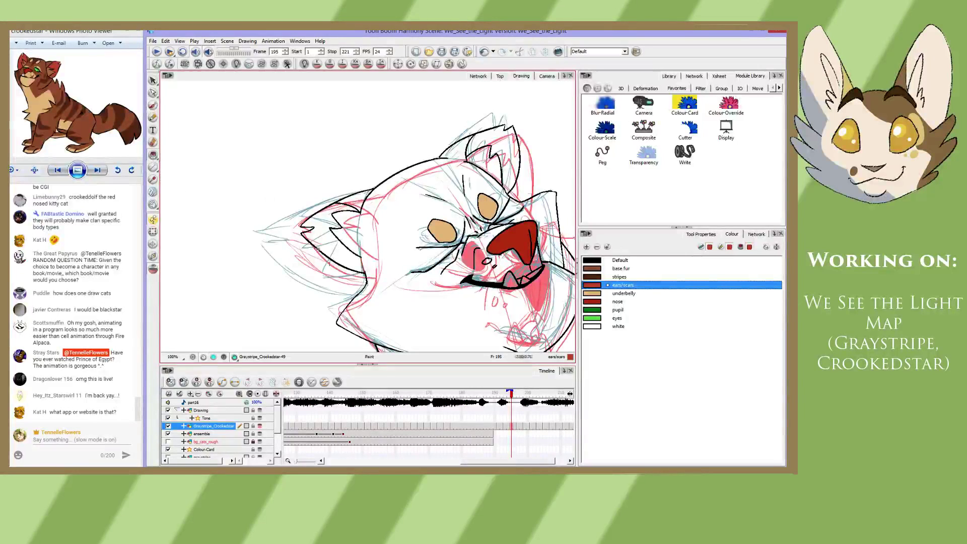
left_click(329, 261)
left_click(510, 173)
- Close the gaps in the ear outlines at frame 193 and fill the inner ears with the ears/scars colour
key("f")
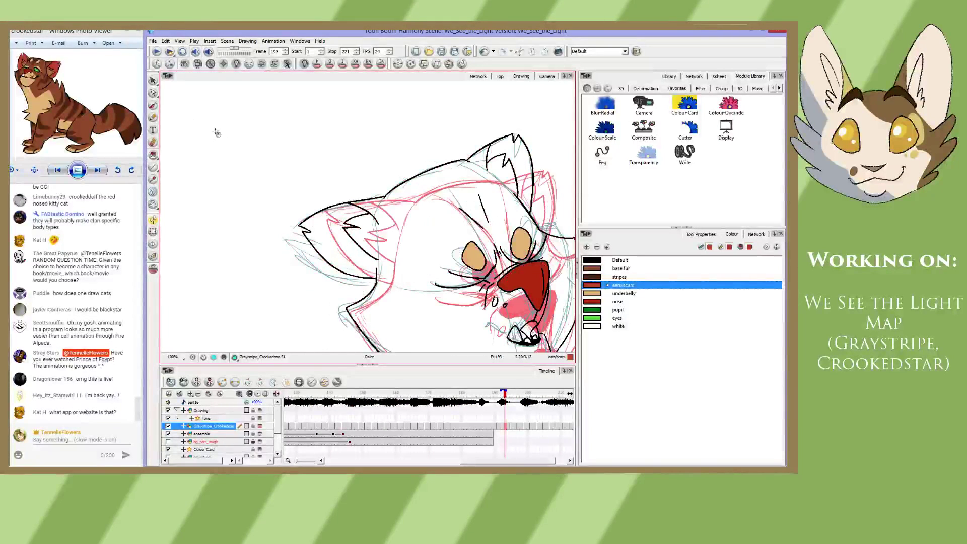
key("alt+b")
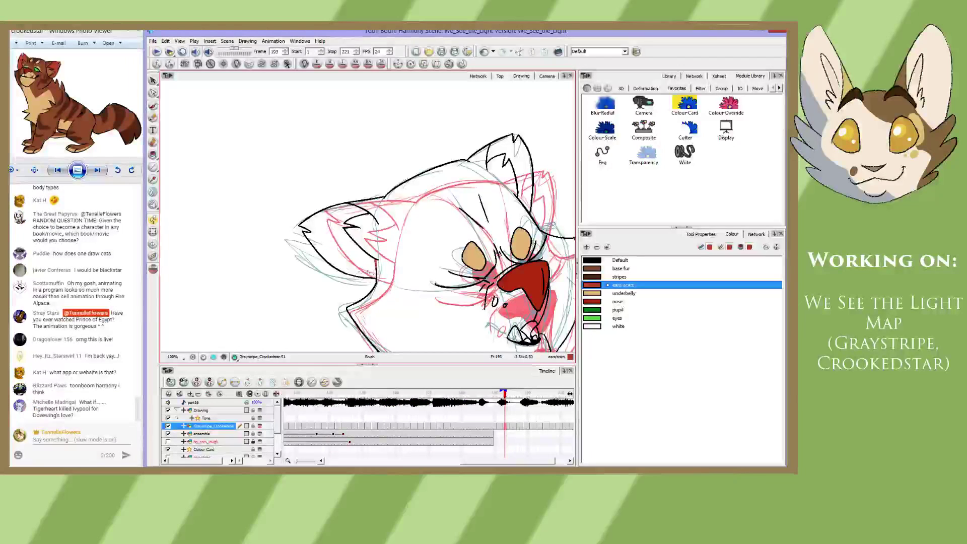
left_click(152, 155)
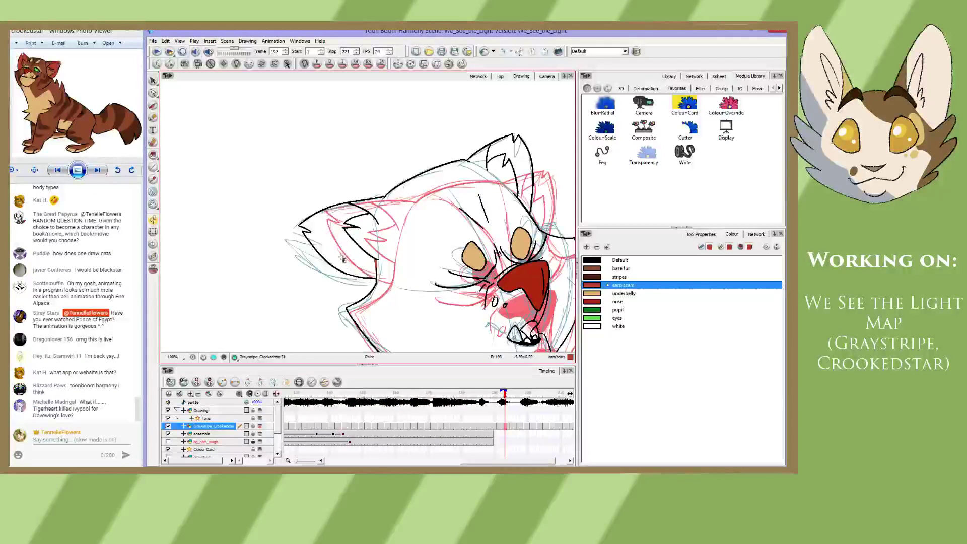
left_click(355, 257)
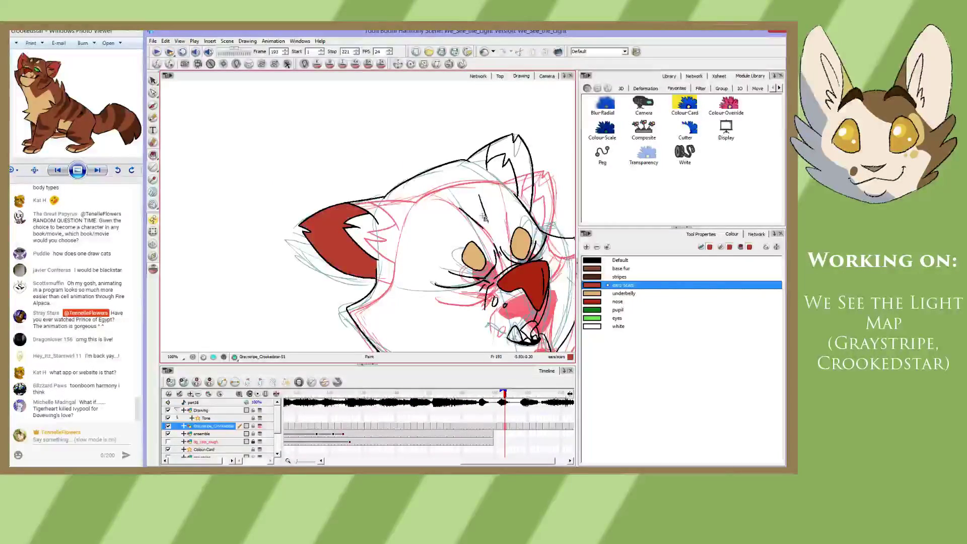
- Fill the inner ears with the ears/scars colour on the drawing at frame 191
key("comma")
key("comma")
left_click(363, 254)
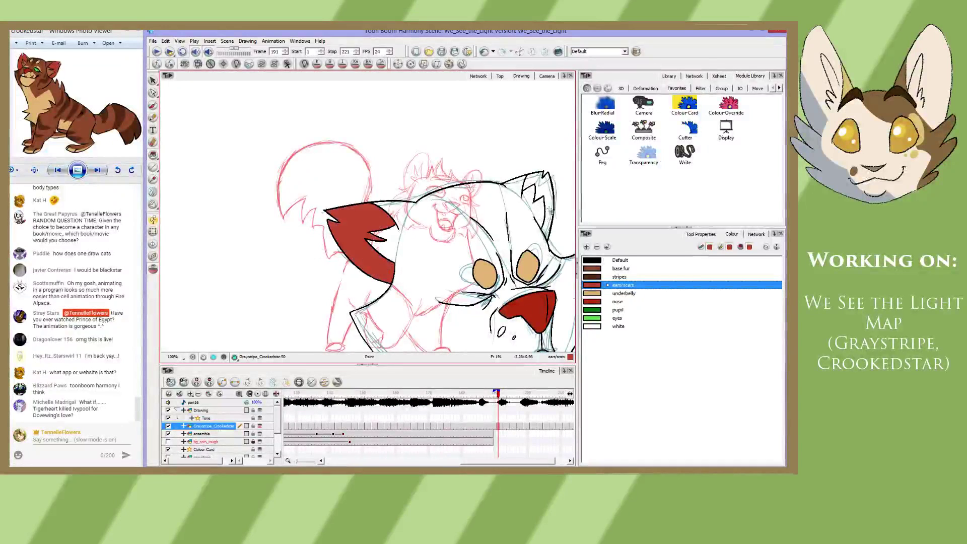
- Examine the earlier drawings from frame 191 back to frame 177 and return to frame 191
key("comma")
key("comma")
key("comma")
key("comma")
key("comma")
key("comma")
key("comma")
key("comma")
key("comma")
key("comma")
key("comma")
key("comma")
key("comma")
key("comma")
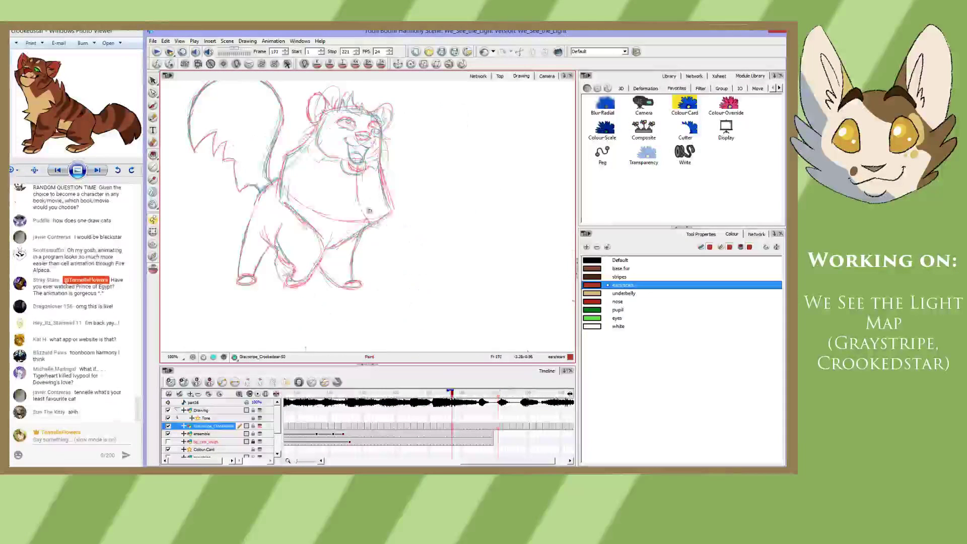
key("g")
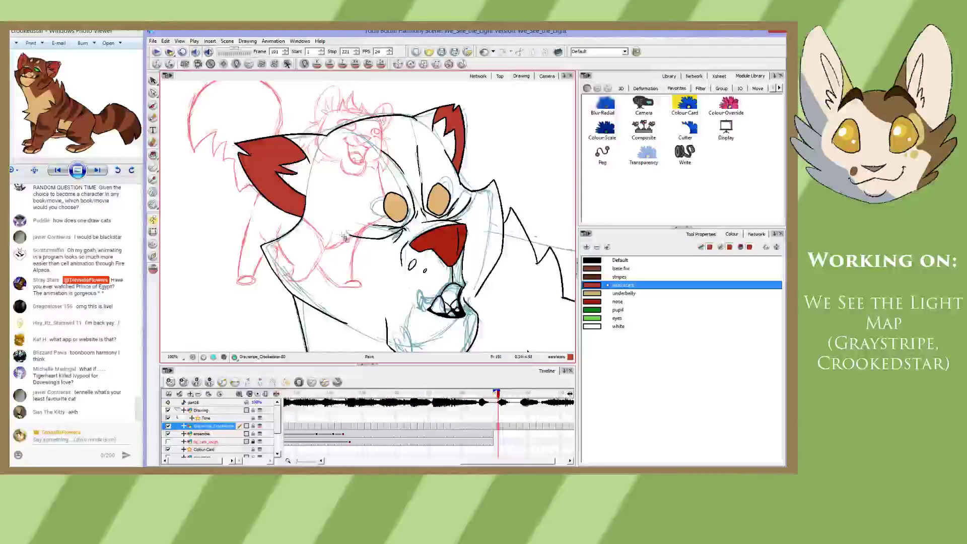
- Set up the Brush tool with the underbelly colour for the cat's face at frame 191
mouse_move(365, 256)
left_mouse_down()
mouse_move(350, 252)
mouse_move(352, 221)
left_mouse_up()
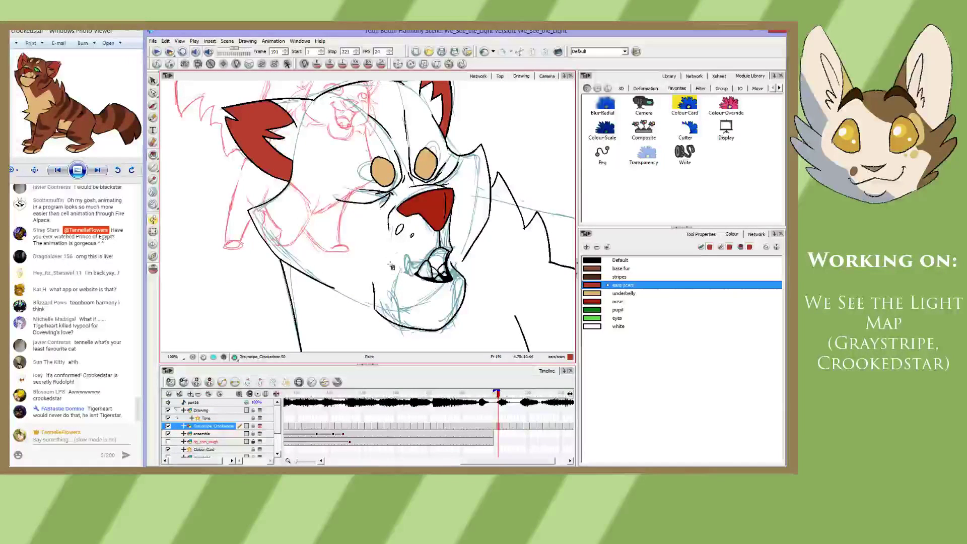
left_click(624, 294)
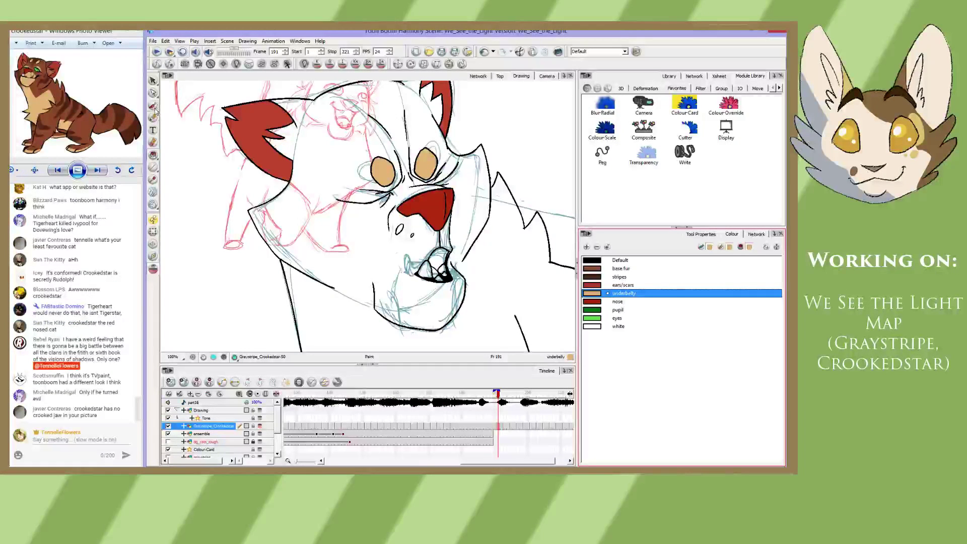
left_click(152, 106)
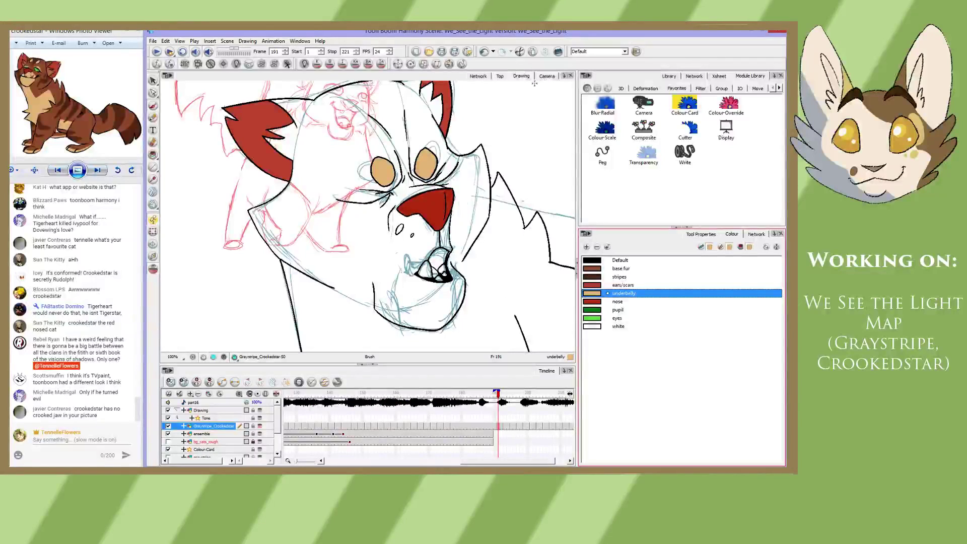
left_click_drag(414, 231, 417, 224)
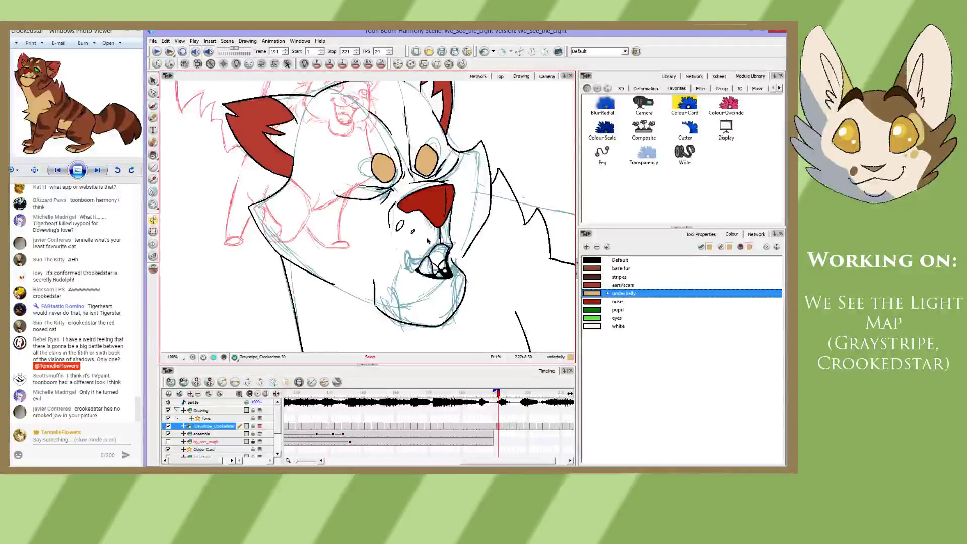
scroll(426, 240, "up", 1)
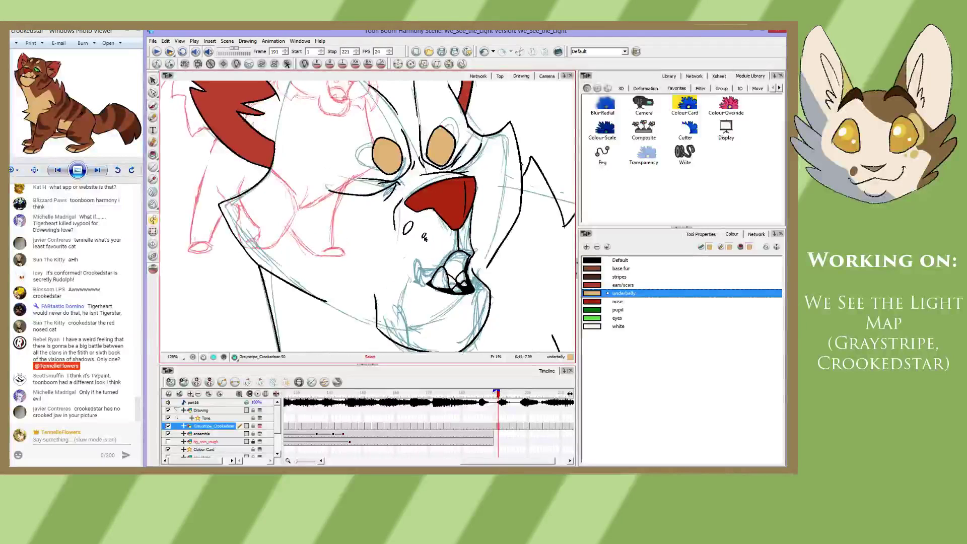
scroll(426, 239, "up", 1)
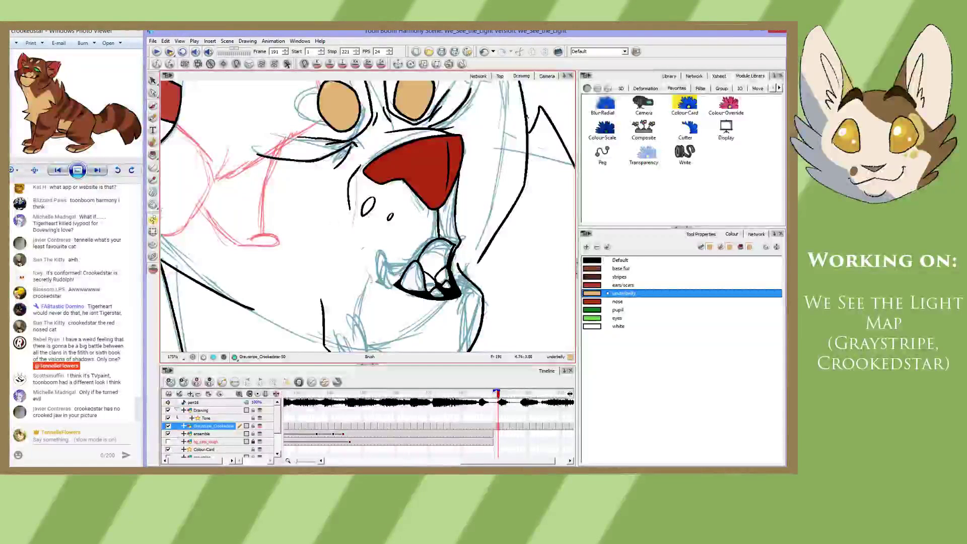
- Enlarge the Crookedstar reference picture to study its markings, and shrink it back to a thumbnail beside the drawing
left_click(112, 174)
left_click_drag(165, 184, 631, 423)
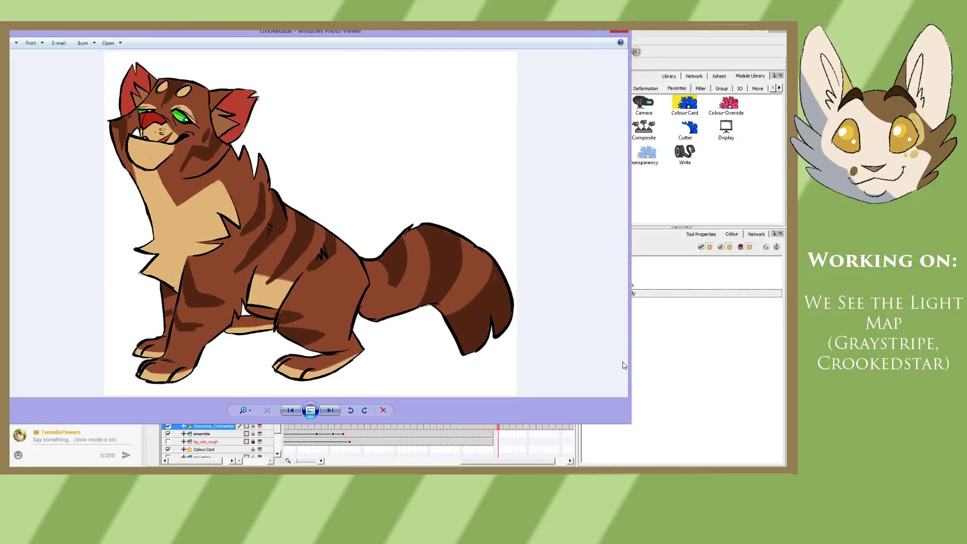
left_click_drag(629, 422, 166, 191)
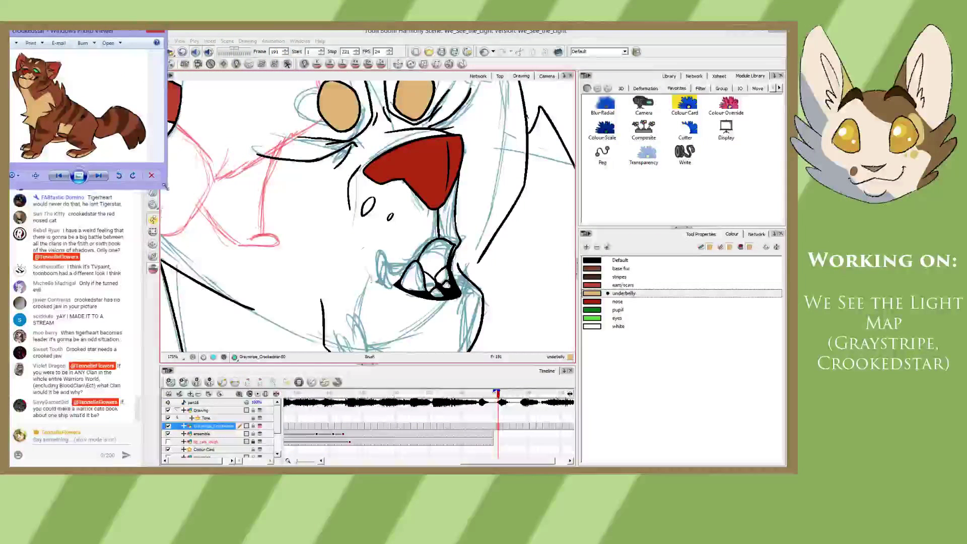
left_click(274, 297)
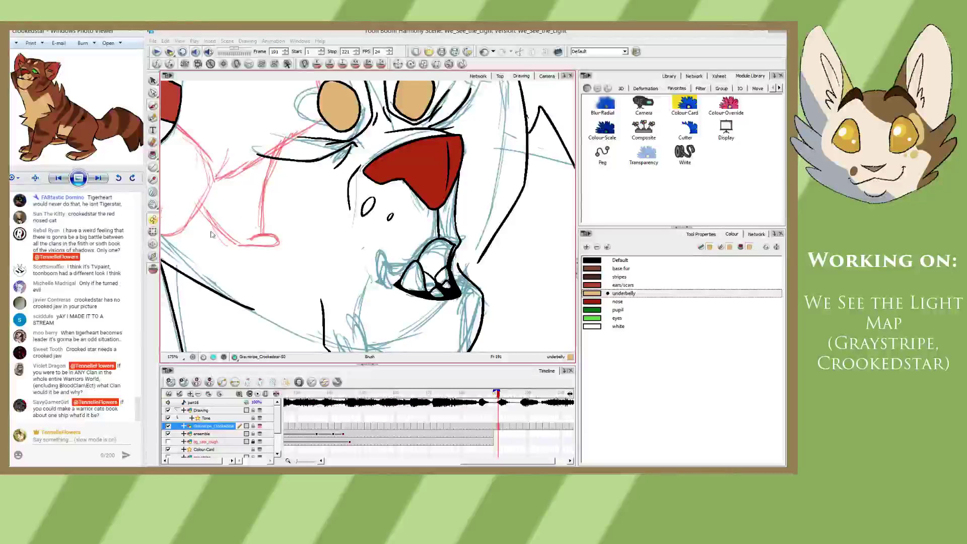
left_click(336, 246)
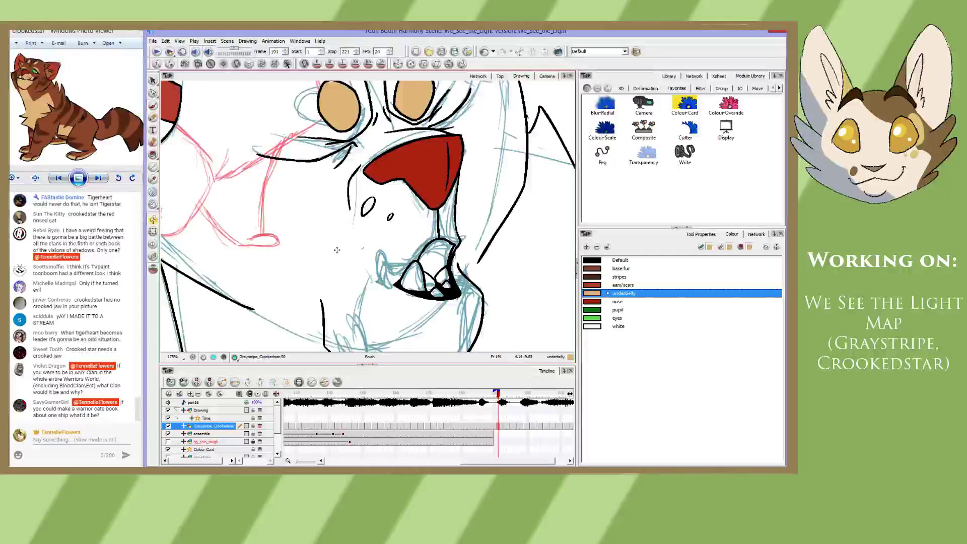
- Brush thin underbelly-coloured eyelid curves above both eyes on the drawing at frame 191
key("space")
mouse_move(364, 156)
left_mouse_down()
mouse_move(320, 159)
mouse_move(327, 174)
left_mouse_up()
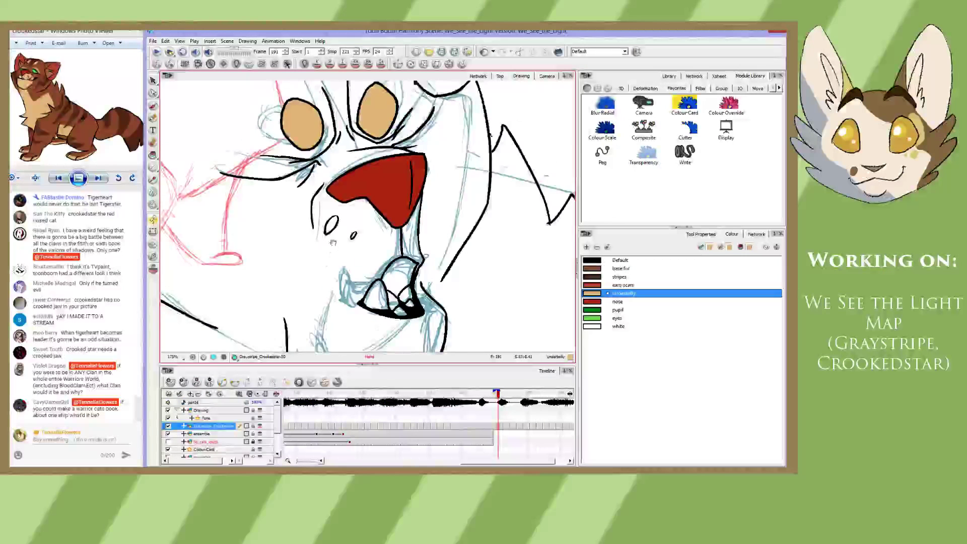
mouse_move(332, 248)
left_mouse_down()
mouse_move(338, 219)
mouse_move(387, 288)
left_mouse_up()
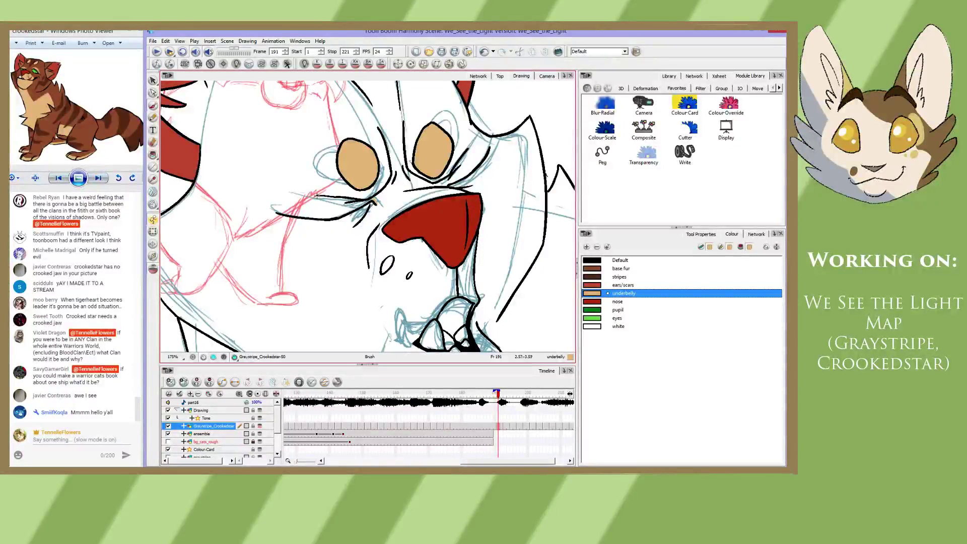
left_click_drag(317, 196, 277, 211)
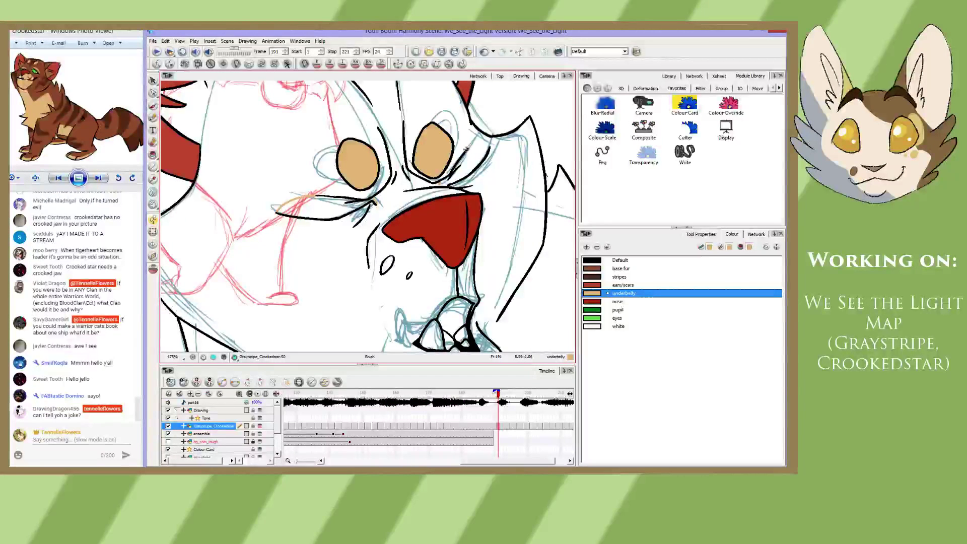
left_click_drag(467, 148, 490, 146)
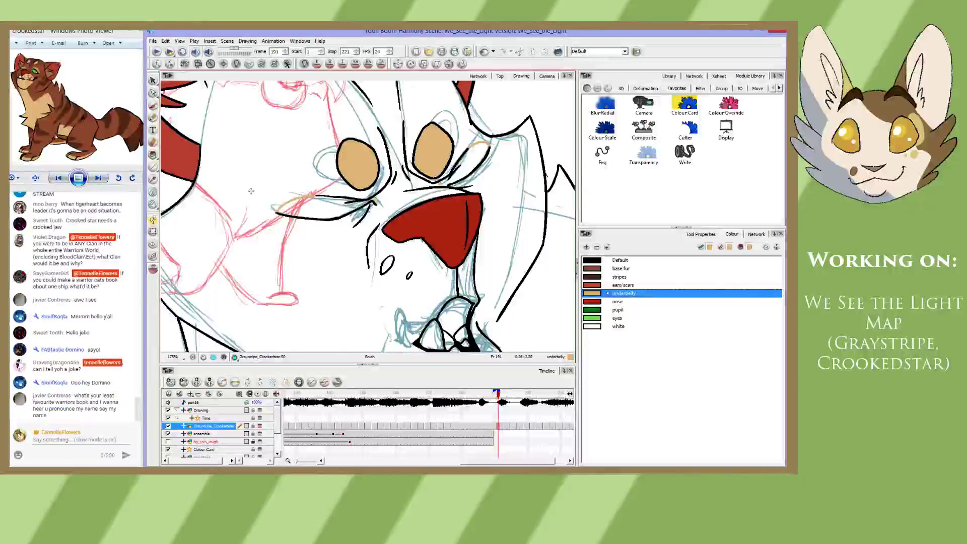
- Draw the eyelid curves at both eyes in the underbelly colour on the drawing at frame 193
key("g")
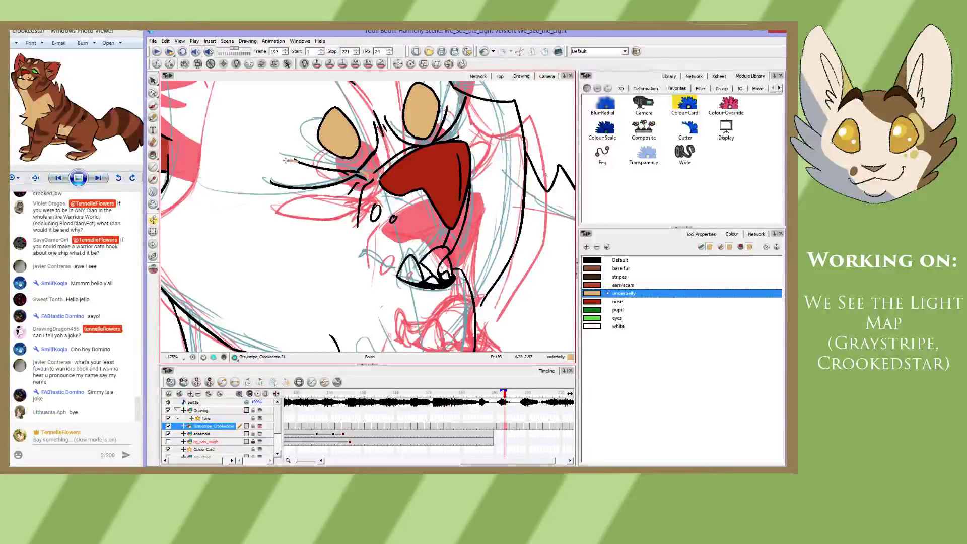
left_click_drag(293, 161, 268, 181)
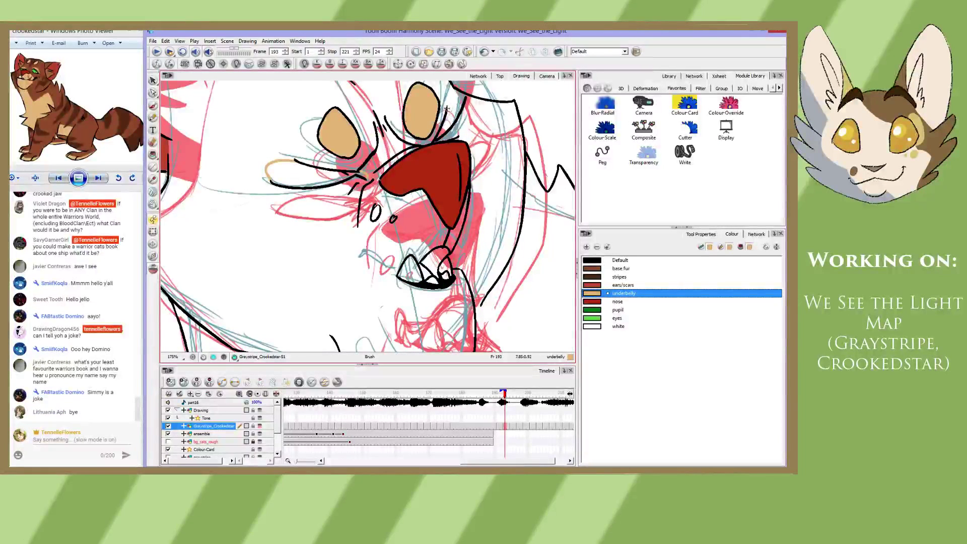
left_click_drag(446, 109, 455, 91)
- Brush an underbelly-coloured curve closing the outer edge of the eyelid on the drawing at frame 195
key("g")
key("period")
key("period")
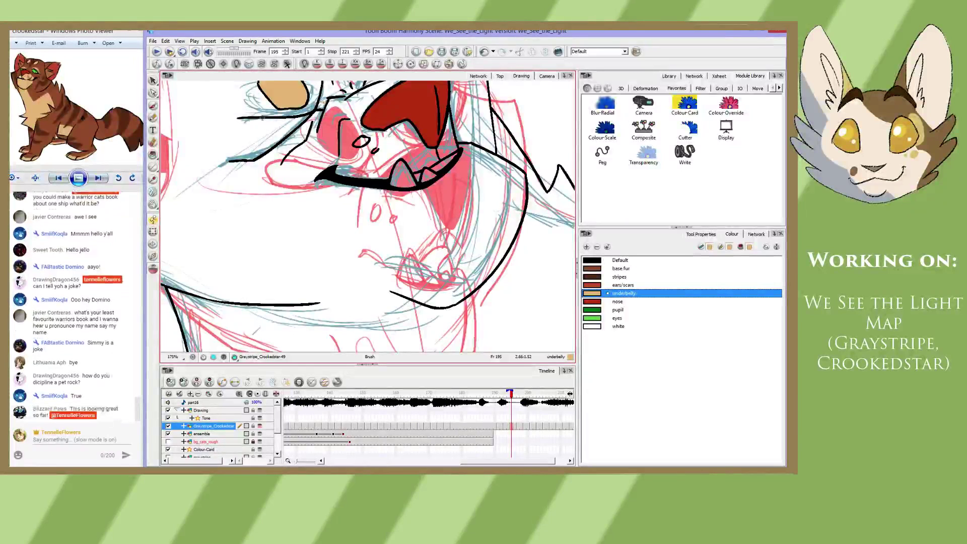
mouse_move(252, 119)
left_mouse_down()
mouse_move(220, 154)
mouse_move(229, 161)
left_mouse_up()
key("space")
left_click_drag(325, 154, 309, 233)
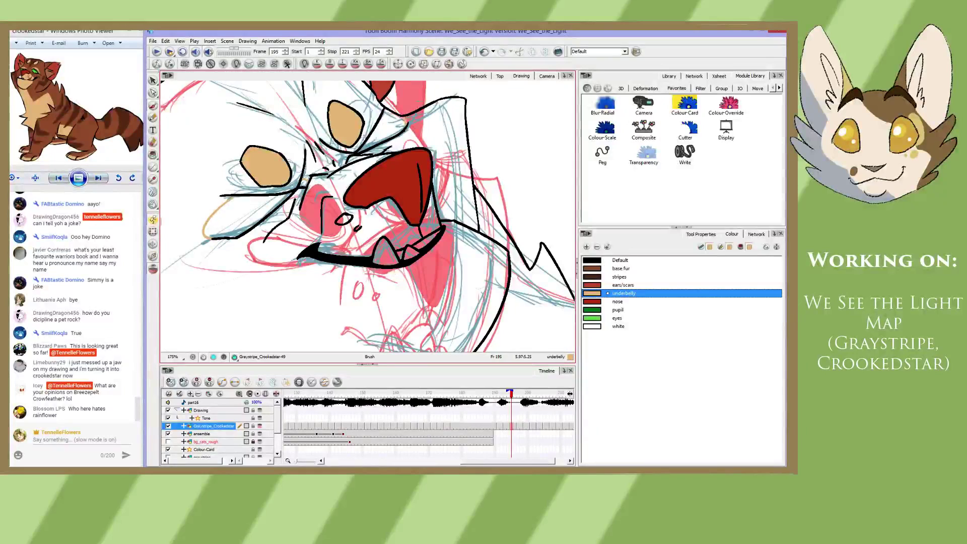
mouse_move(347, 153)
left_mouse_down()
mouse_move(391, 119)
mouse_move(379, 133)
left_mouse_up()
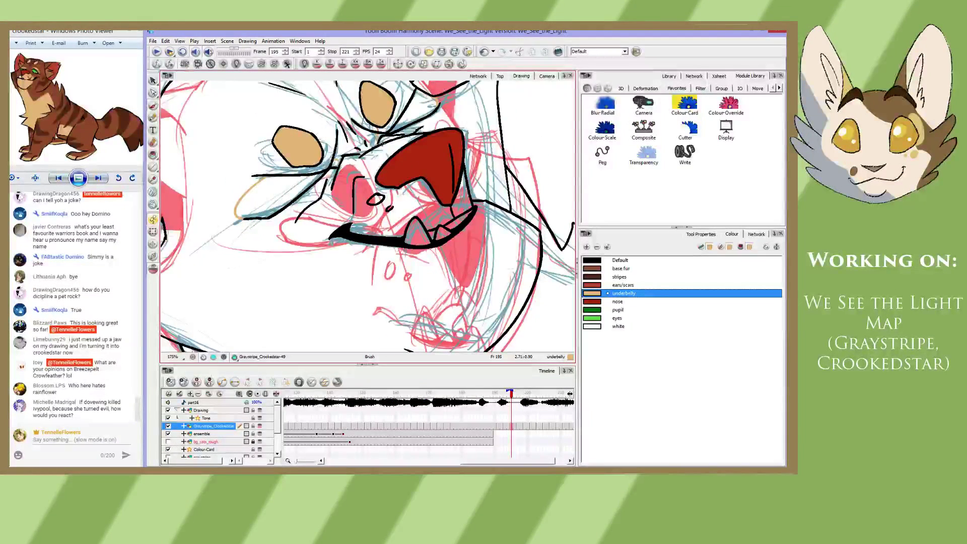
key("f")
key("g")
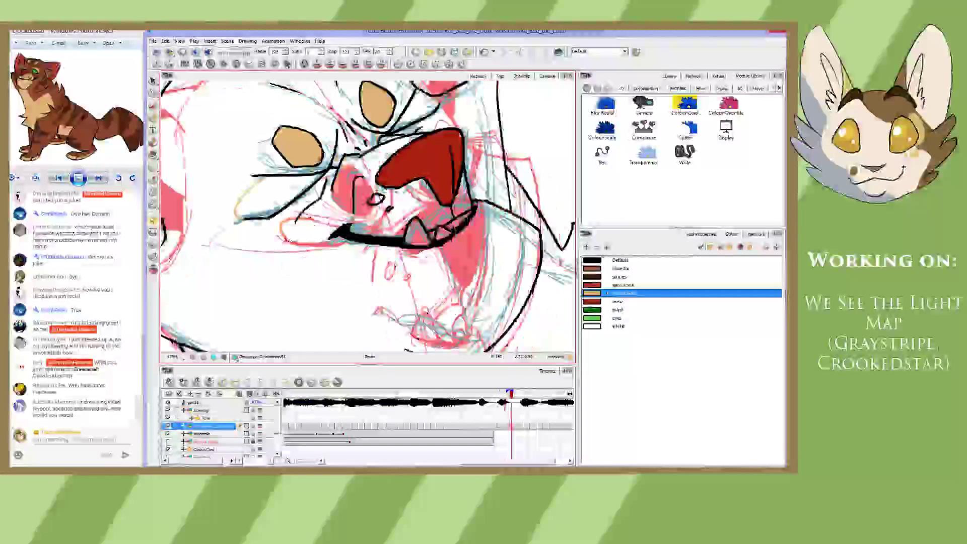
- Brush underbelly-coloured eyelid curves above both eyes on the drawing at frame 197
key("g")
key("g")
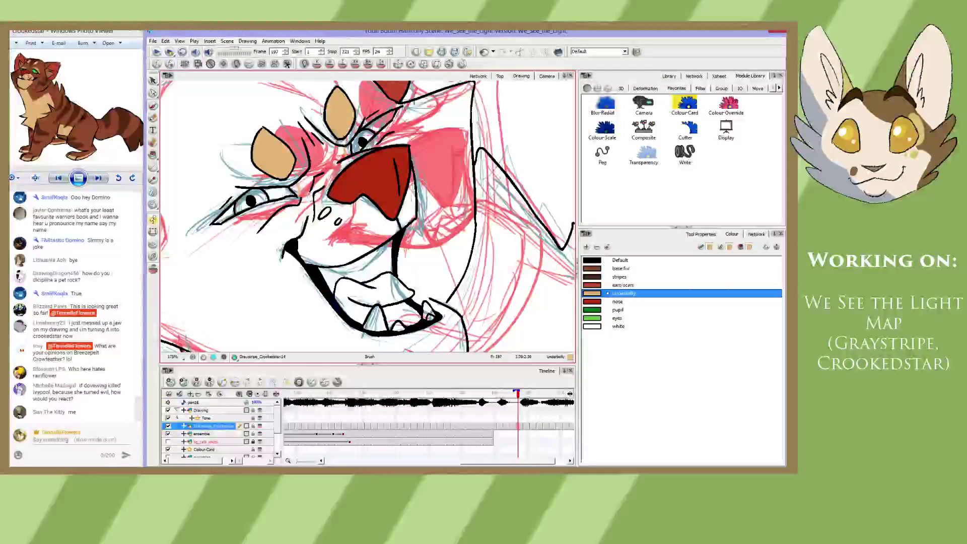
left_click_drag(187, 155, 295, 144)
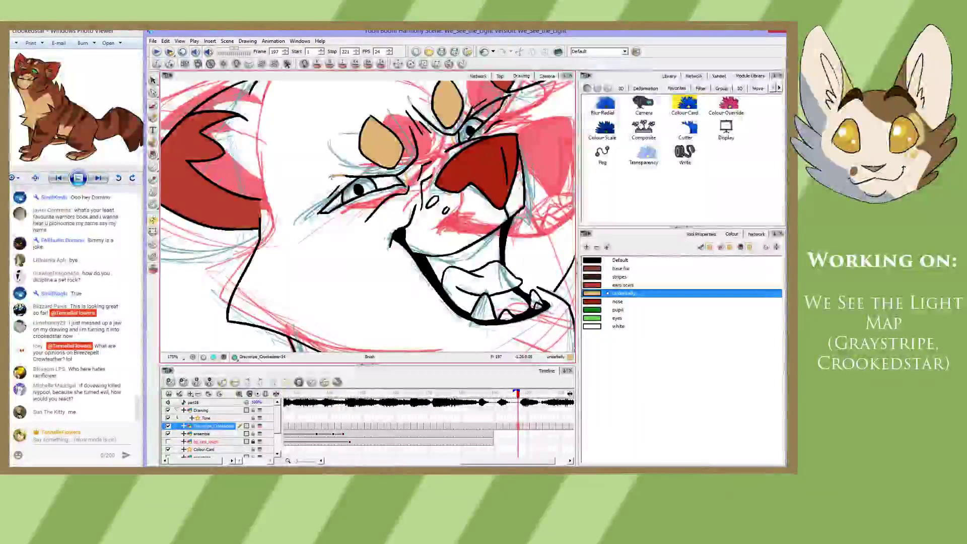
left_click_drag(332, 176, 314, 206)
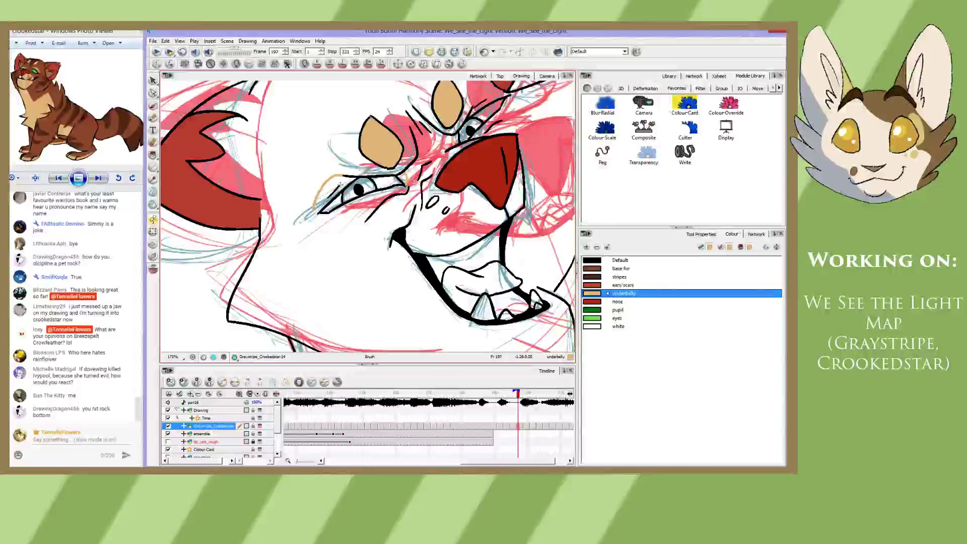
key("ctrl+z")
mouse_move(345, 175)
left_mouse_down()
mouse_move(307, 199)
mouse_move(304, 213)
left_mouse_up()
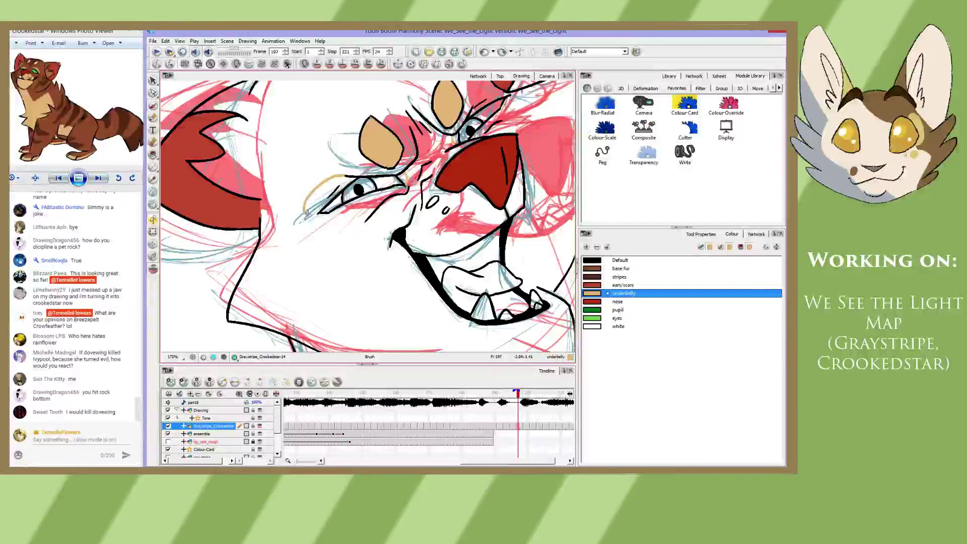
left_click_drag(432, 184, 322, 227)
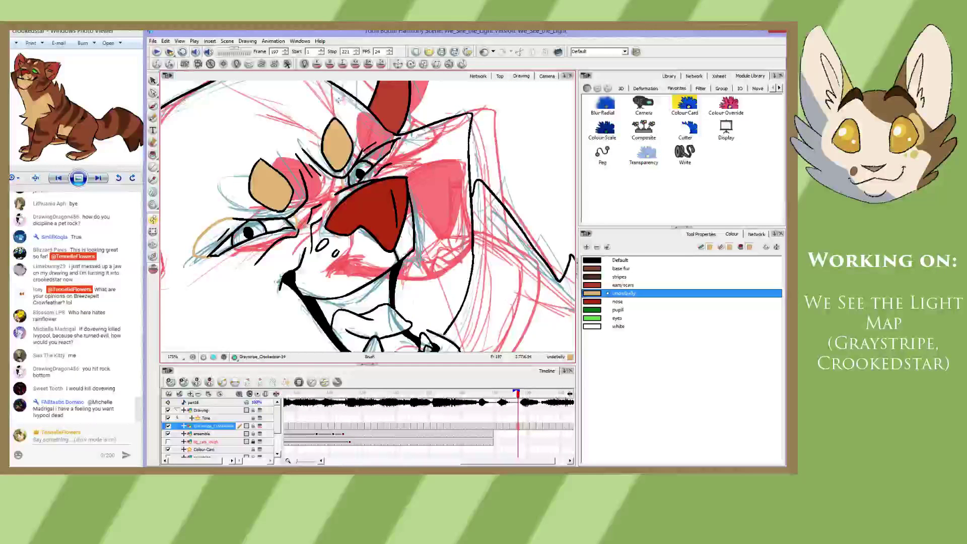
key("ctrl+z")
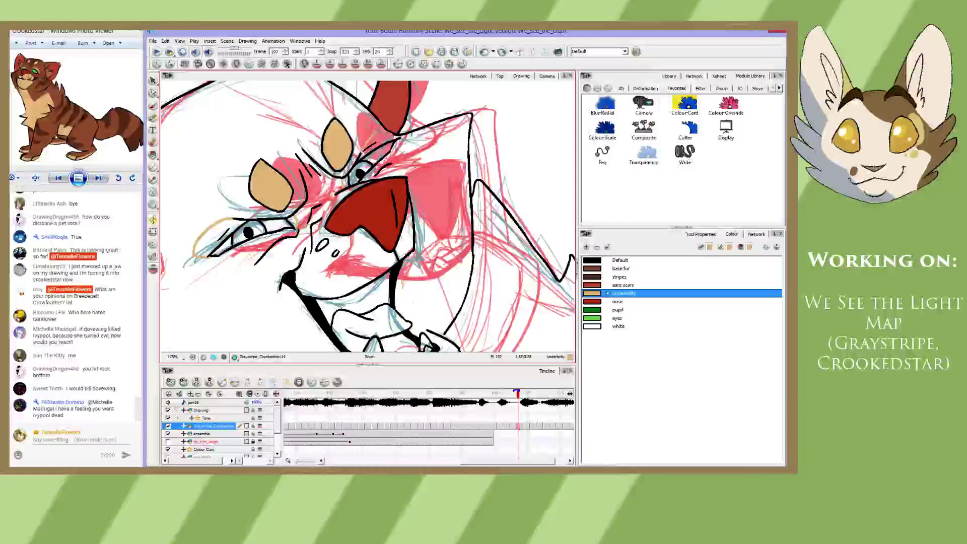
mouse_move(364, 147)
left_mouse_down()
mouse_move(382, 130)
mouse_move(398, 135)
left_mouse_up()
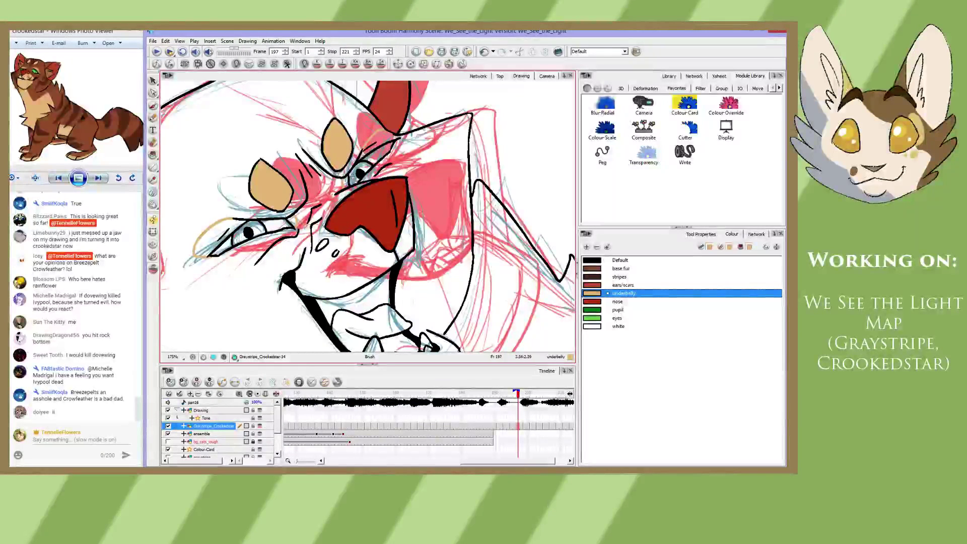
- Brush the underbelly-coloured eyelid outline around the narrowed eye nearest the coloured ear on the drawing at frame 199
key("g")
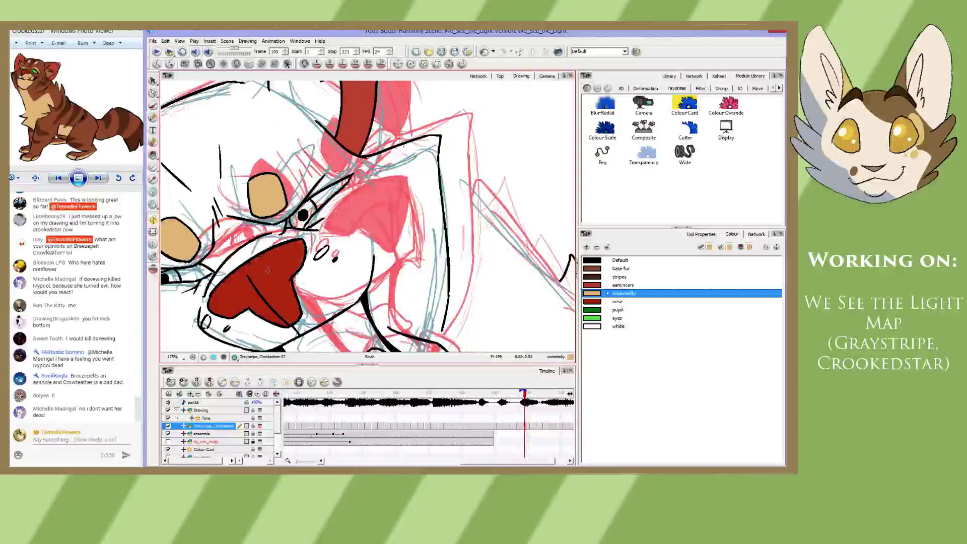
left_click_drag(270, 267, 370, 213)
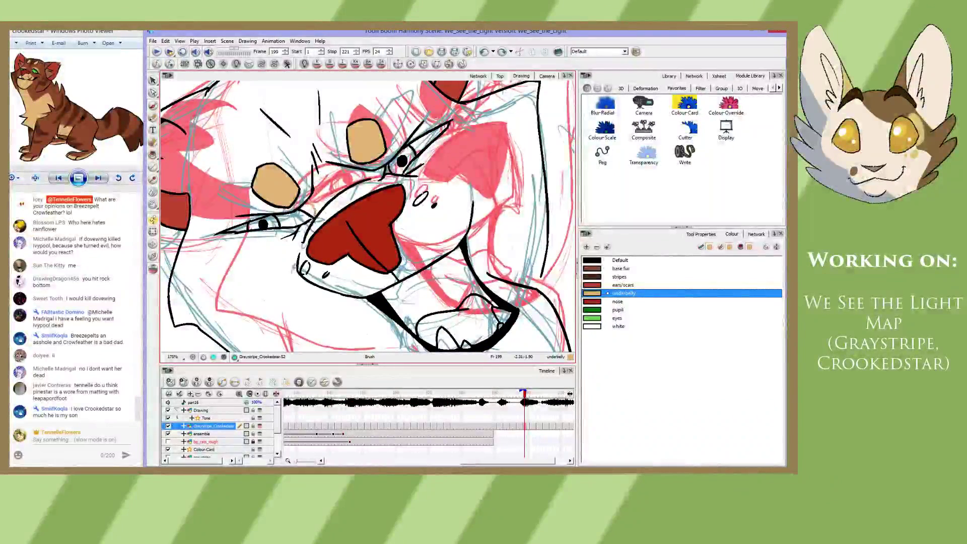
left_click_drag(309, 202, 314, 216)
left_click_drag(235, 221, 307, 201)
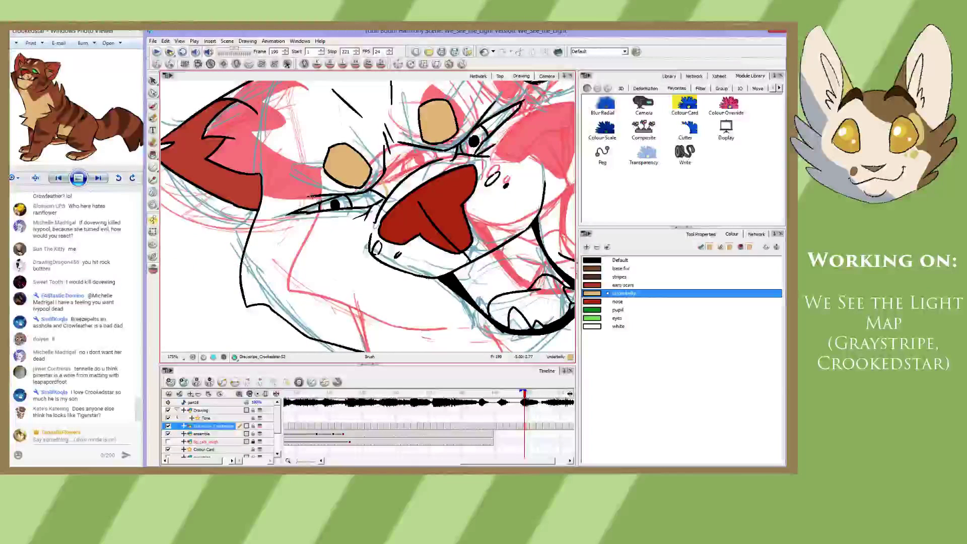
mouse_move(312, 196)
left_mouse_down()
mouse_move(275, 210)
mouse_move(294, 213)
left_mouse_up()
- Brush the underbelly-coloured eyelid curve at the outer corner of the other eye at frame 199
key("space")
left_click_drag(421, 222, 310, 264)
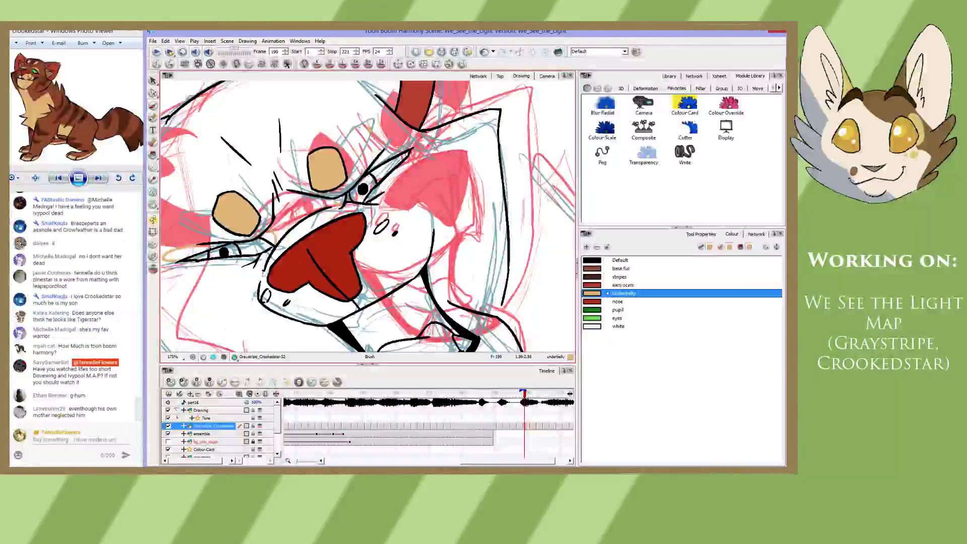
key("alt+e")
left_click_drag(371, 124, 370, 133)
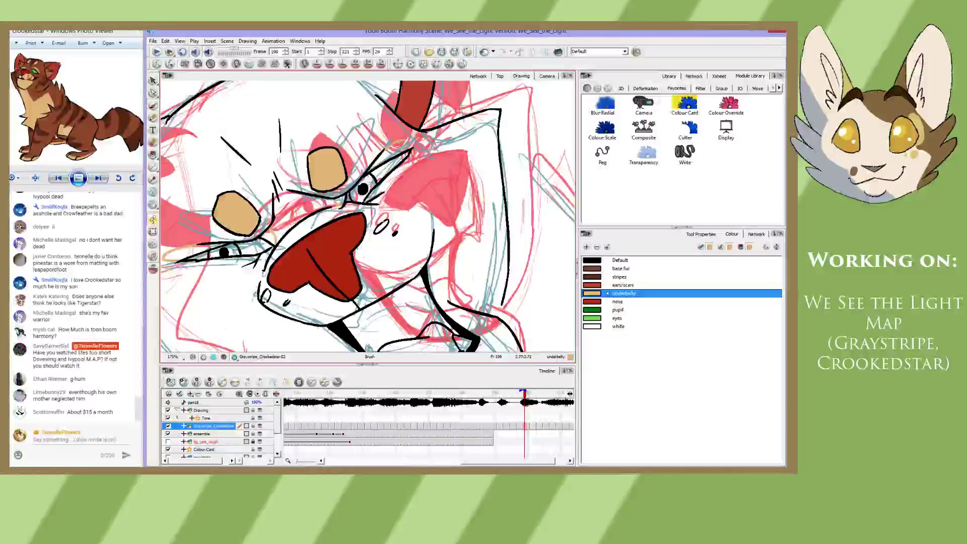
key("ctrl+z")
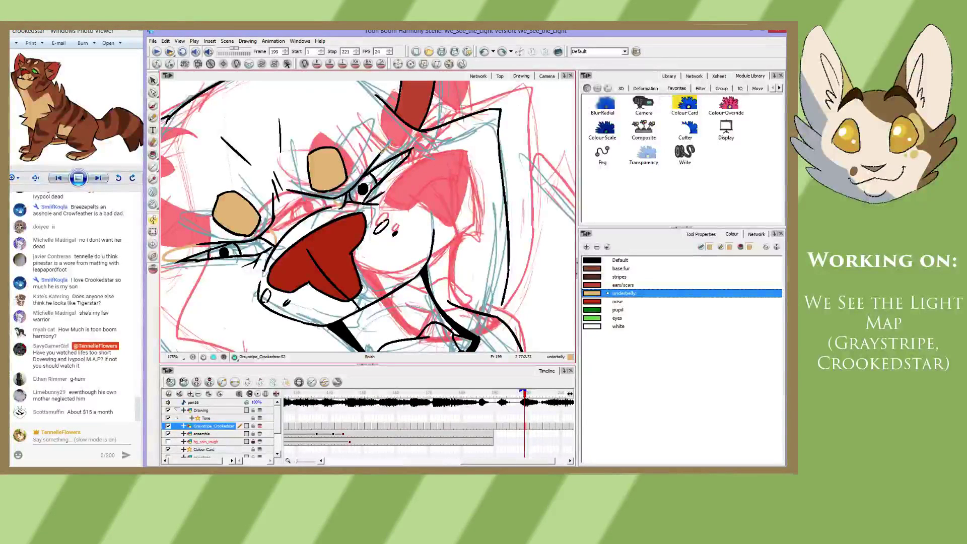
left_click_drag(388, 144, 413, 147)
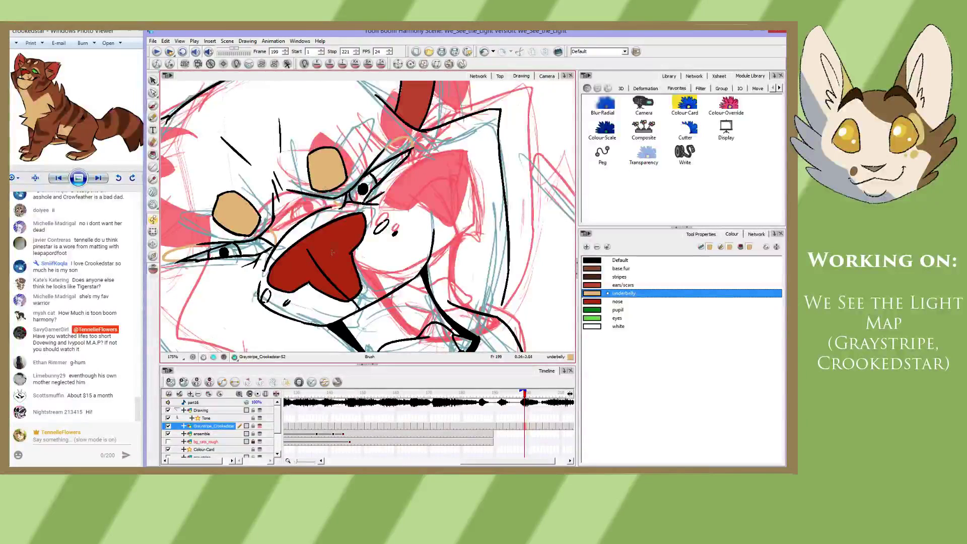
- Brush underbelly-coloured curves around the inner corners and above the lids of both eyes at frame 201
mouse_move(322, 267)
left_mouse_down()
mouse_move(390, 235)
mouse_move(375, 259)
left_mouse_up()
key("g")
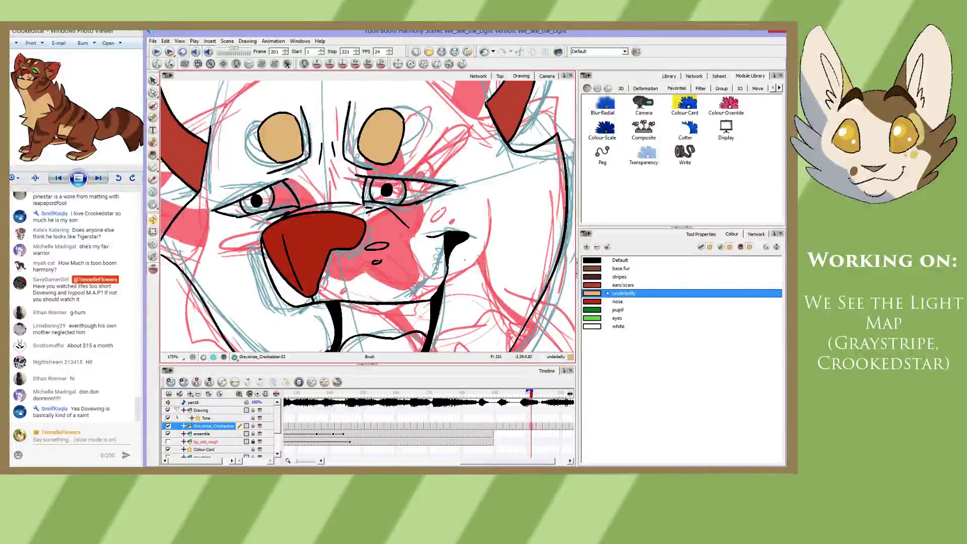
mouse_move(301, 169)
left_mouse_down()
mouse_move(301, 205)
mouse_move(259, 176)
mouse_move(241, 183)
left_mouse_up()
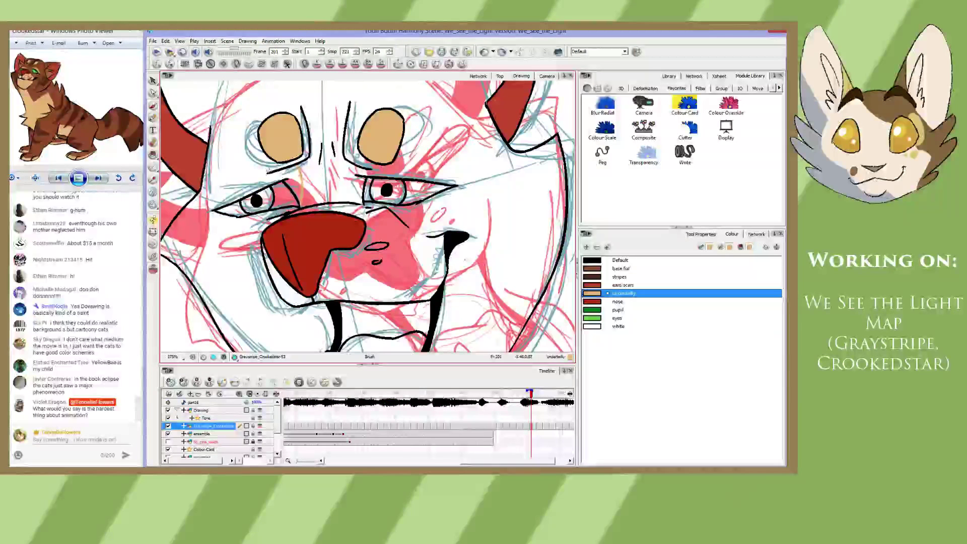
key("ctrl+z")
left_click_drag(273, 171, 211, 209)
key("ctrl+z")
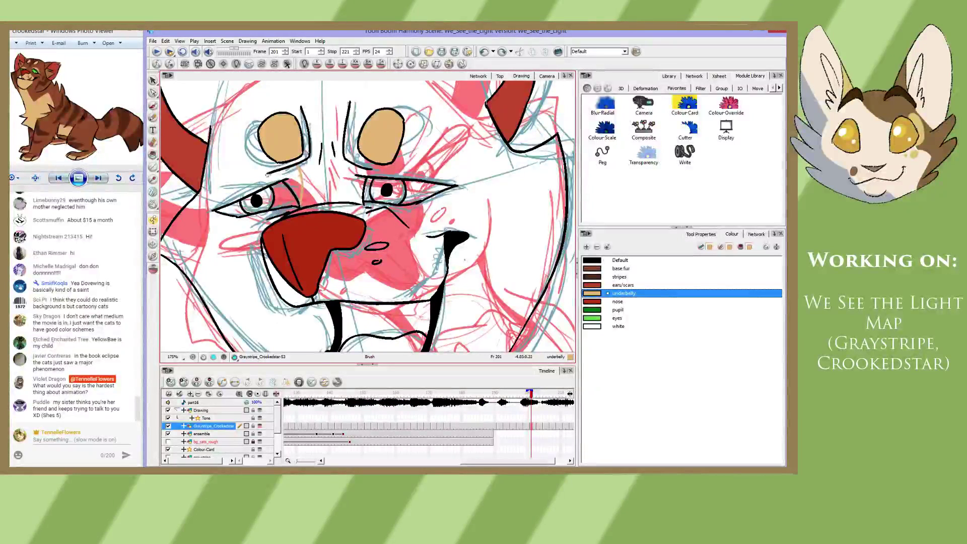
left_click_drag(268, 174, 212, 209)
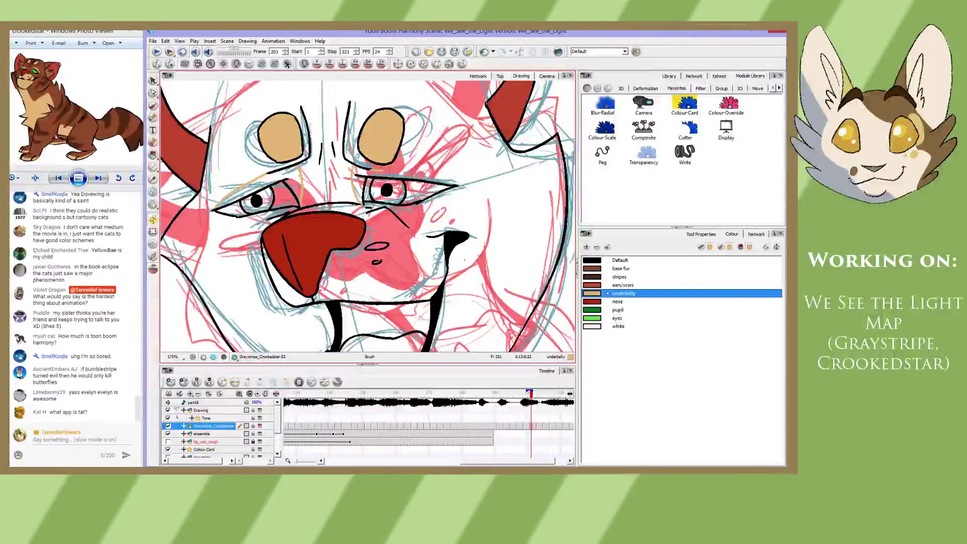
left_click_drag(388, 172, 455, 183)
key("ctrl+z")
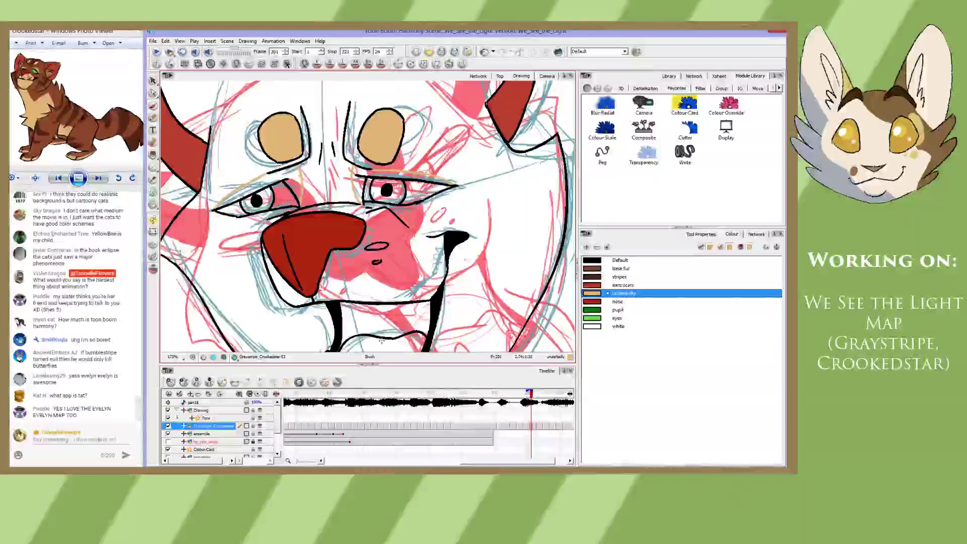
- Draw the eyelid curves over both eyes in the underbelly colour on the drawing at frame 203
key("g")
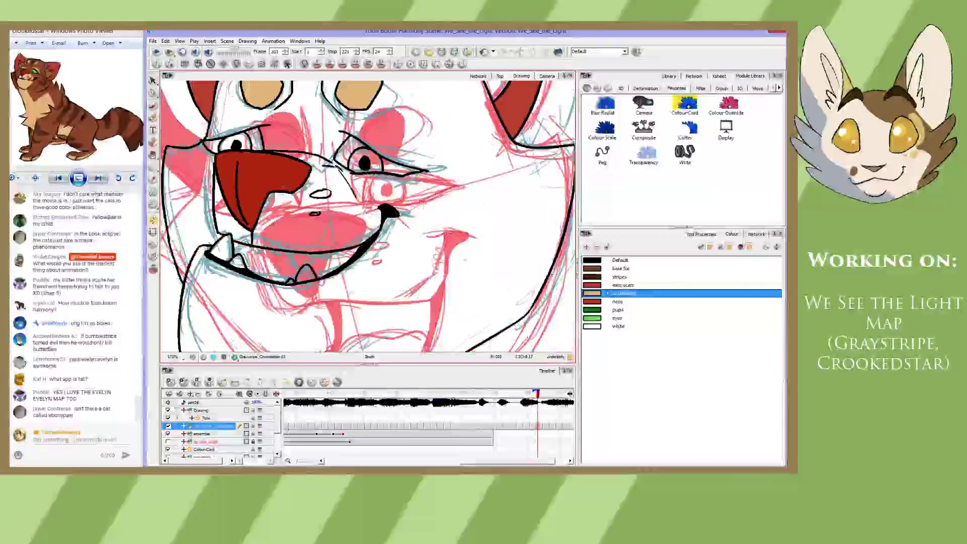
left_click_drag(297, 181, 327, 223)
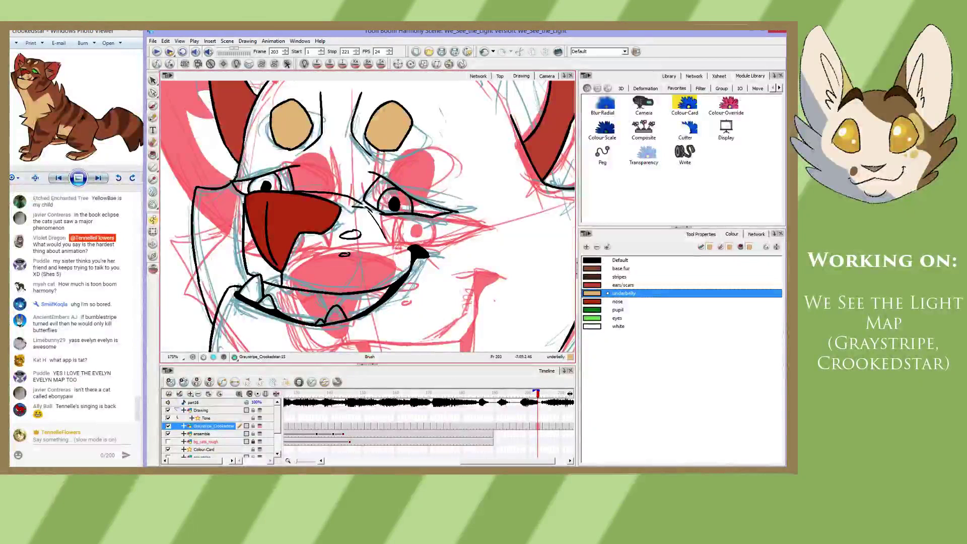
left_click_drag(236, 177, 294, 157)
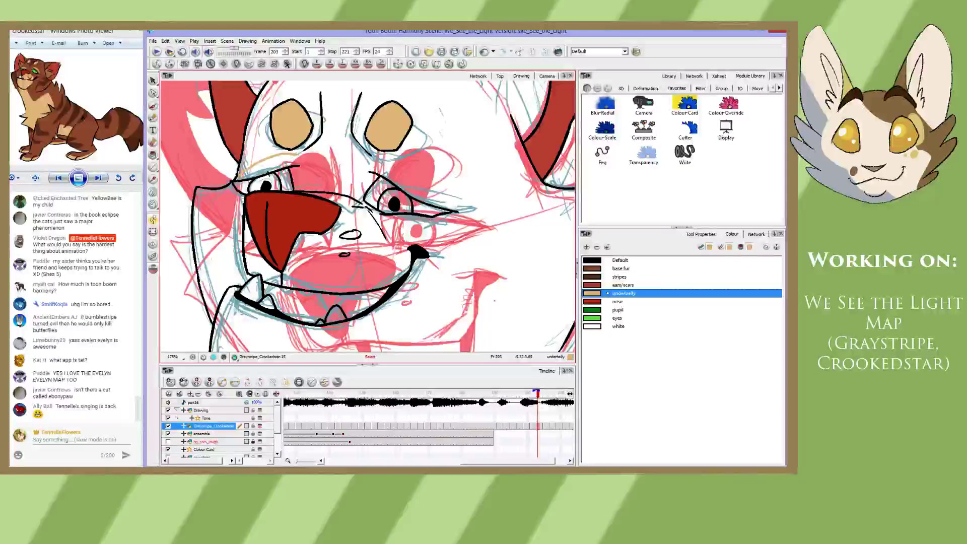
key("ctrl+z")
left_click_drag(240, 174, 284, 152)
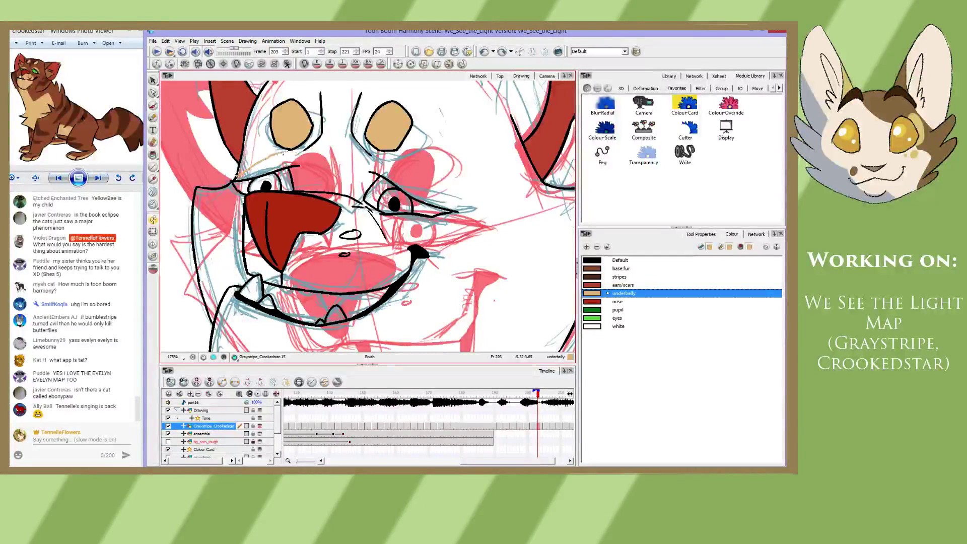
key("ctrl+z")
mouse_move(237, 174)
left_mouse_down()
mouse_move(292, 156)
mouse_move(296, 190)
left_mouse_up()
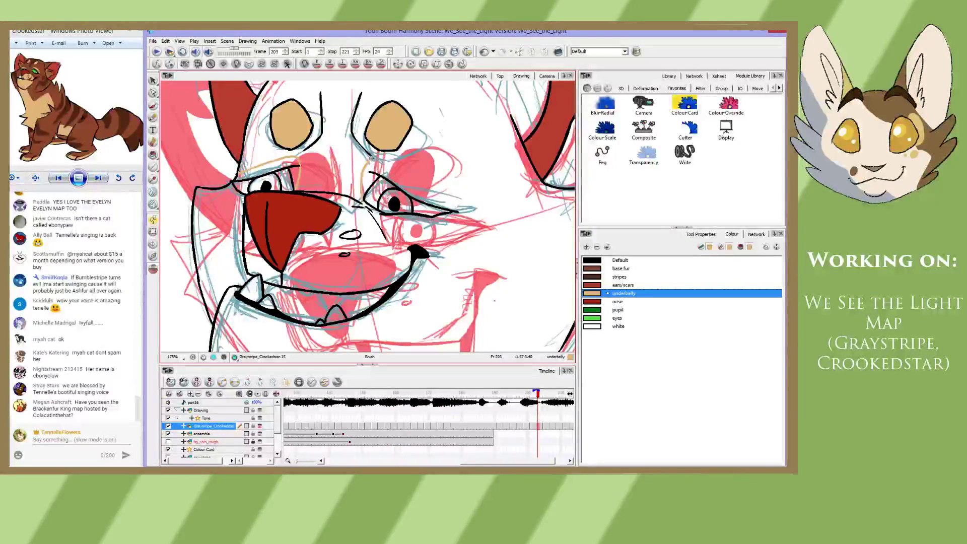
left_click_drag(370, 160, 441, 202)
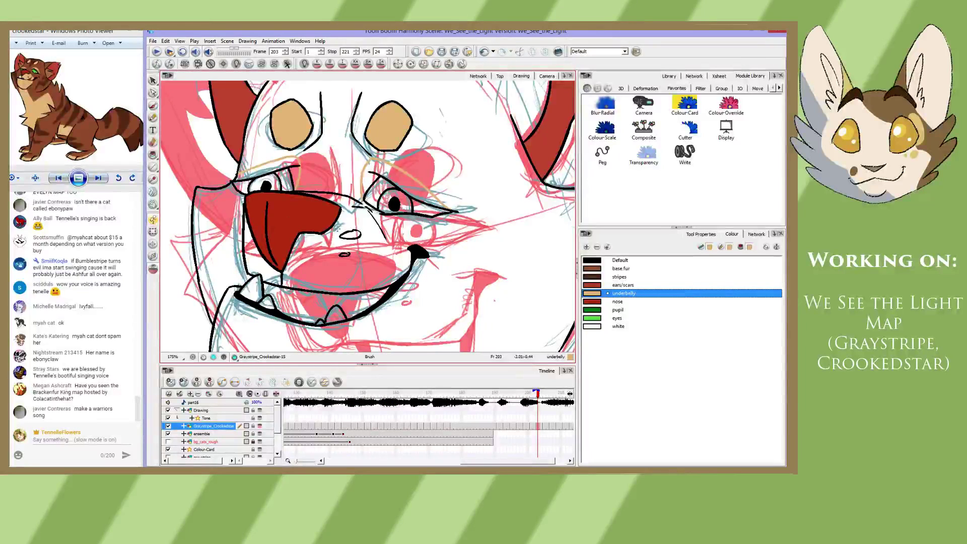
- Brush underbelly-coloured eyelid markings at the partly hidden eye and around the fully visible eye at frame 205
key("g")
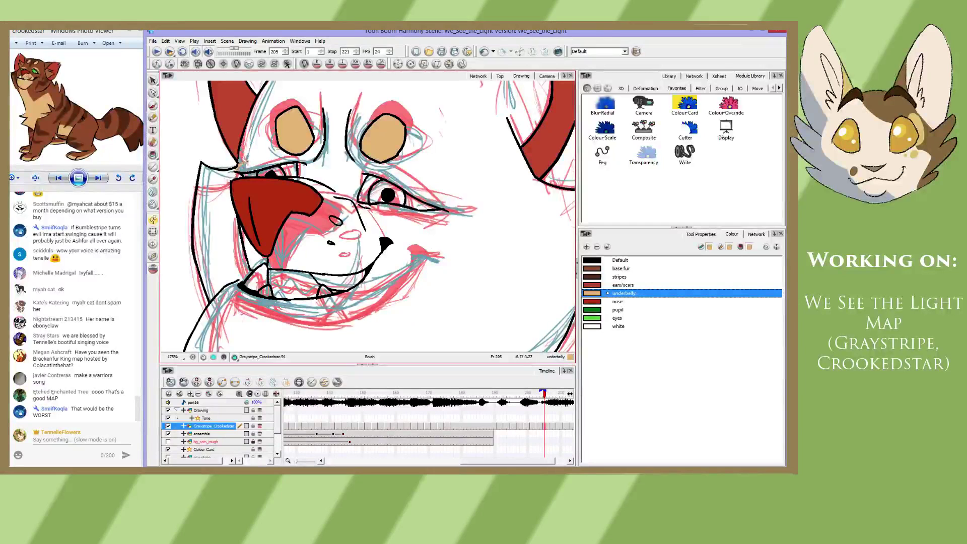
left_click_drag(245, 162, 304, 163)
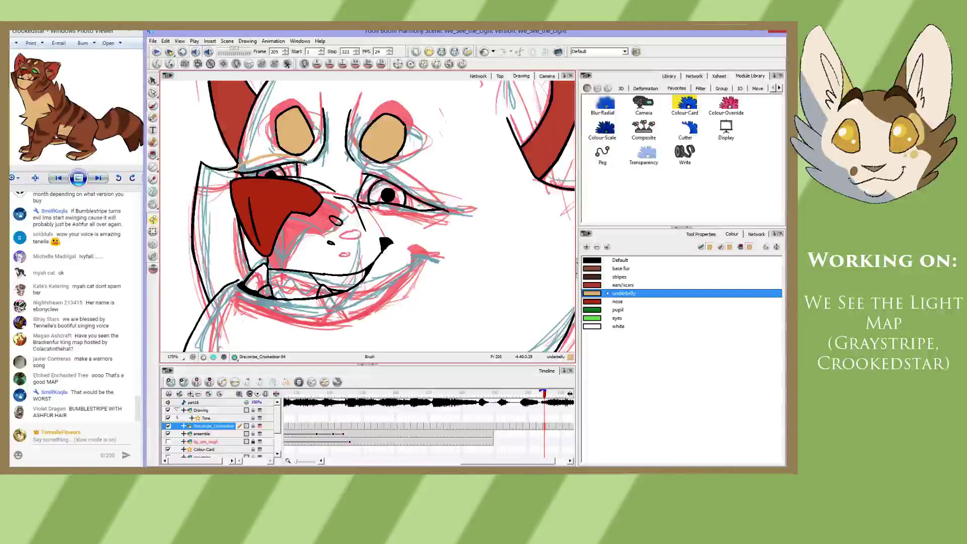
key("ctrl+z")
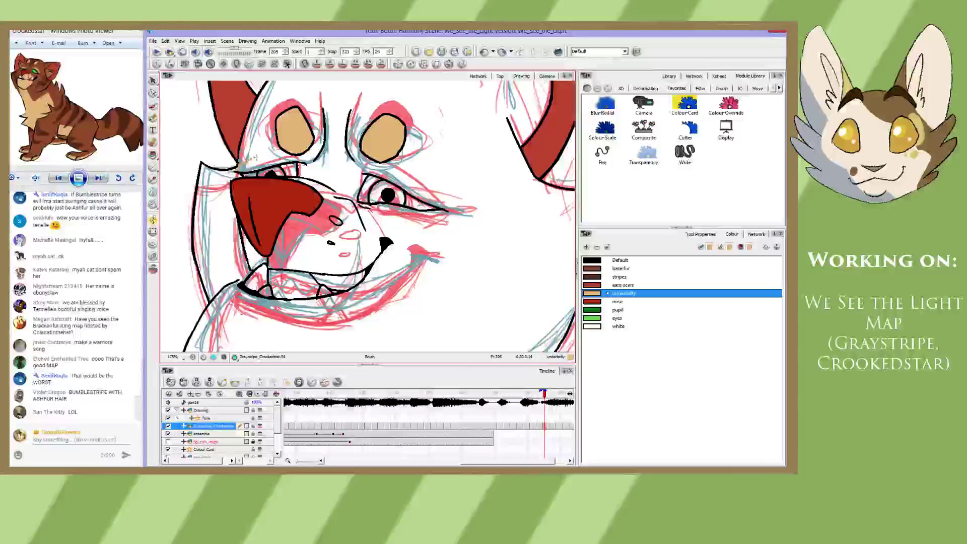
left_click_drag(255, 157, 276, 158)
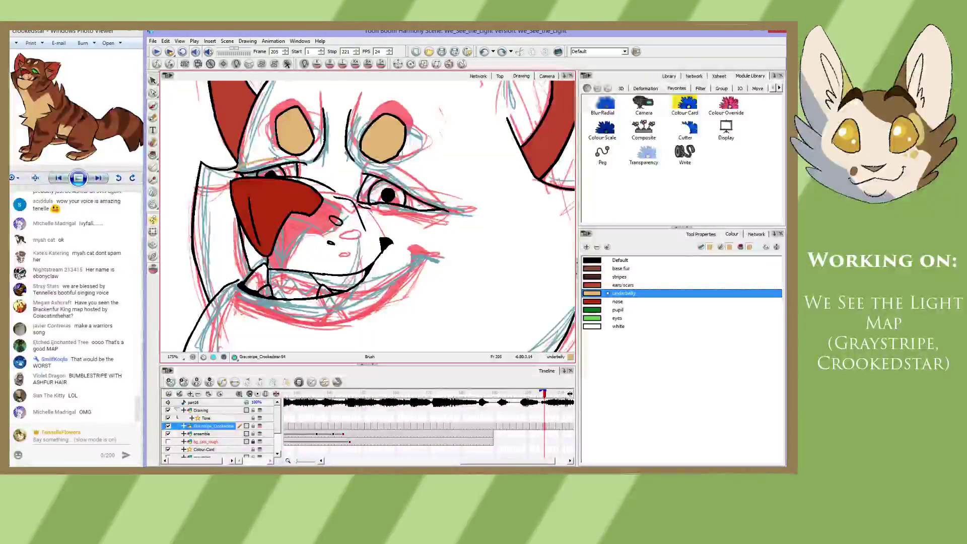
key("alt+s")
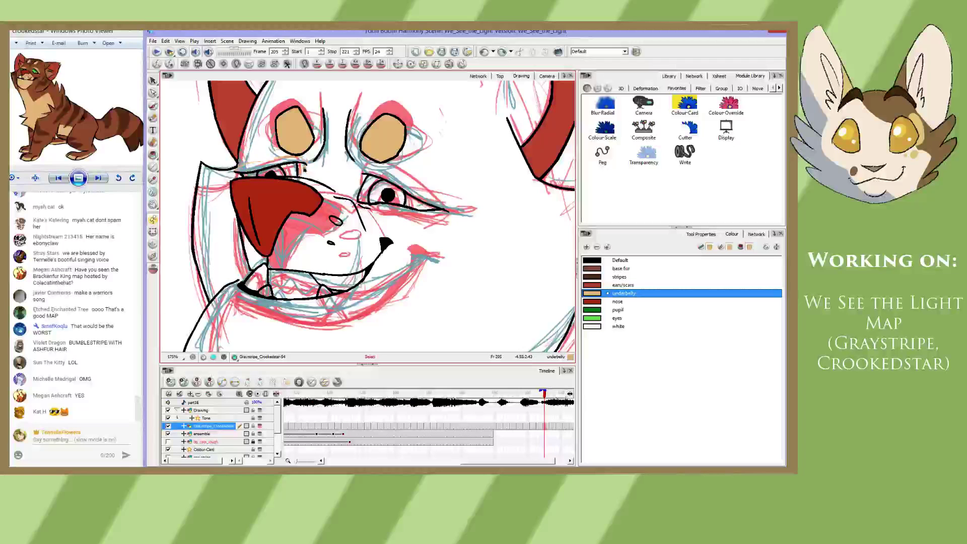
key("alt+b")
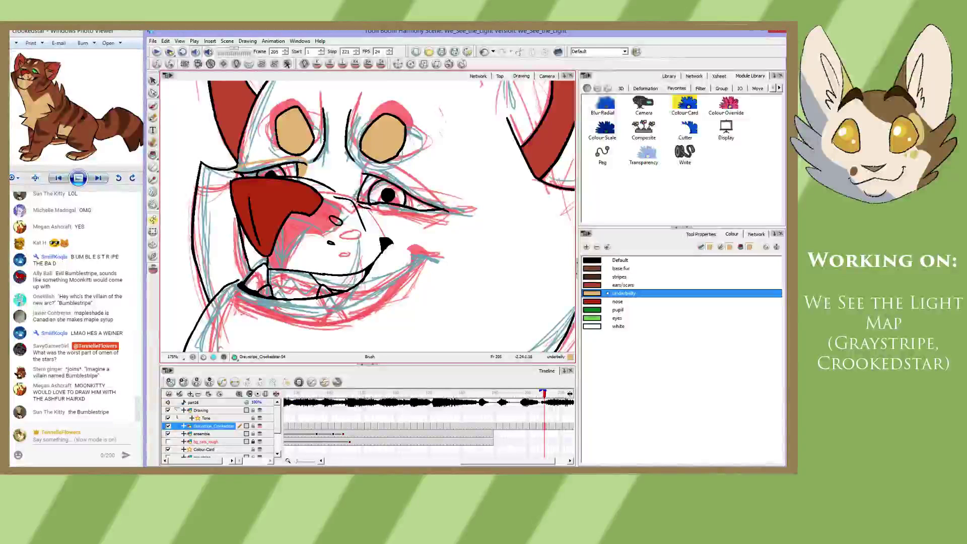
mouse_move(355, 199)
left_mouse_down()
mouse_move(354, 173)
mouse_move(366, 171)
left_mouse_up()
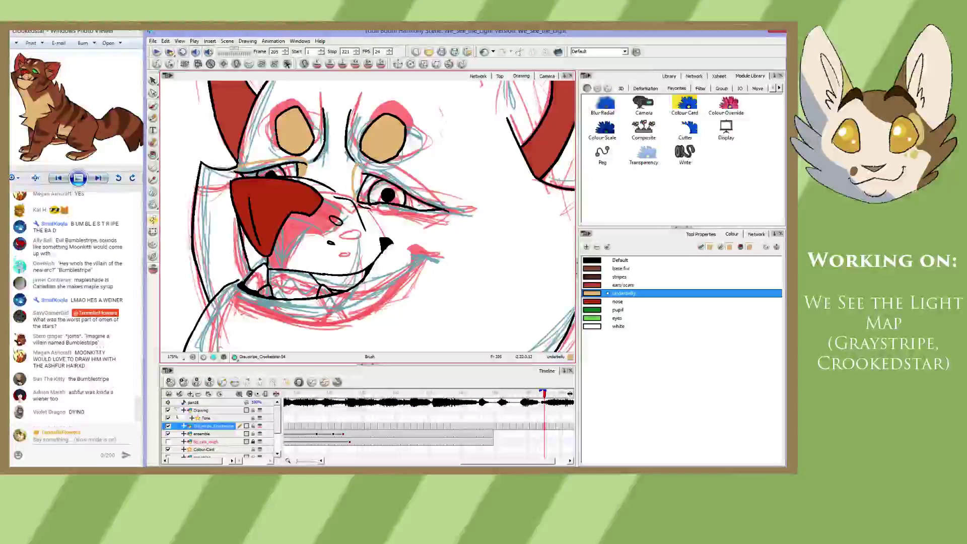
left_click_drag(358, 165, 446, 209)
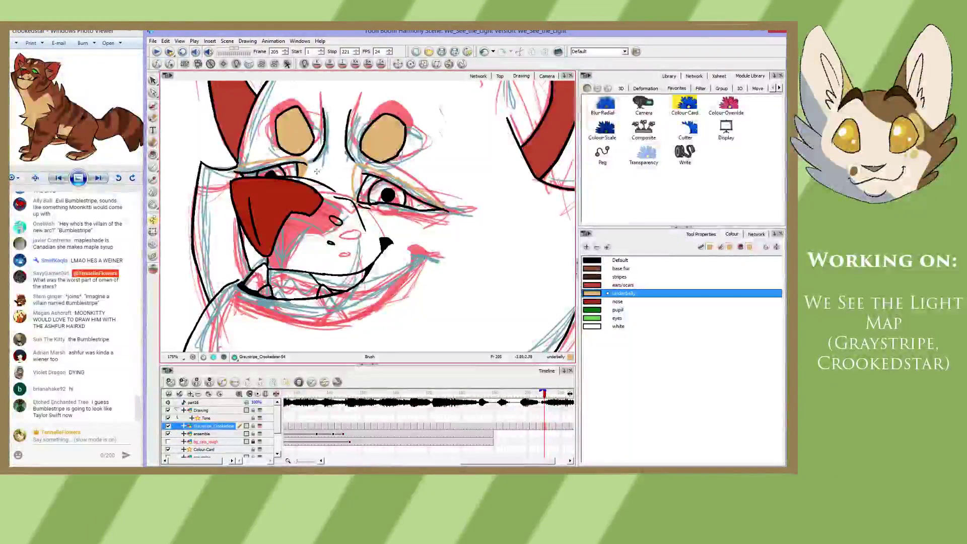
- Brush underbelly-coloured eyelid curves above both eyes on the drawing at frame 207
key("period")
key("period")
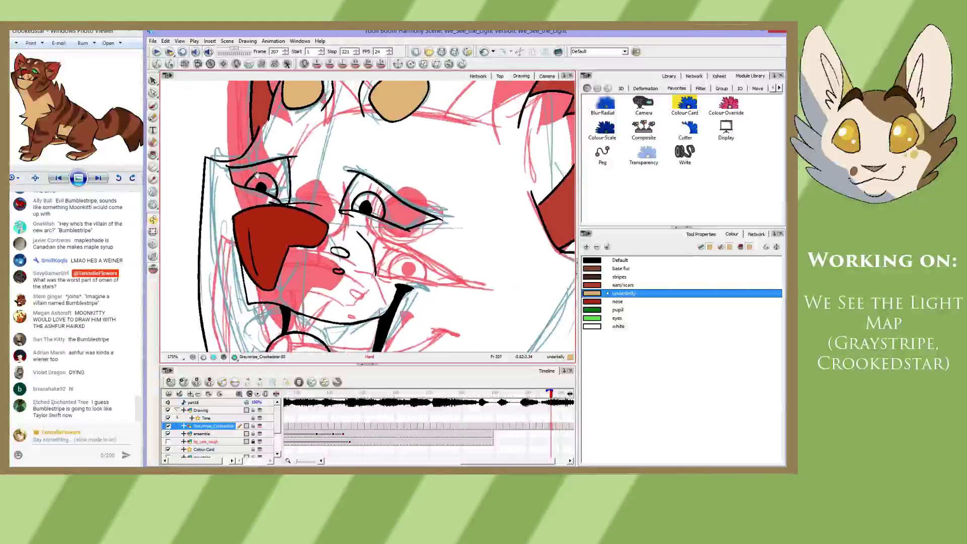
mouse_move(261, 141)
left_mouse_down()
mouse_move(298, 136)
mouse_move(295, 201)
left_mouse_up()
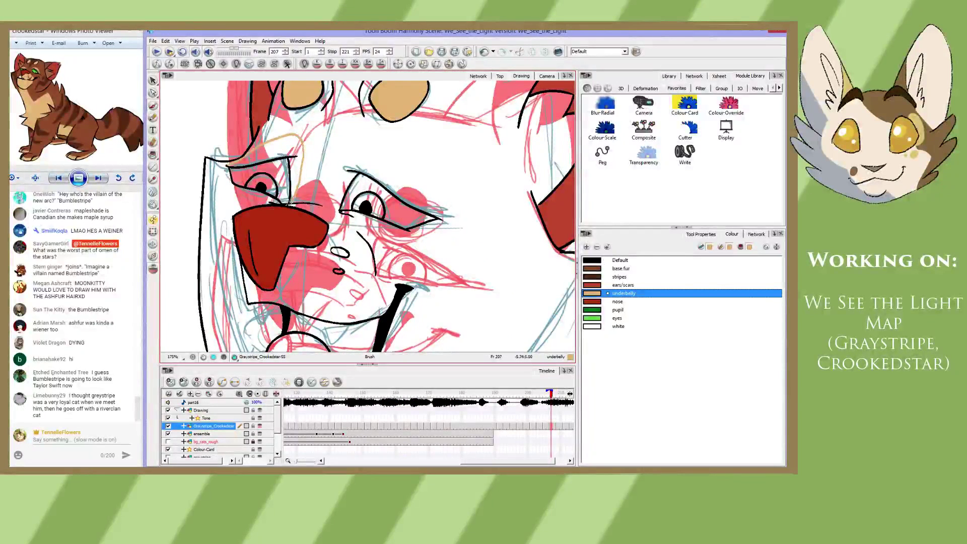
mouse_move(344, 166)
left_mouse_down()
mouse_move(353, 143)
mouse_move(370, 137)
left_mouse_up()
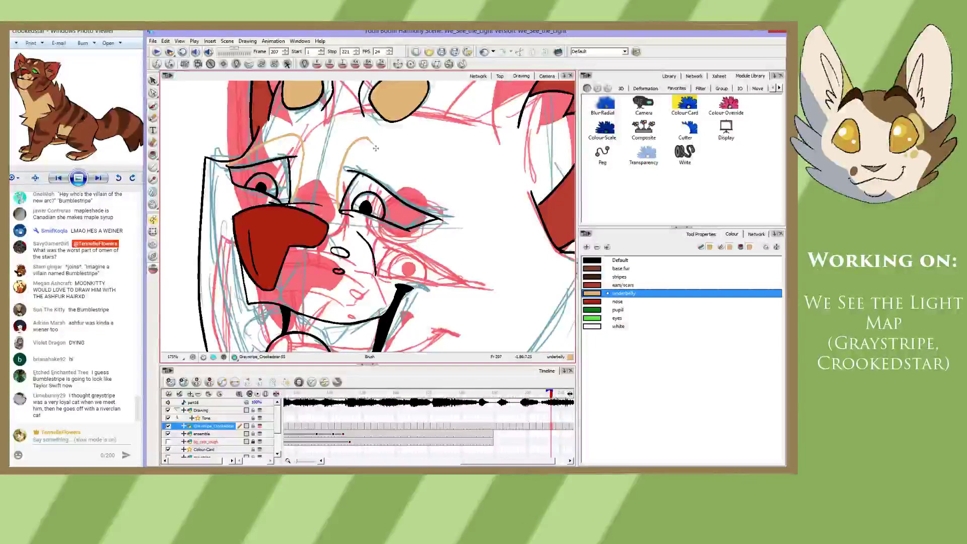
left_click_drag(375, 148, 439, 218)
- Draw the underbelly-coloured eyelid curves over the cat's two eyes at frame 209
key("period")
key("period")
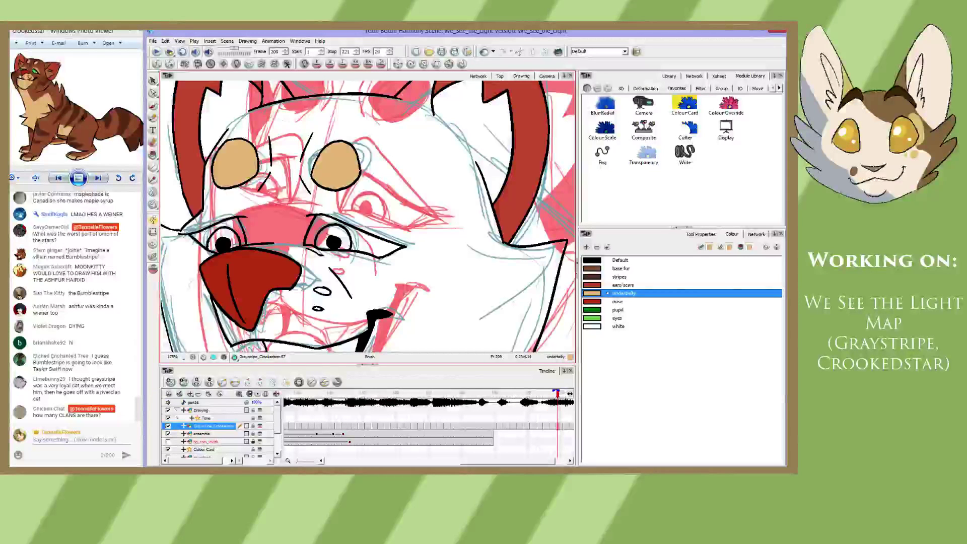
left_click_drag(207, 210, 244, 209)
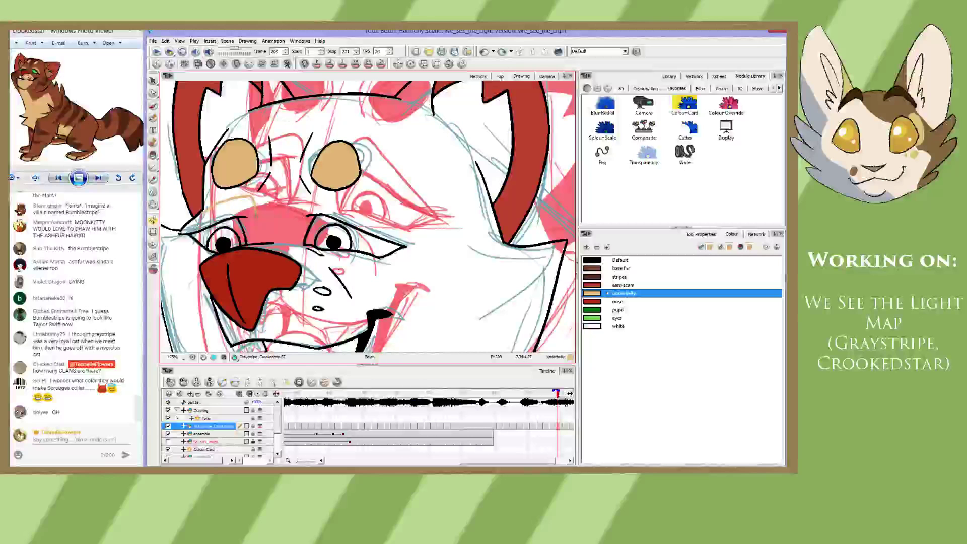
left_click_drag(253, 209, 255, 225)
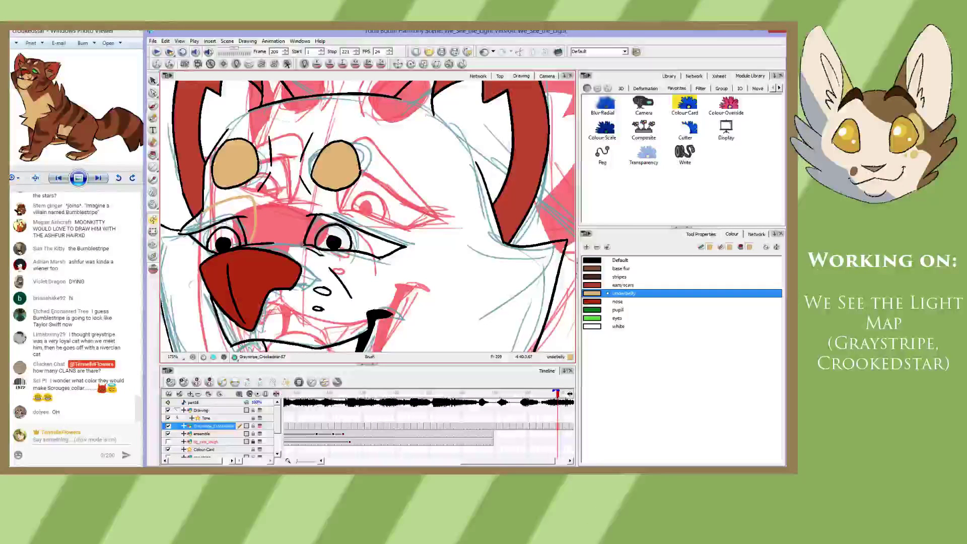
left_click_drag(302, 229, 311, 193)
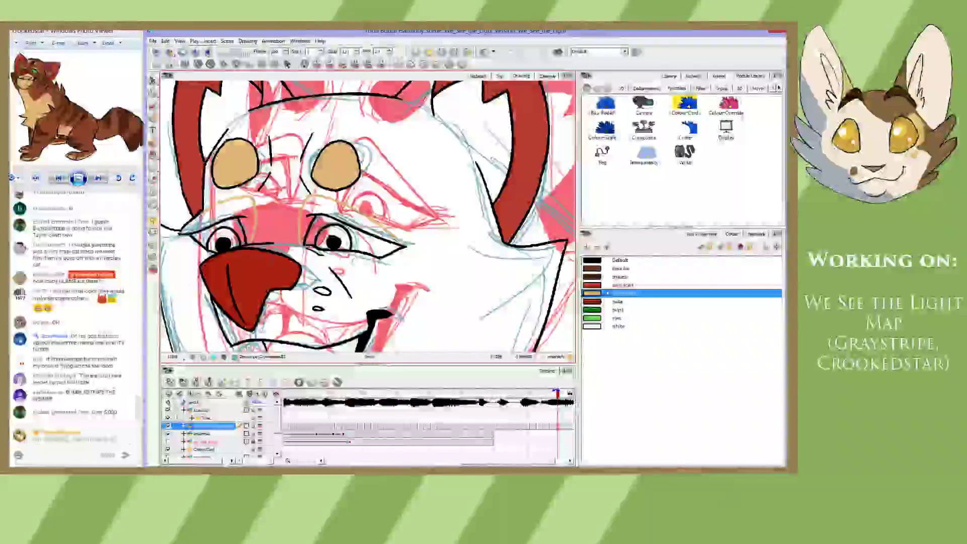
- Brush underbelly-coloured eyelid outlines over both eyes at frame 211, redoing the first curve
key("g")
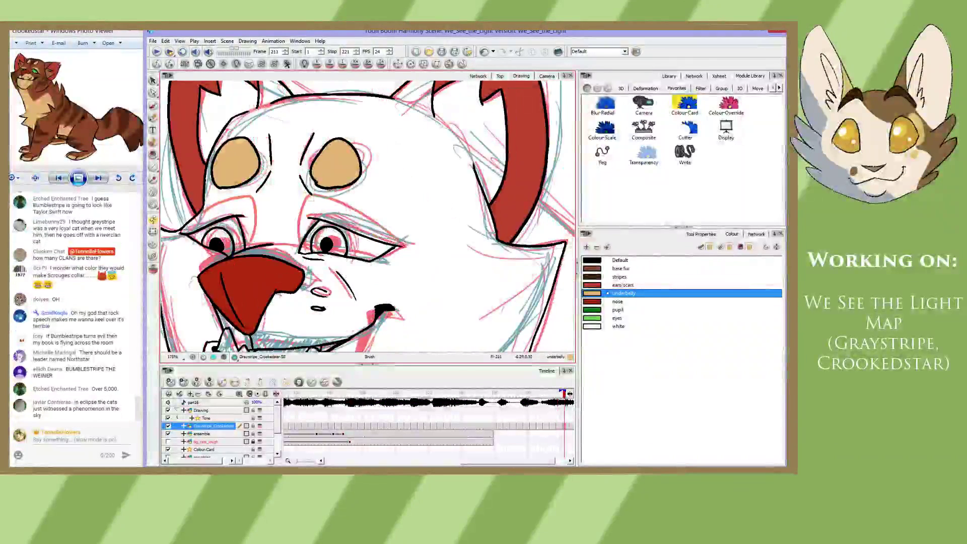
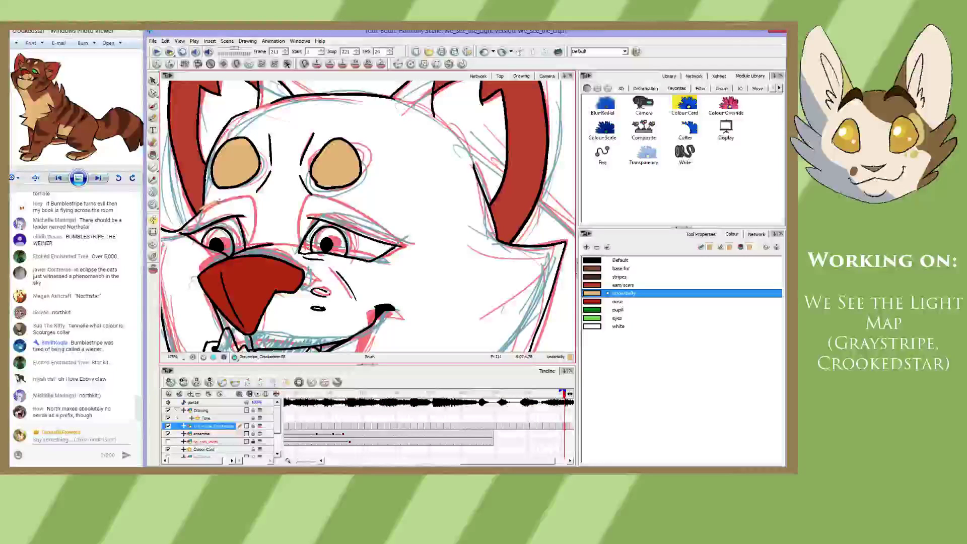
mouse_move(219, 202)
left_mouse_down()
mouse_move(257, 216)
mouse_move(247, 246)
left_mouse_up()
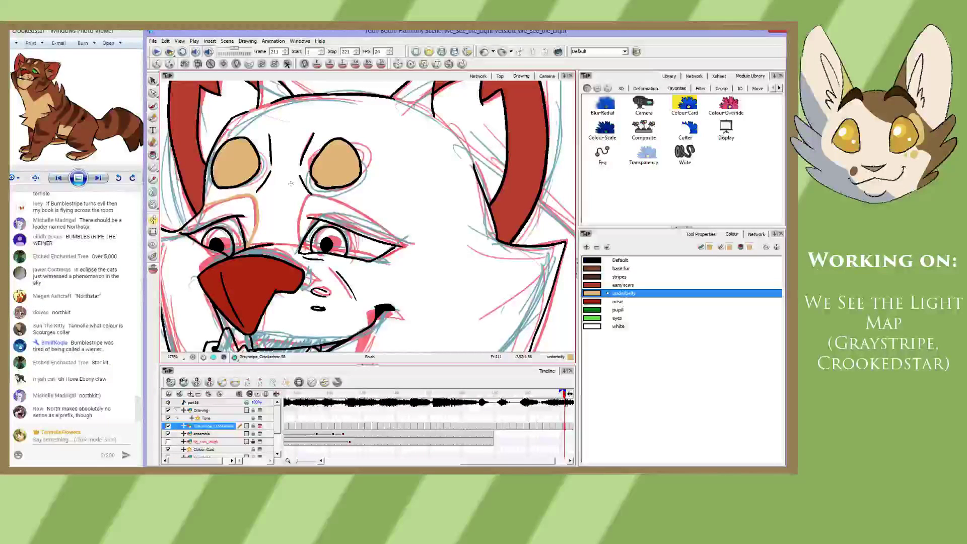
key("ctrl+z")
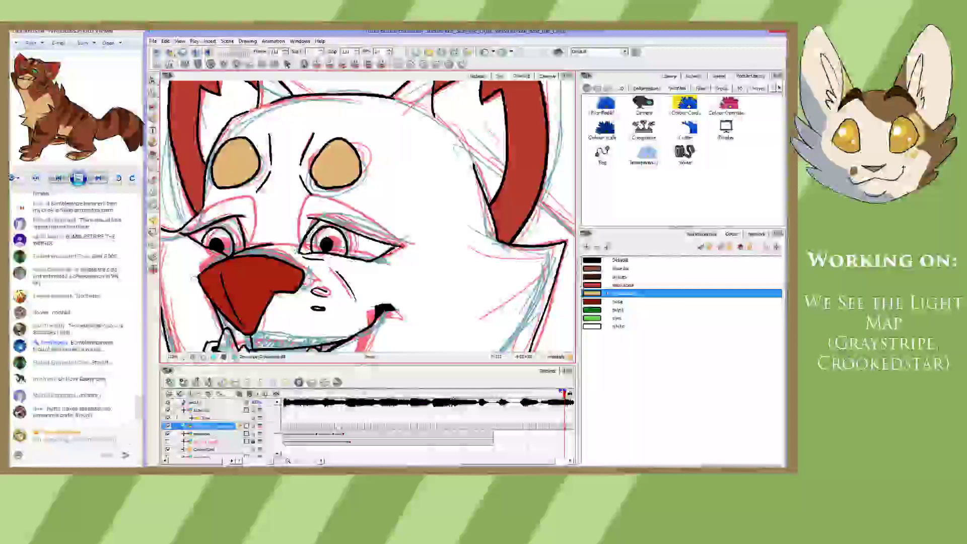
left_click_drag(204, 207, 248, 246)
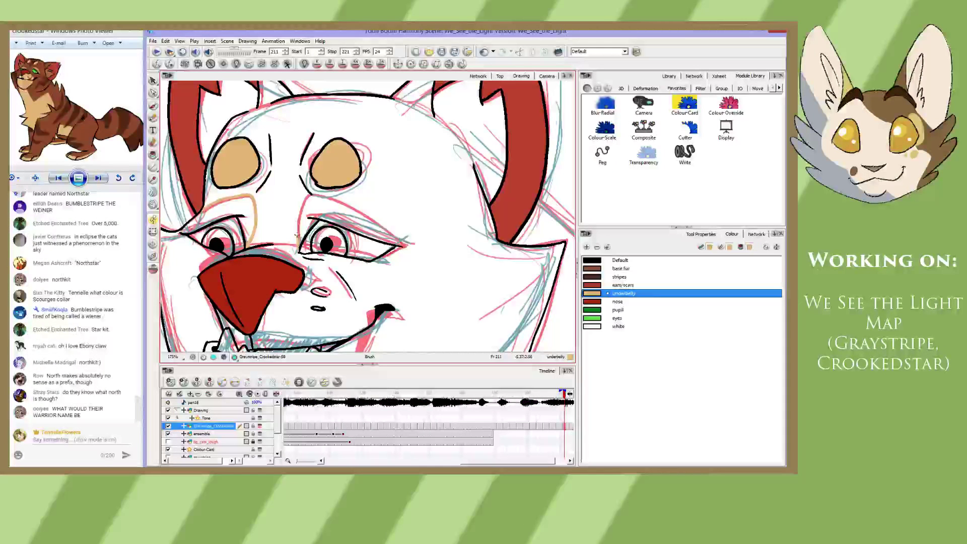
mouse_move(297, 235)
left_mouse_down()
mouse_move(304, 200)
mouse_move(322, 197)
left_mouse_up()
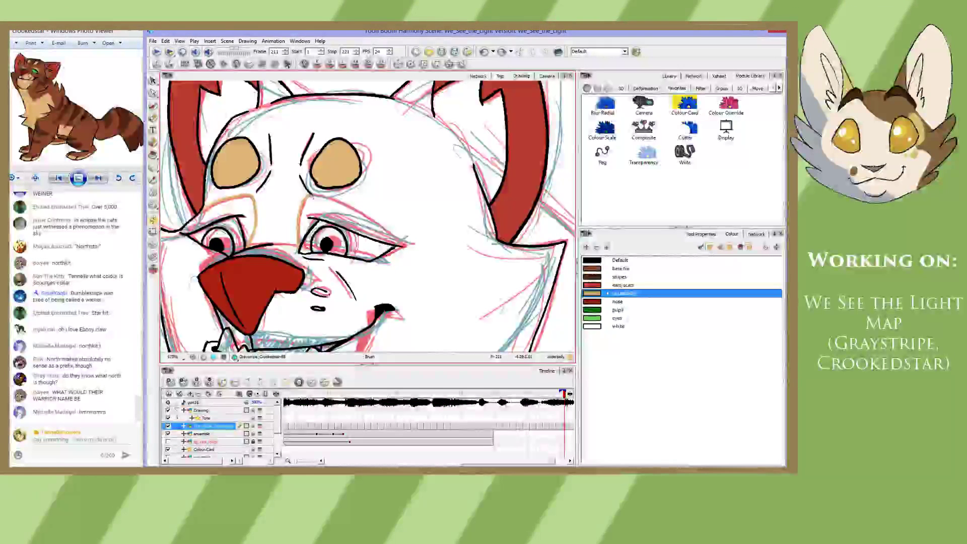
mouse_move(317, 197)
left_mouse_down()
mouse_move(351, 209)
mouse_move(401, 245)
left_mouse_up()
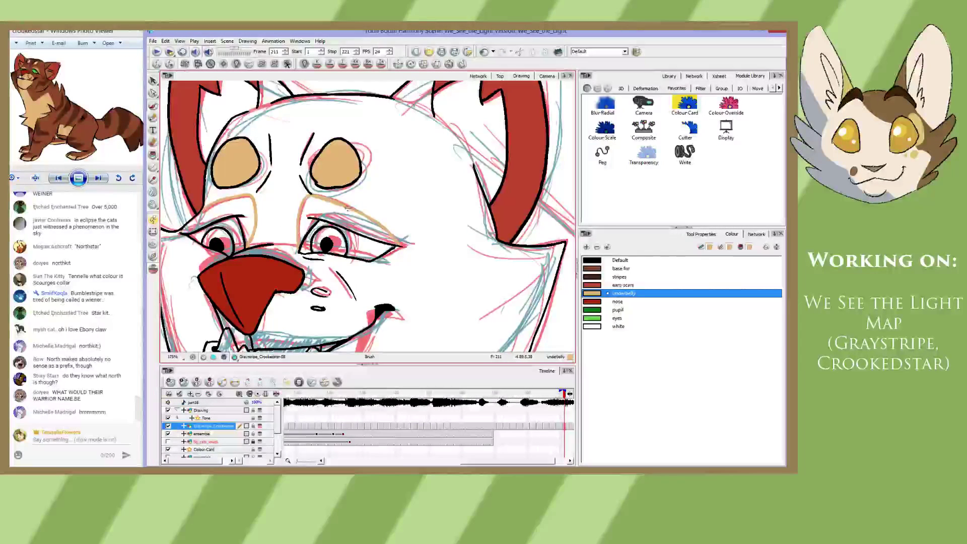
- Outline the eyelid markings above both eyes in the underbelly colour at frame 213
key("period")
key("period")
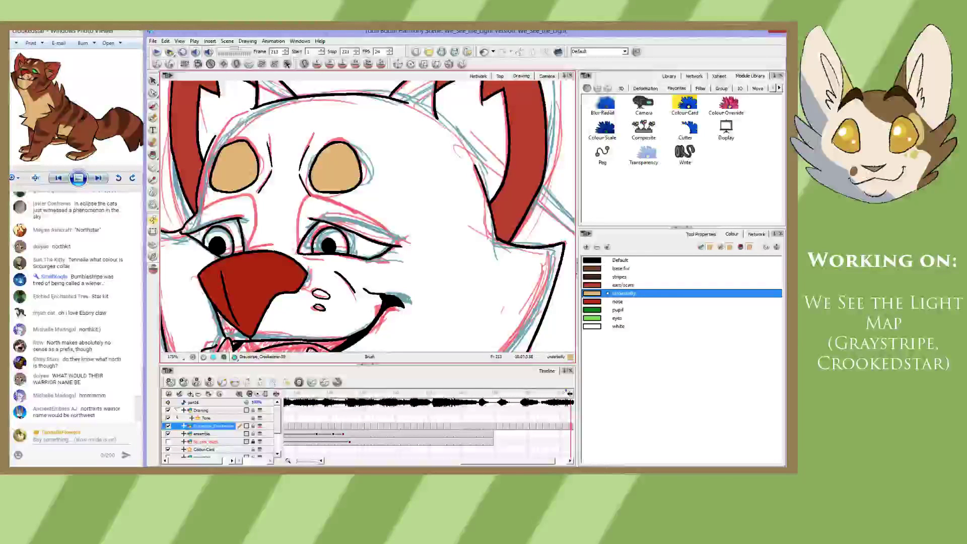
key("ctrl+z")
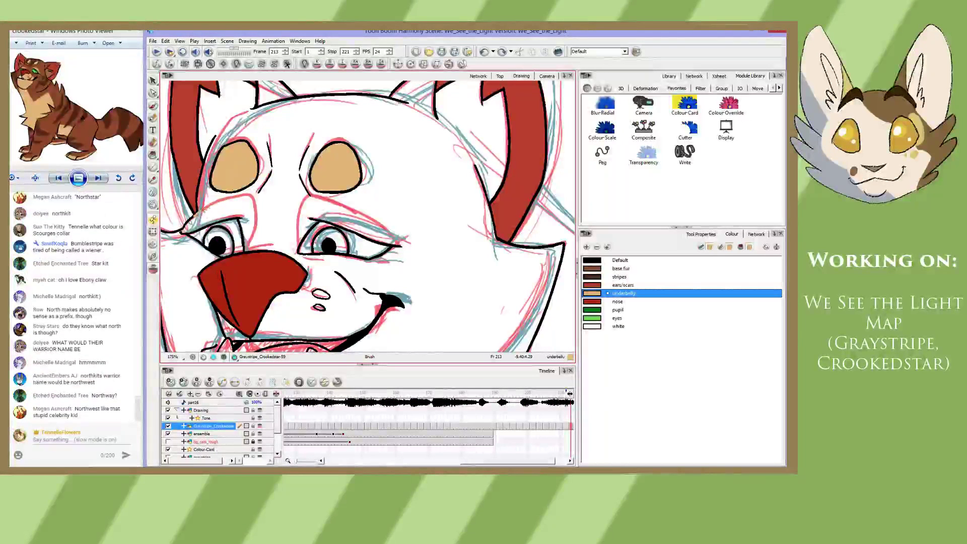
mouse_move(233, 201)
left_mouse_down()
mouse_move(250, 194)
mouse_move(253, 217)
left_mouse_up()
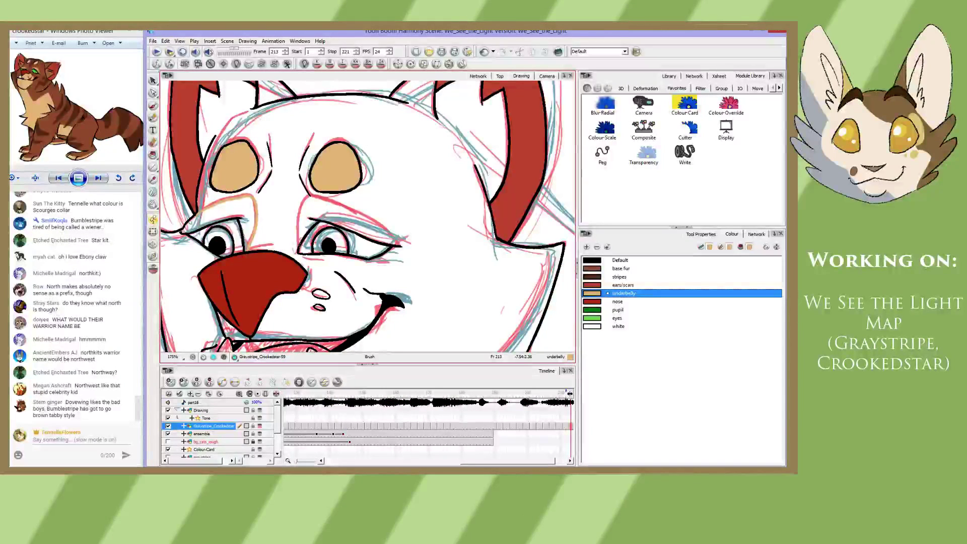
left_click_drag(296, 251, 309, 197)
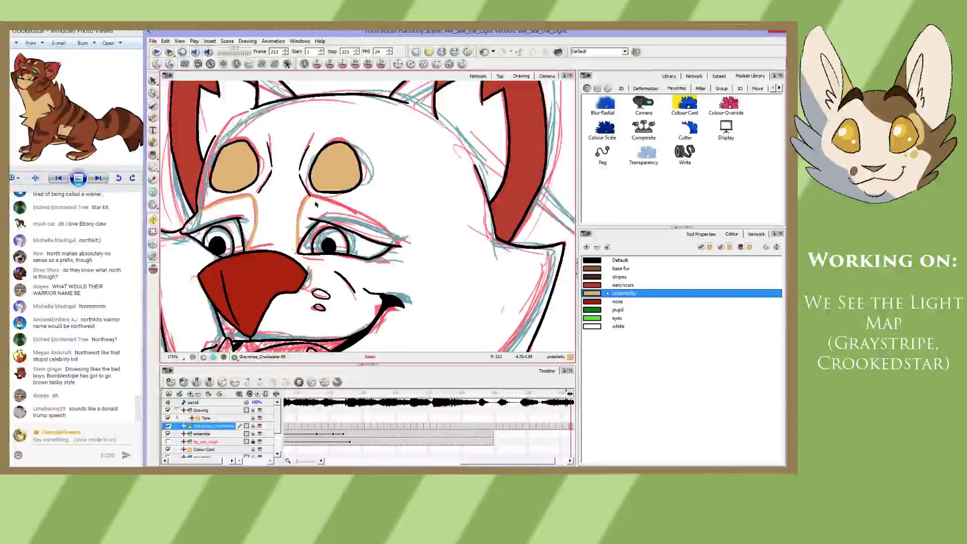
key("ctrl")
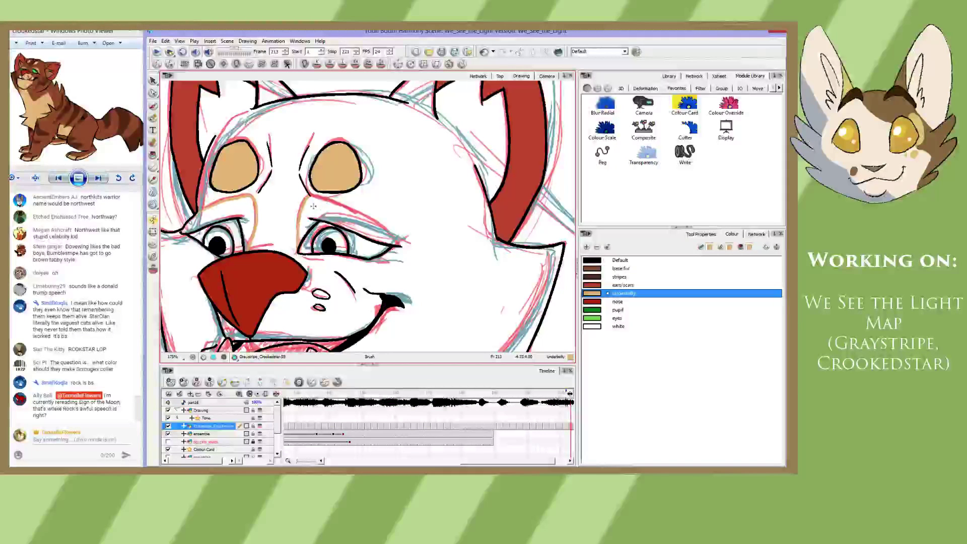
left_click_drag(309, 197, 398, 236)
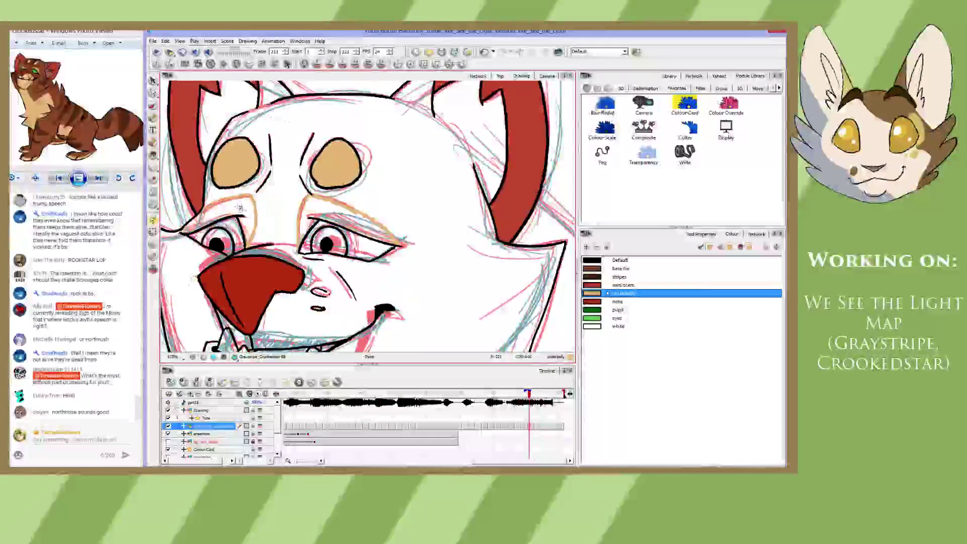
- Fill the outlined eyelid markings with the underbelly colour, working back from frame 211 to frame 205
left_click(238, 208)
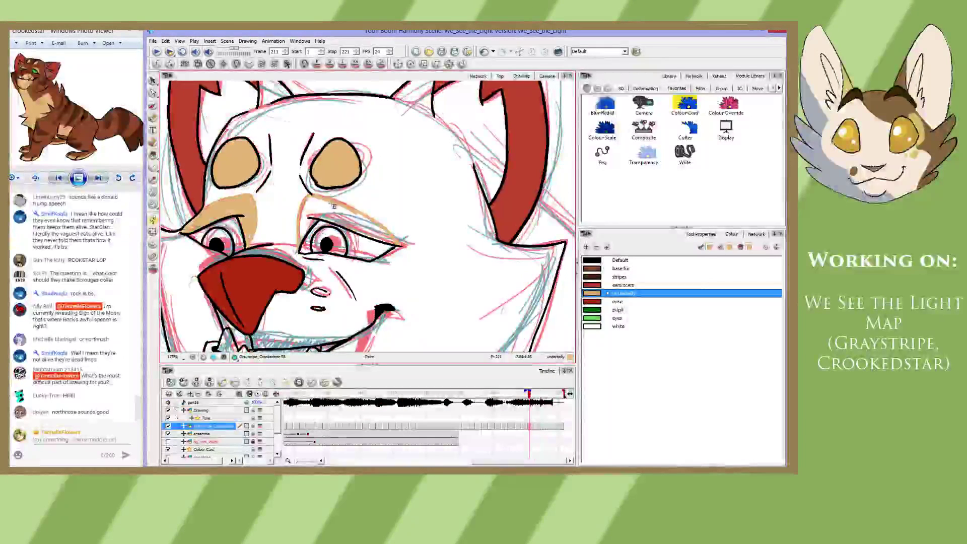
key("comma")
key("comma")
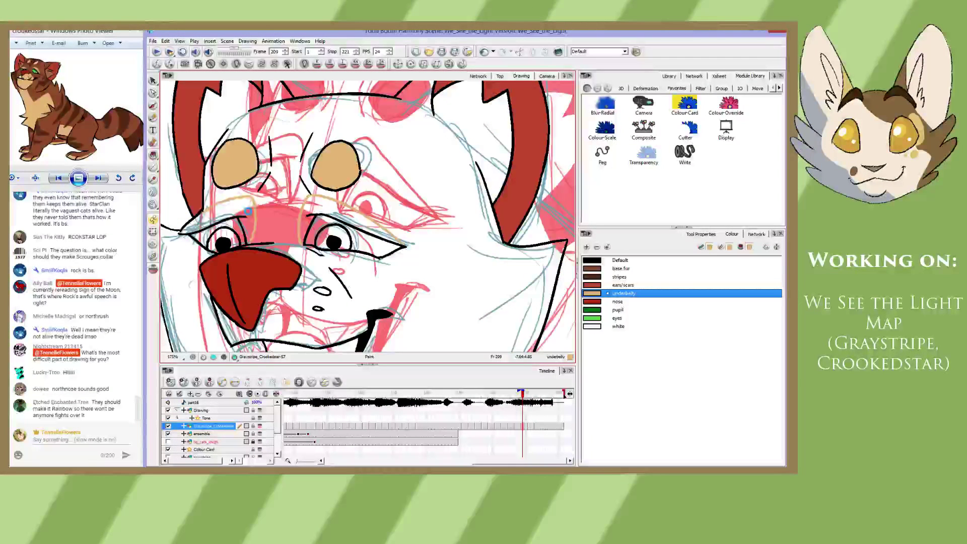
key("comma")
key("comma")
key("comma")
key("comma")
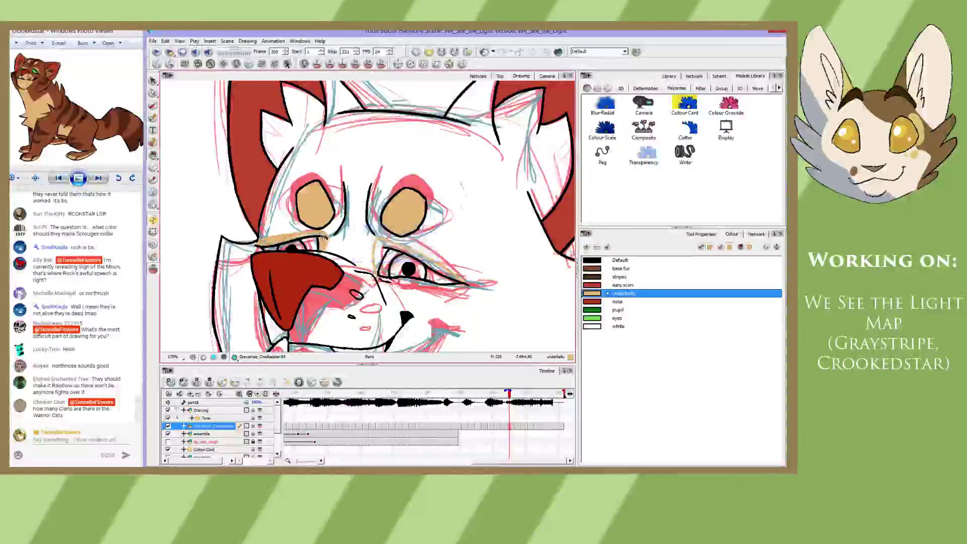
left_click(387, 249)
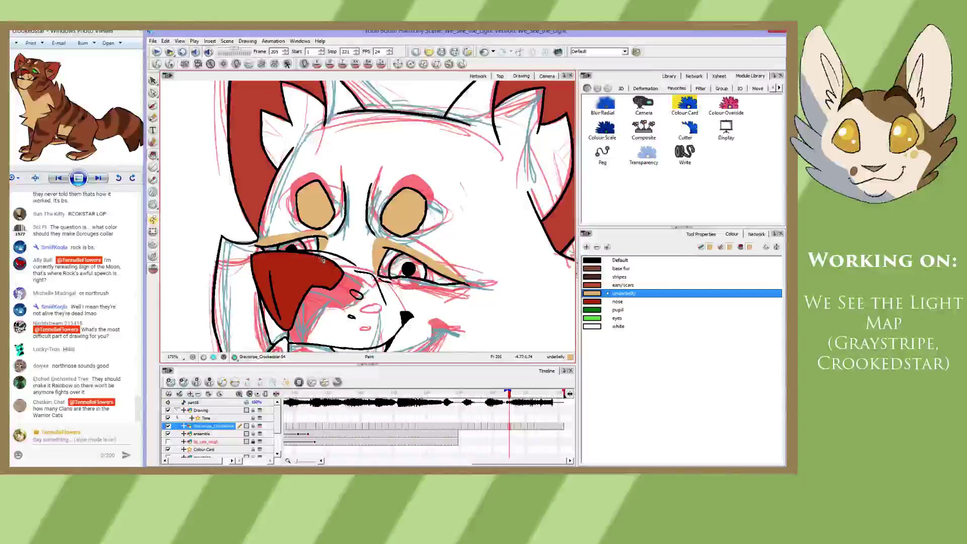
- Fill the eyelid markings with the underbelly colour on the drawings at frames 203, 201 and 199
key("comma")
key("comma")
key("comma")
key("comma")
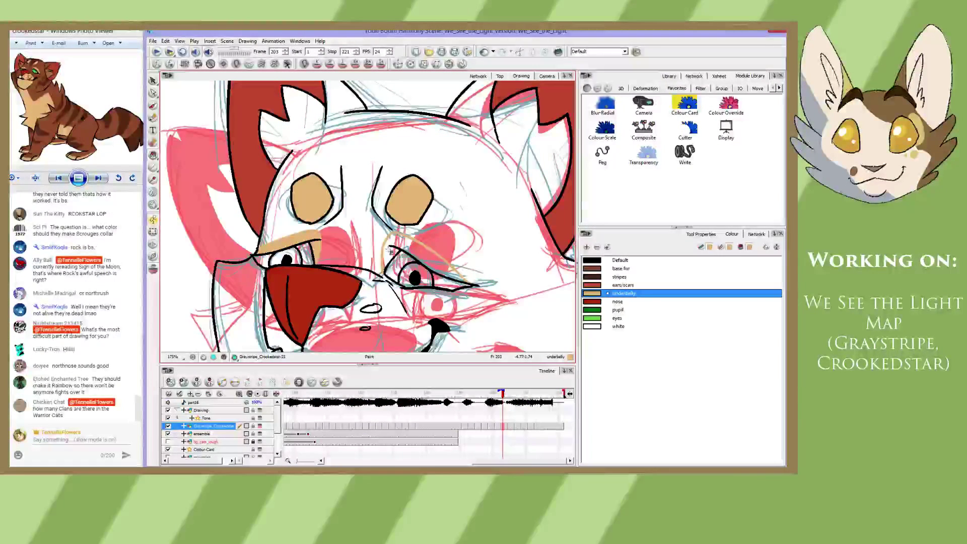
left_click(324, 301)
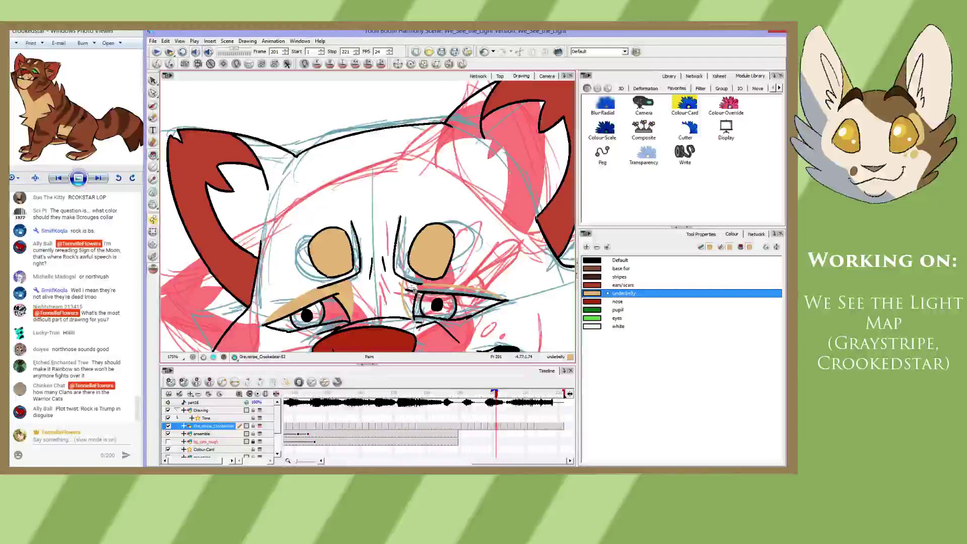
key("comma")
key("comma")
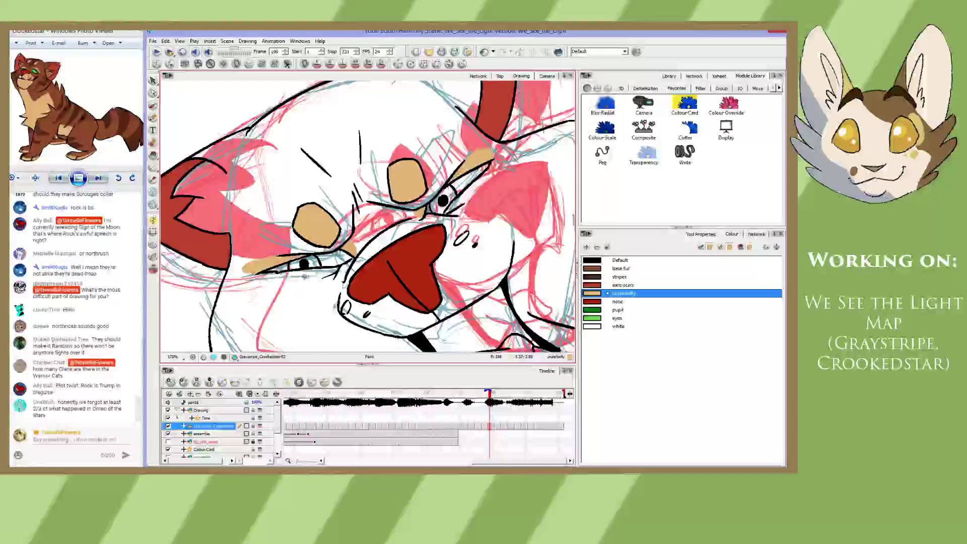
- Paint the eyelid areas in the underbelly colour at frames 197 and 195
key("comma")
key("comma")
left_click_drag(371, 222, 377, 206)
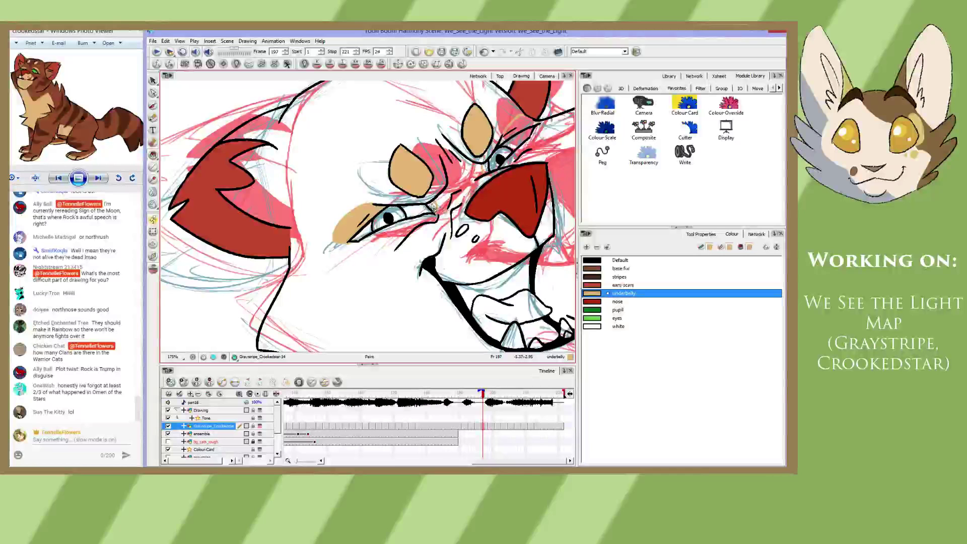
key("comma")
key("comma")
left_click(380, 215)
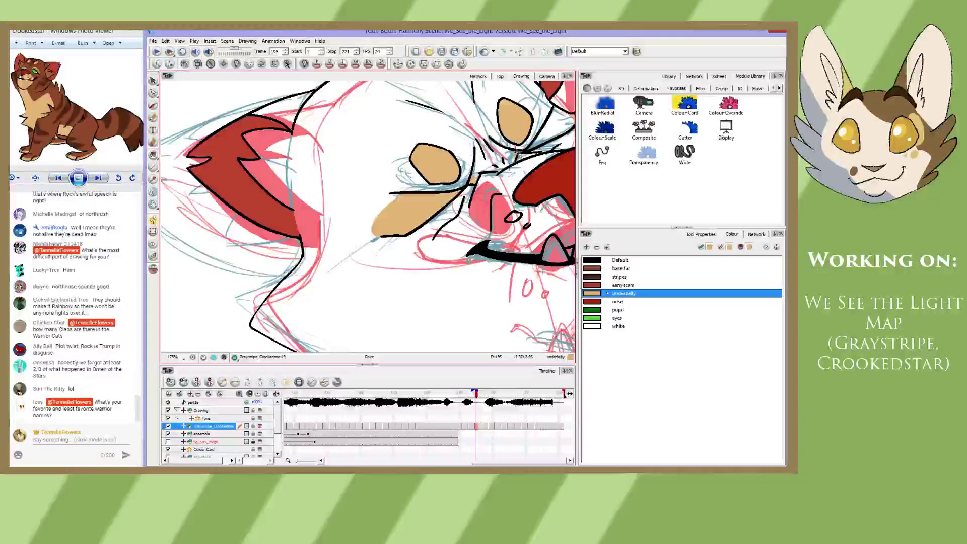
- Fill the outlined eyelid at frame 193 and both eyelids at frame 191 with the underbelly colour
key("comma")
key("comma")
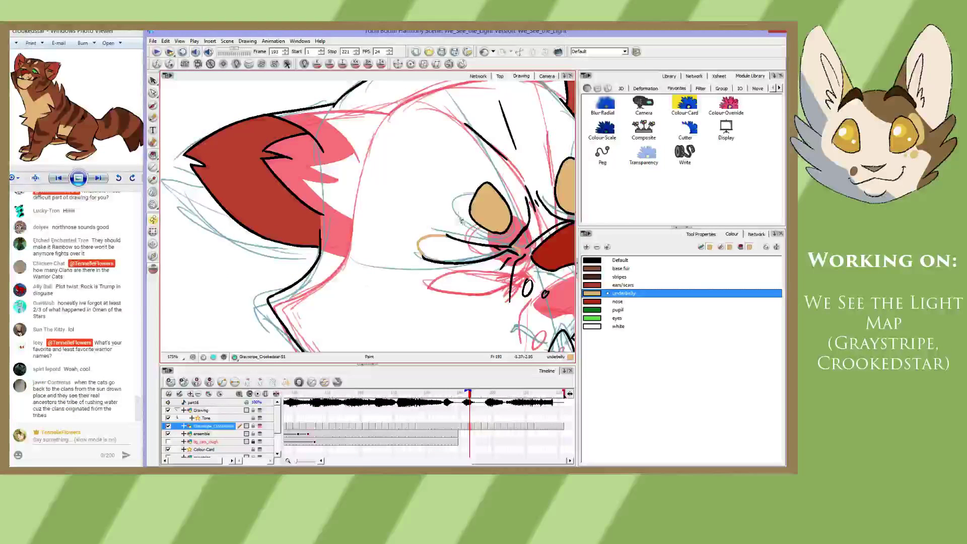
left_click(484, 253)
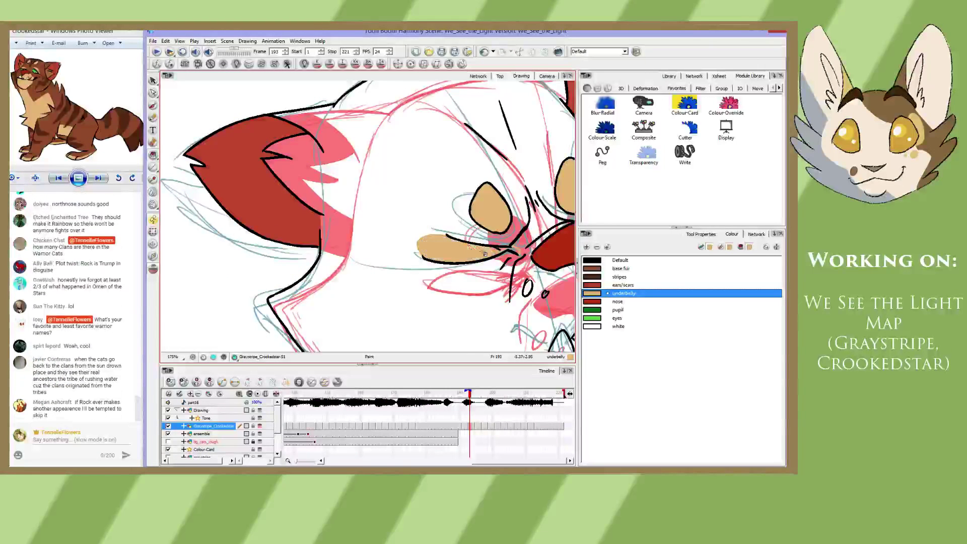
key("comma")
key("comma")
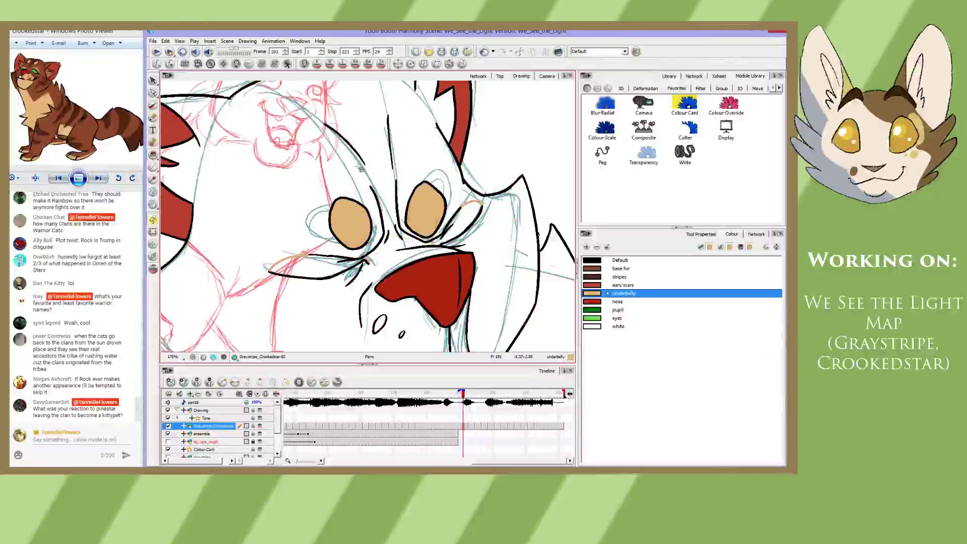
left_click(460, 226)
left_click(315, 259)
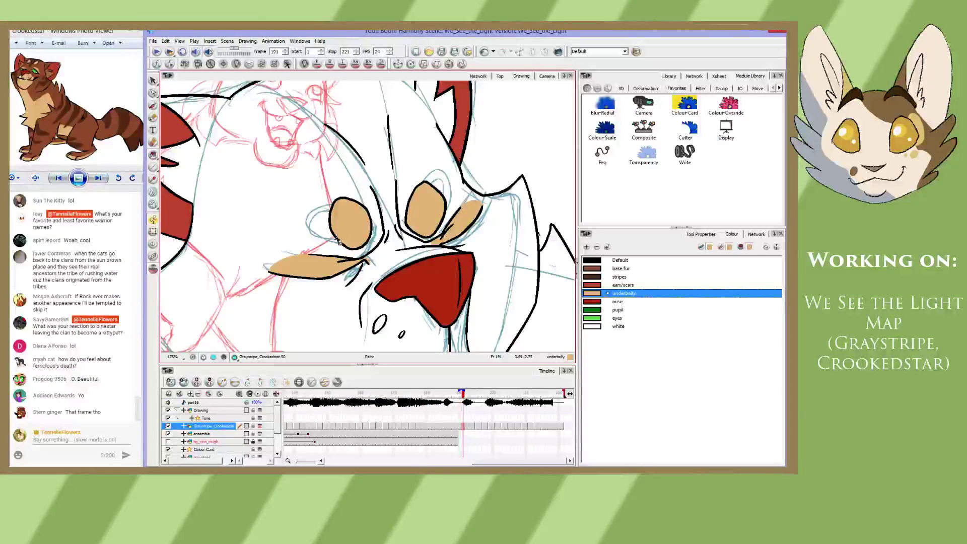
- Flip back through the earlier drawings as far as frame 177 and return to frame 191
key("space")
mouse_move(345, 268)
left_mouse_down()
mouse_move(336, 159)
mouse_move(348, 243)
mouse_move(347, 229)
left_mouse_up()
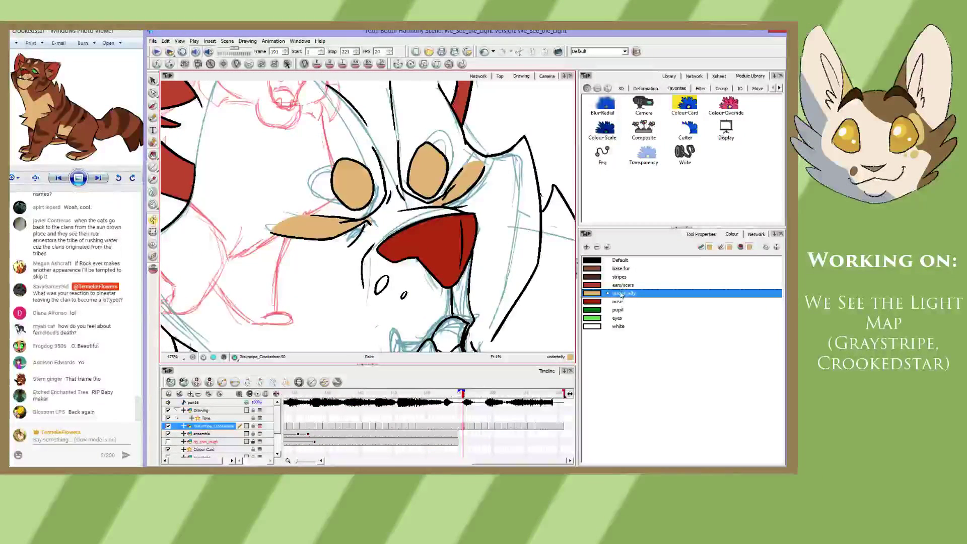
key("f")
key("f")
key("f")
key("f")
key("f")
key("f")
key("f")
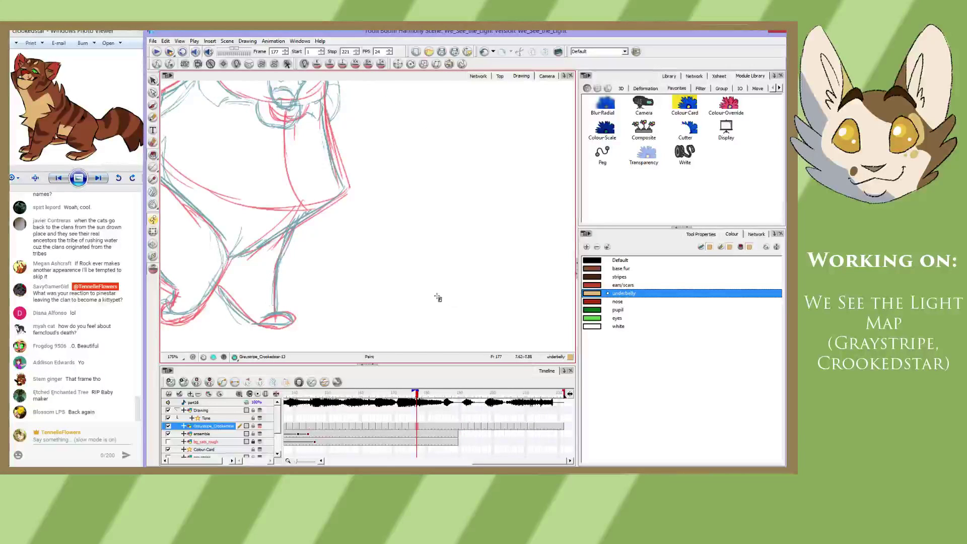
key("g")
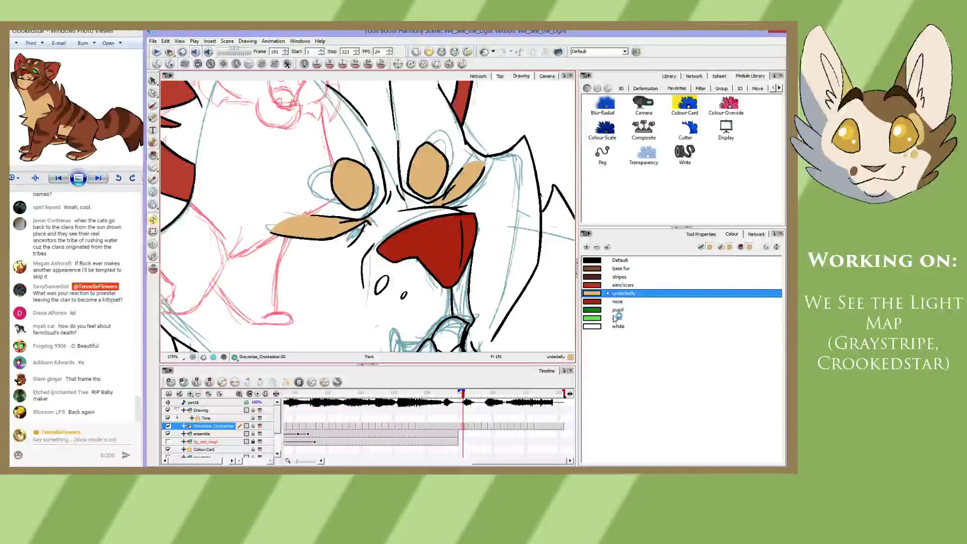
- Draw a short scar line between the nose and mouth at frame 191 in the ears/scars colour
left_click(621, 285)
mouse_move(463, 298)
left_mouse_down()
mouse_move(404, 221)
mouse_move(394, 229)
mouse_move(396, 165)
mouse_move(397, 179)
left_mouse_up()
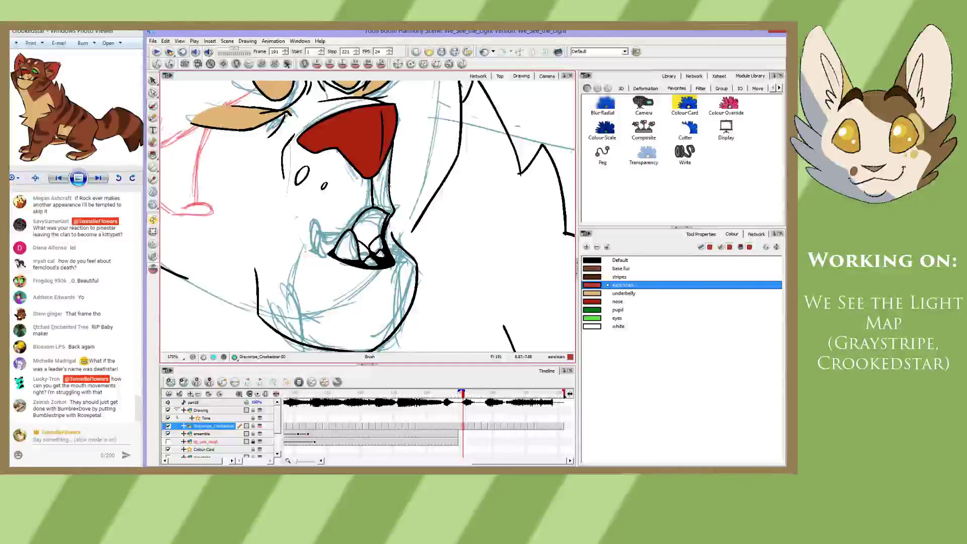
left_click_drag(387, 185, 389, 208)
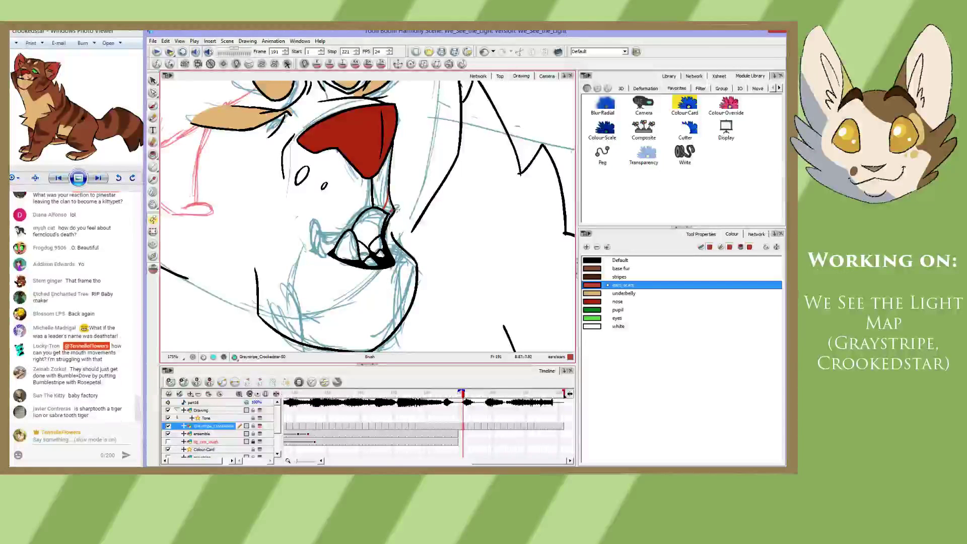
key("ctrl")
key("ctrl+z")
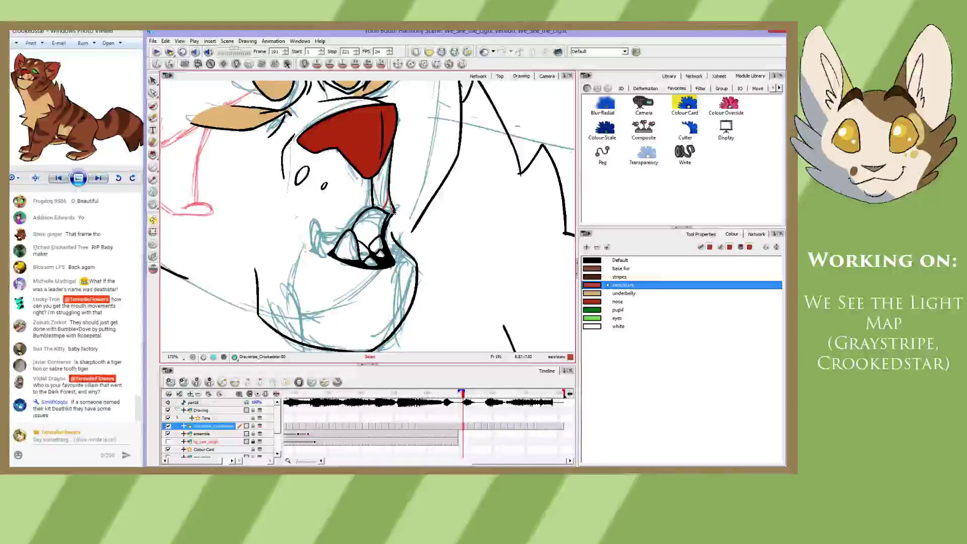
key("alt+b")
left_click_drag(392, 208, 390, 215)
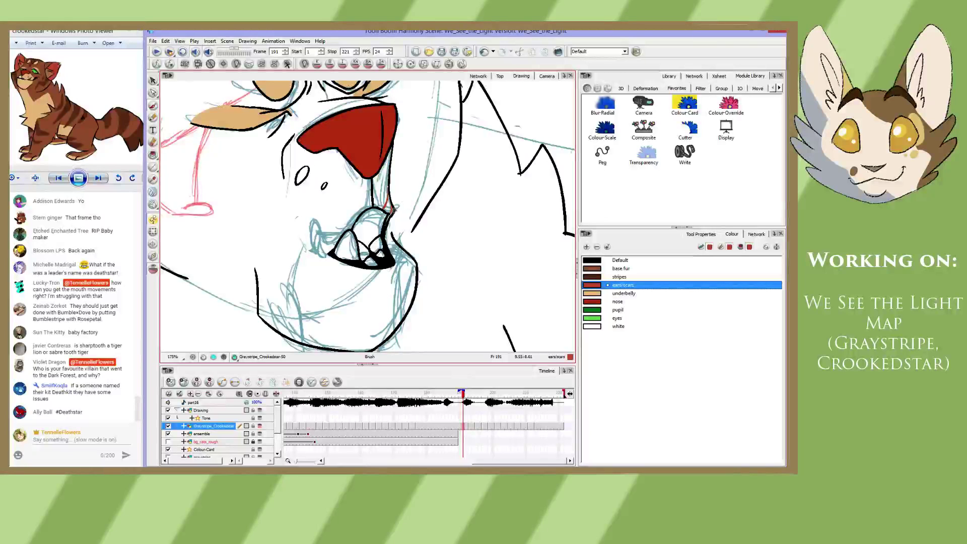
- Step through the drawings from frame 193 to 201 and compare the muzzle and mouth positions between neighbouring frames
key("period")
key("period")
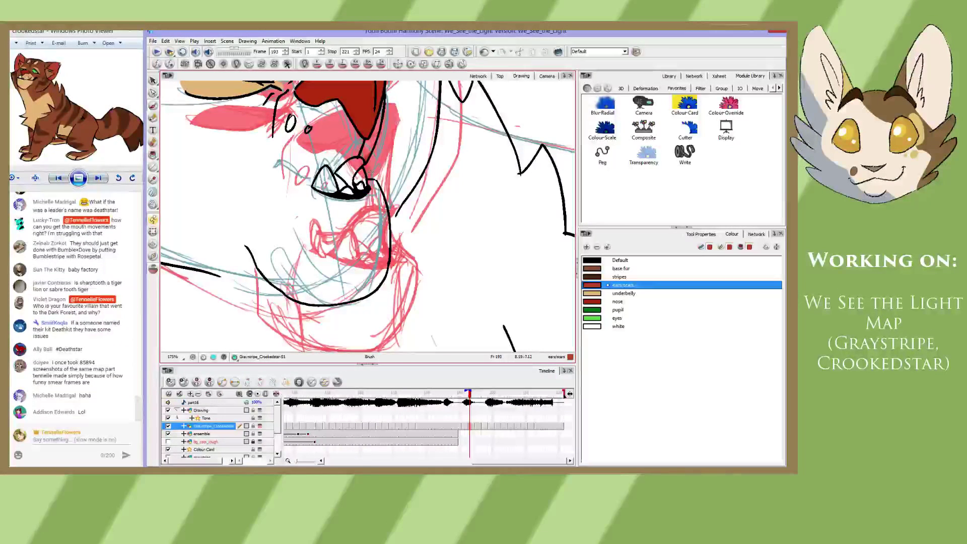
key("g")
key("space")
left_click_drag(381, 143, 412, 234)
left_click_drag(372, 135, 379, 173)
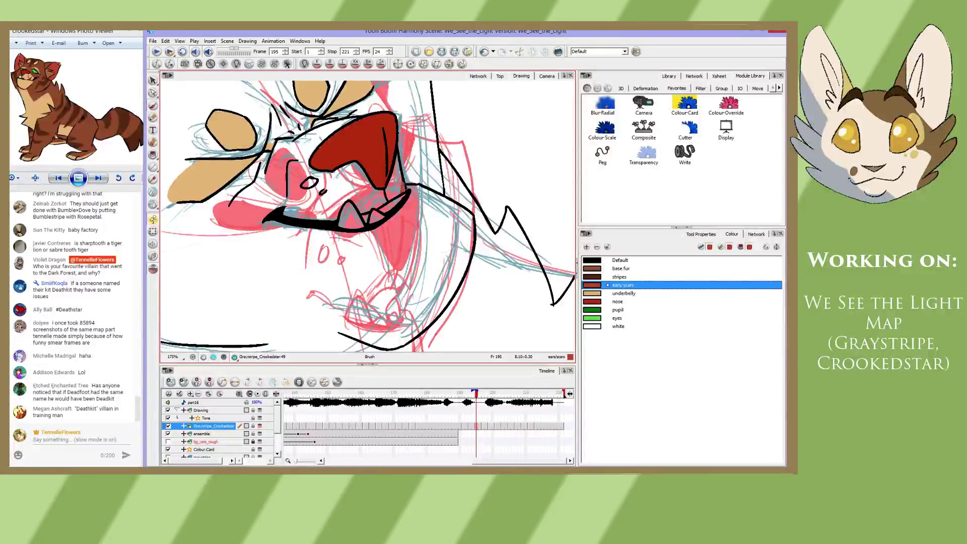
key("g")
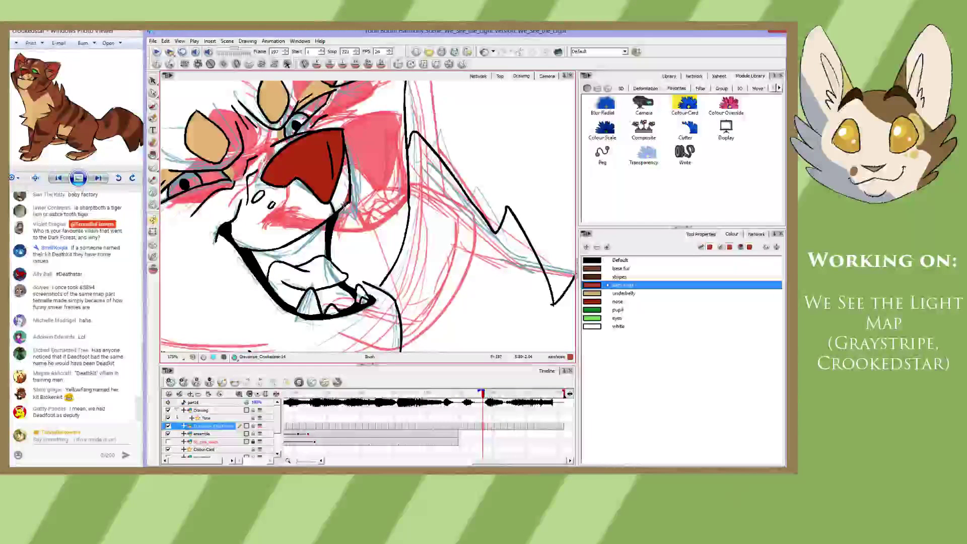
key("g")
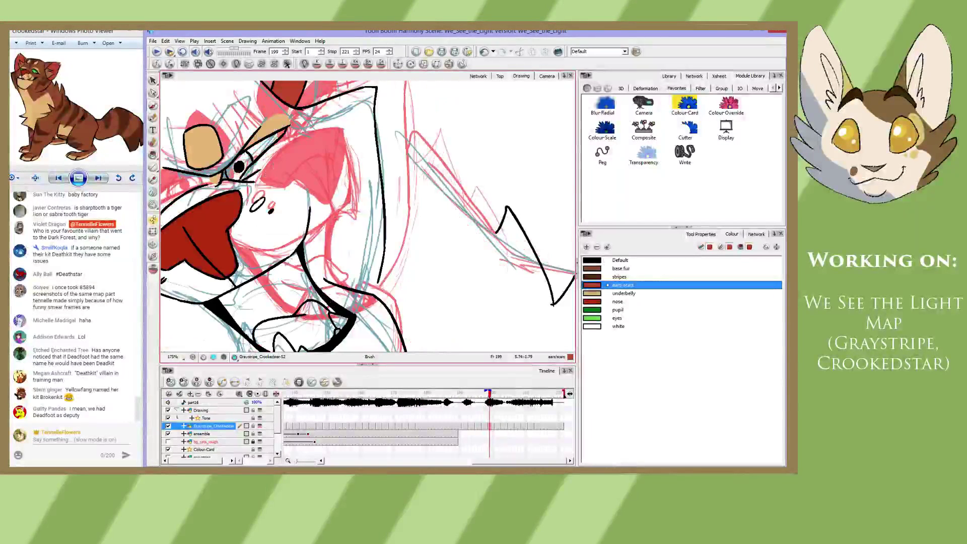
left_click_drag(340, 202, 367, 137)
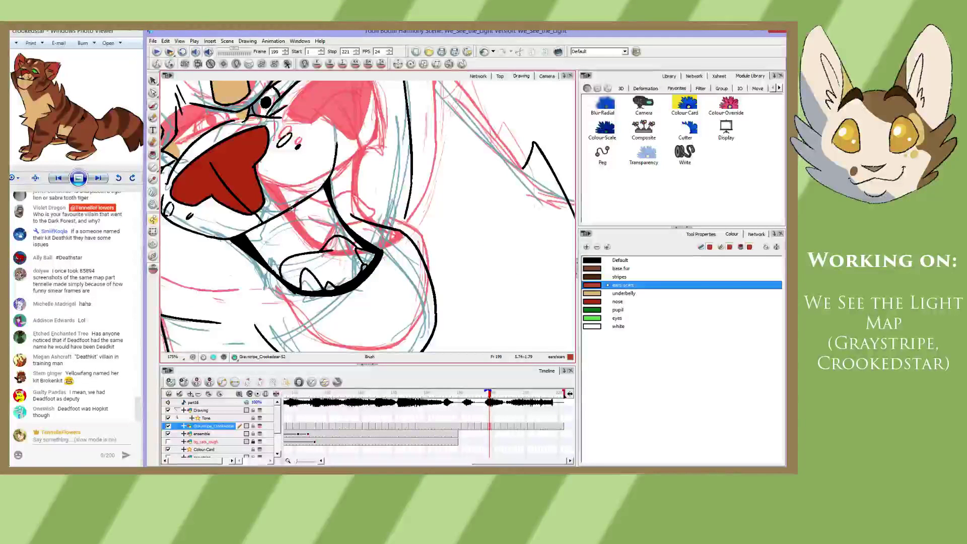
mouse_move(292, 207)
left_mouse_down()
mouse_move(291, 163)
mouse_move(305, 198)
left_mouse_up()
key("f")
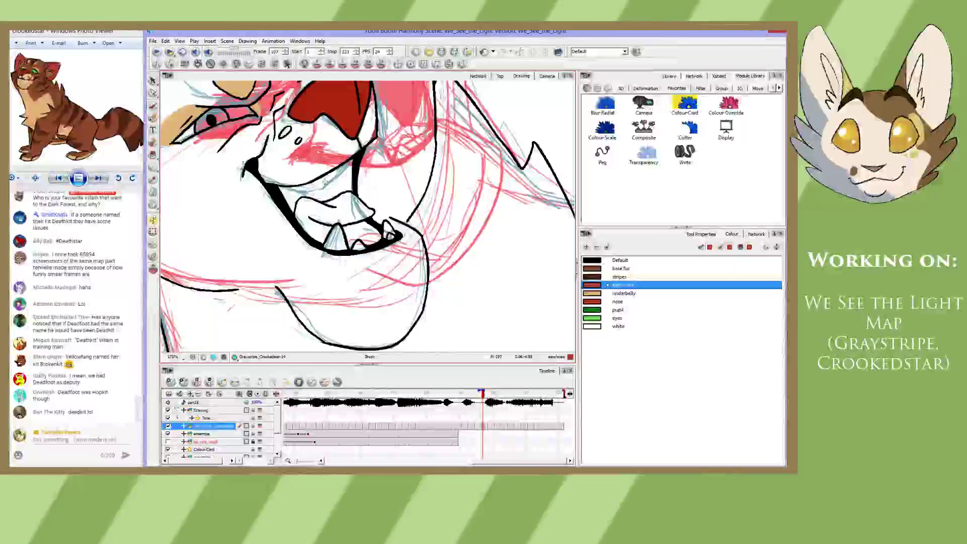
key("g")
key("g")
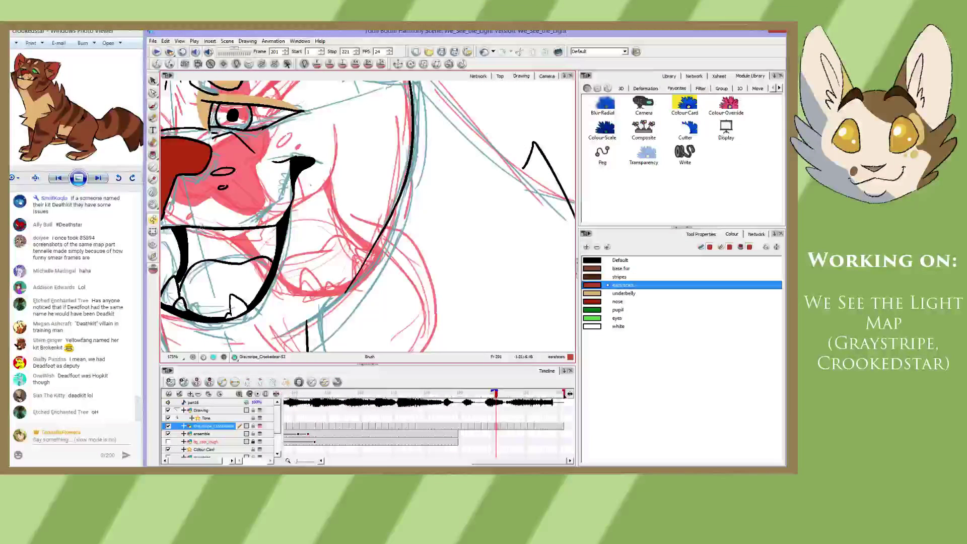
mouse_move(195, 225)
left_mouse_down()
mouse_move(222, 201)
mouse_move(320, 186)
left_mouse_up()
key("comma")
key("comma")
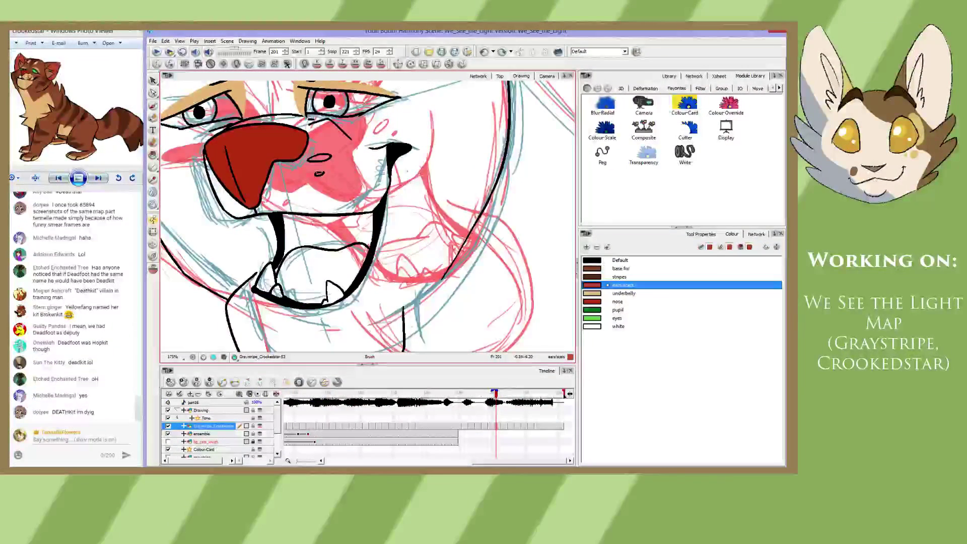
- Draw the scar line on the muzzle above the mouth at frame 199 in the ears/scars colour
key("alt+b")
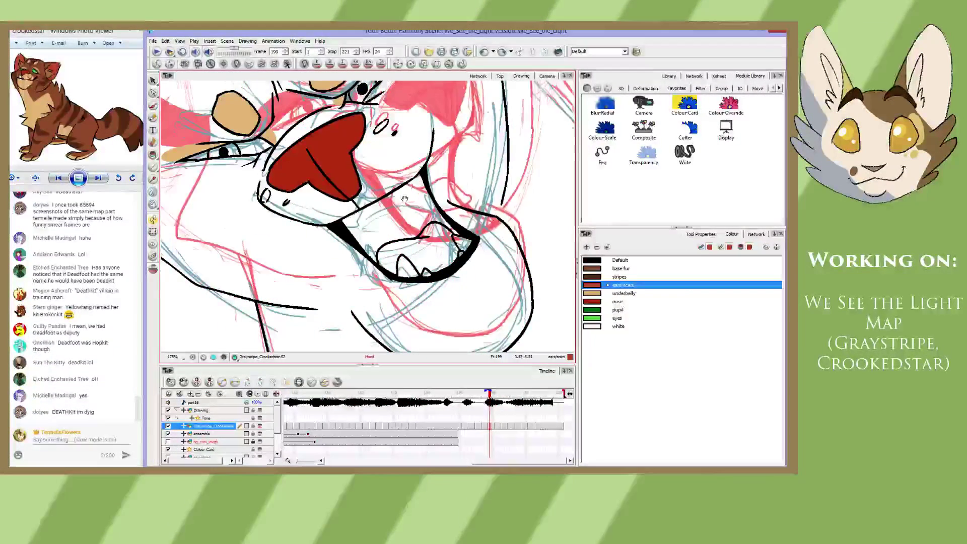
mouse_move(407, 159)
left_mouse_down()
mouse_move(395, 181)
mouse_move(396, 152)
mouse_move(389, 200)
mouse_move(392, 143)
mouse_move(404, 196)
left_mouse_up()
key("ctrl+z")
key("f")
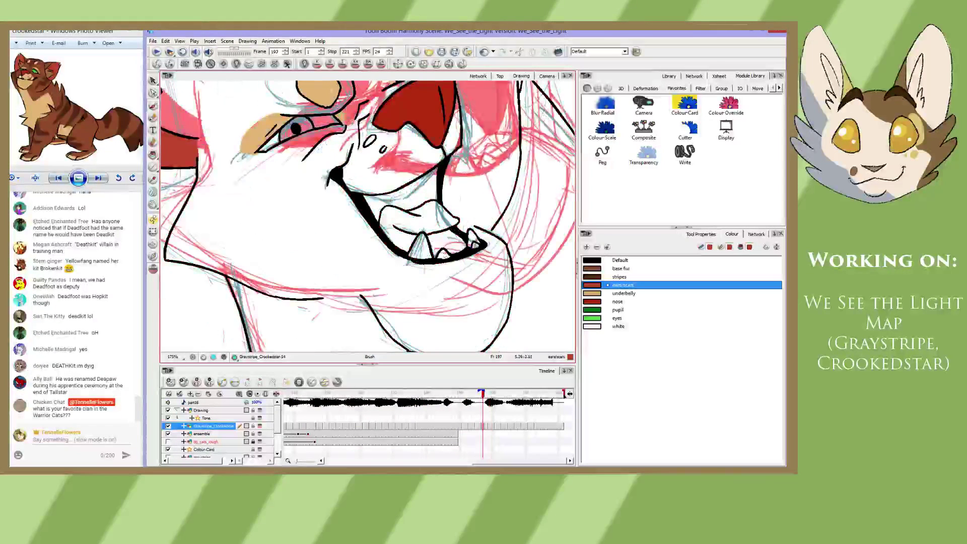
key("g")
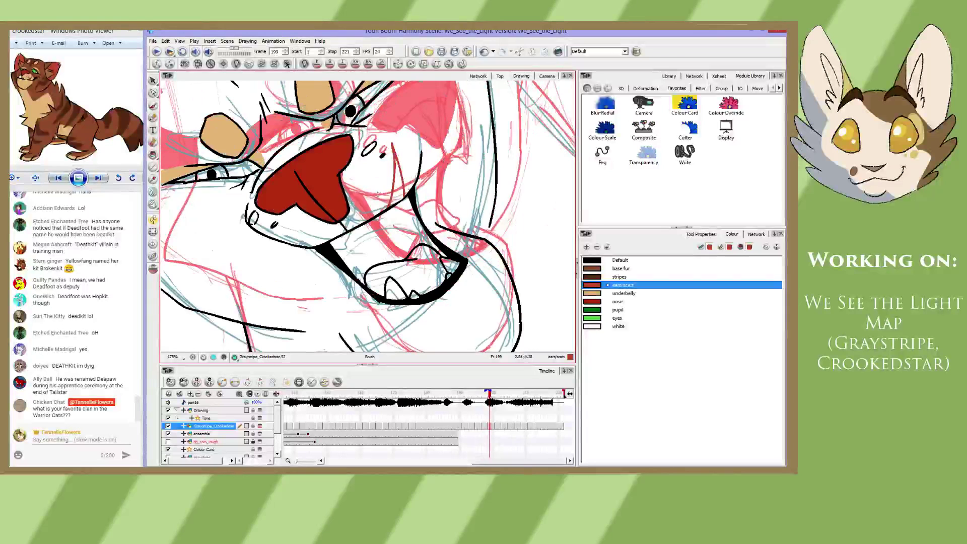
- Draw the curved muzzle scar rising from the upper lip at frame 201, checking it against frame 199
key("period")
key("period")
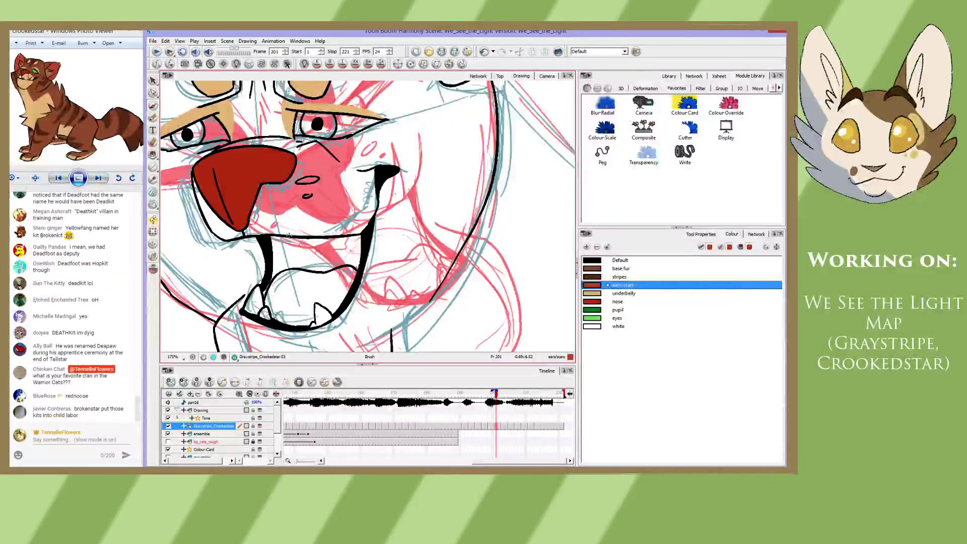
left_click_drag(295, 233, 304, 223)
key("comma")
key("comma")
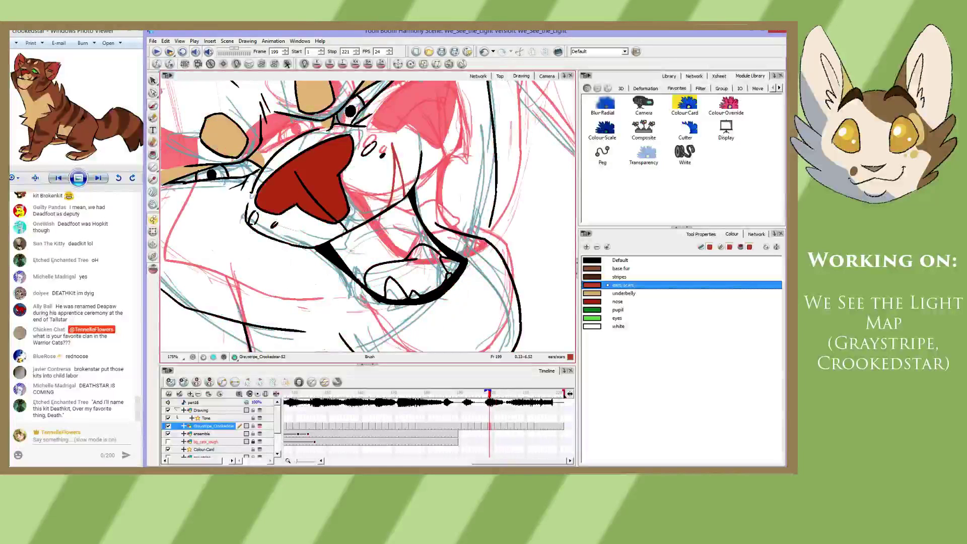
- Draw the muzzle scar from the upper lip towards the cheek at frame 203 in the ears/scars colour
key("period")
key("period")
key("period")
key("period")
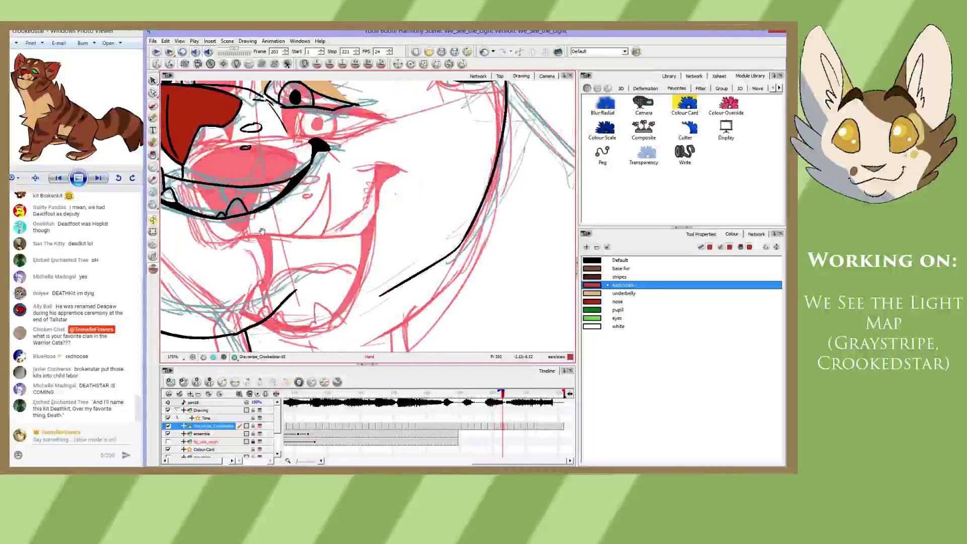
left_click_drag(262, 231, 353, 246)
left_click_drag(313, 193, 355, 157)
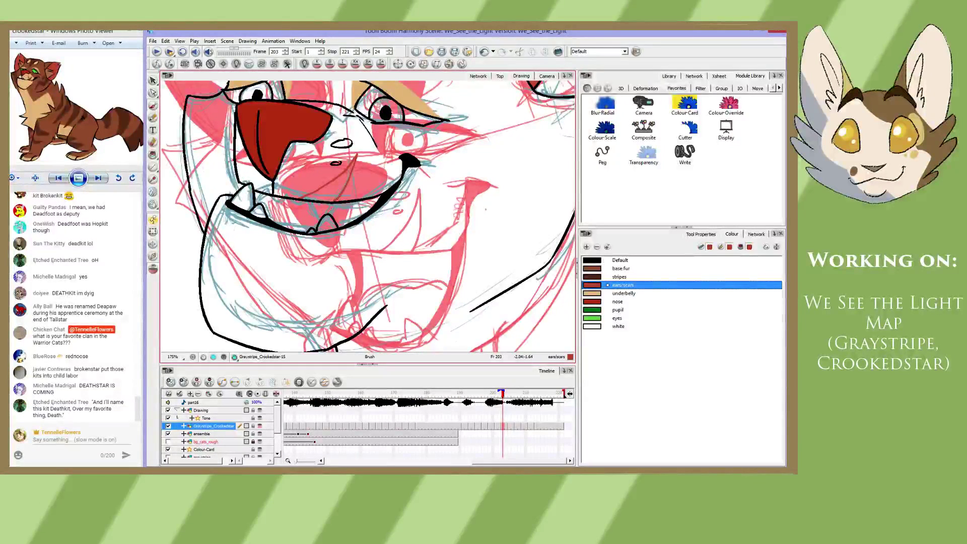
left_click_drag(318, 210, 347, 203)
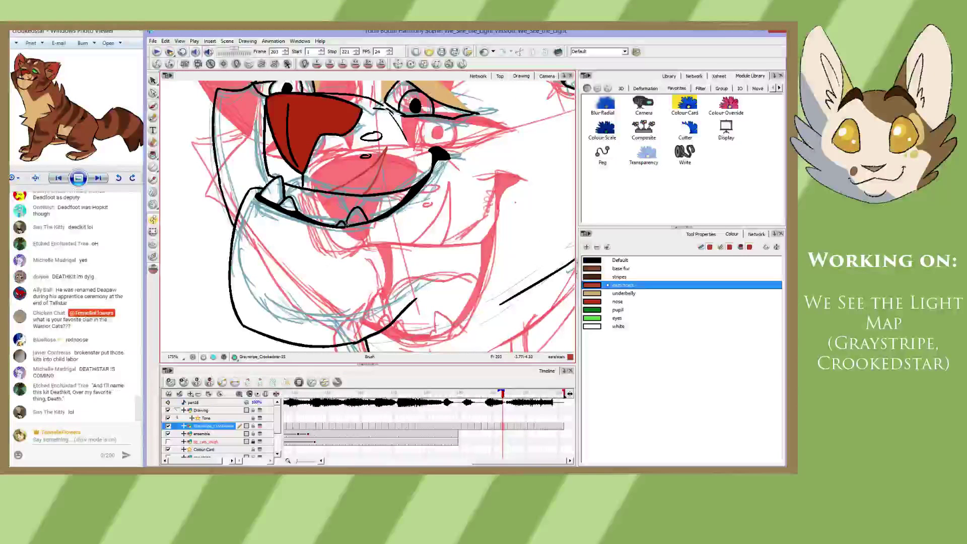
- Draw the muzzle scar above the upper lip on the drawings at frames 205 and 207
key("g")
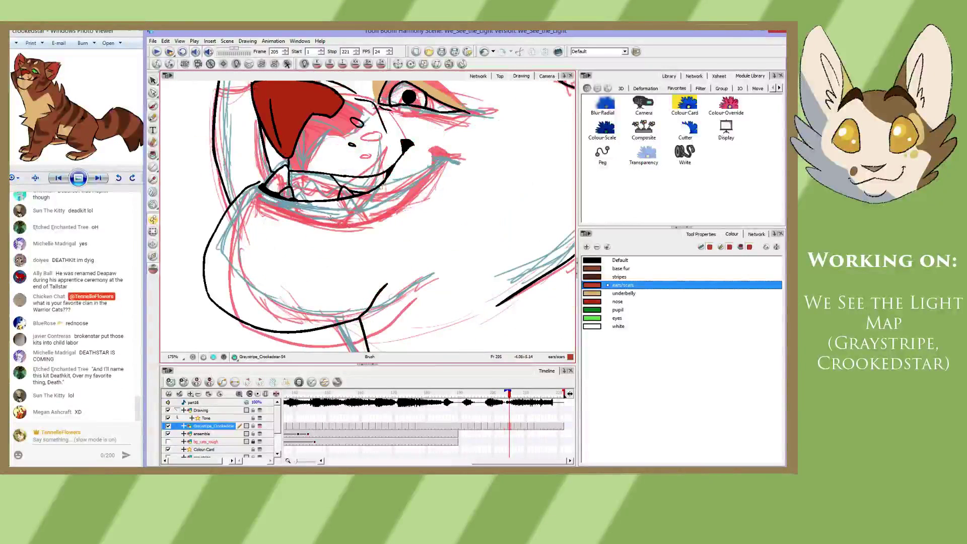
left_click_drag(329, 217, 328, 257)
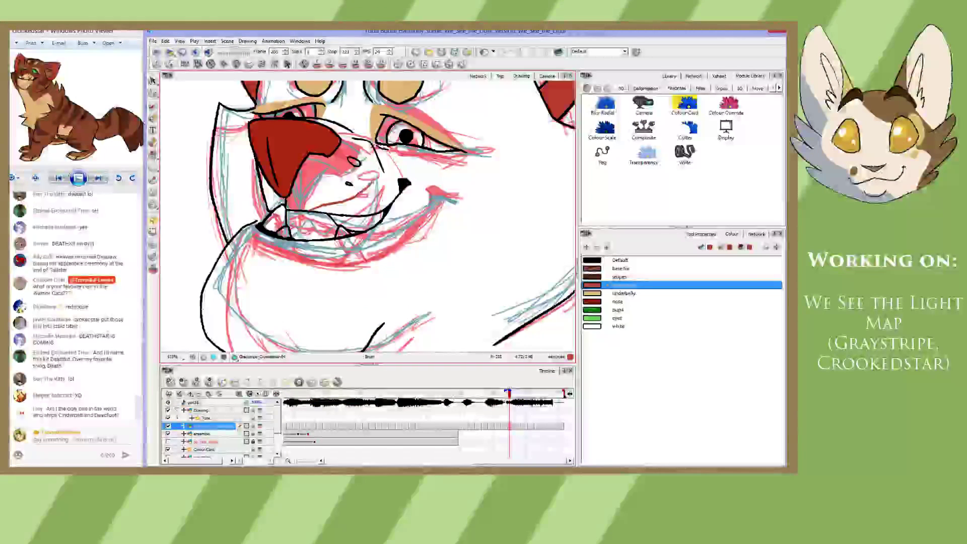
mouse_move(373, 185)
left_mouse_down()
mouse_move(347, 215)
mouse_move(357, 259)
mouse_move(350, 249)
left_mouse_up()
key("space")
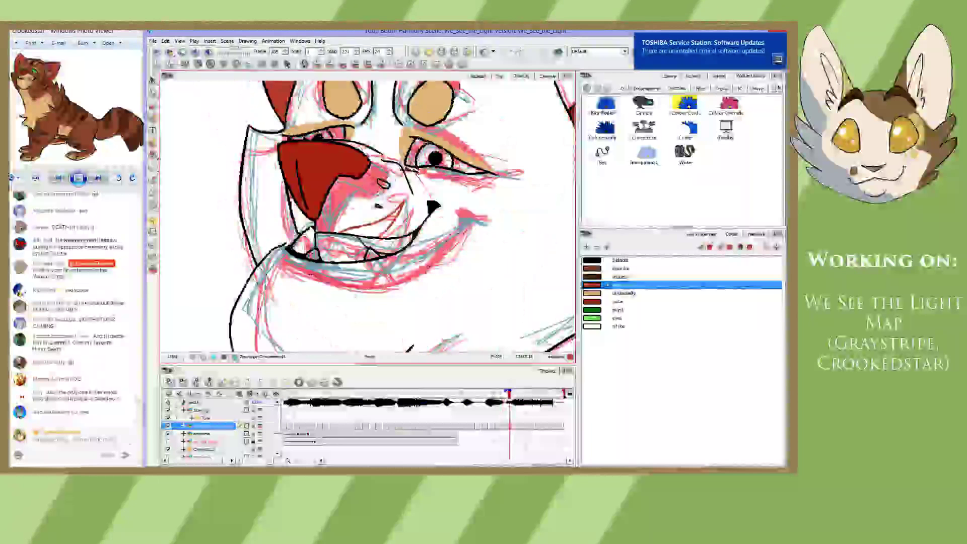
key("g")
left_click_drag(315, 196, 354, 186)
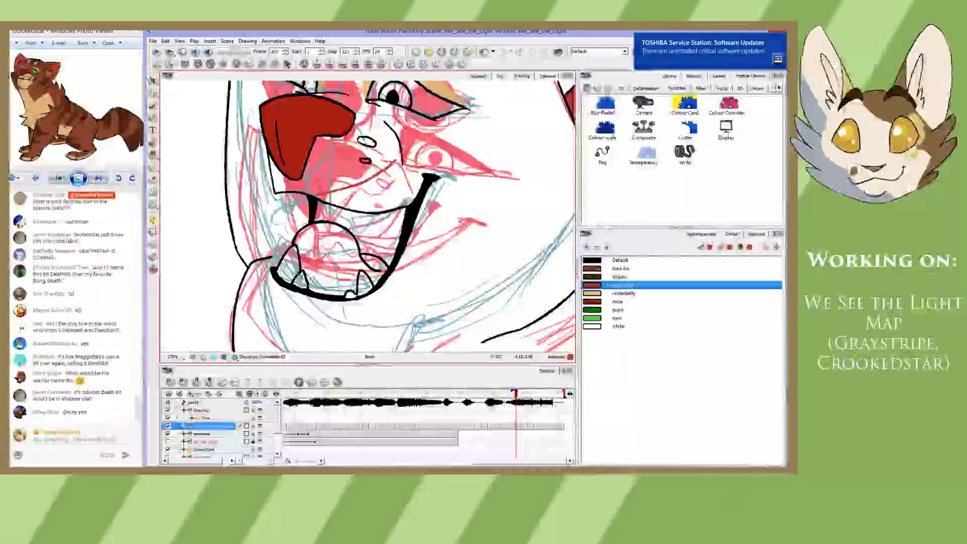
left_click_drag(341, 210, 370, 192)
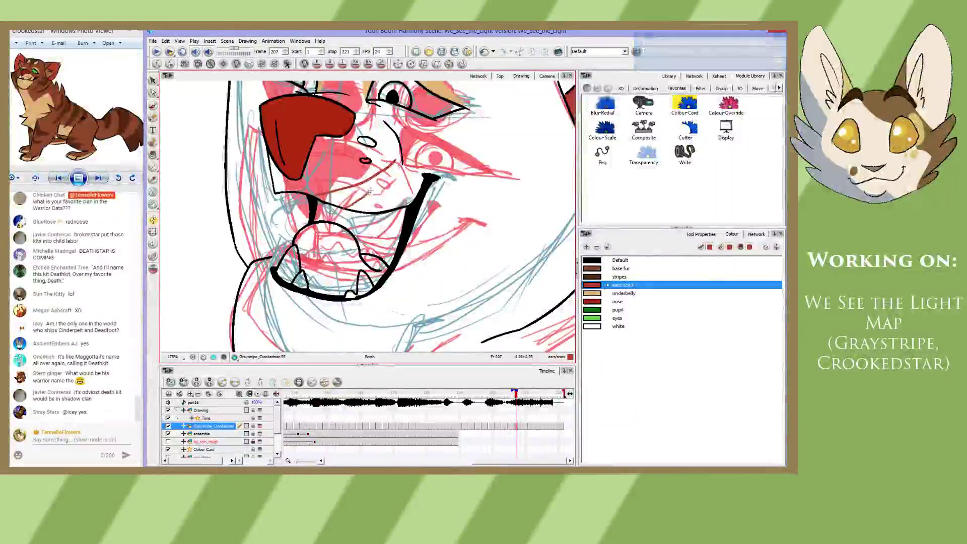
- Draw the scar strokes from the upper lip up past the whisker spots at frame 209
key("g")
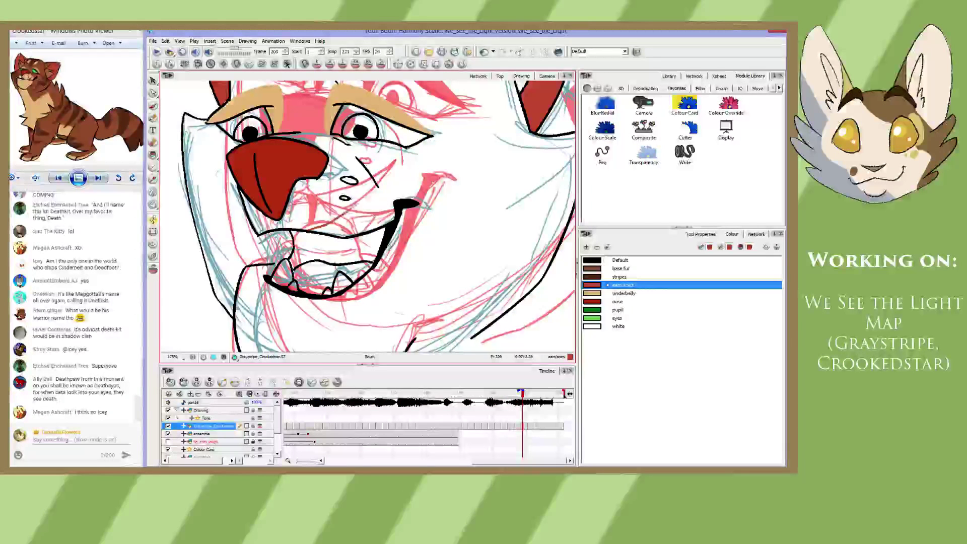
left_click_drag(355, 204, 372, 186)
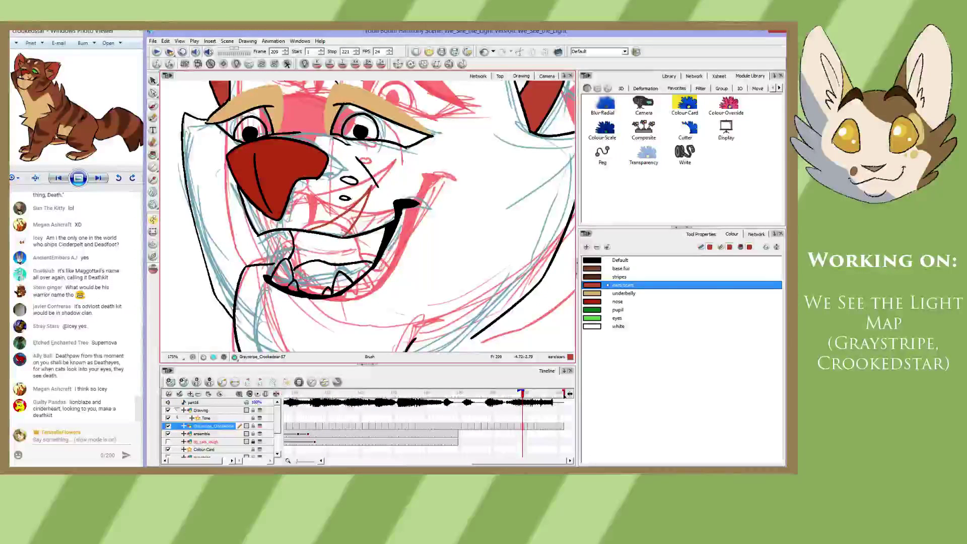
left_click_drag(345, 235, 371, 185)
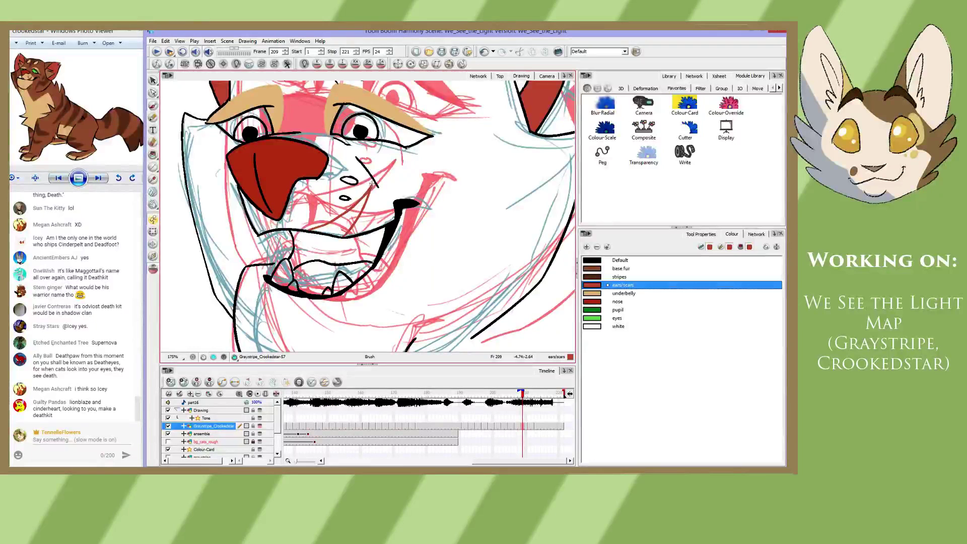
left_click_drag(308, 231, 338, 220)
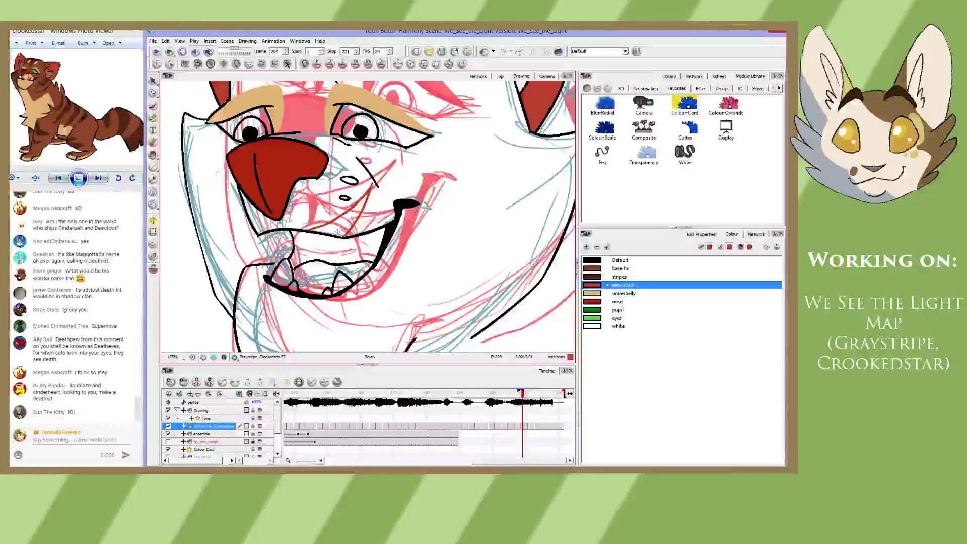
- Draw the curved muzzle scar from the upper lip up past the whisker spots at frame 211
key("g")
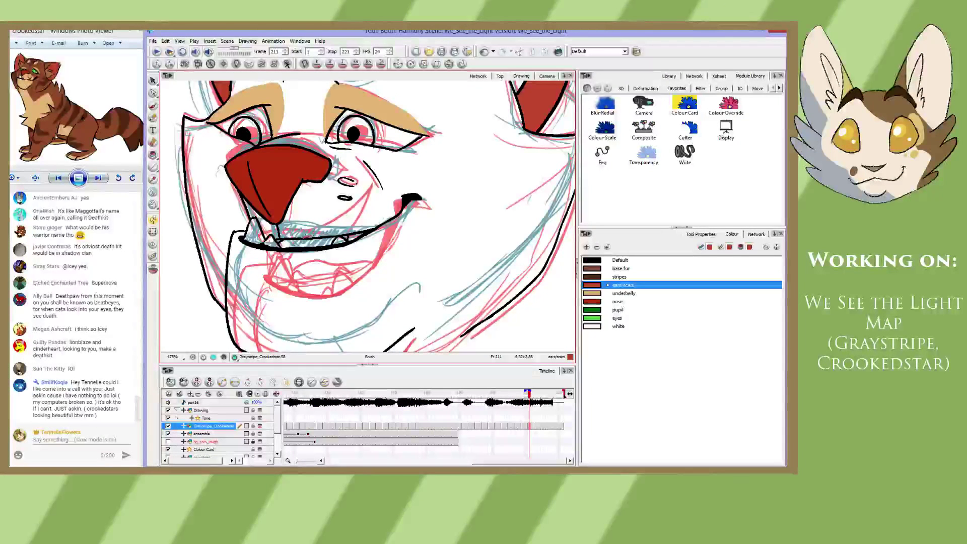
mouse_move(307, 238)
left_mouse_down()
mouse_move(362, 189)
mouse_move(355, 200)
left_mouse_up()
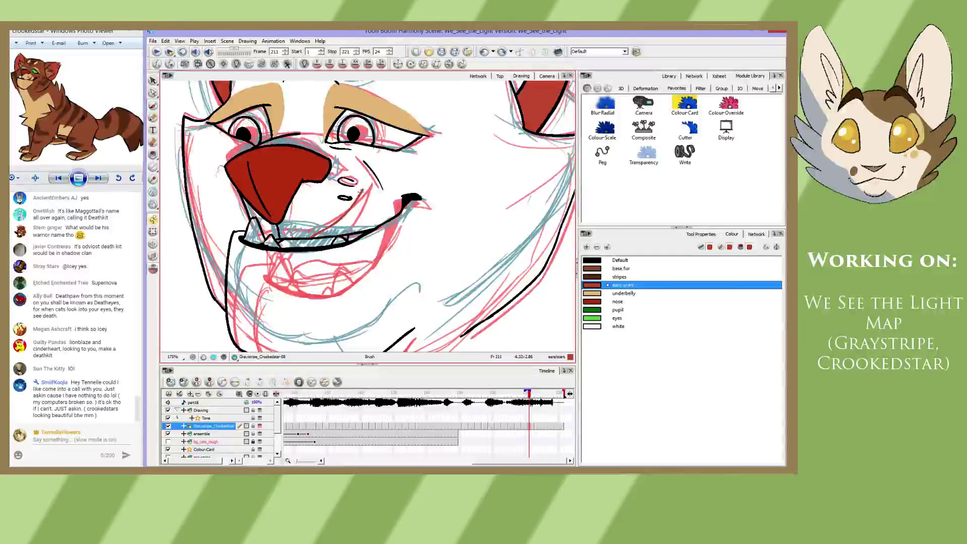
key("ctrl+z")
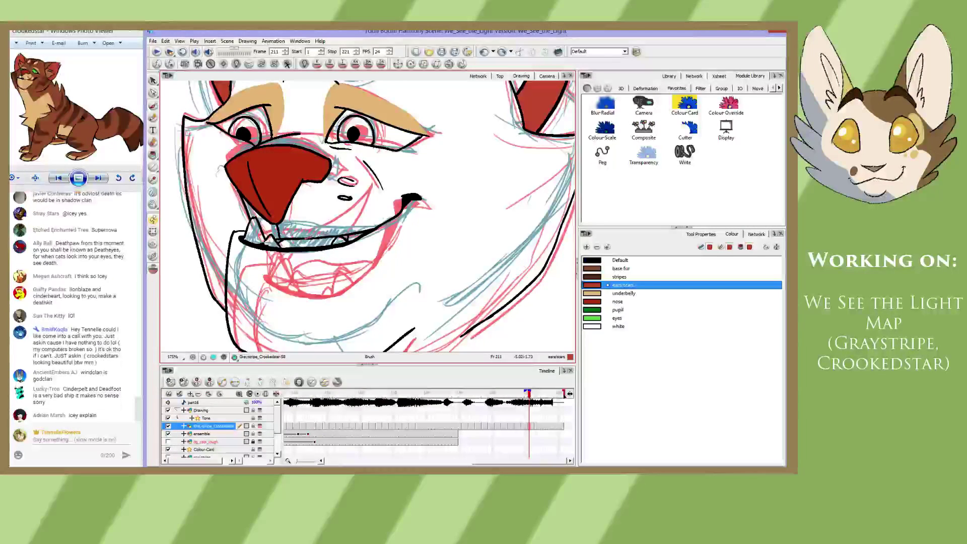
left_click_drag(332, 224, 371, 185)
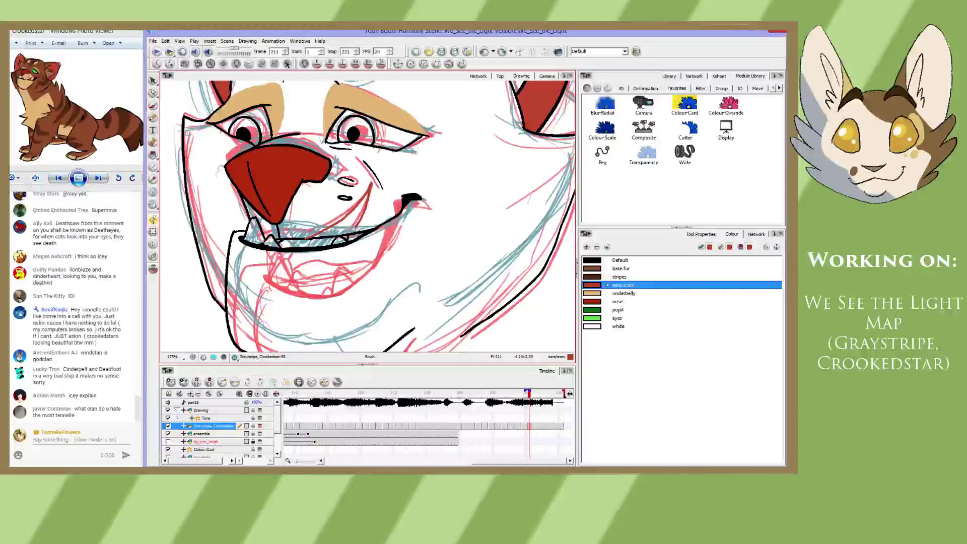
left_click_drag(352, 233, 370, 186)
- Draw both edges of the muzzle scar above the upper lip at frame 213
key("g")
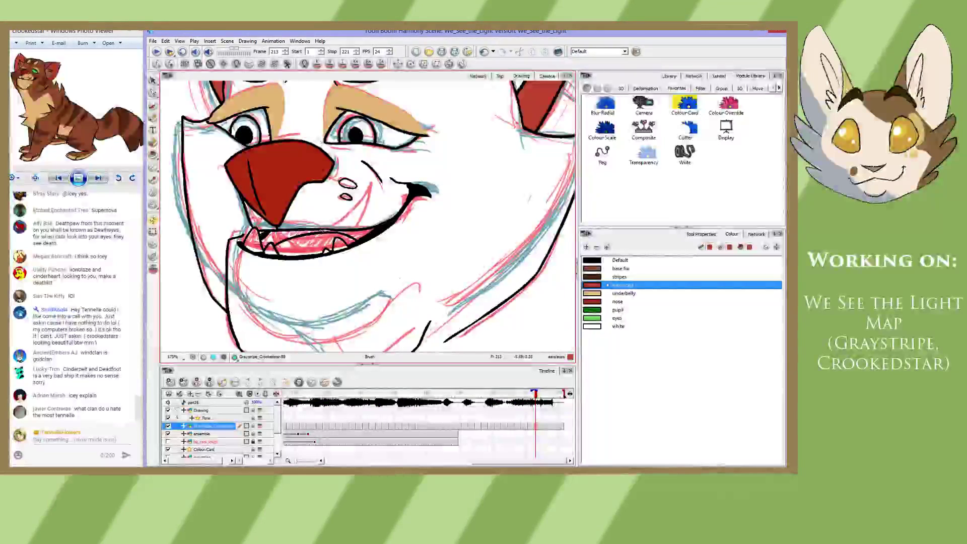
left_click_drag(331, 225, 371, 186)
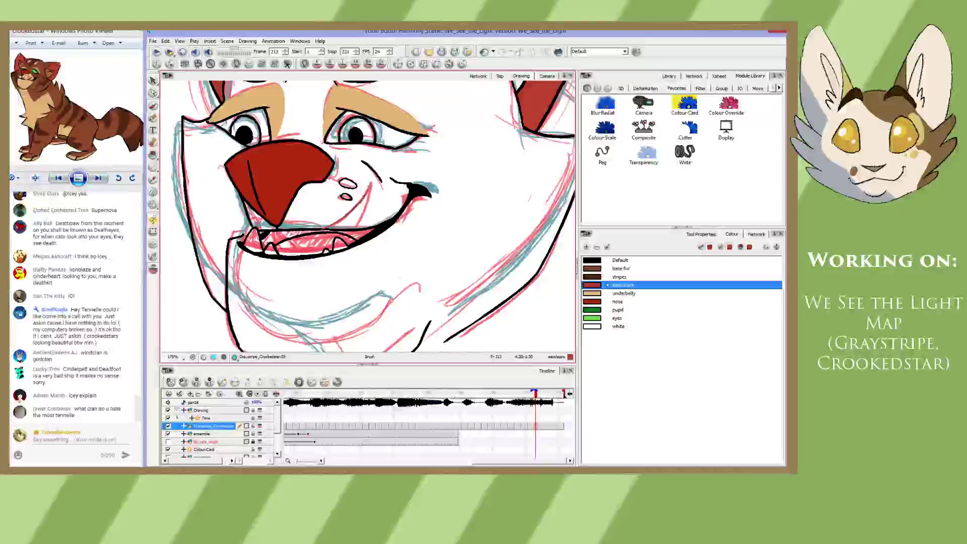
left_click_drag(359, 227, 374, 175)
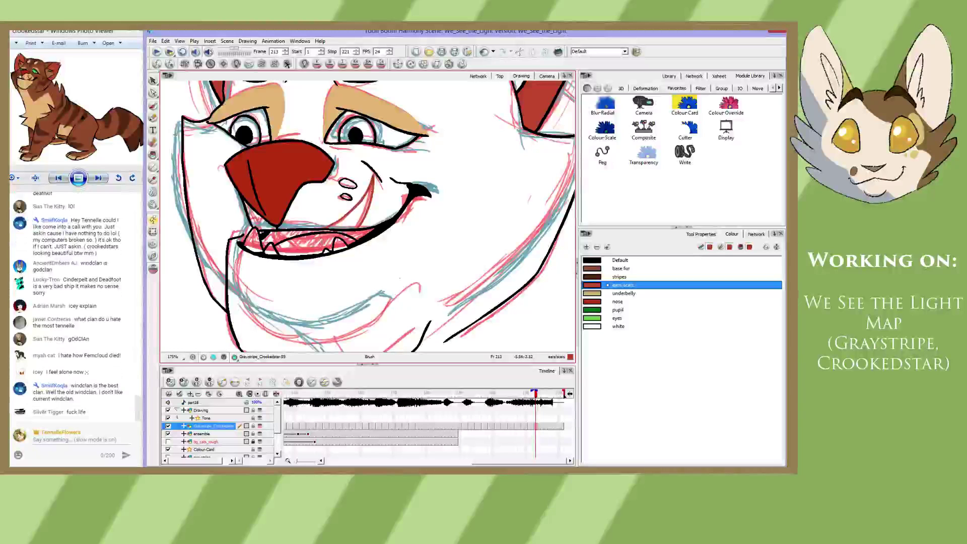
- Fill the muzzle scar outlines with the ears/scars colour on the drawings from frame 221 back to frame 203
key("g")
key("f")
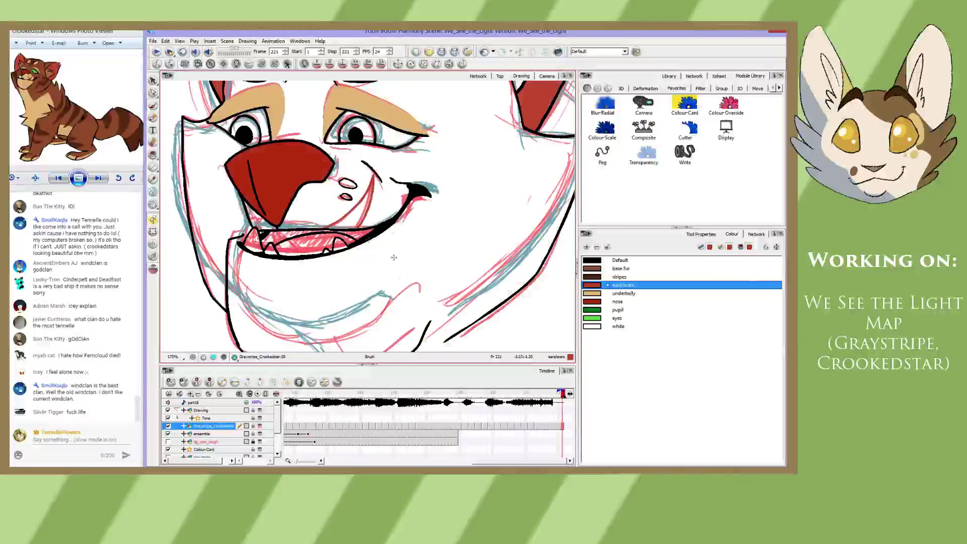
key("alt+i")
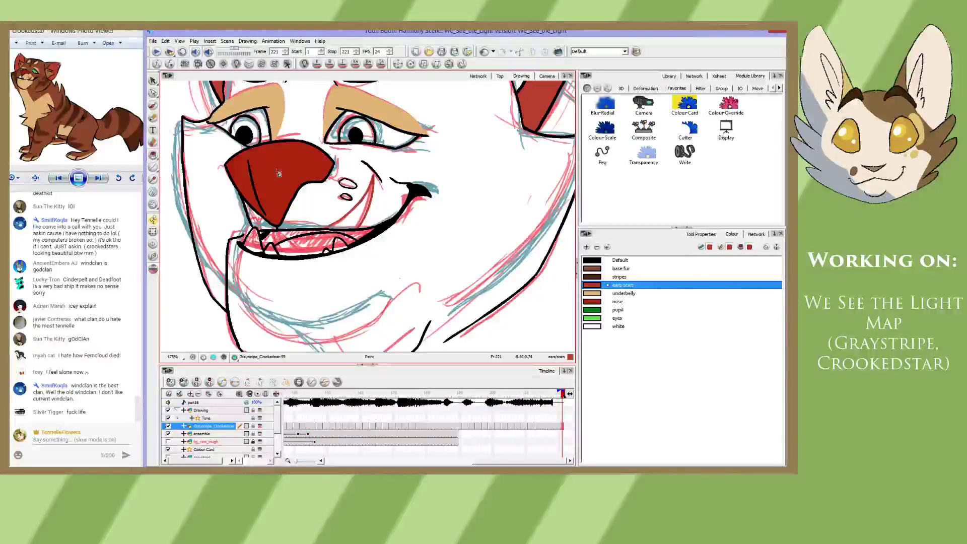
left_click(361, 226)
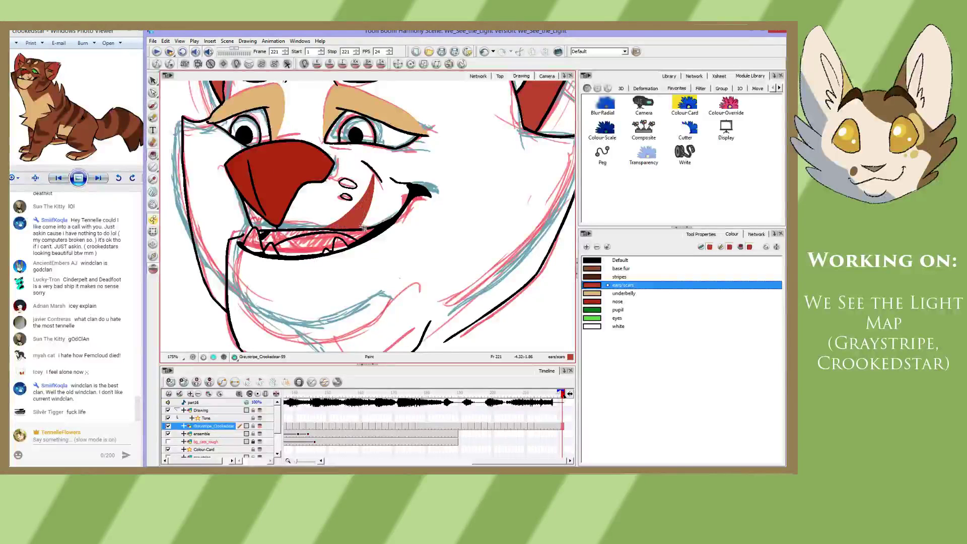
key("f")
left_click(349, 227)
key("f")
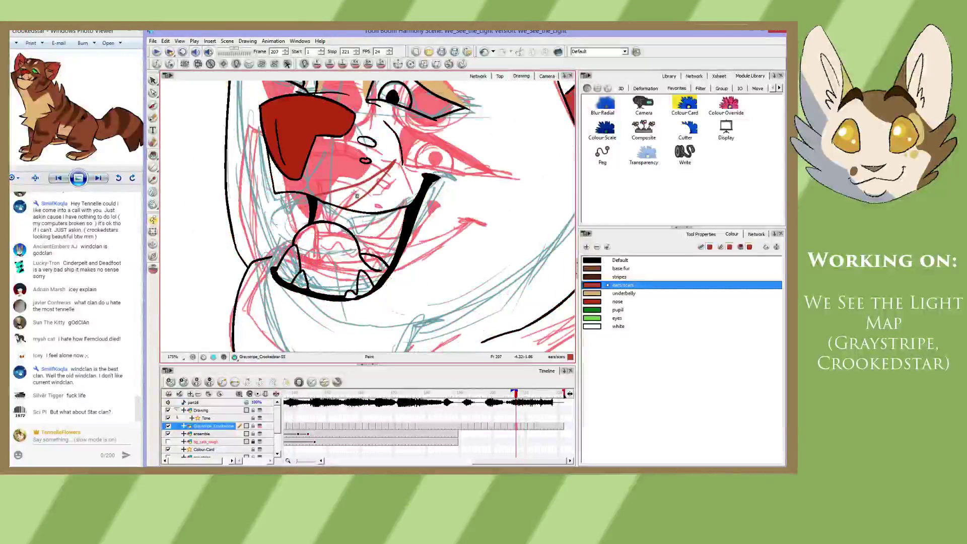
left_click(354, 208)
key("f")
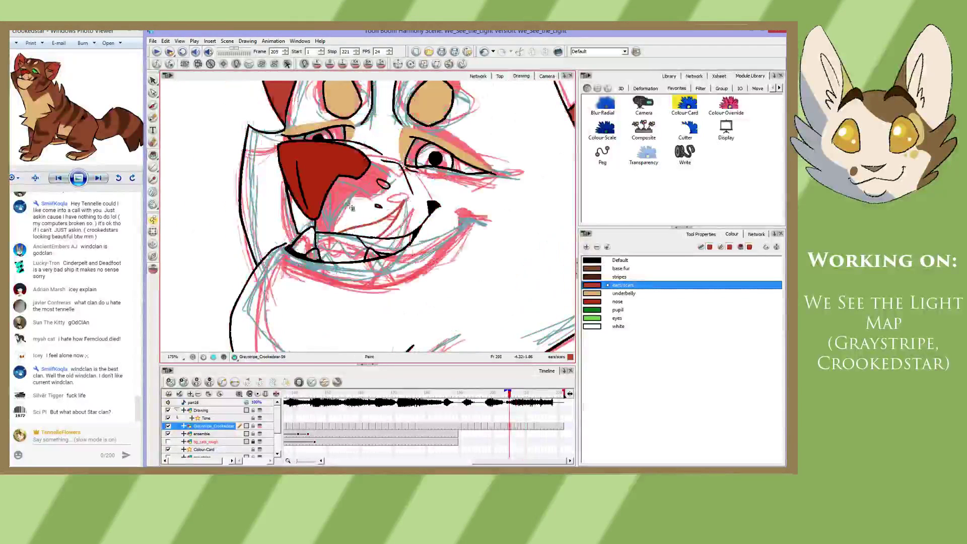
key("comma")
key("comma")
left_click(387, 255)
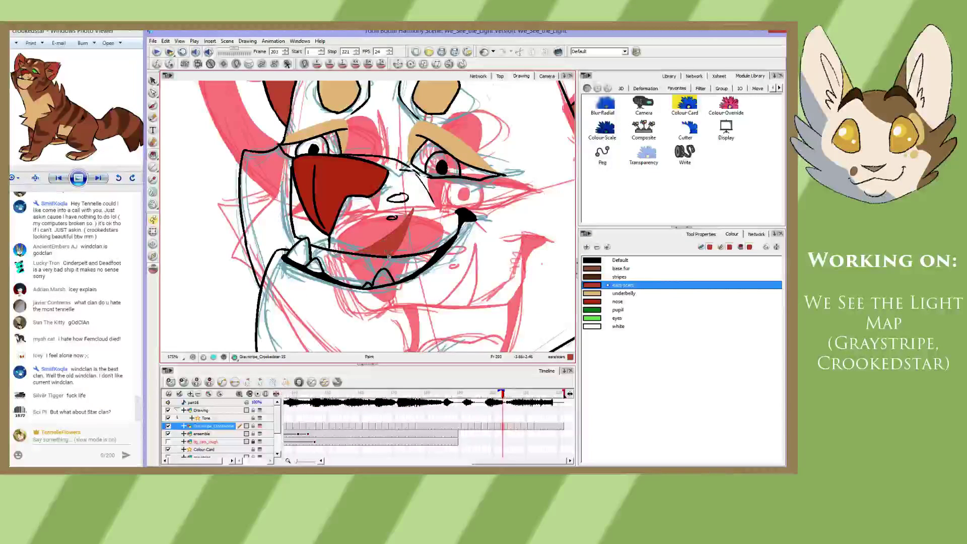
- Work back through the earlier drawings to frame 191, filling the remaining muzzle scars with the ears/scars colour
key("comma")
key("comma")
key("comma")
key("comma")
key("comma")
key("comma")
key("comma")
key("comma")
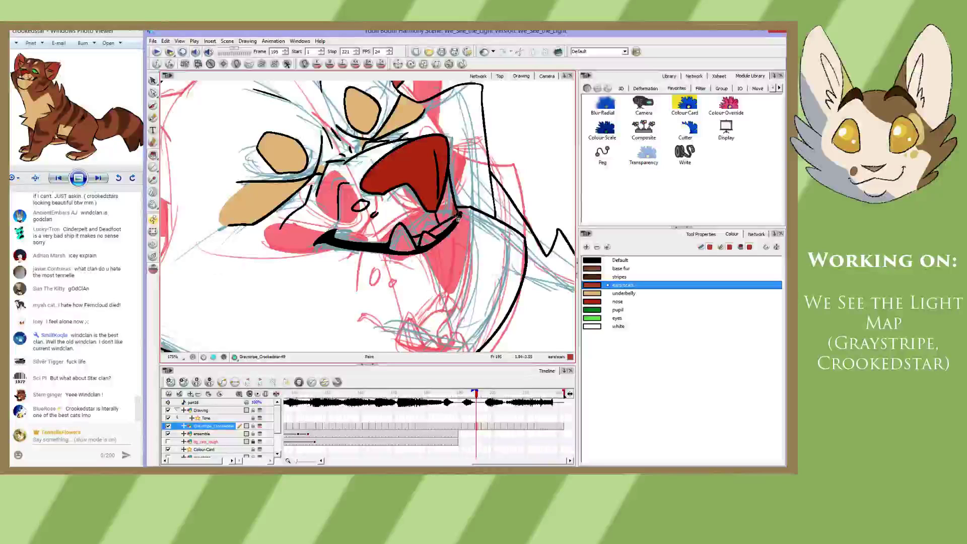
key("comma")
key("comma")
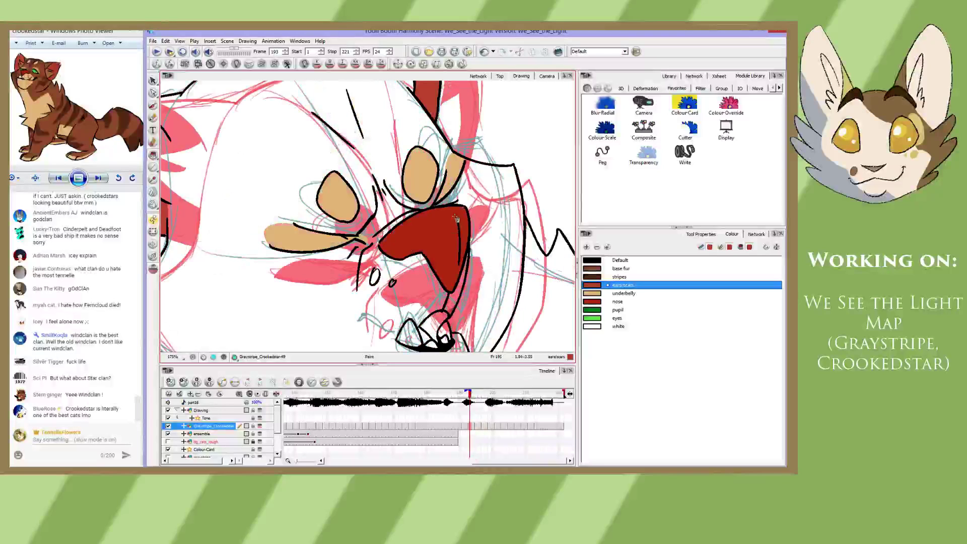
key("comma")
key("comma")
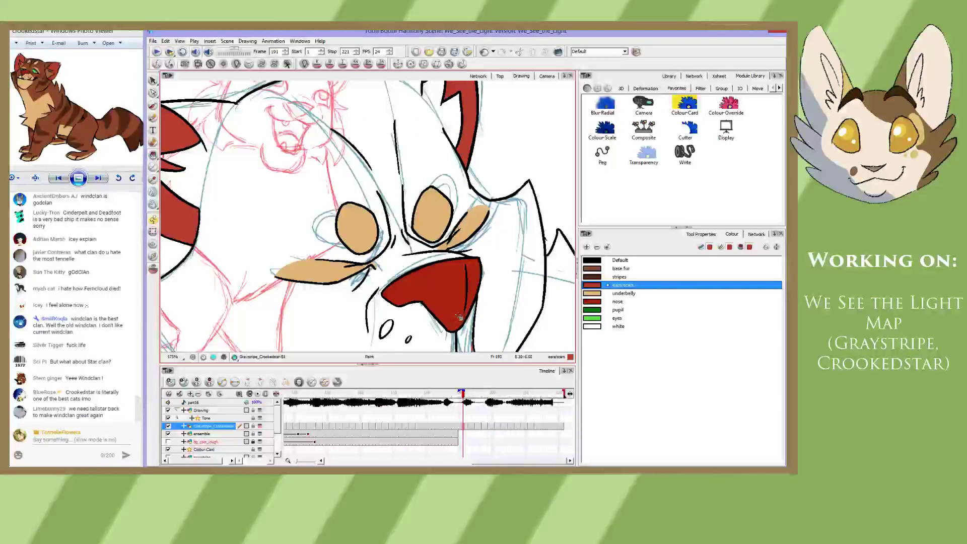
left_click_drag(458, 317, 405, 209)
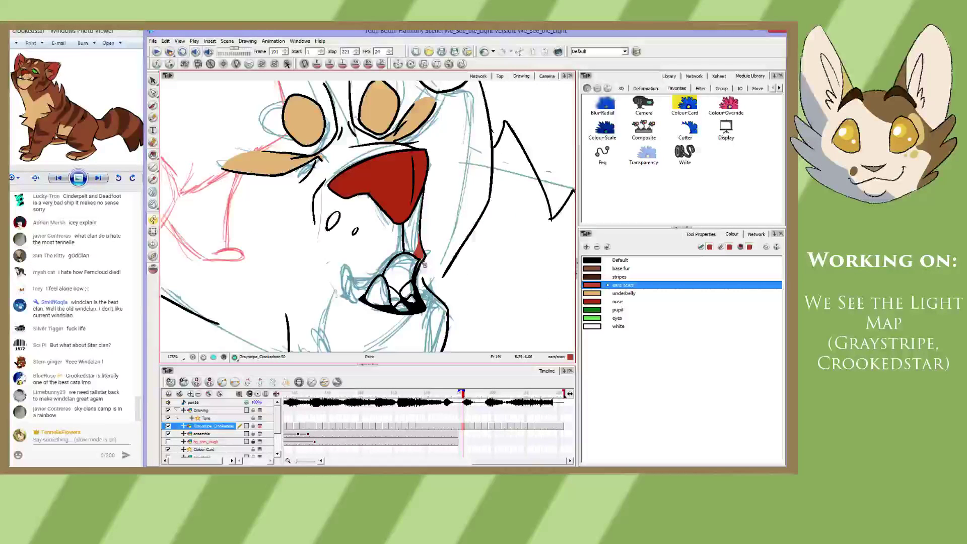
key("ctrl+z")
left_click_drag(311, 239, 374, 277)
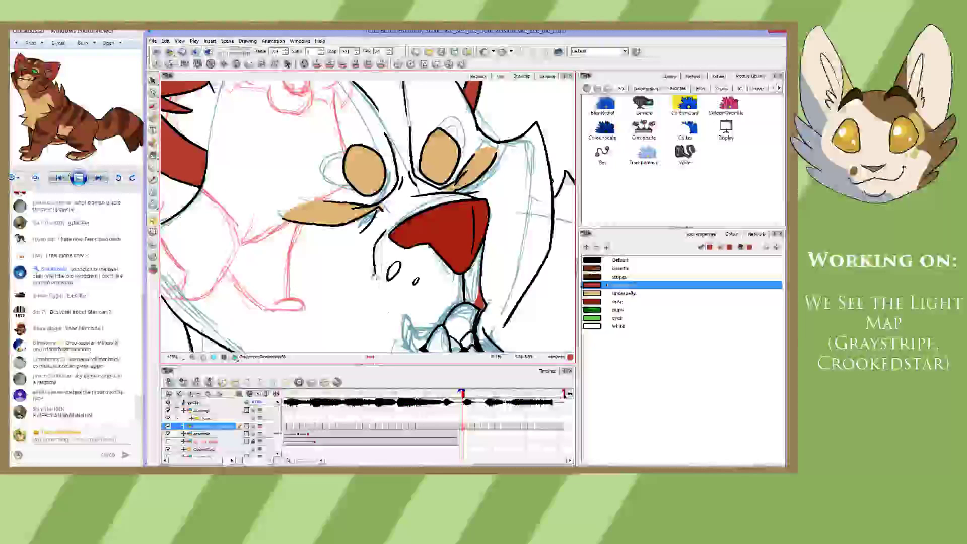
left_click_drag(374, 277, 370, 251)
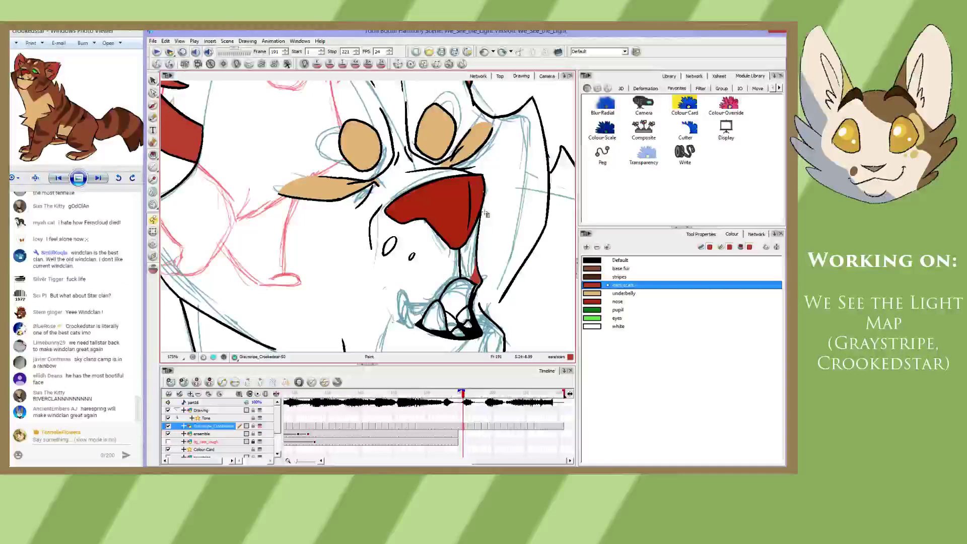
- Outline the light muzzle and chin areas at frame 191 with brush lines in the underbelly colour
left_click(623, 294)
left_click_drag(434, 262, 422, 178)
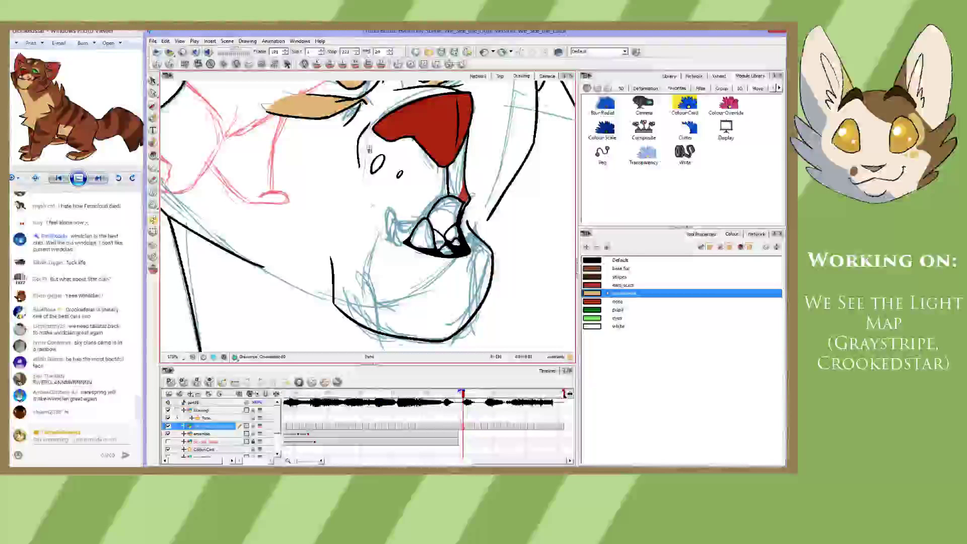
key("alt+b")
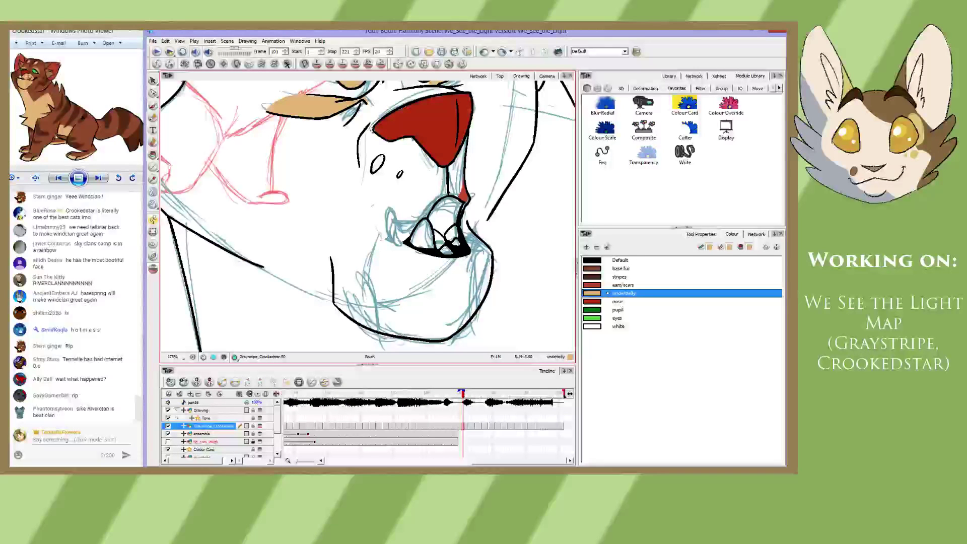
left_click_drag(372, 205, 406, 241)
key("space")
left_click_drag(344, 169, 341, 135)
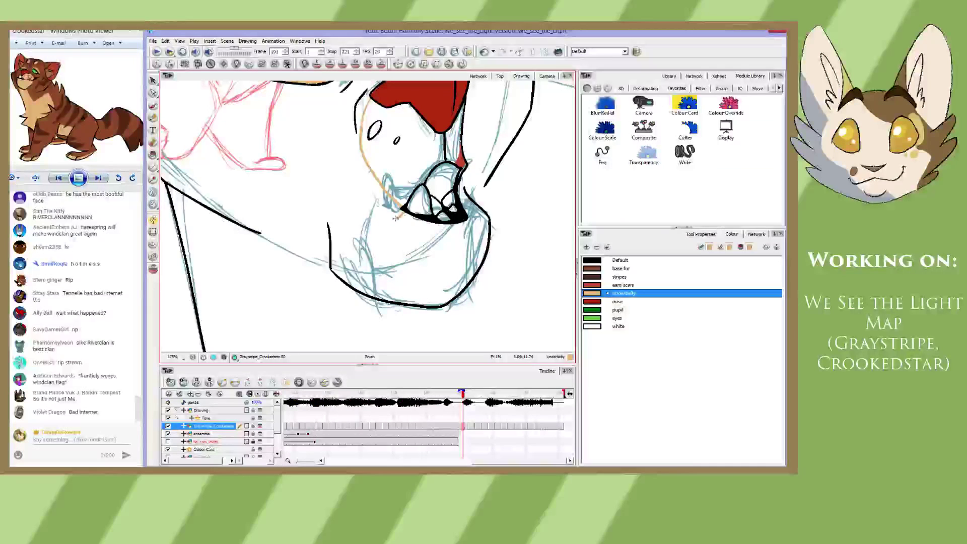
left_click_drag(402, 214, 328, 222)
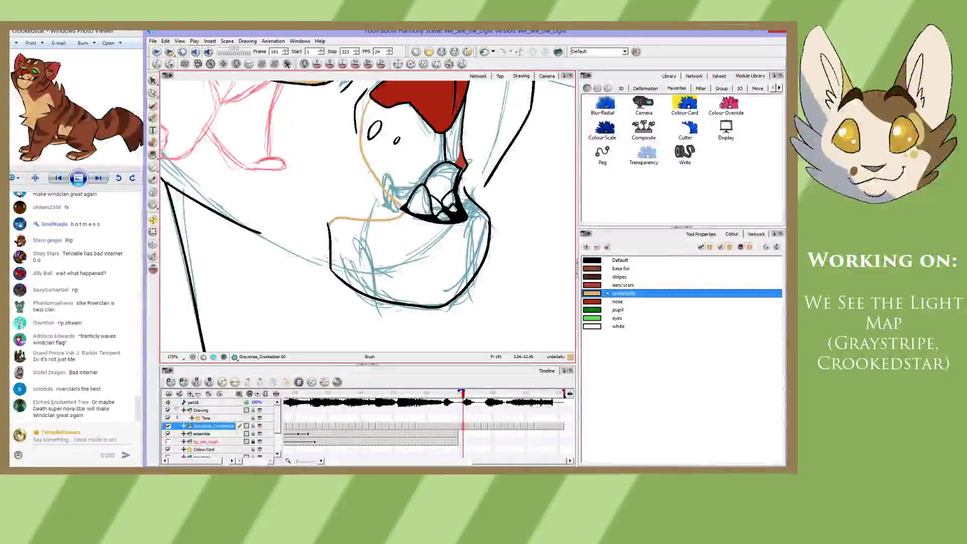
left_click_drag(426, 127, 442, 172)
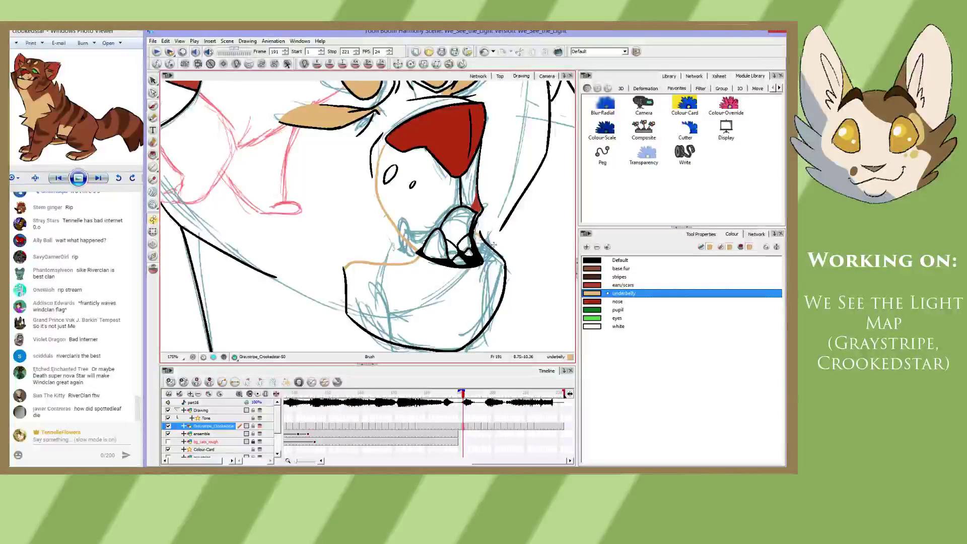
- Draw the underbelly-coloured muzzle line and a rounded chin line down from the mouth corner at frame 193
key("period")
key("period")
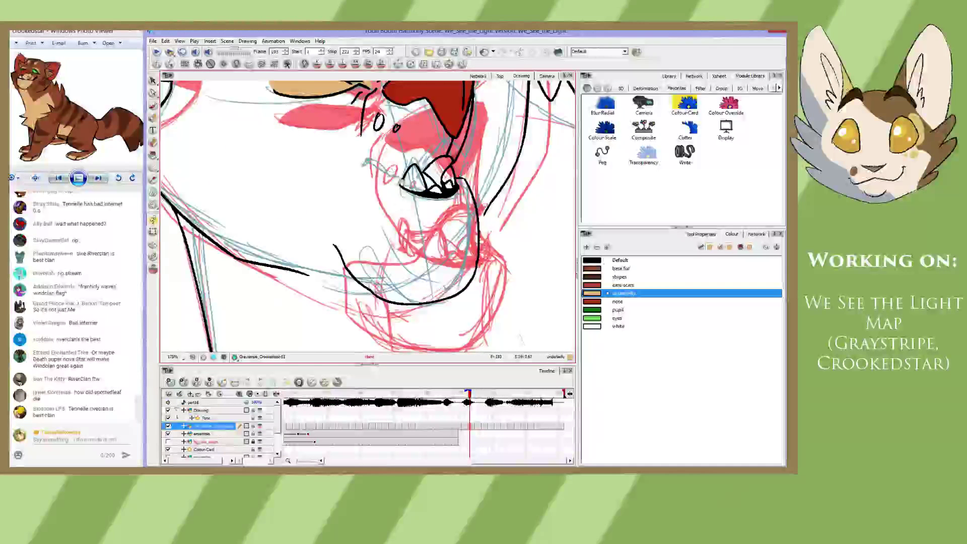
left_click_drag(392, 172, 366, 224)
left_click(153, 269)
key("space")
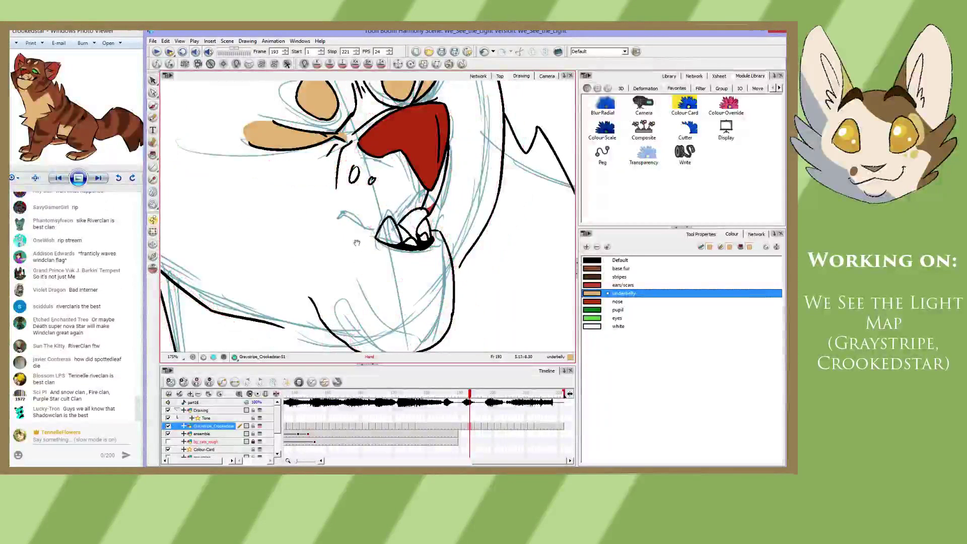
left_click_drag(357, 243, 342, 210)
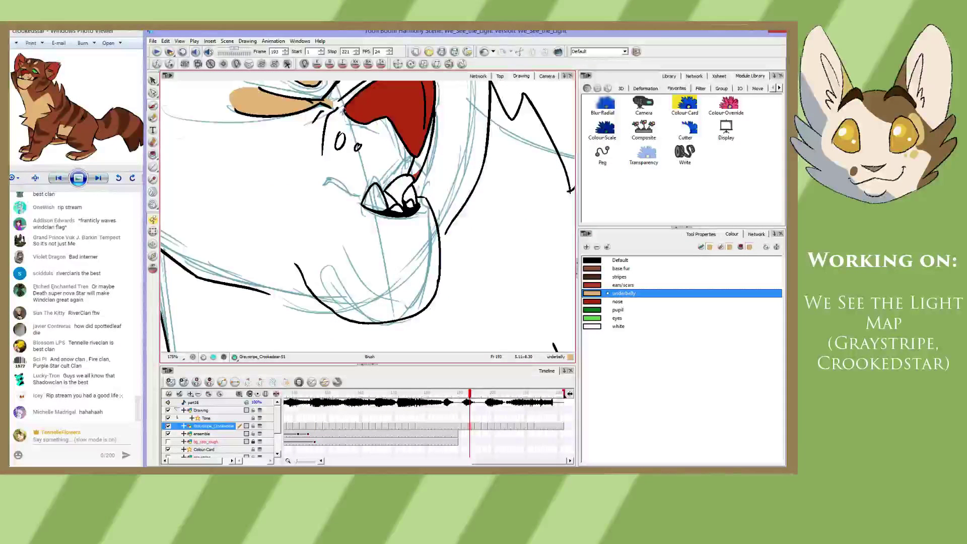
mouse_move(343, 112)
left_mouse_down()
mouse_move(325, 163)
mouse_move(358, 198)
mouse_move(370, 233)
mouse_move(363, 174)
mouse_move(338, 206)
mouse_move(297, 229)
left_mouse_up()
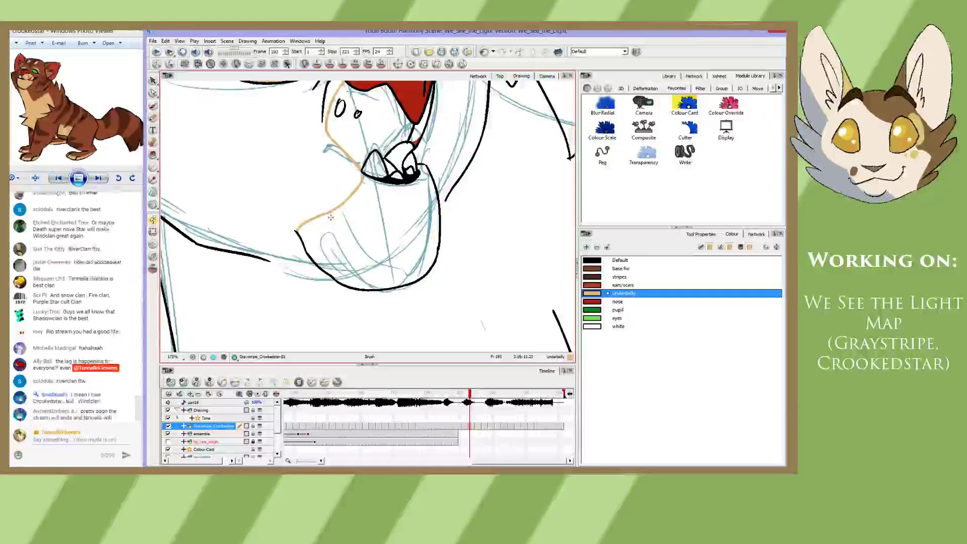
key("ctrl+z")
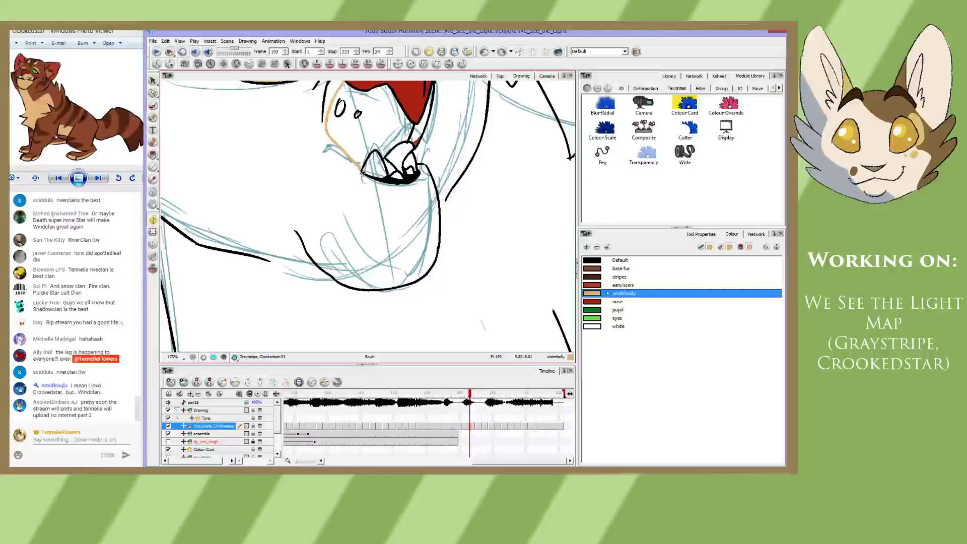
key("ctrl+shift+z")
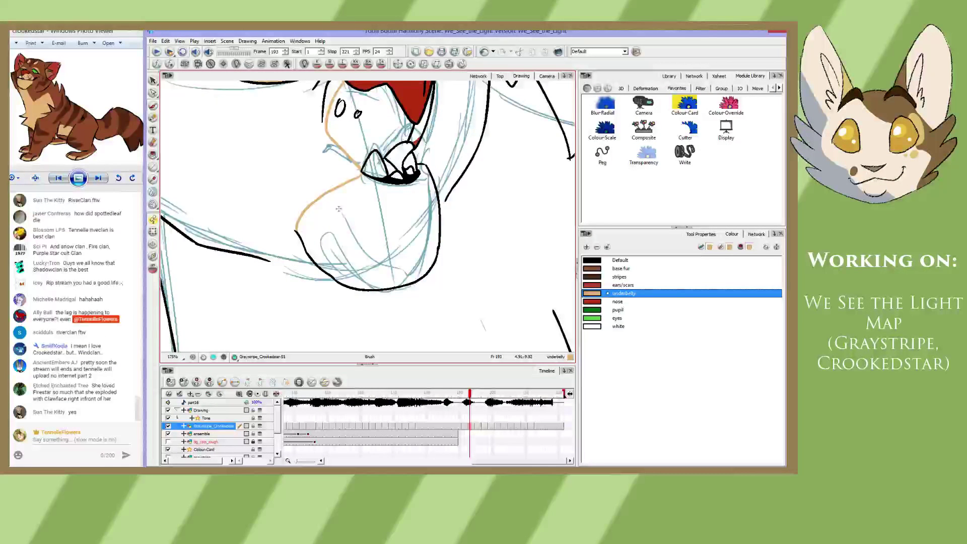
- Draw the underbelly-coloured boundary from the mouth to the chin and from the nose to the lip at frame 195
key("period")
key("period")
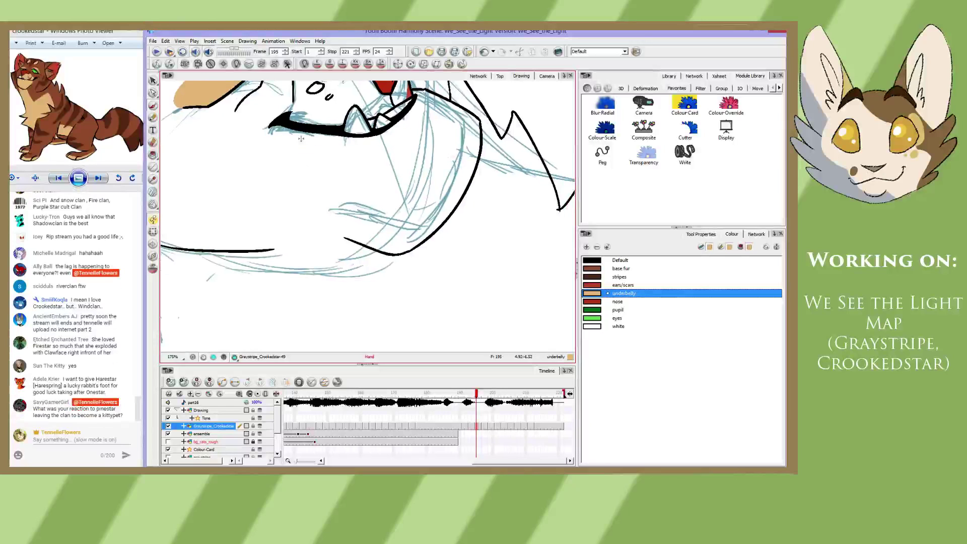
mouse_move(299, 132)
left_mouse_down()
mouse_move(313, 185)
mouse_move(344, 237)
left_mouse_up()
left_click_drag(341, 166, 387, 252)
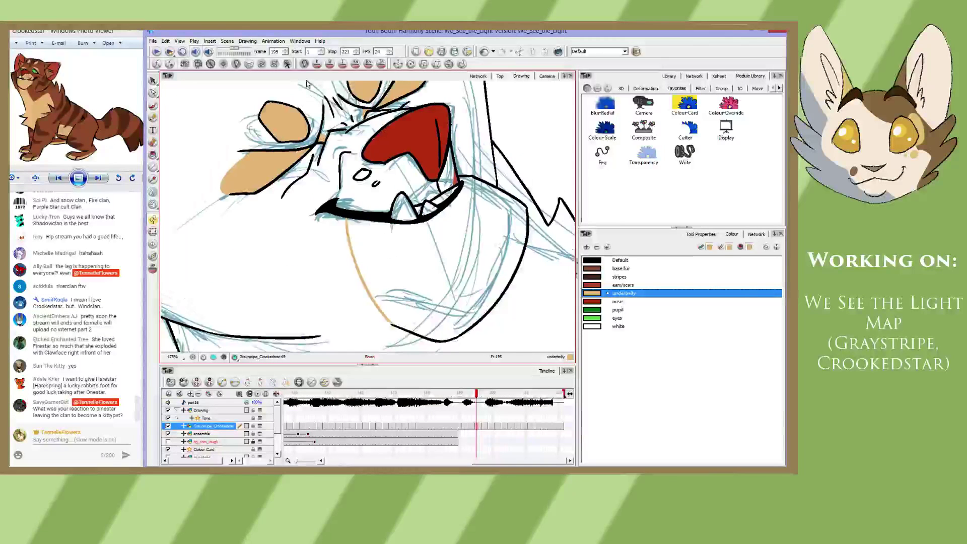
left_click_drag(364, 155, 342, 192)
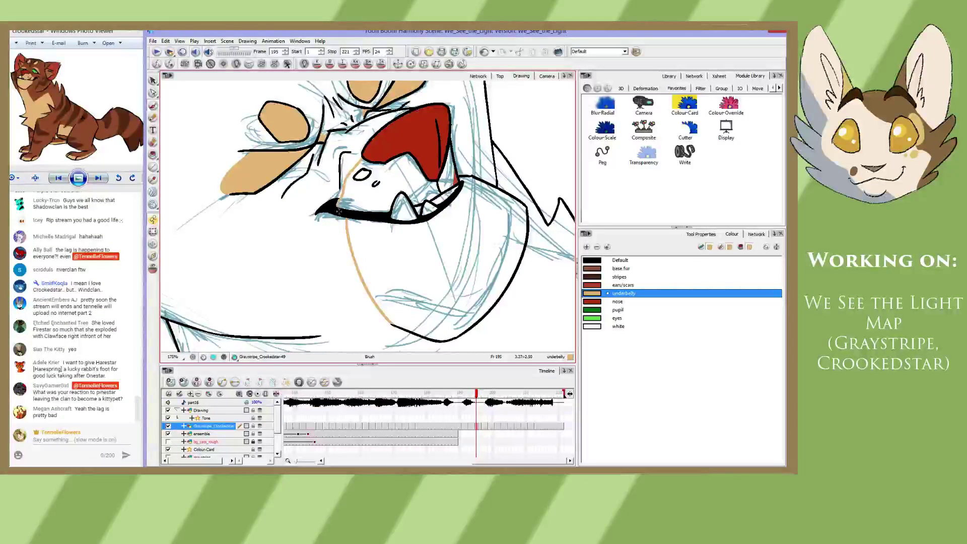
key("alt+s")
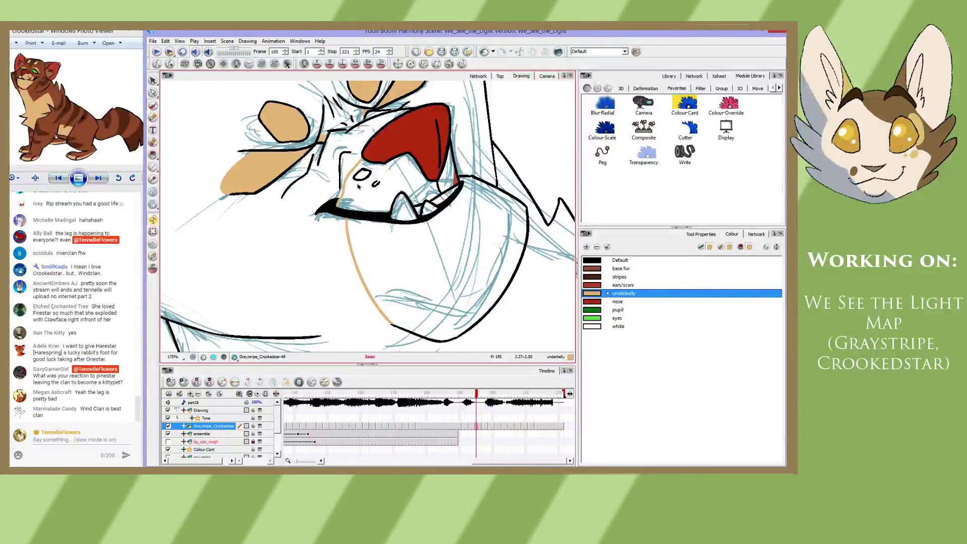
key("alt+b")
mouse_move(362, 156)
left_mouse_down()
mouse_move(333, 206)
mouse_move(342, 195)
mouse_move(343, 218)
left_mouse_up()
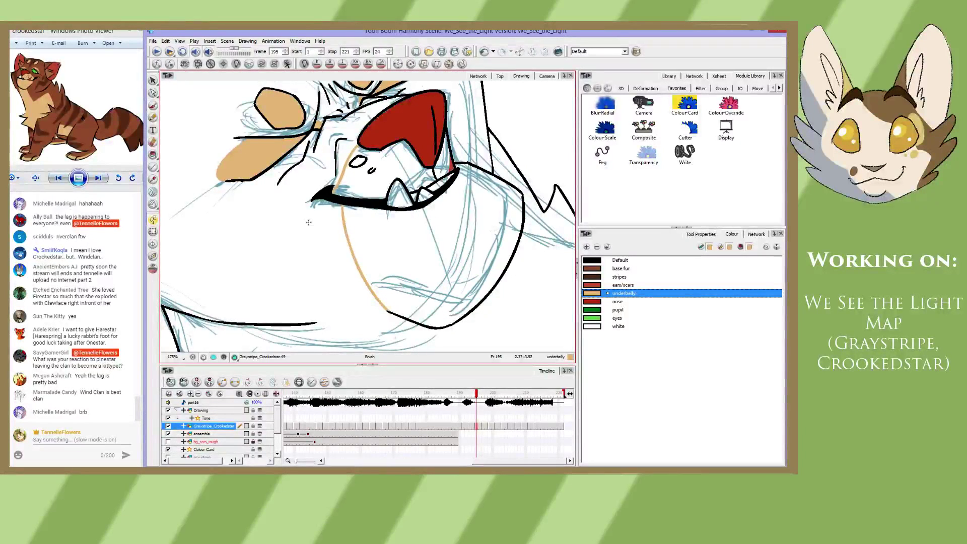
- Draw the underbelly-coloured muzzle boundary from beside the nose down to the mouth corner at frame 197
key("period")
key("period")
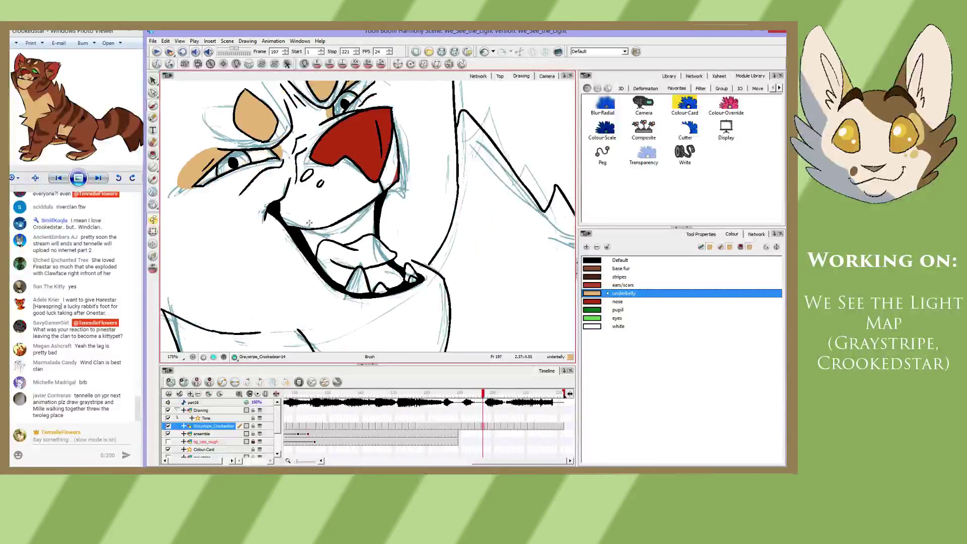
left_click_drag(313, 217, 379, 189)
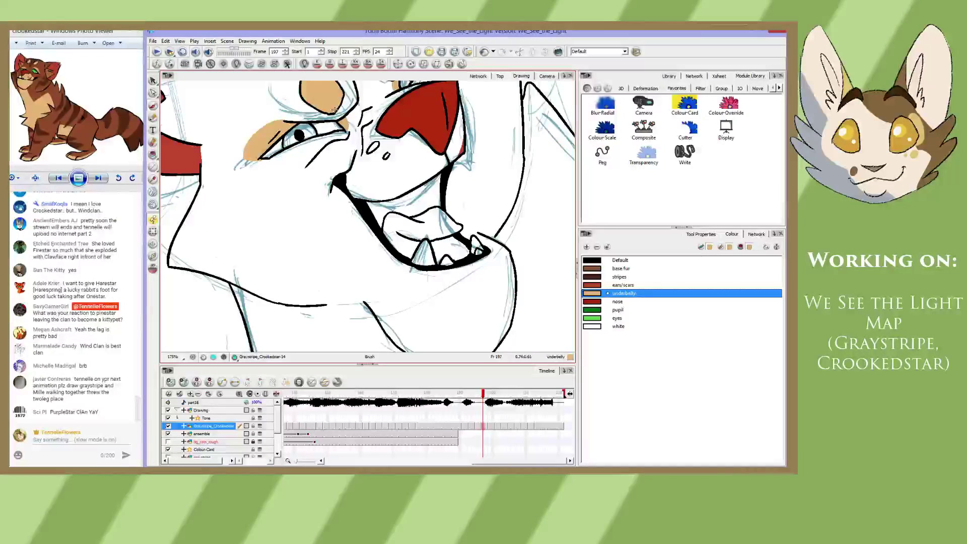
key("space")
left_click_drag(365, 179, 382, 173)
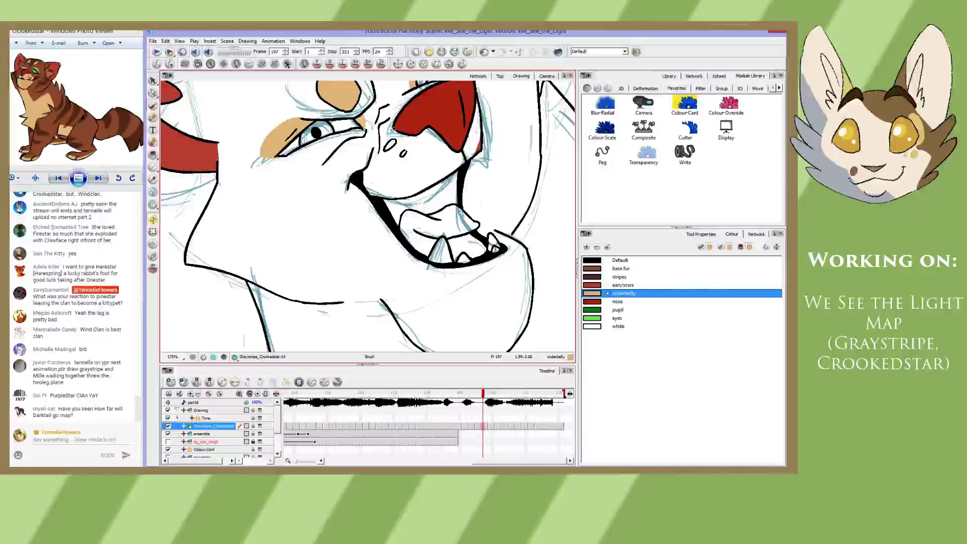
left_click_drag(391, 127, 376, 159)
- Draw an underbelly-coloured line from the mouth down to the jaw at frame 197, plus a short one behind the front lower tooth
mouse_move(340, 199)
left_mouse_down()
mouse_move(330, 162)
mouse_move(360, 169)
mouse_move(379, 267)
left_mouse_up()
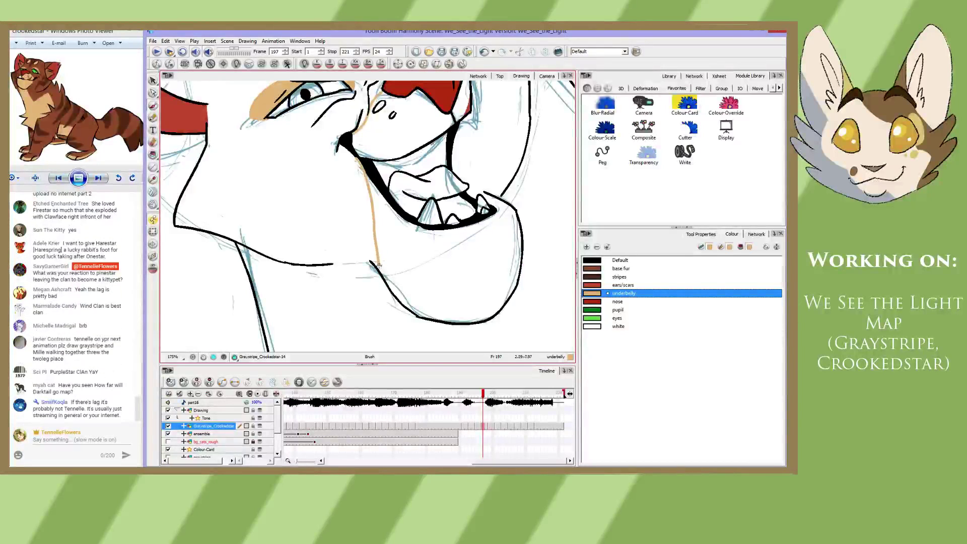
key("ctrl+z")
left_click_drag(361, 162, 370, 259)
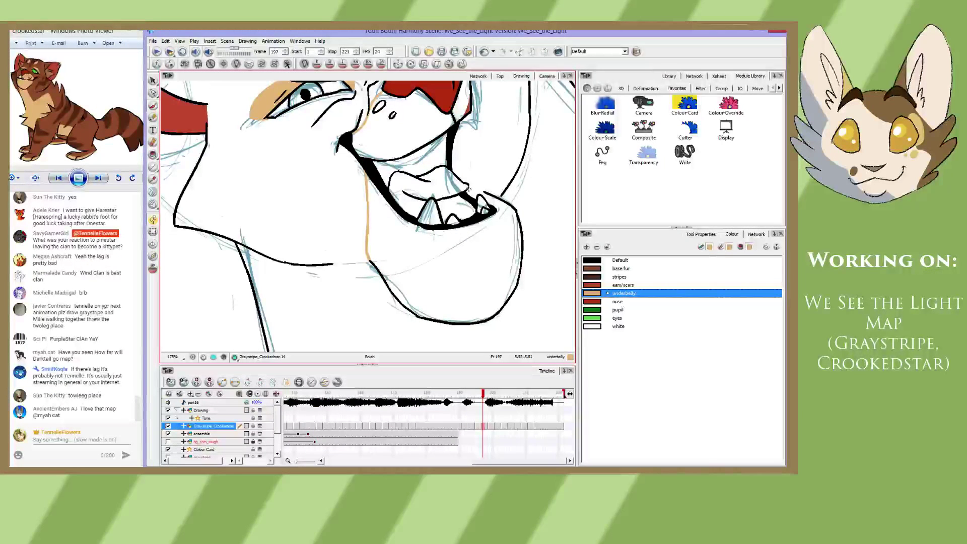
left_click_drag(469, 189, 481, 198)
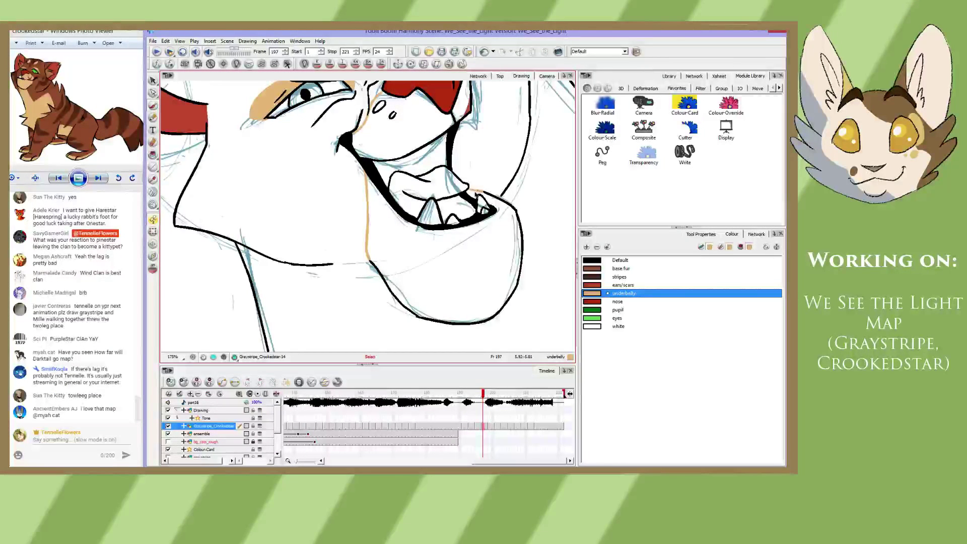
key("ctrl+z")
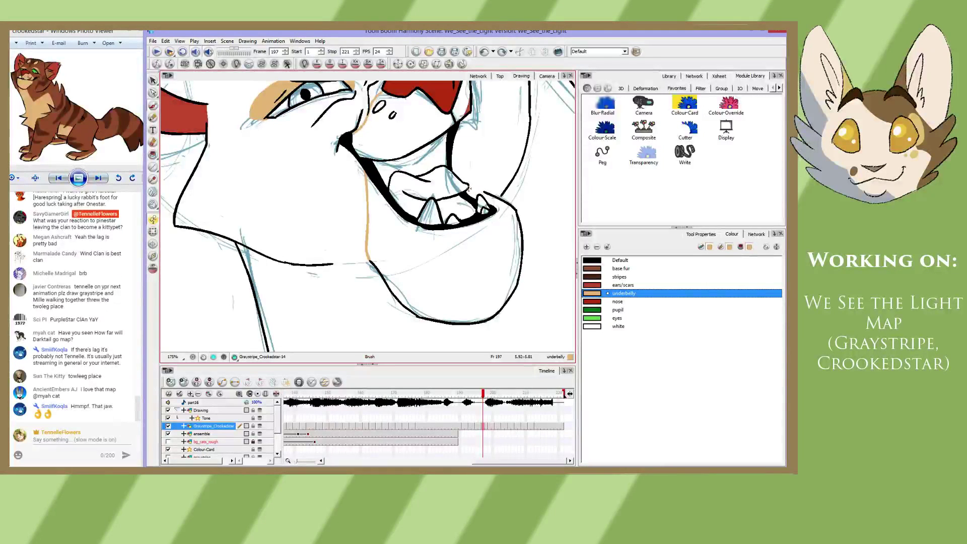
left_click_drag(468, 189, 496, 202)
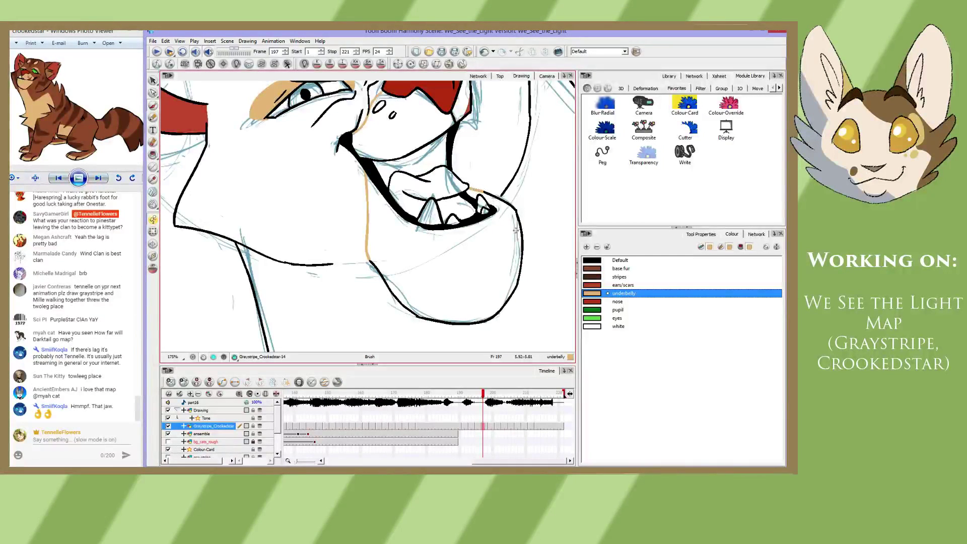
- Flip back through the drawings from frame 197 to 191 and forward again to compare the muzzle and chin lines
key("comma")
key("comma")
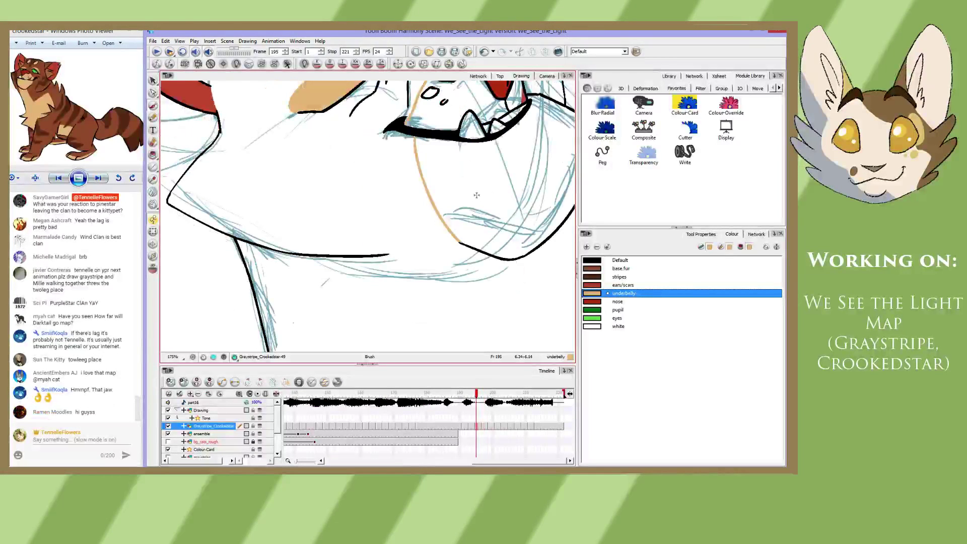
key("comma")
key("comma")
key("period")
key("period")
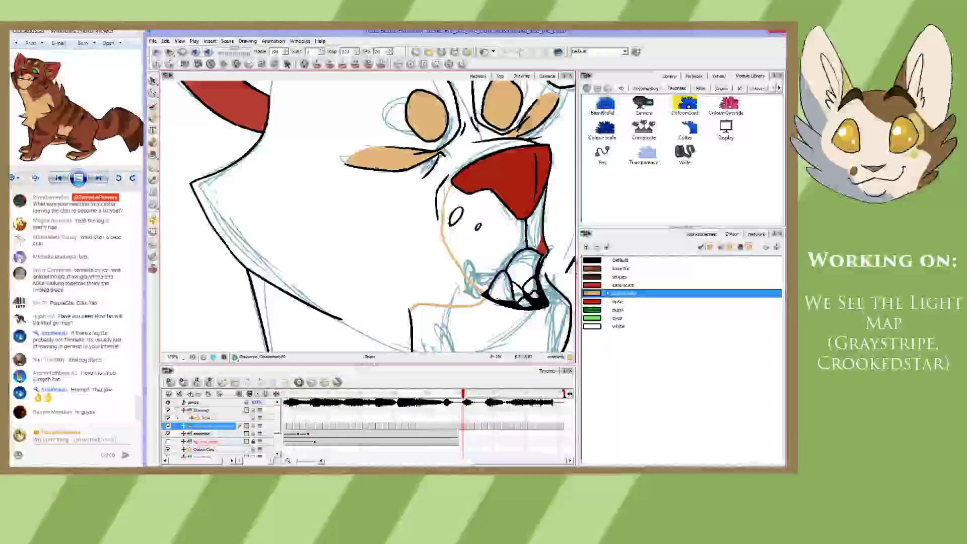
key("period")
key("period")
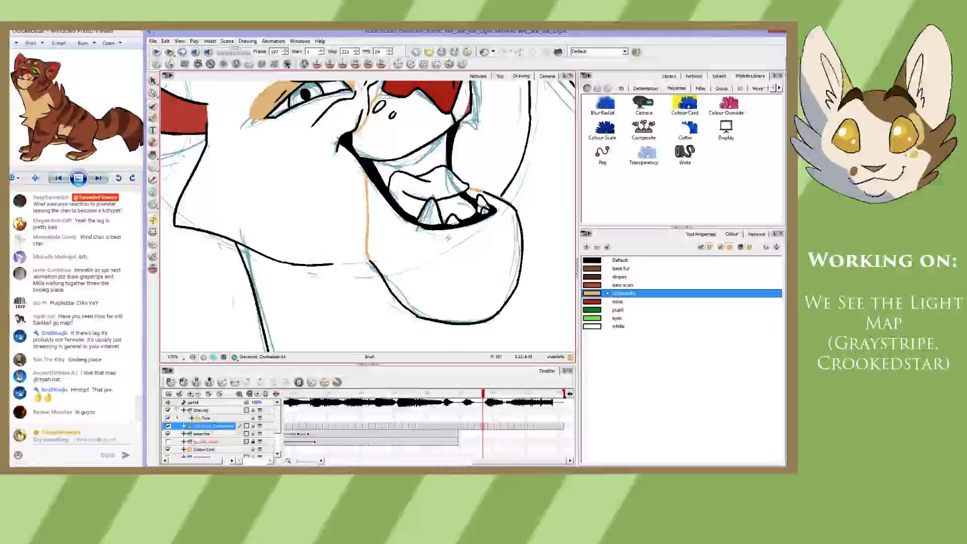
- Draw the underbelly-coloured muzzle boundary at frame 199 as an arc from the nose over the whisker spots to the cheek edge
key("period")
key("period")
key("space")
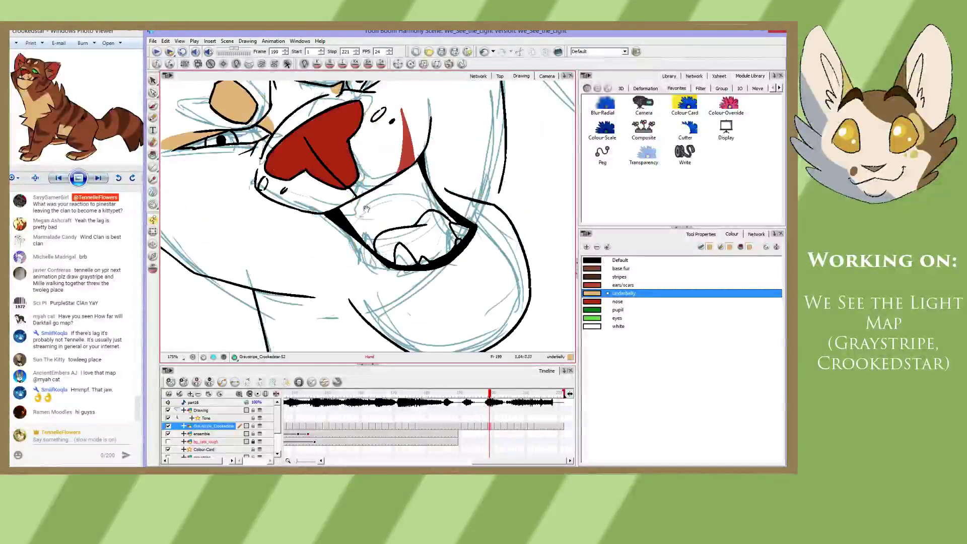
left_click_drag(366, 209, 400, 218)
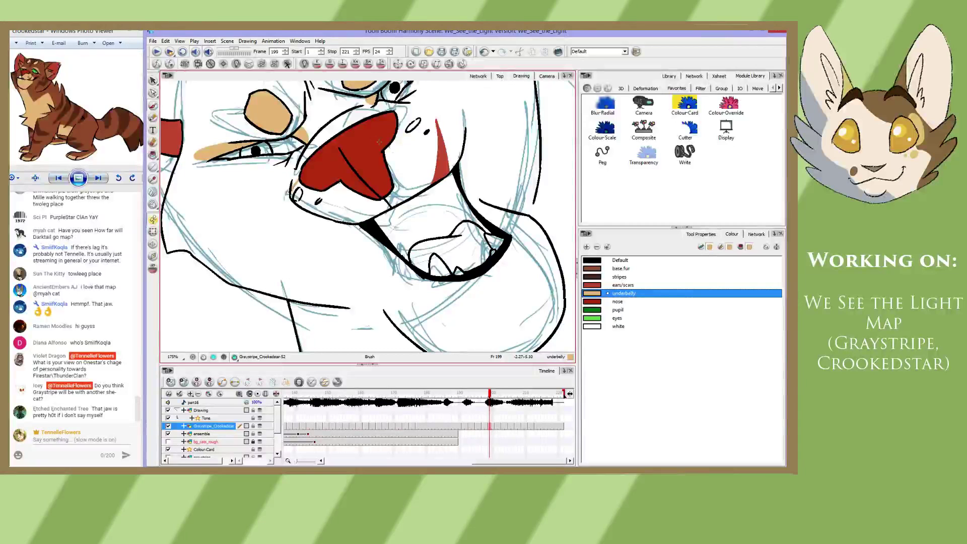
left_click_drag(375, 143, 346, 194)
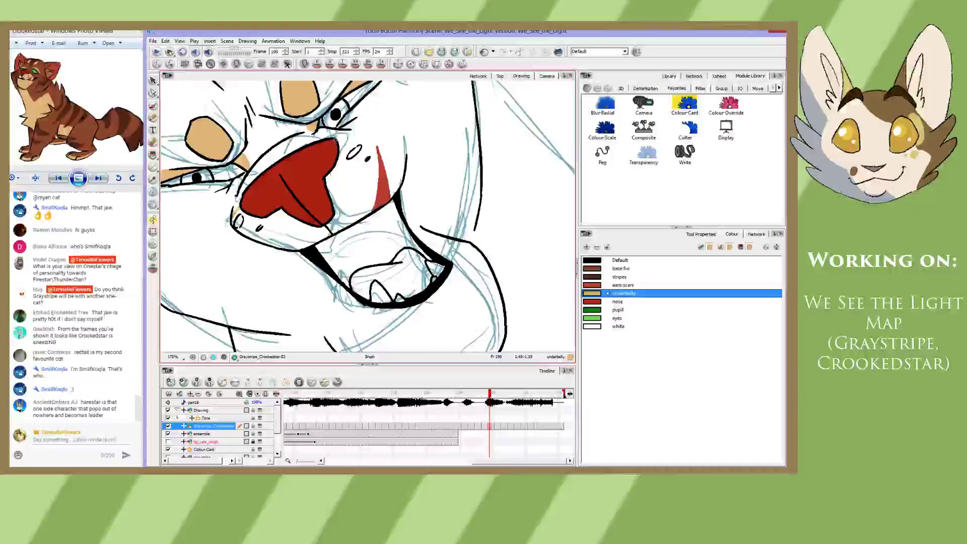
mouse_move(333, 137)
left_mouse_down()
mouse_move(382, 124)
mouse_move(406, 156)
left_mouse_up()
key("ctrl+z")
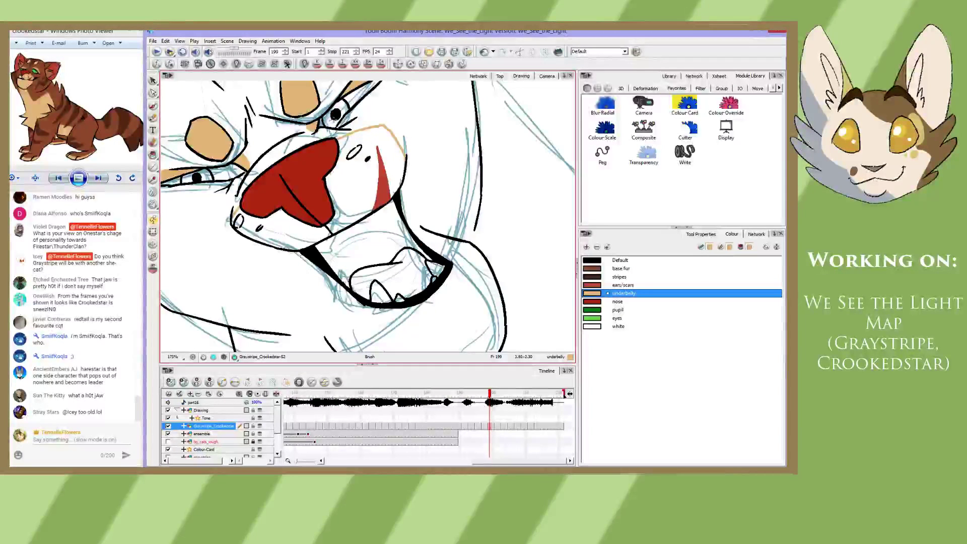
key("ctrl+z")
key("alt+b")
left_click_drag(337, 135, 374, 138)
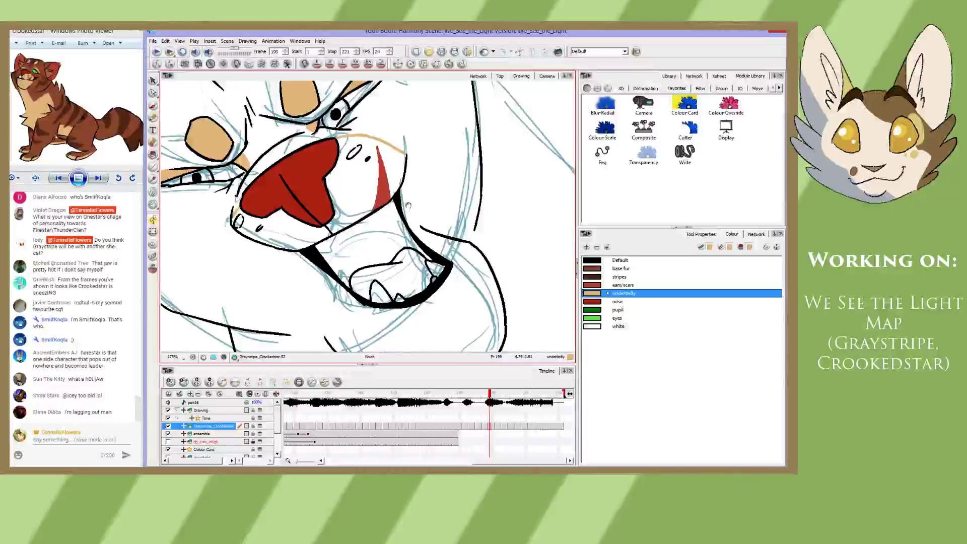
- Draw underbelly-coloured chin lines at frame 199, from the near mouth edge to the jaw and from the far mouth corner to the chin
left_click_drag(408, 204, 399, 157)
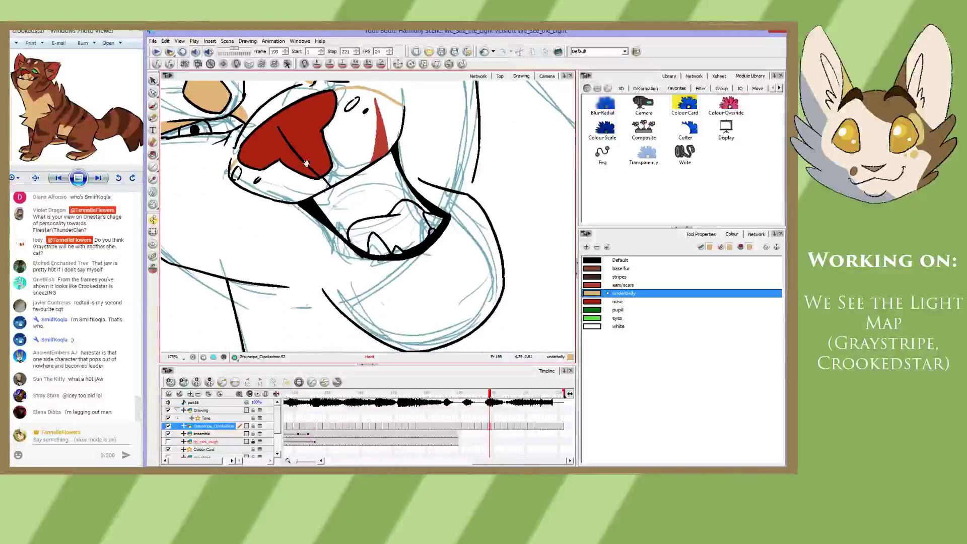
key("space")
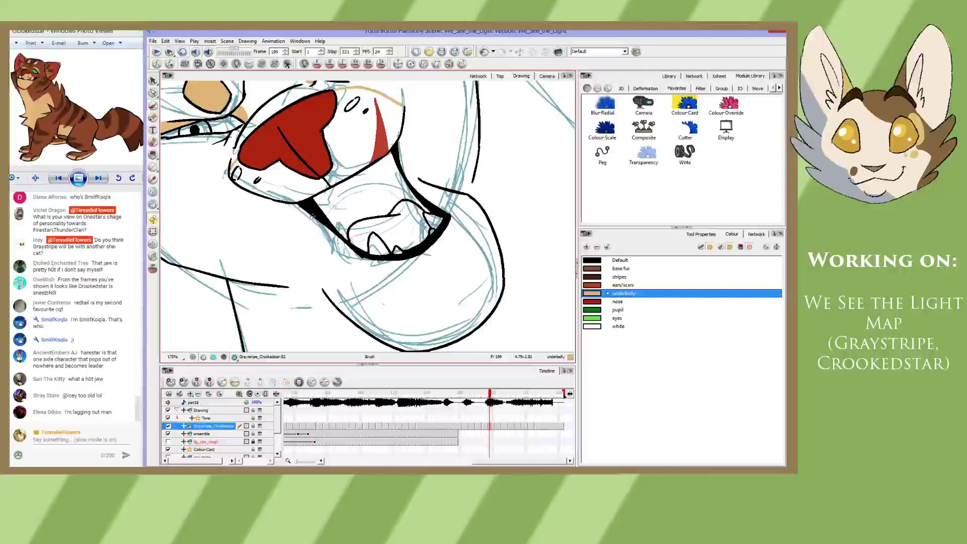
left_click_drag(312, 215, 324, 285)
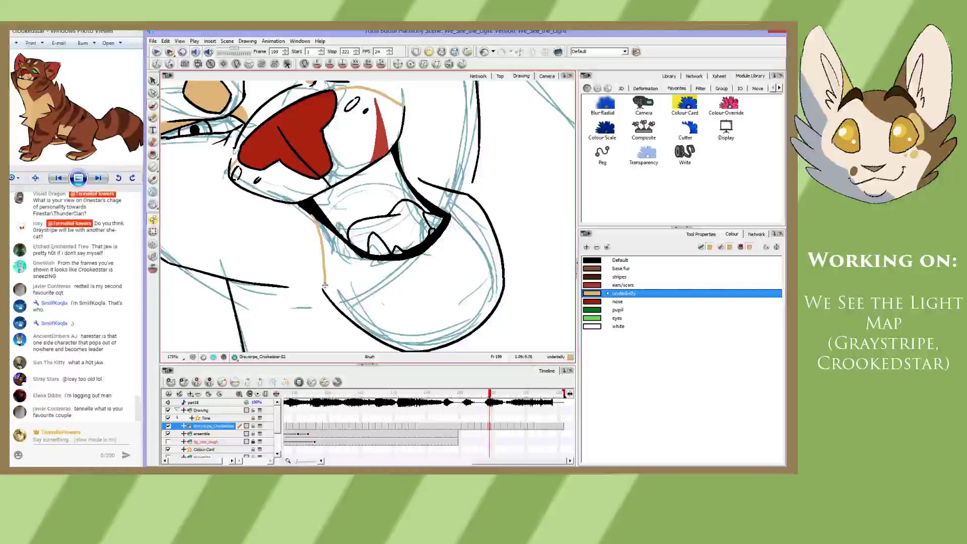
key("ctrl+z")
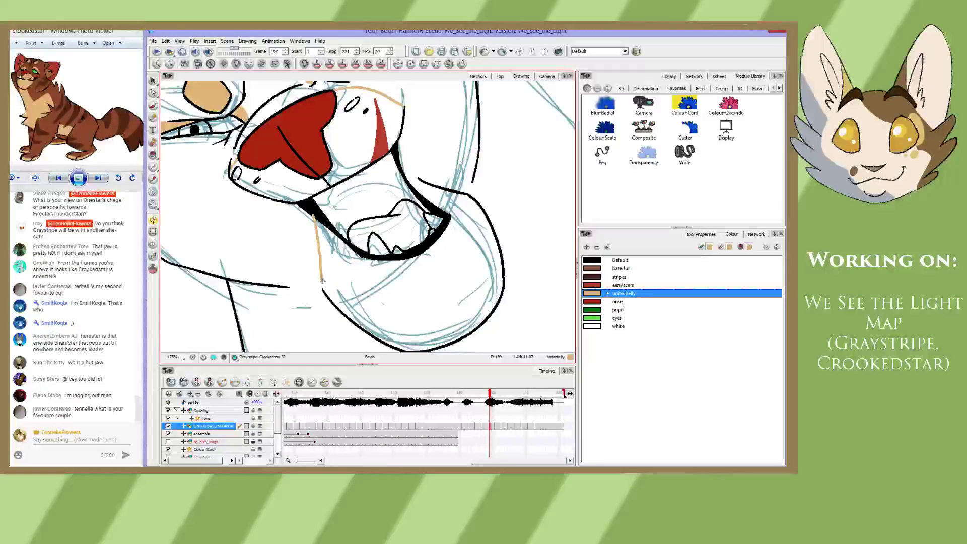
key("ctrl+shift+z")
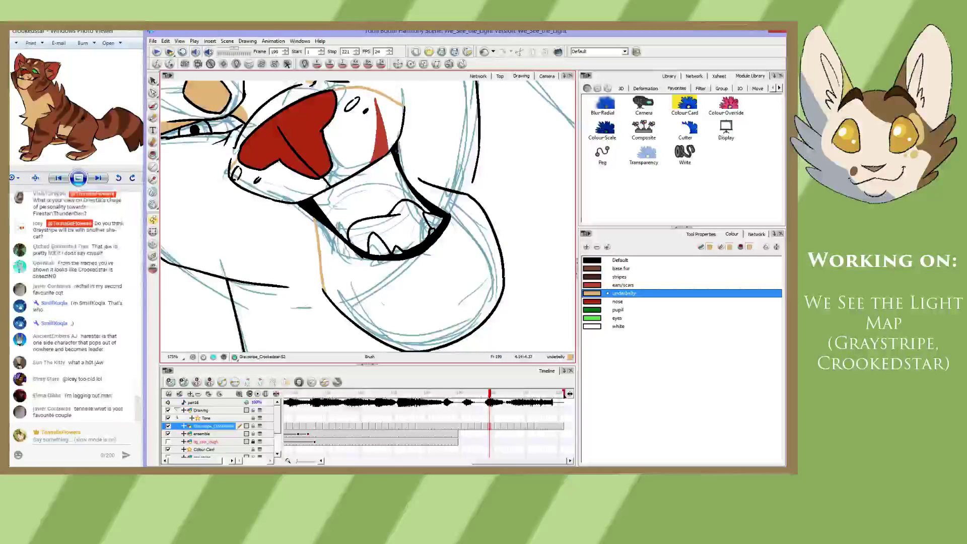
key("ctrl+z")
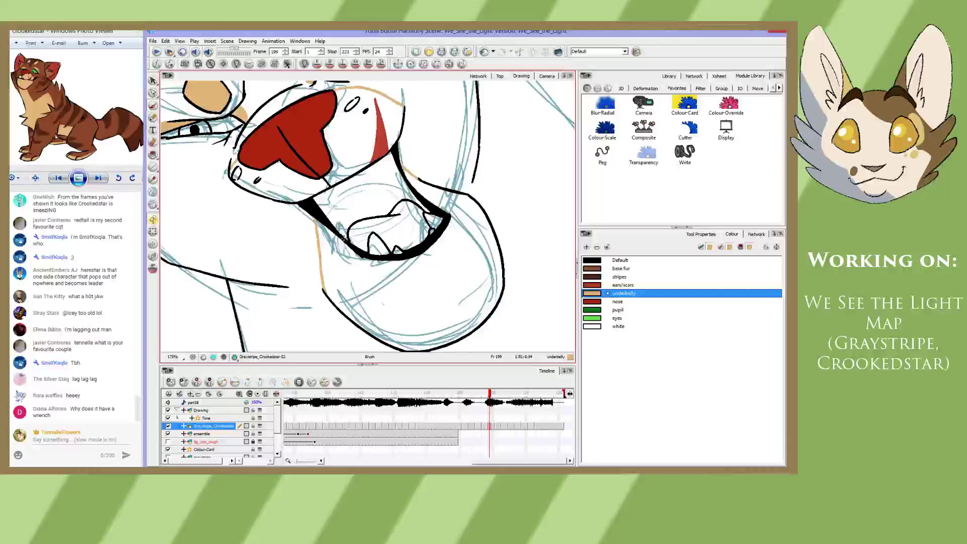
- Draw the underbelly-coloured muzzle line from the top of the nose to the mouth corner at frame 201
key("g")
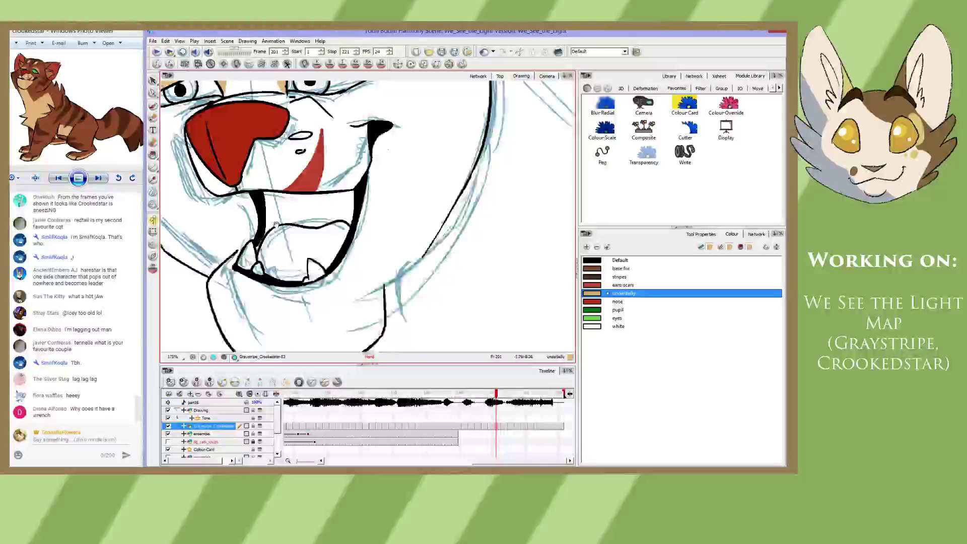
left_click_drag(277, 224, 283, 226)
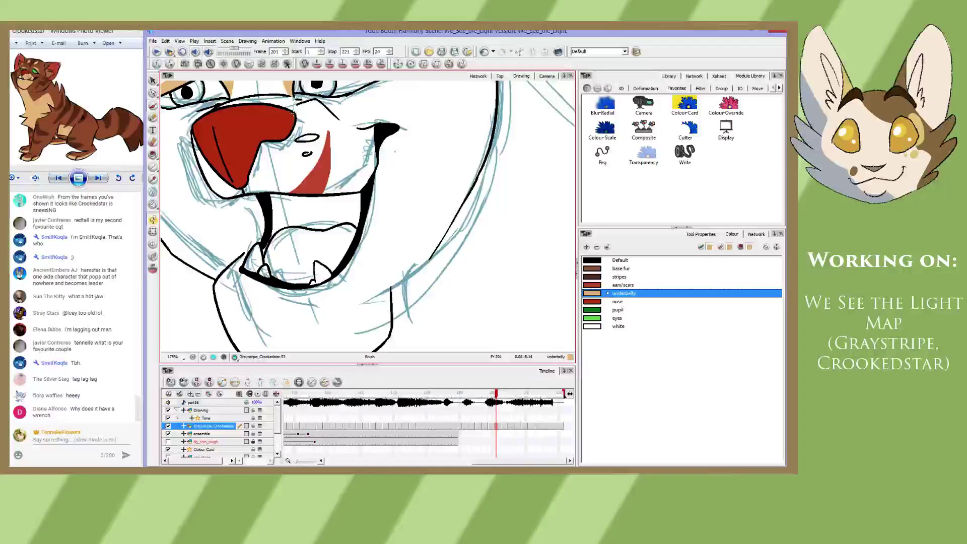
left_click_drag(294, 114, 354, 135)
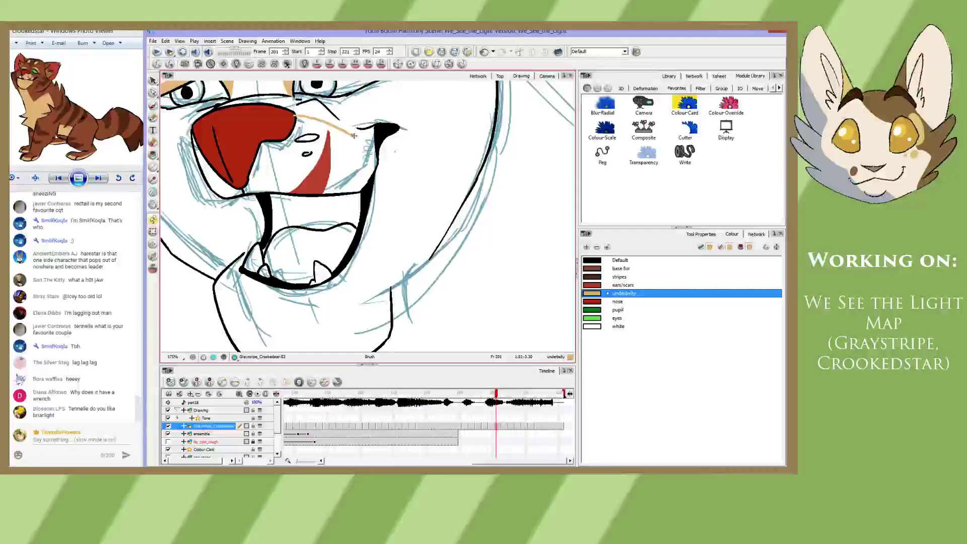
key("ctrl+z")
left_click_drag(296, 115, 372, 131)
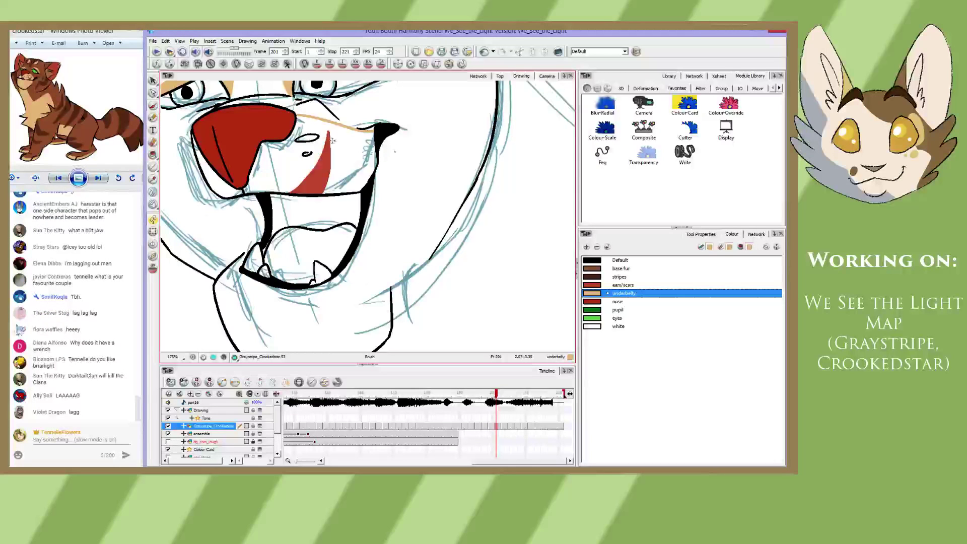
- Draw a nearly straight underbelly-coloured line from below the mouth corner to the end of the chin outline at frame 201
scroll(332, 140, "down", 2)
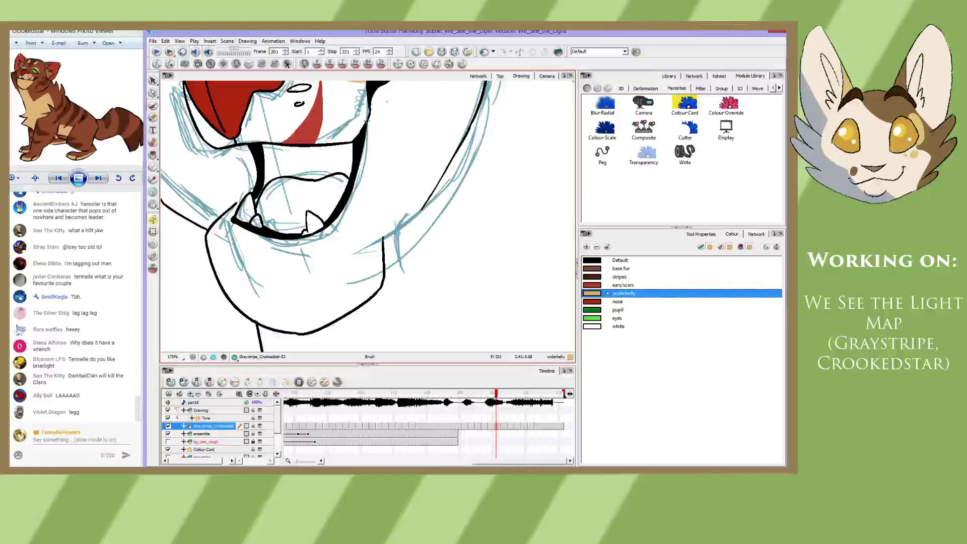
left_click_drag(367, 120, 383, 240)
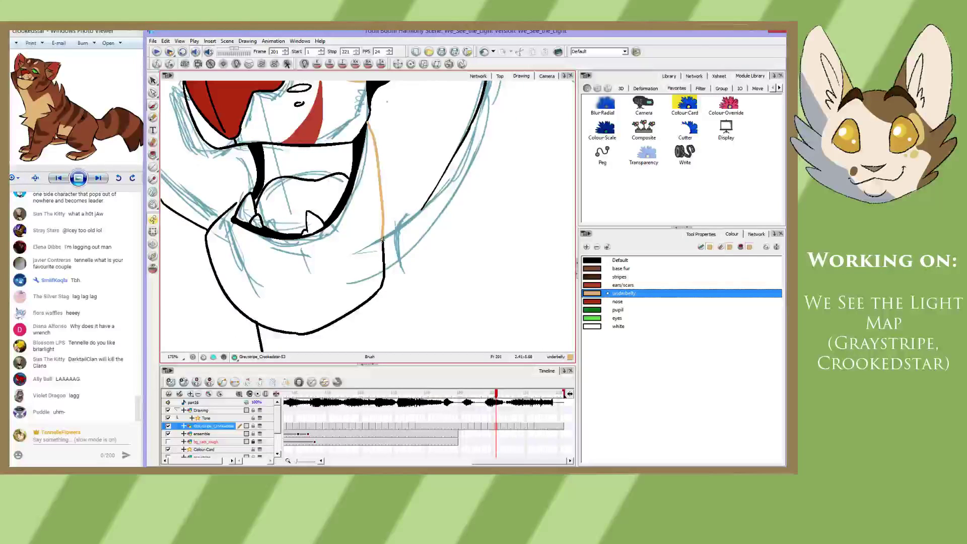
key("ctrl+z")
left_click_drag(378, 187, 374, 210)
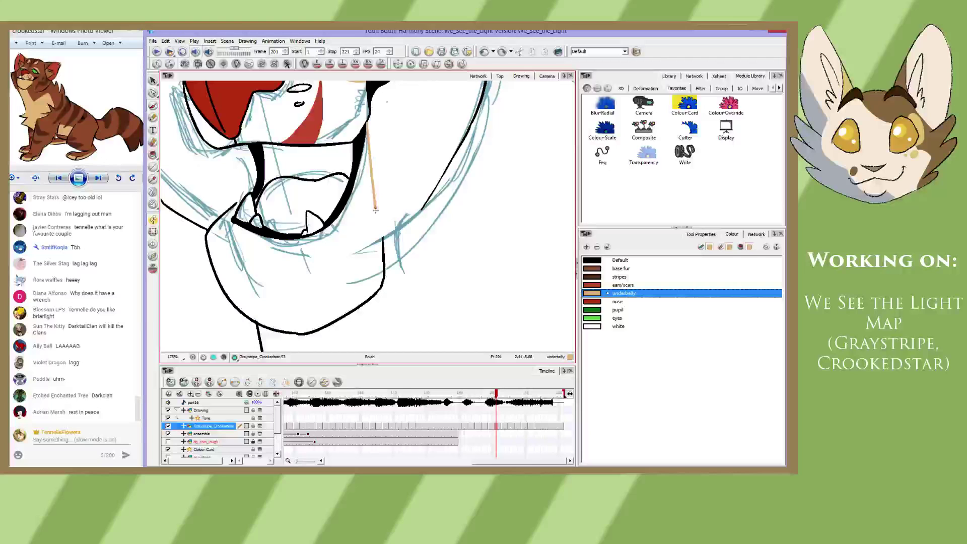
key("ctrl+z")
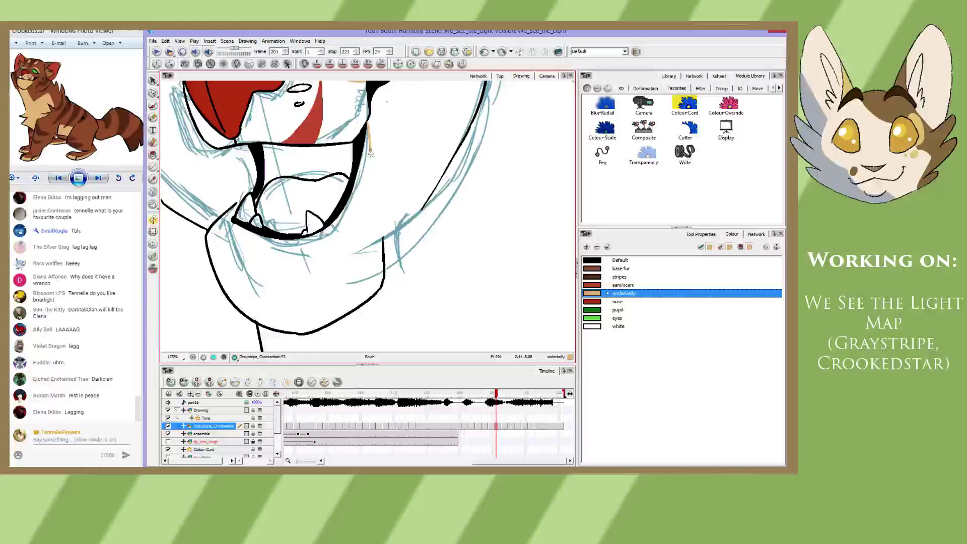
left_click_drag(370, 154, 381, 237)
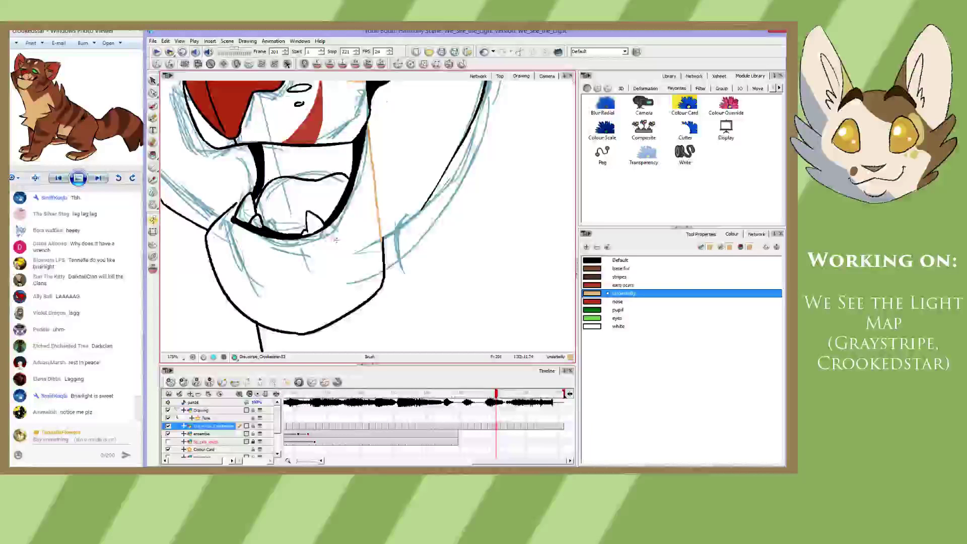
- Draw the underbelly-coloured muzzle line from the top of the nose to the mouth corner at frame 203
key("period")
key("period")
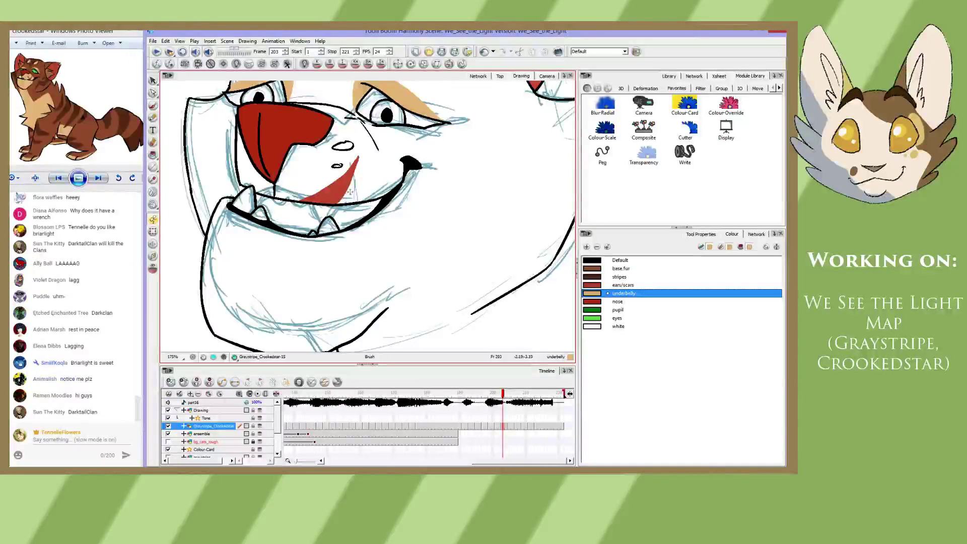
key("space")
left_click_drag(387, 236, 336, 243)
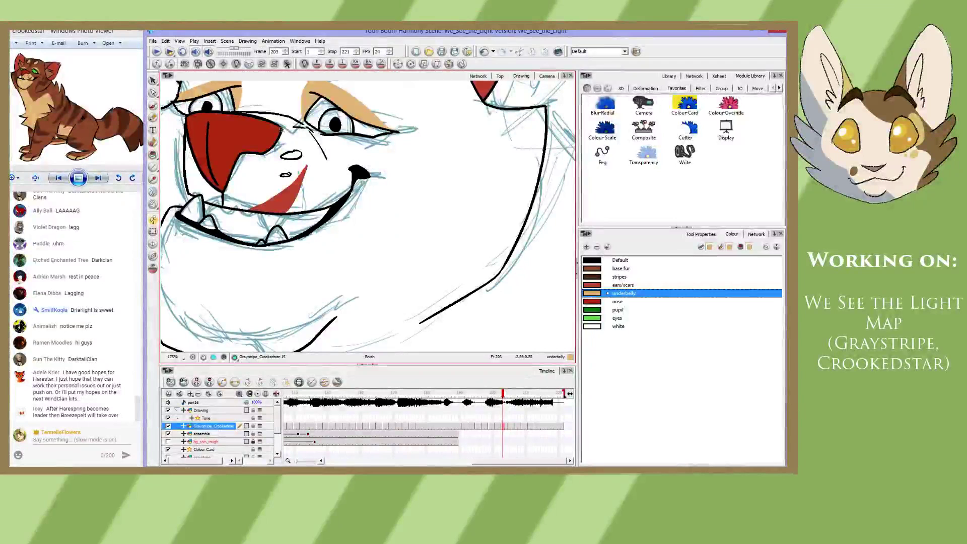
mouse_move(281, 130)
left_mouse_down()
mouse_move(350, 176)
mouse_move(344, 157)
mouse_move(335, 222)
left_mouse_up()
- Redraw the underbelly-coloured chin line at frame 203 from below the mouth corner to the end of the chin outline
key("space")
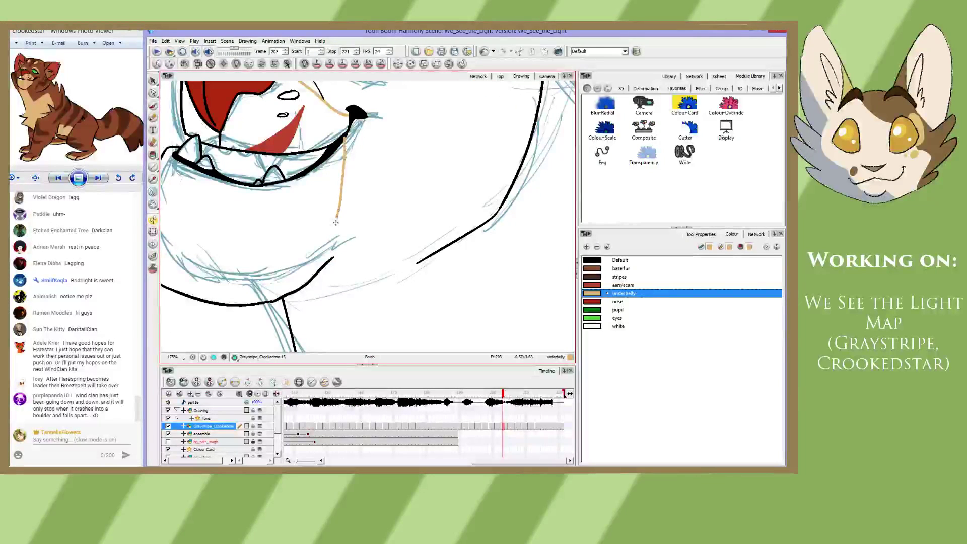
key("ctrl+z")
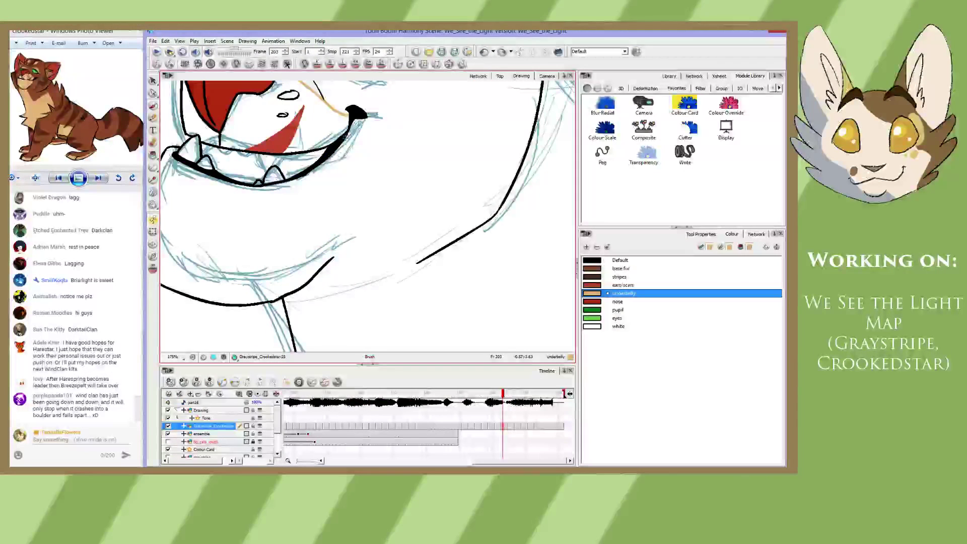
left_click_drag(346, 135, 331, 258)
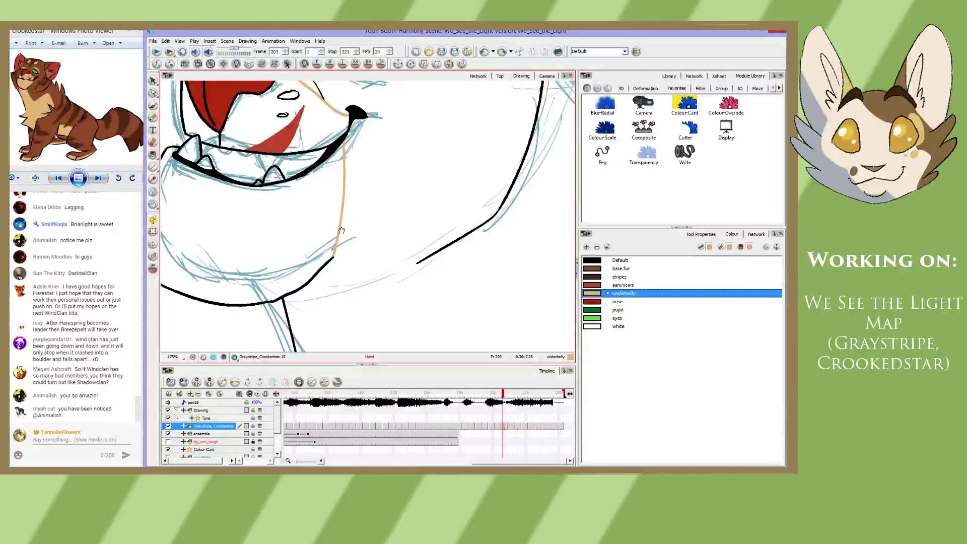
left_click_drag(341, 221, 376, 232)
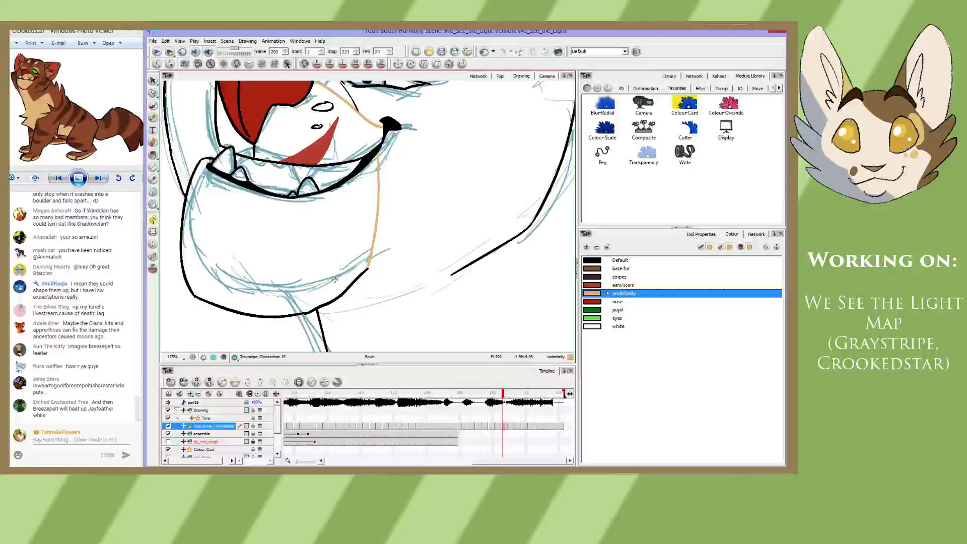
left_click_drag(298, 232, 327, 278)
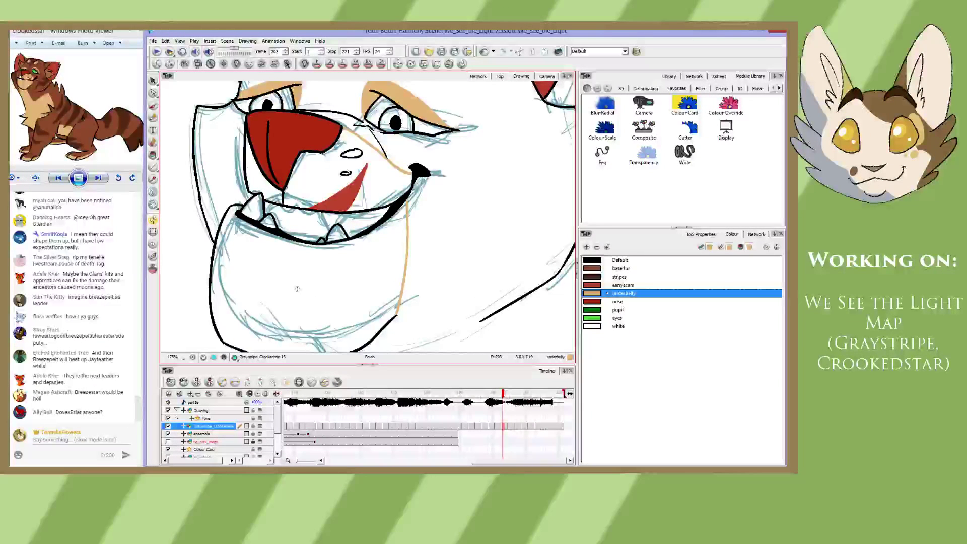
scroll(380, 219, "down", 1)
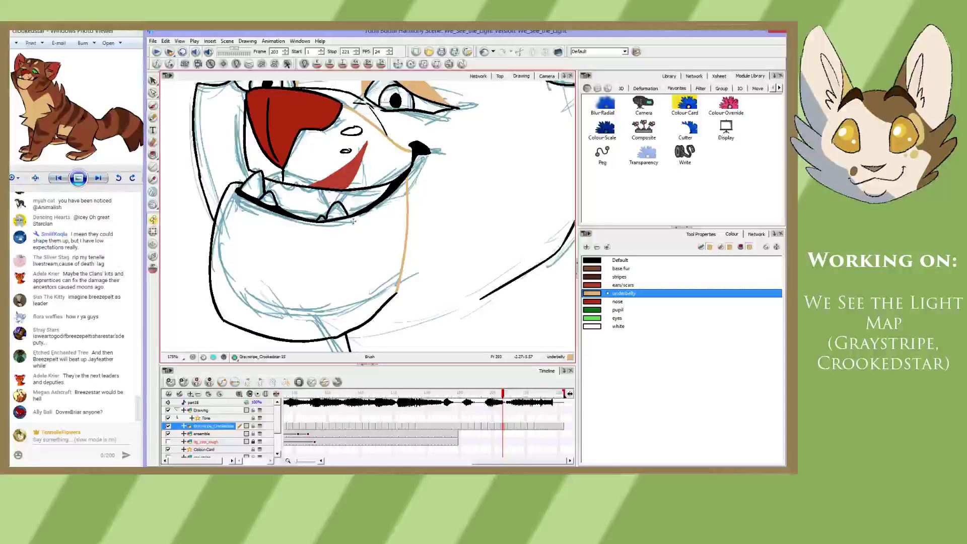
- Draw the underbelly-coloured chin line below the mouth corner and the muzzle line from nose to mouth corner at frame 205
key("space")
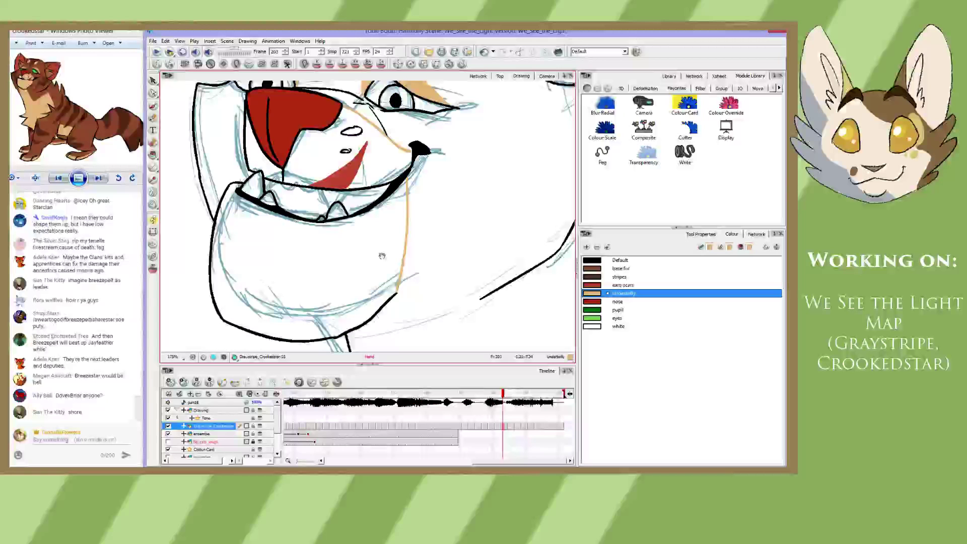
left_click_drag(381, 256, 356, 247)
key("period")
key("period")
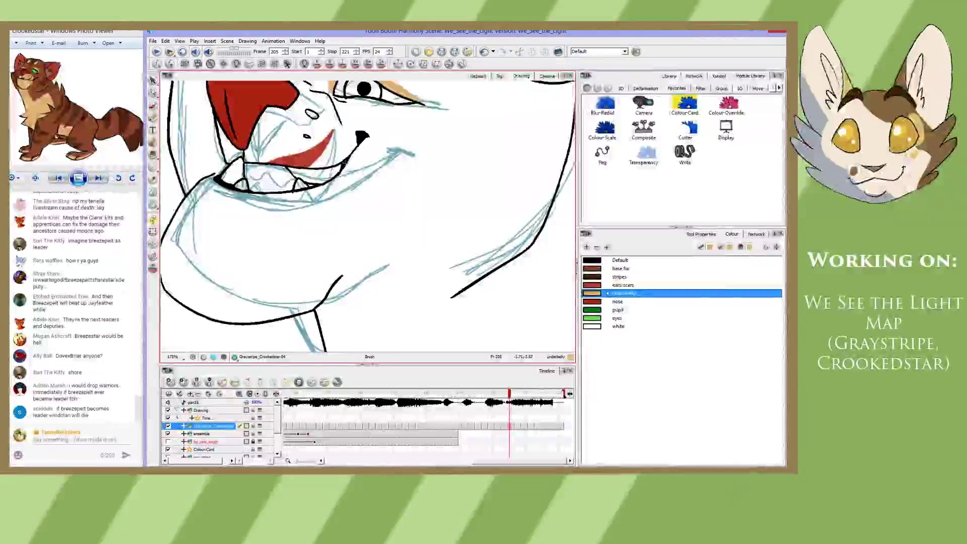
left_click_drag(346, 165, 341, 276)
key("space")
left_click_drag(299, 82, 290, 128)
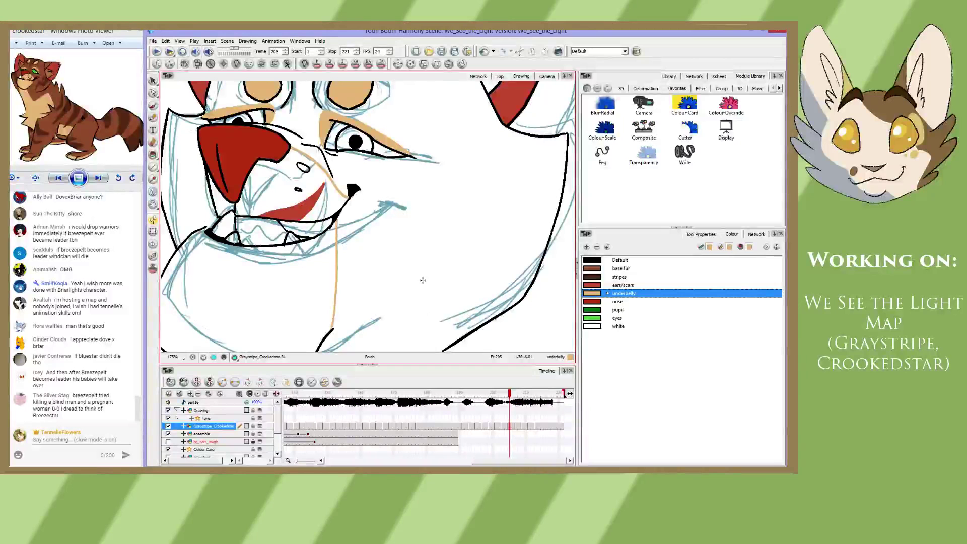
- Draw the underbelly-coloured muzzle line from nose to mouth corner and the chin line down to the jaw outline at frame 207
key("g")
left_click_drag(275, 99, 313, 132)
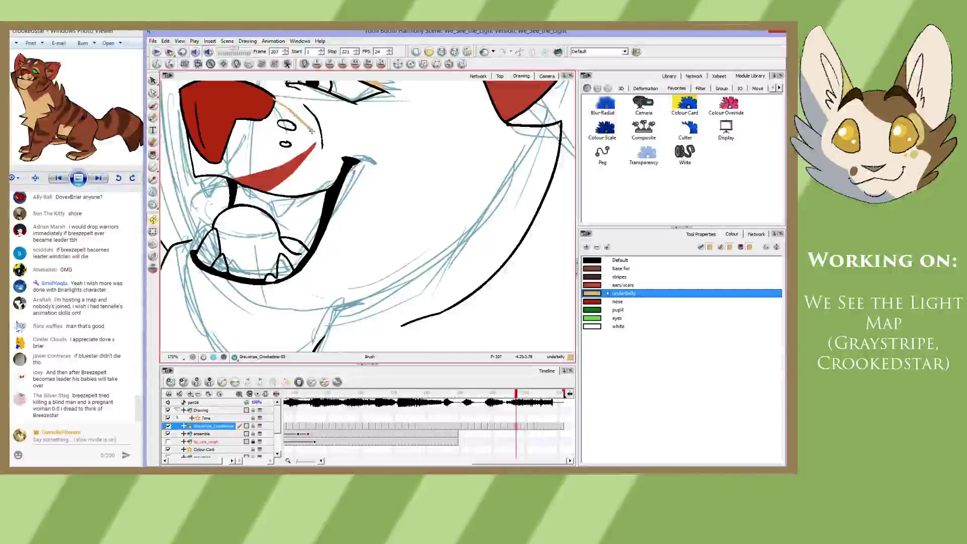
key("ctrl+z")
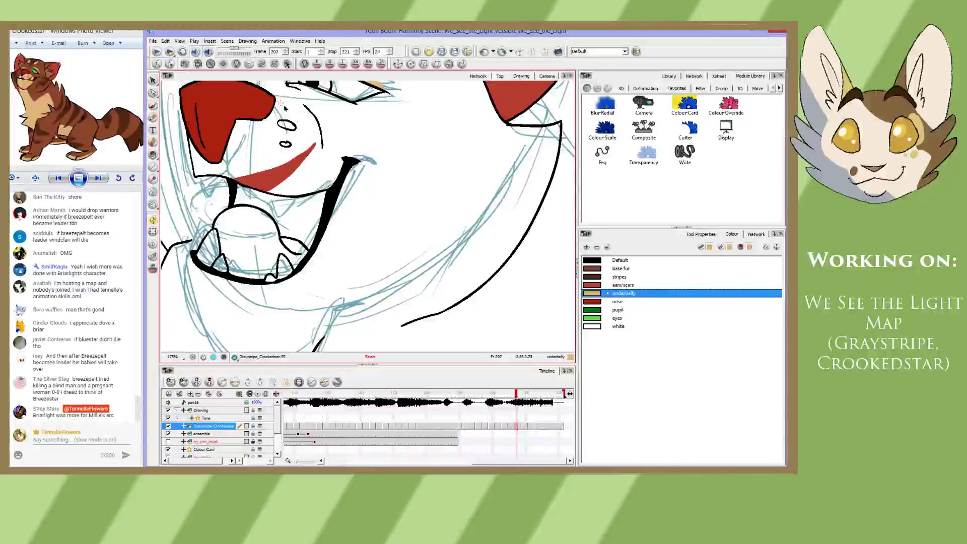
left_click_drag(277, 102, 343, 164)
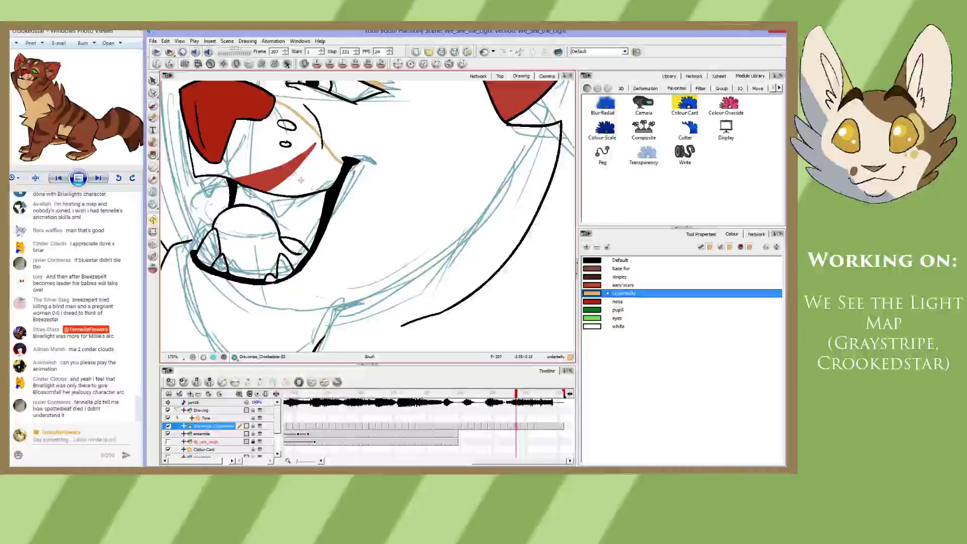
scroll(301, 180, "down", 3)
left_click_drag(336, 134, 322, 276)
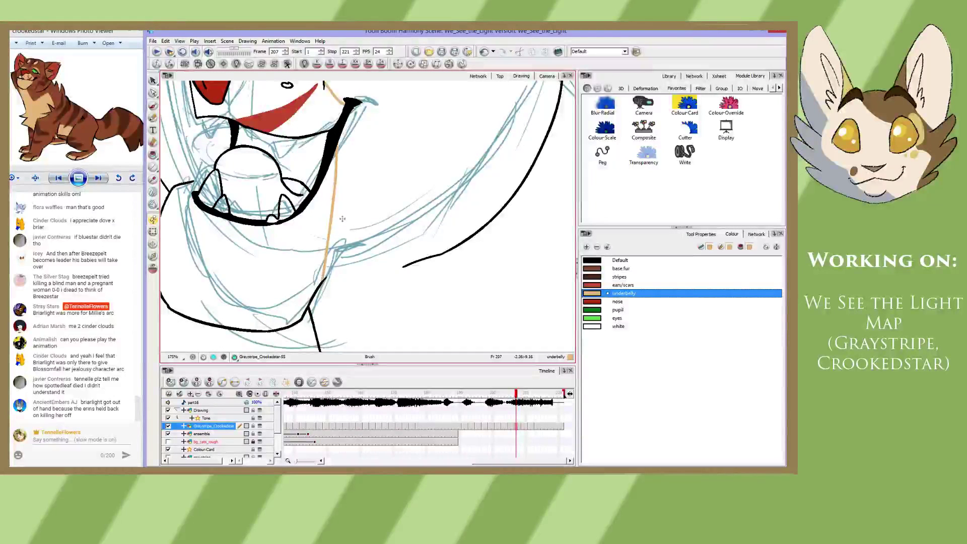
- Draw a slightly outward-curving underbelly-coloured line from below the mouth corner to the chin outline's end at frame 209
key("period")
key("period")
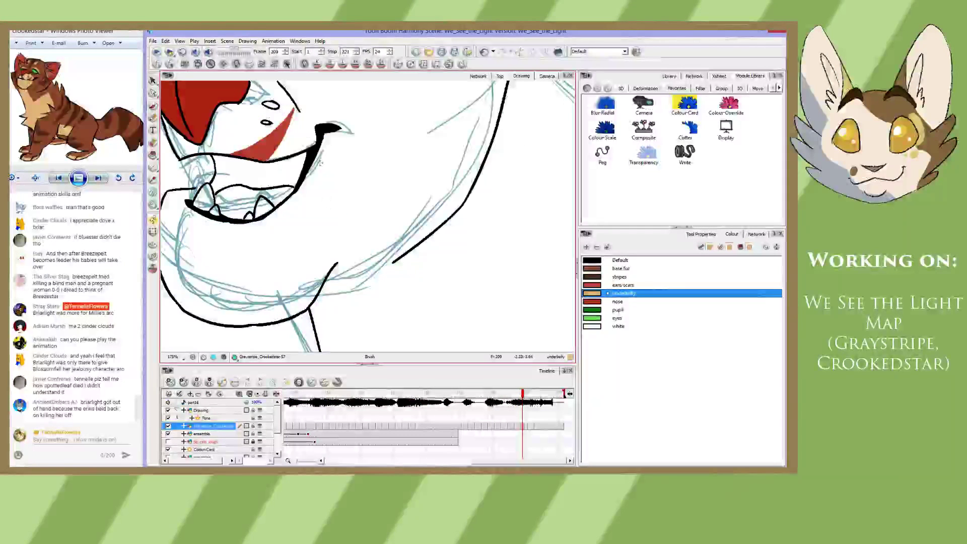
key("alt+s")
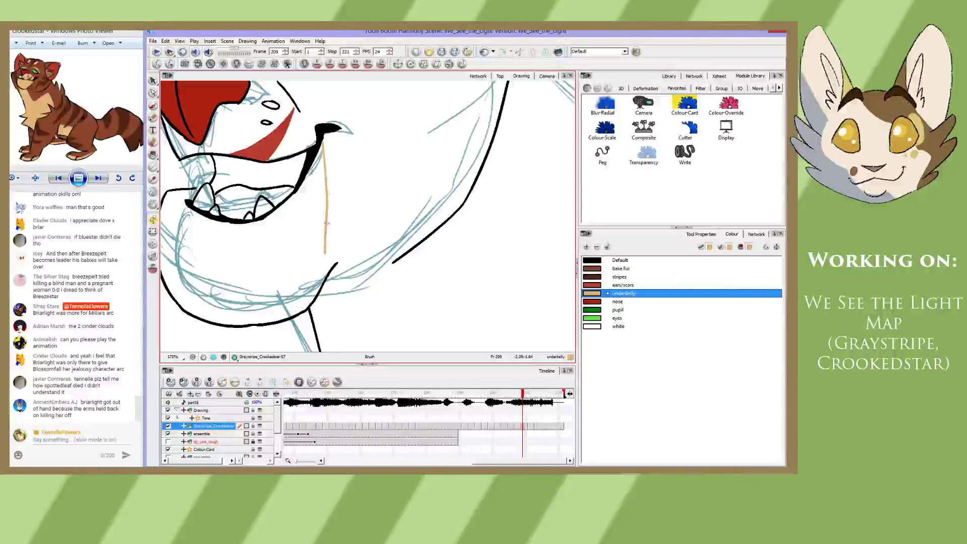
key("alt+b")
left_click_drag(323, 154, 329, 266)
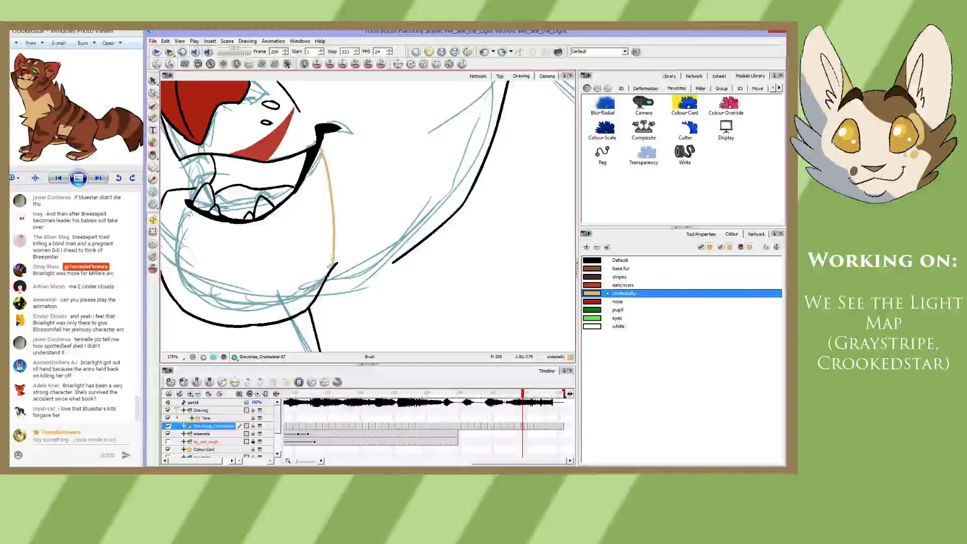
- Draw the underbelly-coloured muzzle line from the nose over the whisker spots to the mouth corner at frame 209
left_click_drag(253, 83, 263, 135)
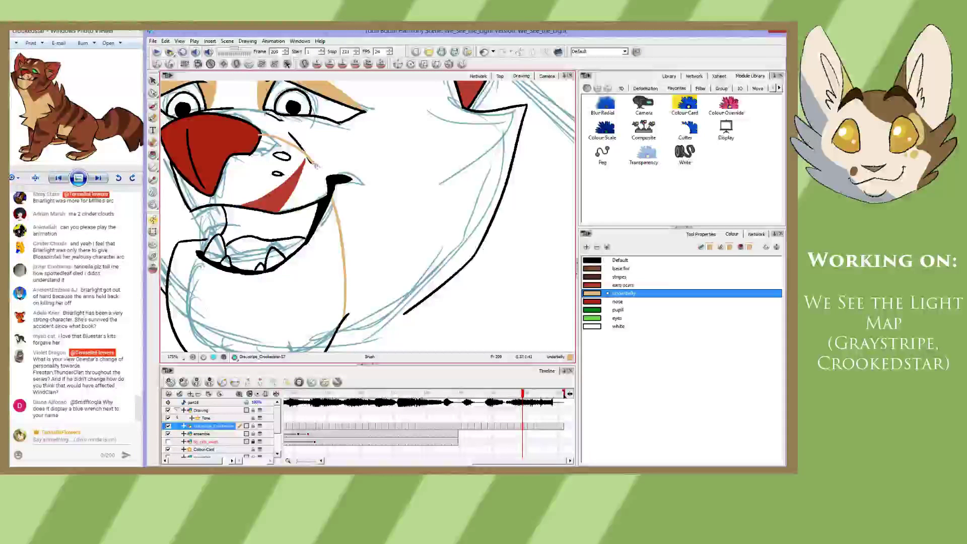
left_click_drag(316, 167, 326, 176)
left_click_drag(203, 226, 236, 208)
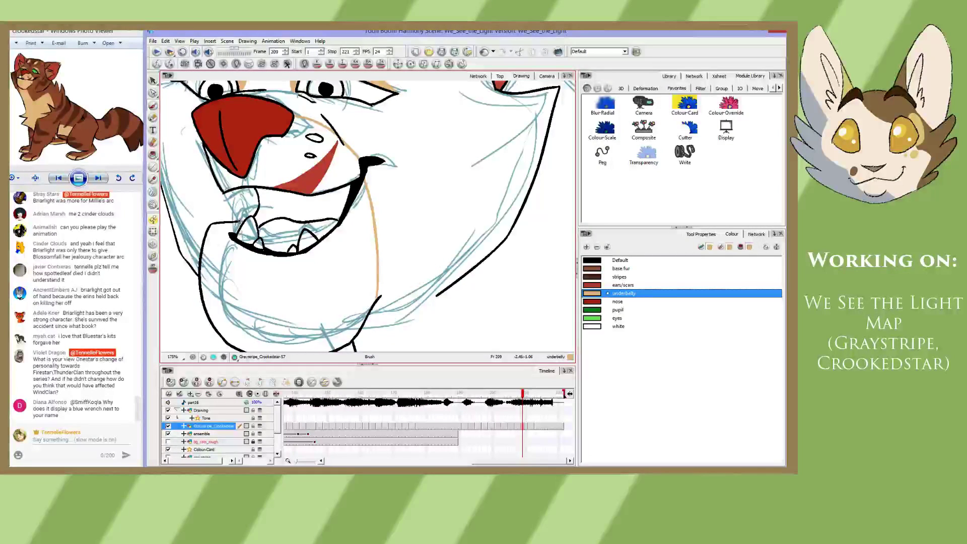
- Step back through the drawings from frame 209 to 199 to check the muzzle and chin lines
key("comma")
key("comma")
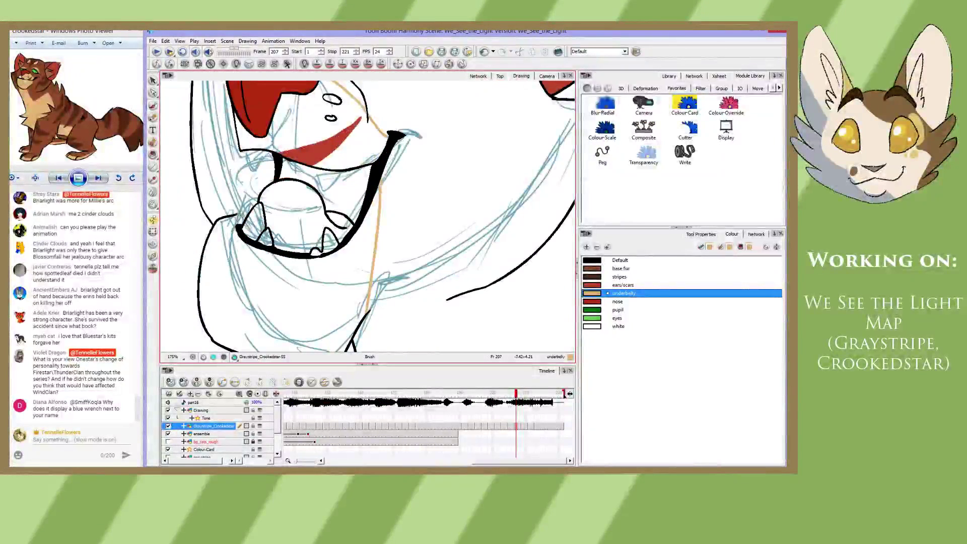
key("comma")
key("comma")
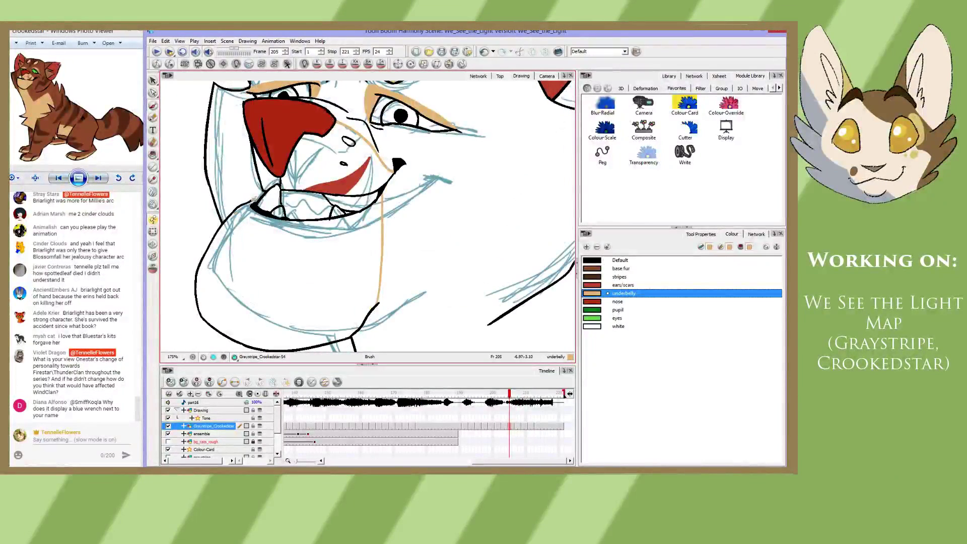
key("comma")
key("comma")
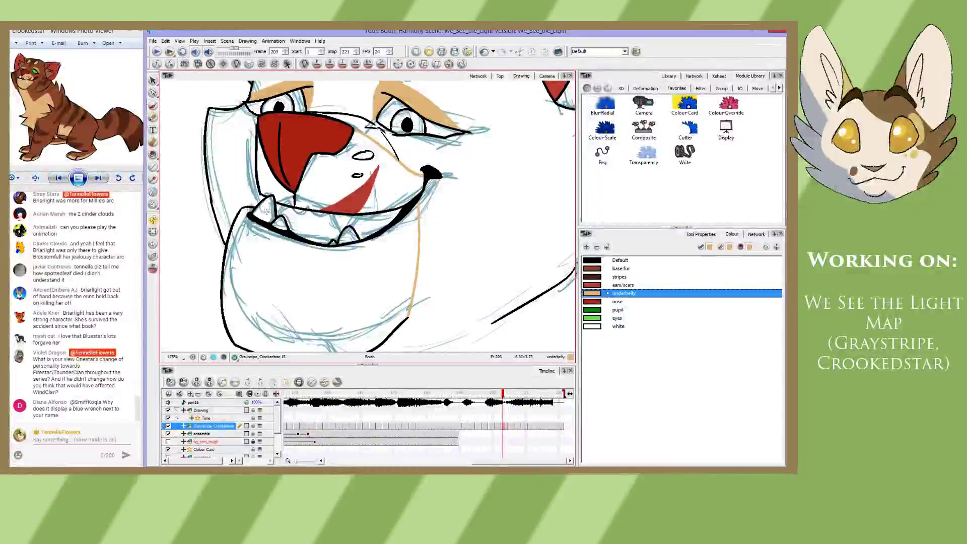
key("comma")
key("comma")
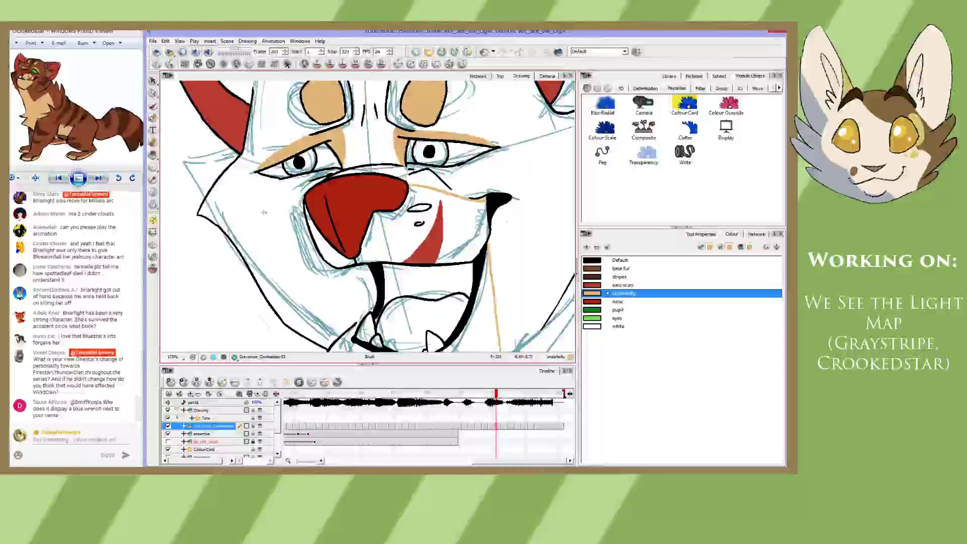
key("comma")
key("comma")
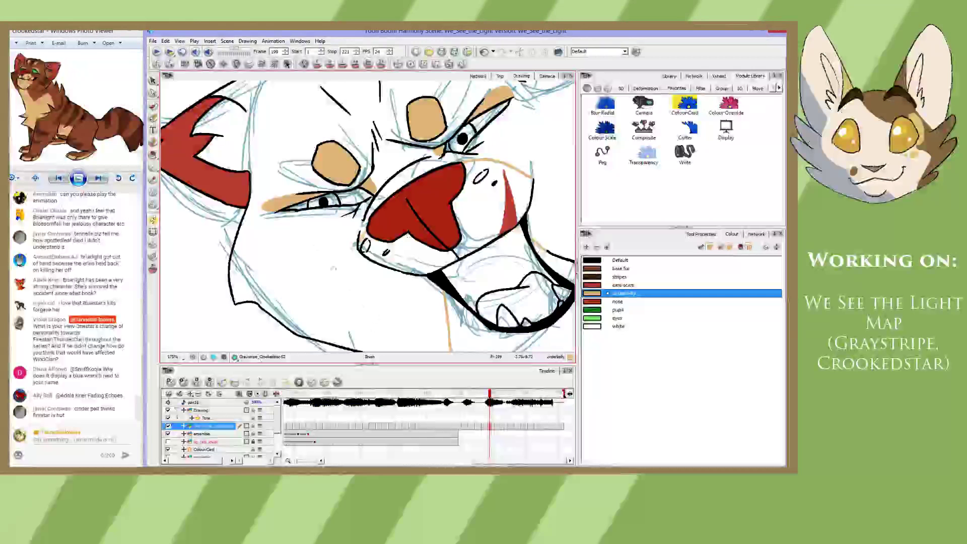
- Save the scene
left_click(152, 42)
left_click(165, 96)
key("space")
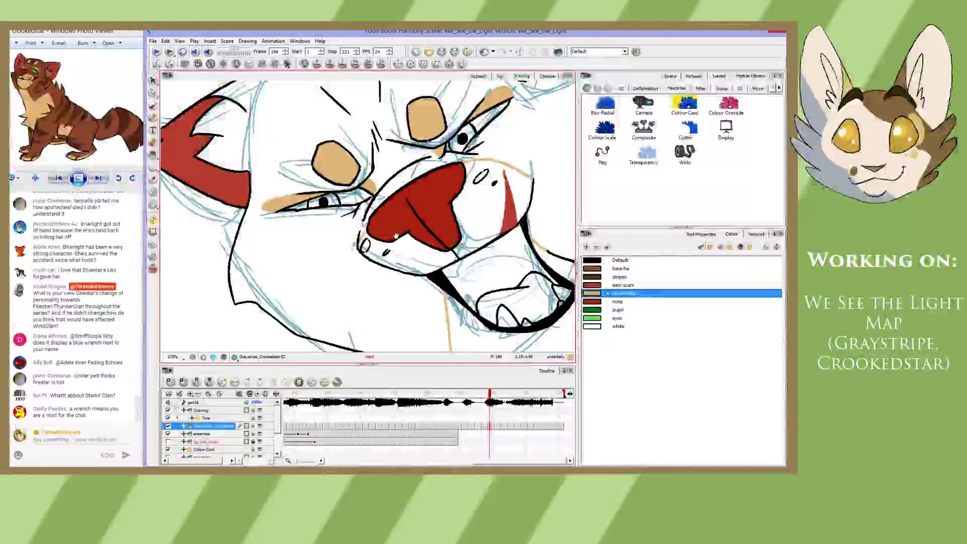
- Step forward through the drawings from frame 199 to 209 to compare the muzzle and chin lines
key("period")
key("period")
key("period")
key("period")
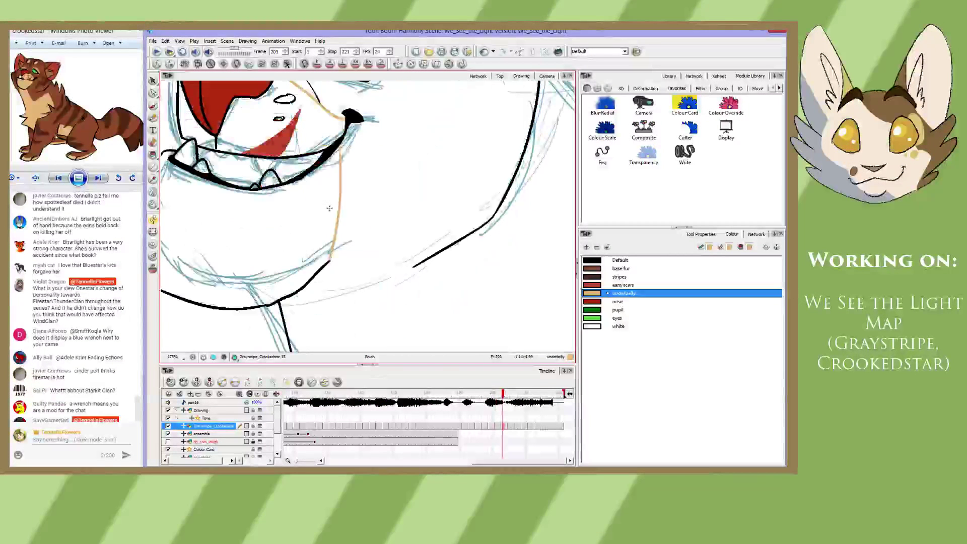
key("period")
key("period")
key("period")
key("period")
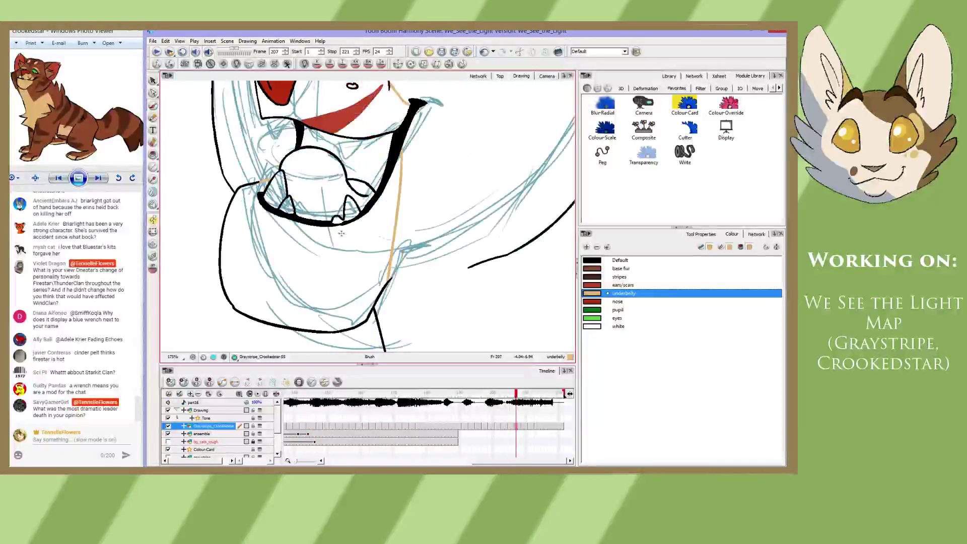
key("period")
key("period")
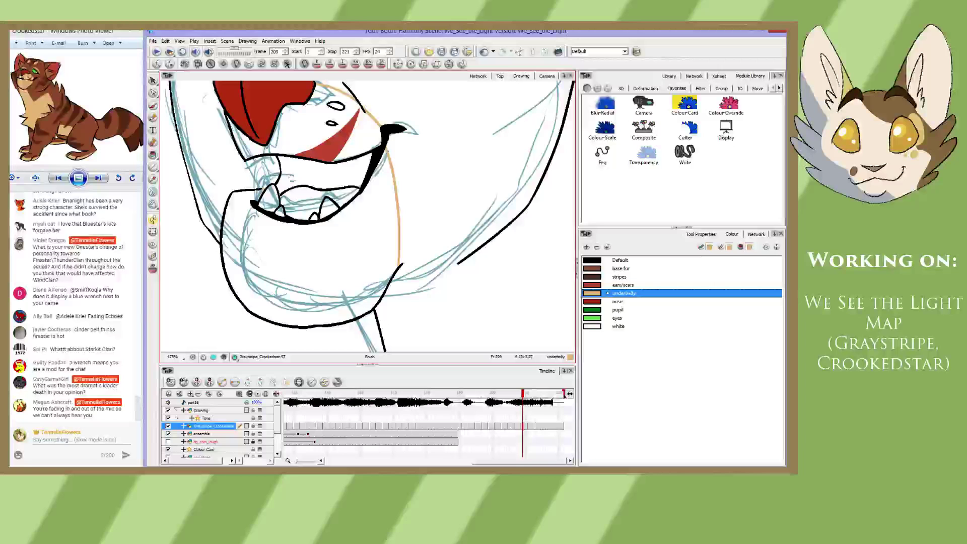
- Draw a gently curved underbelly-coloured chin line at frame 211 from below the mouth corner to the end of the chin outline
key("period")
key("period")
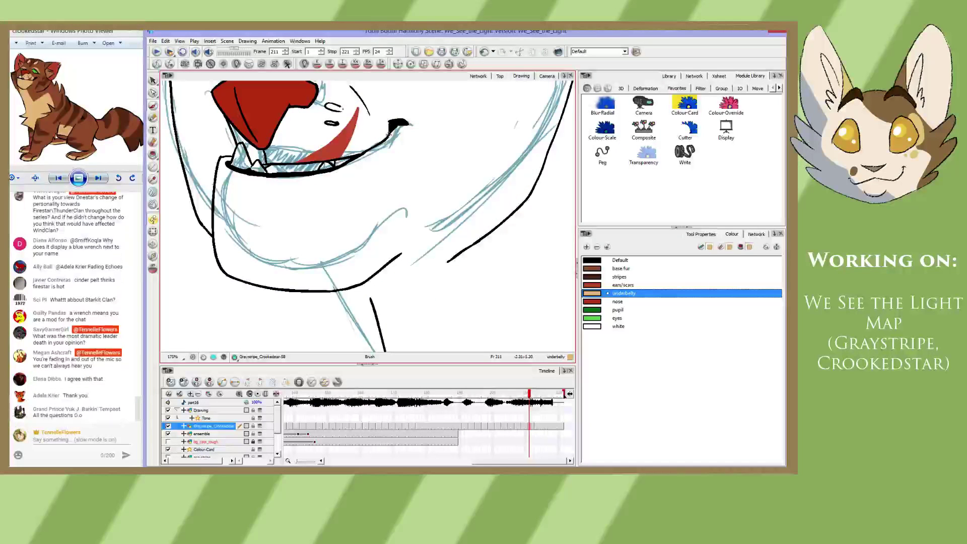
left_click_drag(389, 138, 396, 258)
key("alt+s")
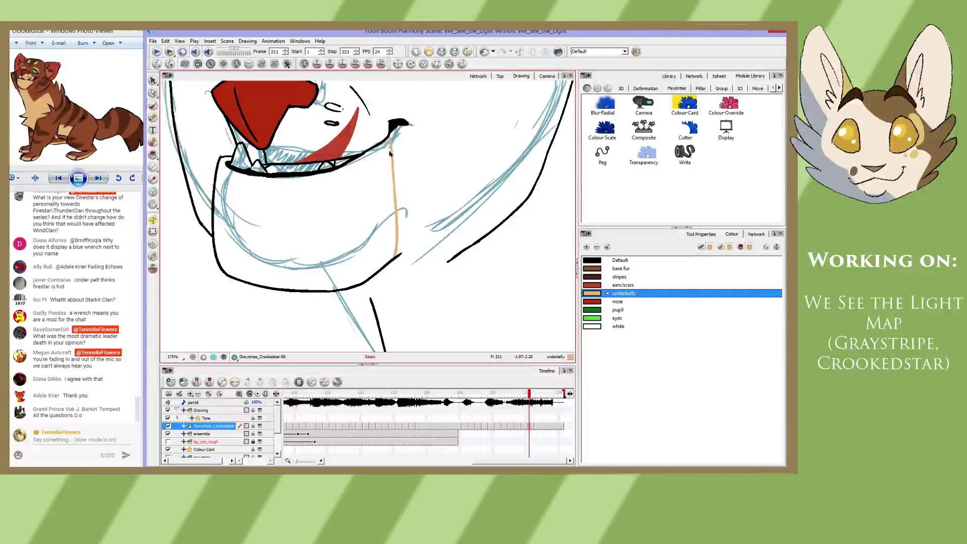
key("ctrl+z")
key("alt+b")
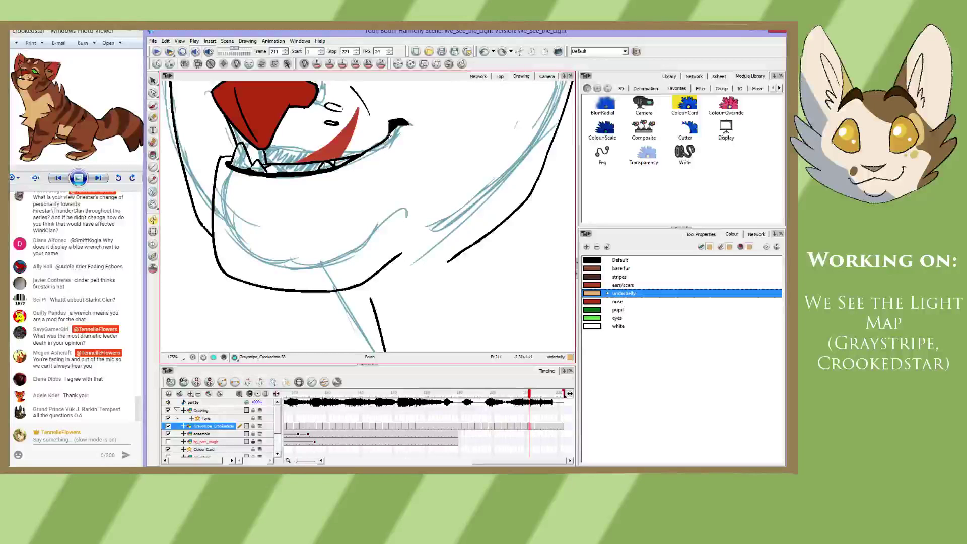
left_click_drag(391, 143, 399, 256)
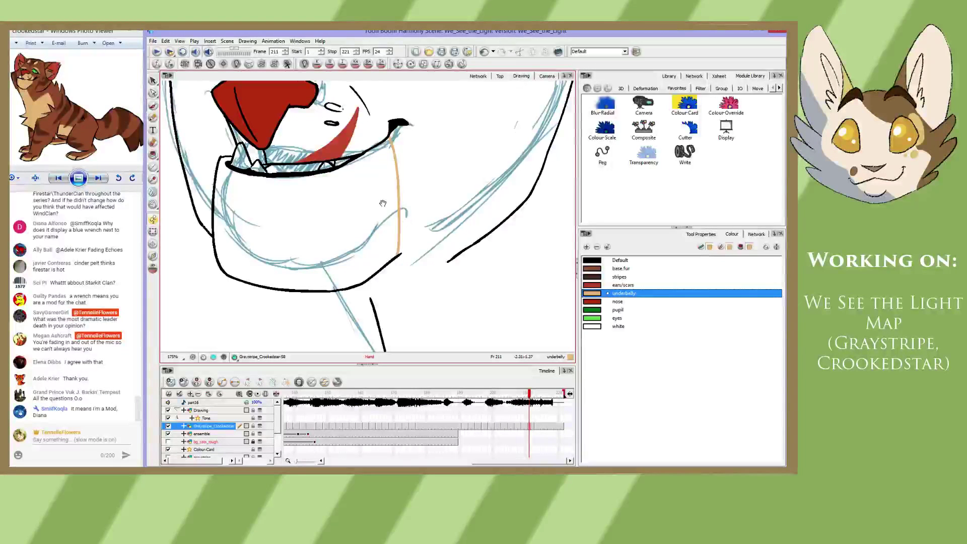
left_click_drag(385, 214, 388, 227)
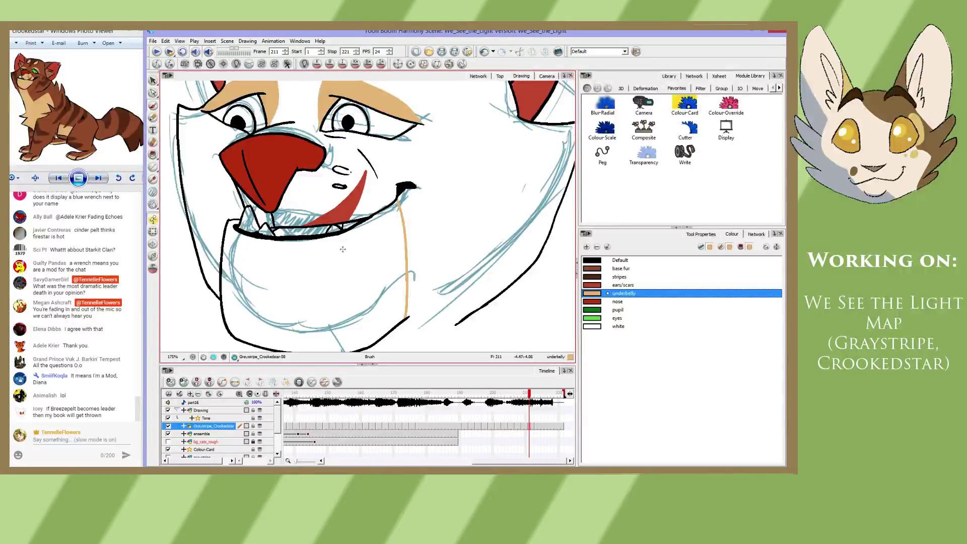
left_click_drag(342, 249, 337, 269)
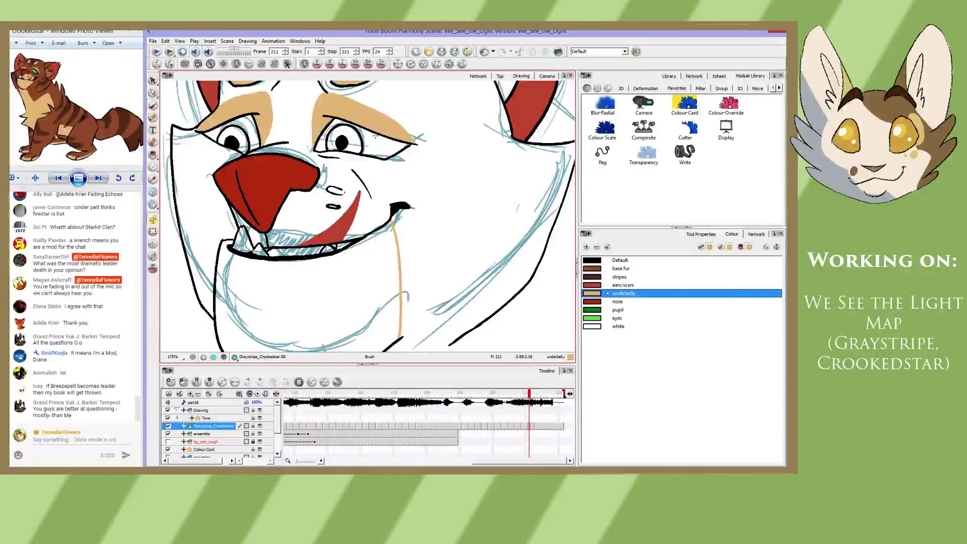
- Draw an underbelly-coloured muzzle line at frame 211 from beside the nose down towards the mouth corner
key("alt+e")
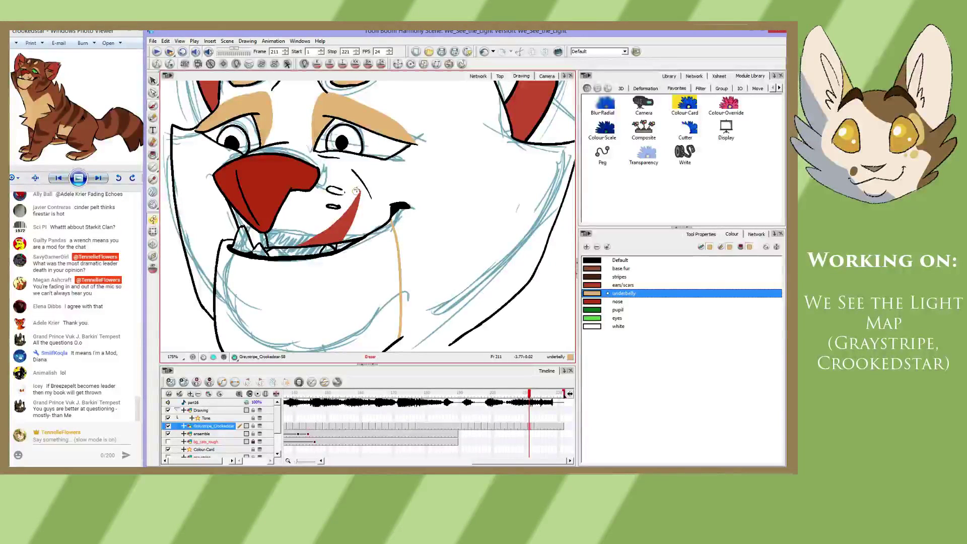
key("alt+b")
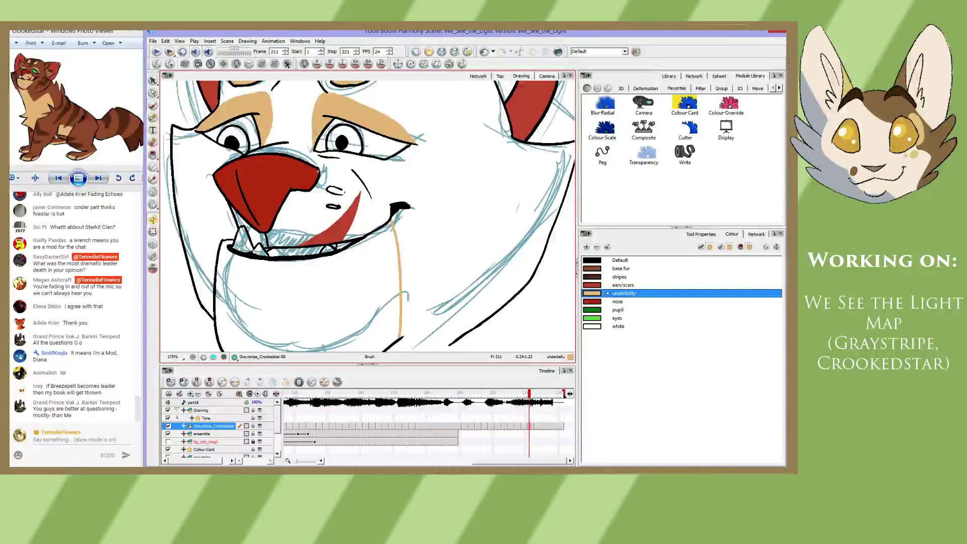
left_click_drag(318, 171, 380, 203)
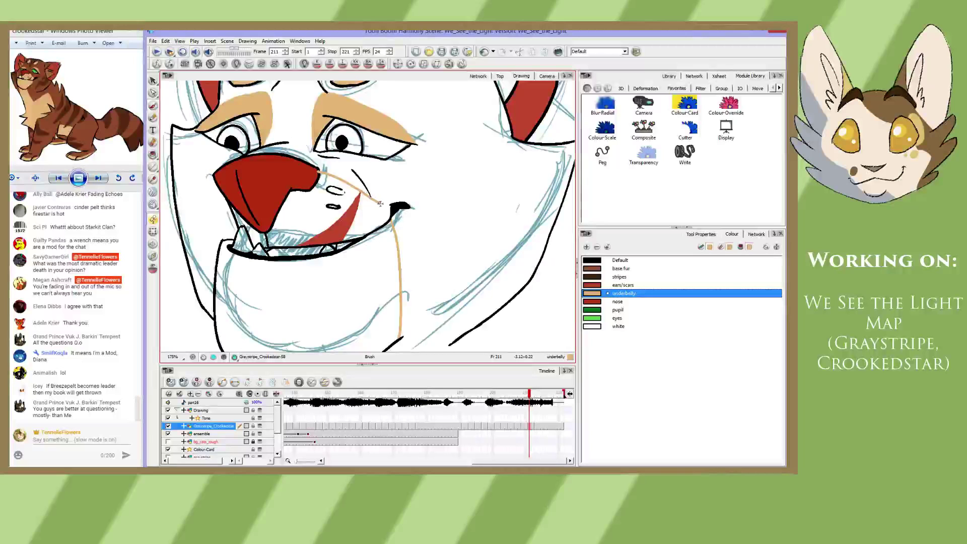
- Go to frame 213 and turn on onion skin to show the neighbouring drawing, ready for brush work in the underbelly colour
key("g")
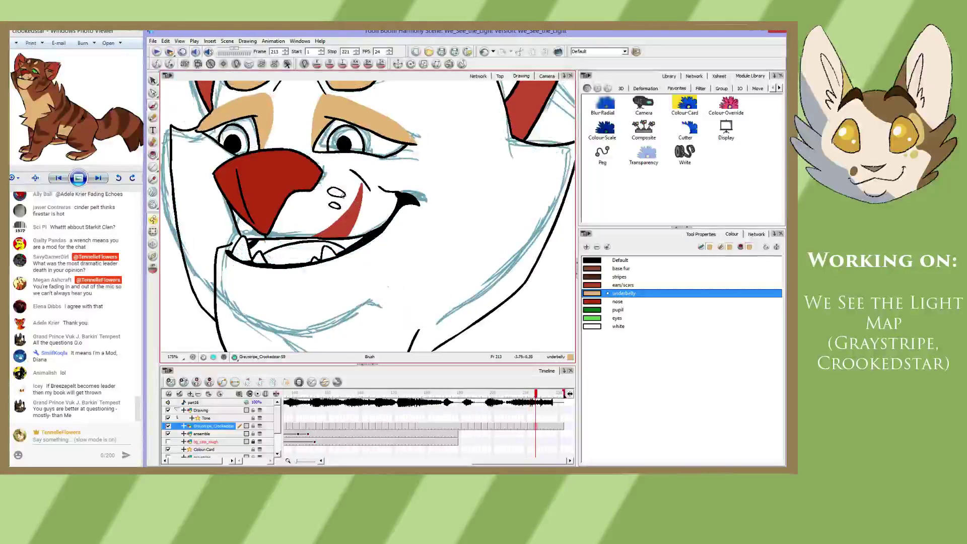
left_click(153, 269)
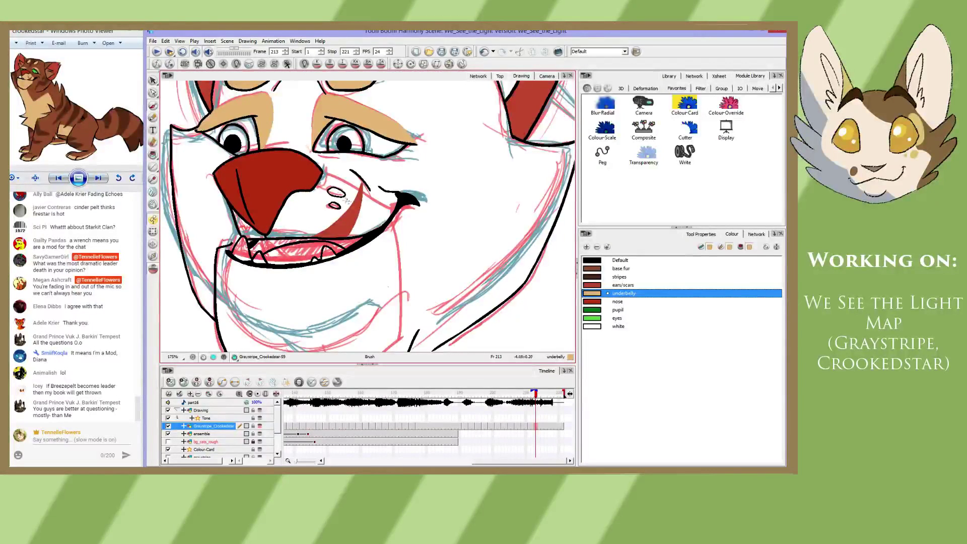
key("alt+e")
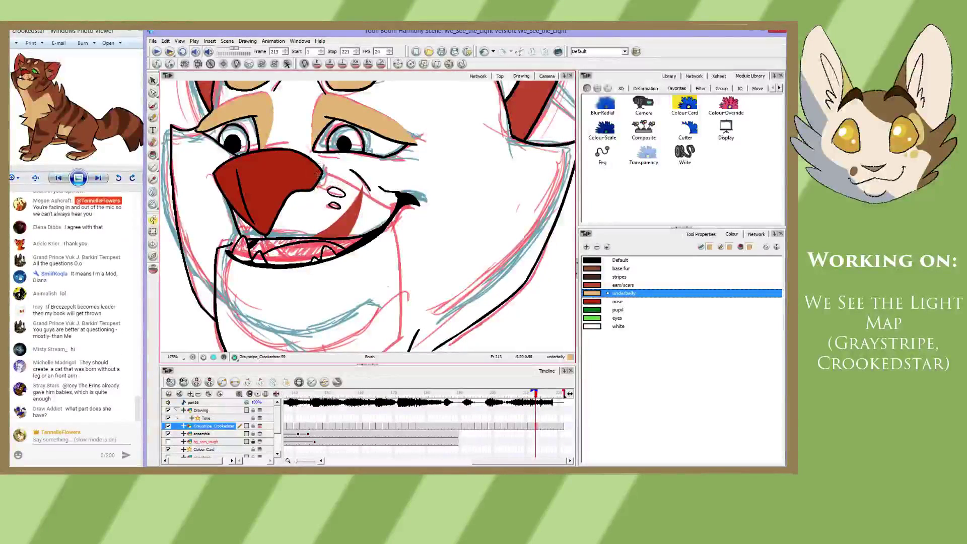
key("alt+b")
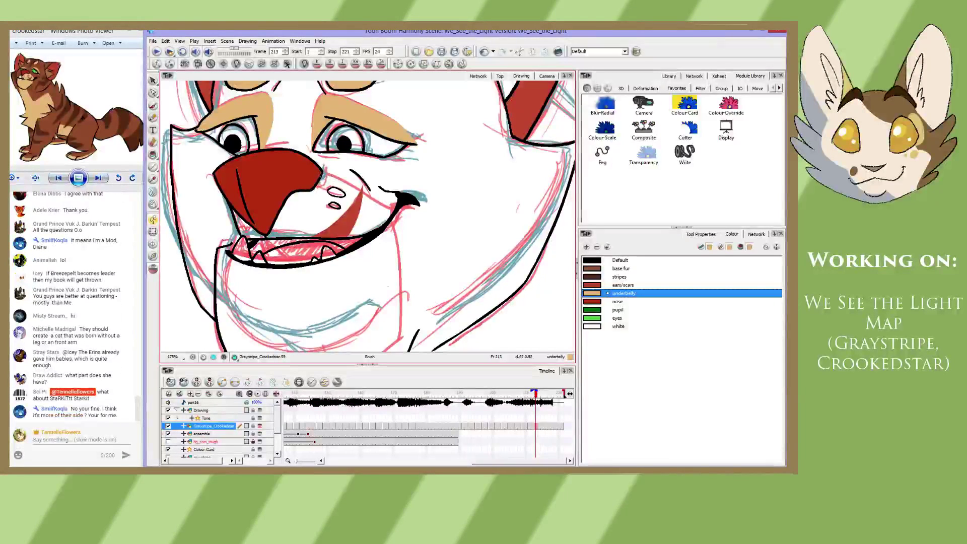
mouse_move(320, 172)
left_mouse_down()
mouse_move(397, 201)
mouse_move(324, 173)
mouse_move(395, 197)
left_mouse_up()
key("ctrl+z")
key("ctrl+z")
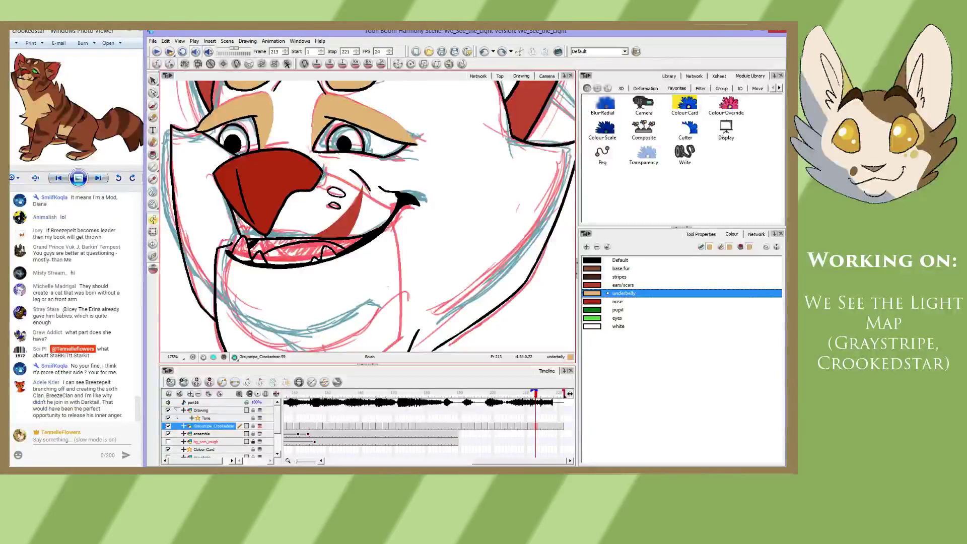
left_click_drag(324, 174, 391, 197)
key("ctrl+z")
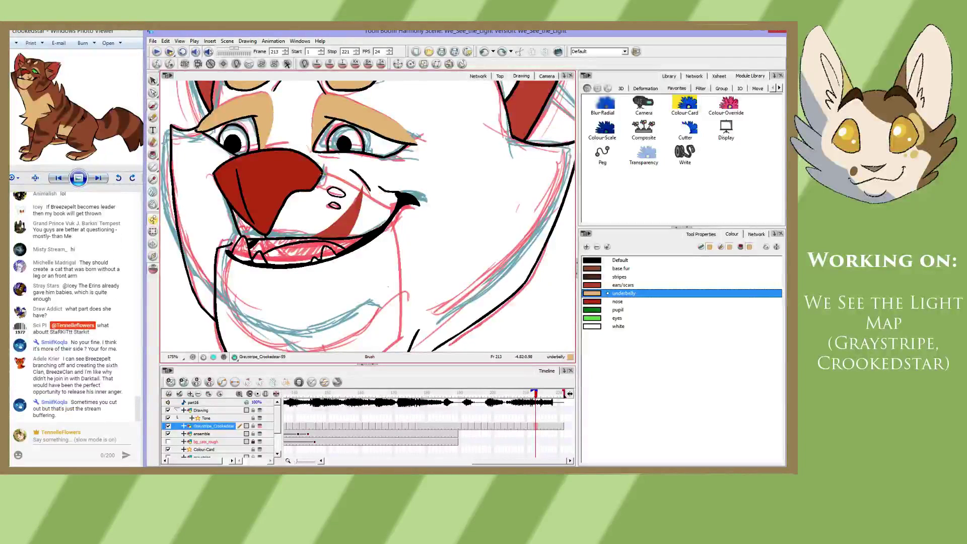
- Draw underbelly-coloured lines at frame 213 from the nose to the mouth corner and from below the mouth corner to the chin outline
left_click_drag(322, 175, 396, 198)
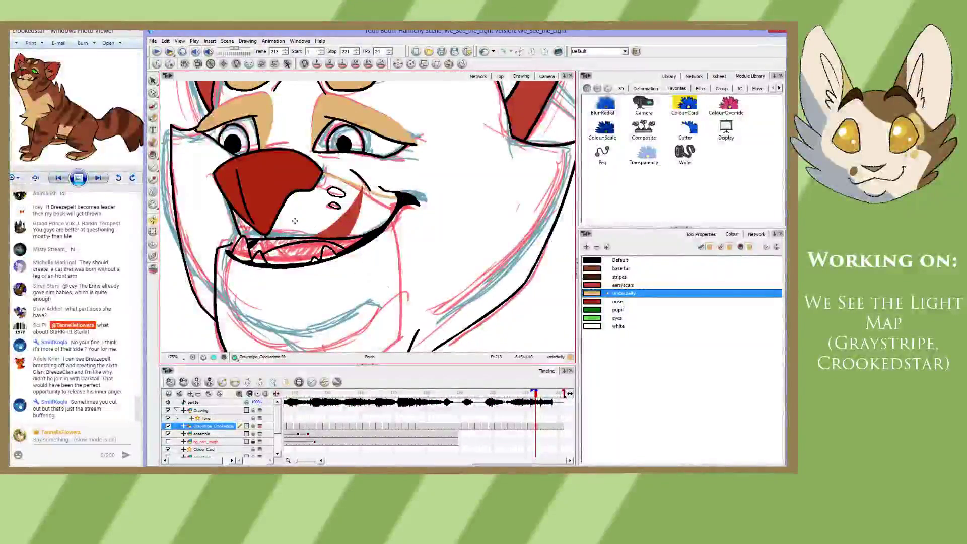
key("space")
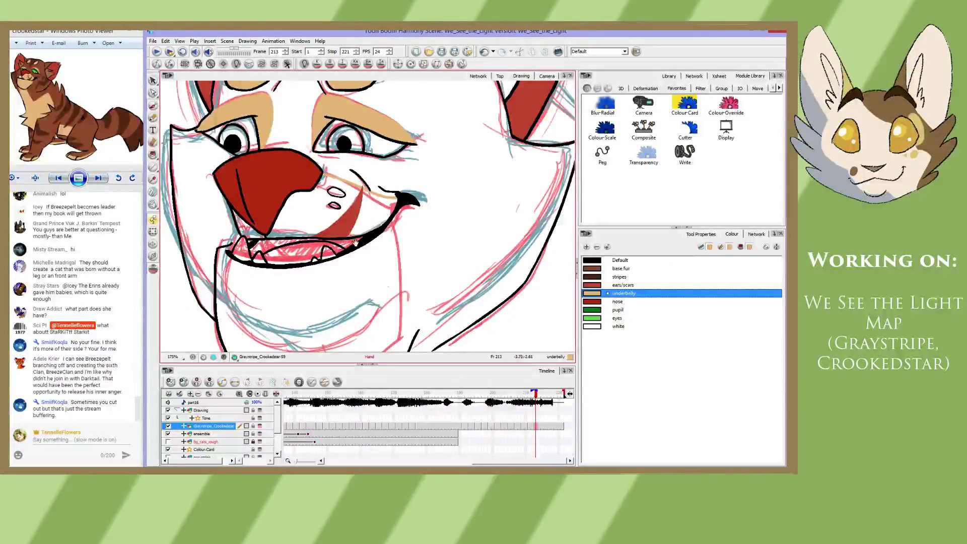
left_click_drag(355, 244, 341, 165)
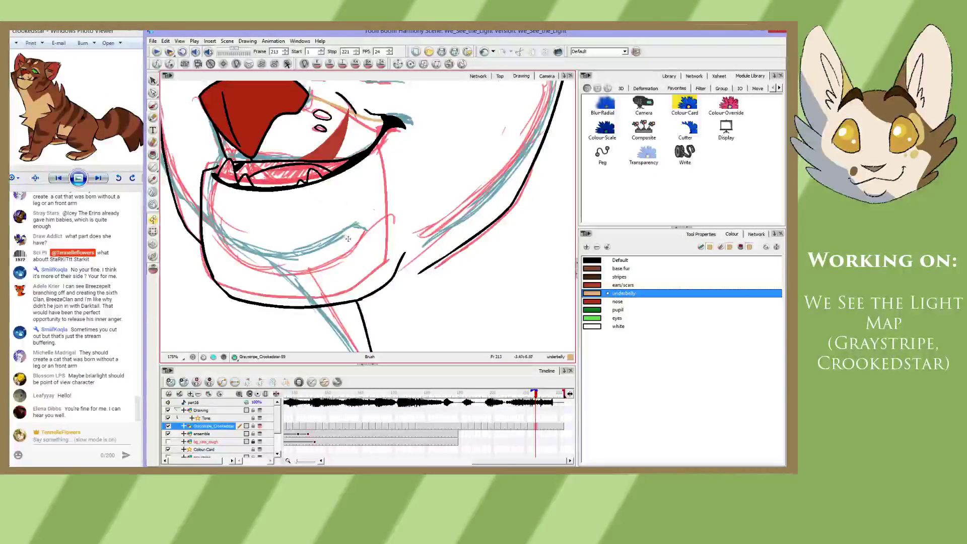
left_click_drag(401, 176, 375, 170)
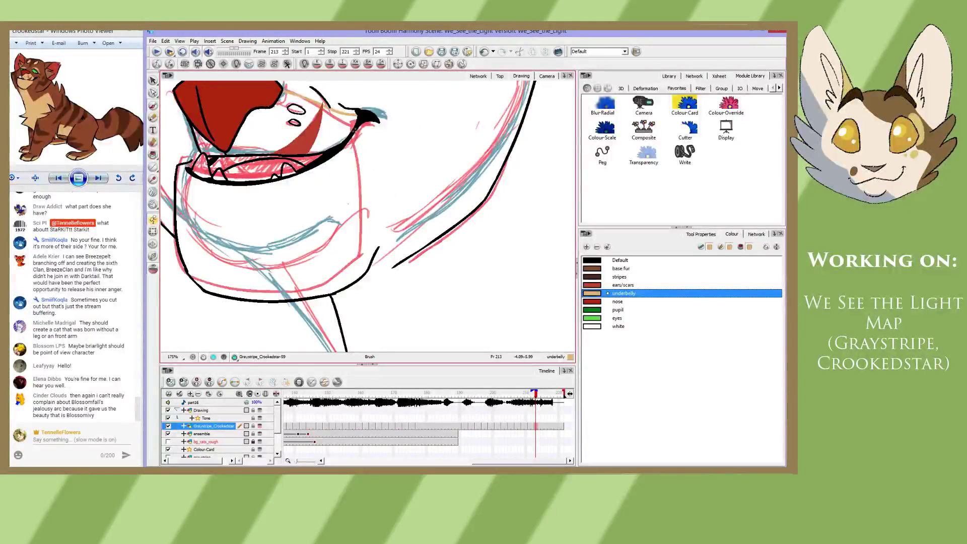
mouse_move(354, 130)
left_mouse_down()
mouse_move(374, 245)
mouse_move(438, 275)
left_mouse_up()
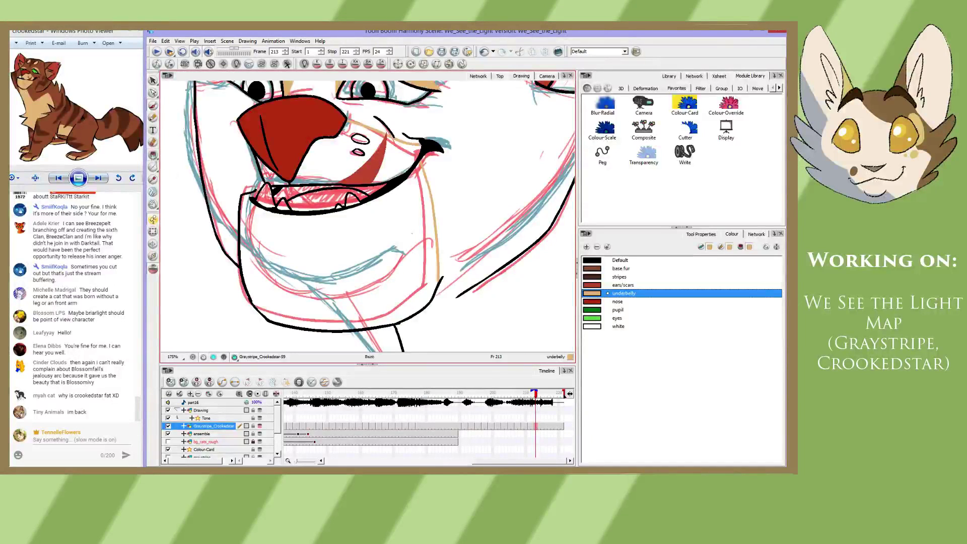
- Fill the chin and muzzle at frame 213 with the underbelly colour, switching to the Paint Unpainted tool for the remaining unpainted areas
left_click(328, 237)
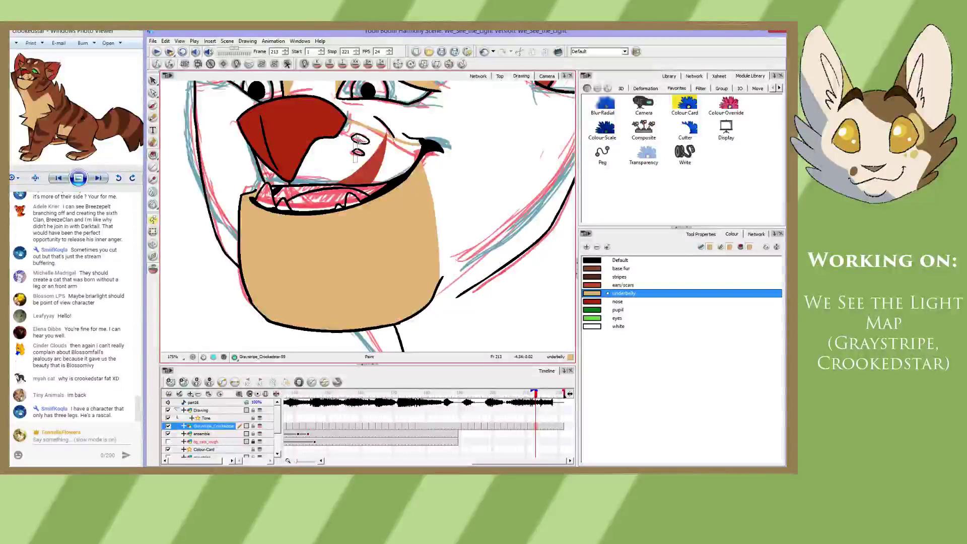
left_click(342, 155)
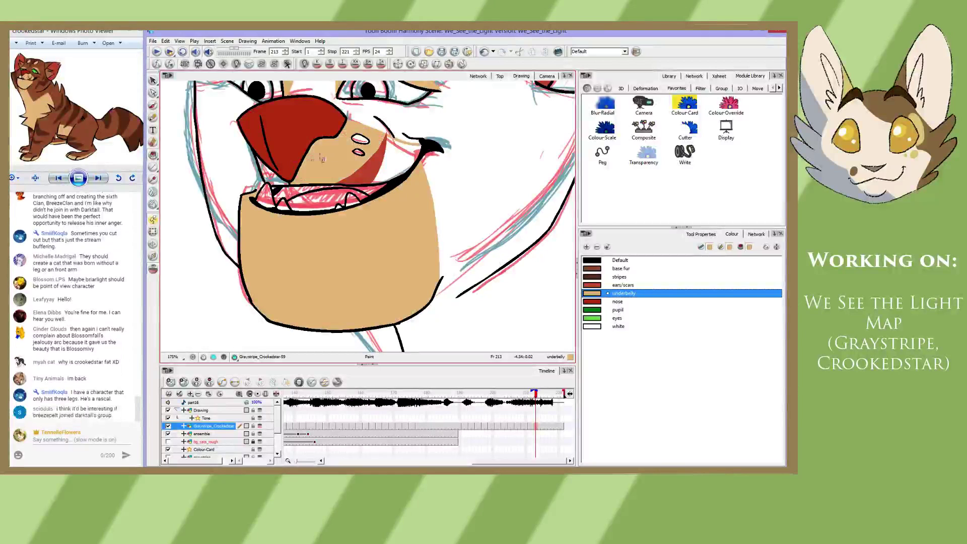
left_click(154, 157)
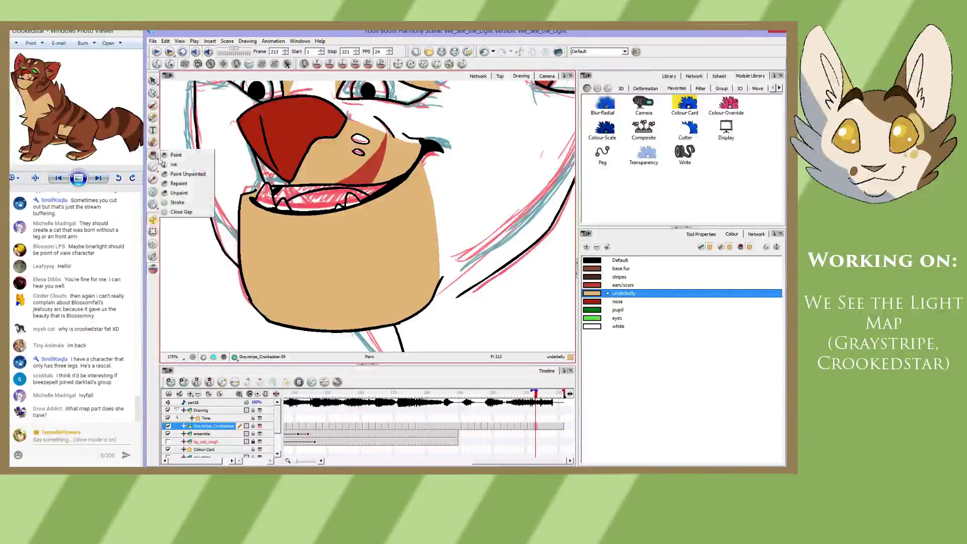
left_click(193, 174)
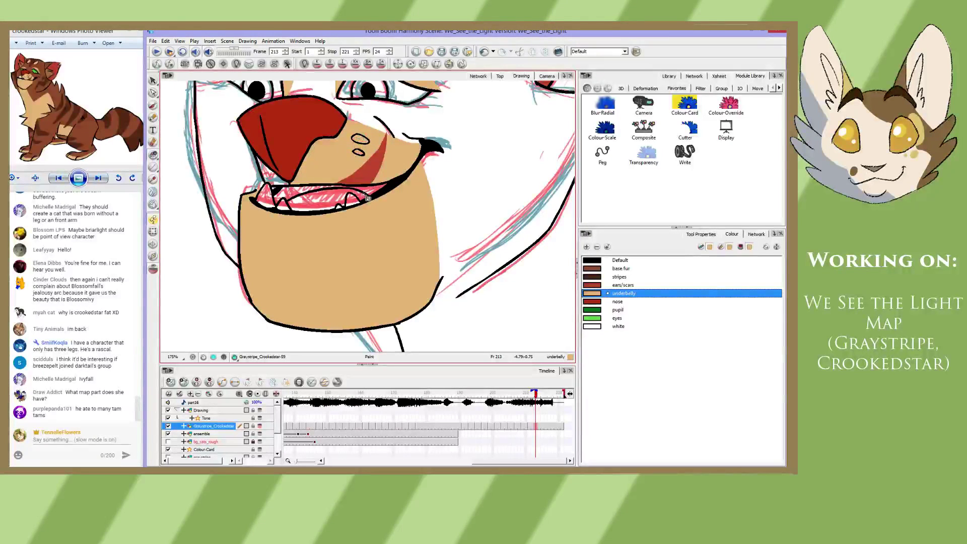
- Fill the chin and muzzle at frame 211 with the underbelly colour
key("comma")
key("comma")
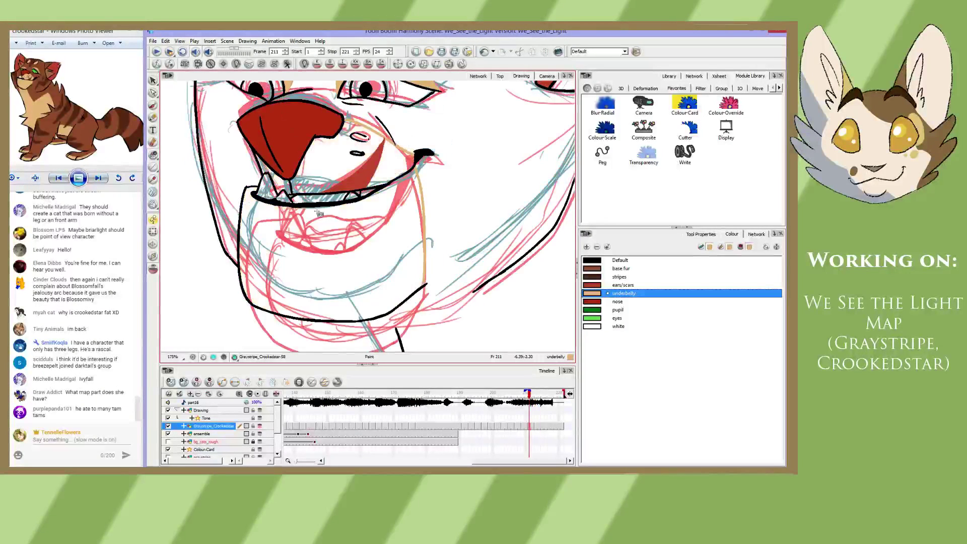
left_click(310, 226)
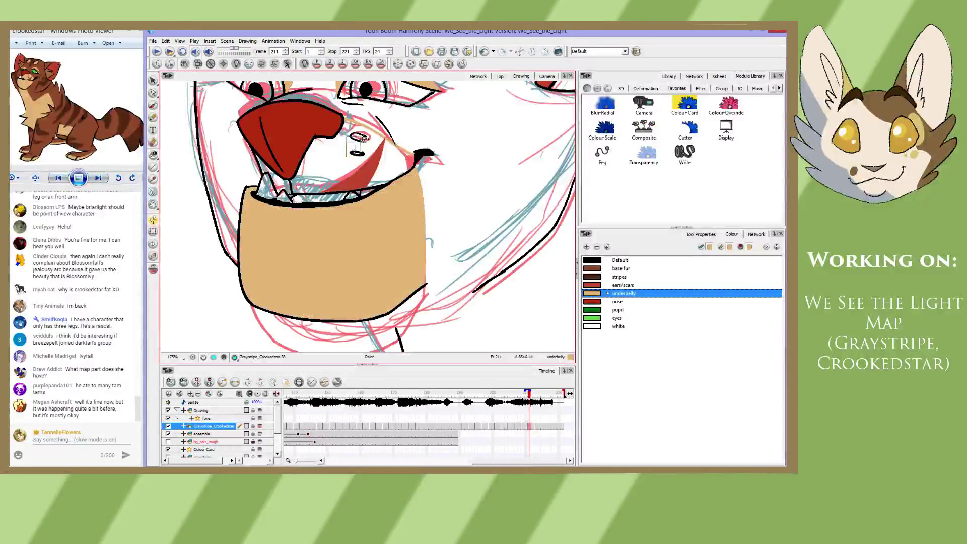
left_click(363, 138)
- Fill the muzzle and chin at frame 209 with the underbelly colour
key("comma")
key("comma")
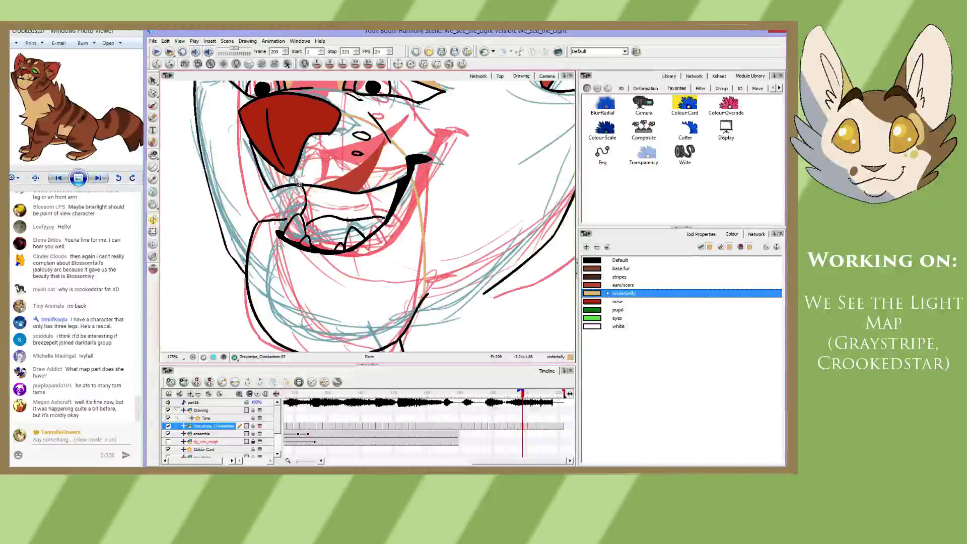
left_click(153, 105)
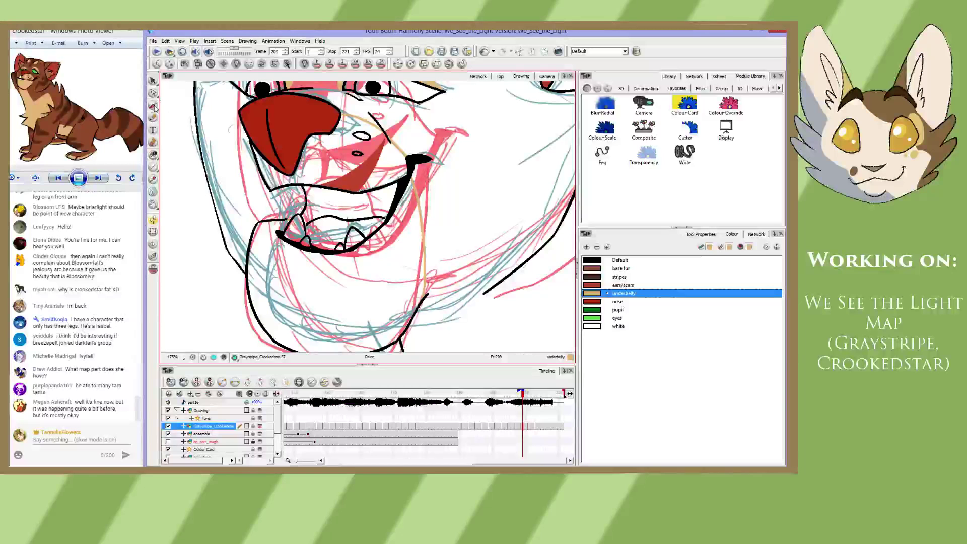
left_click(625, 260)
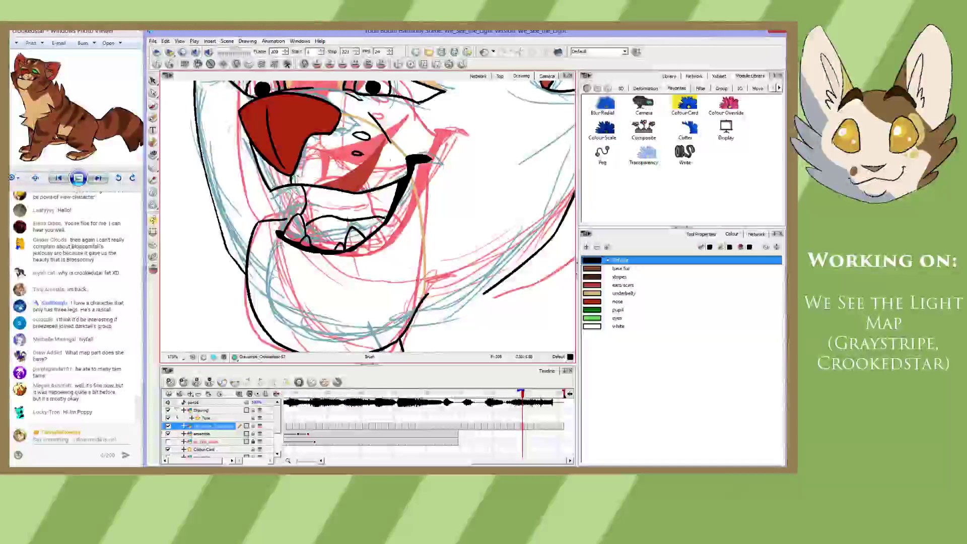
left_click(624, 293)
left_click(153, 155)
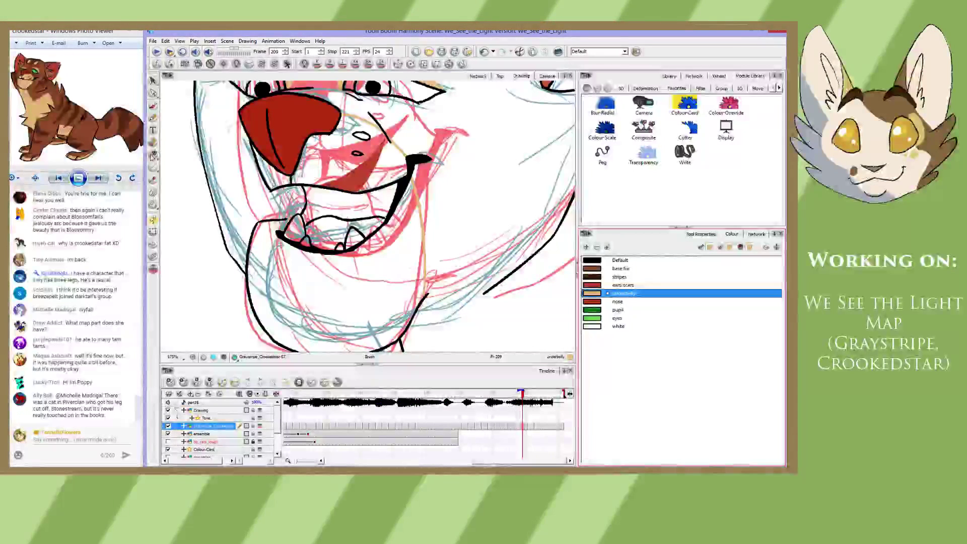
left_click(308, 171)
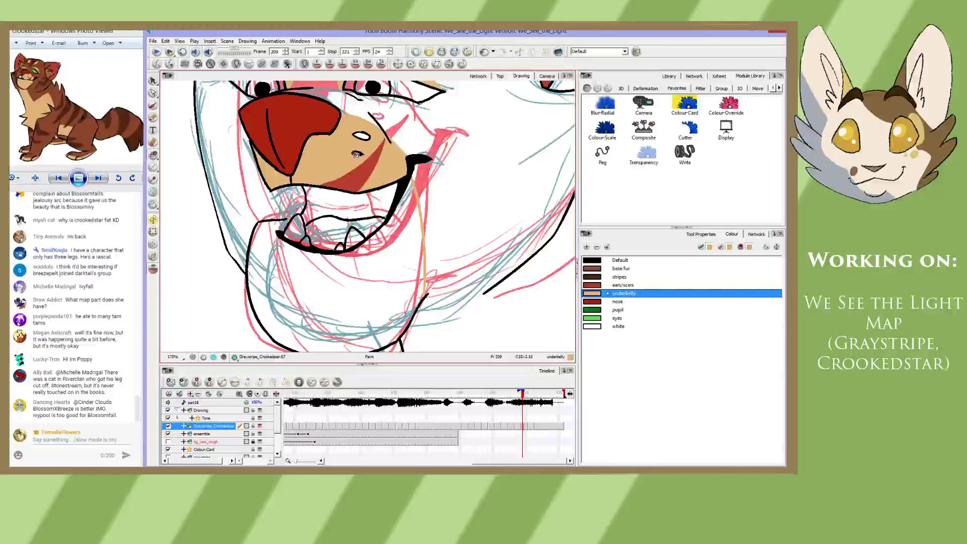
left_click(327, 292)
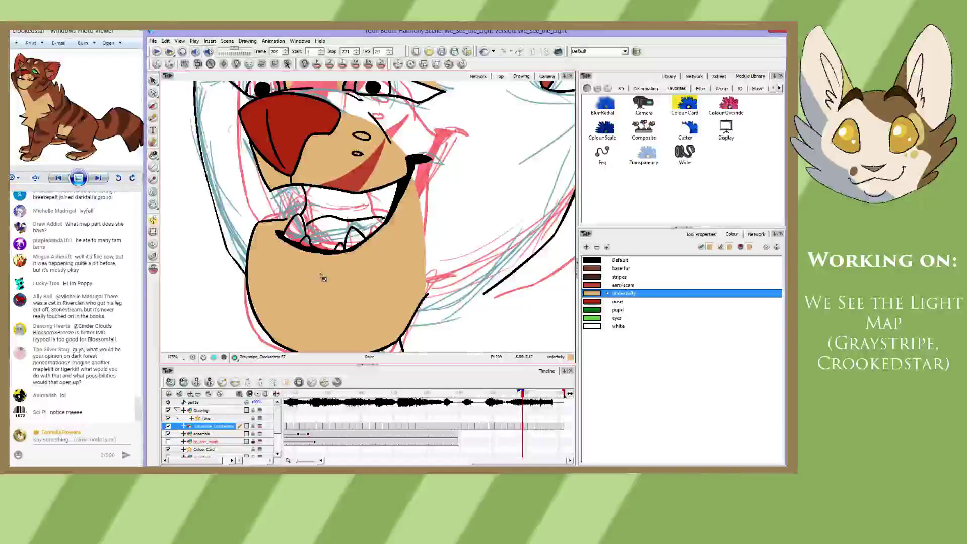
- Fill the chin and muzzle at frame 207 with the underbelly colour
key("comma")
key("comma")
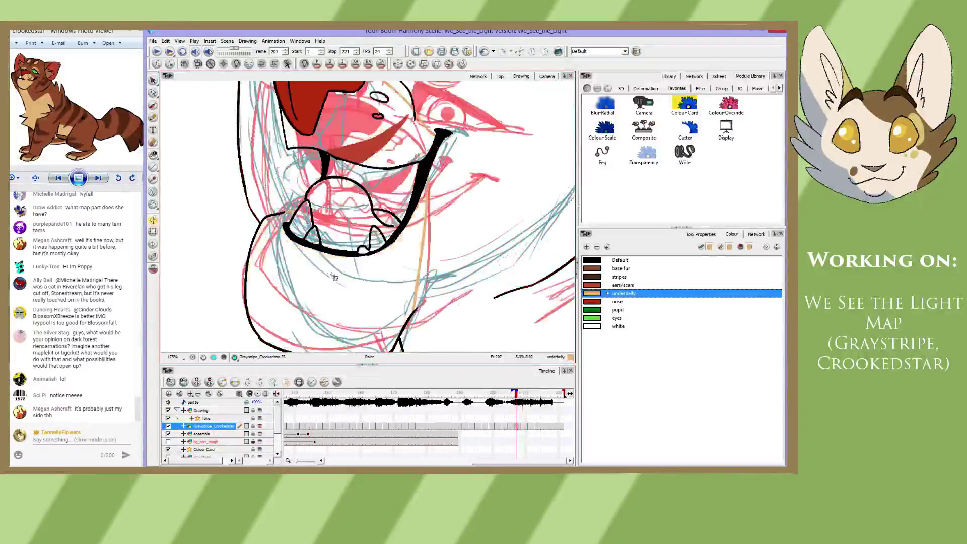
left_click(334, 277)
left_click(372, 121)
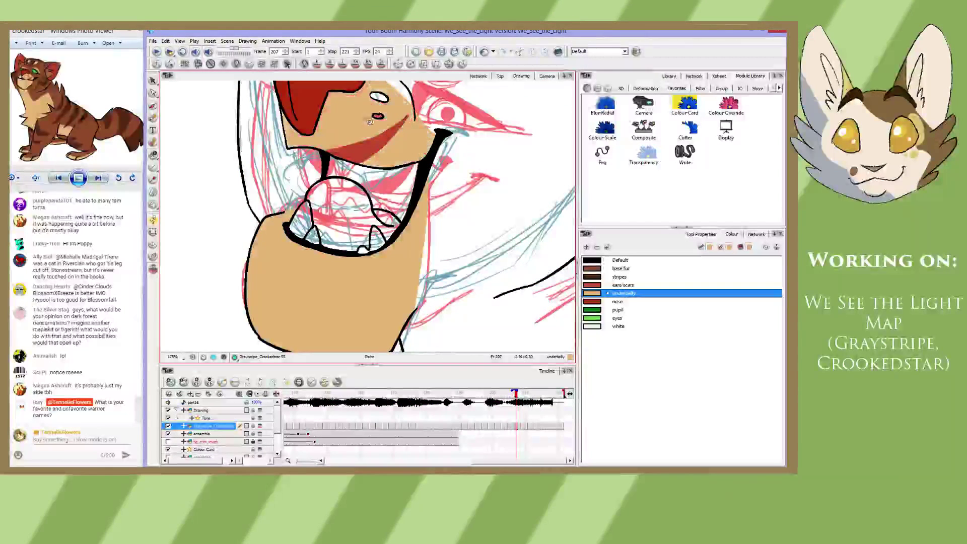
- Fill the chin and muzzle at frame 205 with the underbelly colour
key("comma")
key("comma")
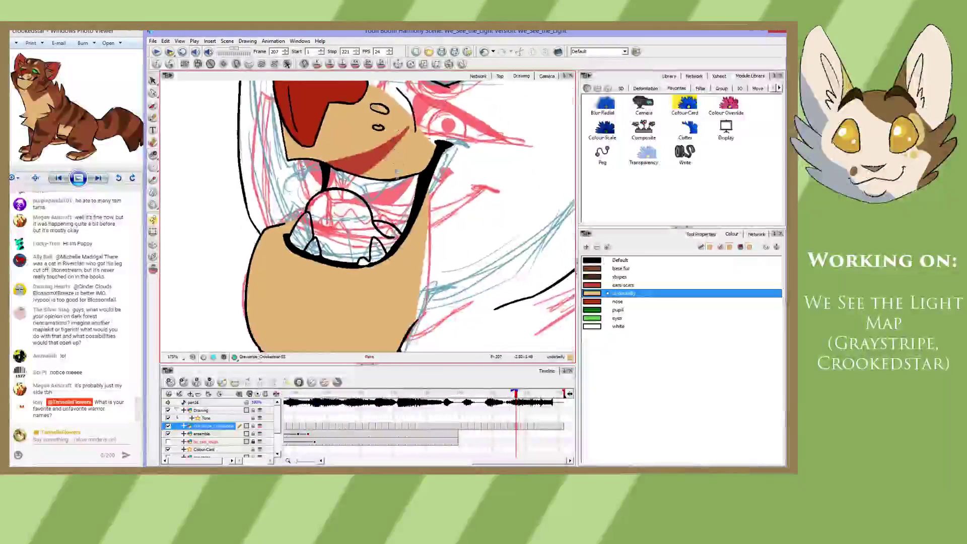
left_click(345, 272)
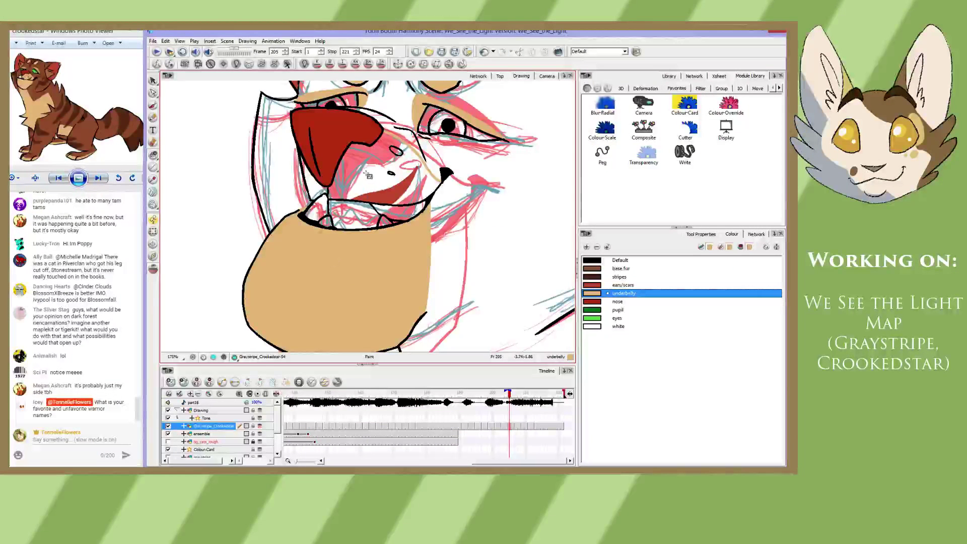
left_click(372, 176)
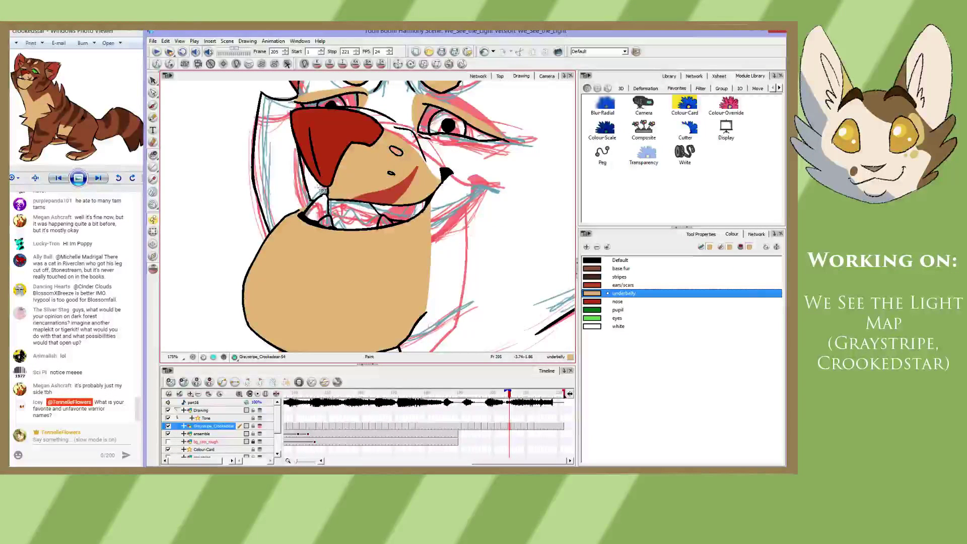
- Fill the chin and muzzle at frame 203 with the underbelly colour
scroll(353, 211, "down", 2)
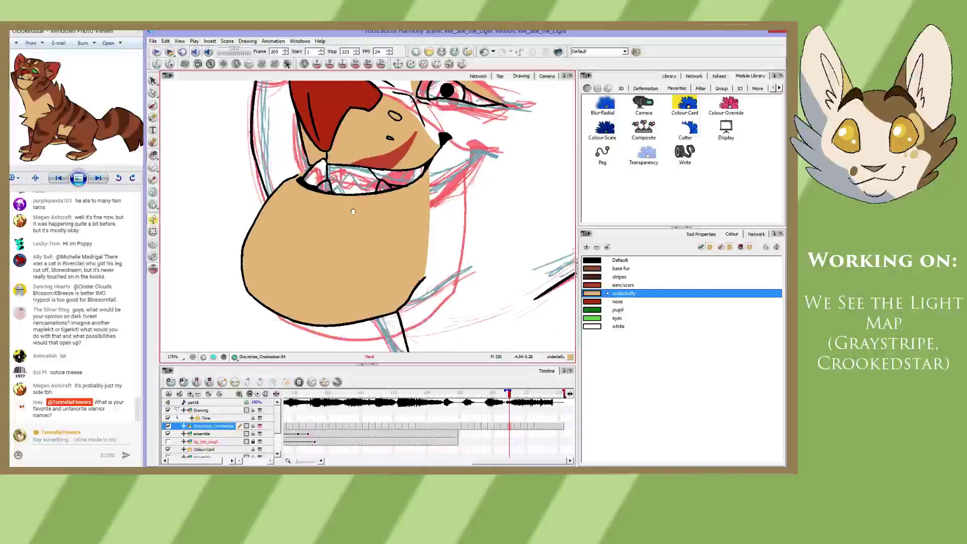
left_click_drag(353, 211, 328, 217)
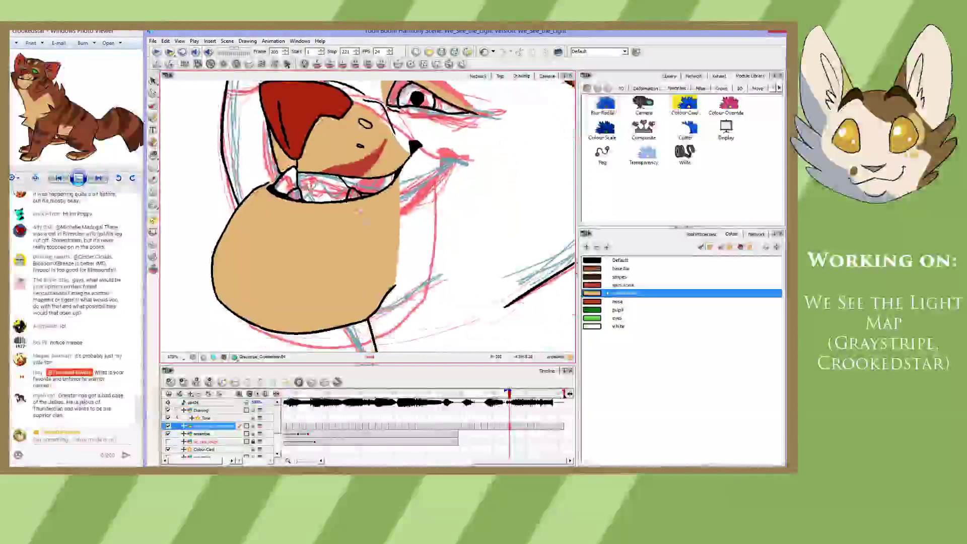
key("f")
left_click(313, 255)
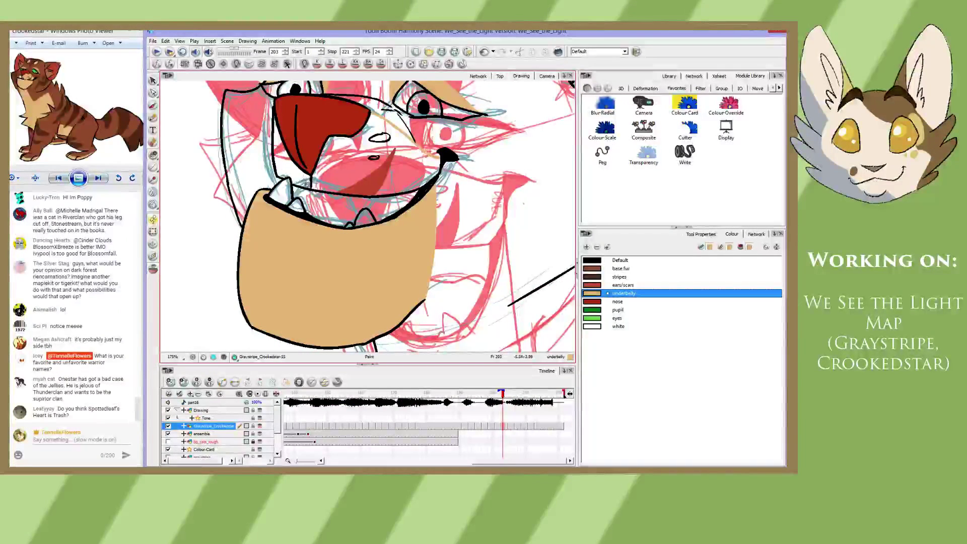
left_click(328, 187)
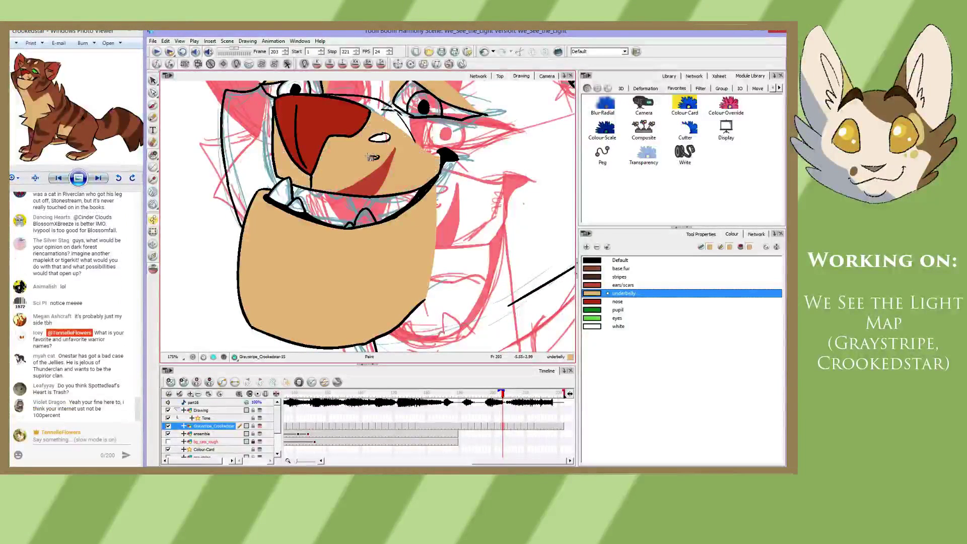
- Fill the muzzle, its whisker spots and the chin at frame 201 with the underbelly colour
key("comma")
key("comma")
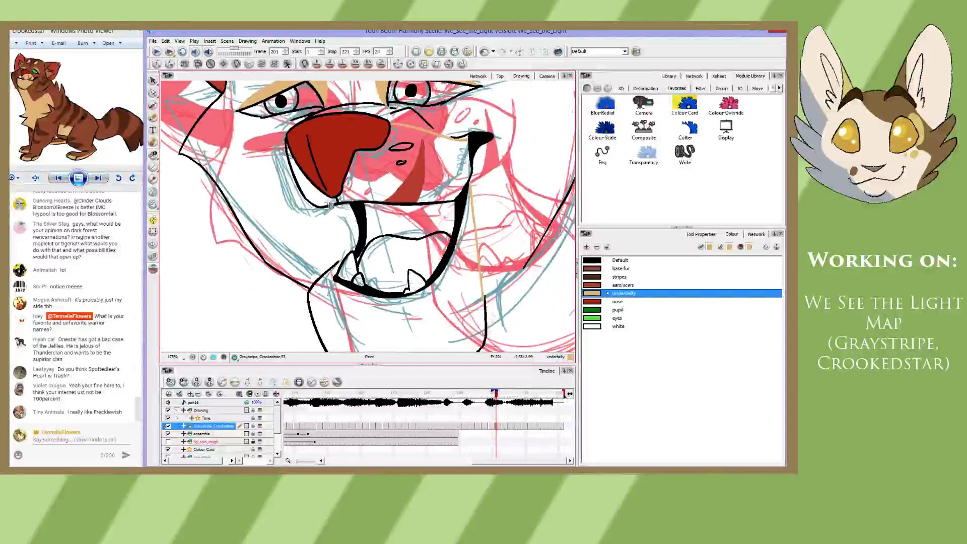
left_click(353, 197)
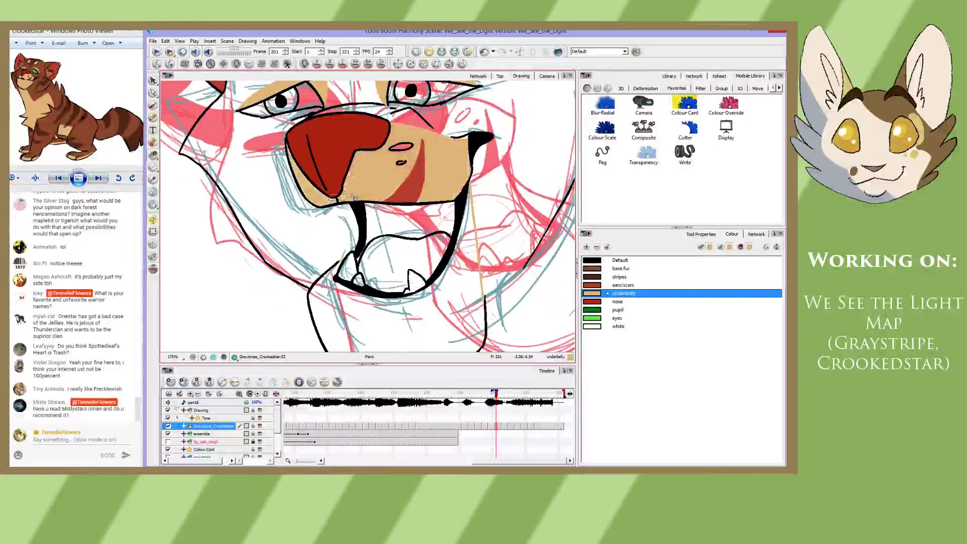
left_click(401, 147)
left_click_drag(393, 211, 381, 150)
left_click(383, 270)
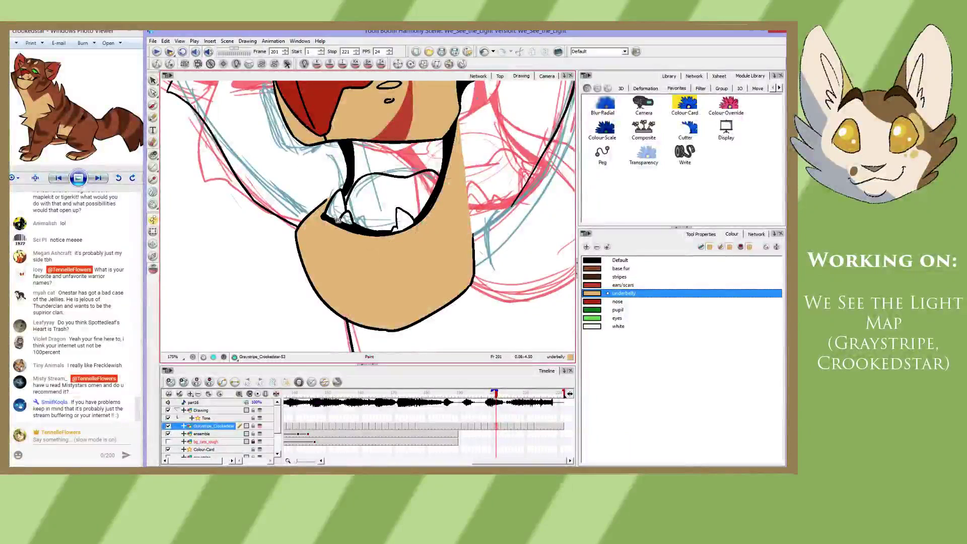
mouse_move(451, 187)
left_mouse_down()
mouse_move(374, 227)
mouse_move(412, 213)
left_mouse_up()
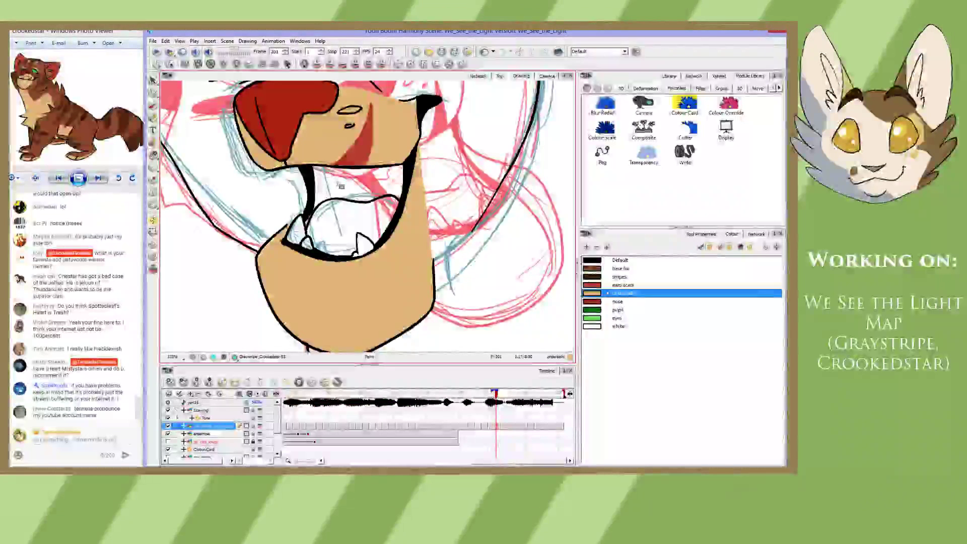
- Fill the muzzle and chin at frame 199 with the underbelly colour
key("comma")
key("comma")
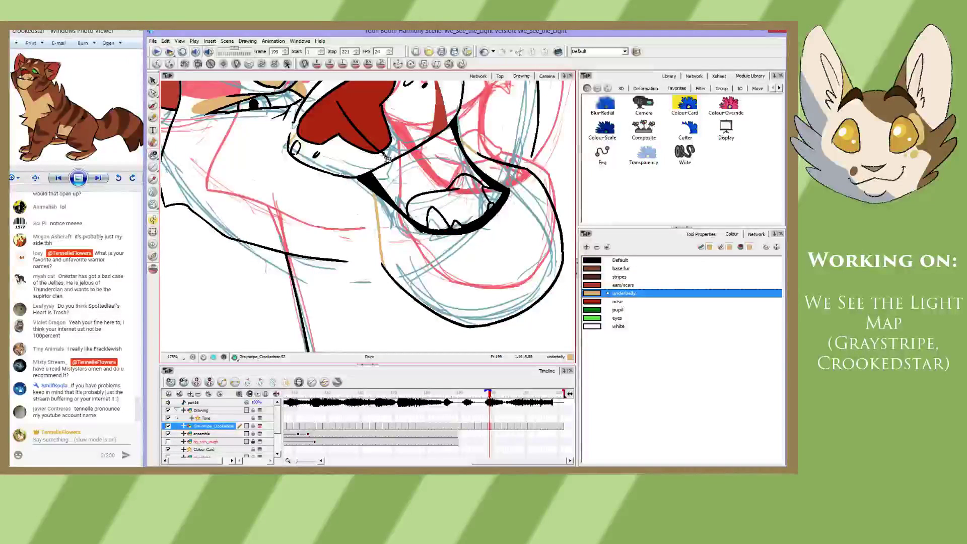
left_click(308, 158)
mouse_move(411, 105)
left_mouse_down()
mouse_move(388, 167)
mouse_move(358, 99)
left_mouse_up()
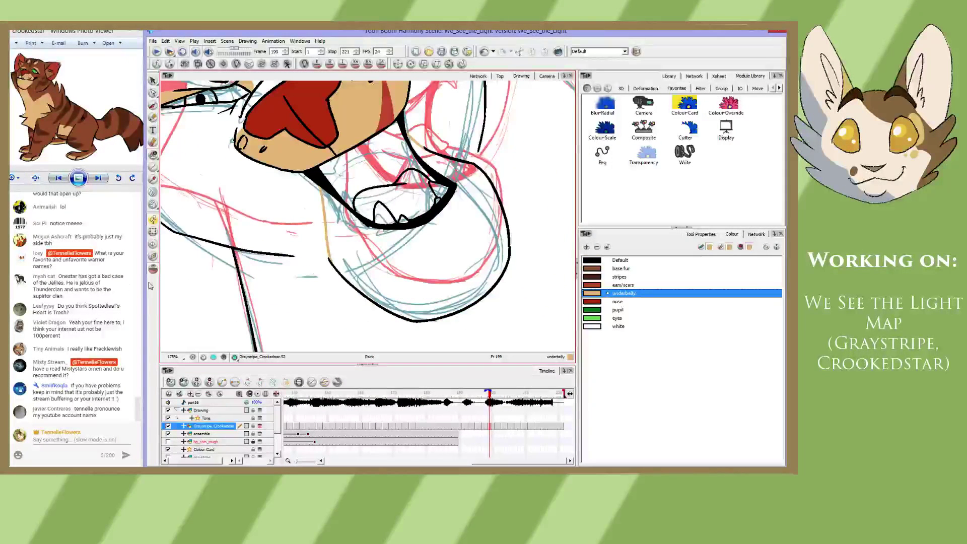
left_click(385, 259)
mouse_move(390, 186)
left_mouse_down()
mouse_move(397, 266)
mouse_move(386, 236)
left_mouse_up()
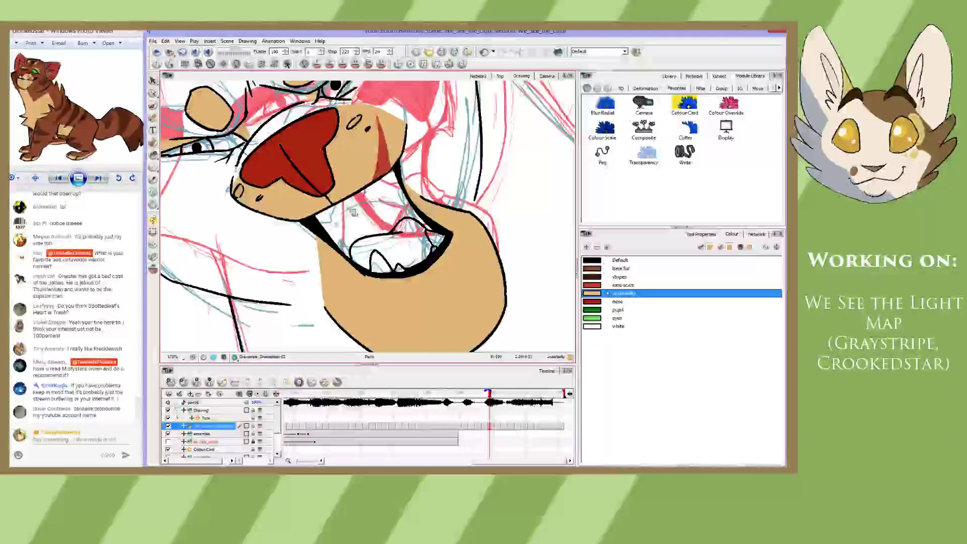
- Fill the muzzle and chin at frames 197 and 195 with the underbelly colour
key("comma")
key("comma")
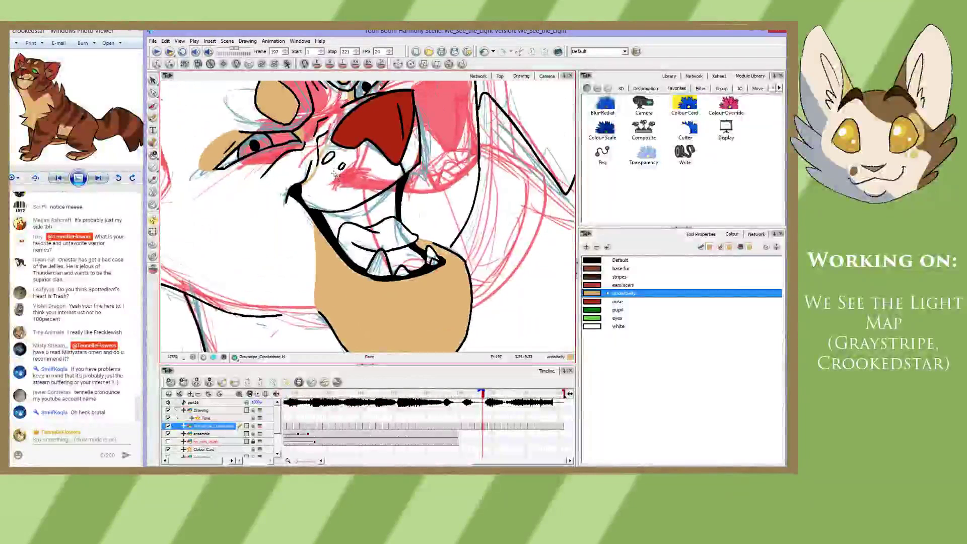
key("comma")
key("comma")
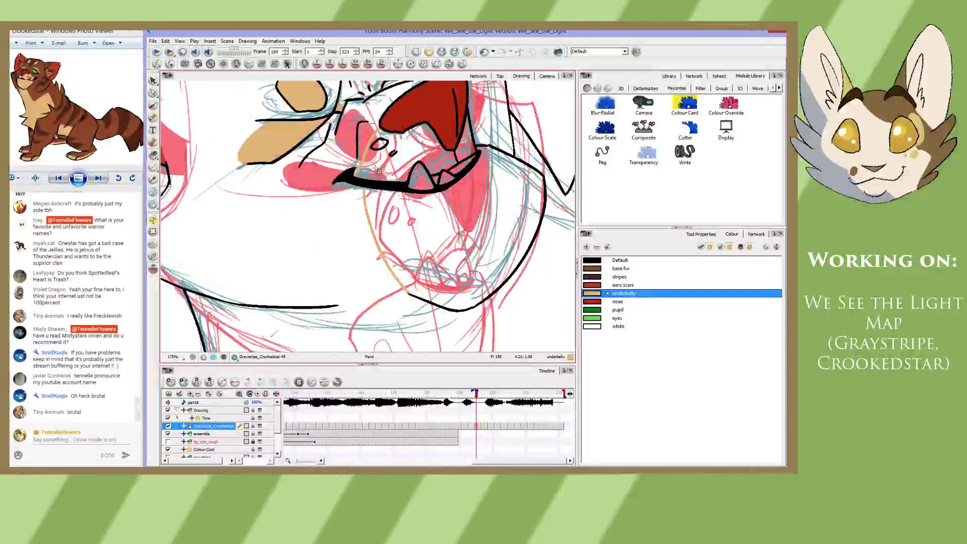
left_click(377, 170)
left_click(418, 243)
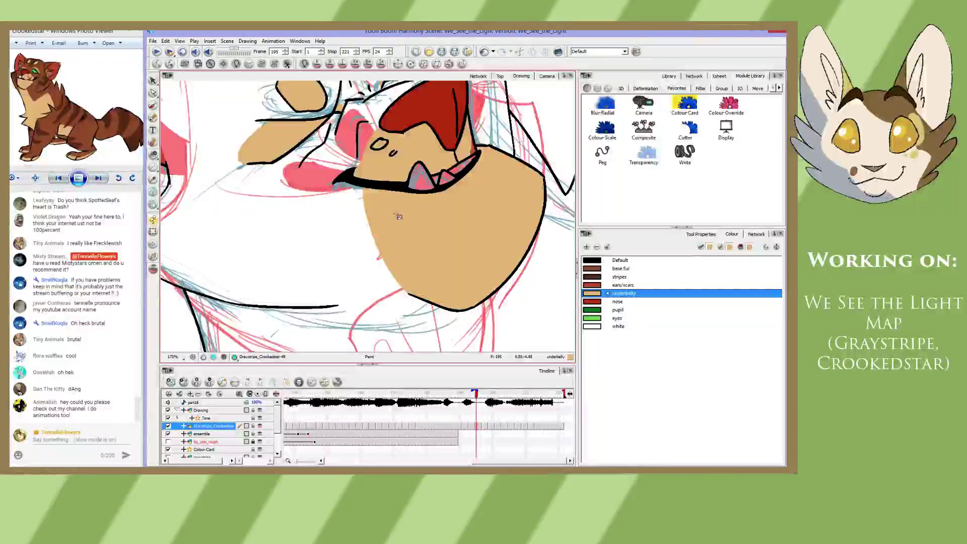
- Fill the muzzle and chin at frame 193 with the underbelly colour
key("comma")
key("comma")
left_click(411, 222)
left_click(445, 225)
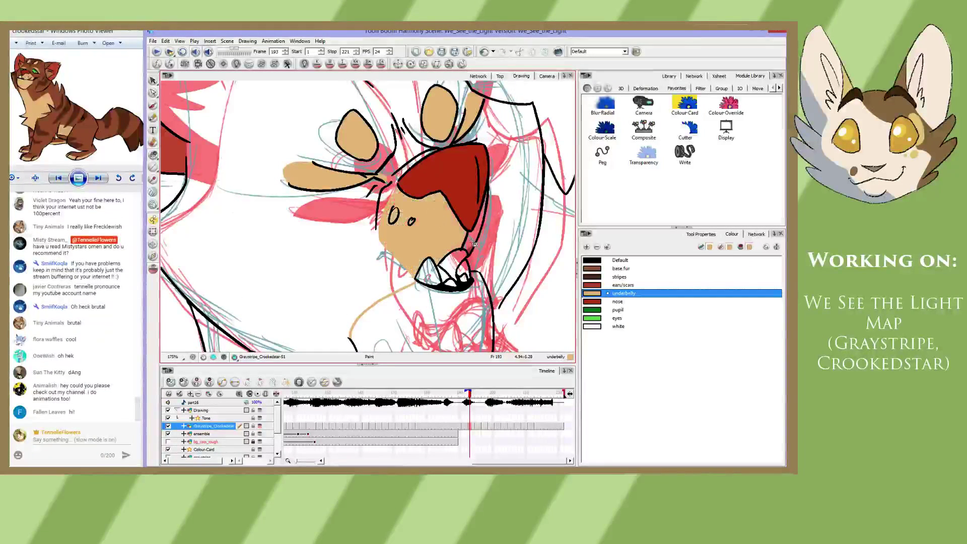
left_click(465, 249)
left_click_drag(466, 249, 446, 195)
left_click(457, 228)
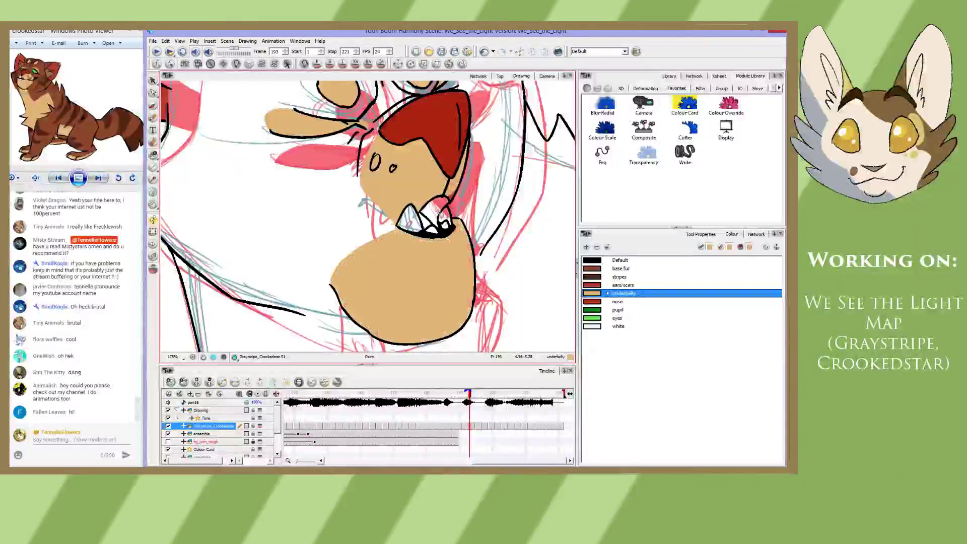
- Fill the muzzle and chin at frame 191 with the underbelly colour
key("alt+e")
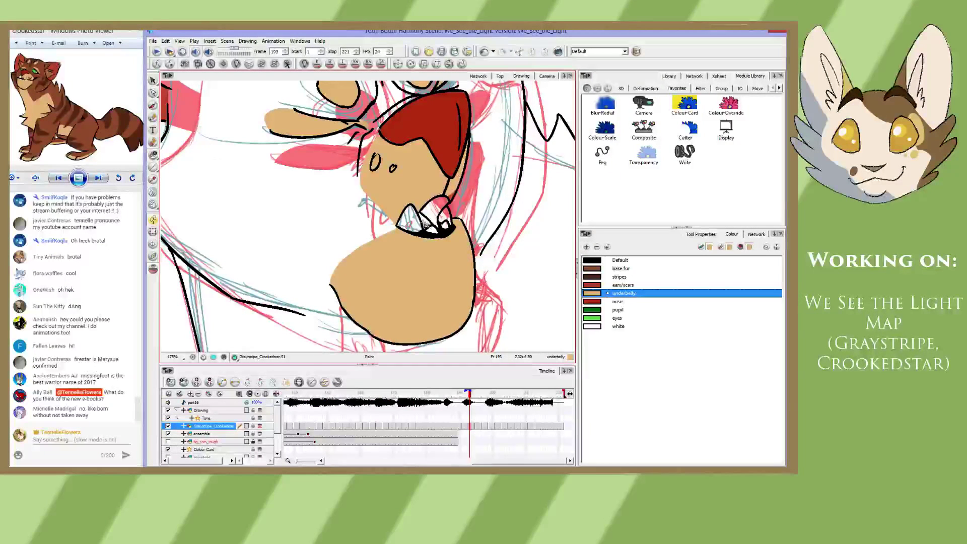
key("alt+i")
key("comma")
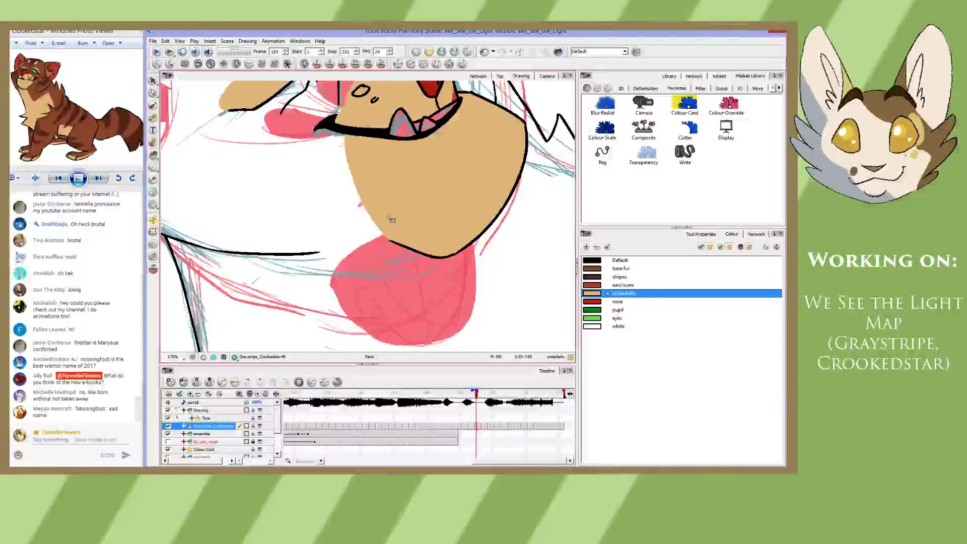
key("comma")
left_click(403, 222)
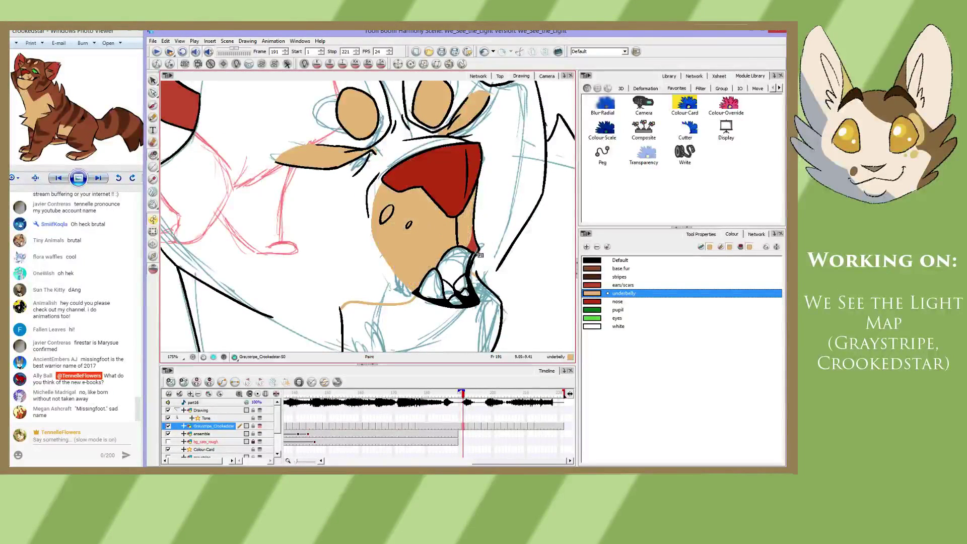
left_click_drag(477, 253, 487, 190)
left_click(431, 269)
- Look through the frames from 191 back to 177 for unfilled muzzle areas and return to frame 191
key("comma")
key("comma")
key("comma")
key("comma")
key("comma")
key("comma")
key("comma")
key("comma")
key("comma")
key("comma")
key("comma")
key("comma")
key("comma")
key("comma")
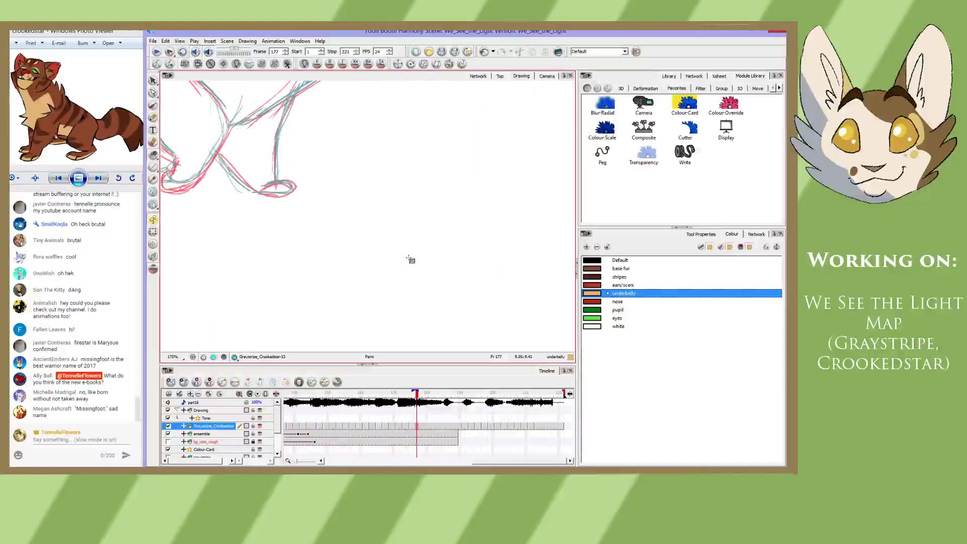
left_click_drag(338, 145, 388, 252)
key("period")
key("period")
key("period")
key("period")
key("period")
key("period")
key("period")
key("period")
key("period")
key("period")
key("period")
key("period")
key("period")
key("period")
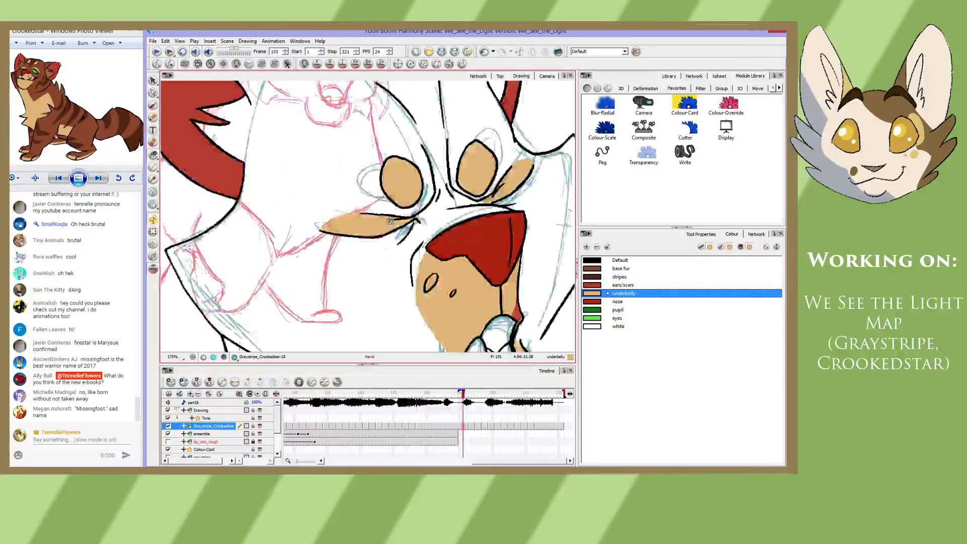
- Save the scene and play the coloured animation in the Camera view from frame 191
left_click(547, 76)
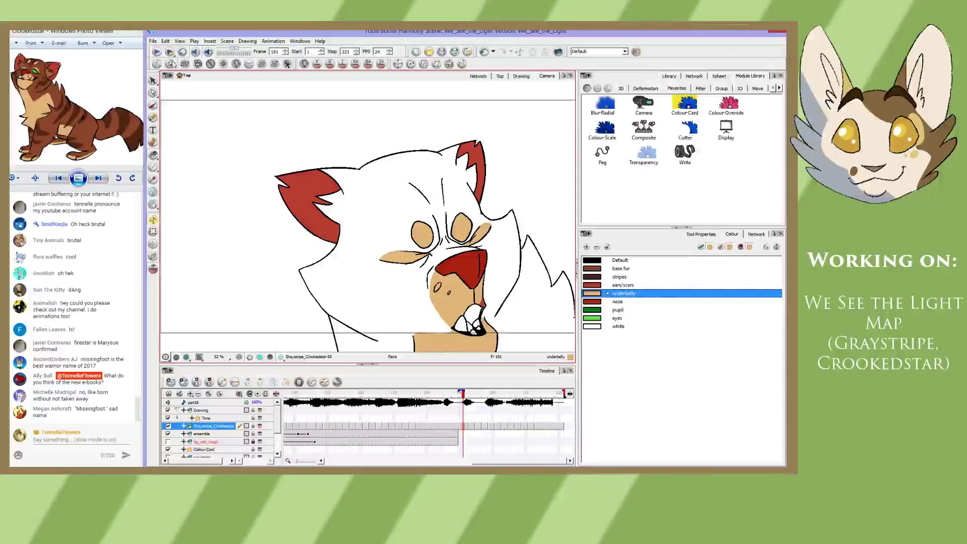
left_click(152, 42)
left_click(168, 97)
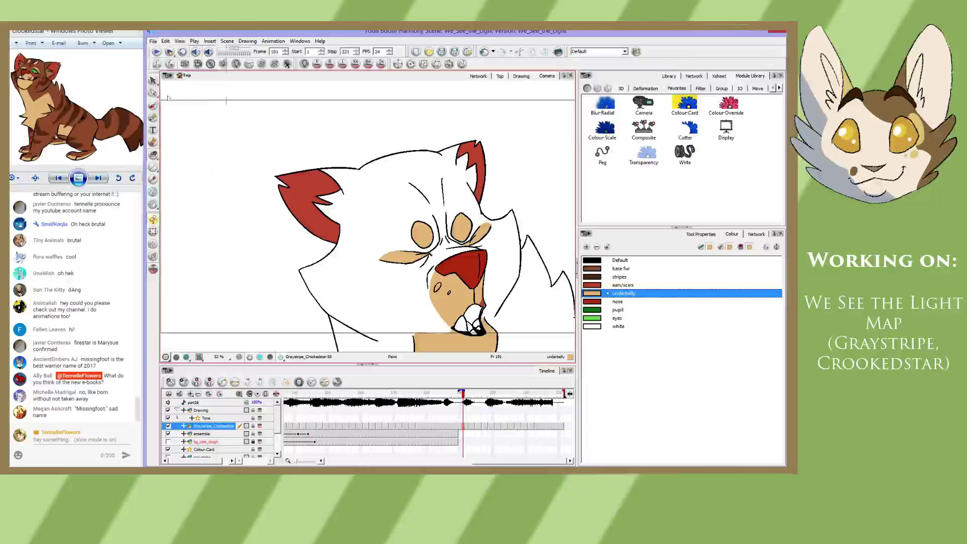
left_click(157, 51)
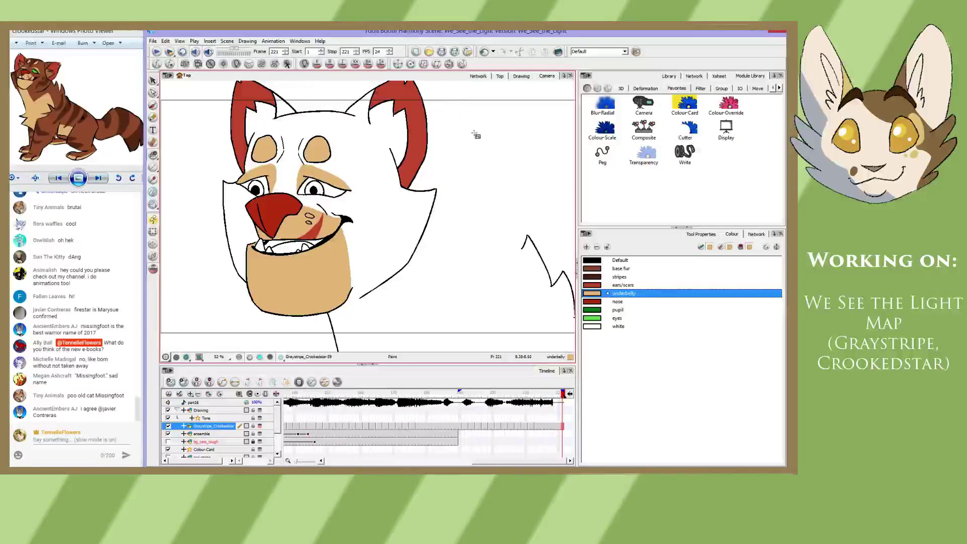
- In the Drawing view at frame 221, fill the outer wedge beside the cat's first ear with the base fur colour
left_click(522, 77)
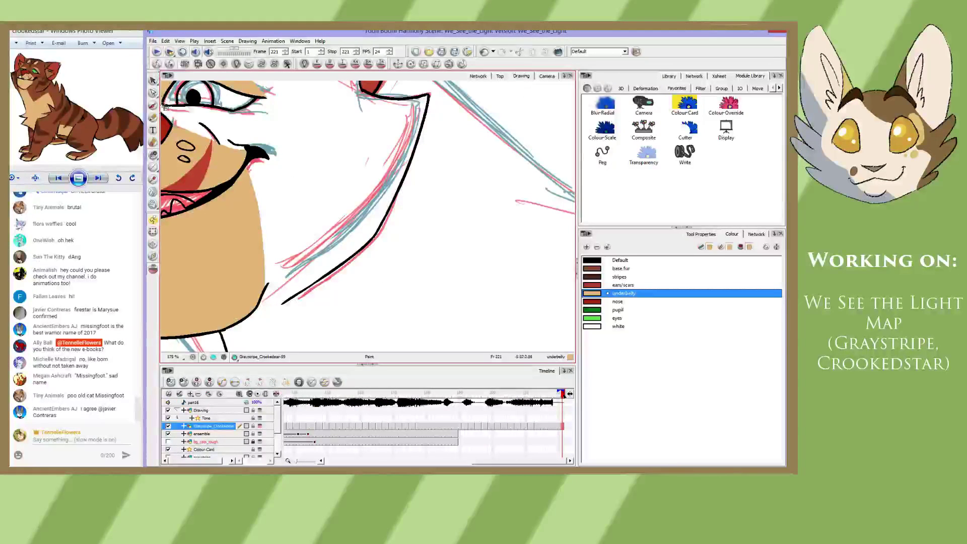
left_click(153, 106)
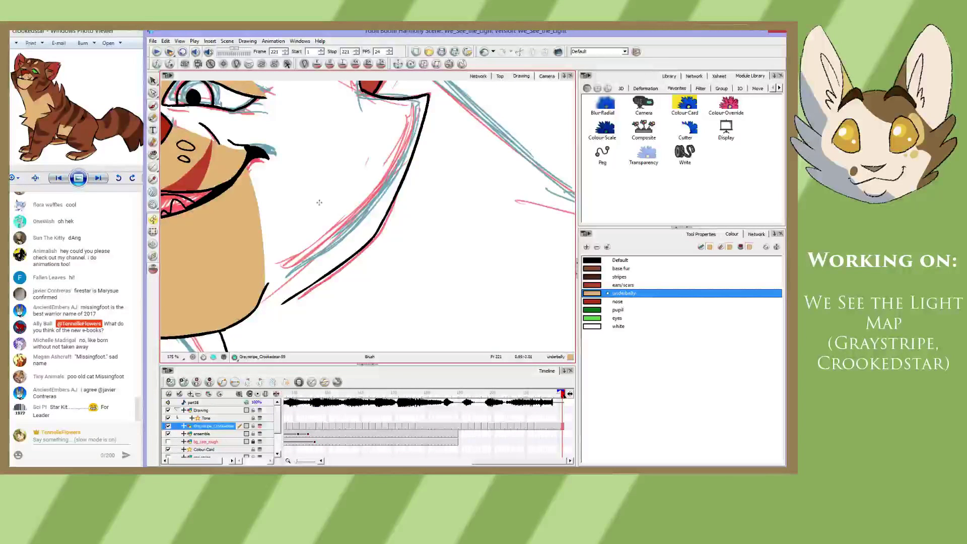
mouse_move(319, 203)
left_mouse_down()
mouse_move(531, 320)
mouse_move(516, 328)
left_mouse_up()
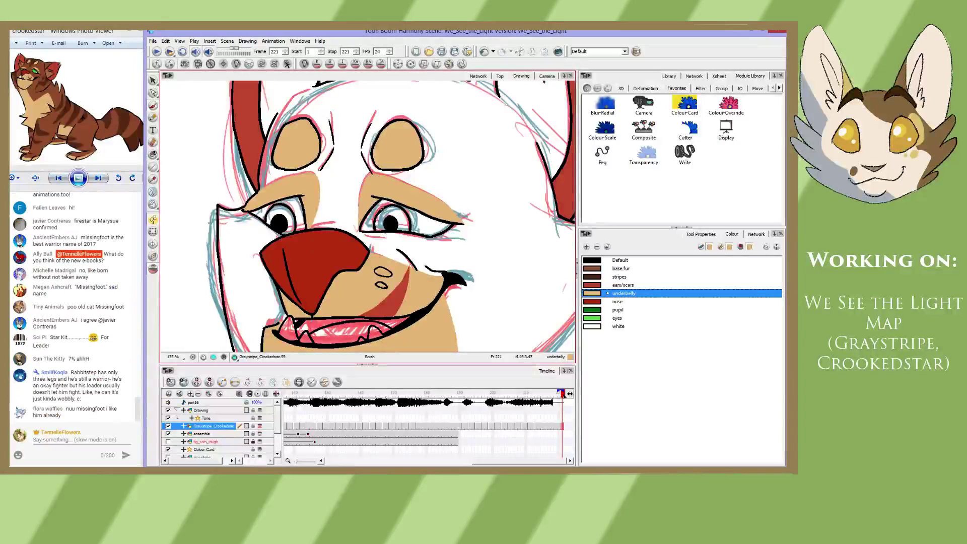
mouse_move(387, 149)
left_mouse_down()
mouse_move(363, 222)
mouse_move(353, 210)
left_mouse_up()
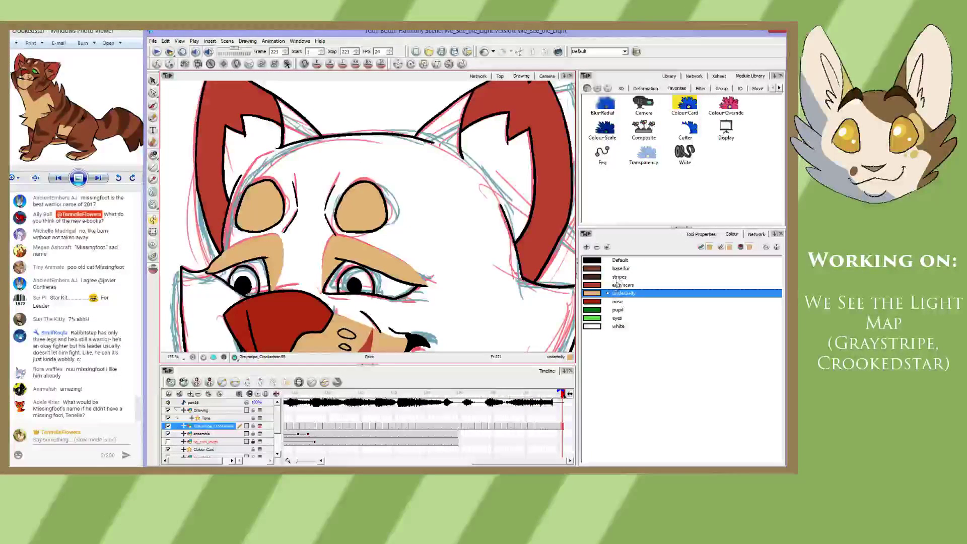
left_click(622, 268)
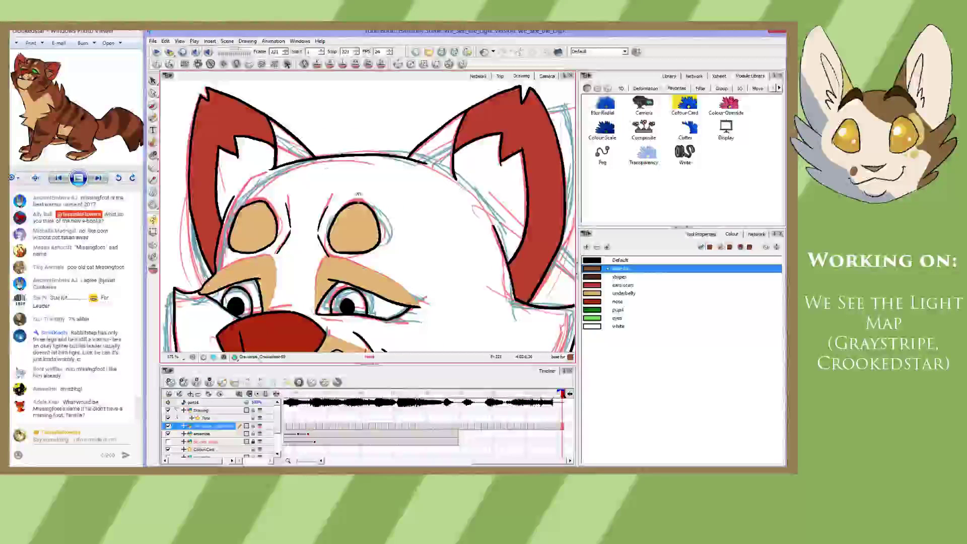
left_click_drag(294, 145, 284, 160)
left_click(284, 160)
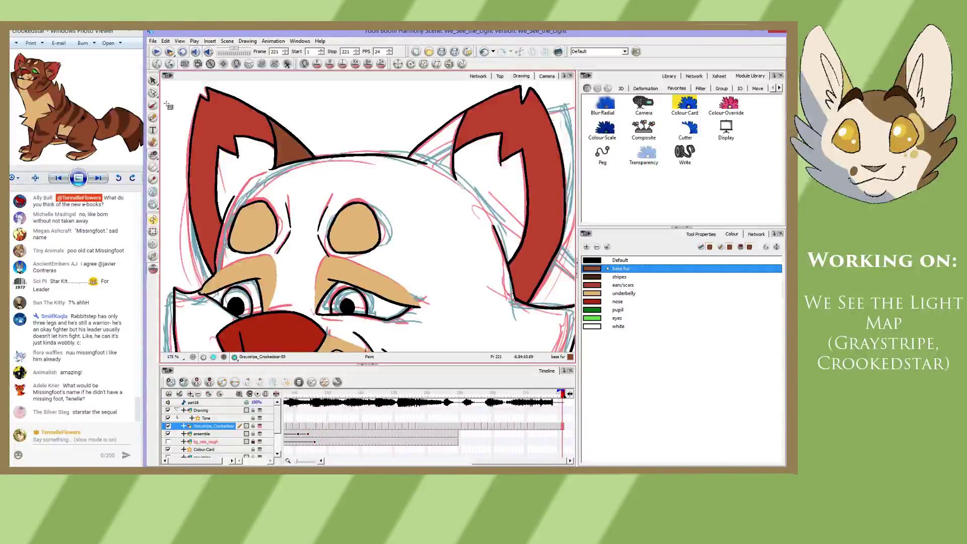
- Brush a V-shaped forehead stripe outline in the stripes colour at frame 221, from the top of the head to between the brows
left_click(623, 277)
left_click(153, 105)
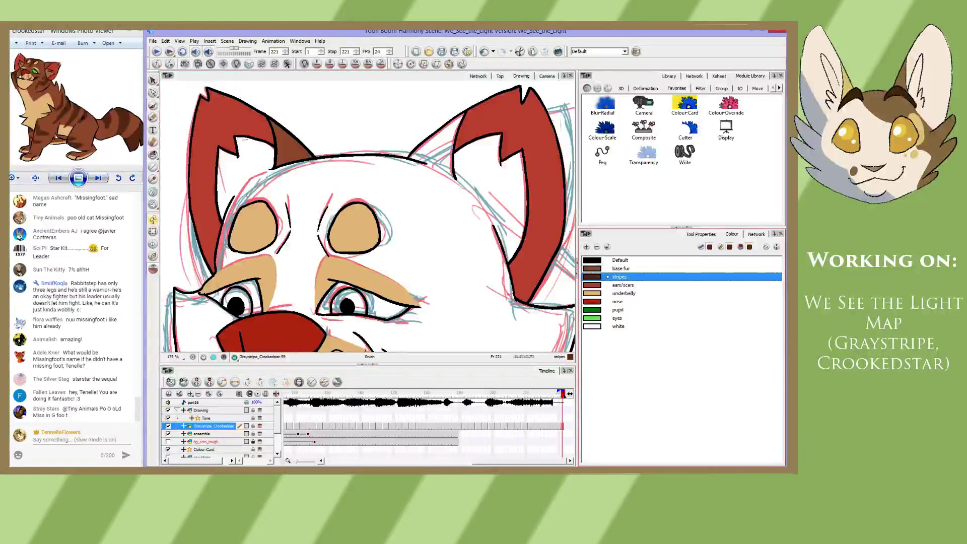
mouse_move(354, 253)
left_mouse_down()
mouse_move(374, 192)
mouse_move(378, 205)
left_mouse_up()
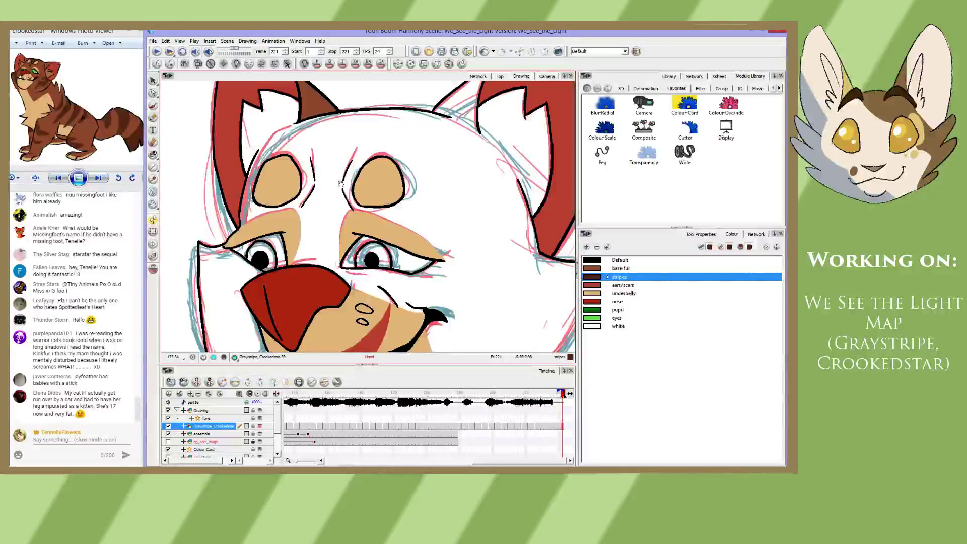
left_click_drag(342, 184, 358, 222)
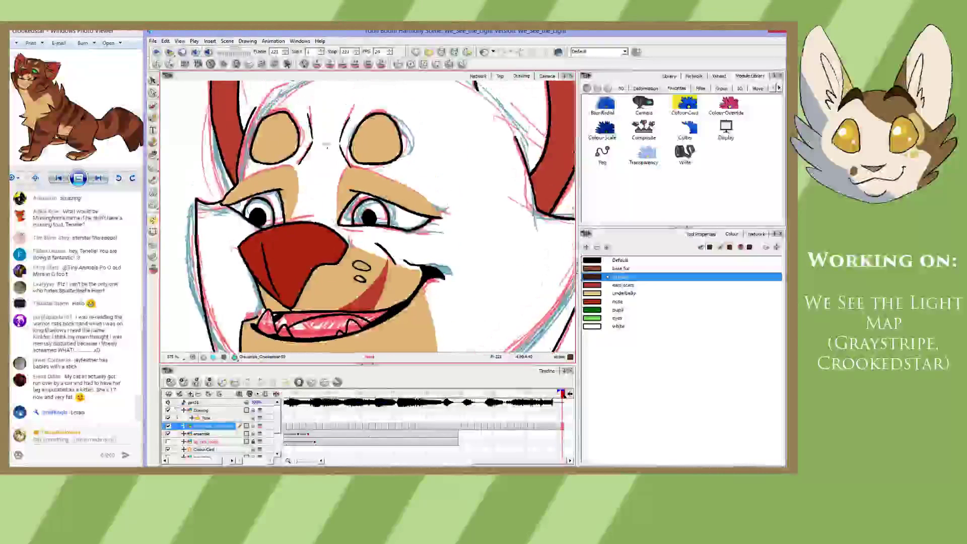
left_click_drag(343, 135, 341, 191)
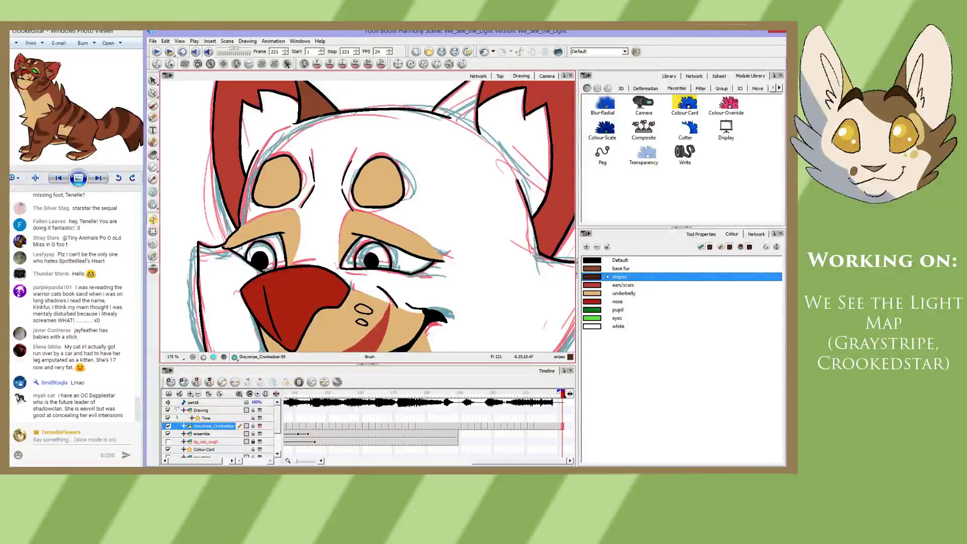
mouse_move(327, 112)
left_mouse_down()
mouse_move(313, 183)
mouse_move(319, 250)
left_mouse_up()
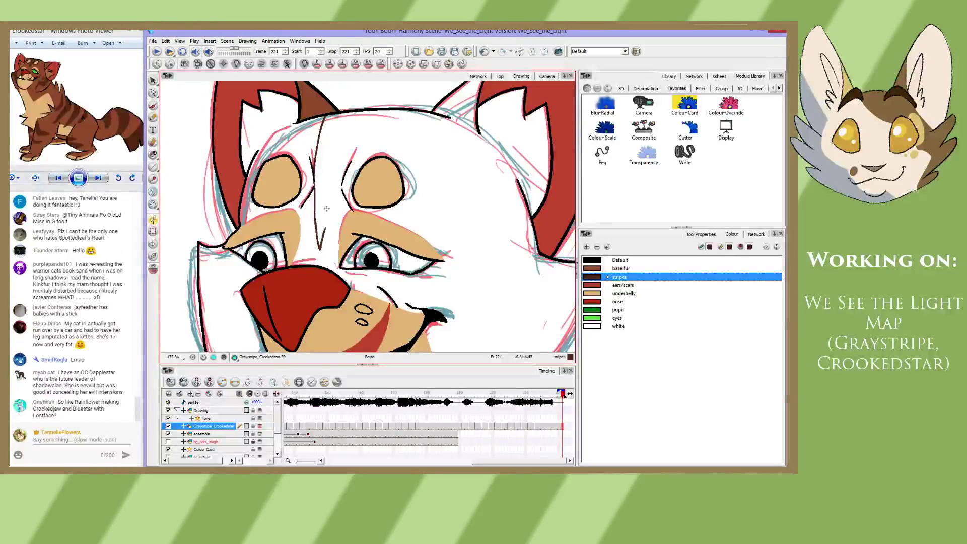
key("ctrl+z")
key("ctrl+z")
mouse_move(314, 209)
left_mouse_down()
mouse_move(318, 231)
mouse_move(326, 204)
left_mouse_up()
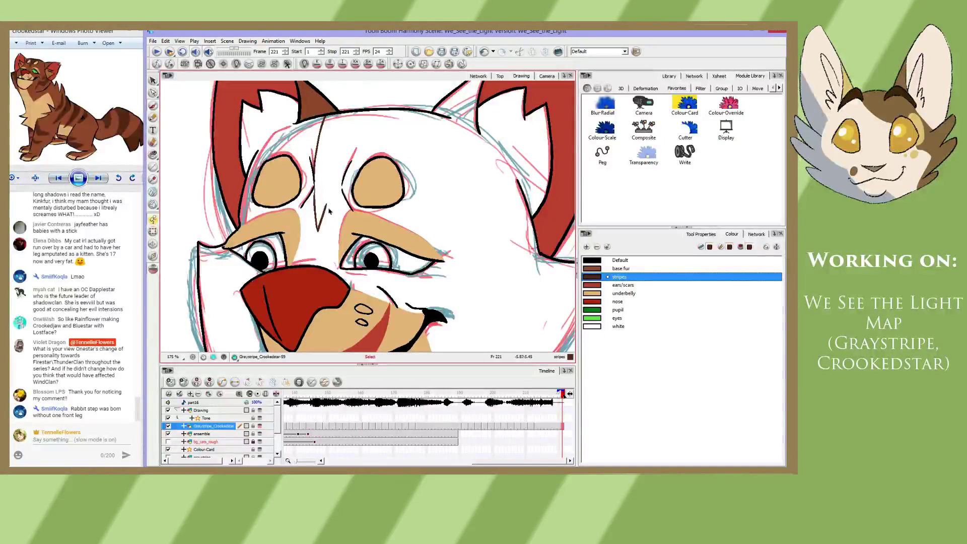
key("ctrl+z")
mouse_move(328, 207)
left_mouse_down()
mouse_move(345, 151)
mouse_move(383, 114)
left_mouse_up()
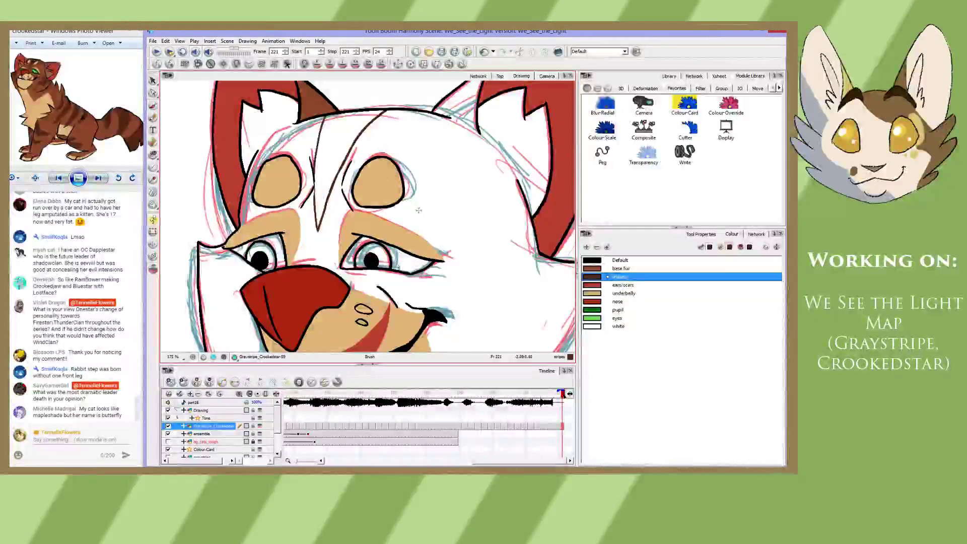
- At frame 211, brush the V-shaped forehead stripe outline in the stripes colour, following the neighbouring frame's stripe down to a point between the brows
key("f")
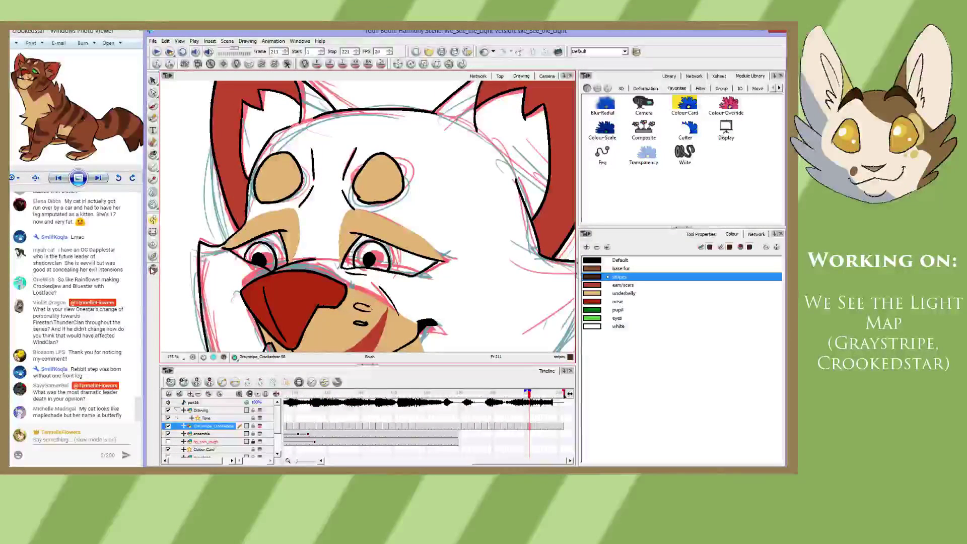
left_click_drag(530, 392, 534, 391)
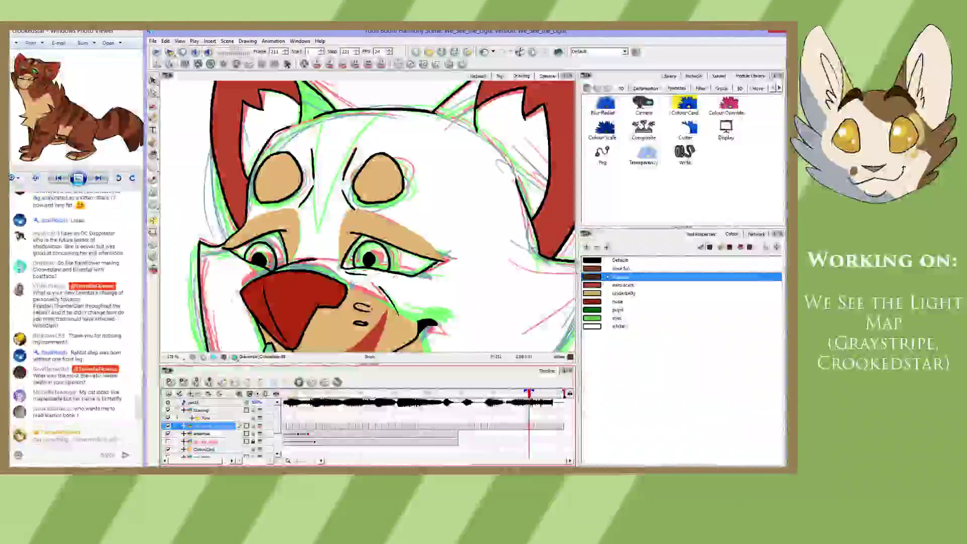
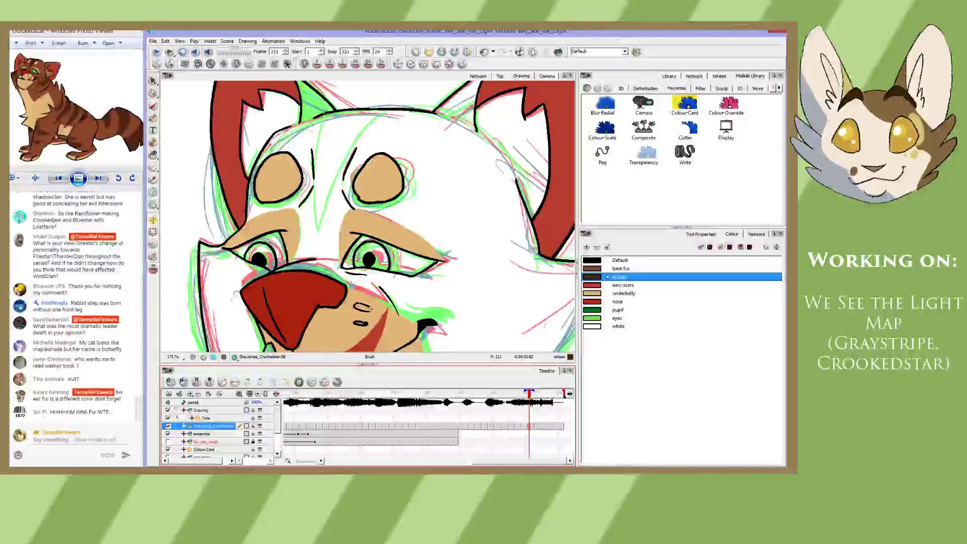
left_click_drag(325, 114, 314, 226)
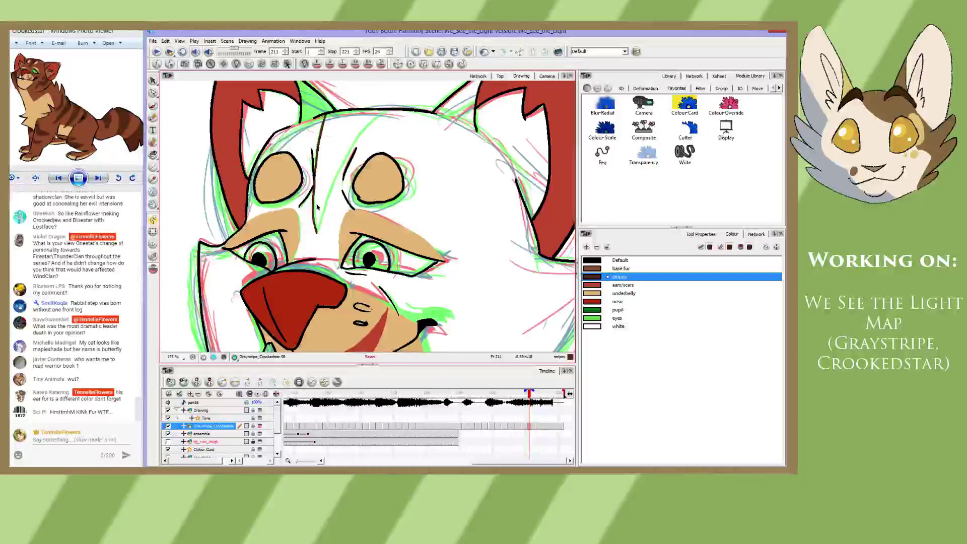
key("ctrl+z")
mouse_move(323, 115)
left_mouse_down()
mouse_move(316, 232)
mouse_move(333, 180)
mouse_move(381, 113)
left_mouse_up()
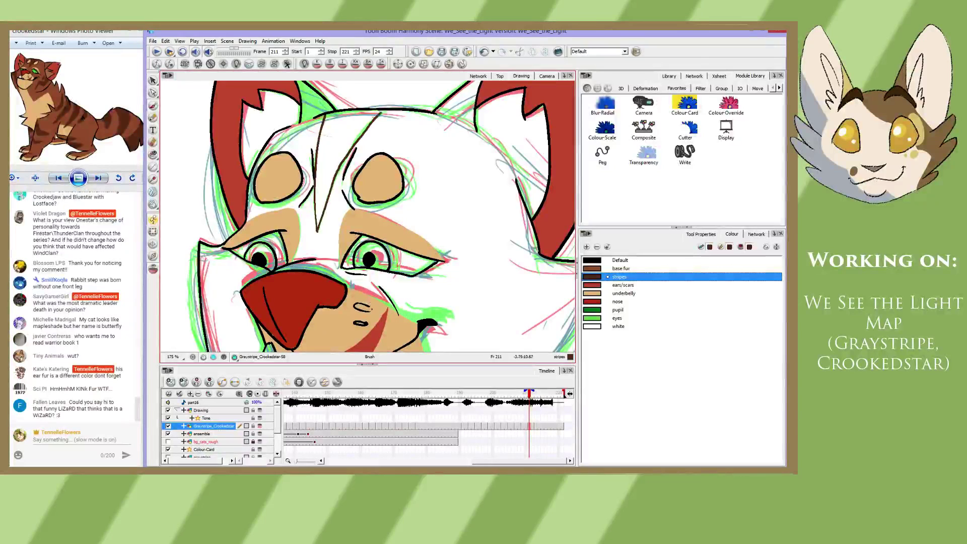
key("ctrl+z")
left_click_drag(317, 231, 383, 104)
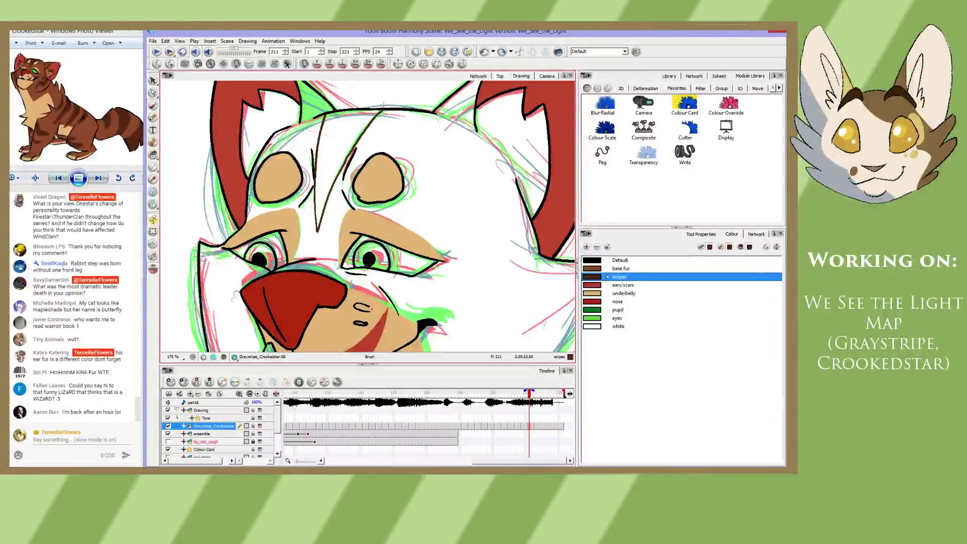
- At frame 209, brush the first side of the V-shaped forehead stripe in the stripes colour, from the top of the head towards the brows
key("comma")
key("comma")
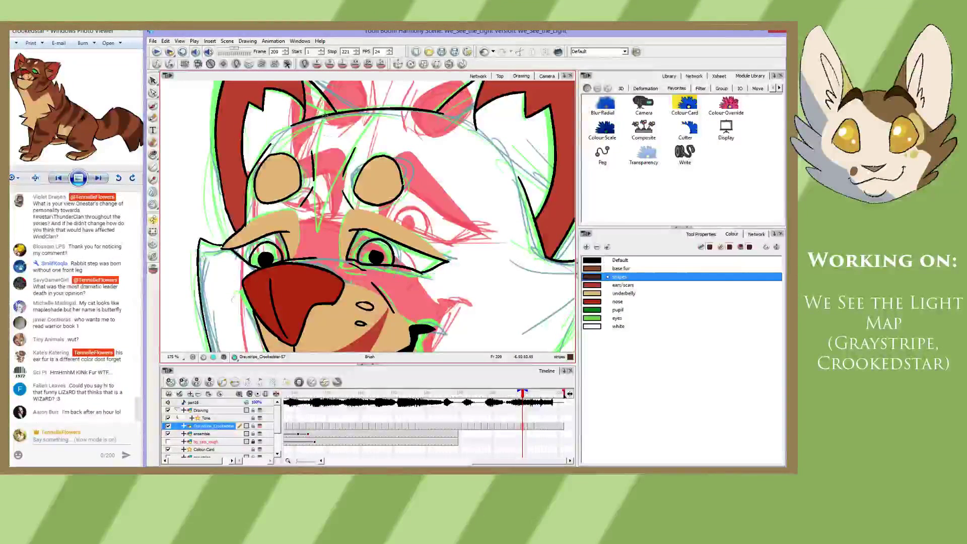
left_click_drag(324, 118, 315, 165)
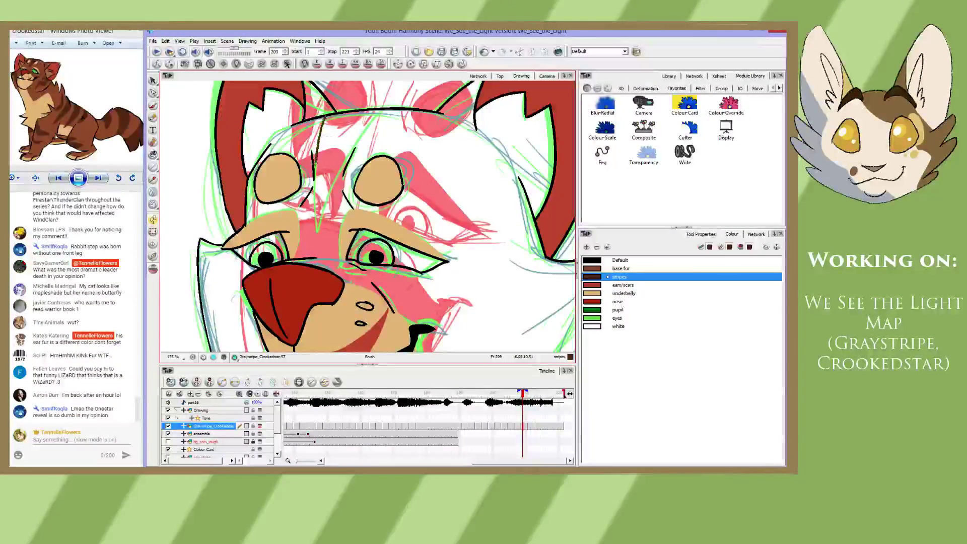
key("ctrl+z")
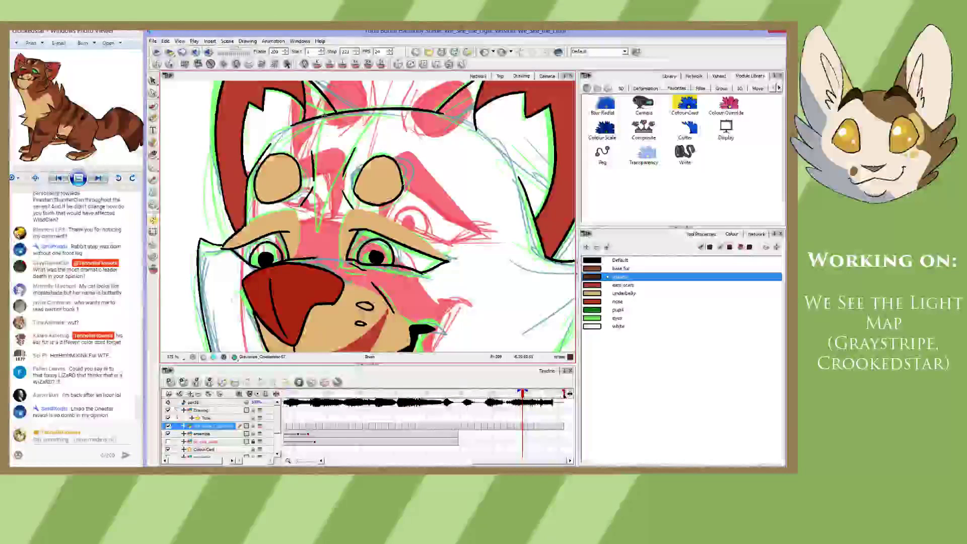
left_click_drag(324, 118, 316, 173)
key("ctrl+z")
left_click_drag(323, 115, 318, 231)
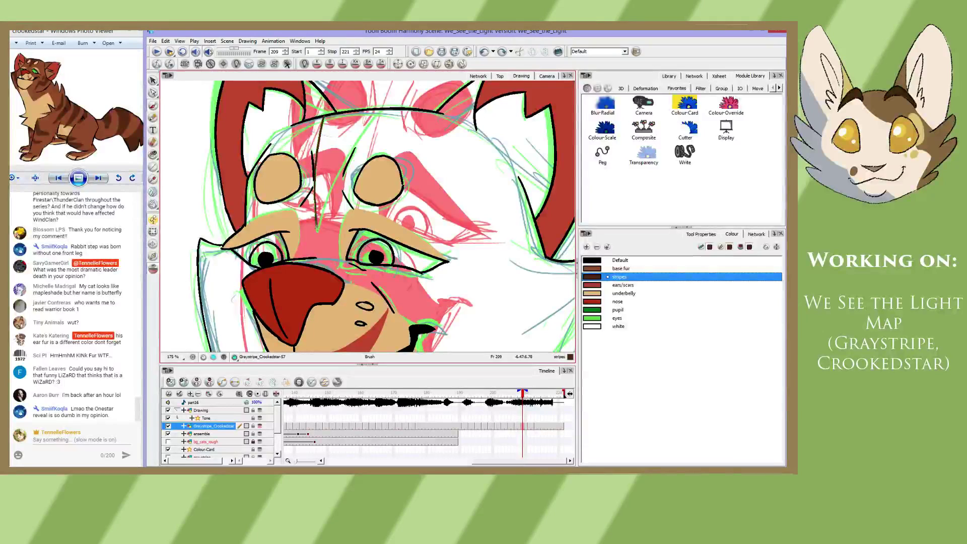
- Redraw the V-shaped forehead stripe outline on frame 209 with the stripes colour, from the top of the head to between the eyes
key("ctrl+z")
left_click_drag(323, 114, 317, 231)
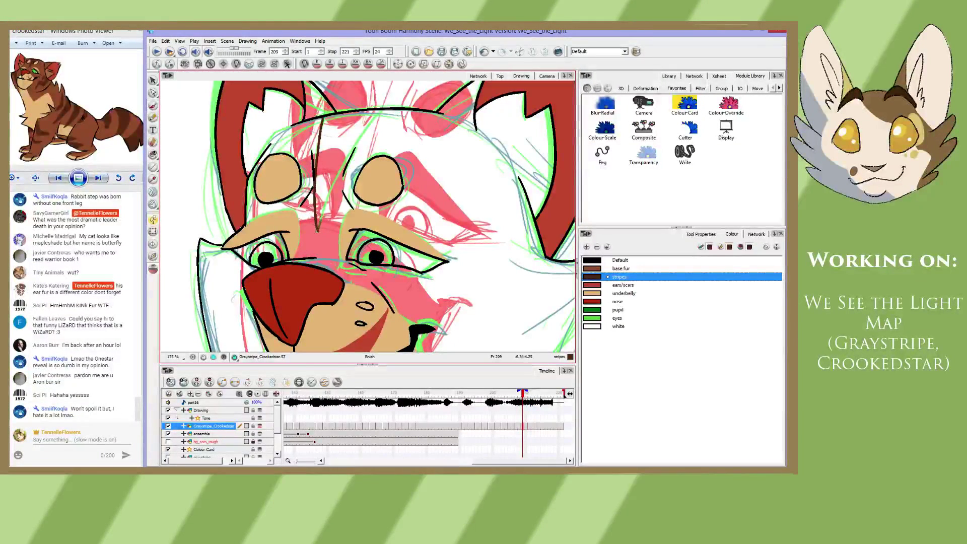
mouse_move(322, 229)
left_mouse_down()
mouse_move(355, 142)
mouse_move(385, 110)
left_mouse_up()
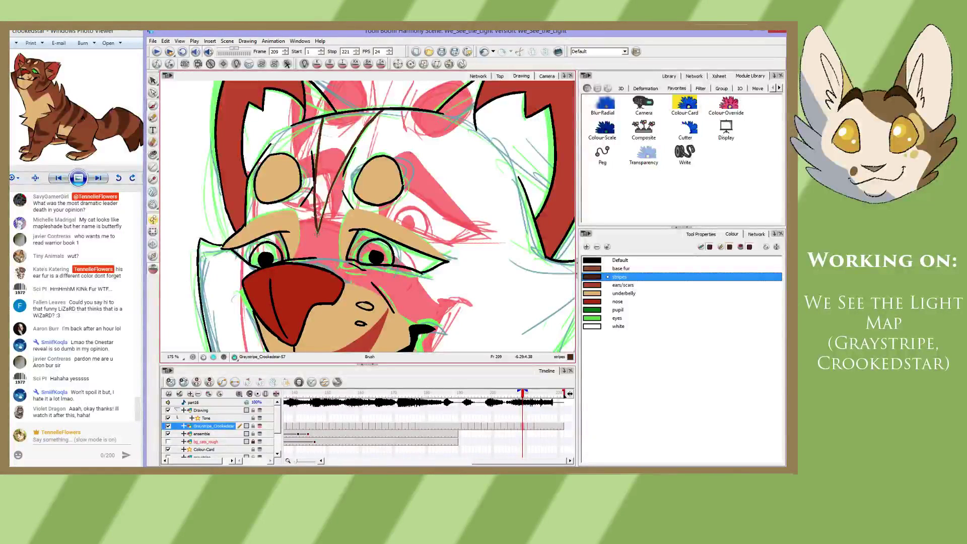
key("alt+e")
key("alt+b")
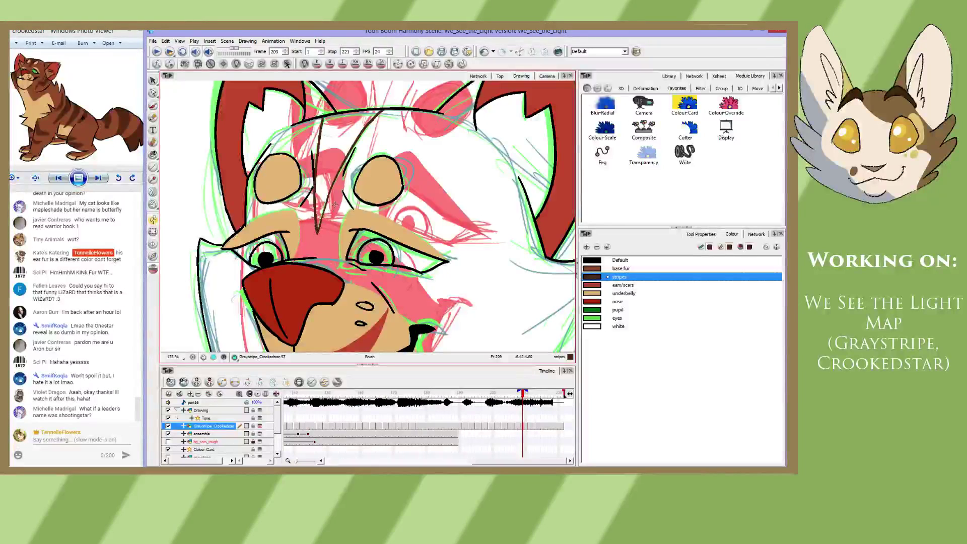
- Using frame 209 as reference, draw the first edge of the forehead stripe on frame 207, from the head outline to between the brows
key("comma")
key("comma")
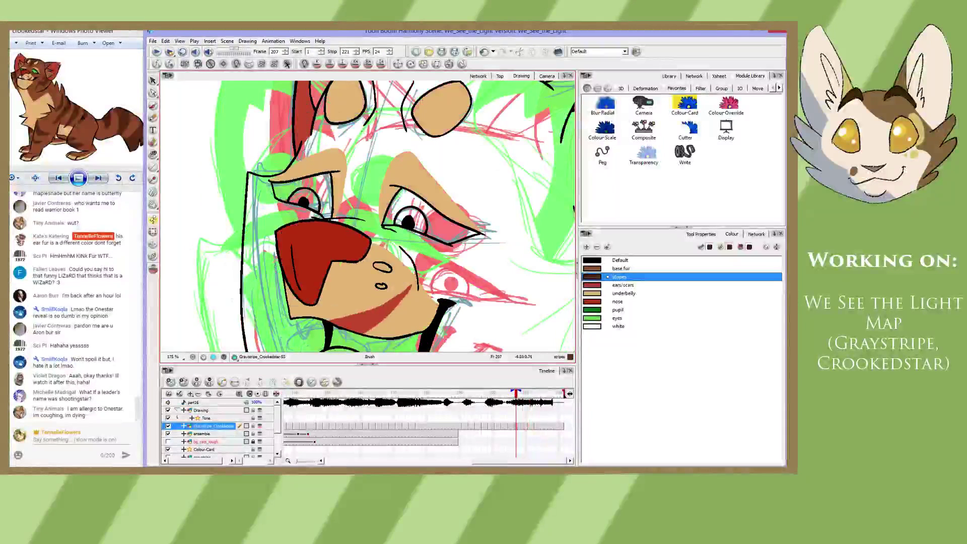
key("space")
left_click_drag(364, 180, 301, 232)
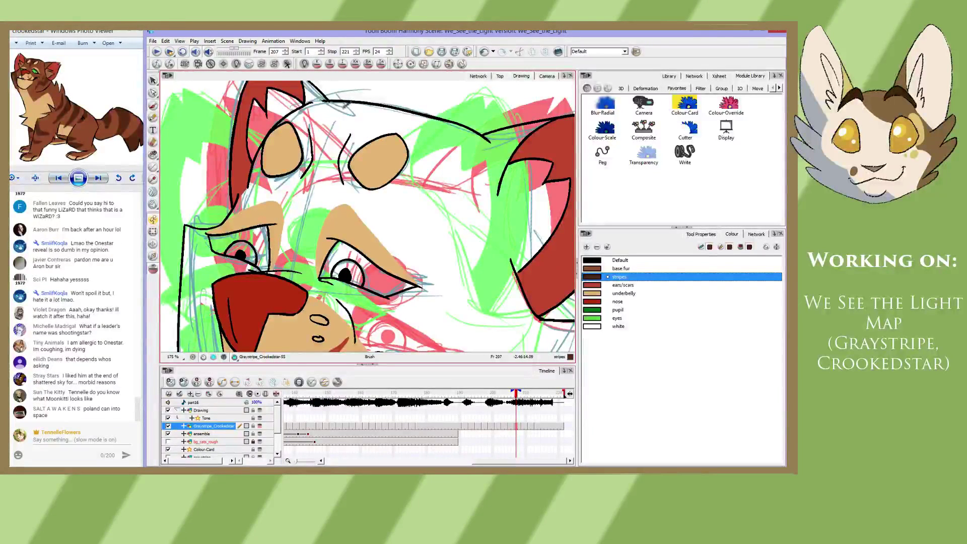
key("period")
key("period")
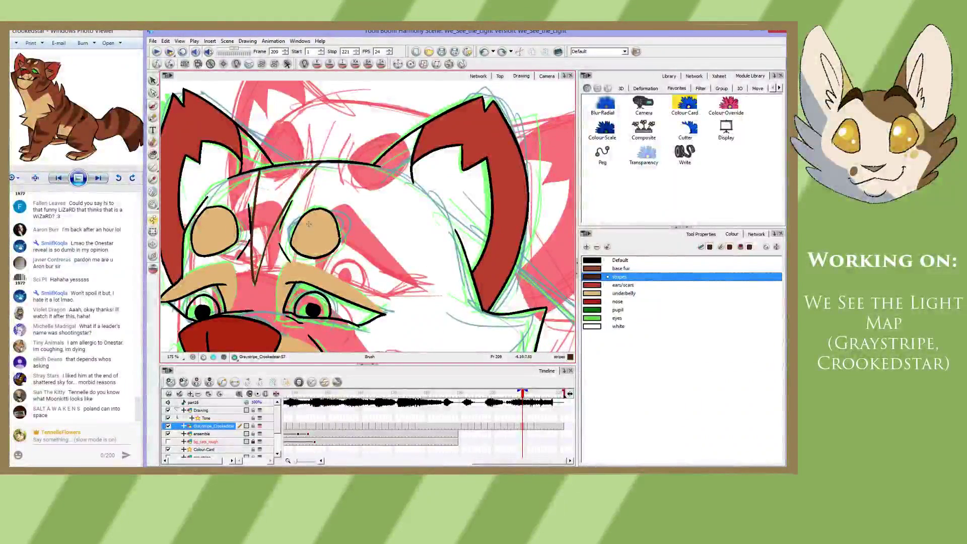
key("comma")
key("comma")
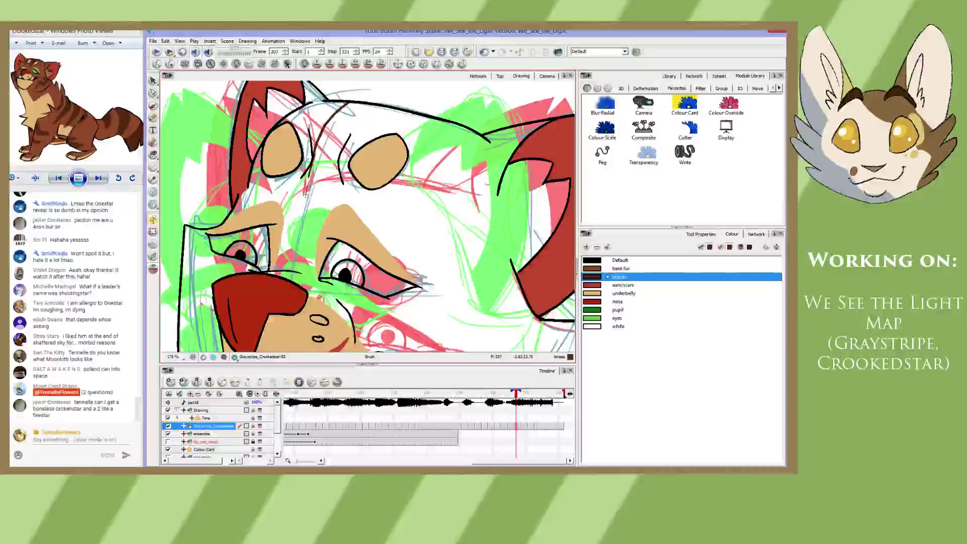
left_click_drag(318, 144, 303, 225)
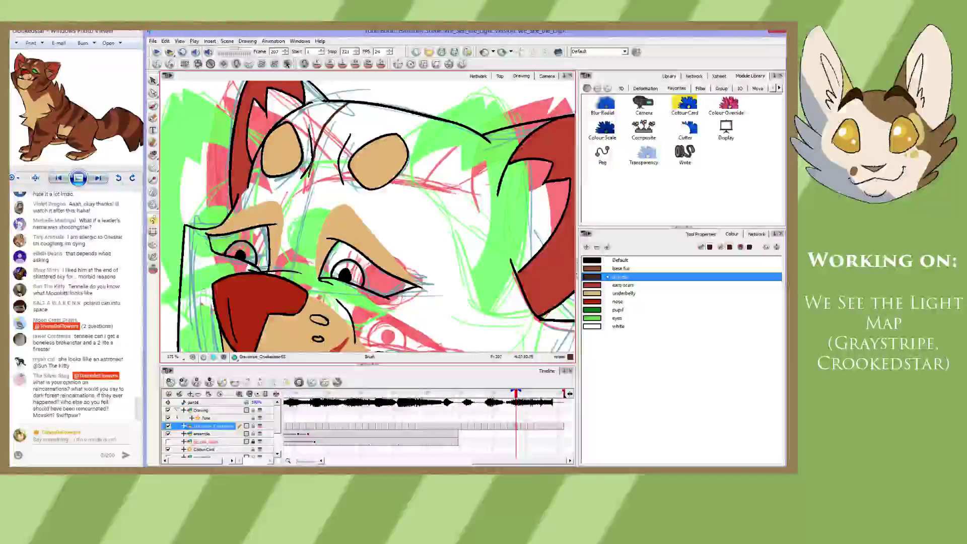
mouse_move(311, 159)
left_mouse_down()
mouse_move(304, 228)
mouse_move(339, 156)
left_mouse_up()
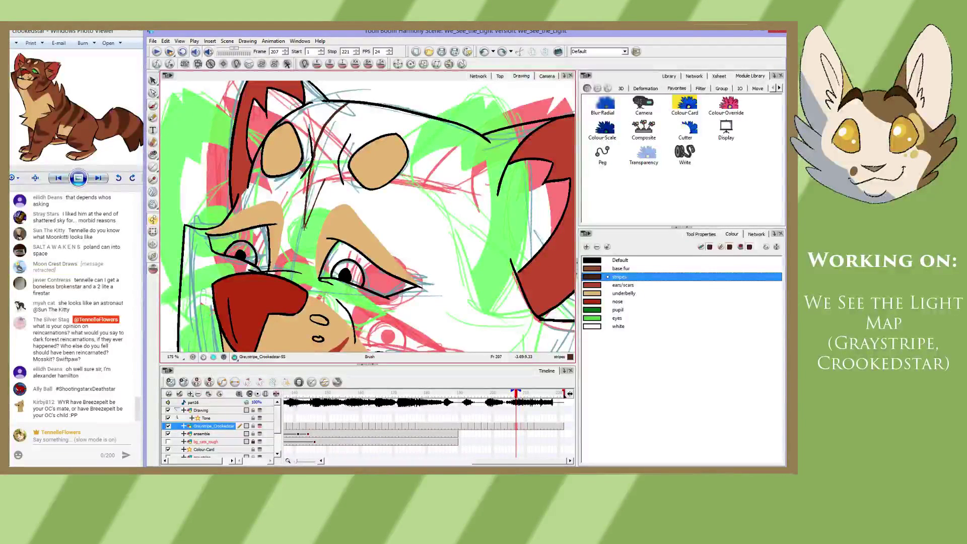
- Draw the second edge of the forehead stripe on frame 207, from its pointed lower tip up to the head outline
left_click_drag(305, 227, 338, 157)
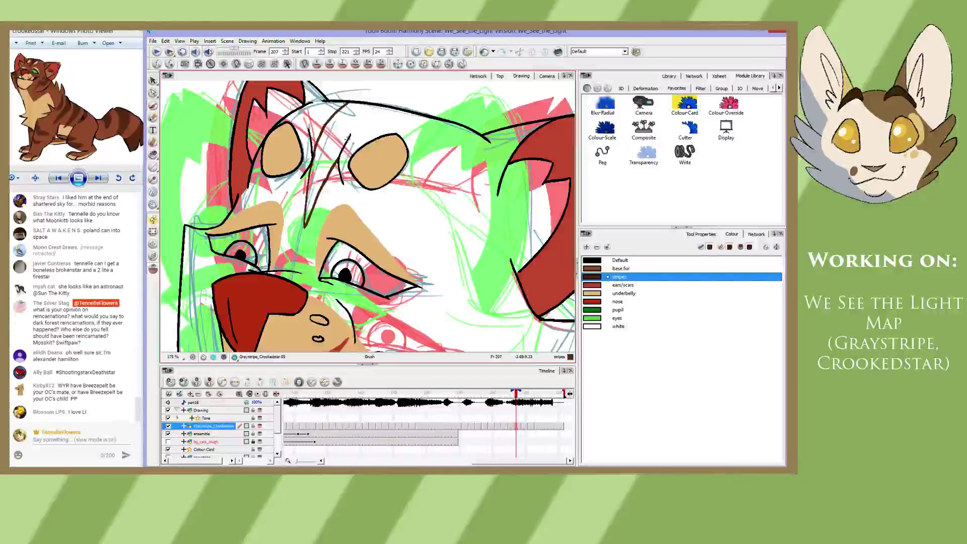
left_click_drag(366, 121, 382, 108)
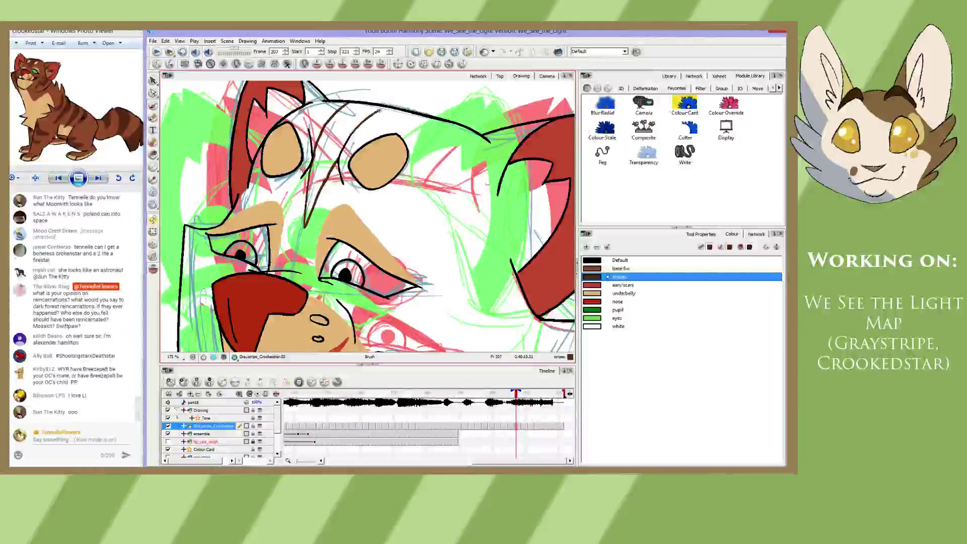
key("ctrl+z")
left_click_drag(348, 144, 371, 118)
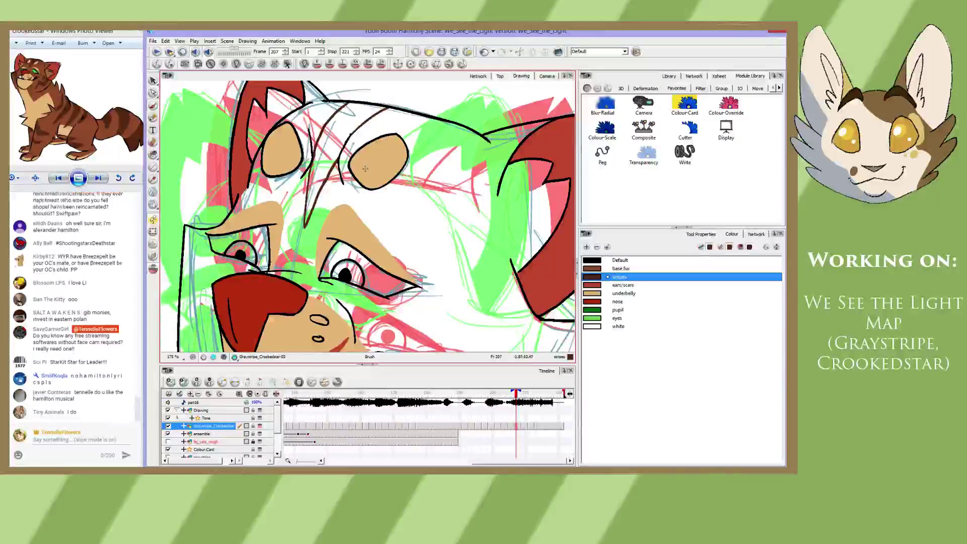
- Outline the V-shaped forehead stripe on frame 205 with the stripes colour, running from the head outline to a point between the brows
key("comma")
key("comma")
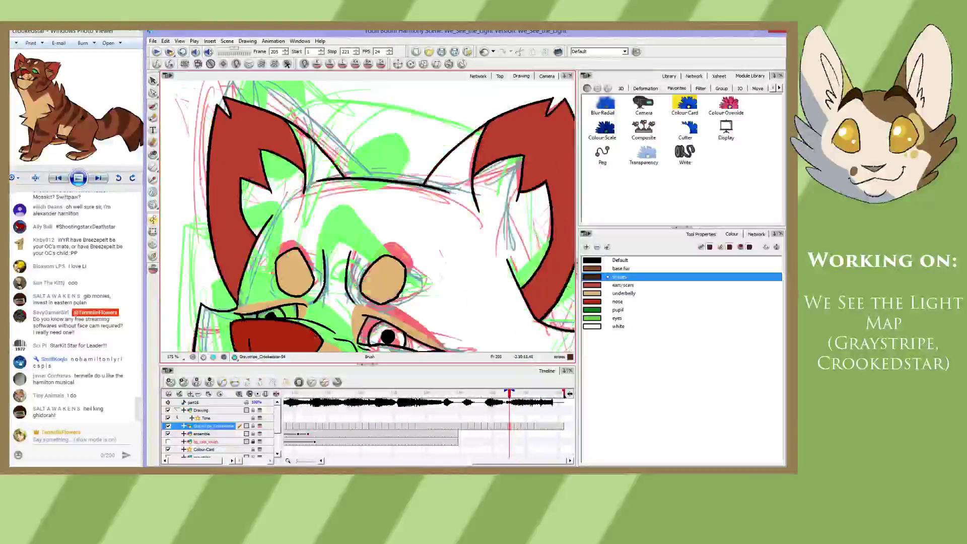
key("space")
mouse_move(346, 269)
left_mouse_down()
mouse_move(325, 198)
mouse_move(303, 166)
mouse_move(309, 195)
left_mouse_up()
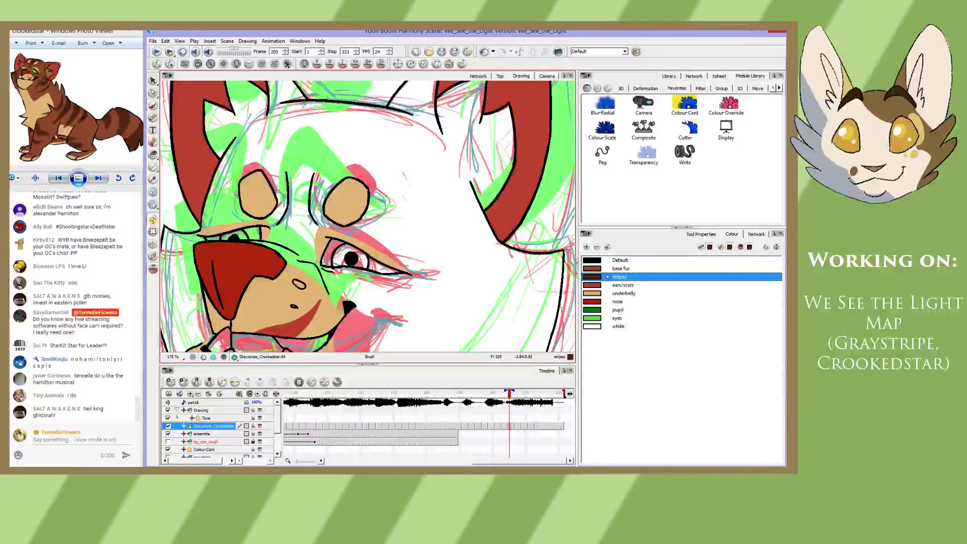
left_click_drag(303, 103, 304, 107)
key("ctrl+z")
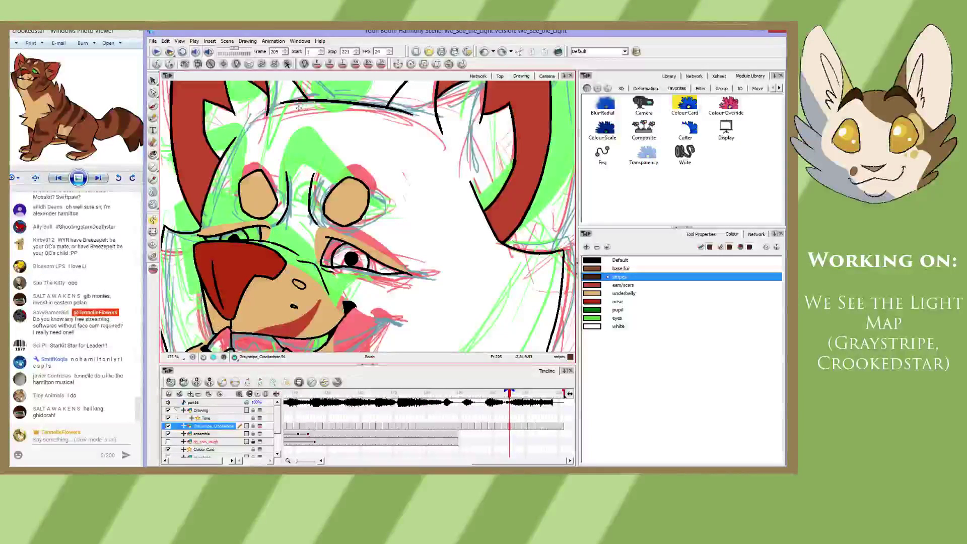
left_click_drag(298, 107, 288, 143)
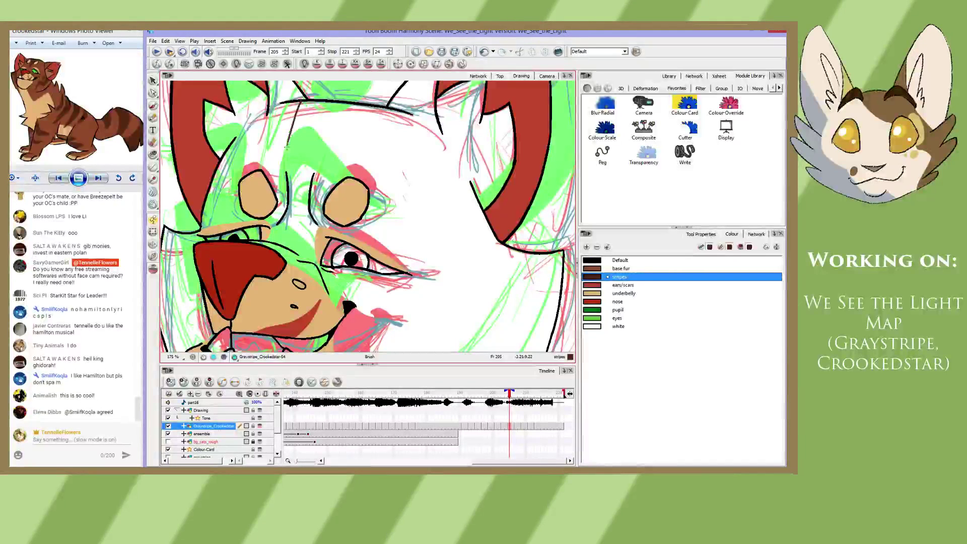
left_click_drag(301, 99, 286, 168)
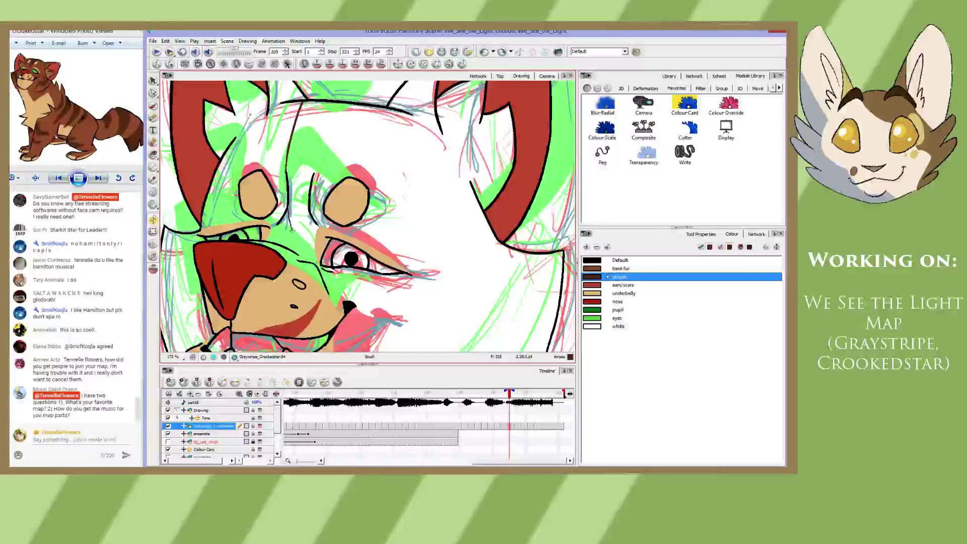
left_click_drag(290, 229, 366, 101)
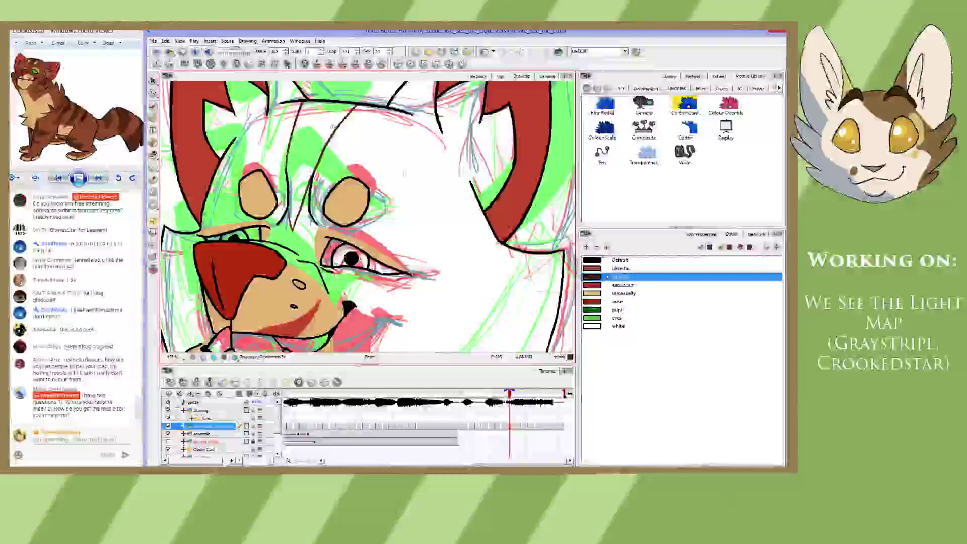
- Outline the forehead stripe on frame 203, with both edges meeting in a point above the muzzle
key("g")
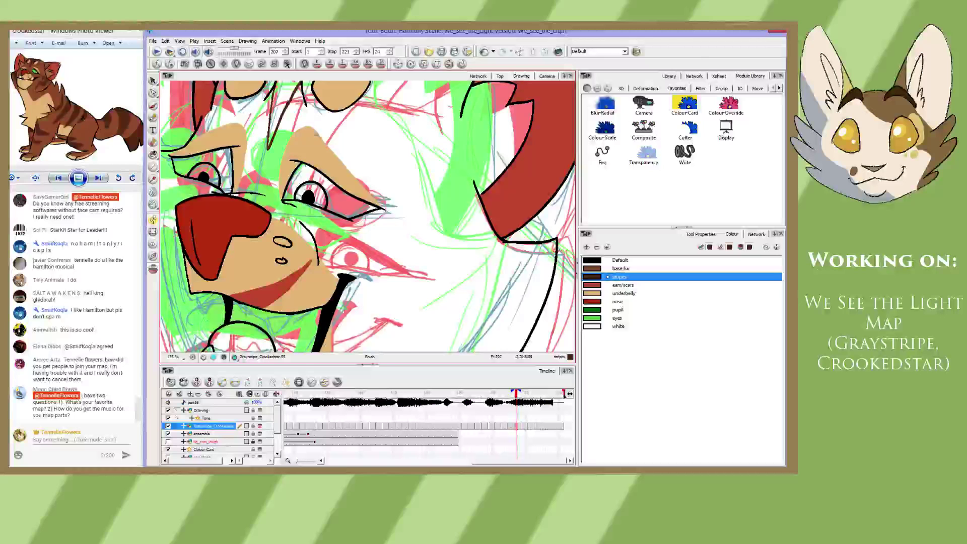
key("comma")
key("comma")
key("comma")
key("comma")
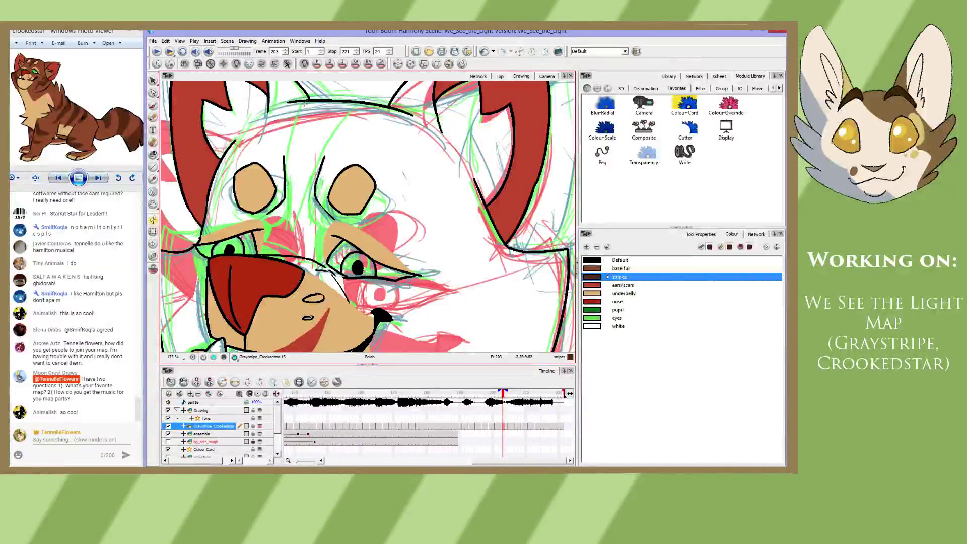
left_click_drag(304, 104, 285, 171)
key("ctrl+z")
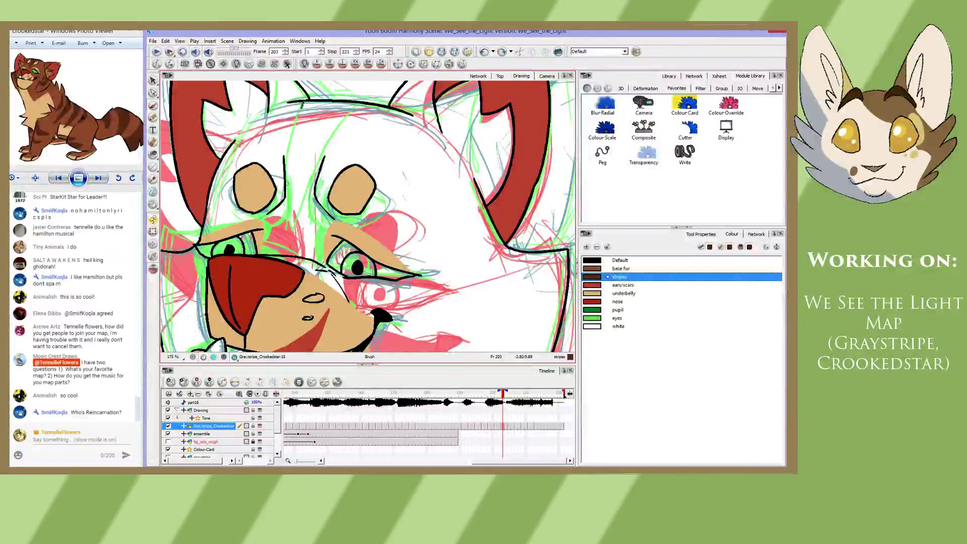
left_click_drag(302, 102, 290, 232)
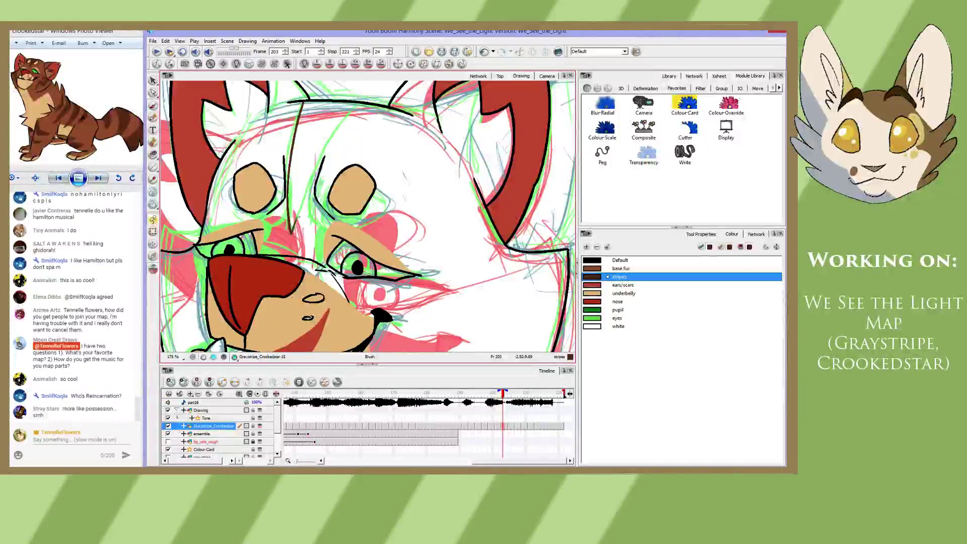
key("ctrl+z")
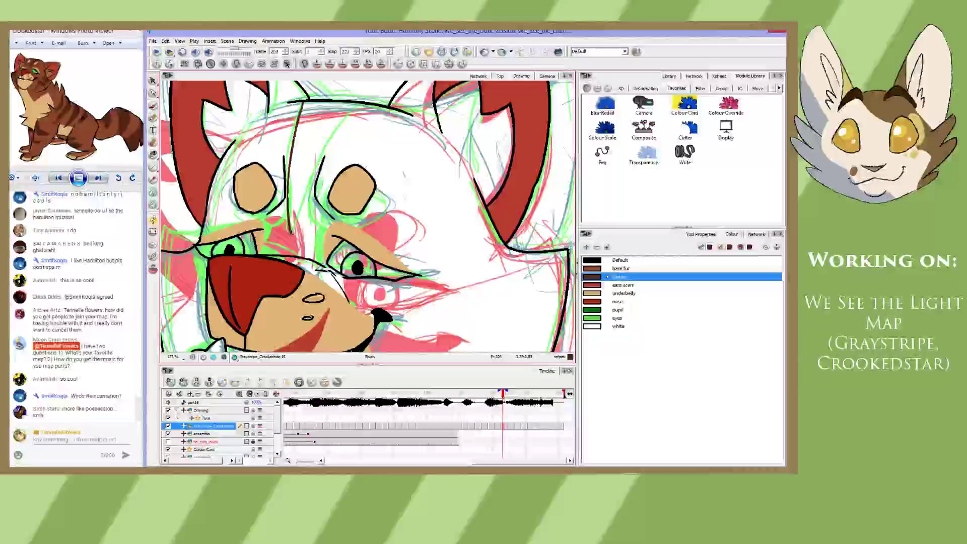
left_click_drag(291, 233, 358, 104)
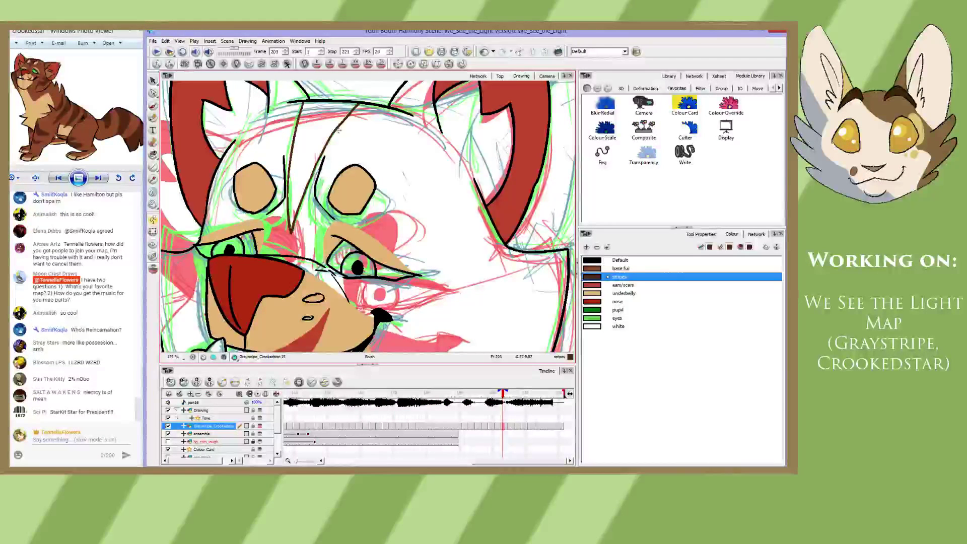
- Draw both edges of the narrow forehead stripe on frame 201, meeting in a point between the eyes
key("comma")
key("comma")
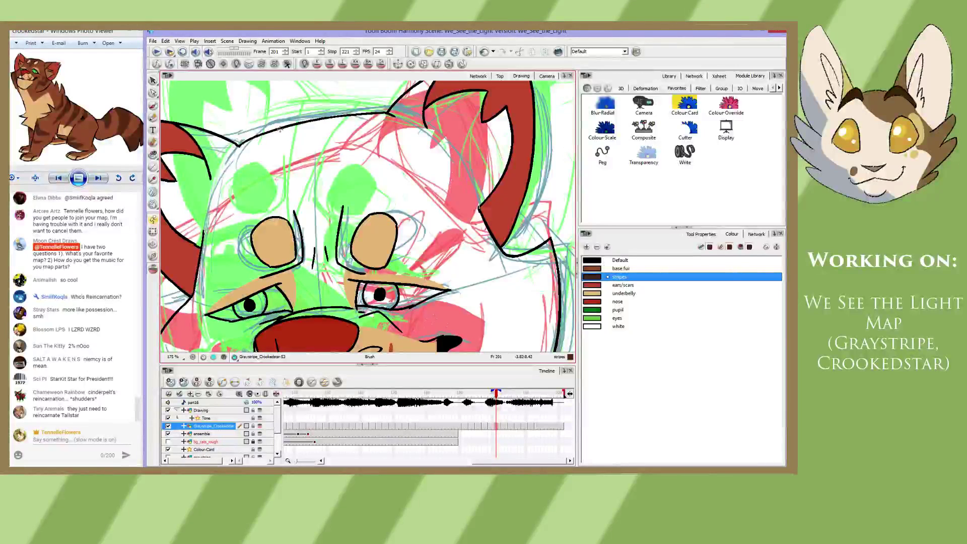
left_click_drag(280, 129, 319, 274)
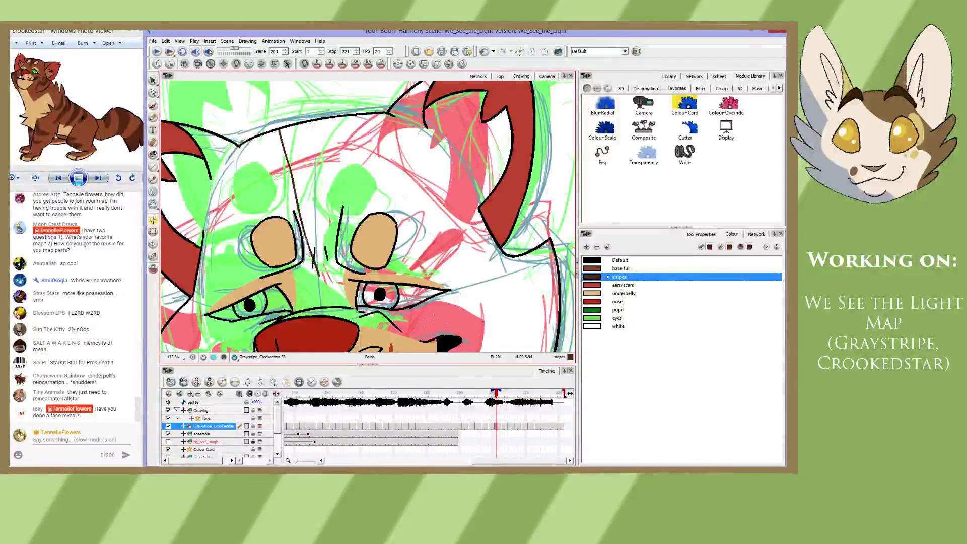
key("ctrl+z")
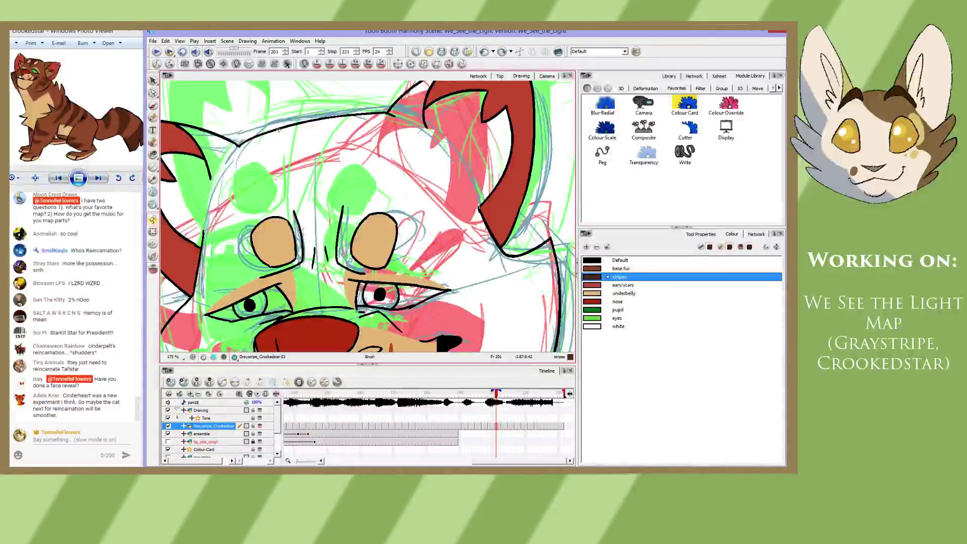
mouse_move(280, 130)
left_mouse_down()
mouse_move(324, 284)
mouse_move(334, 122)
left_mouse_up()
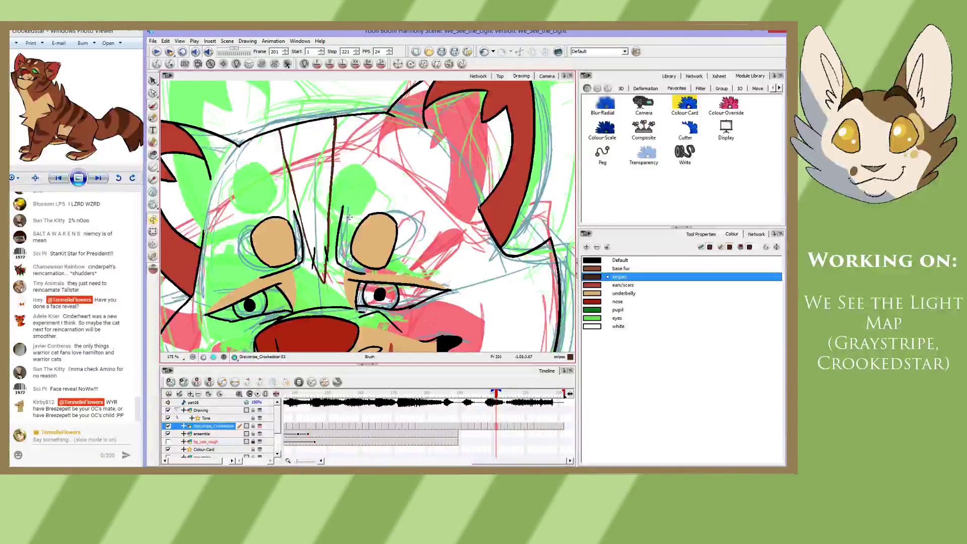
- Draw one edge of the forehead stripe on frame 199, from the top of the tilted head down to the brow wrinkles
key("comma")
key("comma")
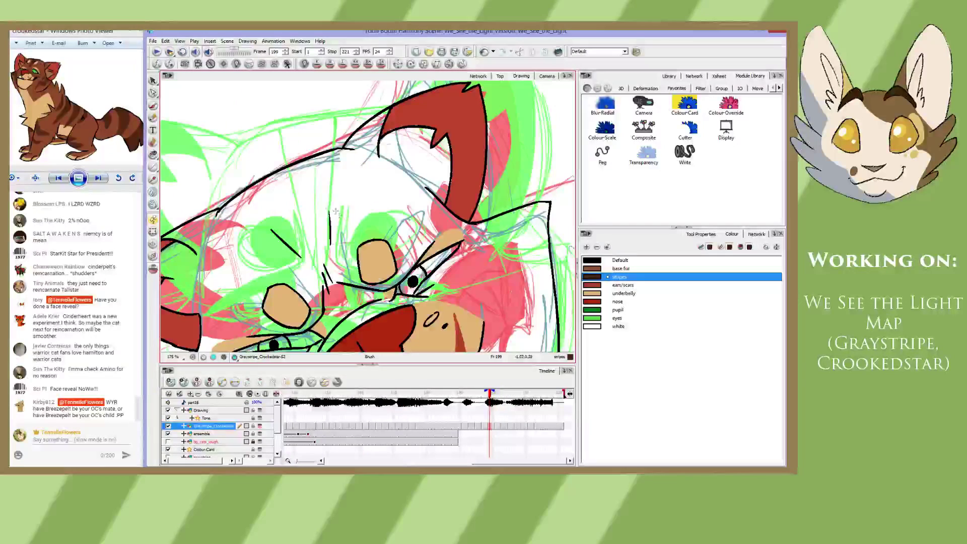
left_click_drag(318, 215, 311, 176)
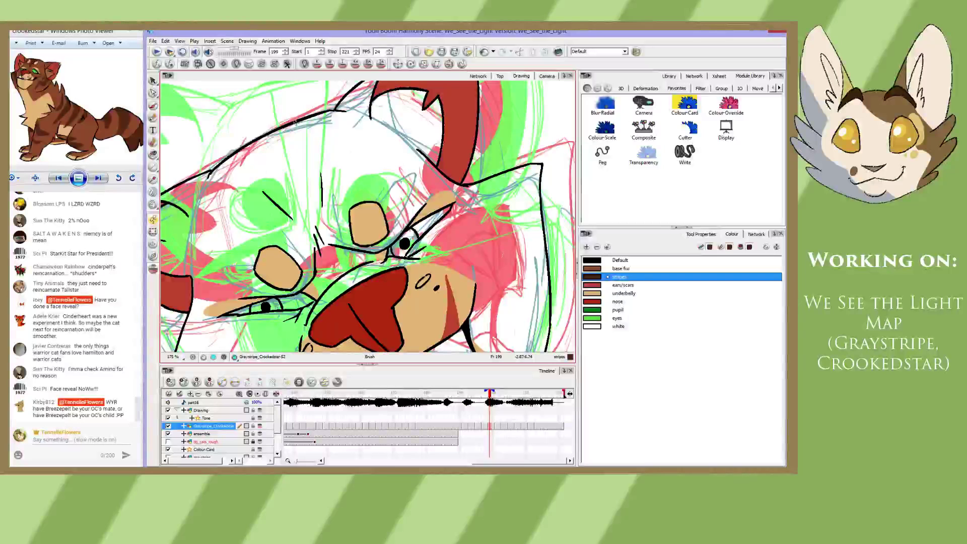
left_click_drag(296, 122, 323, 236)
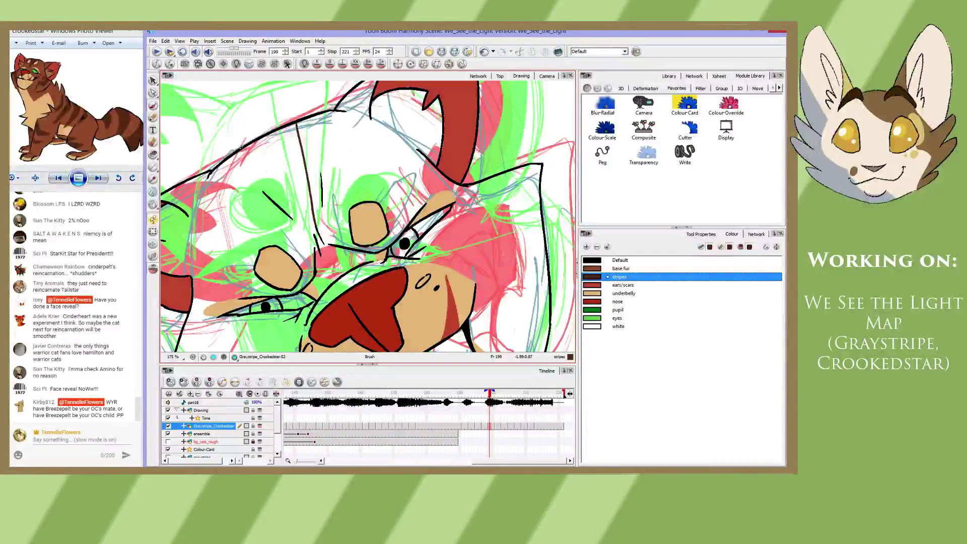
- Draw the second edge of the forehead stripe on frame 199, from the head outline down along the wrinkle toward the brows
left_click_drag(241, 149, 292, 215)
key("ctrl+z")
left_click_drag(239, 152, 269, 187)
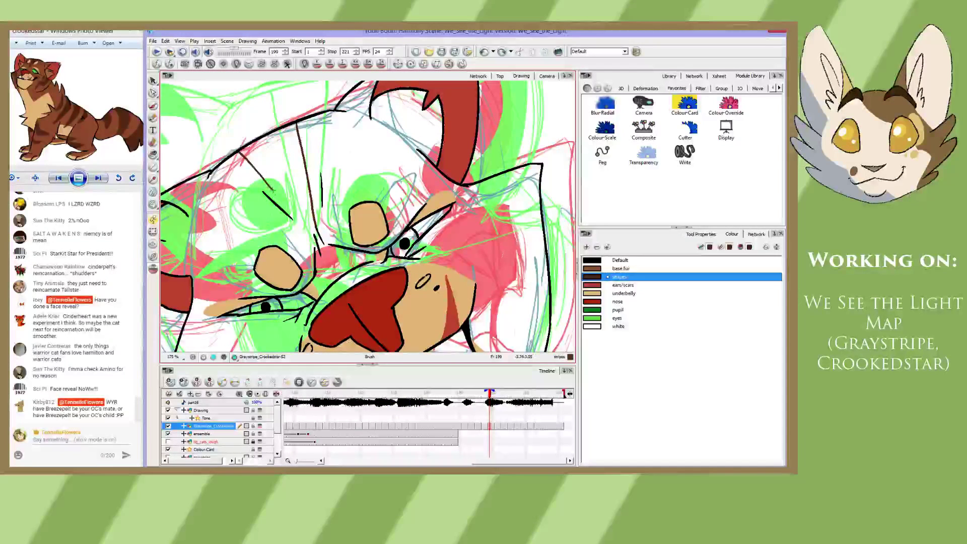
key("alt+s")
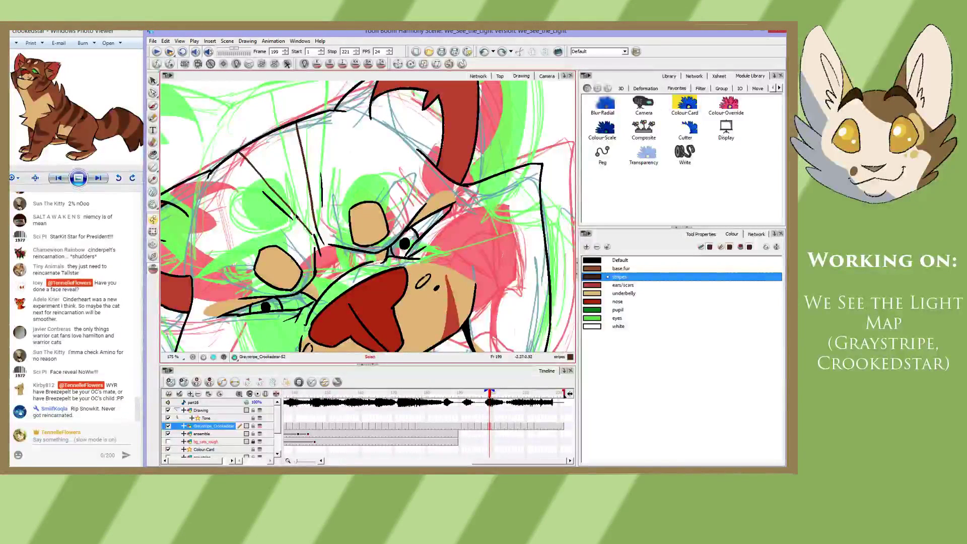
key("ctrl+z")
mouse_move(296, 219)
left_mouse_down()
mouse_move(318, 246)
mouse_move(305, 202)
left_mouse_up()
- Extend the forehead stripe's edges on frame 199 to a point between the brows and clean up the tip
key("space")
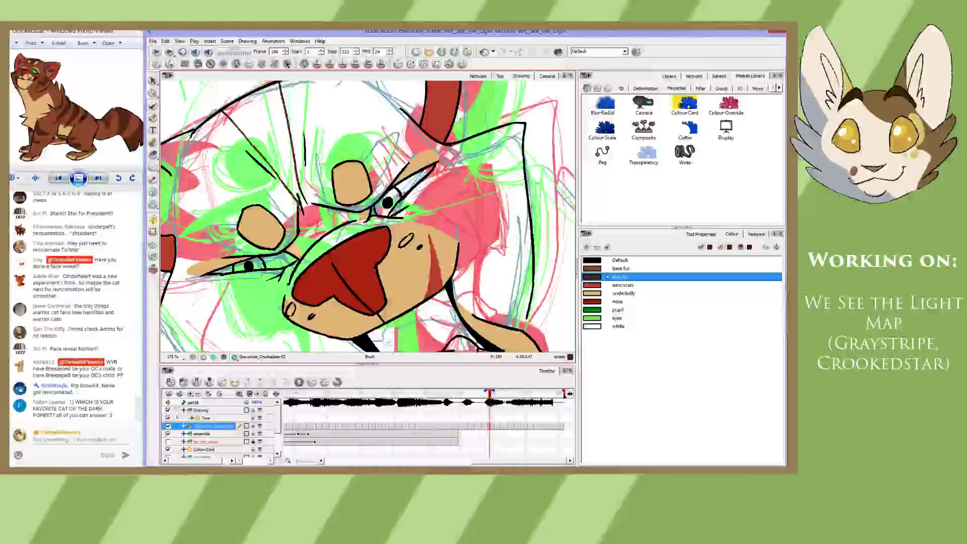
key("ctrl+z")
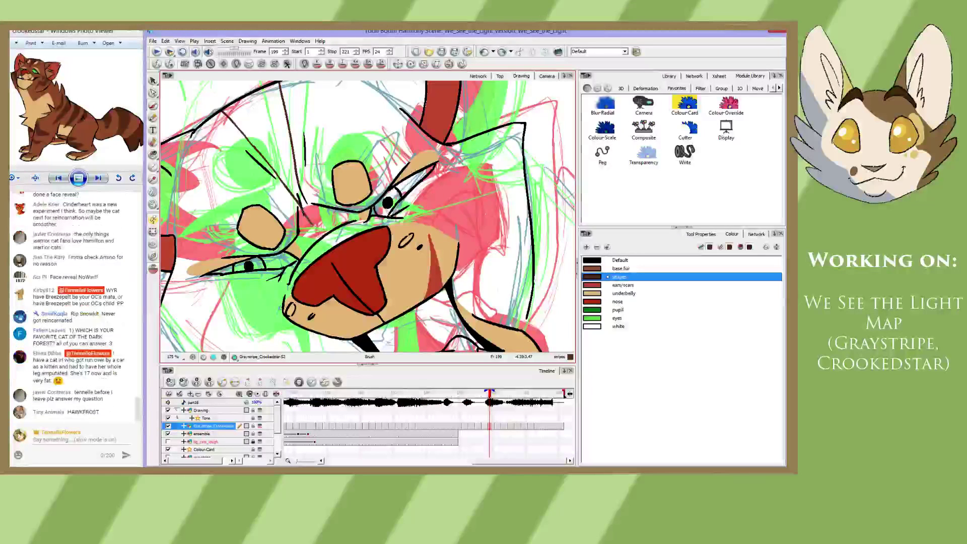
left_click_drag(297, 186, 316, 229)
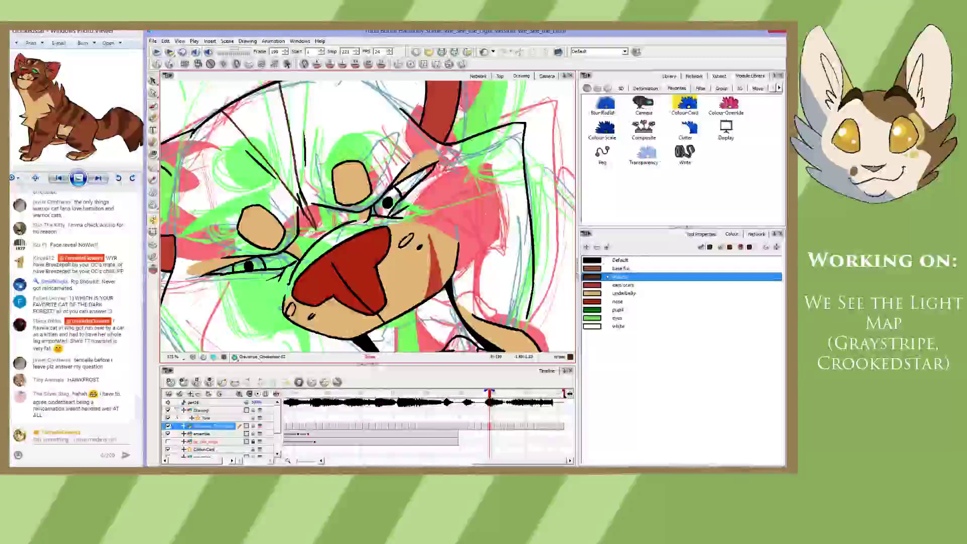
key("alt+e")
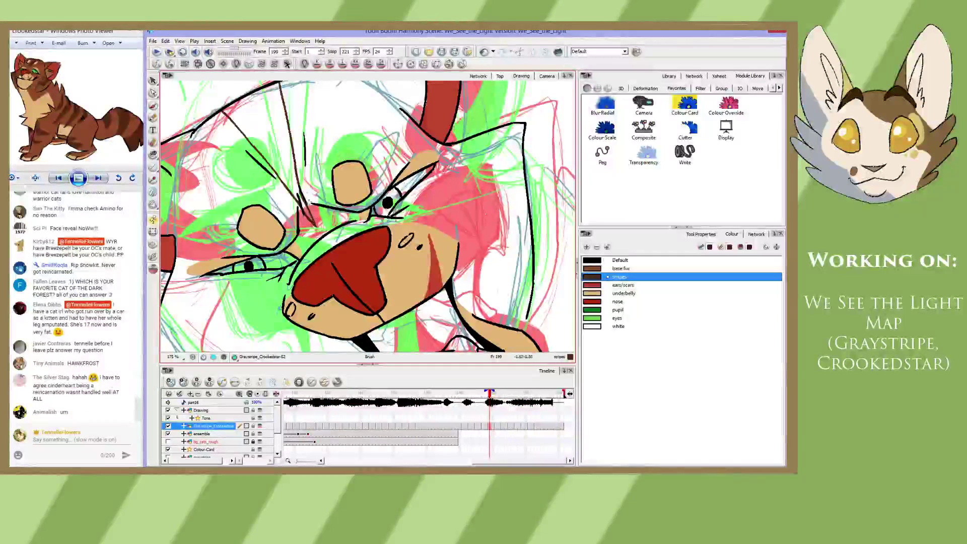
- Check the stripe on frame 201, and on frame 197 draw the forehead stripe's first edge from the head outline to the brow wrinkles
key("period")
key("period")
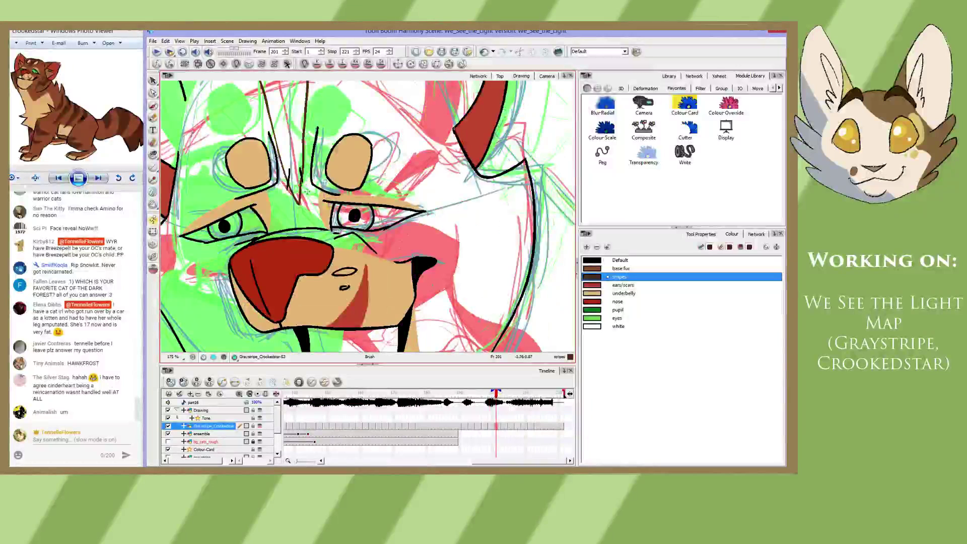
key("comma")
key("comma")
key("comma")
key("comma")
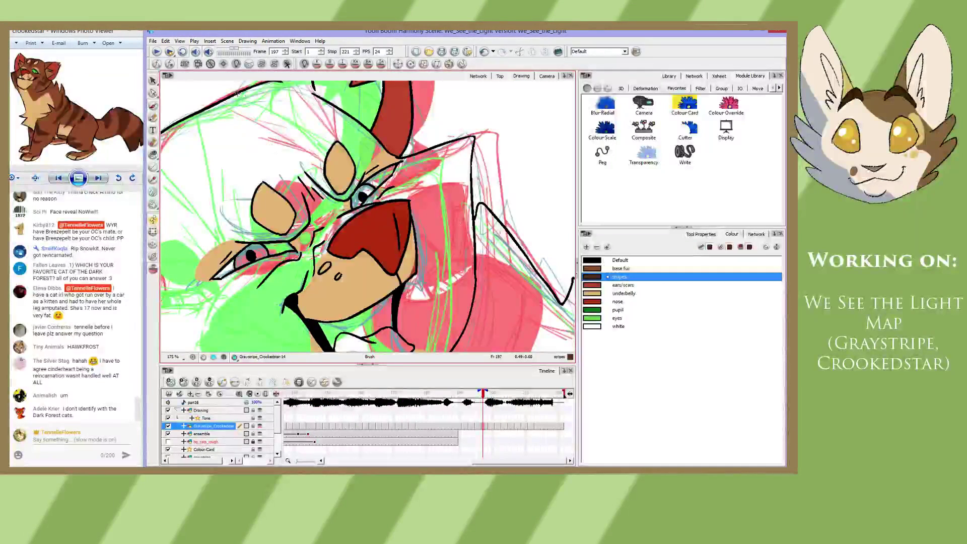
left_click_drag(235, 92, 305, 171)
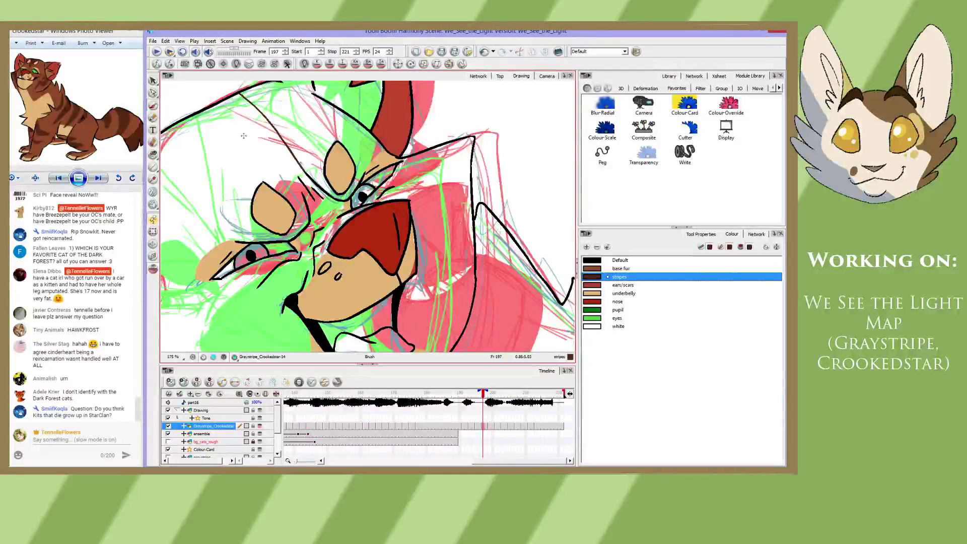
key("ctrl+z")
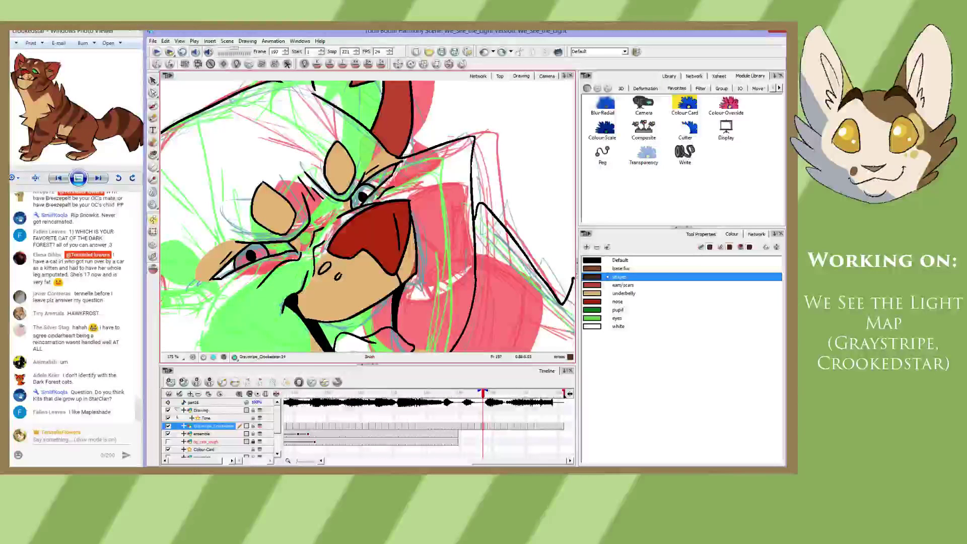
left_click_drag(226, 98, 291, 156)
key("ctrl+z")
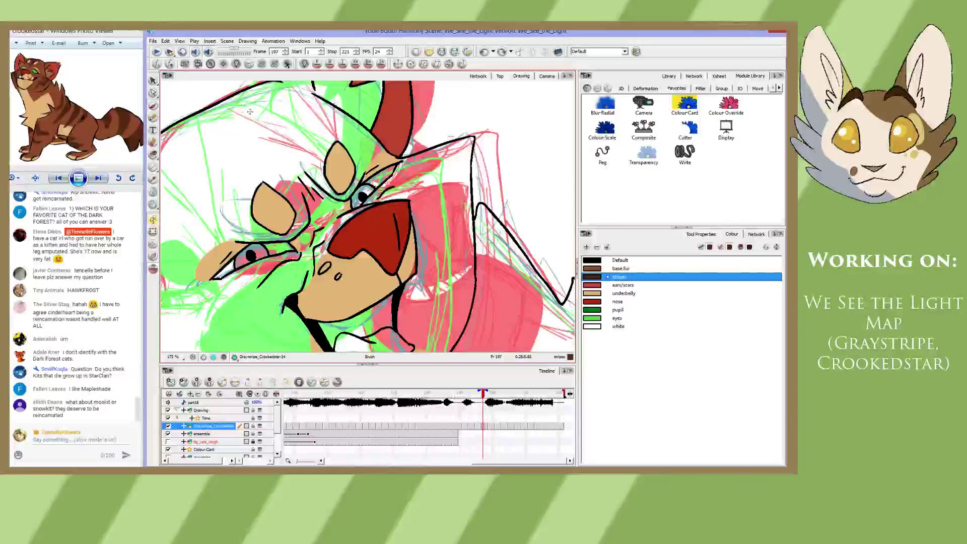
left_click_drag(229, 98, 307, 173)
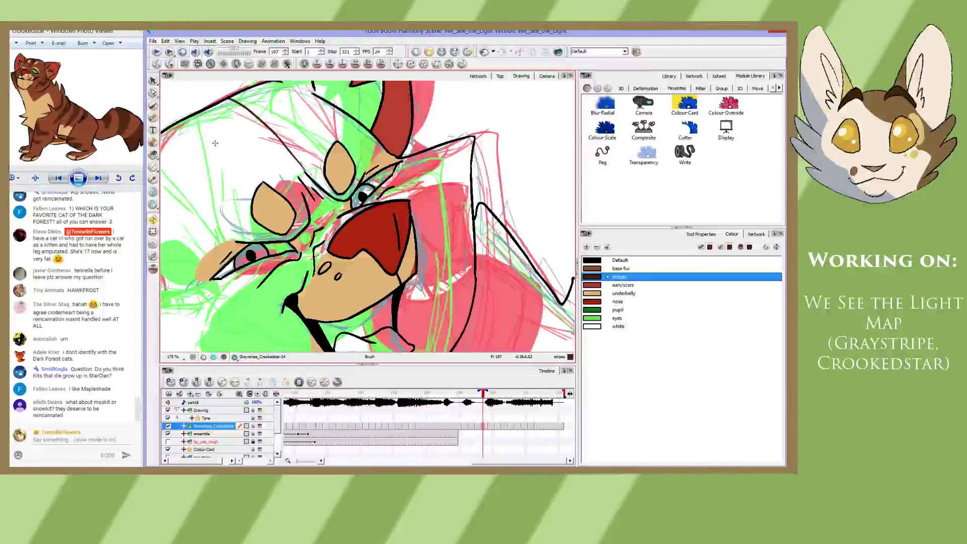
- Draw the second edge of the forehead stripe on frame 197, from the head outline to a point between the brows
left_click_drag(228, 183, 258, 175)
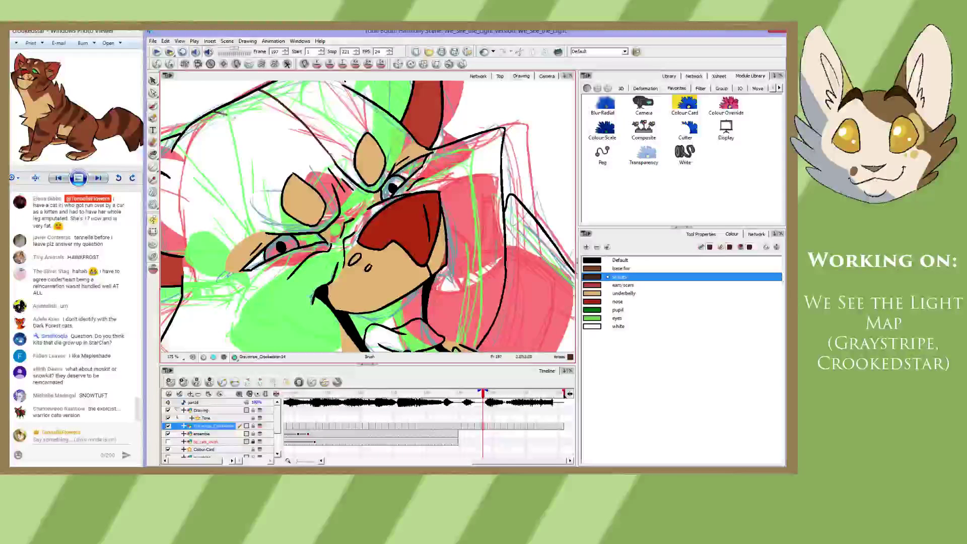
left_click_drag(215, 109, 268, 134)
key("ctrl+z")
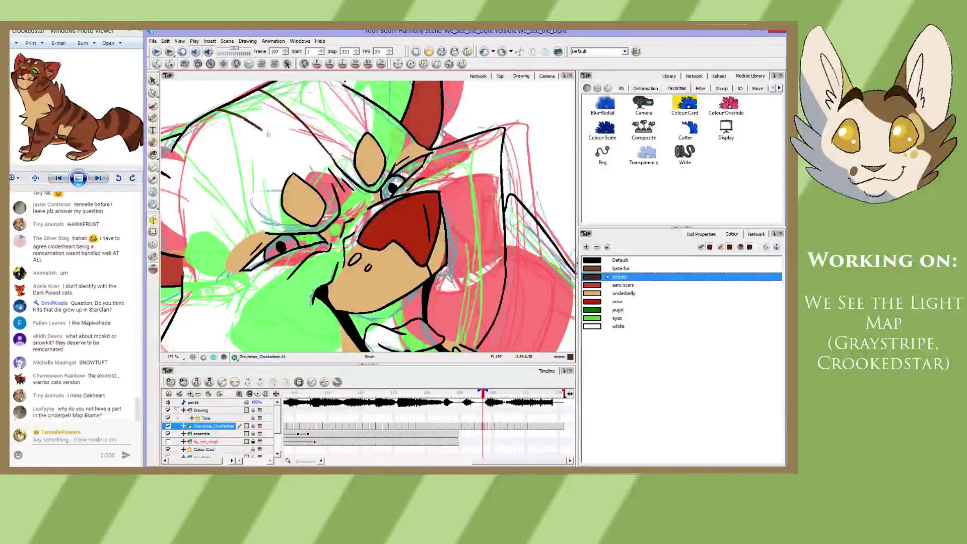
key("ctrl+z")
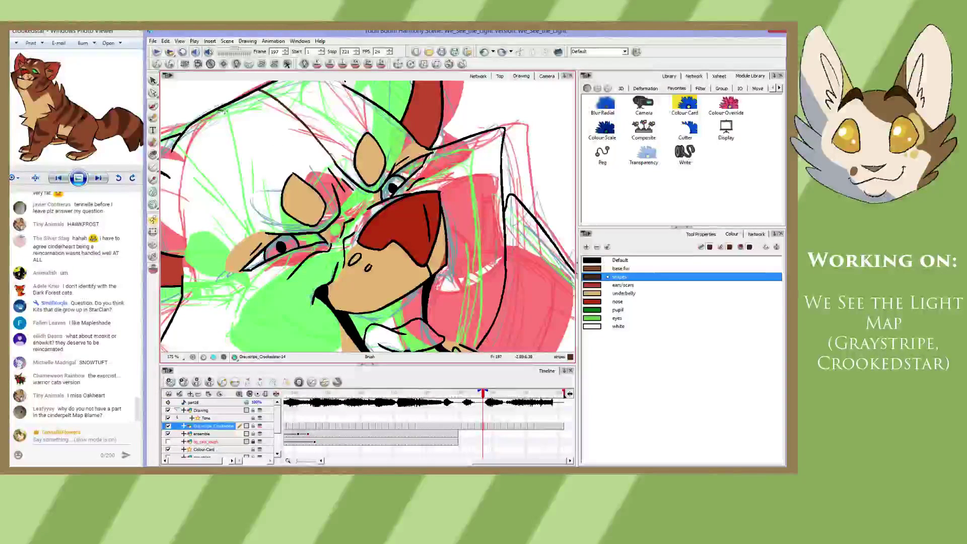
left_click_drag(216, 109, 313, 168)
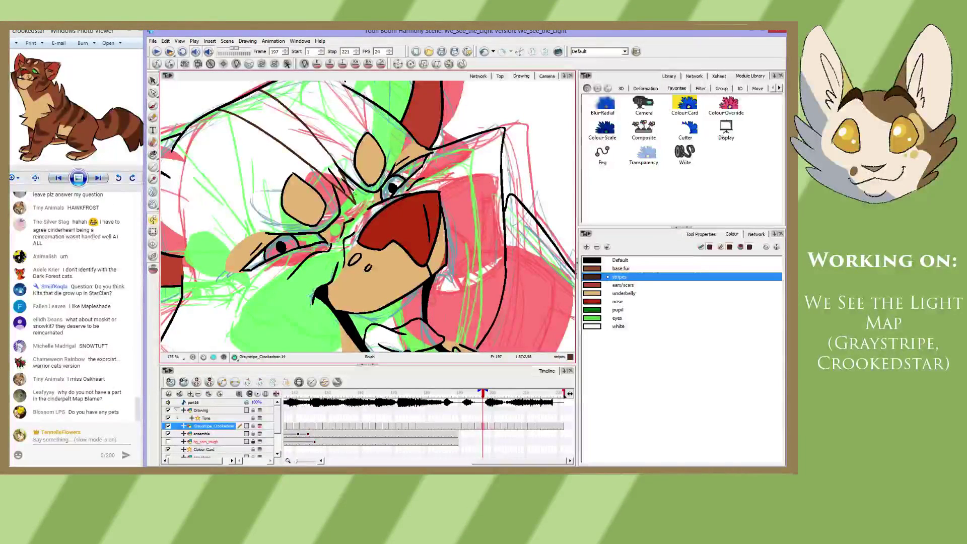
- Draw the first edge of the forehead stripe on frame 195, from the head outline below the ear down to the forehead wrinkle
key("comma")
key("comma")
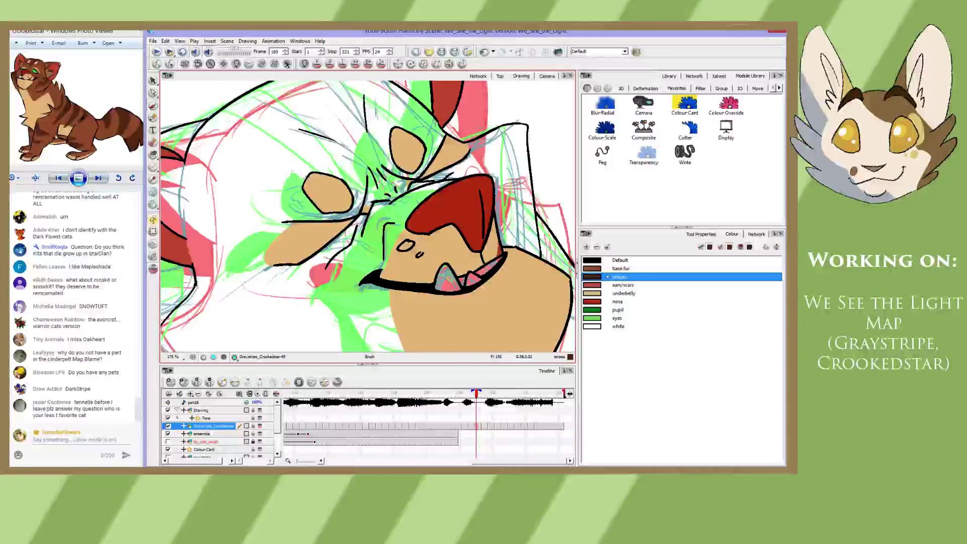
mouse_move(374, 198)
left_mouse_down()
mouse_move(345, 245)
mouse_move(372, 244)
left_mouse_up()
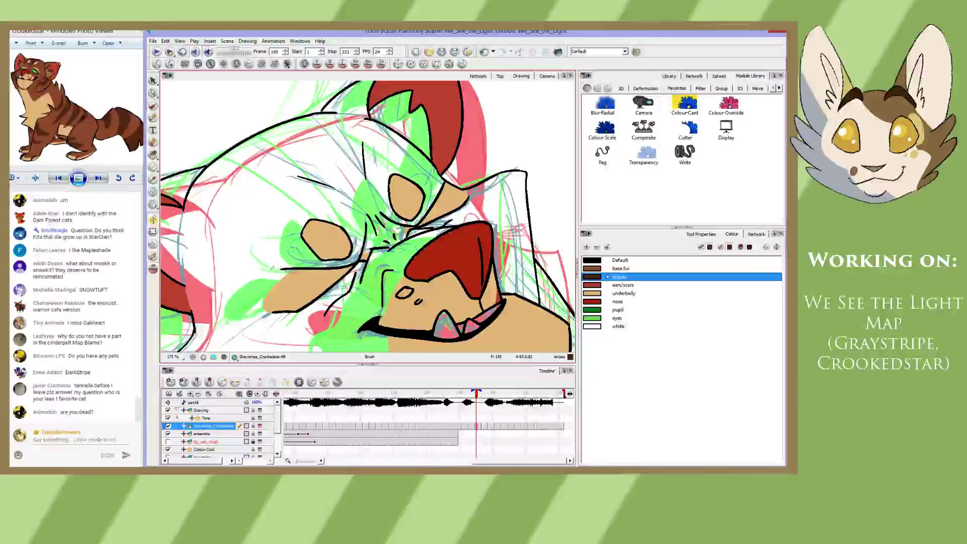
left_click_drag(362, 204, 326, 225)
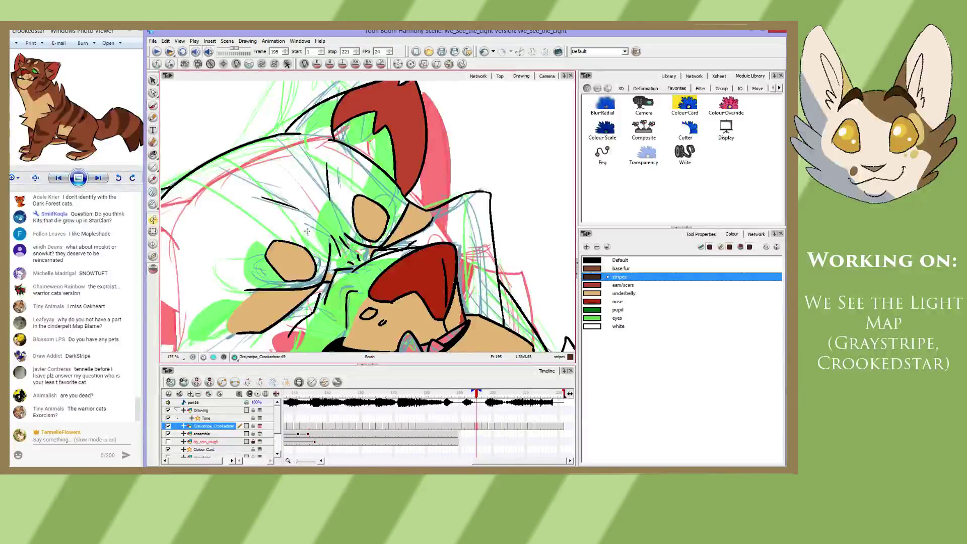
mouse_move(334, 261)
left_mouse_down()
mouse_move(366, 227)
mouse_move(333, 235)
left_mouse_up()
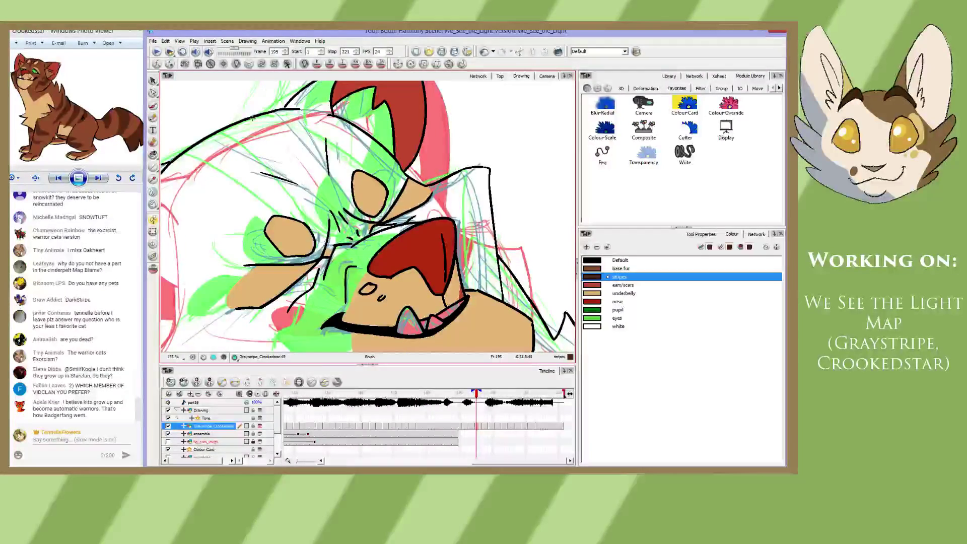
left_click_drag(250, 113, 262, 133)
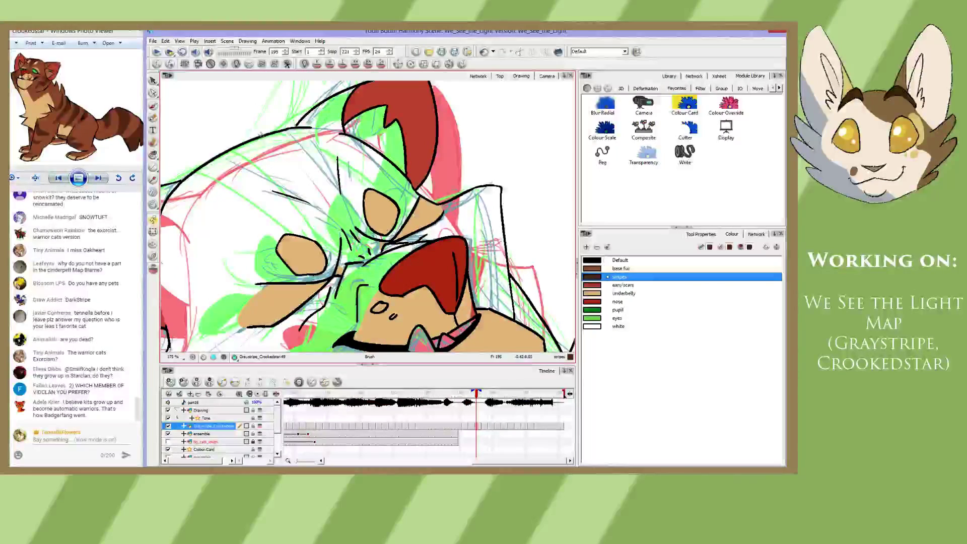
mouse_move(266, 135)
left_mouse_down()
mouse_move(298, 147)
mouse_move(340, 195)
left_mouse_up()
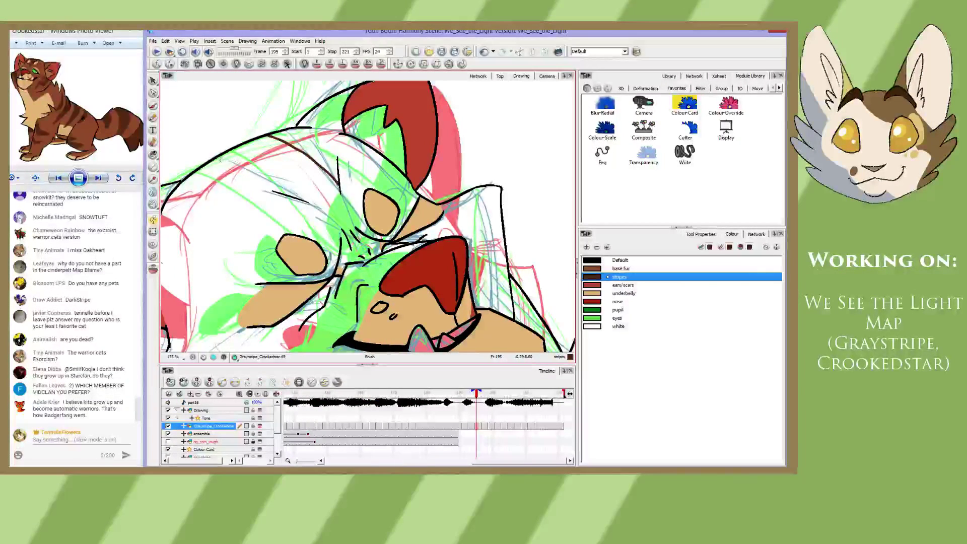
- Draw the second edge of the stripe on frame 195 and extend both edges to a point between the brows
left_click_drag(225, 161, 345, 232)
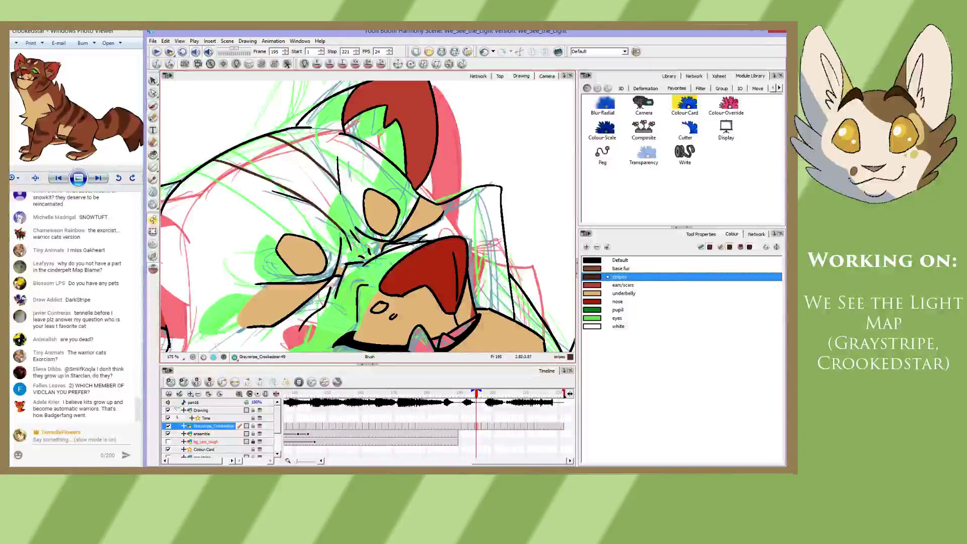
left_click_drag(346, 233, 360, 251)
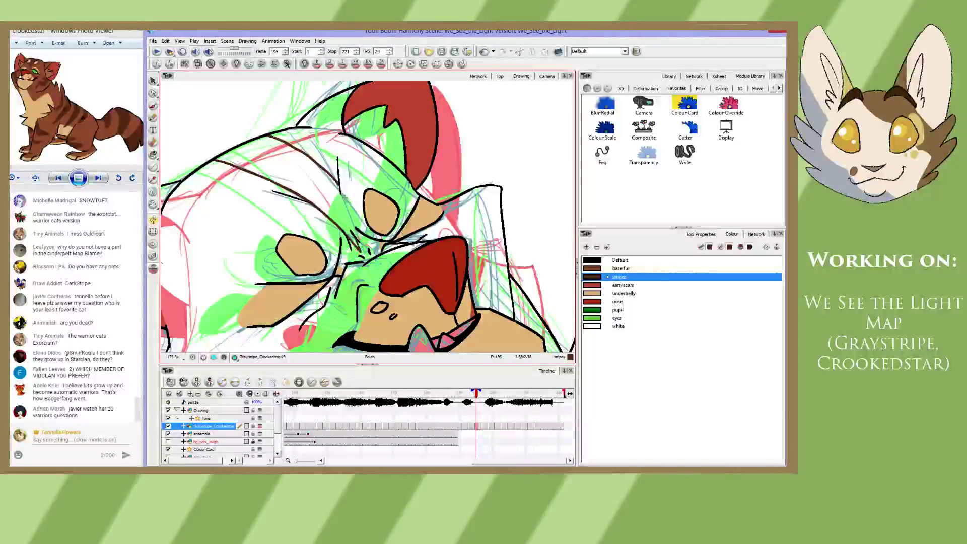
left_click_drag(340, 195, 353, 226)
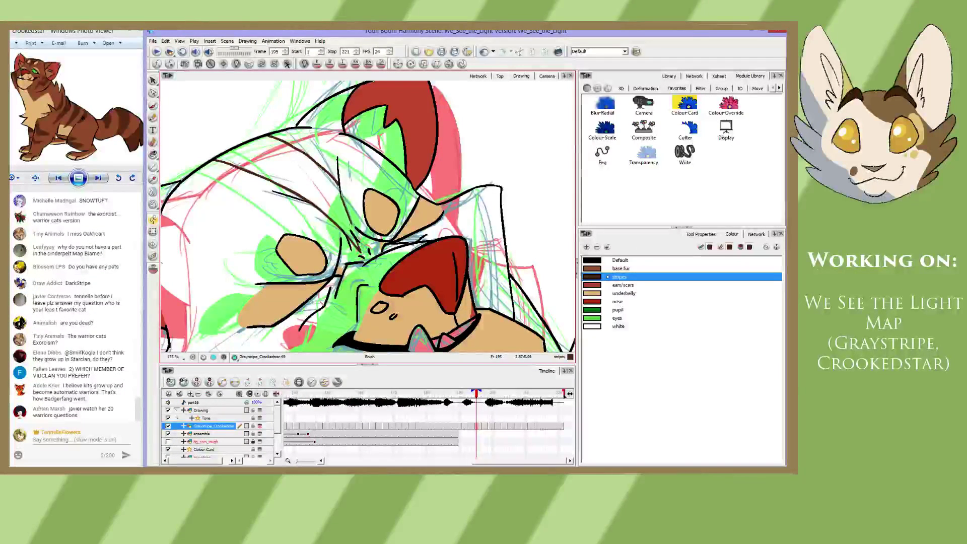
left_click_drag(341, 193, 360, 251)
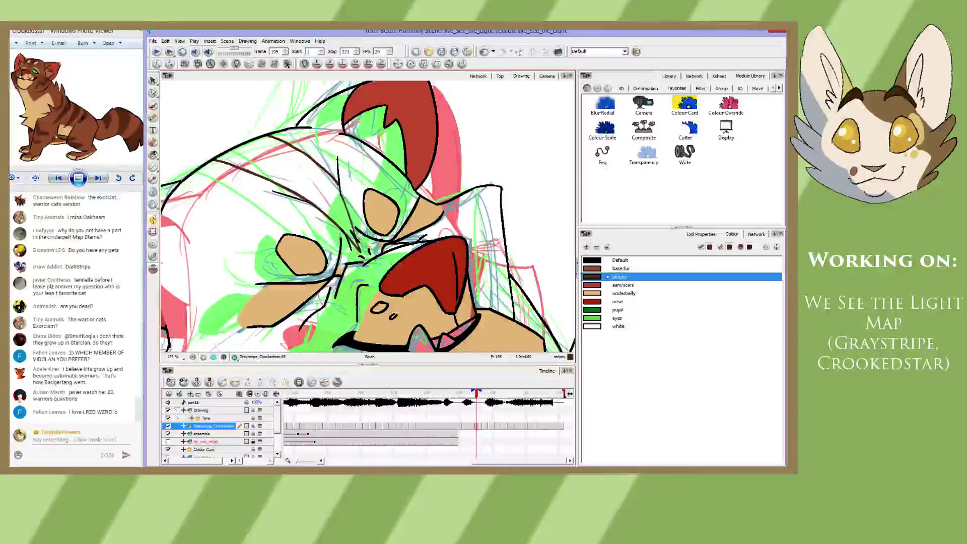
- Draw the first edge of the forehead stripe on frame 193, curving from the head outline down to the forehead wrinkle
key("f")
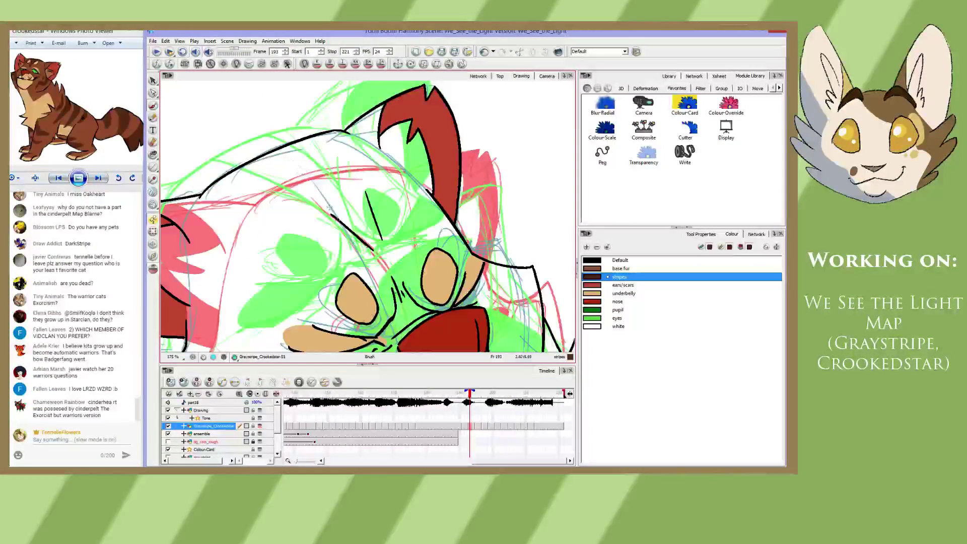
key("space")
left_click_drag(356, 234, 336, 191)
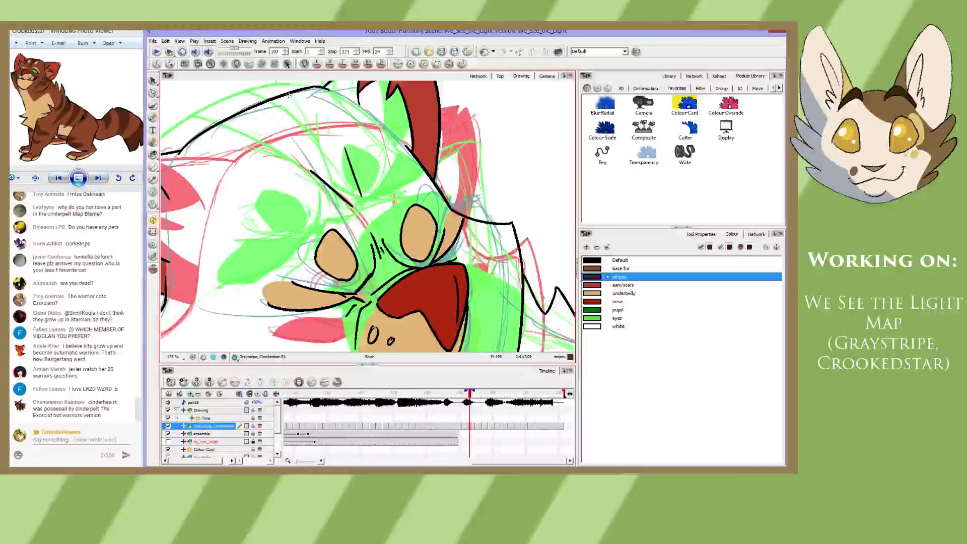
left_click_drag(289, 93, 347, 153)
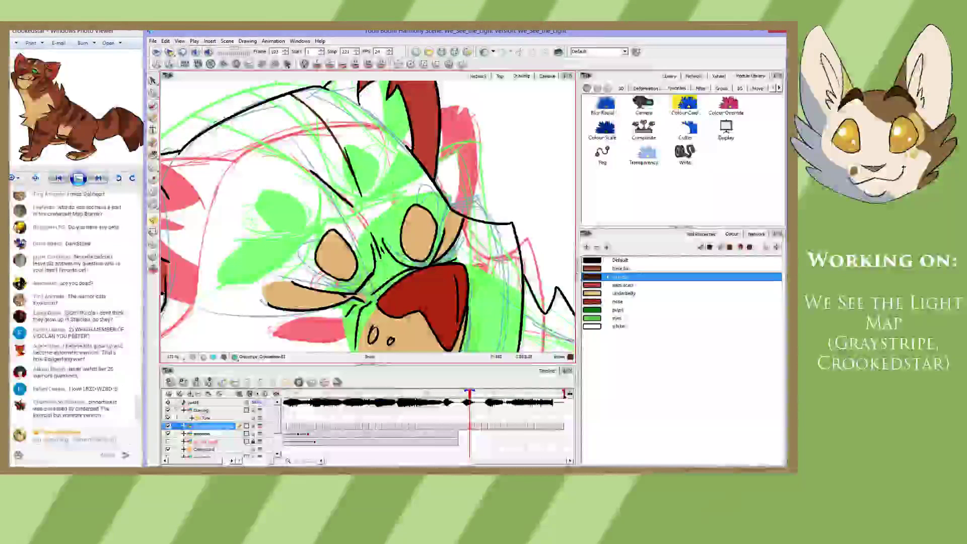
- Draw the second edge of the forehead stripe on frame 193, from the head outline along the lower wrinkle, redoing unsatisfactory strokes
left_click_drag(223, 121, 320, 178)
key("ctrl+z")
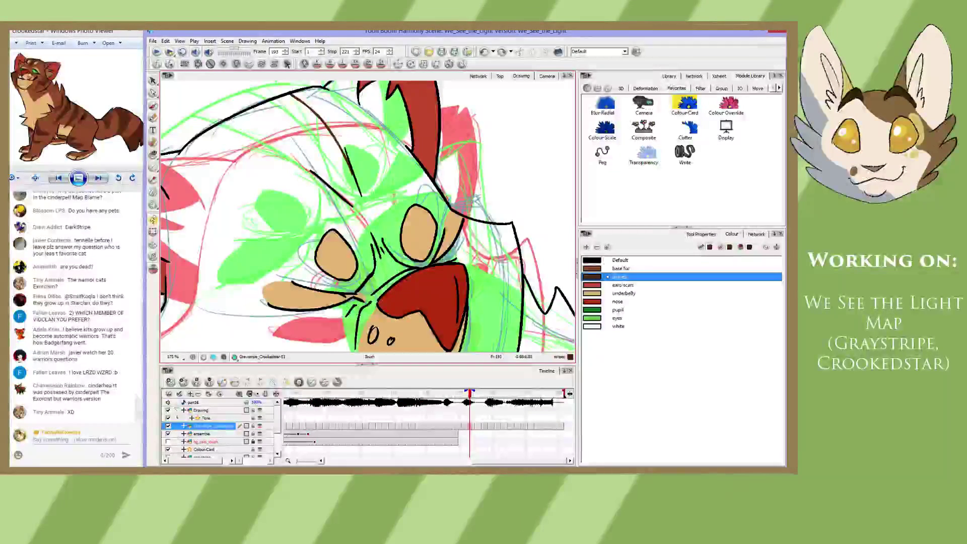
mouse_move(222, 122)
left_mouse_down()
mouse_move(284, 147)
mouse_move(339, 195)
mouse_move(306, 147)
left_mouse_up()
key("ctrl+z")
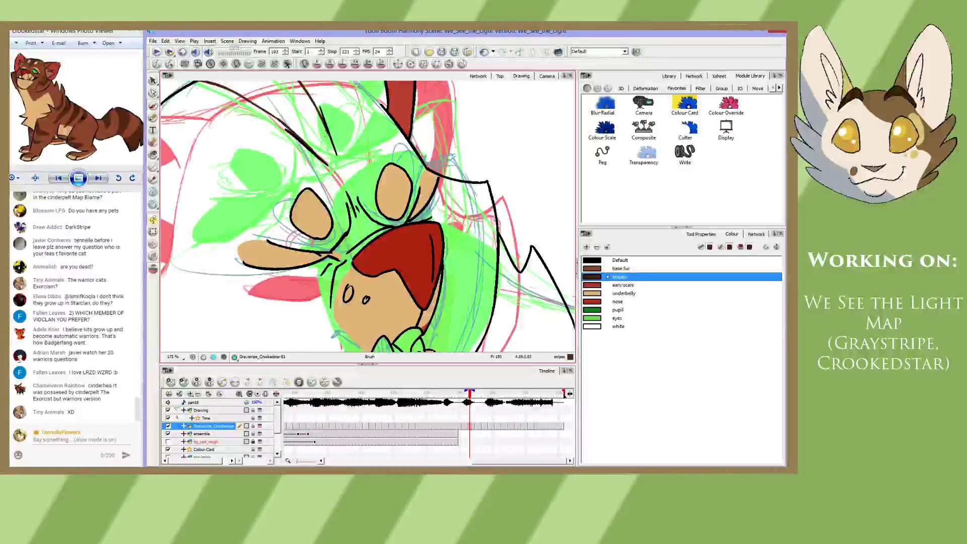
key("ctrl+z")
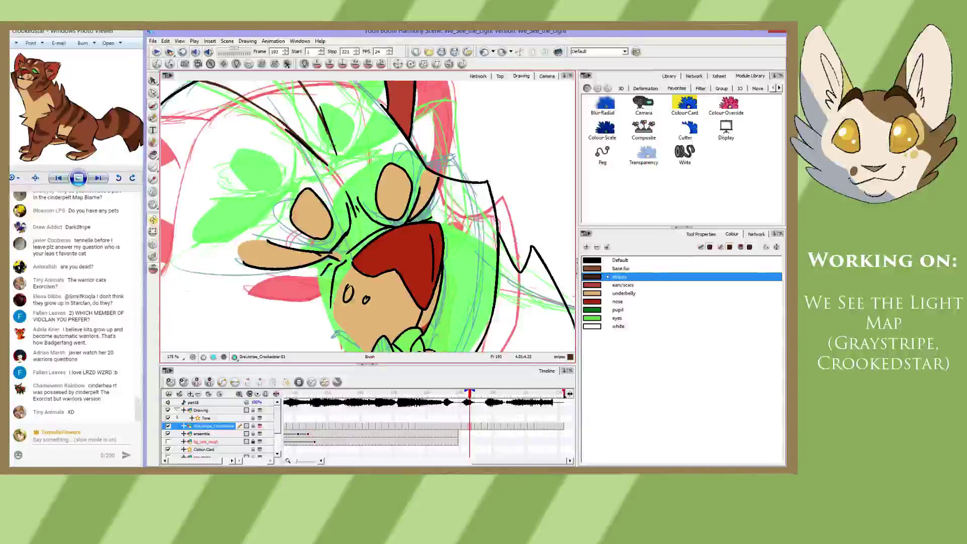
- Extend both edges of the forehead stripe on frame 193 along the wrinkles to a point between the brows
left_click_drag(332, 146, 359, 224)
left_click_drag(328, 167, 360, 227)
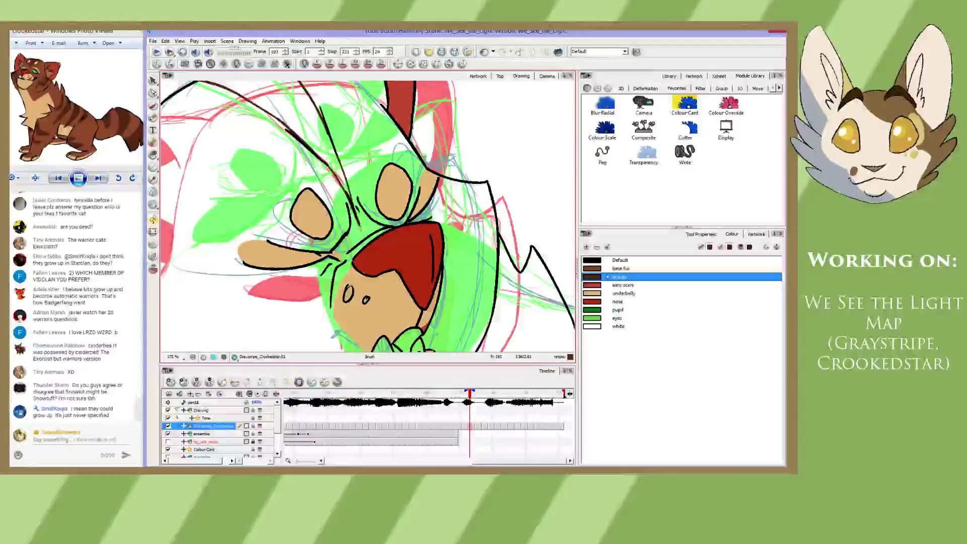
left_click_drag(328, 165, 361, 229)
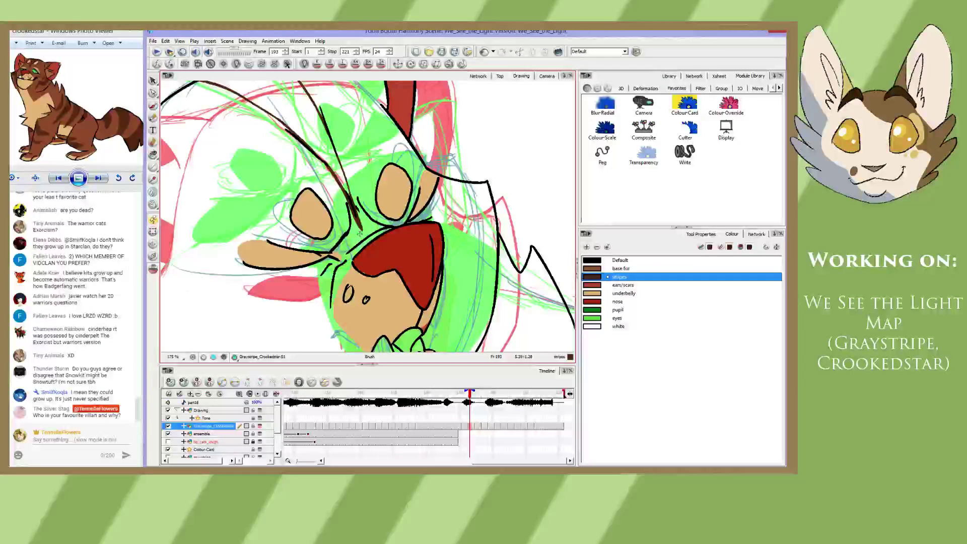
key("alt+e")
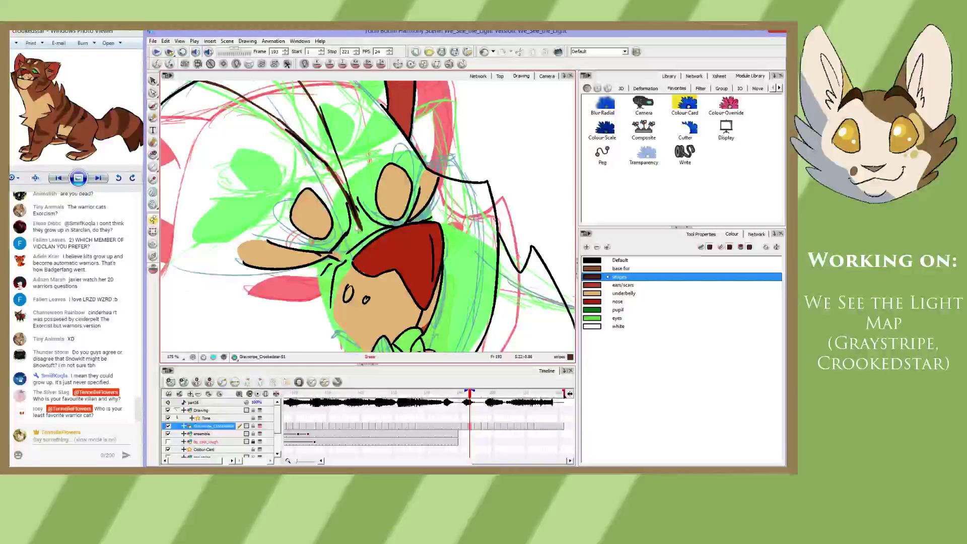
key("alt+b")
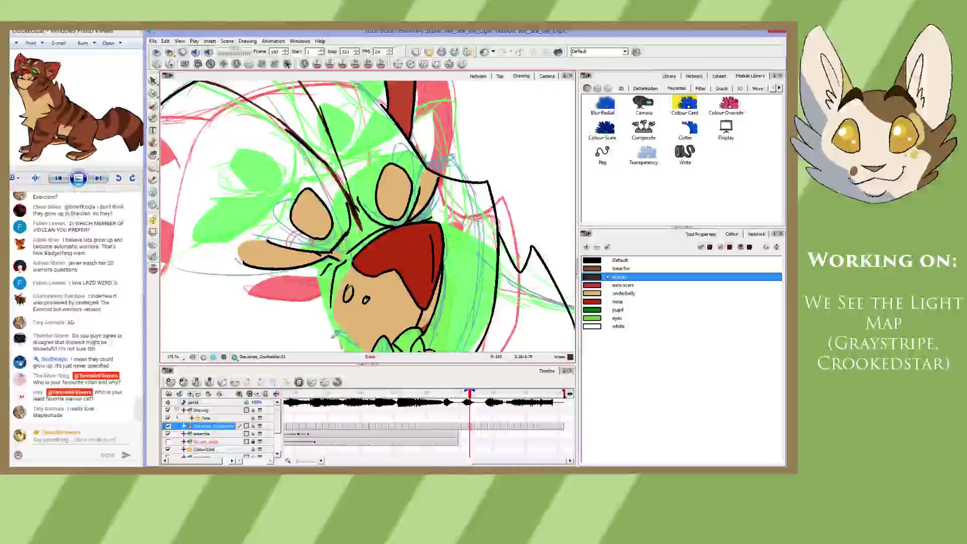
key("alt+b")
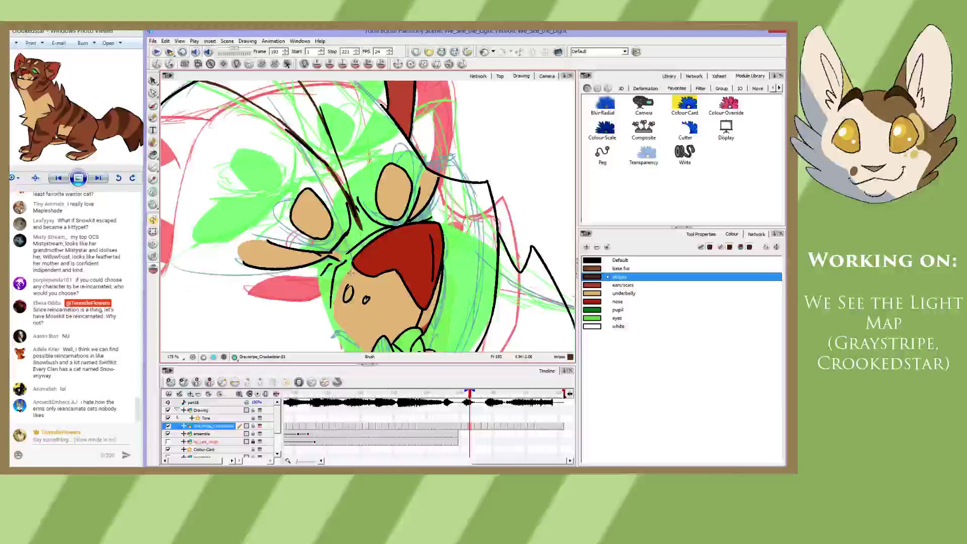
key("e")
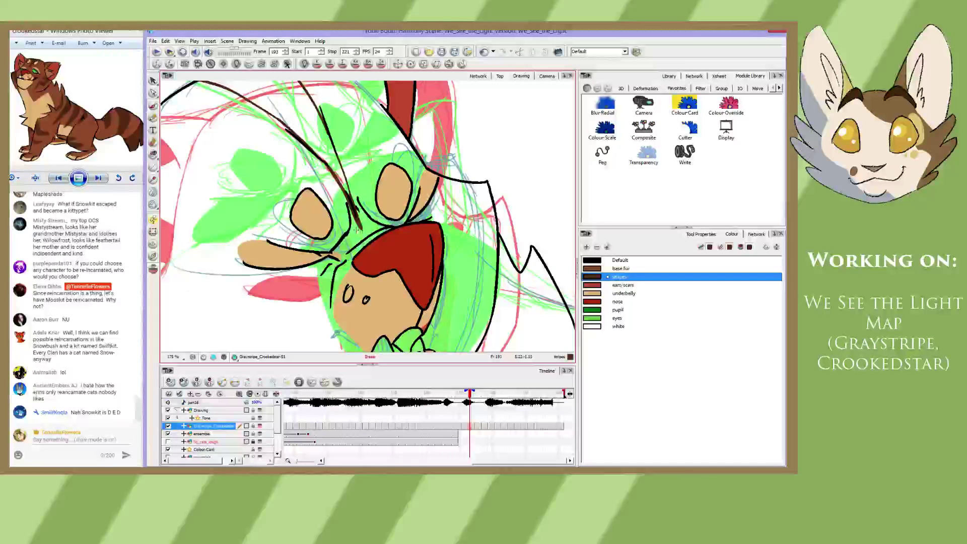
key("alt+b")
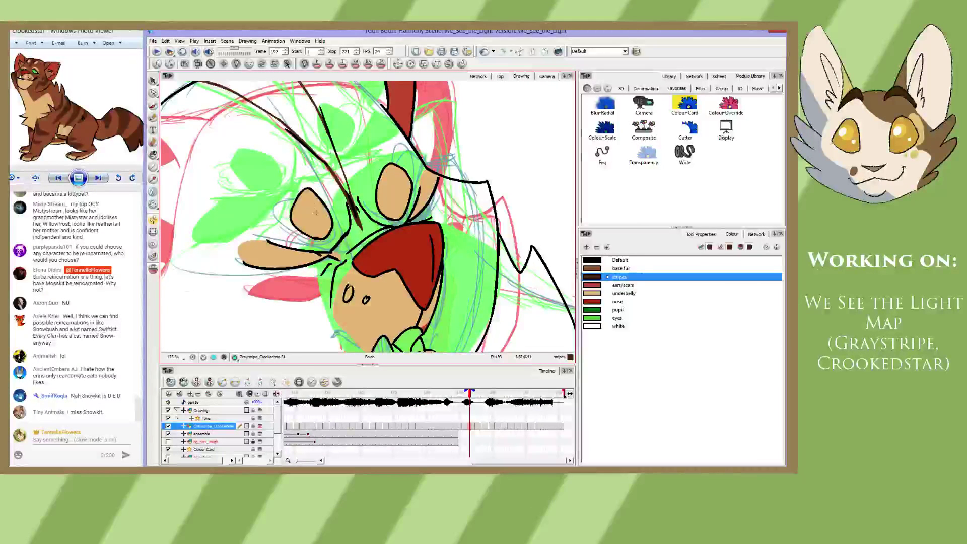
- Check the forehead stripe outlines on frames 195 and 197 and return to frame 191
key("period")
key("period")
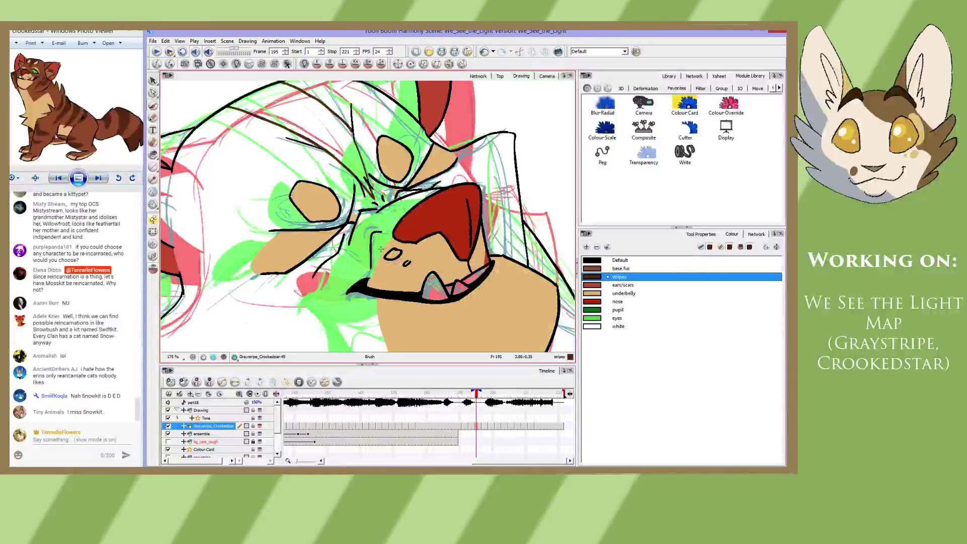
left_click_drag(347, 214, 393, 258)
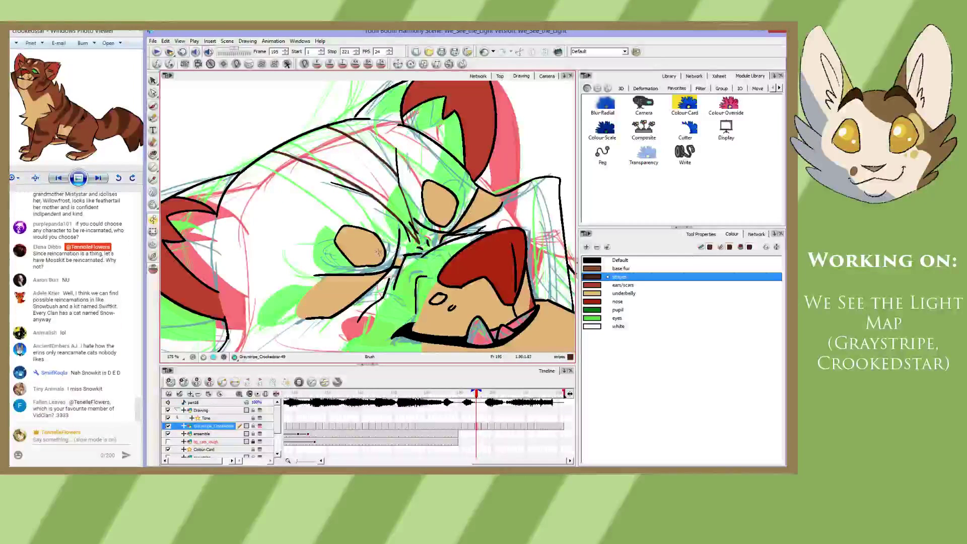
left_click_drag(360, 245, 368, 237)
key("g")
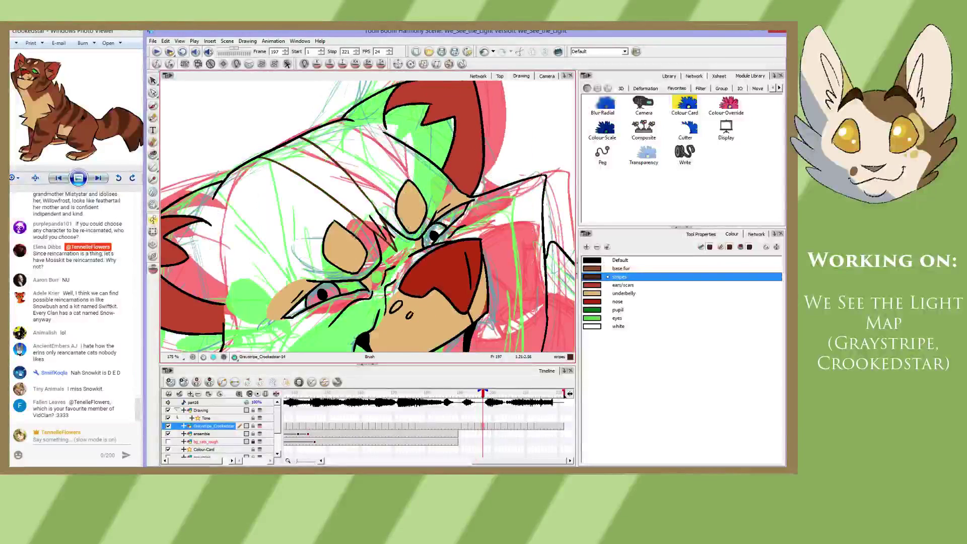
key("comma")
key("comma")
key("comma")
key("comma")
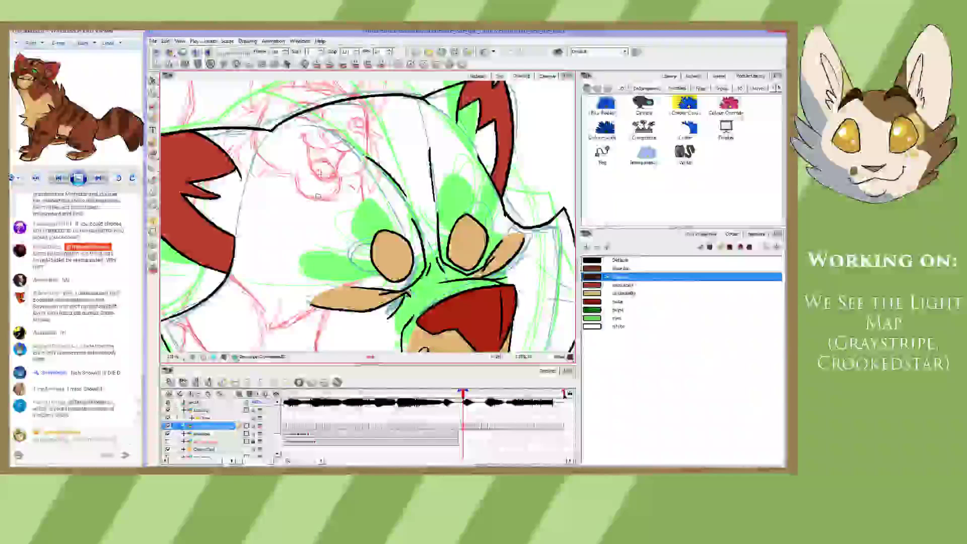
key("comma")
key("comma")
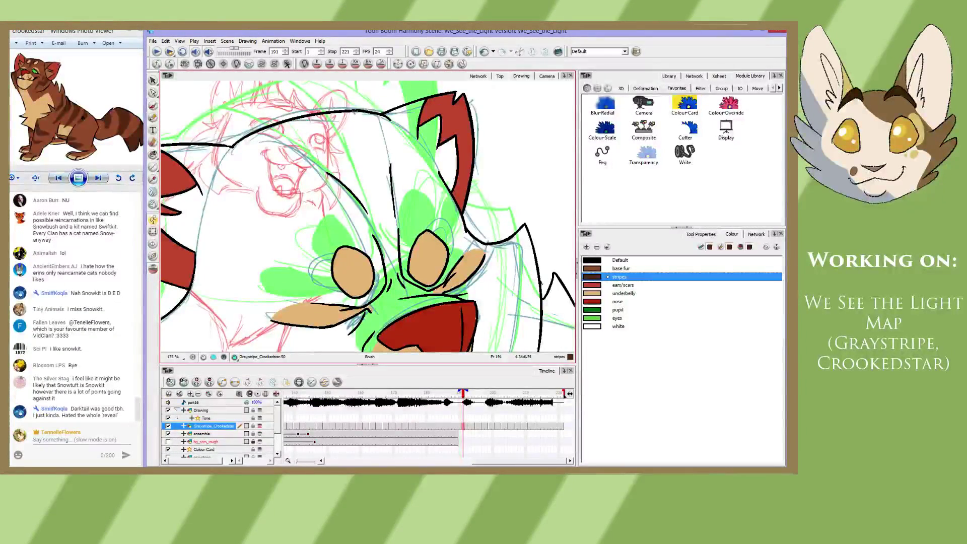
- Draw the first edge of the forehead stripe on frame 191, from the head outline down to the forehead wrinkle, redoing unsatisfactory strokes
left_click_drag(353, 110, 381, 151)
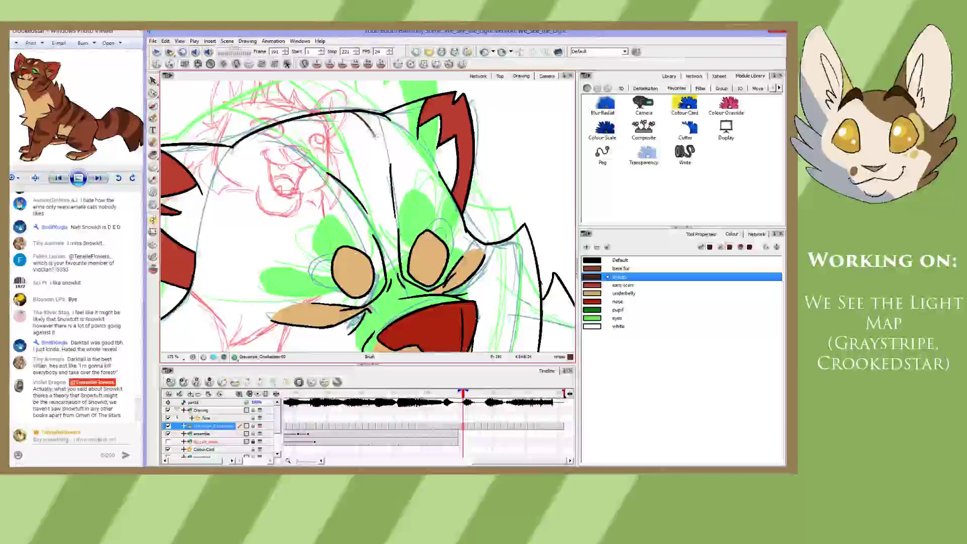
key("ctrl+z")
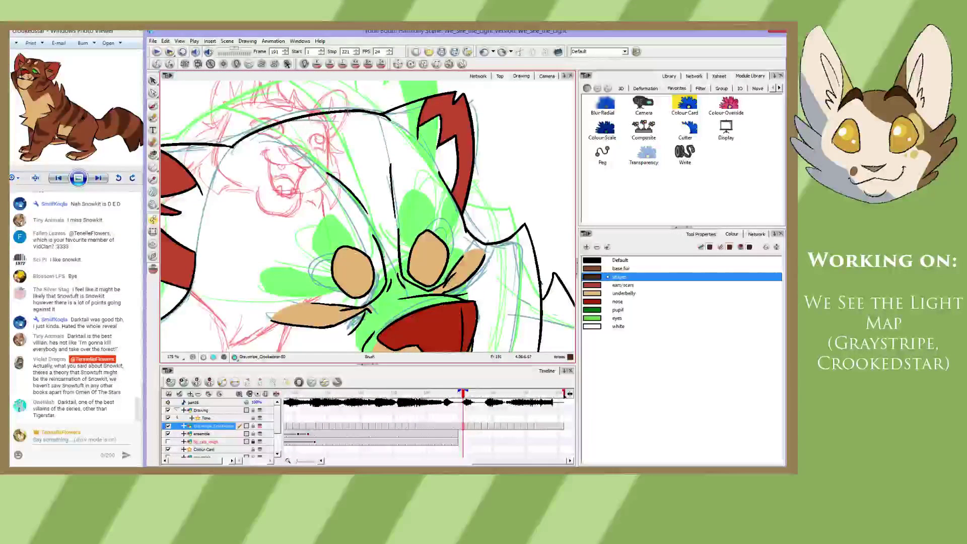
left_click_drag(352, 110, 377, 149)
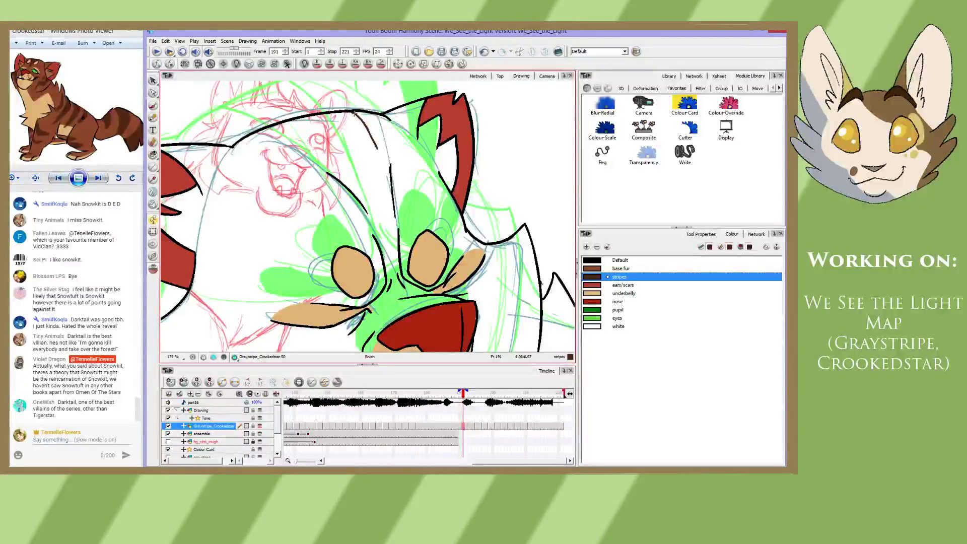
key("ctrl+z")
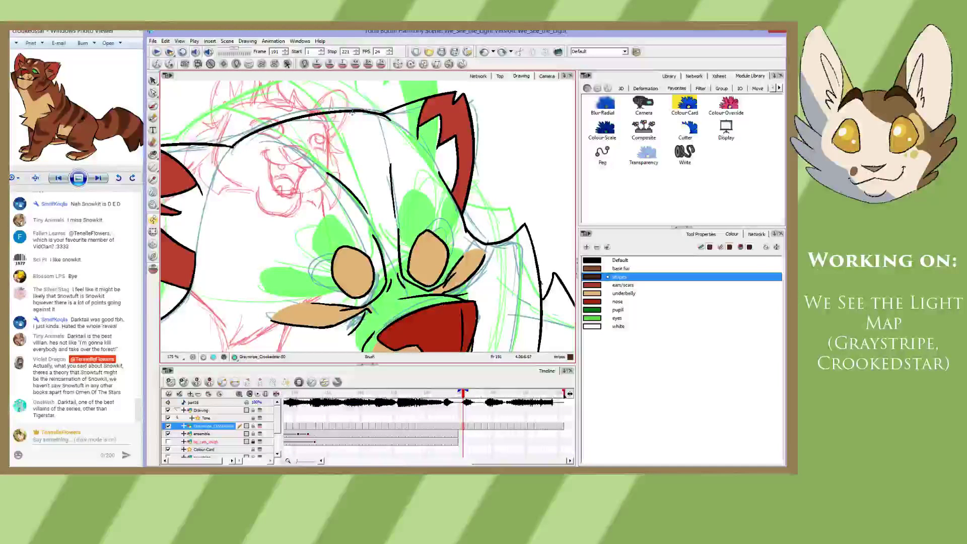
left_click_drag(352, 111, 392, 169)
key("ctrl+z")
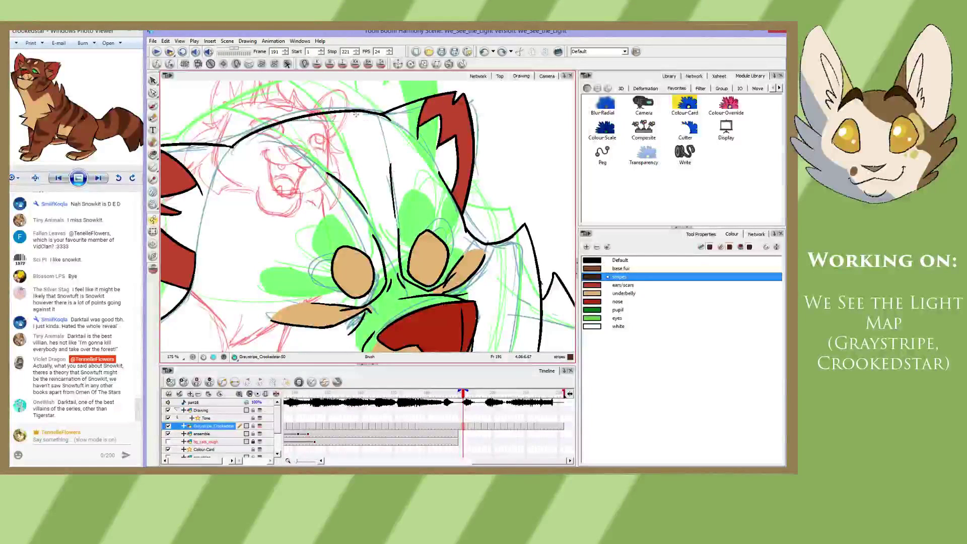
left_click_drag(355, 114, 390, 165)
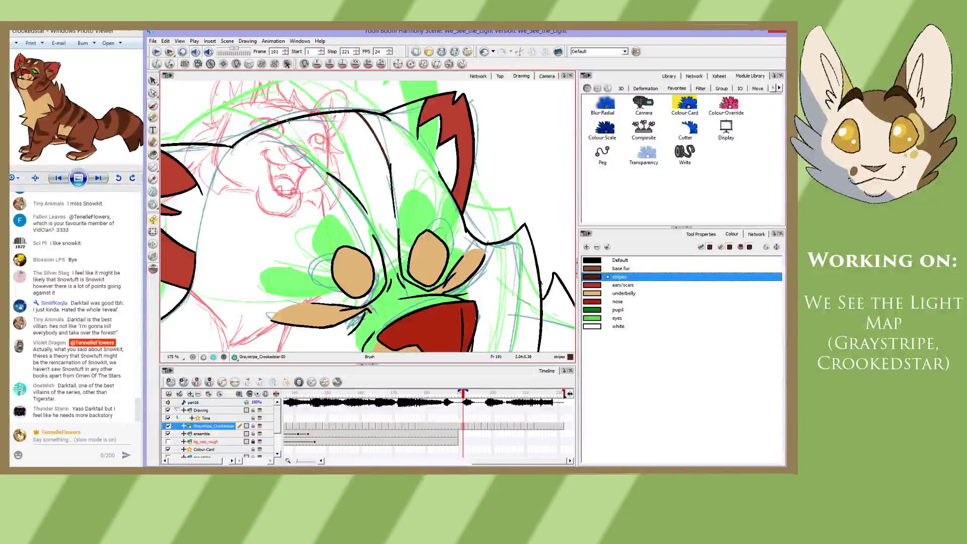
- Draw the second edge of the forehead stripe on frame 191, curving from the head outline down to the lower wrinkle
mouse_move(288, 120)
left_mouse_down()
mouse_move(369, 210)
mouse_move(339, 140)
left_mouse_up()
key("space")
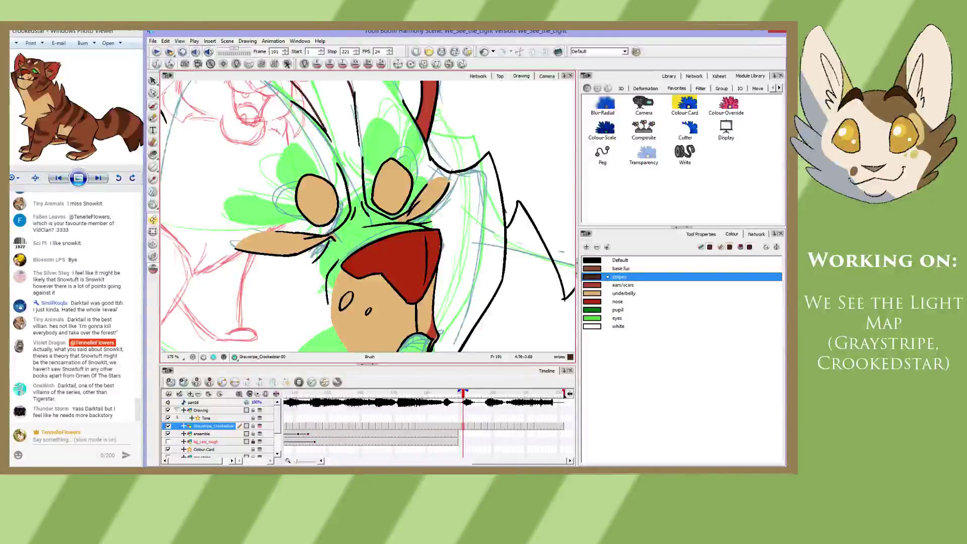
key("space")
left_click_drag(352, 243, 332, 254)
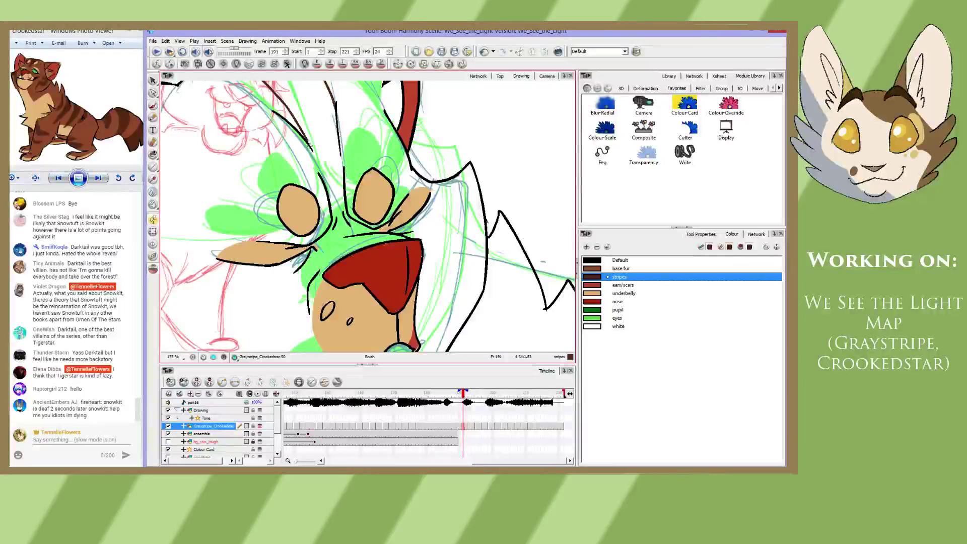
left_click_drag(304, 136, 312, 147)
left_click_drag(309, 145, 322, 173)
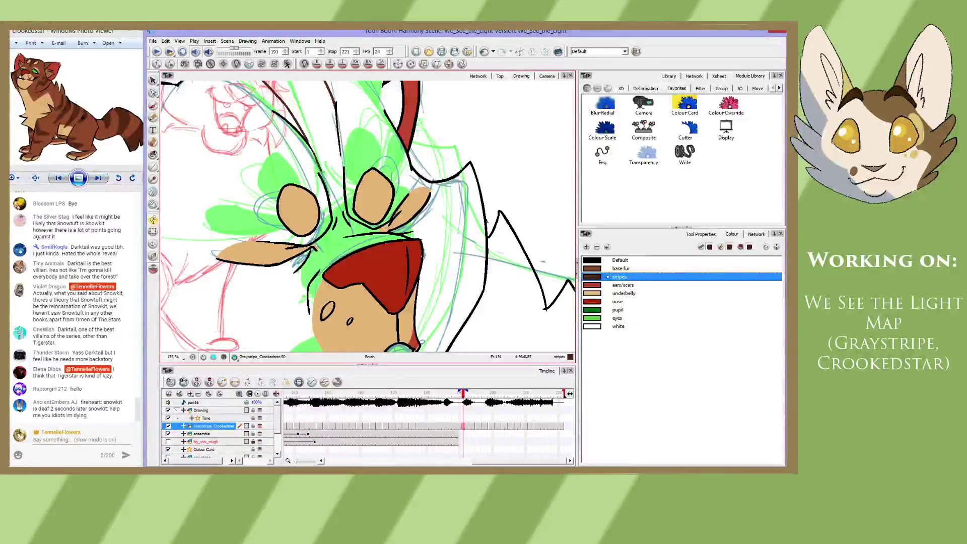
key("ctrl+z")
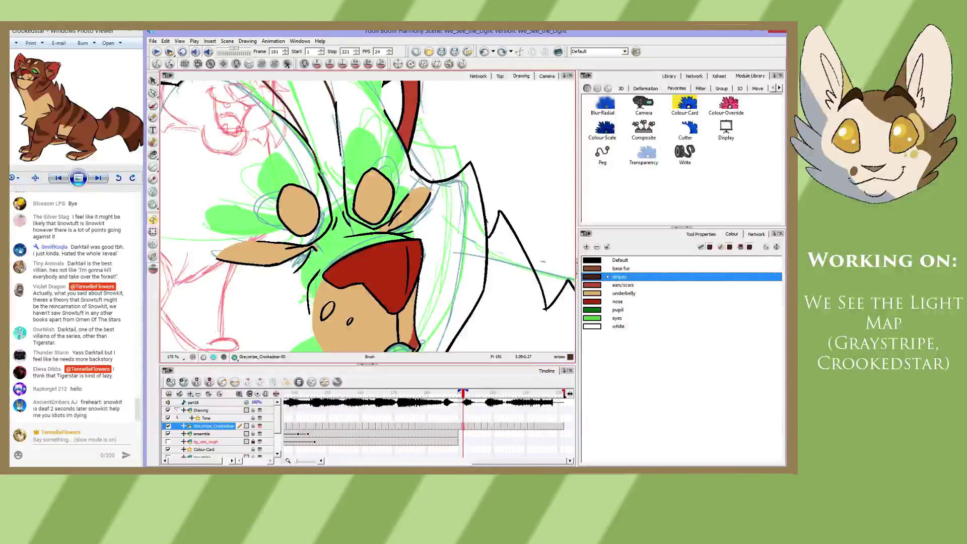
left_click_drag(312, 148, 322, 176)
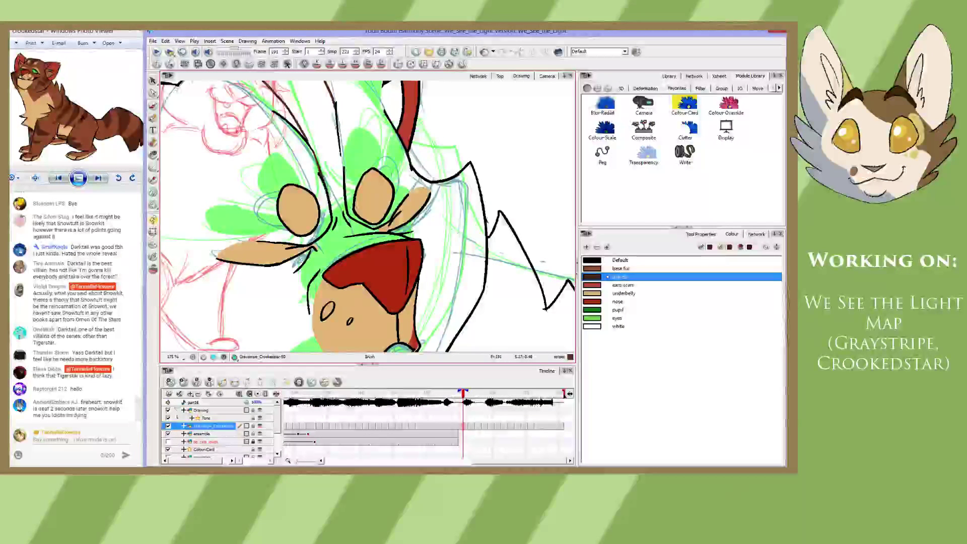
- Extend the stripe edges on frame 191 to a point between the brows, undoing stray strokes
left_click_drag(319, 174, 344, 231)
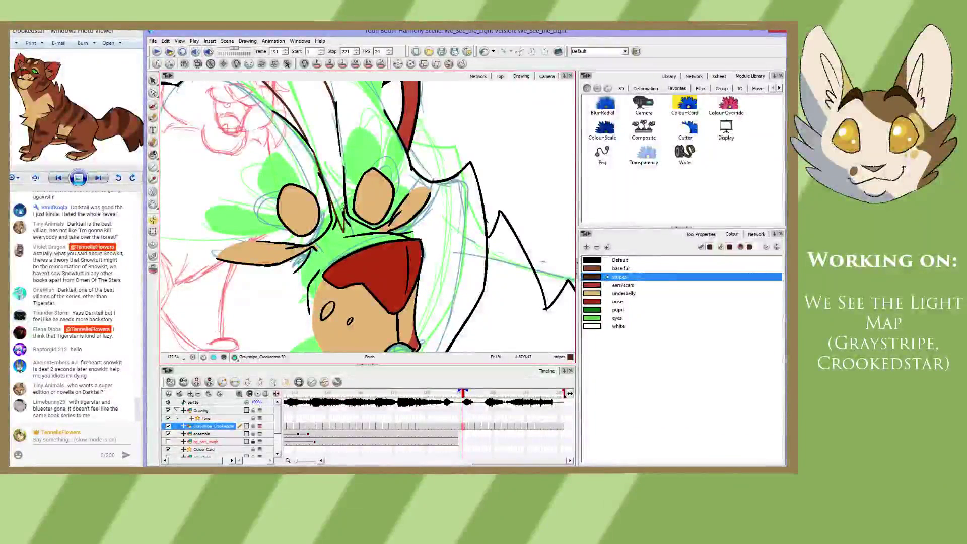
left_click_drag(344, 180, 338, 126)
key("ctrl+z")
key("ctrl+z")
mouse_move(303, 183)
left_mouse_down()
mouse_move(332, 195)
mouse_move(357, 182)
left_mouse_up()
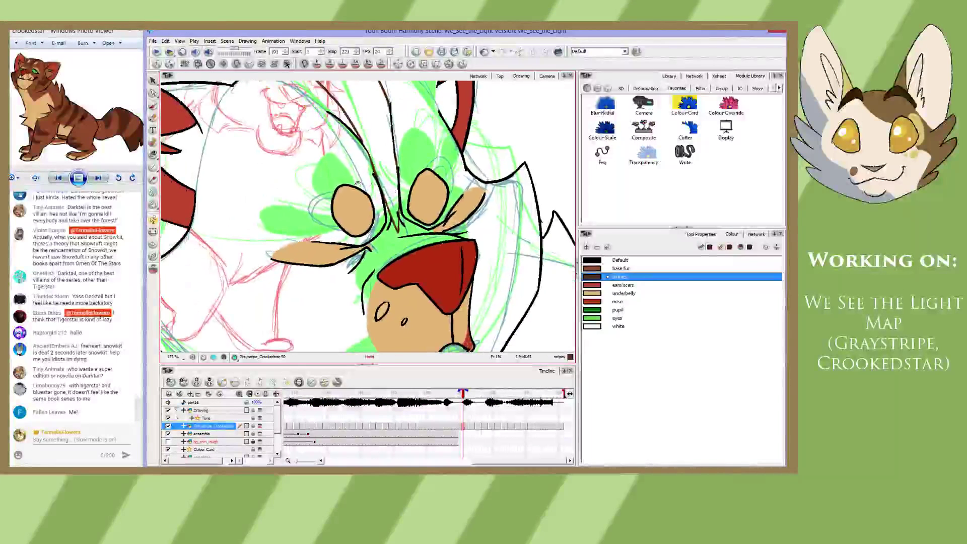
- Fill the outlined forehead stripe on frames 191 and 193 with the stripes colour using the Paint tool
left_click(153, 155)
left_click_drag(352, 111, 361, 151)
left_click(370, 141)
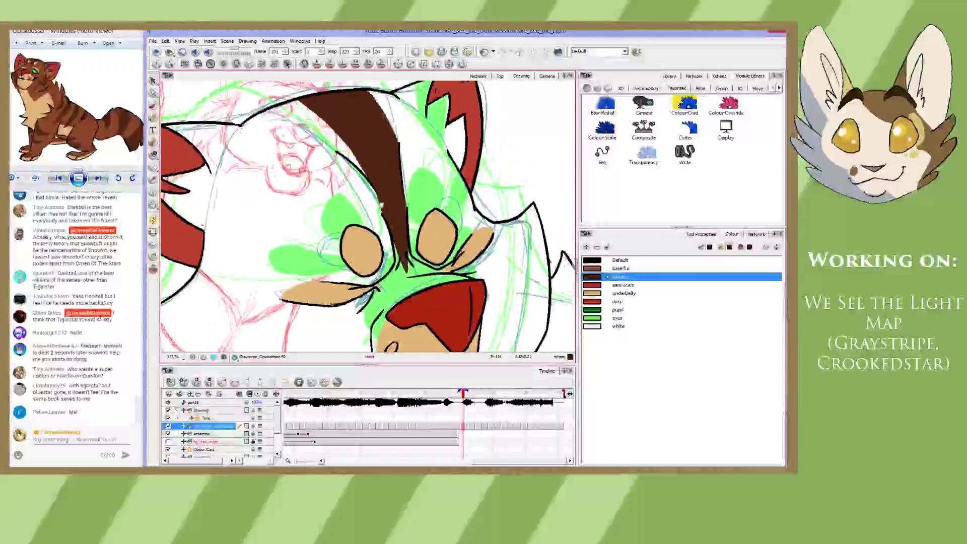
key("g")
left_click(348, 150)
- Fill the forehead stripe on the drawings from frame 195 to frame 201 with the stripes colour
key("g")
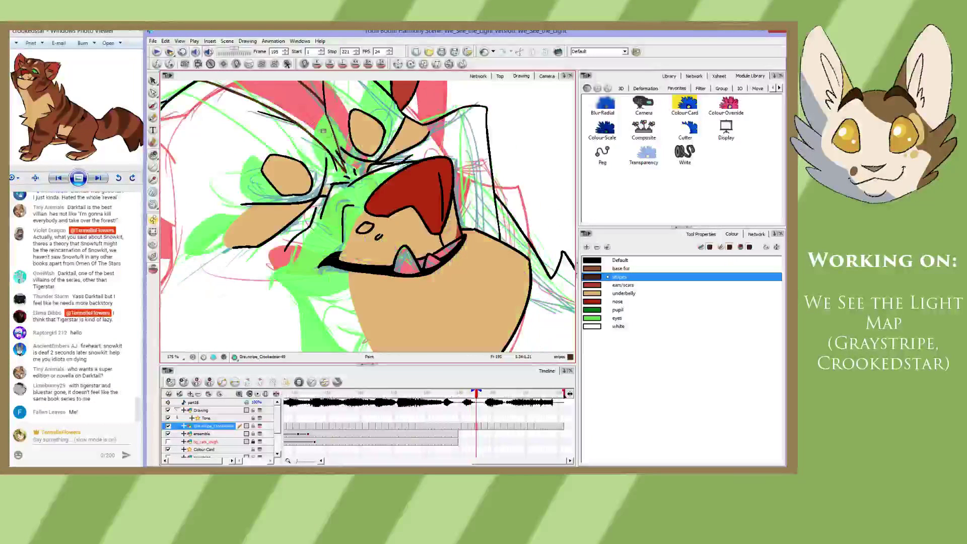
left_click(323, 133)
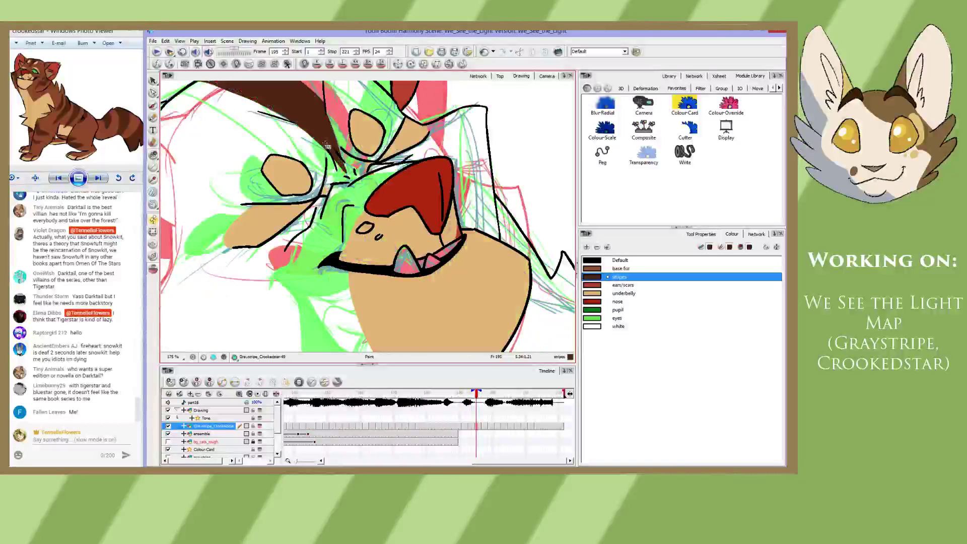
key("g")
key("g")
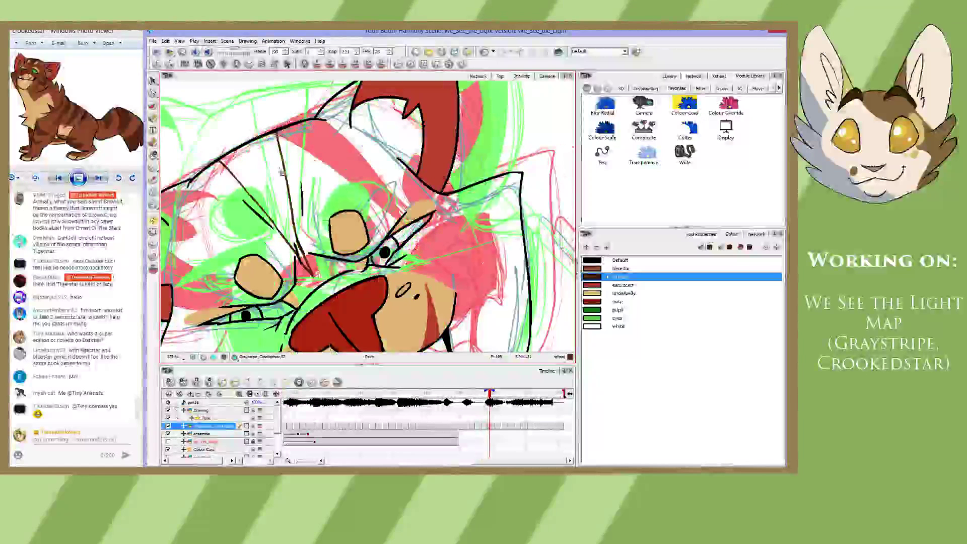
key("g")
left_click(298, 189)
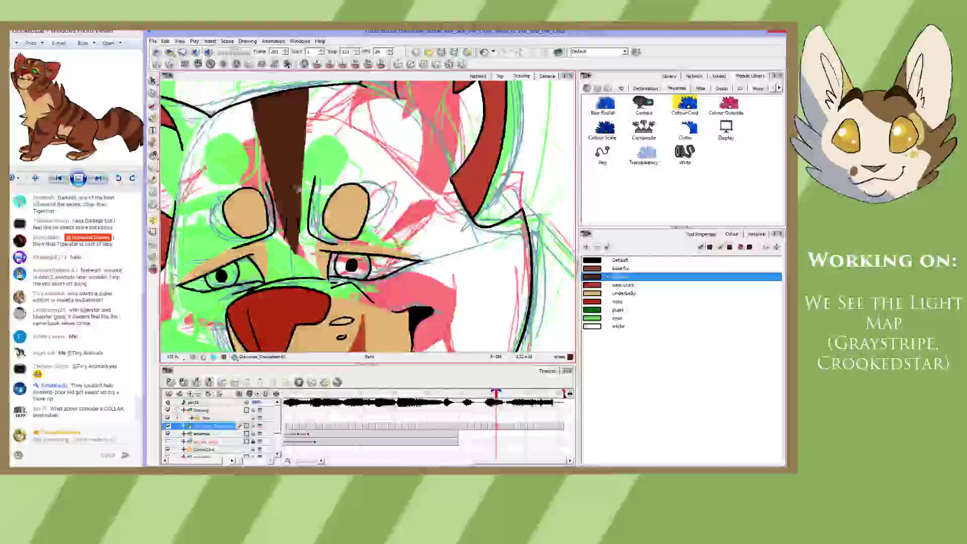
- Fill the forehead stripe on the remaining drawings up to frame 213 with the stripes colour and show the drawing in the camera view
key("g")
key("g")
key("g")
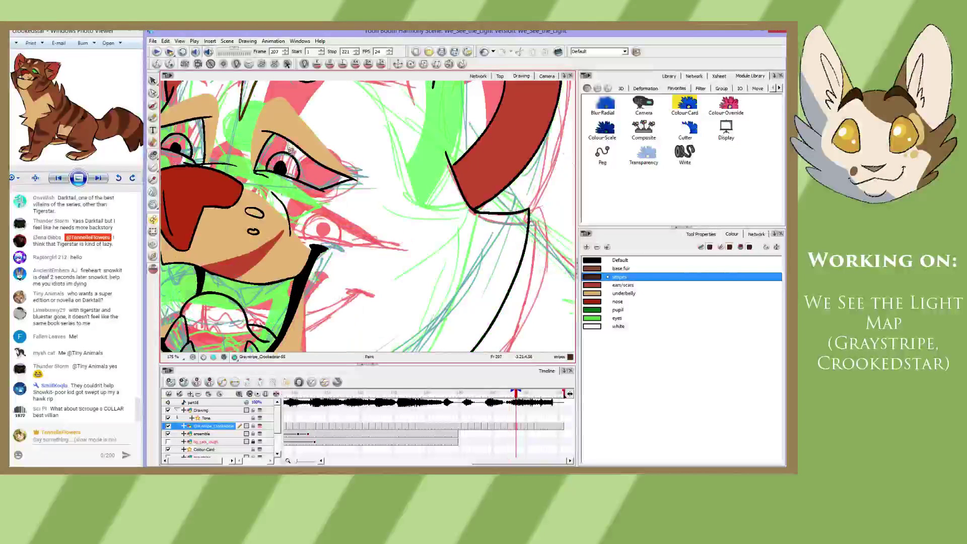
left_click_drag(292, 151, 341, 212)
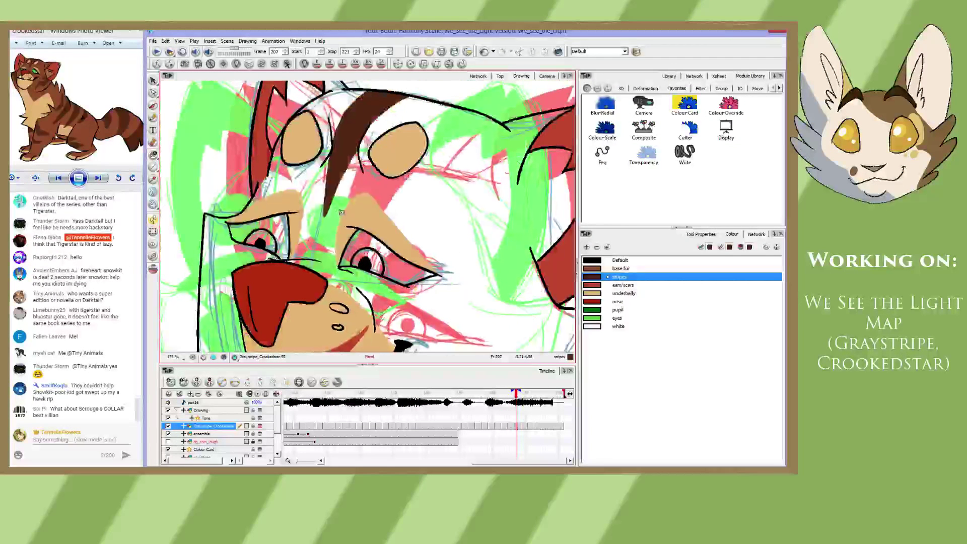
key("g")
key("g")
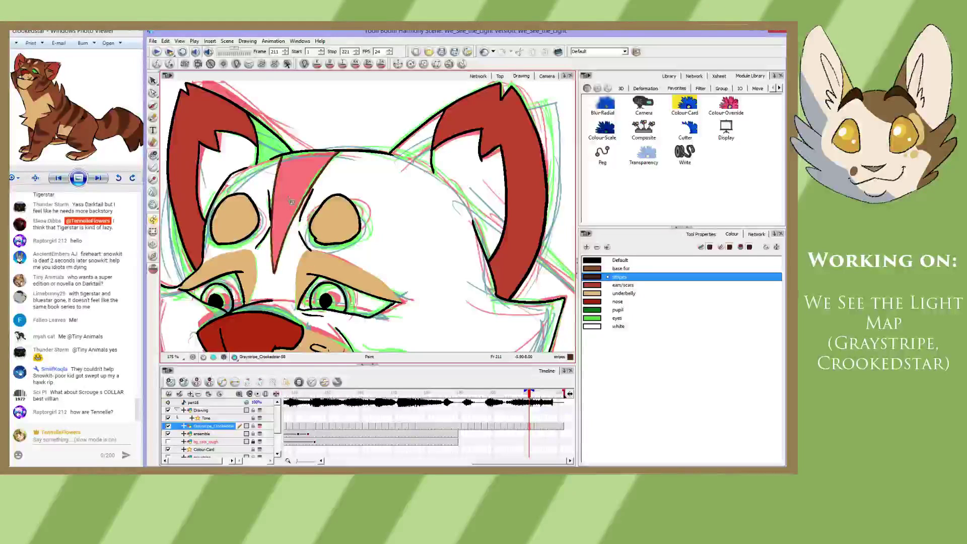
key("g")
left_click(295, 210)
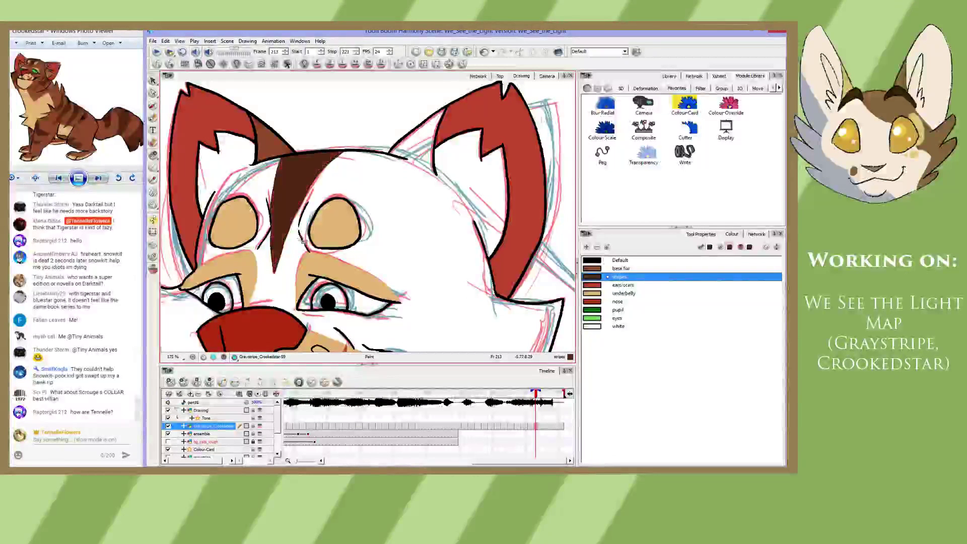
left_click(547, 76)
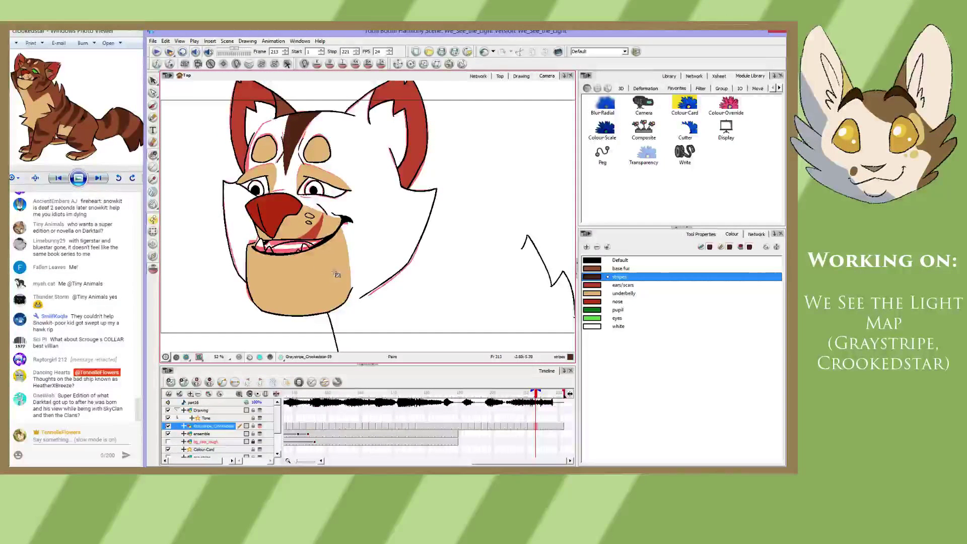
- Save the scene and play the animation back from frame 189 to review the coloured forehead stripe
left_click(458, 394)
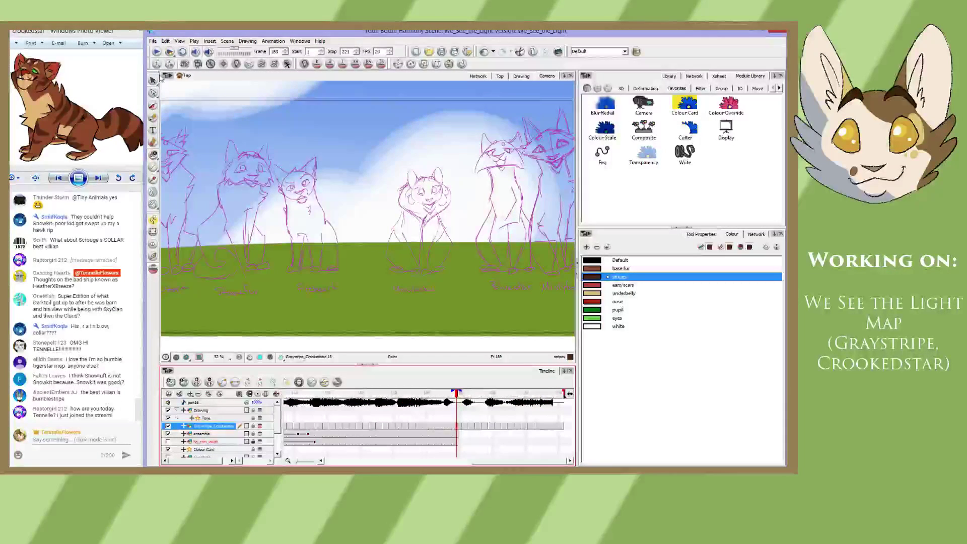
left_click(153, 41)
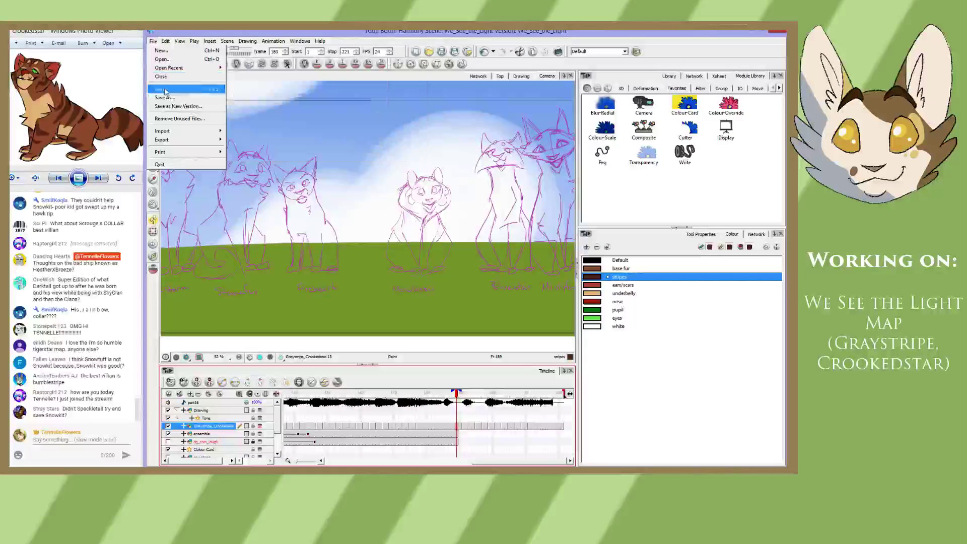
left_click(167, 87)
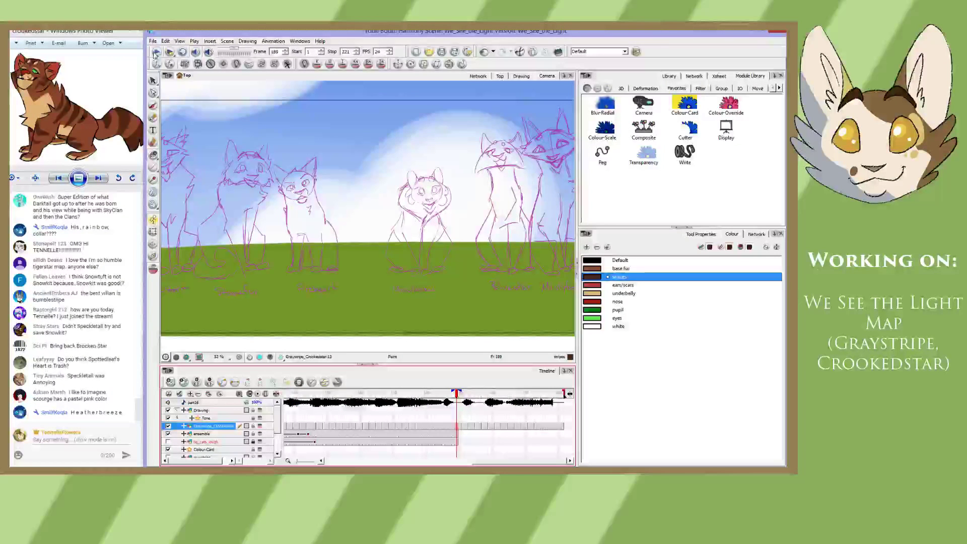
left_click(156, 52)
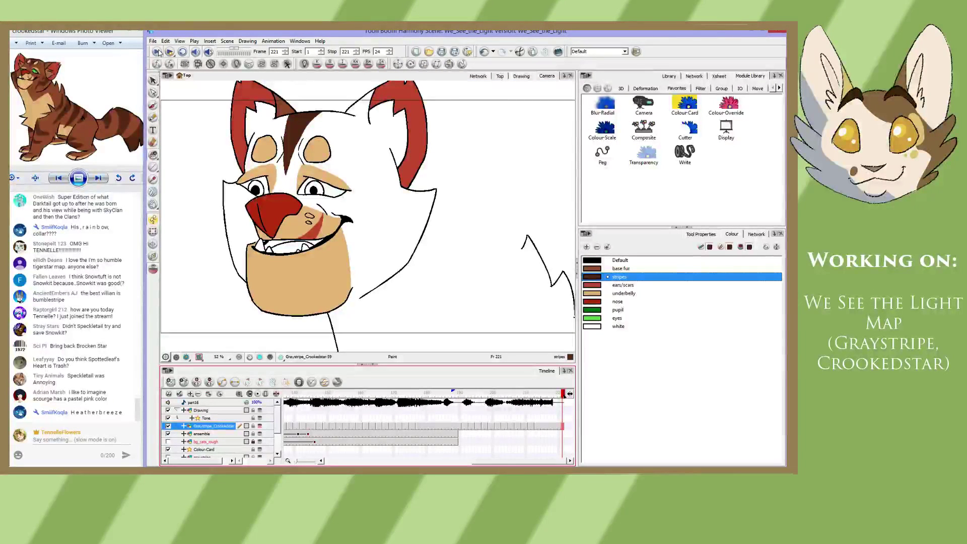
left_click(157, 52)
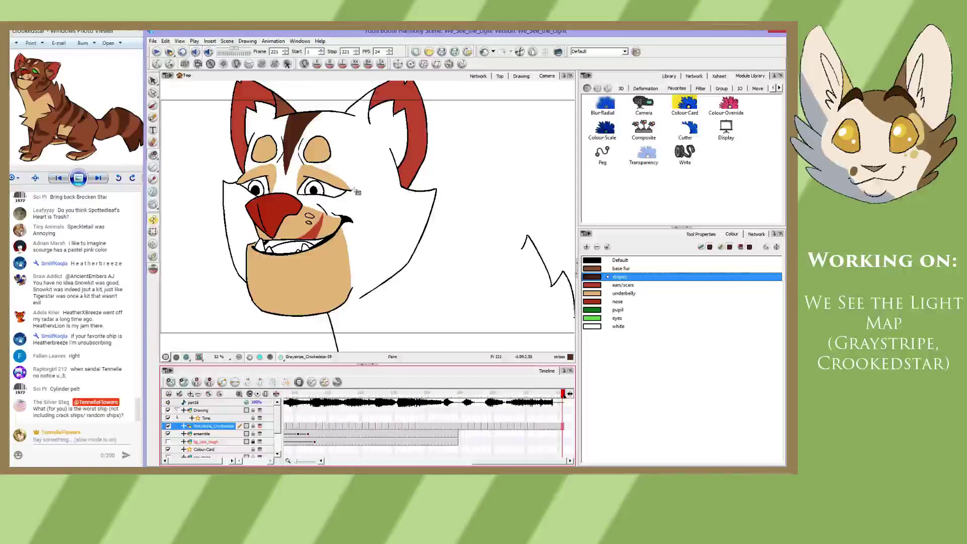
- Draw a small oval outline with the Brush in the stripes colour on the cheek beside the eye on frame 221
left_click(521, 76)
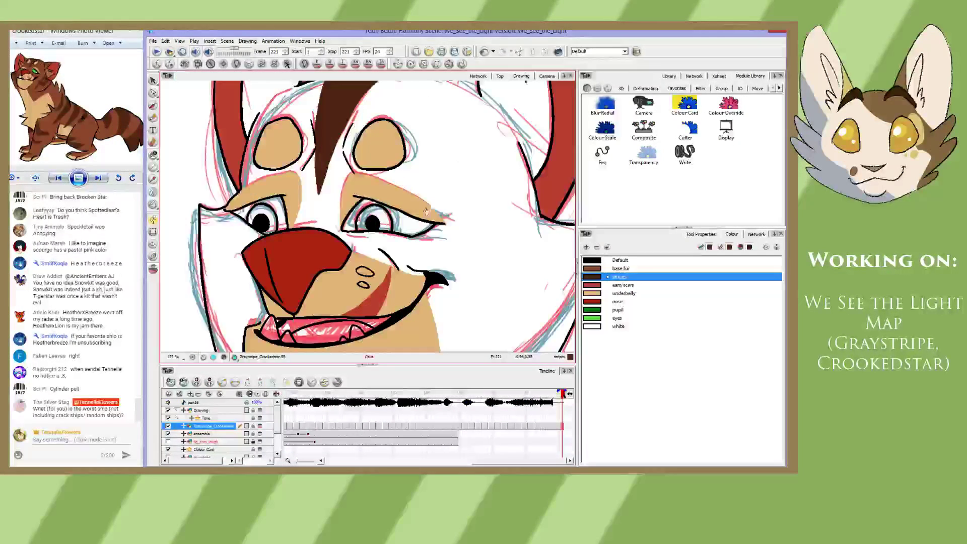
mouse_move(446, 287)
left_mouse_down()
mouse_move(428, 202)
mouse_move(409, 146)
mouse_move(399, 145)
left_mouse_up()
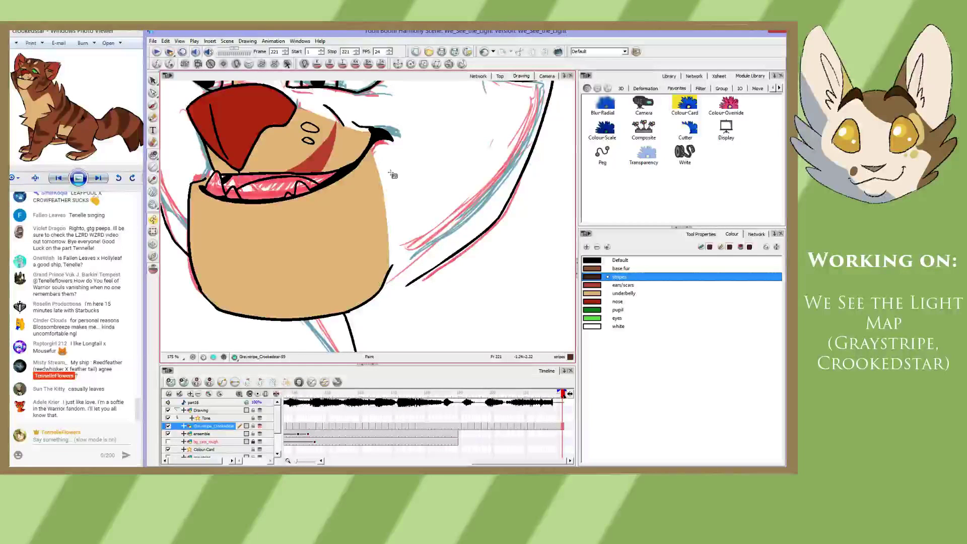
mouse_move(331, 194)
left_mouse_down()
mouse_move(397, 266)
mouse_move(401, 246)
left_mouse_up()
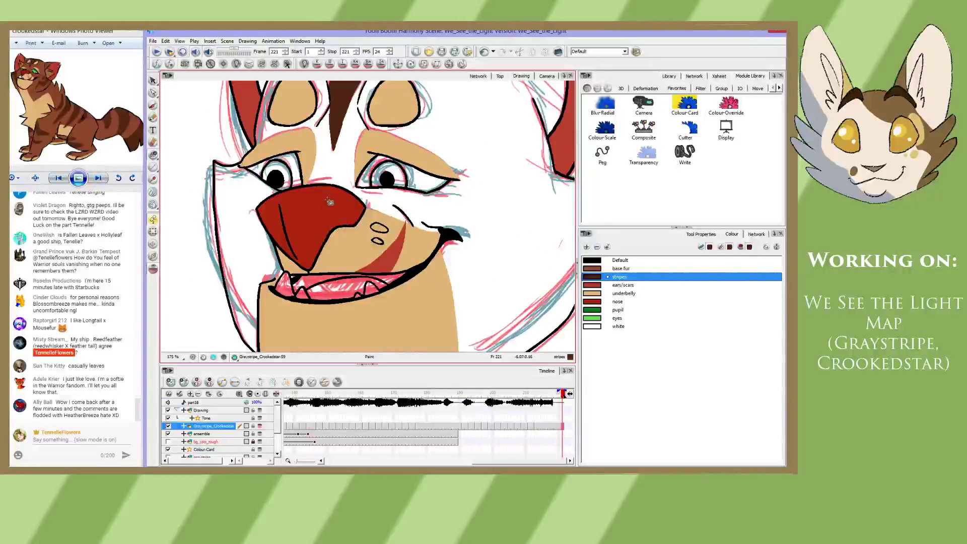
left_click(154, 106)
mouse_move(435, 212)
left_mouse_down()
mouse_move(343, 208)
mouse_move(312, 224)
left_mouse_up()
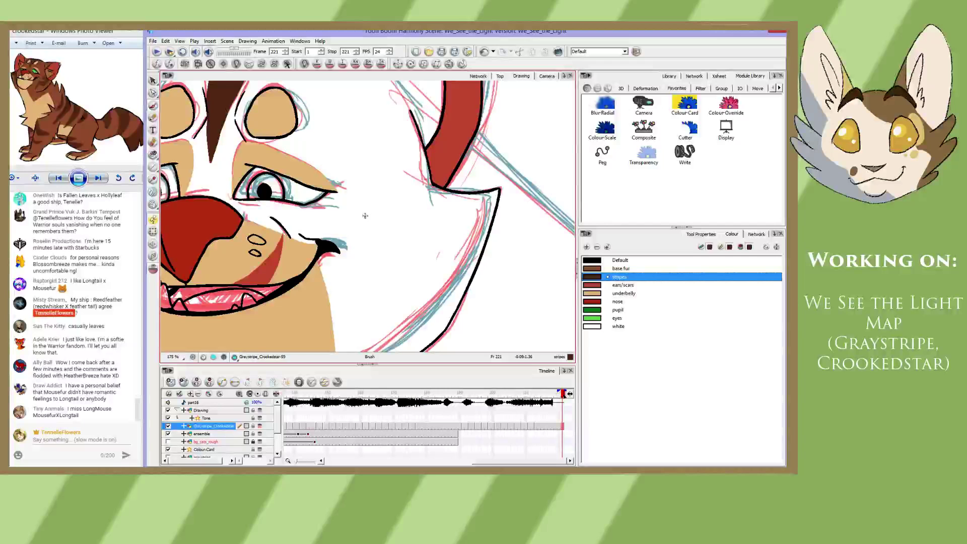
left_click_drag(375, 197, 377, 198)
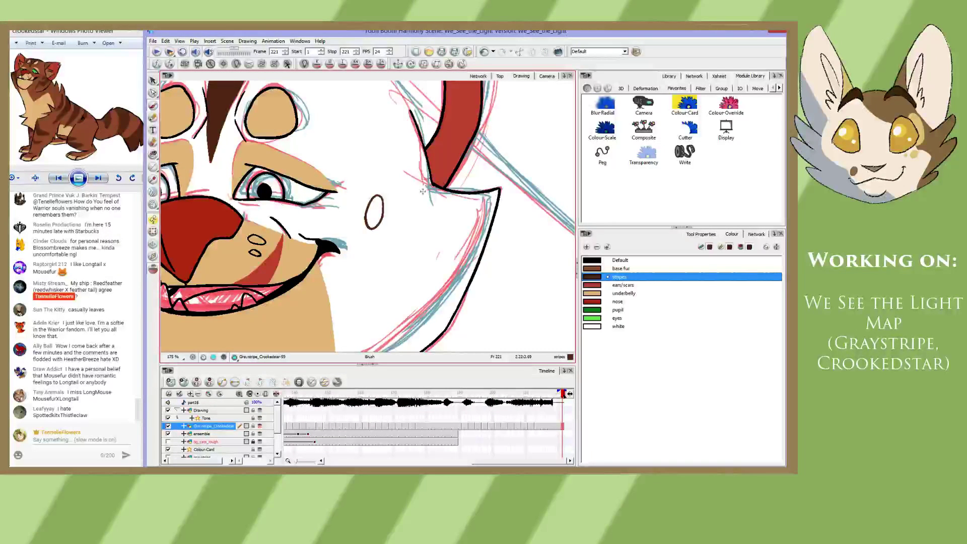
left_click_drag(412, 225, 426, 193)
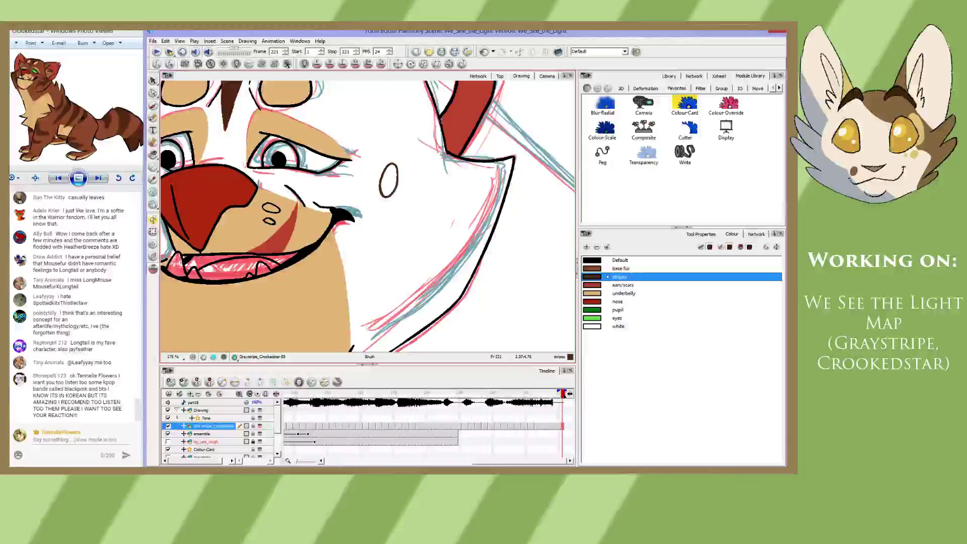
left_click_drag(436, 162, 395, 204)
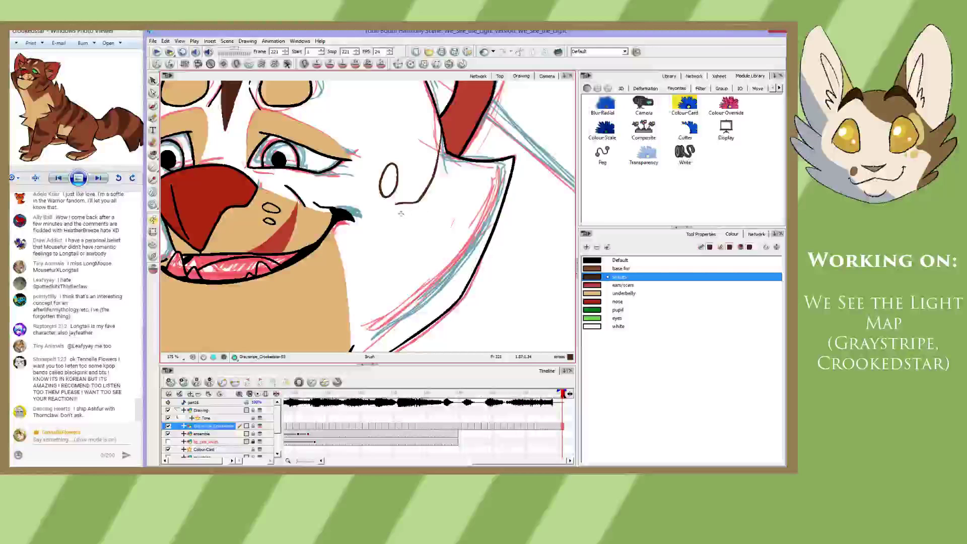
key("ctrl+z")
left_click_drag(437, 168, 427, 202)
key("ctrl+z")
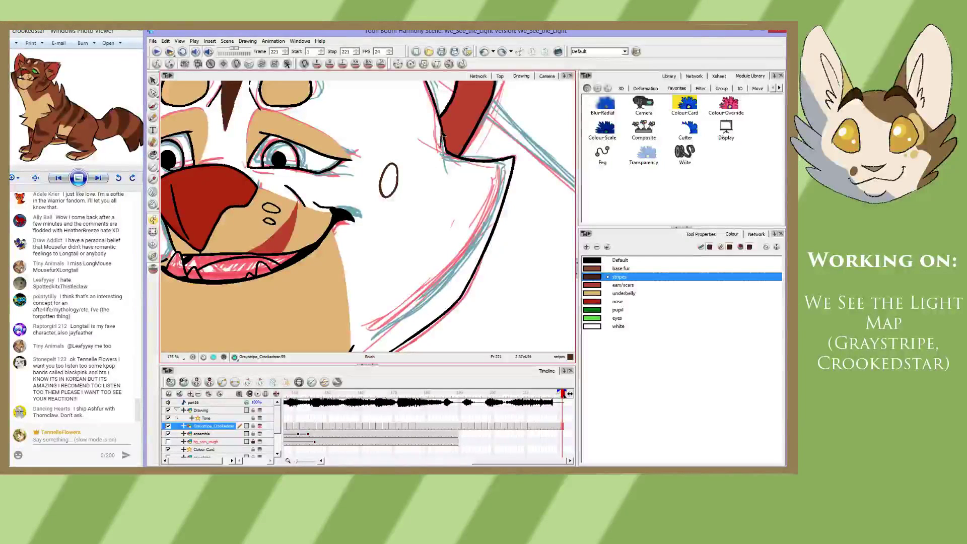
- Outline the cheek stripe from the ear base down to a point beside the chin and partway back, undoing stray strokes
mouse_move(443, 134)
left_mouse_down()
mouse_move(427, 201)
mouse_move(384, 213)
left_mouse_up()
left_click_drag(377, 251, 375, 207)
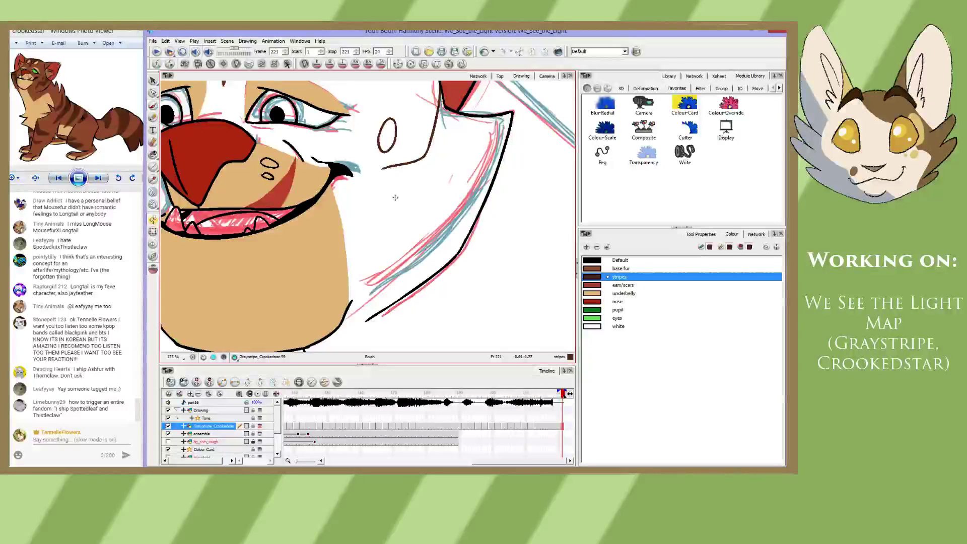
mouse_move(381, 167)
left_mouse_down()
mouse_move(371, 258)
mouse_move(403, 192)
mouse_move(421, 191)
left_mouse_up()
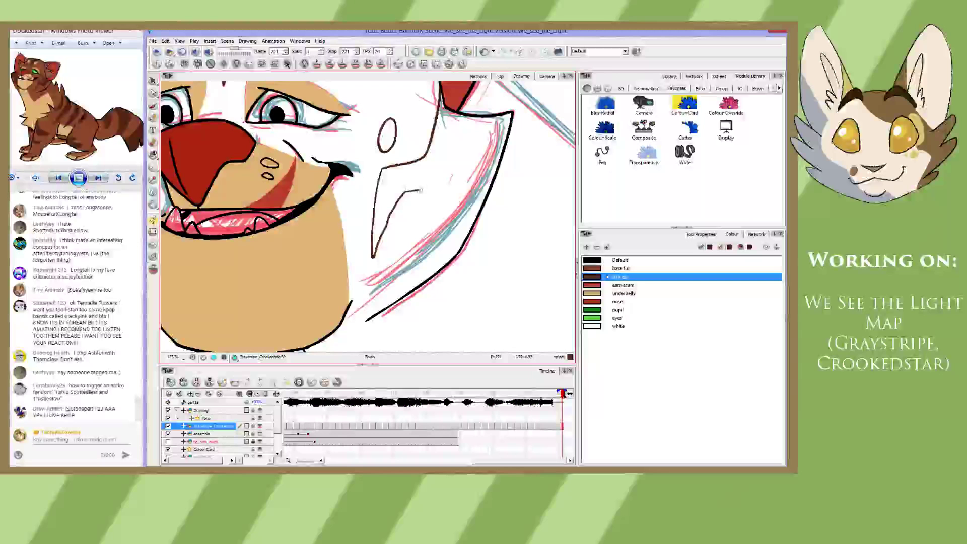
key("ctrl+z")
mouse_move(375, 258)
left_mouse_down()
mouse_move(398, 210)
mouse_move(421, 207)
mouse_move(400, 210)
left_mouse_up()
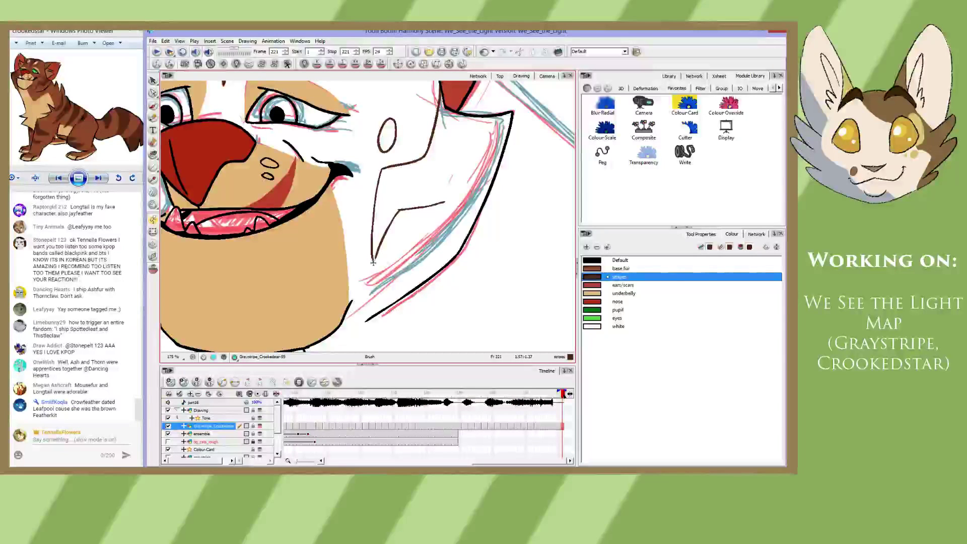
left_click_drag(372, 257, 374, 261)
key("ctrl+z")
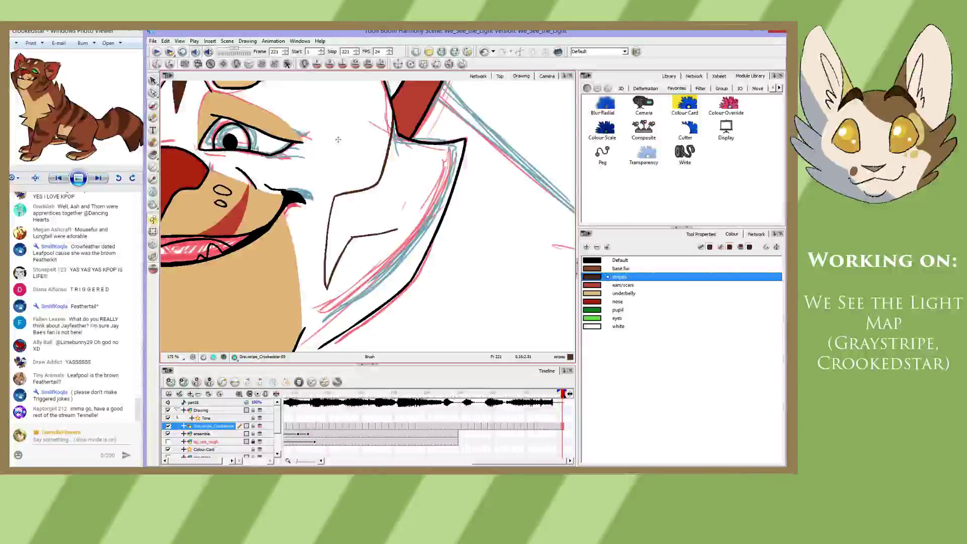
- Outline a four-sided spot beside the eye and extend the cheek stripe's lower edge up to the cheek tuft on frame 221
mouse_move(334, 144)
left_mouse_down()
mouse_move(354, 144)
mouse_move(334, 145)
left_mouse_up()
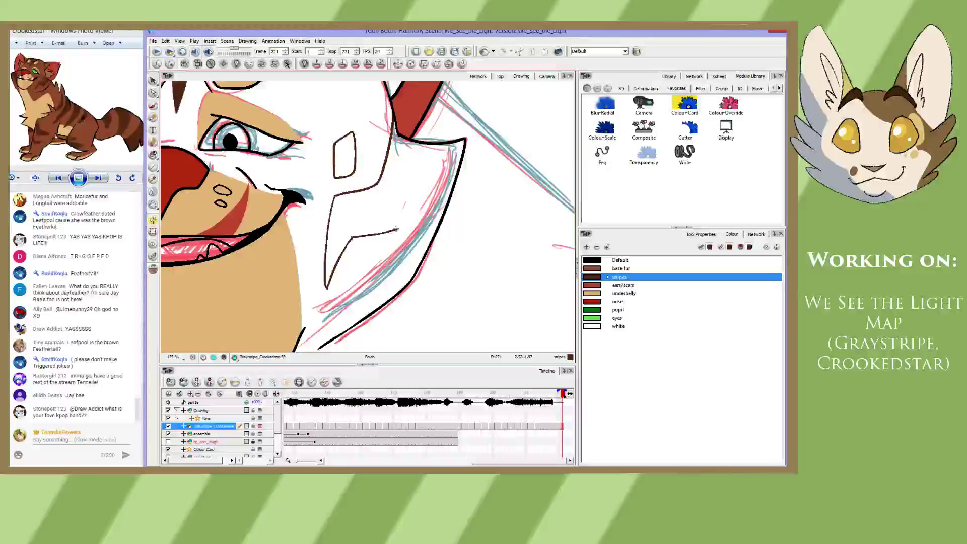
key("alt+s")
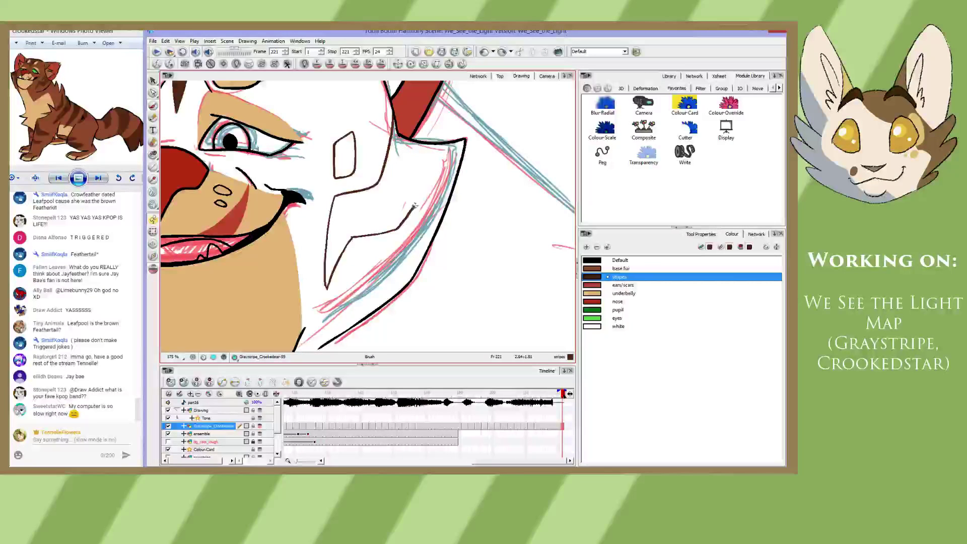
key("alt+b")
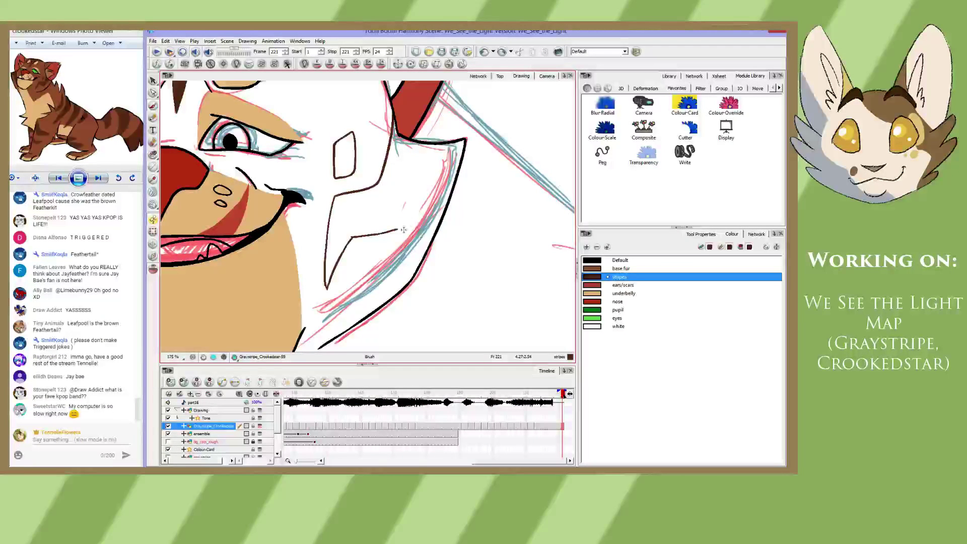
left_click_drag(403, 229, 435, 174)
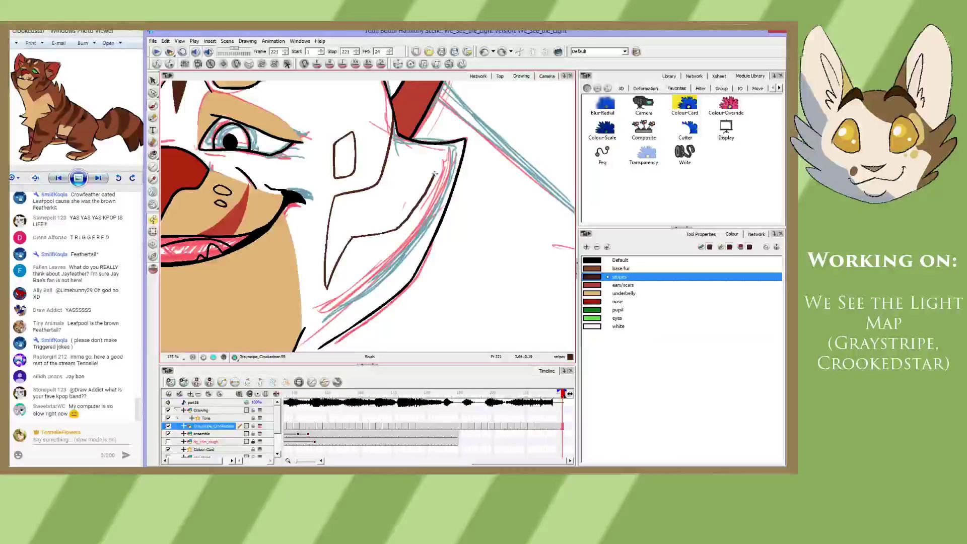
key("space")
mouse_move(393, 225)
left_mouse_down()
mouse_move(389, 202)
mouse_move(475, 262)
left_mouse_up()
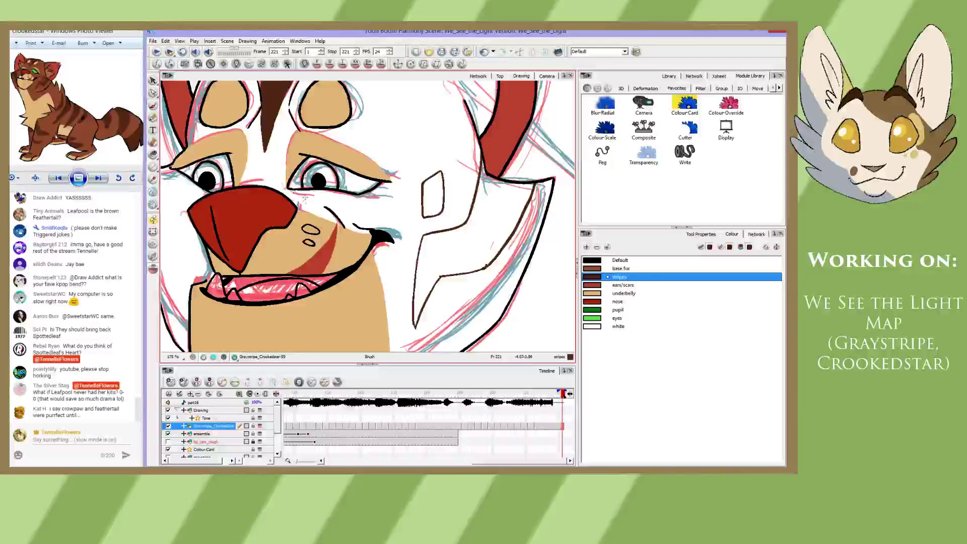
- Go to frame 211 and ink the cheek stripe's outer lower edge down from the cheek tuft, undoing misplaced strokes
key("space")
mouse_move(277, 225)
left_mouse_down()
mouse_move(383, 212)
mouse_move(375, 194)
mouse_move(395, 209)
mouse_move(353, 200)
mouse_move(344, 192)
mouse_move(360, 181)
mouse_move(314, 229)
left_mouse_up()
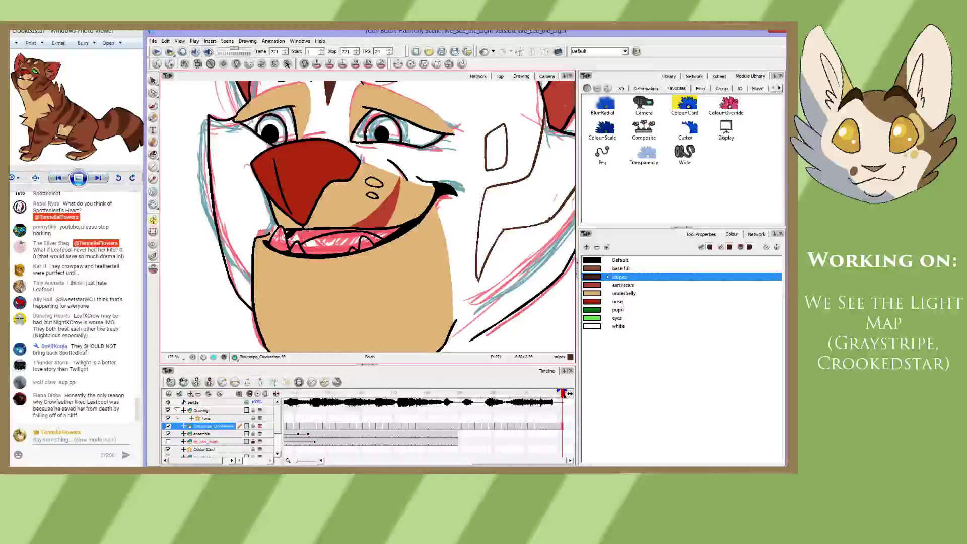
mouse_move(487, 192)
left_mouse_down()
mouse_move(405, 214)
mouse_move(499, 212)
mouse_move(538, 188)
mouse_move(432, 232)
left_mouse_up()
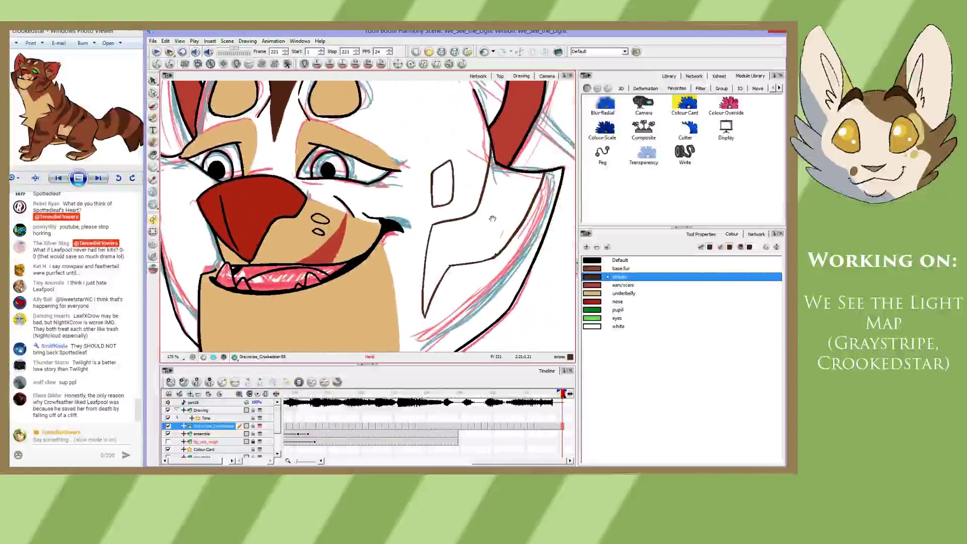
key("g")
key("f")
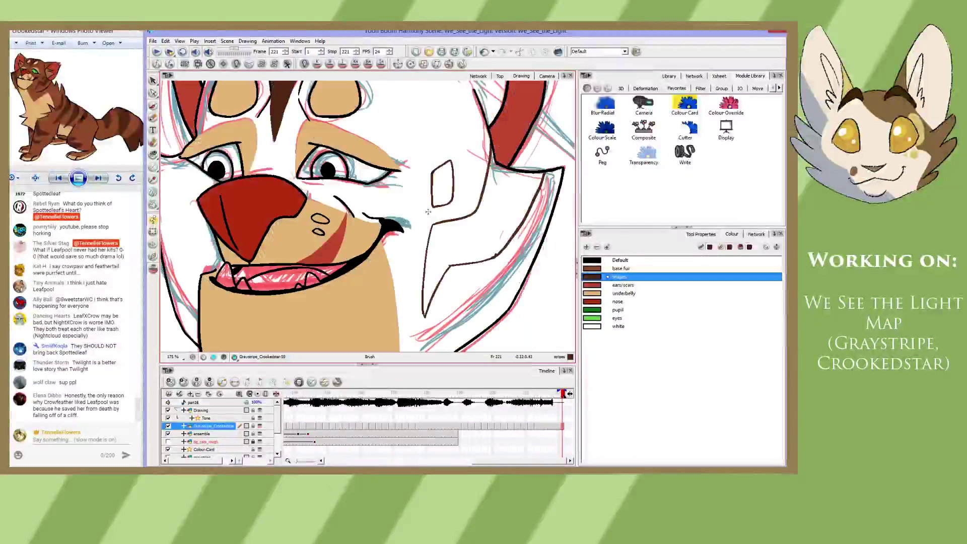
key("f")
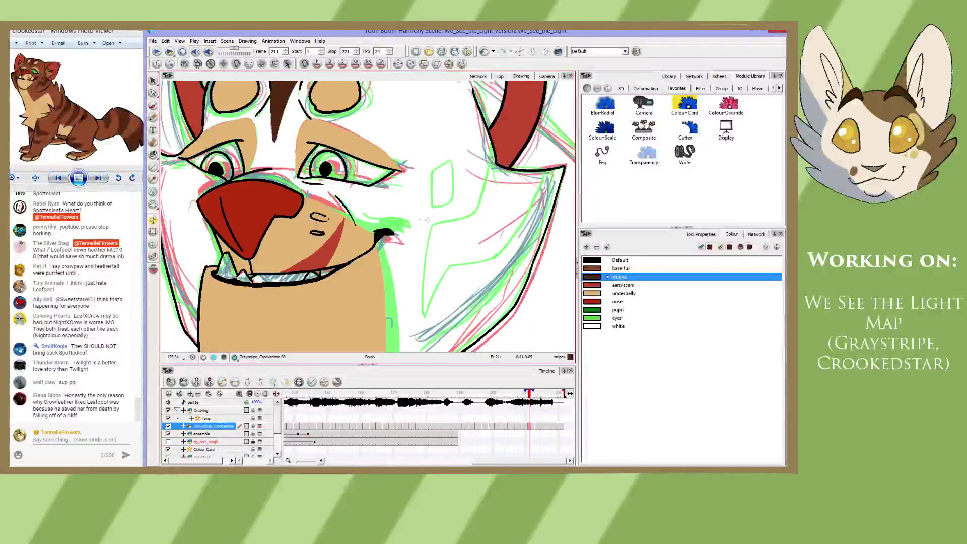
left_click_drag(444, 177, 393, 120)
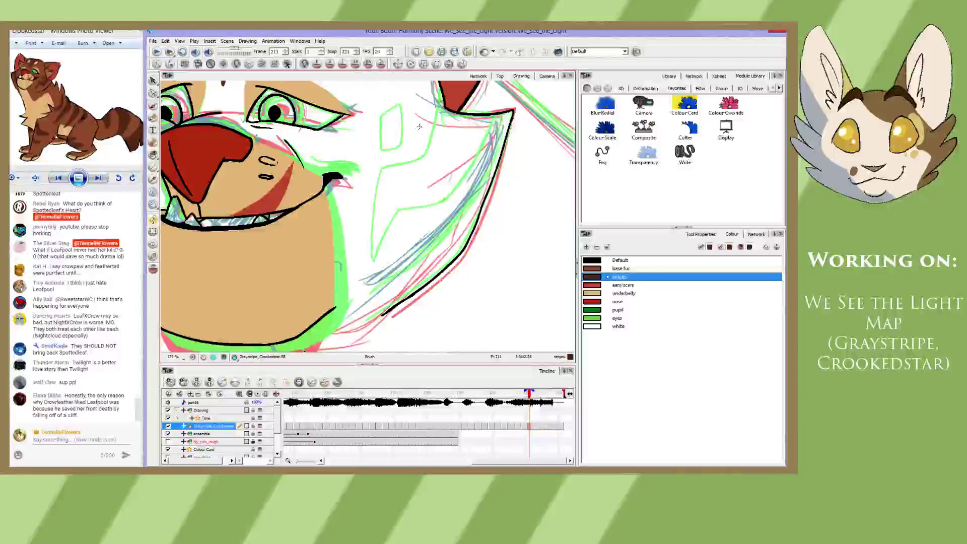
left_click_drag(494, 116, 448, 197)
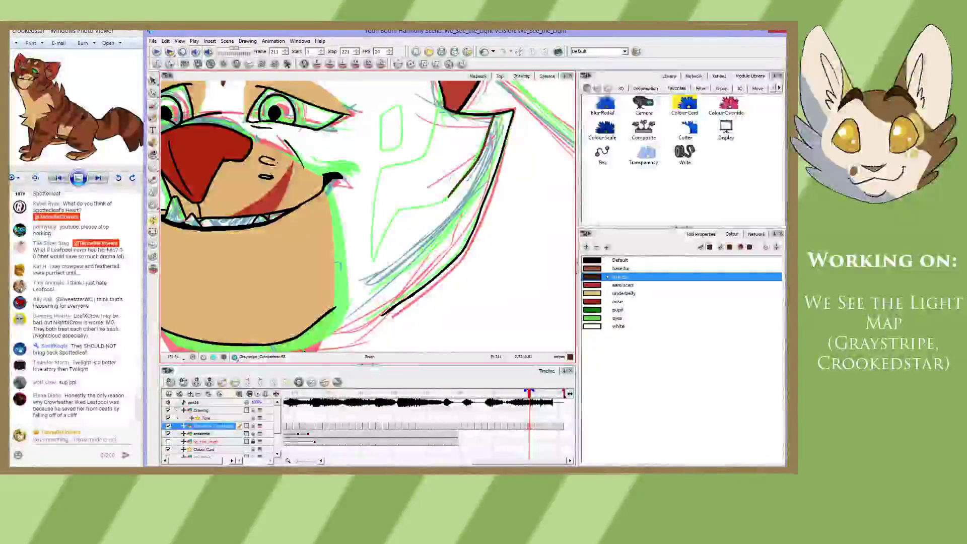
left_click_drag(491, 119, 440, 219)
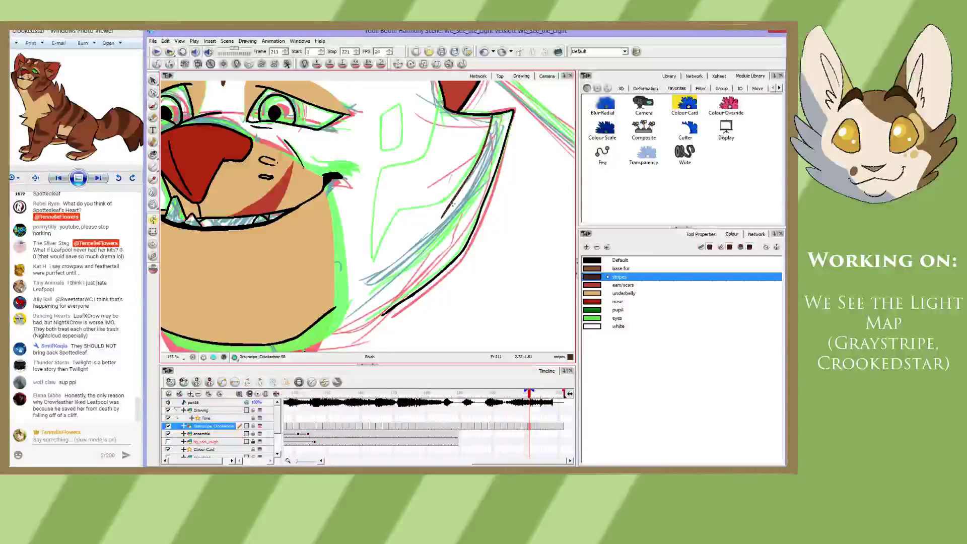
key("ctrl+z")
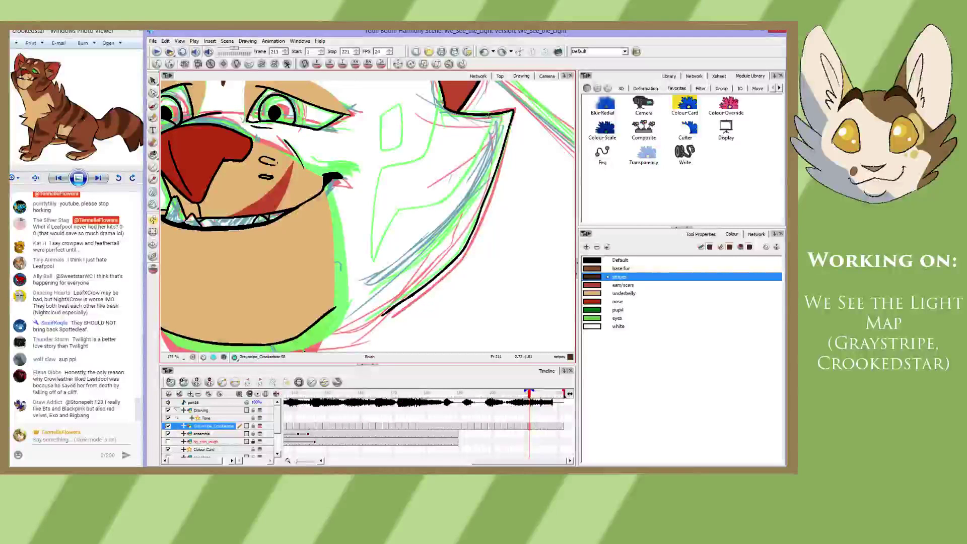
left_click_drag(488, 114, 439, 206)
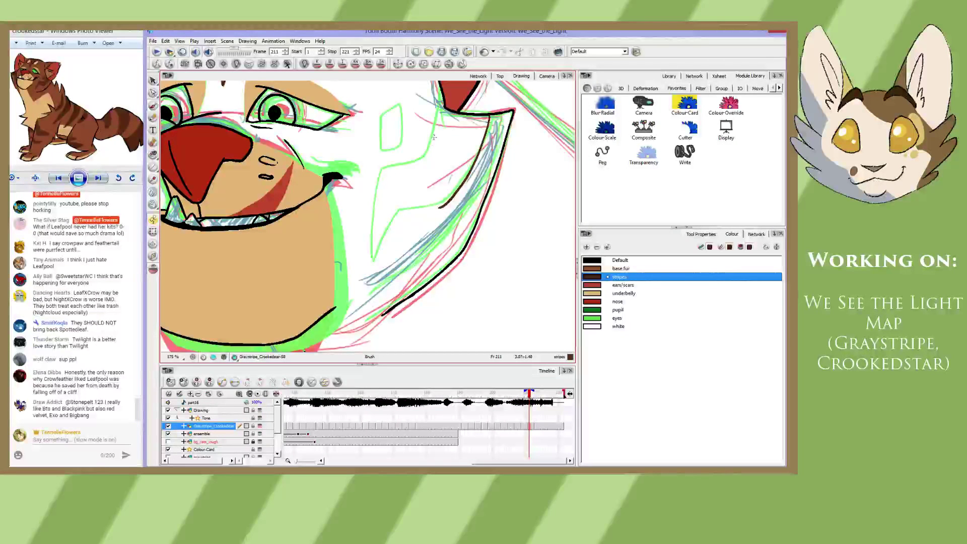
- Outline the cheek stripe on frame 211 from the ear base down to its point beside the chin and back to the outer lower edge
mouse_move(434, 137)
left_mouse_down()
mouse_move(458, 130)
mouse_move(473, 145)
left_mouse_up()
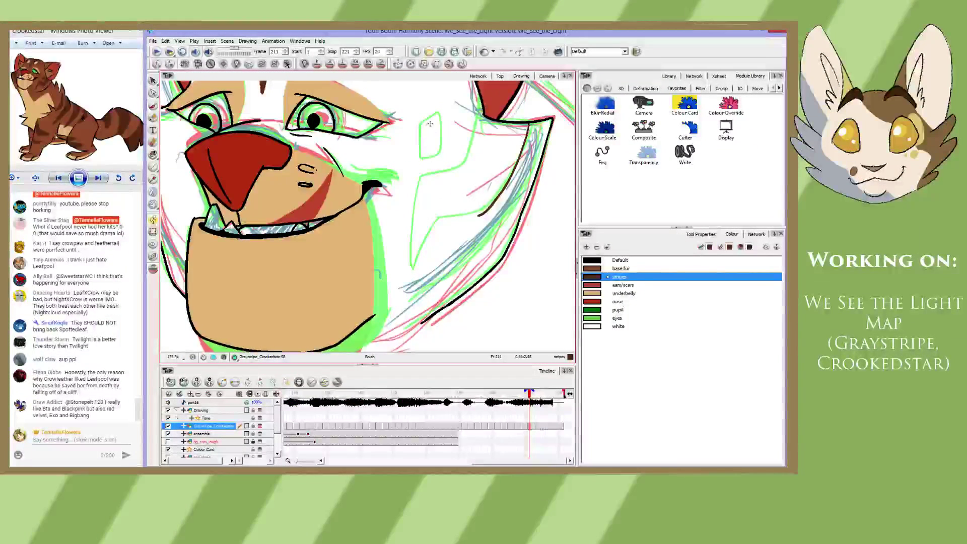
mouse_move(479, 82)
left_mouse_down()
mouse_move(458, 167)
mouse_move(417, 172)
left_mouse_up()
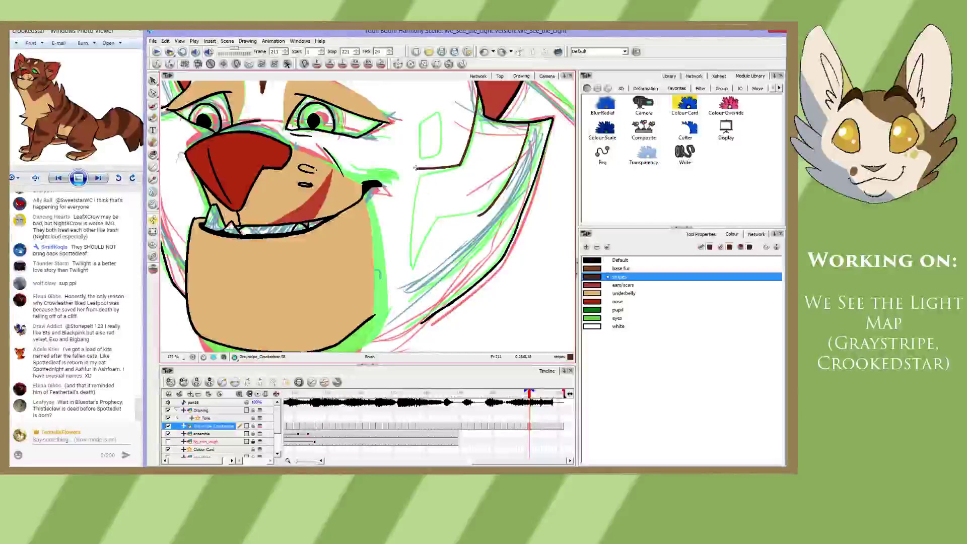
left_click_drag(416, 169, 407, 262)
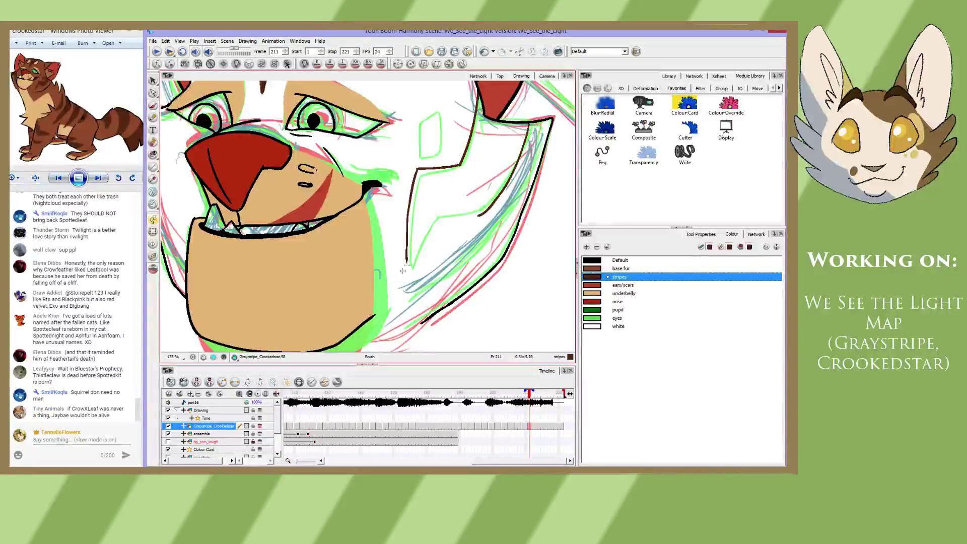
left_click_drag(407, 268, 425, 225)
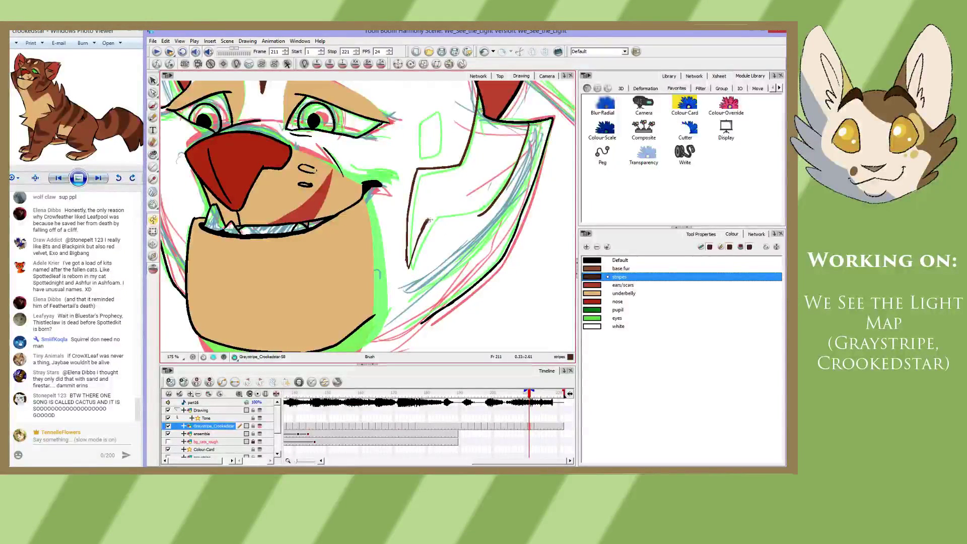
key("ctrl+z")
left_click_drag(425, 222, 480, 216)
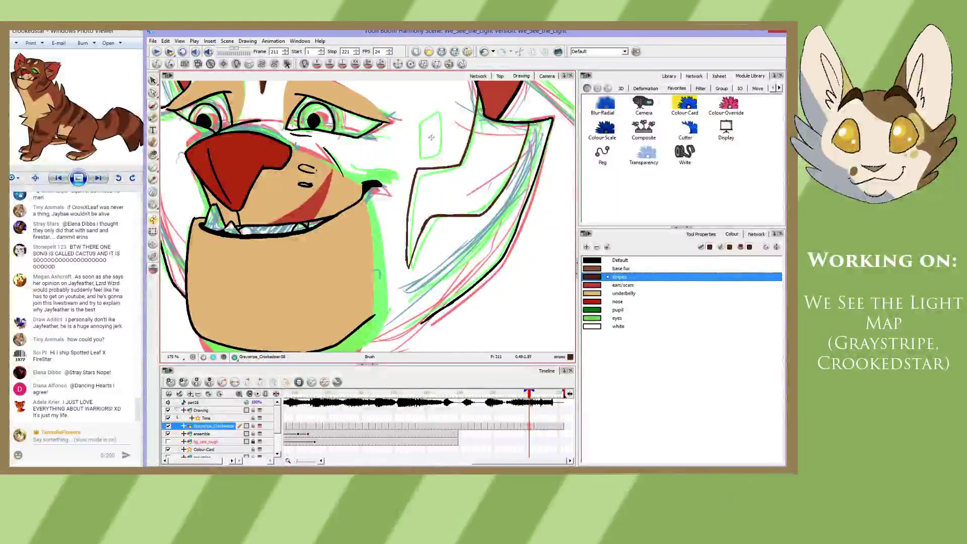
- Outline the small four-sided spot beside the eye on frame 211, redoing the stroke that closes it
left_click_drag(433, 188, 432, 229)
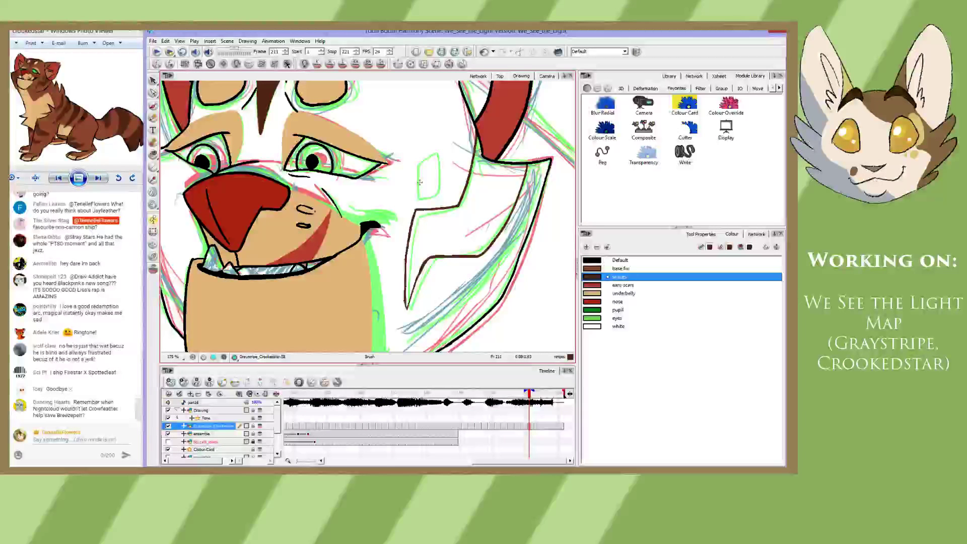
mouse_move(420, 161)
left_mouse_down()
mouse_move(436, 152)
mouse_move(440, 193)
mouse_move(423, 198)
mouse_move(440, 192)
left_mouse_up()
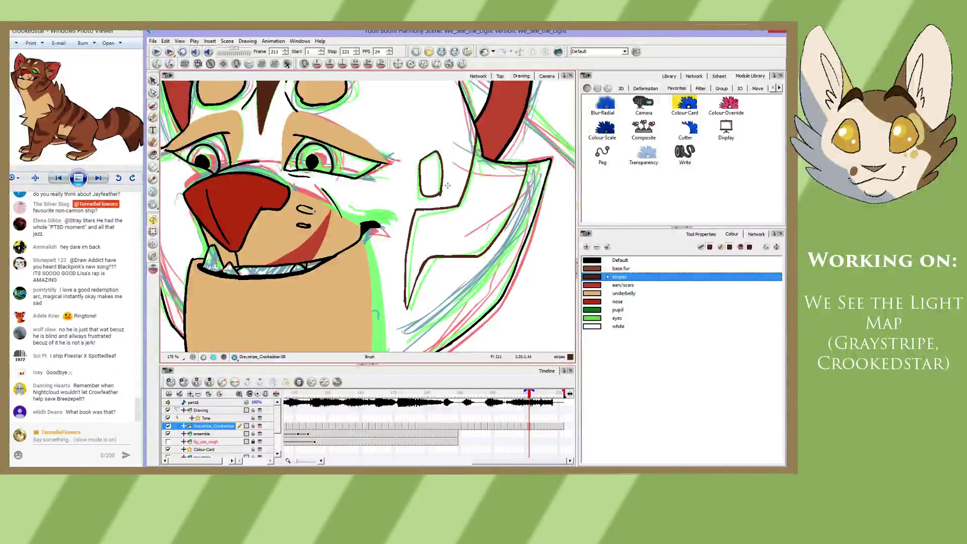
key("ctrl+z")
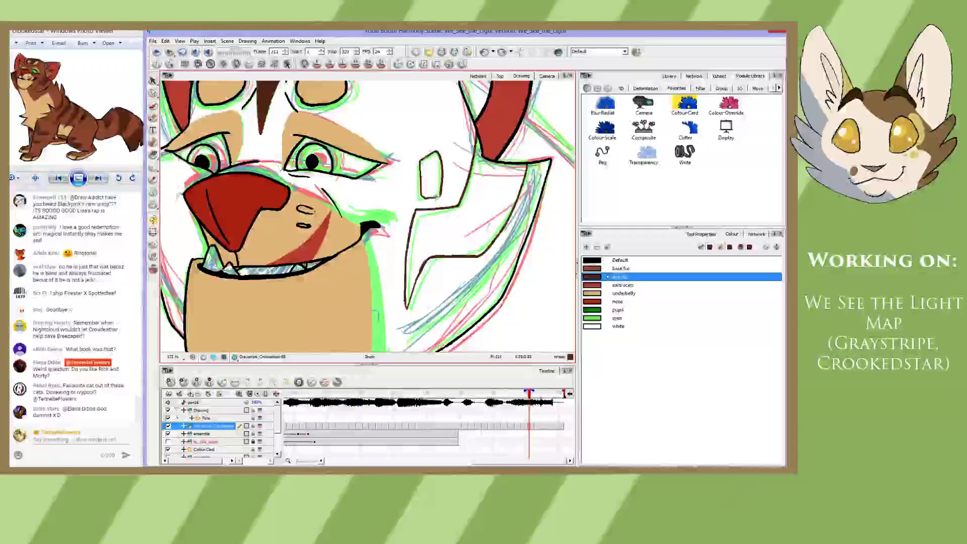
left_click_drag(419, 162, 450, 190)
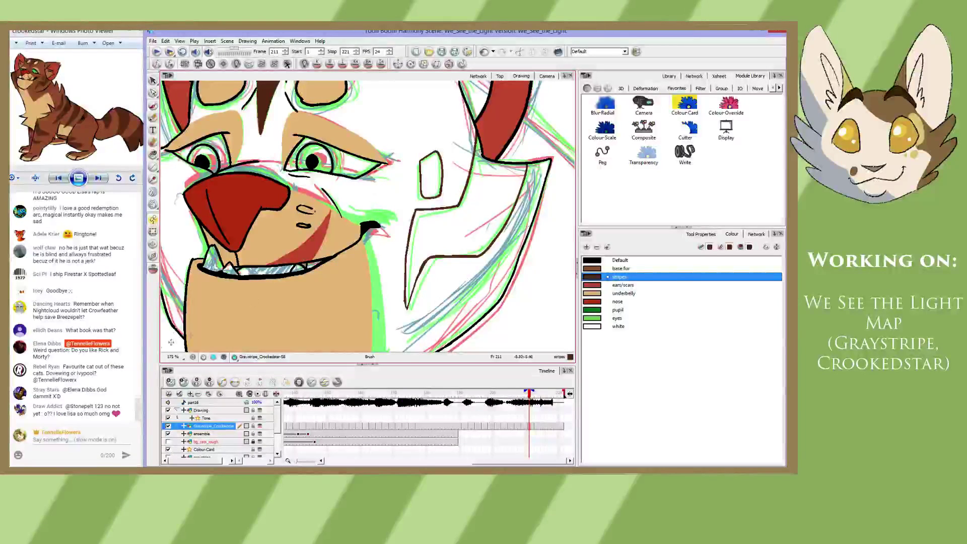
- Go to frame 209 and ink the cheek stripe's upper edge from the ear base down toward the mouth corner
mouse_move(321, 237)
left_mouse_down()
mouse_move(356, 219)
mouse_move(297, 235)
left_mouse_up()
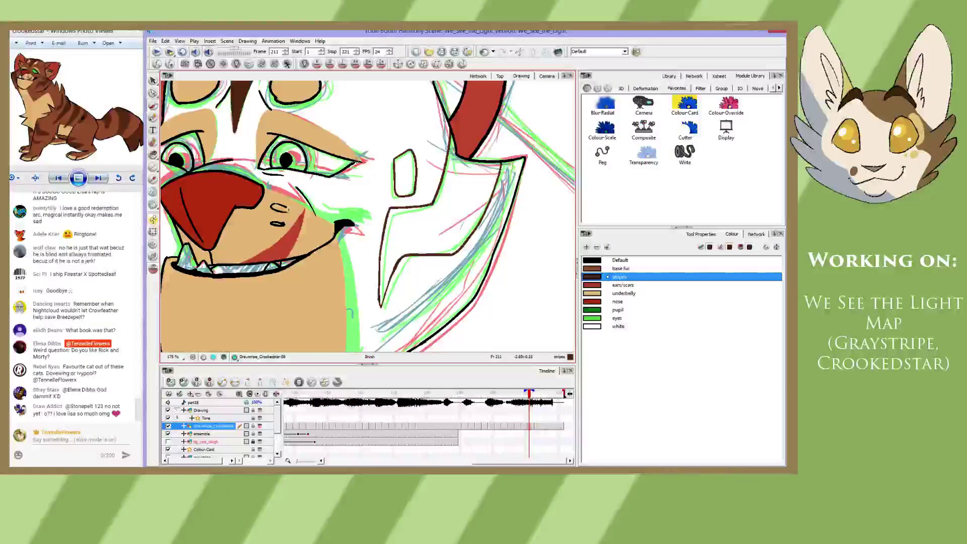
key("g")
key("f")
key("comma")
key("comma")
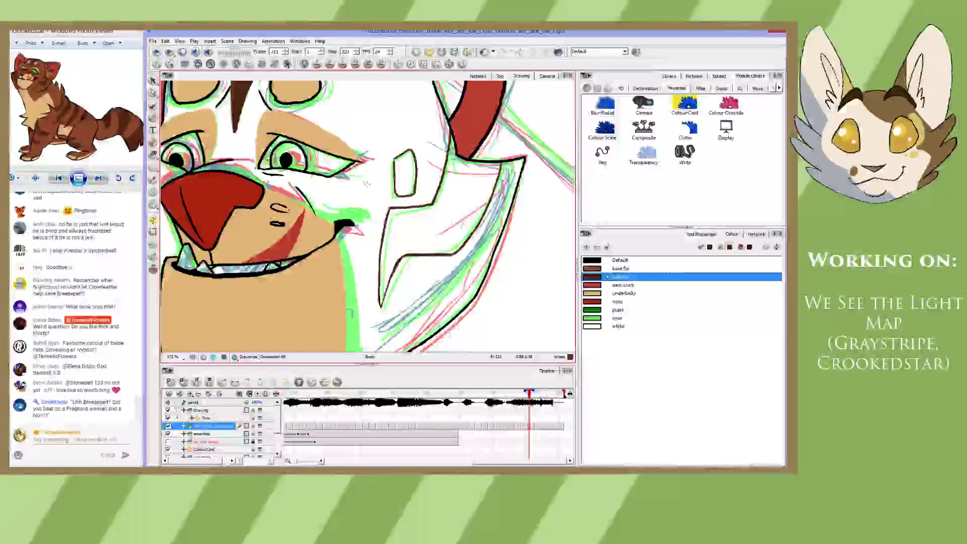
key("comma")
key("comma")
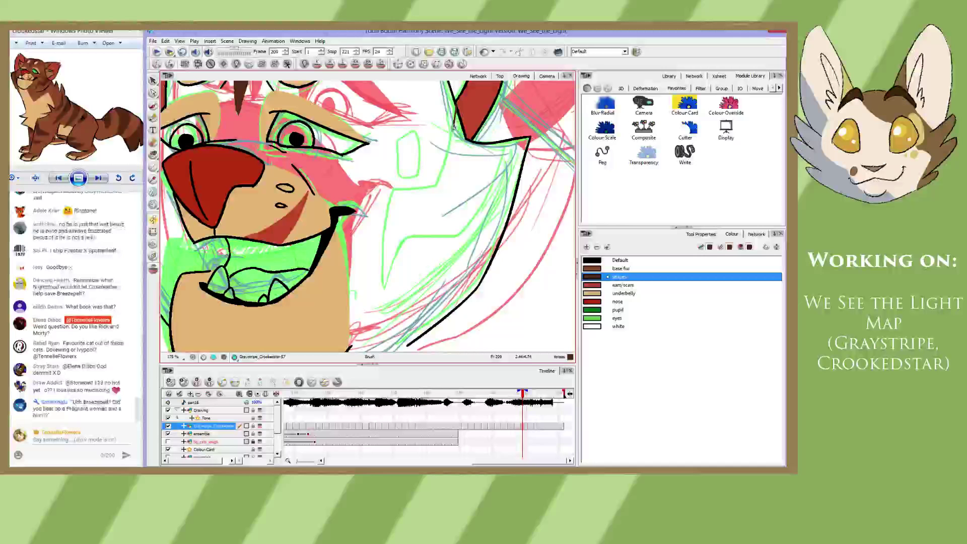
left_click_drag(454, 127, 398, 194)
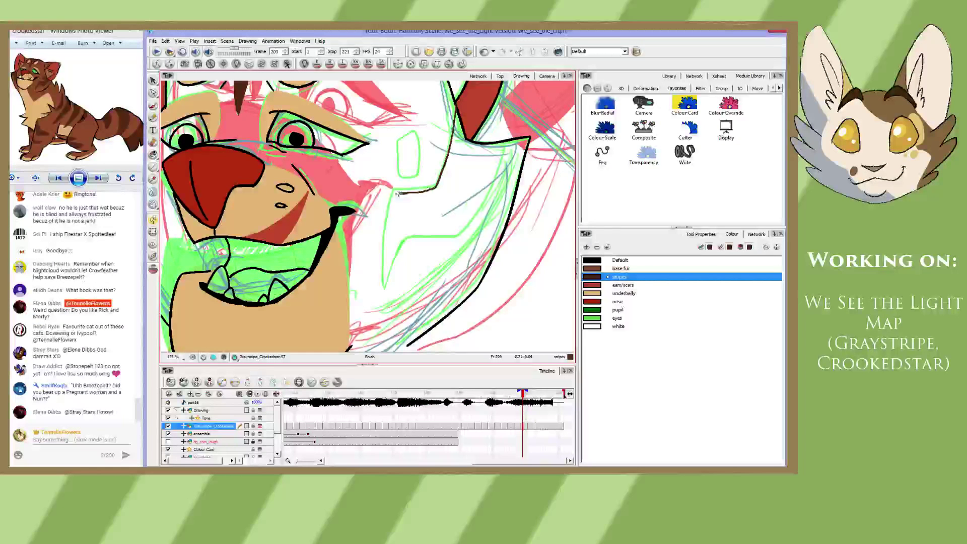
- Ink the cheek stripe's front edge on frame 209 down to its point beside the chin
key("space")
mouse_move(392, 209)
left_mouse_down()
mouse_move(383, 201)
mouse_move(393, 200)
left_mouse_up()
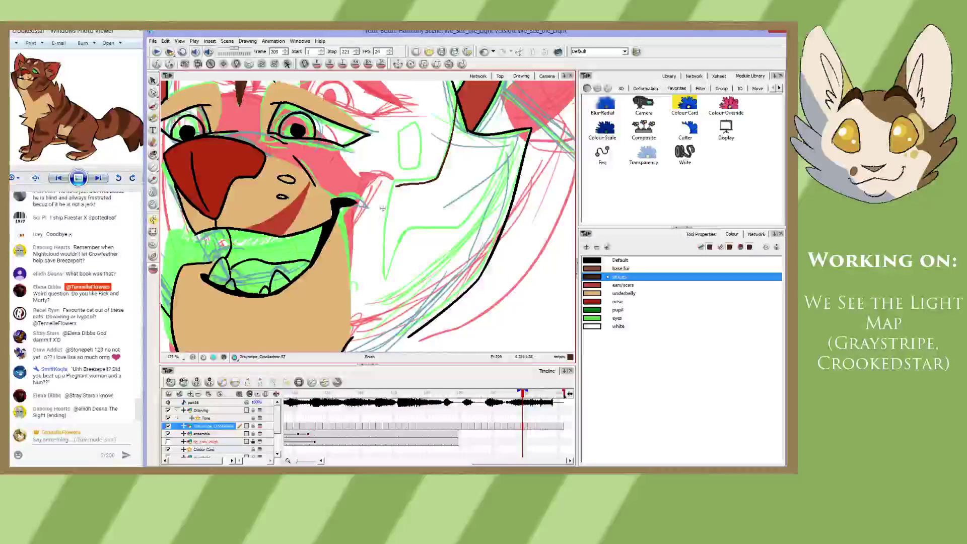
left_click_drag(383, 208, 391, 219)
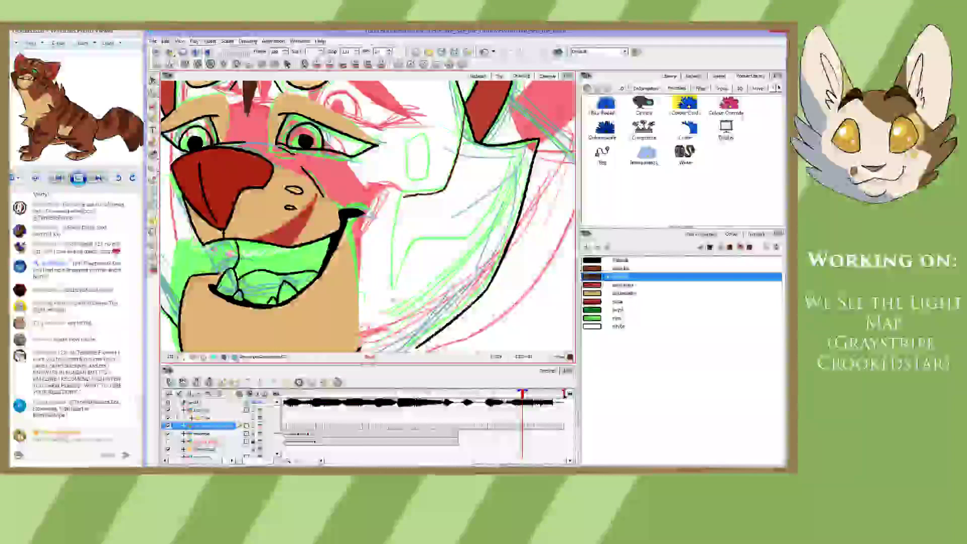
left_click_drag(404, 197, 391, 254)
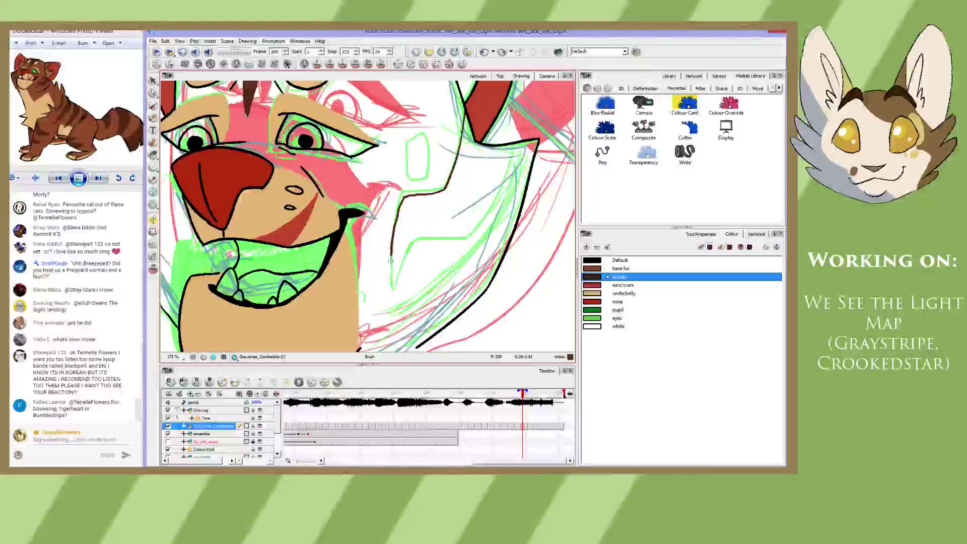
left_click_drag(389, 260, 393, 300)
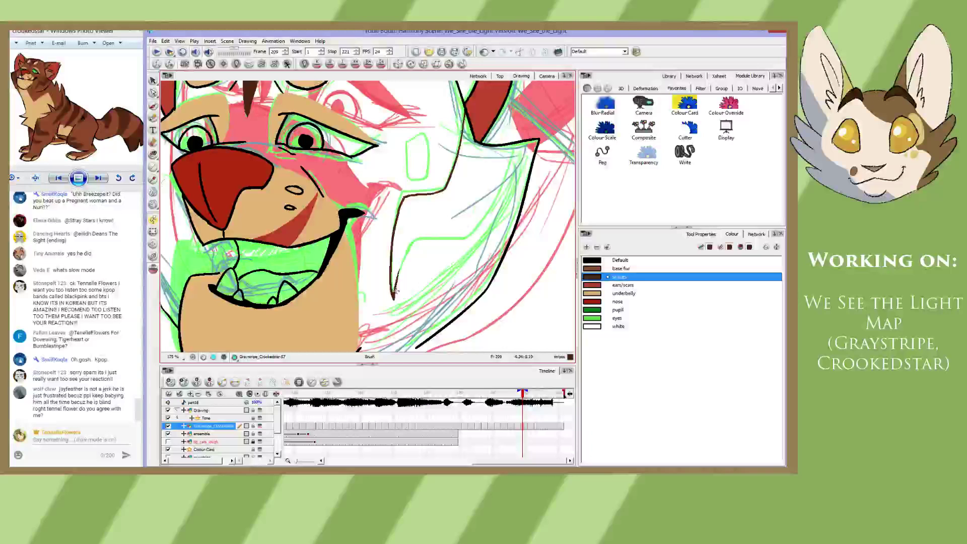
- Ink the cheek stripe's lower edge on frame 209 from the point up and back across the cheek, removing and redrawing misplaced strokes
left_click_drag(396, 290, 411, 239)
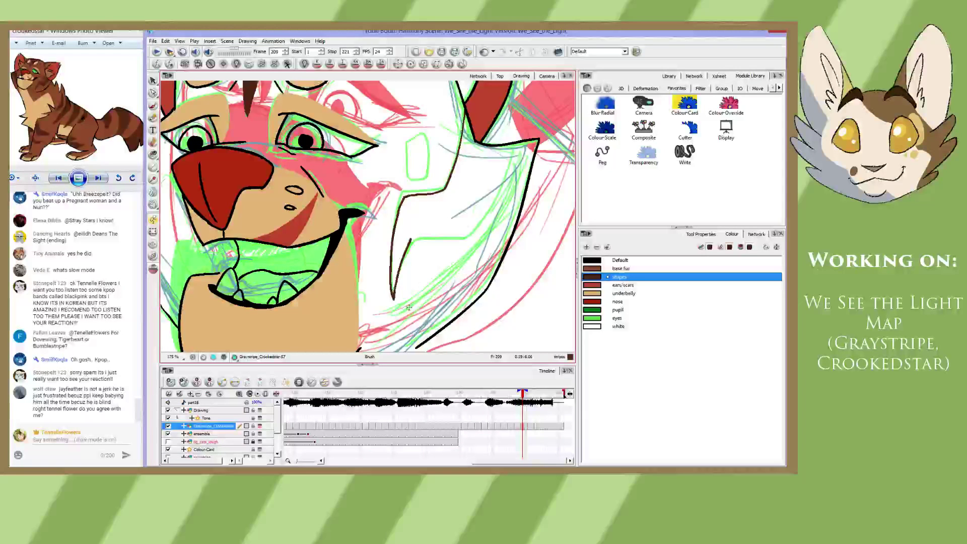
key("alt+e")
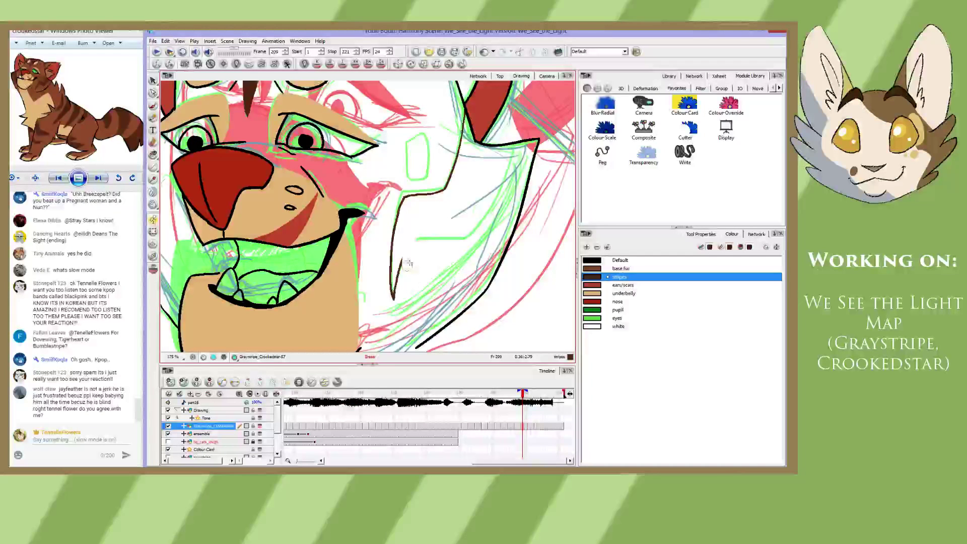
key("alt+b")
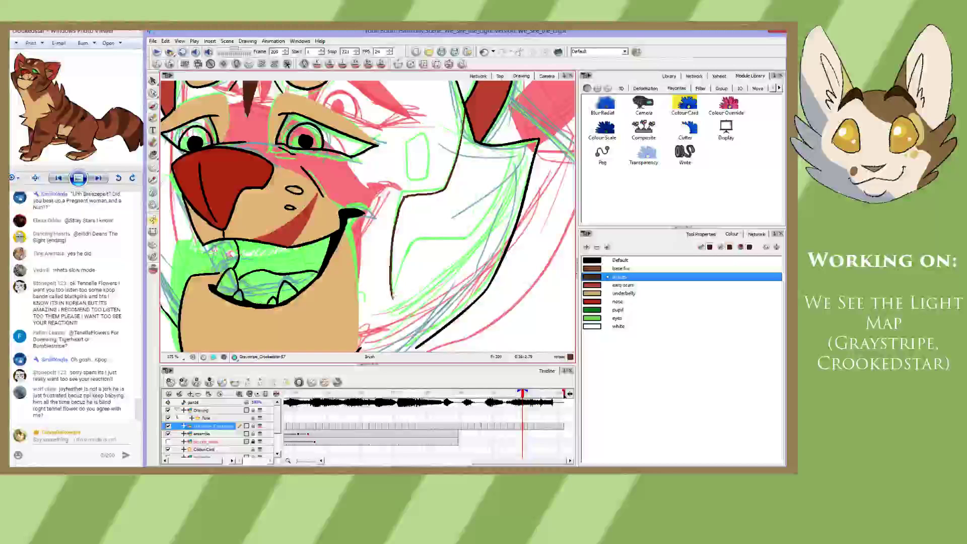
left_click_drag(393, 297, 464, 238)
key("ctrl")
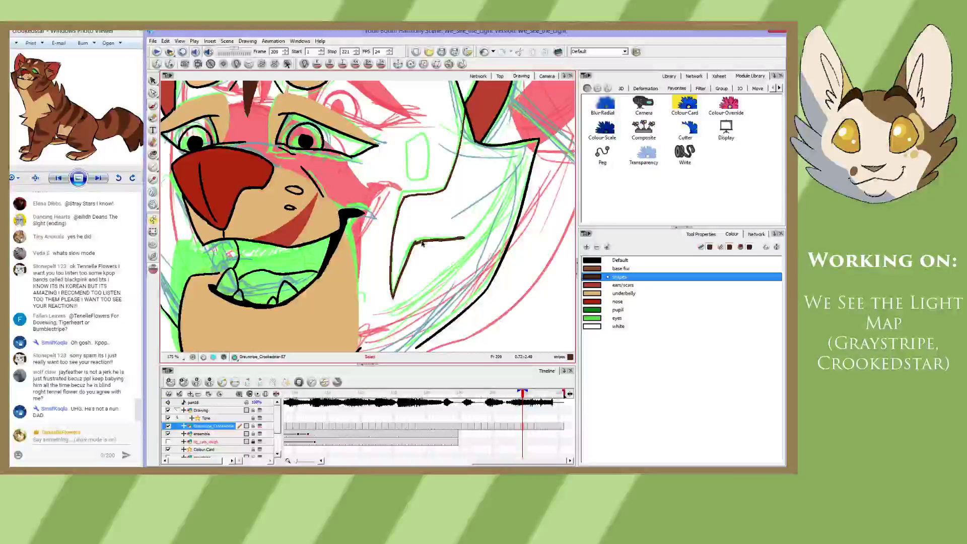
key("ctrl+z")
mouse_move(393, 297)
left_mouse_down()
mouse_move(445, 243)
mouse_move(467, 242)
left_mouse_up()
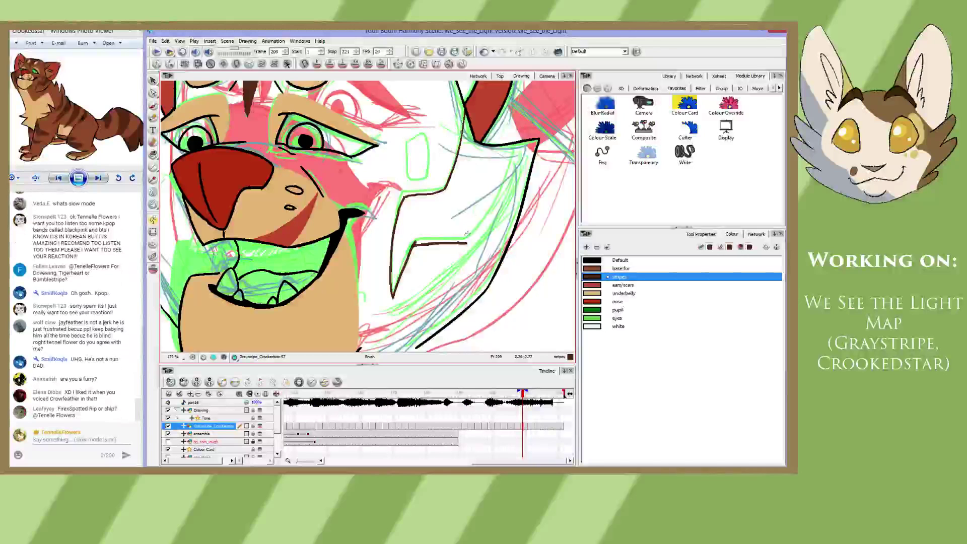
key("alt+e")
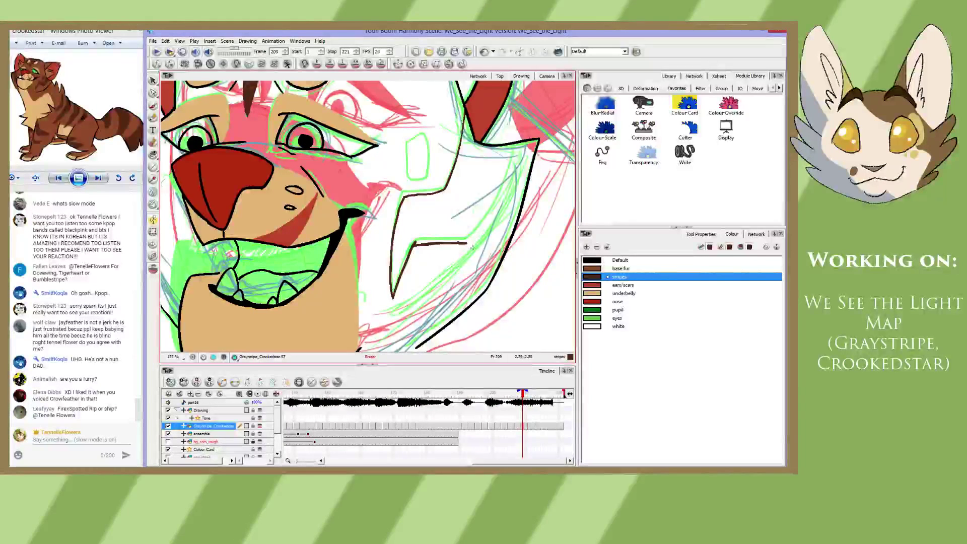
key("alt+b")
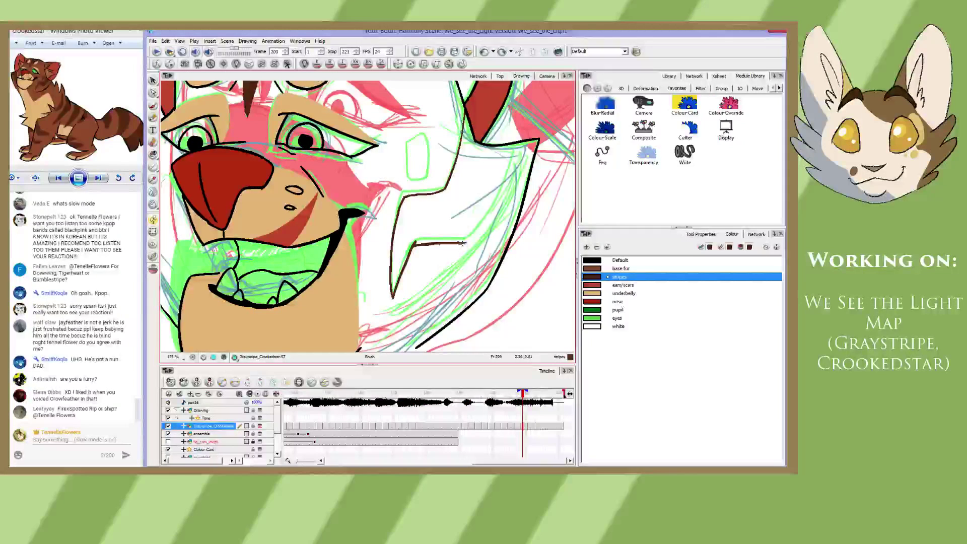
- Extend the cheek stripe's lower edge on frame 209 up to the cheek tuft, undoing misplaced strokes
left_click_drag(462, 243, 510, 160)
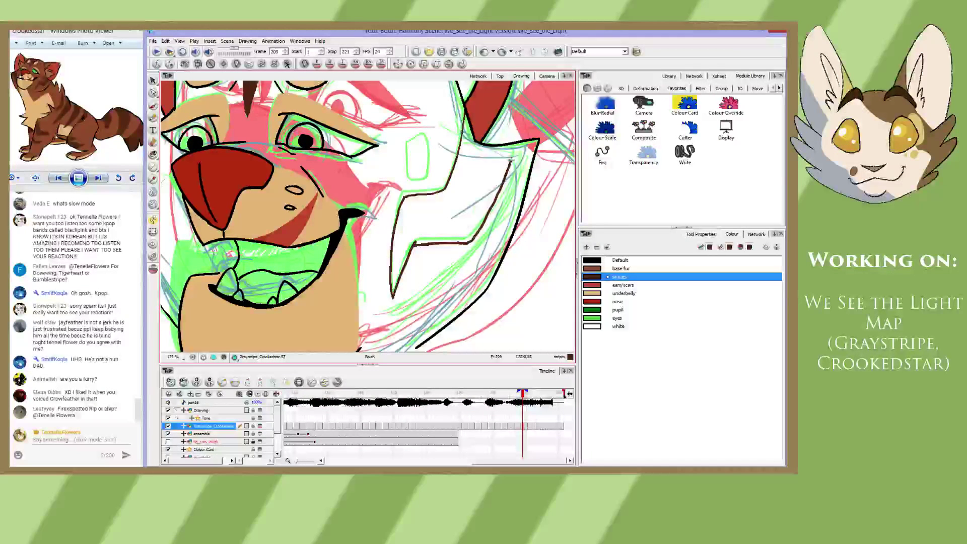
key("ctrl+z")
mouse_move(464, 244)
left_mouse_down()
mouse_move(488, 218)
mouse_move(479, 234)
mouse_move(520, 143)
left_mouse_up()
key("ctrl+z")
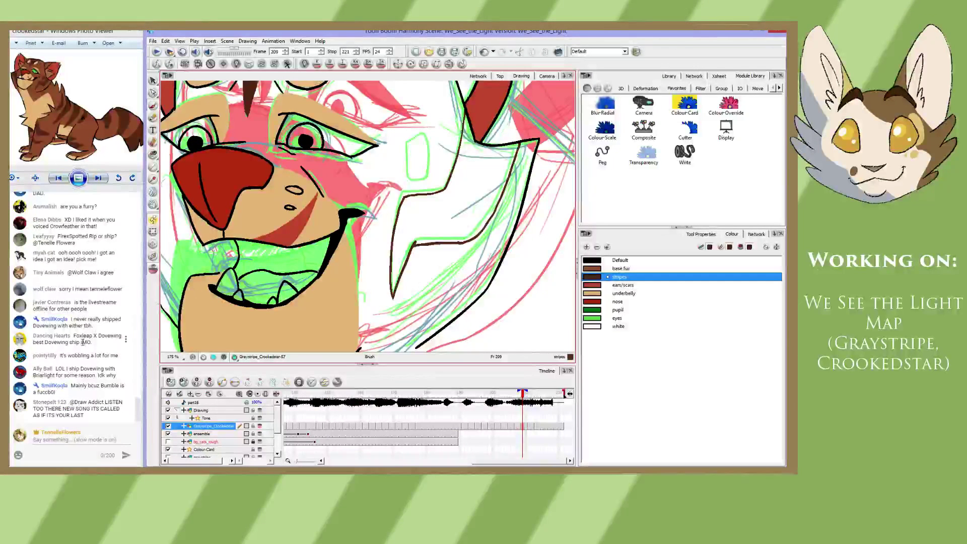
- Outline the small four-sided spot beside the eye on frame 209
key("space")
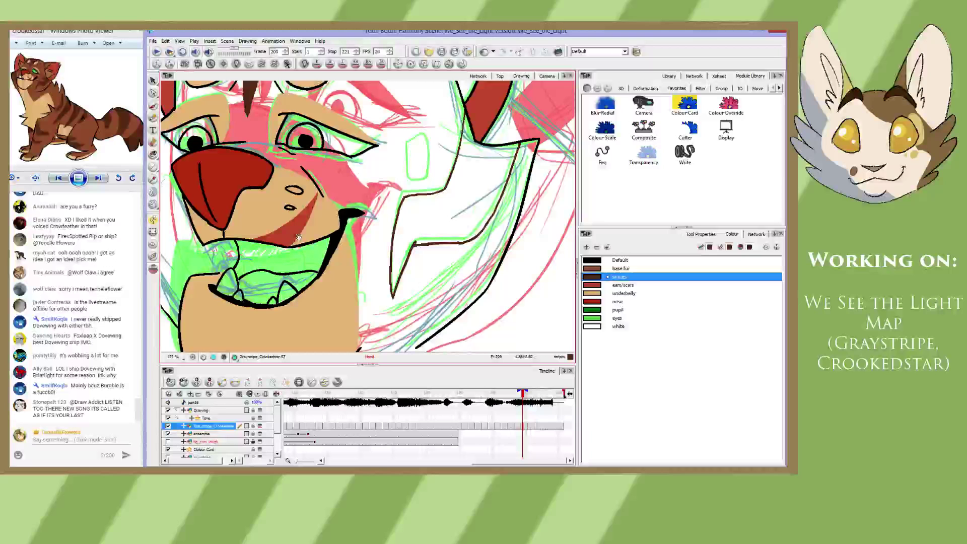
left_click_drag(298, 237, 291, 254)
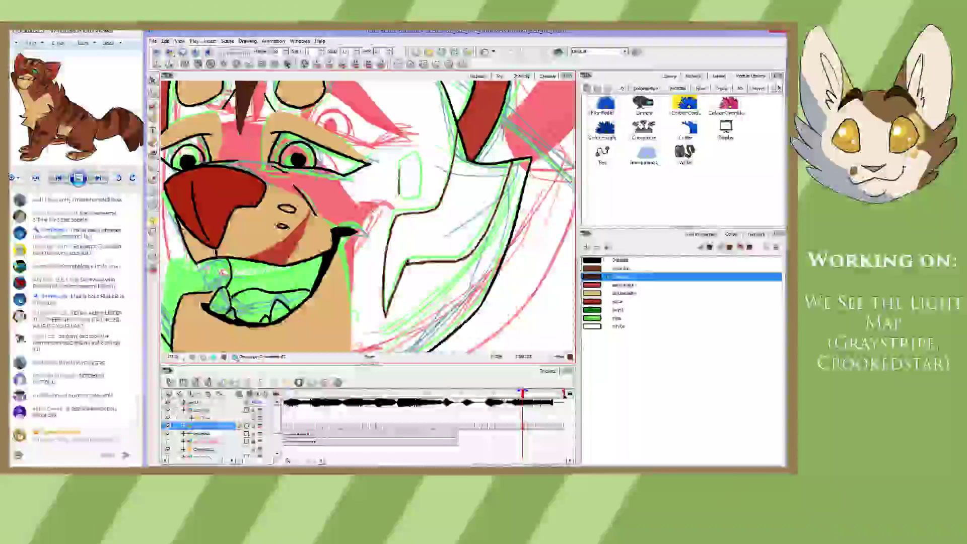
left_click_drag(399, 178, 399, 167)
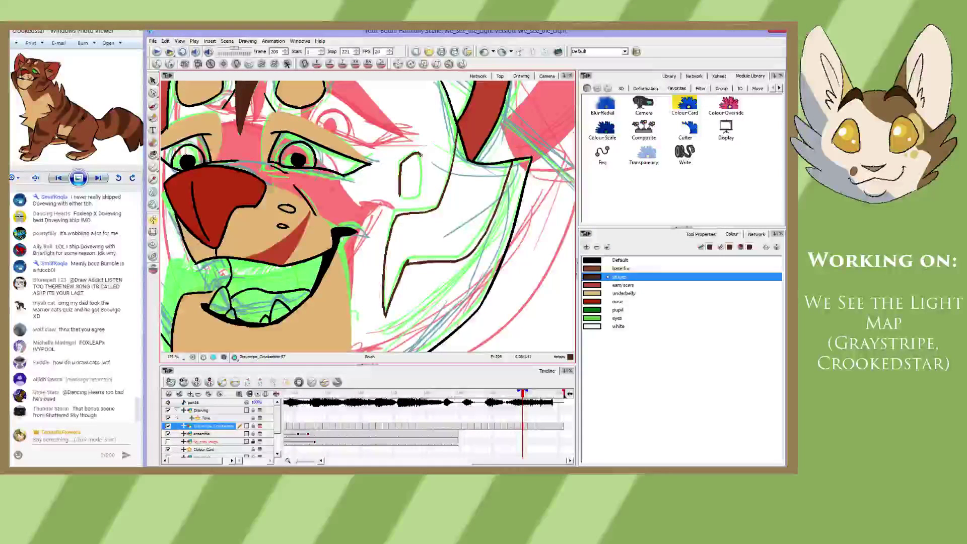
left_click_drag(423, 169, 424, 191)
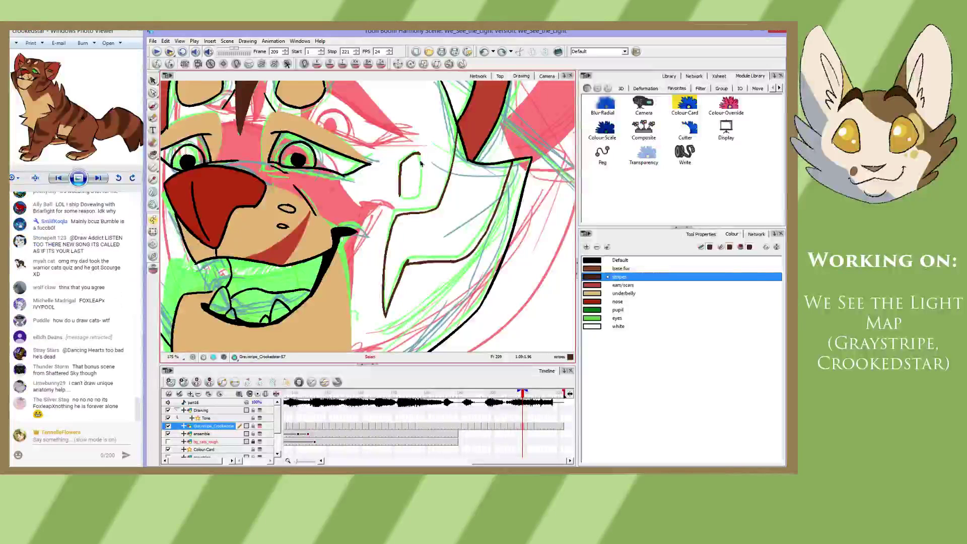
mouse_move(420, 155)
left_mouse_down()
mouse_move(401, 196)
mouse_move(415, 172)
mouse_move(421, 198)
mouse_move(387, 179)
mouse_move(426, 192)
left_mouse_up()
- Ink the cheek stripe's upper edge from the ear and its front edge toward the chin on frame 207, undoing misplaced strokes
key("space")
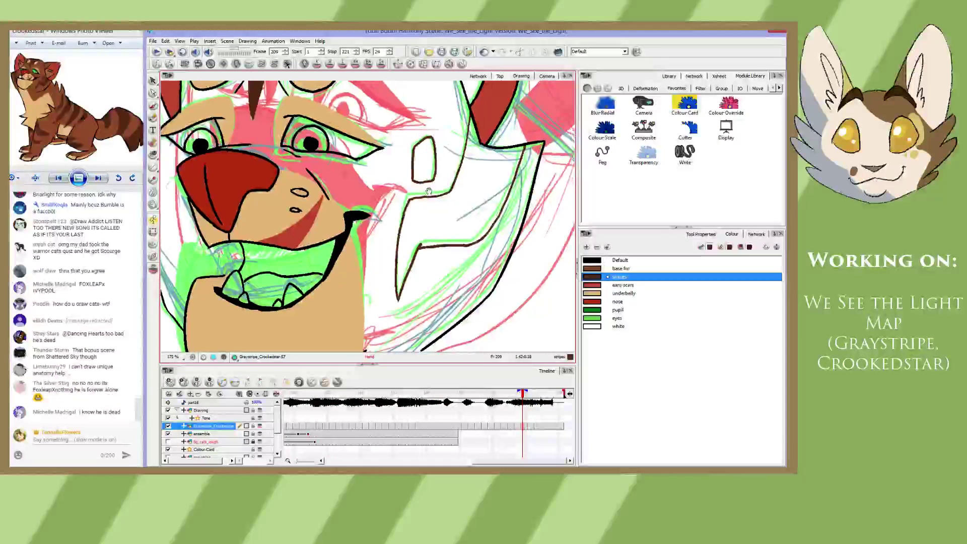
key("comma")
key("comma")
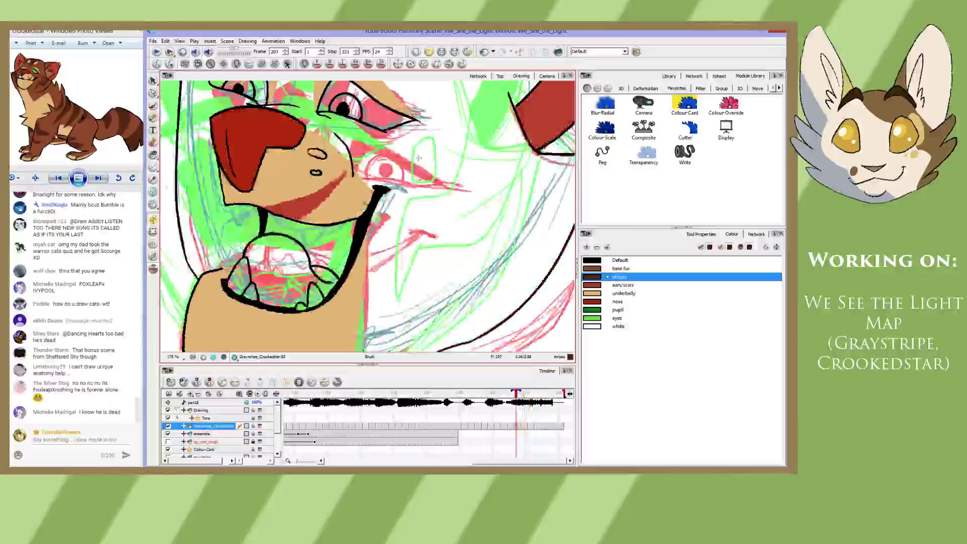
left_click_drag(418, 158, 376, 188)
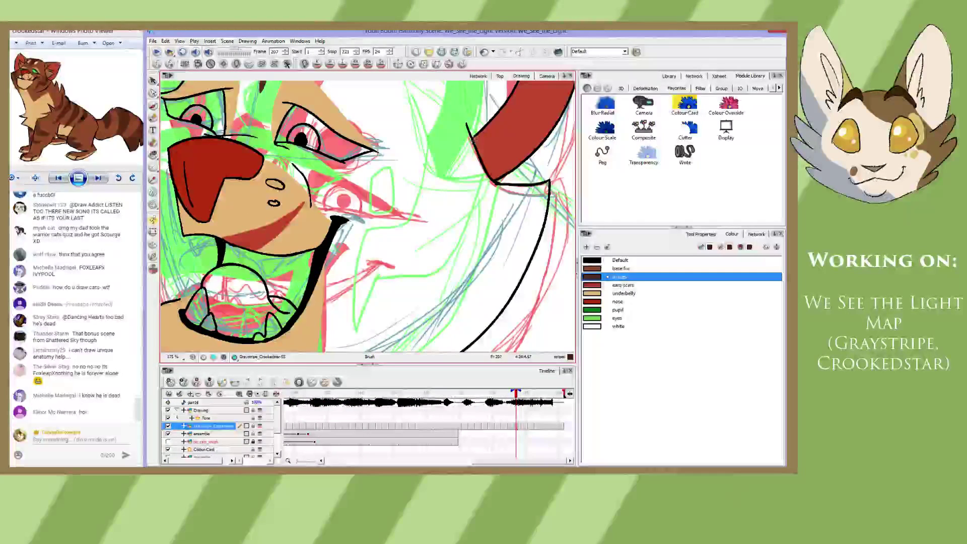
mouse_move(474, 141)
left_mouse_down()
mouse_move(429, 199)
mouse_move(387, 195)
left_mouse_up()
key("ctrl+z")
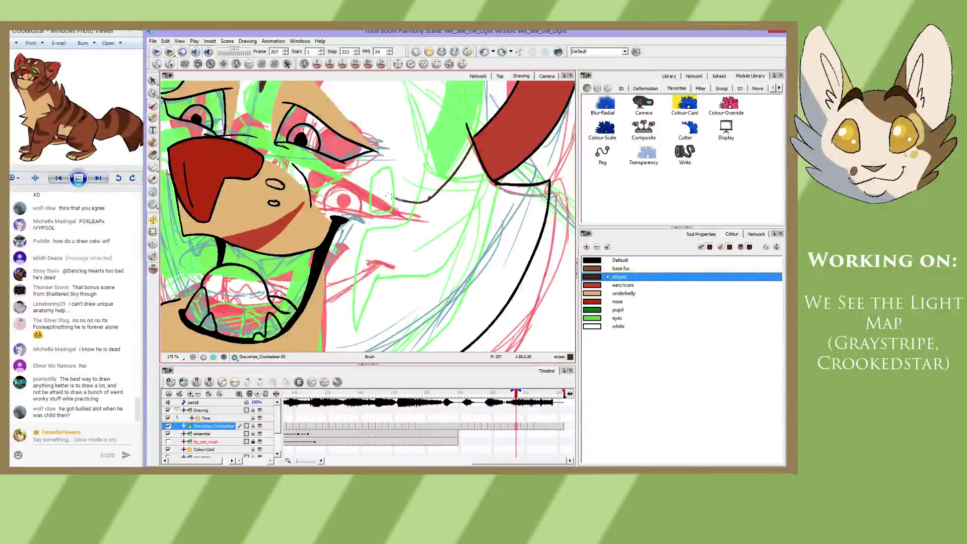
key("ctrl+z")
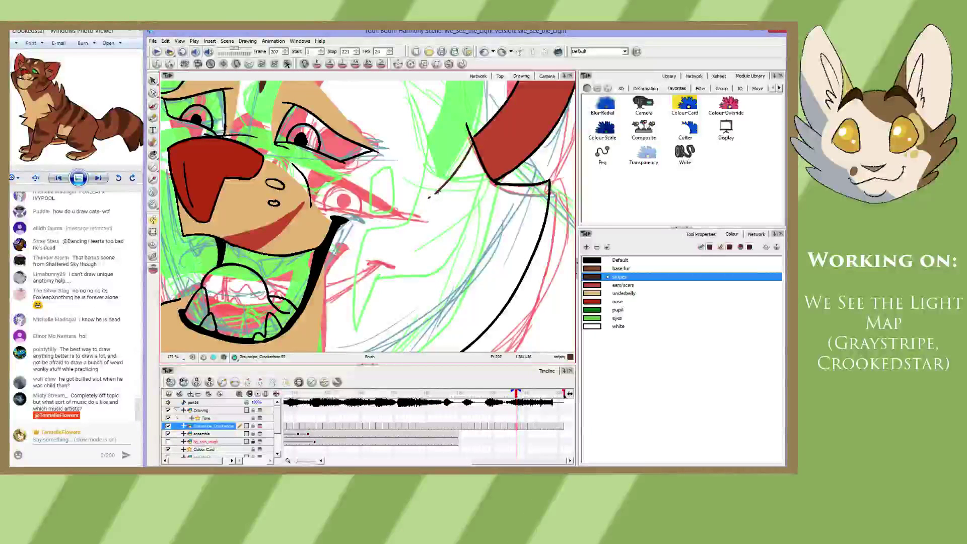
left_click_drag(442, 187, 370, 290)
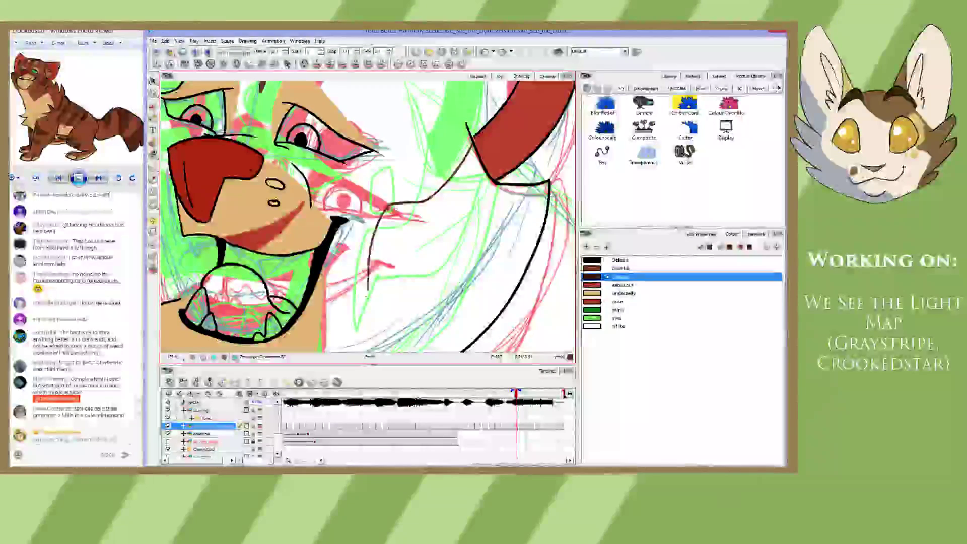
- Ink the cheek stripe's lower edge on frame 207 from its point back across the cheek to the ear
mouse_move(374, 288)
left_mouse_down()
mouse_move(384, 269)
mouse_move(367, 264)
mouse_move(377, 216)
mouse_move(354, 239)
mouse_move(355, 250)
mouse_move(388, 206)
mouse_move(438, 211)
mouse_move(507, 134)
left_mouse_up()
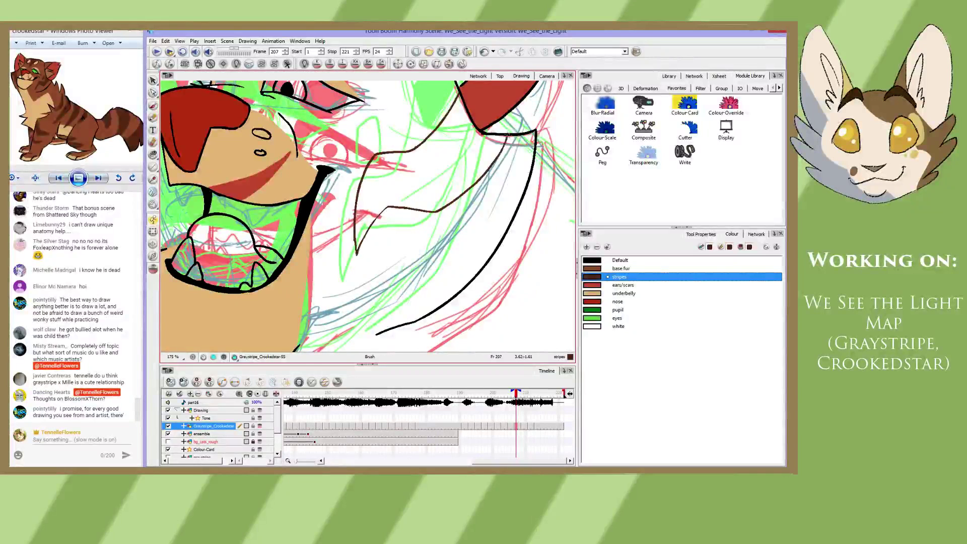
left_click_drag(395, 131, 365, 169)
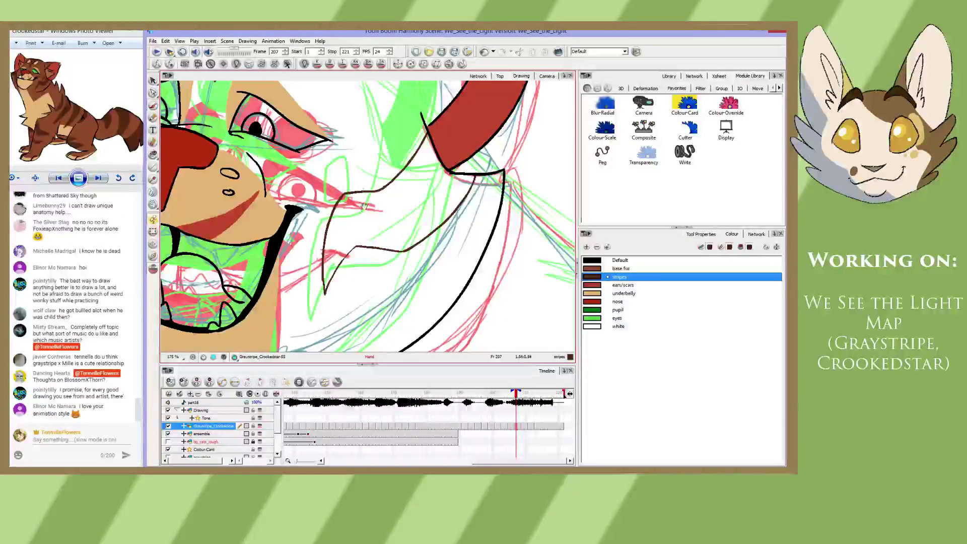
left_click_drag(364, 207, 394, 220)
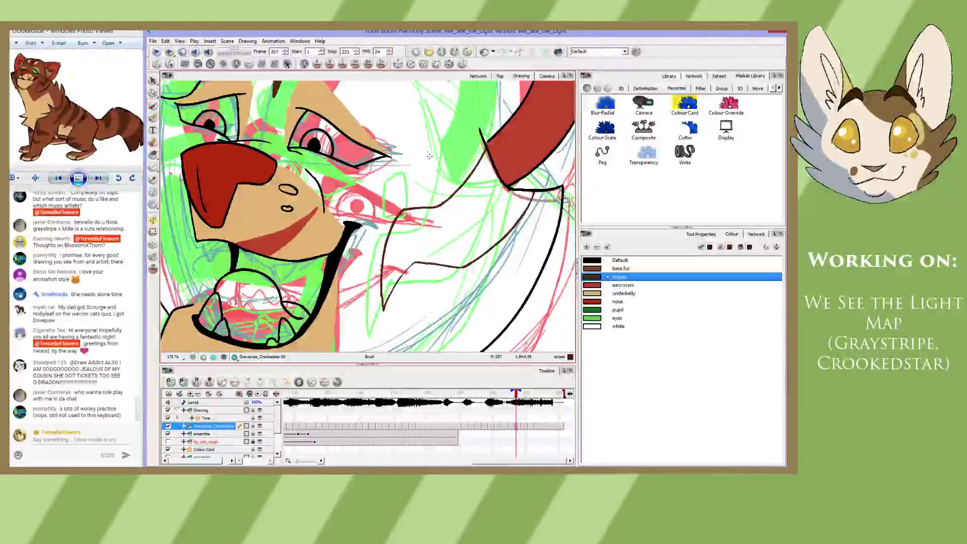
- Outline the small four-sided spot beside the eye on frame 207
mouse_move(440, 149)
left_mouse_down()
mouse_move(413, 171)
mouse_move(411, 187)
mouse_move(427, 187)
mouse_move(443, 148)
left_mouse_up()
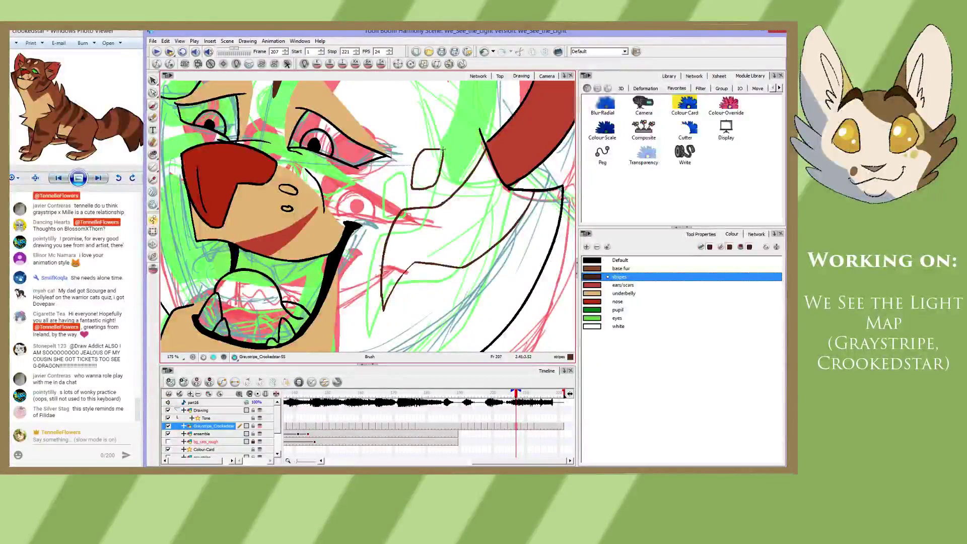
key("space")
mouse_move(414, 190)
left_mouse_down()
mouse_move(380, 194)
mouse_move(401, 220)
mouse_move(430, 222)
left_mouse_up()
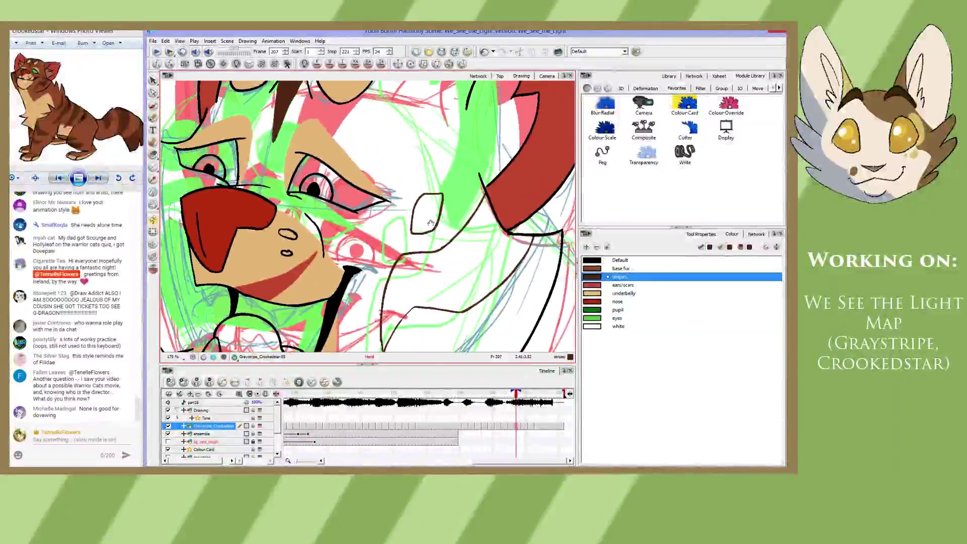
key("space")
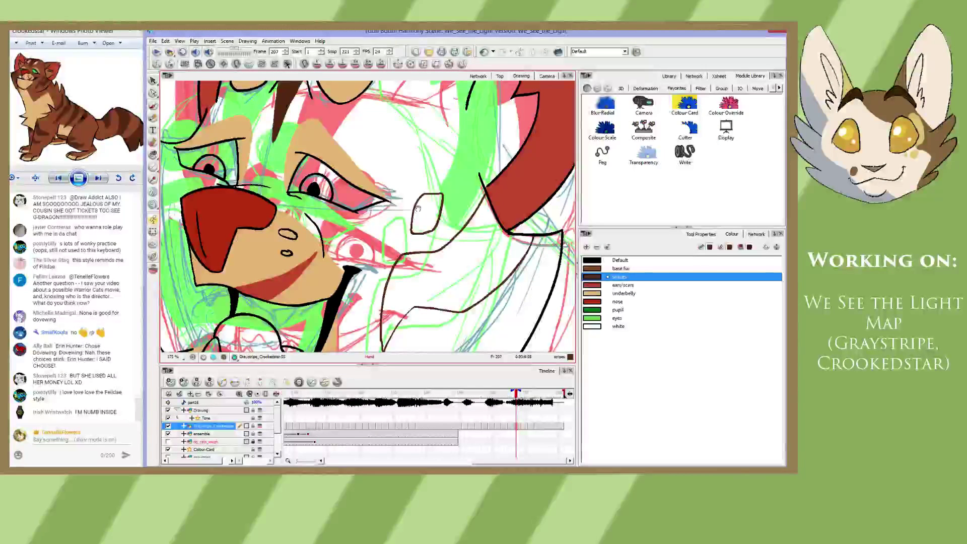
key("space")
mouse_move(407, 234)
left_mouse_down()
mouse_move(388, 166)
mouse_move(438, 222)
mouse_move(379, 195)
left_mouse_up()
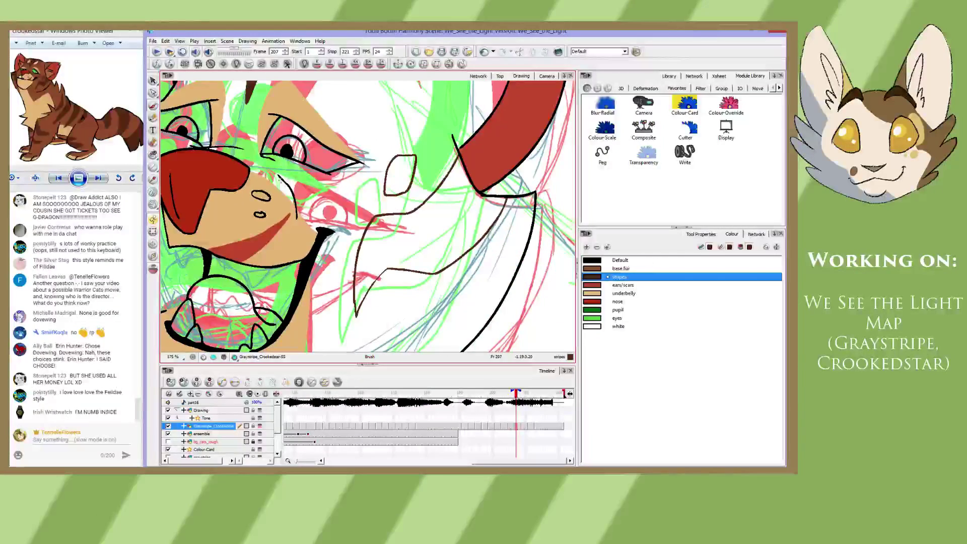
- Ink the cheek stripe's upper edge on frame 205 from the ear base down and across the cheek toward the mouth corner
key("g")
key("f")
key("comma")
key("comma")
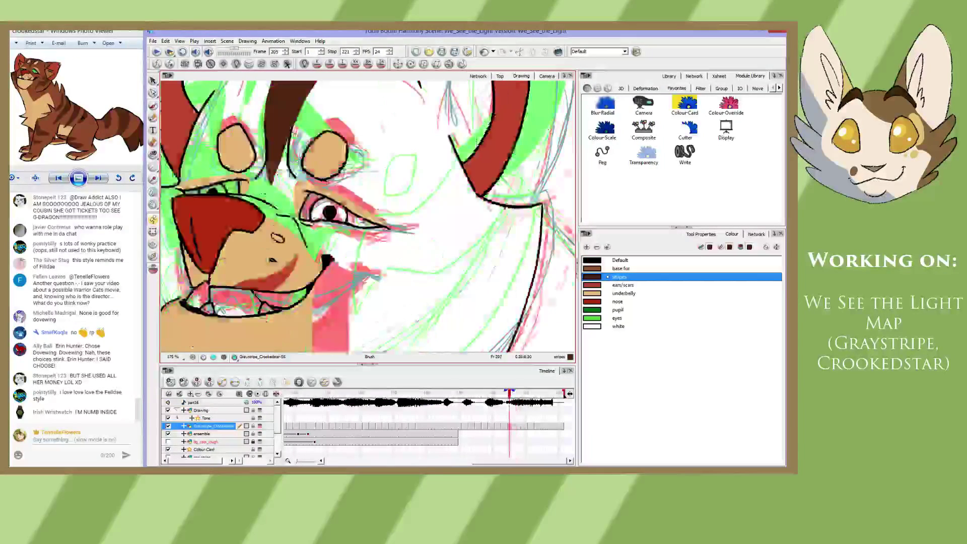
mouse_move(411, 253)
left_mouse_down()
mouse_move(385, 191)
mouse_move(371, 216)
mouse_move(389, 244)
mouse_move(378, 191)
mouse_move(394, 246)
left_mouse_up()
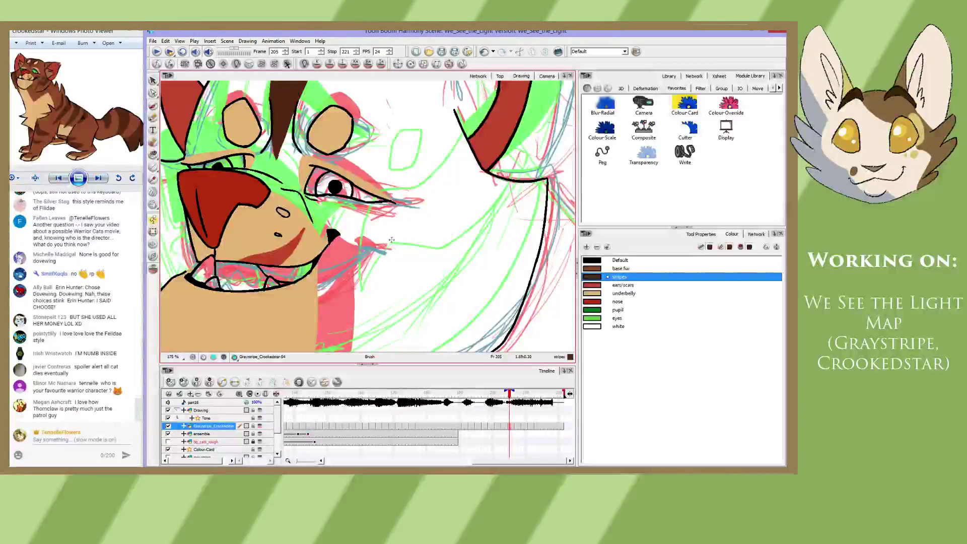
left_click_drag(429, 250, 408, 207)
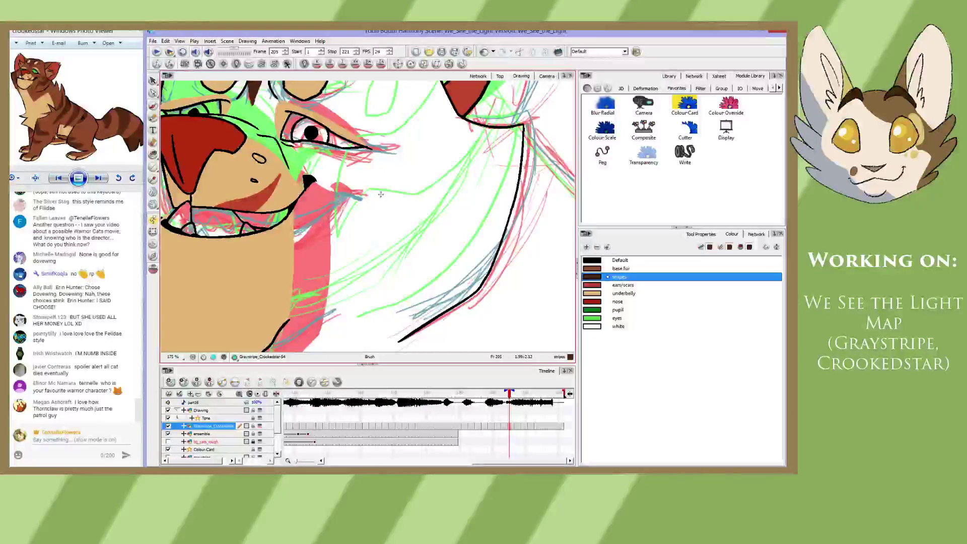
key("space")
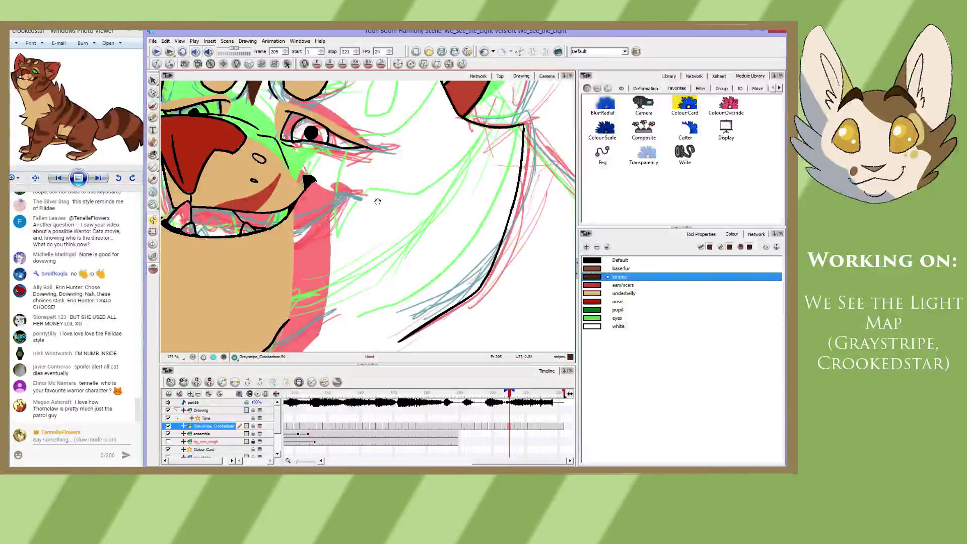
left_click_drag(377, 201, 384, 248)
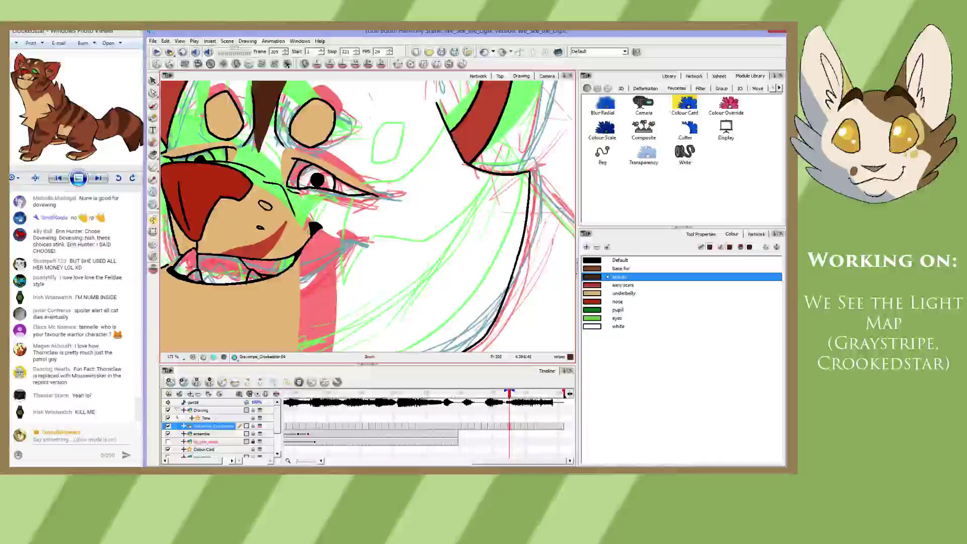
mouse_move(453, 135)
left_mouse_down()
mouse_move(445, 184)
mouse_move(426, 218)
left_mouse_up()
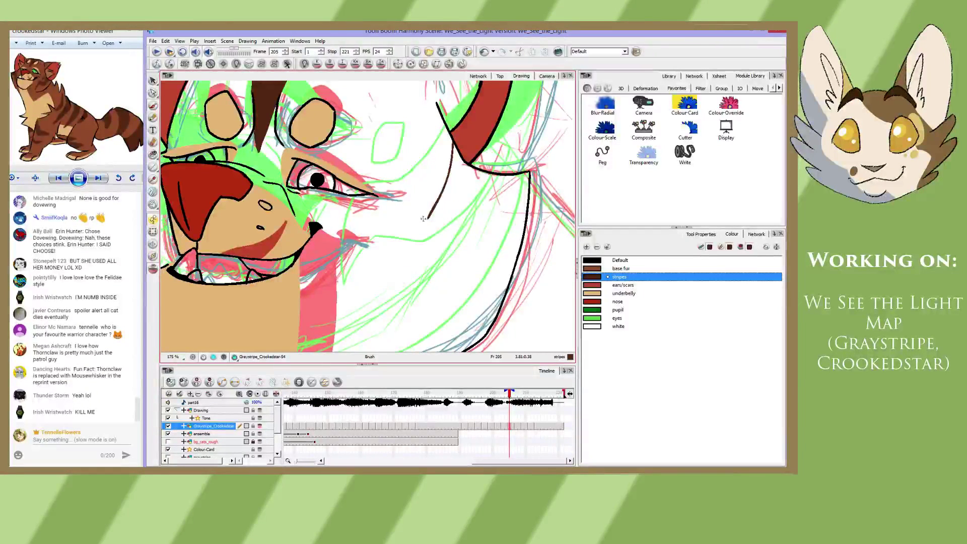
left_click_drag(427, 219, 370, 242)
key("space")
left_click_drag(368, 254, 388, 215)
left_click_drag(377, 248, 366, 204)
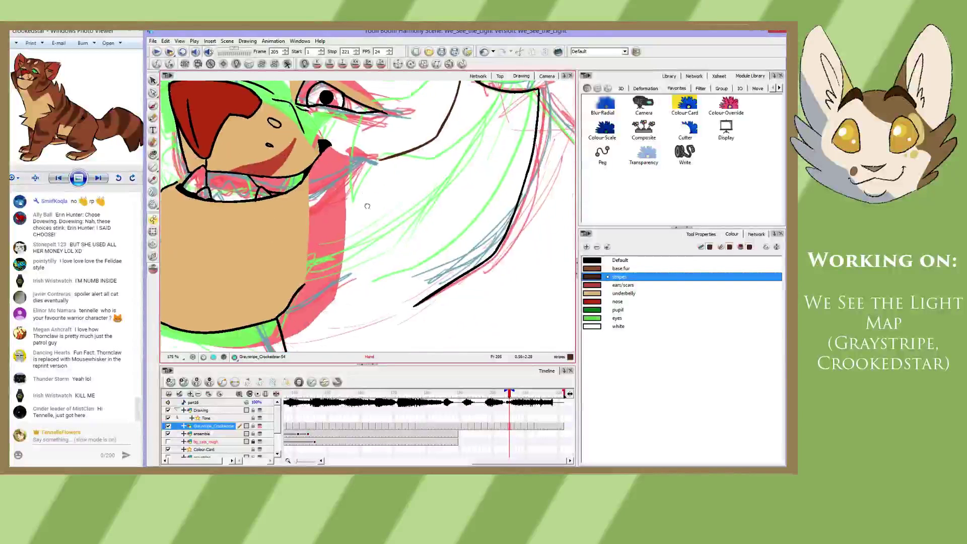
key("space")
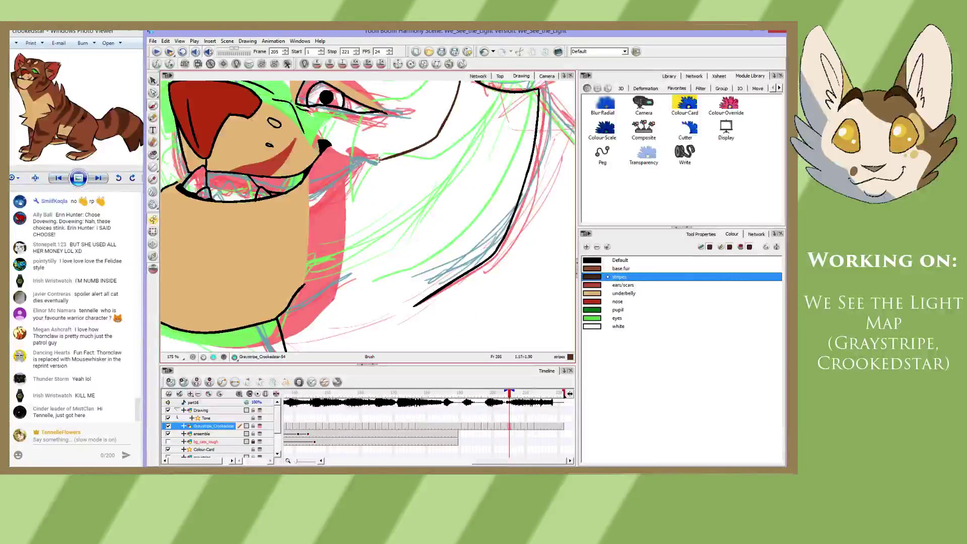
left_click_drag(379, 161, 356, 254)
key("ctrl+z")
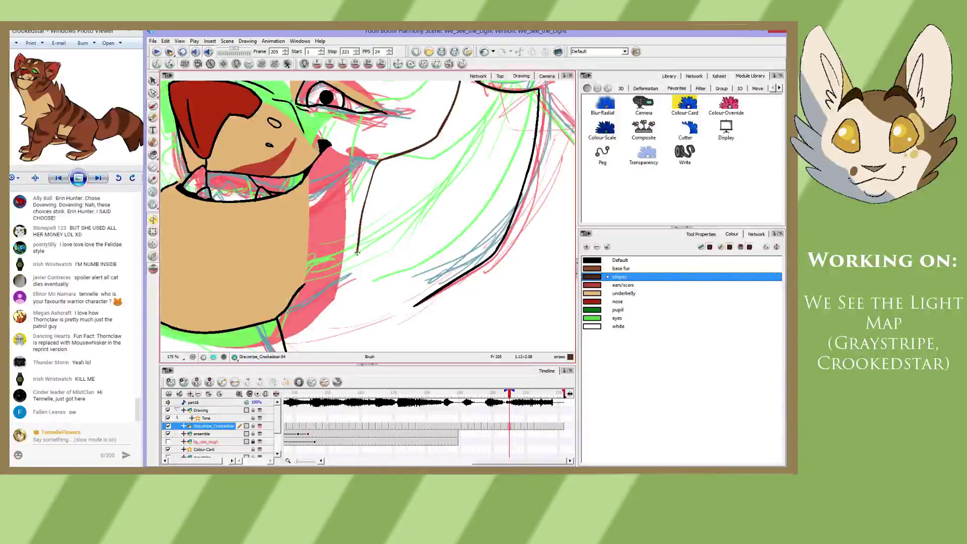
mouse_move(358, 251)
left_mouse_down()
mouse_move(376, 230)
mouse_move(363, 210)
mouse_move(371, 177)
left_mouse_up()
key("ctrl+z")
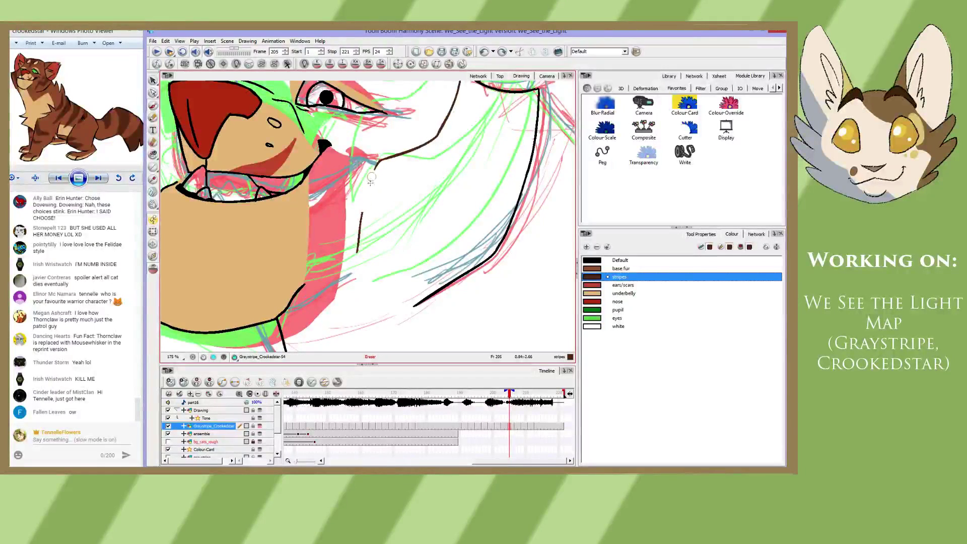
left_click_drag(363, 212, 355, 263)
key("alt+b")
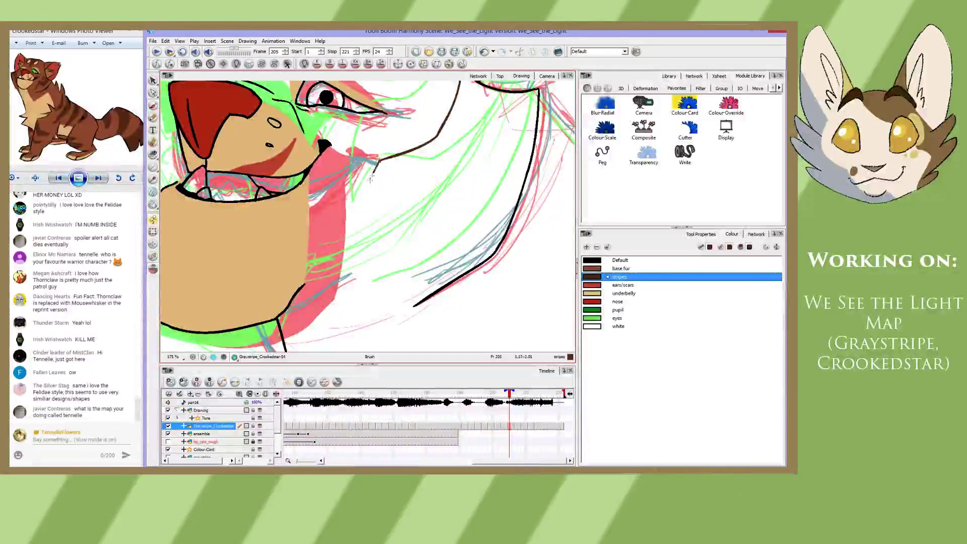
left_click_drag(379, 160, 363, 276)
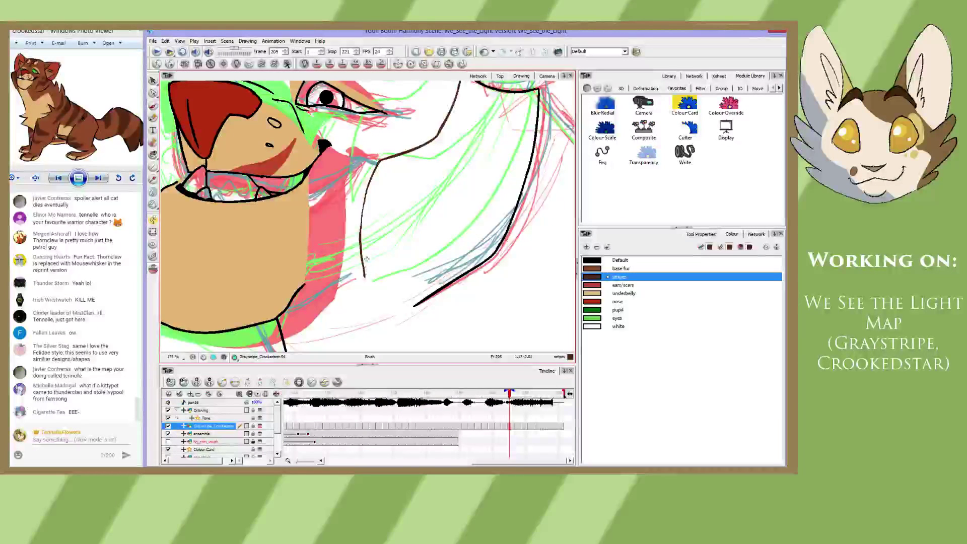
key("ctrl+z")
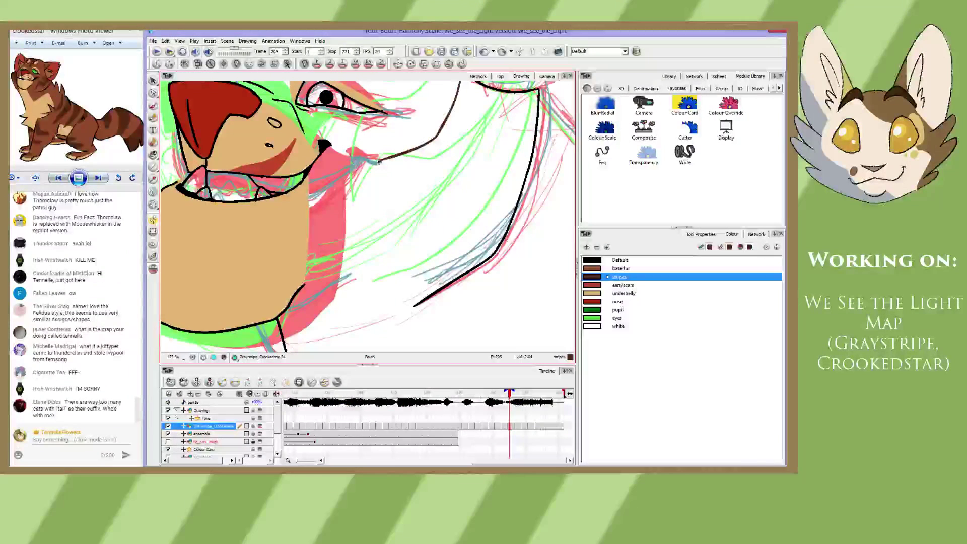
- Ink the cheek stripe's front edge on frame 205 down to its point and the lower edge back up to the cheek tuft
left_click_drag(379, 161, 363, 266)
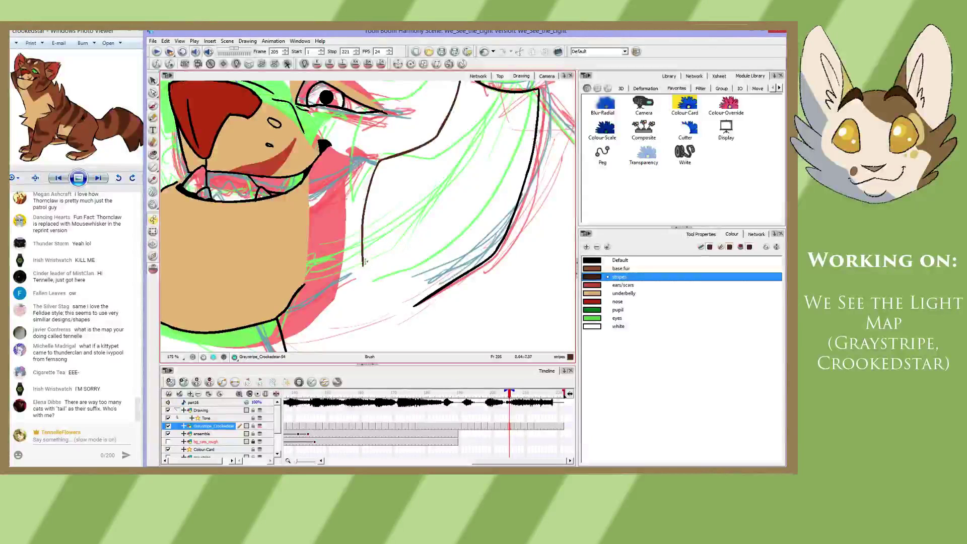
left_click_drag(364, 265, 387, 212)
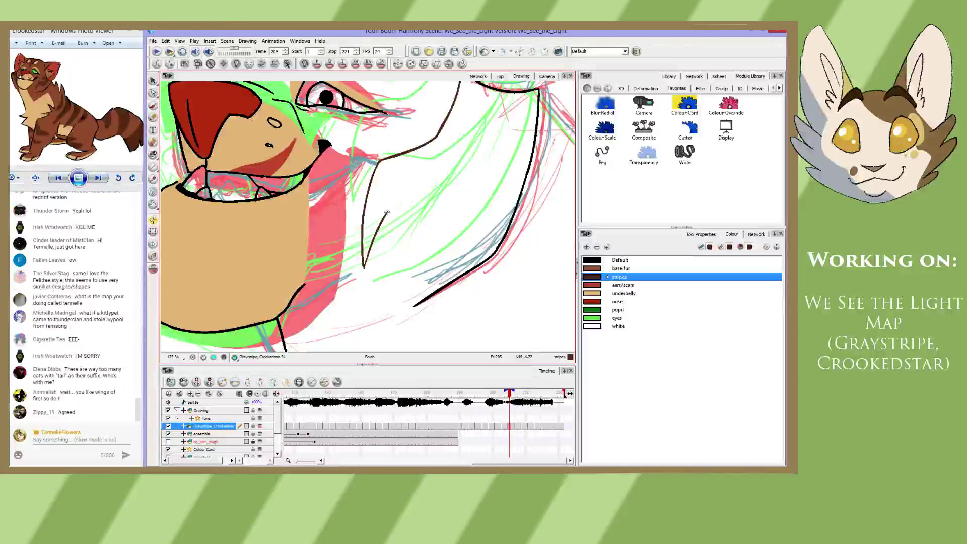
left_click_drag(387, 212, 439, 208)
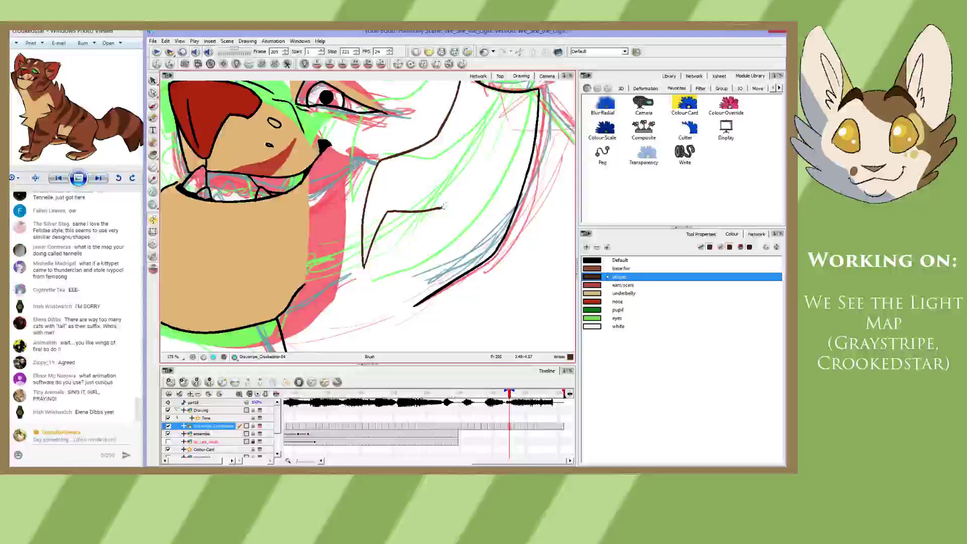
mouse_move(442, 207)
left_mouse_down()
mouse_move(395, 209)
mouse_move(460, 260)
left_mouse_up()
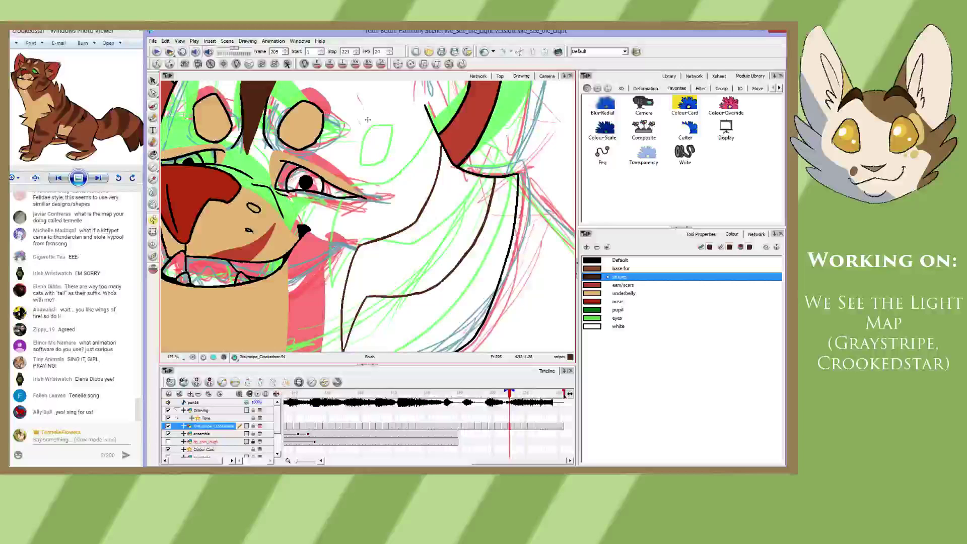
- Erase the middle of the cheek stripe's upper edge on frame 205 and redraw it with a sharper bend below the ear
key("alt+e")
left_click_drag(412, 224, 438, 196)
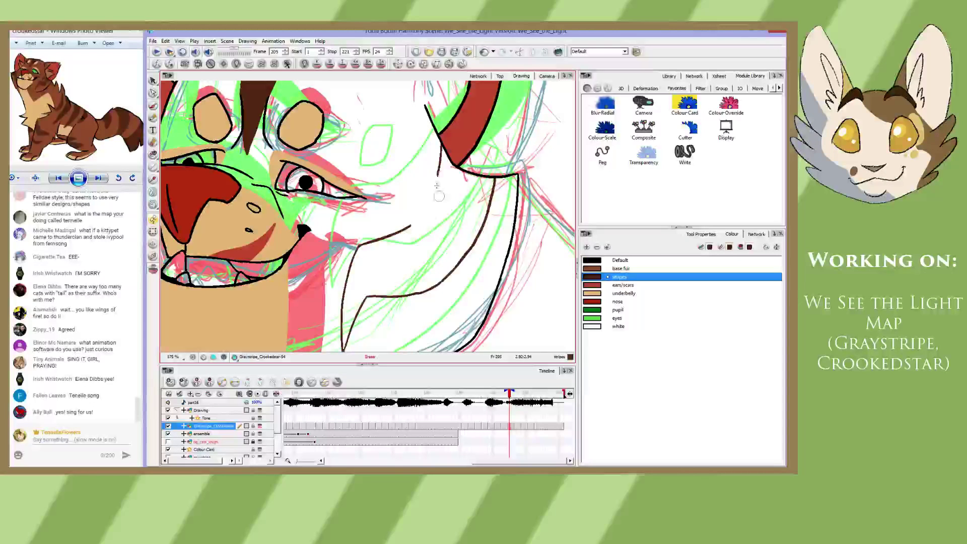
key("alt+b")
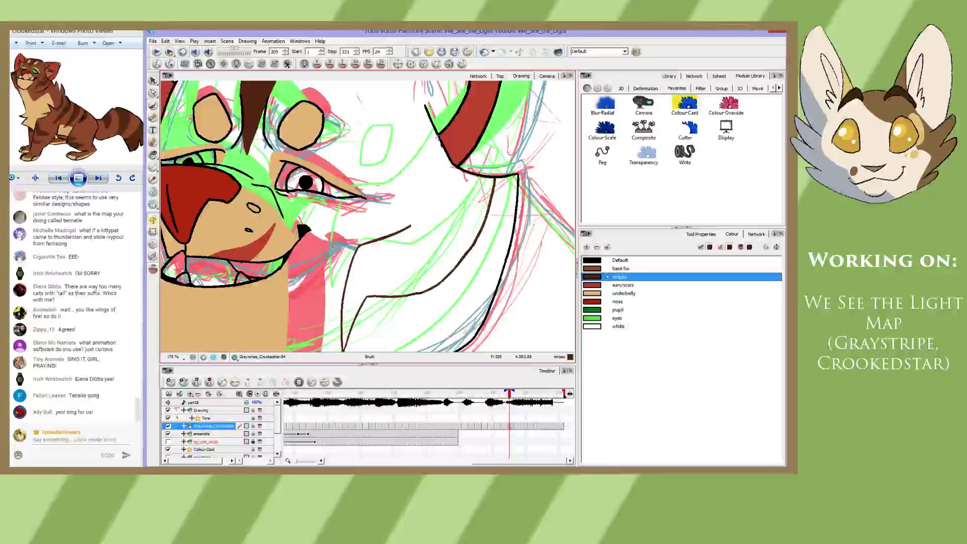
mouse_move(439, 137)
left_mouse_down()
mouse_move(414, 229)
mouse_move(430, 223)
left_mouse_up()
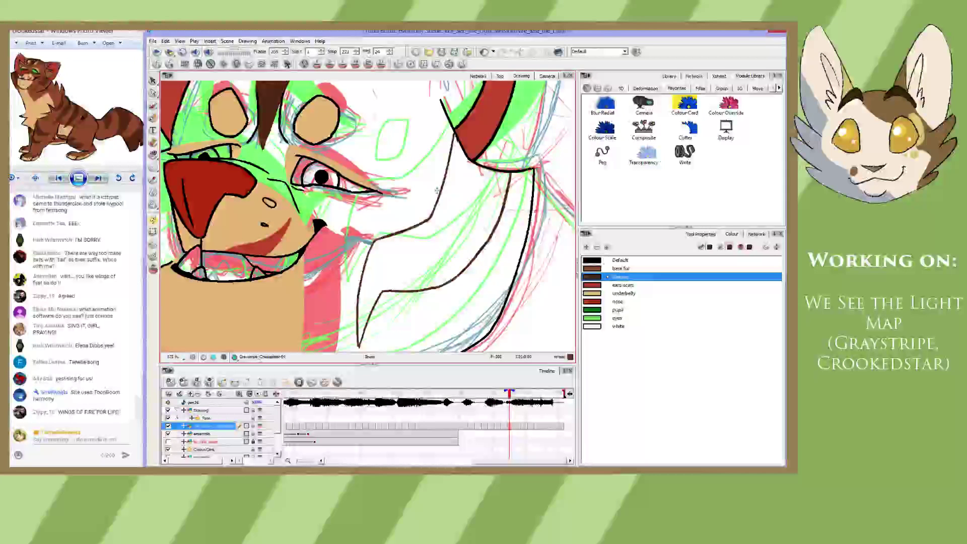
- Outline the small four-sided spot beside the eye on frame 205, just above the cheek stripe's upper edge
key("alt+e")
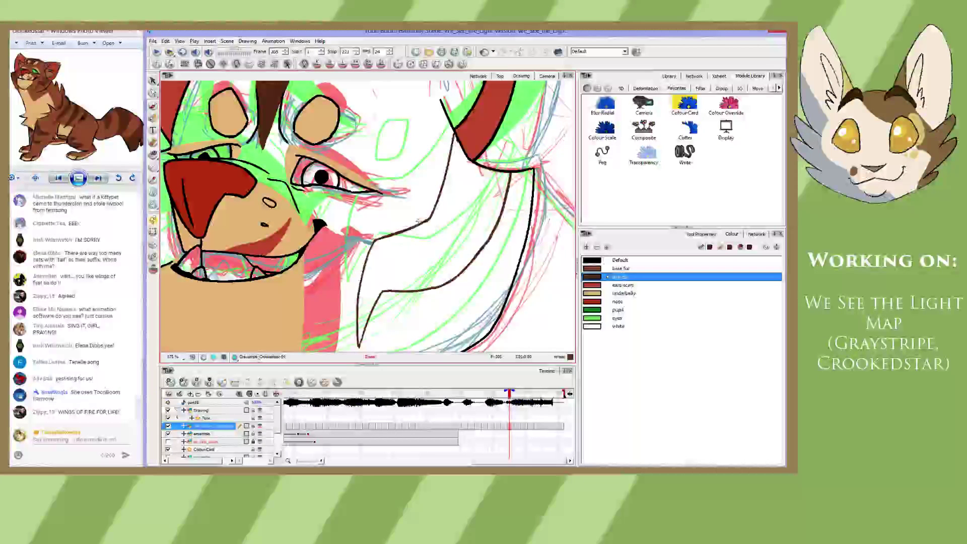
mouse_move(418, 220)
left_mouse_down()
mouse_move(410, 179)
mouse_move(420, 187)
mouse_move(412, 204)
left_mouse_up()
key("alt+b")
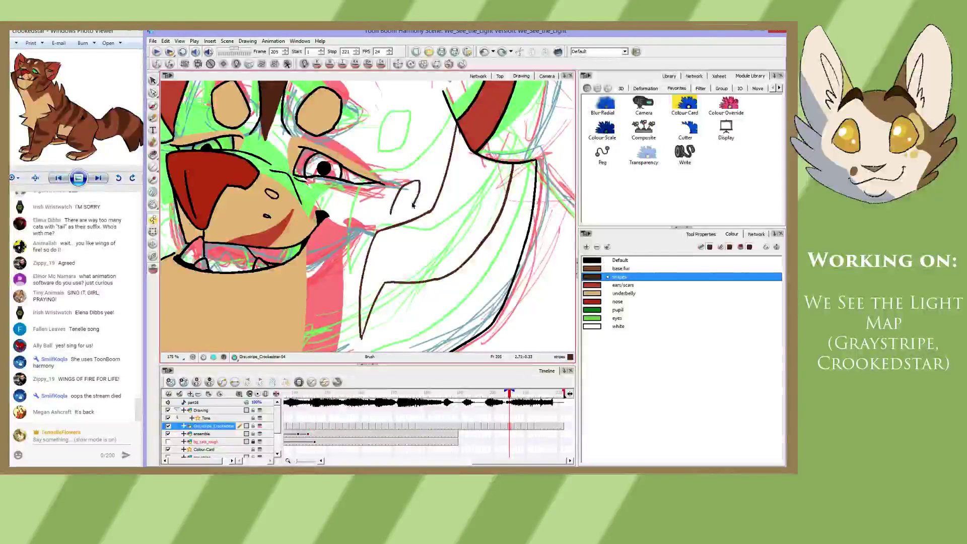
key("ctrl+z")
mouse_move(392, 210)
left_mouse_down()
mouse_move(411, 207)
mouse_move(391, 211)
left_mouse_up()
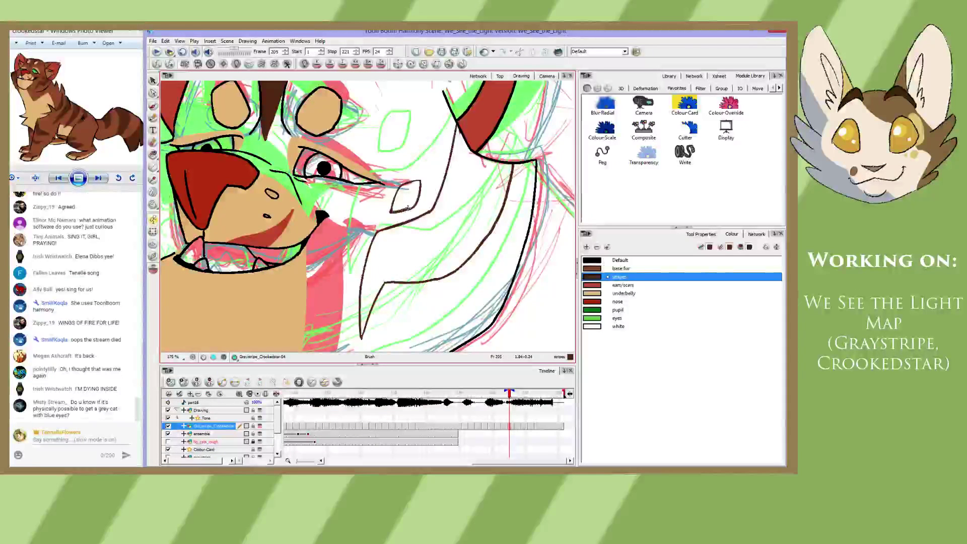
mouse_move(413, 227)
left_mouse_down()
mouse_move(402, 234)
mouse_move(443, 217)
mouse_move(440, 193)
left_mouse_up()
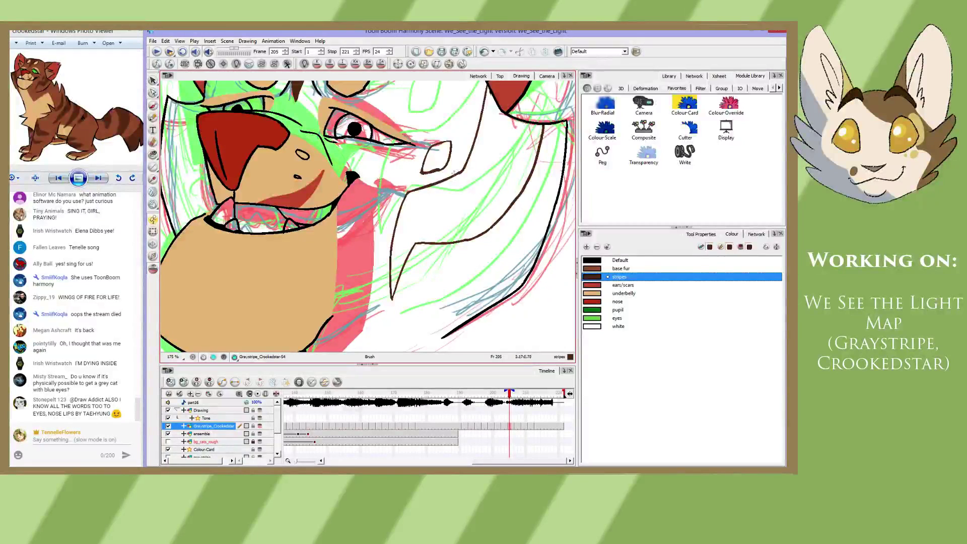
mouse_move(450, 176)
left_mouse_down()
mouse_move(416, 258)
mouse_move(416, 195)
left_mouse_up()
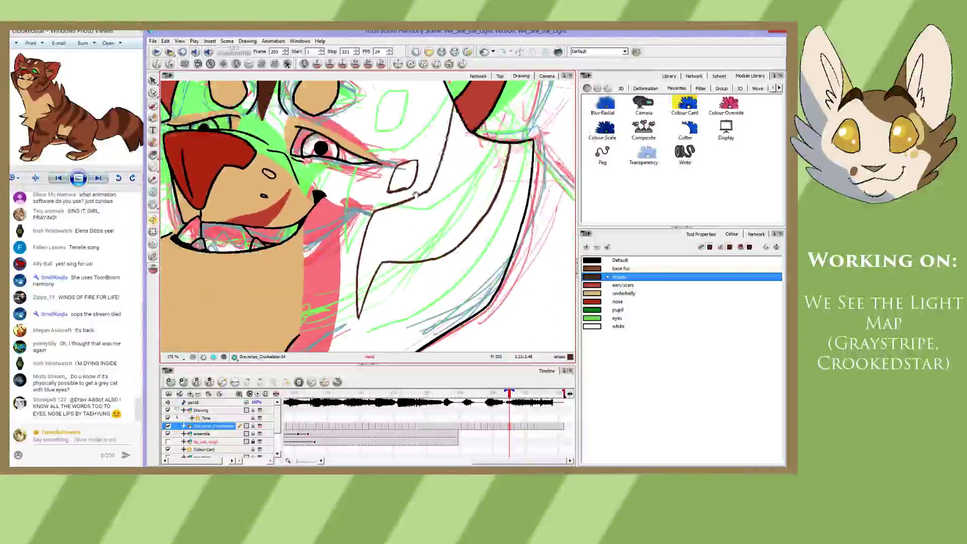
key("period")
key("period")
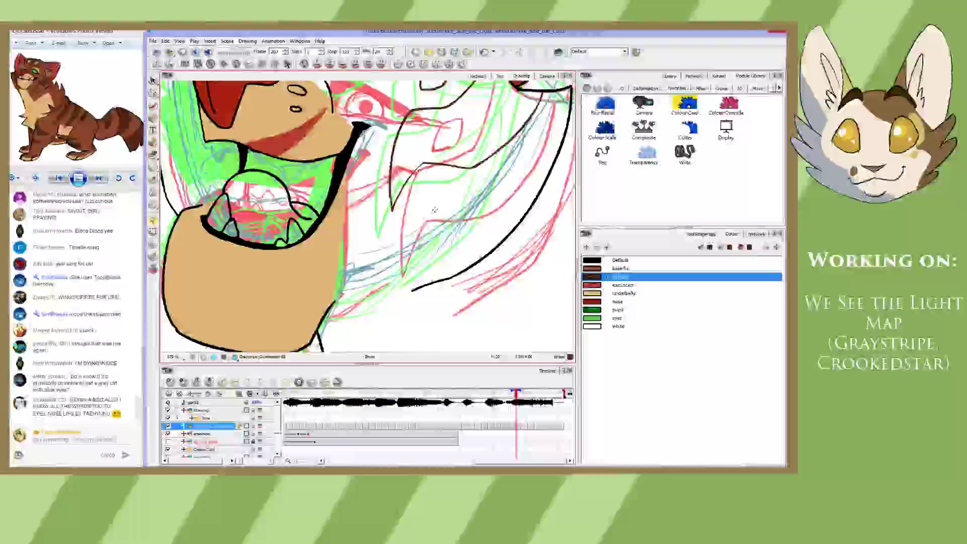
- Ink the cheek stripe's upper edge on frame 203 in the stripes colour, from the ear base down toward the mouth corner
key("comma")
key("comma")
key("comma")
key("comma")
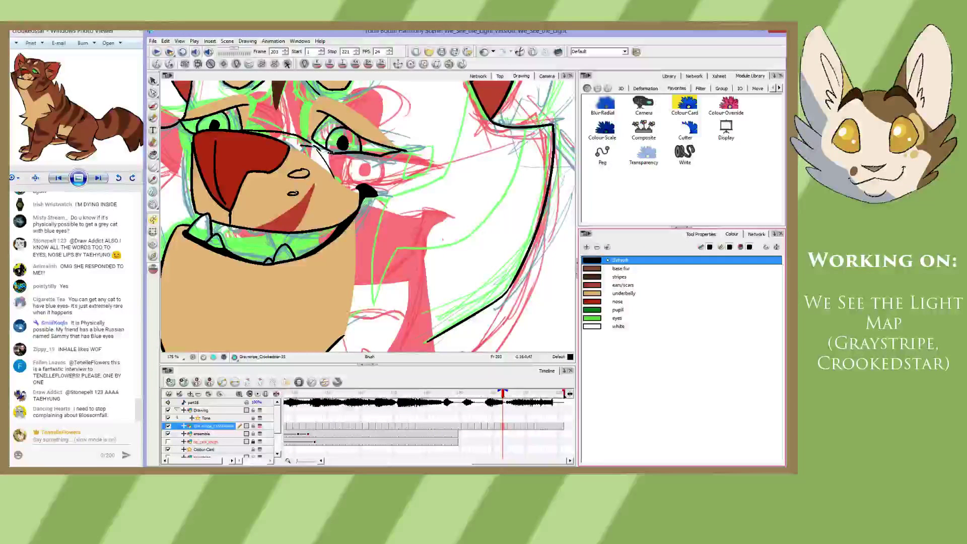
left_click(621, 278)
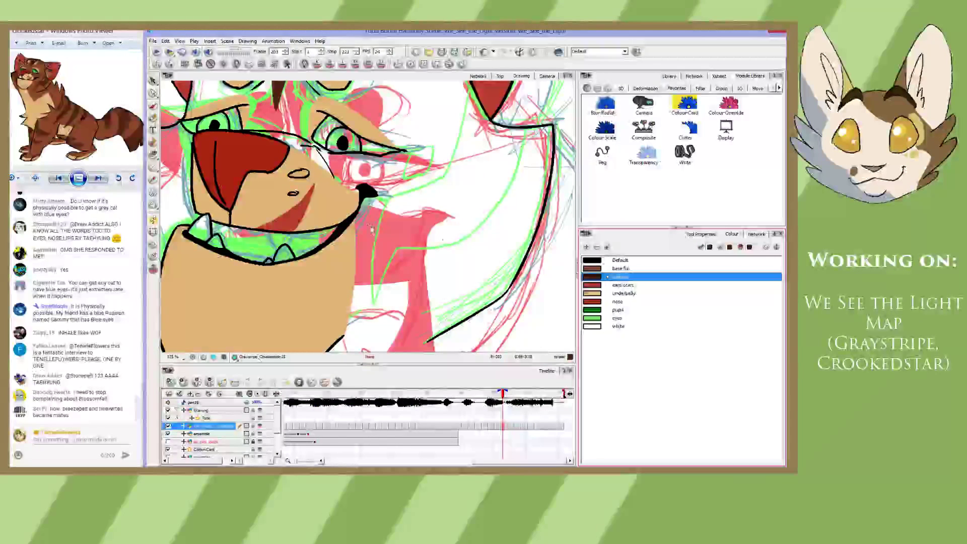
left_click_drag(374, 238, 349, 211)
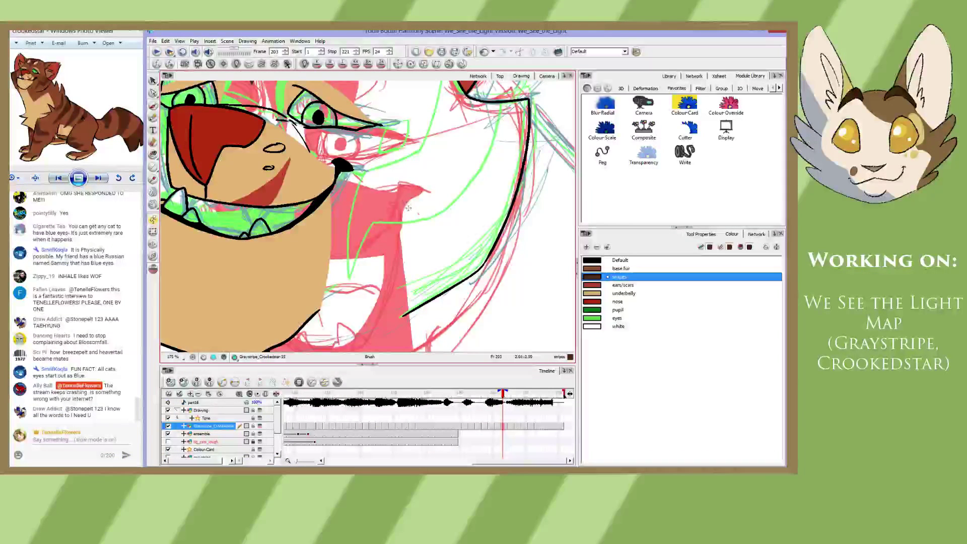
key("space")
mouse_move(403, 232)
left_mouse_down()
mouse_move(421, 224)
mouse_move(418, 245)
mouse_move(415, 203)
mouse_move(424, 249)
left_mouse_up()
key("space")
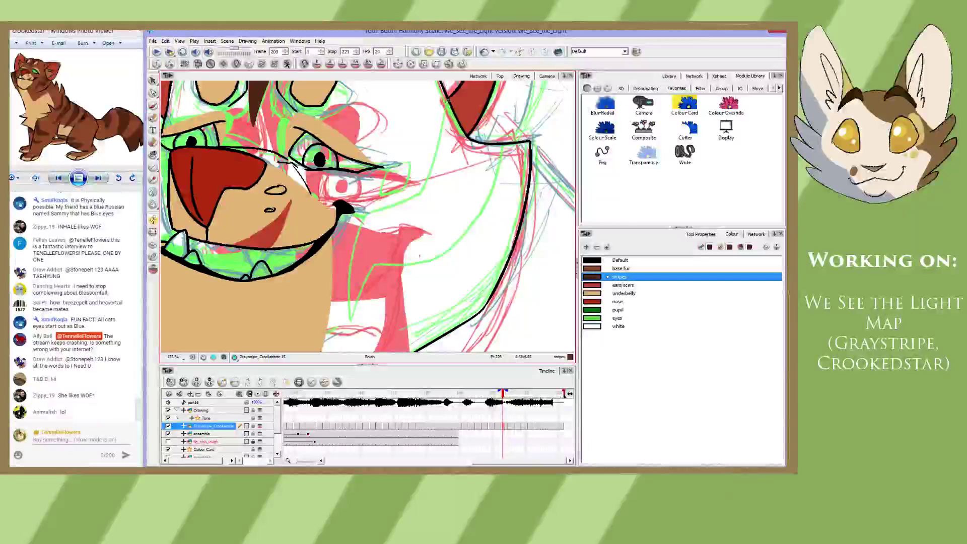
left_click_drag(447, 117, 428, 179)
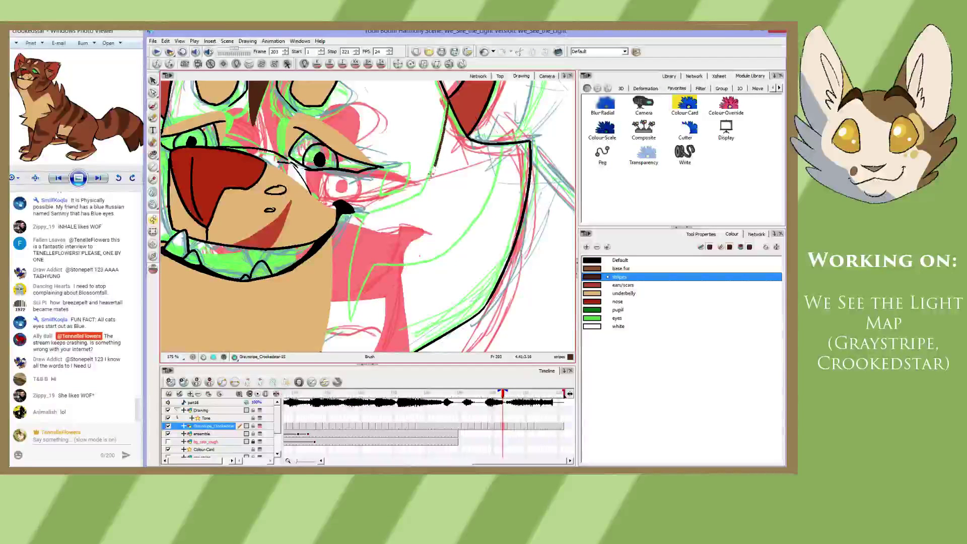
key("ctrl+z")
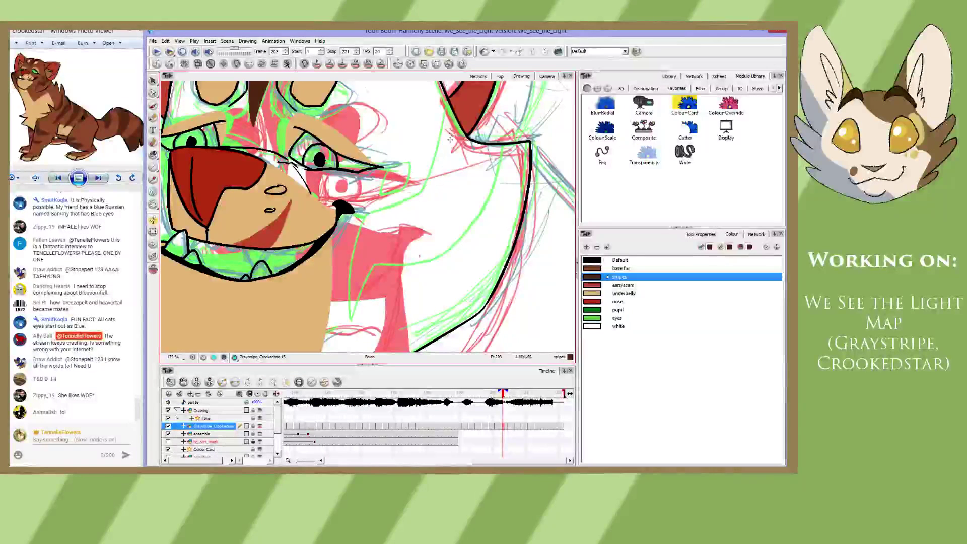
mouse_move(447, 109)
left_mouse_down()
mouse_move(421, 201)
mouse_move(384, 210)
mouse_move(410, 204)
left_mouse_up()
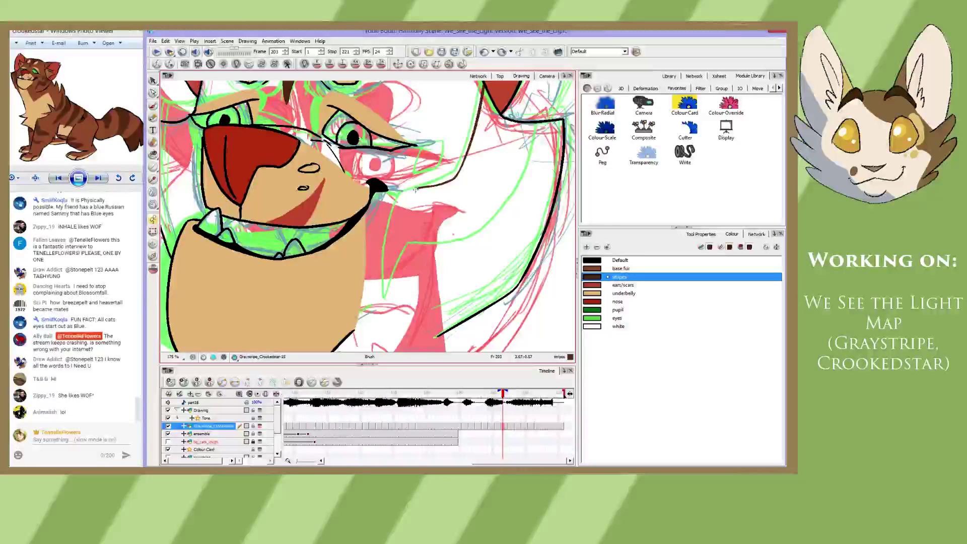
- Ink the cheek stripe's front edge on frame 203 from beside the mouth corner down to the stripe's point
mouse_move(415, 189)
left_mouse_down()
mouse_move(374, 143)
mouse_move(373, 243)
left_mouse_up()
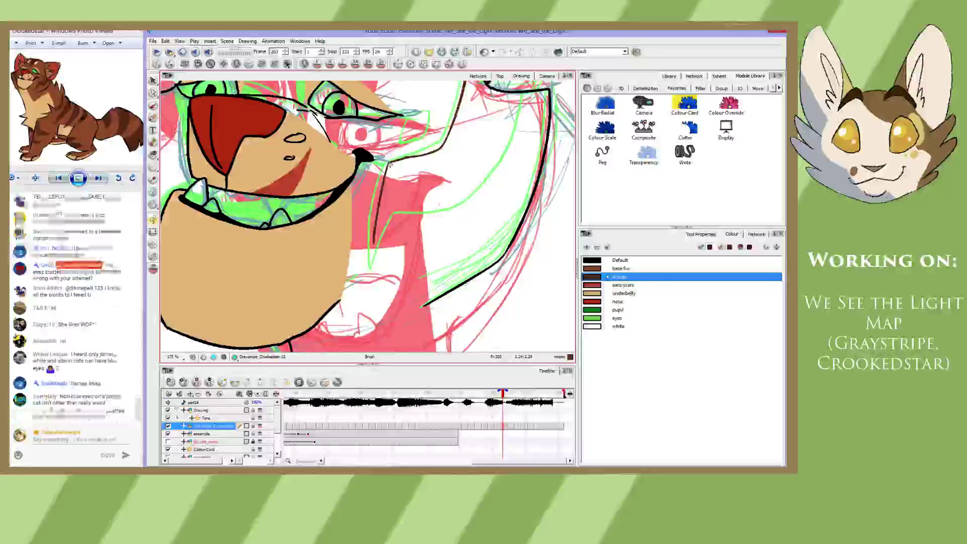
key("ctrl+z")
left_click_drag(390, 162, 375, 259)
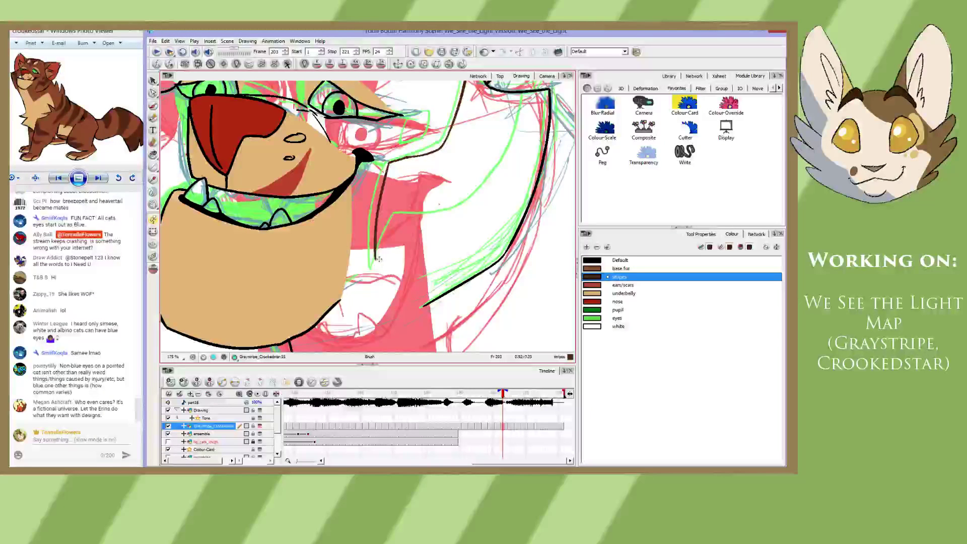
key("ctrl+z")
left_click_drag(389, 163, 373, 272)
- Ink the cheek stripe's lower edge on frame 203 from the point back up across the cheek to the cheek tuft
left_click_drag(373, 272, 392, 220)
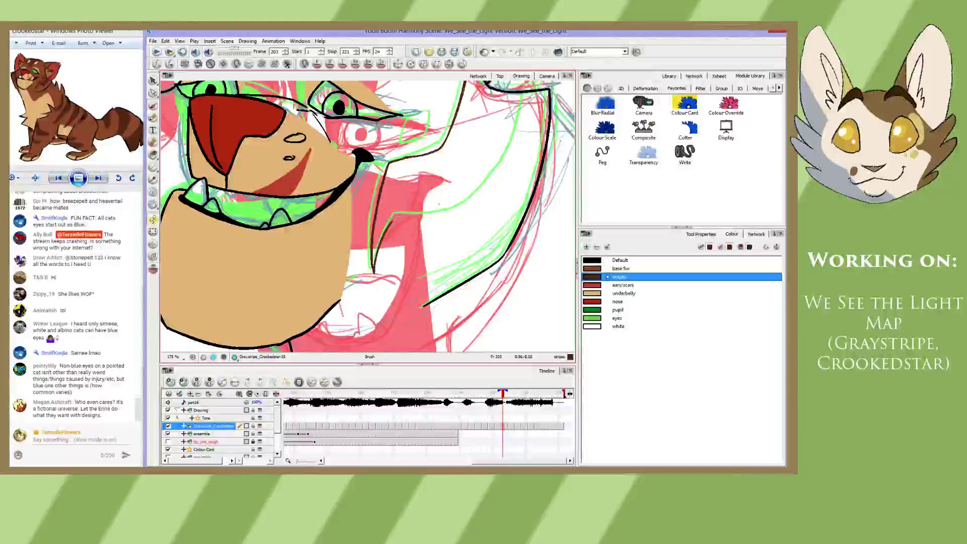
key("ctrl+z")
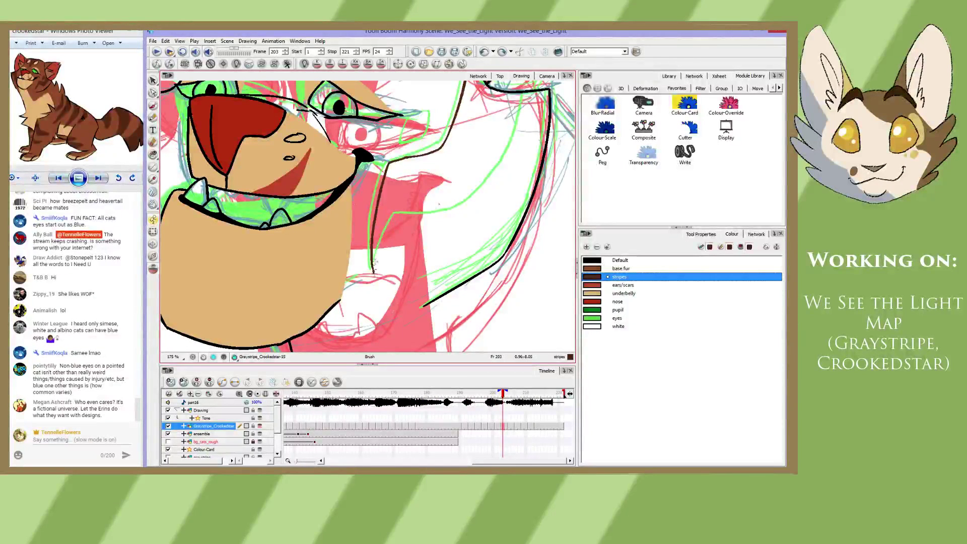
left_click_drag(373, 272, 397, 209)
key("ctrl+z")
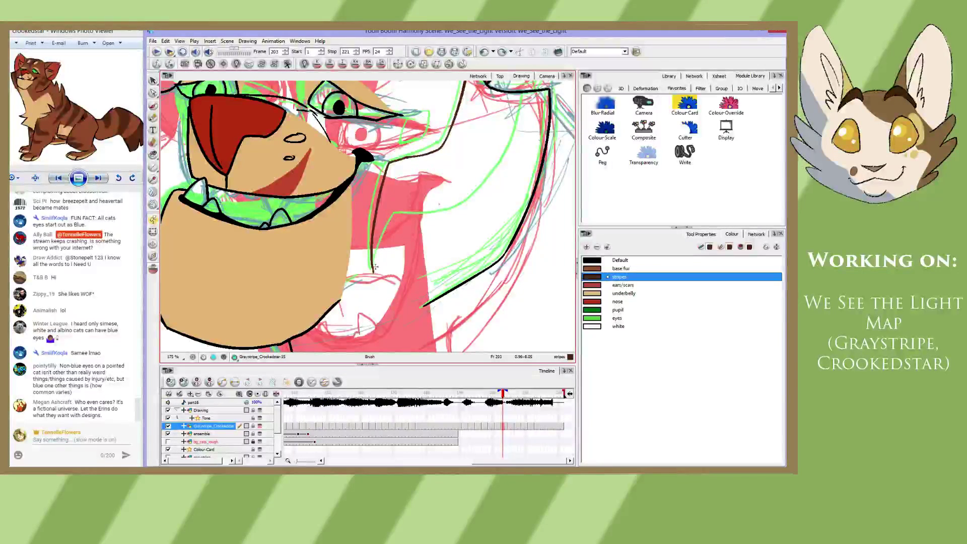
left_click_drag(373, 271, 409, 211)
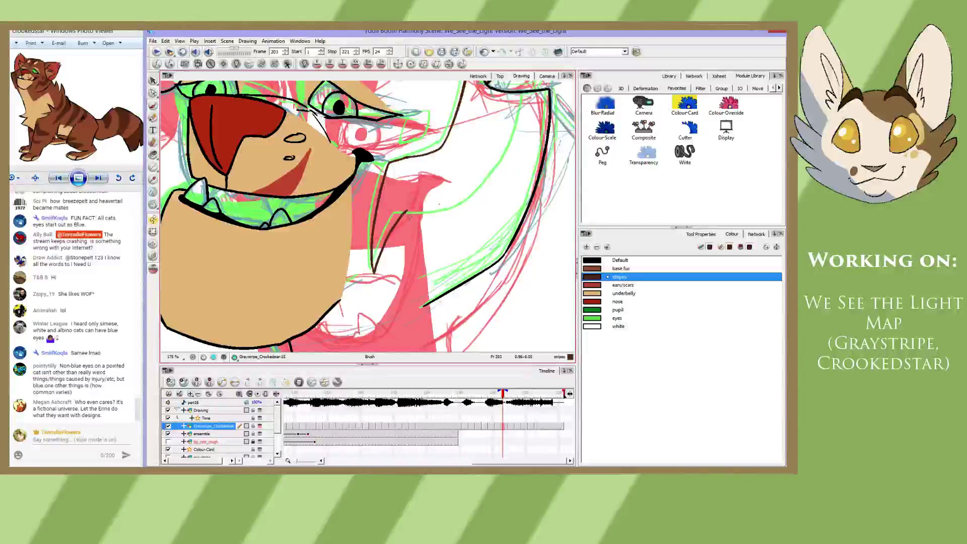
mouse_move(406, 214)
left_mouse_down()
mouse_move(477, 198)
mouse_move(436, 234)
left_mouse_up()
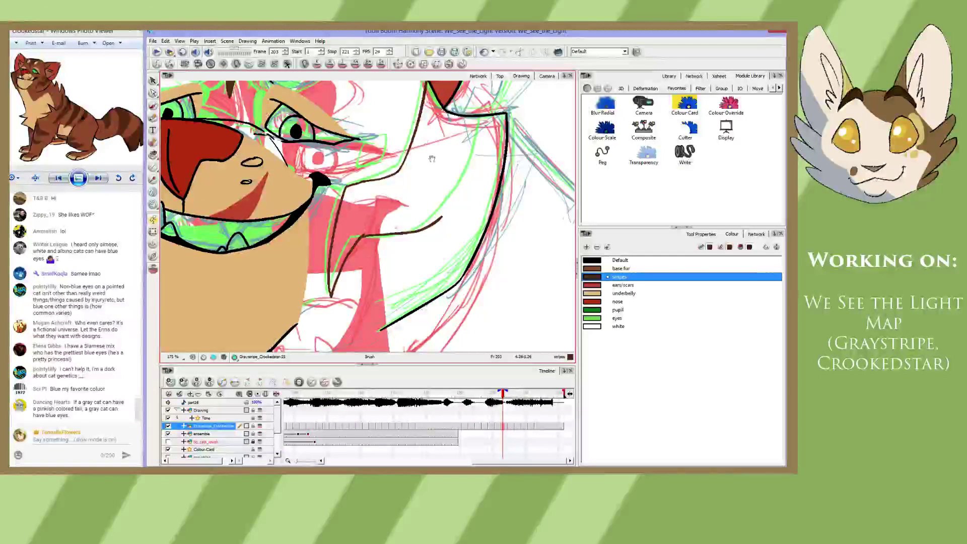
key("space")
left_click_drag(449, 194, 430, 233)
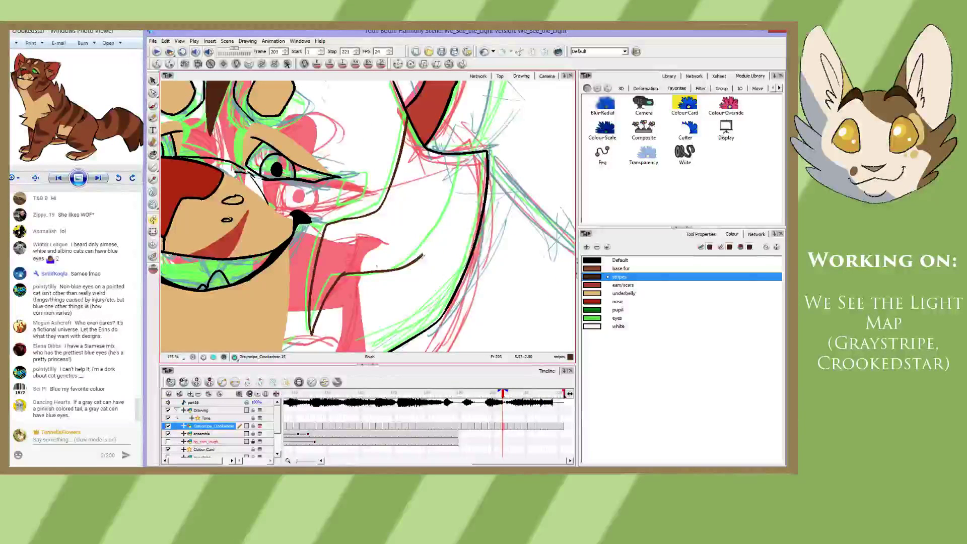
left_click_drag(423, 256, 475, 164)
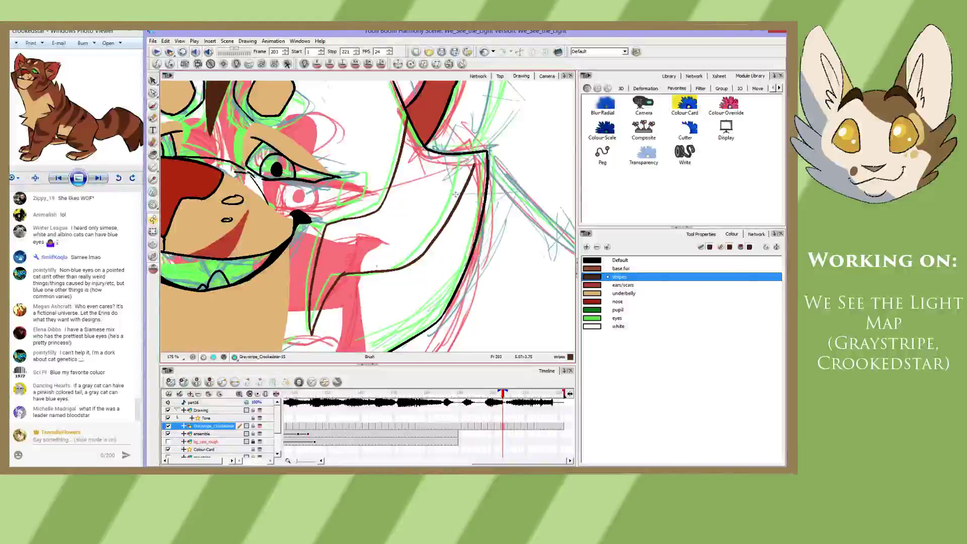
key("s")
left_click_drag(419, 258, 451, 207)
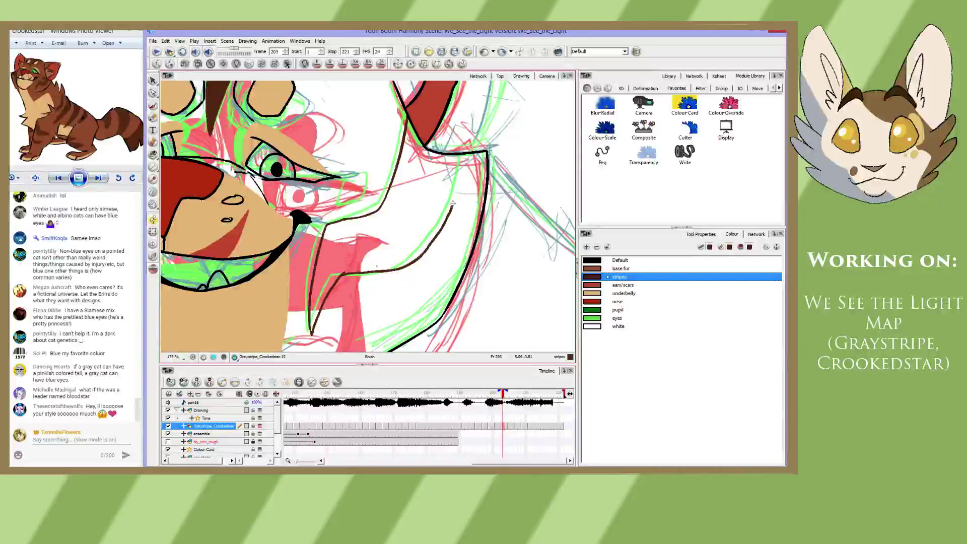
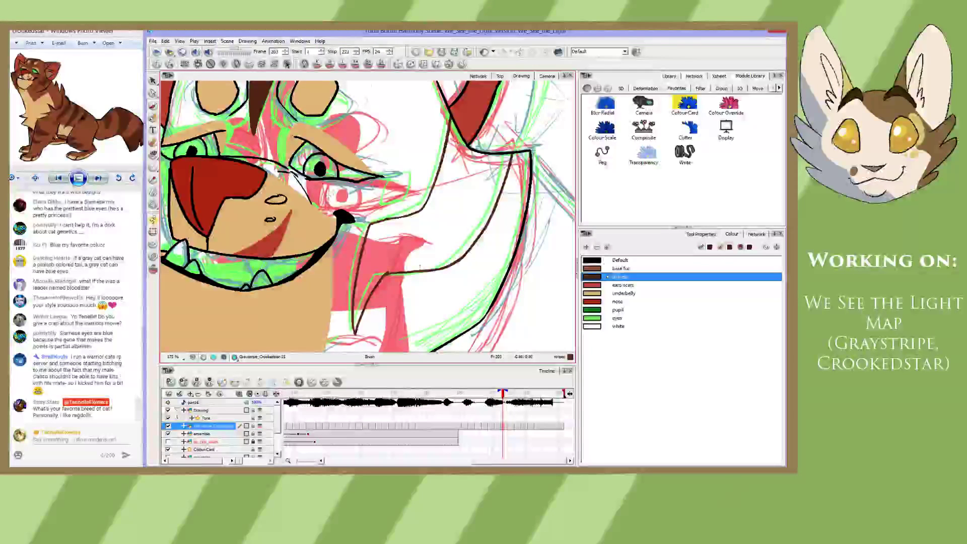
- Outline the small four-sided spot beside the eye on frame 203, and go back to frame 201
left_click_drag(355, 256, 329, 276)
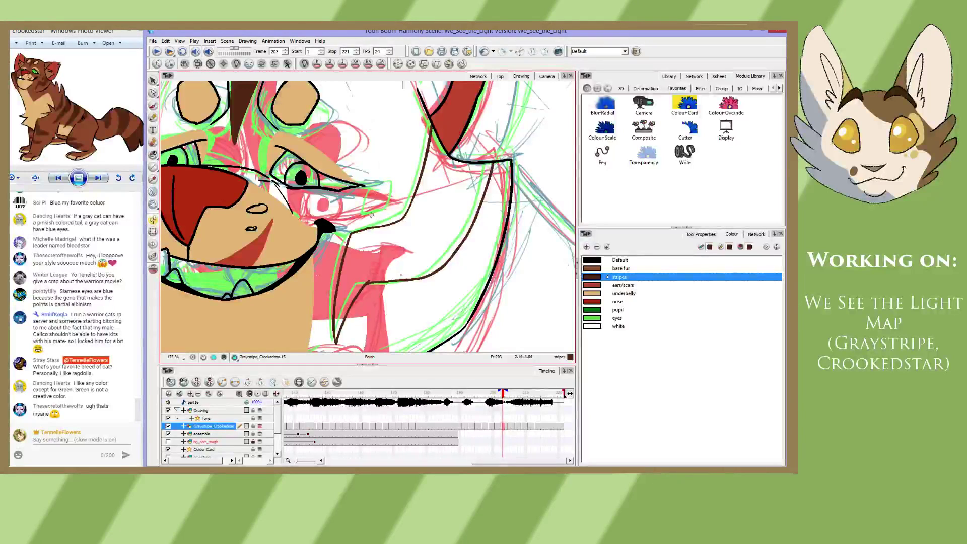
mouse_move(372, 217)
left_mouse_down()
mouse_move(387, 209)
mouse_move(391, 181)
mouse_move(380, 183)
mouse_move(365, 215)
mouse_move(401, 205)
left_mouse_up()
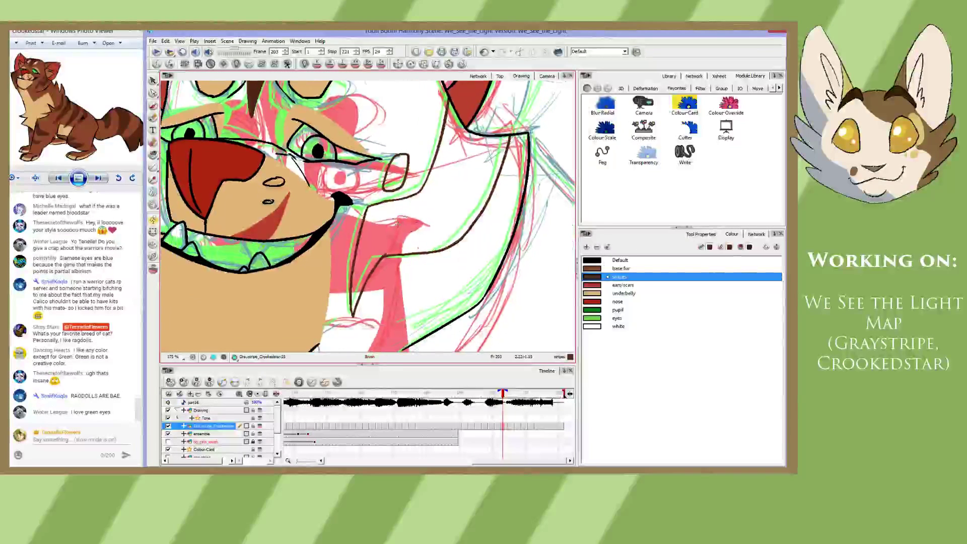
key("comma")
key("comma")
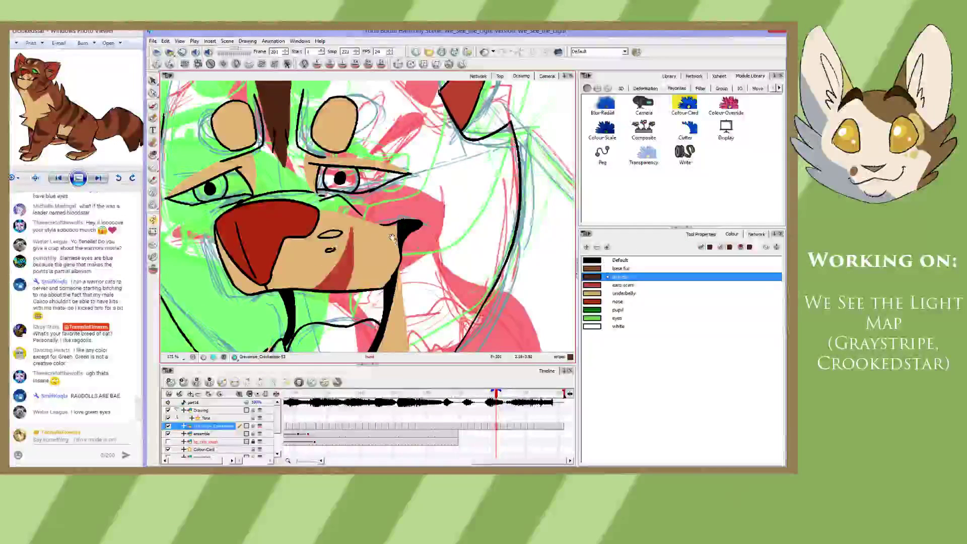
- Ink the cheek stripe's upper edge on frame 201 from the ear base down and across toward the mouth corner
left_click_drag(393, 237, 377, 234)
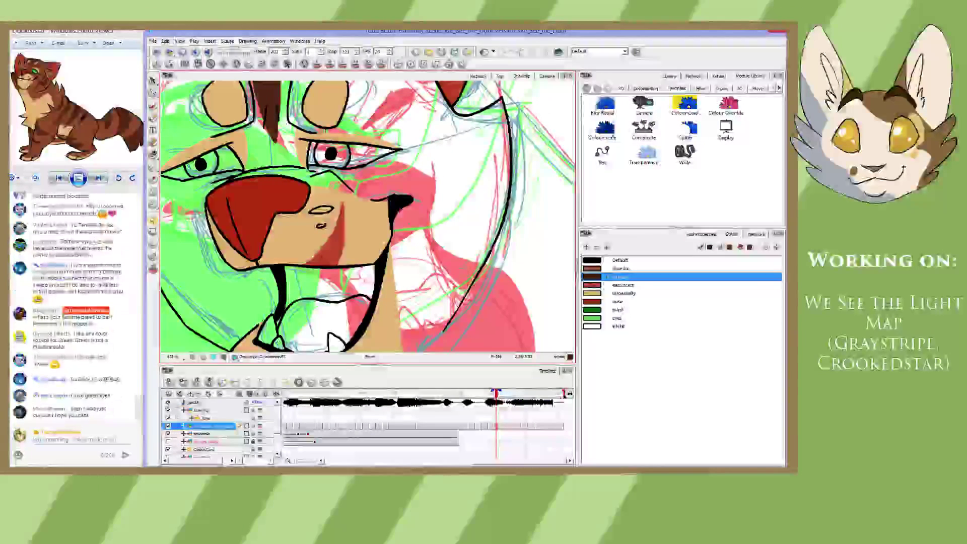
left_click_drag(433, 193, 425, 181)
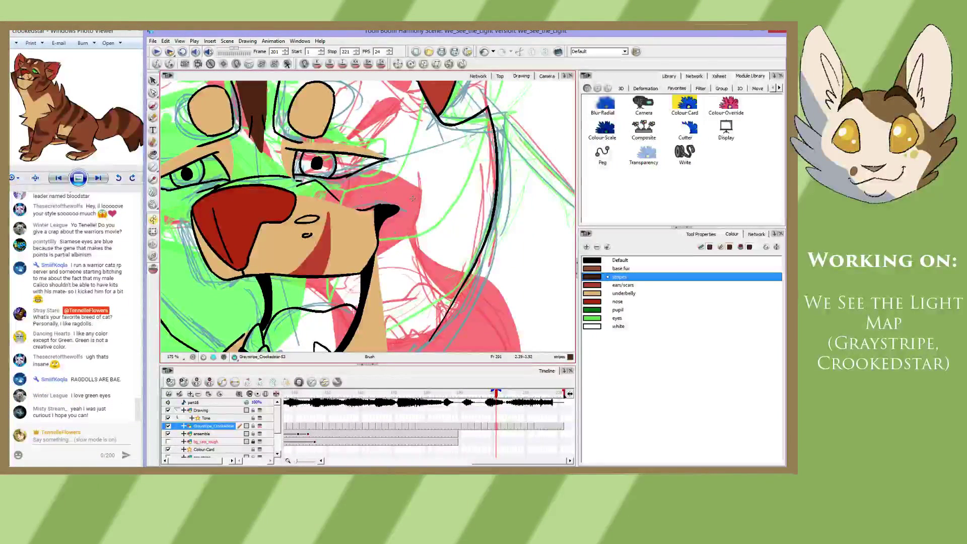
mouse_move(381, 212)
left_mouse_down()
mouse_move(372, 186)
mouse_move(385, 246)
left_mouse_up()
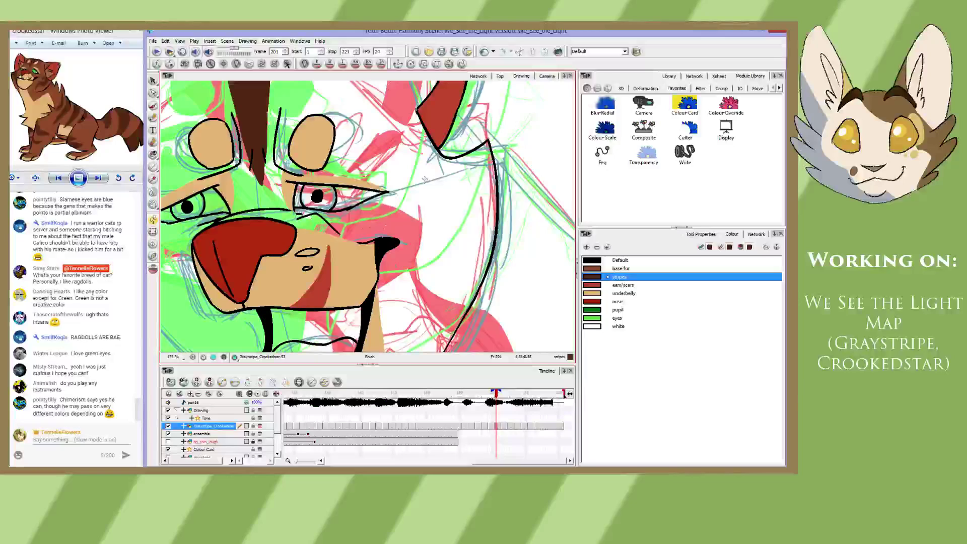
left_click_drag(426, 187, 430, 162)
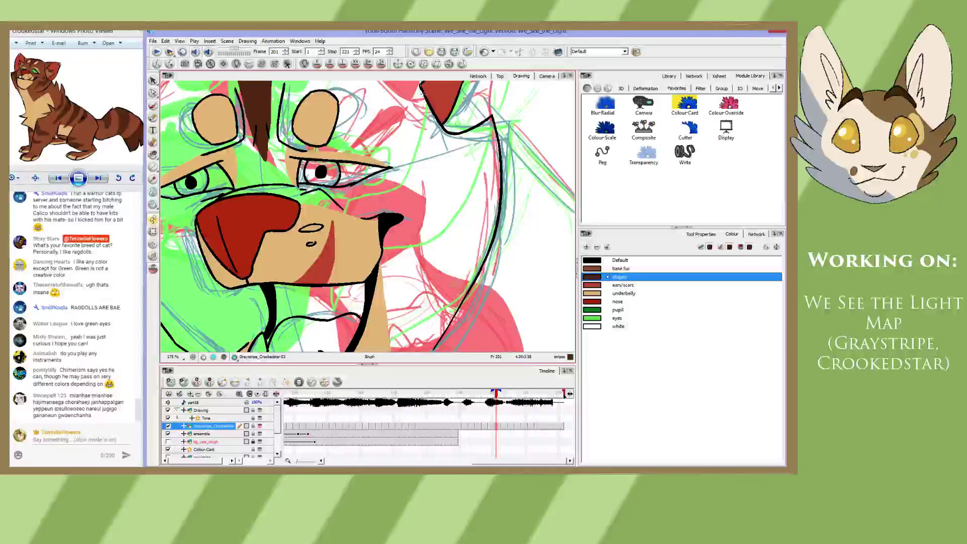
left_click_drag(422, 97, 439, 182)
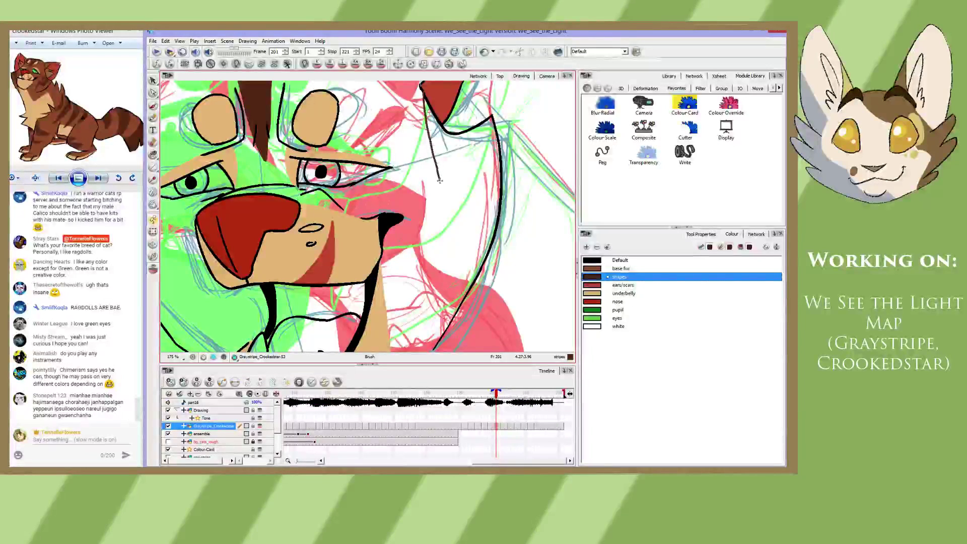
mouse_move(425, 121)
left_mouse_down()
mouse_move(440, 198)
mouse_move(427, 213)
mouse_move(435, 194)
mouse_move(430, 184)
mouse_move(417, 193)
left_mouse_up()
left_click_drag(422, 232, 427, 207)
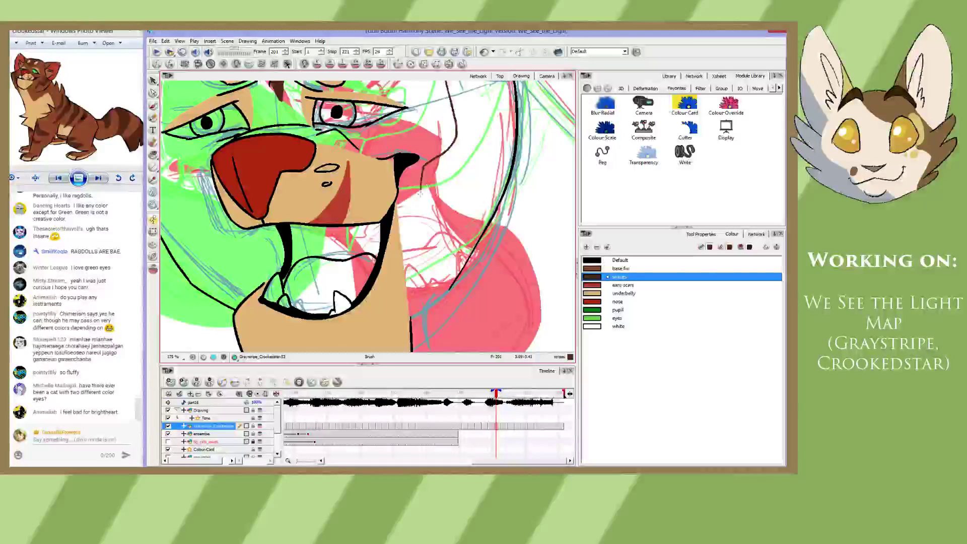
- Ink the cheek stripe's front edge on frame 201 from beside the mouth corner straight down past the open mouth
left_click_drag(420, 193, 423, 233)
key("ctrl+z")
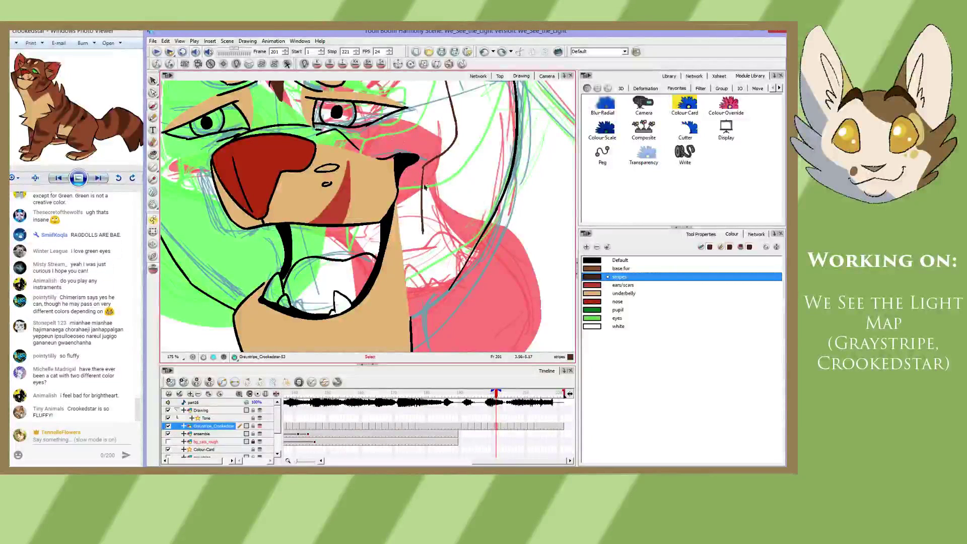
key("ctrl+z")
left_click_drag(421, 167, 425, 254)
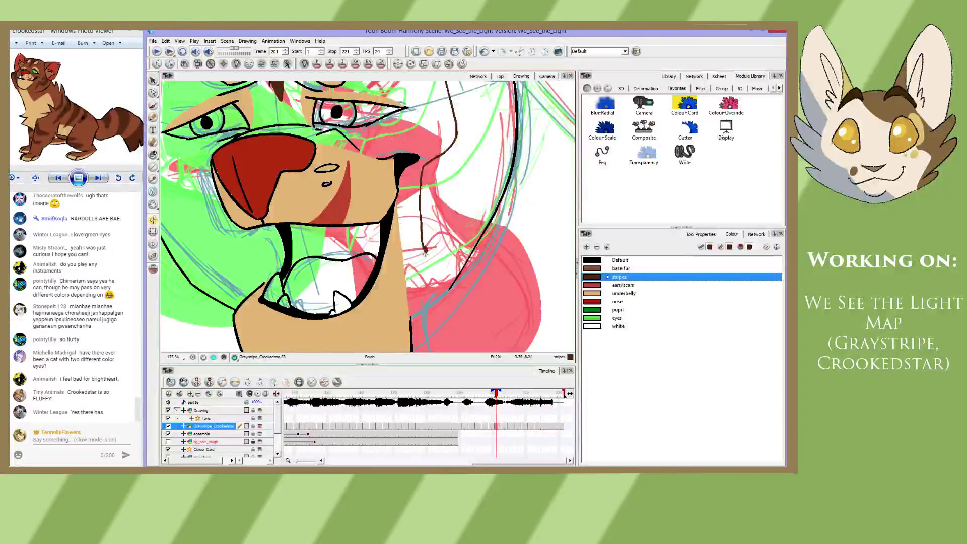
- Ink the cheek stripe's lower edge on frame 201 from its point beside the mouth back up across the cheek to the face outline
key("ctrl+z")
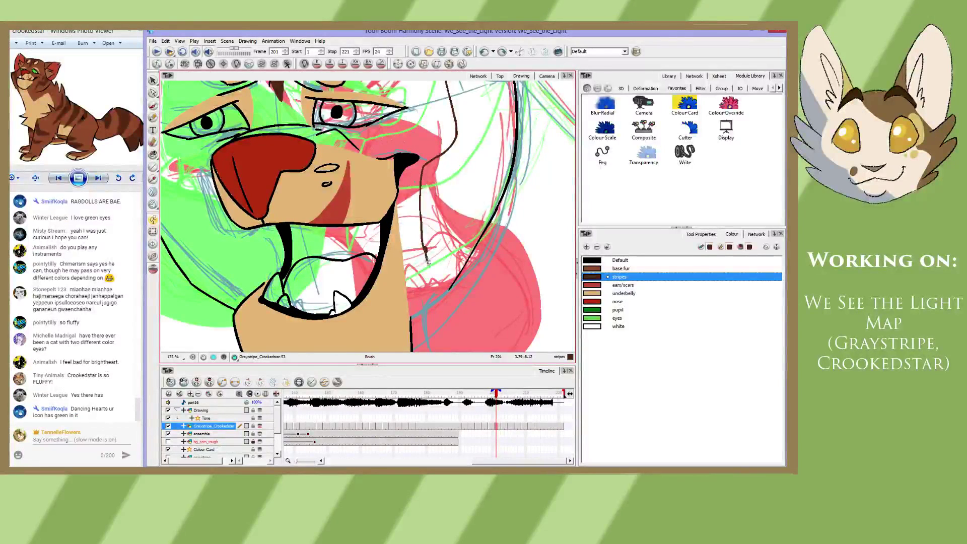
key("ctrl+z")
left_click_drag(430, 265, 442, 216)
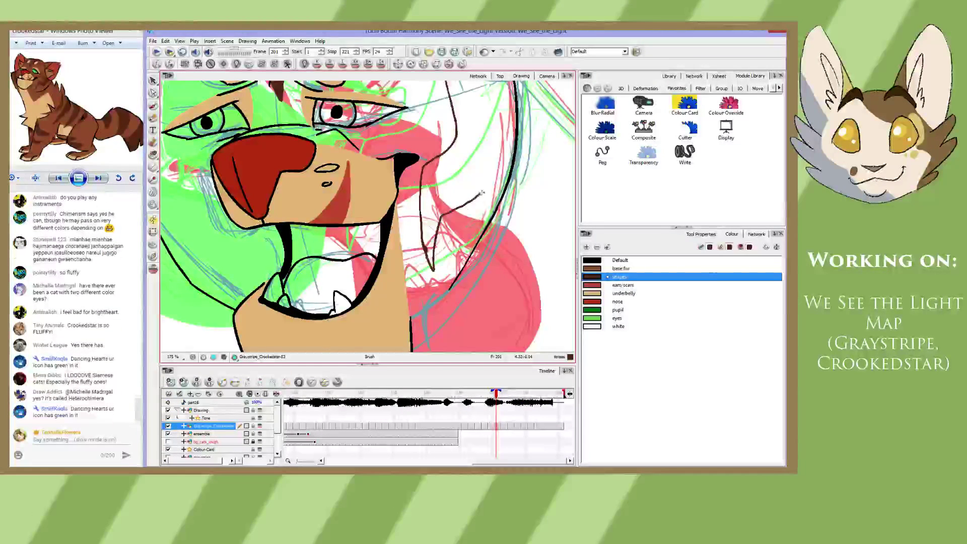
mouse_move(442, 217)
left_mouse_down()
mouse_move(499, 170)
mouse_move(402, 223)
mouse_move(420, 211)
mouse_move(410, 127)
left_mouse_up()
key("ctrl+z")
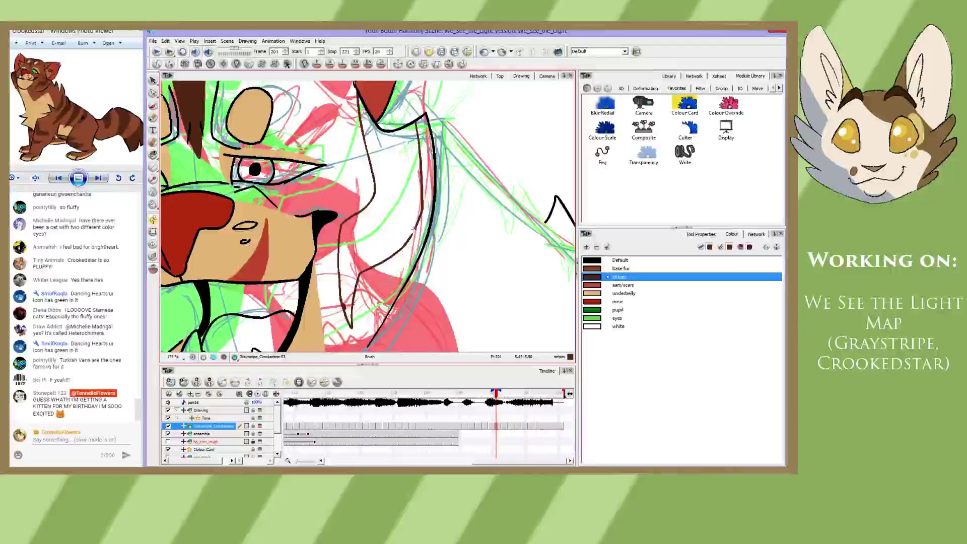
left_click_drag(376, 226, 419, 206)
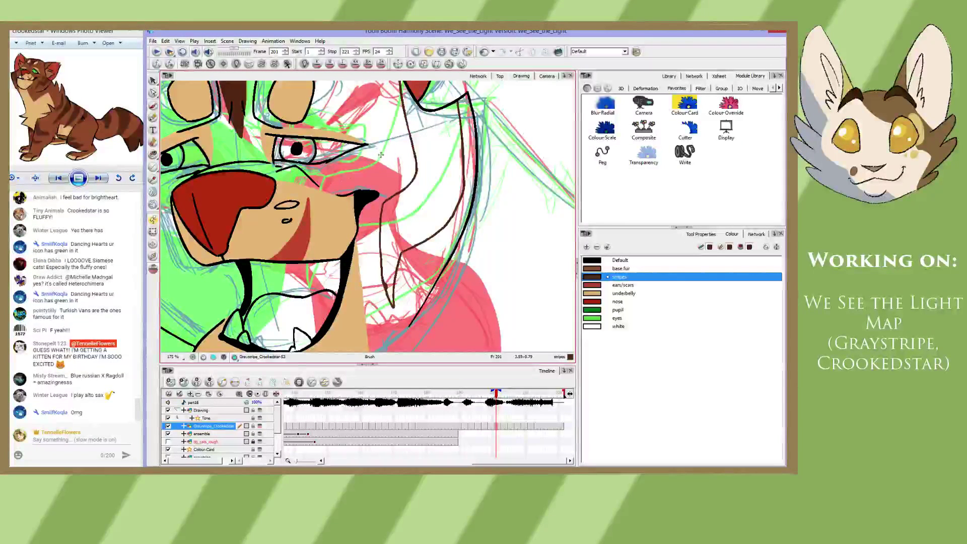
- Outline the small oval spot beside the eye on frame 201, and go back to frame 199
left_click_drag(391, 181, 383, 149)
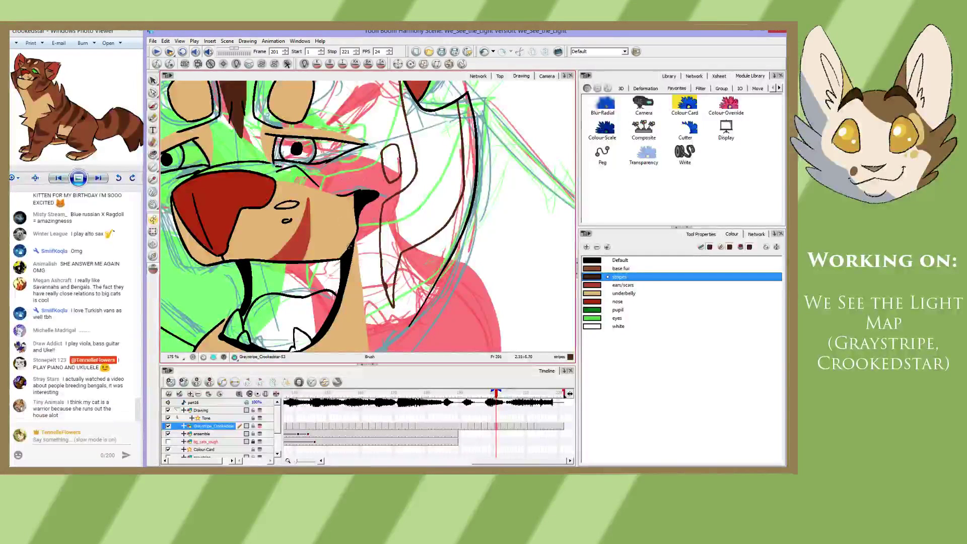
mouse_move(348, 246)
left_mouse_down()
mouse_move(349, 208)
mouse_move(357, 214)
left_mouse_up()
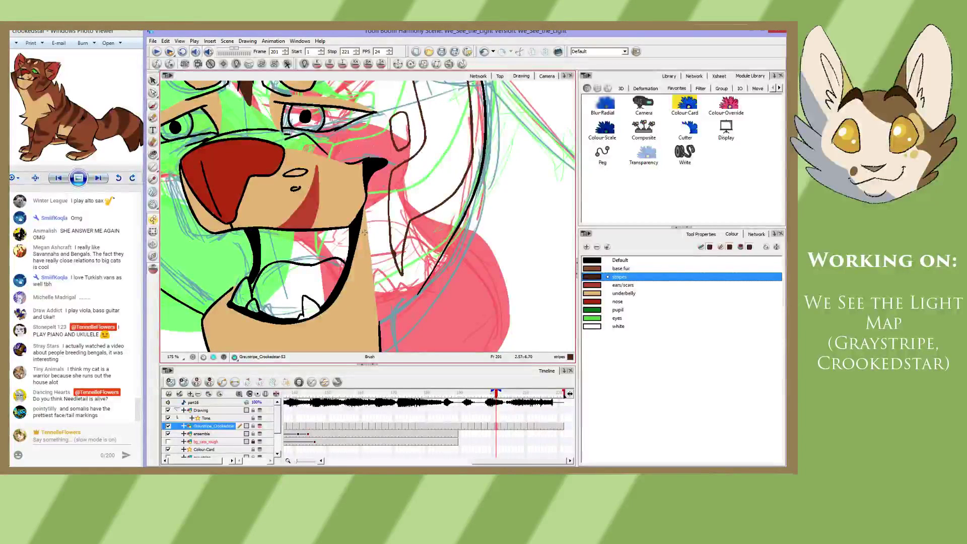
key("comma")
key("comma")
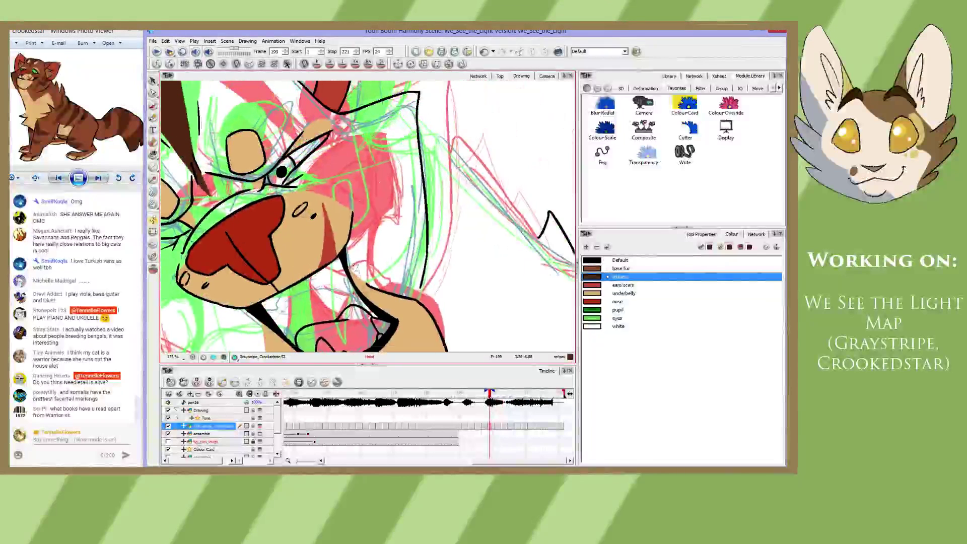
- Compare with frame 201's stripe and ink the cheek stripe's front edge on frame 199 from the ear base down the cheek
left_click_drag(354, 268, 359, 286)
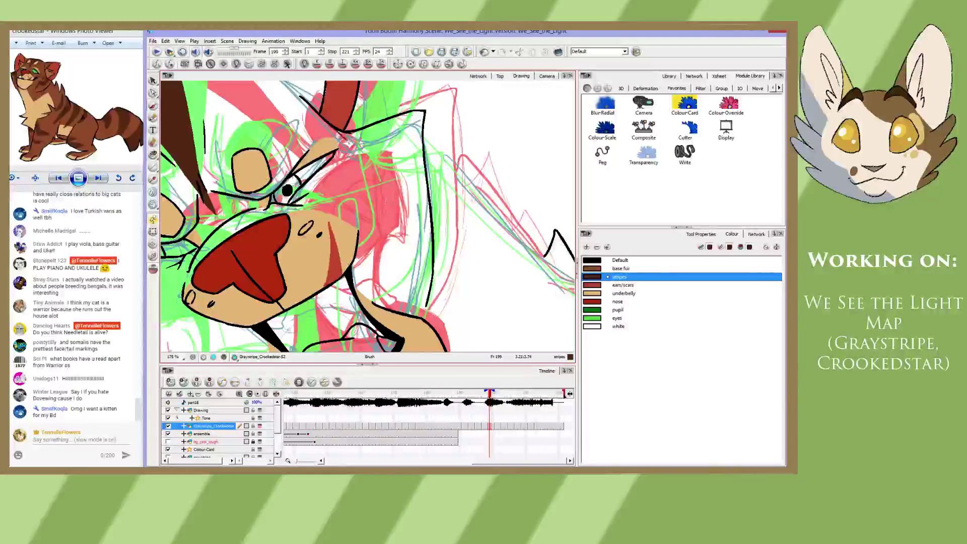
key("period")
key("period")
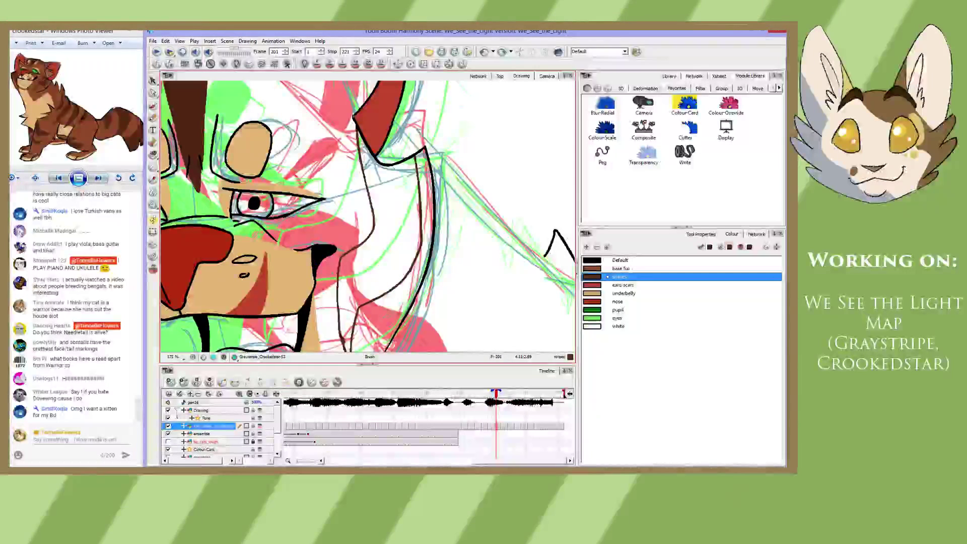
key("alt+s")
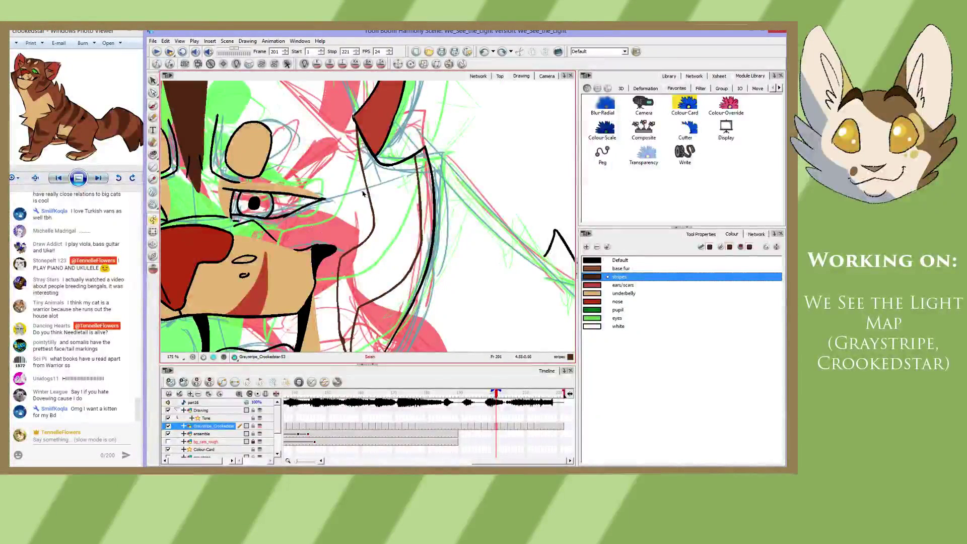
key("comma")
key("comma")
key("alt+b")
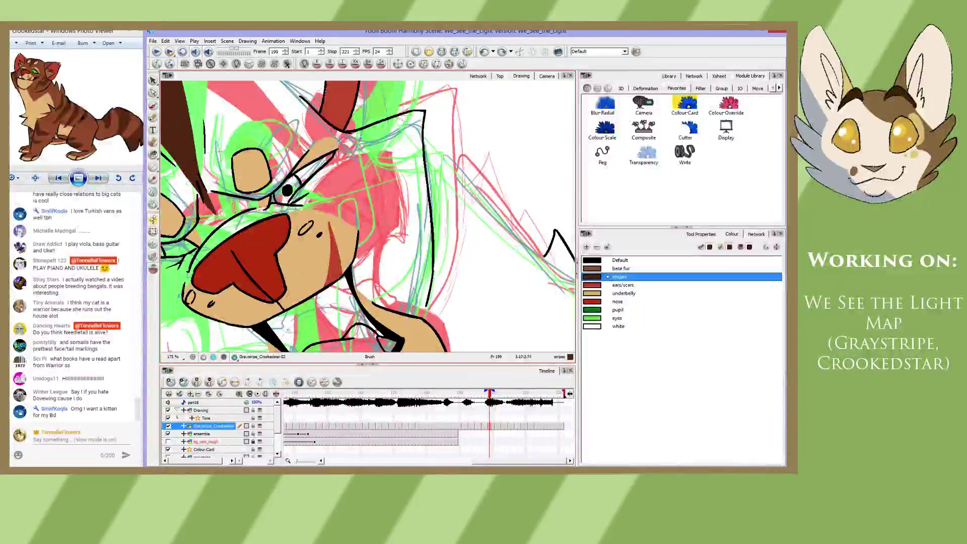
left_click_drag(338, 131, 381, 182)
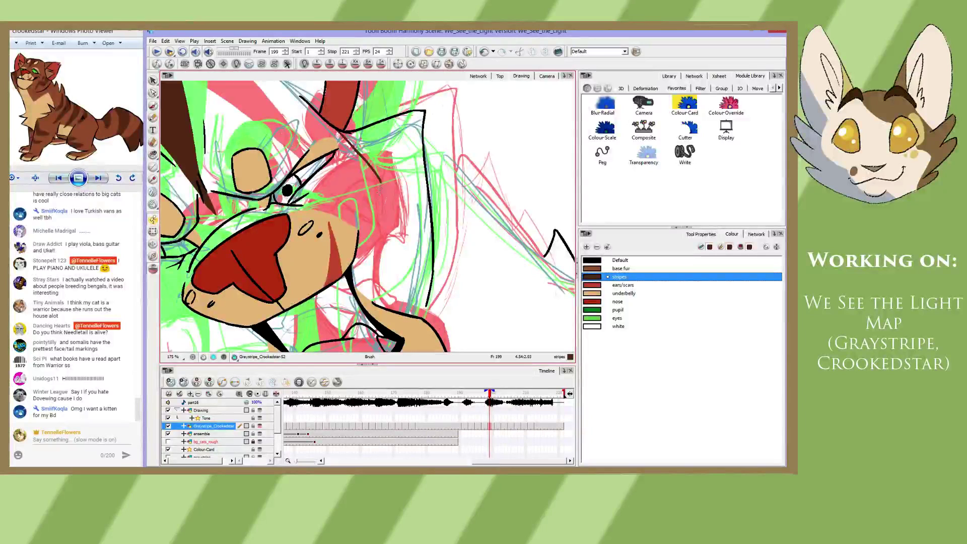
mouse_move(381, 185)
left_mouse_down()
mouse_move(365, 225)
mouse_move(370, 244)
mouse_move(371, 207)
mouse_move(402, 267)
mouse_move(389, 220)
mouse_move(425, 162)
mouse_move(394, 208)
mouse_move(385, 155)
mouse_move(401, 188)
left_mouse_up()
- Ink the cheek stripe's lower edge on frame 199 from its point up to the face outline, and thicken the line near the outline
key("space")
key("ctrl+z")
key("alt+b")
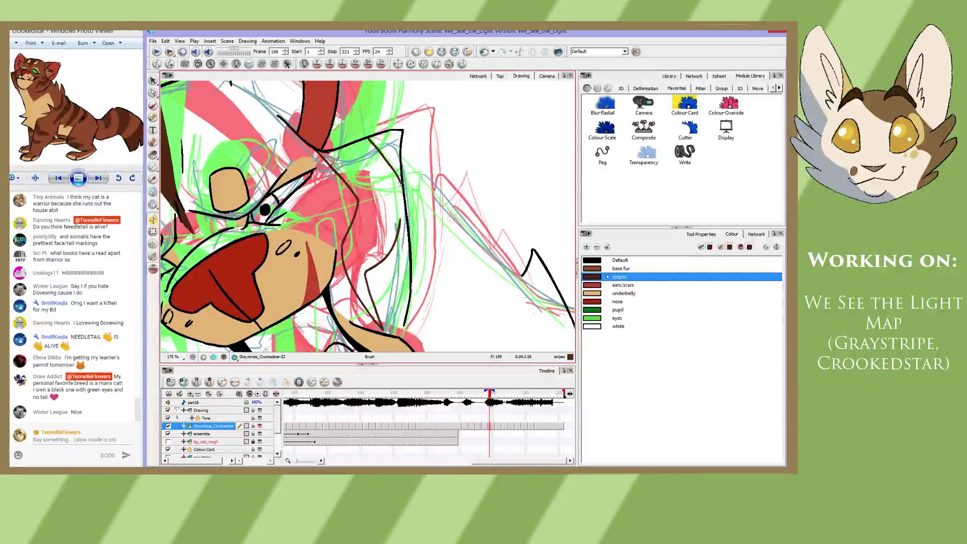
left_click_drag(399, 224, 406, 207)
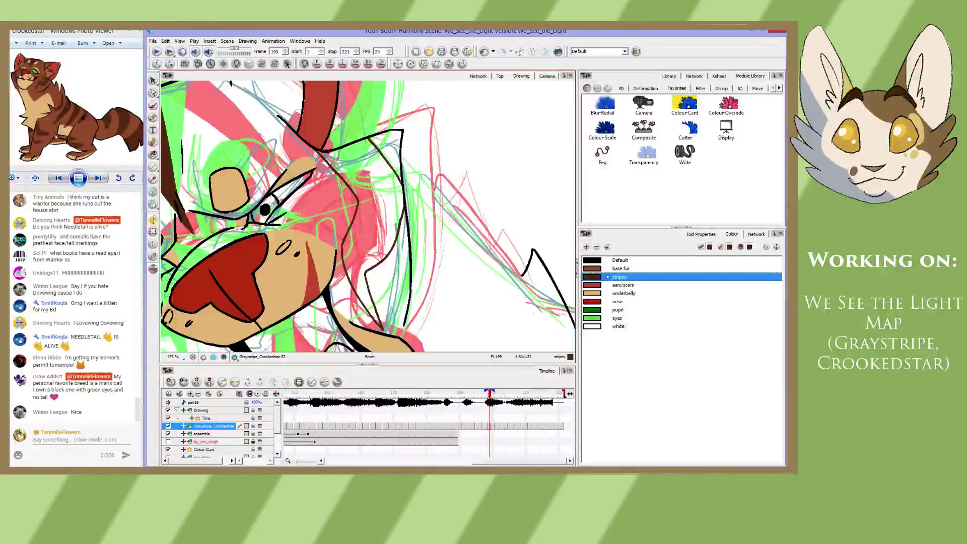
left_click_drag(342, 215, 336, 179)
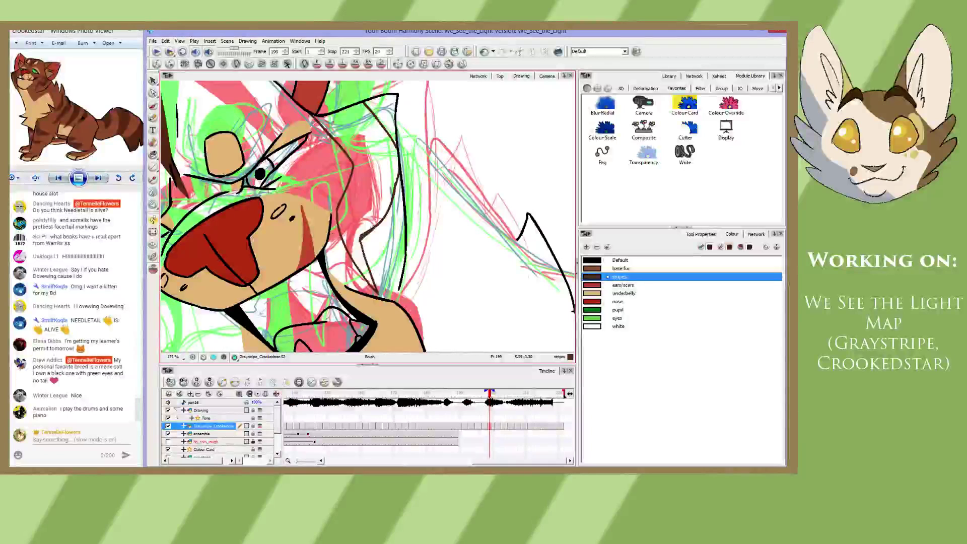
mouse_move(362, 236)
left_mouse_down()
mouse_move(395, 205)
mouse_move(402, 172)
mouse_move(396, 184)
left_mouse_up()
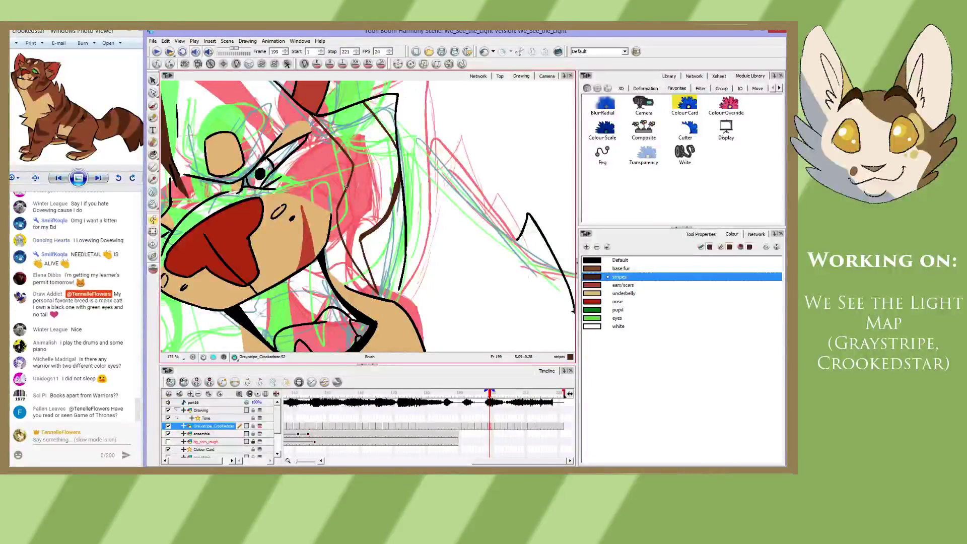
- Outline the small oval spot beside the eye on frame 199, and go back to frame 197
left_click_drag(304, 174, 326, 185)
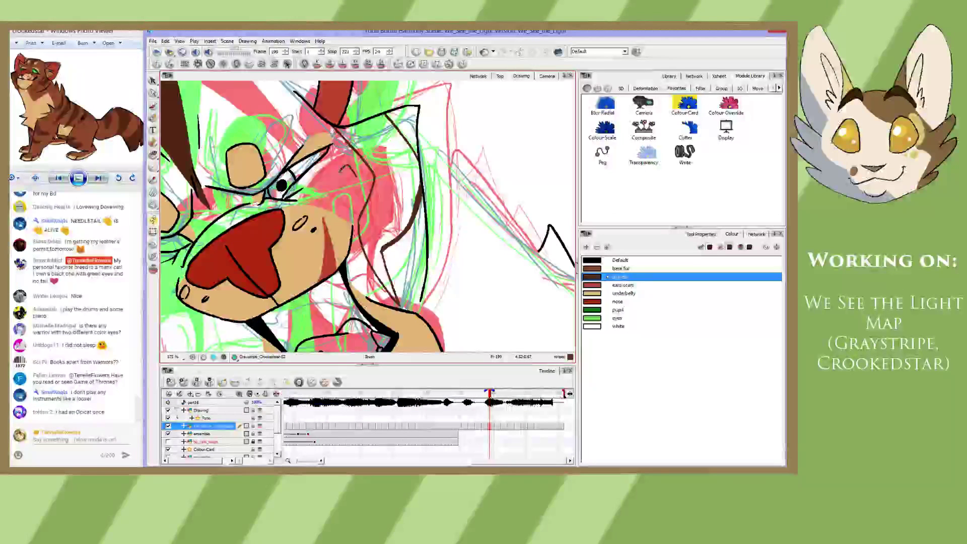
left_click_drag(355, 177, 340, 173)
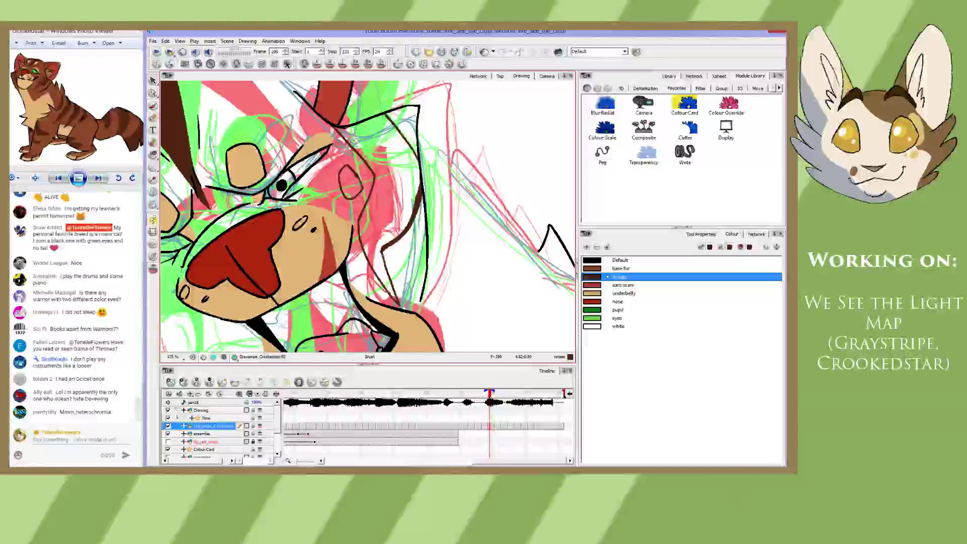
key("f")
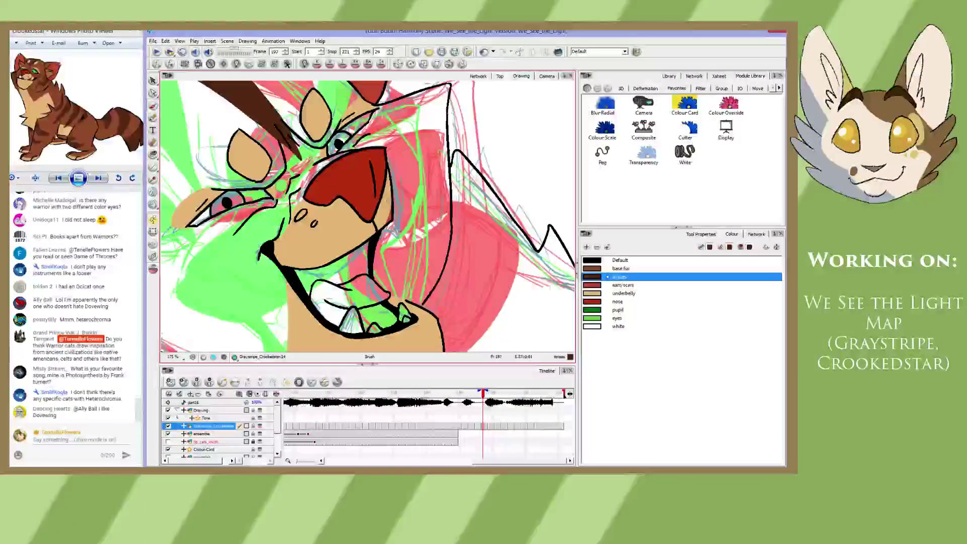
- Ink the cheek stripe's front edge on frame 197 from the ear base down to the muzzle, and its short back edge near the cheek's top corner
key("space")
mouse_move(405, 186)
left_mouse_down()
mouse_move(367, 146)
mouse_move(362, 168)
left_mouse_up()
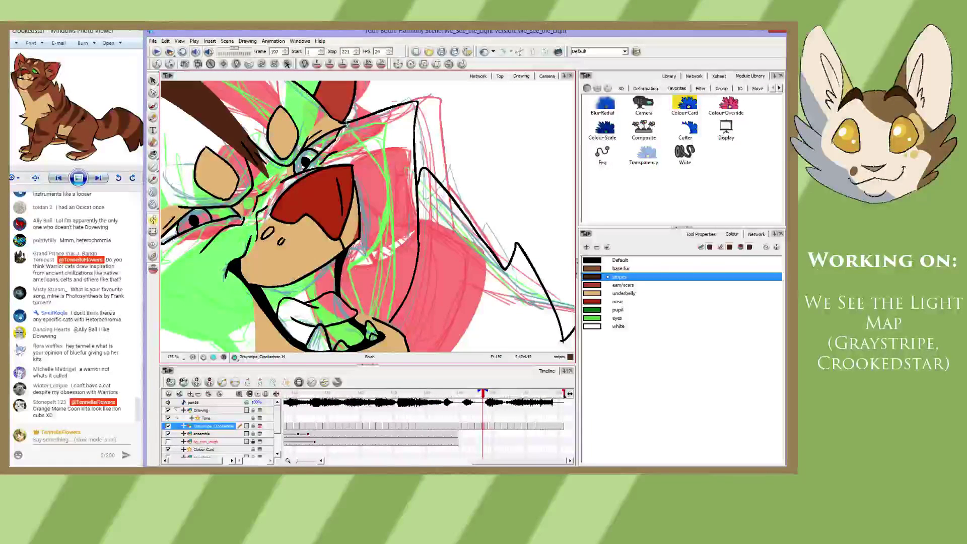
left_click_drag(347, 123, 374, 167)
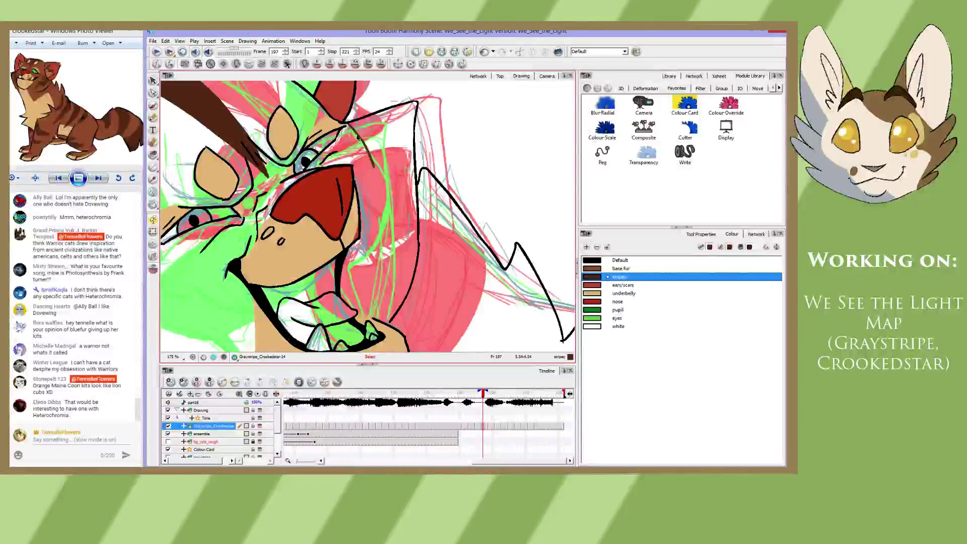
key("ctrl+z")
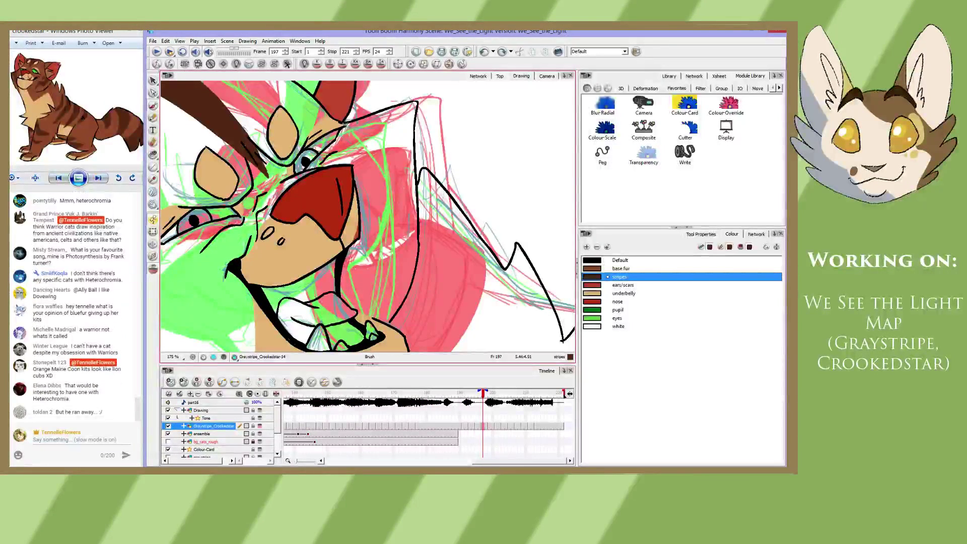
mouse_move(364, 142)
left_mouse_down()
mouse_move(377, 171)
mouse_move(358, 211)
left_mouse_up()
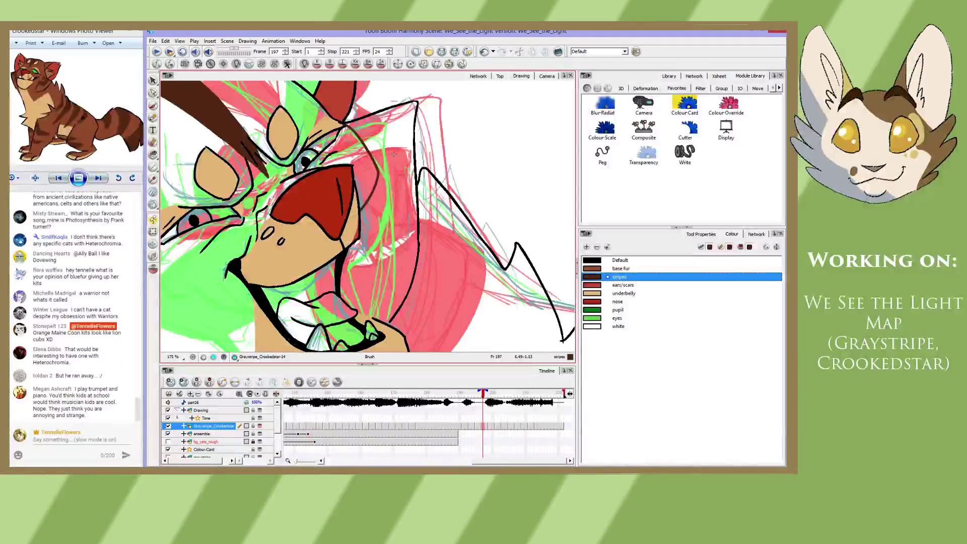
key("ctrl+z")
left_click_drag(344, 126, 377, 175)
key("ctrl+z")
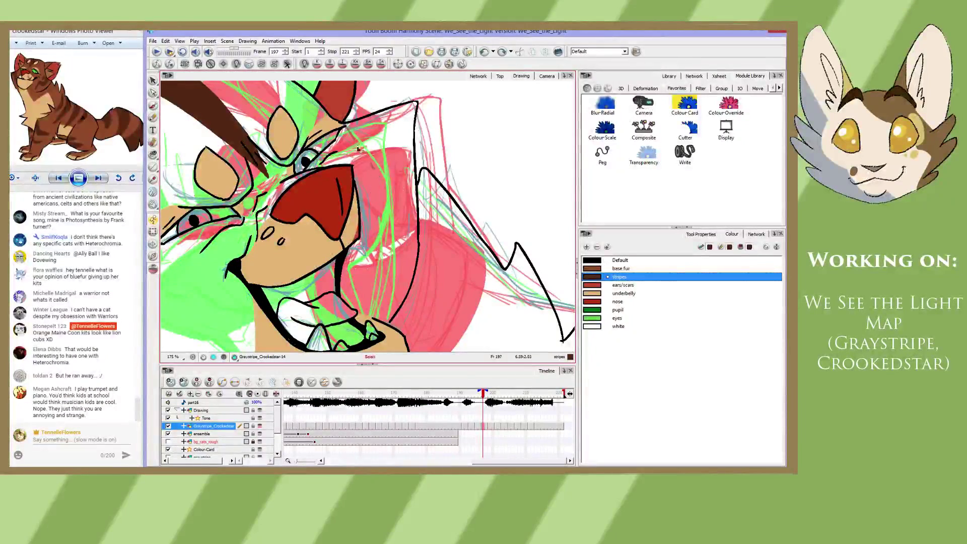
mouse_move(343, 123)
left_mouse_down()
mouse_move(367, 176)
mouse_move(359, 211)
left_mouse_up()
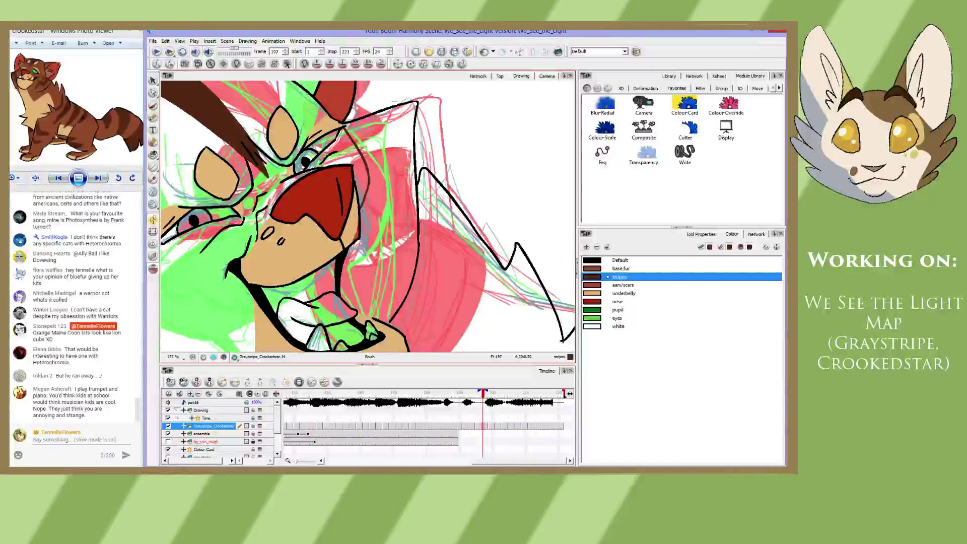
key("ctrl+z")
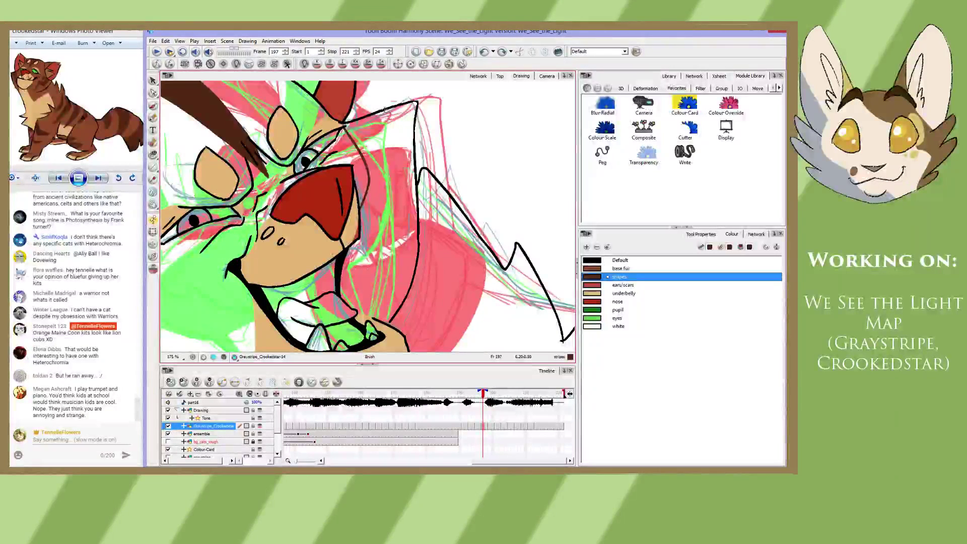
left_click_drag(386, 110, 416, 163)
- Ink the cheek stripe's tapering point beside the open mouth on frame 197 and its lower edge back up to the face outline
left_click_drag(410, 251, 416, 216)
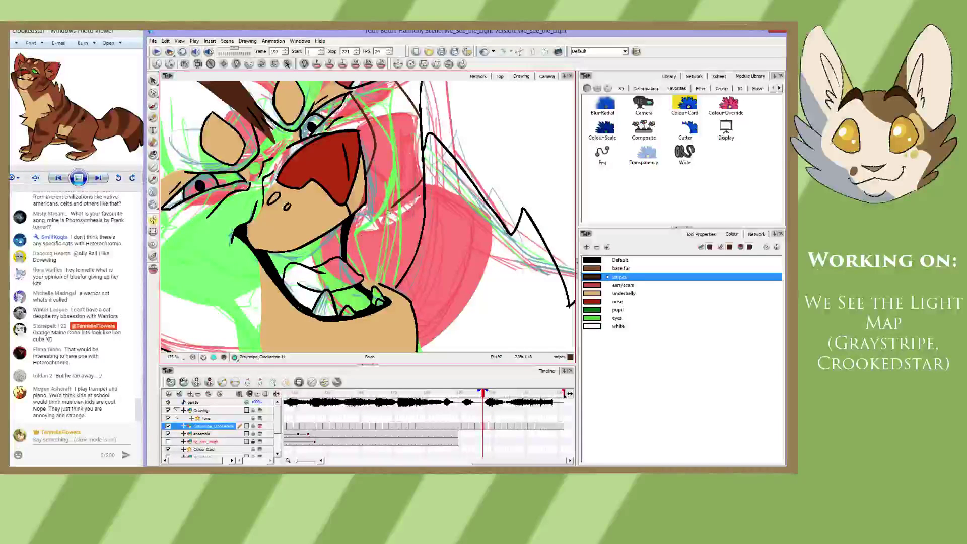
left_click_drag(355, 210, 393, 263)
key("ctrl+z")
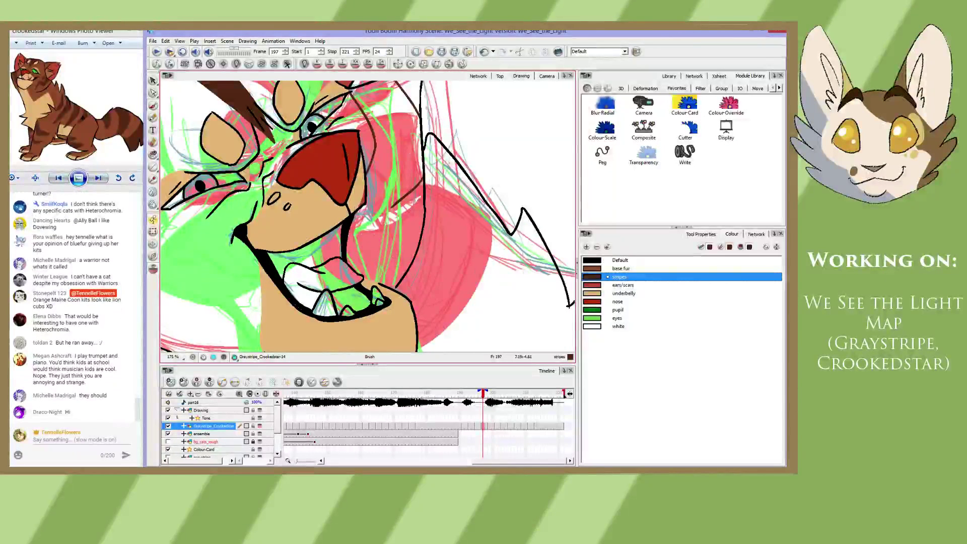
left_click_drag(355, 210, 393, 266)
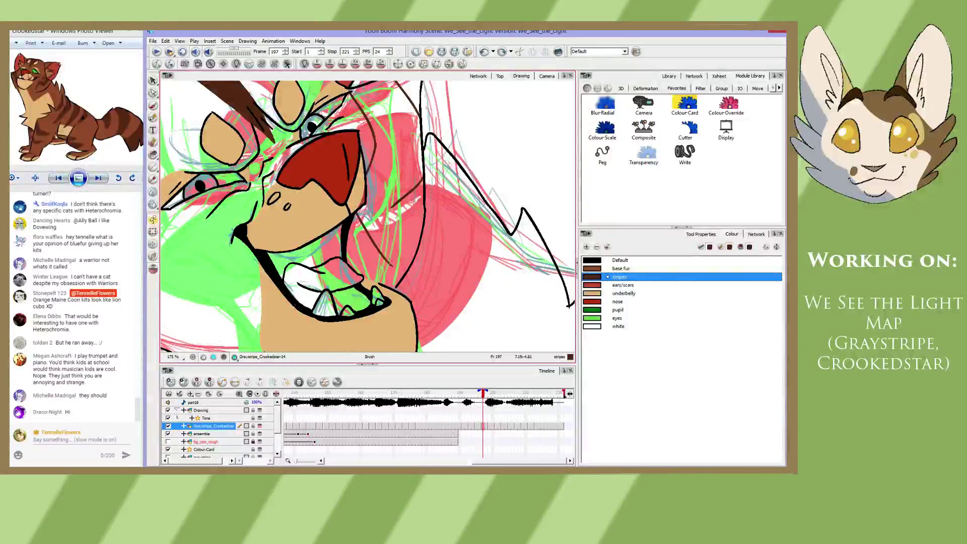
mouse_move(392, 265)
left_mouse_down()
mouse_move(385, 208)
mouse_move(394, 269)
left_mouse_up()
key("ctrl+z")
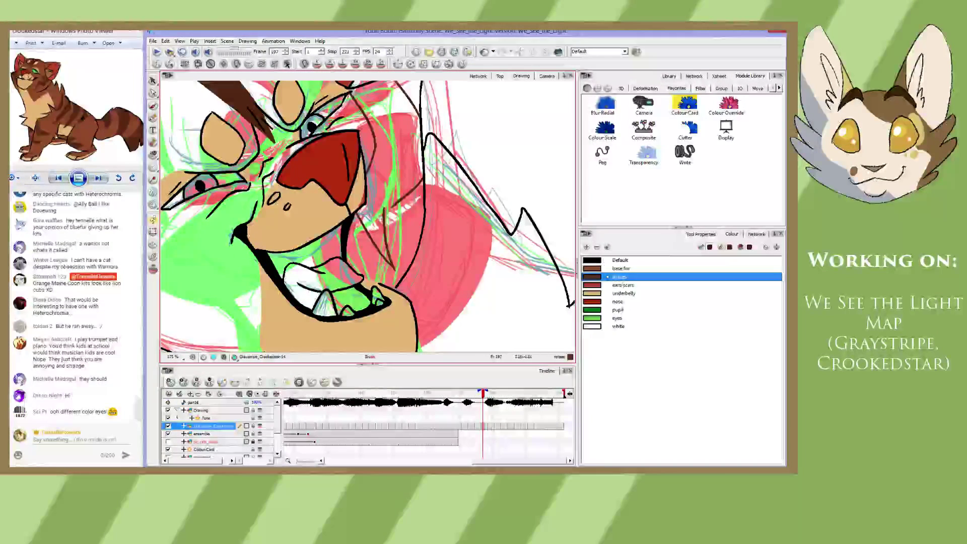
left_click_drag(382, 211, 404, 196)
key("ctrl+z")
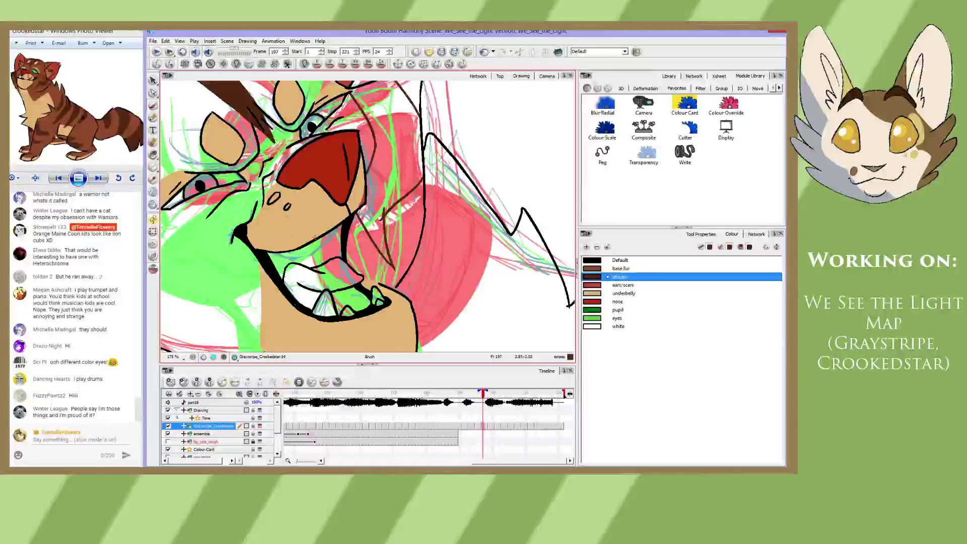
- Outline the narrow spot between the eye and the muzzle edge on frame 197, and go back to frame 195
scroll(346, 178, "up", 2)
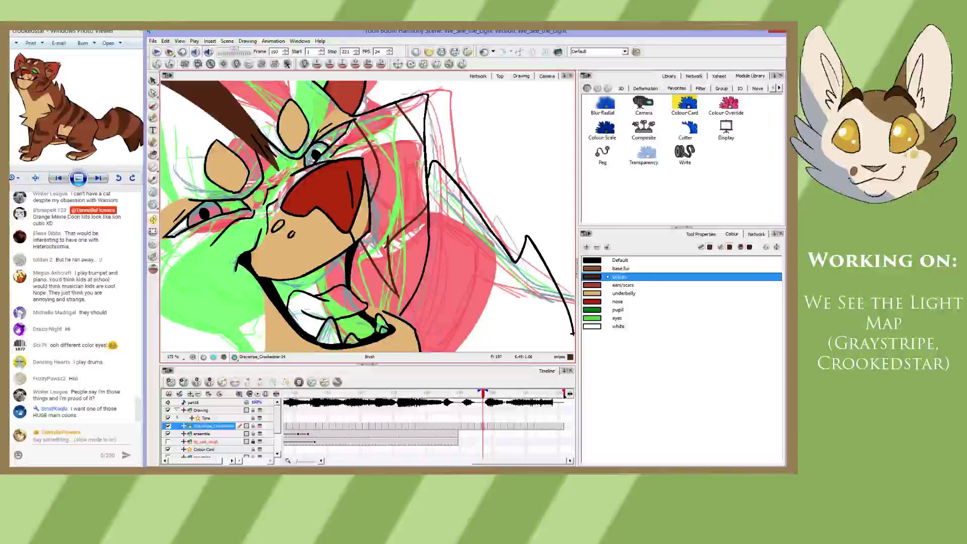
mouse_move(362, 155)
left_mouse_down()
mouse_move(373, 169)
mouse_move(361, 185)
mouse_move(366, 168)
left_mouse_up()
key("ctrl+z")
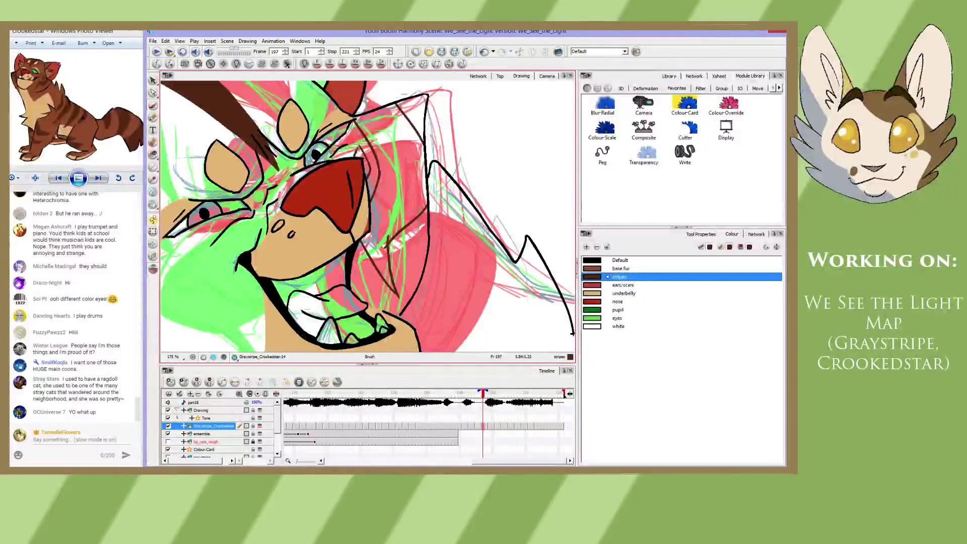
left_click_drag(359, 146, 352, 162)
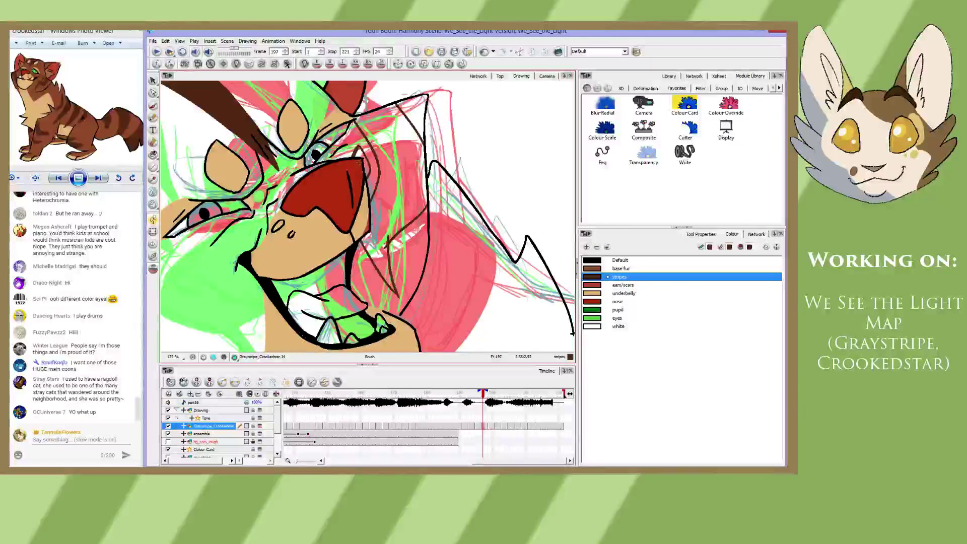
key("comma")
key("comma")
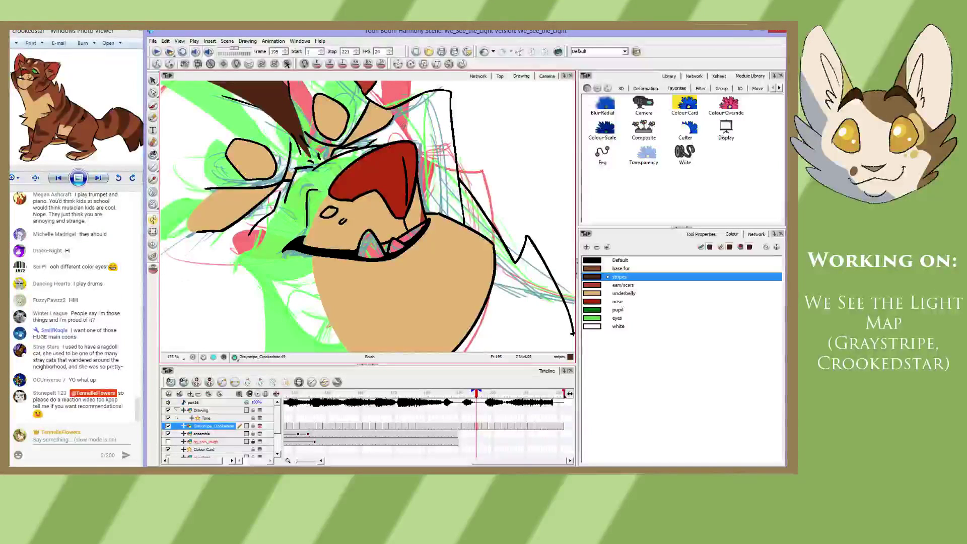
- Ink the small spot mark beside the nose and the cheek stripe's front edge from the ear base down toward the muzzle on frame 195
left_click_drag(404, 126, 414, 145)
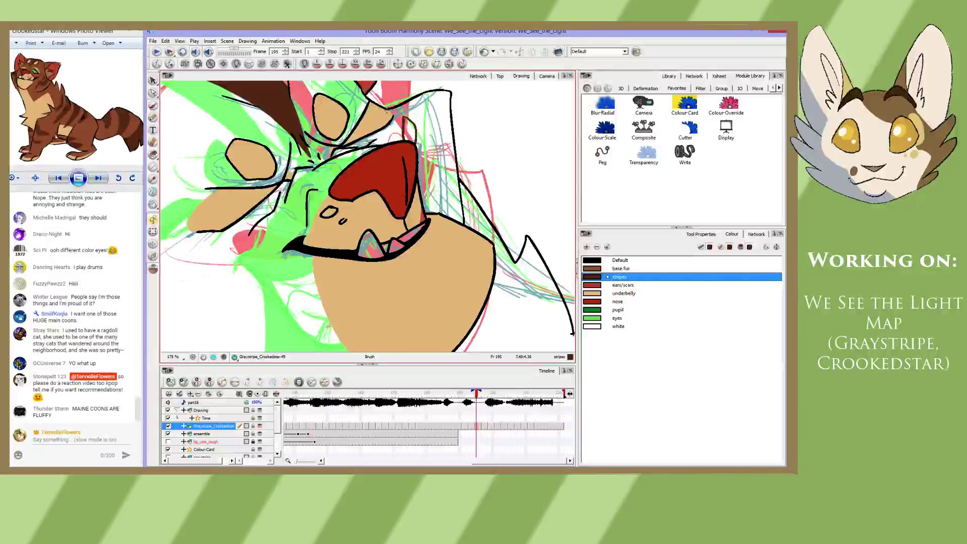
left_click_drag(391, 110, 434, 137)
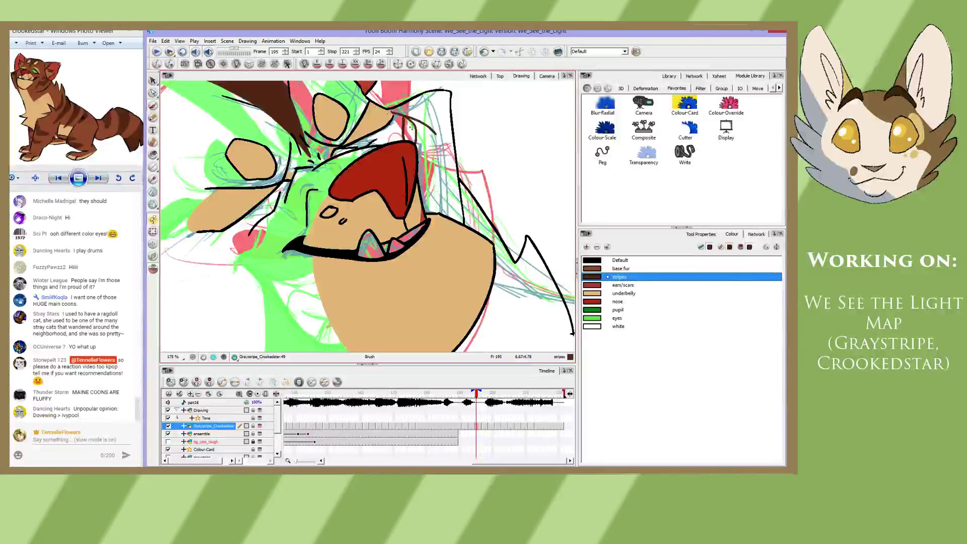
key("ctrl+z")
left_click_drag(389, 110, 432, 132)
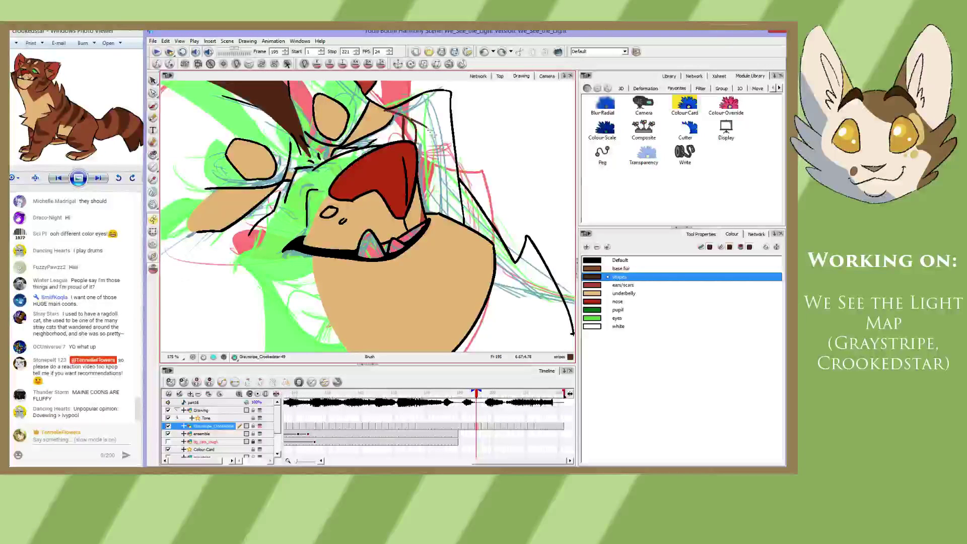
key("ctrl+z")
mouse_move(386, 108)
left_mouse_down()
mouse_move(432, 127)
mouse_move(419, 173)
left_mouse_up()
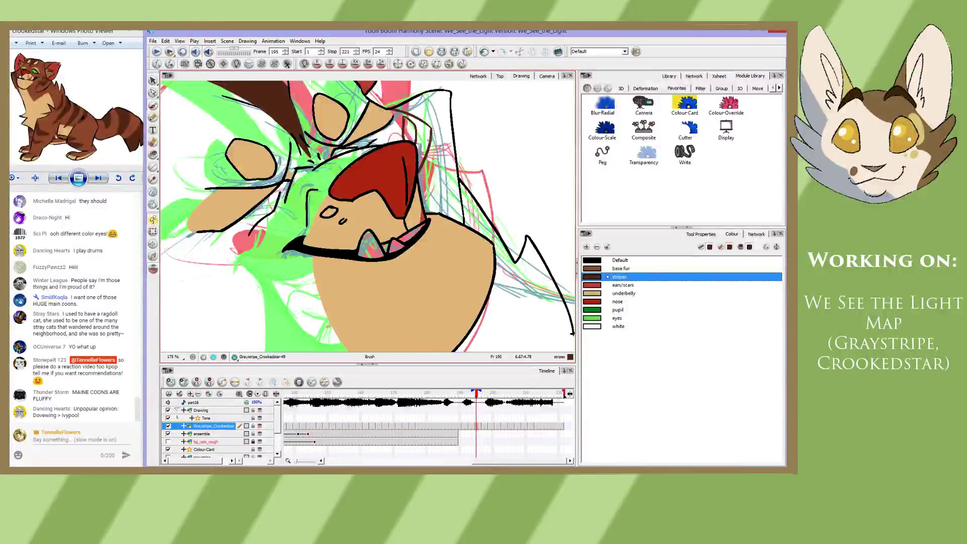
key("ctrl+z")
left_click_drag(417, 119, 419, 174)
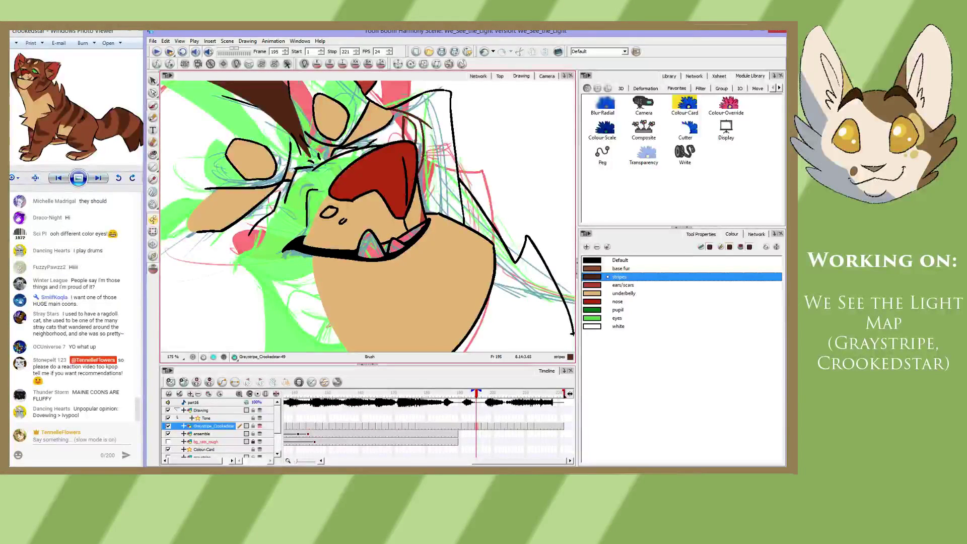
key("ctrl+z")
left_click_drag(425, 117, 418, 171)
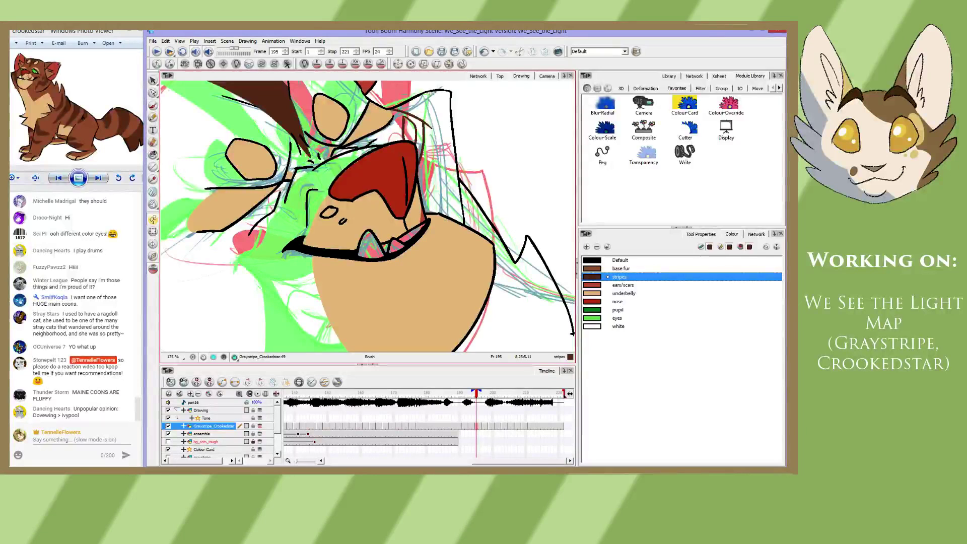
- Ink the cheek stripe's short back edge near the cheek's top corner and its lower edge on frame 195, and go back to frame 193
key("ctrl+z")
mouse_move(432, 91)
left_mouse_down()
mouse_move(452, 106)
mouse_move(450, 116)
left_mouse_up()
key("ctrl+z")
key("ctrl+z")
key("ctrl+shift+z")
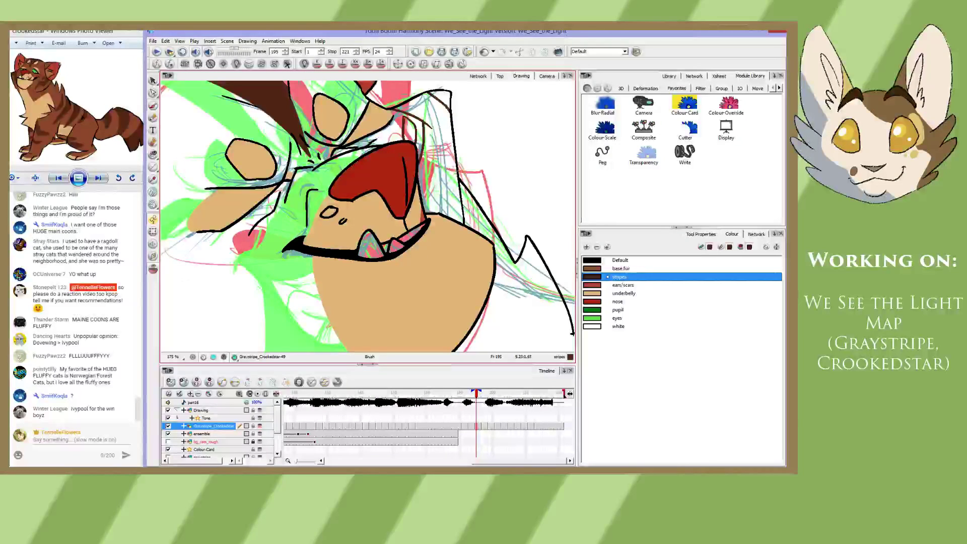
mouse_move(457, 172)
left_mouse_down()
mouse_move(427, 198)
mouse_move(436, 212)
left_mouse_up()
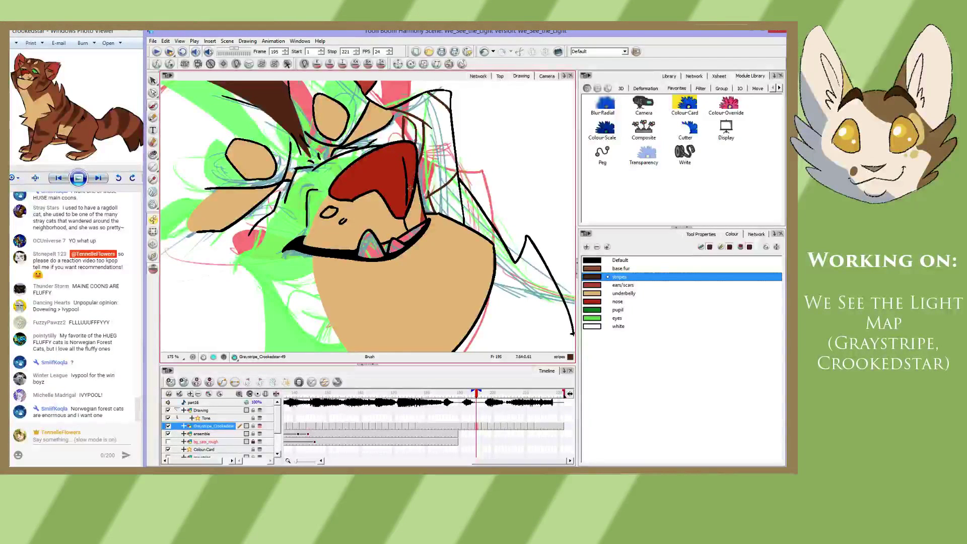
key("g")
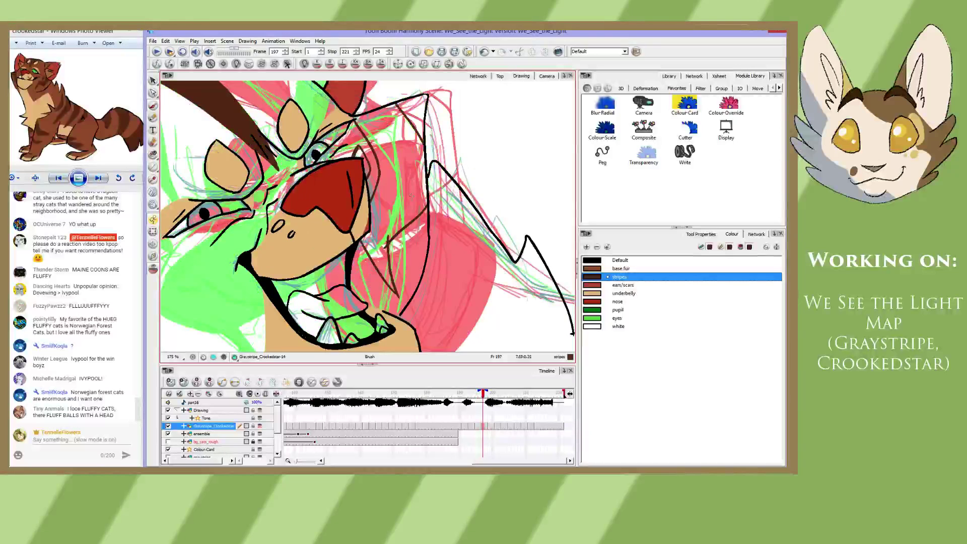
key("comma")
key("comma")
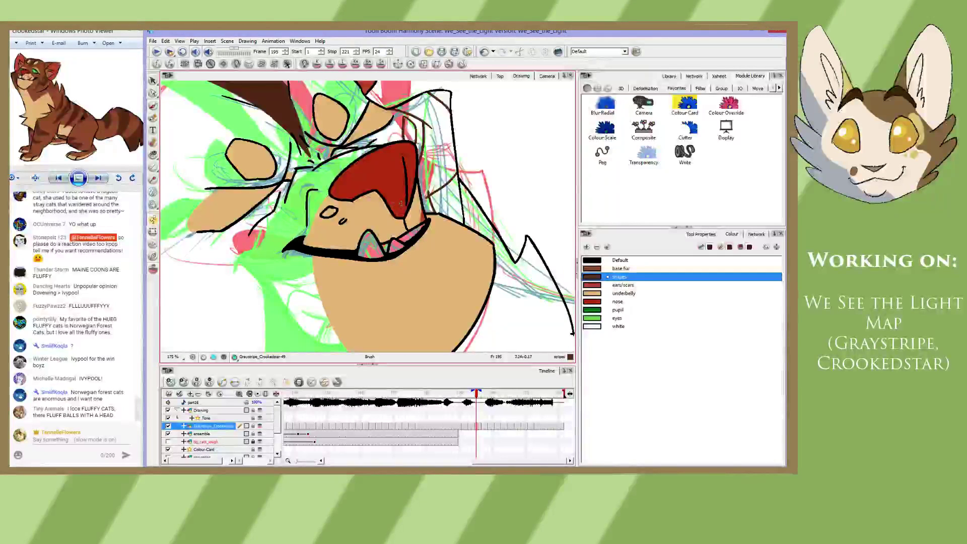
key("comma")
key("comma")
- Ink the cheek stripe's curved front edge from the ear base toward the muzzle on frame 193, and outline the narrow spot beside the nose
mouse_move(423, 226)
left_mouse_down()
mouse_move(383, 238)
mouse_move(358, 219)
left_mouse_up()
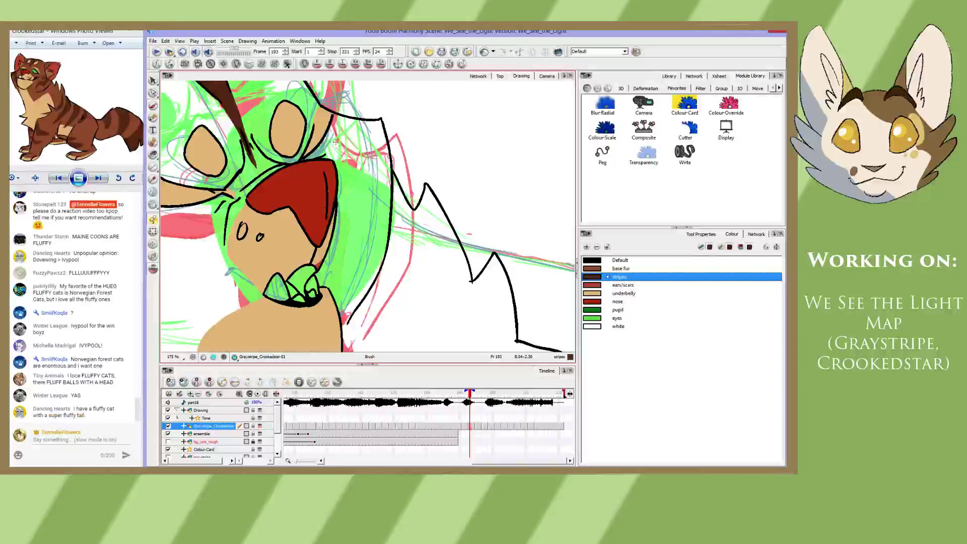
left_click_drag(333, 118, 363, 175)
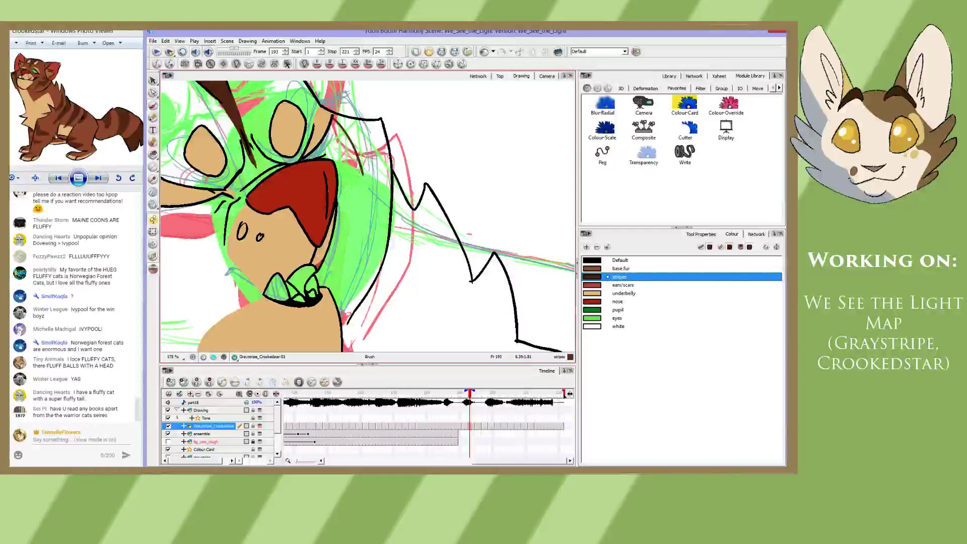
key("ctrl+z")
mouse_move(333, 118)
left_mouse_down()
mouse_move(364, 200)
mouse_move(335, 223)
left_mouse_up()
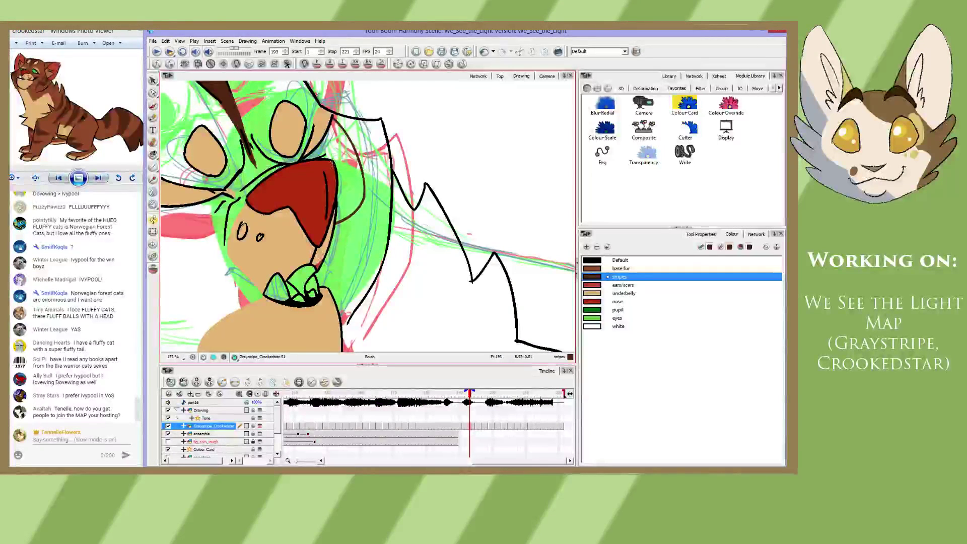
left_click_drag(333, 162, 337, 197)
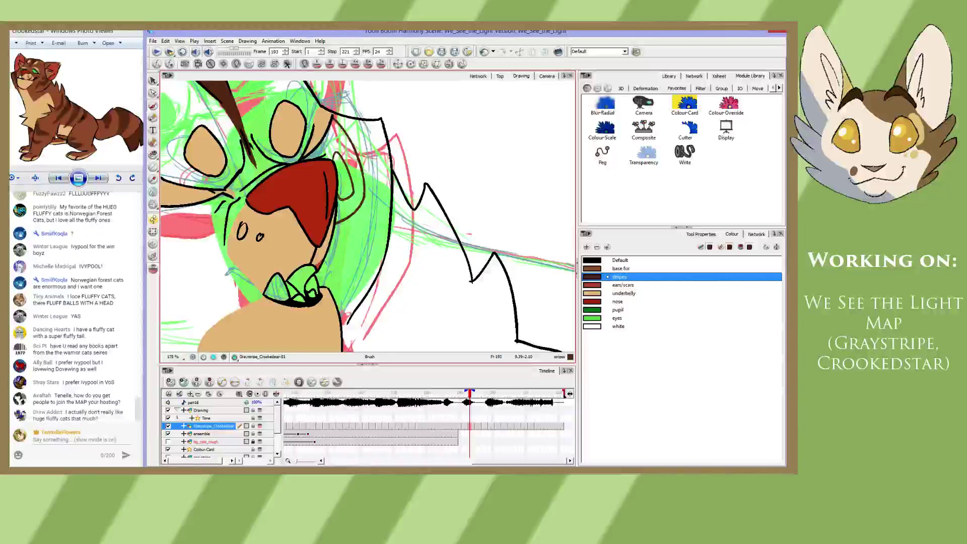
- Ink the cheek stripe's tapering point beside the mouth and its lower edge up to the face outline on frame 193, and go back to frame 191
left_click_drag(344, 278, 363, 245)
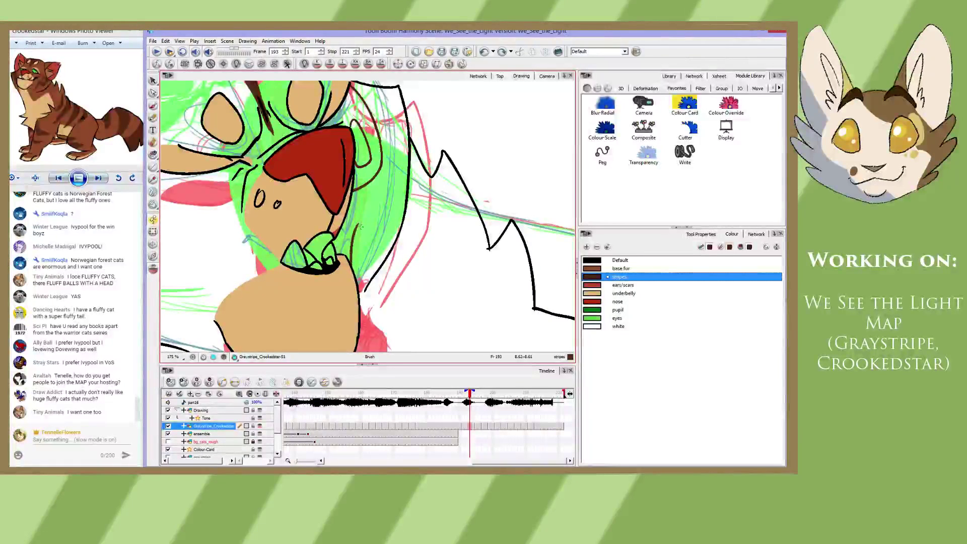
mouse_move(353, 269)
left_mouse_down()
mouse_move(350, 280)
mouse_move(354, 237)
mouse_move(405, 217)
left_mouse_up()
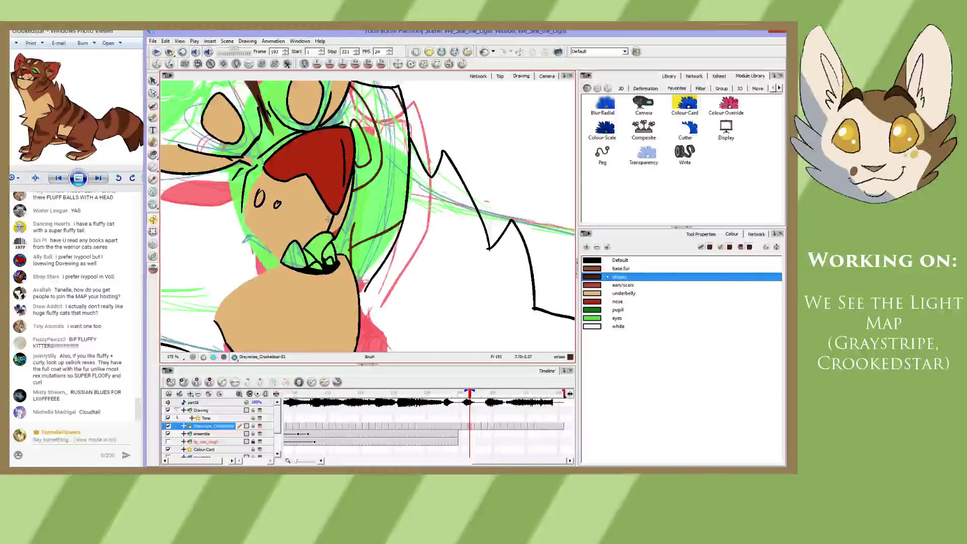
key("g")
left_click_drag(342, 184, 306, 256)
key("comma")
key("comma")
key("comma")
key("comma")
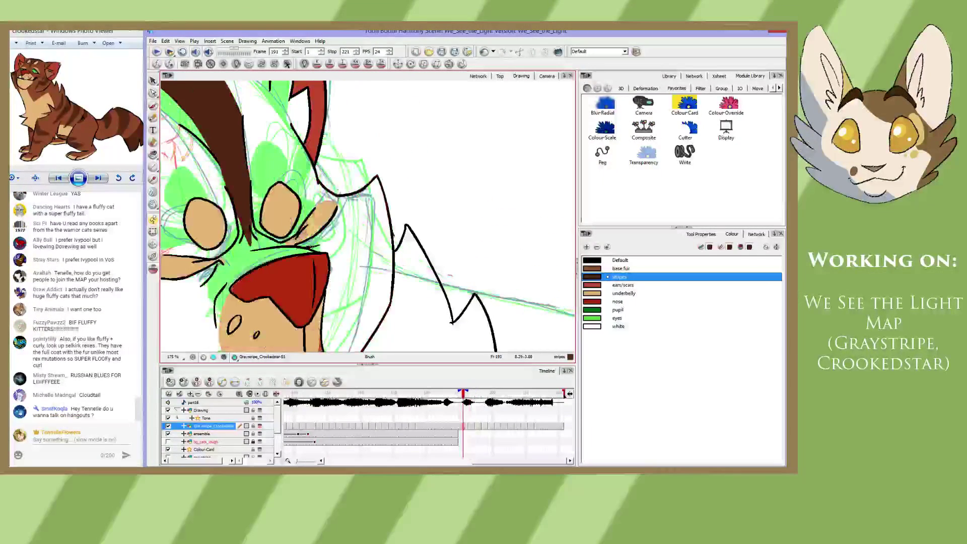
mouse_move(304, 219)
left_mouse_down()
mouse_move(284, 156)
mouse_move(321, 240)
left_mouse_up()
key("ctrl+z")
left_click_drag(294, 188, 305, 222)
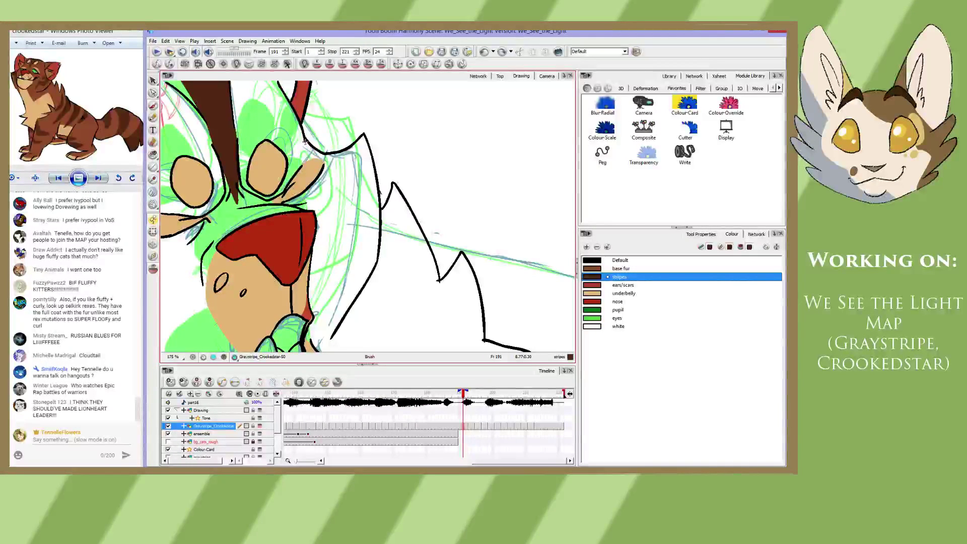
scroll(304, 140, "down", 2)
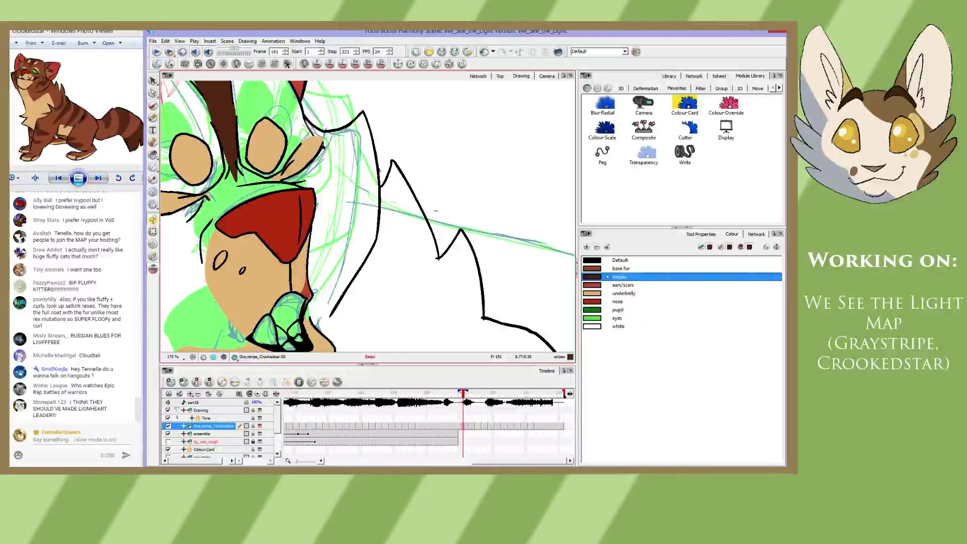
key("ctrl+z")
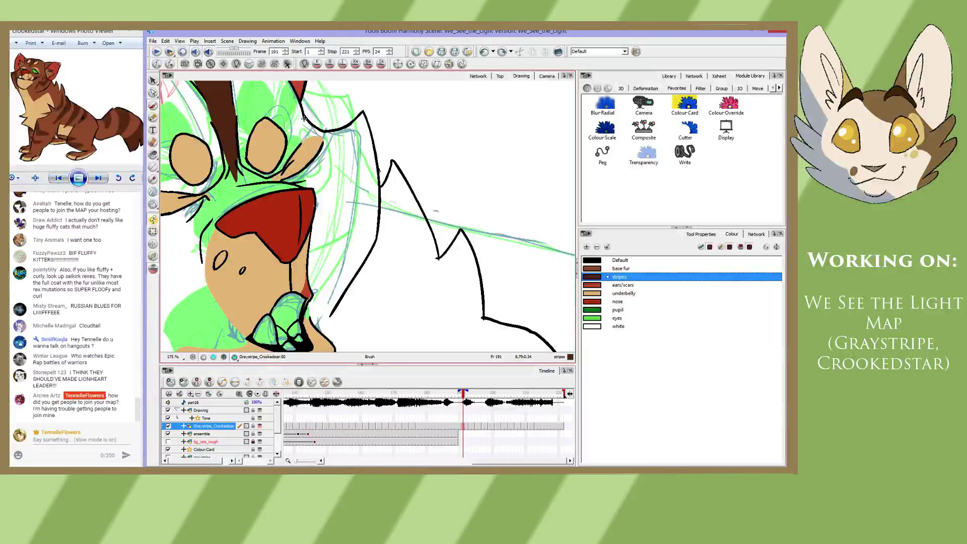
left_click_drag(304, 119, 323, 138)
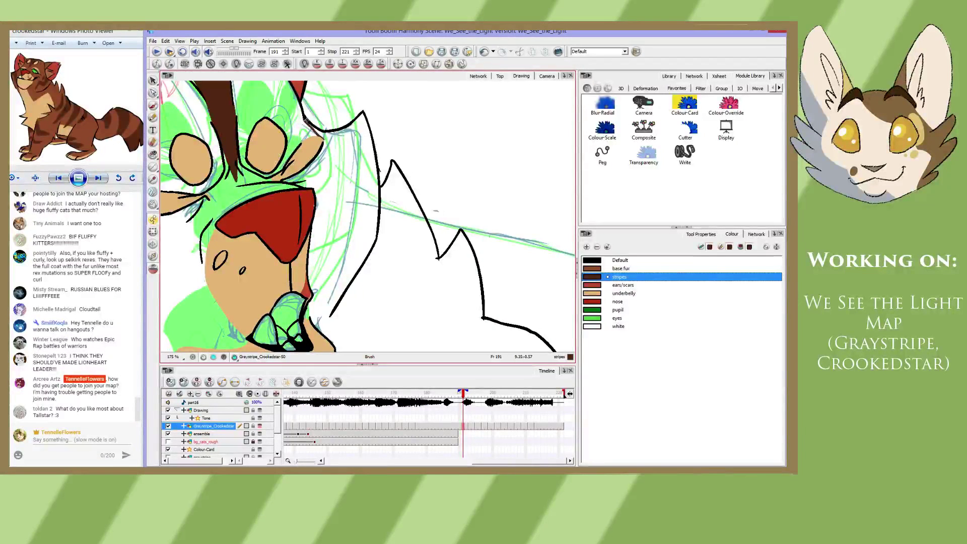
scroll(327, 153, "down", 3)
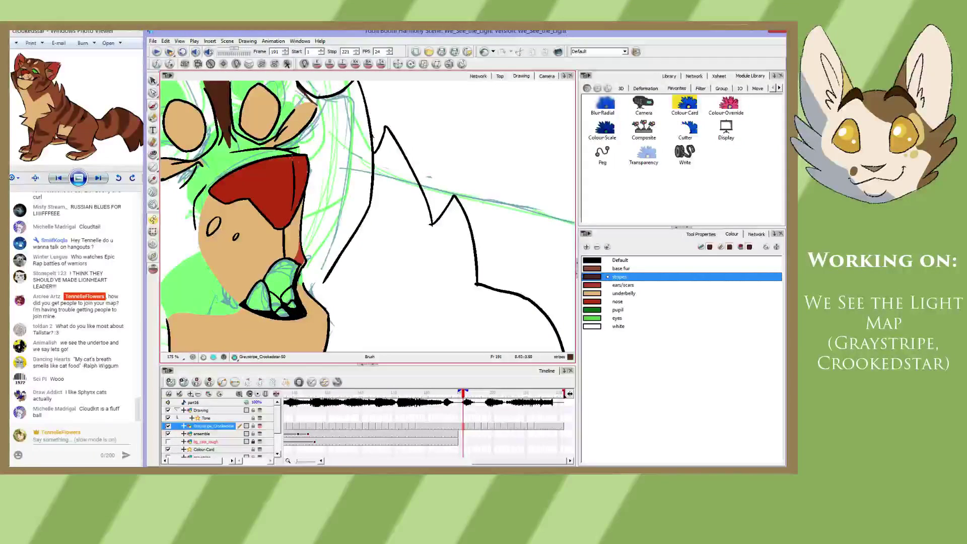
mouse_move(333, 195)
left_mouse_down()
mouse_move(372, 186)
mouse_move(310, 227)
mouse_move(320, 205)
left_mouse_up()
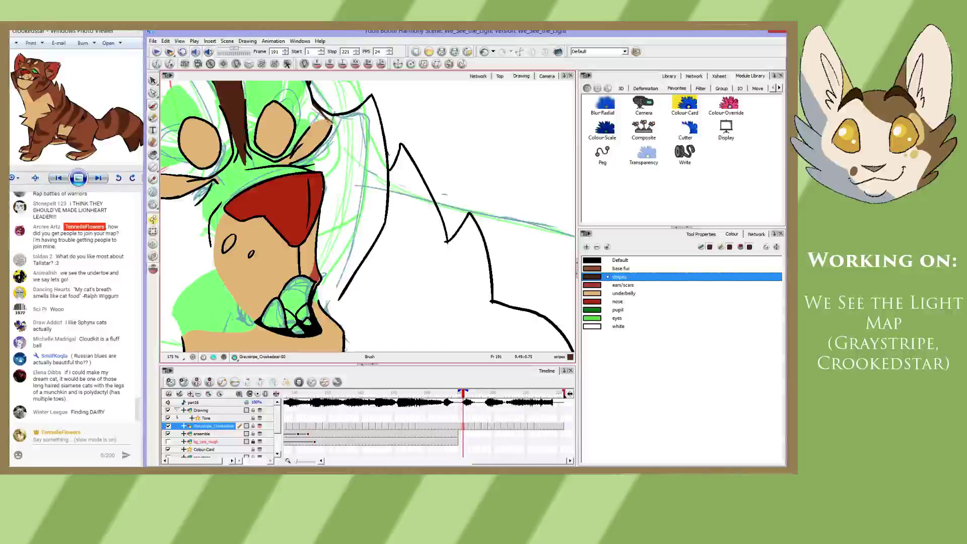
left_click_drag(328, 121, 357, 154)
key("ctrl+z")
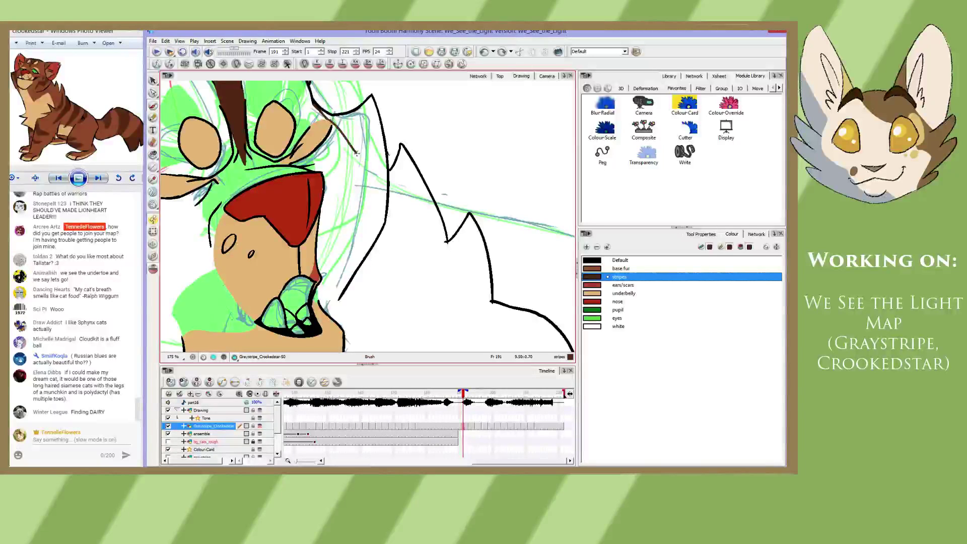
key("ctrl+z")
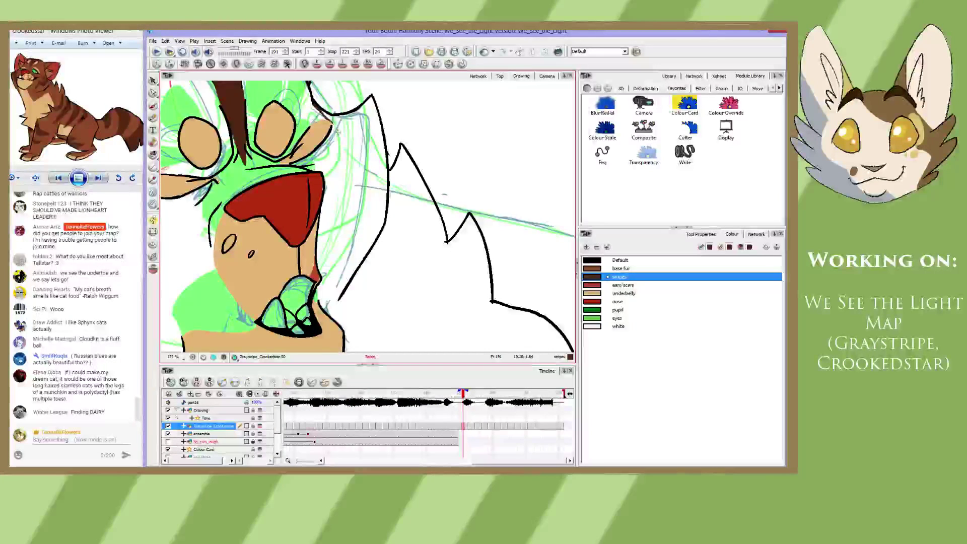
- Ink the cheek stripe's front edge on frame 191 from the ear base past the nose down to a tapering point beside the mouth
mouse_move(328, 119)
left_mouse_down()
mouse_move(355, 183)
mouse_move(320, 215)
left_mouse_up()
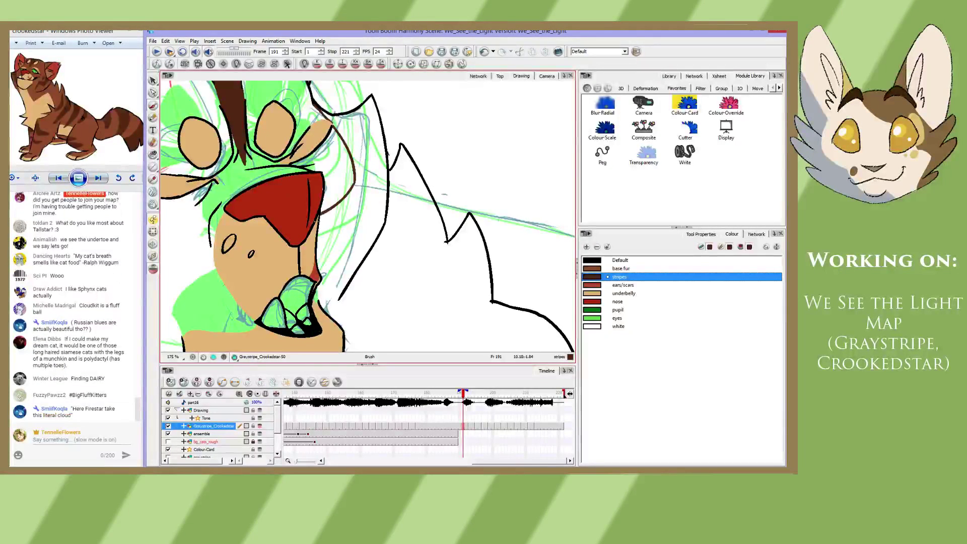
key("ctrl+z")
mouse_move(355, 182)
left_mouse_down()
mouse_move(326, 227)
mouse_move(330, 252)
left_mouse_up()
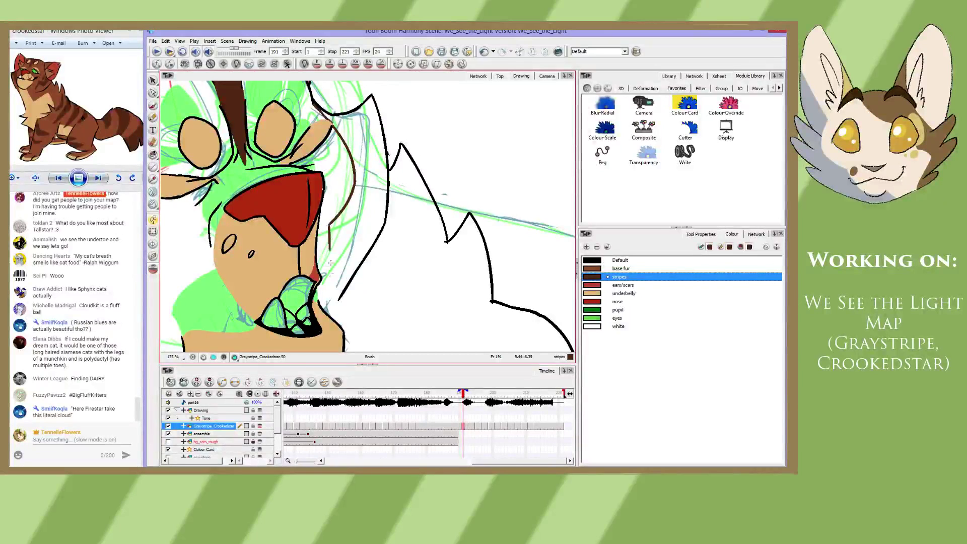
key("ctrl+z")
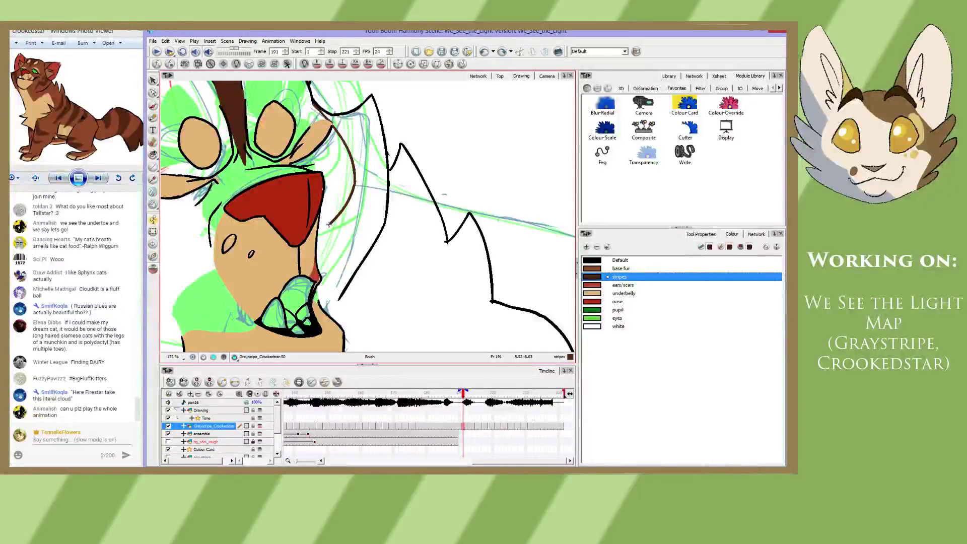
left_click_drag(329, 224, 330, 292)
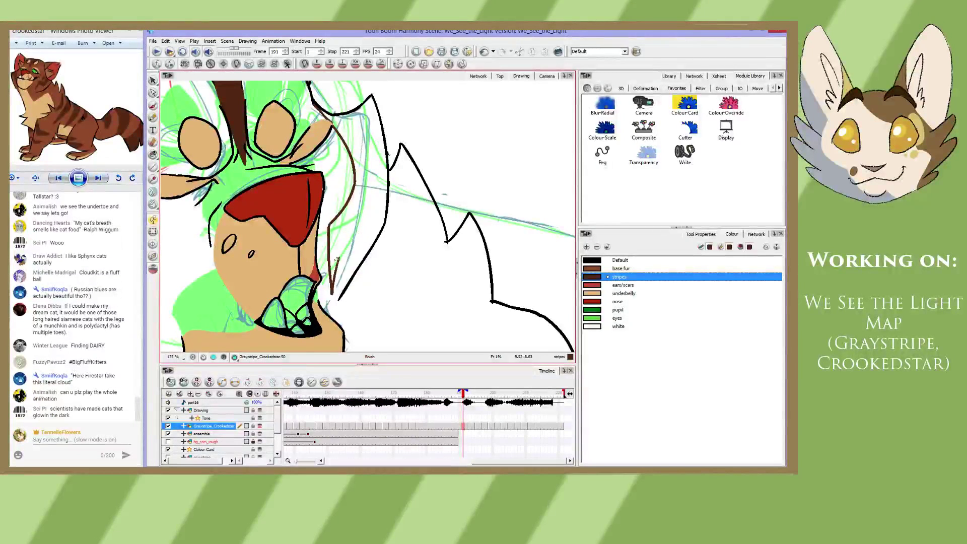
- Ink the cheek stripe's lower edge up to the face outline on frame 191, and its short back edge near the cheek's top corner
key("ctrl+z")
left_click_drag(338, 260, 379, 216)
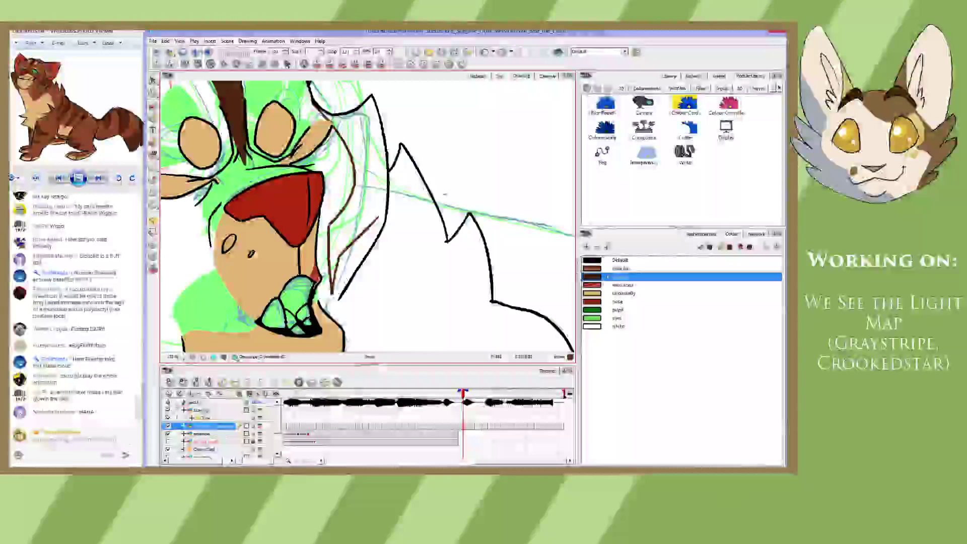
key("s")
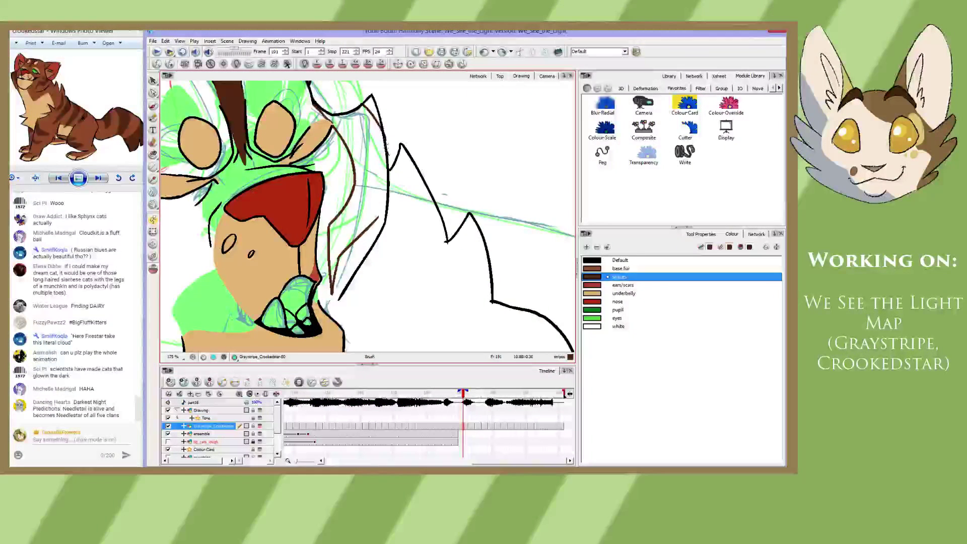
key("alt+b")
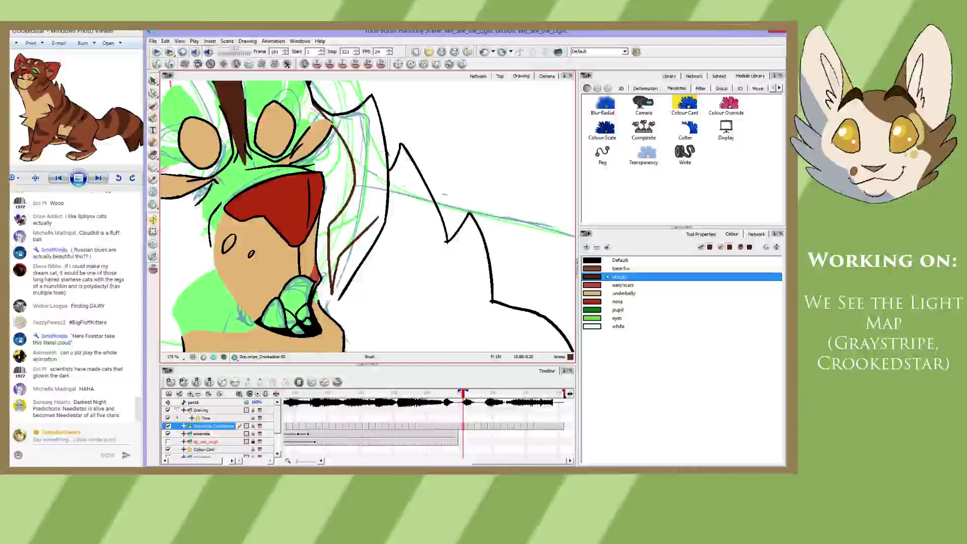
left_click_drag(364, 104, 380, 125)
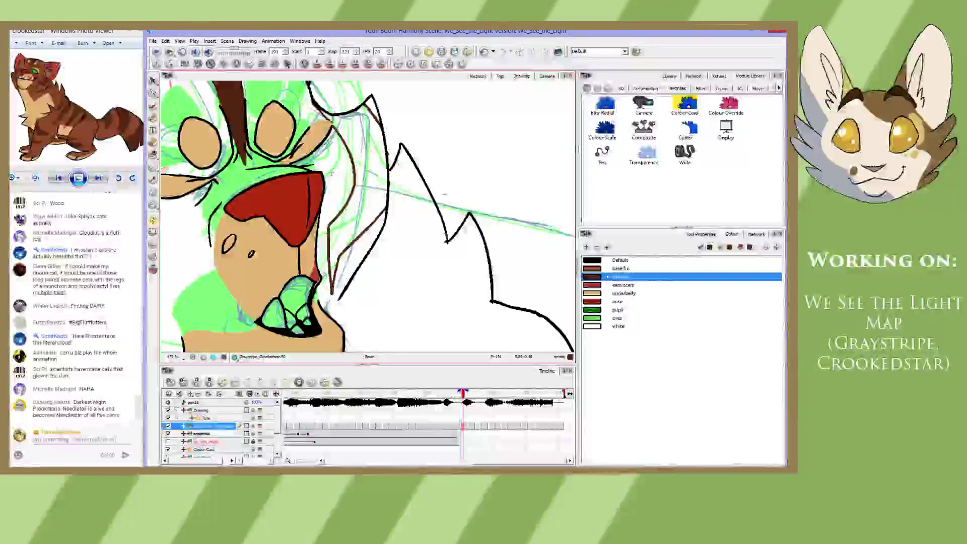
- Outline the narrow spot between the nose and the cheek stripe on frame 191, and switch to the Paint tool
mouse_move(328, 174)
left_mouse_down()
mouse_move(335, 160)
mouse_move(344, 178)
mouse_move(335, 159)
mouse_move(344, 190)
mouse_move(334, 162)
left_mouse_up()
key("ctrl+z")
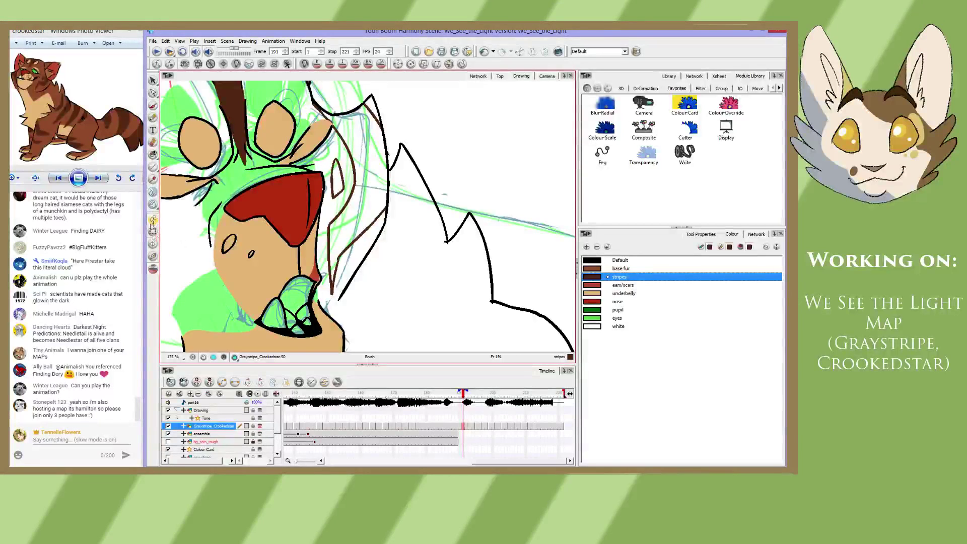
left_click(152, 156)
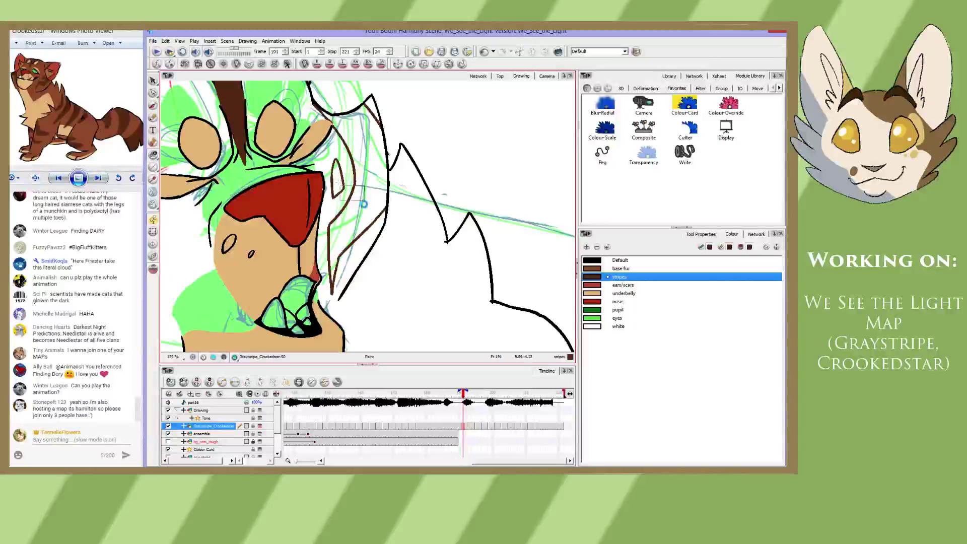
- Undo the last action and fill the cheek stripe and eye-side spot on frames 191 and 193 with the Paint tool in the stripes colour
key("ctrl+z")
left_click(153, 156)
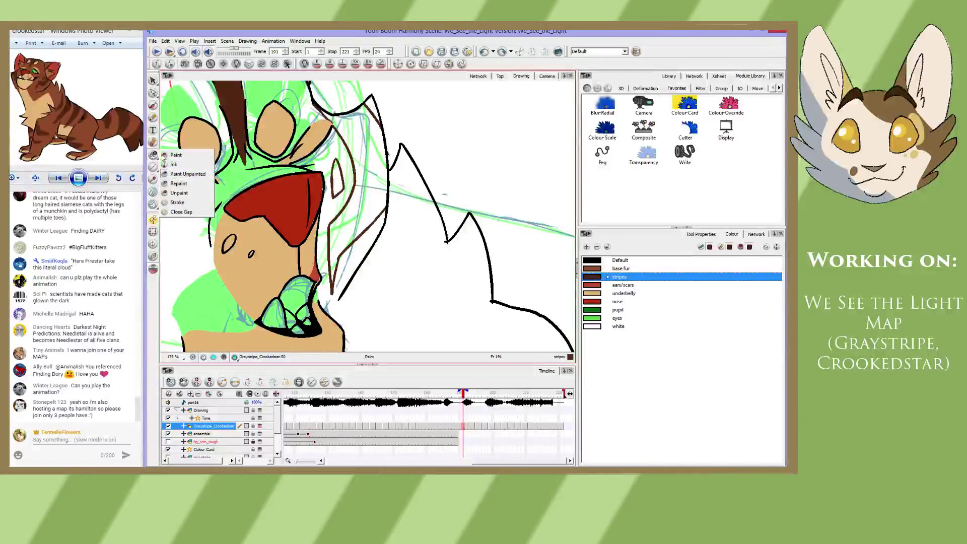
left_click(173, 155)
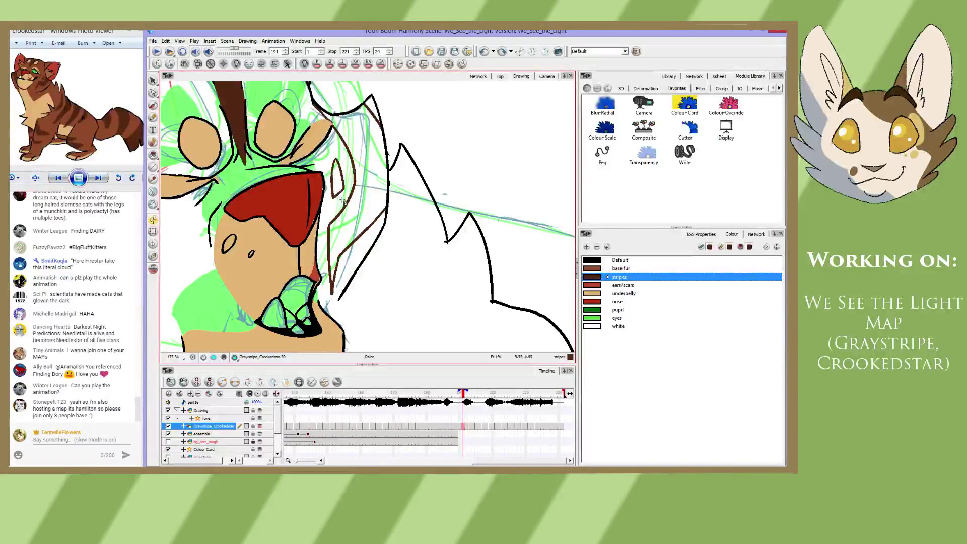
key("period")
key("period")
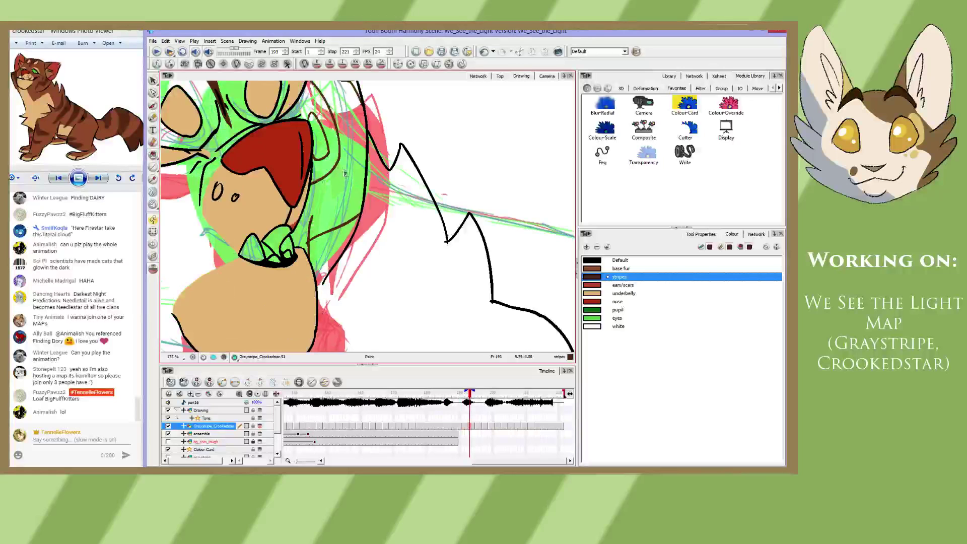
left_click(345, 175)
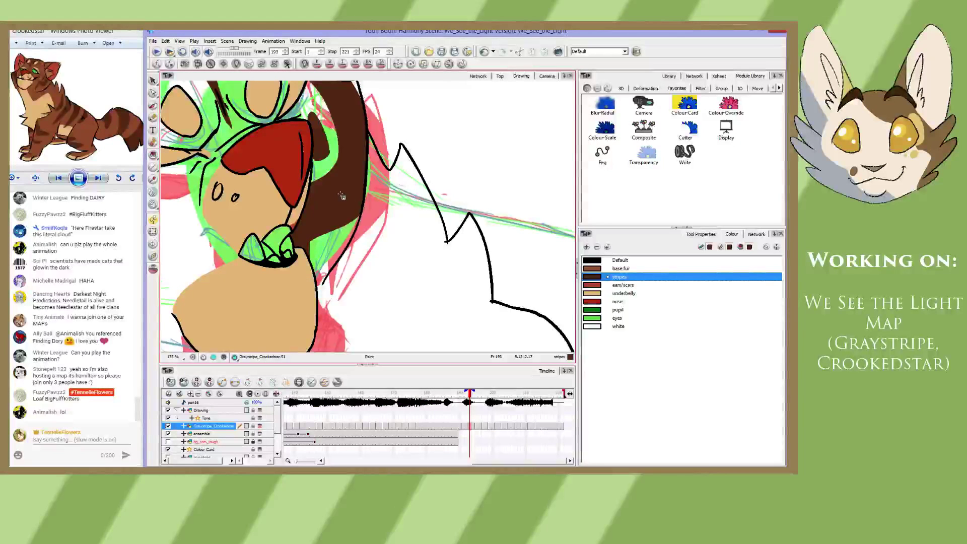
- Fill the cheek stripe and eye-side spot with the stripes colour on frames 195 to 199
key("period")
key("period")
key("period")
key("period")
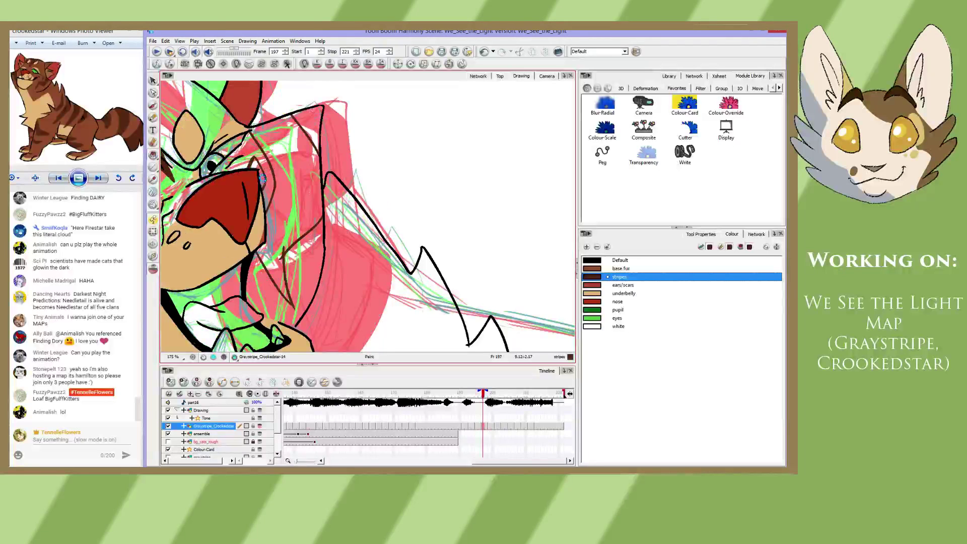
key("period")
key("period")
left_click(264, 245)
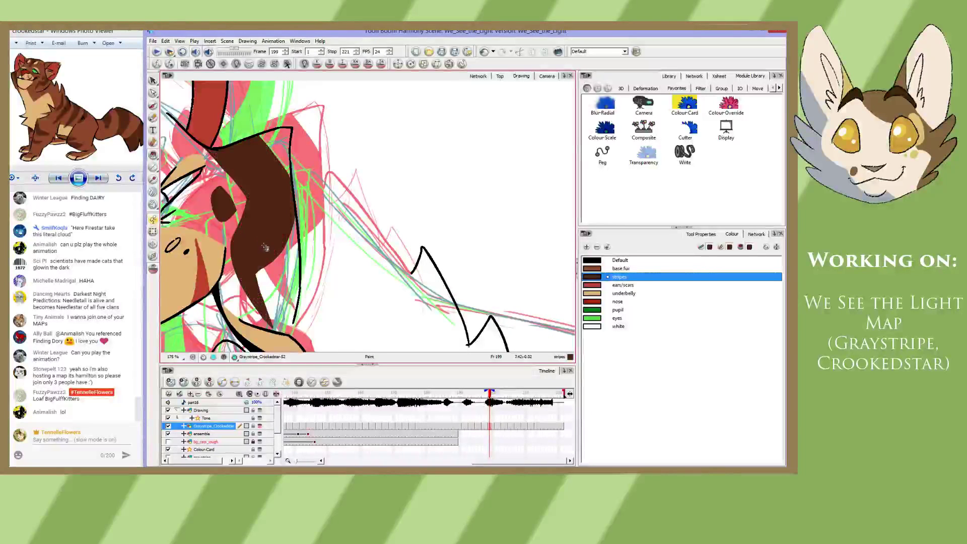
- Fill the cheek stripe and eye-side spot with the stripes colour on frames 201 to 205
key("period")
key("period")
left_click(288, 183)
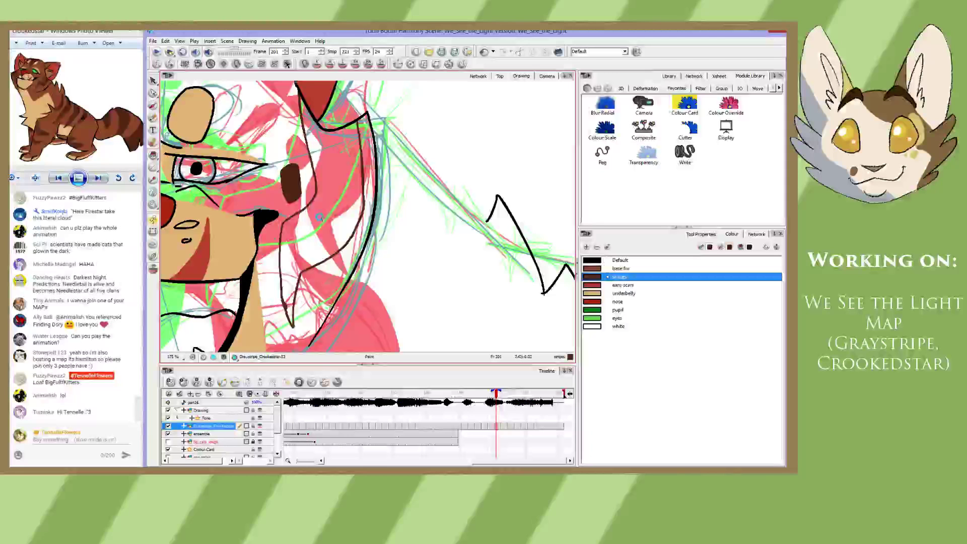
key("g")
left_click(248, 160)
left_click(274, 189)
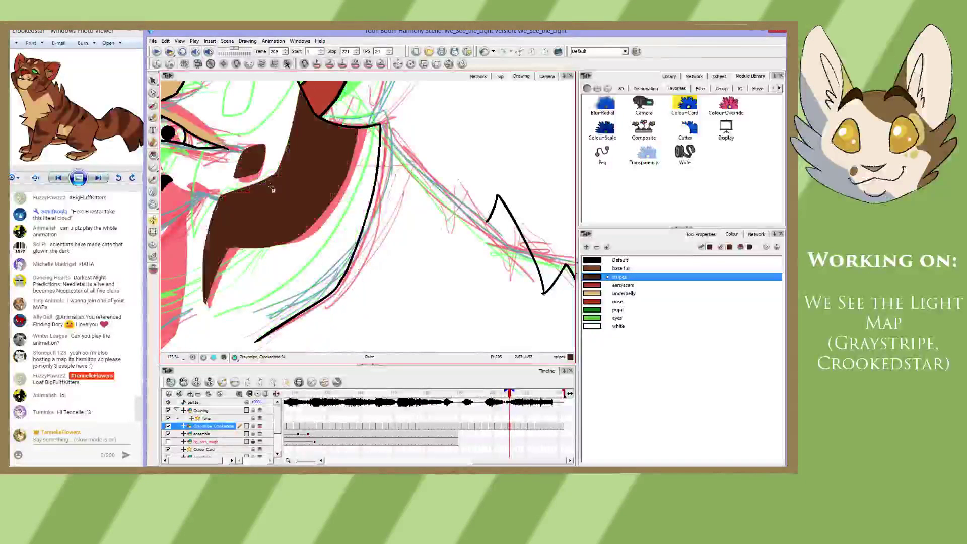
key("g")
left_click(241, 108)
left_click(247, 158)
- Fill the cheek stripe and eye-side spot with the stripes colour on frames 207 to 211
key("period")
key("period")
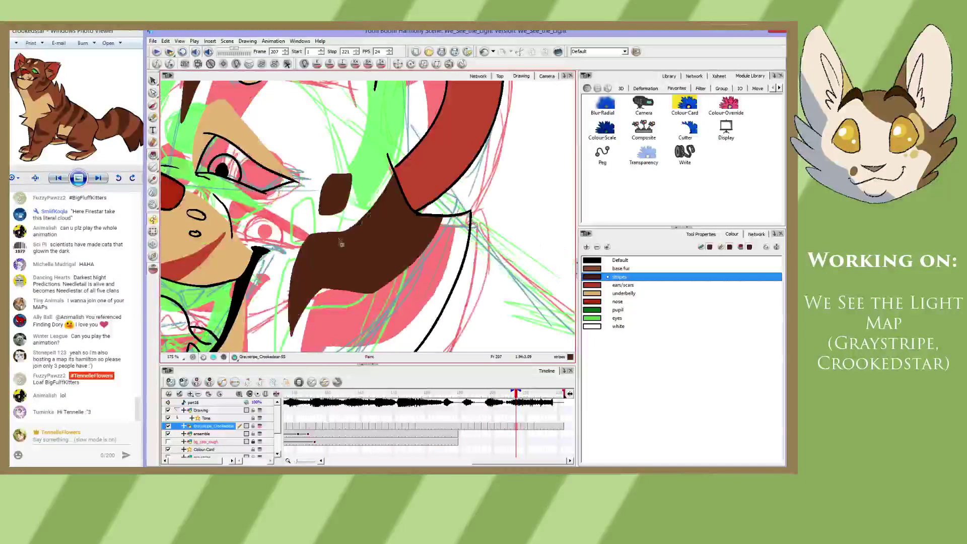
left_click(297, 225)
left_click(312, 279)
key("period")
key("period")
left_click(301, 222)
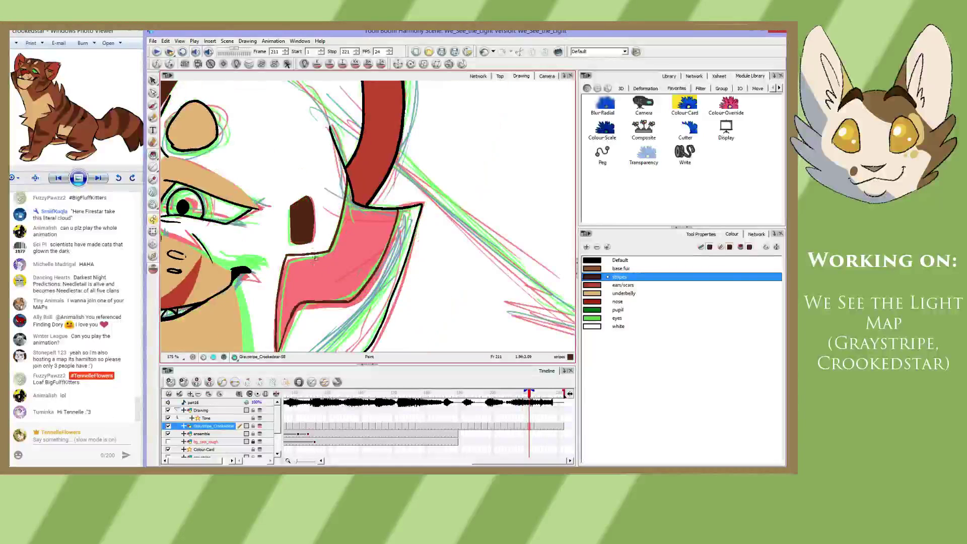
left_click(316, 281)
- Fill the cheek stripe and eye-side spot with the stripes colour on the remaining frames, 213 to 221
key("g")
left_click(303, 226)
left_click(317, 278)
key("g")
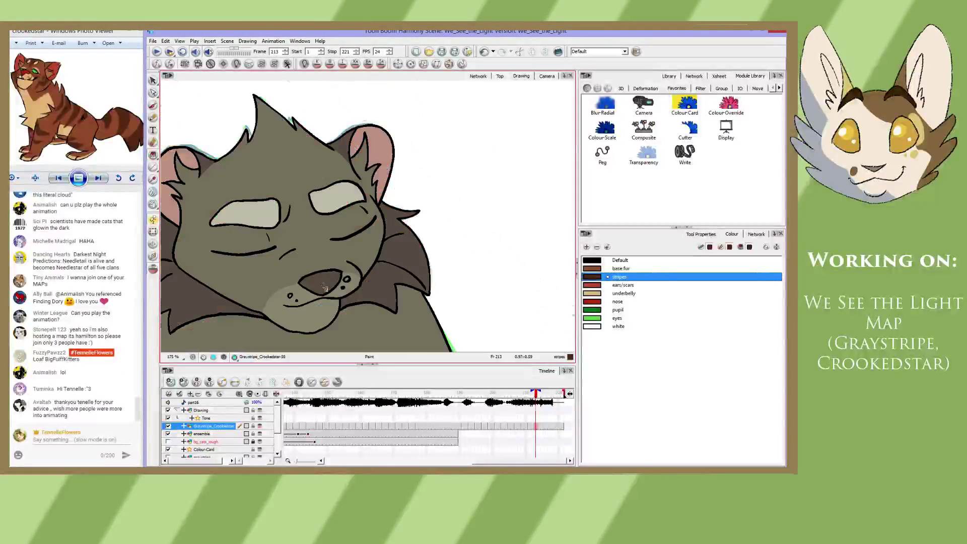
key("shift+period")
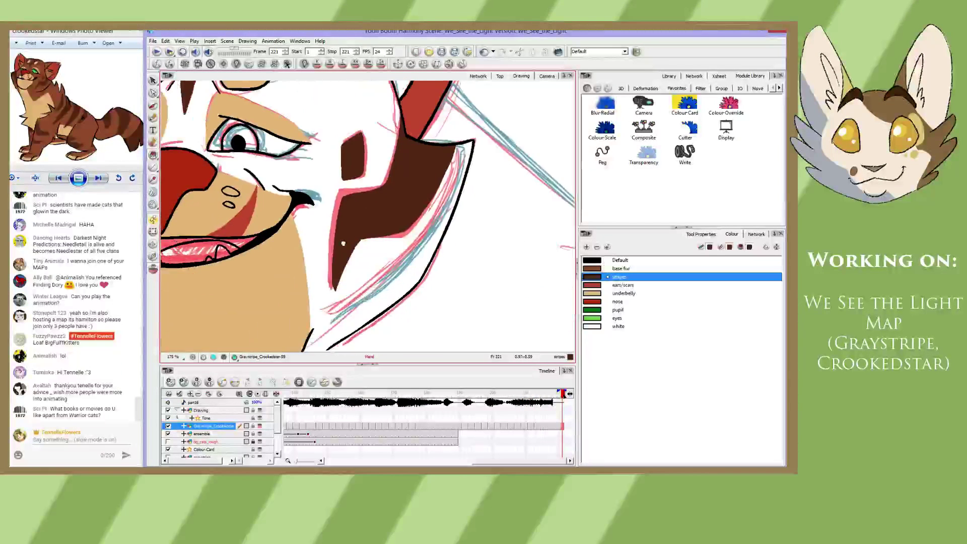
- Play the animation from frame 191 in the Camera view to check the stripes and spots in motion
left_click_drag(343, 243, 380, 227)
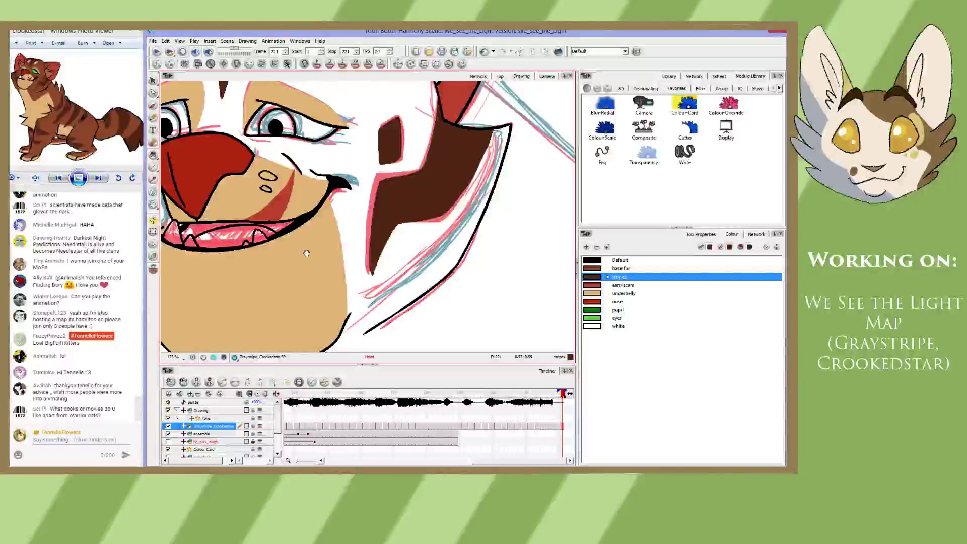
left_click_drag(254, 201, 424, 293)
left_click(463, 396)
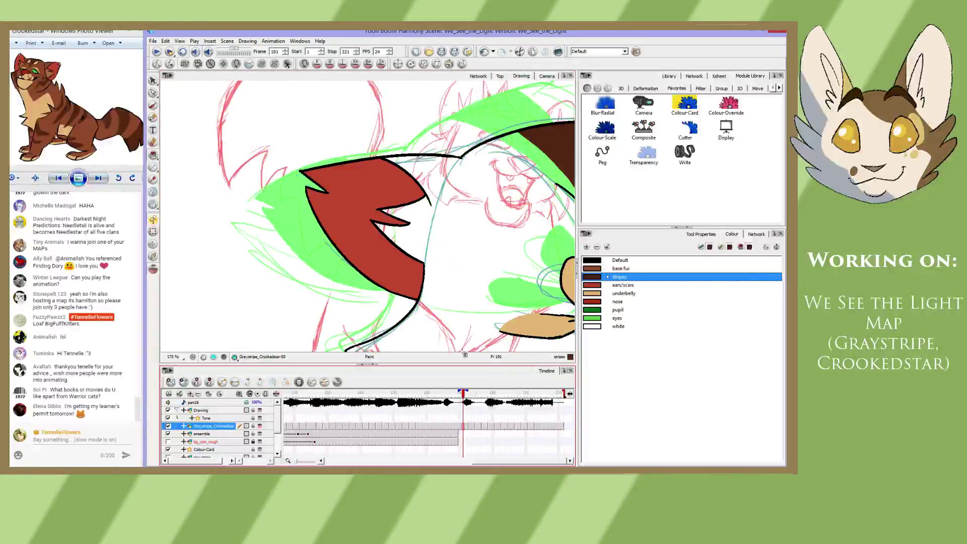
left_click_drag(464, 351, 268, 195)
left_click(542, 76)
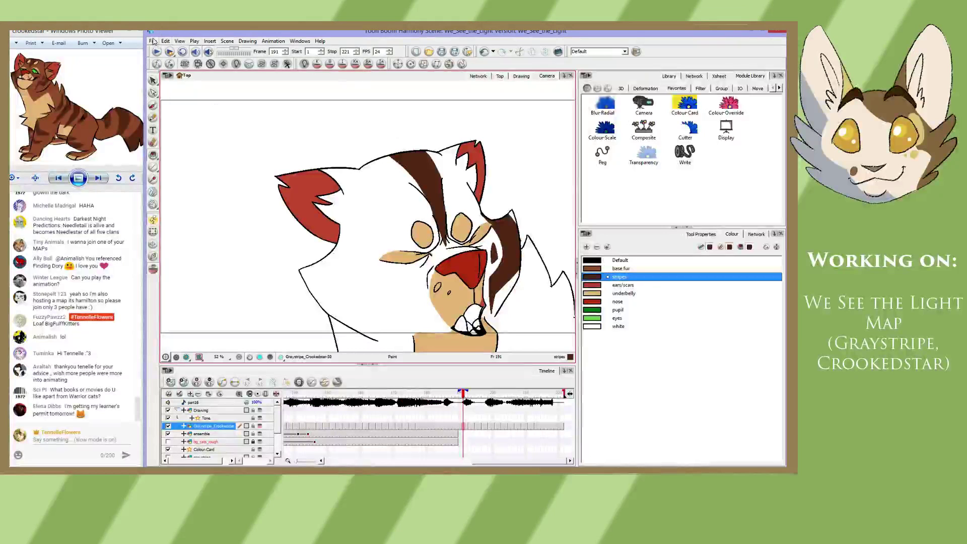
left_click(157, 52)
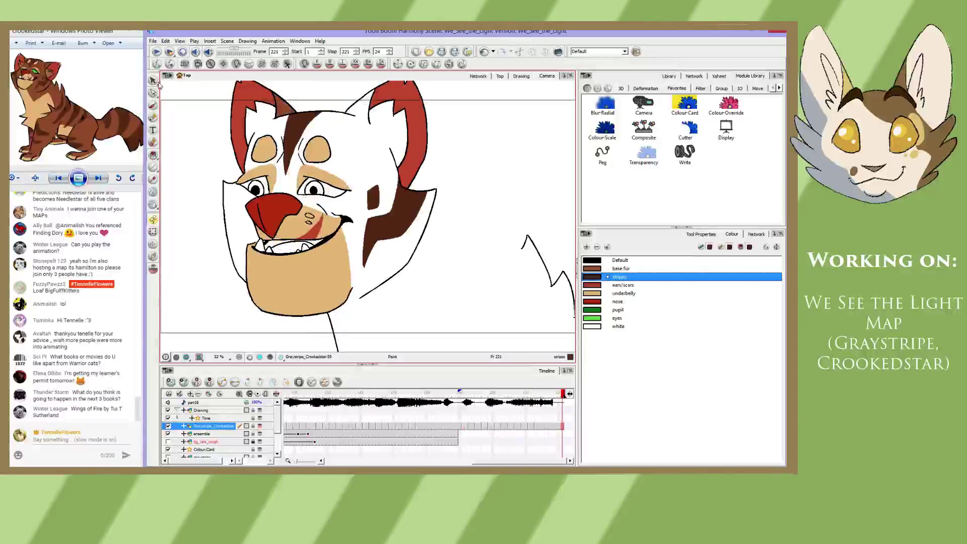
left_click(157, 52)
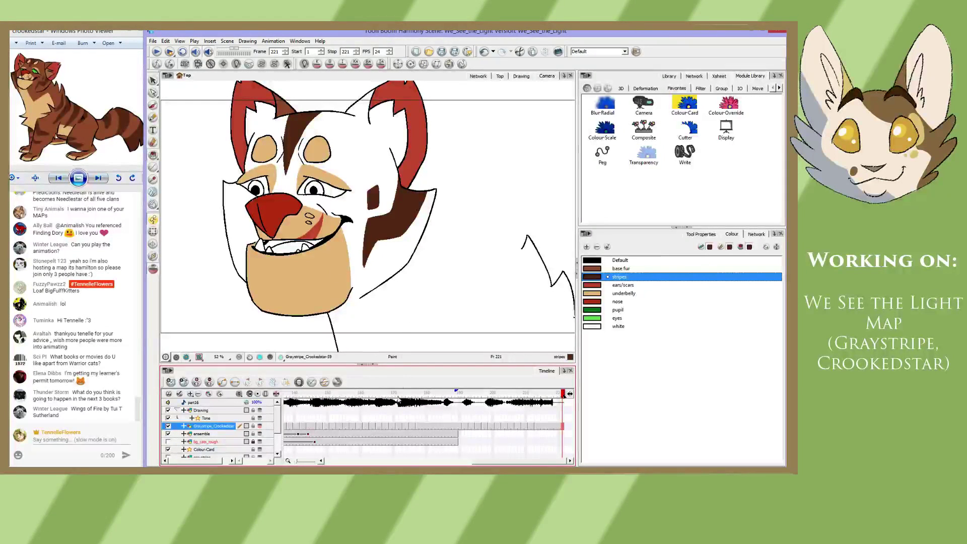
- Return to the Drawing view of frame 191 and ink the upper inner edge of the opposite cheek's stripe, curving down from the ear base
left_click(459, 398)
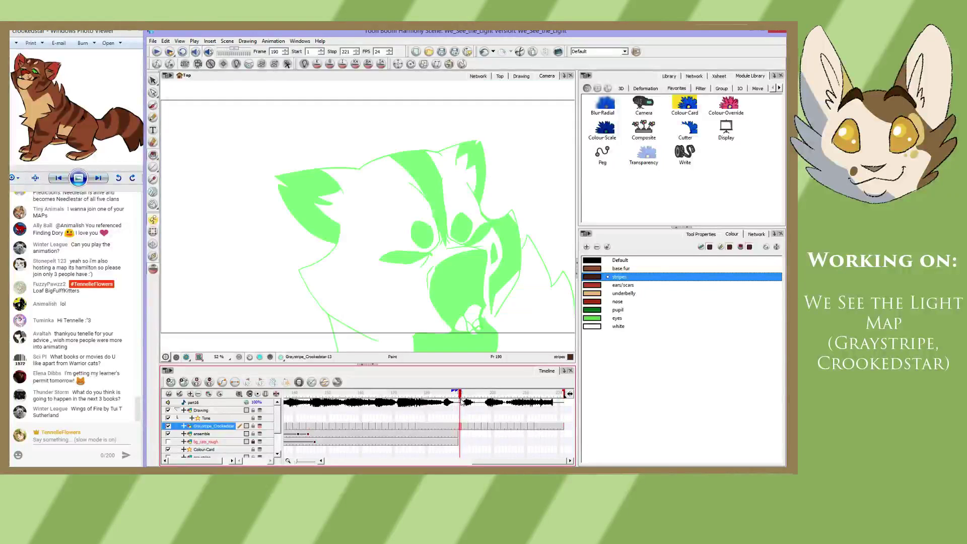
left_click(463, 400)
left_click(521, 76)
mouse_move(312, 204)
left_mouse_down()
mouse_move(385, 227)
mouse_move(266, 200)
mouse_move(354, 222)
mouse_move(362, 242)
left_mouse_up()
left_click(154, 94)
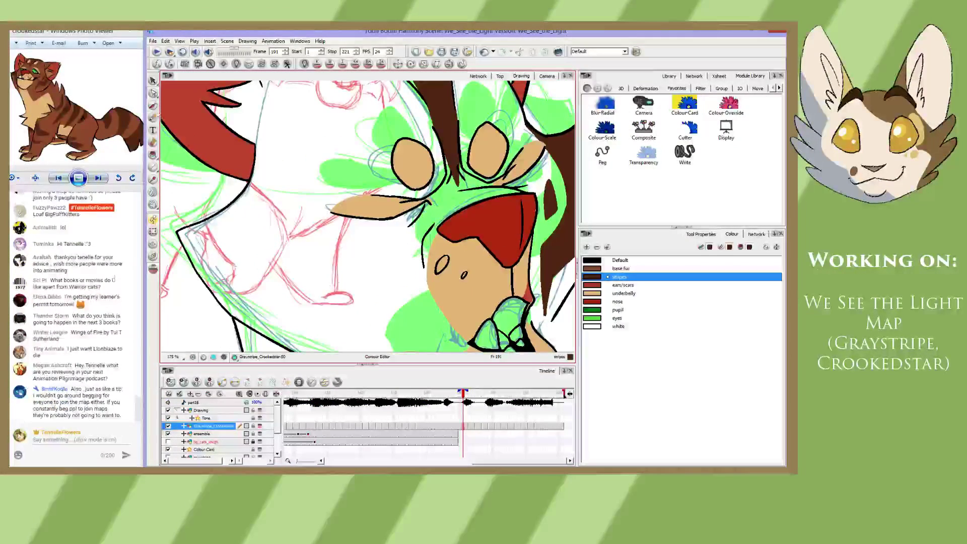
mouse_move(301, 277)
left_mouse_down()
mouse_move(281, 210)
mouse_move(313, 216)
mouse_move(302, 215)
left_mouse_up()
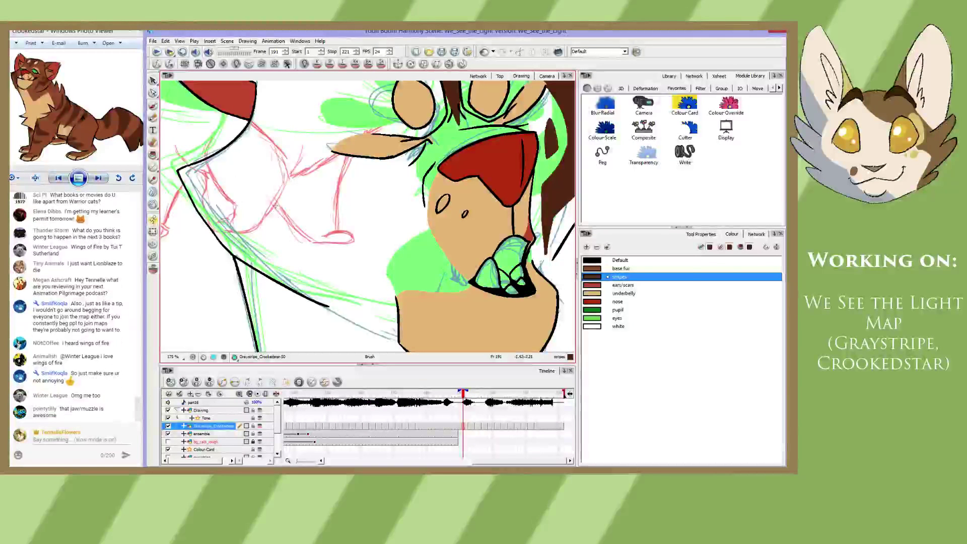
left_click_drag(302, 168, 268, 213)
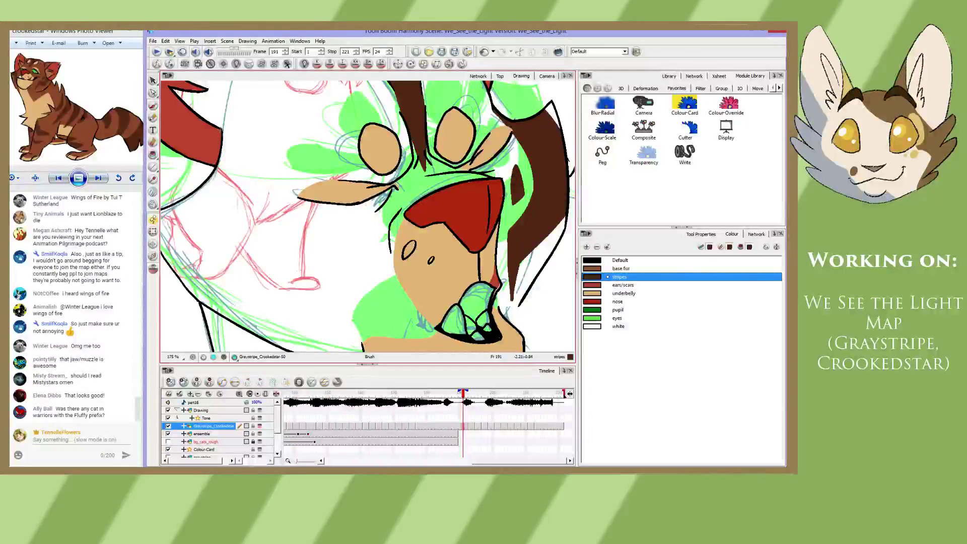
left_click_drag(222, 130, 282, 225)
key("ctrl+z")
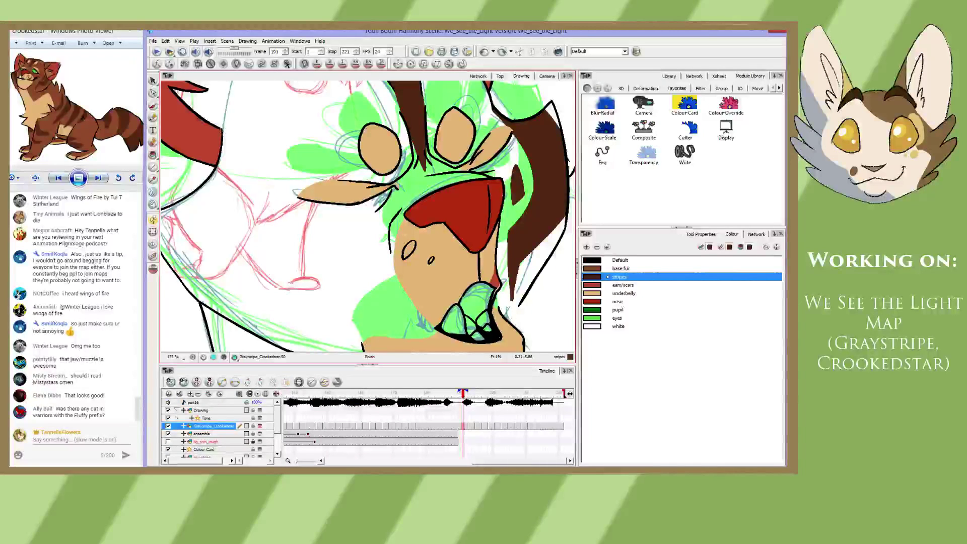
left_click_drag(221, 127, 270, 220)
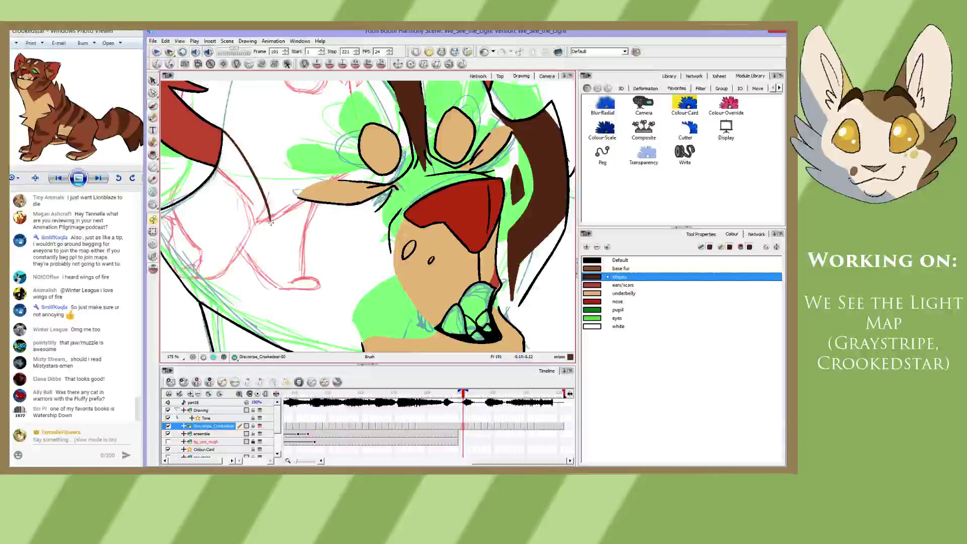
left_click_drag(270, 221, 330, 285)
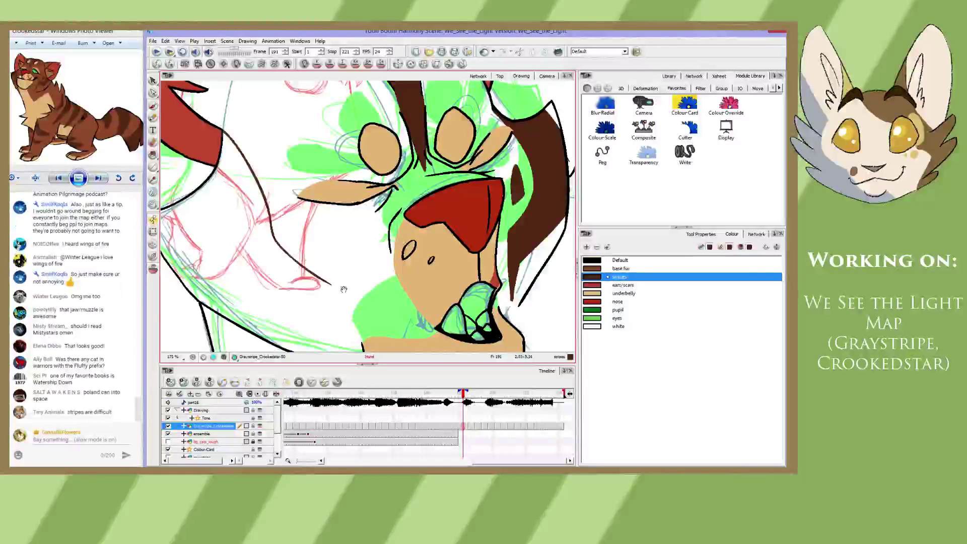
left_click_drag(343, 289, 323, 232)
key("ctrl+z")
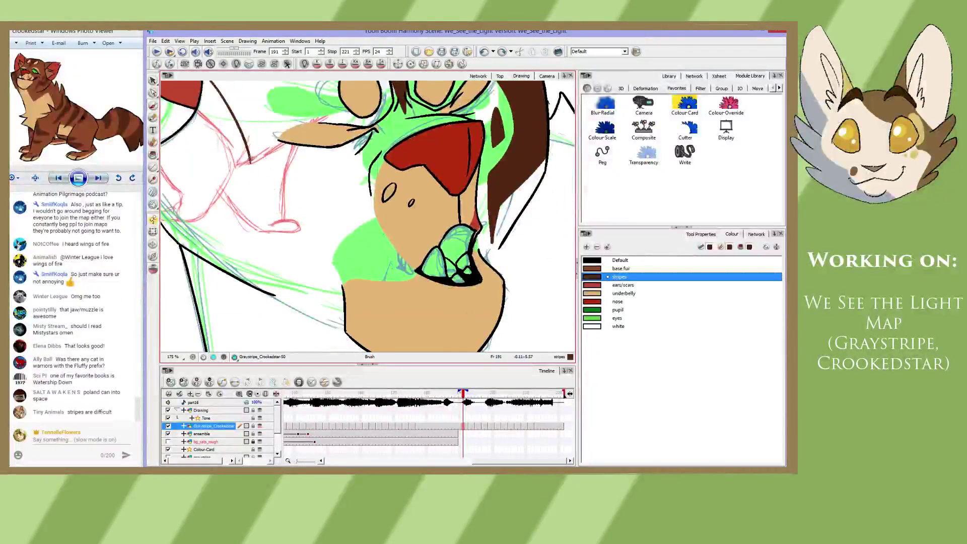
key("alt+b")
left_click_drag(247, 157, 330, 221)
key("ctrl+z")
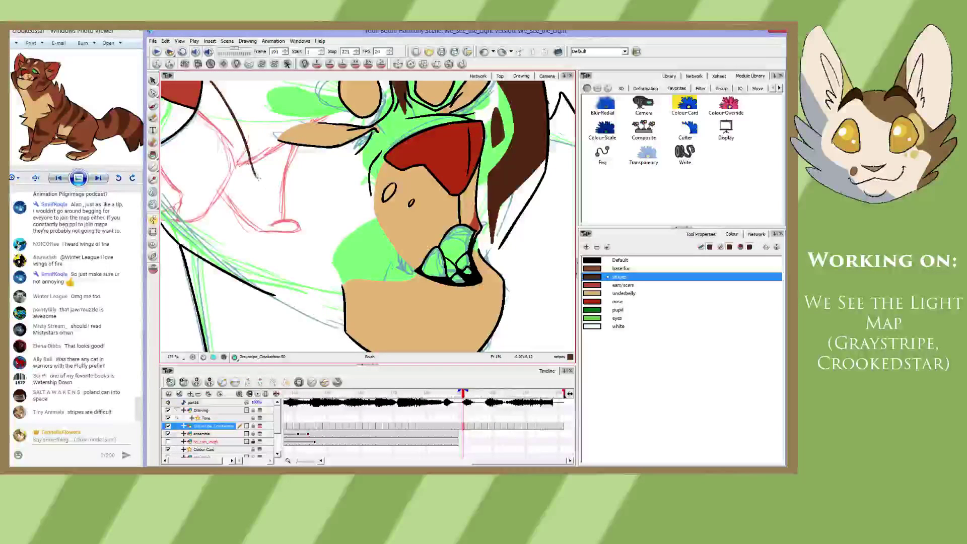
mouse_move(249, 159)
left_mouse_down()
mouse_move(257, 178)
mouse_move(328, 232)
left_mouse_up()
key("ctrl+z")
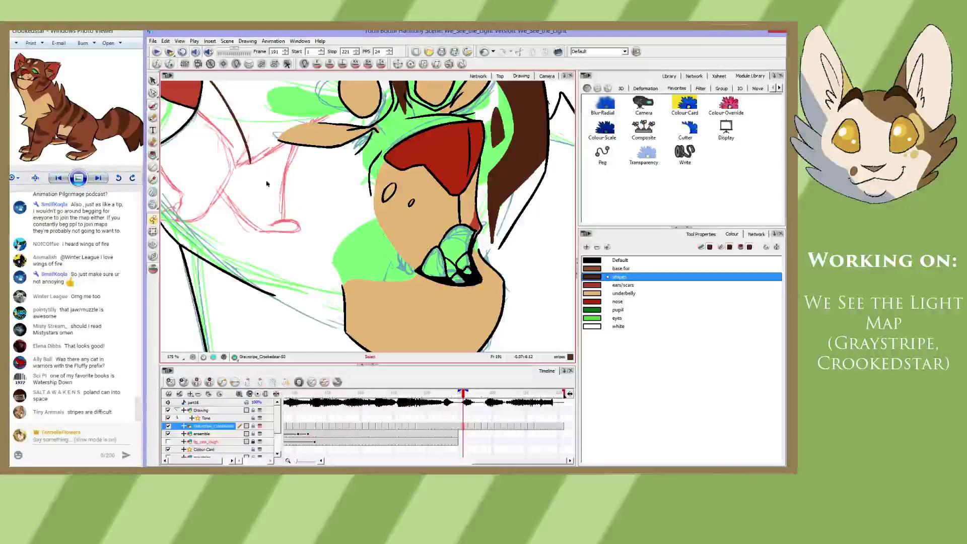
mouse_move(249, 159)
left_mouse_down()
mouse_move(301, 214)
mouse_move(316, 279)
left_mouse_up()
key("alt+s")
key("ctrl+z")
key("alt+b")
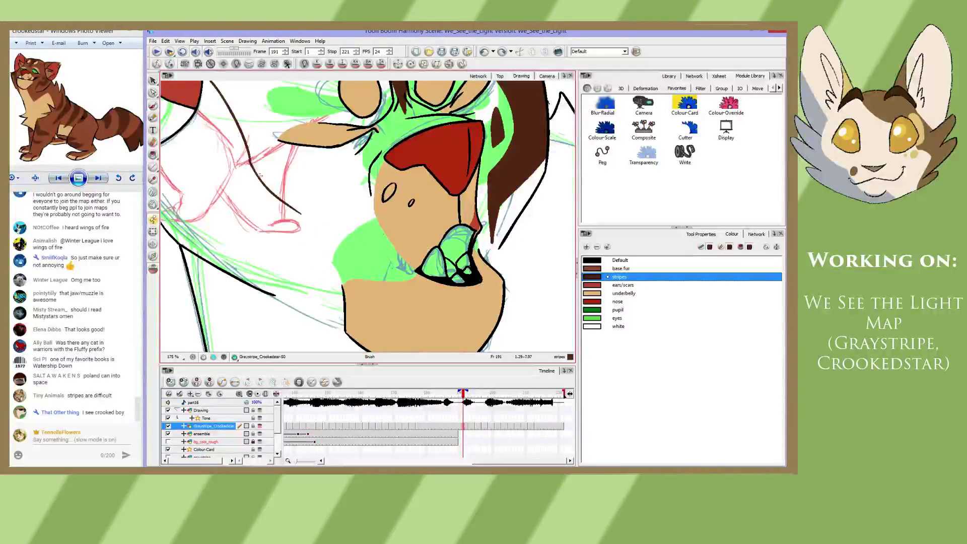
key("ctrl+z")
left_click_drag(250, 161, 314, 207)
key("ctrl+z")
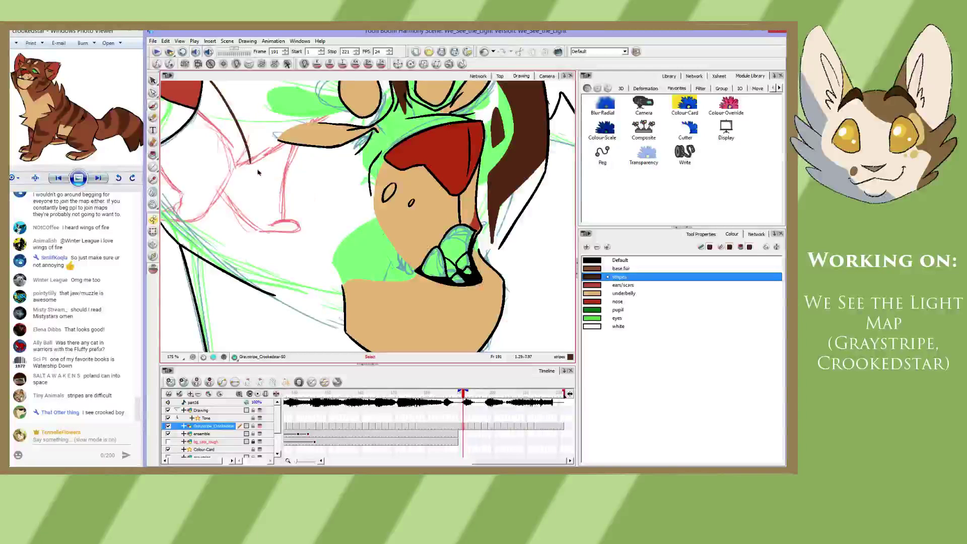
- Continue the opposite cheek stripe's inner edge on frame 191 to a corner before the muzzle and down to a point beside the chin
key("alt+b")
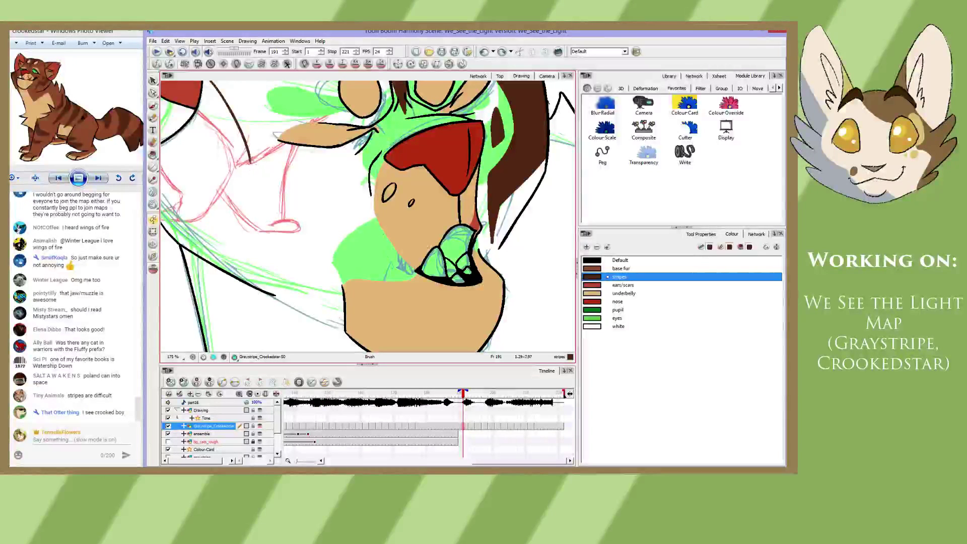
mouse_move(249, 159)
left_mouse_down()
mouse_move(317, 203)
mouse_move(320, 268)
left_mouse_up()
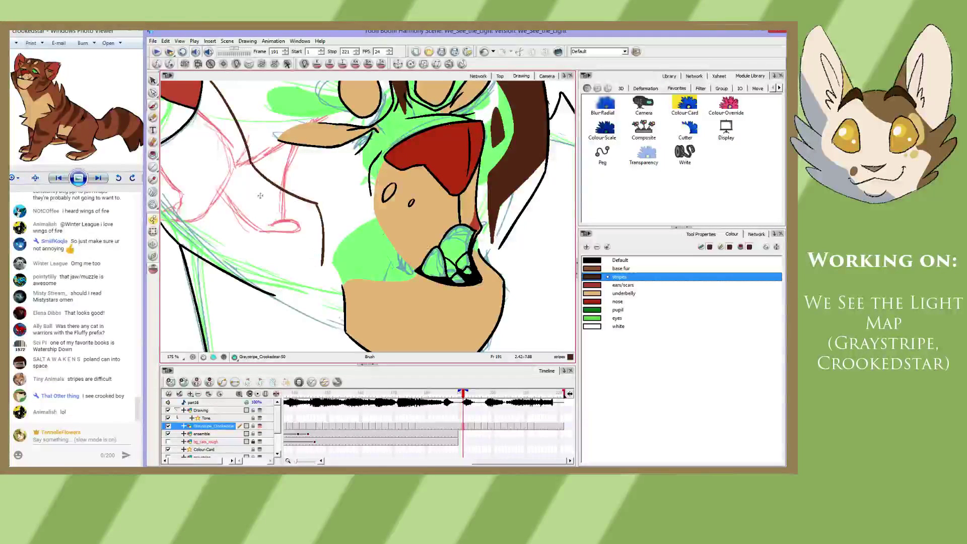
key("ctrl+z")
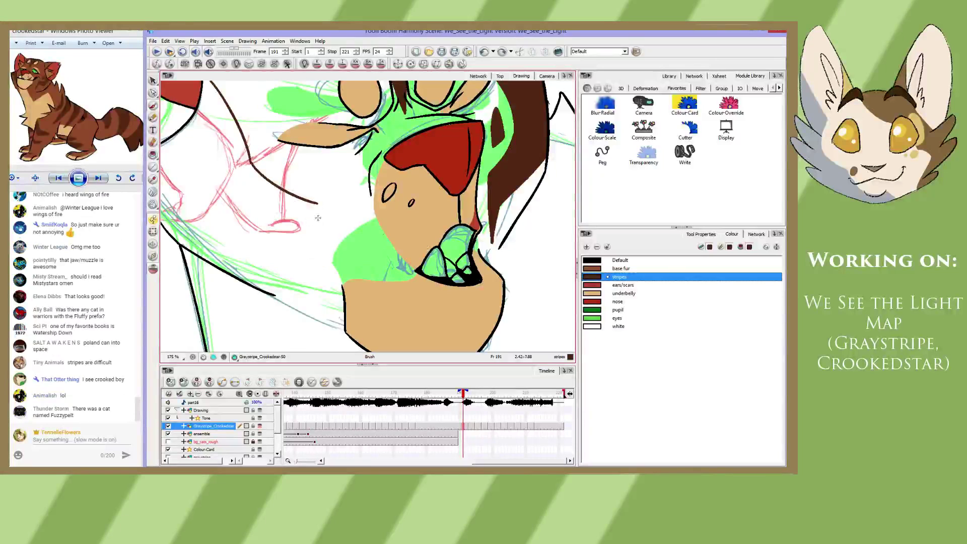
left_click_drag(317, 203, 322, 266)
key("ctrl+z")
key("alt+s")
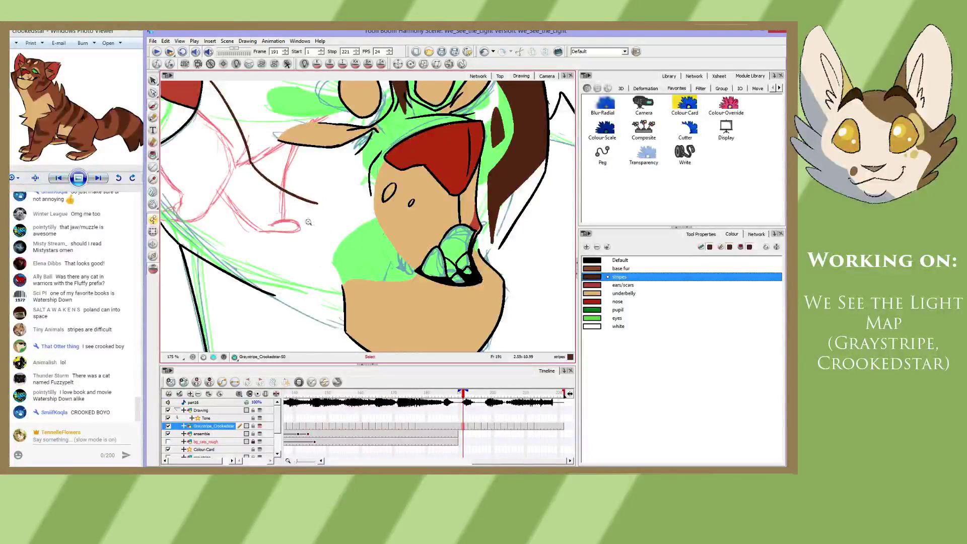
key("alt+b")
left_click_drag(317, 203, 332, 272)
key("ctrl+z")
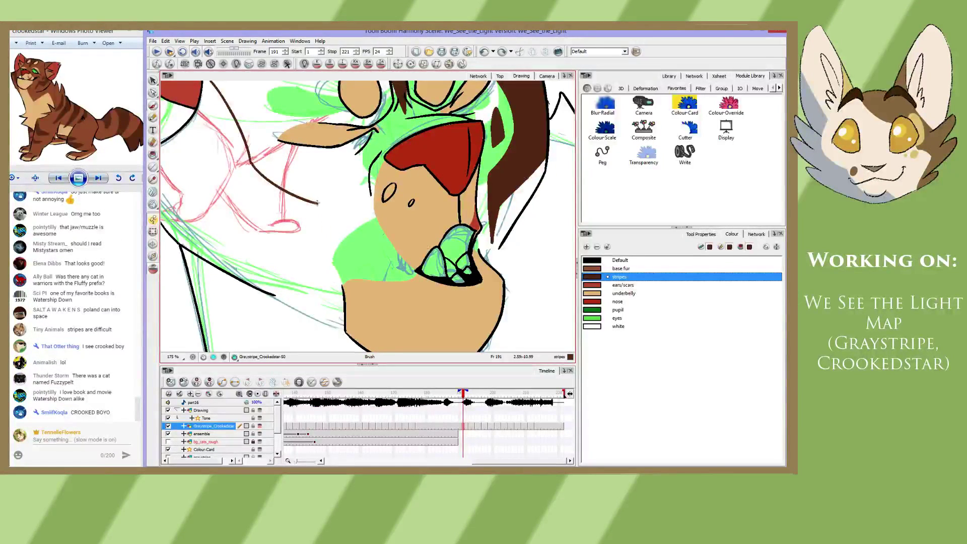
left_click_drag(317, 203, 331, 291)
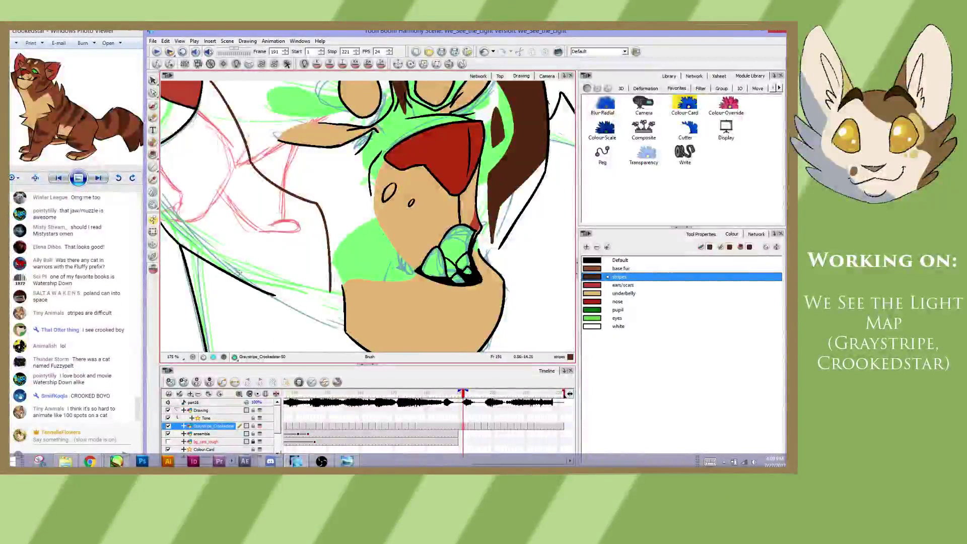
- Ink the lower edge of the opposite cheek's stripe on frame 191, from the cheek fur outline down to meet the upper edge in a point
left_click_drag(179, 233, 272, 246)
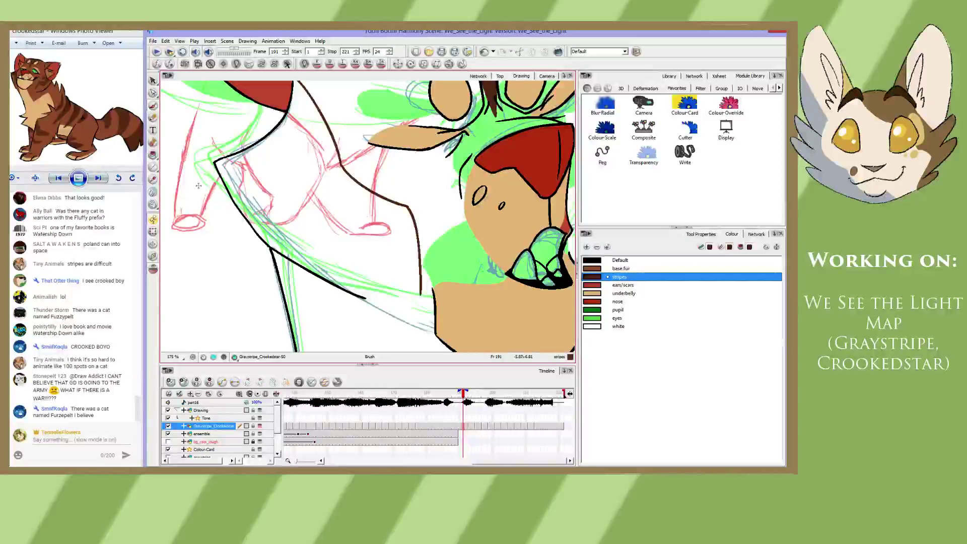
left_click_drag(255, 145, 263, 186)
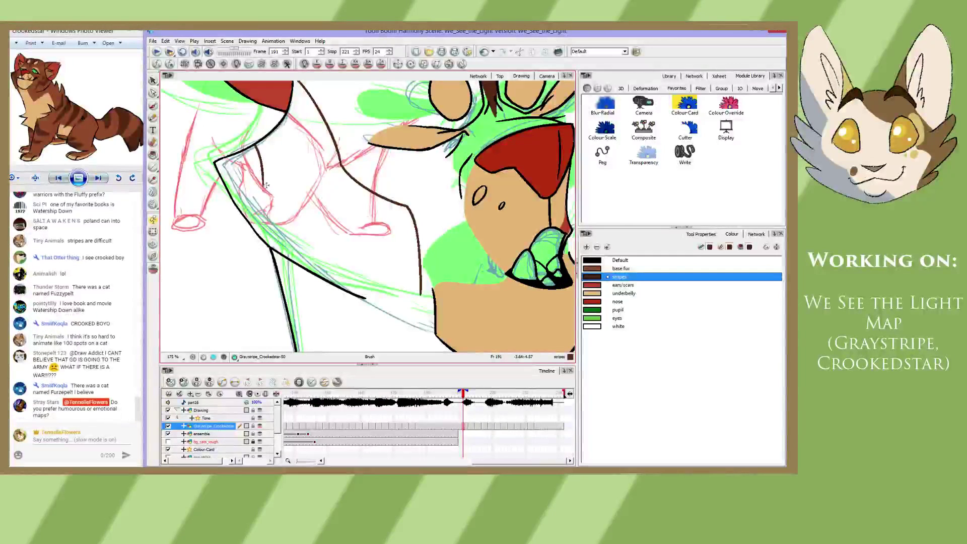
key("ctrl+z")
mouse_move(257, 143)
left_mouse_down()
mouse_move(287, 213)
mouse_move(386, 254)
mouse_move(358, 210)
left_mouse_up()
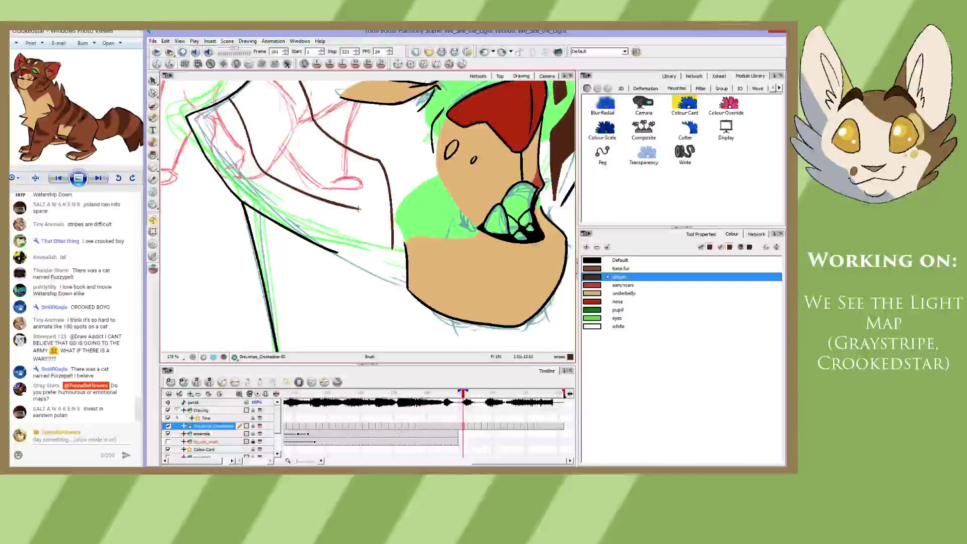
left_click_drag(357, 208, 385, 264)
key("ctrl+z")
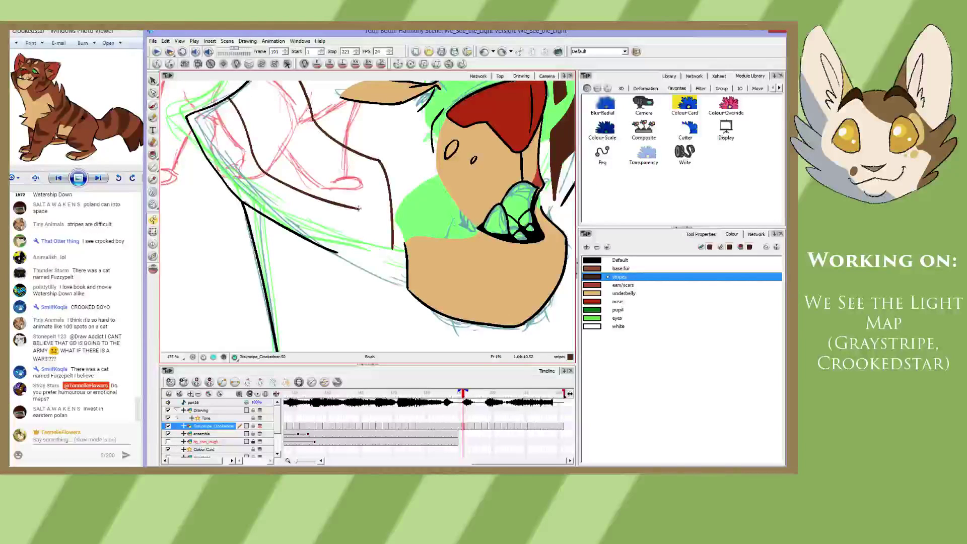
left_click_drag(358, 207, 393, 248)
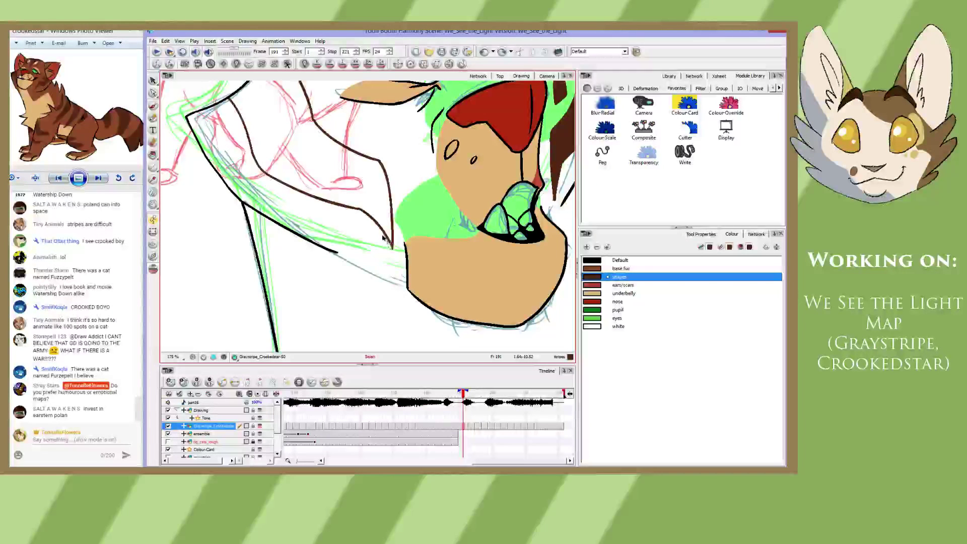
key("ctrl+z")
left_click_drag(359, 208, 392, 248)
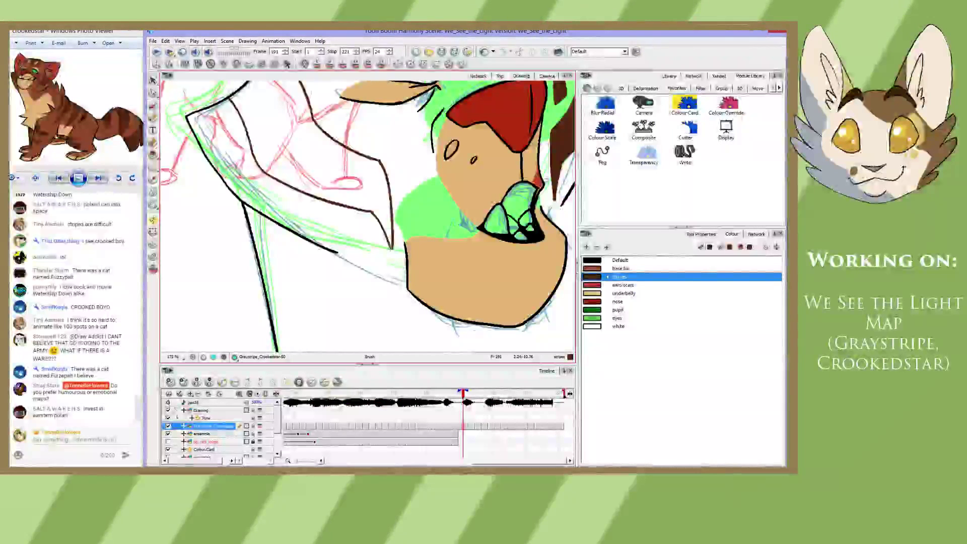
- Outline a small rounded spot just above the cheek stripe, below the eye's outer corner, on frame 191
key("space")
left_click_drag(342, 86, 331, 161)
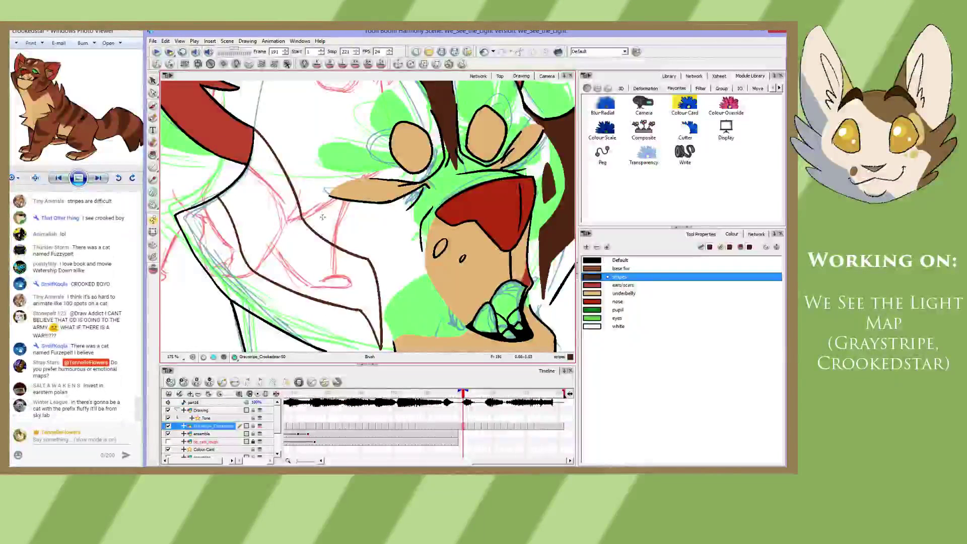
mouse_move(322, 218)
left_mouse_down()
mouse_move(339, 236)
mouse_move(321, 217)
left_mouse_up()
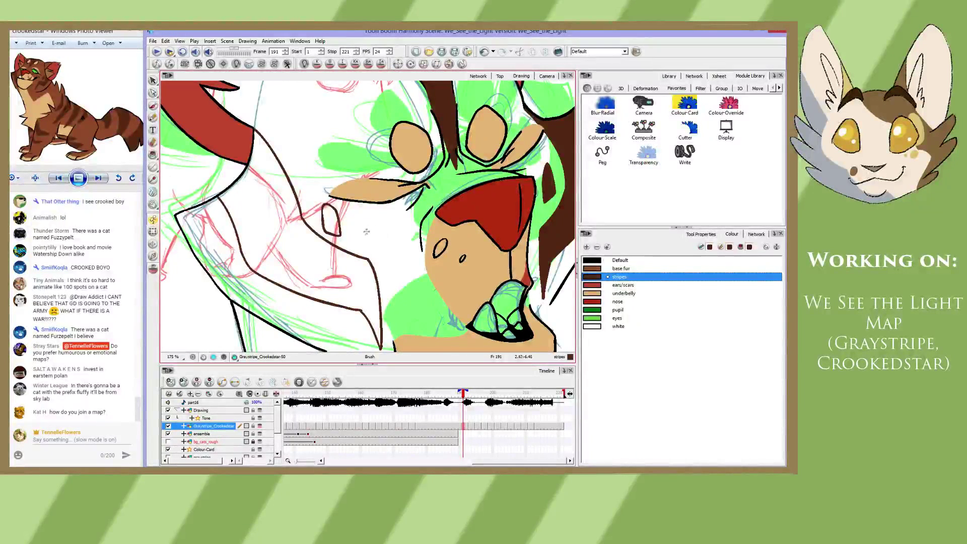
- Advance to frame 193 and ink the upper edge of the opposite cheek's stripe from the ear base, past two corners, down beside the chin
key("g")
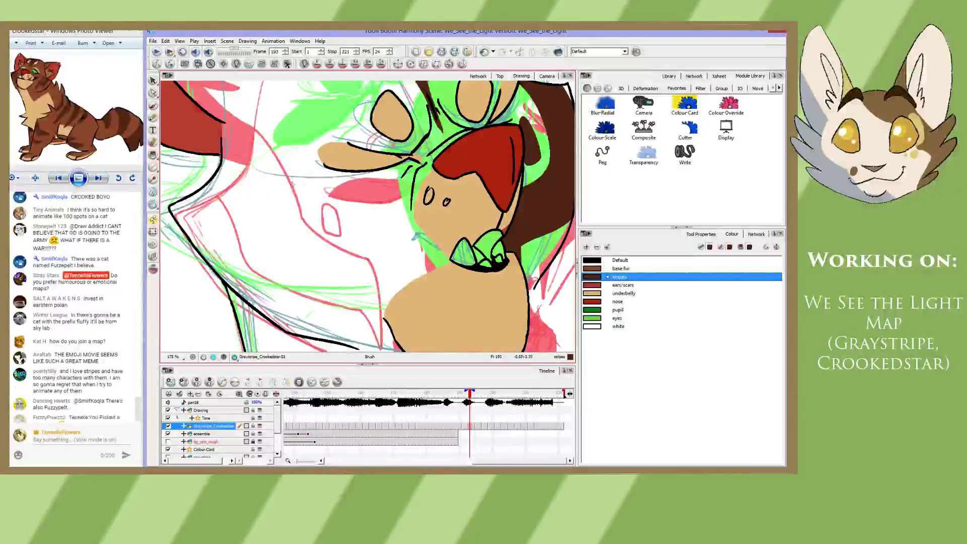
key("space")
mouse_move(360, 222)
left_mouse_down()
mouse_move(362, 194)
mouse_move(407, 219)
mouse_move(389, 241)
left_mouse_up()
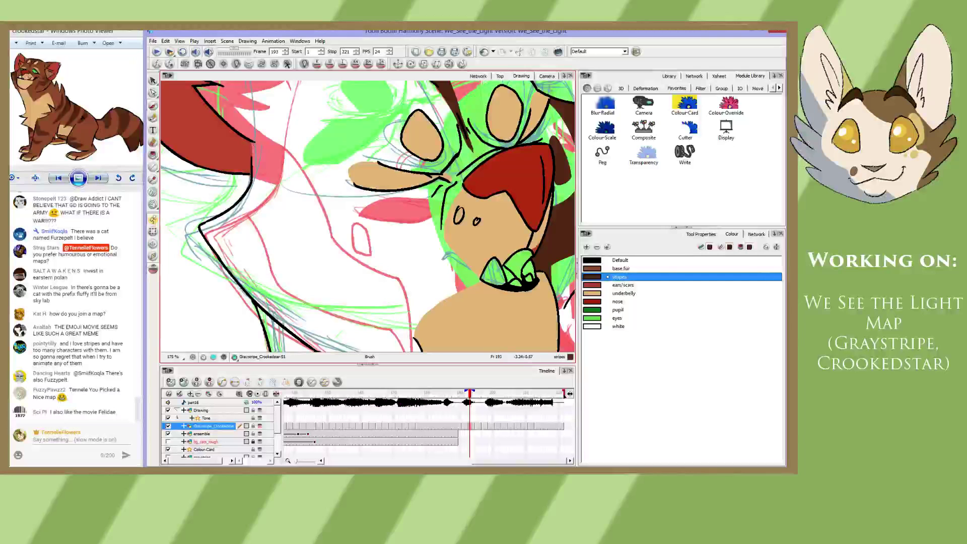
left_click_drag(276, 164, 311, 221)
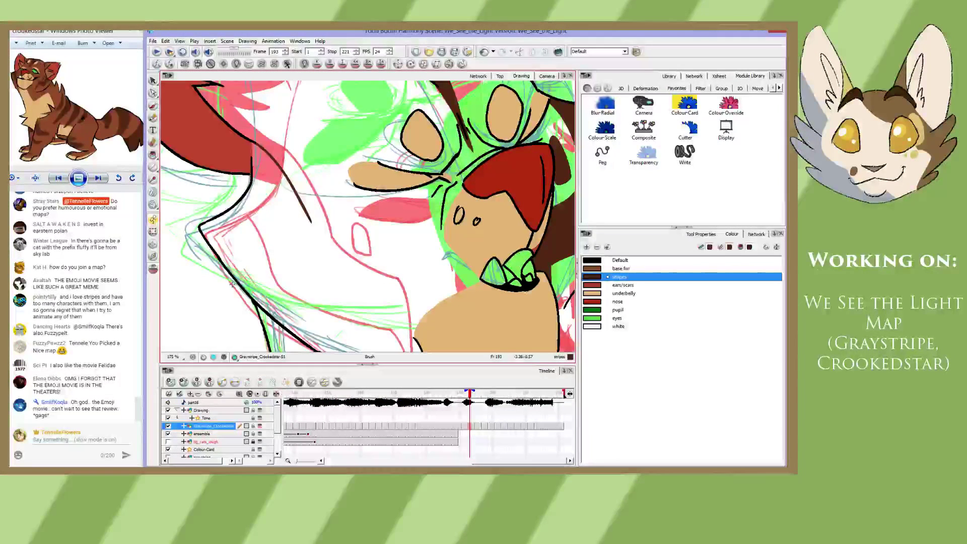
left_click_drag(321, 240, 306, 206)
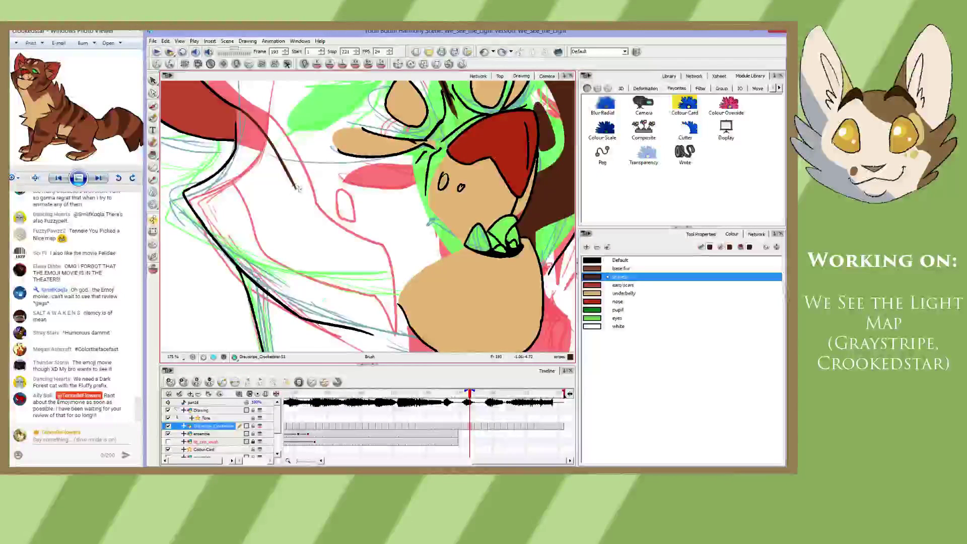
left_click_drag(296, 188, 363, 220)
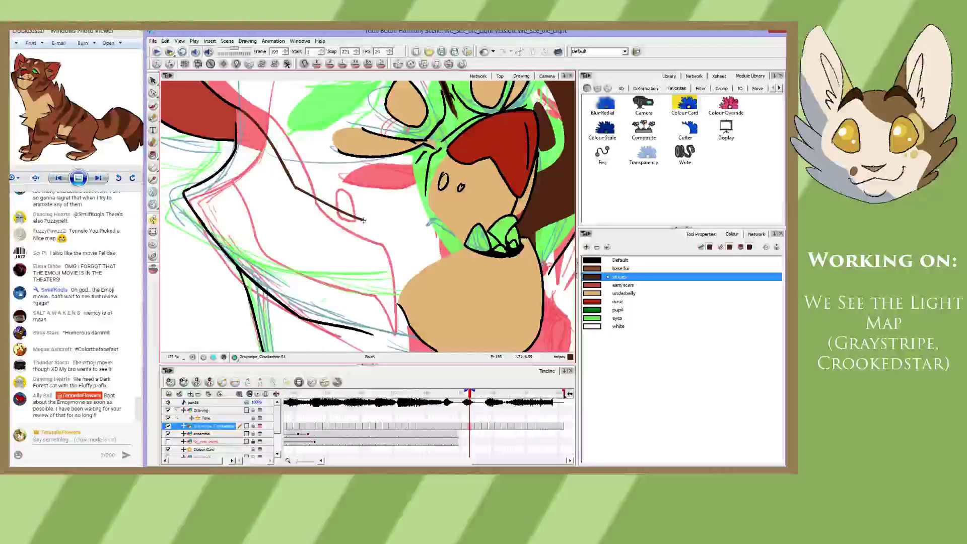
left_click_drag(363, 220, 382, 297)
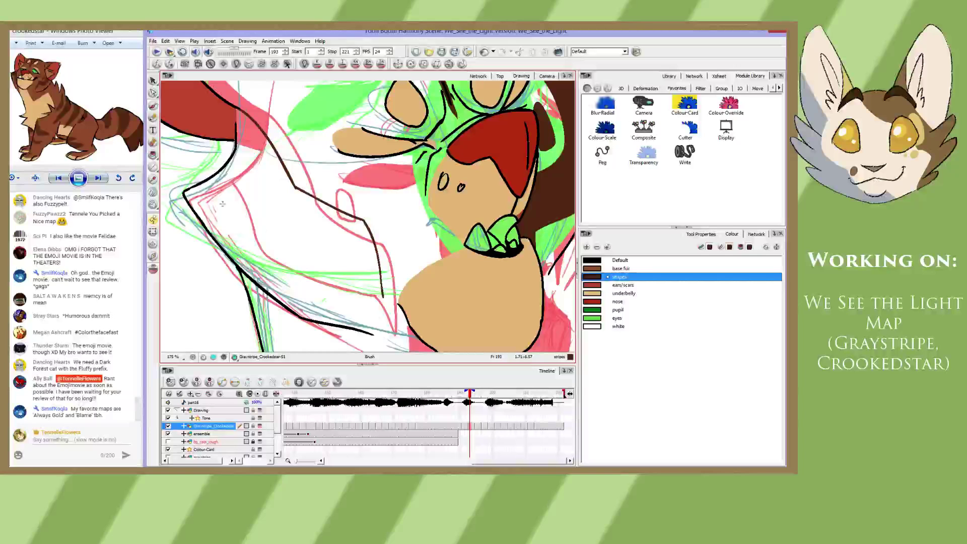
left_click_drag(209, 180, 233, 231)
left_click_drag(233, 231, 336, 277)
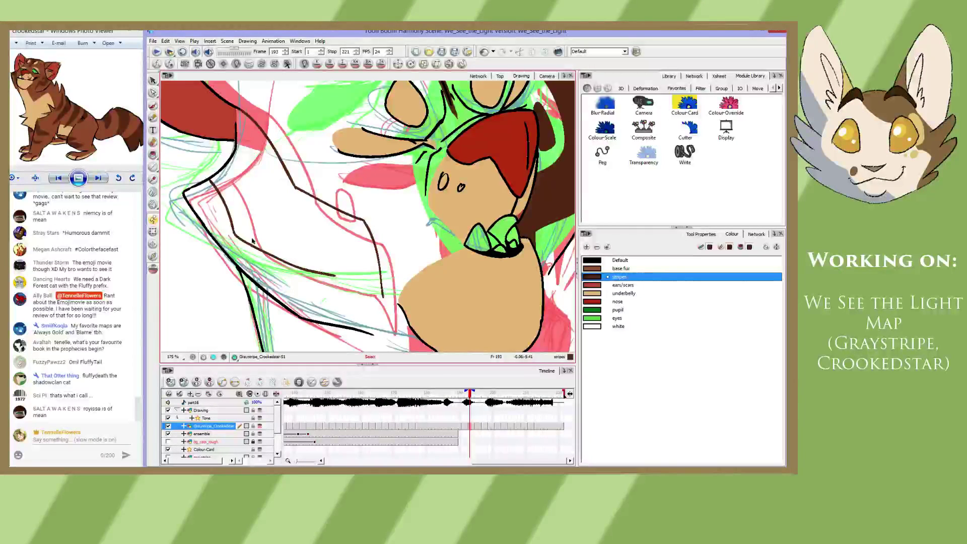
key("ctrl+z")
key("alt+b")
left_click_drag(232, 229, 363, 280)
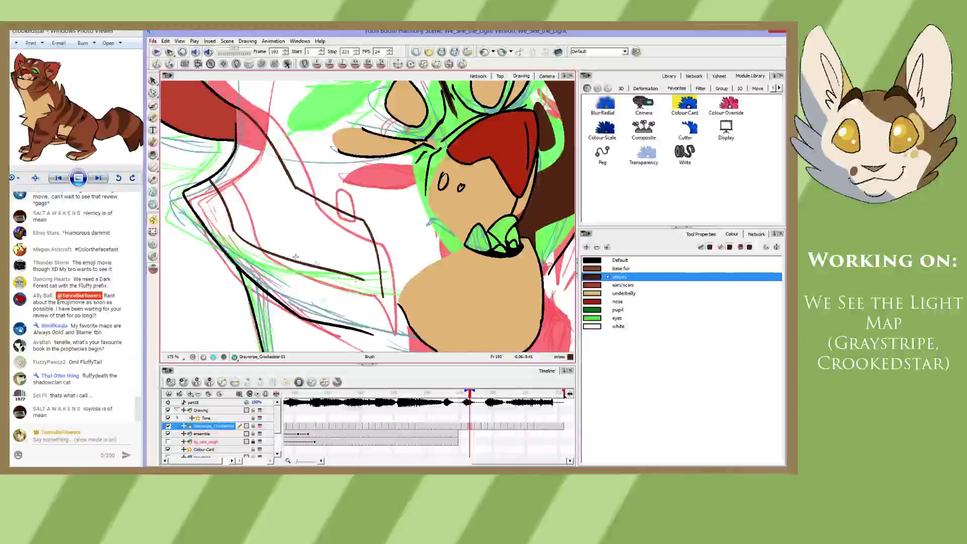
key("ctrl+z")
key("ctrl+z")
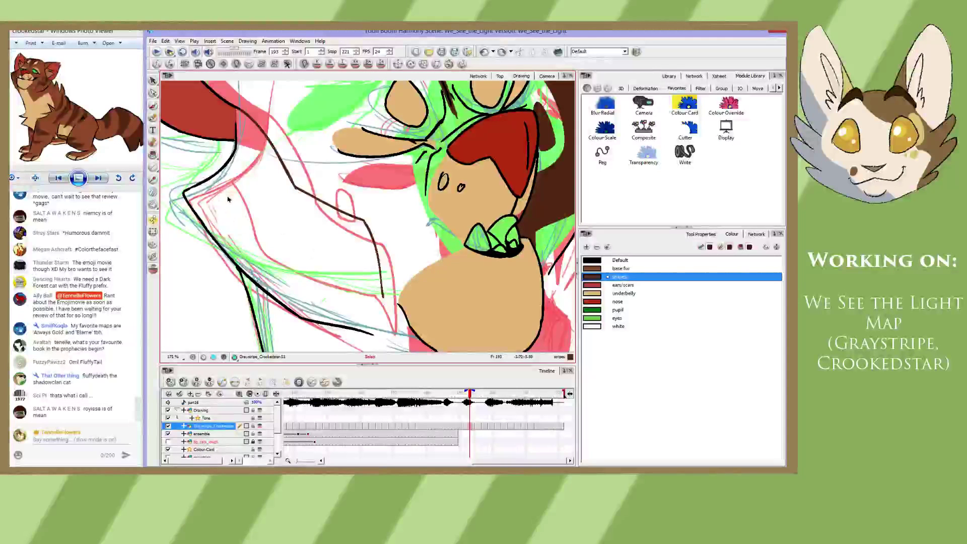
- Ink the cheek stripe's lower edge down to its point on frame 193 and outline the small spot above the stripe
left_click_drag(212, 176, 249, 241)
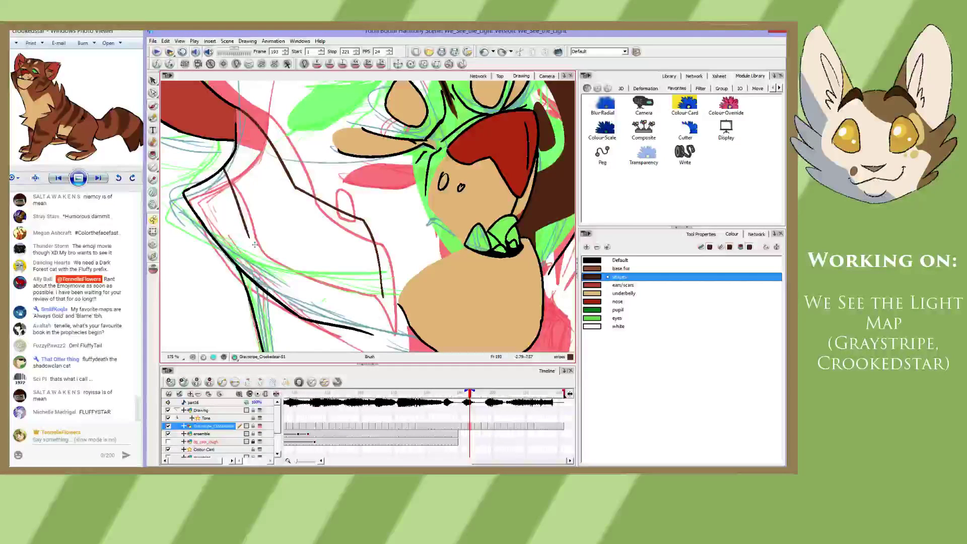
mouse_move(254, 245)
left_mouse_down()
mouse_move(354, 275)
mouse_move(378, 317)
left_mouse_up()
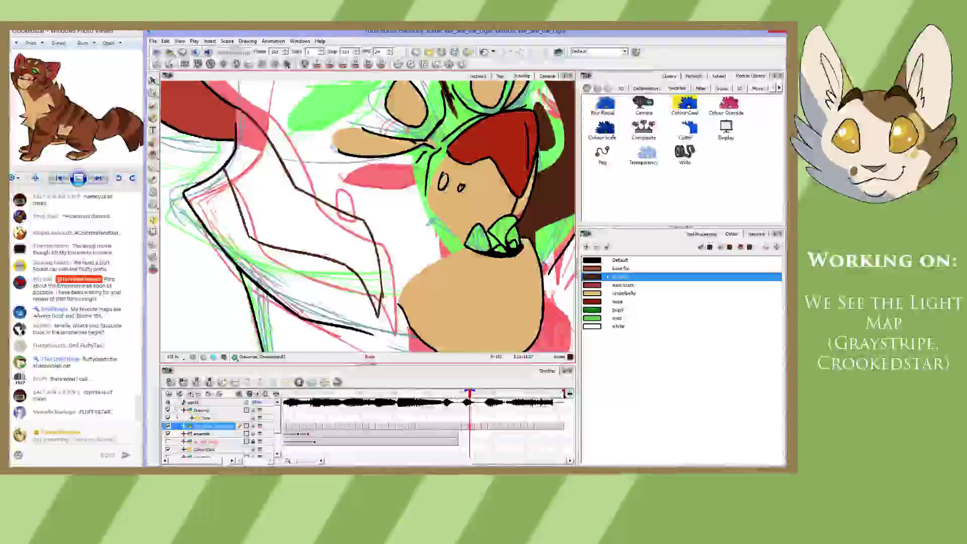
key("ctrl+z")
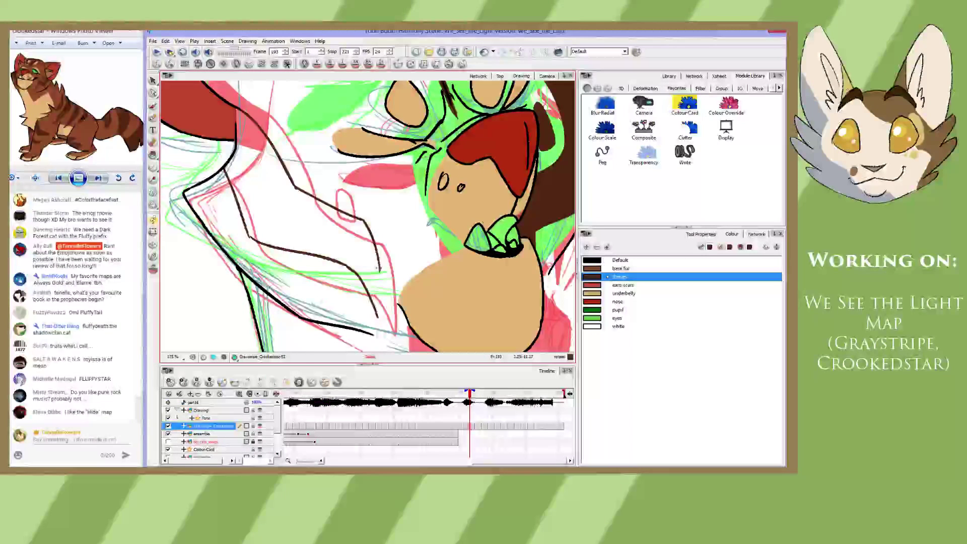
key("alt+b")
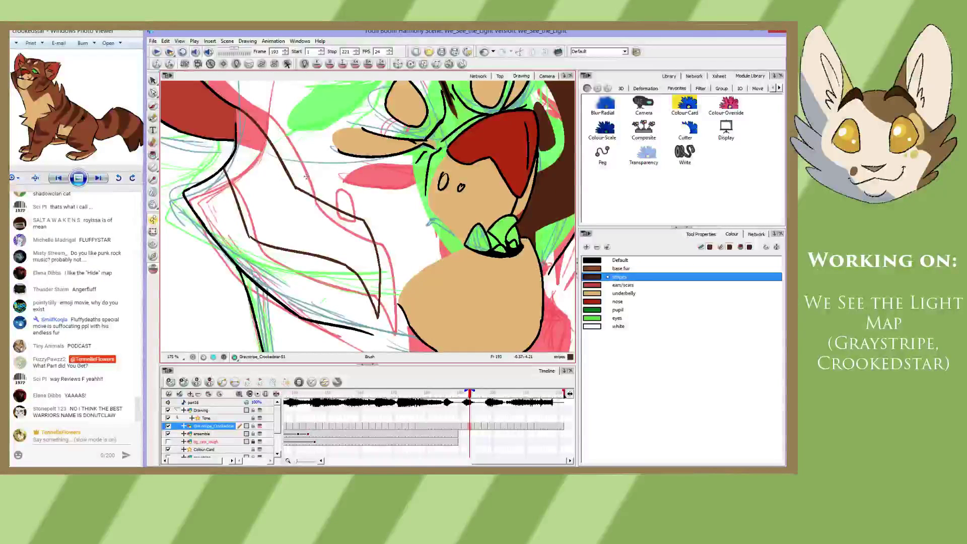
key("ctrl+z")
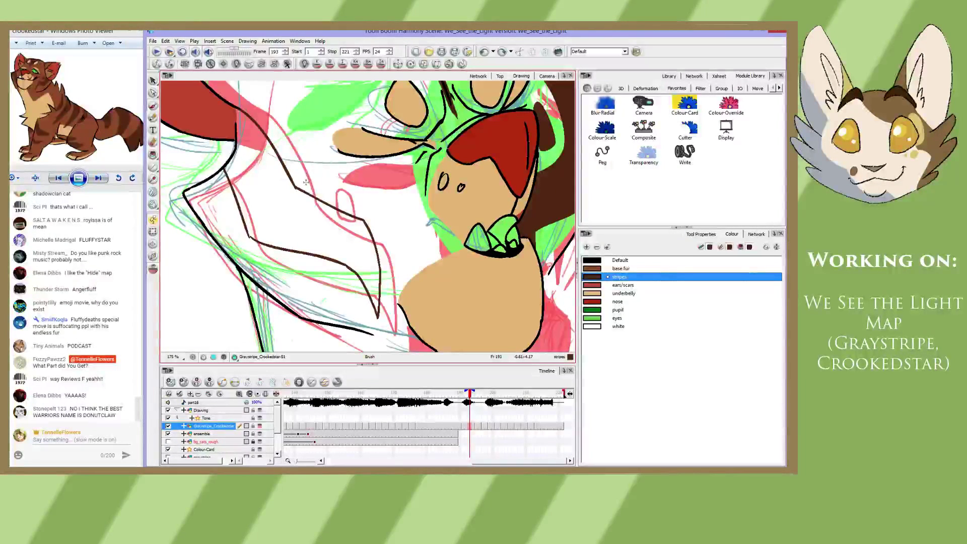
mouse_move(305, 182)
left_mouse_down()
mouse_move(328, 174)
mouse_move(316, 186)
left_mouse_up()
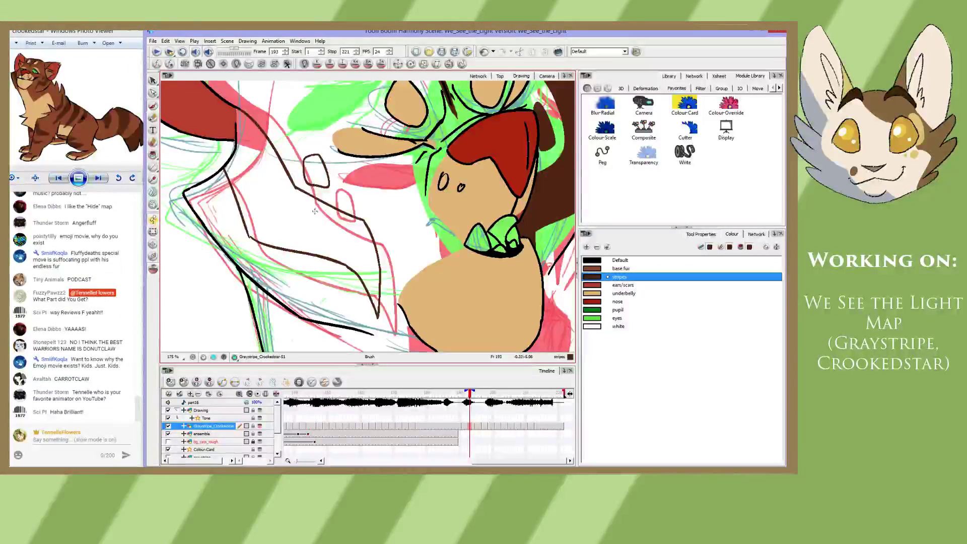
- Advance to frame 195 and ink the cheek stripe's upper edge from the ear base across the cheek and down toward the jaw
left_click_drag(313, 174, 342, 206)
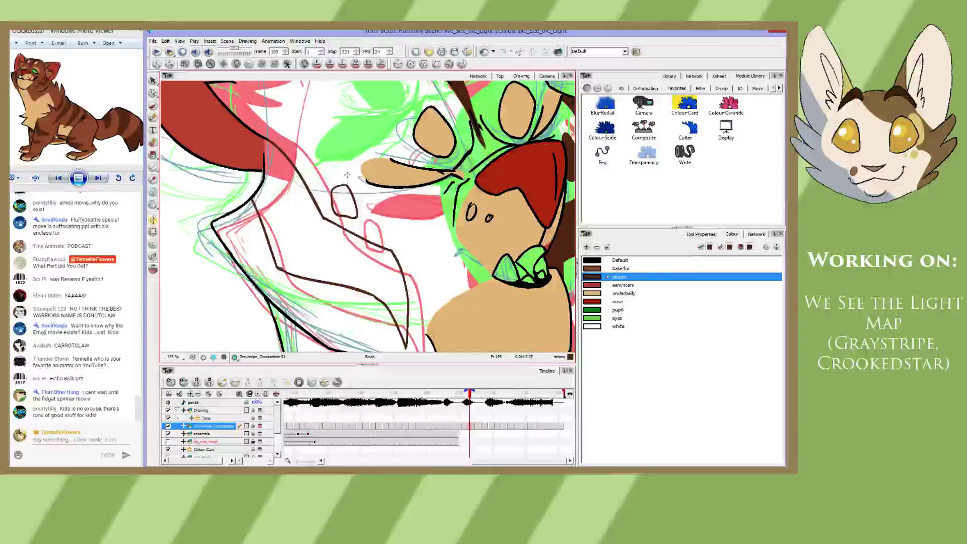
key("space")
left_click_drag(368, 141, 361, 235)
left_click_drag(364, 287, 373, 166)
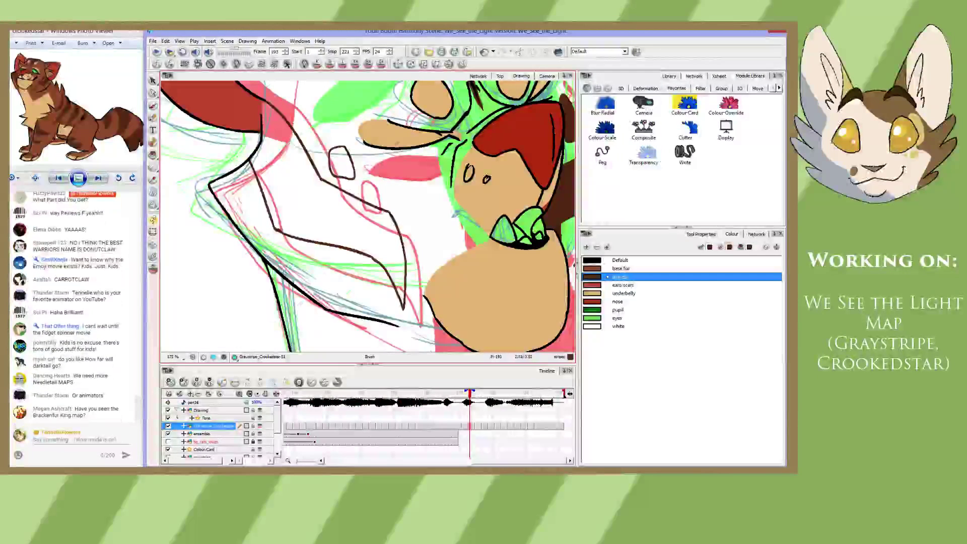
mouse_move(356, 234)
left_mouse_down()
mouse_move(364, 288)
mouse_move(344, 243)
left_mouse_up()
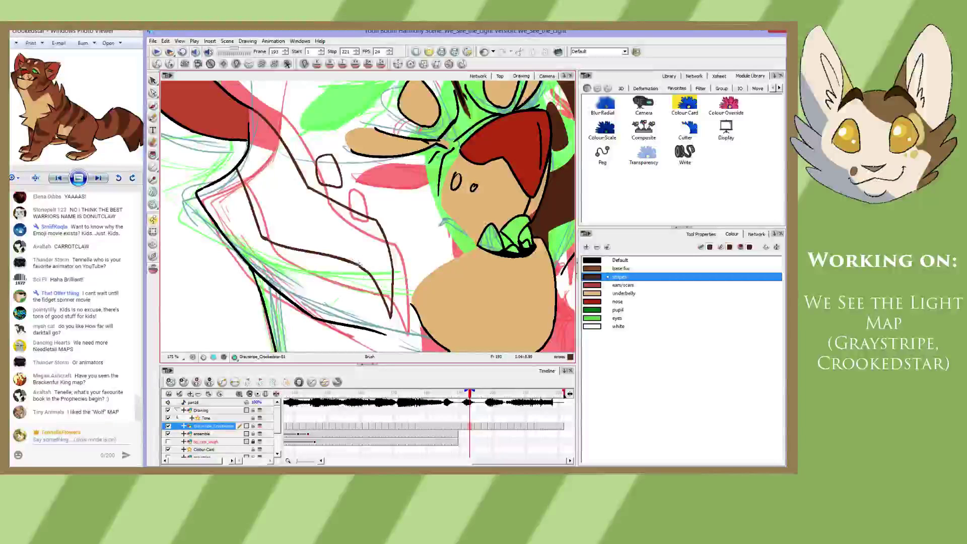
key("period")
key("period")
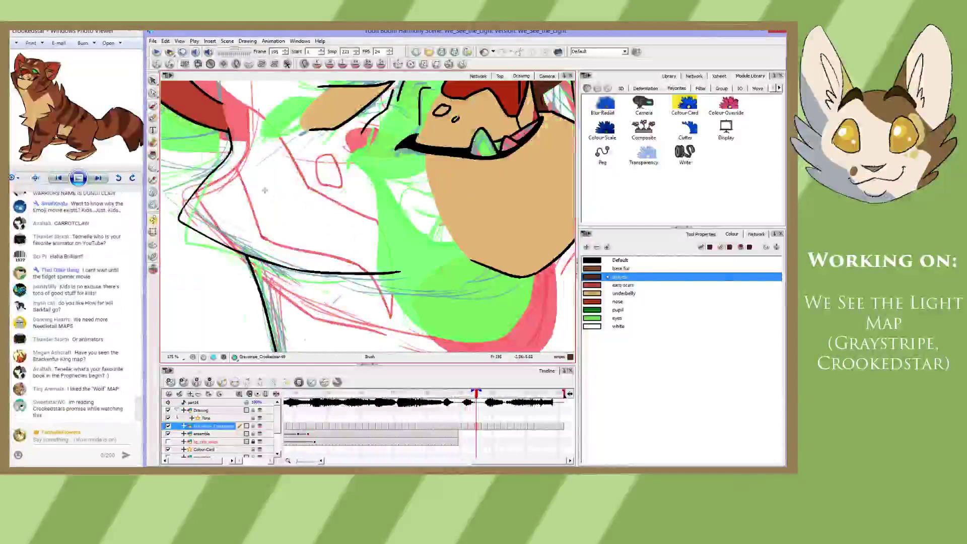
mouse_move(312, 167)
left_mouse_down()
mouse_move(326, 217)
mouse_move(387, 221)
left_mouse_up()
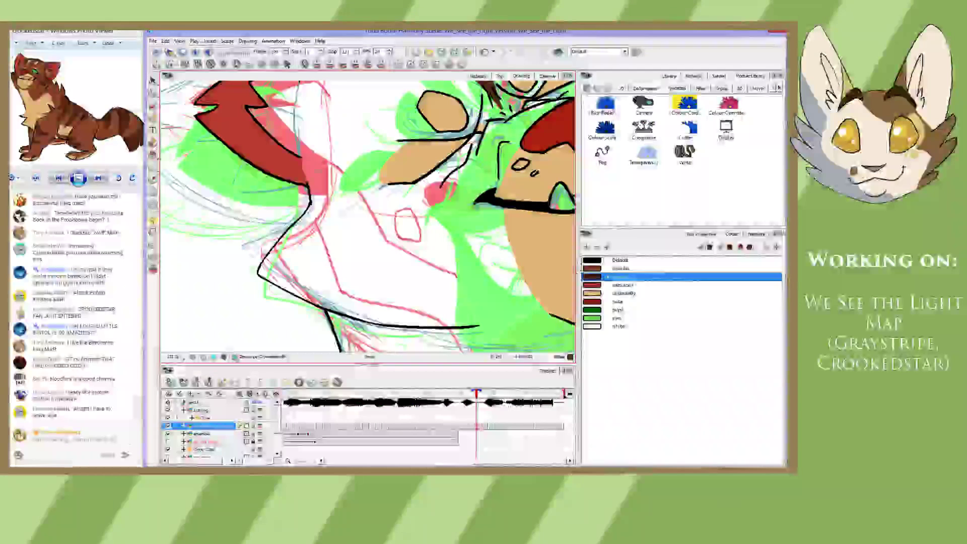
mouse_move(301, 157)
left_mouse_down()
mouse_move(357, 219)
mouse_move(437, 233)
mouse_move(476, 284)
left_mouse_up()
- Ink the cheek stripe's lower edge on frame 195, dipping along the jaw, rising to a corner and ending in a point with the upper edge
mouse_move(276, 243)
left_mouse_down()
mouse_move(324, 279)
mouse_move(356, 286)
left_mouse_up()
key("ctrl+z")
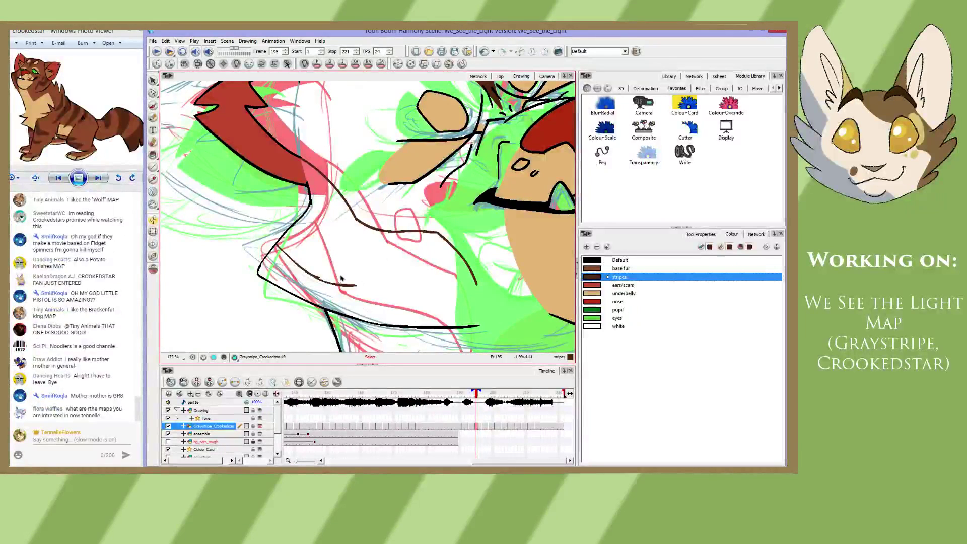
key("ctrl+z")
key("alt+b")
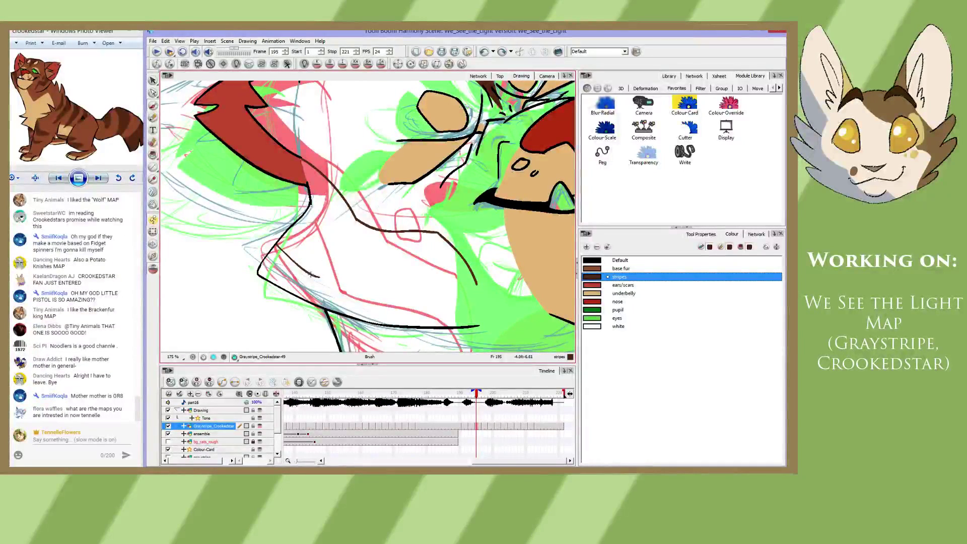
mouse_move(311, 274)
left_mouse_down()
mouse_move(337, 285)
mouse_move(416, 267)
left_mouse_up()
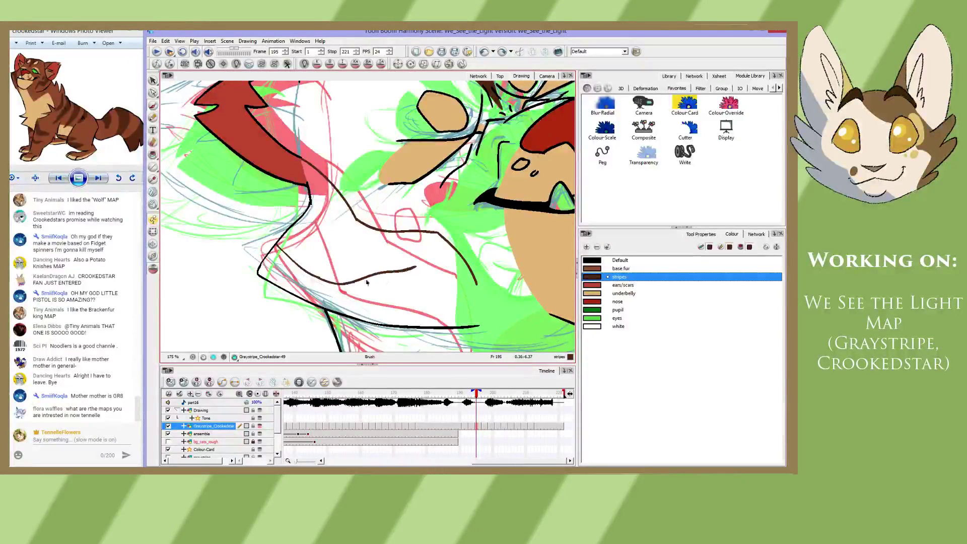
key("ctrl+z")
mouse_move(310, 273)
left_mouse_down()
mouse_move(326, 282)
mouse_move(432, 269)
left_mouse_up()
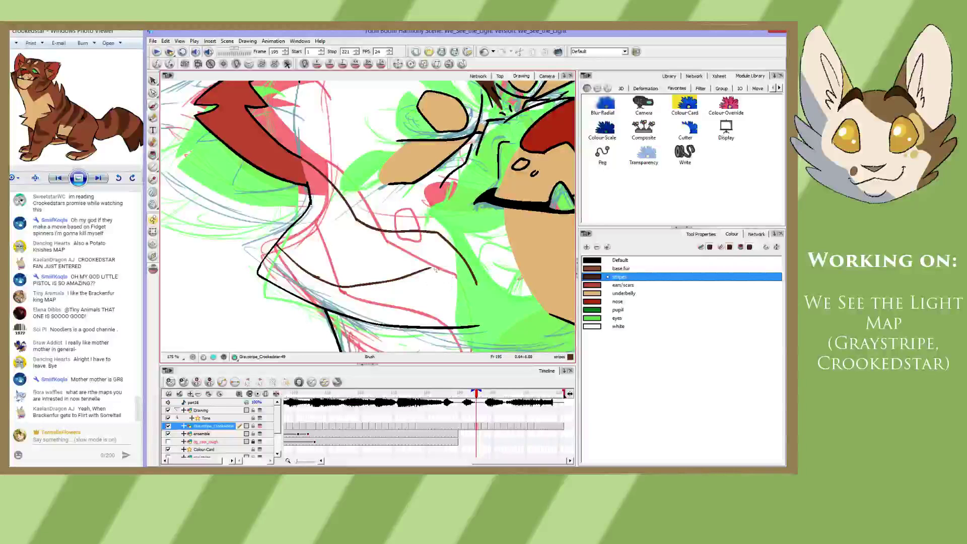
left_click_drag(433, 265, 476, 295)
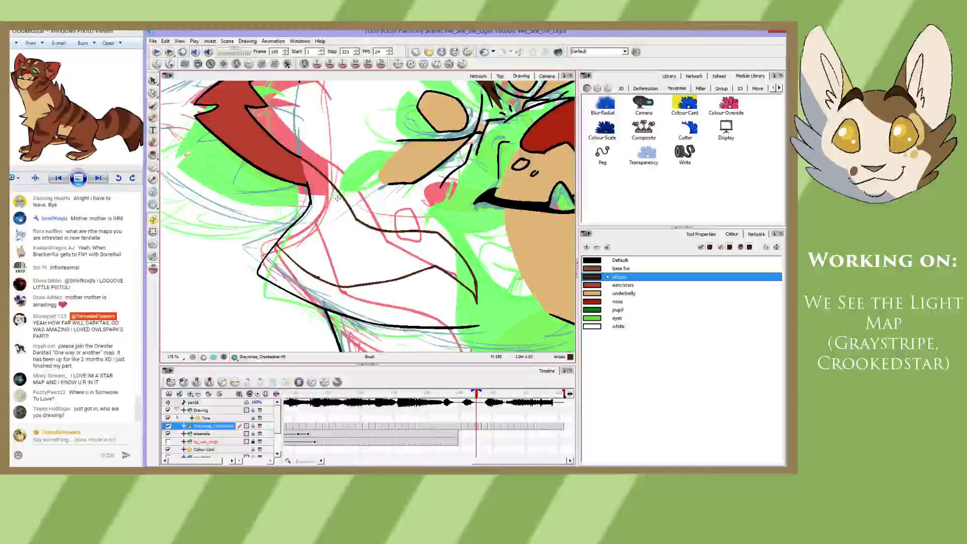
- Outline the rounded eye-side spot above the cheek stripe on frame 195 and advance to frame 197
mouse_move(374, 193)
left_mouse_down()
mouse_move(395, 212)
mouse_move(388, 225)
mouse_move(369, 208)
mouse_move(374, 221)
mouse_move(391, 222)
left_mouse_up()
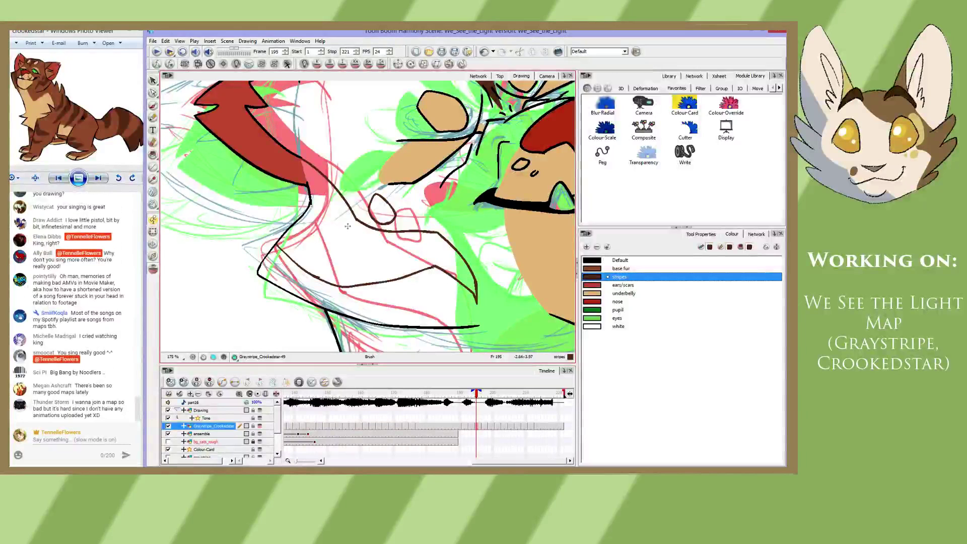
key("g")
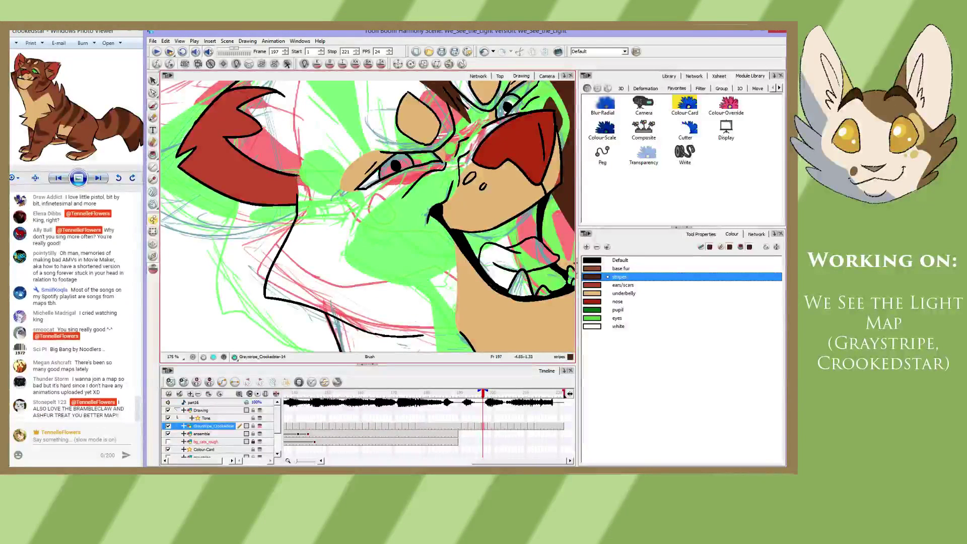
- Ink the cheek stripe's upper edge on frame 197 from the ear base to a corner on the cheek, then across and down toward the jaw
left_click_drag(298, 178, 395, 230)
key("ctrl+z")
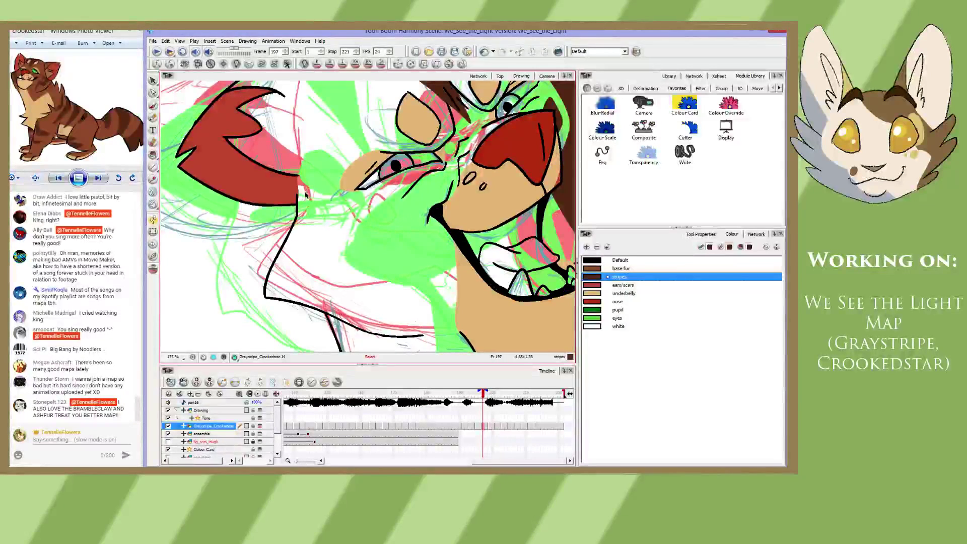
mouse_move(298, 177)
left_mouse_down()
mouse_move(352, 234)
mouse_move(413, 236)
left_mouse_up()
key("ctrl+z")
key("alt+s")
key("ctrl+z")
key("ctrl+z")
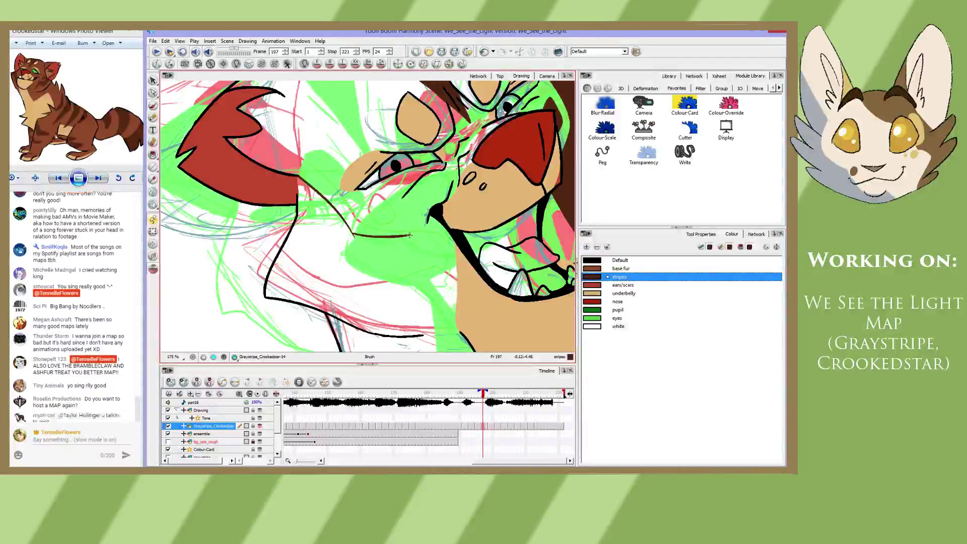
left_click_drag(411, 235, 440, 313)
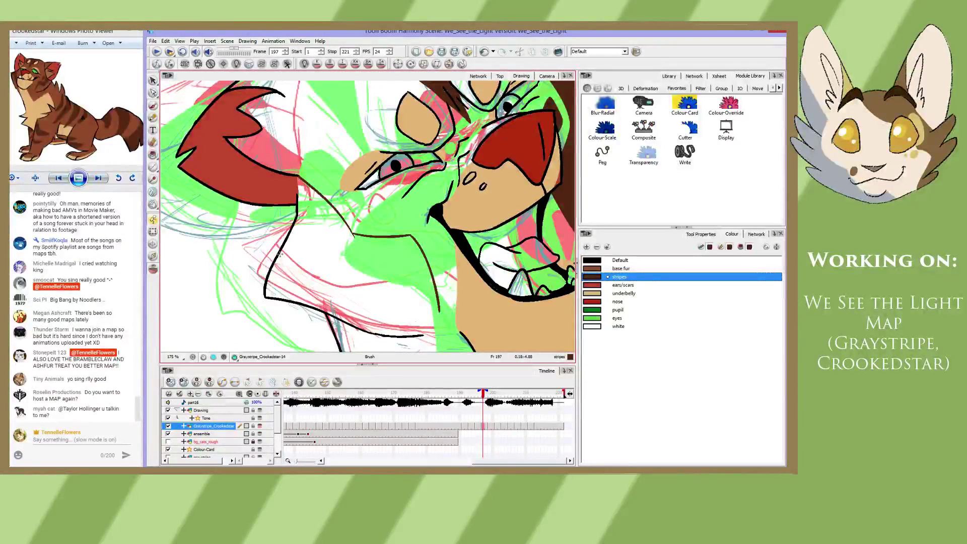
- Ink the cheek stripe's lower edge on frame 197 from the face outline to a point with the upper edge, and outline the small eye-side spot
left_click_drag(281, 248, 331, 285)
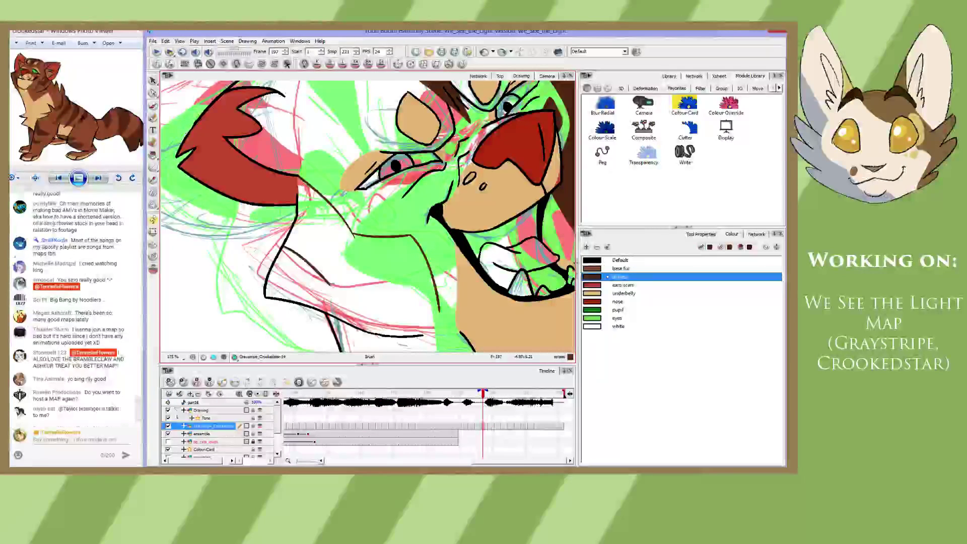
key("ctrl+z")
mouse_move(282, 248)
left_mouse_down()
mouse_move(320, 281)
mouse_move(400, 278)
left_mouse_up()
left_click_drag(401, 278, 433, 319)
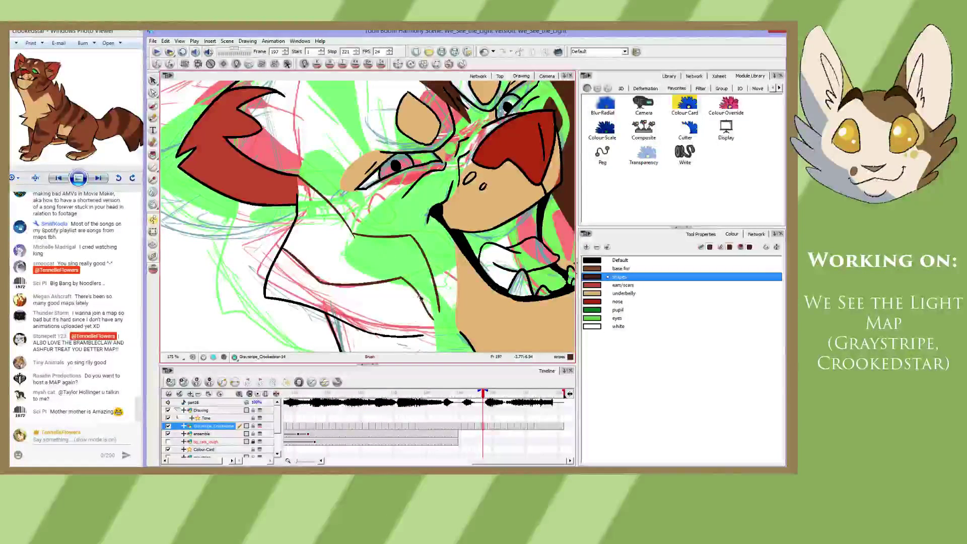
key("ctrl+z")
left_click_drag(404, 279, 436, 325)
key("ctrl+z")
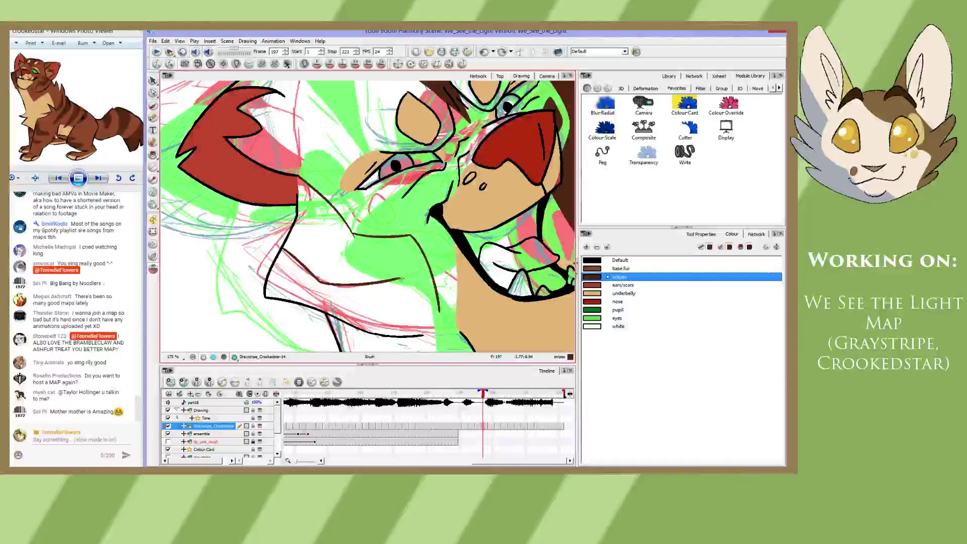
left_click_drag(400, 278, 438, 323)
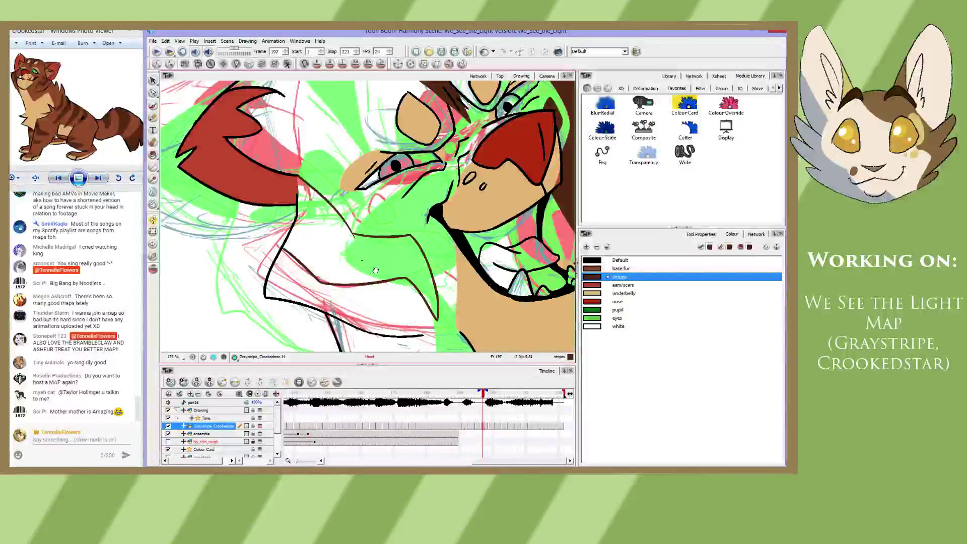
left_click_drag(376, 261, 363, 269)
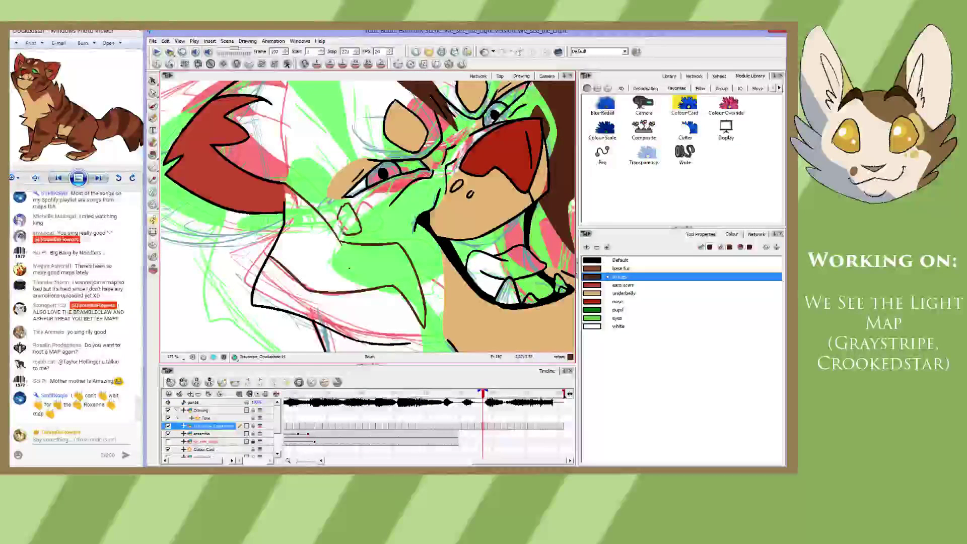
- Finish the small oval marking on the cheek above the stripe outline on frame 197
mouse_move(346, 233)
left_mouse_down()
mouse_move(337, 211)
mouse_move(359, 224)
left_mouse_up()
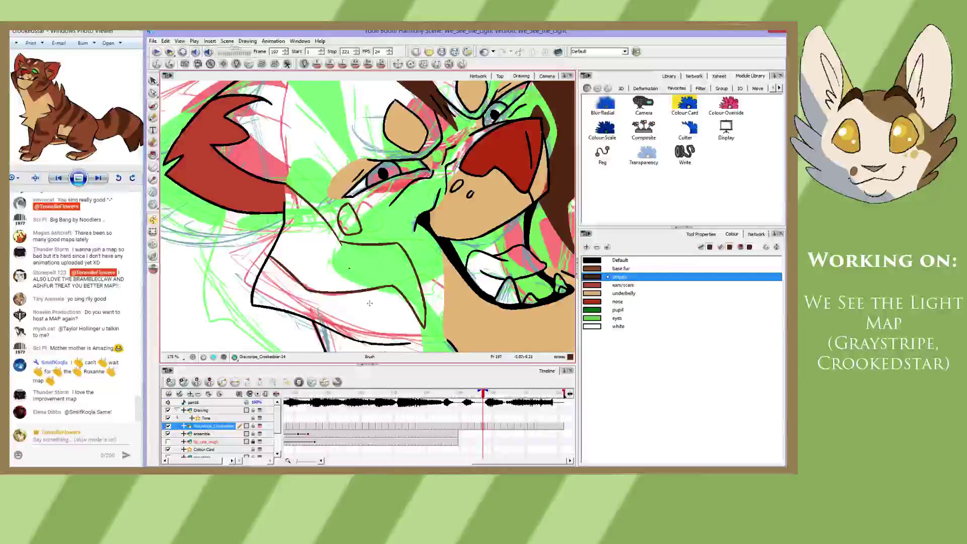
mouse_move(394, 288)
left_mouse_down()
mouse_move(347, 243)
mouse_move(385, 264)
left_mouse_up()
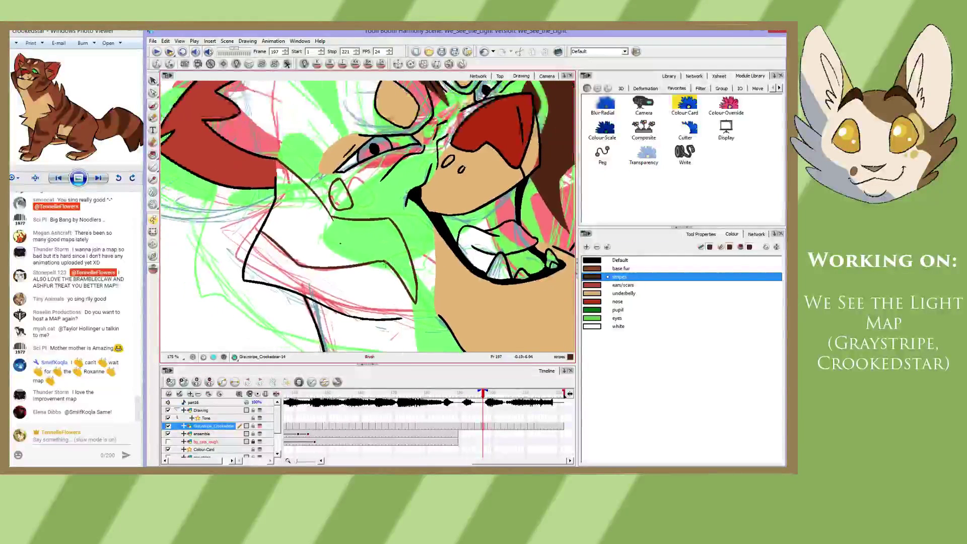
- On frame 199, draw the upper edge of the cheek stripe from the ear base toward the mouth in the stripes colour
key("g")
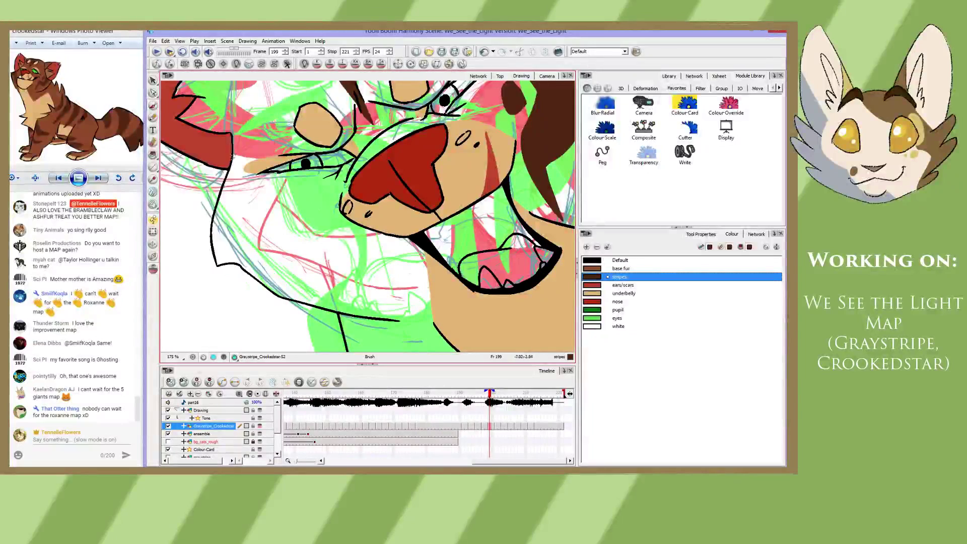
mouse_move(232, 143)
left_mouse_down()
mouse_move(245, 209)
mouse_move(206, 212)
left_mouse_up()
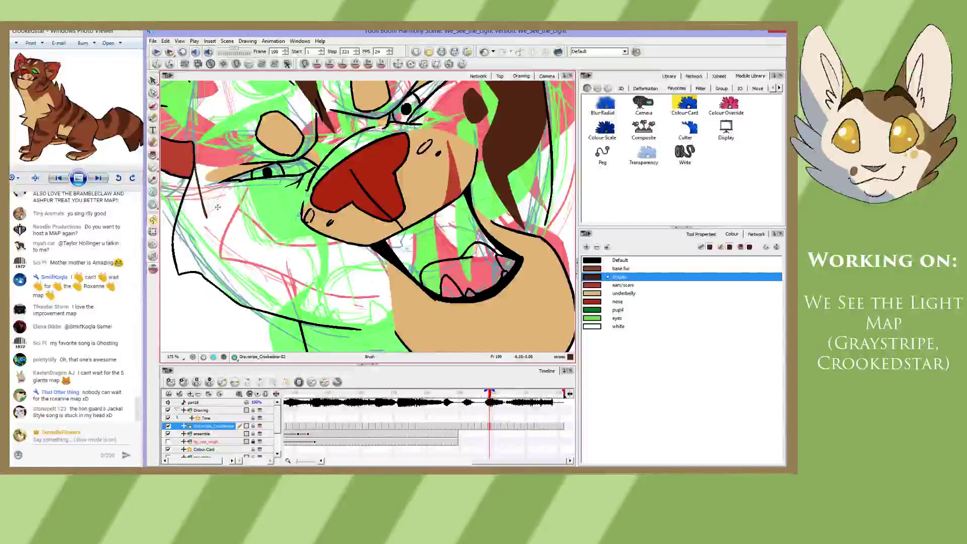
key("ctrl+z")
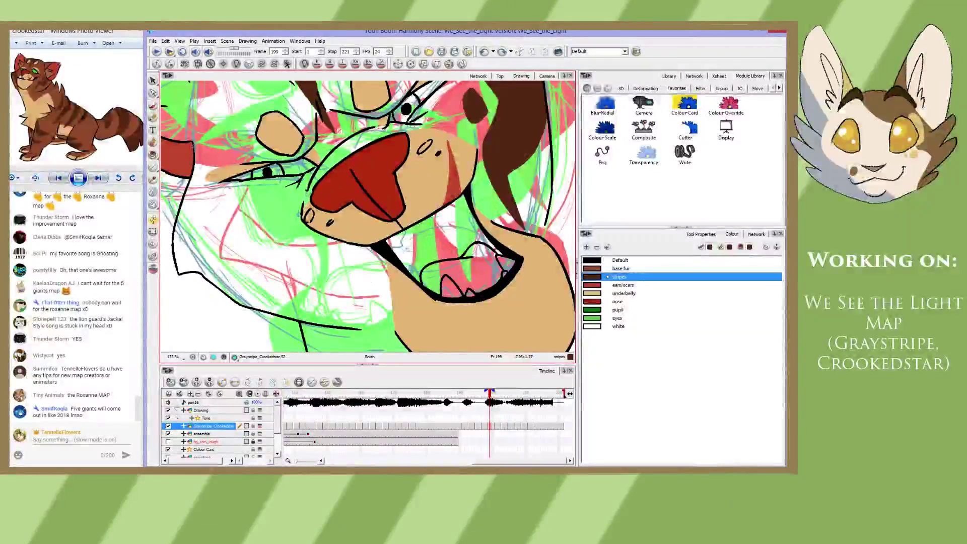
left_click_drag(193, 146, 222, 218)
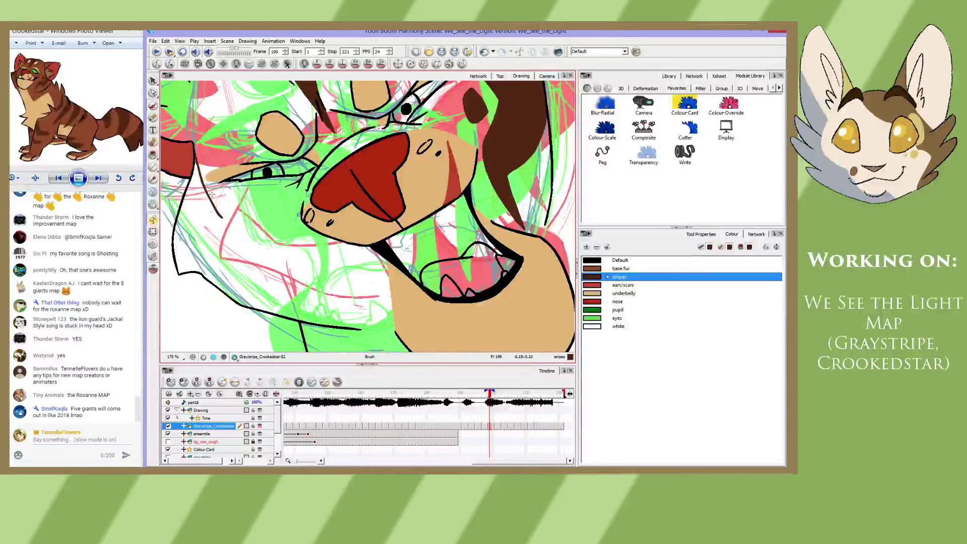
key("ctrl+z")
mouse_move(194, 143)
left_mouse_down()
mouse_move(213, 217)
mouse_move(277, 212)
mouse_move(327, 296)
left_mouse_up()
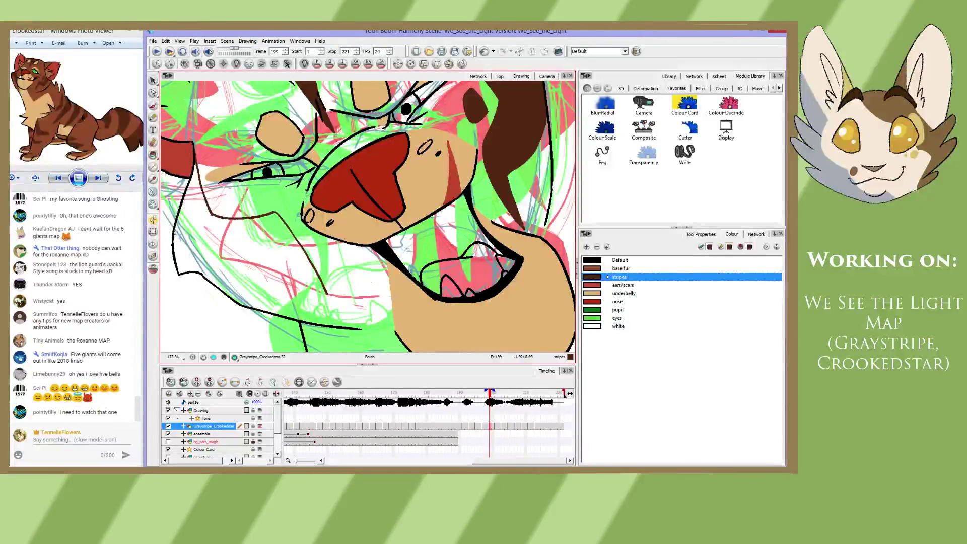
- Draw the lower edge of the cheek stripe, join it at the pointed tip, and add a small oval marking below the eye
mouse_move(172, 228)
left_mouse_down()
mouse_move(203, 269)
mouse_move(272, 260)
left_mouse_up()
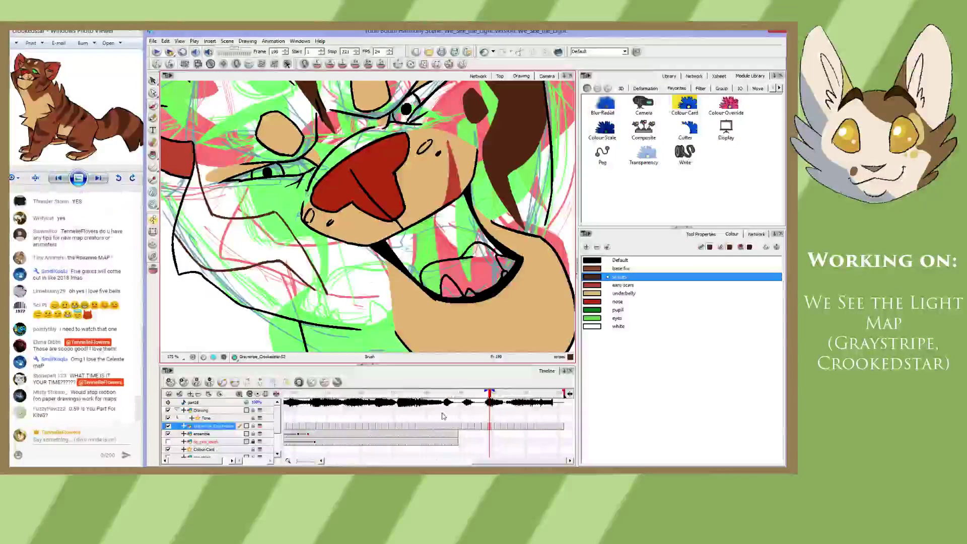
mouse_move(443, 467)
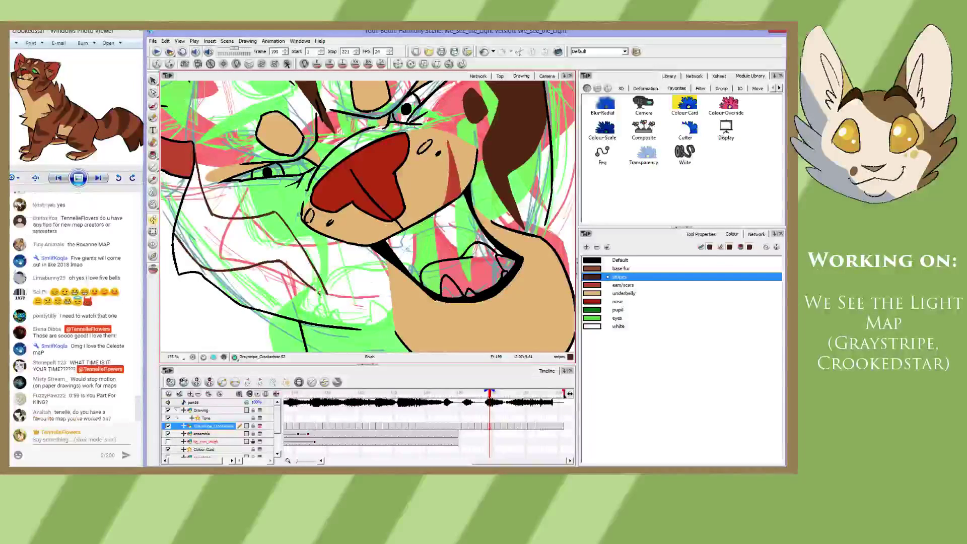
left_click_drag(324, 298, 327, 301)
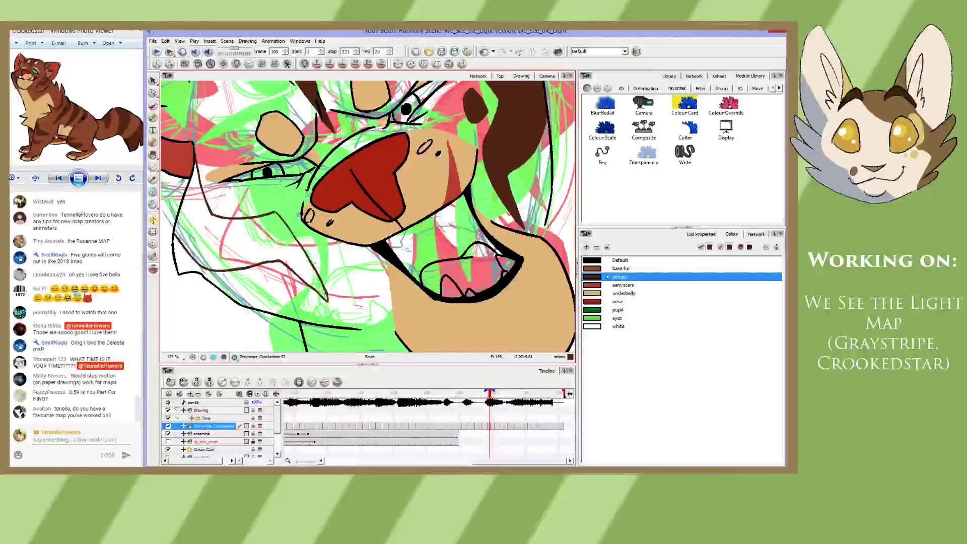
left_click_drag(306, 255, 366, 278)
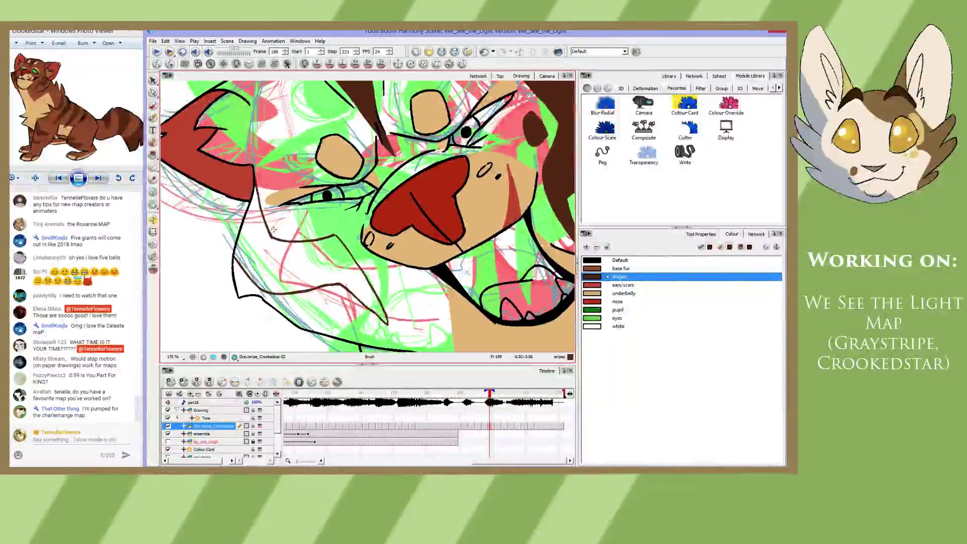
mouse_move(282, 212)
left_mouse_down()
mouse_move(295, 231)
mouse_move(275, 228)
left_mouse_up()
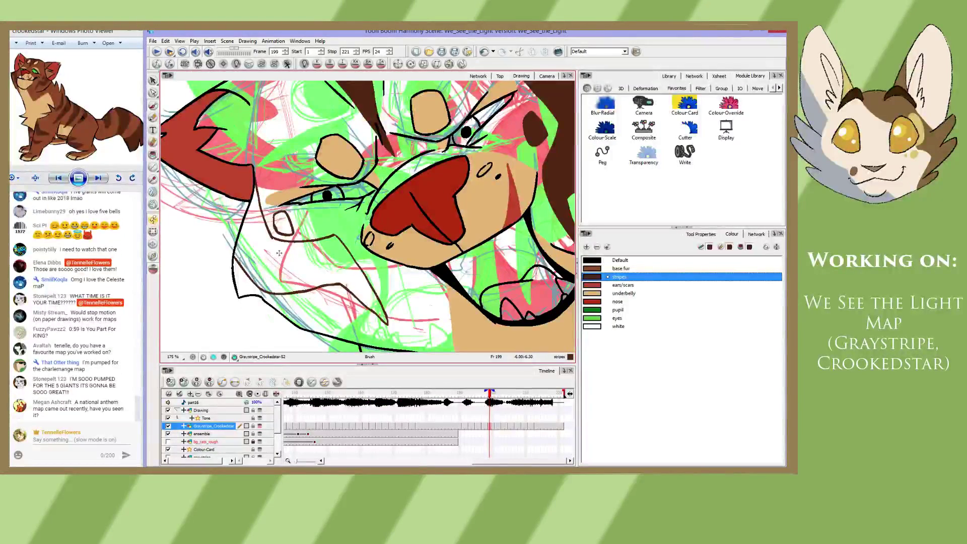
- On frame 201, draw the upper edge of the cheek stripe from the ear base around the eye and down beside the muzzle
key("period")
key("period")
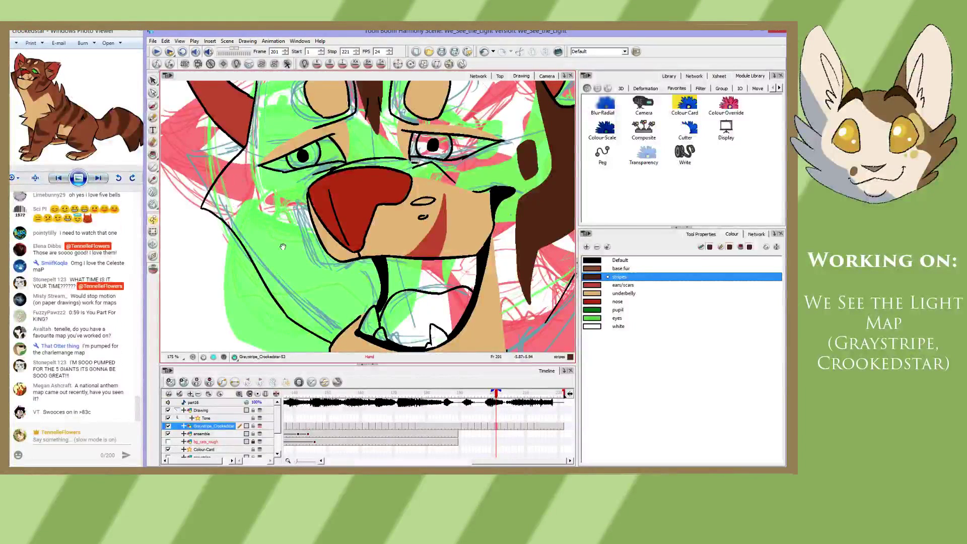
left_click_drag(296, 254, 335, 256)
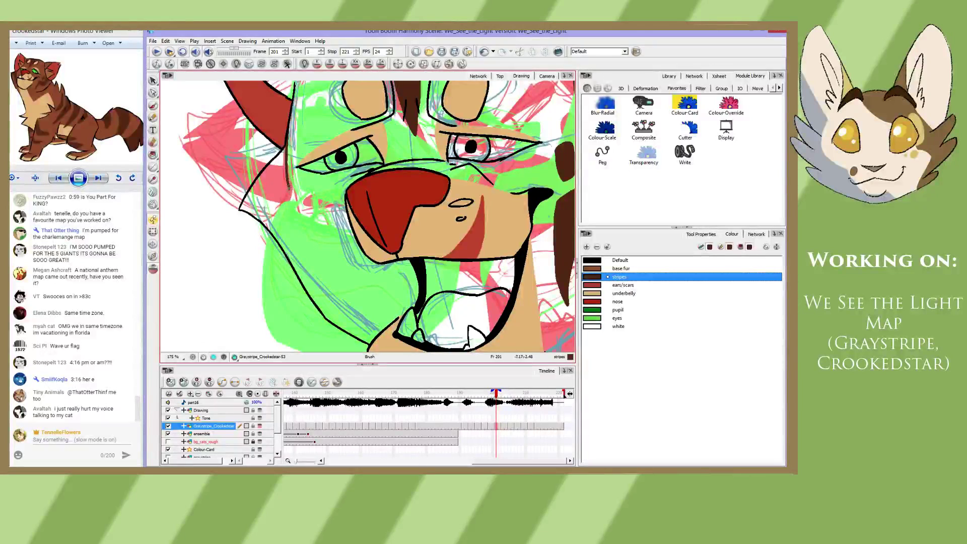
mouse_move(288, 187)
left_mouse_down()
mouse_move(336, 224)
mouse_move(349, 287)
left_mouse_up()
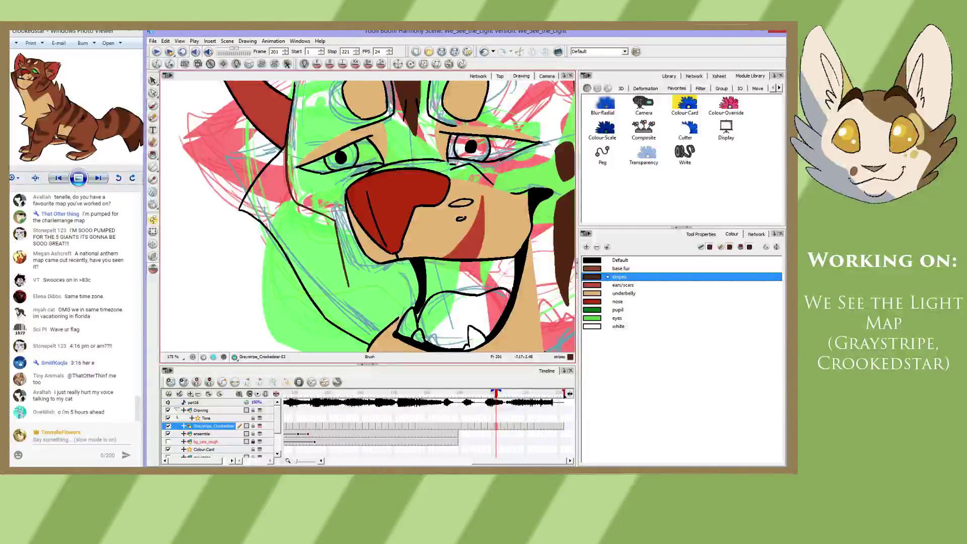
- Draw the lower edge of the cheek stripe on frame 201, from the face outline to the stripe's pointed tip
left_click_drag(251, 187, 264, 225)
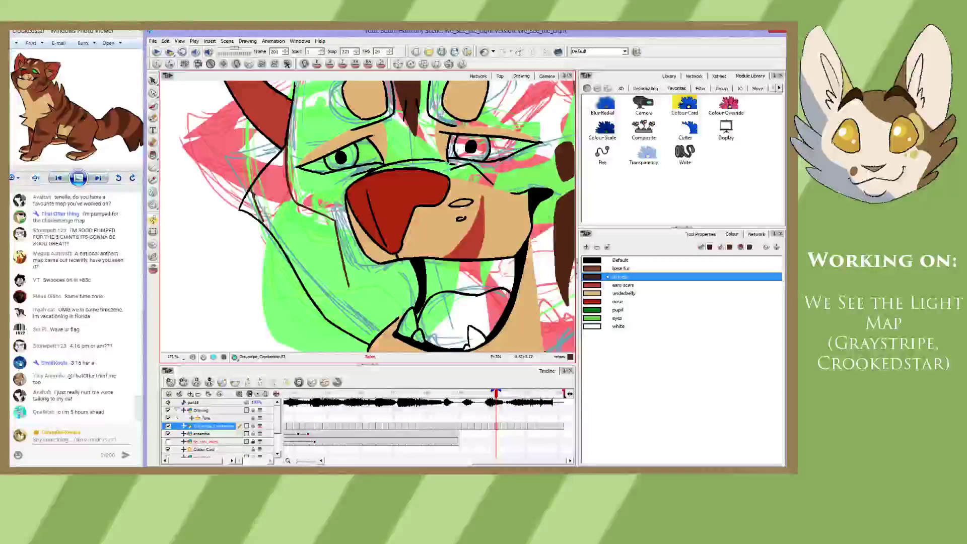
key("ctrl+z")
left_click_drag(252, 187, 264, 222)
key("ctrl+z")
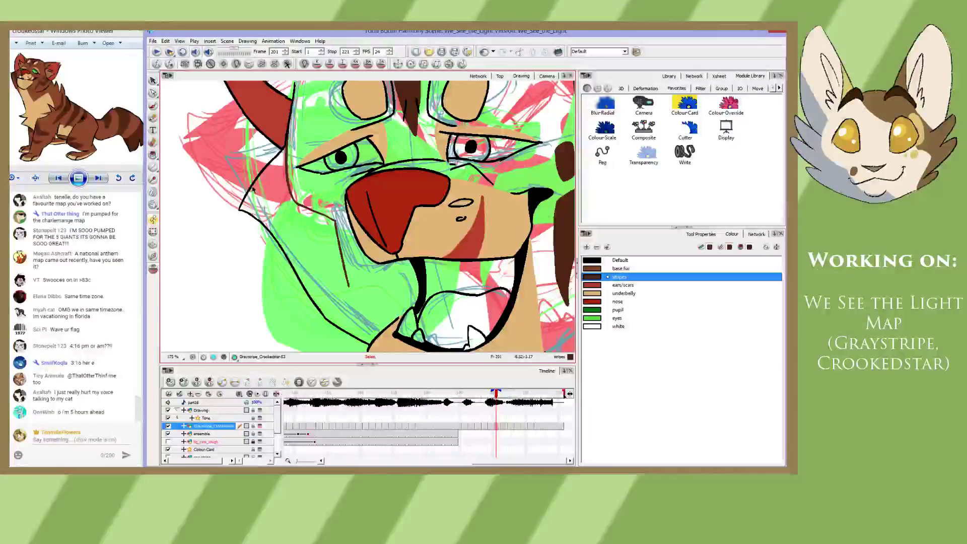
mouse_move(252, 185)
left_mouse_down()
mouse_move(261, 220)
mouse_move(323, 252)
mouse_move(349, 295)
left_mouse_up()
key("ctrl+z")
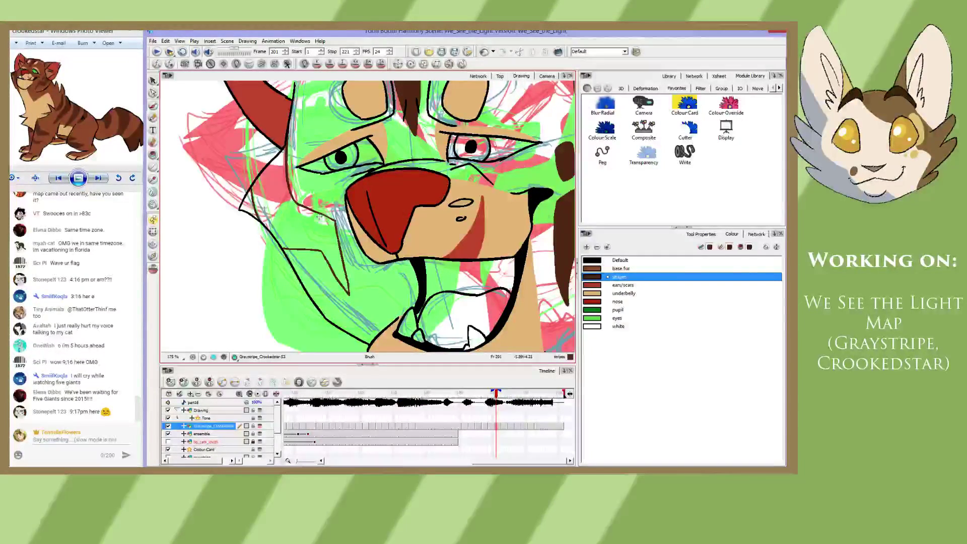
- Add a small oval marking below the eye, just above the cheek stripe on frame 201
mouse_move(326, 204)
left_mouse_down()
mouse_move(341, 250)
mouse_move(319, 201)
mouse_move(294, 186)
mouse_move(325, 242)
left_mouse_up()
key("ctrl+z")
left_click(153, 81)
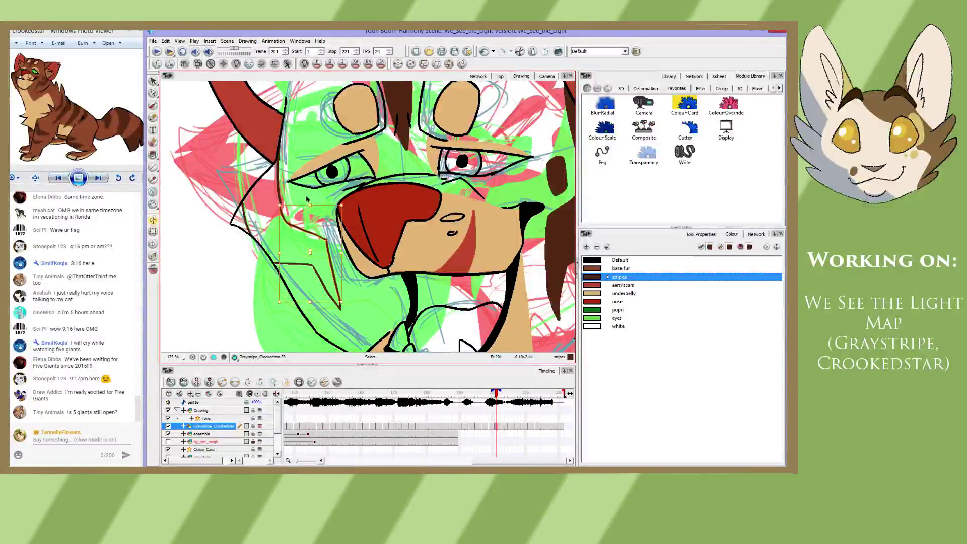
left_click(287, 207)
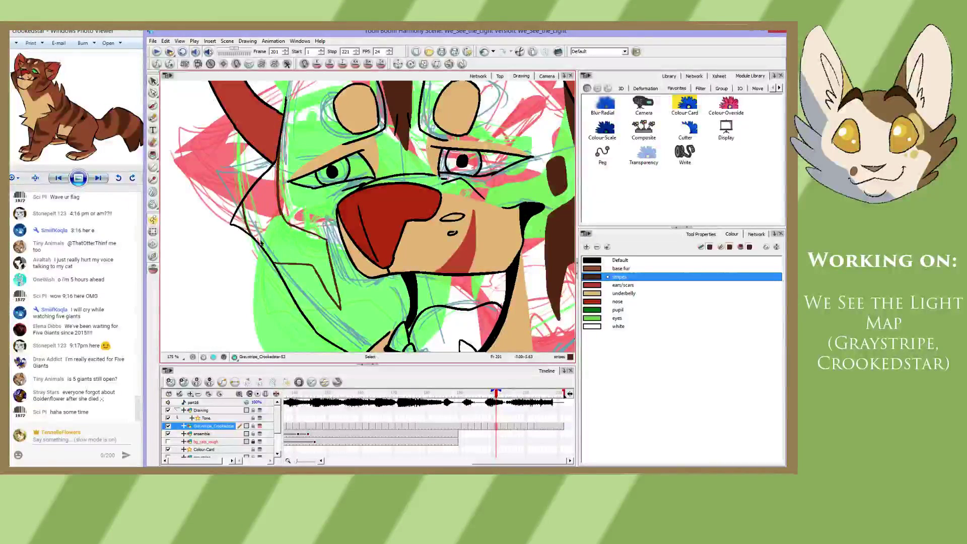
left_click(153, 106)
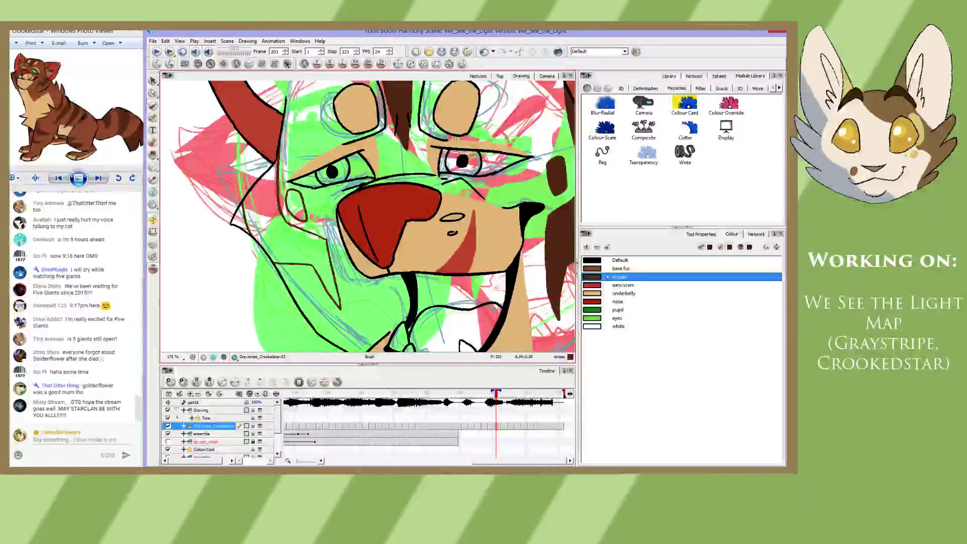
- On frame 203, draw the cheek stripe's edges between the face outline and the muzzle in the stripes colour
key("g")
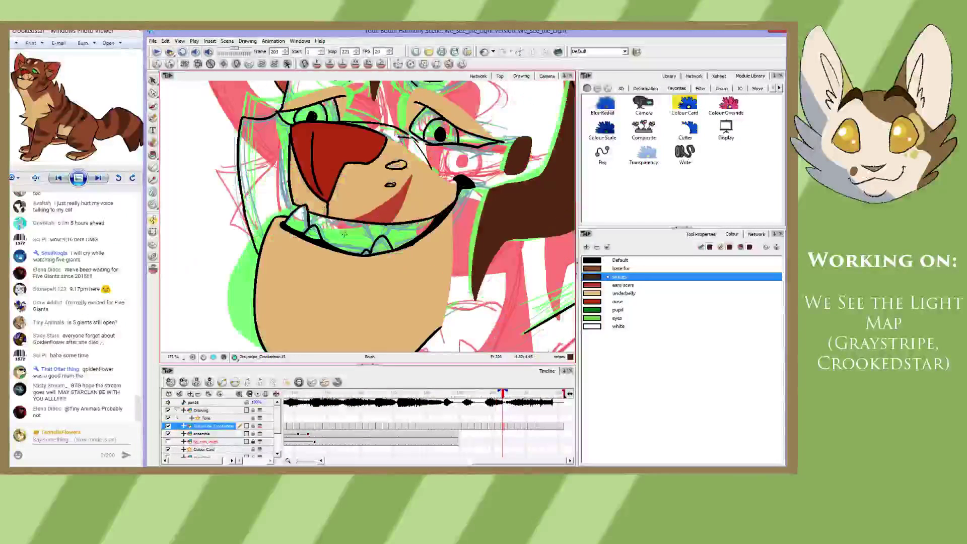
left_click_drag(314, 202, 325, 229)
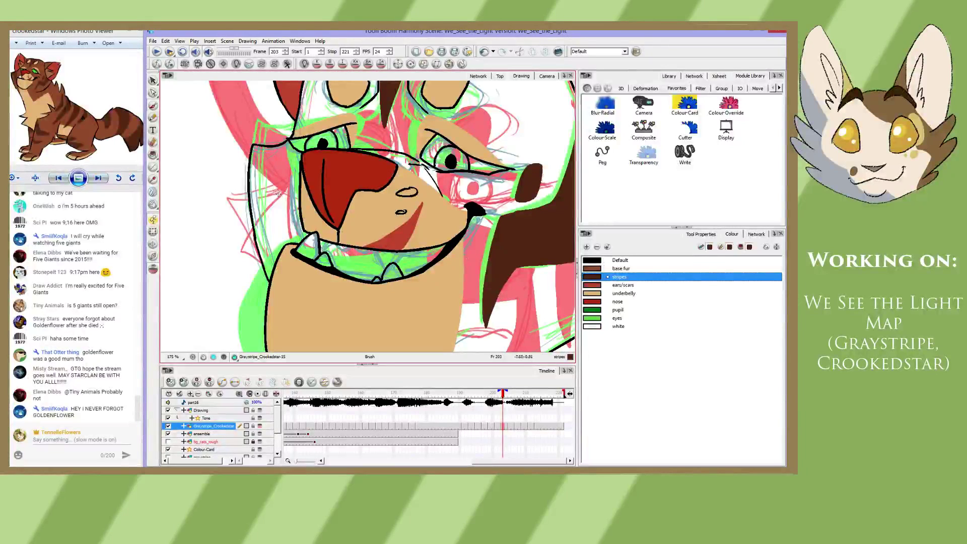
left_click_drag(301, 218, 297, 197)
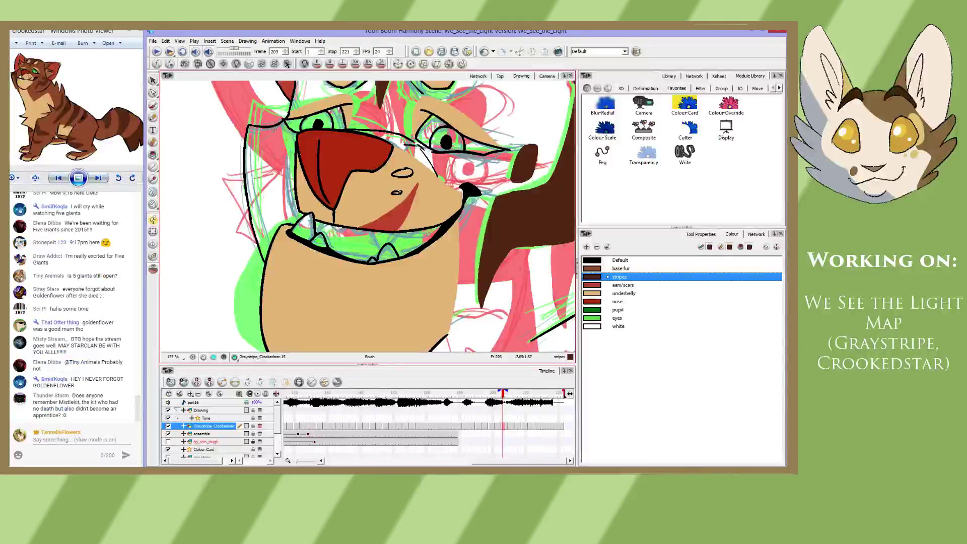
mouse_move(316, 118)
left_mouse_down()
mouse_move(300, 165)
mouse_move(300, 136)
mouse_move(295, 144)
left_mouse_up()
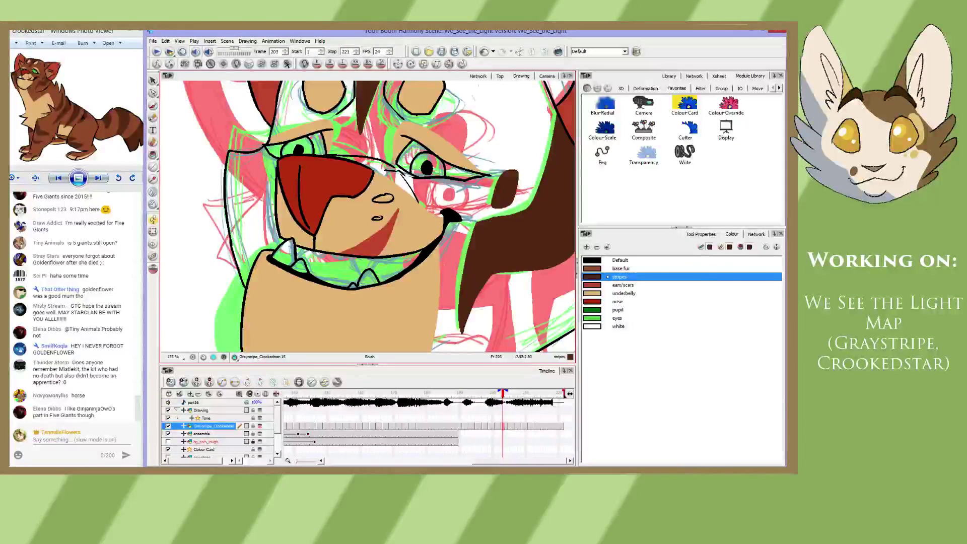
mouse_move(265, 144)
left_mouse_down()
mouse_move(250, 185)
mouse_move(258, 152)
mouse_move(258, 180)
mouse_move(252, 175)
mouse_move(272, 249)
left_mouse_up()
key("ctrl+z")
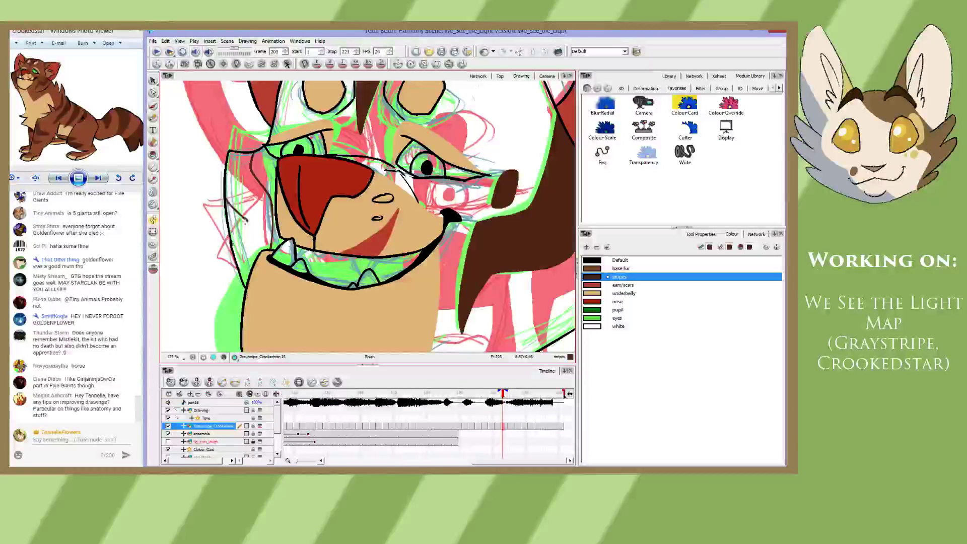
- Complete the cheek stripe's lower edge on frame 203 and add a small oval marking beside the nose
key("alt+s")
key("alt+b")
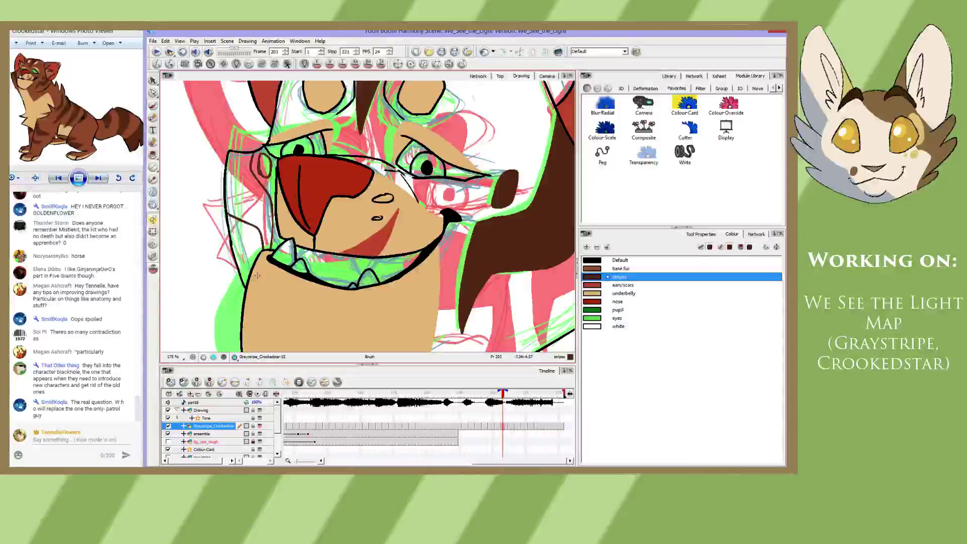
left_click_drag(257, 275, 275, 268)
- On frame 205, outline the upper and lower edges of the cheek stripe between the face outline and the muzzle
key("g")
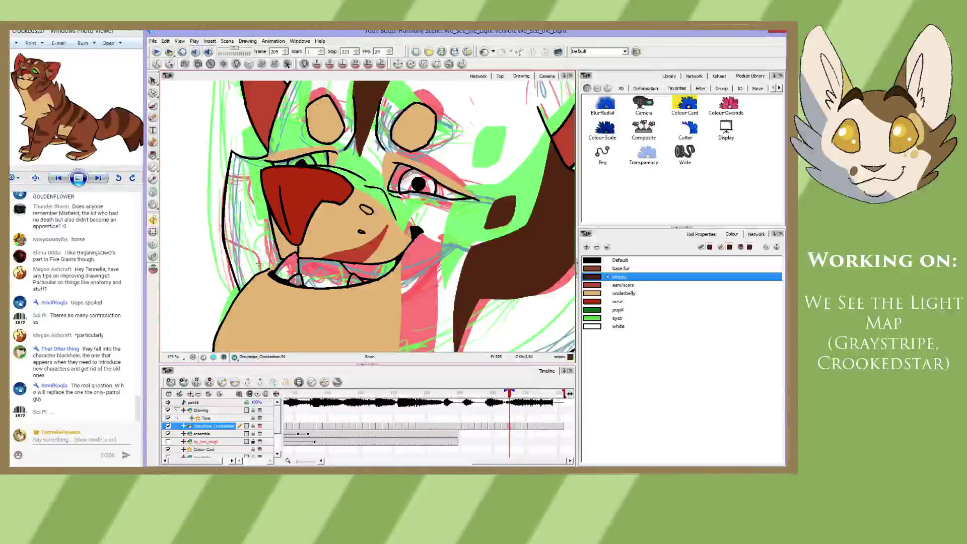
left_click_drag(258, 264, 281, 253)
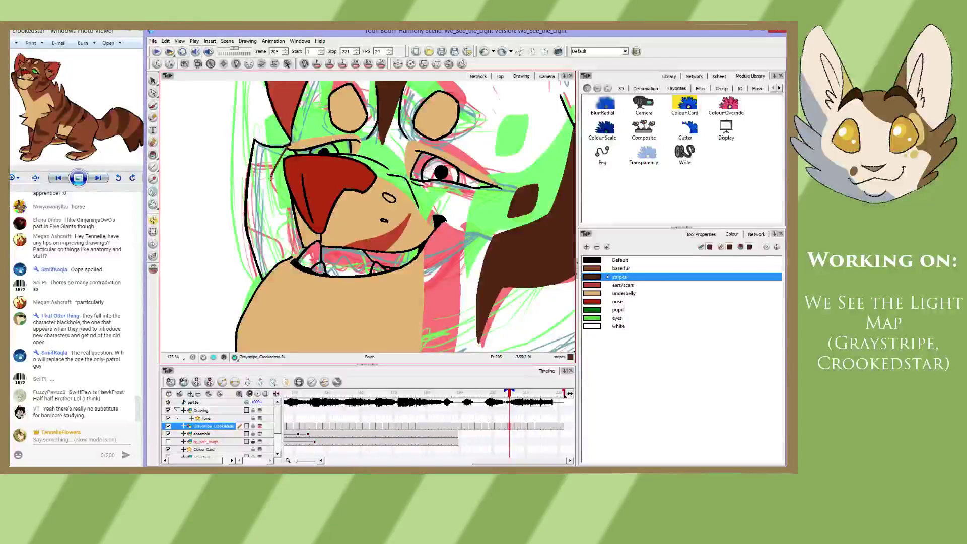
left_click_drag(270, 176, 270, 180)
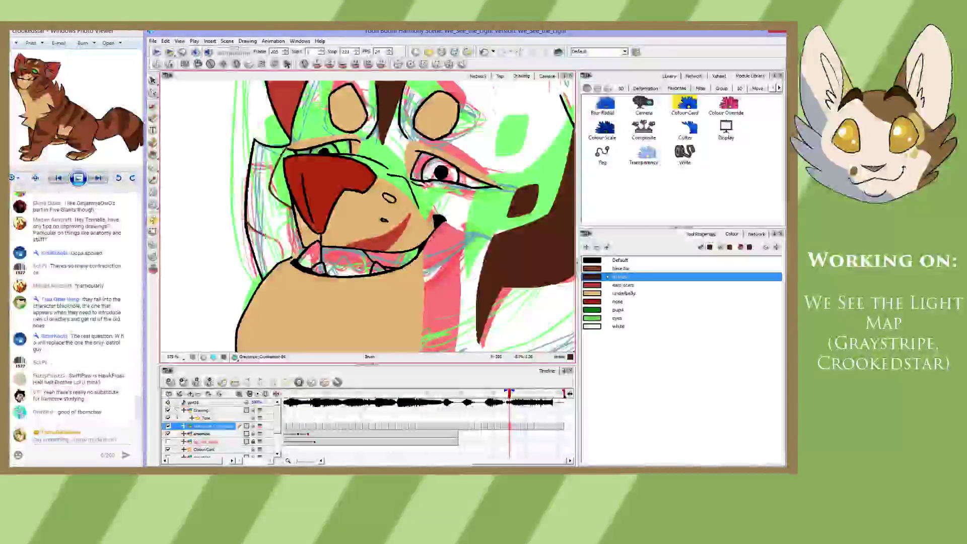
left_click_drag(265, 236, 283, 256)
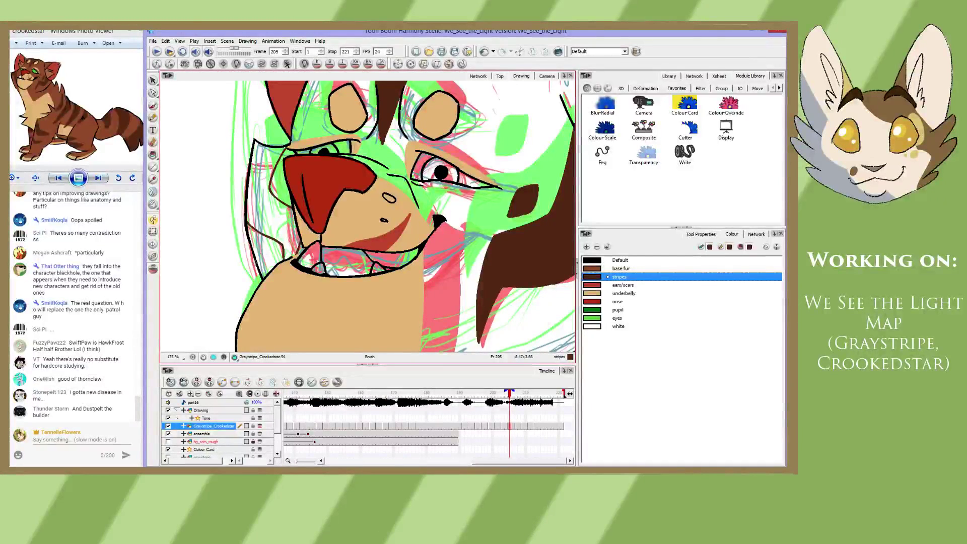
left_click_drag(302, 239, 313, 212)
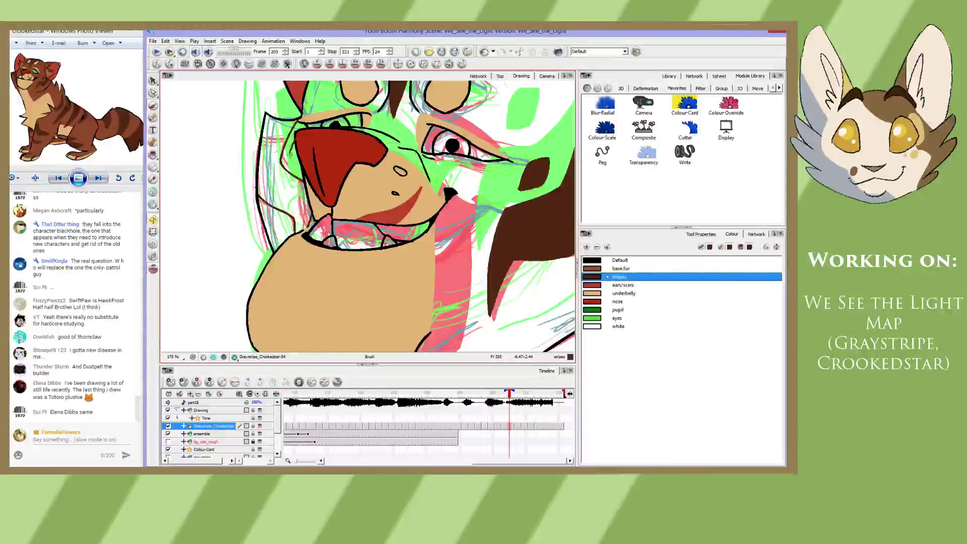
mouse_move(289, 155)
left_mouse_down()
mouse_move(324, 193)
mouse_move(331, 253)
mouse_move(331, 226)
left_mouse_up()
key("space")
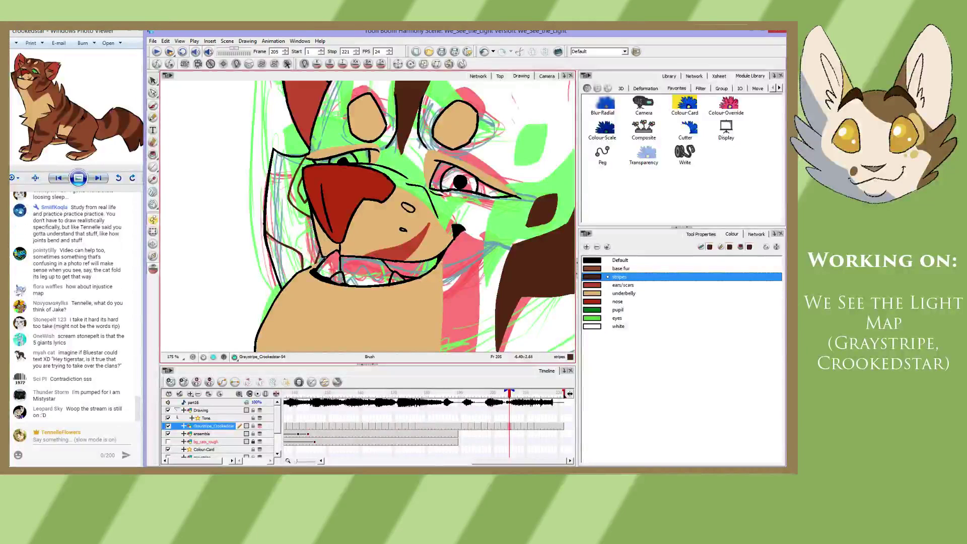
- On frame 207, outline the cheek stripe between the face outline and the muzzle and add a small oval marking beside the nose
key("period")
key("period")
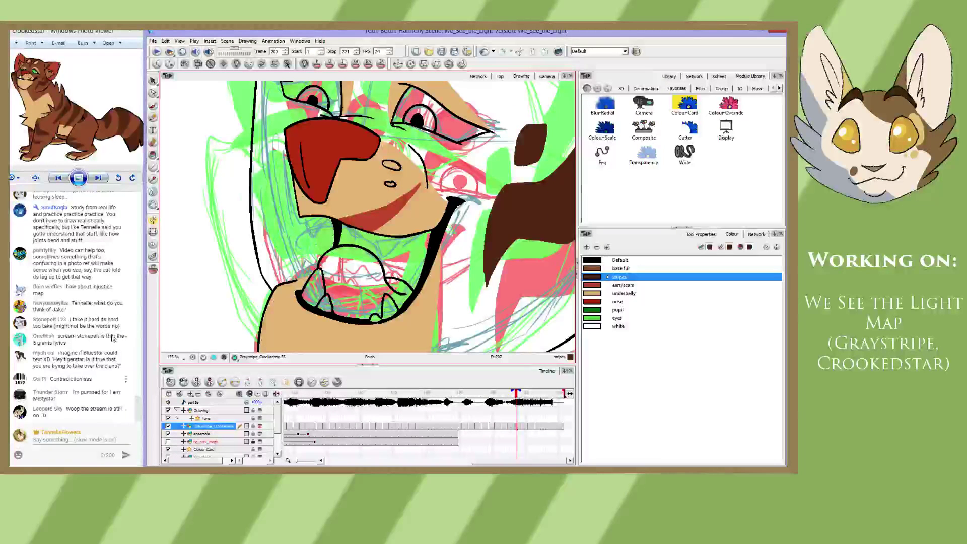
left_click_drag(274, 139, 293, 206)
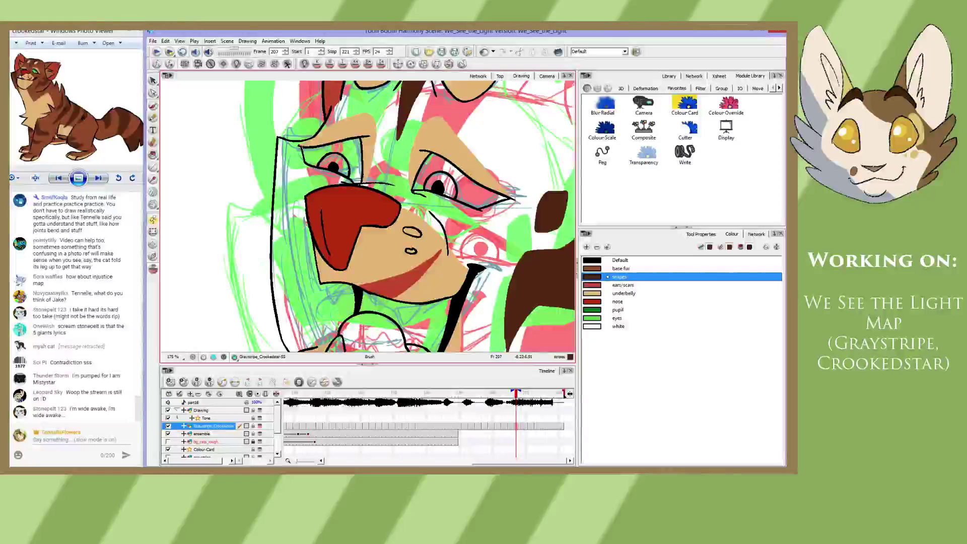
mouse_move(294, 162)
left_mouse_down()
mouse_move(285, 213)
mouse_move(305, 251)
mouse_move(317, 325)
left_mouse_up()
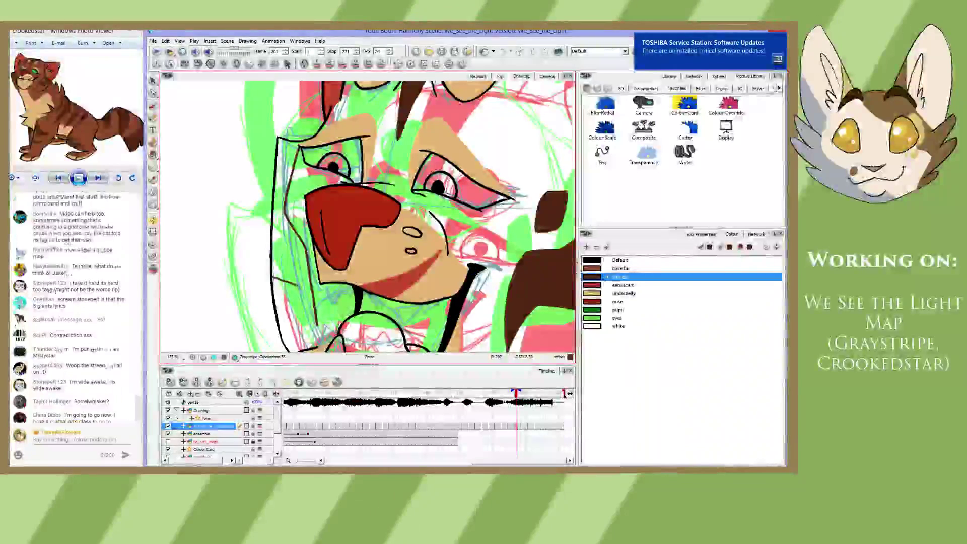
left_click_drag(302, 293, 317, 334)
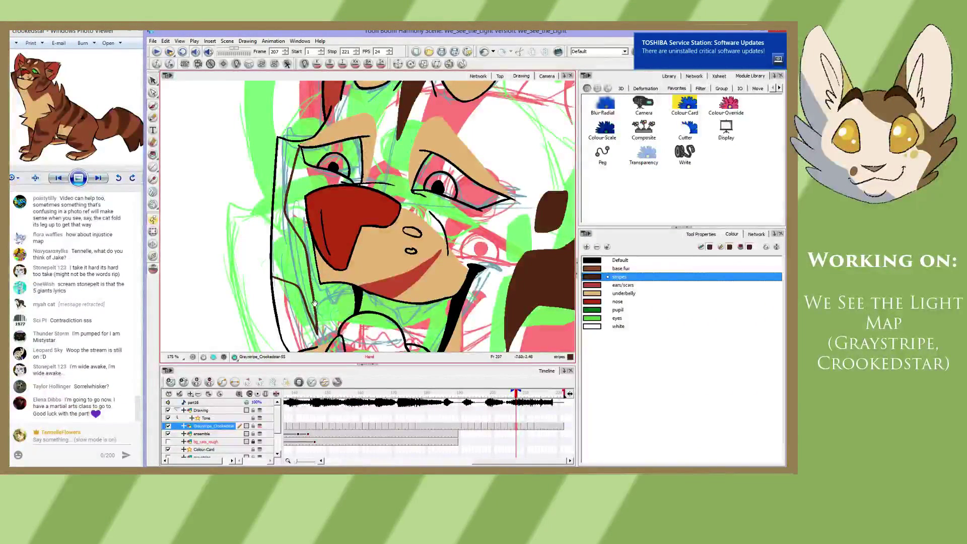
left_click_drag(314, 303, 319, 331)
left_click_drag(302, 199, 300, 236)
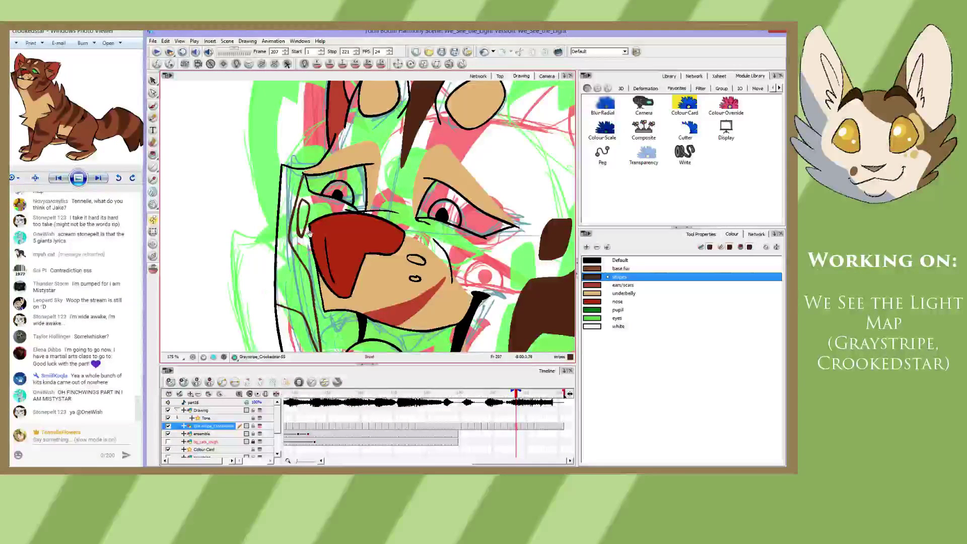
key("space")
mouse_move(312, 246)
left_mouse_down()
mouse_move(325, 228)
mouse_move(312, 231)
left_mouse_up()
- On frame 209, draw the cheek stripe's upper and lower edges between the face outline and the muzzle in the stripes colour
key("g")
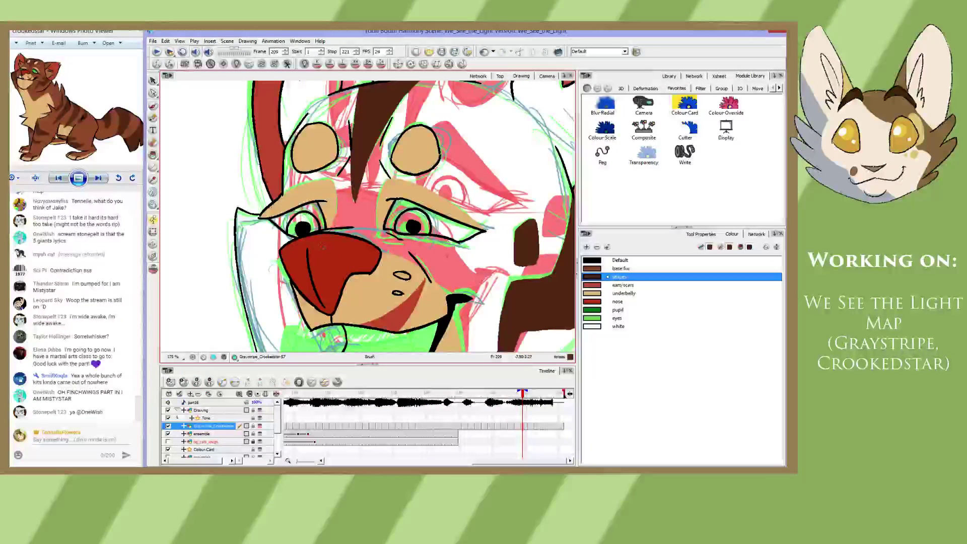
key("space")
left_click_drag(322, 268, 324, 164)
left_click_drag(261, 115, 259, 178)
key("ctrl+z")
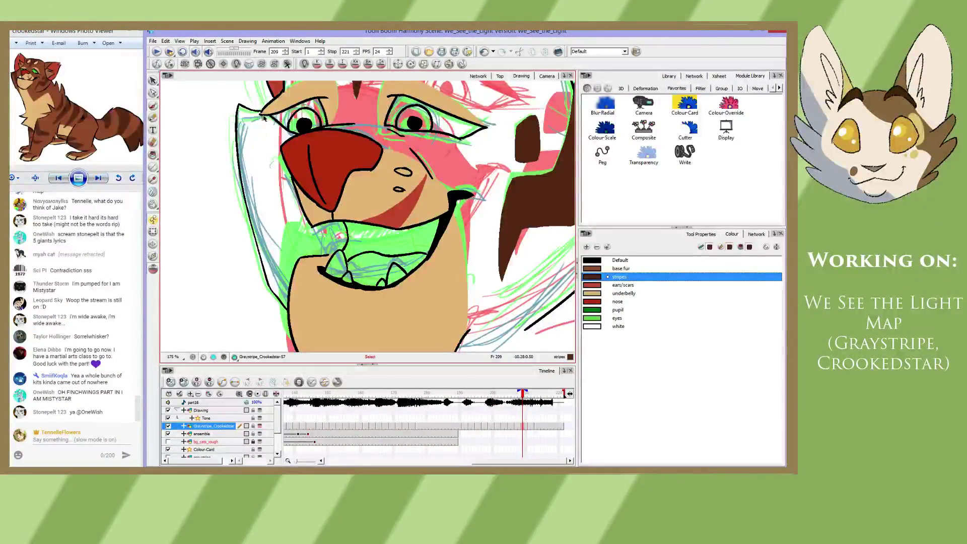
mouse_move(260, 112)
left_mouse_down()
mouse_move(258, 170)
mouse_move(286, 195)
left_mouse_up()
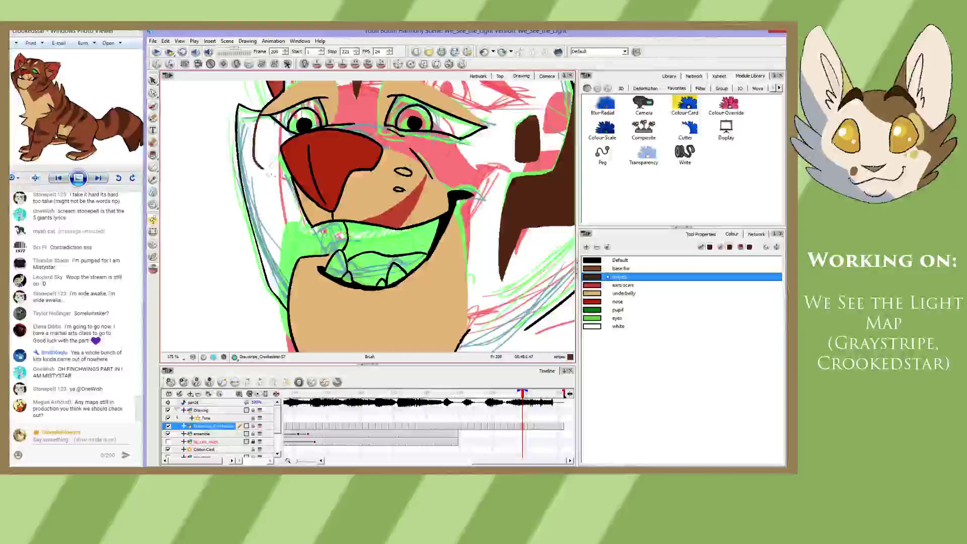
left_click_drag(285, 190, 293, 262)
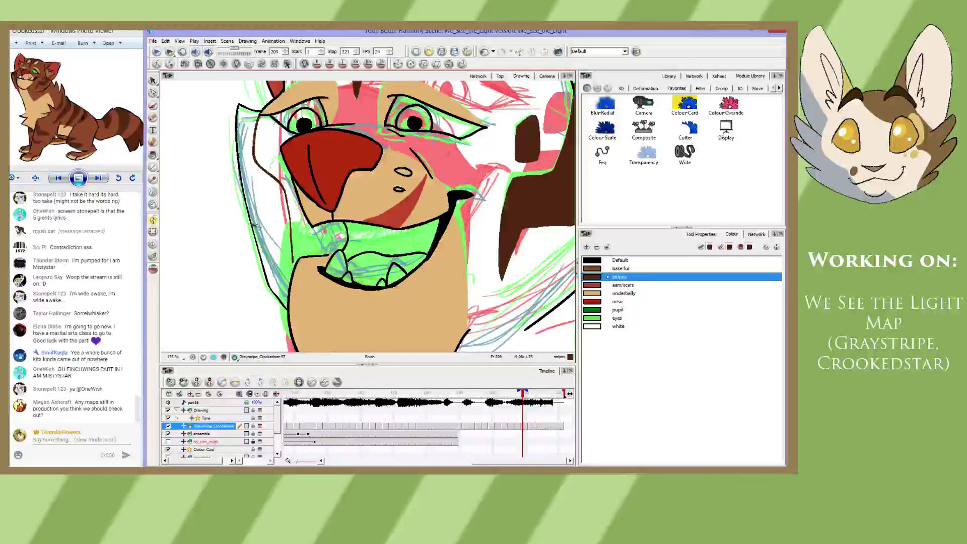
mouse_move(252, 224)
left_mouse_down()
mouse_move(273, 231)
mouse_move(293, 273)
left_mouse_up()
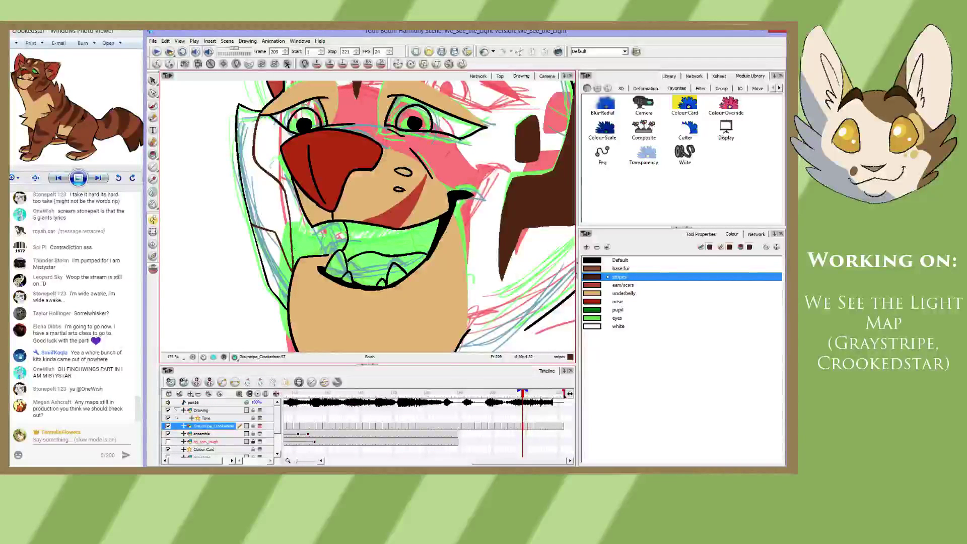
- Add a small oval marking below the eye, just inside the cheek stripe's upper edge, on frame 209
mouse_move(274, 121)
left_mouse_down()
mouse_move(260, 147)
mouse_move(275, 158)
mouse_move(271, 124)
mouse_move(272, 160)
left_mouse_up()
key("ctrl+z")
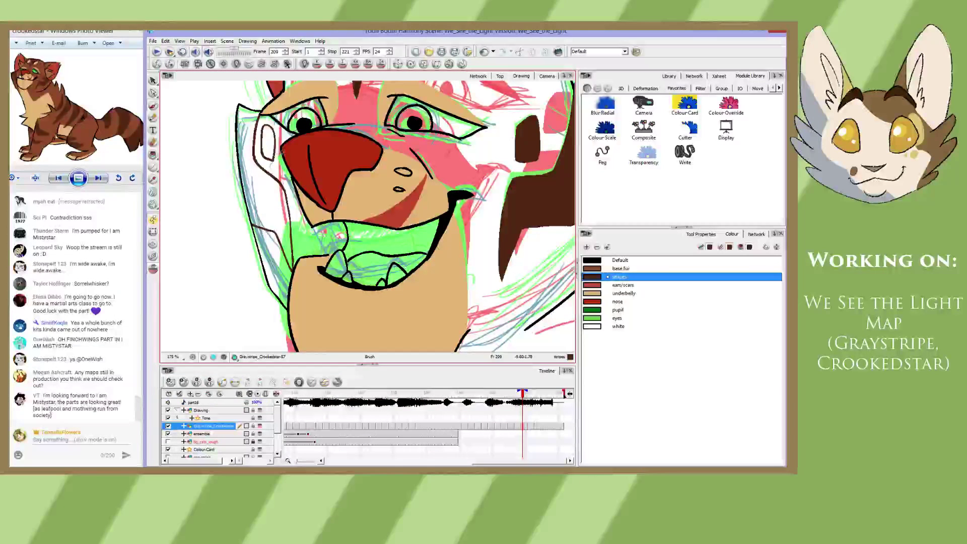
left_click_drag(275, 146, 273, 160)
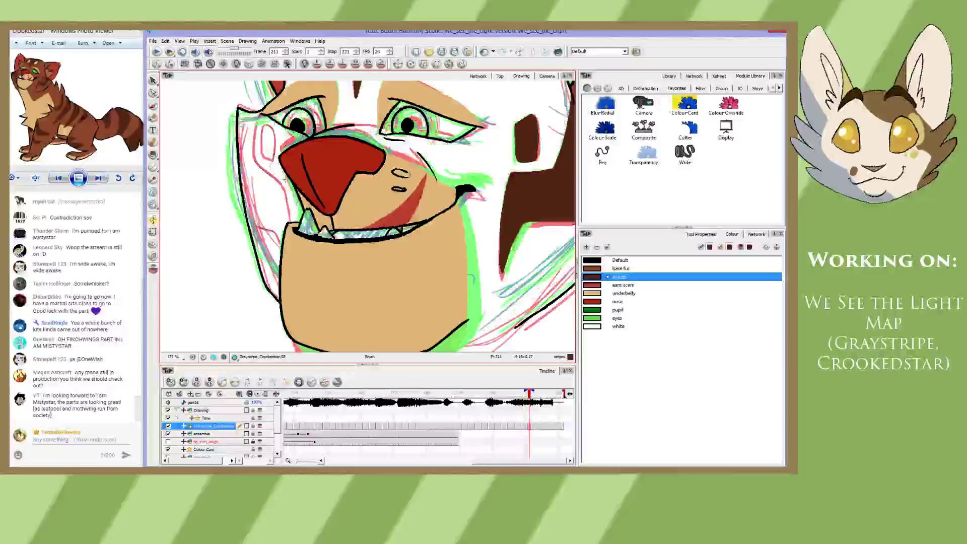
- On frame 211, outline the cheek stripe's upper and lower edges and add the small oval marking below the eye
key("g")
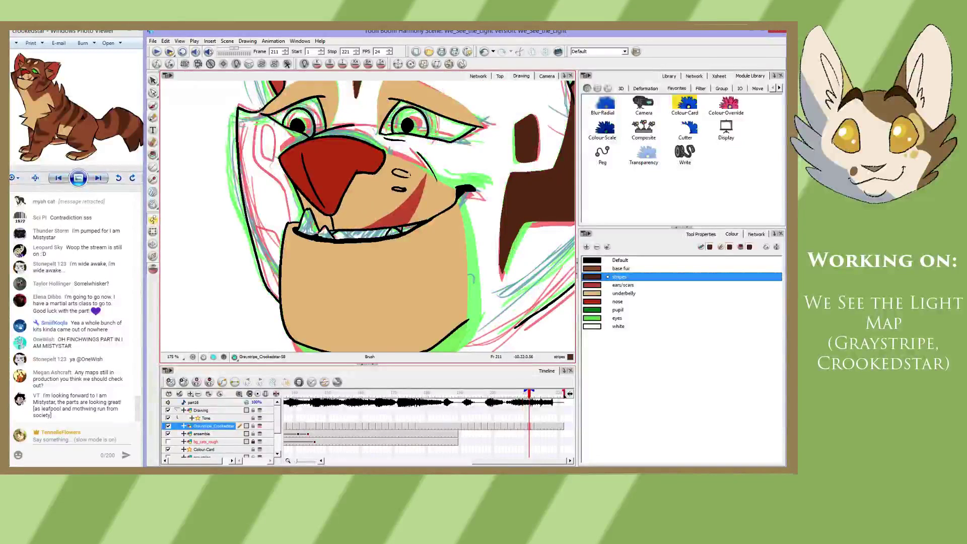
left_click_drag(261, 112, 291, 222)
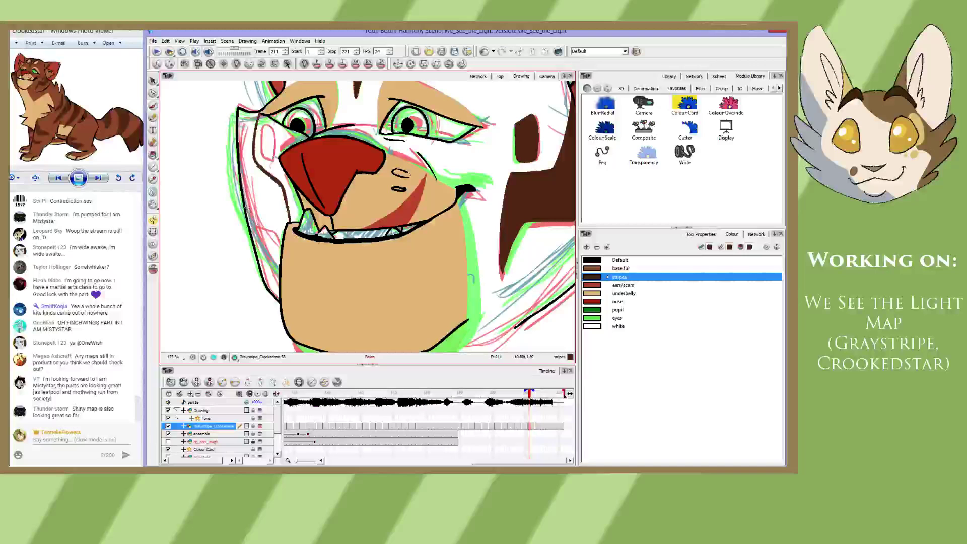
left_click_drag(247, 219, 280, 242)
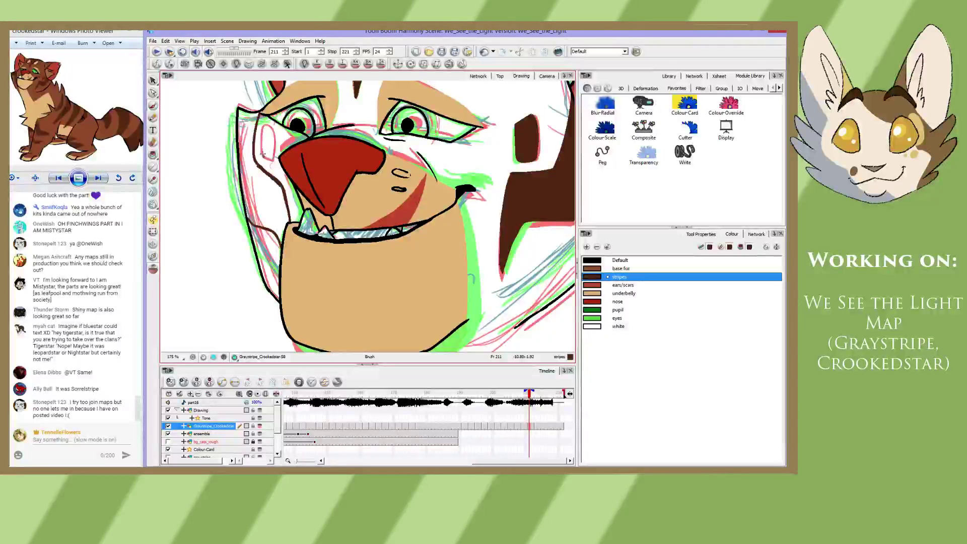
mouse_move(262, 153)
left_mouse_down()
mouse_move(262, 141)
mouse_move(274, 143)
mouse_move(274, 158)
mouse_move(262, 152)
left_mouse_up()
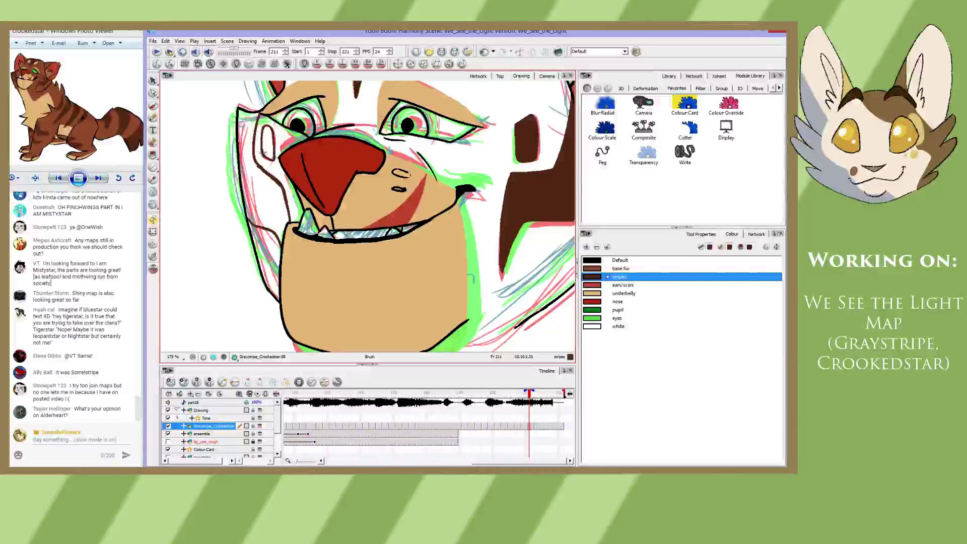
- On frame 213, draw the cheek stripe's edges from the face outline to the mouth corner and add the oval marking beside the nose
key("period")
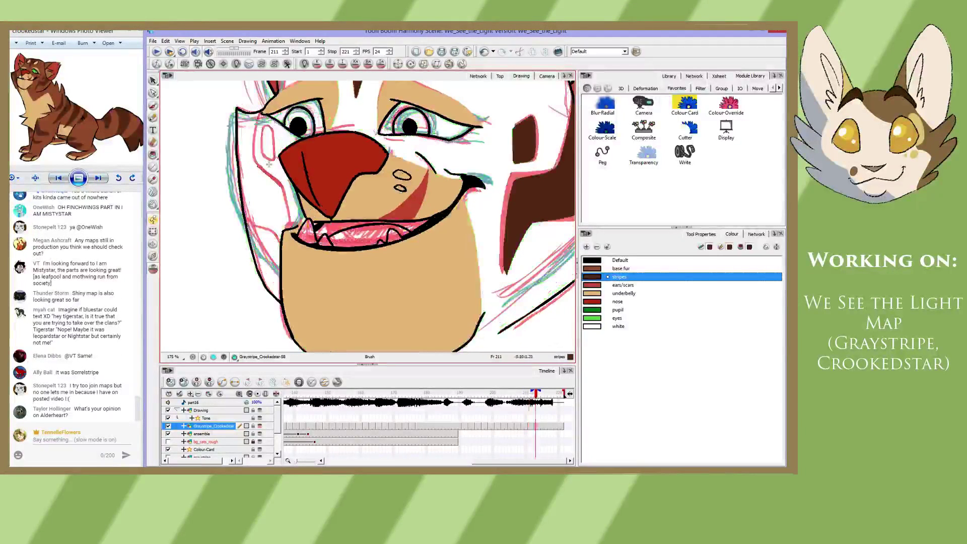
key("period")
key("period")
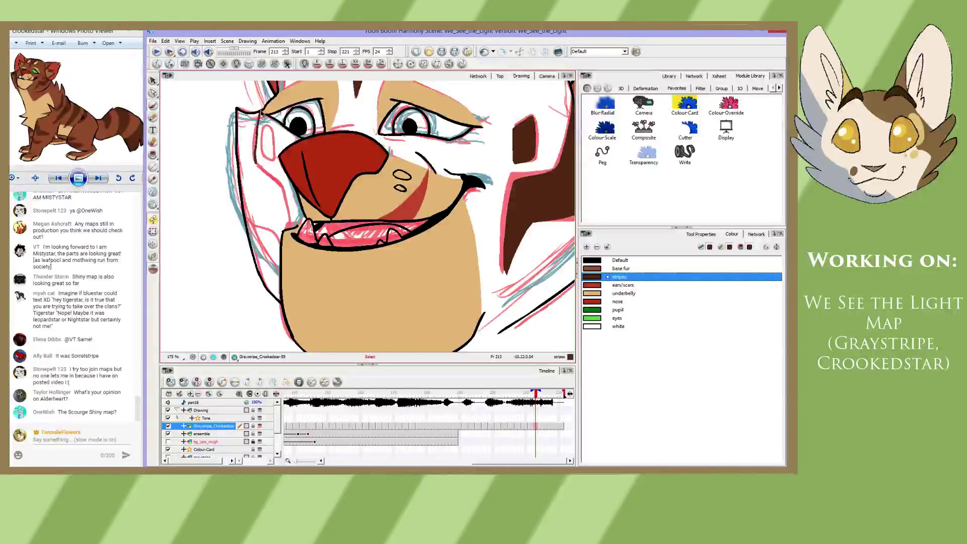
key("ctrl+z")
left_click_drag(261, 113, 256, 161)
key("ctrl+z")
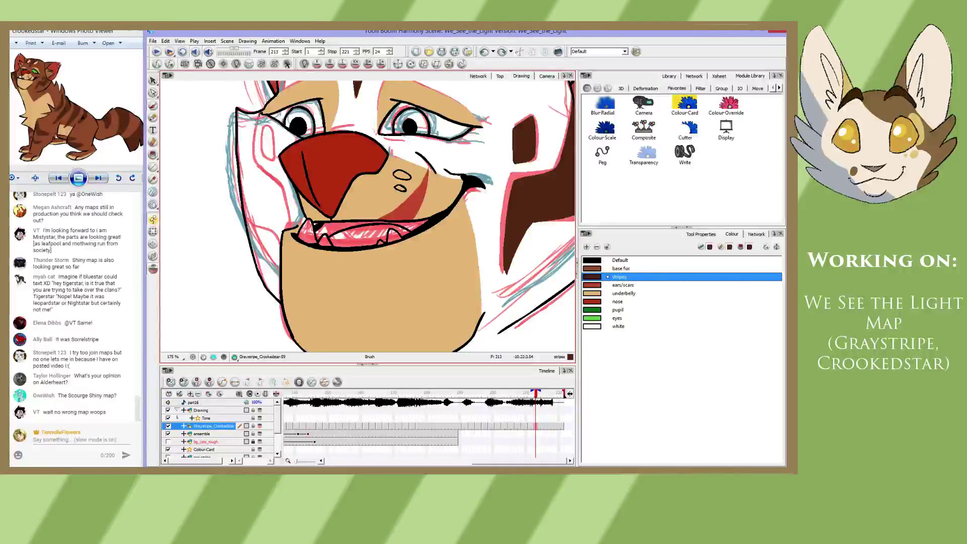
mouse_move(258, 116)
left_mouse_down()
mouse_move(256, 172)
mouse_move(290, 227)
left_mouse_up()
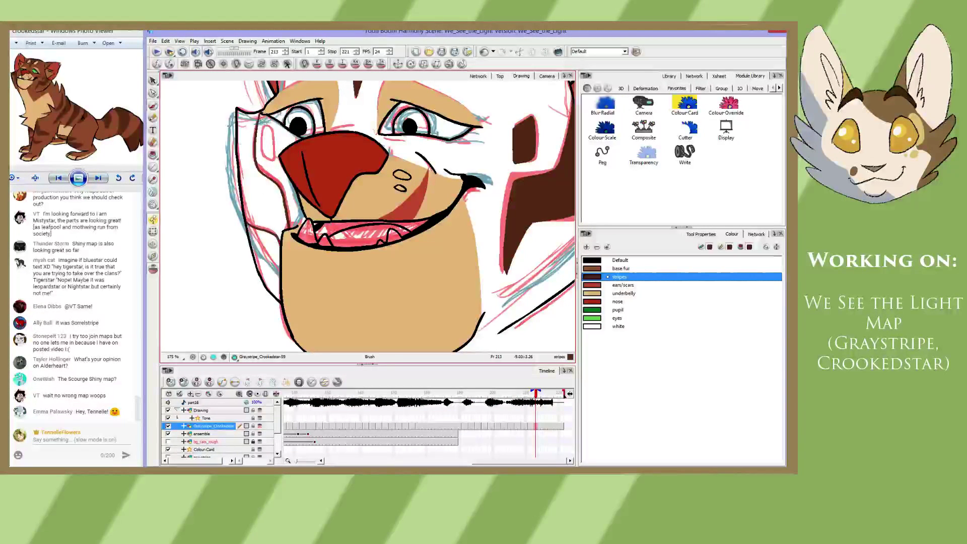
left_click_drag(263, 125, 269, 165)
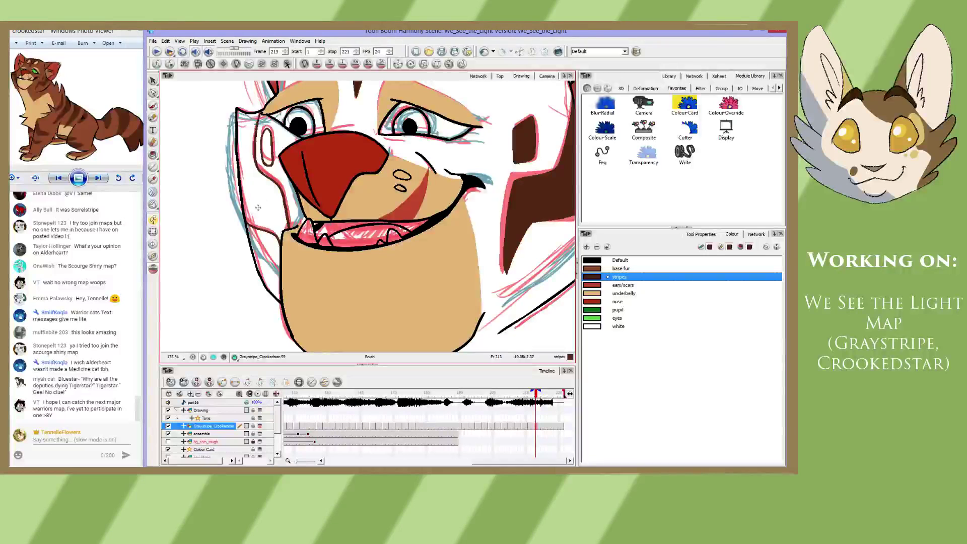
- Fill the cheek stripe and oval marking on frames 213 and 211 with the stripes colour using the Paint tool
key("space")
left_click_drag(295, 204, 310, 215)
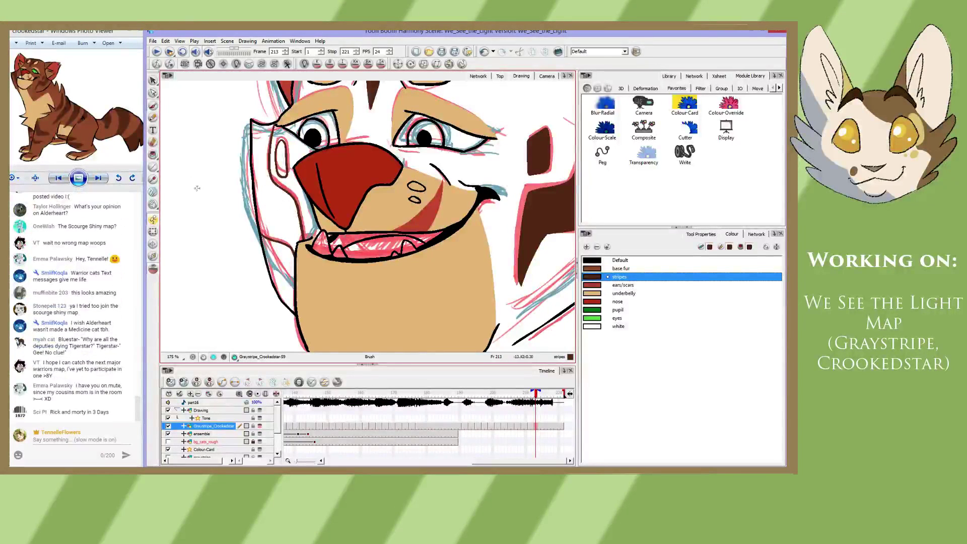
left_click_drag(211, 200, 196, 218)
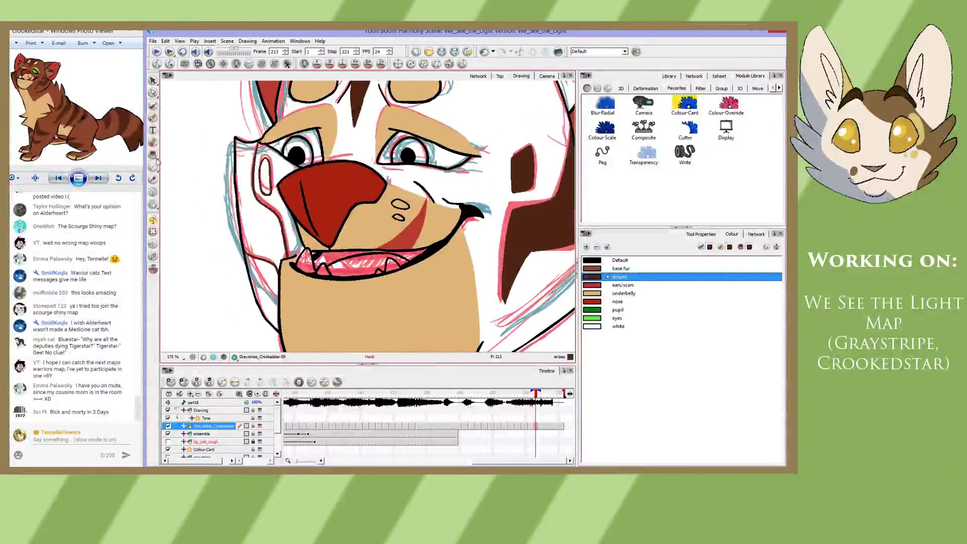
left_click(153, 155)
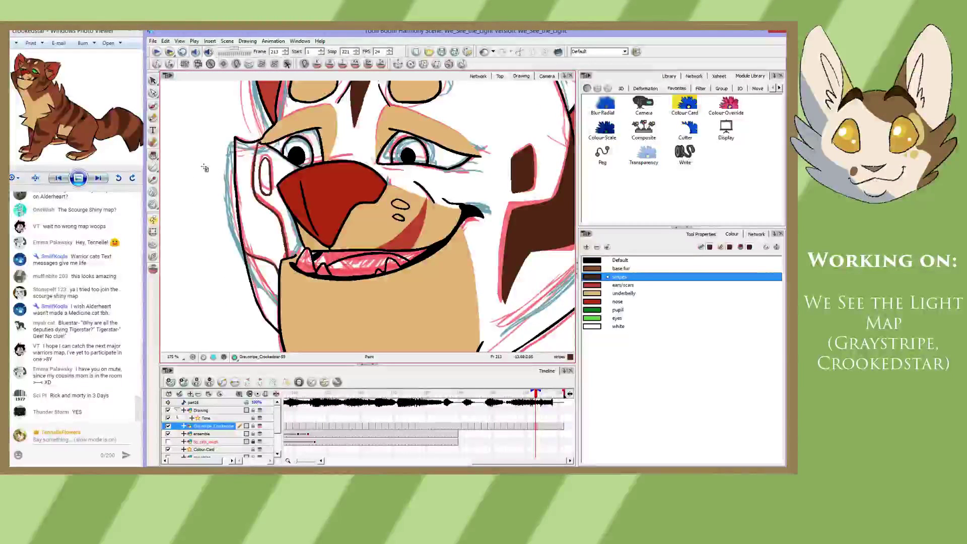
left_click(263, 179)
left_click(248, 228)
key("f")
left_click(266, 185)
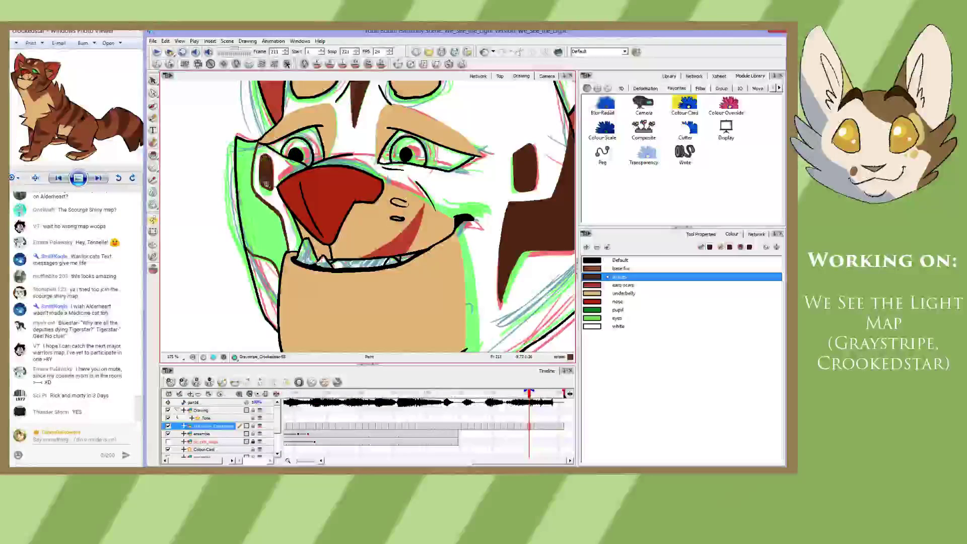
left_click(248, 229)
key("f")
- Work back through the earlier frames, filling the oval markings on frames 203 and 201 and the cheek stripe on frame 201
key("comma")
key("comma")
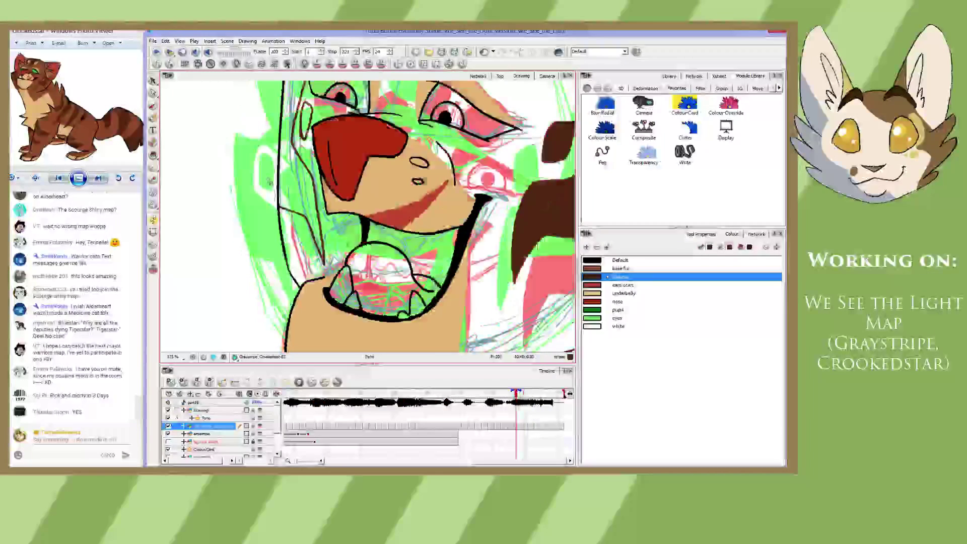
key("comma")
key("comma")
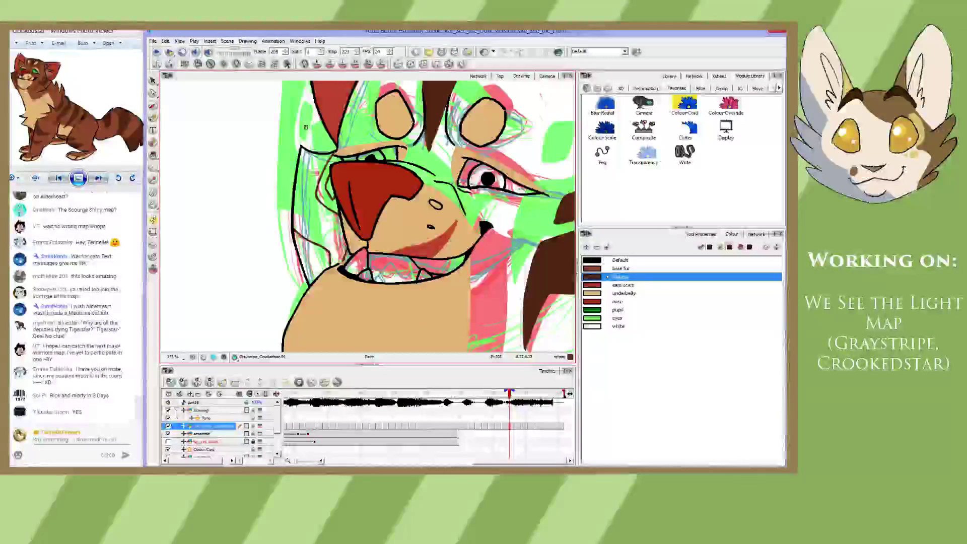
key("comma")
key("comma")
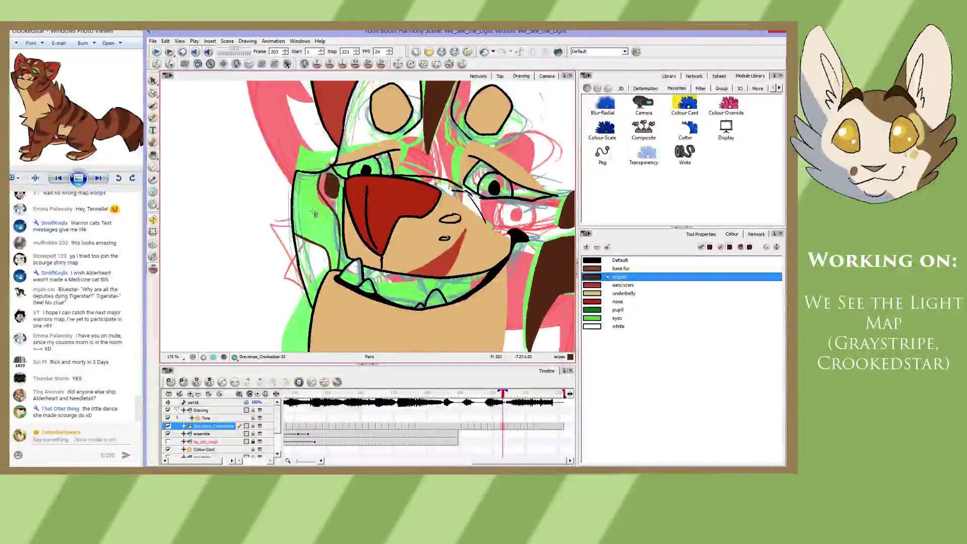
key("comma")
key("comma")
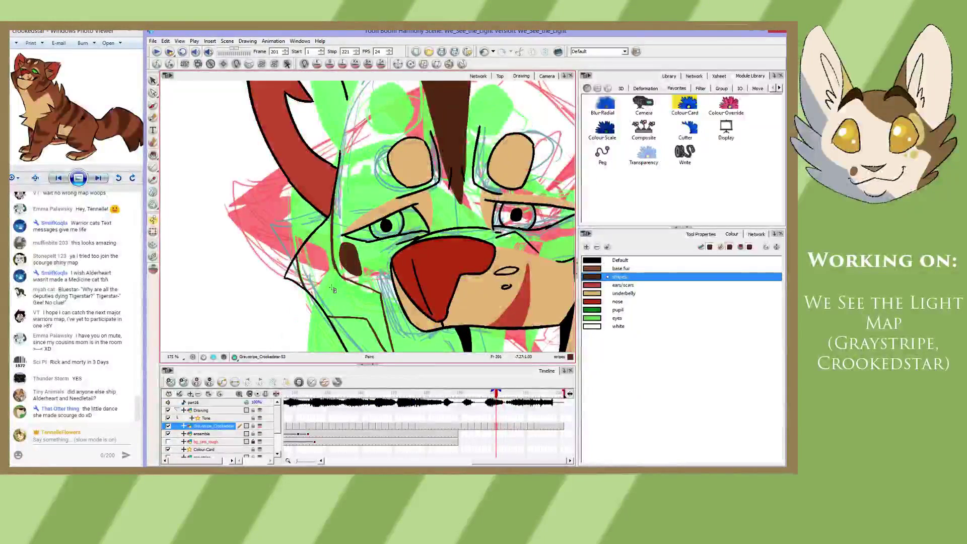
left_click(335, 288)
left_click_drag(359, 281, 333, 216)
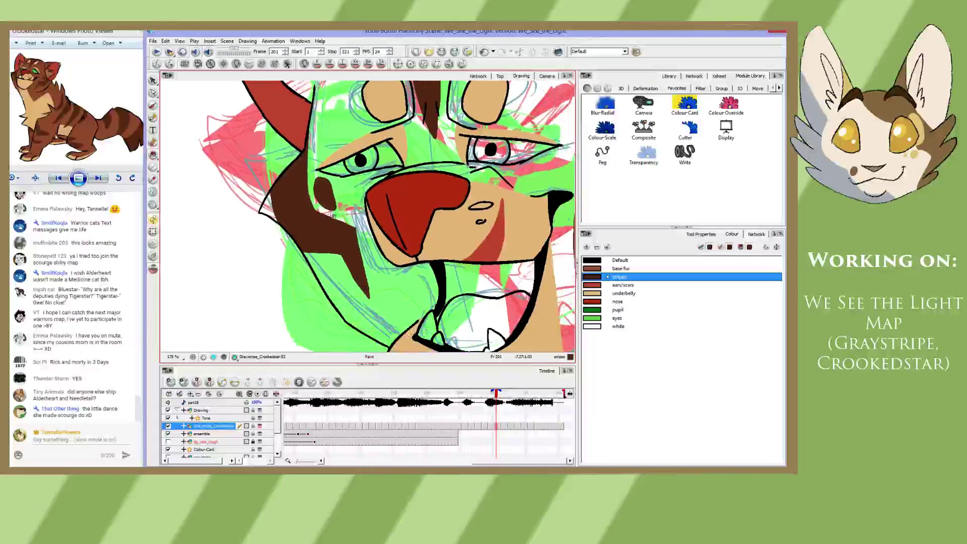
- Continue back to frame 191 and fill its cheek stripe and oval marking with the stripes colour
key("comma")
key("comma")
key("comma")
key("comma")
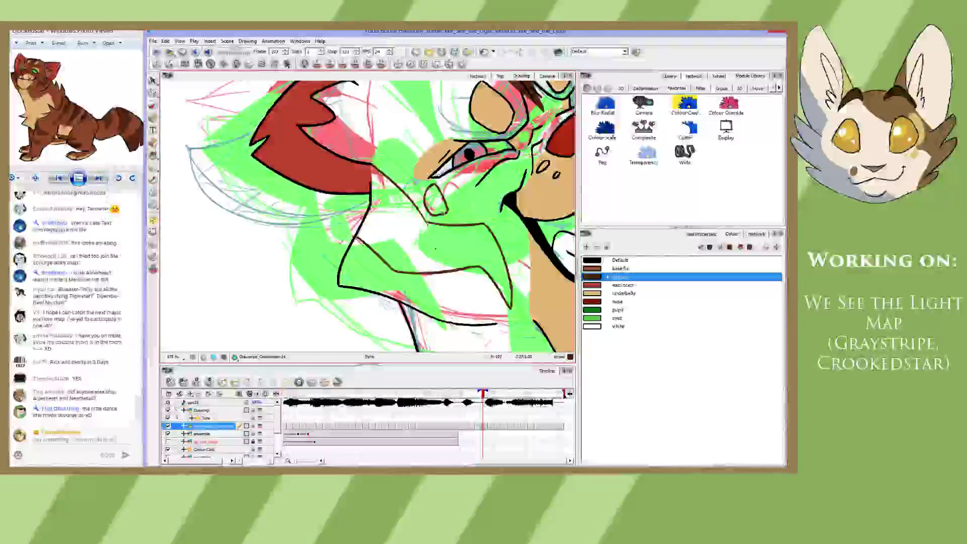
key("comma")
key("comma")
key("comma")
key("comma")
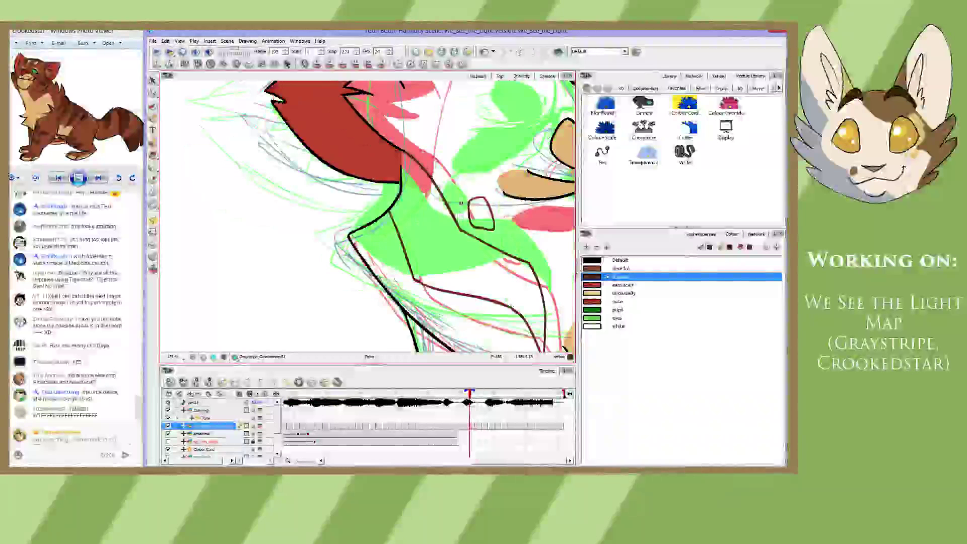
key("comma")
key("comma")
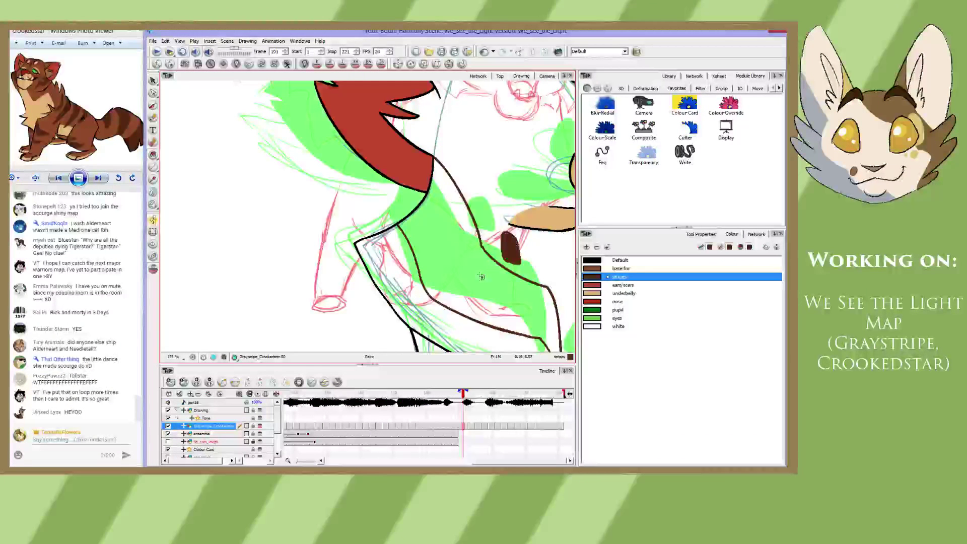
left_click(508, 274)
left_click_drag(508, 275, 313, 322)
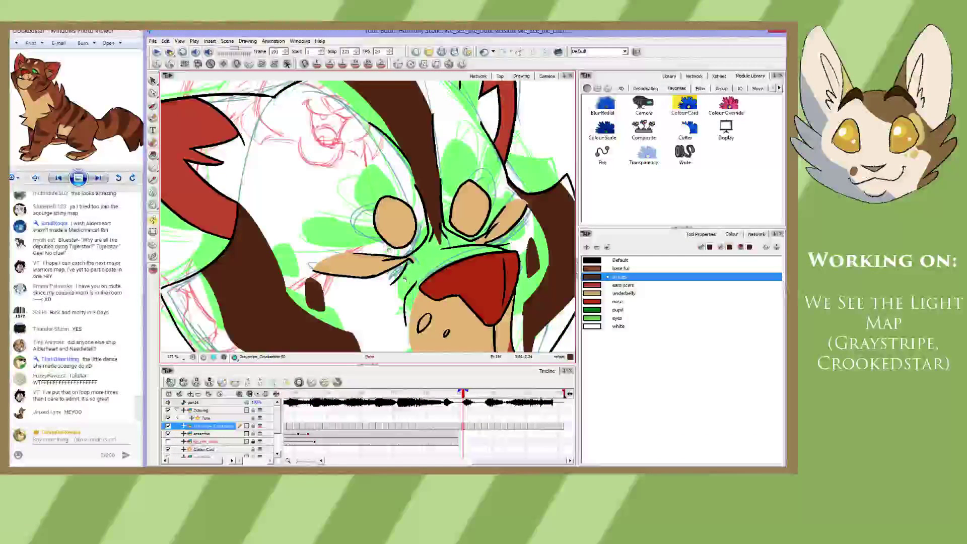
mouse_move(428, 328)
left_mouse_down()
mouse_move(385, 182)
mouse_move(383, 210)
mouse_move(392, 168)
mouse_move(431, 183)
left_mouse_up()
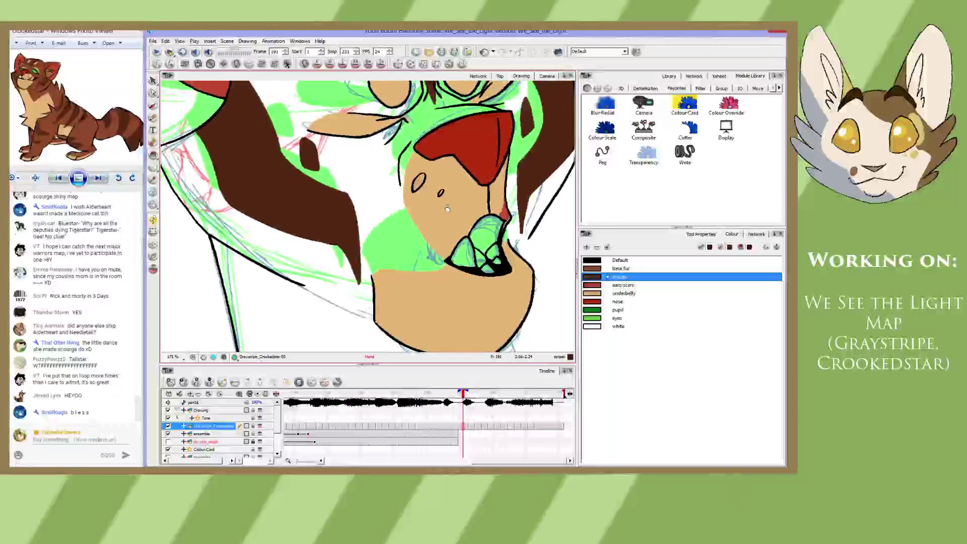
- On frame 191, brush base fur lines across the outline gaps on both sides between the cheeks and the muzzle
left_click(619, 268)
left_click_drag(401, 287, 386, 221)
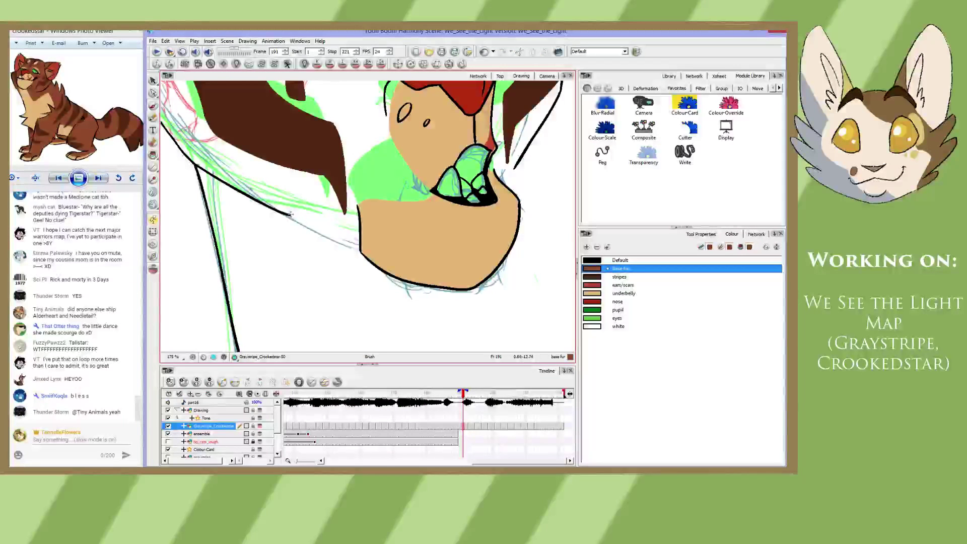
key("alt+b")
left_click_drag(291, 215, 343, 210)
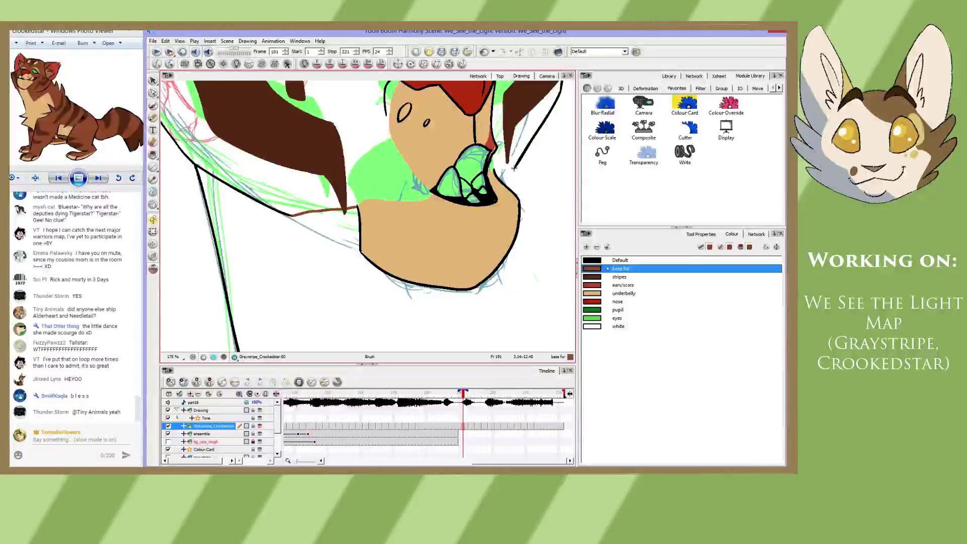
left_click_drag(513, 167, 500, 174)
- Bridge the gap between the cheek outline and the chin on frames 193 and 195 with base fur brush lines
key("g")
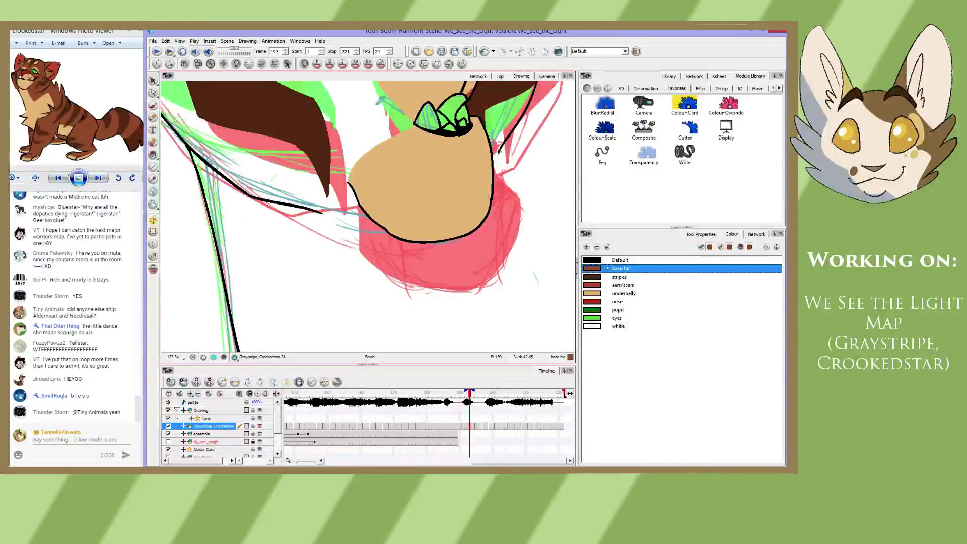
left_click_drag(498, 151, 494, 155)
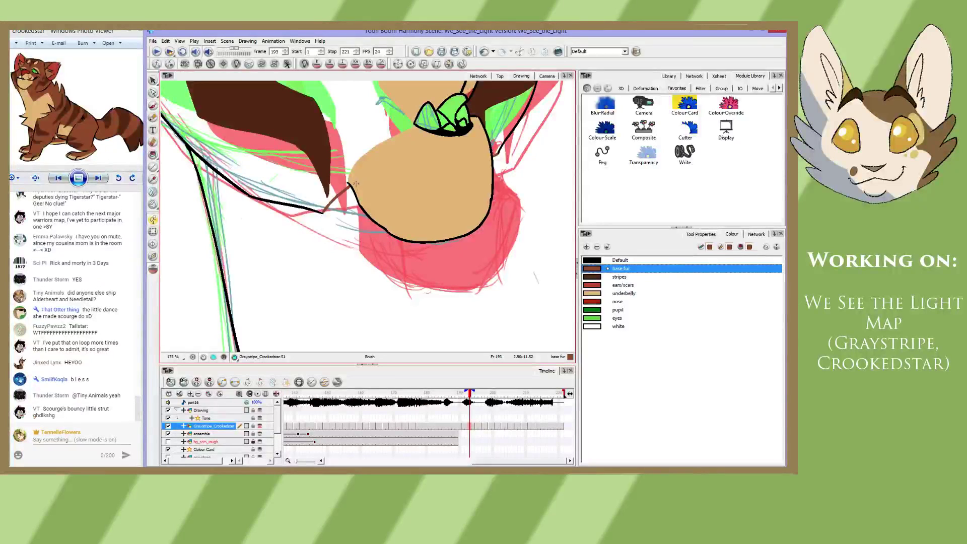
key("g")
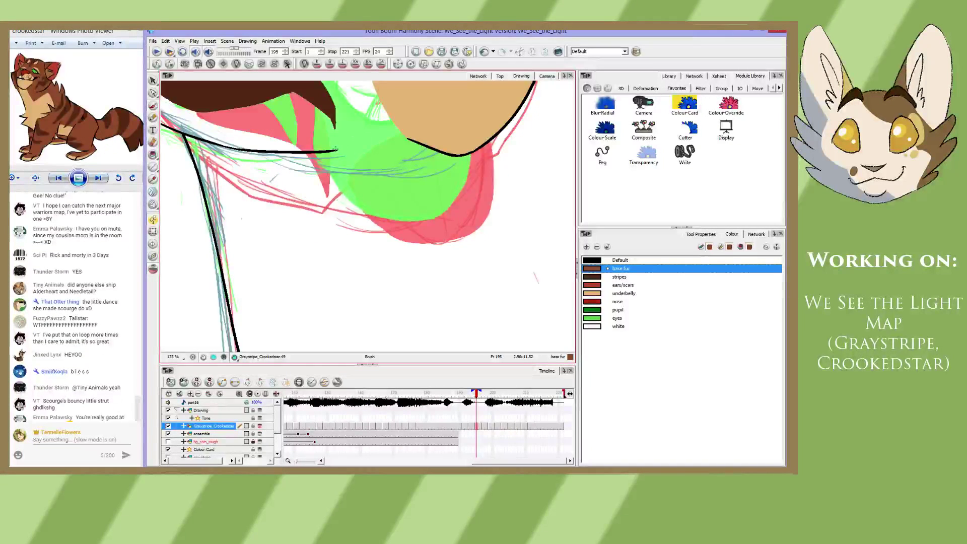
mouse_move(336, 149)
left_mouse_down()
mouse_move(380, 101)
mouse_move(347, 217)
left_mouse_up()
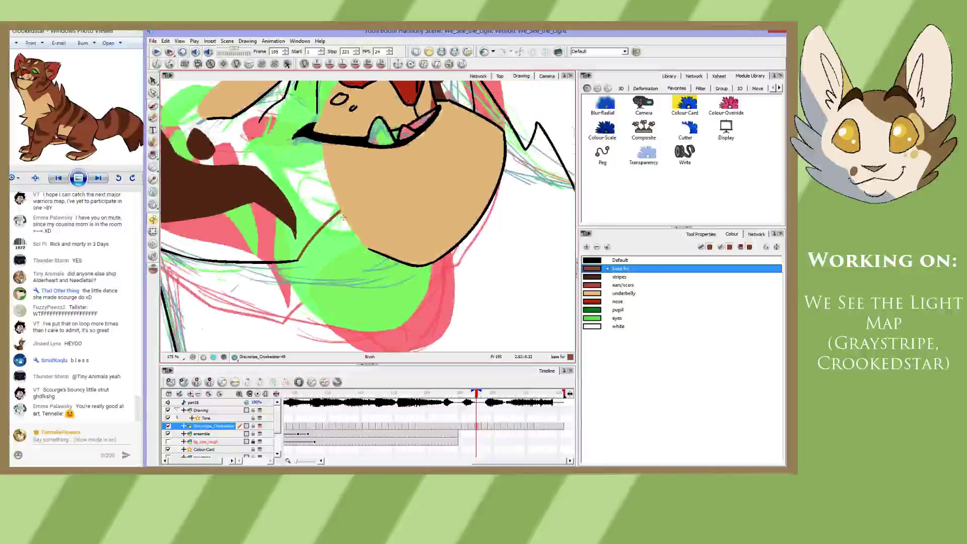
- Continue to frames 197 and 199 and close their cheek-to-chin outline gaps with base fur lines
key("g")
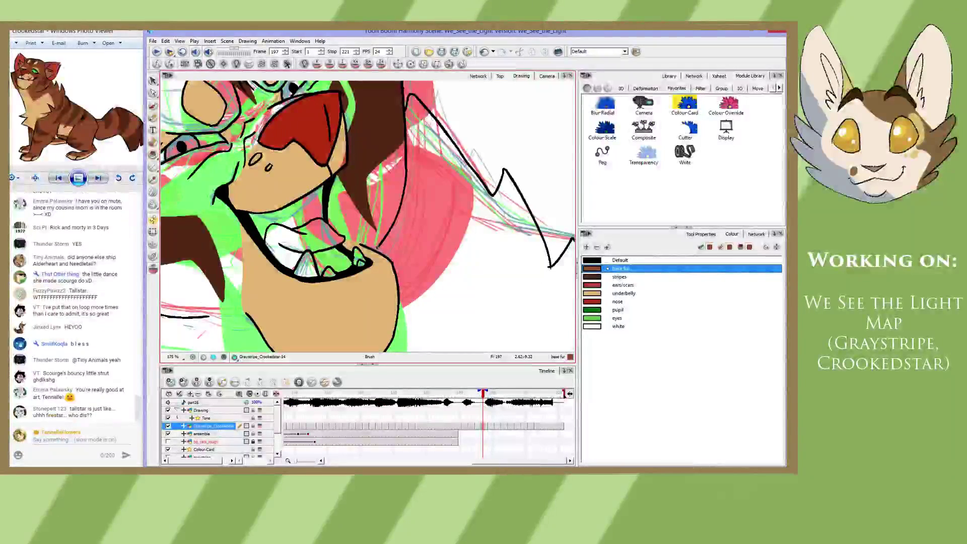
left_click_drag(364, 272, 400, 217)
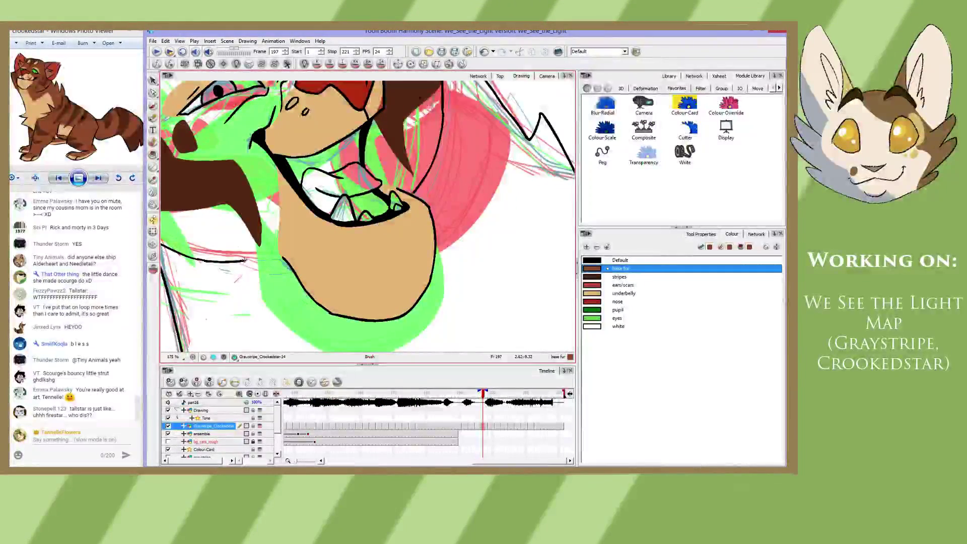
left_click_drag(241, 259, 301, 256)
key("g")
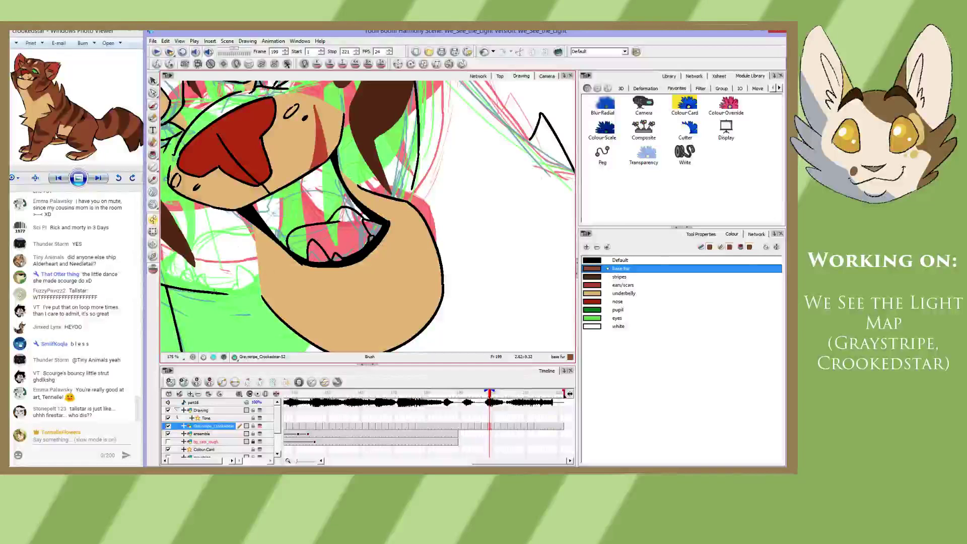
left_click_drag(226, 293, 261, 290)
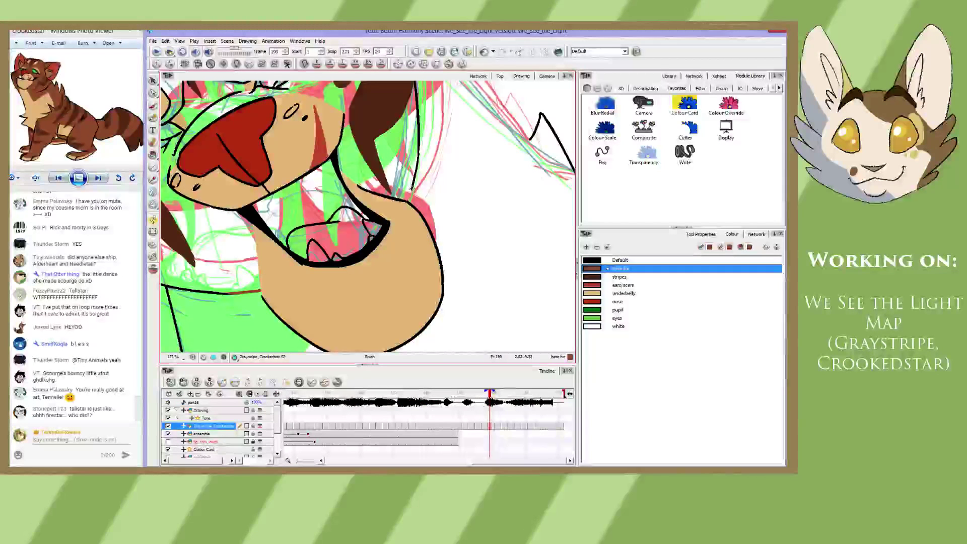
left_click_drag(412, 189, 406, 203)
- Advance to frames 203 and 205 and join the chin to the cheek outline with base fur lines
left_click_drag(312, 272, 391, 224)
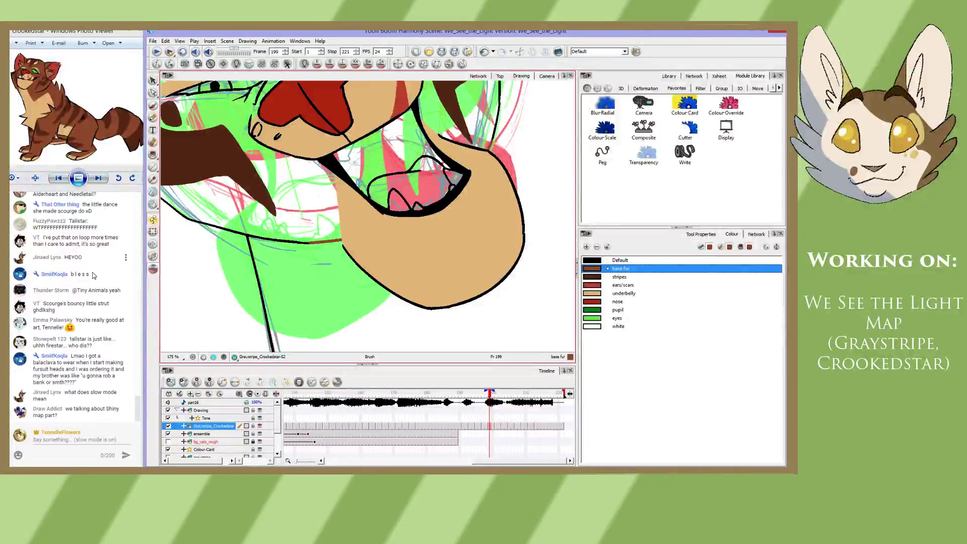
key("g")
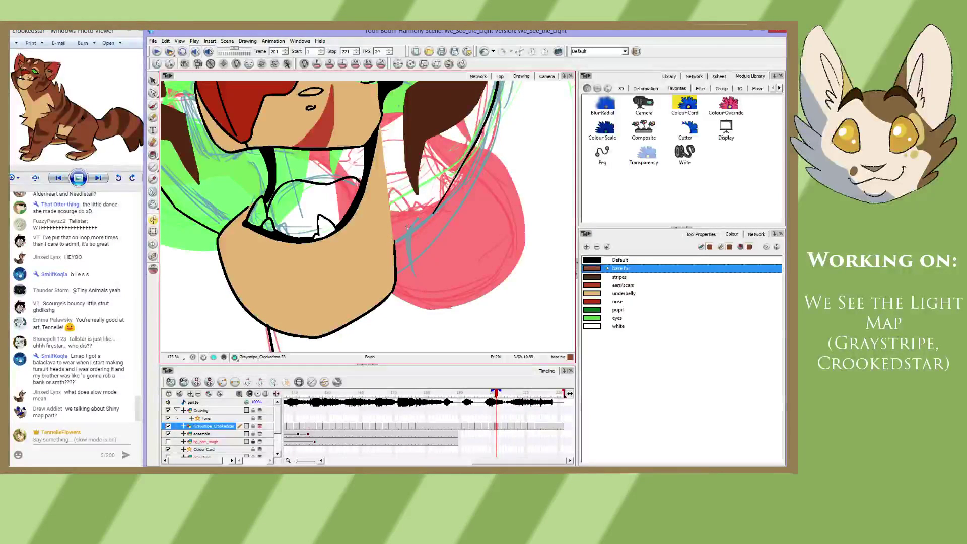
key("g")
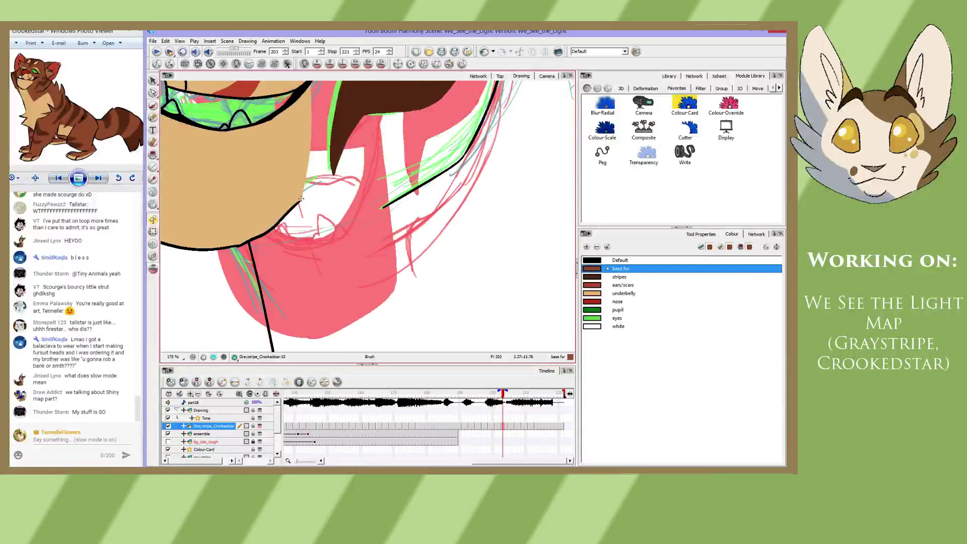
key("g")
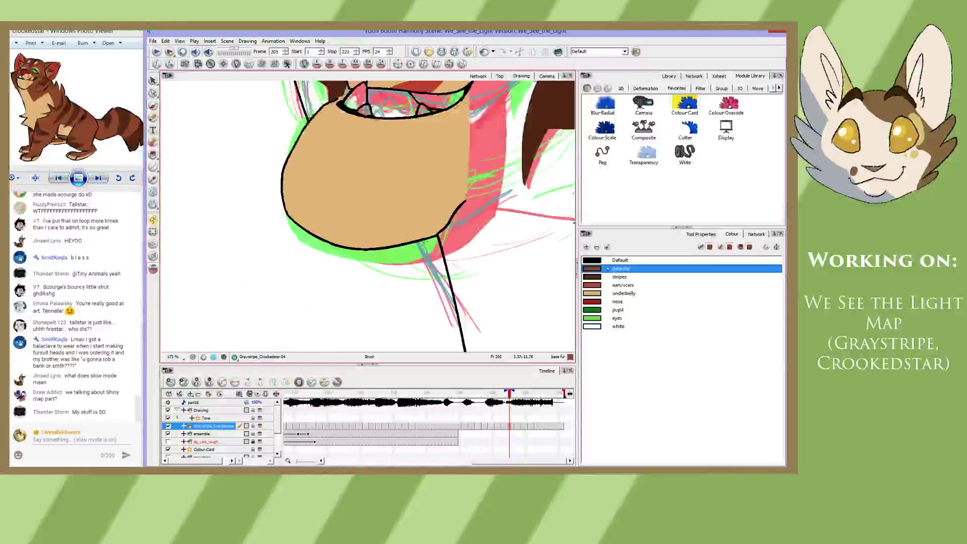
left_click_drag(422, 243, 289, 250)
left_click_drag(332, 208, 443, 222)
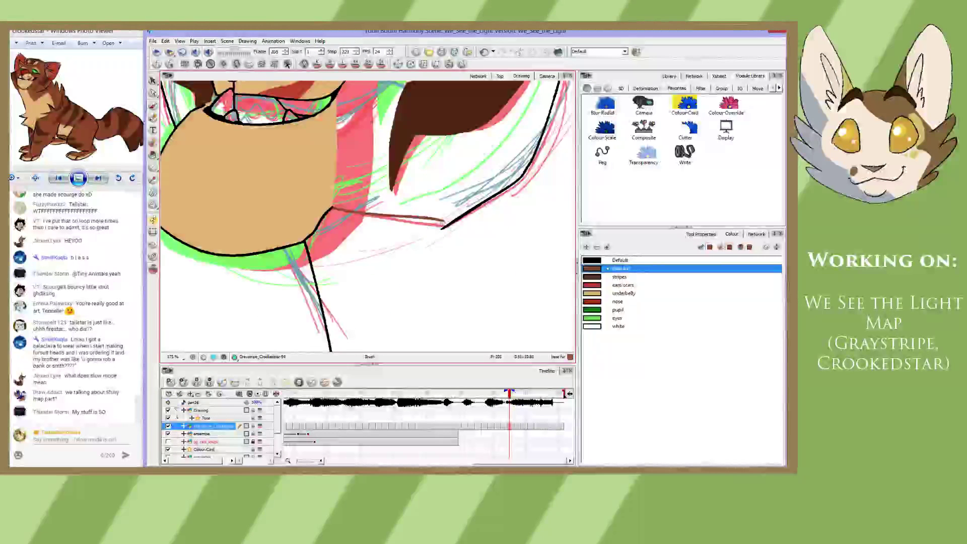
- Close the chin-to-cheek gap on frames 207 and 209 in base fur, redrawing frame 209's line to meet the outline's end
key("g")
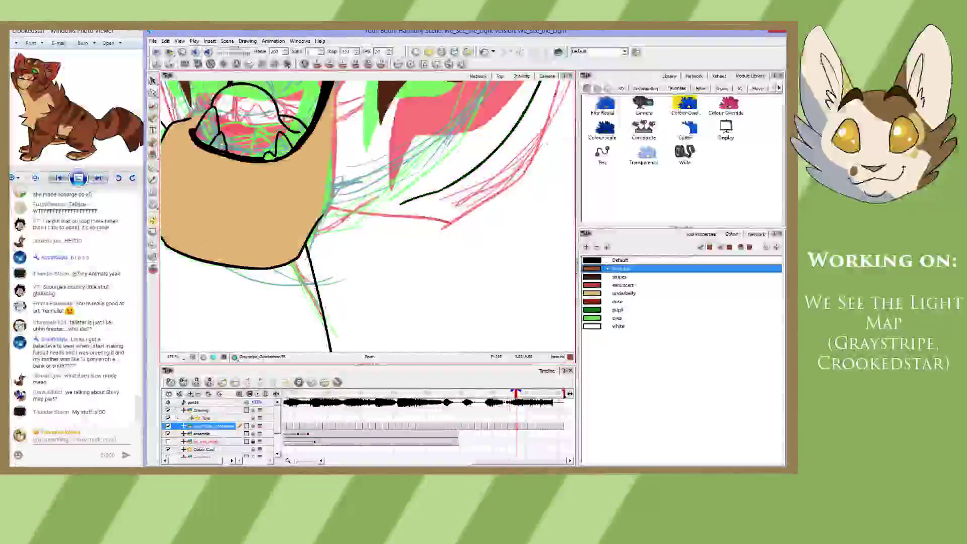
mouse_move(323, 203)
left_mouse_down()
mouse_move(405, 200)
mouse_move(334, 197)
left_mouse_up()
key("g")
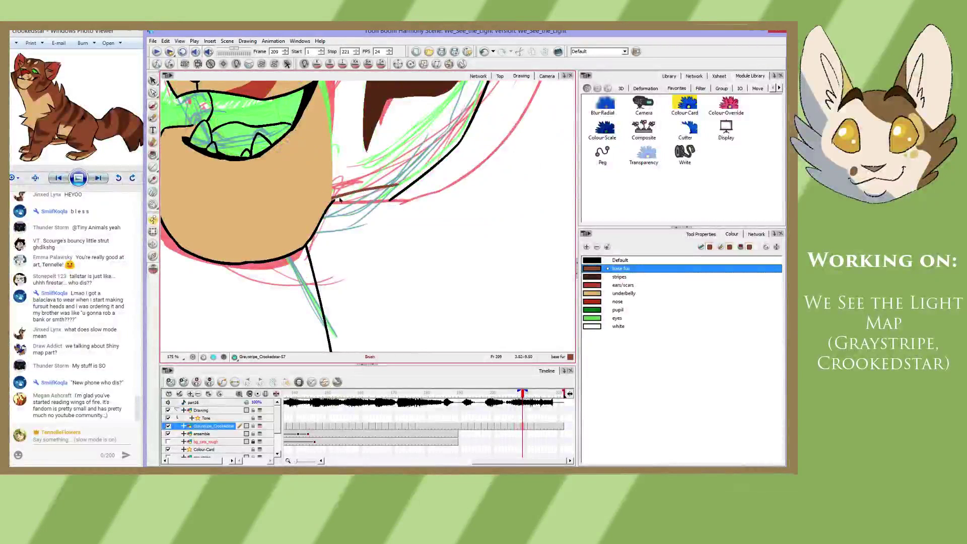
key("ctrl+z")
left_click_drag(332, 200, 390, 196)
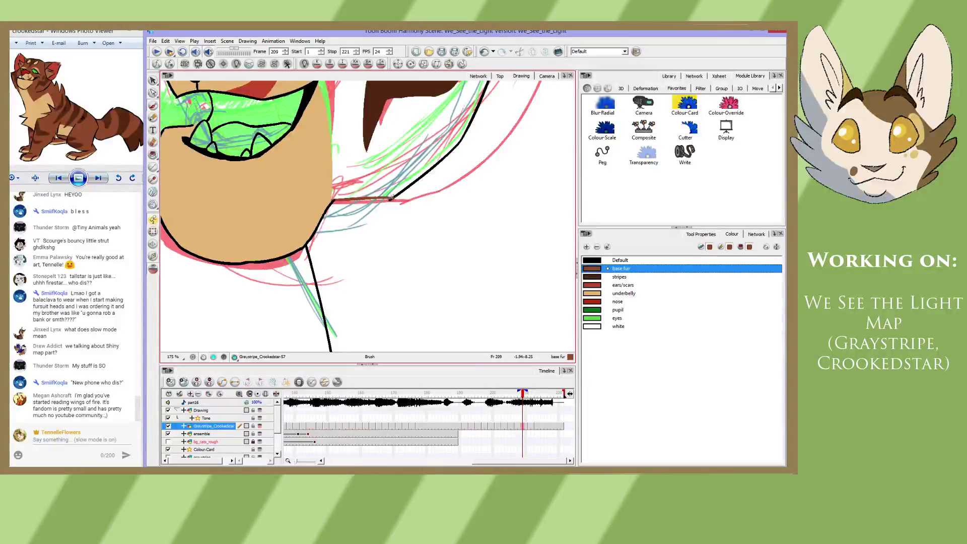
- On frame 211, draw a base fur line from the chin edge to the end of the cheek outline
key("f")
key("g")
key("g")
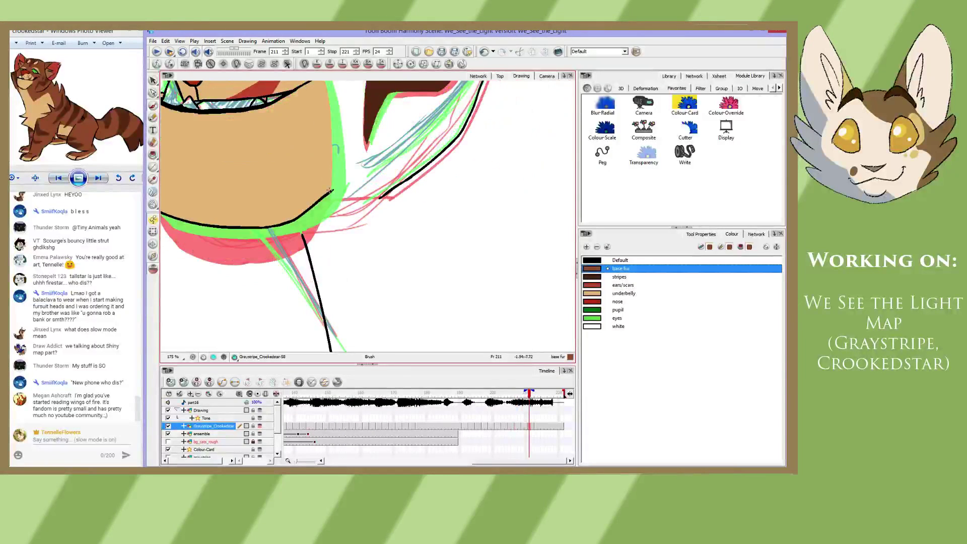
mouse_move(330, 191)
left_mouse_down()
mouse_move(386, 196)
mouse_move(370, 200)
left_mouse_up()
key("g")
key("g")
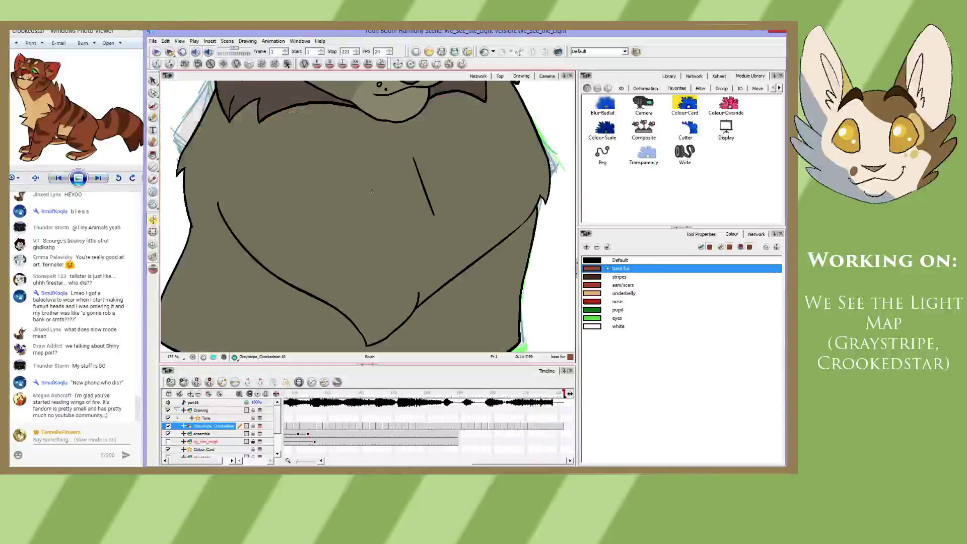
key("f")
- On frame 221, draw a base fur line closing the head outline gap beneath the ear above the cheek stripe
key("1")
key("1")
key("1")
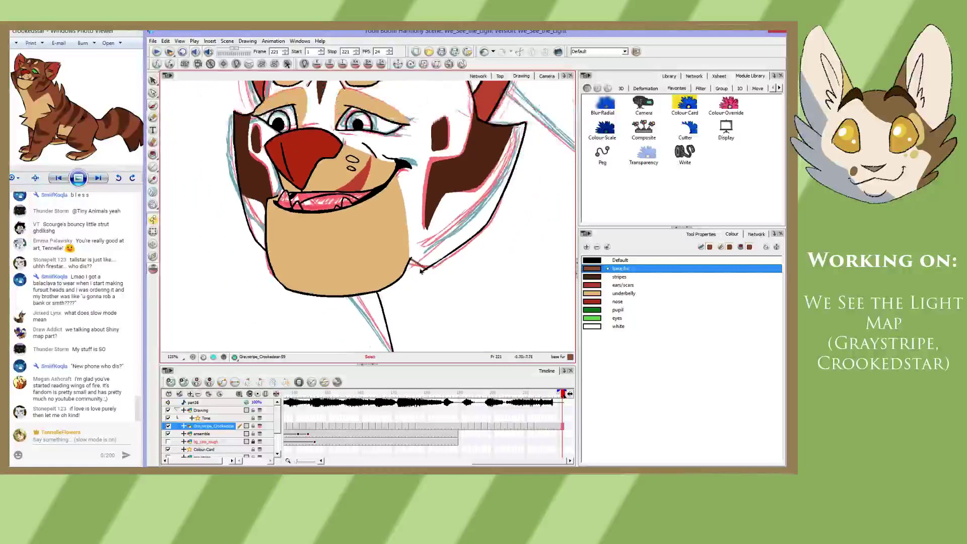
key("space")
left_click_drag(441, 199, 413, 234)
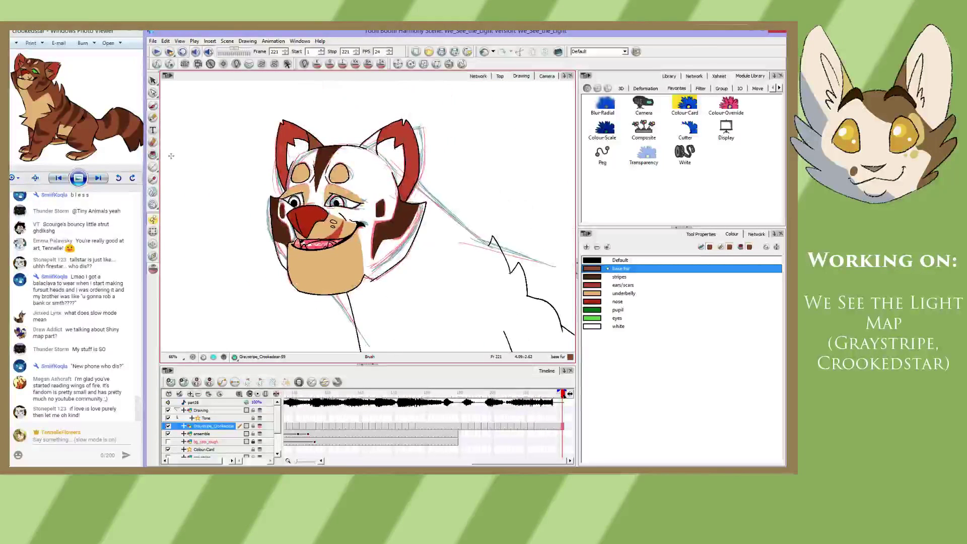
key("space")
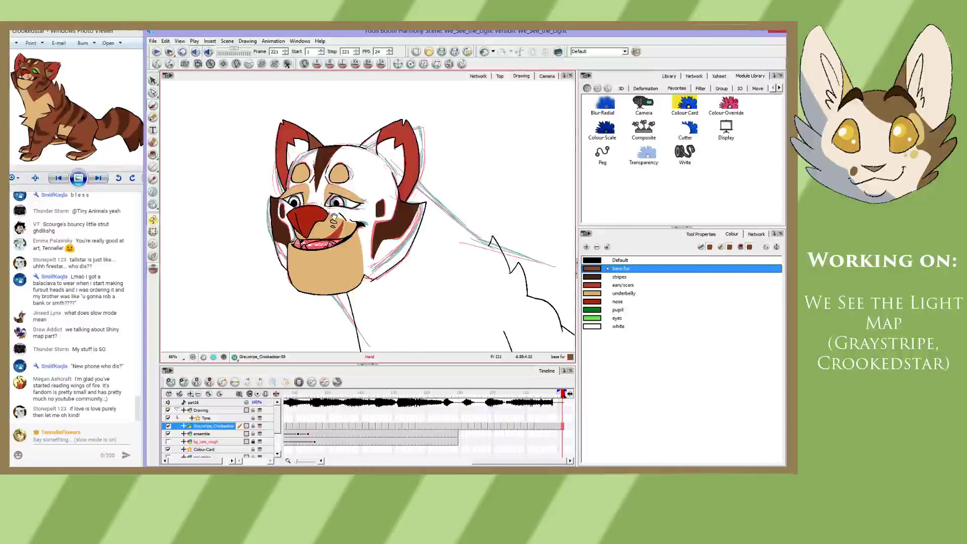
left_click_drag(334, 216, 362, 239)
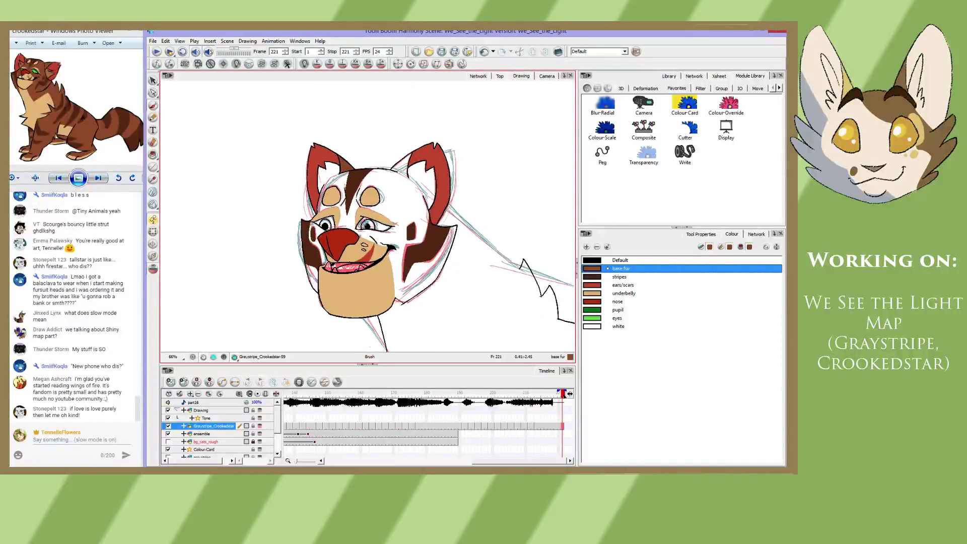
scroll(258, 144, "up", 5)
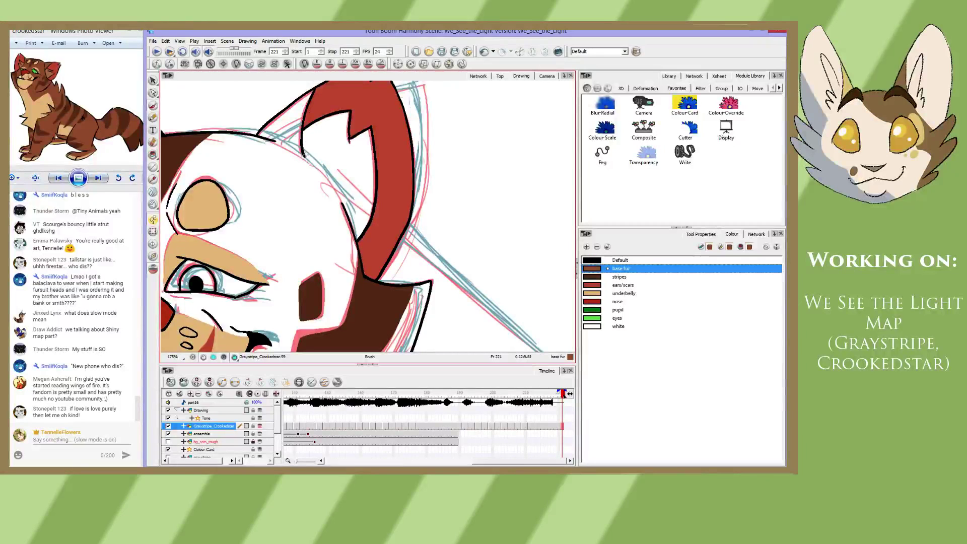
left_click_drag(305, 159, 343, 207)
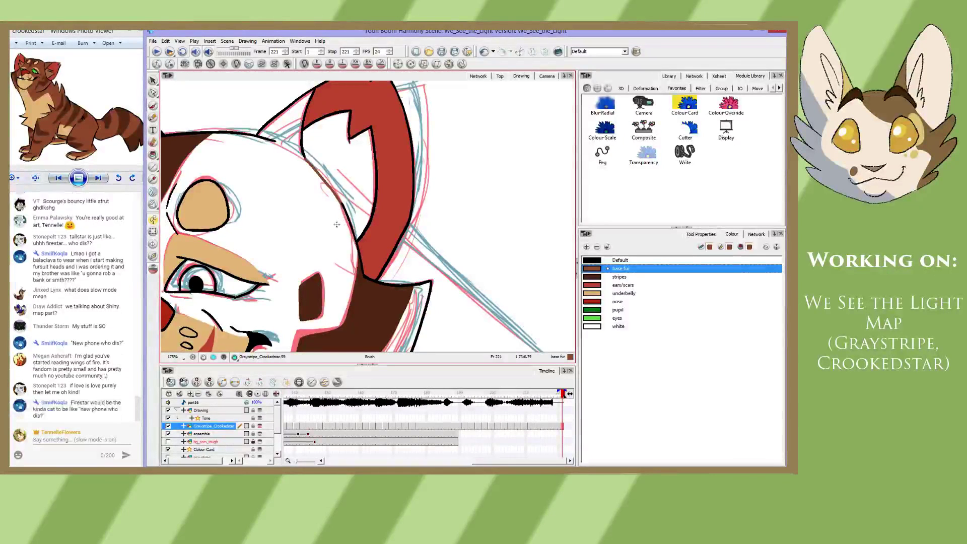
- Close the head outline gap at the base of the opposite ear on frame 221, redrawing the base fur line until it fits
left_click_drag(168, 171, 331, 176)
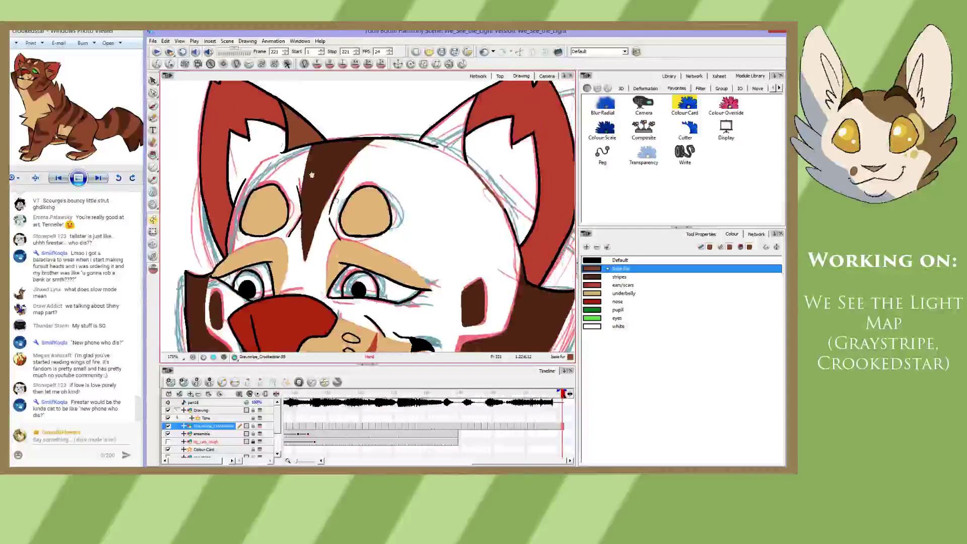
left_click_drag(243, 181, 290, 149)
key("ctrl+z")
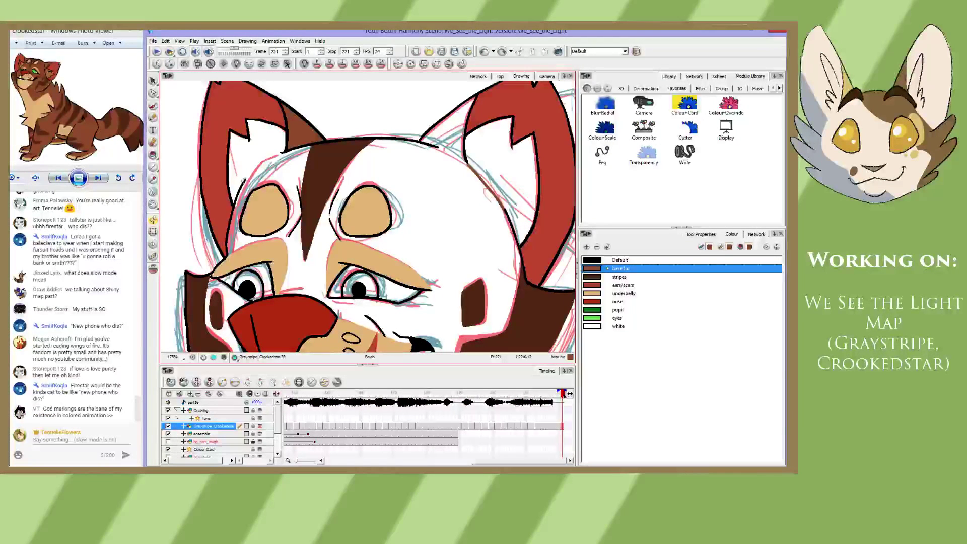
left_click_drag(242, 183, 287, 150)
key("ctrl+z")
left_click_drag(243, 182, 288, 150)
- Go back to frame 211, bridge the head outline gap beneath the ear with base fur, and compare it with frame 213
key("period")
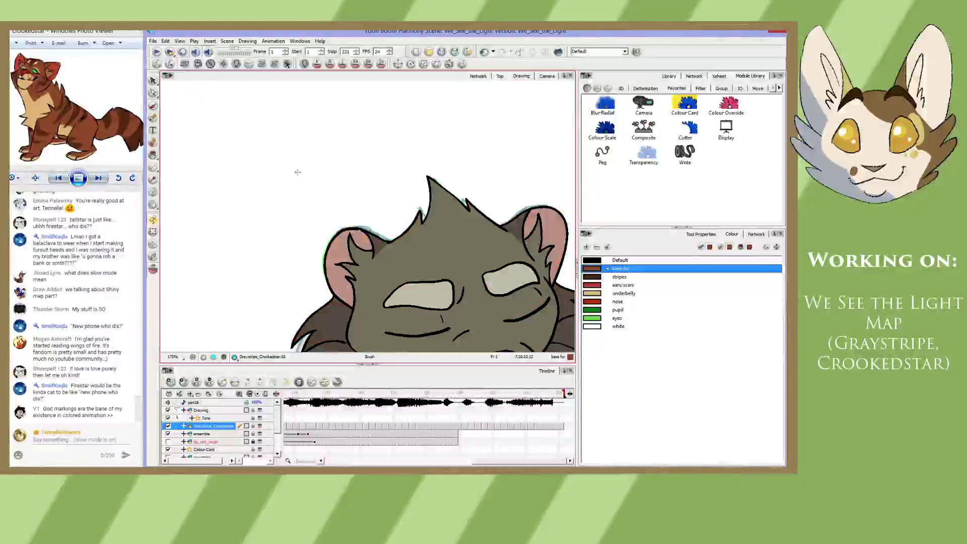
key("comma")
key("comma")
key("comma")
key("comma")
key("comma")
key("comma")
key("comma")
key("comma")
key("comma")
key("comma")
key("comma")
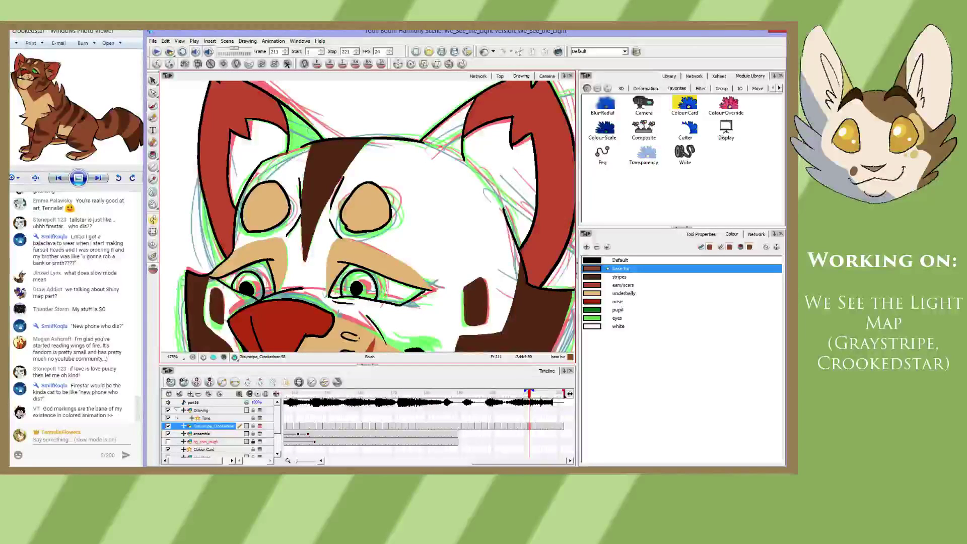
left_click_drag(456, 195, 377, 151)
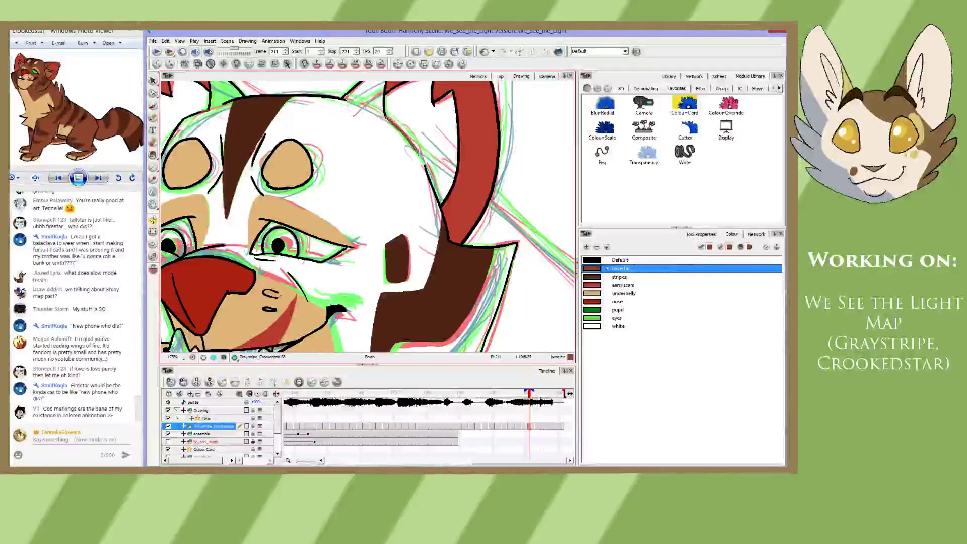
key(".")
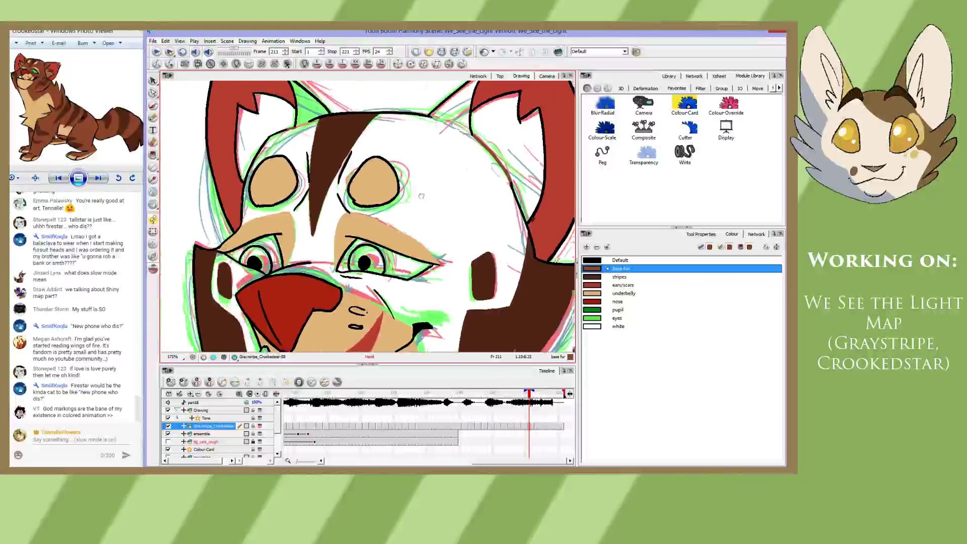
key(".")
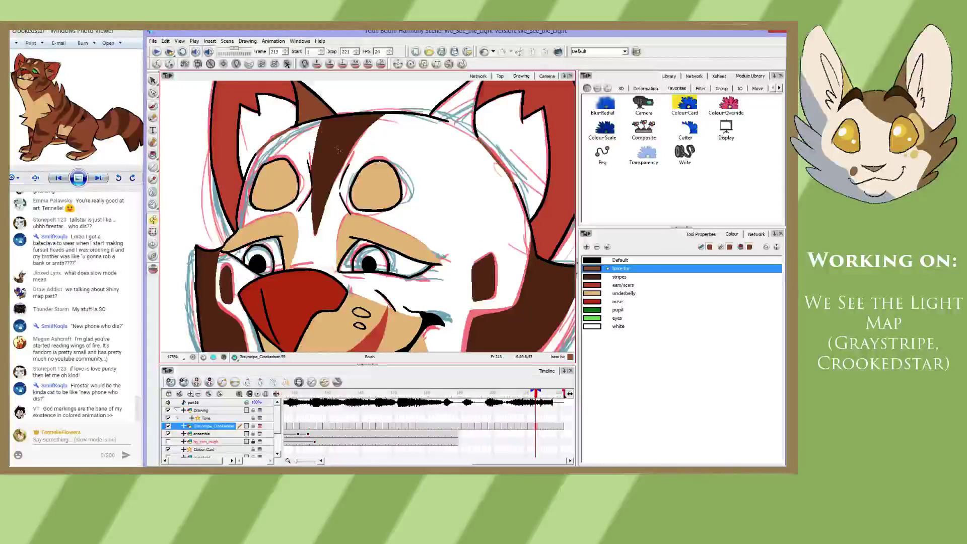
key("comma")
key("comma")
key("comma")
key("comma")
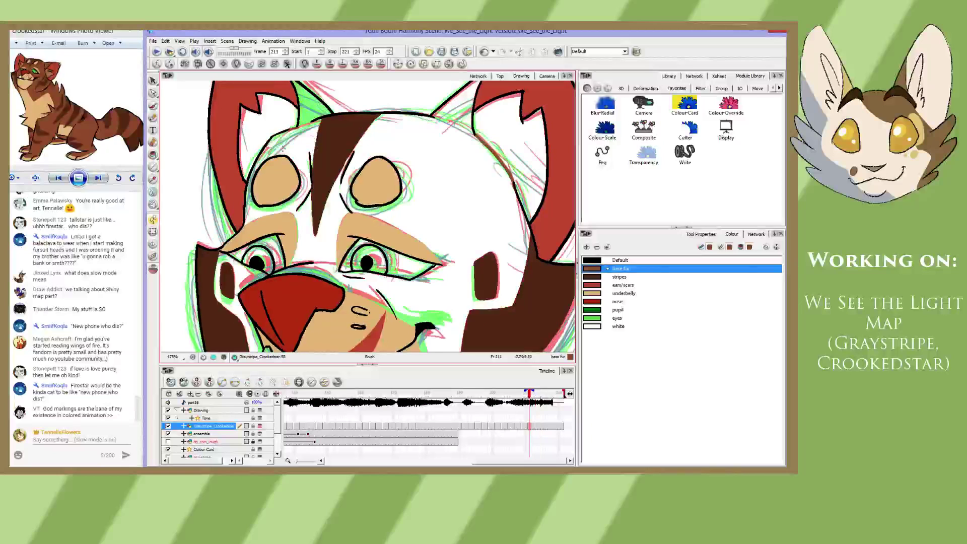
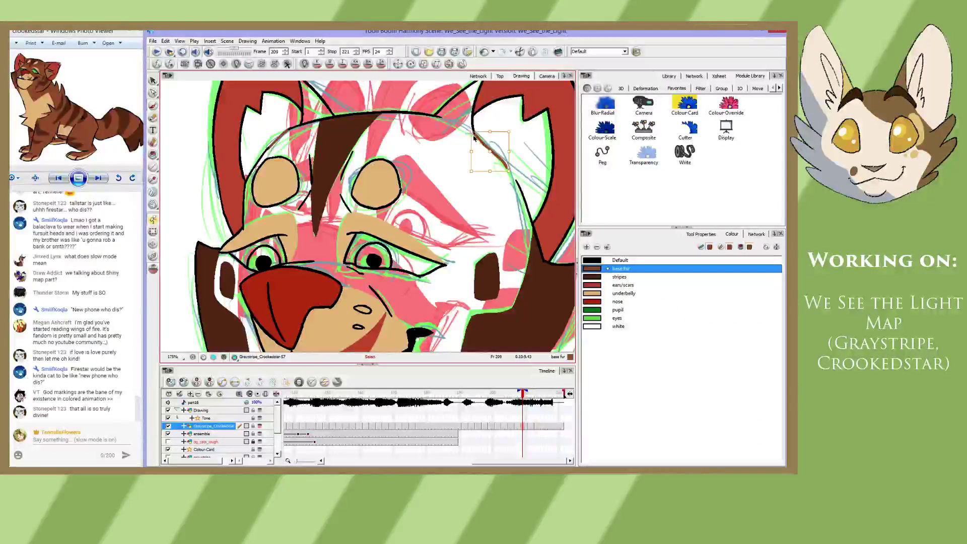
- Redraw the base fur line on frame 209 that closes the head outline gap between the ear and the cheek stripe
left_click_drag(473, 133, 517, 180)
key("ctrl+z")
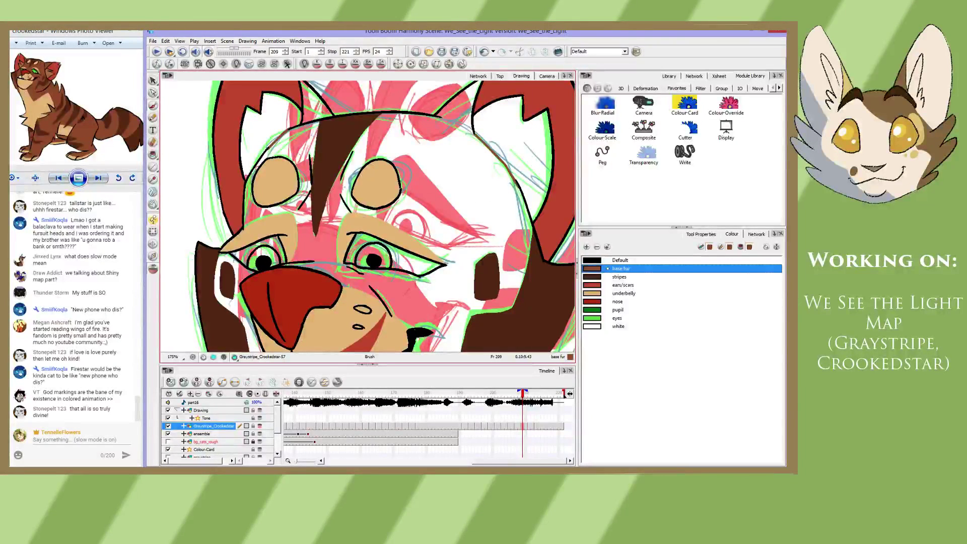
- On frame 207, bridge the head outline gap beneath the ear with a base fur line and compare it with frame 209
key("comma")
key("comma")
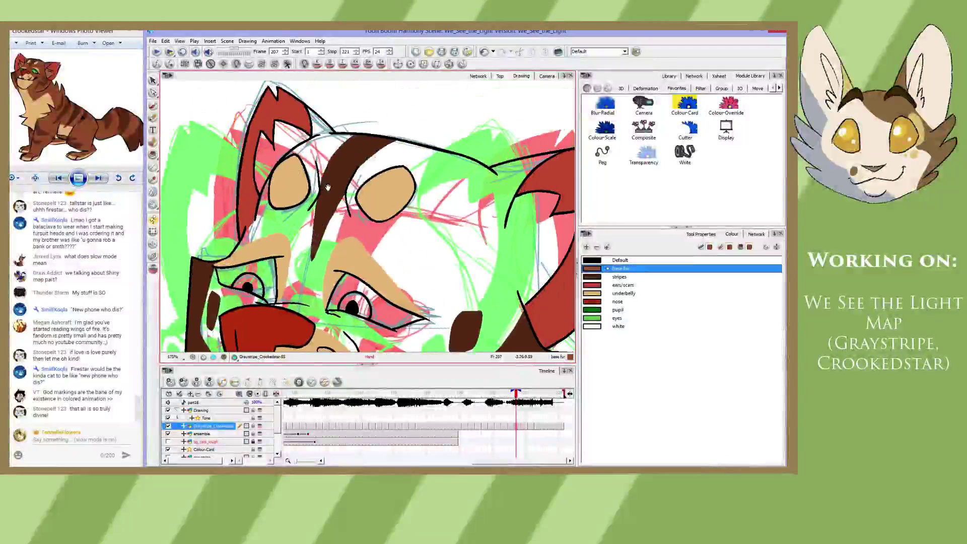
left_click_drag(496, 239, 365, 212)
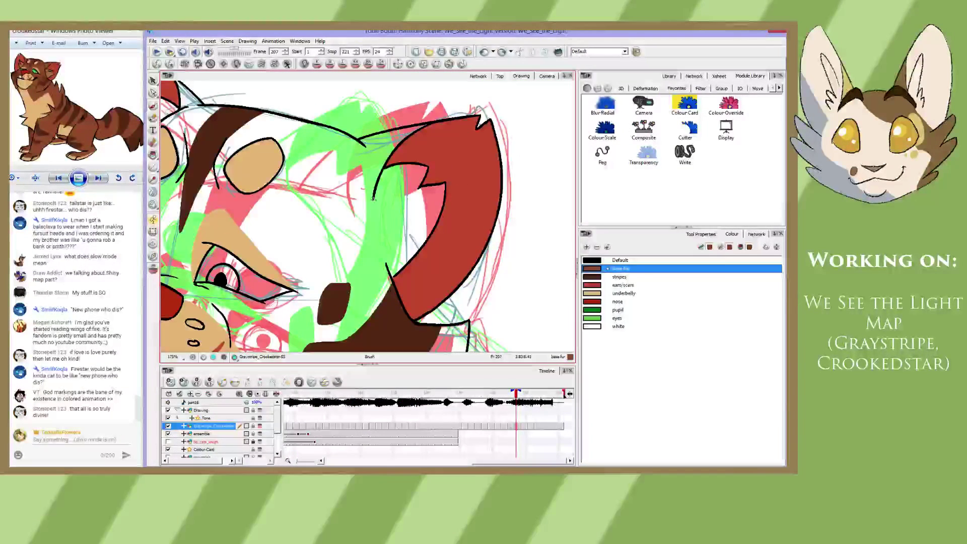
left_click_drag(373, 199, 389, 270)
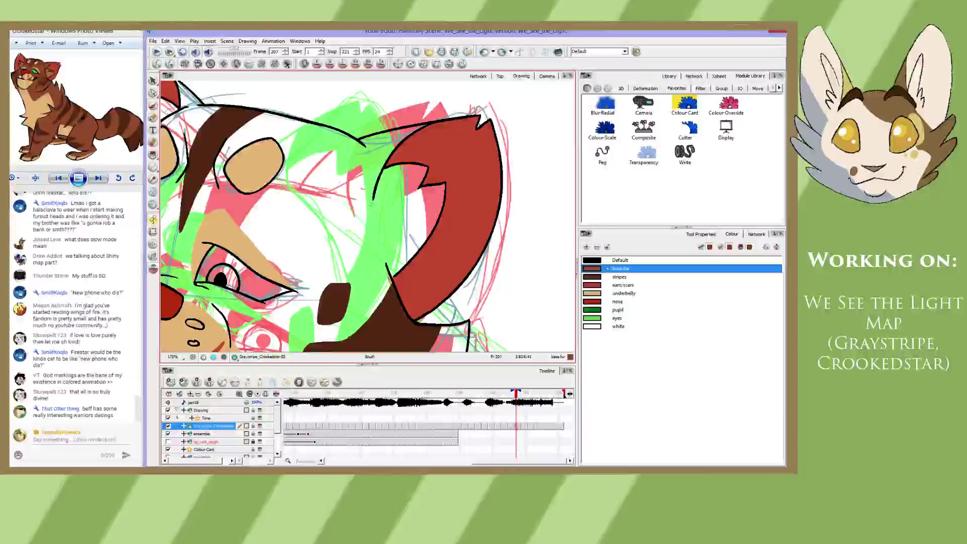
left_click_drag(371, 195, 390, 276)
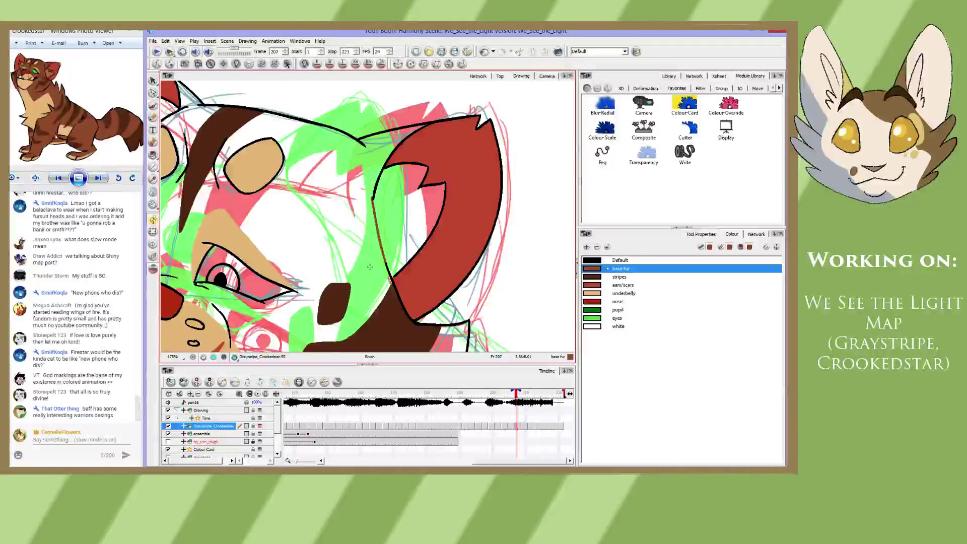
key("g")
key("space")
mouse_move(272, 277)
left_mouse_down()
mouse_move(293, 274)
mouse_move(323, 243)
left_mouse_up()
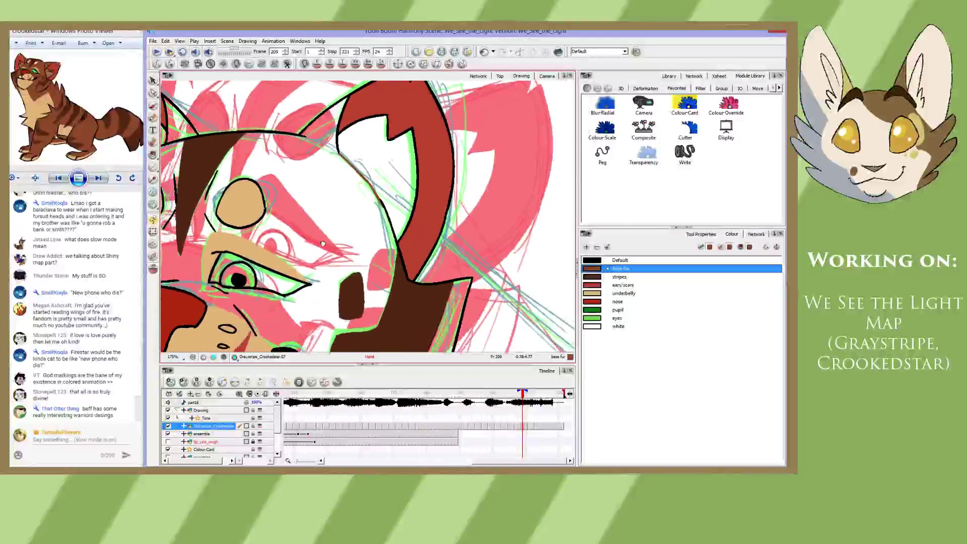
- On frame 205, draw base fur lines closing the head outline gaps beneath both ears, redrawing them until they fit
key("comma")
key("comma")
key("comma")
key("comma")
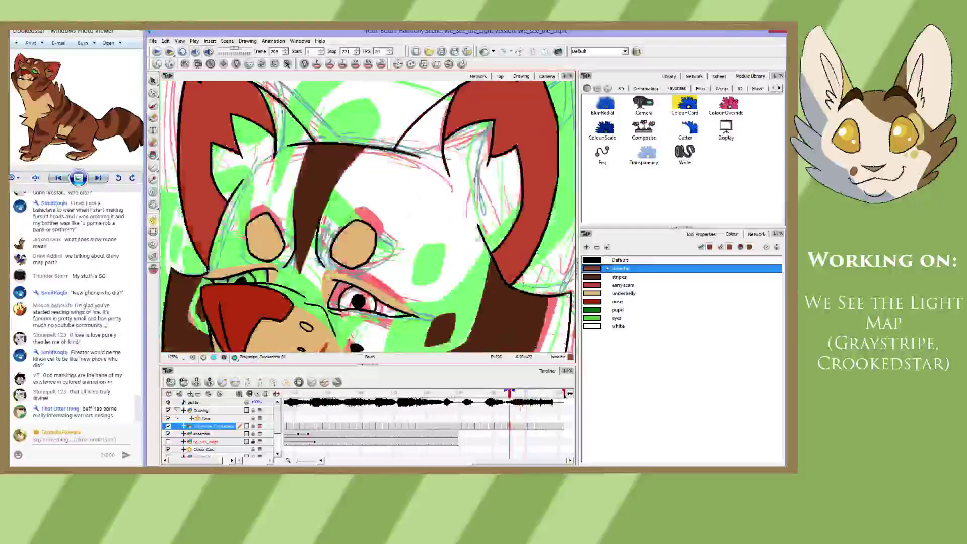
left_click_drag(448, 174, 475, 224)
key("ctrl+z")
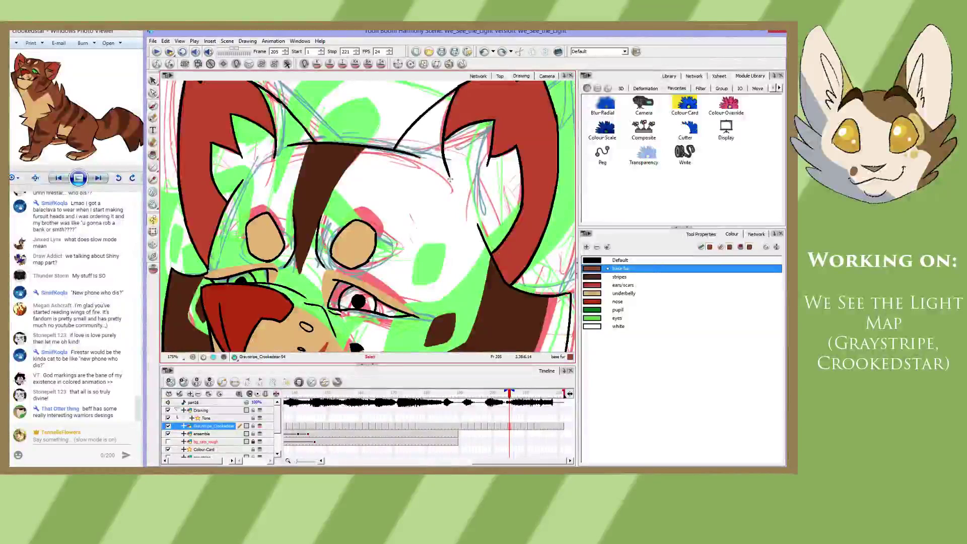
left_click_drag(448, 175, 478, 225)
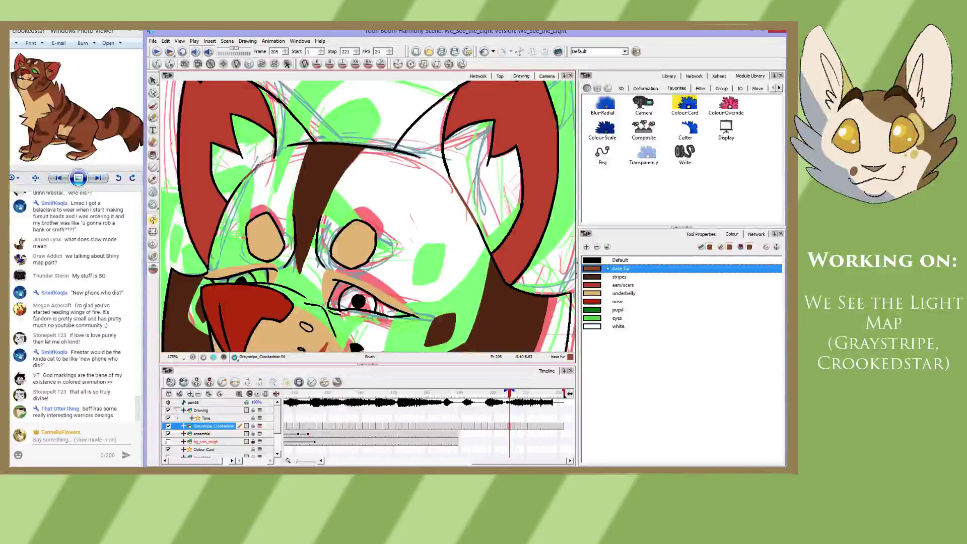
key("ctrl+z")
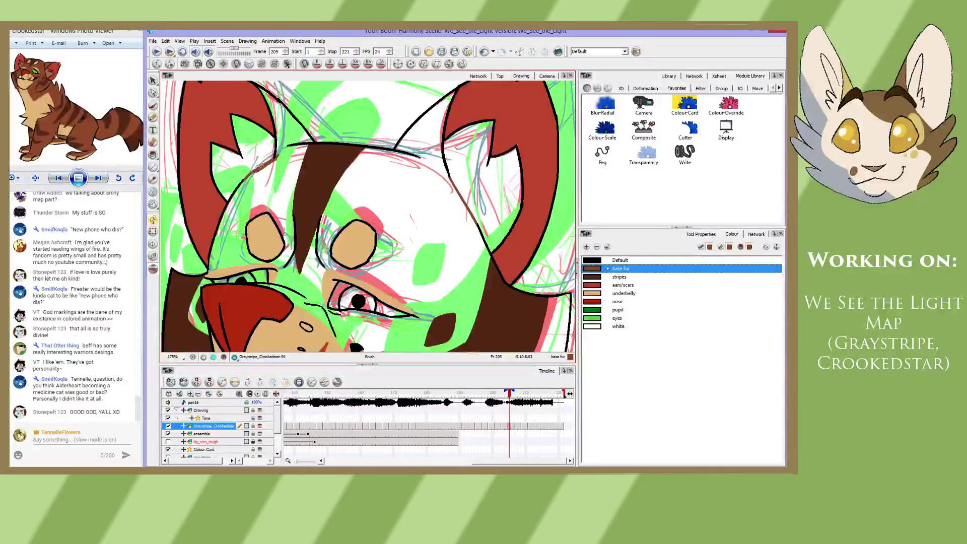
- On frame 203, close the head outline gaps beneath both ears with base fur lines and compare the result with frame 205
key("f")
left_click_drag(240, 186, 275, 155)
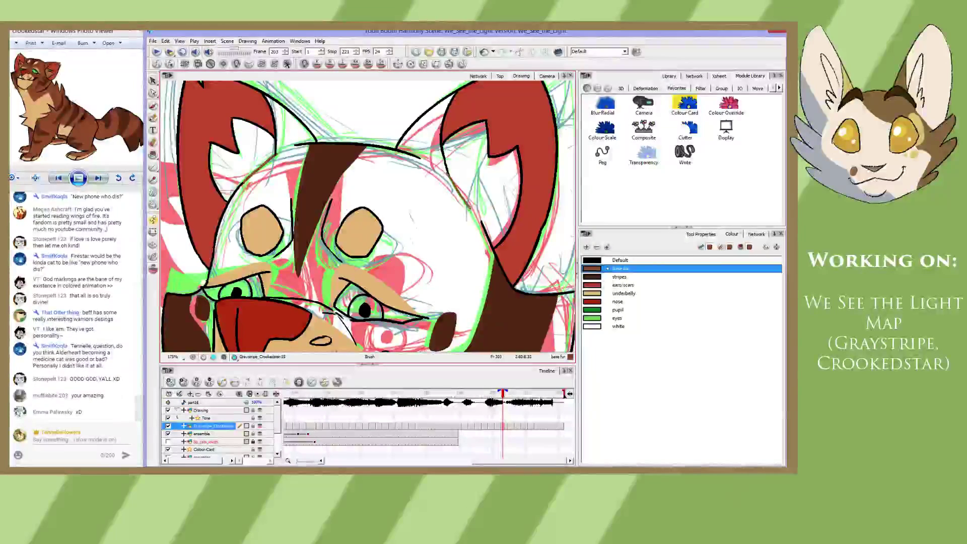
key("ctrl+z")
left_click_drag(448, 176, 476, 208)
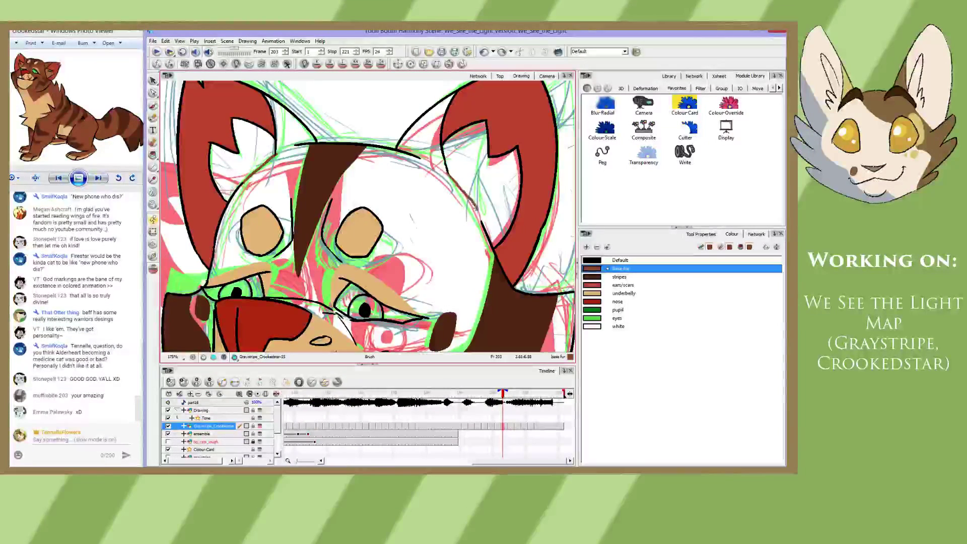
key("ctrl+z")
left_click_drag(448, 175, 483, 233)
key("ctrl+z")
key("ctrl+z")
left_click_drag(447, 174, 481, 224)
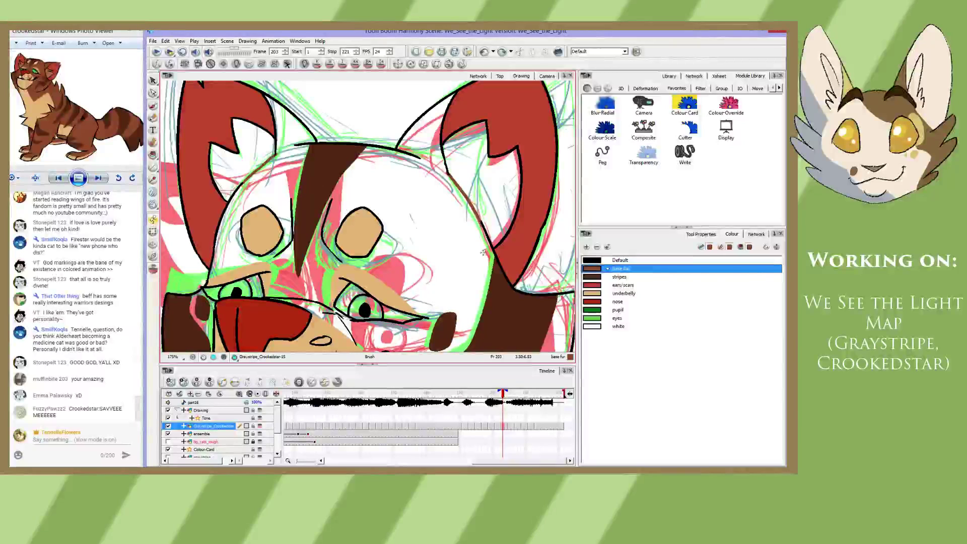
key("g")
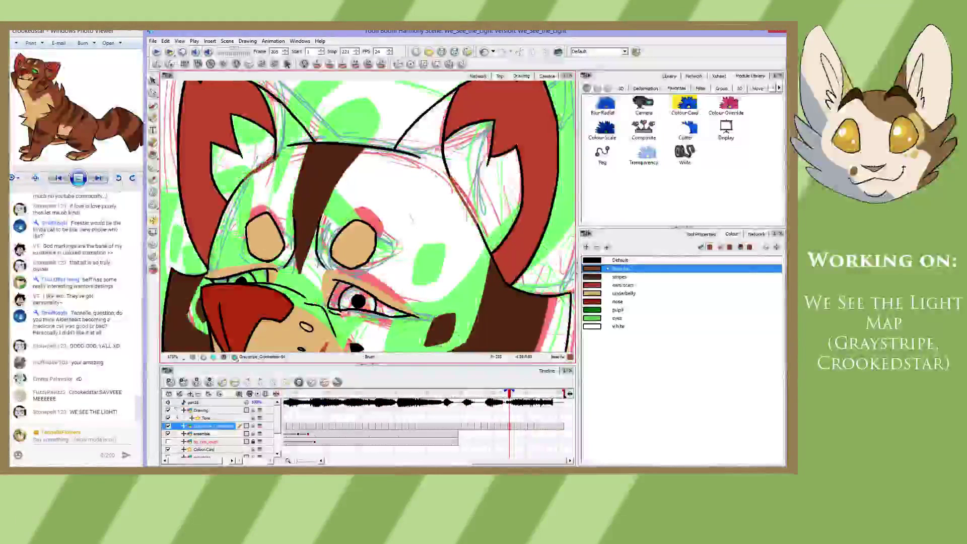
key("f")
key("f")
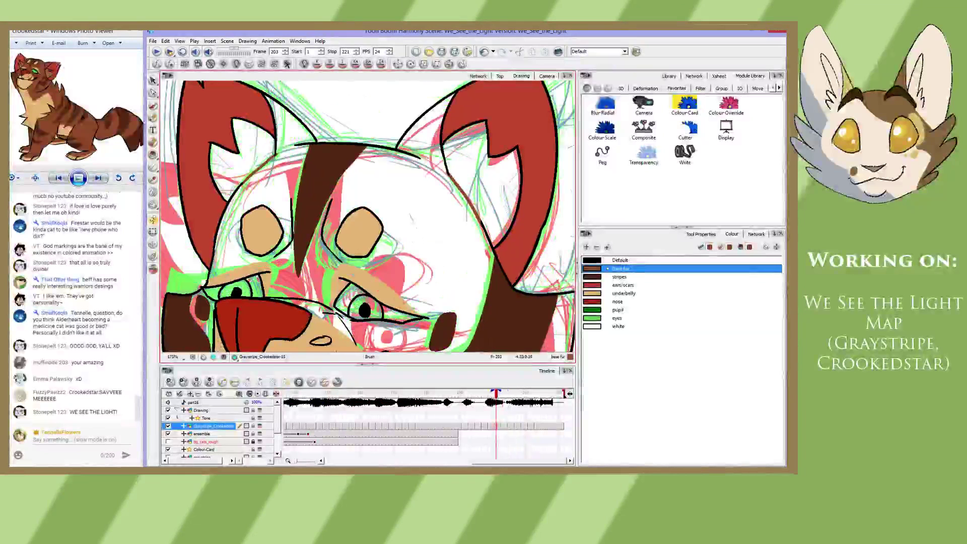
- On frame 201, bridge the head outline gaps beneath both ears with base fur lines and check them against frame 203
key("f")
key("f")
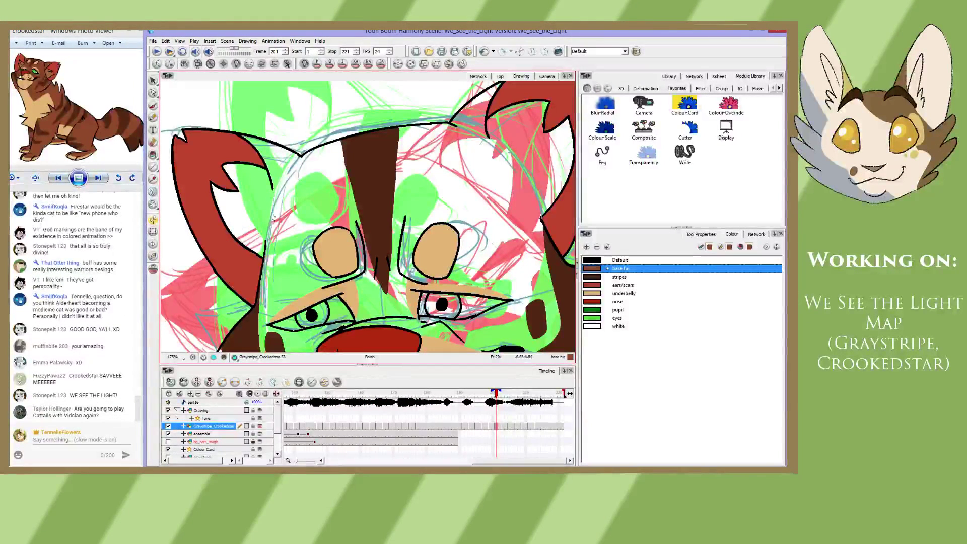
left_click_drag(273, 190, 267, 243)
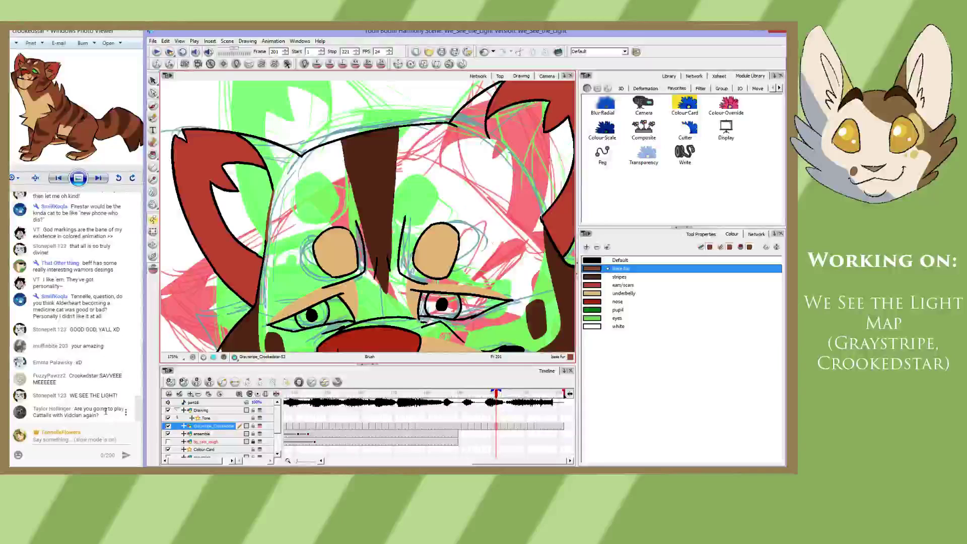
key("space")
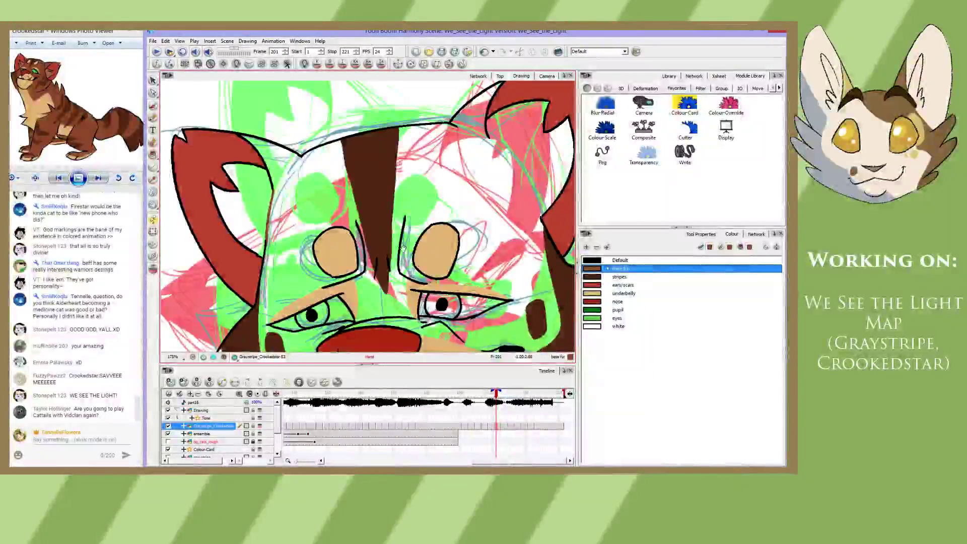
left_click_drag(403, 248, 298, 232)
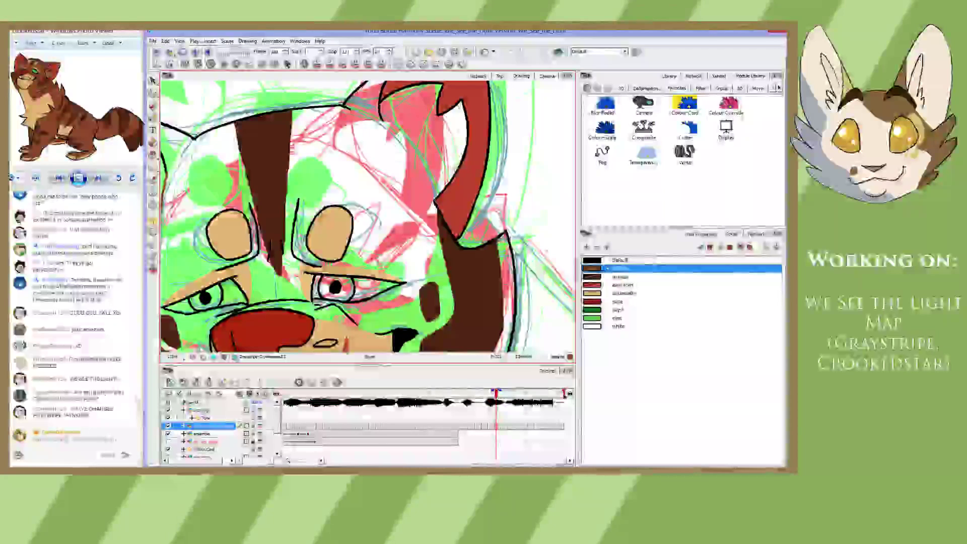
left_click_drag(380, 121, 434, 200)
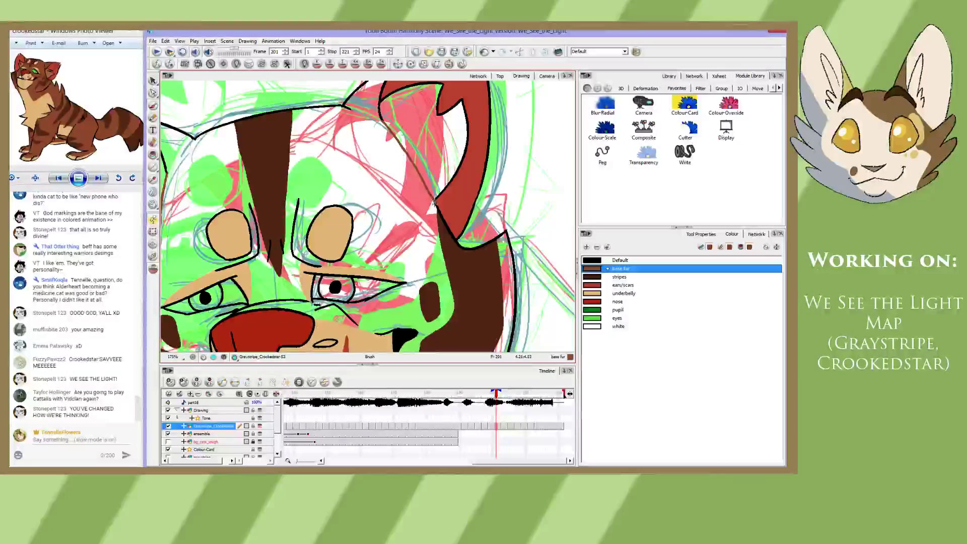
key("space")
left_click_drag(360, 223, 466, 182)
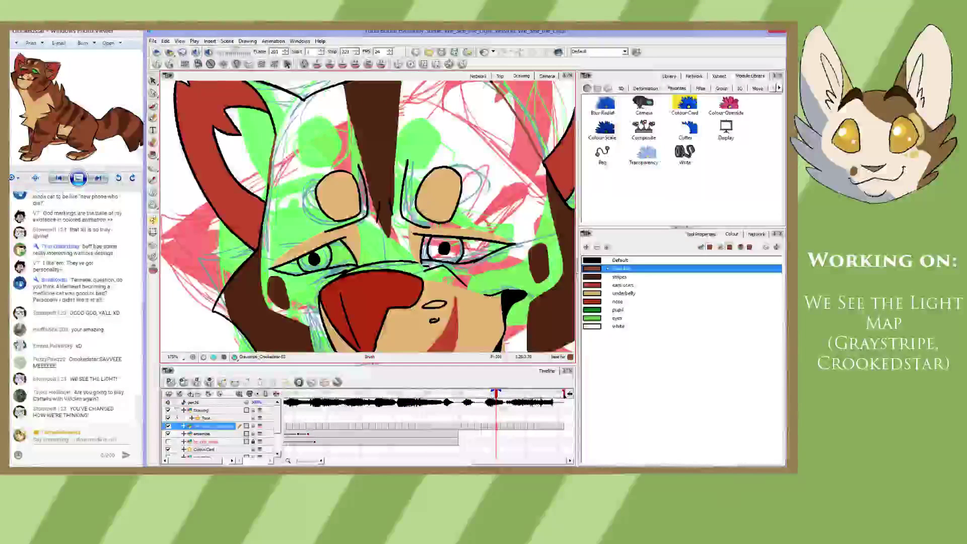
key("g")
left_click_drag(351, 119, 311, 193)
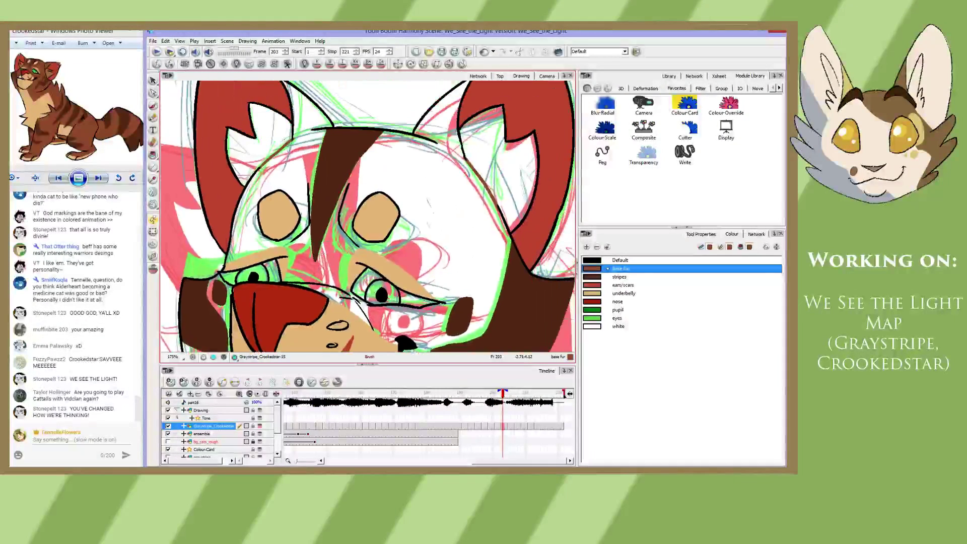
- On frame 199, draw base fur strokes closing the head outline gap inside the lowered ear, down to the cheek stripe
key("comma")
key("comma")
key("comma")
key("comma")
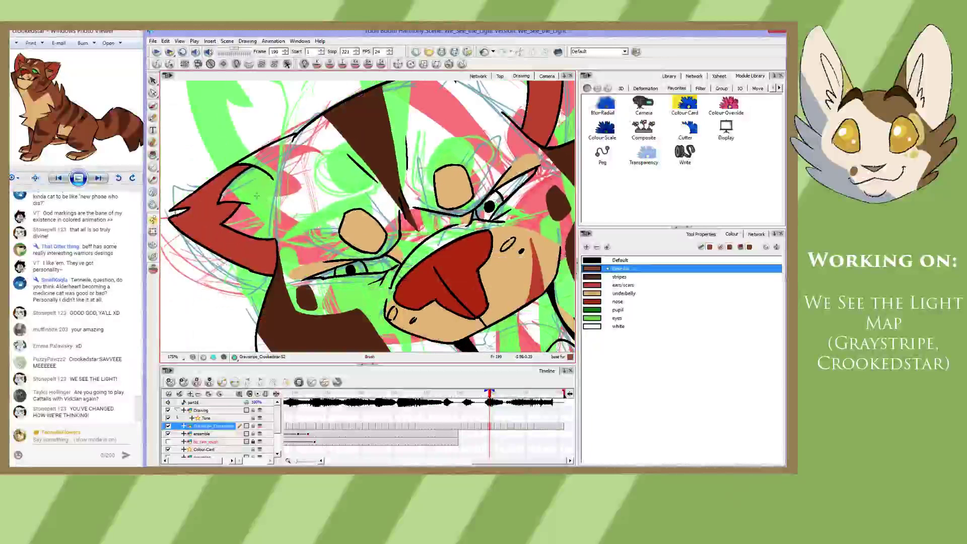
left_click_drag(272, 179, 273, 204)
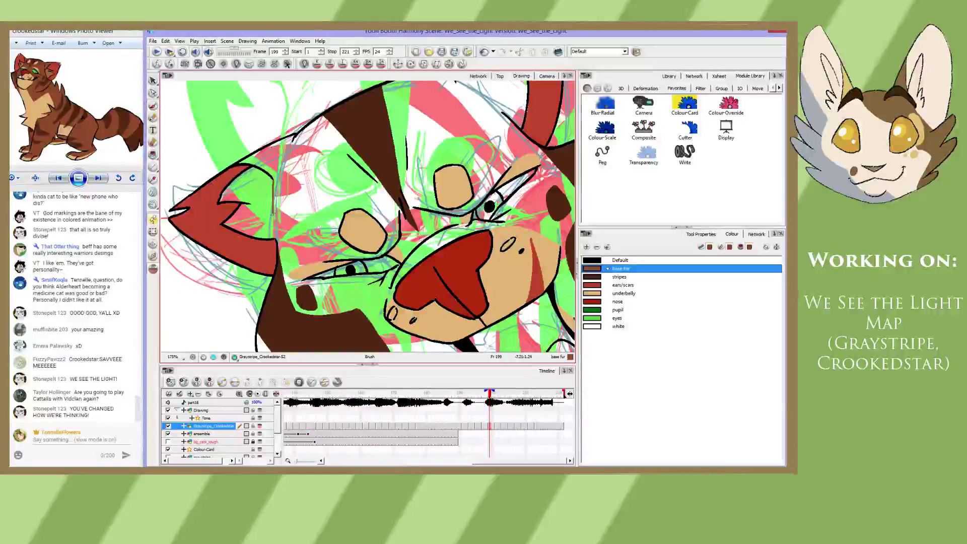
left_click_drag(273, 214, 275, 239)
- Close the head outline gap at the base of the opposite ear on frame 199, redrawing the base fur line until it fits
mouse_move(405, 94)
left_mouse_down()
mouse_move(324, 130)
mouse_move(423, 148)
left_mouse_up()
key("ctrl+z")
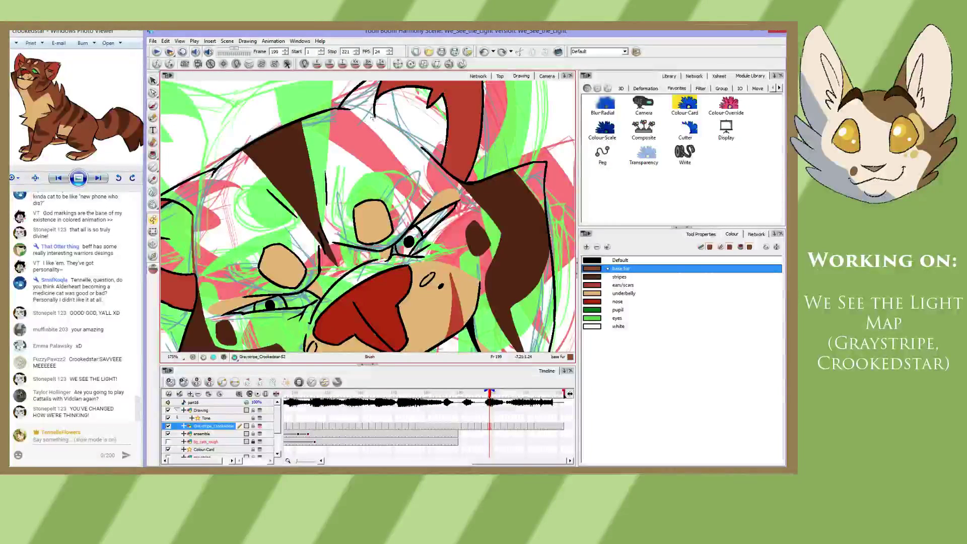
left_click_drag(374, 117, 427, 153)
key("ctrl+z")
key("ctrl+z")
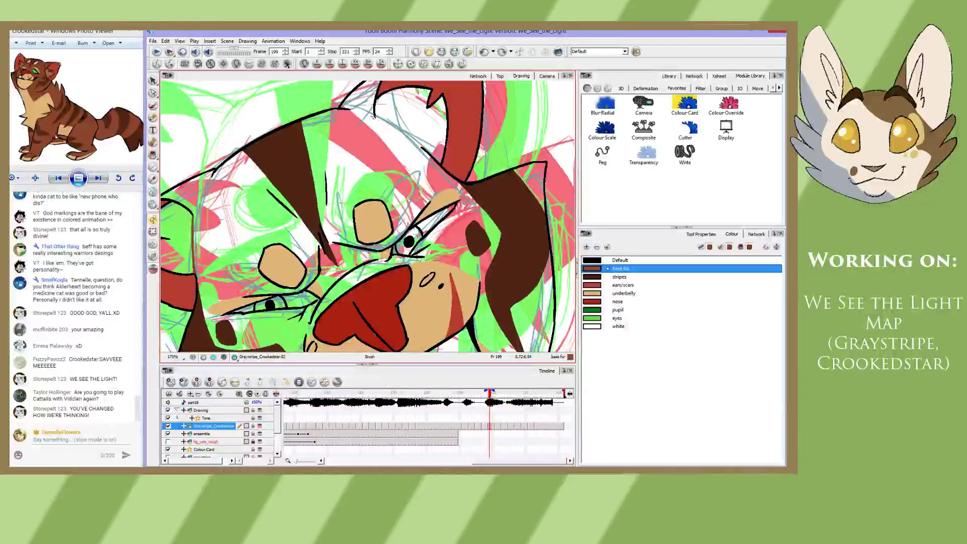
left_click_drag(373, 116, 422, 148)
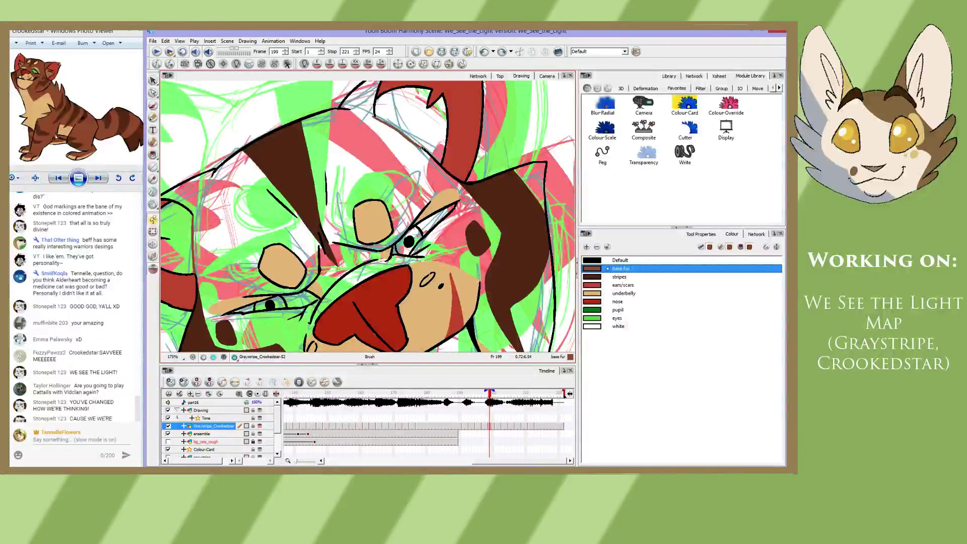
- On frame 197, draw base fur lines across the head outline gaps at the bases of both ears
key("g")
key("f")
key("f")
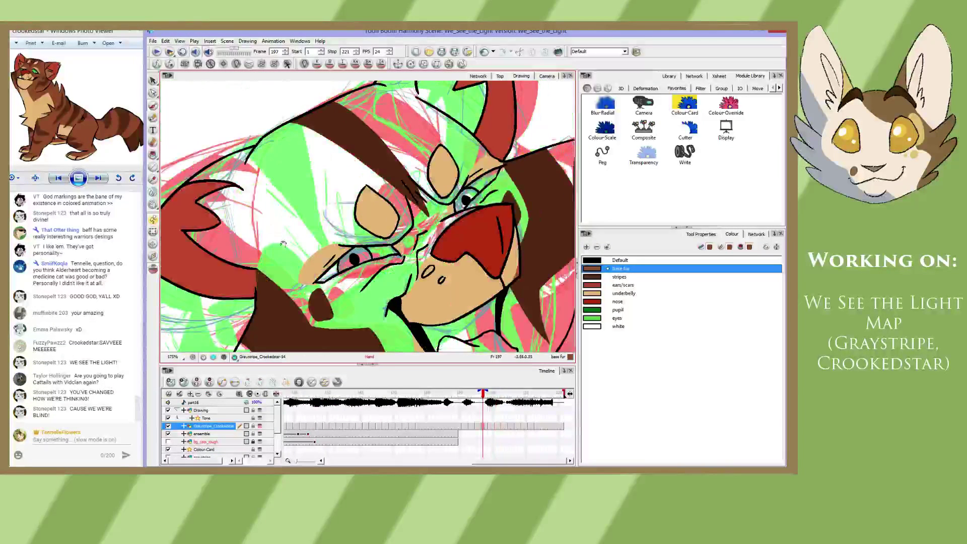
mouse_move(239, 190)
left_mouse_down()
mouse_move(304, 160)
mouse_move(316, 225)
left_mouse_up()
key("ctrl+z")
left_click_drag(303, 160, 317, 244)
left_click_drag(327, 212, 249, 266)
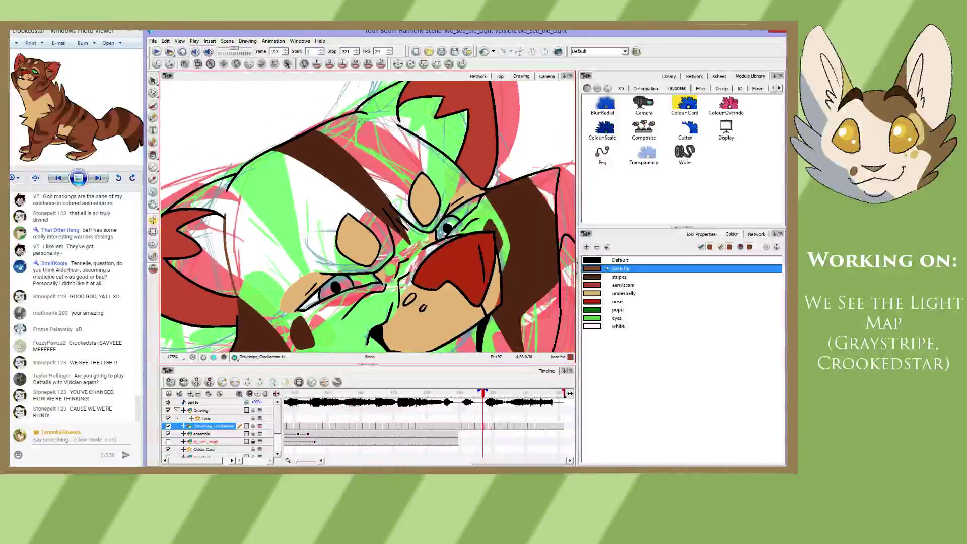
left_click_drag(398, 121, 404, 134)
key("ctrl+z")
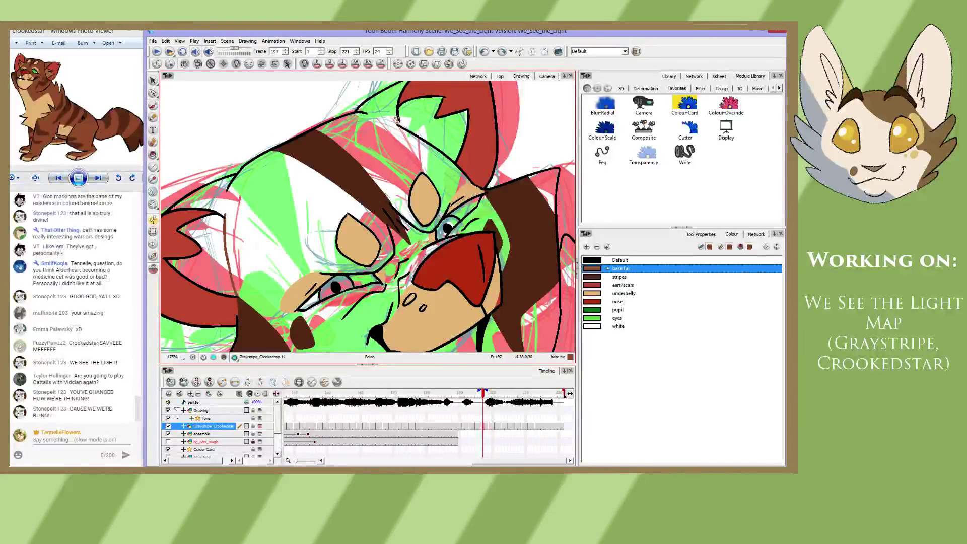
- On frame 195, draw a base fur line from the lowered ear to the cheek stripe to close the head outline
key("comma")
key("comma")
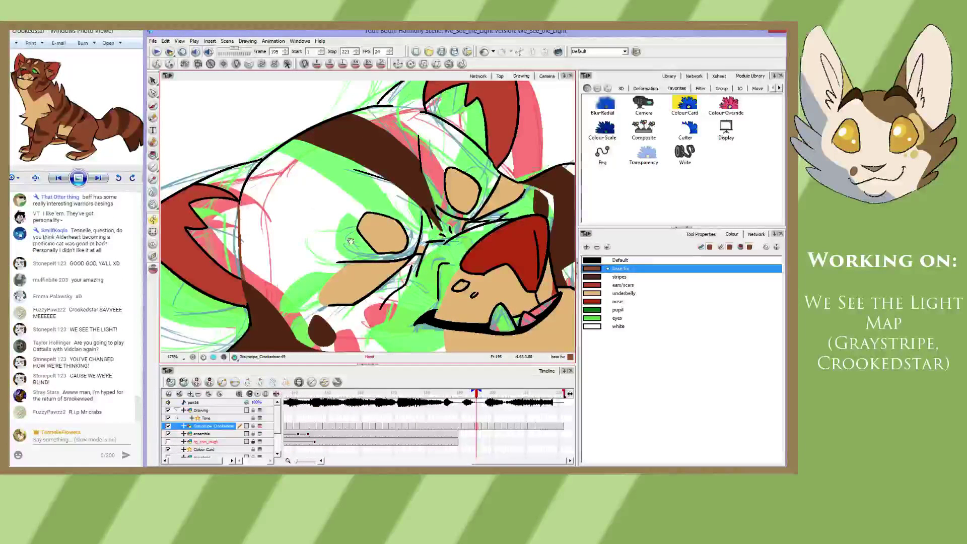
left_click_drag(390, 222, 295, 249)
- On frame 193, draw a base fur line from the top of the cheek stripe up to the lowered ear's inner edge
key("comma")
key("comma")
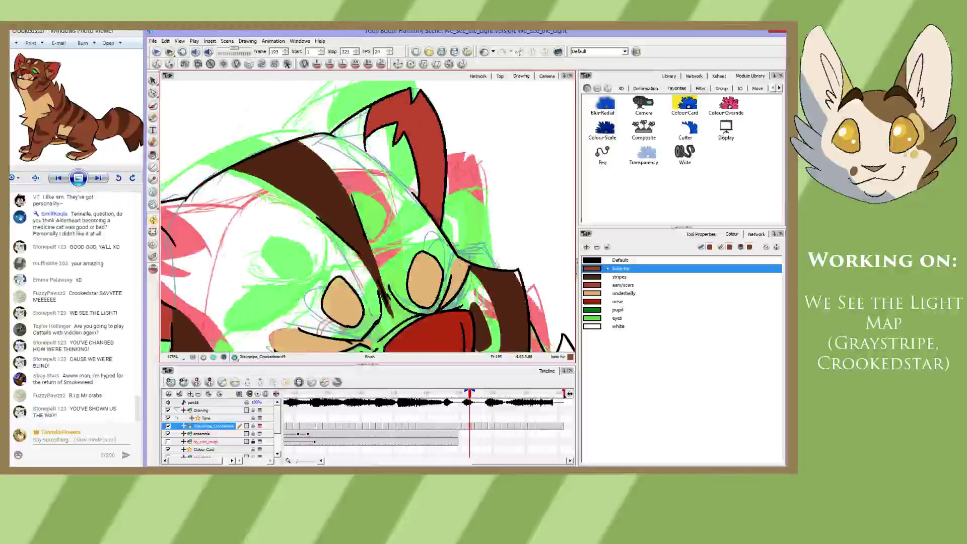
mouse_move(364, 150)
left_mouse_down()
mouse_move(408, 189)
mouse_move(458, 189)
mouse_move(530, 136)
left_mouse_up()
key("space")
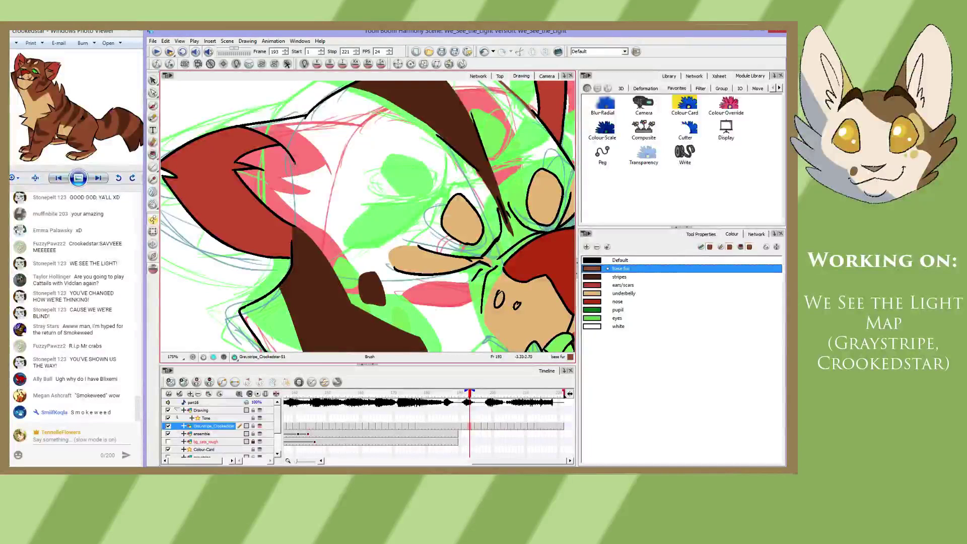
left_click_drag(296, 228, 295, 163)
- On frame 191, draw a base fur line from the top of the cheek stripe up to the lowered ear, redrawing it until it fits
key("comma")
key("comma")
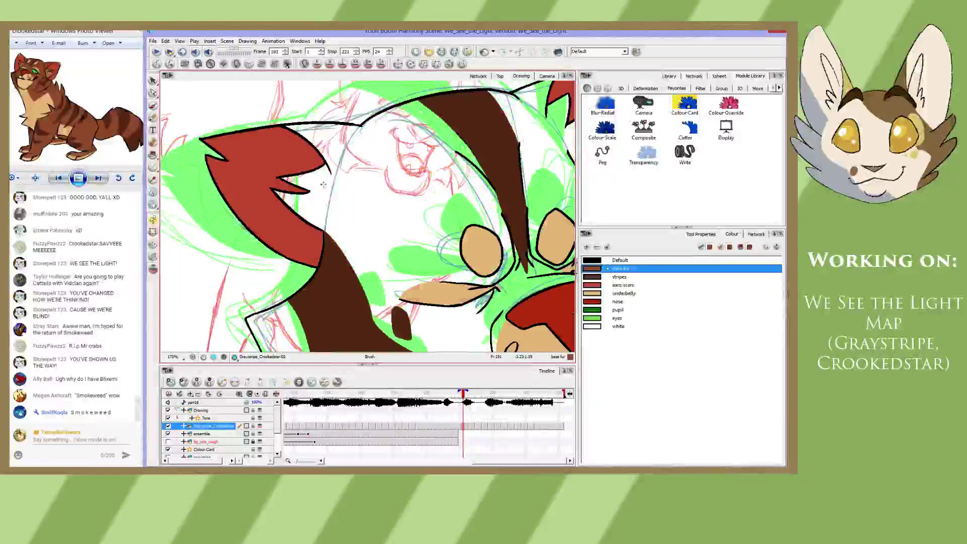
mouse_move(329, 172)
left_mouse_down()
mouse_move(327, 230)
mouse_move(331, 185)
left_mouse_up()
key("ctrl+z")
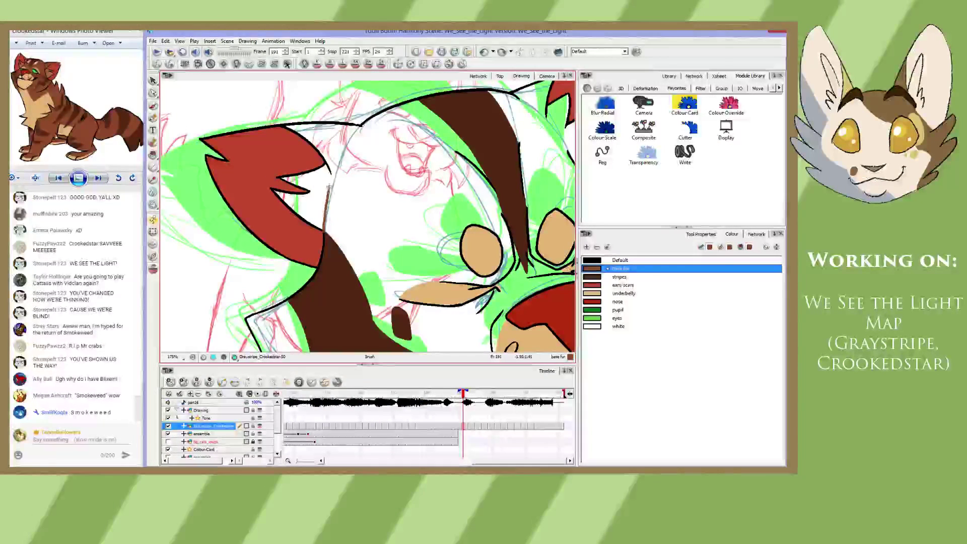
key("ctrl+z")
left_click_drag(325, 232, 333, 179)
key("ctrl+z")
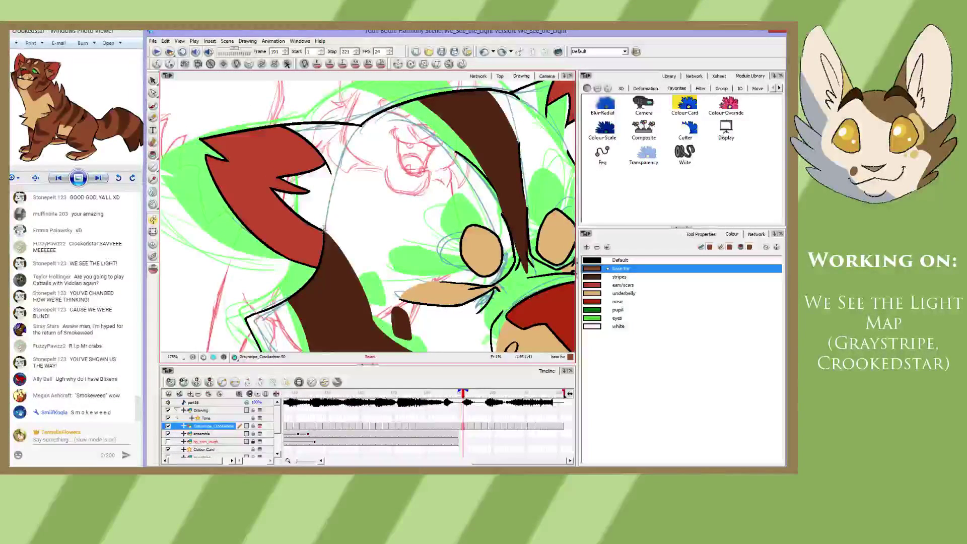
left_click_drag(325, 232, 330, 180)
key("ctrl+z")
left_click_drag(325, 235, 330, 177)
- On frame 191, draw a base fur line across the head outline gap at the base of the opposite ear
mouse_move(443, 186)
left_mouse_down()
mouse_move(313, 226)
mouse_move(258, 210)
left_mouse_up()
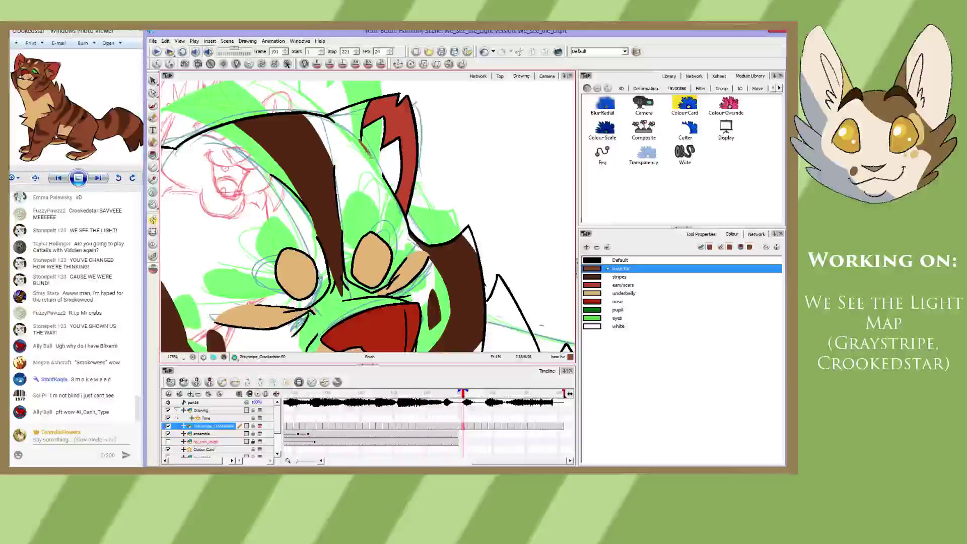
left_click_drag(361, 143, 381, 172)
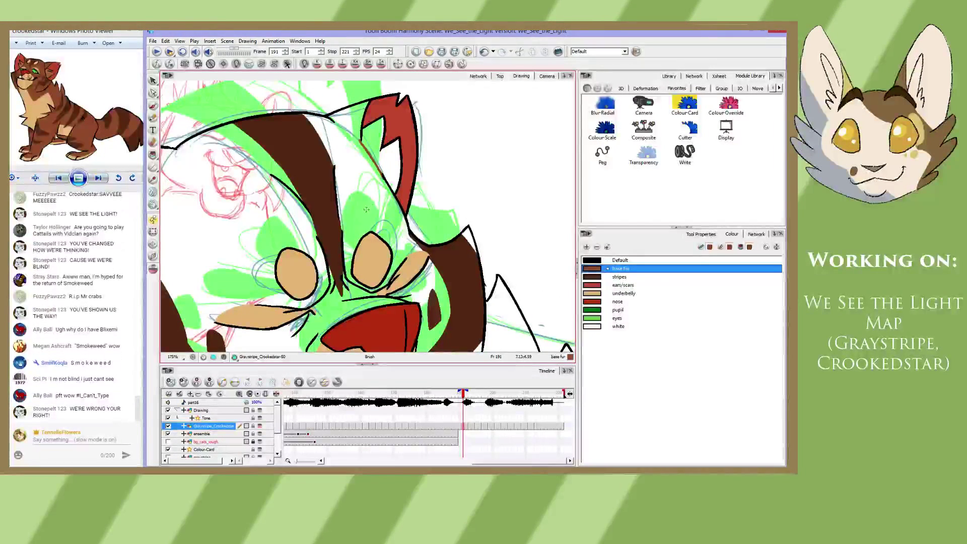
left_click(416, 394)
left_click(463, 394)
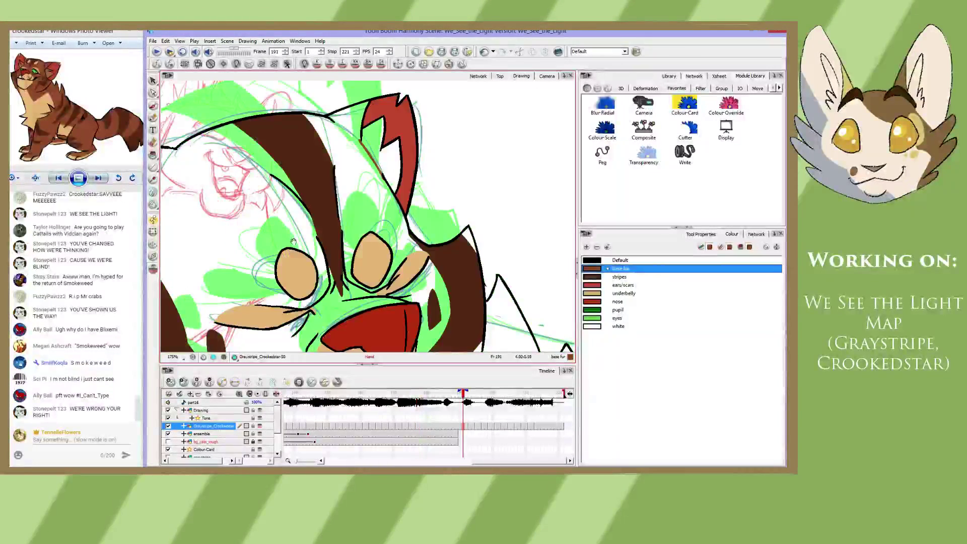
- Fill the unpainted face, cheek and outer ear areas of the cat's head on frame 191 with base fur
left_click_drag(293, 242, 418, 182)
key("1")
key("1")
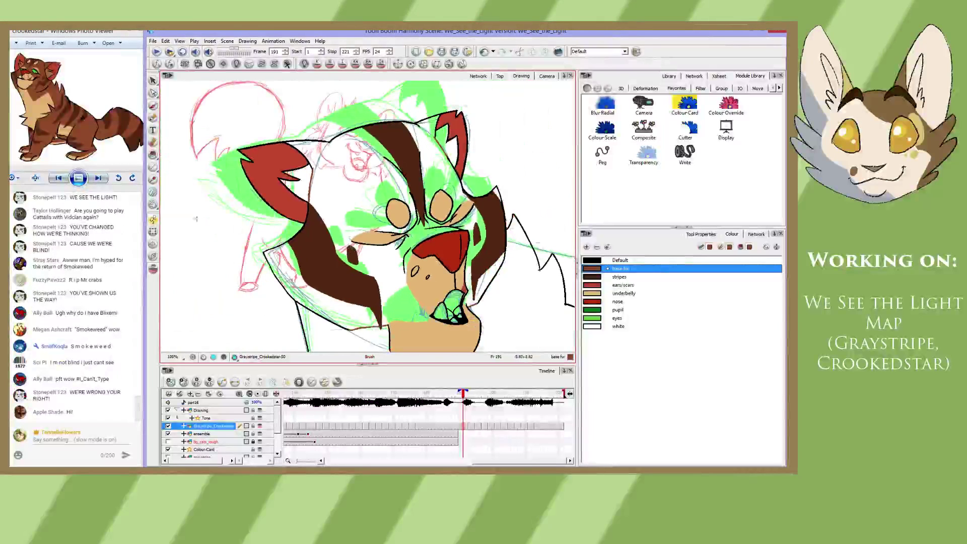
left_click(154, 155)
left_click(294, 272)
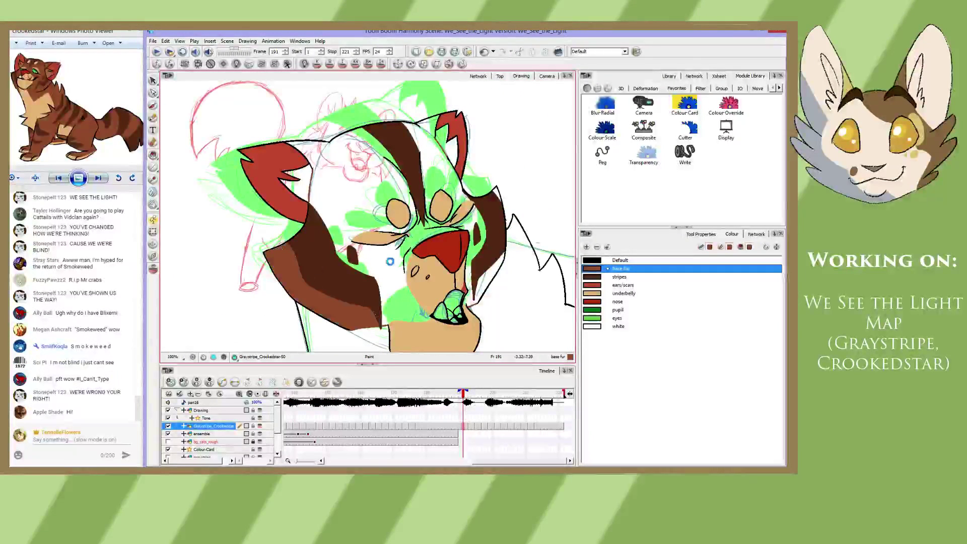
left_click(389, 261)
left_click(441, 156)
left_click(480, 224)
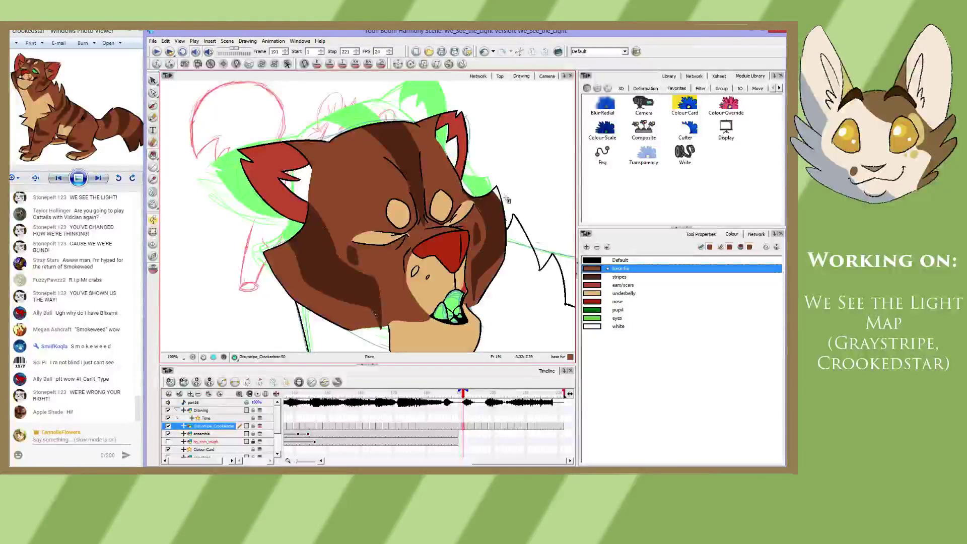
left_click(498, 195)
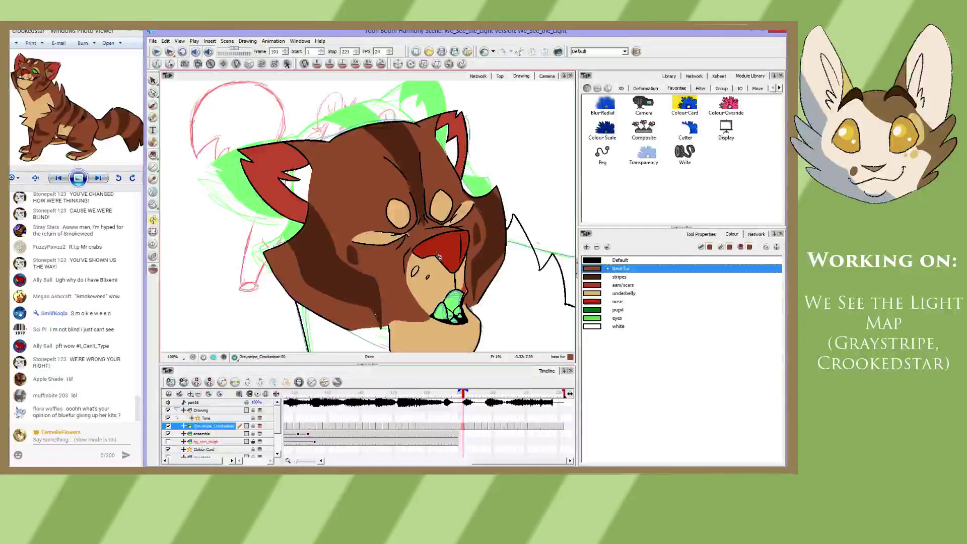
- Fill the unpainted head areas on frame 193 with base fur, including the far cheek around the stripe
left_click_drag(438, 256, 425, 223)
key("g")
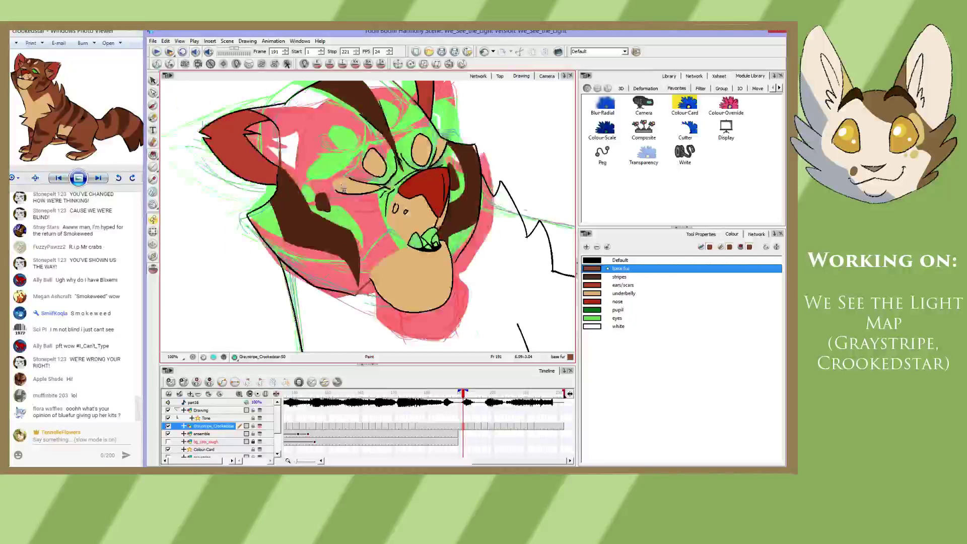
key("period")
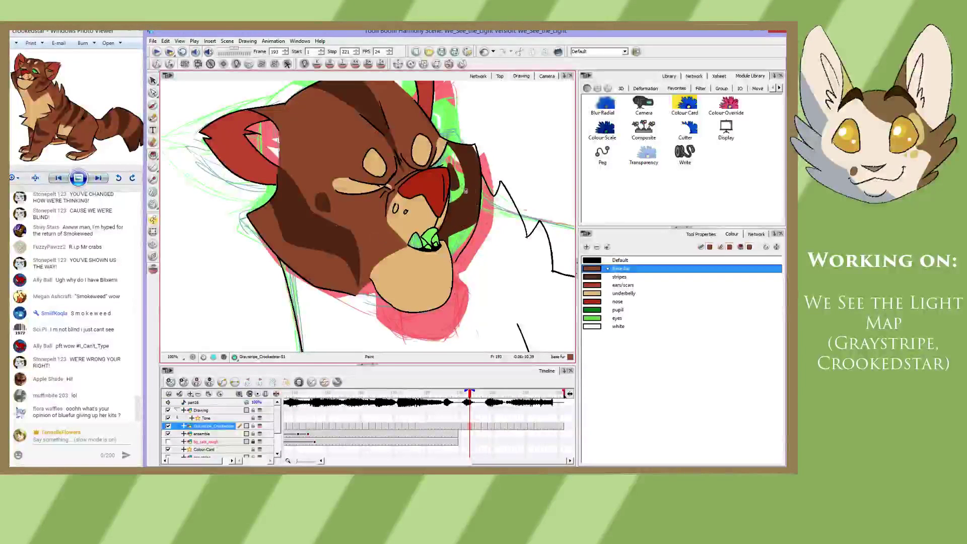
left_click(484, 150)
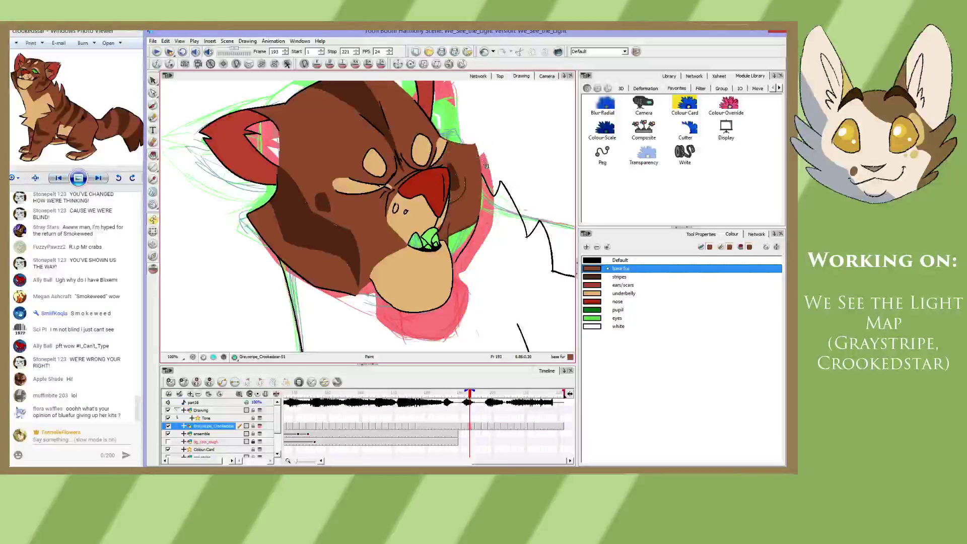
left_click(486, 165)
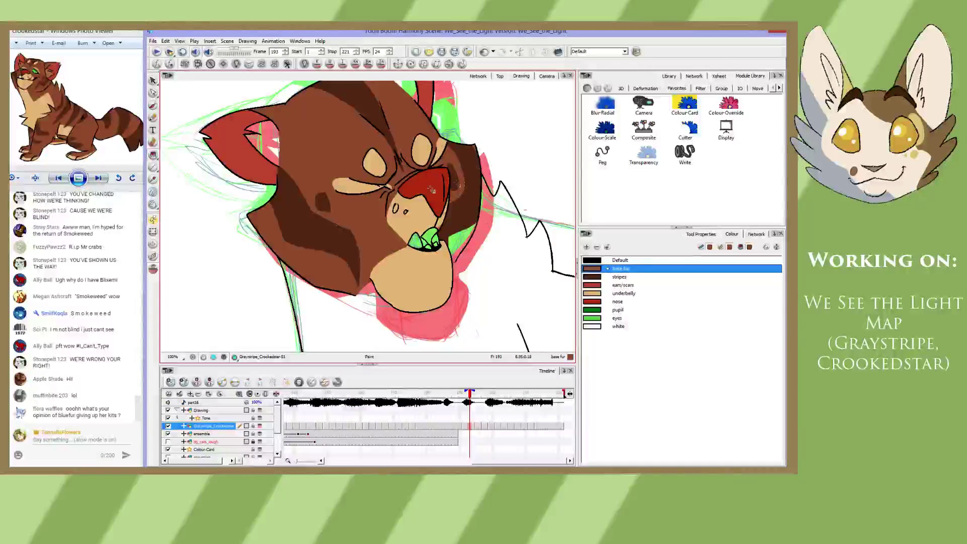
left_click(154, 156)
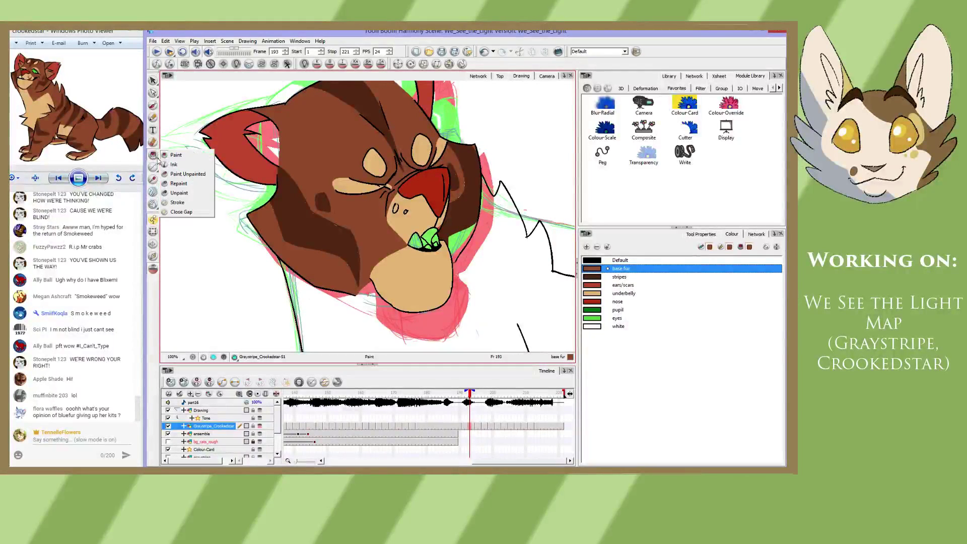
left_click(179, 193)
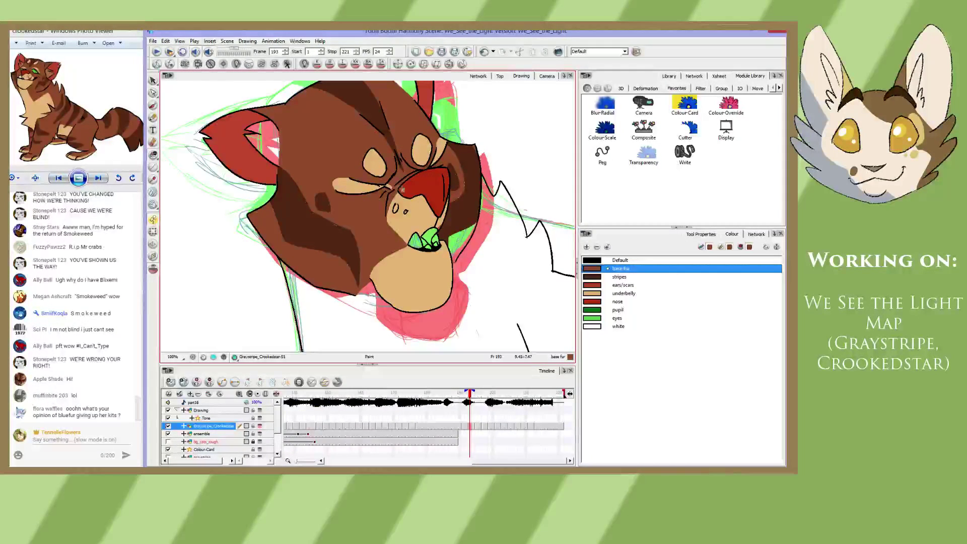
left_click_drag(458, 246, 468, 261)
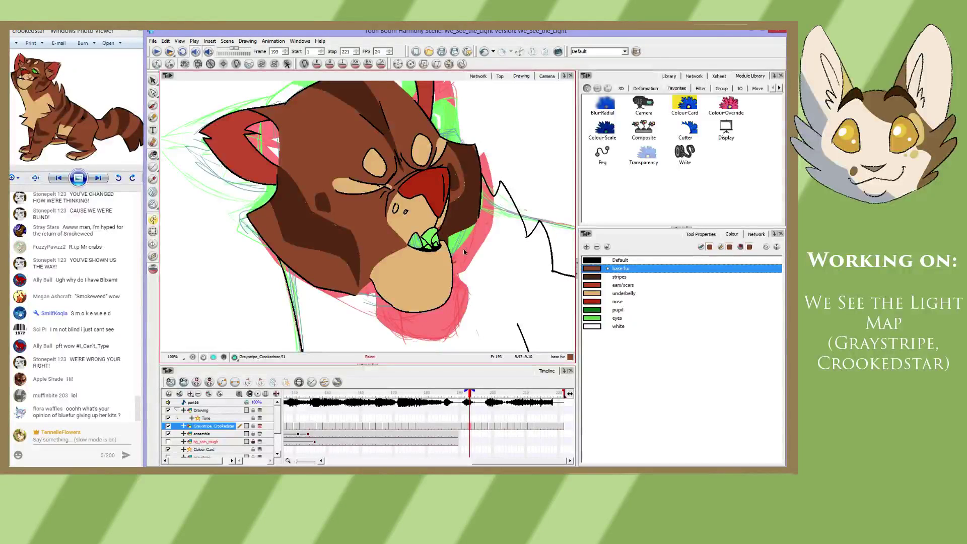
key("ctrl+z")
- Use Paint Unpainted to fill the remaining lower part of the far cheek on frame 193 with base fur
left_click(153, 156)
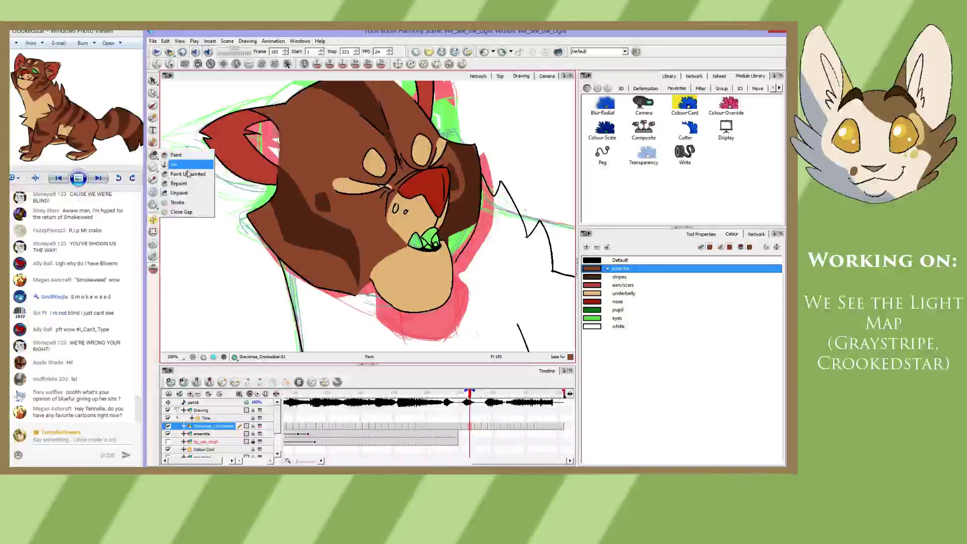
left_click(181, 174)
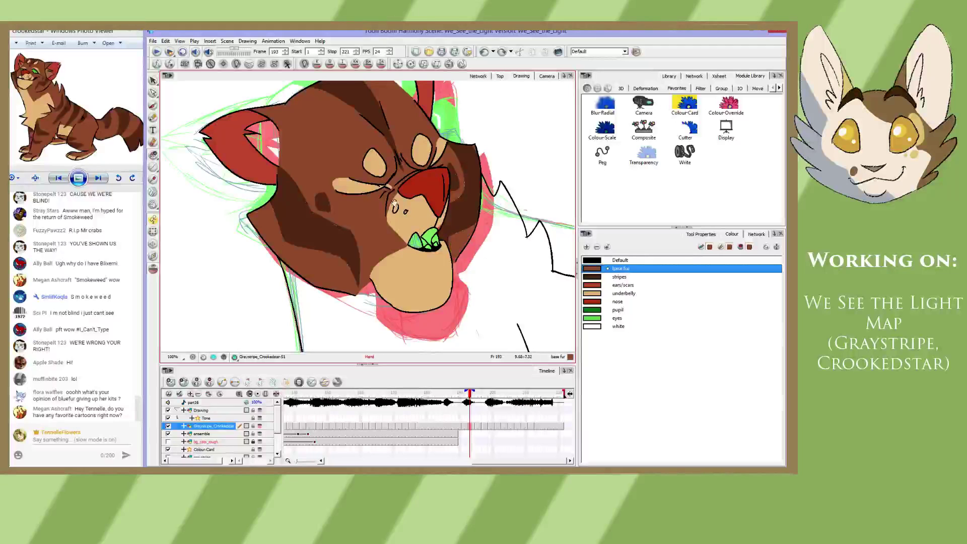
mouse_move(389, 234)
left_mouse_down()
mouse_move(362, 232)
mouse_move(364, 215)
left_mouse_up()
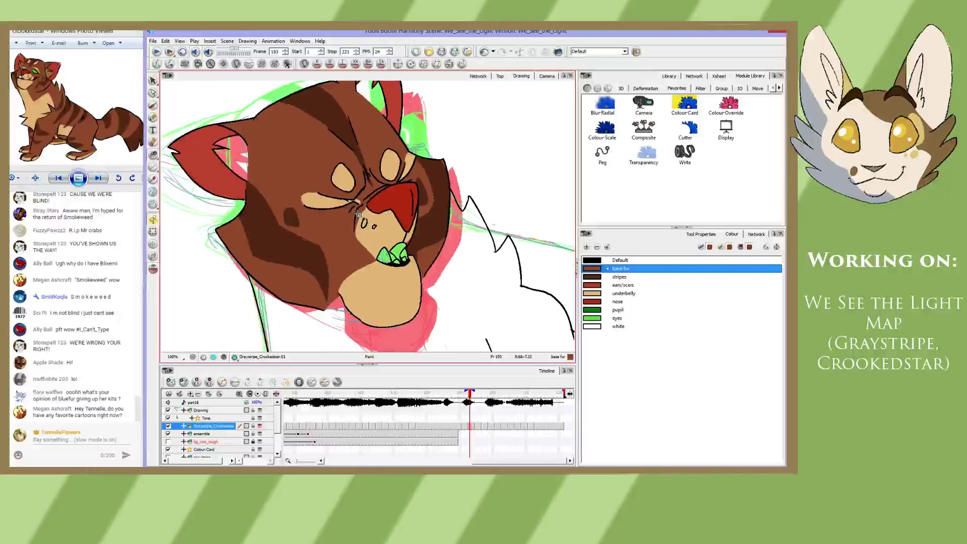
- Turn off the onion skin and check the head colouring back on frame 191
left_click(153, 270)
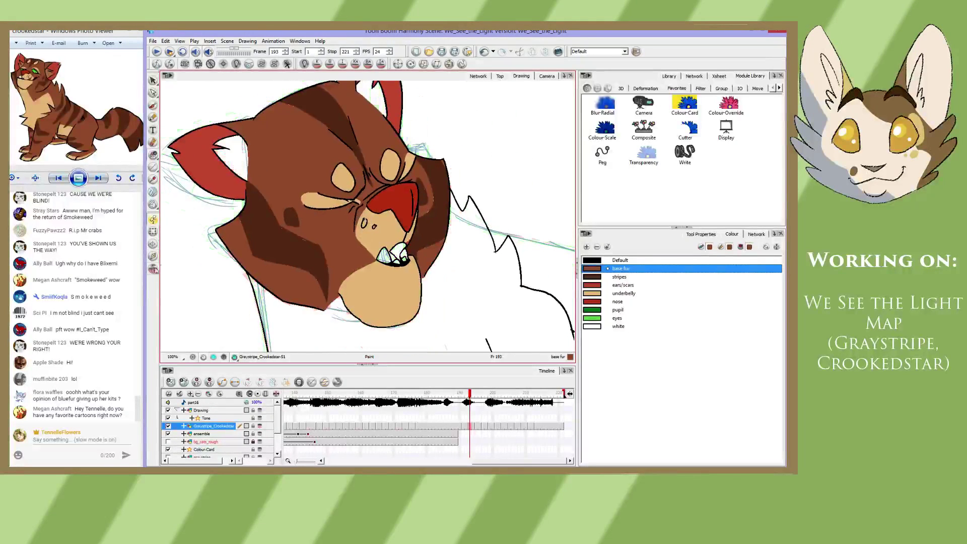
key("f")
key("g")
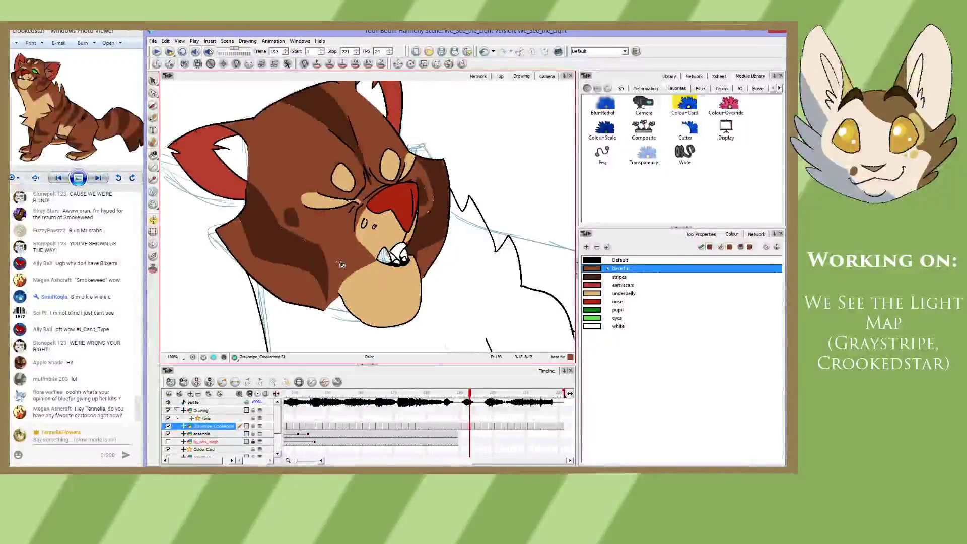
key("comma")
key("comma")
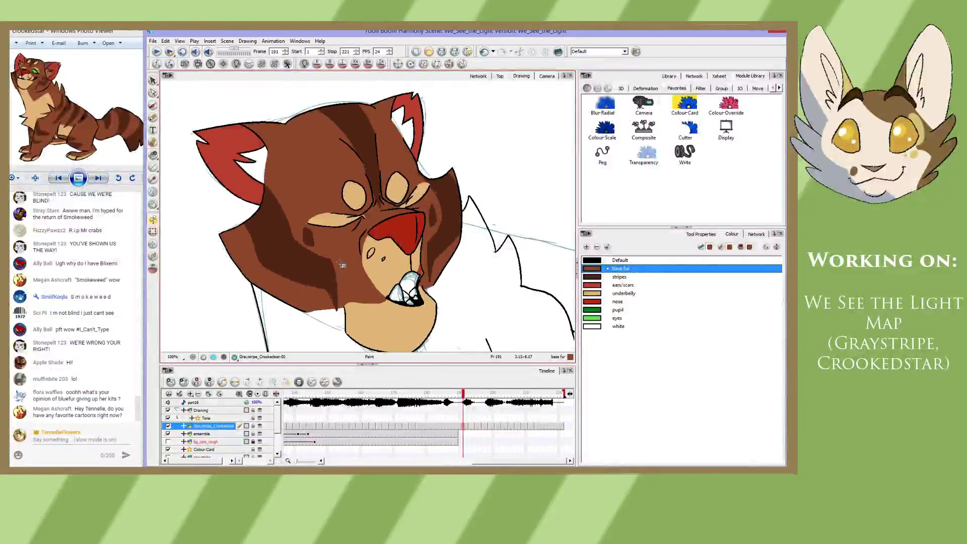
- Fill the unpainted head areas on frame 195 with base fur, undoing the fill that spills over the body
key("period")
key("period")
key("period")
key("period")
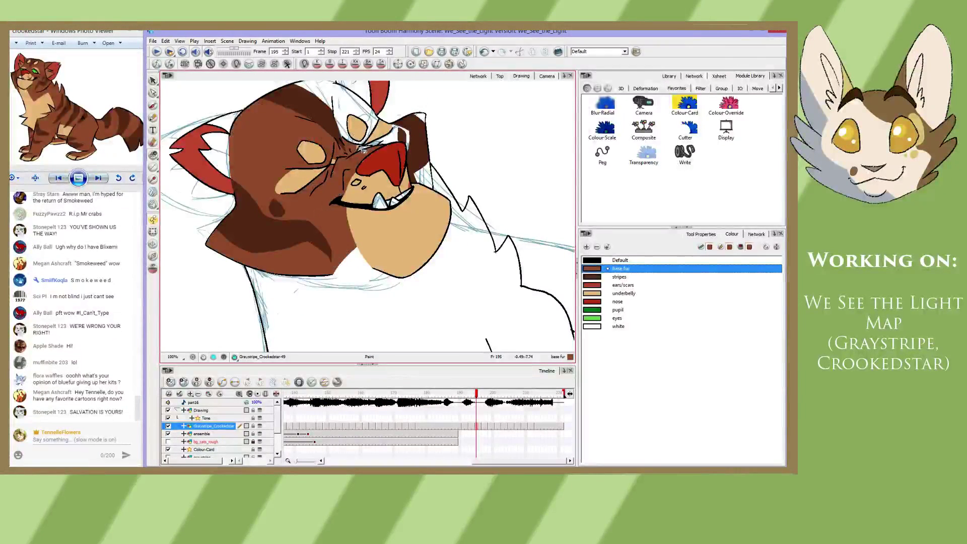
left_click(364, 150)
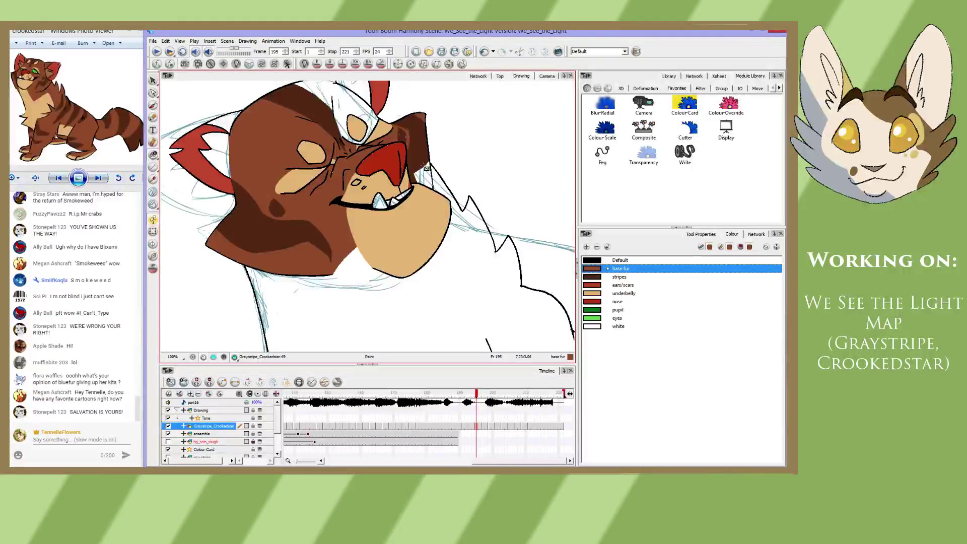
left_click(426, 168)
left_click(357, 281)
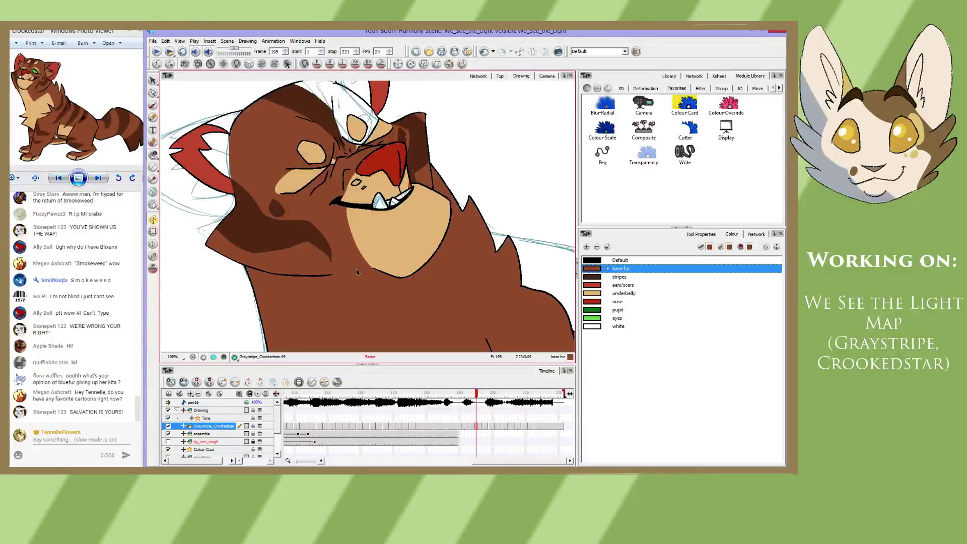
key("ctrl+z")
- Fill the face, ear backs and both cheeks on frame 197 with base fur
key("period")
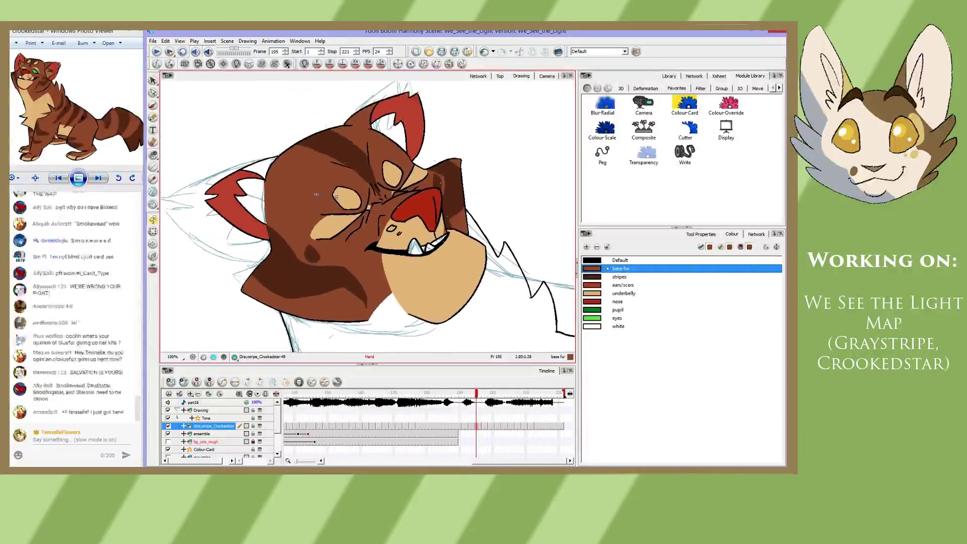
key("period")
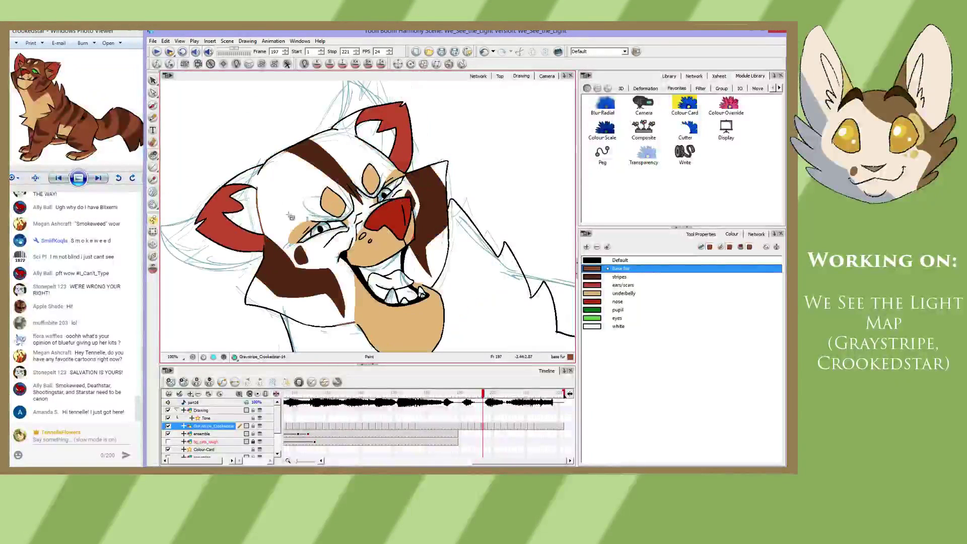
left_click(279, 211)
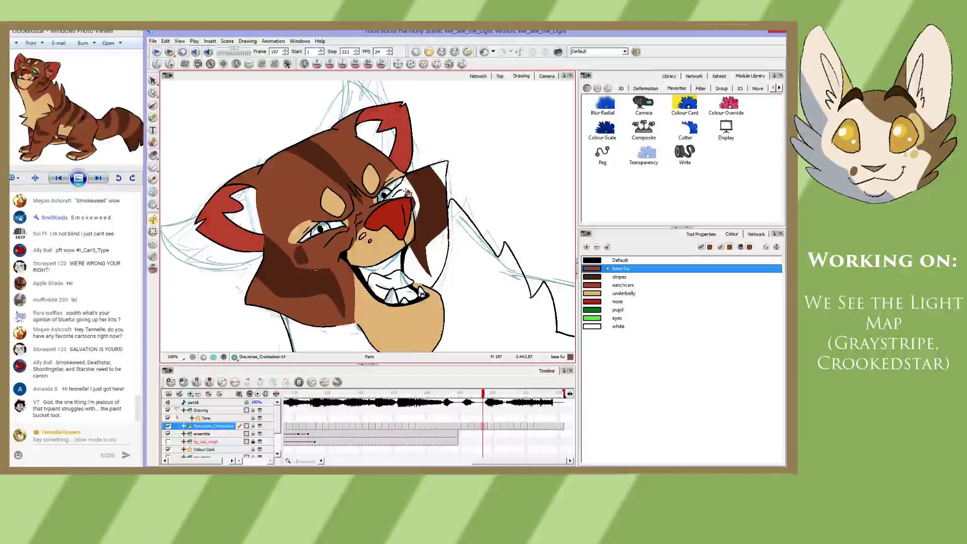
left_click(439, 255)
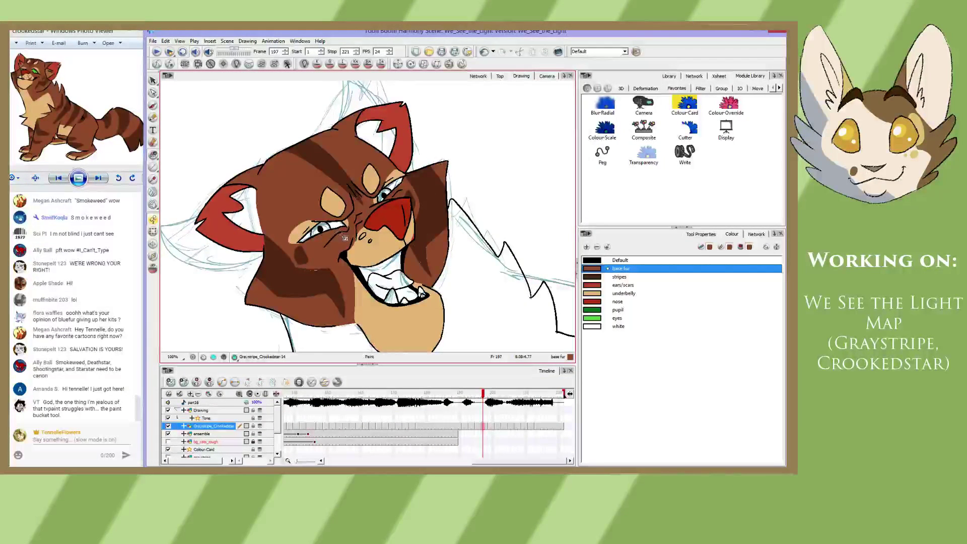
- Fill the unpainted head areas on frames 199 and 201 with base fur
key("period")
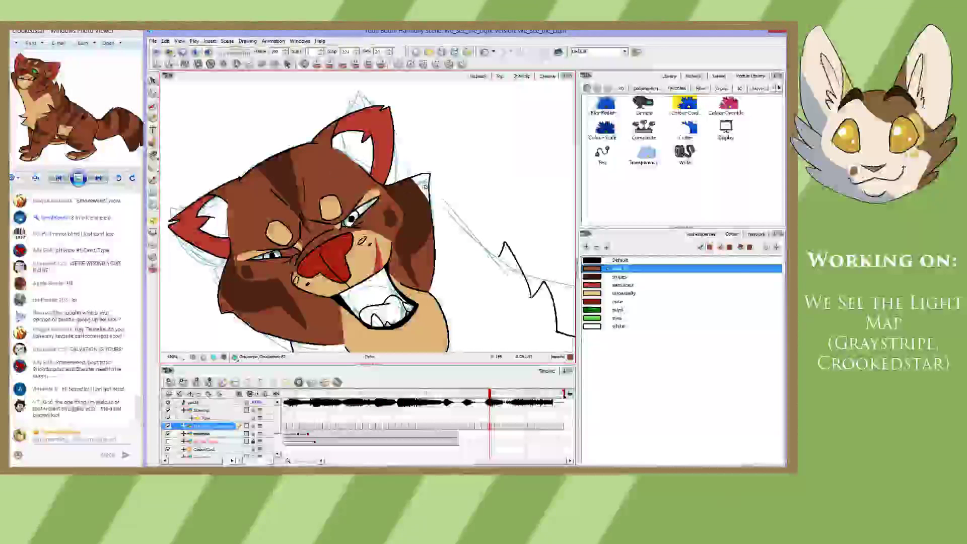
key("period")
key("period")
key("period")
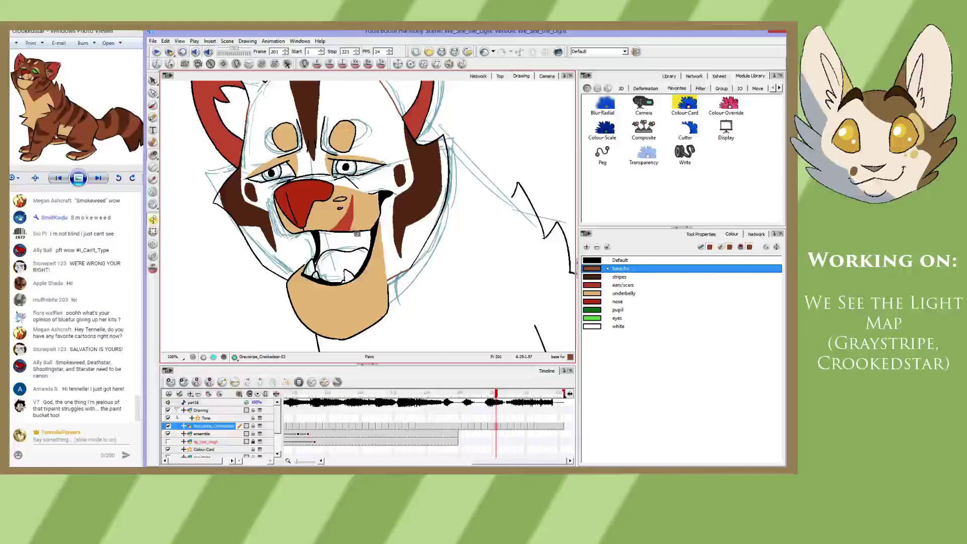
left_click(290, 256)
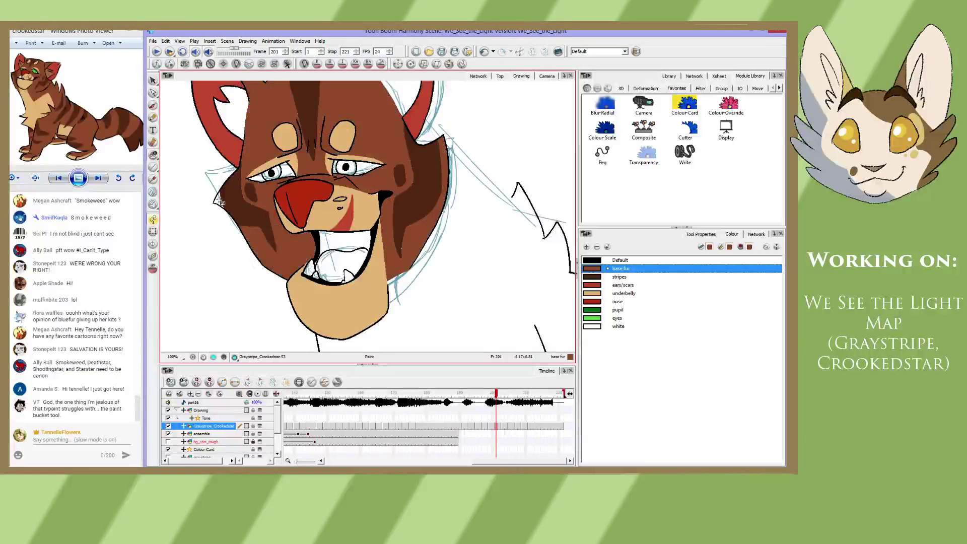
- Fill the unpainted face, ear backs and cheeks on frame 203 with base fur
key("period")
key("period")
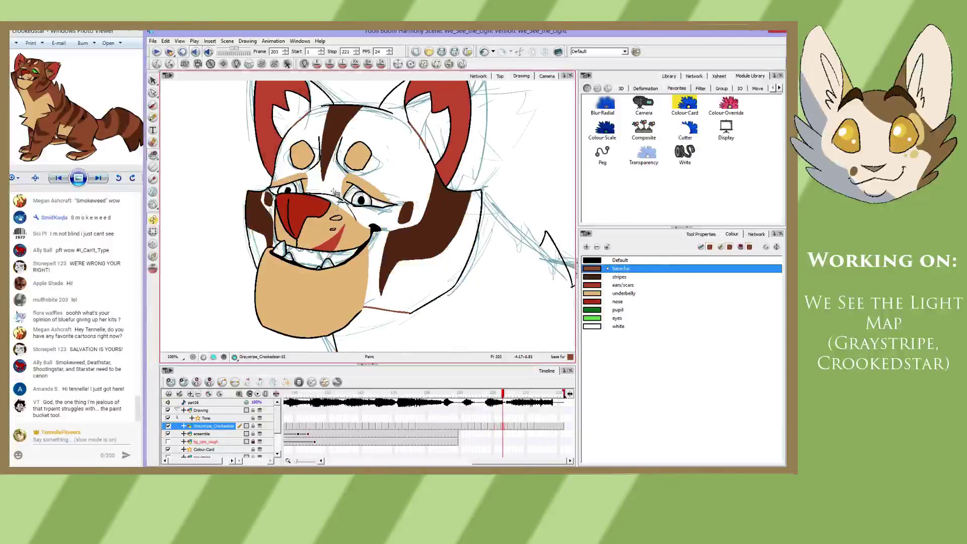
left_click(317, 187)
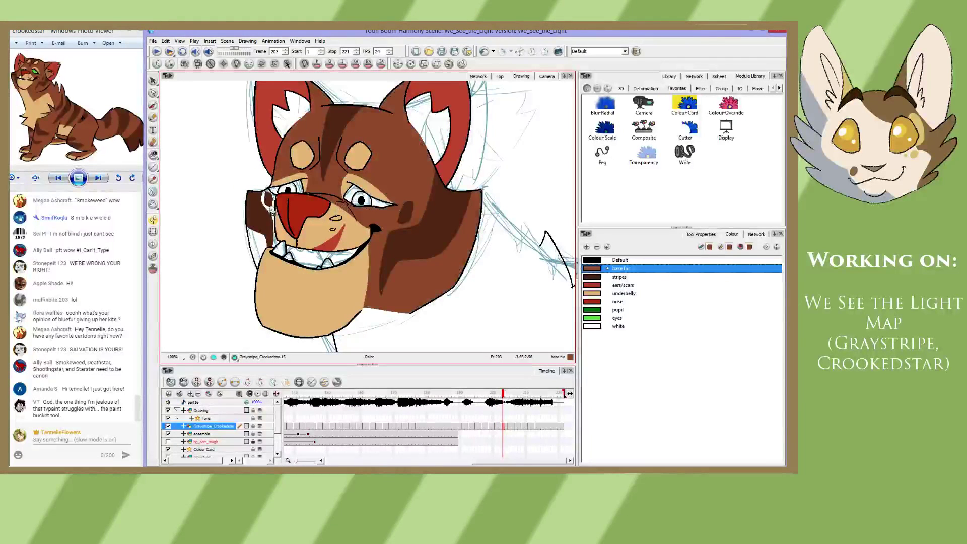
left_click(270, 209)
left_click(257, 246)
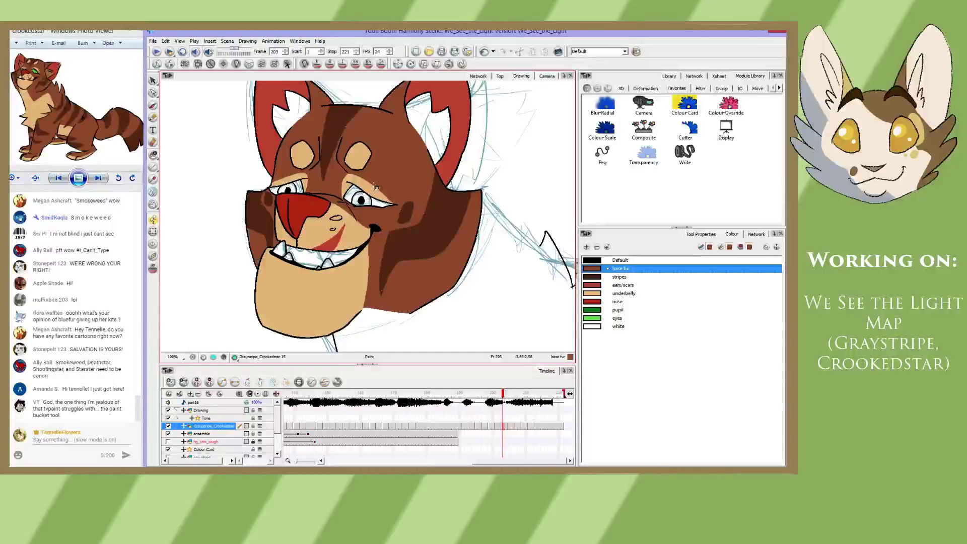
- Fill the unpainted head areas on frames 205 and 207 with base fur
key("period")
key("period")
left_click(379, 143)
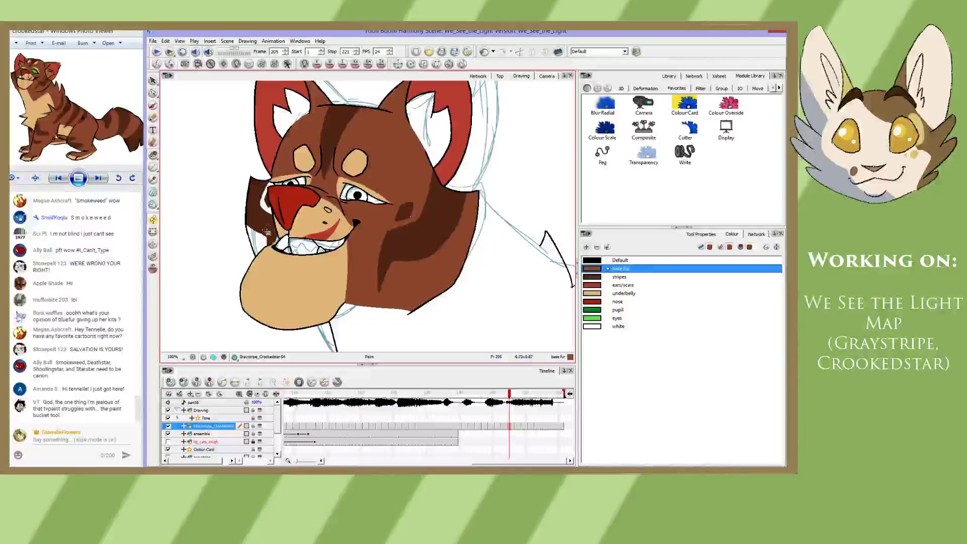
left_click(264, 205)
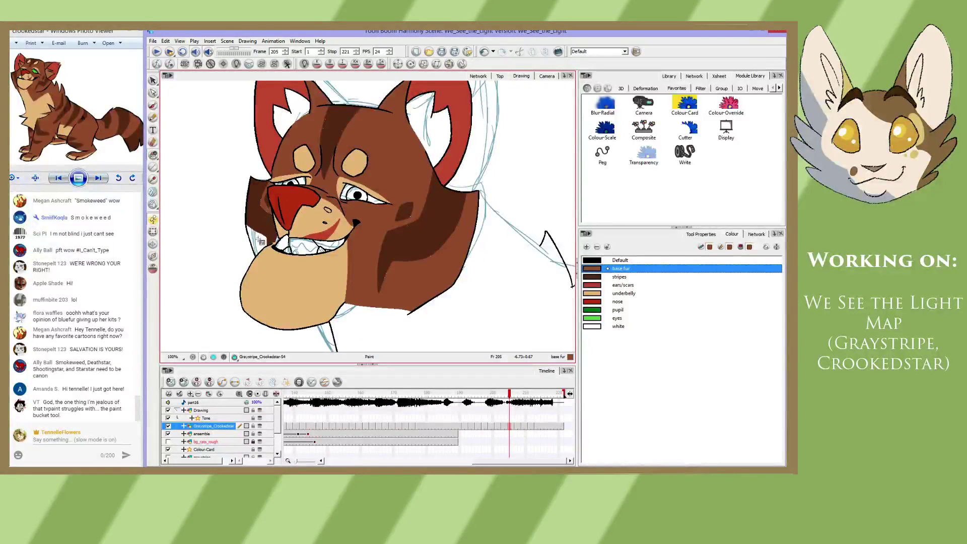
key("period")
left_click(260, 241)
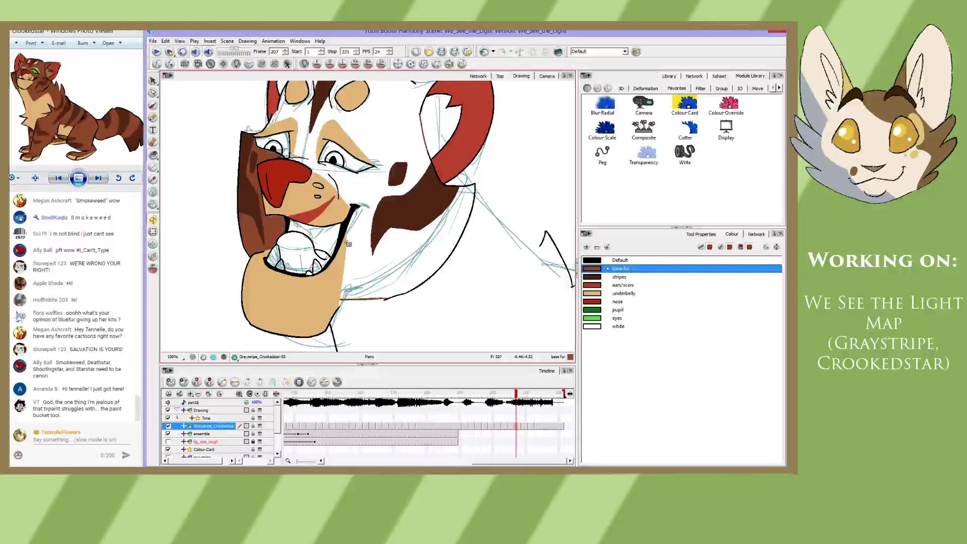
key("period")
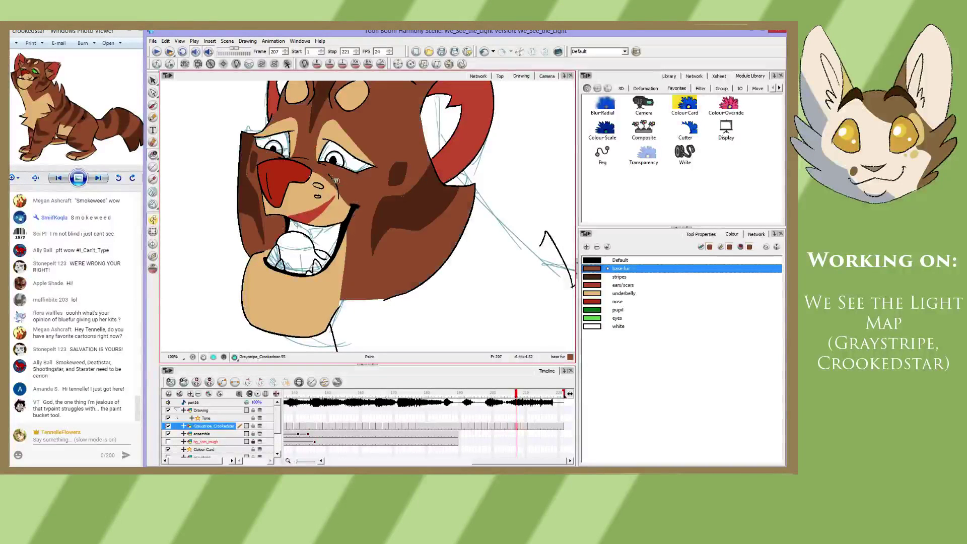
- Fill the face and the remaining far cheek areas on frame 209 with base fur
key("period")
left_click(370, 197)
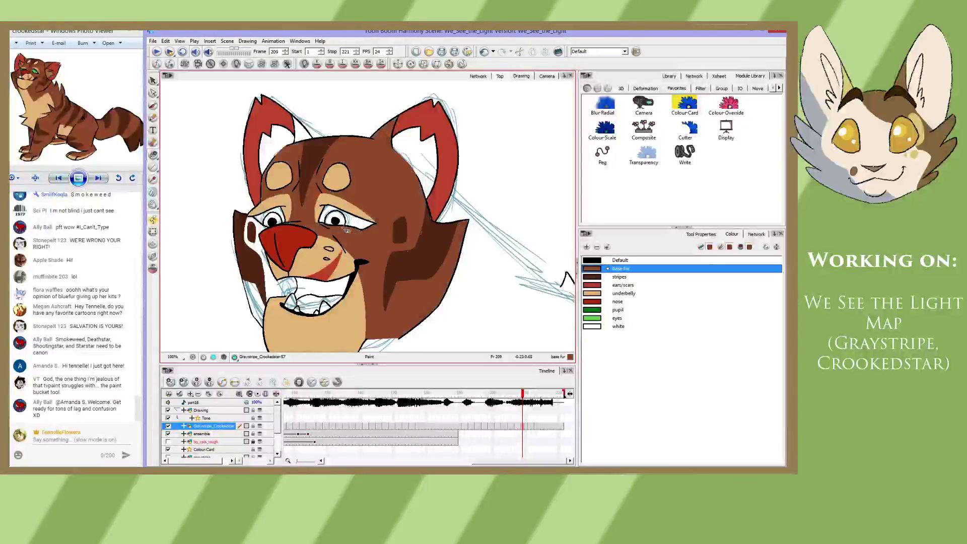
key("period")
left_click_drag(347, 223, 357, 191)
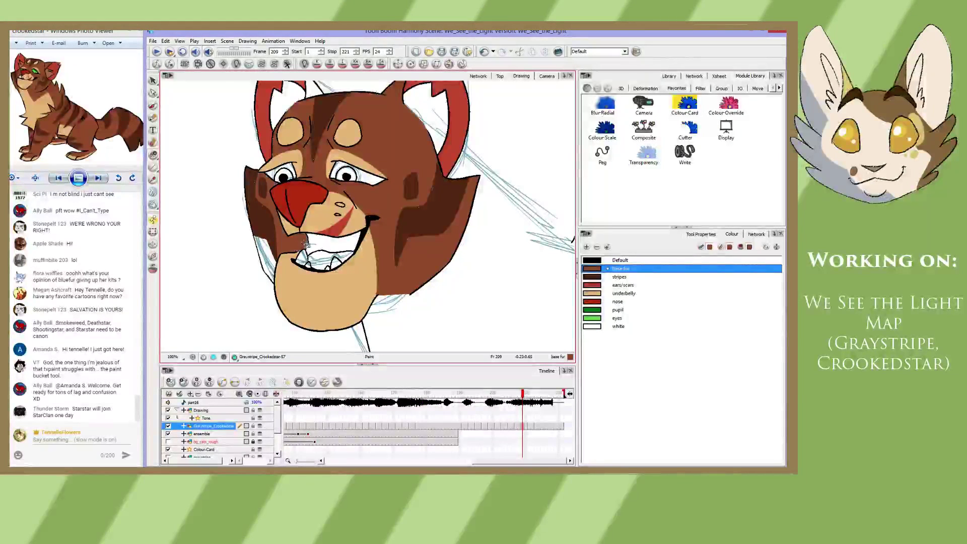
left_click(274, 262)
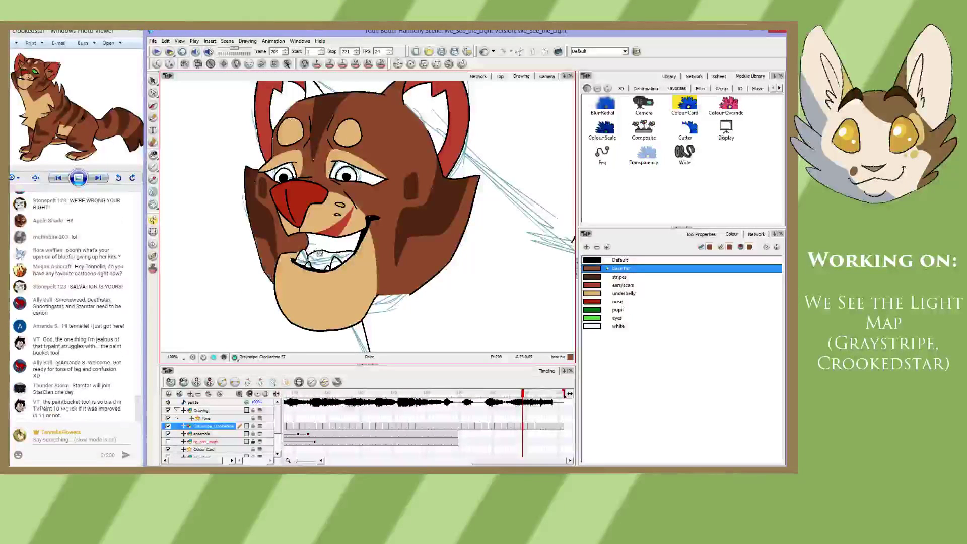
- Fill the unpainted head areas on frames 211 and 213 with base fur
key("period")
key("period")
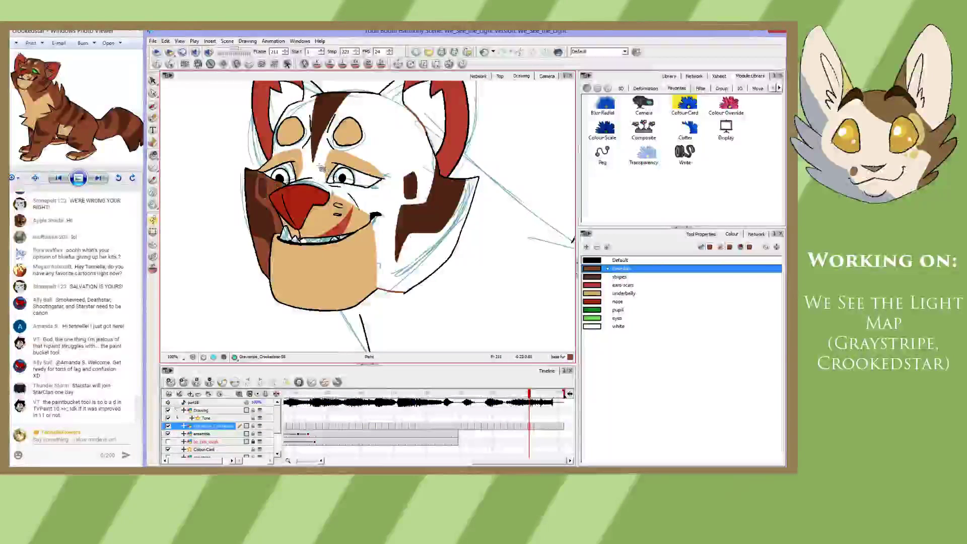
left_click(320, 169)
key("period")
key("period")
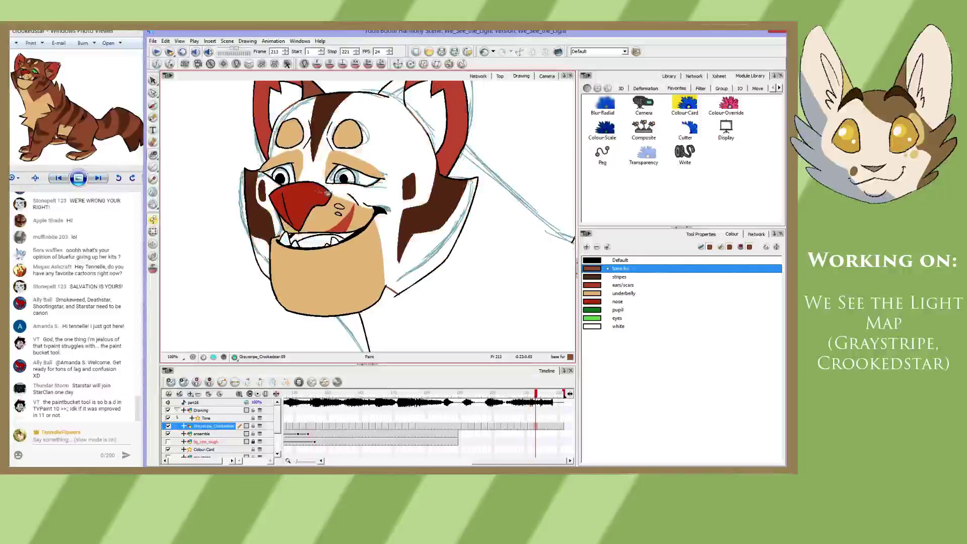
left_click(312, 183)
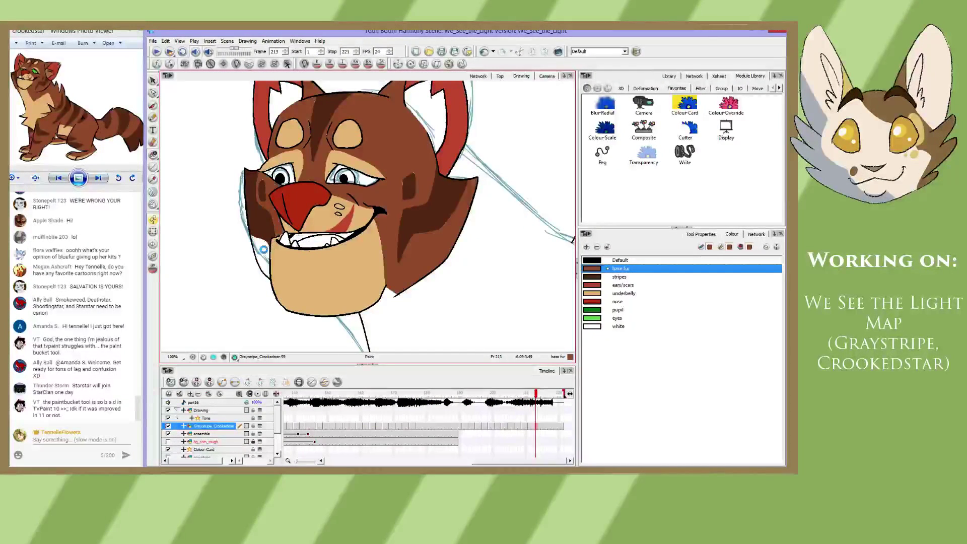
key("shift+comma")
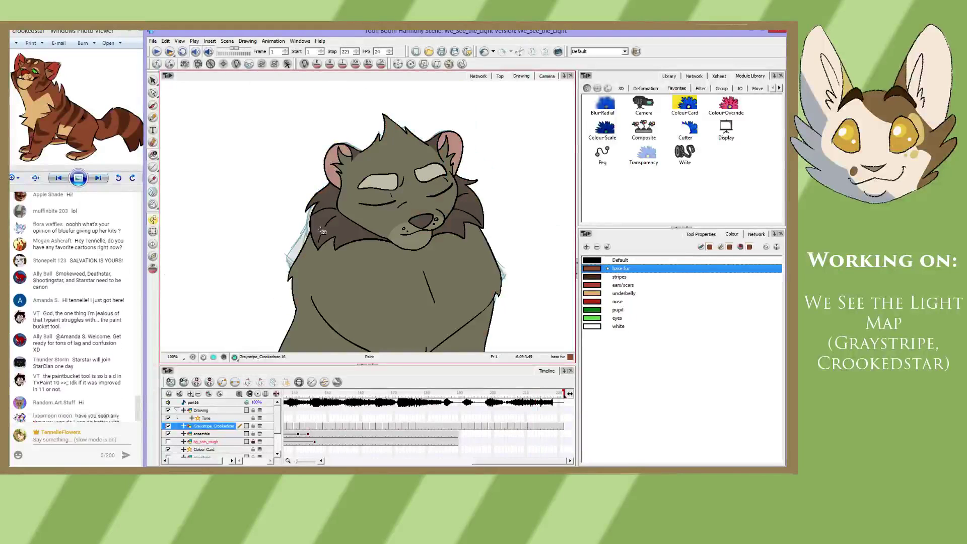
key("shift+period")
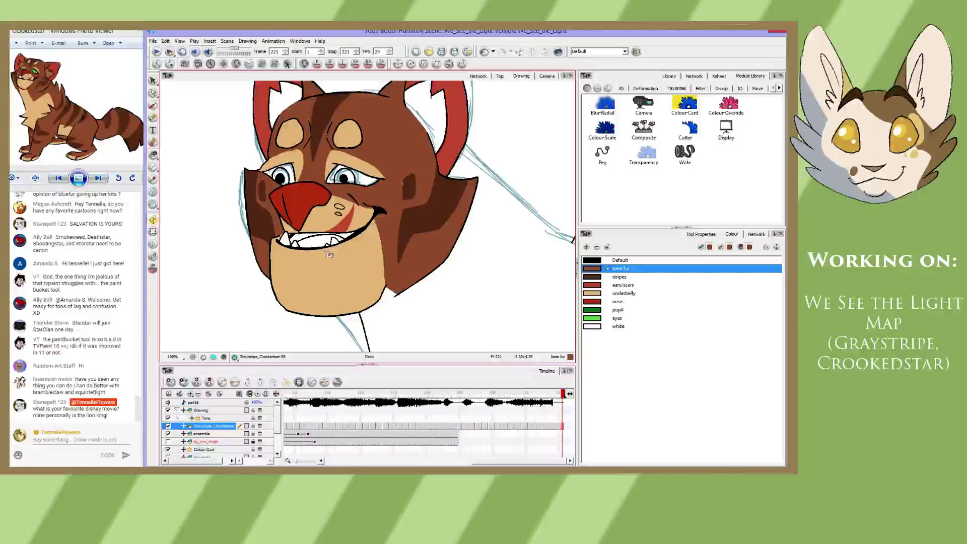
mouse_move(328, 203)
left_mouse_down()
mouse_move(332, 235)
mouse_move(316, 216)
mouse_move(330, 244)
left_mouse_up()
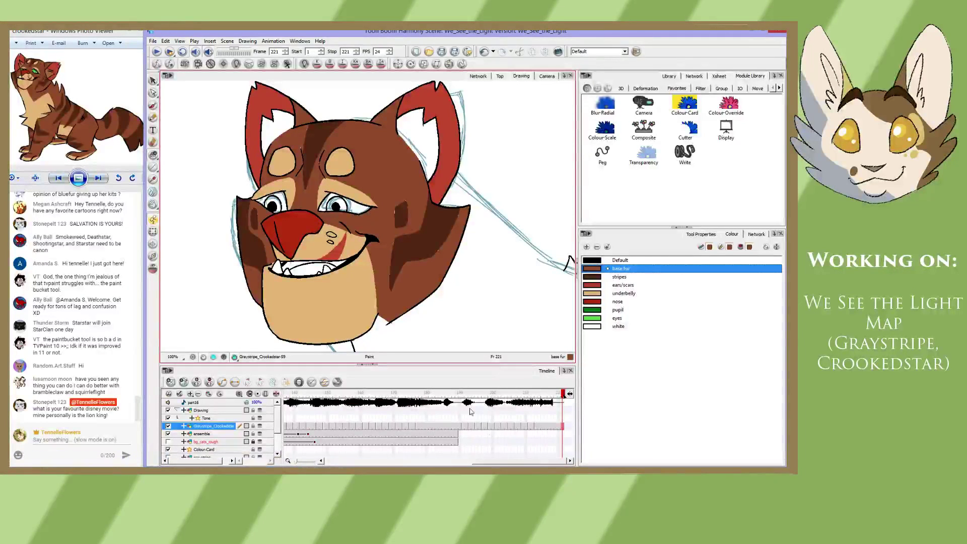
- Go back to frame 1 and show the crookedstar layer's coloured reference drawing
left_click_drag(480, 463, 325, 460)
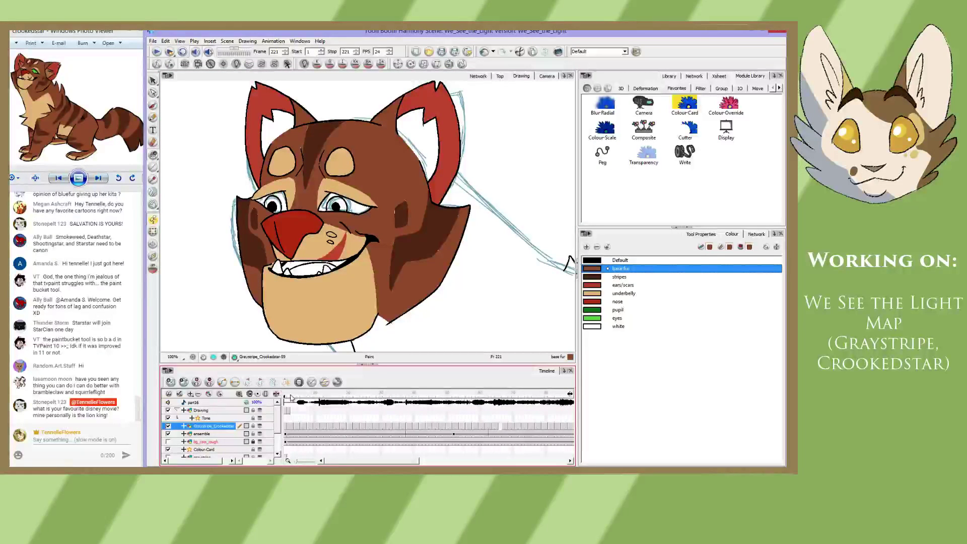
left_click(290, 397)
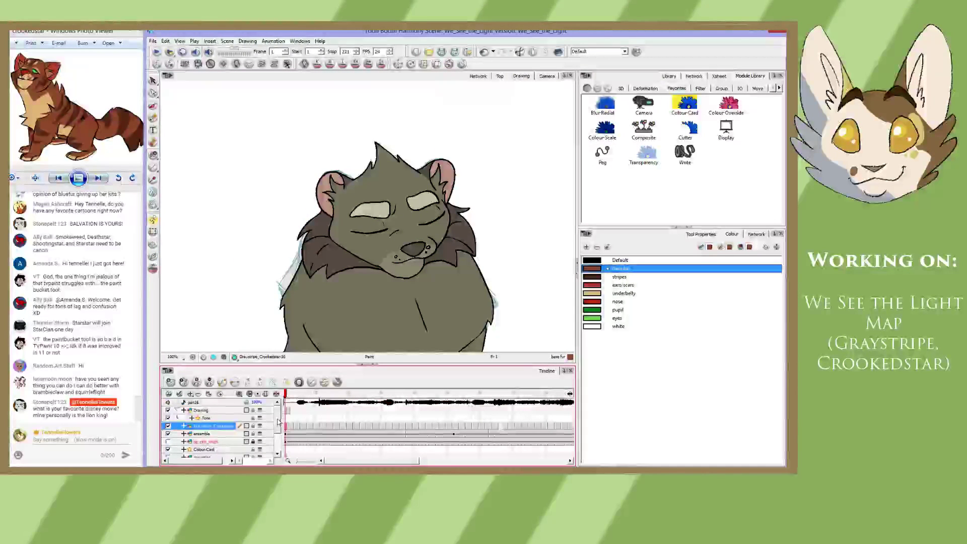
left_click_drag(278, 422, 278, 439)
left_click(203, 438)
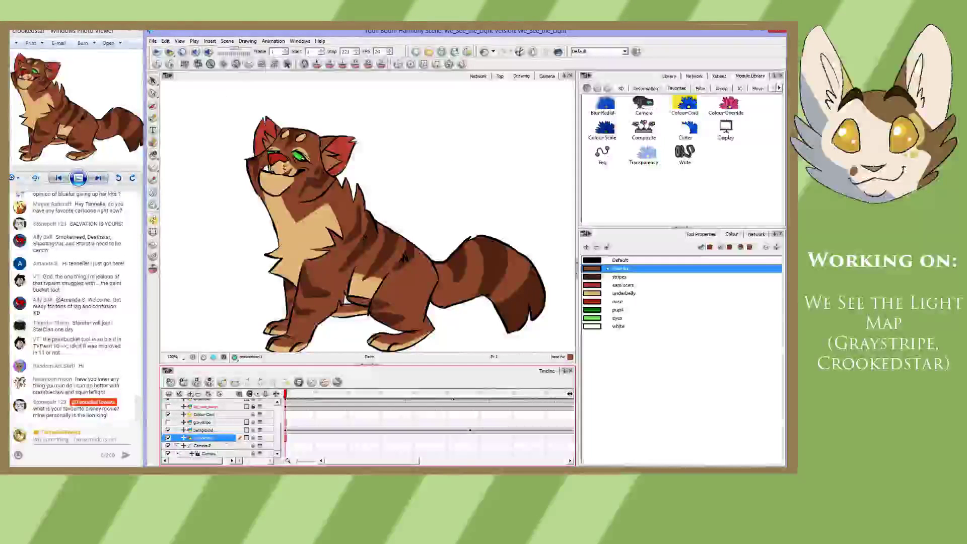
- Add a new colour to the palette and sample its brown from the inner ear of the reference cat
left_click(586, 247)
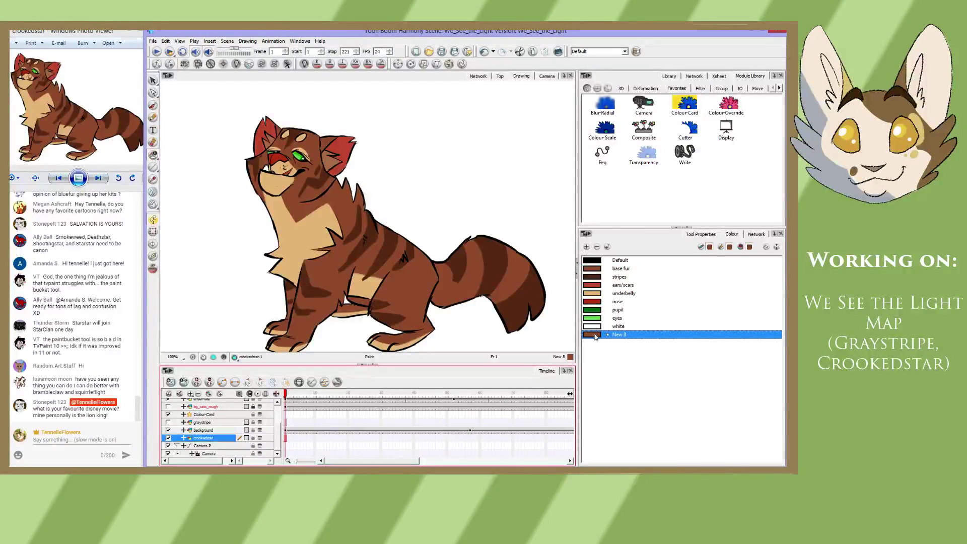
double_click(595, 335)
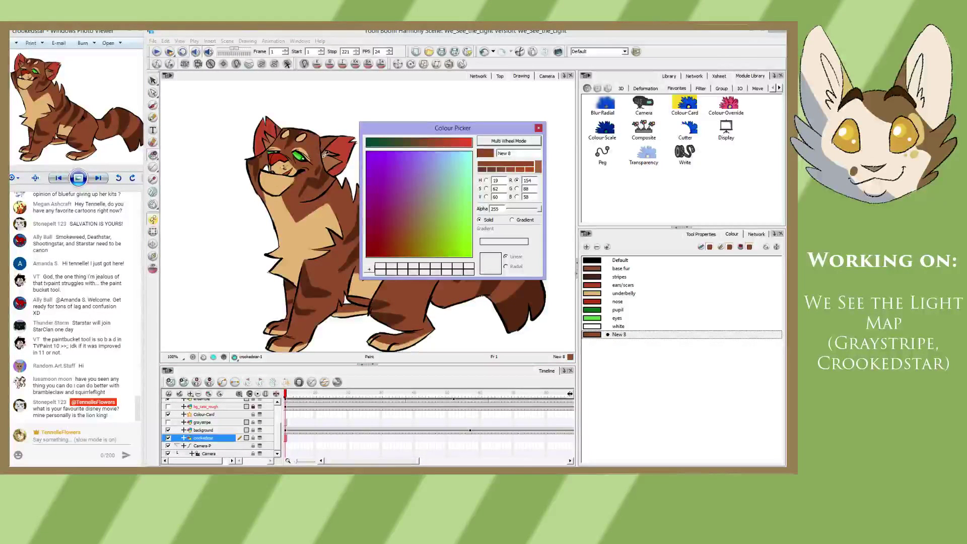
left_click(325, 155)
left_click(538, 129)
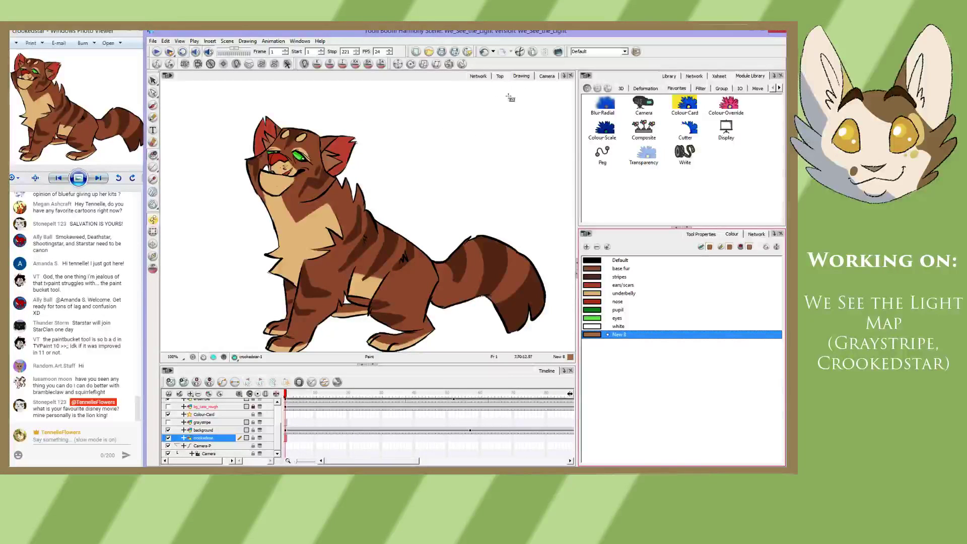
- Switch to the camera view and select the Graystripe_Crookedstar drawing at frame 191
left_click(546, 76)
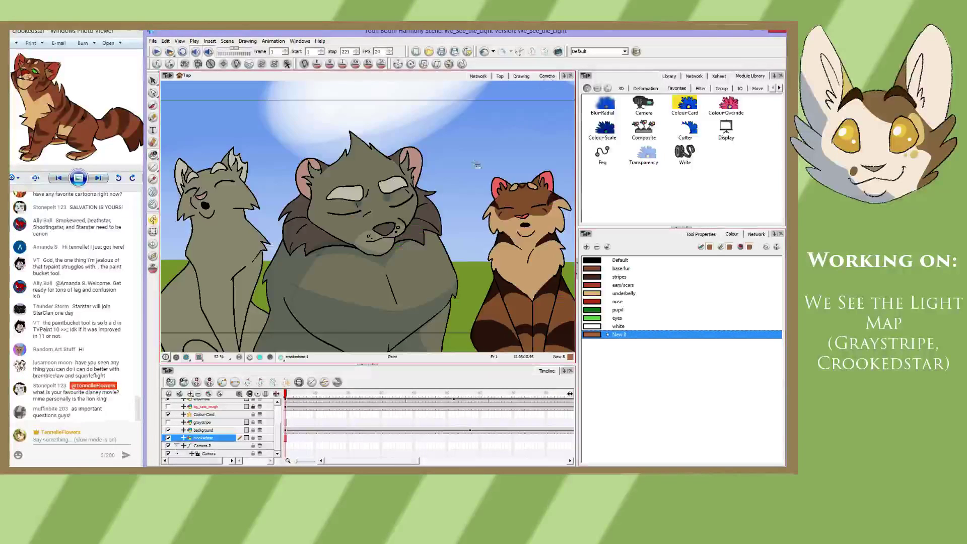
left_click_drag(332, 460, 475, 460)
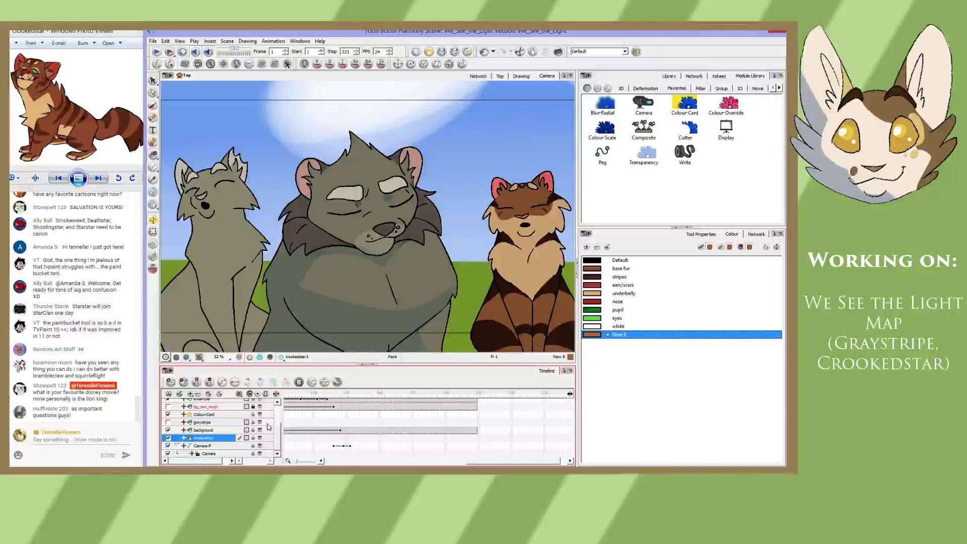
scroll(280, 432, "up", 3)
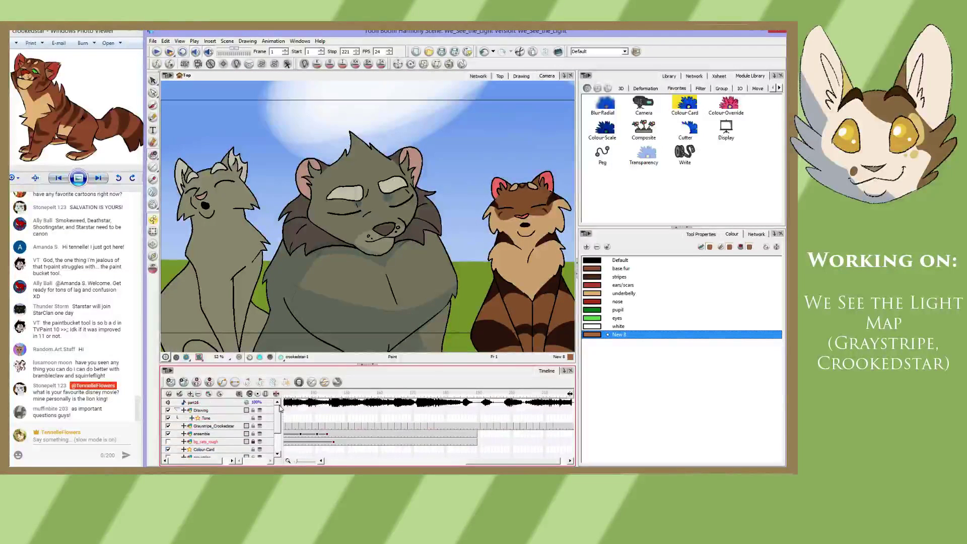
left_click(480, 397)
left_click(482, 394)
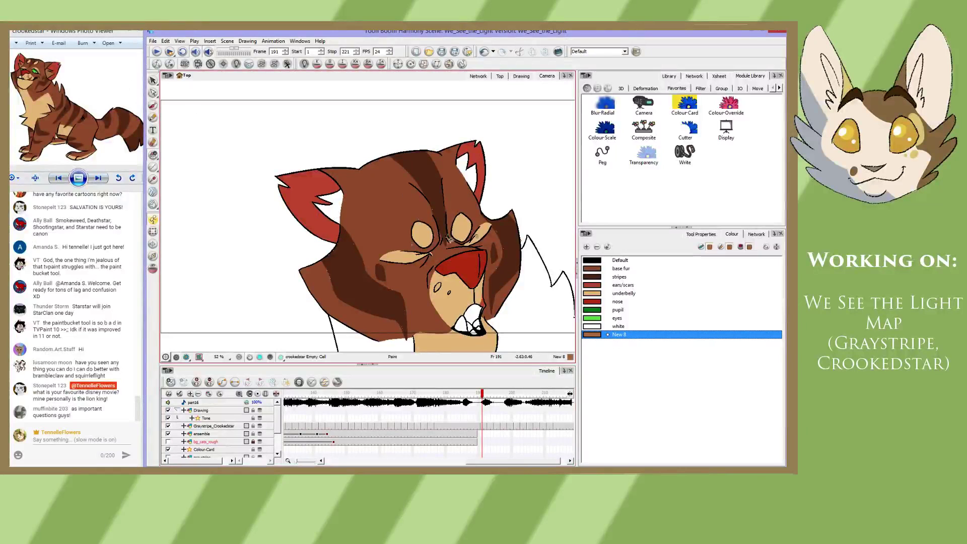
left_click(482, 426)
- Fill the white inner ears on frames 191 and 193 with the sampled inner-ear brown
left_click(334, 210)
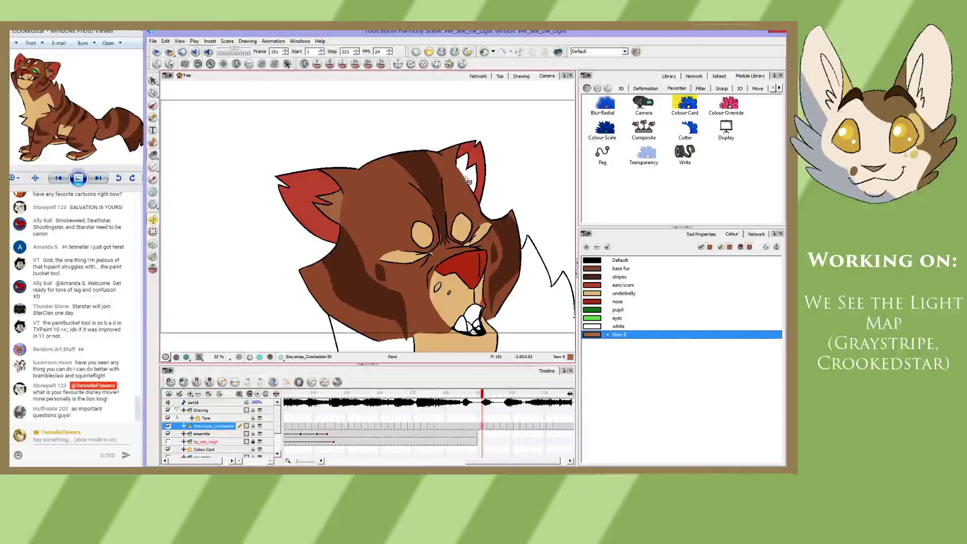
left_click(470, 180)
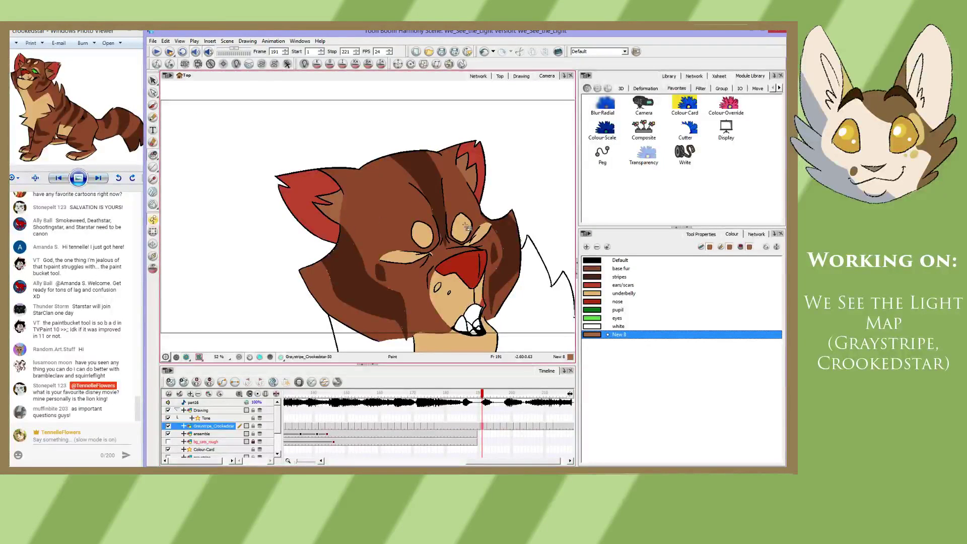
key("g")
left_click(325, 207)
left_click(311, 200)
left_click(436, 146)
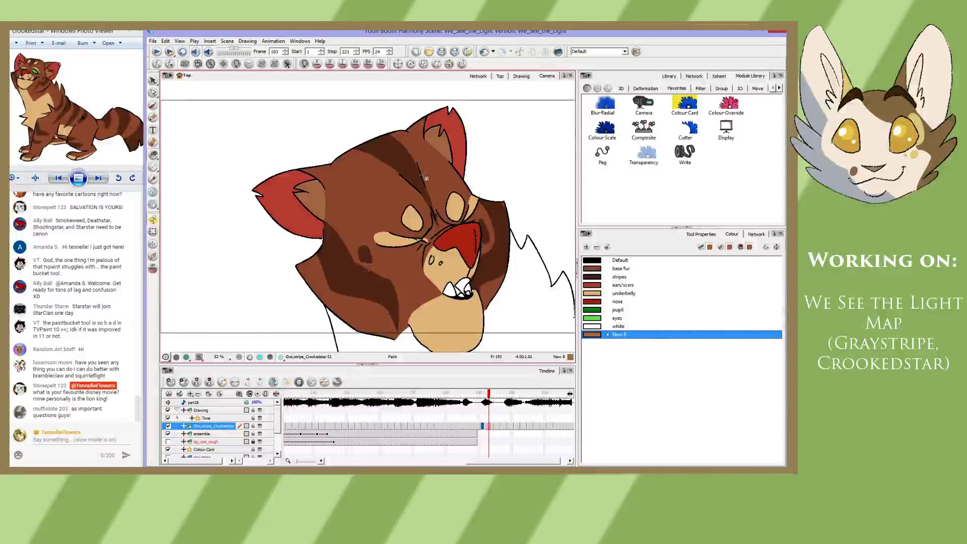
- Fill both inner ears on frames 195 and 197 with the sampled inner-ear brown
key("g")
left_click(304, 200)
left_click(435, 133)
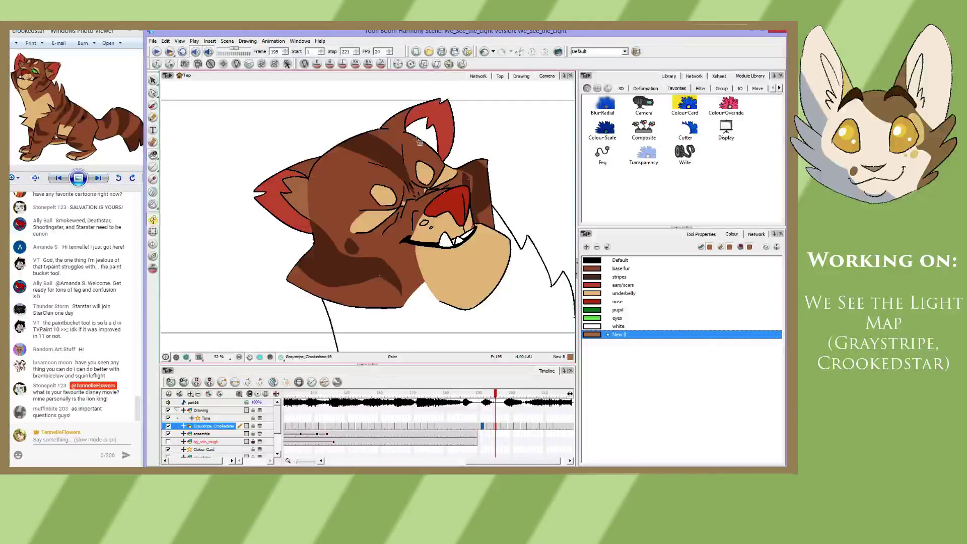
key("g")
left_click(300, 205)
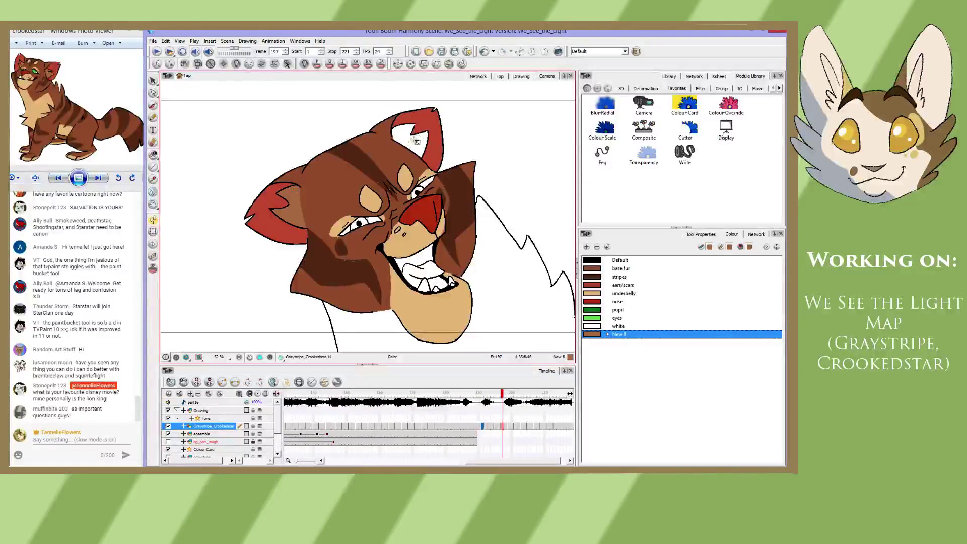
left_click(414, 138)
- Fill both inner ears on frames 199 and 201 with the sampled inner-ear brown
key("g")
key("g")
left_click(264, 211)
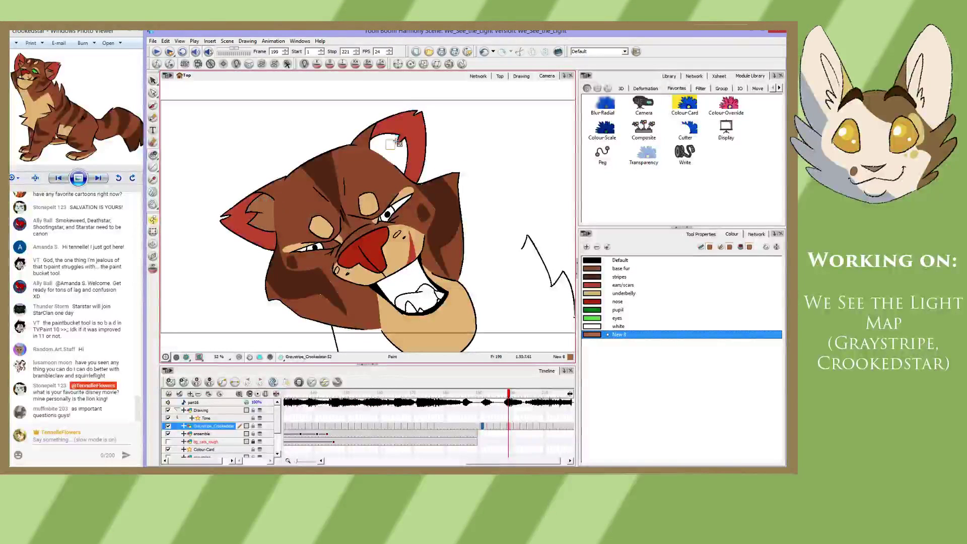
key("g")
left_click(264, 169)
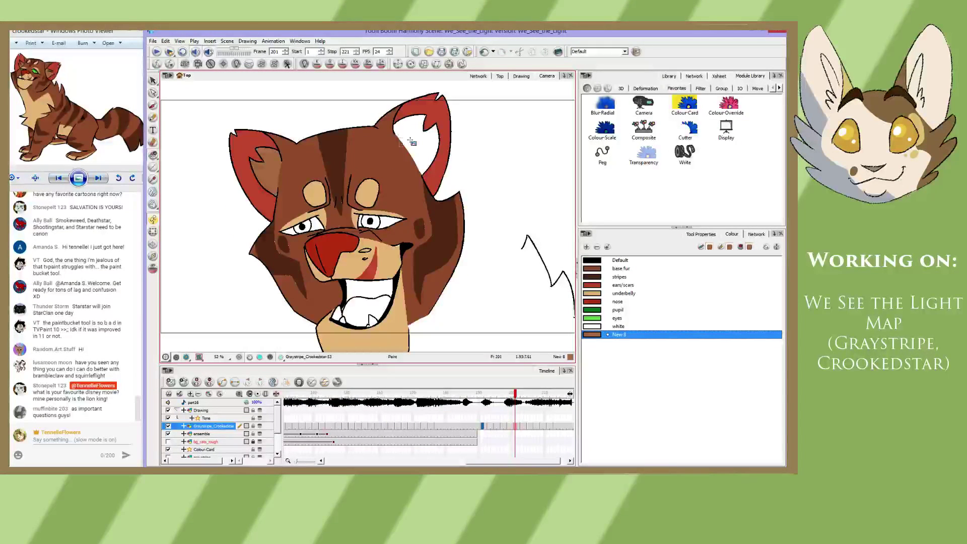
left_click(411, 140)
- Fill the inner ears on frames 203 and 205 with the sampled inner-ear brown
key("g")
left_click(414, 133)
key("g")
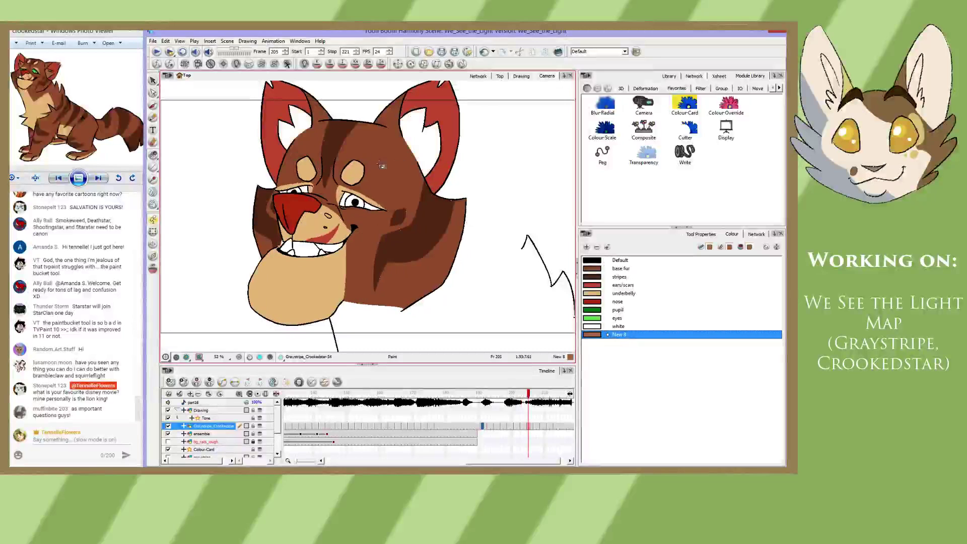
left_click(304, 130)
left_click(414, 129)
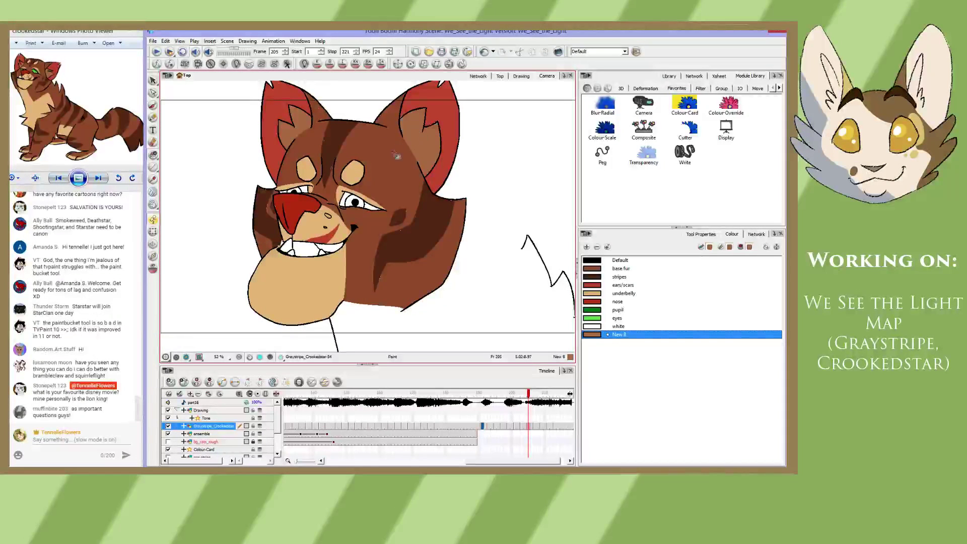
- Fill the white inner ears on frame 207 with the sampled inner-ear brown New 8
key("g")
left_click_drag(347, 129, 366, 154)
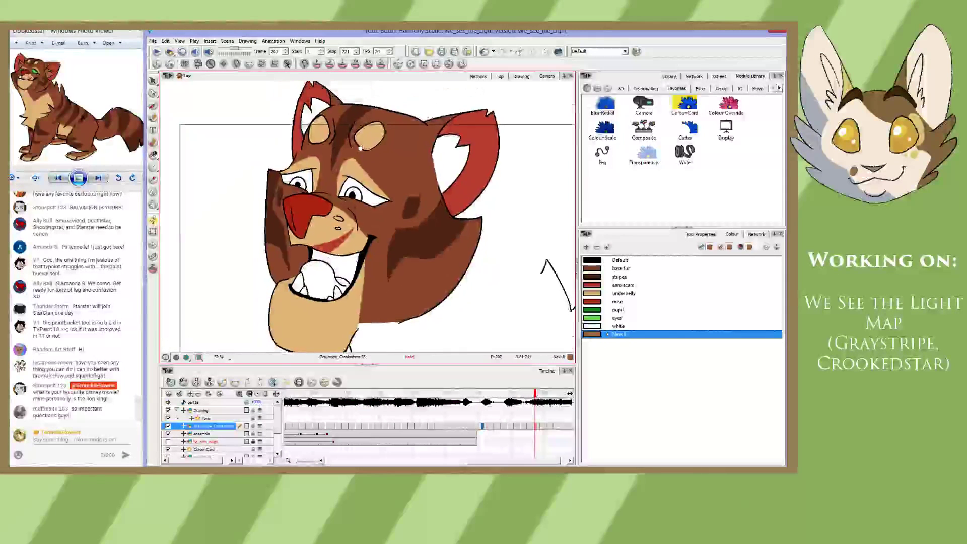
left_click(319, 106)
left_click(450, 151)
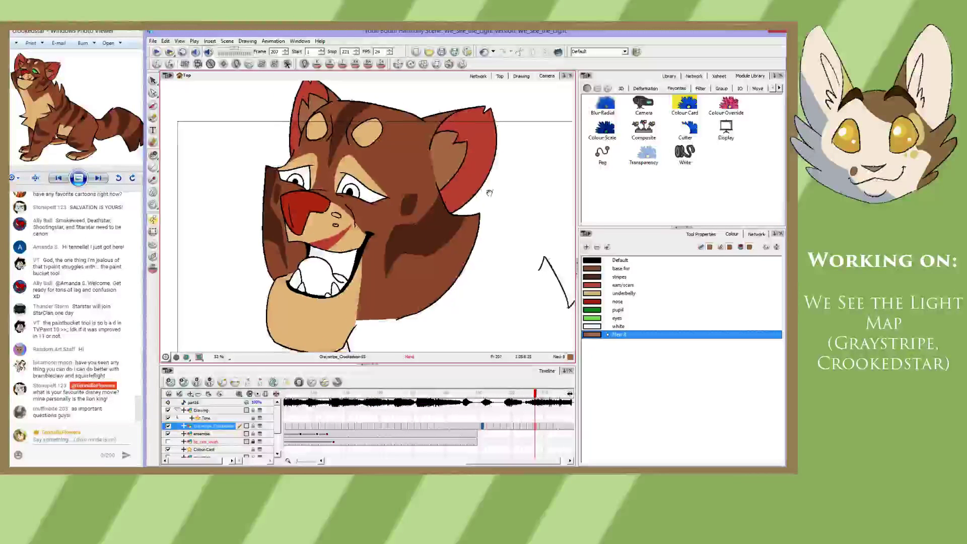
left_click_drag(489, 194, 466, 162)
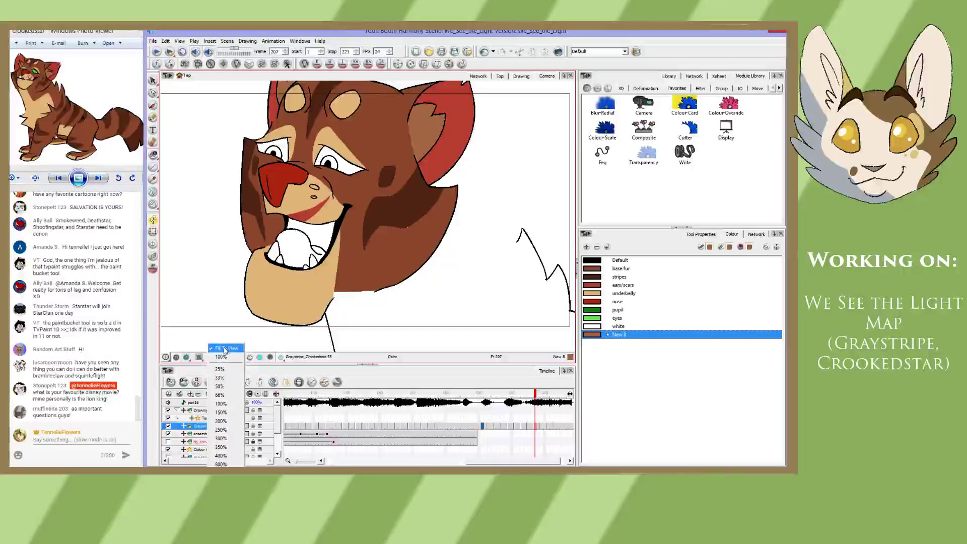
- Reset the camera view and switch to the Drawing view
left_click(199, 357)
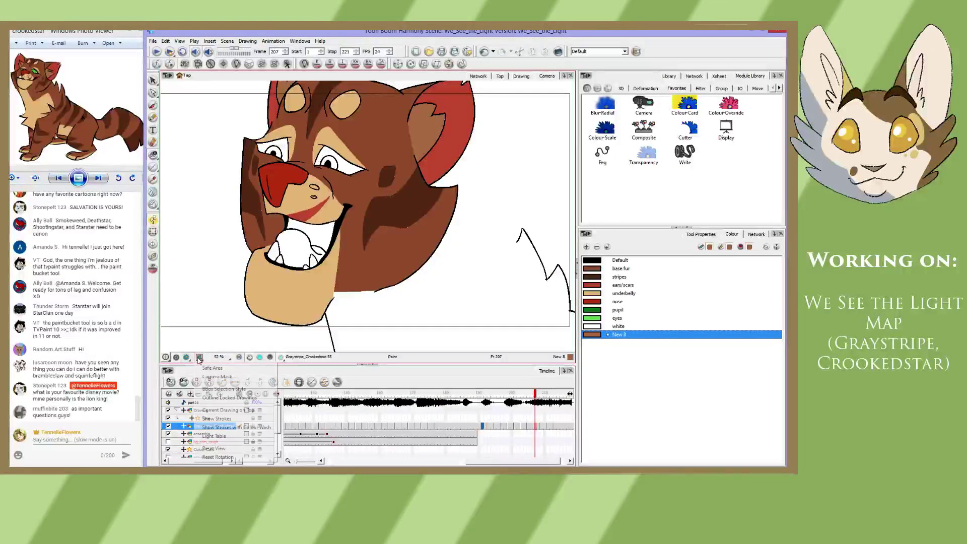
left_click(214, 448)
left_click(521, 76)
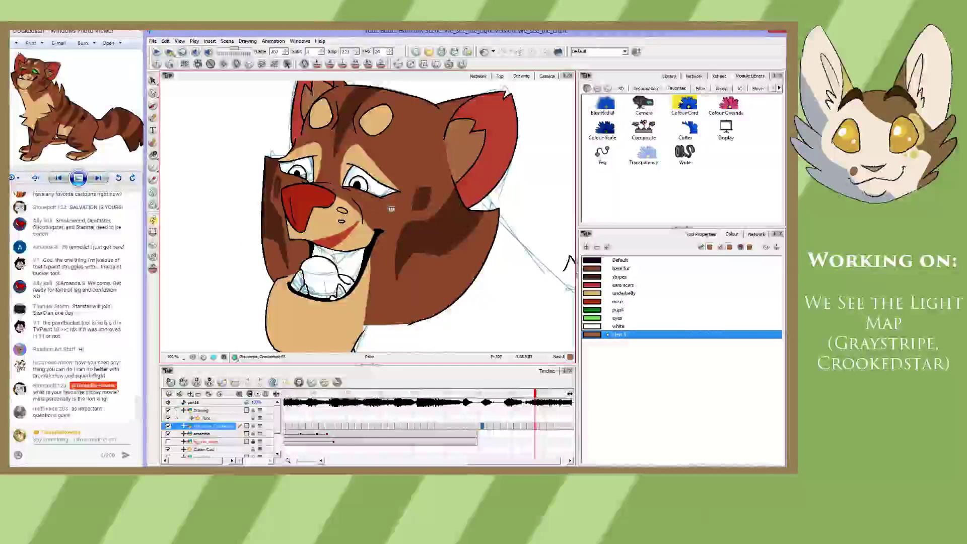
- Fill both inner ears on frames 209 and 211 with the inner-ear brown New 8
key("period")
key("period")
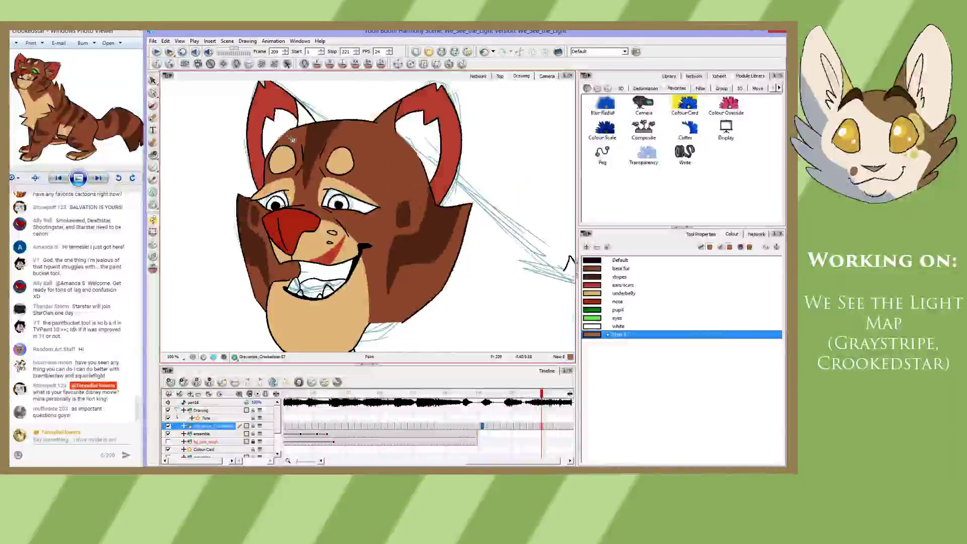
left_click(620, 268)
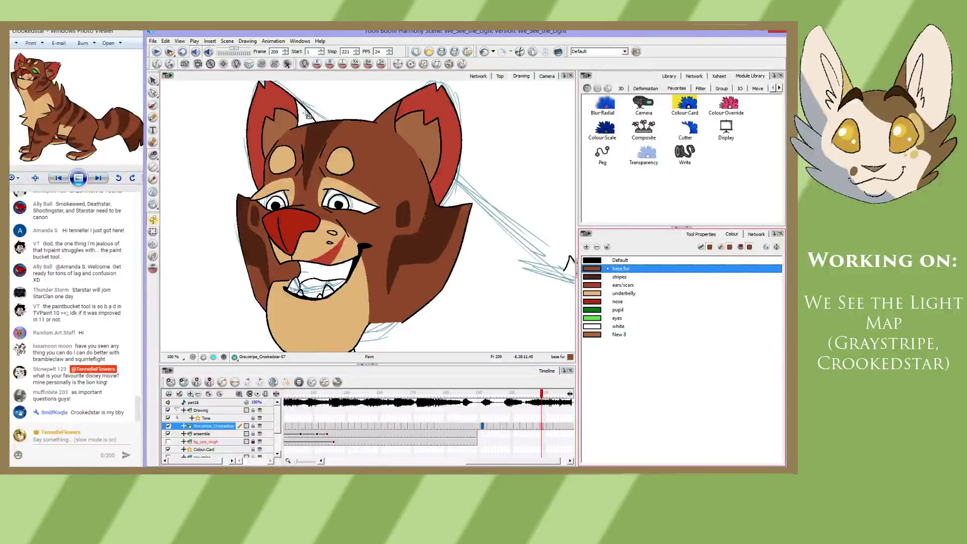
key("period")
key("period")
left_click(619, 334)
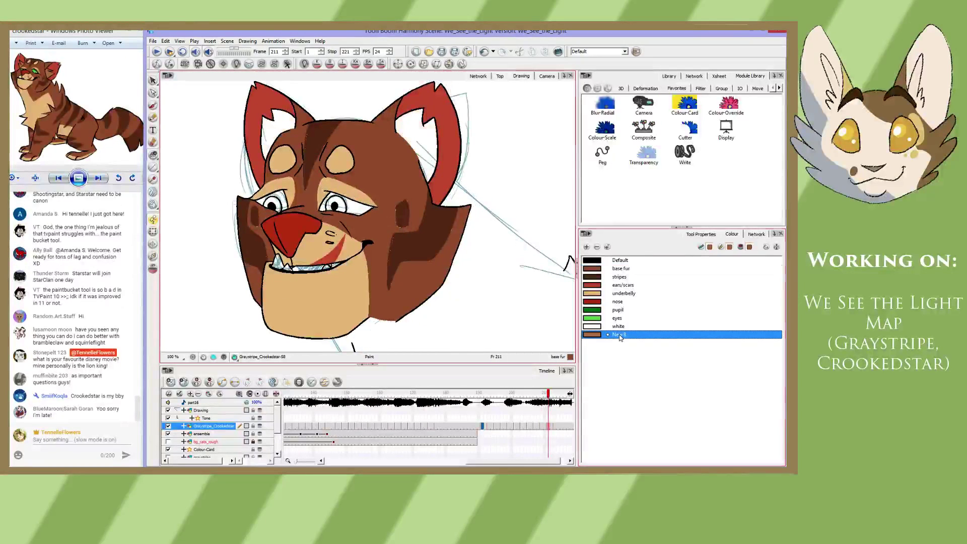
left_click(280, 134)
left_click(403, 145)
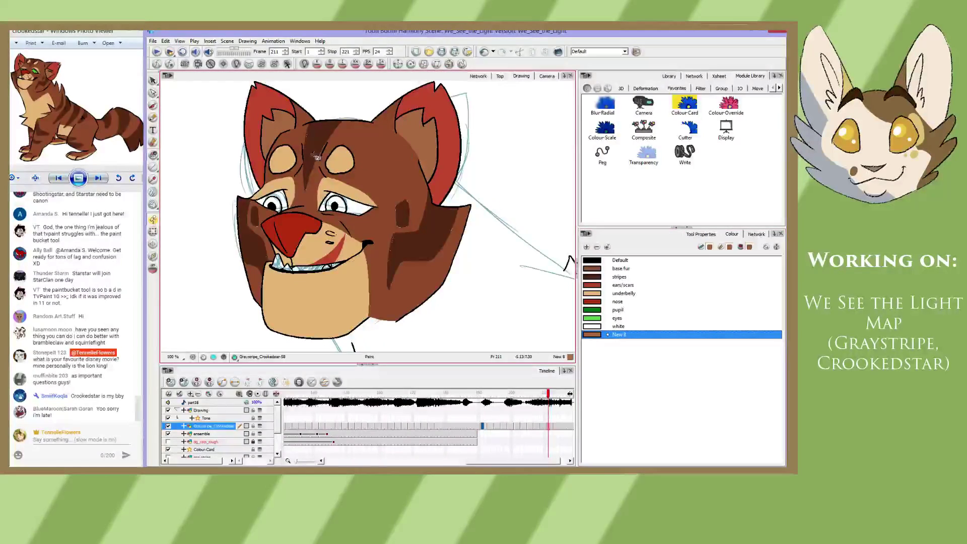
- Fill the inner ears on frame 213 with the inner-ear brown New 8 and go to the last frame, 221
key("period")
key("period")
left_click(418, 143)
key("shift+comma")
key("shift+period")
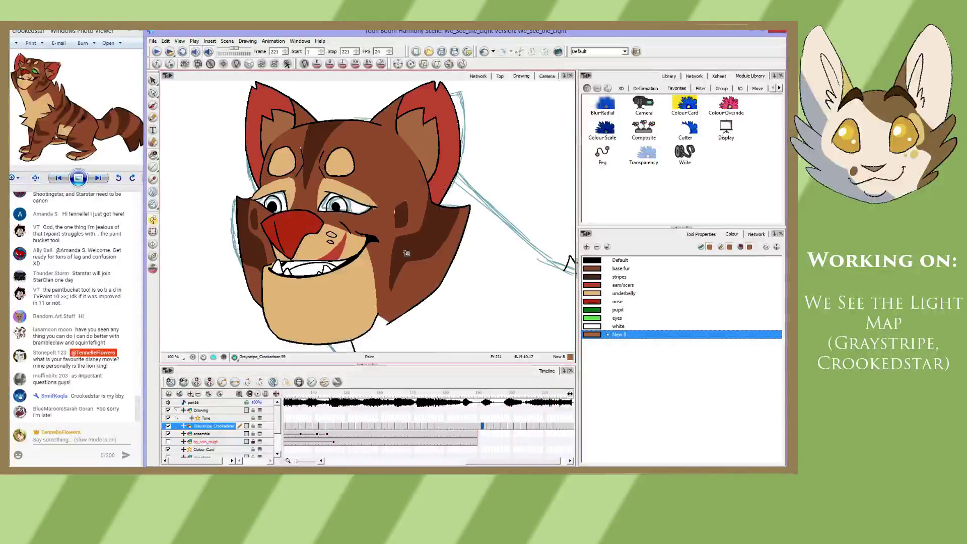
- Fill the white of both eyes on frames 221 and 211 with the light green eyes colour
left_click(617, 319)
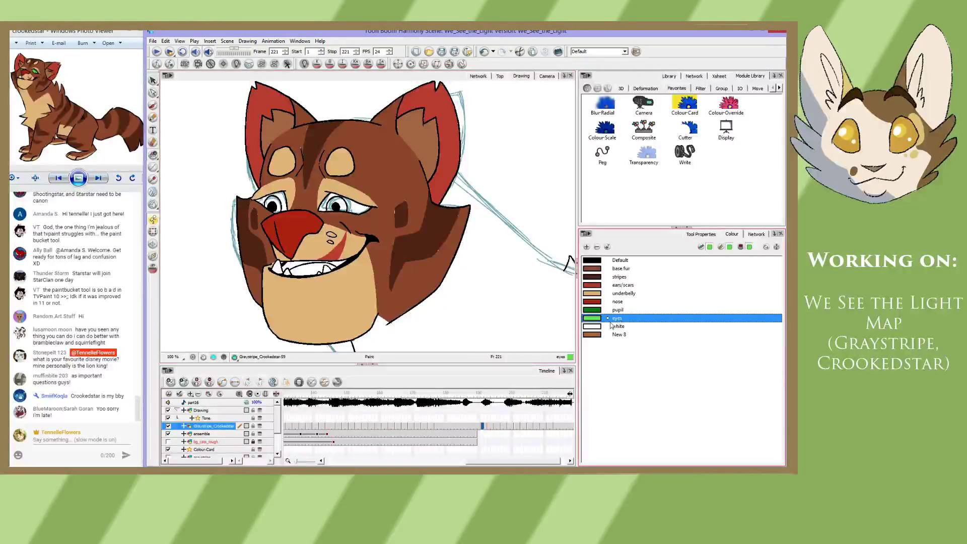
left_click(353, 206)
left_click(283, 200)
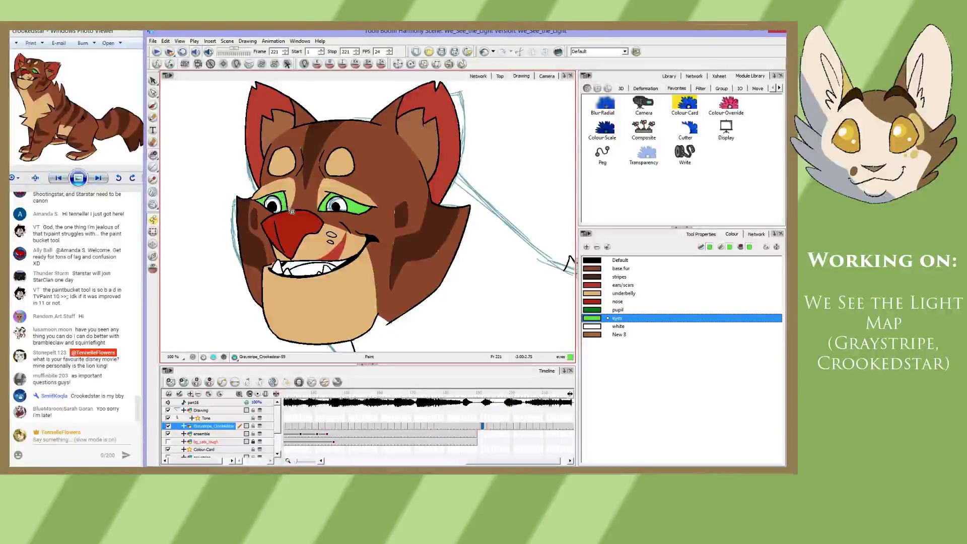
key("f")
left_click(285, 199)
left_click(354, 206)
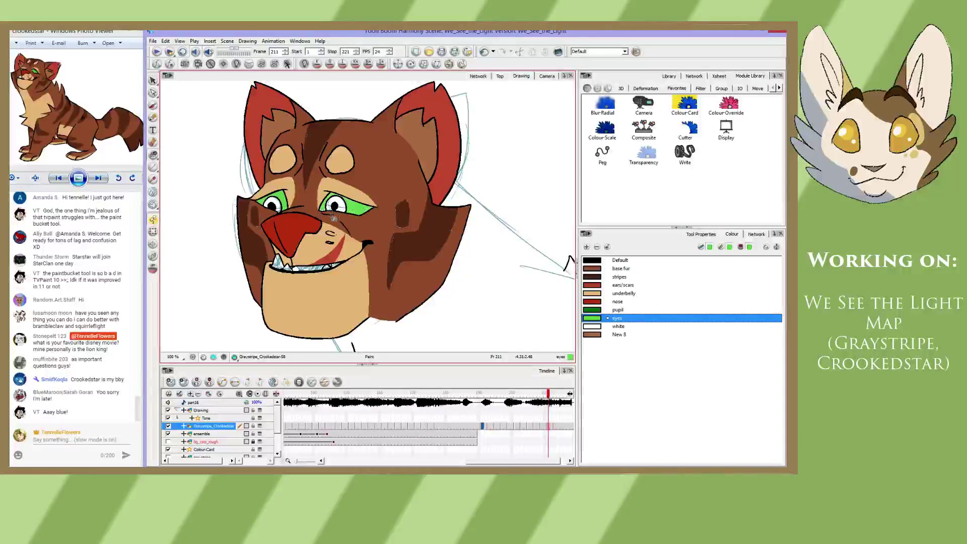
- Fill the white of both eyes on frames 209 and 207 with the light green eyes colour
key("f")
left_click(282, 204)
left_click(352, 207)
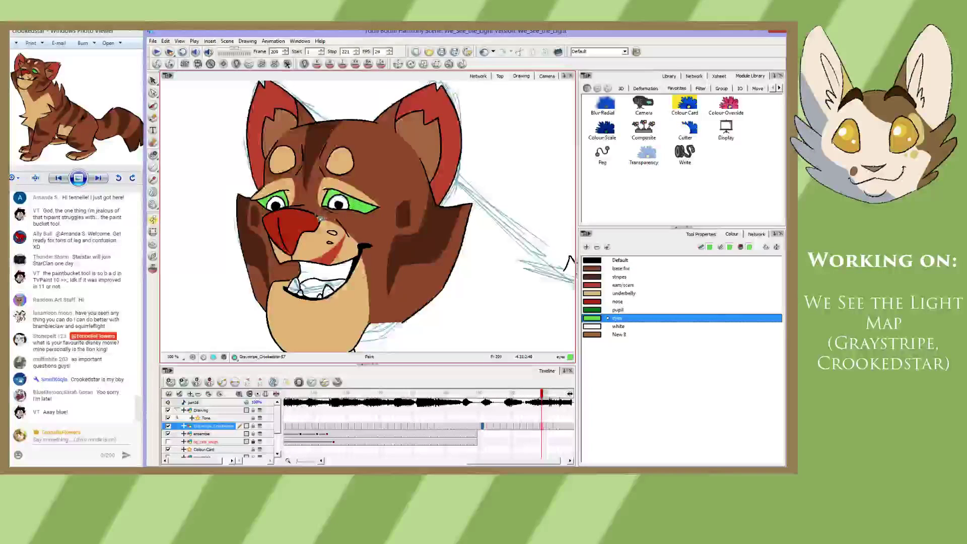
key("f")
left_click(302, 169)
left_click(372, 186)
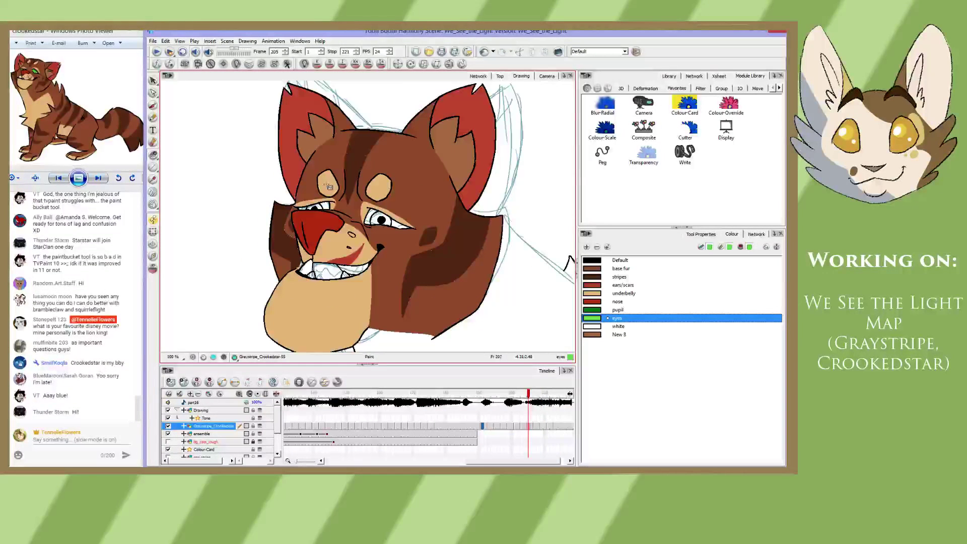
- Fill the eye whites on frames 205, 203 and 201 with the light green eyes colour
key("f")
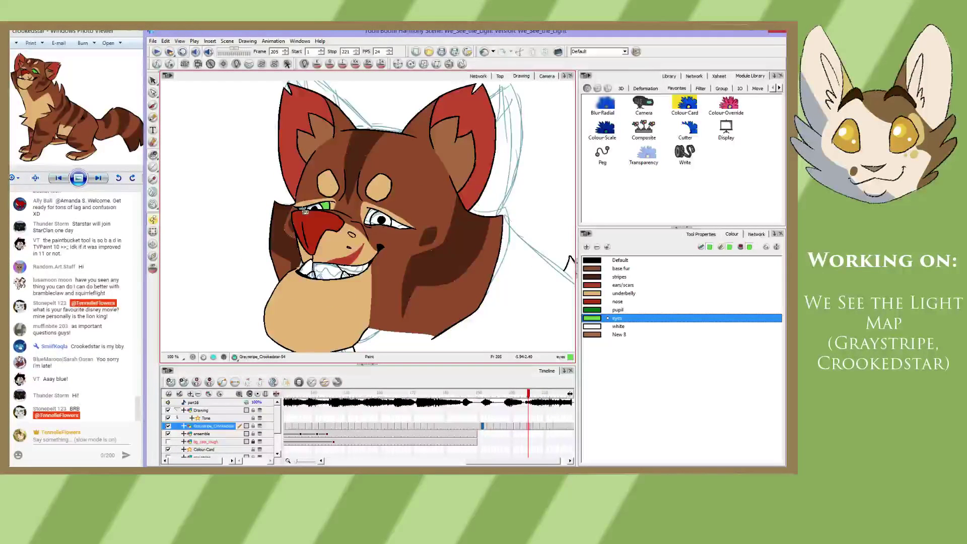
left_click(323, 207)
left_click(373, 219)
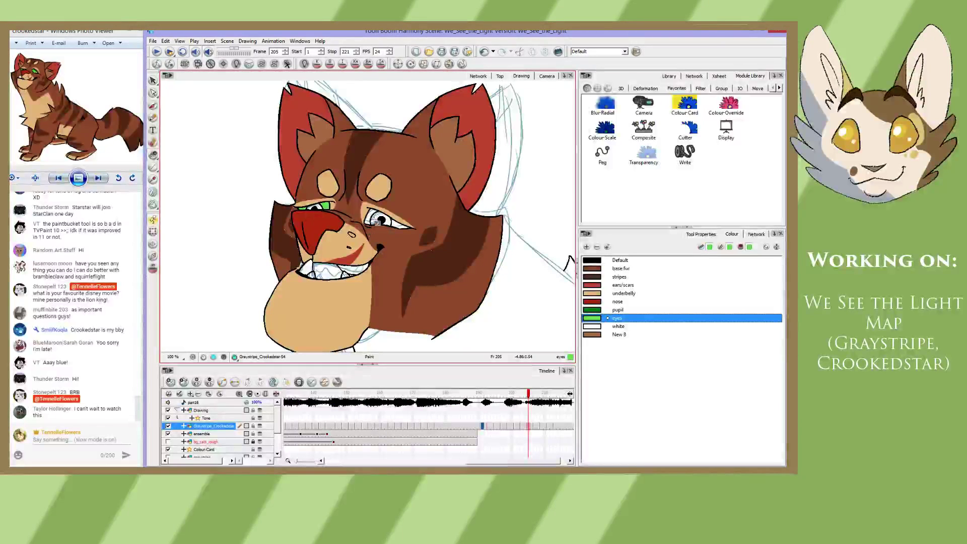
key("f")
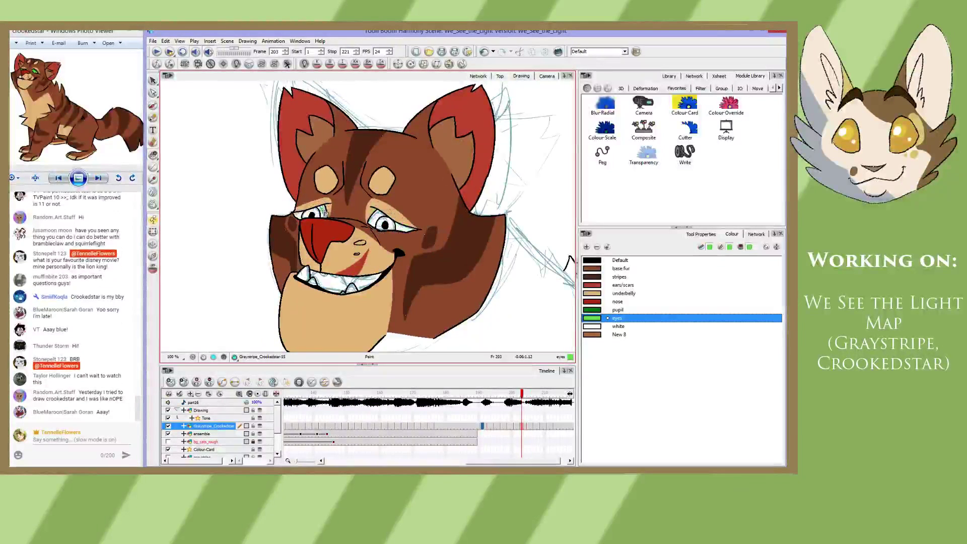
left_click(323, 212)
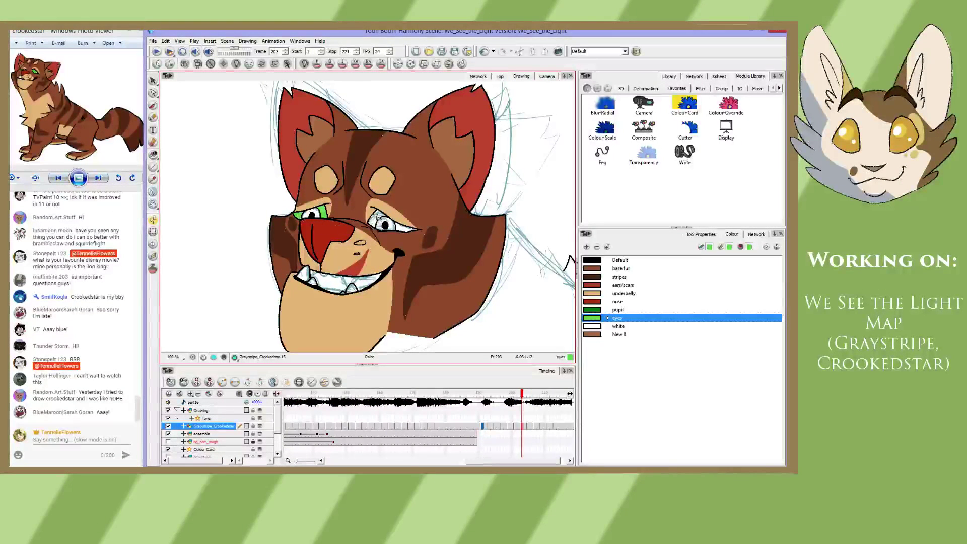
key("f")
left_click(335, 246)
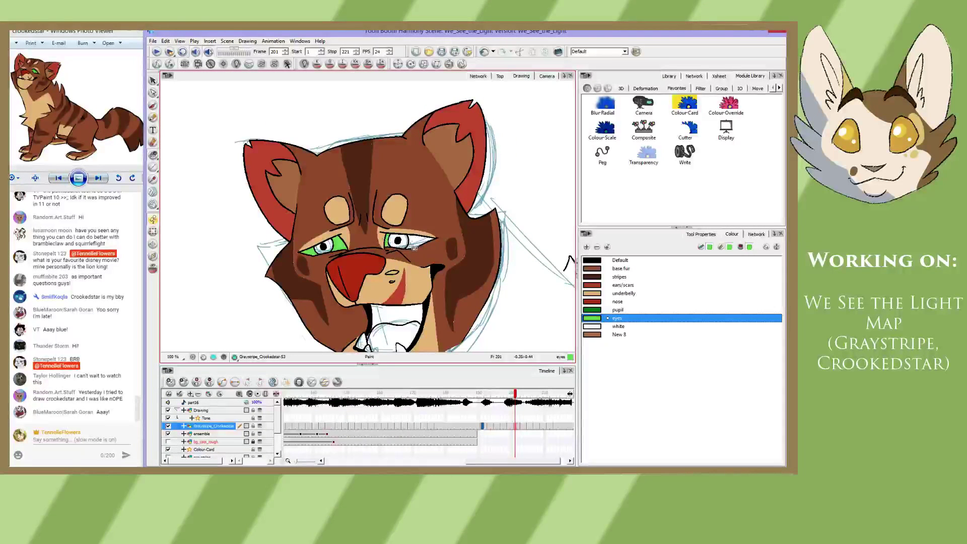
- Switch the Paint tool variant and fill the eye whites on frames 199 and 197 with the light green eyes colour
key("f")
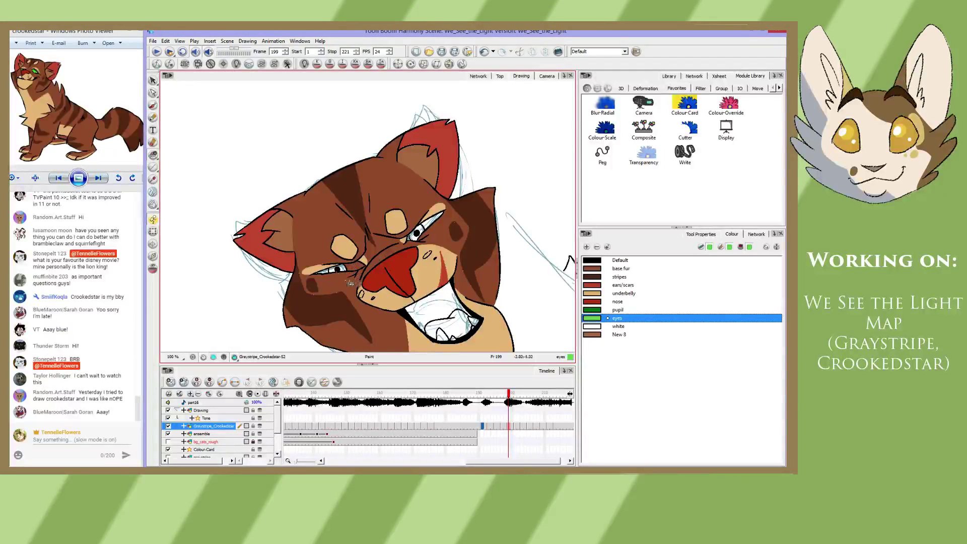
left_click(153, 155)
left_click(174, 156)
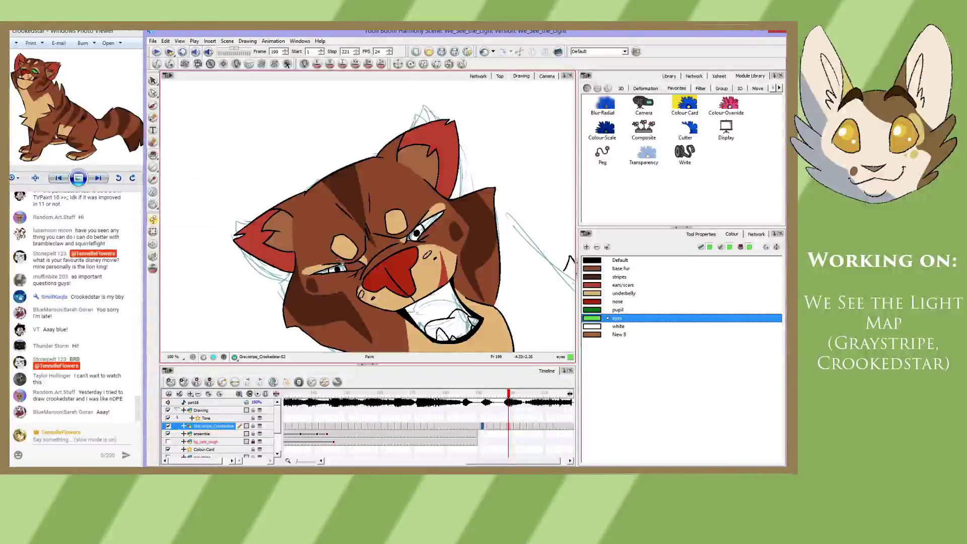
left_click(359, 270)
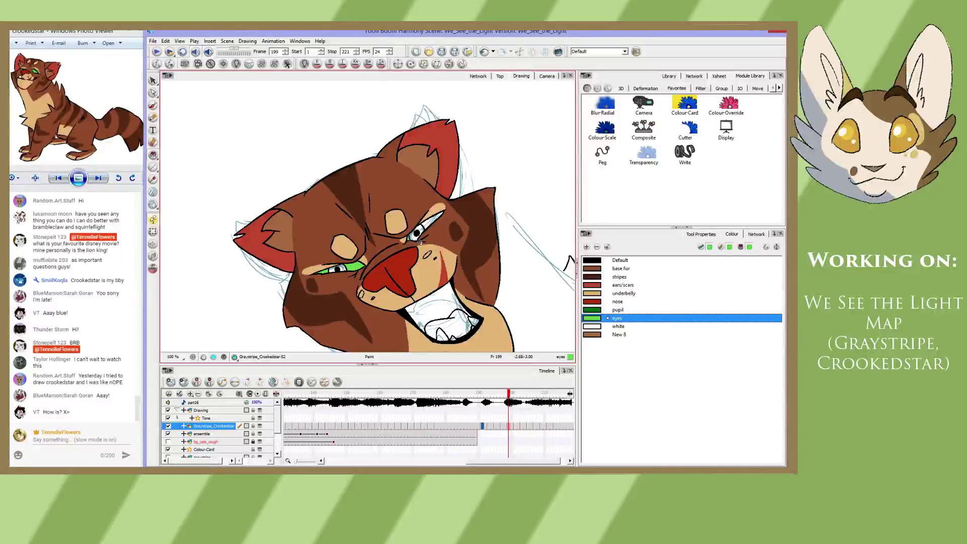
left_click(431, 224)
key("comma")
key("comma")
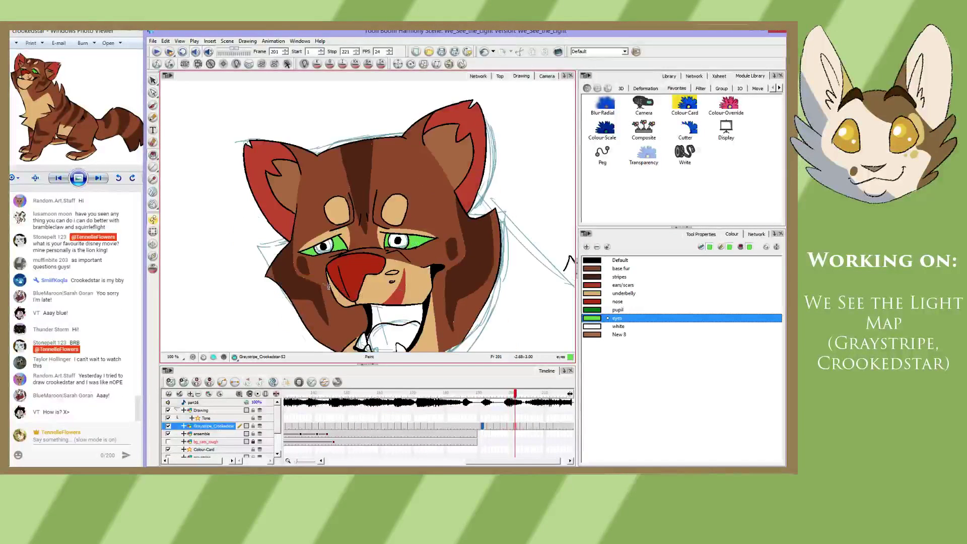
left_click(375, 254)
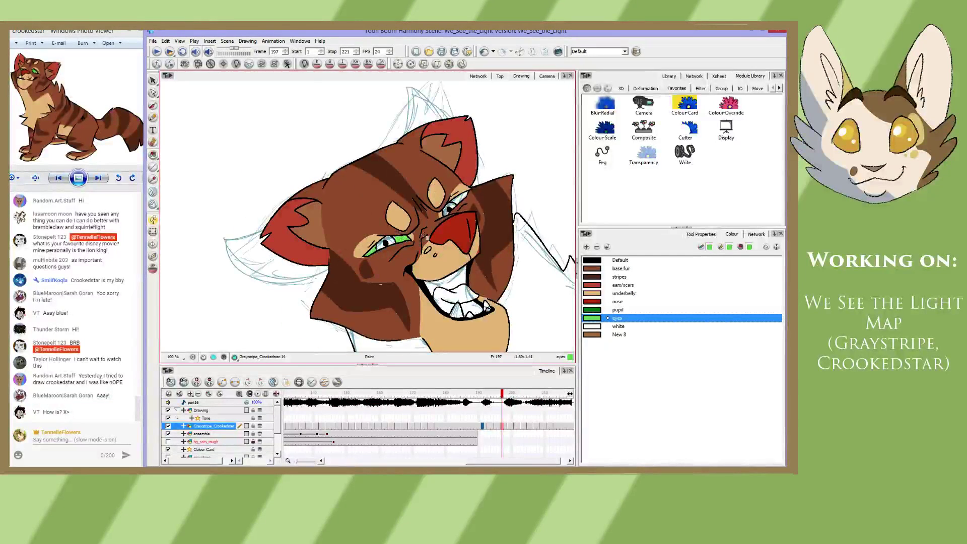
- Step back through the earlier drawings to frame 177 to examine how the eyes are coloured there
key("comma")
key("comma")
key("comma")
key("comma")
key("comma")
key("comma")
key("comma")
key("comma")
key("comma")
key("comma")
key("comma")
key("comma")
key("comma")
key("comma")
key("comma")
key("comma")
key("comma")
key("comma")
key("comma")
key("comma")
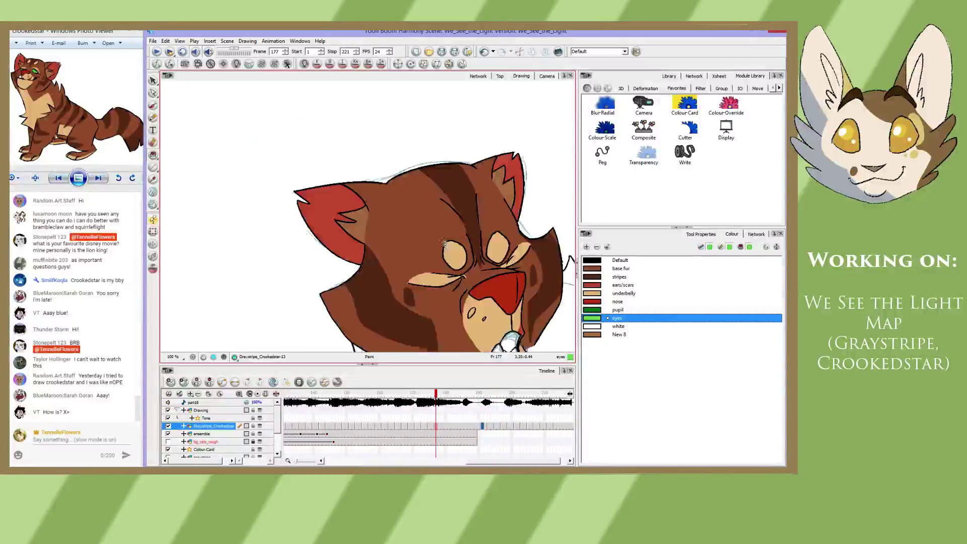
- Return to frame 197, finish the light green eye fill, and fill both irises with the dark green pupil colour
key("period")
key("period")
key("period")
key("period")
key("period")
key("period")
key("period")
key("period")
key("period")
key("period")
key("period")
key("period")
key("period")
key("period")
key("period")
key("period")
key("period")
key("period")
key("period")
key("period")
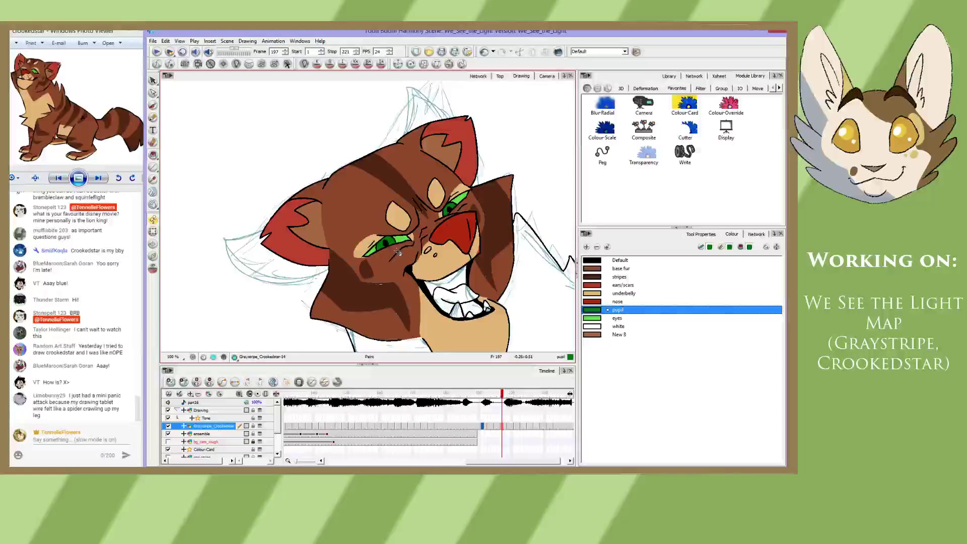
- Fill the white irises on frames 199 and 201 with the dark green pupil colour
key("period")
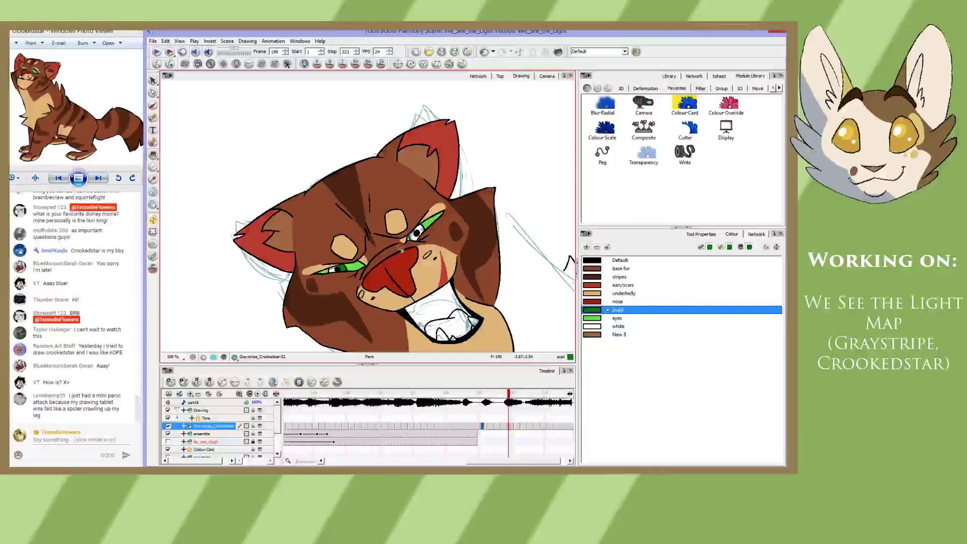
key("period")
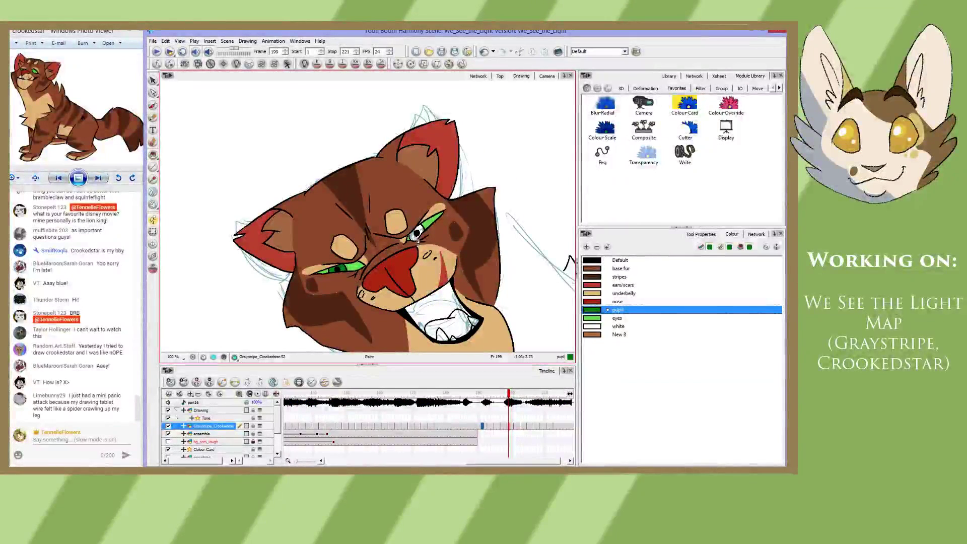
key("period")
key("period")
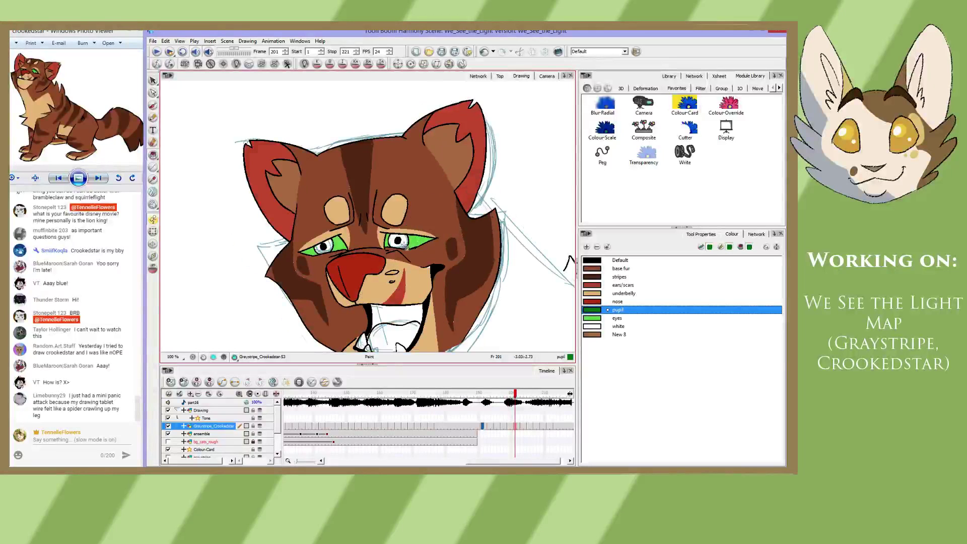
- Fill the white irises on frames 203 and 205 with the dark green pupil colour
key("period")
key("period")
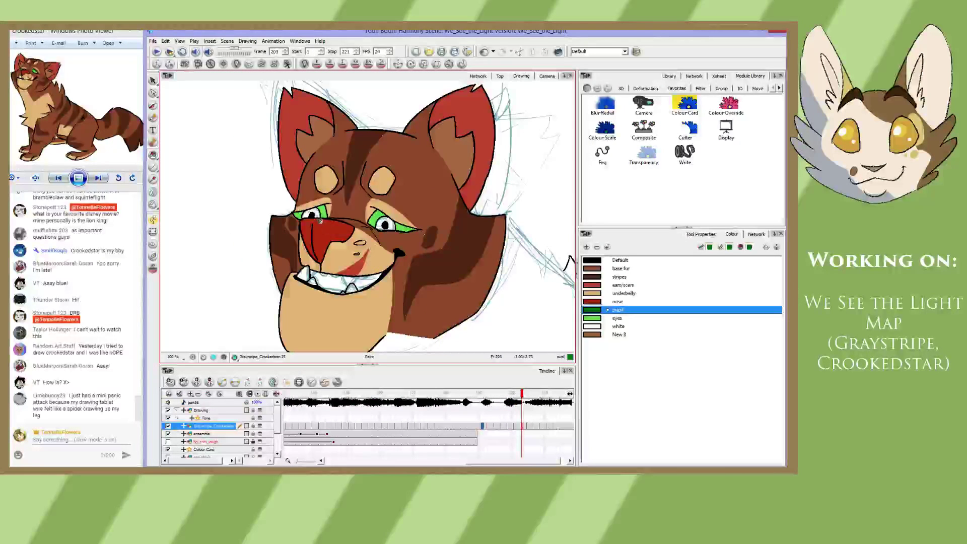
key("period")
key("period")
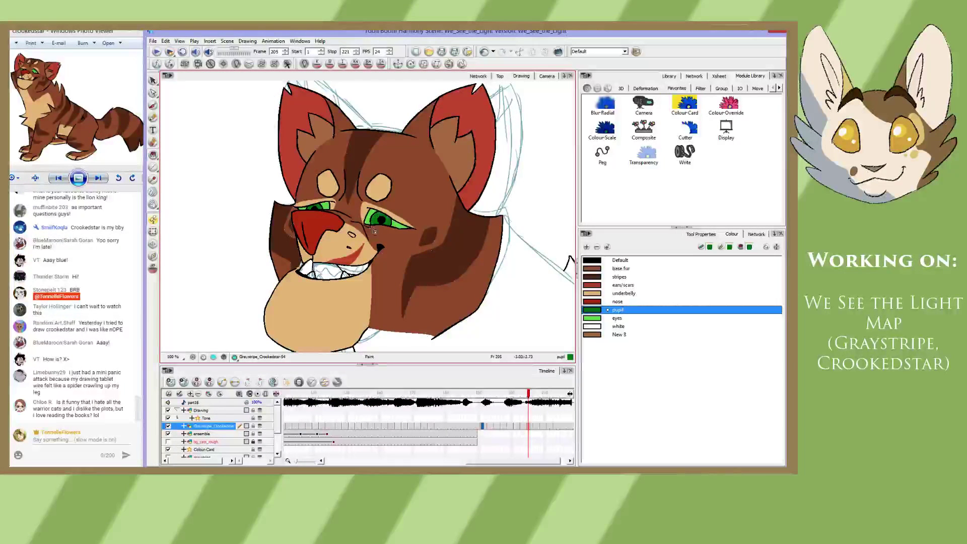
- Fill the white irises on frames 207, 209, 211 and 213 with the dark green pupil colour
key("period")
key("period")
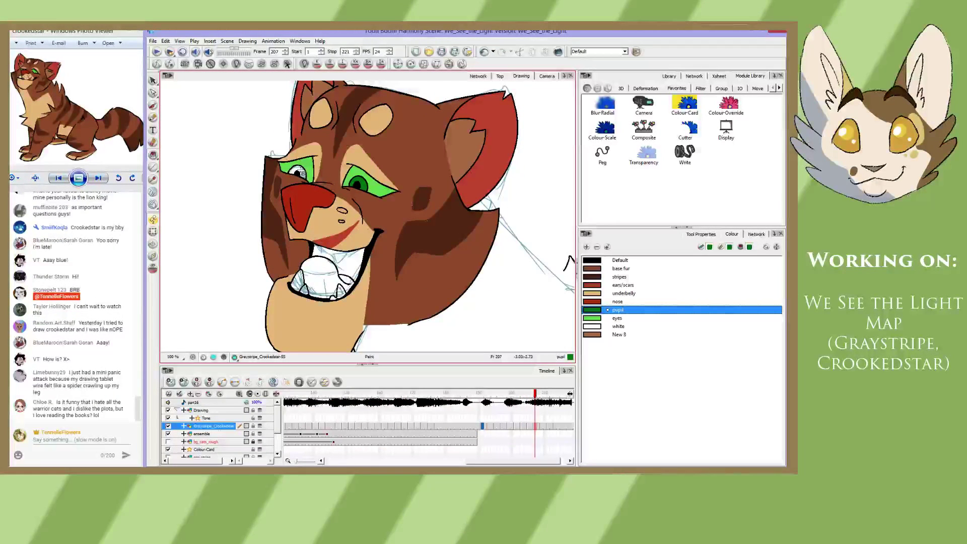
key("period")
key("period")
left_click(275, 204)
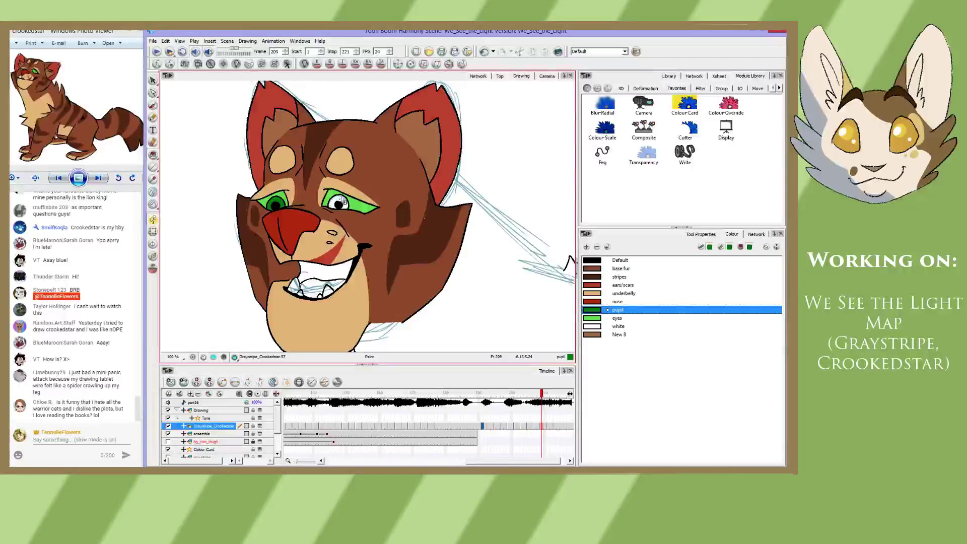
key("period")
key("period")
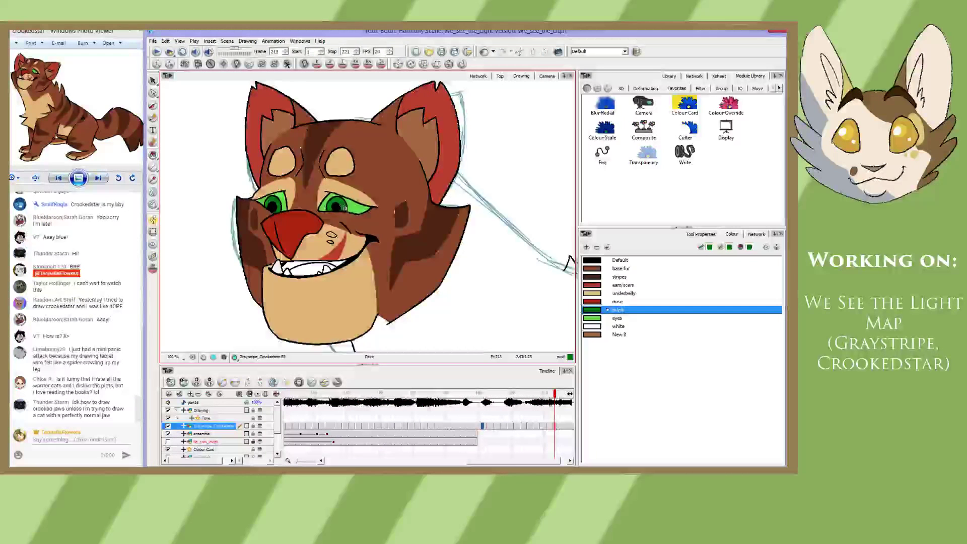
- Go to the last frame, 221, choose the white palette colour, and show the scene in the Camera view
key("shift+comma")
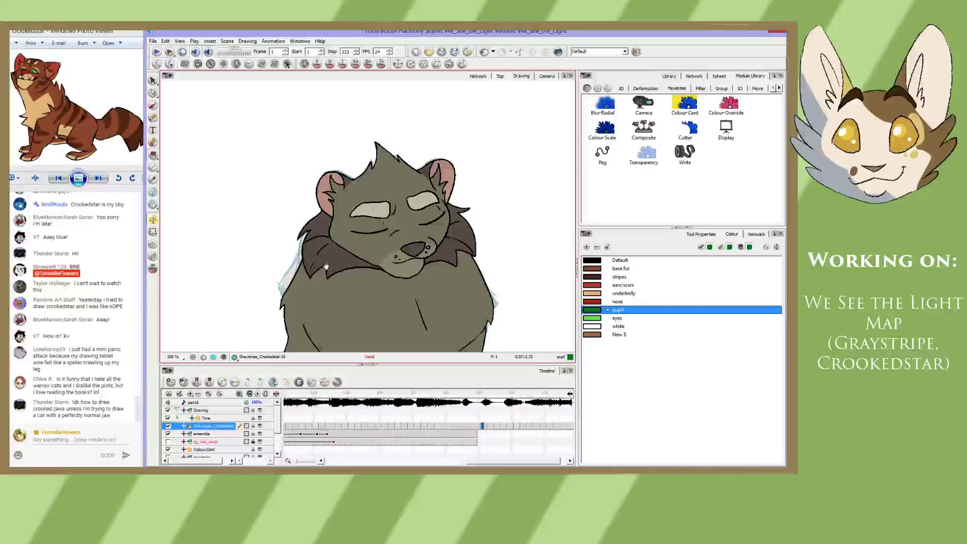
key("period")
key("period")
key("period")
key("period")
key("period")
key("period")
key("period")
key("period")
key("shift+period")
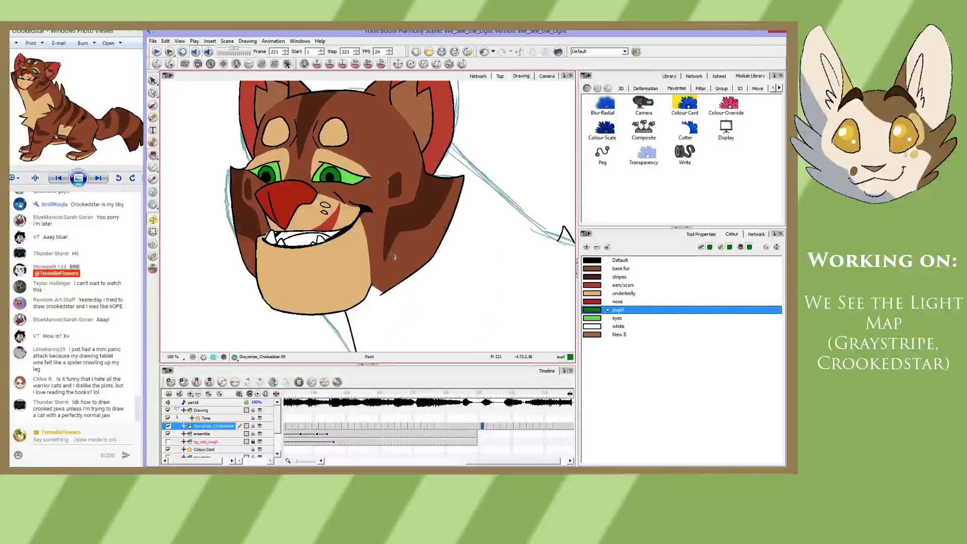
left_click(619, 327)
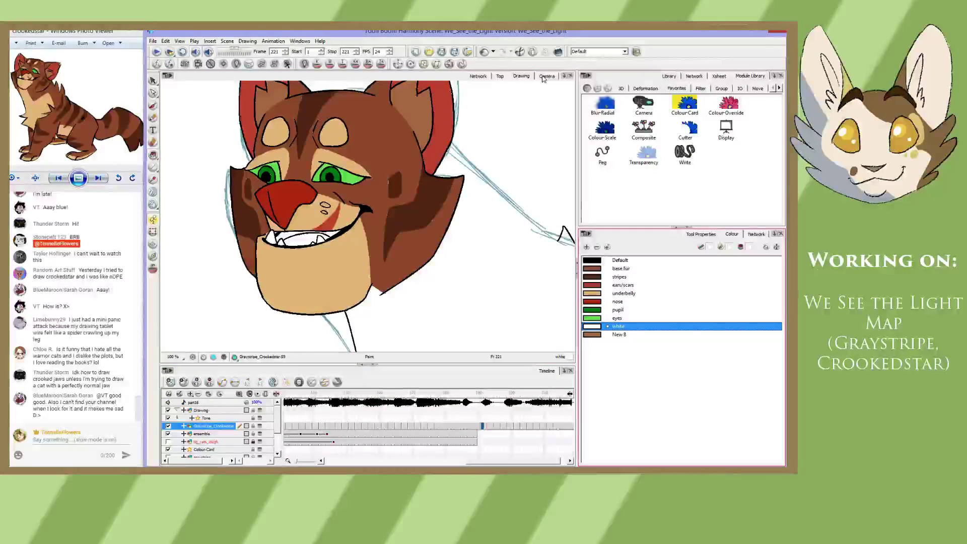
key("shift+m")
- Change the Colour-Card background to a mid grey with red, green and blue at 189
scroll(280, 418, "down", 3)
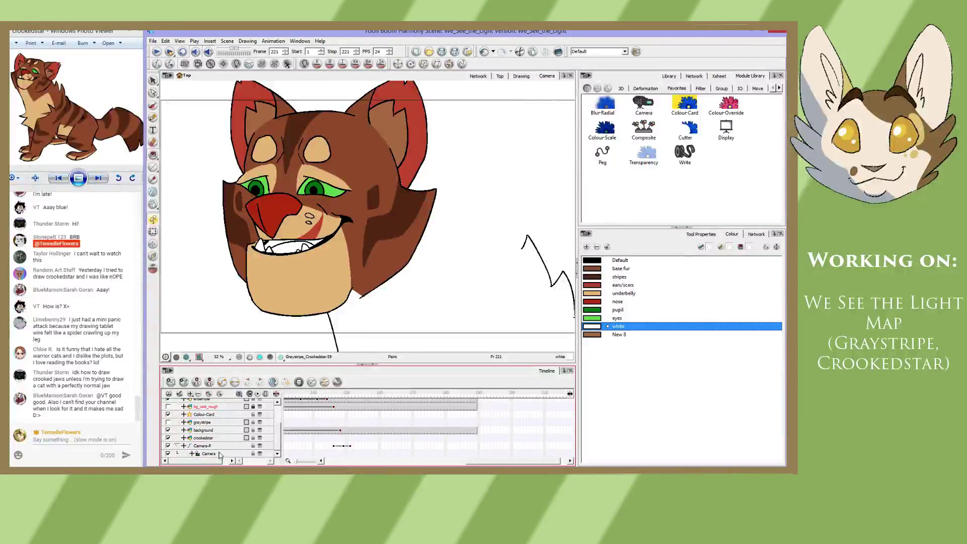
double_click(228, 415)
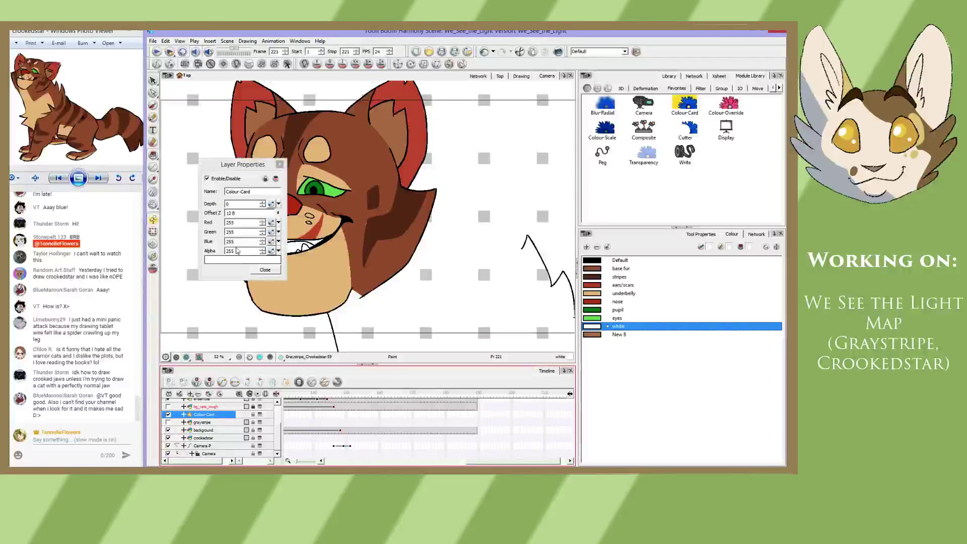
left_click(240, 259)
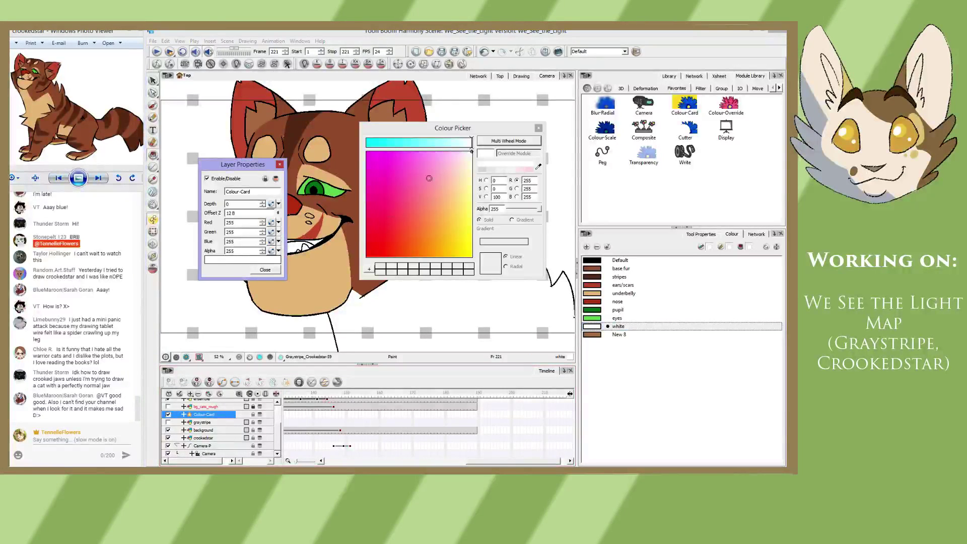
left_click(509, 141)
left_click_drag(487, 306, 493, 306)
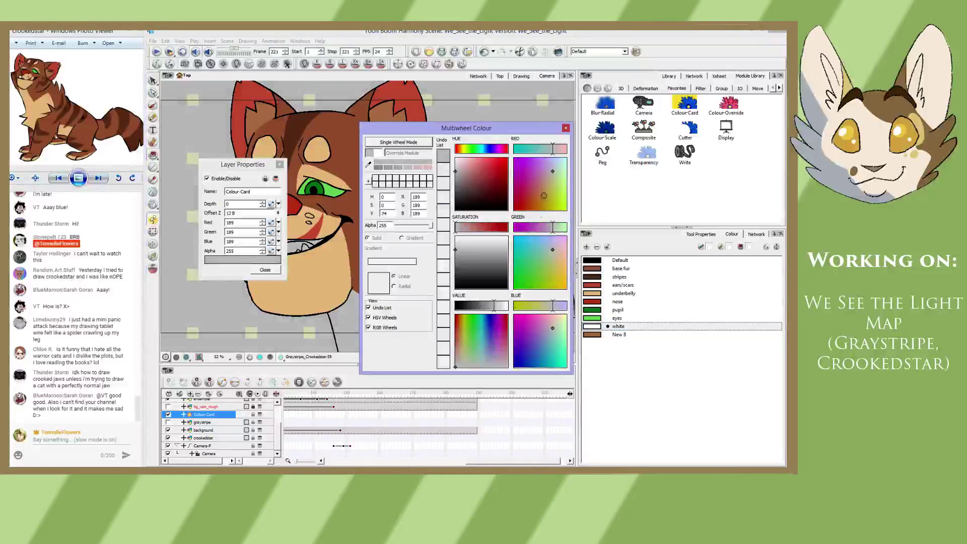
left_click(565, 129)
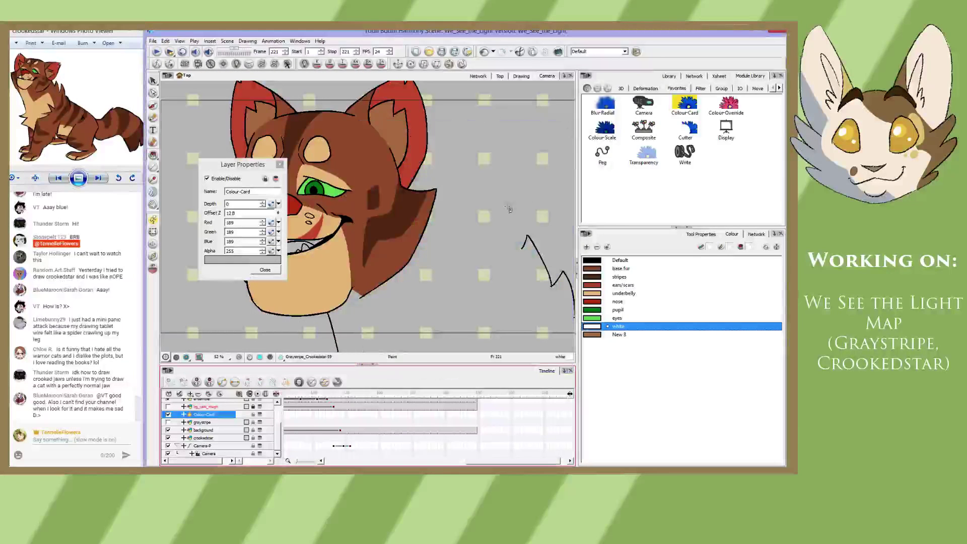
left_click(279, 164)
- Fill the cat's teeth with white from frame 221 back through frames 211, 209 and 207
left_click(260, 246)
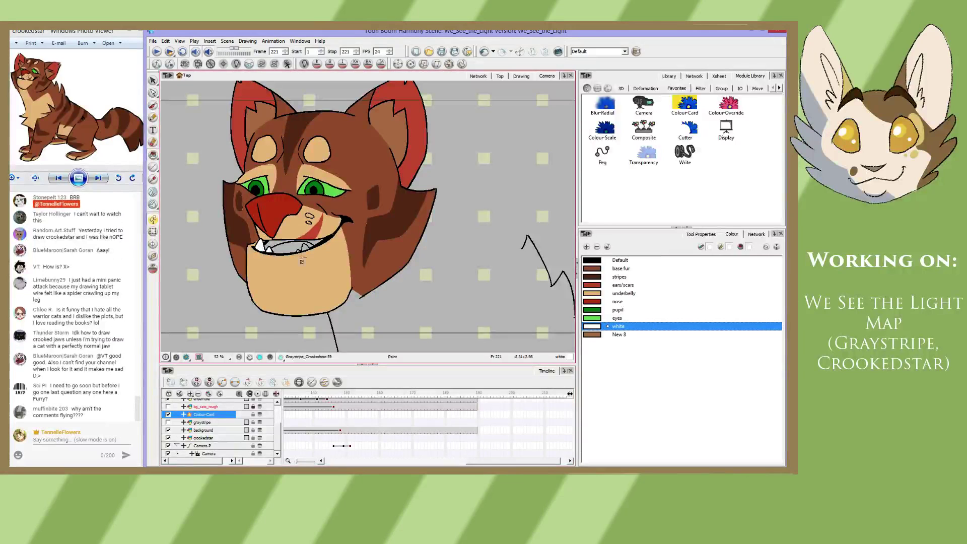
key("f")
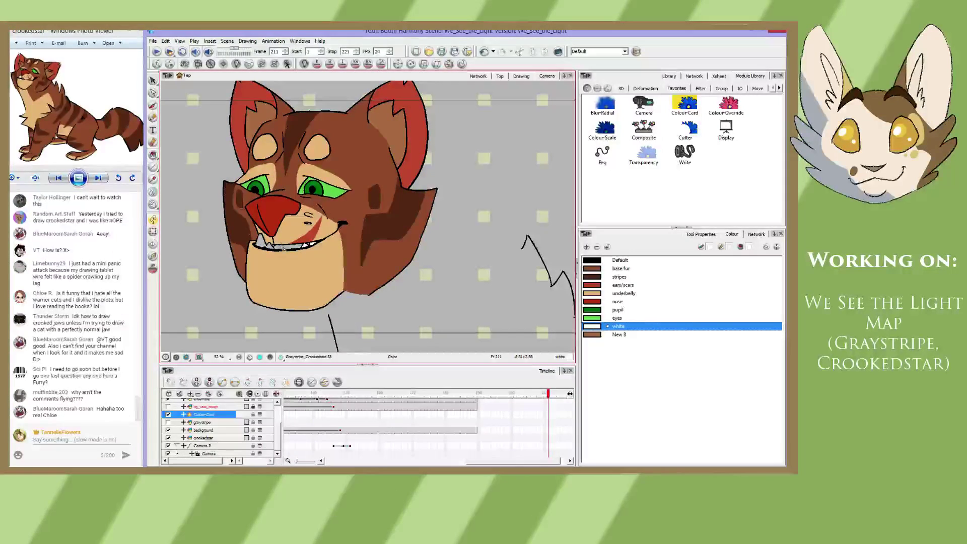
key("f")
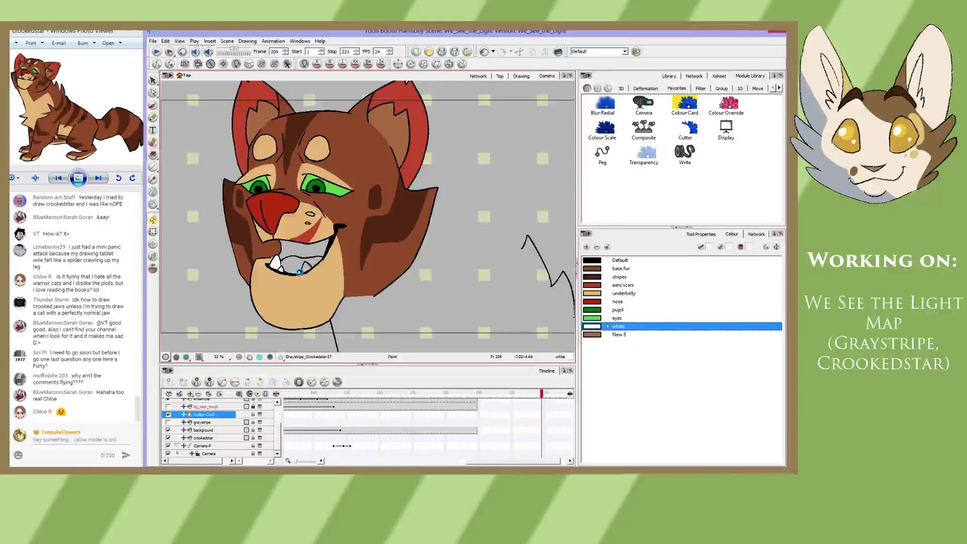
key("f")
left_click(285, 267)
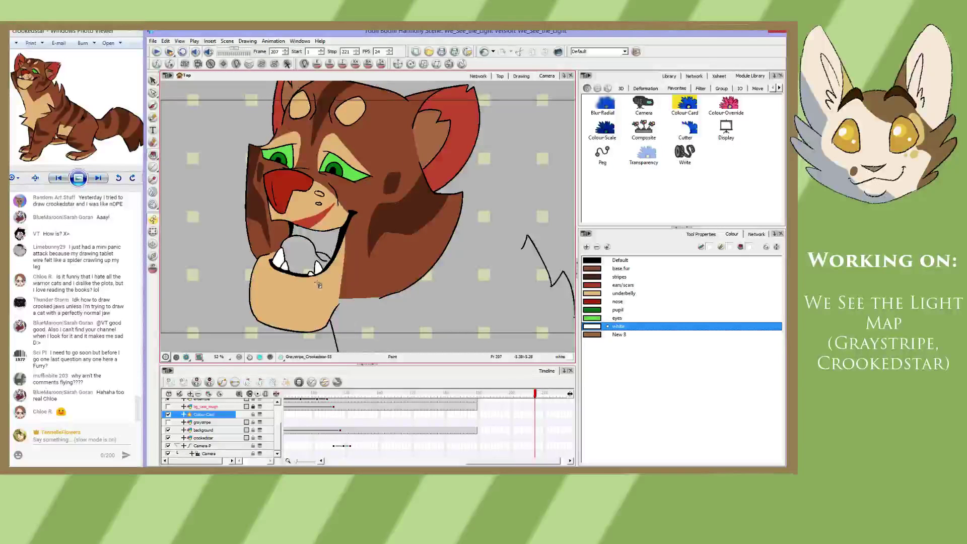
- Fill the cat's teeth with white on frames 205, 203, 201 and 199
key("f")
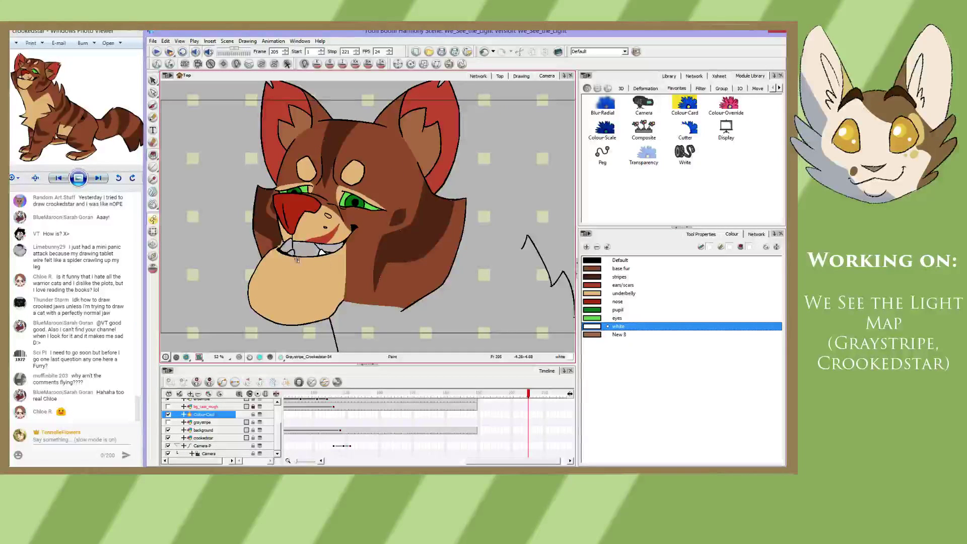
left_click(291, 250)
key("f")
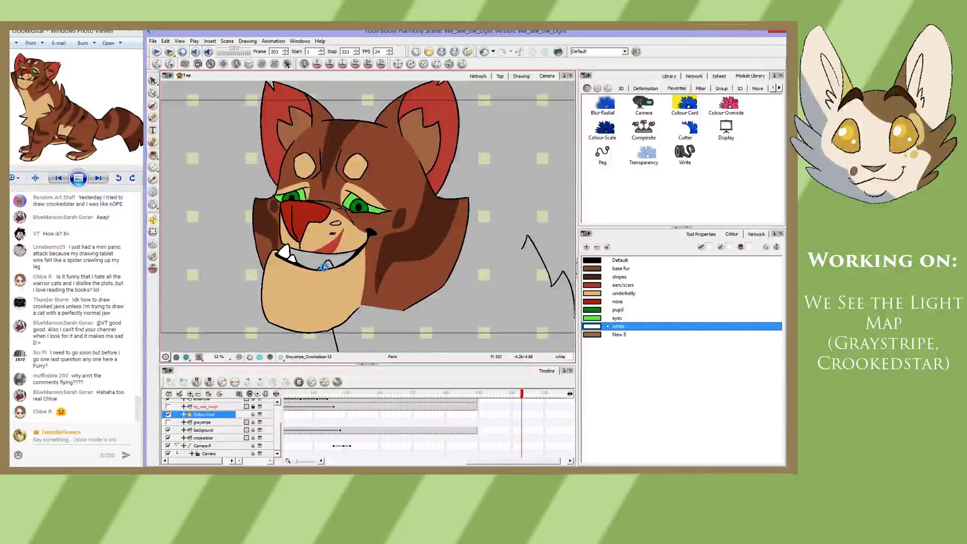
key("f")
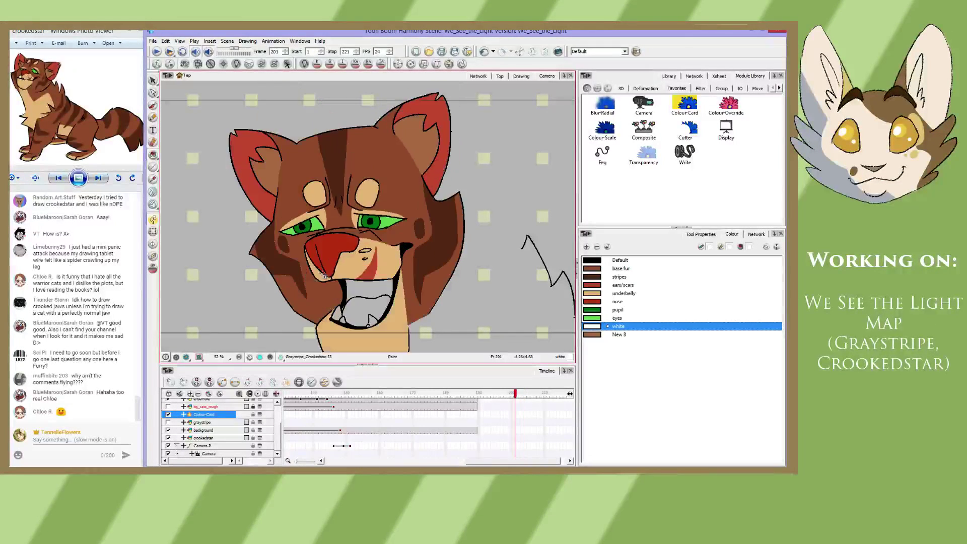
left_click(339, 317)
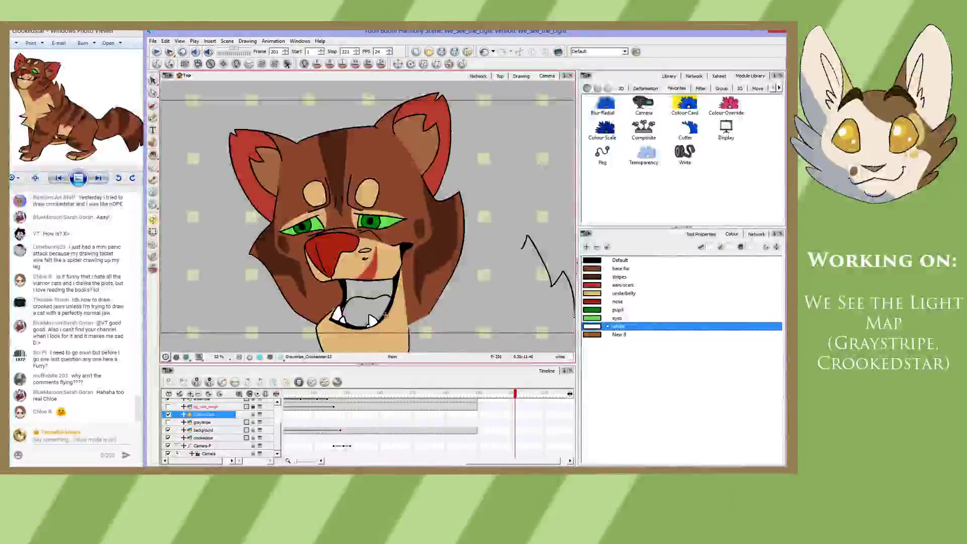
key("f")
left_click(410, 308)
left_click(420, 311)
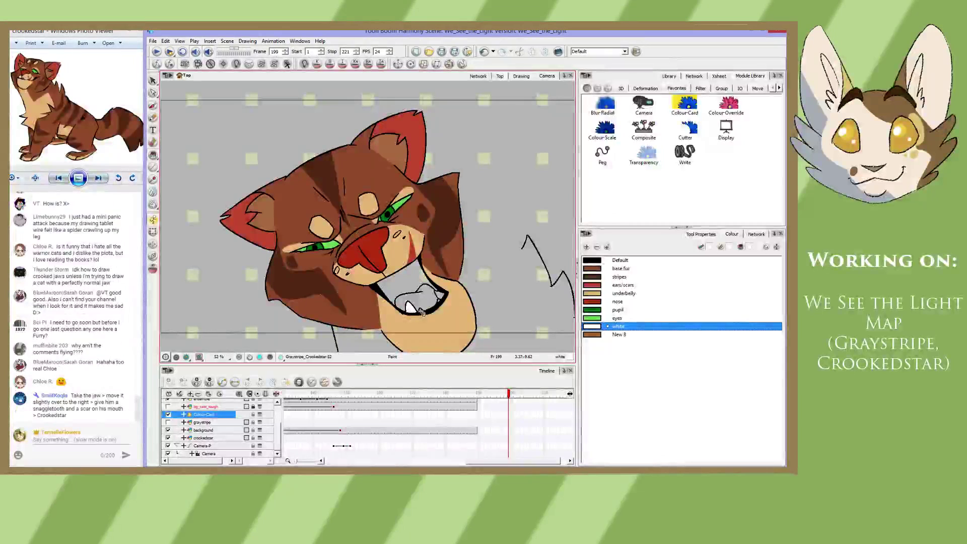
- Fill the cat's teeth with white on frames 197, 195, 193 and 191, ending on frame 191
key("f")
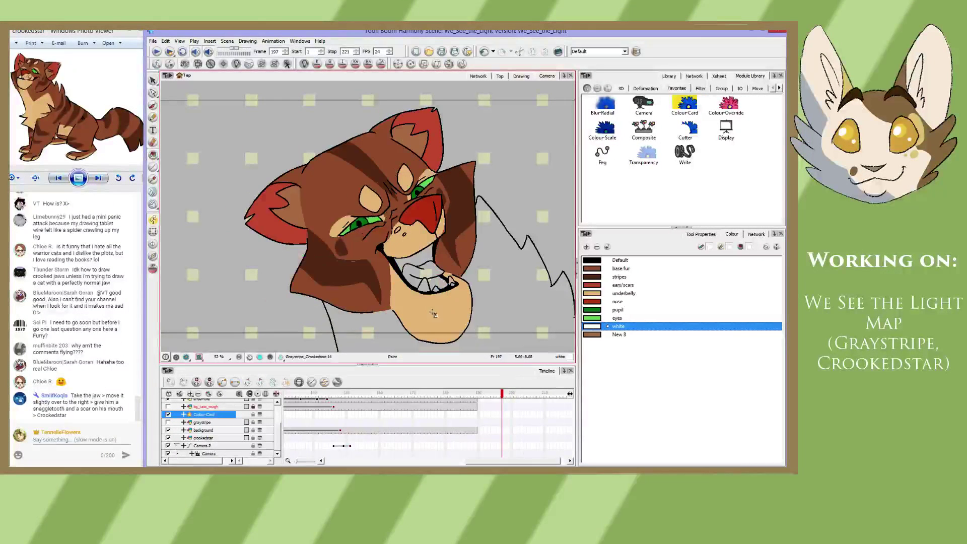
left_click(424, 285)
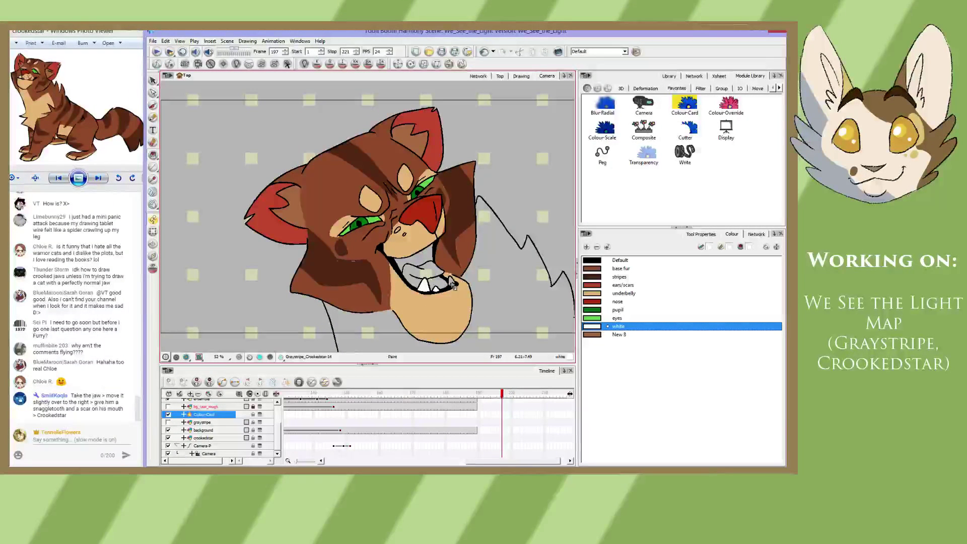
key("f")
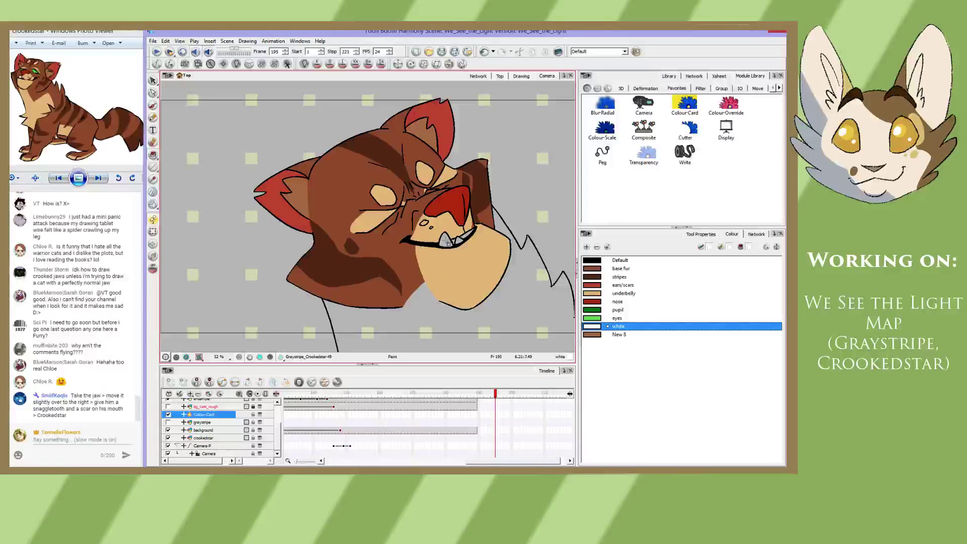
left_click(456, 242)
key("f")
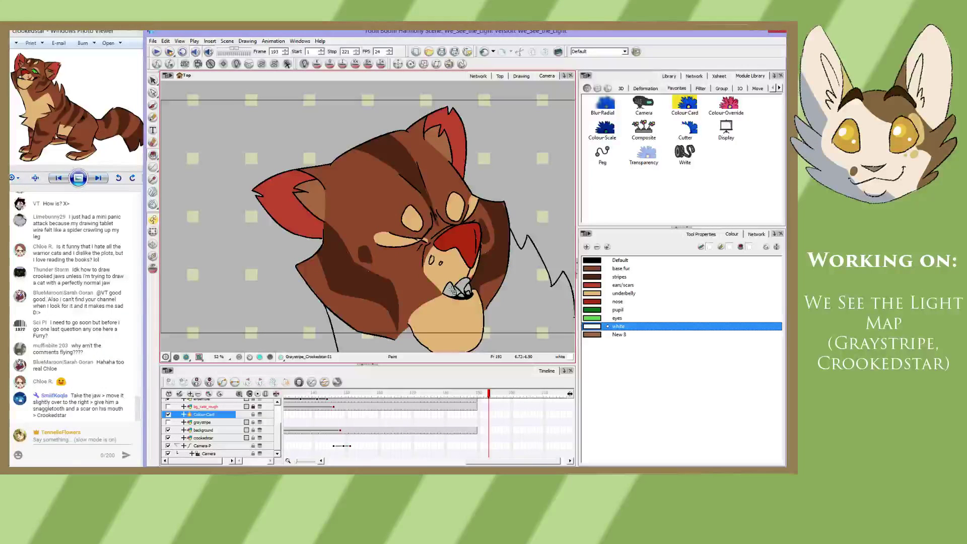
left_click(450, 289)
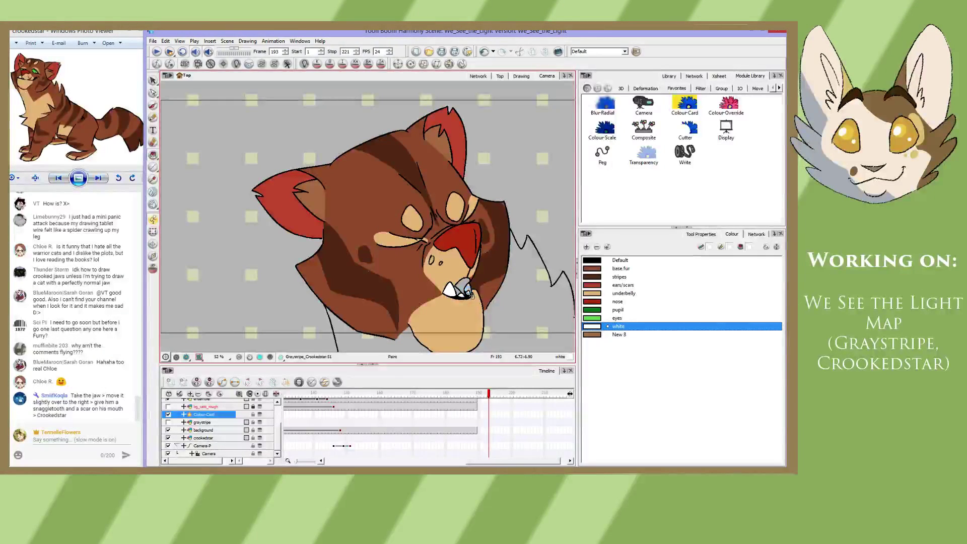
key("f")
left_click(464, 325)
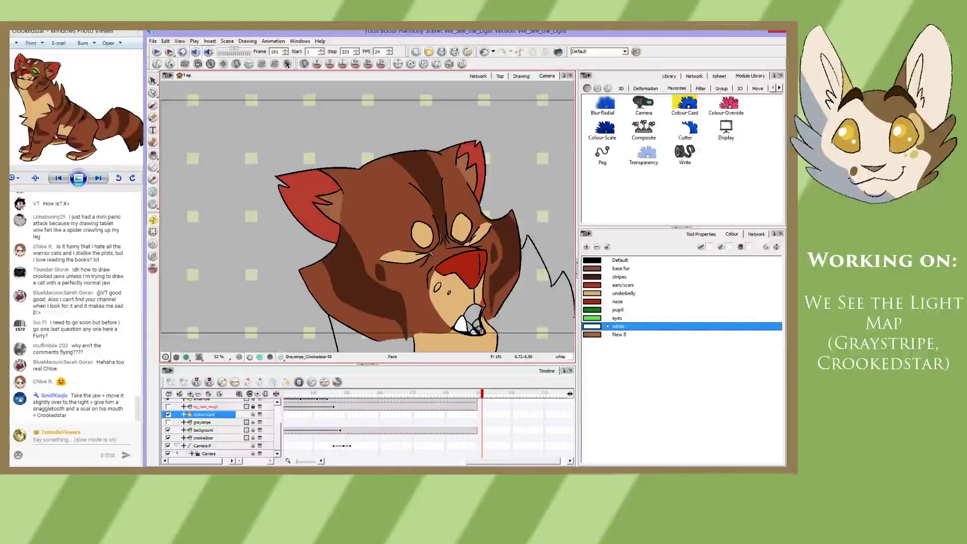
key("f")
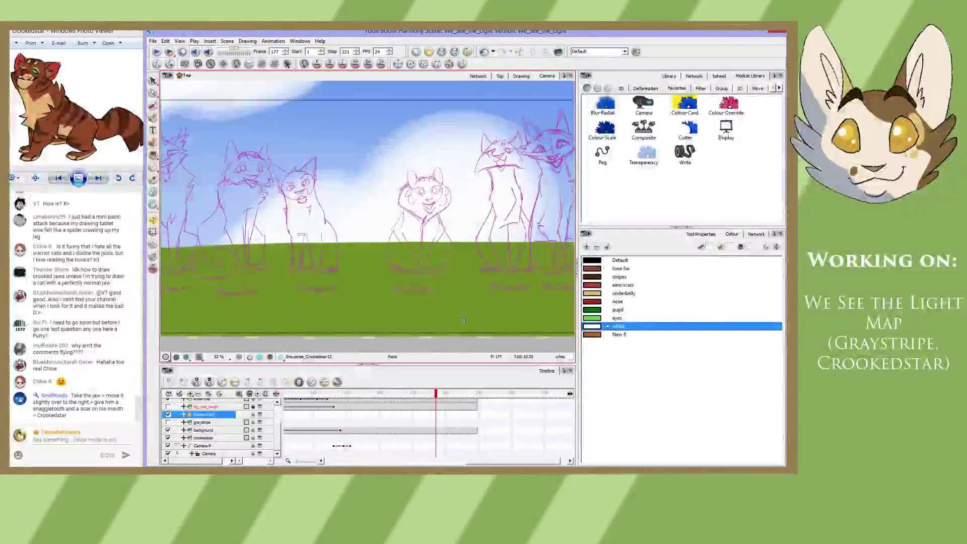
key("g")
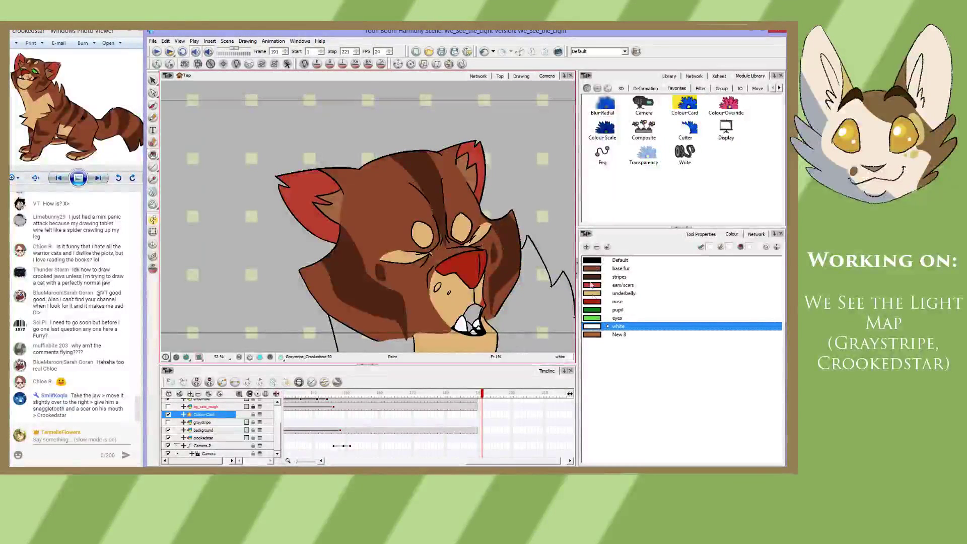
- Fill the tongue on frames 191 and 193 with the tongue colour from the We_See_the_Light palette
left_click(776, 247)
left_click(620, 266)
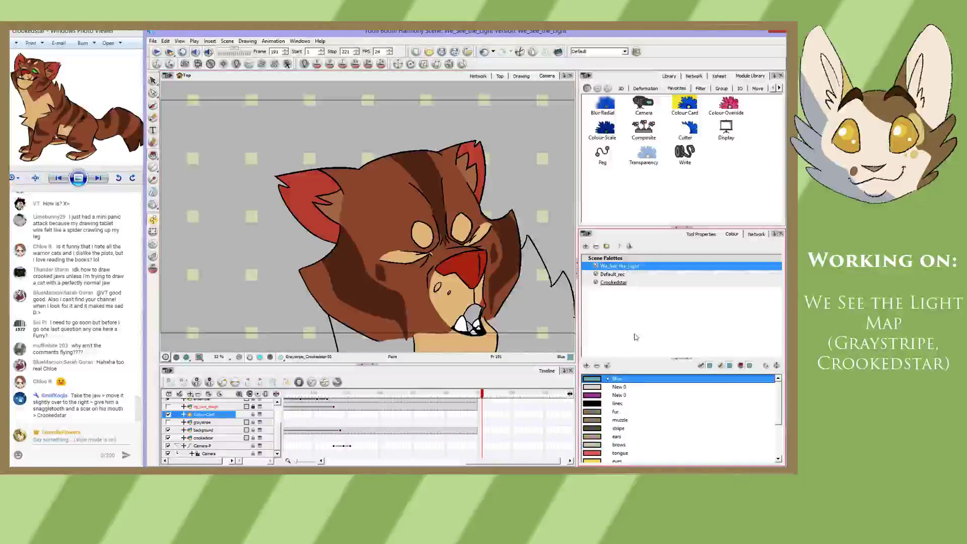
mouse_move(780, 420)
left_mouse_down()
mouse_move(780, 444)
mouse_move(779, 435)
left_mouse_up()
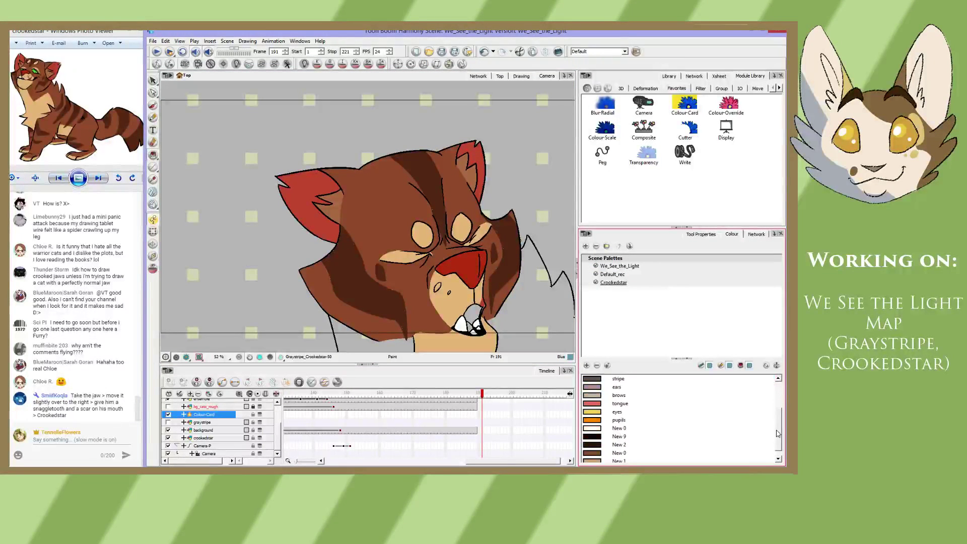
left_click(620, 404)
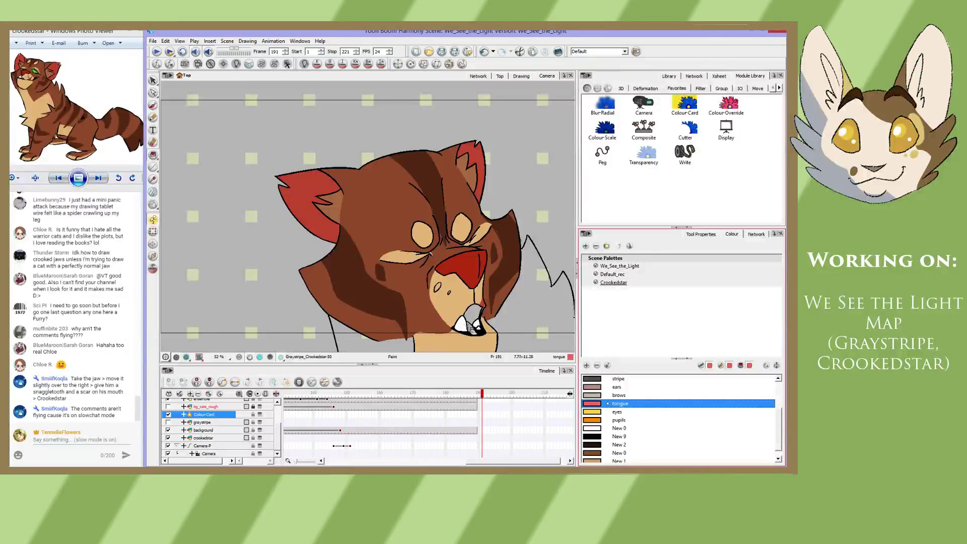
left_click(472, 329)
key("g")
left_click(462, 299)
key("g")
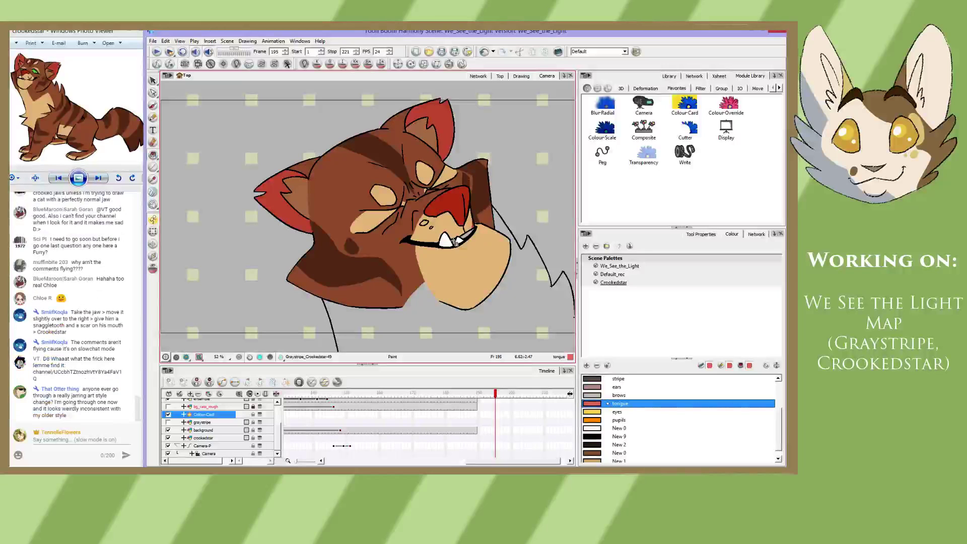
- Fill both tongue areas on frame 197 with the tongue colour
key("period")
key("period")
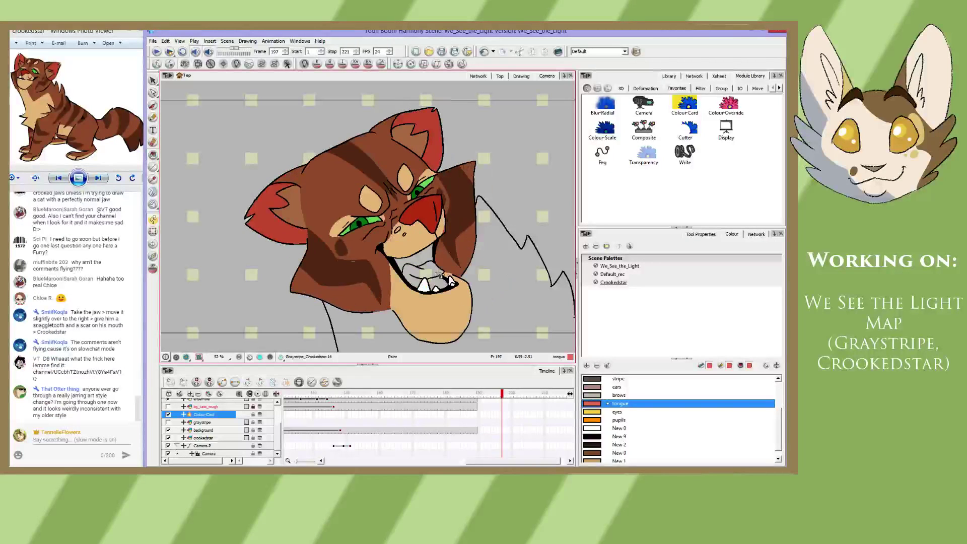
left_click(432, 274)
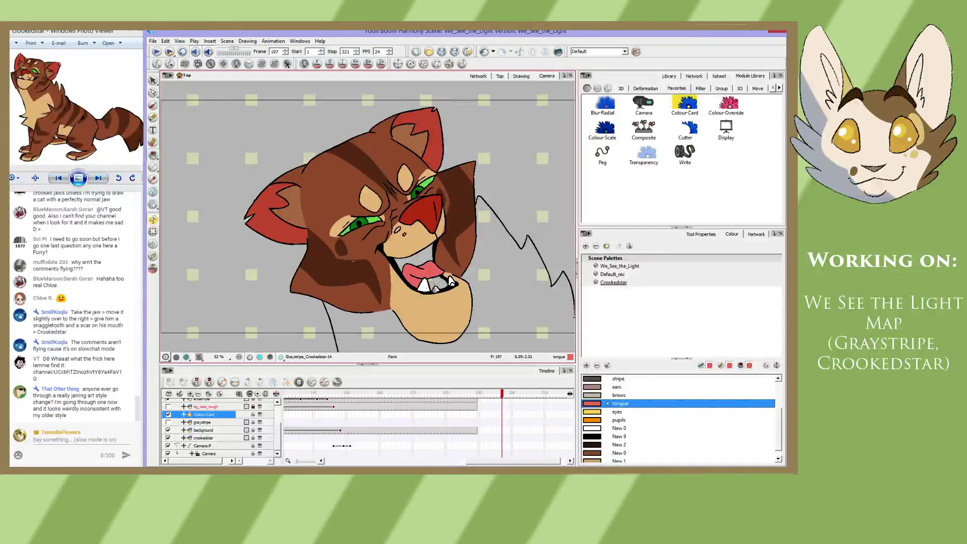
left_click(436, 285)
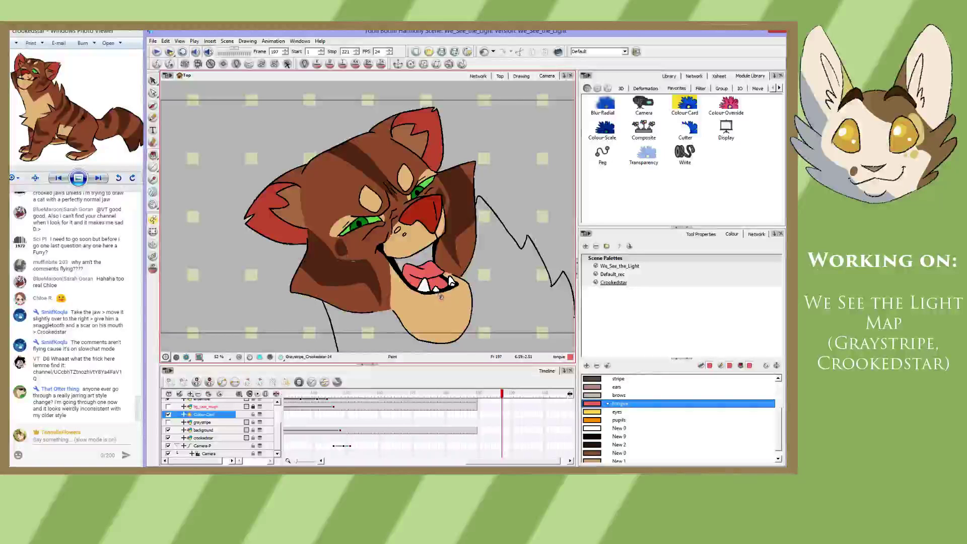
- Fill the tongue on frames 199 and 201 with the tongue colour, ending on frame 203
key("period")
key("period")
key("period")
key("period")
key("period")
key("period")
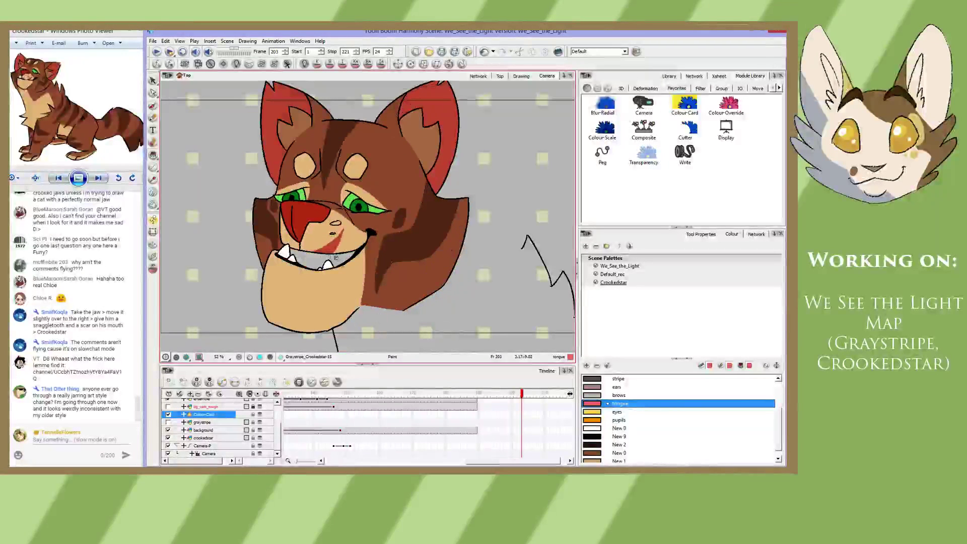
- Draw the tongue's missing edge line inside the mouth on frame 203 with the Brush in the lines colour
key("alt+b")
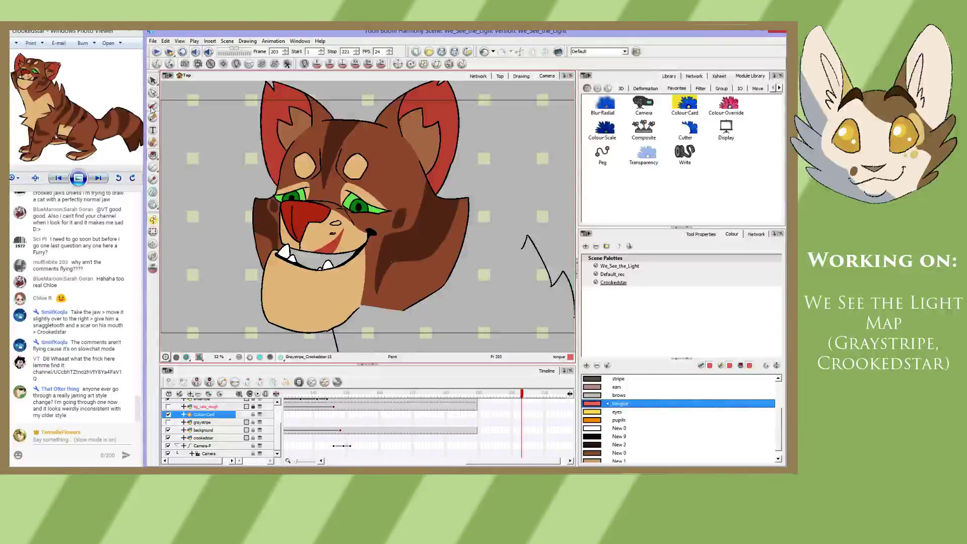
key("period")
key("period")
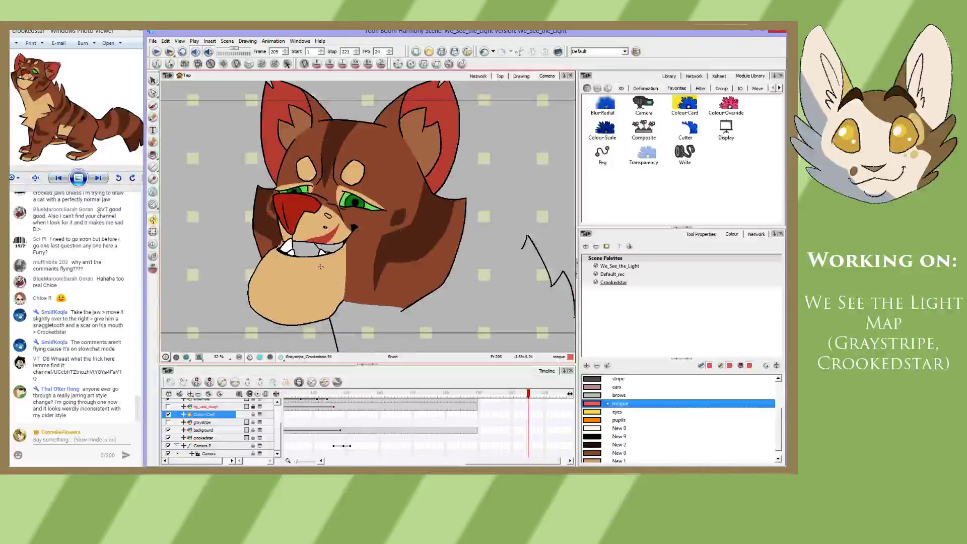
key("comma")
key("comma")
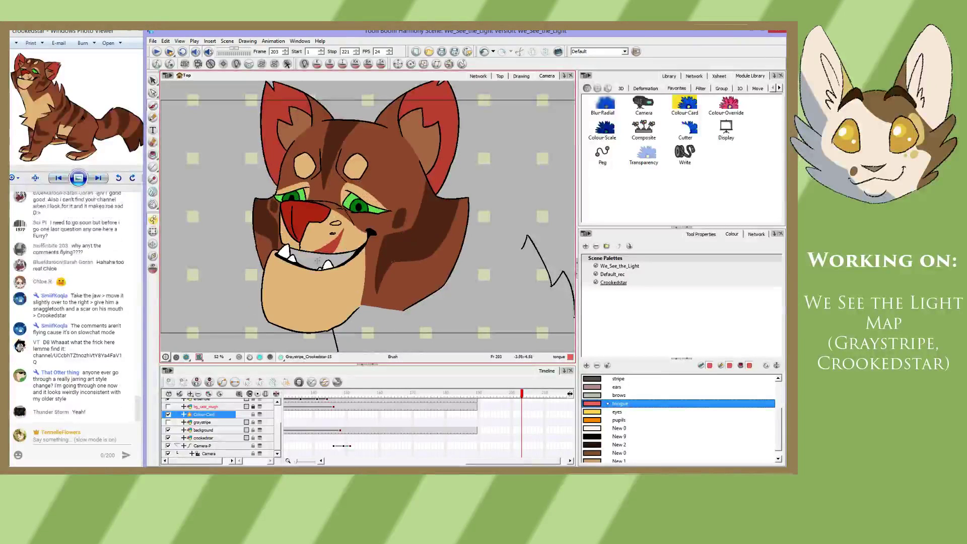
left_click(617, 437)
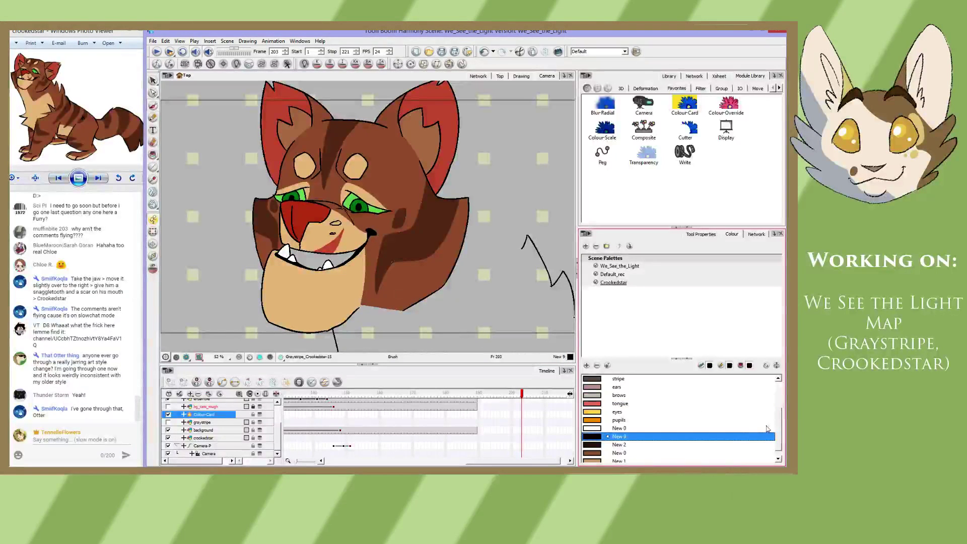
scroll(766, 428, "up", 2)
left_click(770, 403)
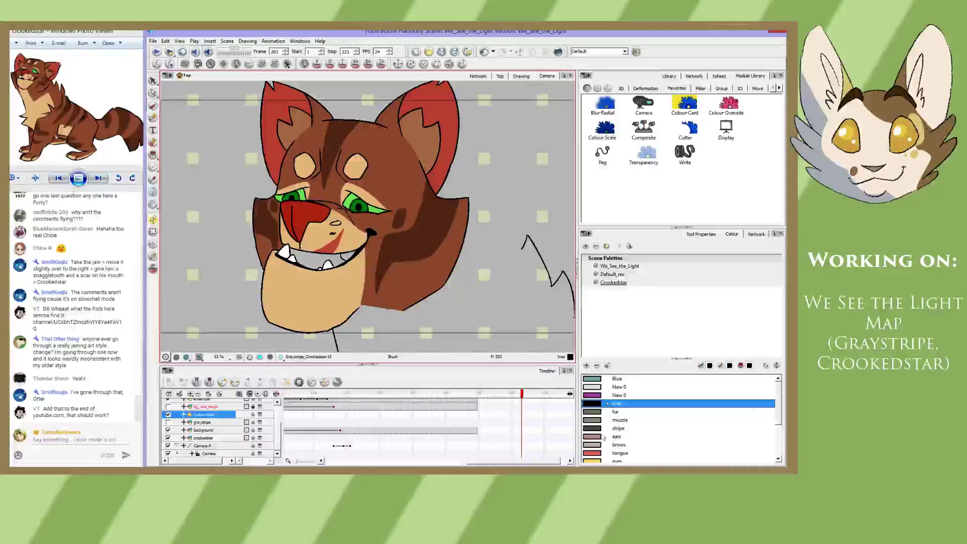
- Fill the tongue on frames 203, 205 and 207 with the tongue colour using the Paint tool
left_click(630, 453)
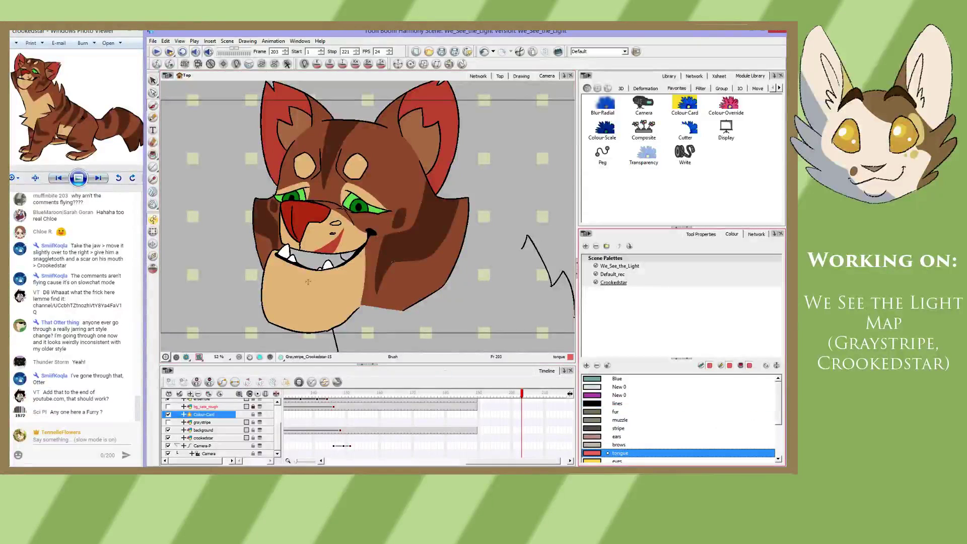
left_click(153, 154)
left_click(319, 260)
key("g")
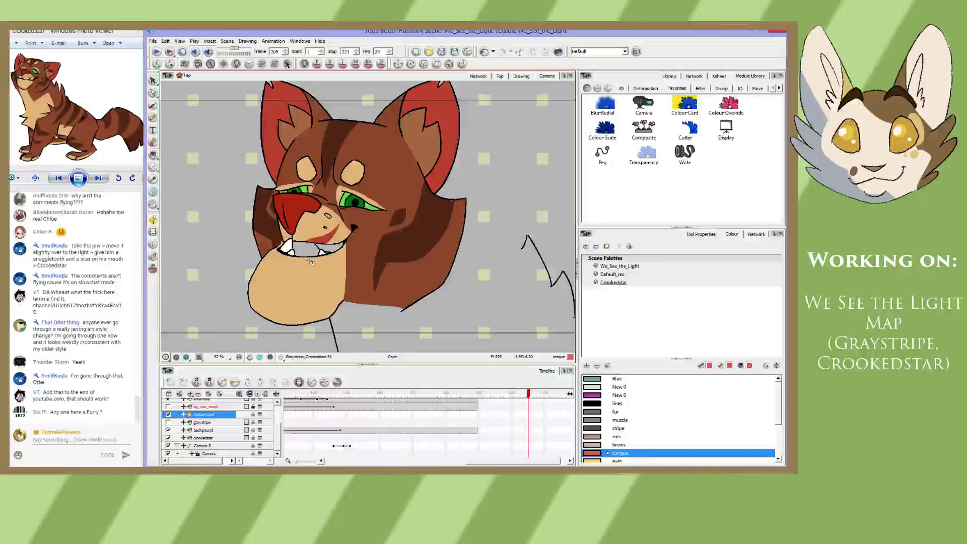
left_click(309, 259)
key("g")
left_click(303, 254)
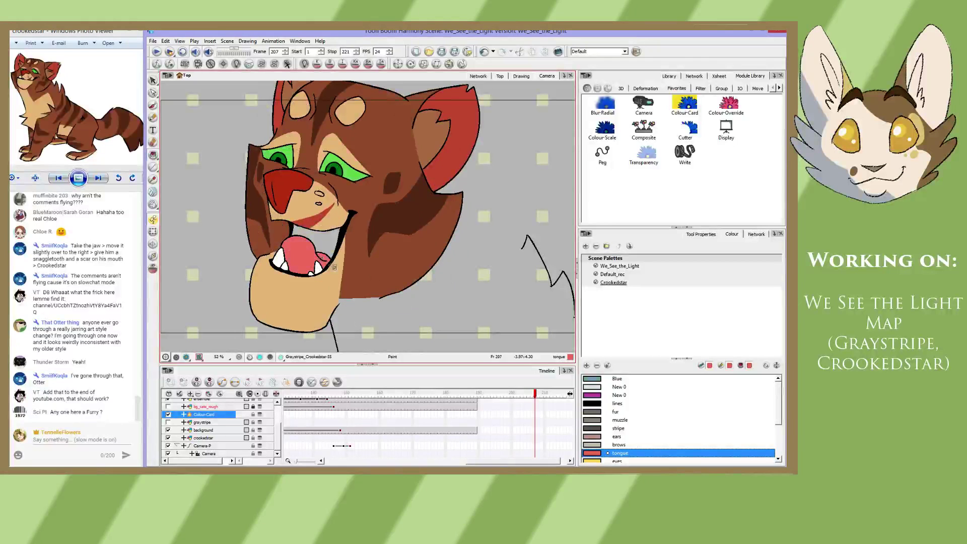
- Fill the tongue on frames 211 and 213 with the tongue colour, ending on frame 221
key("period")
key("period")
key("period")
key("period")
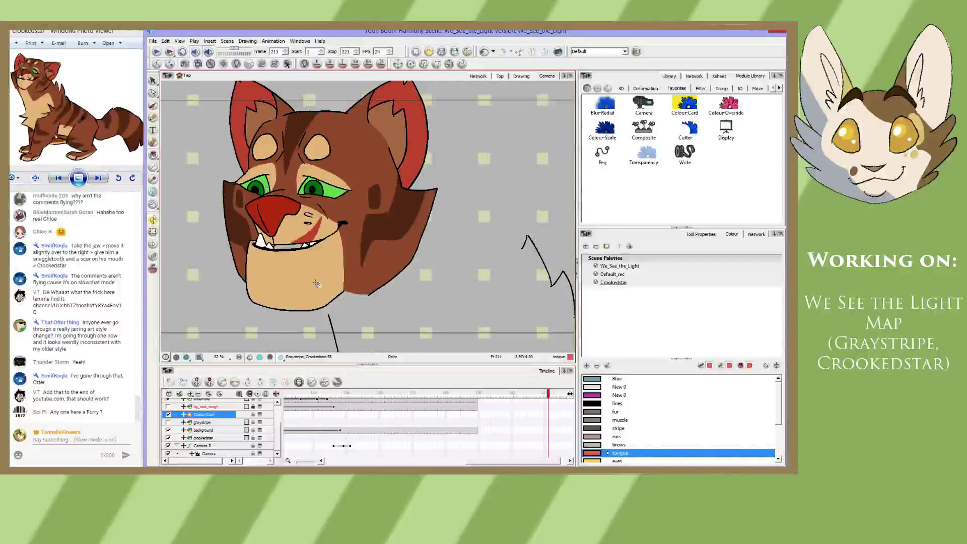
key("period")
key("period")
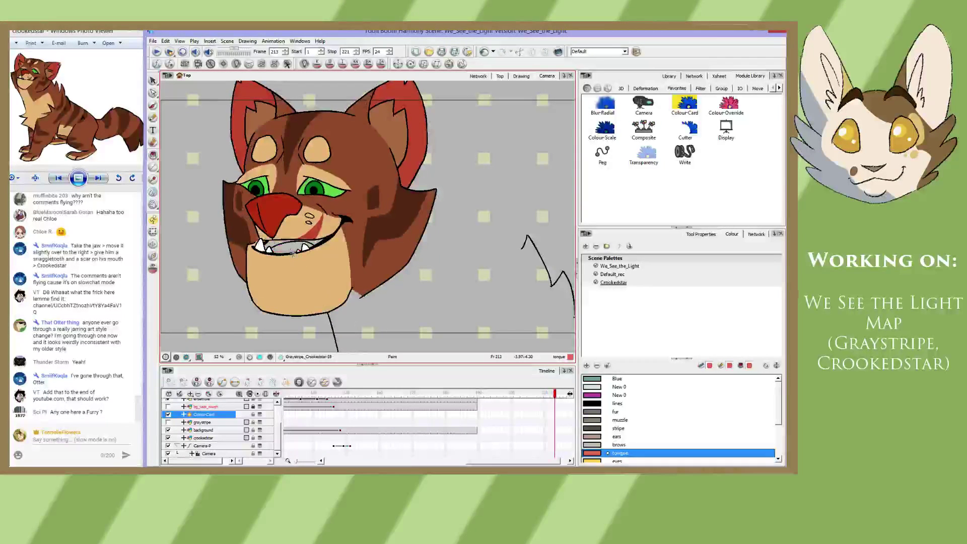
key("comma")
key("comma")
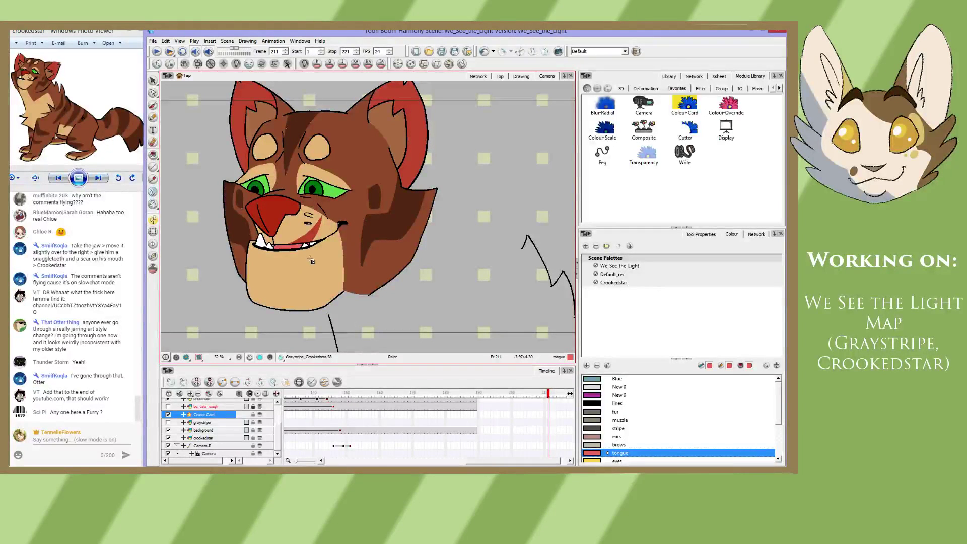
key("shift+comma")
key("shift+period")
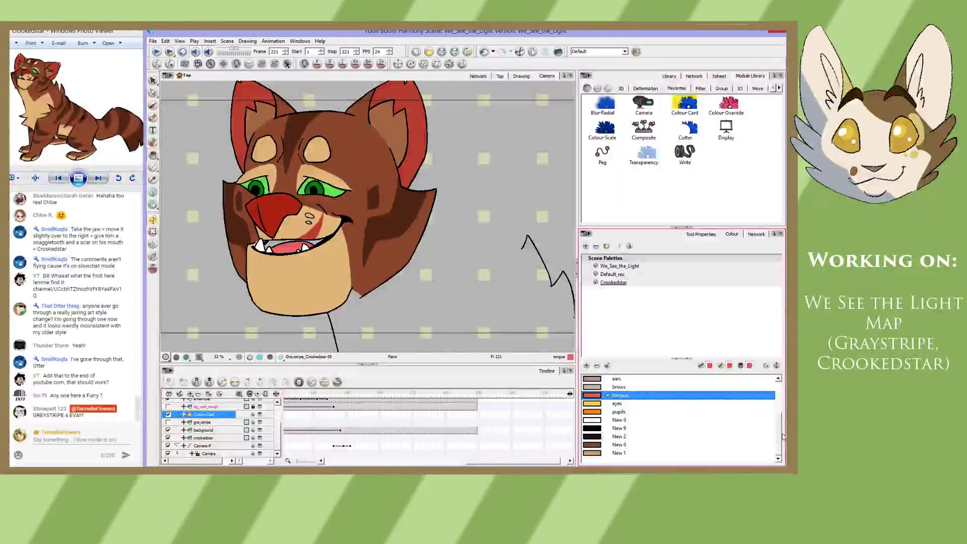
- Fill the mouth interior on frame 221 with the dark New 9 colour, then return to frame 211
left_click_drag(778, 411, 780, 440)
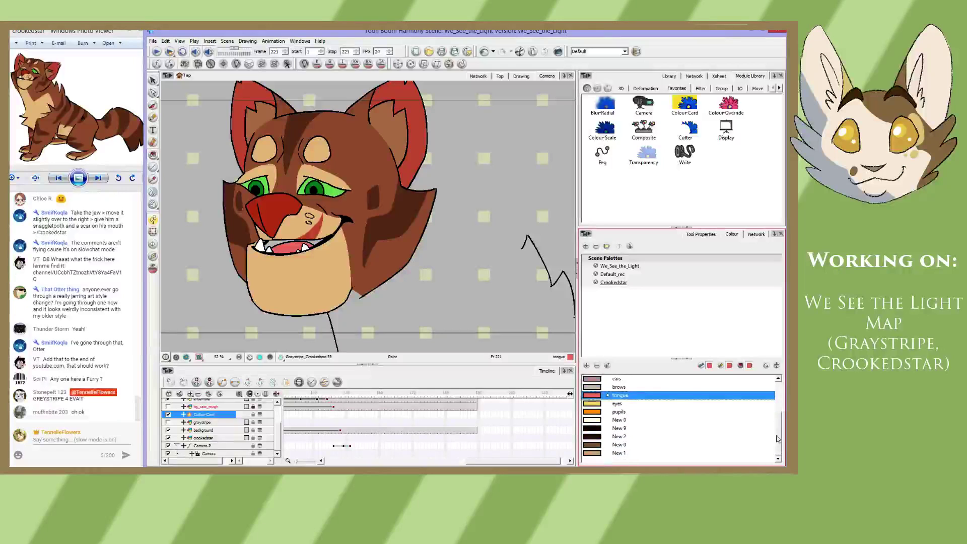
double_click(614, 428)
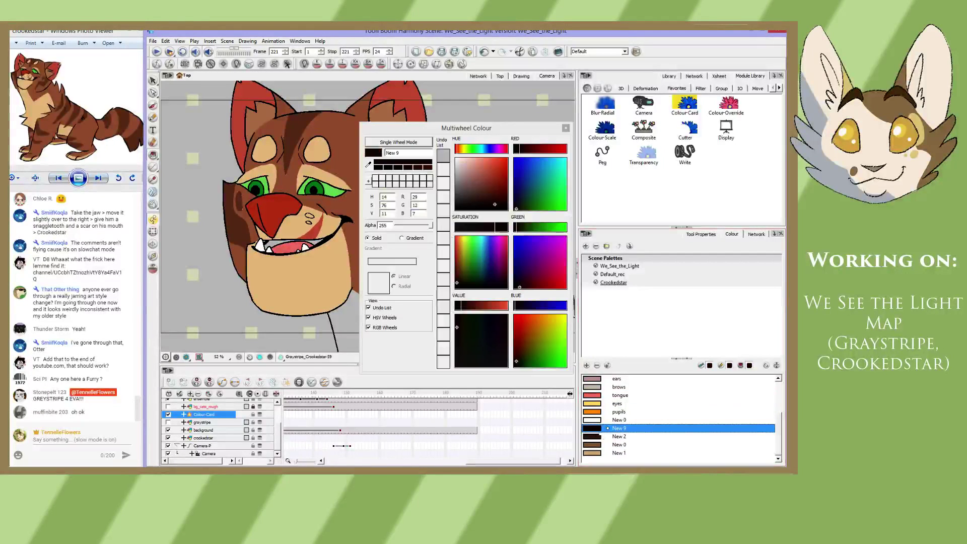
key("Escape")
left_click(272, 242)
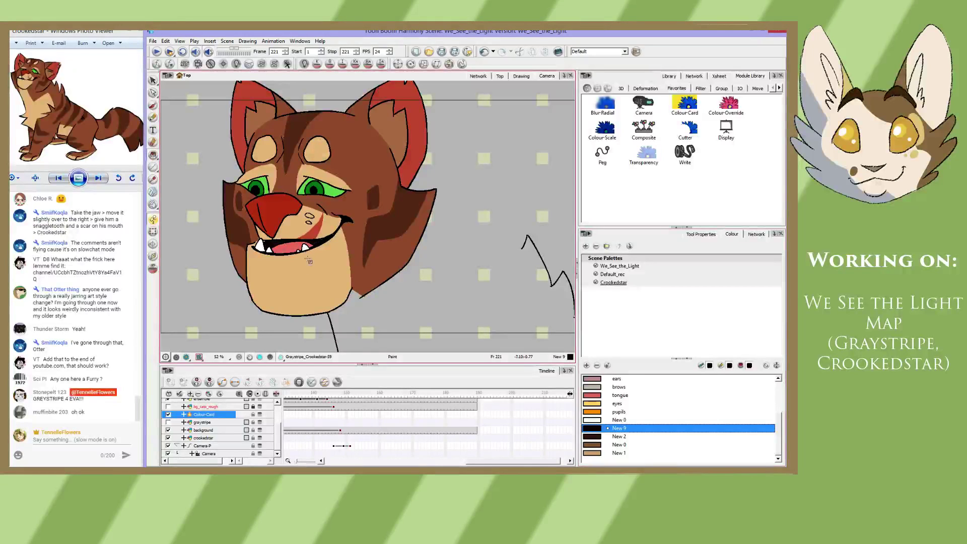
key("f")
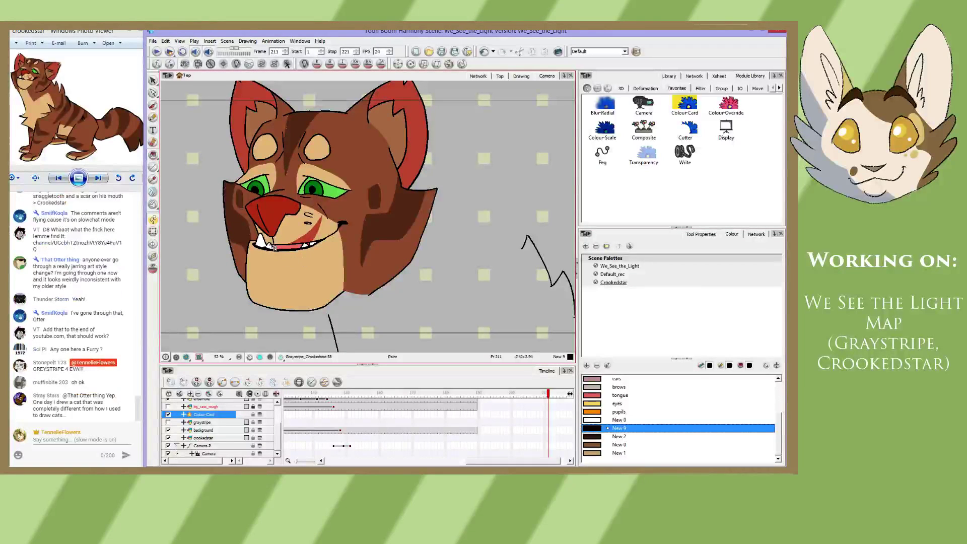
- Switch to the Paint Unpainted tool and fill the mouth interiors from frame 211 back to 207 with New 9, ending on frame 205
left_click(153, 155)
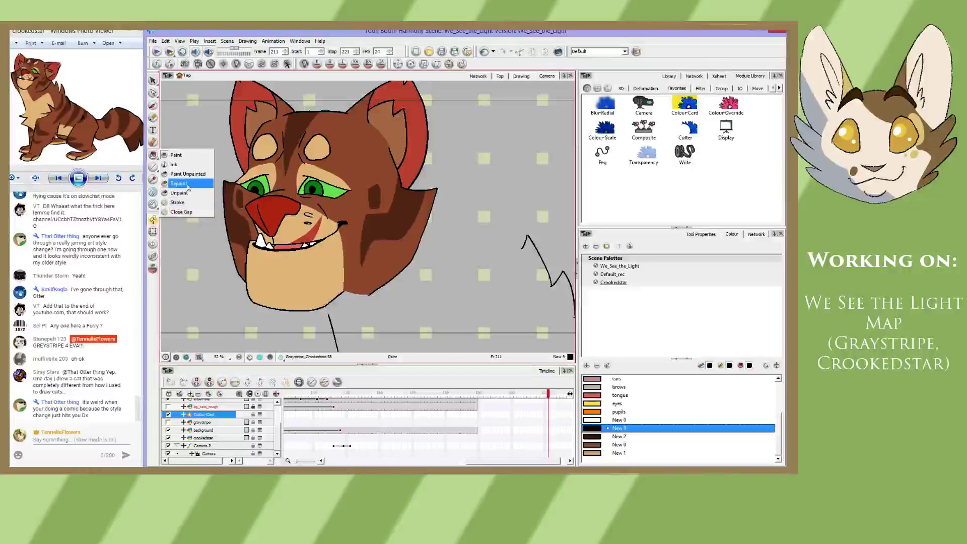
left_click(189, 175)
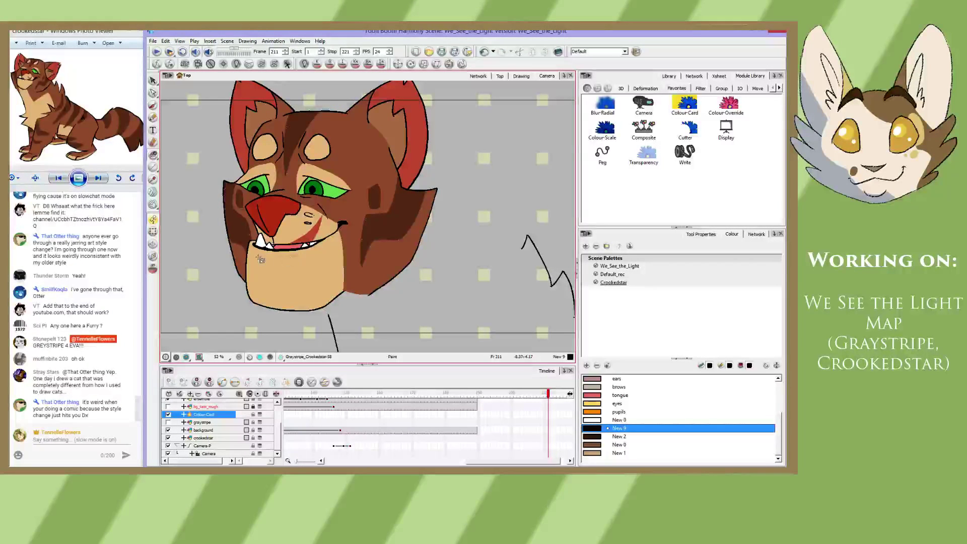
key("comma")
key("comma")
key("comma")
key("comma")
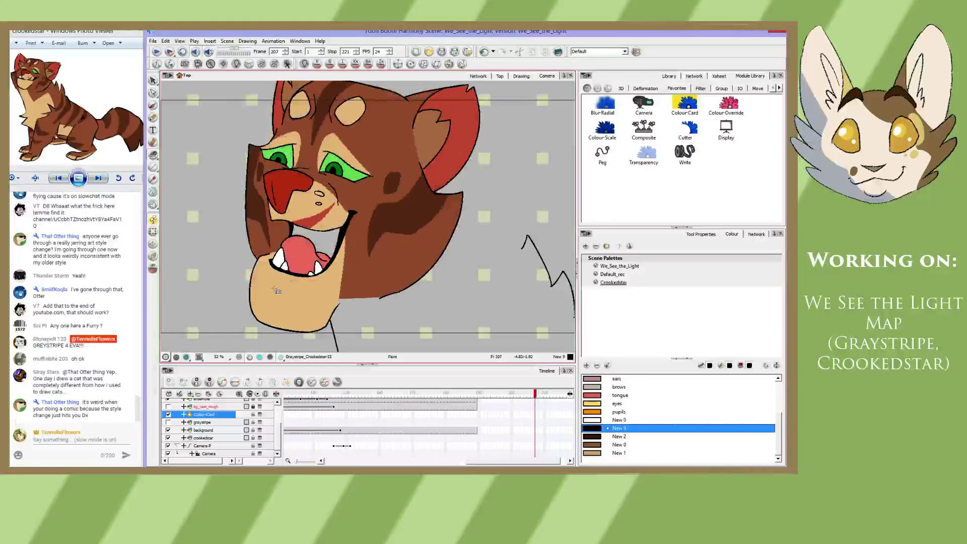
key("comma")
key("comma")
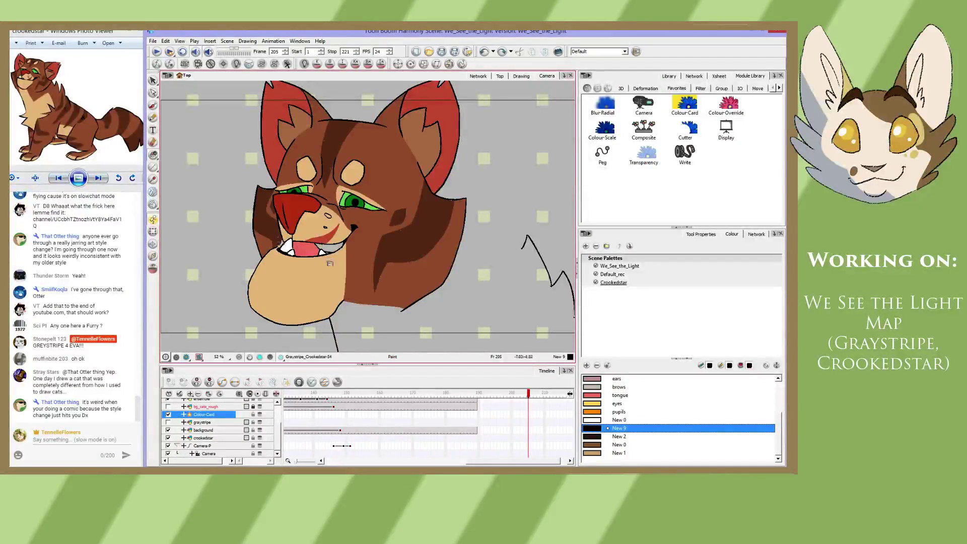
- Fill the mouth interior on frame 205 with the New 9 colour from the We_See_the_Light palette
left_click(613, 282)
left_click(621, 387)
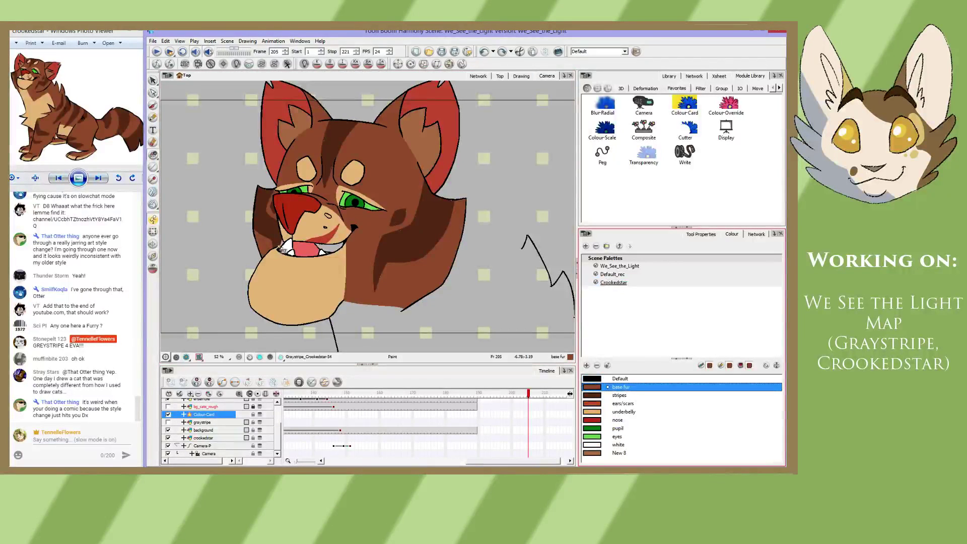
left_click(619, 266)
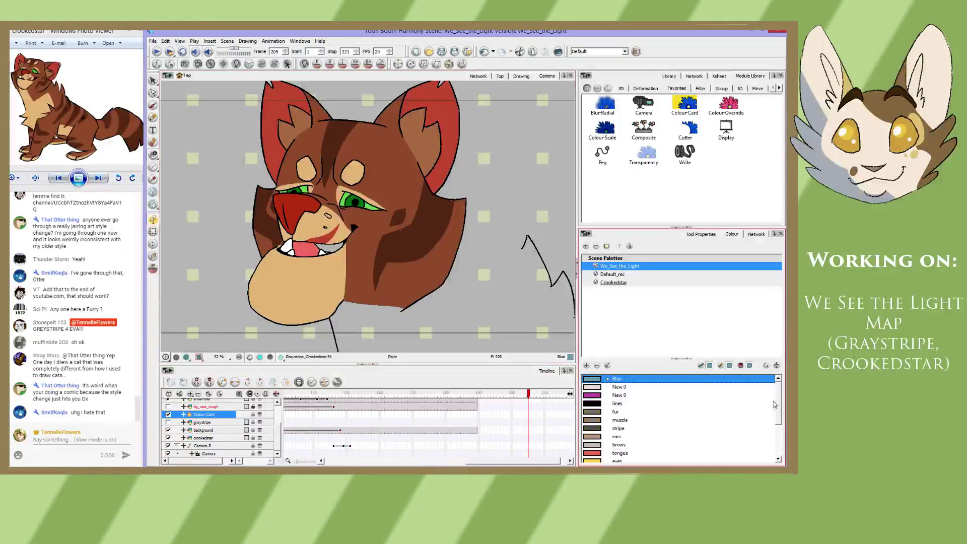
left_click_drag(778, 405, 777, 438)
left_click(619, 428)
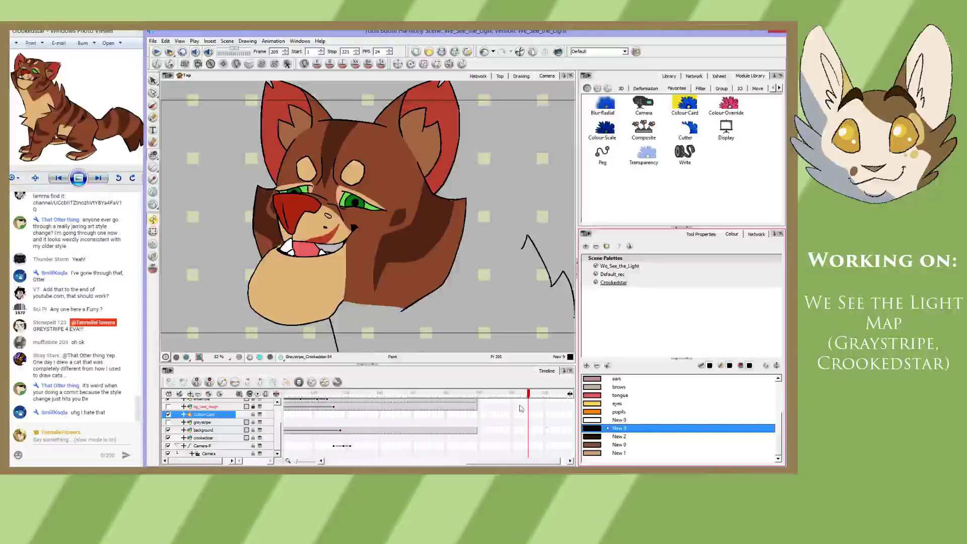
left_click(330, 248)
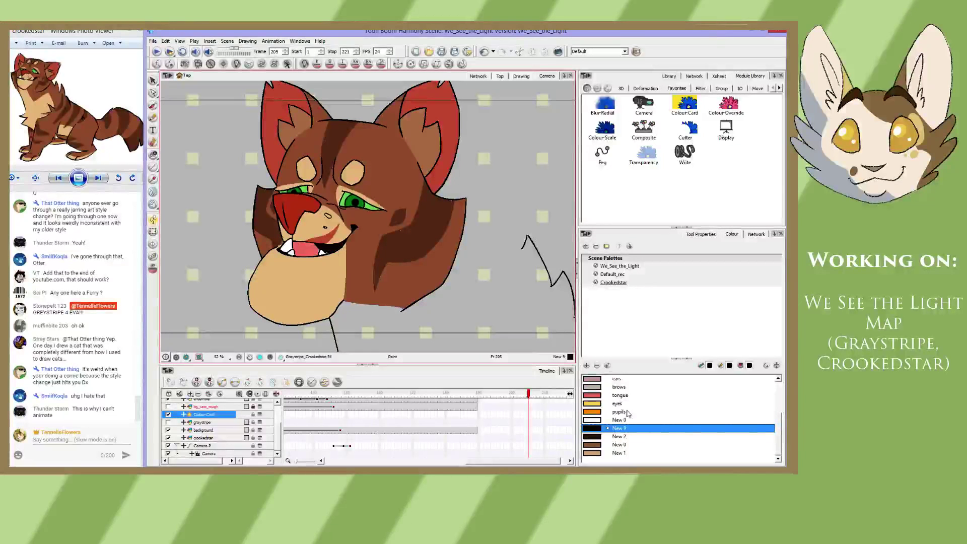
- Fill the open mouth corner beside the tongue on frame 203 with New 9
left_click(620, 396)
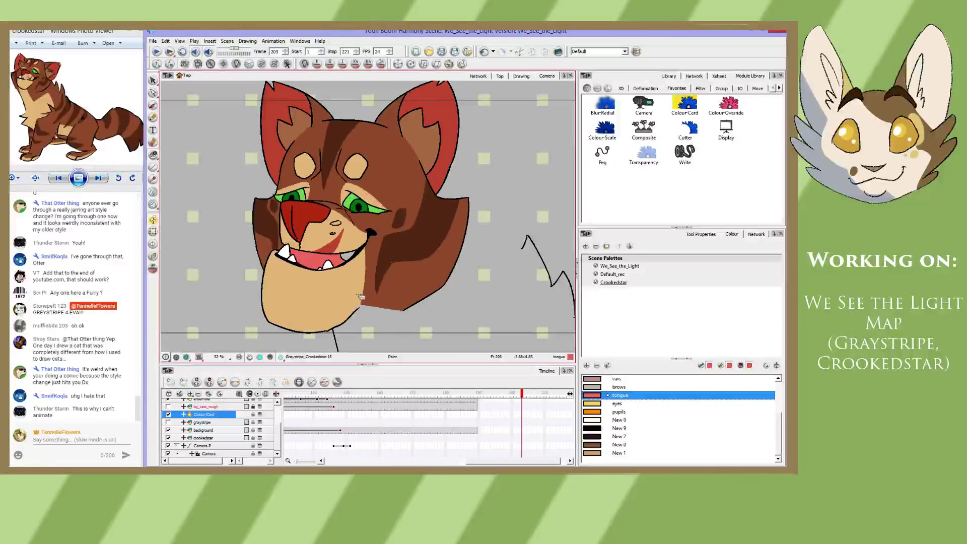
key("comma")
key("comma")
left_click(625, 428)
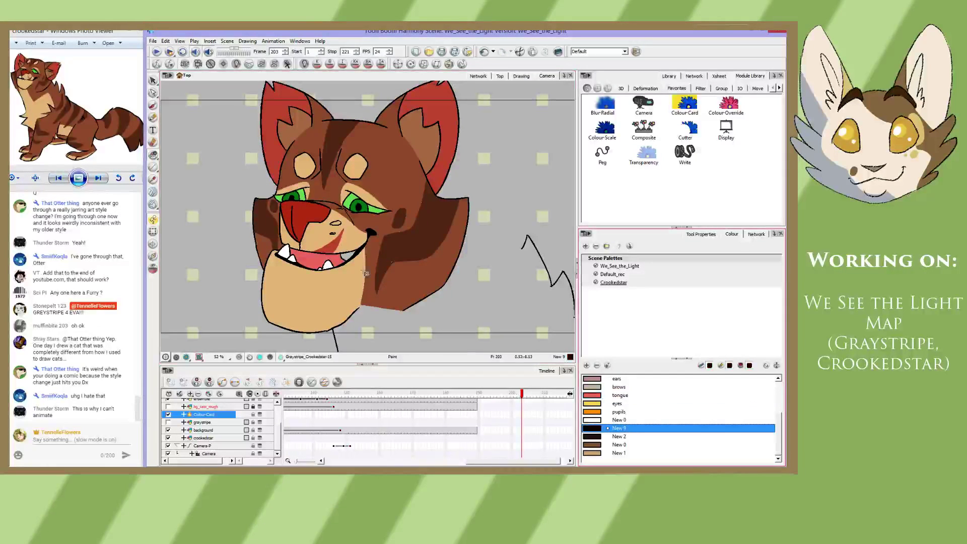
left_click(348, 258)
- Fill the mouth interior on frames 201, 199 and 197 with New 9
key("comma")
key("comma")
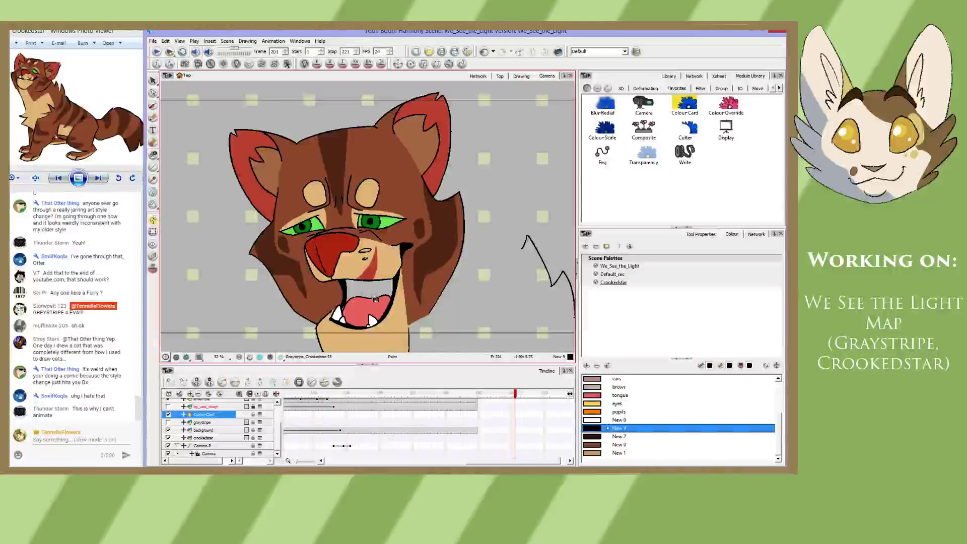
key("comma")
key("comma")
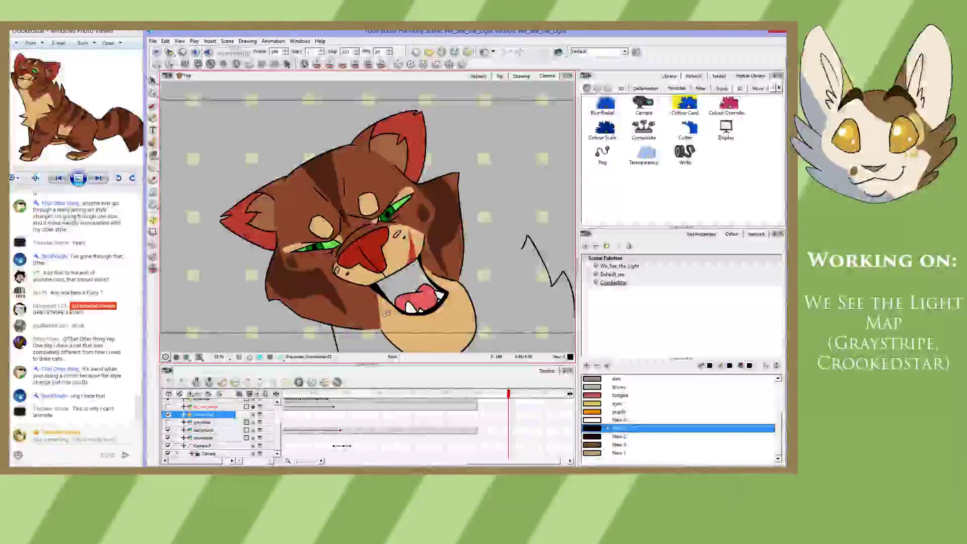
key("comma")
key("comma")
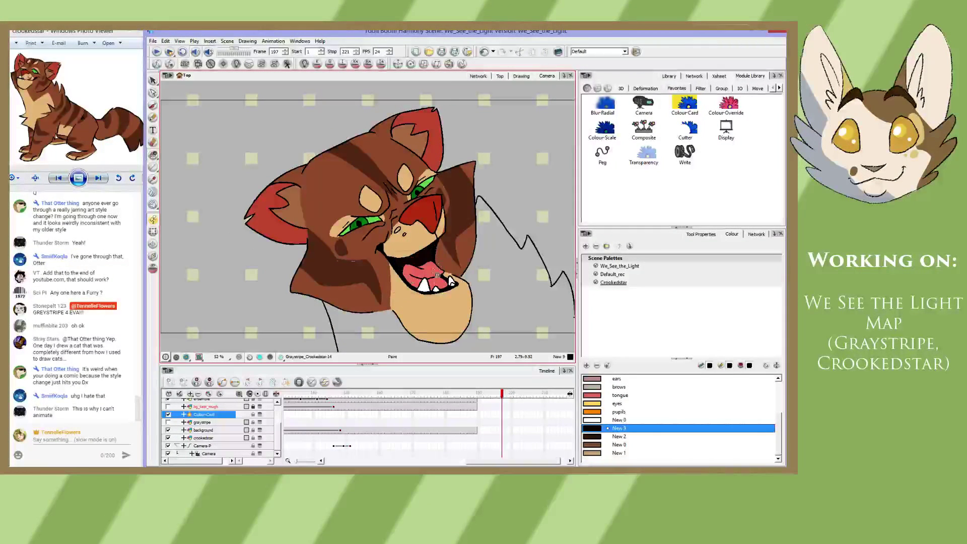
- Fill the mouth interior on frames 195 and 193 with New 9, ending on frame 191
key("comma")
key("comma")
key("comma")
key("comma")
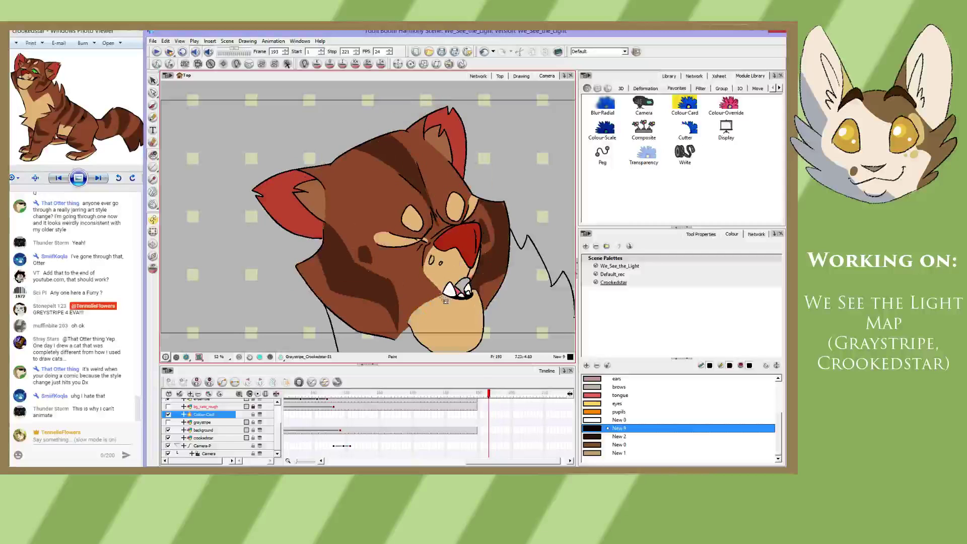
key("comma")
key("comma")
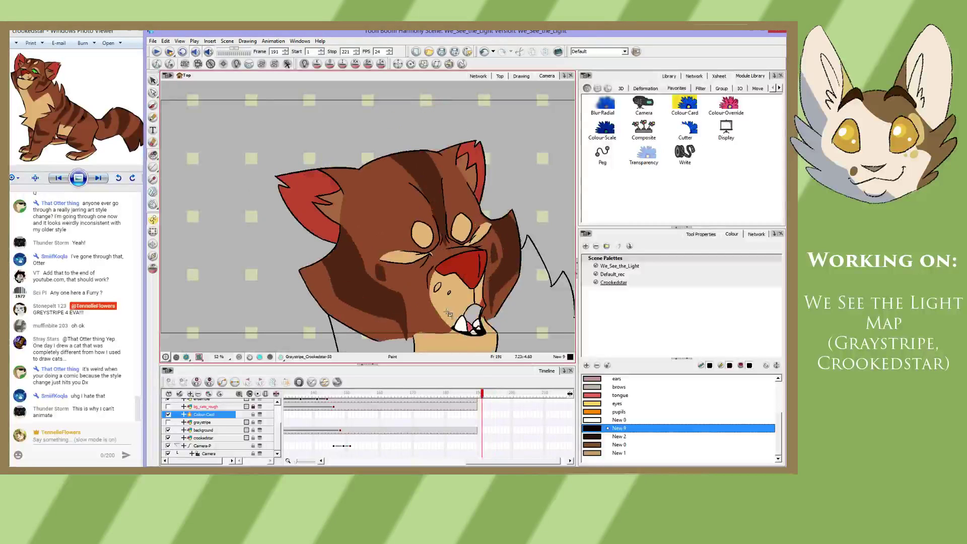
- Fill the mouth interior on frame 191 with New 9, redoing the first fill, and check against frame 177
left_click(482, 318)
key("ctrl+z")
left_click(473, 315)
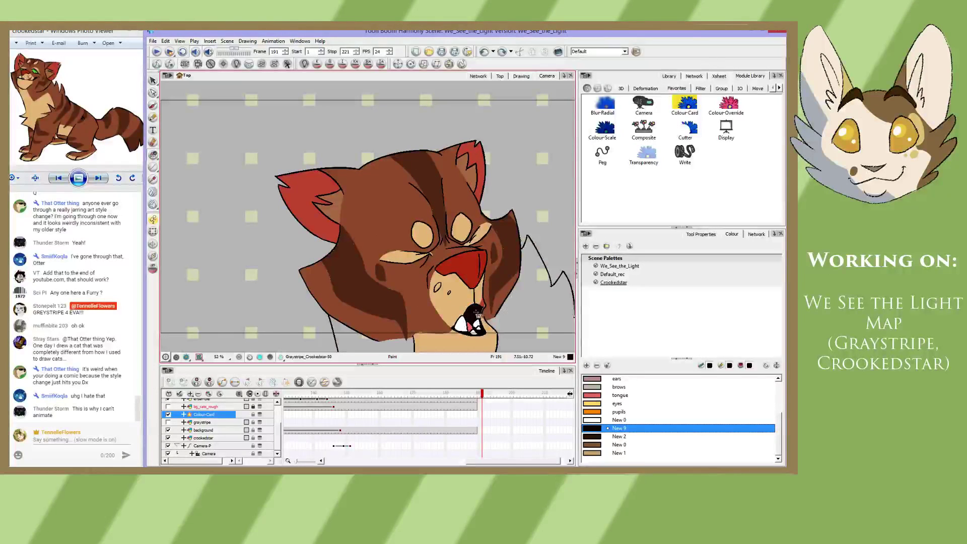
key("f")
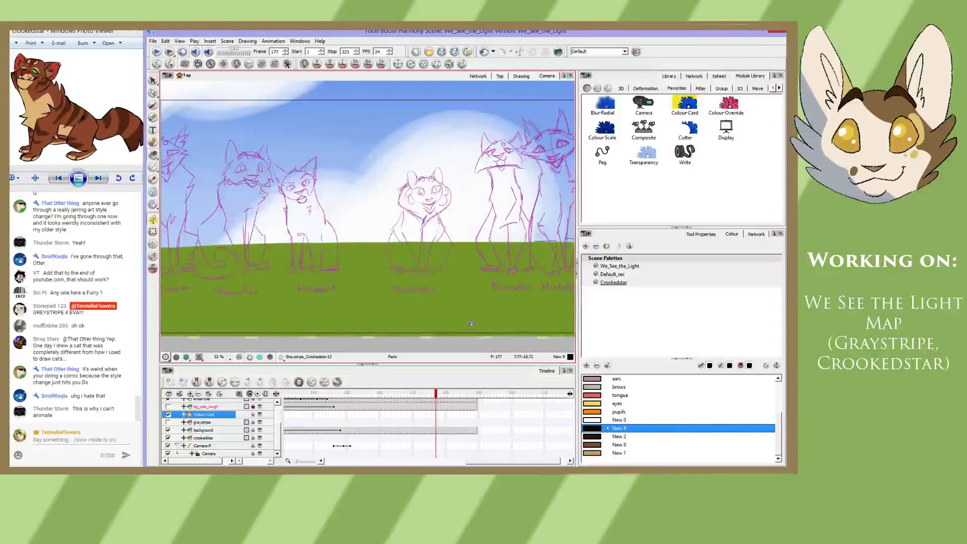
key("g")
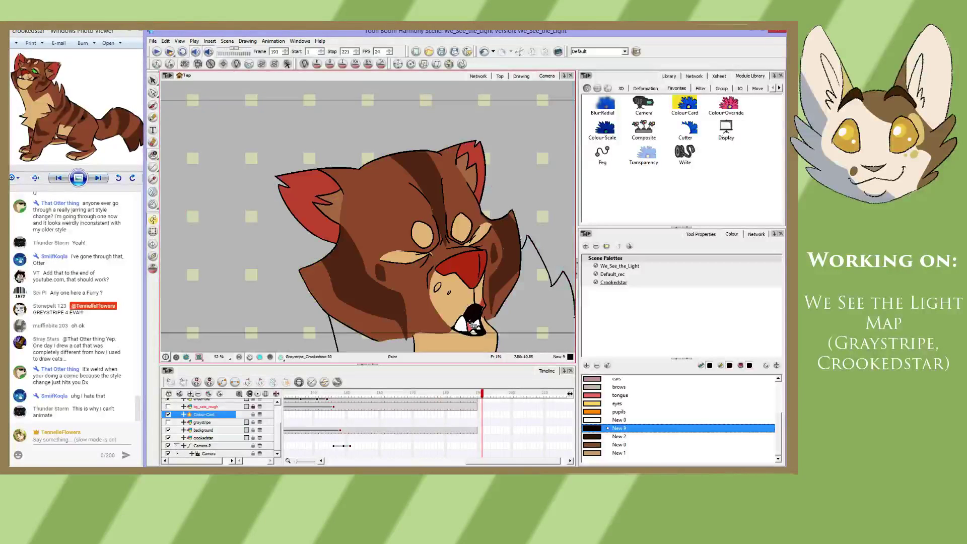
- Step through the coloured drawings from frame 191 to frame 205 to examine the mouth fills
key("g")
key("g")
key("g")
key("g")
key("g")
key("g")
key("g")
key("g")
key("g")
key("g")
key("g")
key("g")
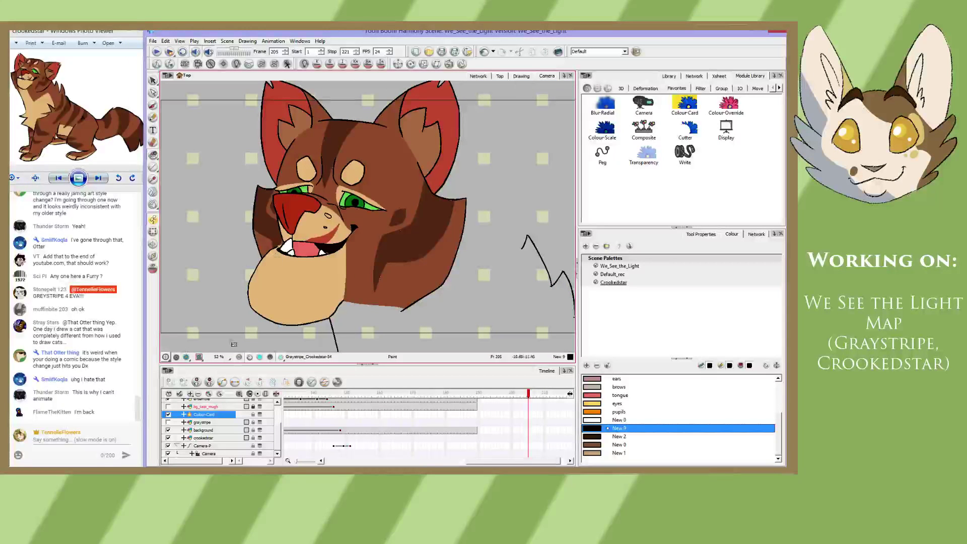
- Change the Colour-Card background layer to pure white, with red, green and blue at 255
double_click(205, 414)
left_click(247, 260)
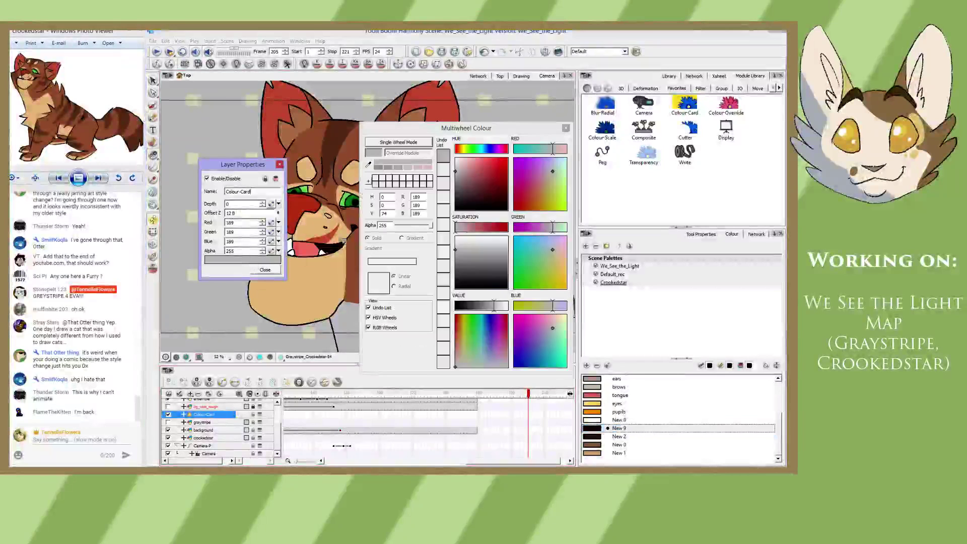
left_click(507, 306)
left_click(566, 128)
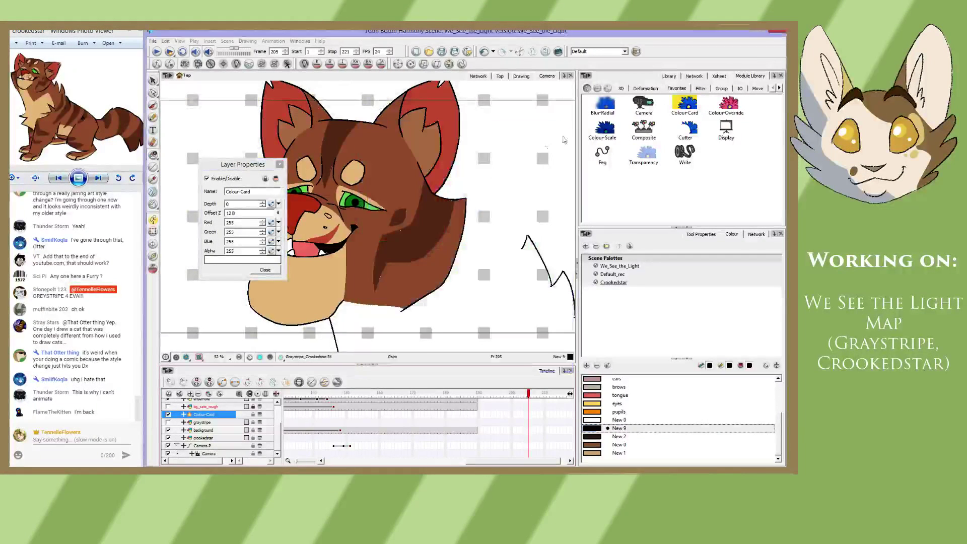
left_click(280, 165)
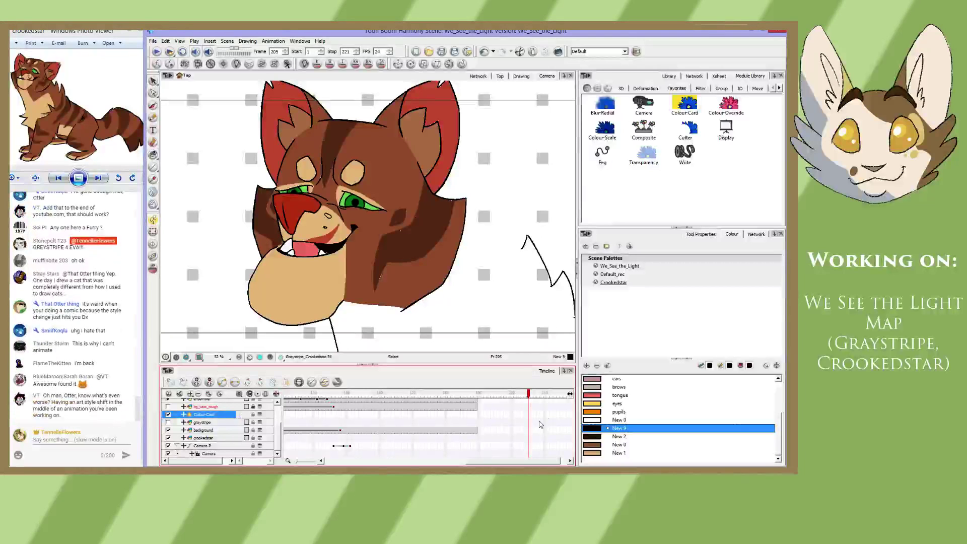
- Set up the Brush with the Crookedstar palette's white on the Graystripe_Crookedstar layer in the Drawing view
scroll(222, 427, "up", 3)
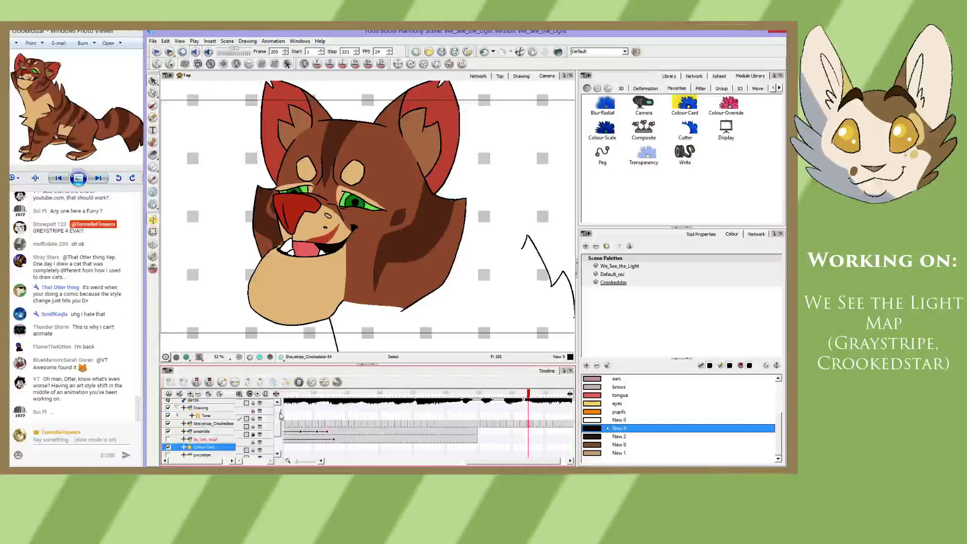
left_click(222, 427)
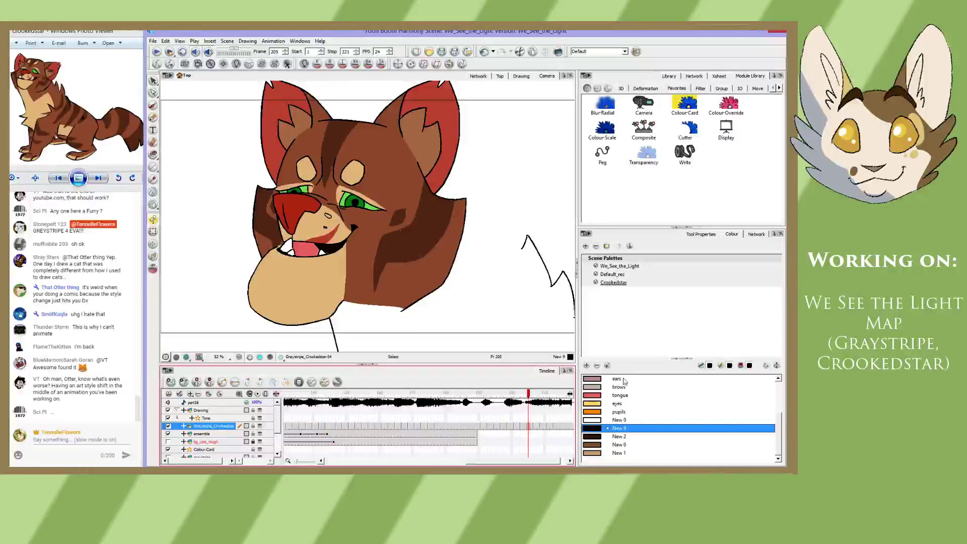
left_click(614, 283)
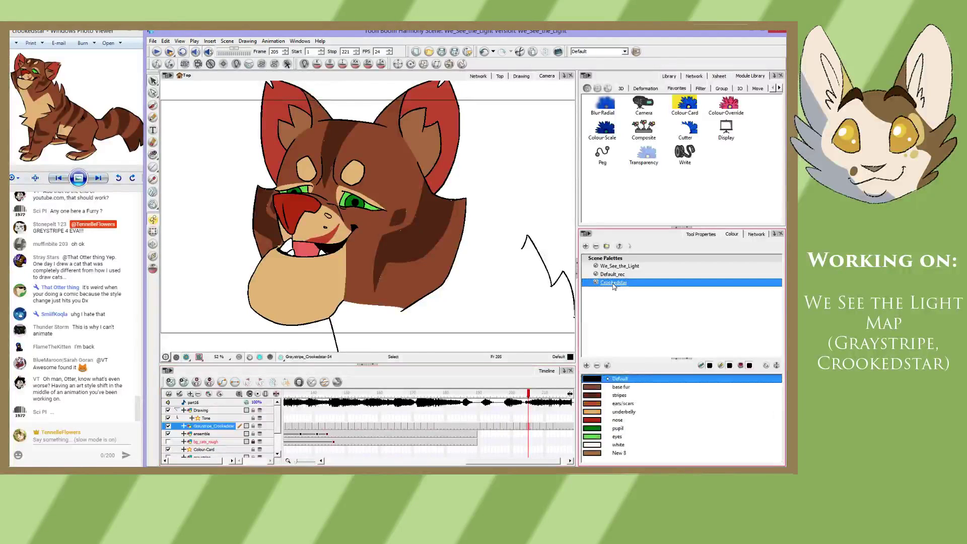
left_click(618, 445)
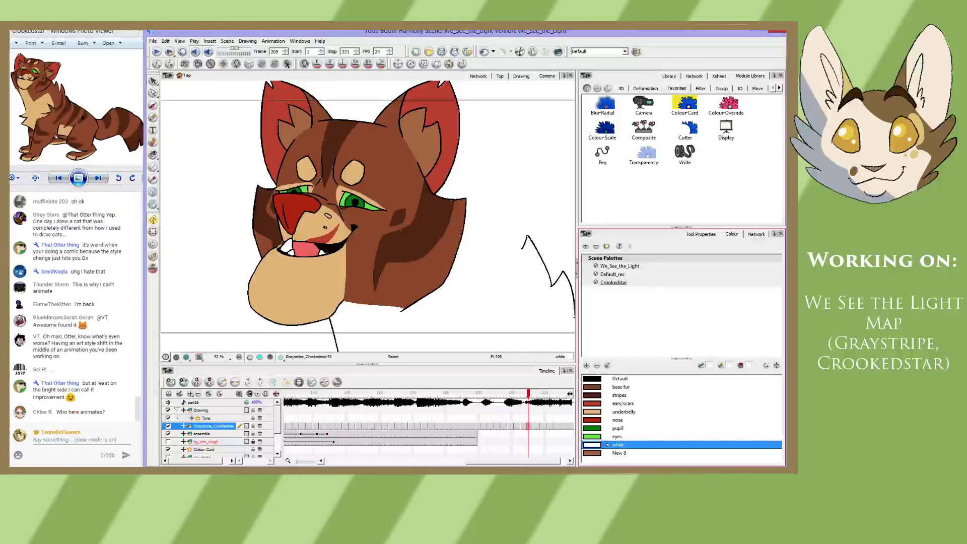
left_click(521, 76)
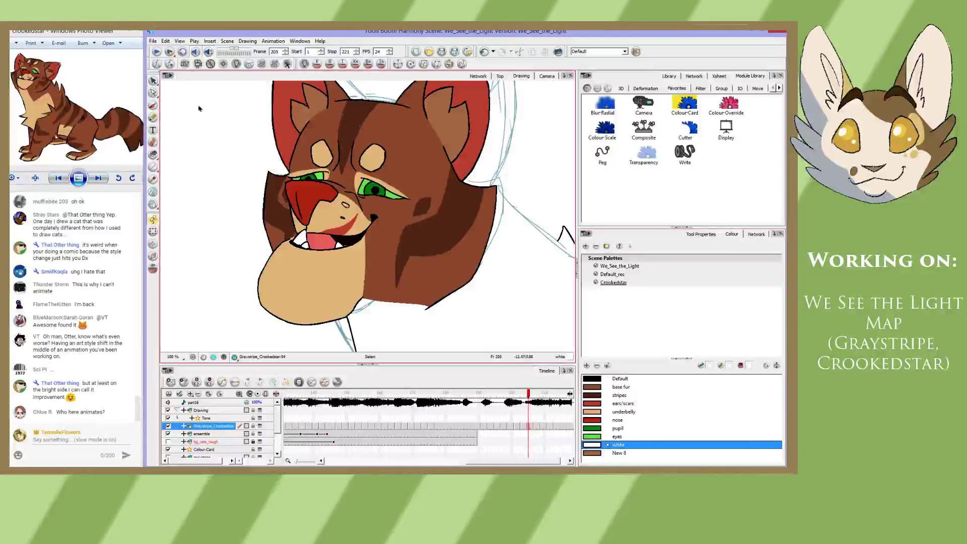
left_click(153, 116)
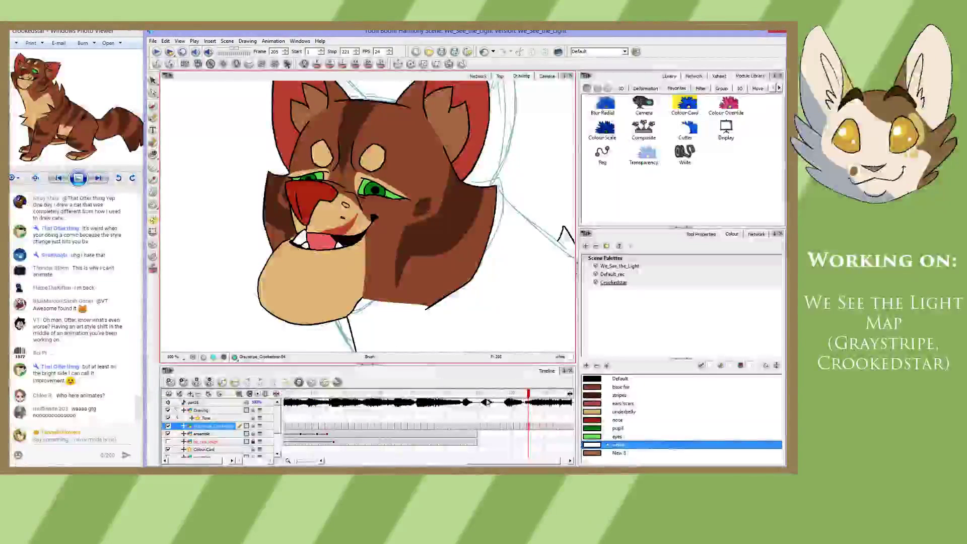
- Brush white highlights onto both pupils on frame 197 using the Lineart thicker preset
left_click(482, 394)
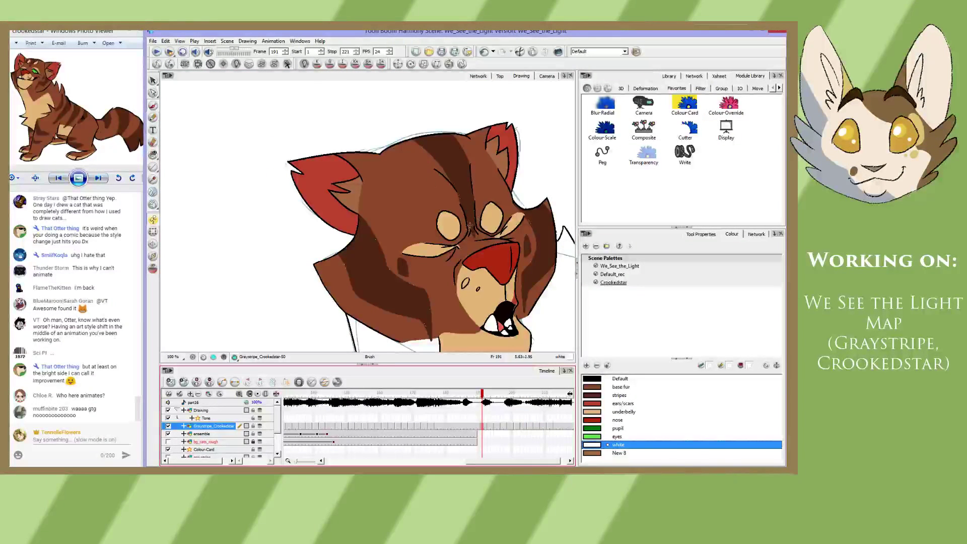
key("g")
key("g")
key("g")
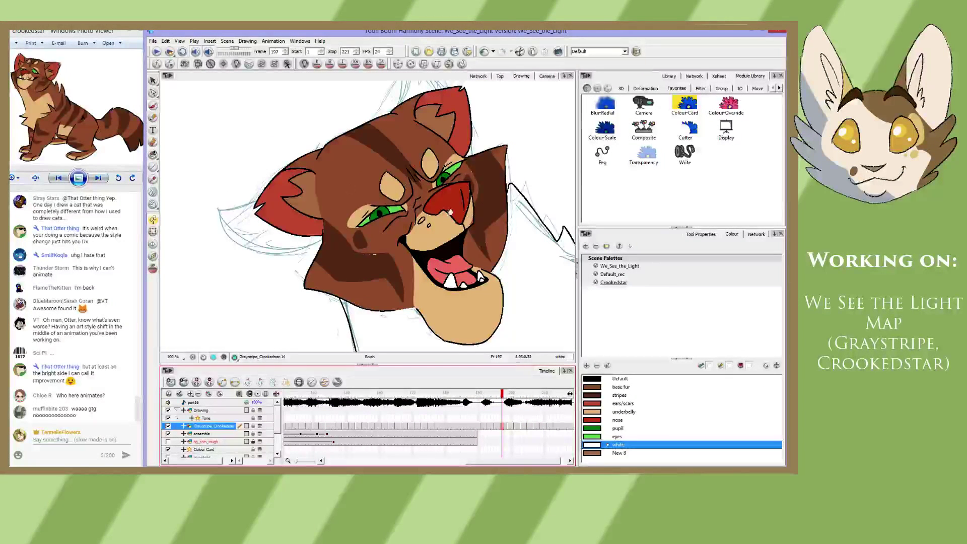
left_click_drag(449, 211, 422, 208)
key("2")
key("2")
key("2")
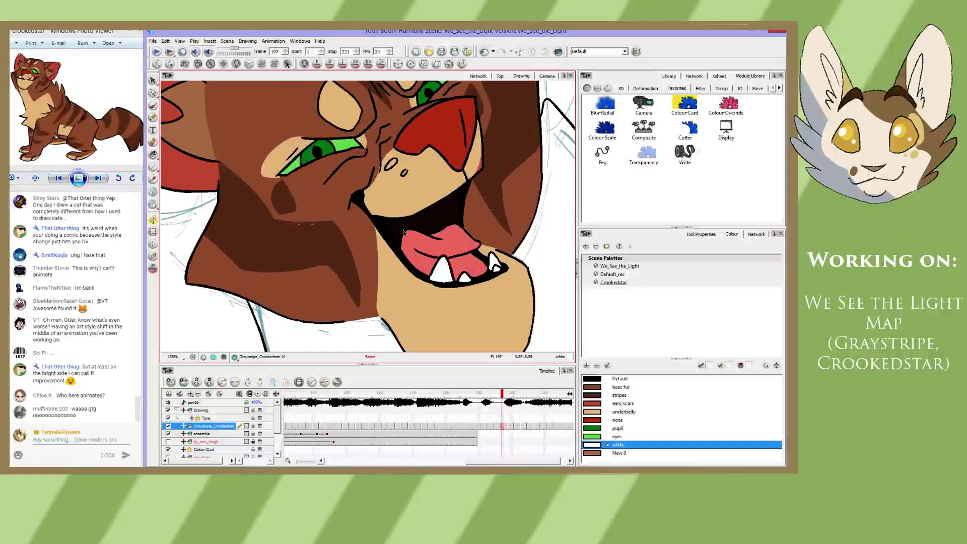
left_click_drag(356, 180, 405, 202)
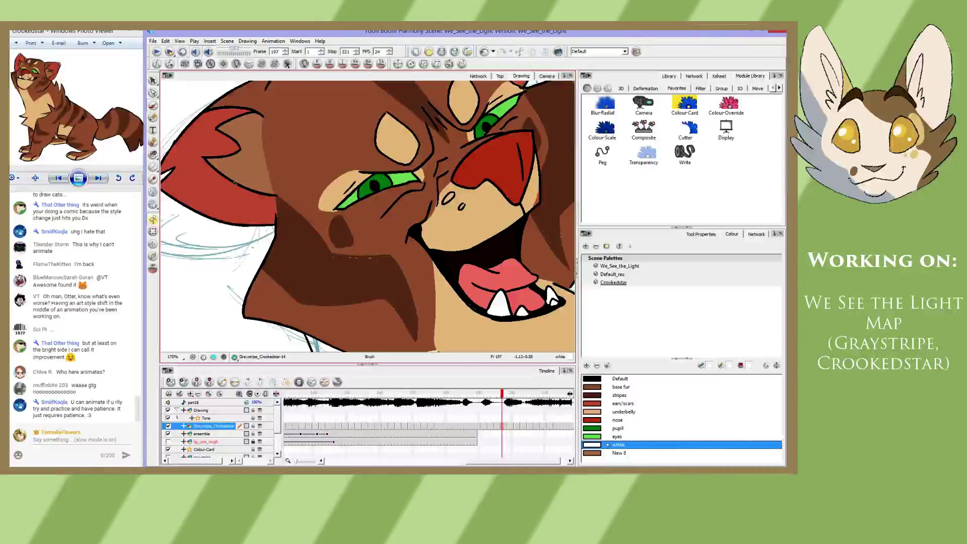
left_click(700, 235)
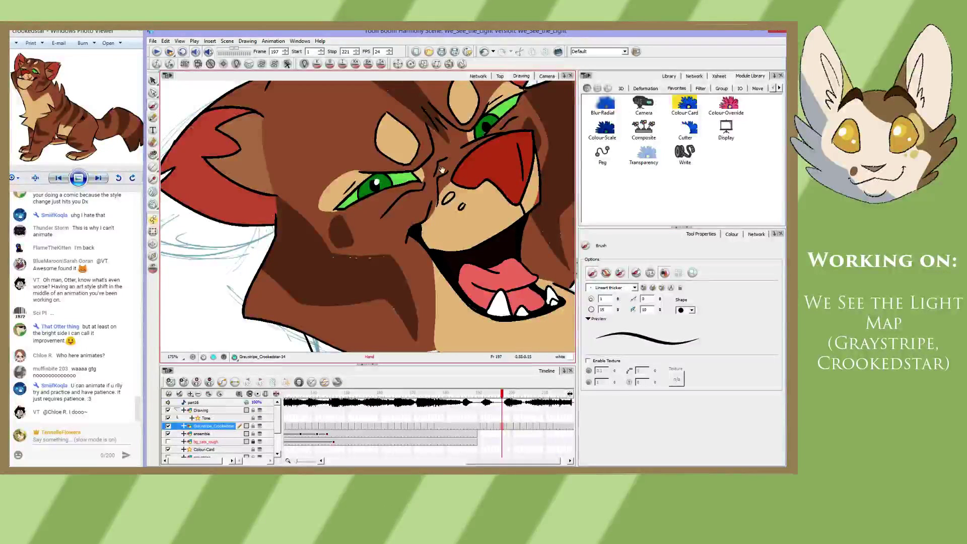
left_click_drag(442, 170, 396, 190)
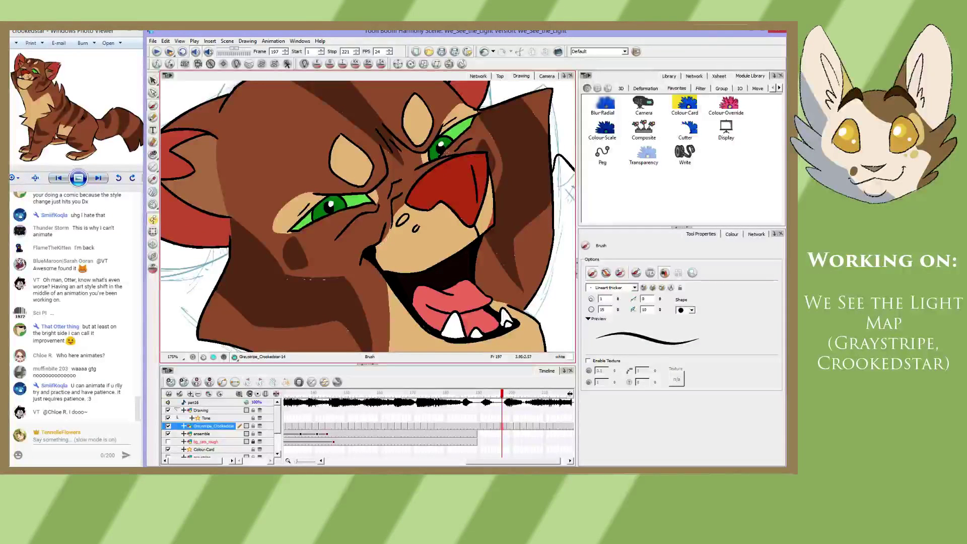
- Brush white pupil highlights onto the cat's eyes on frames 199 and 201
key("g")
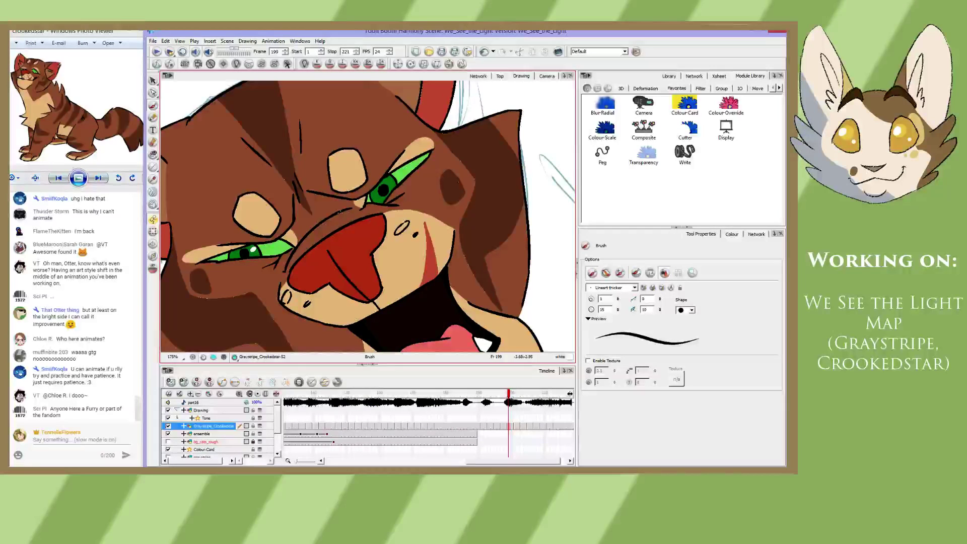
key("period")
key("period")
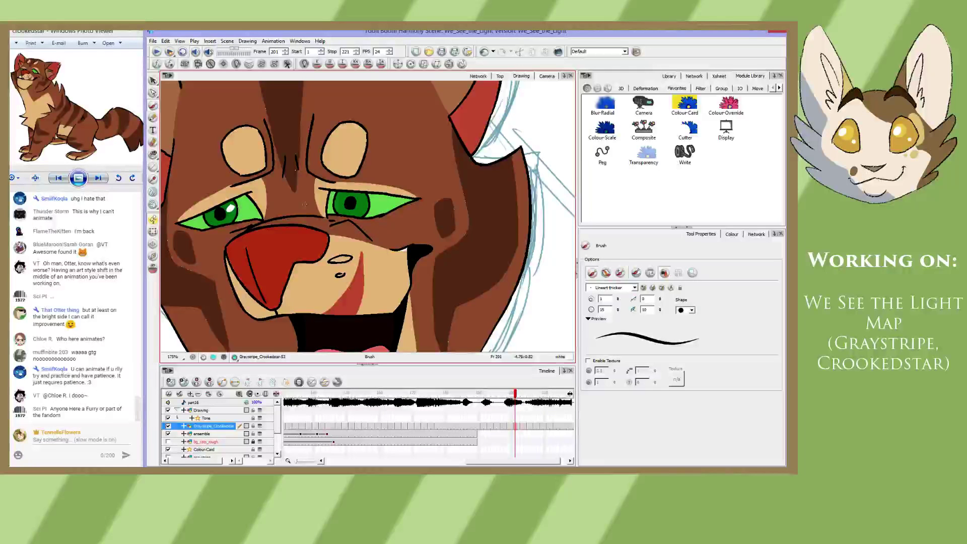
left_click_drag(357, 201, 360, 200)
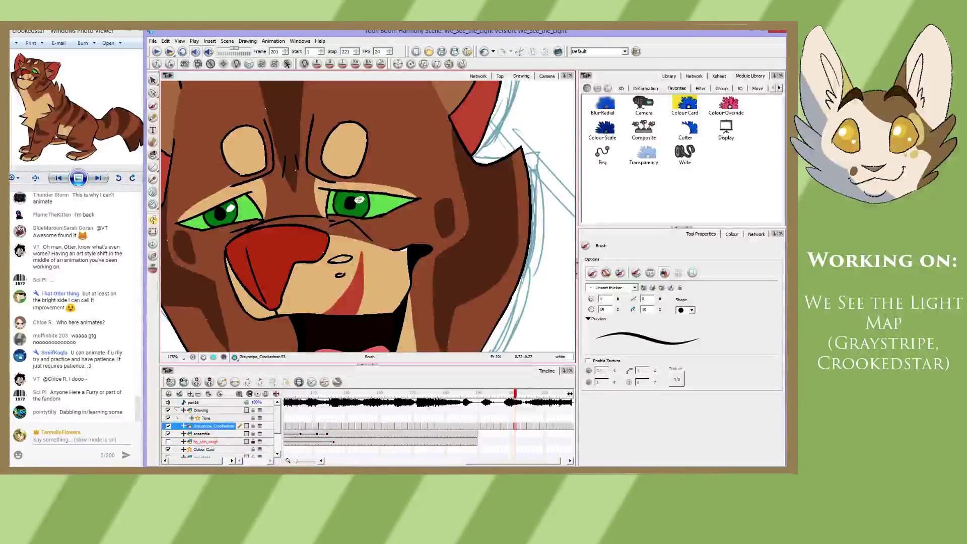
- Dab white highlights onto both pupils on frames 203 and 205
key("period")
key("period")
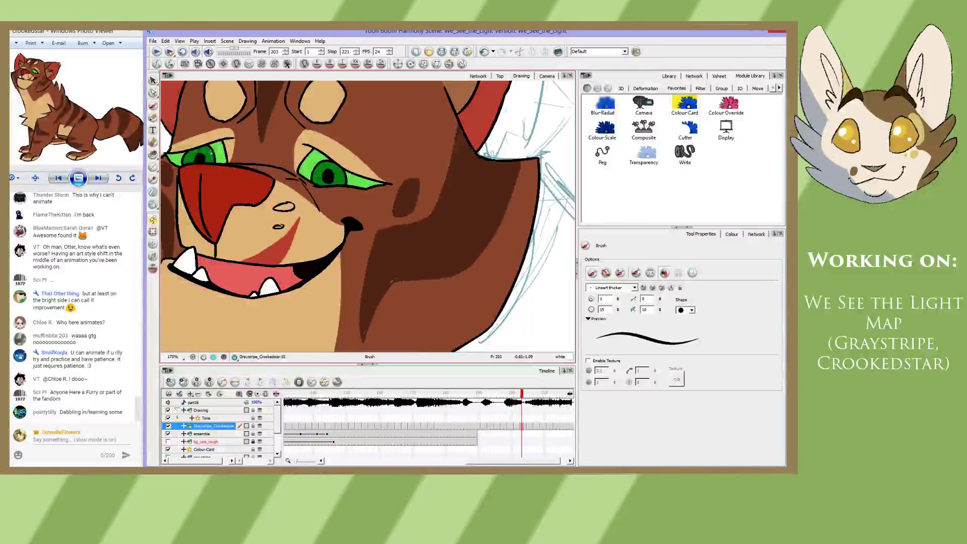
left_click(208, 154)
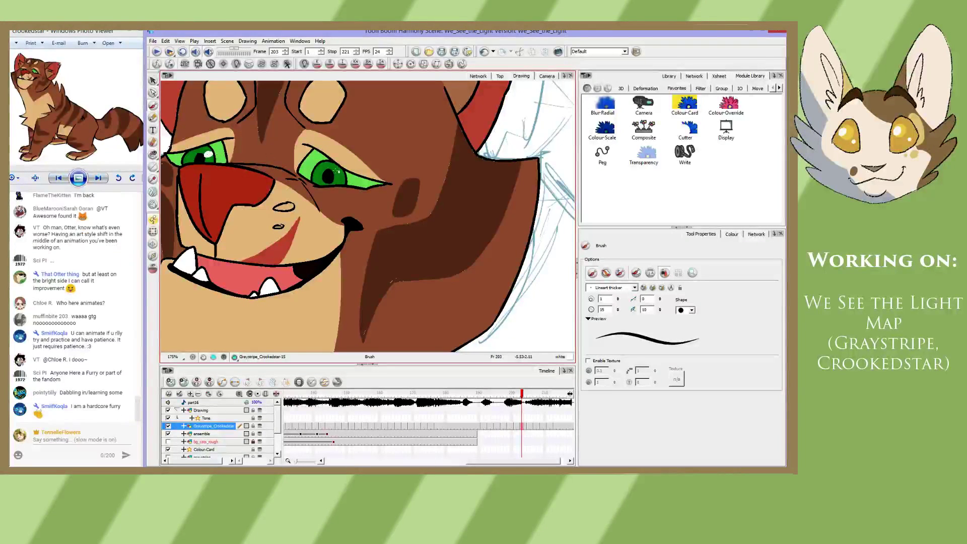
left_click(334, 172)
key("period")
key("period")
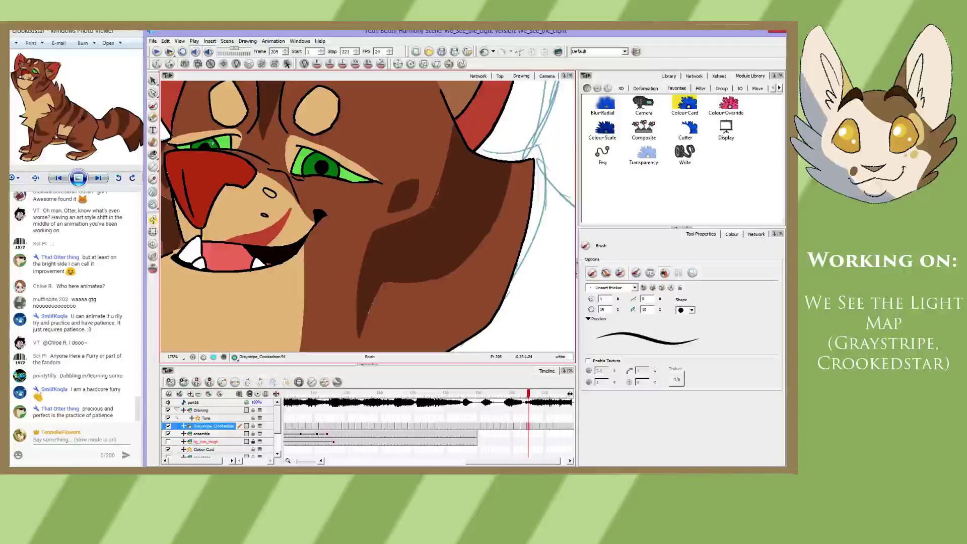
left_click_drag(212, 144, 209, 146)
left_click_drag(325, 165, 330, 165)
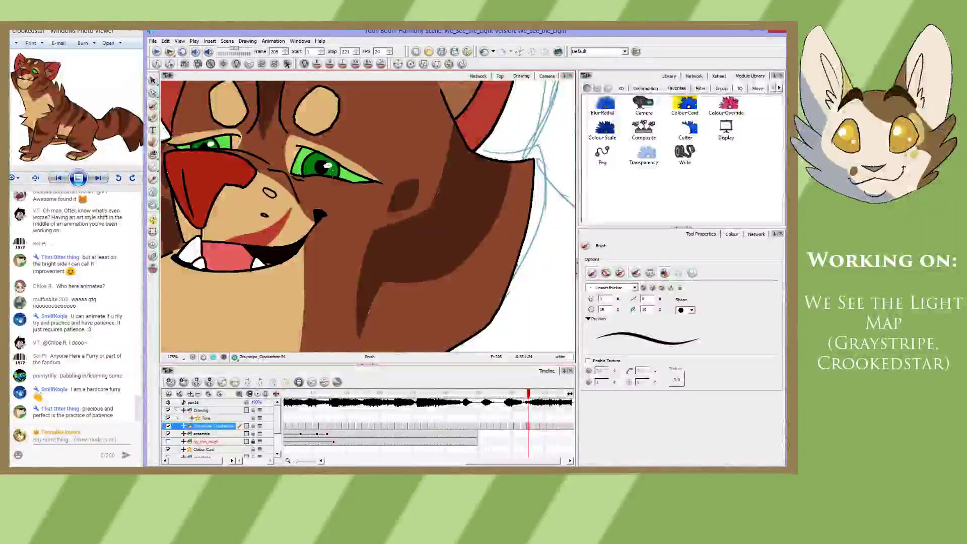
- Add white highlights to both pupils on frames 207 and 209
key("period")
key("period")
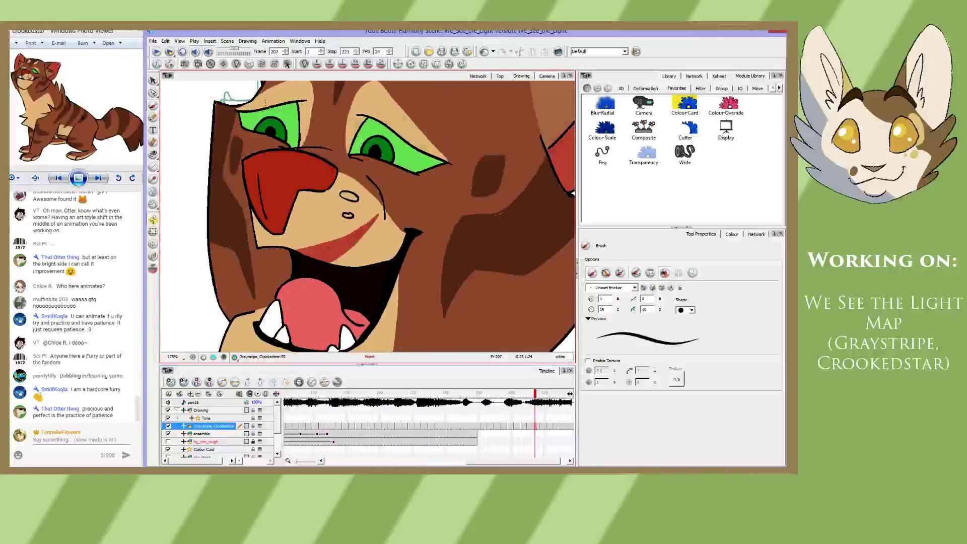
left_click(281, 123)
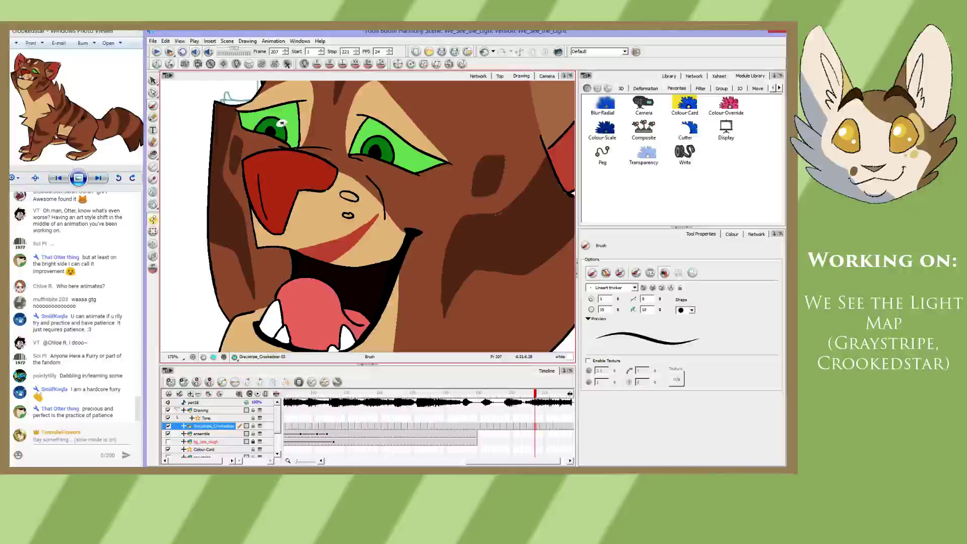
left_click(387, 141)
key("period")
key("period")
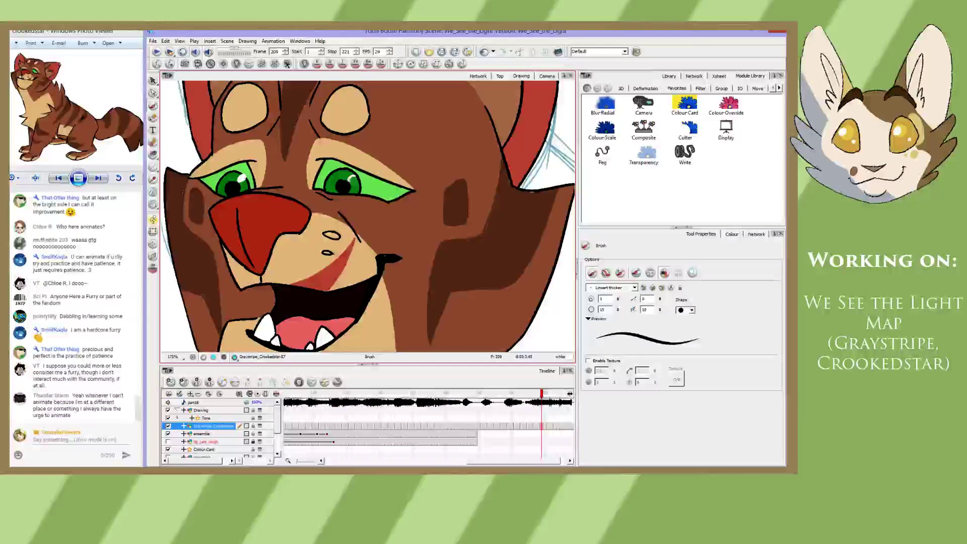
left_click(351, 179)
- Paint white highlights on both pupils on frames 211 and 213
key("space")
key("period")
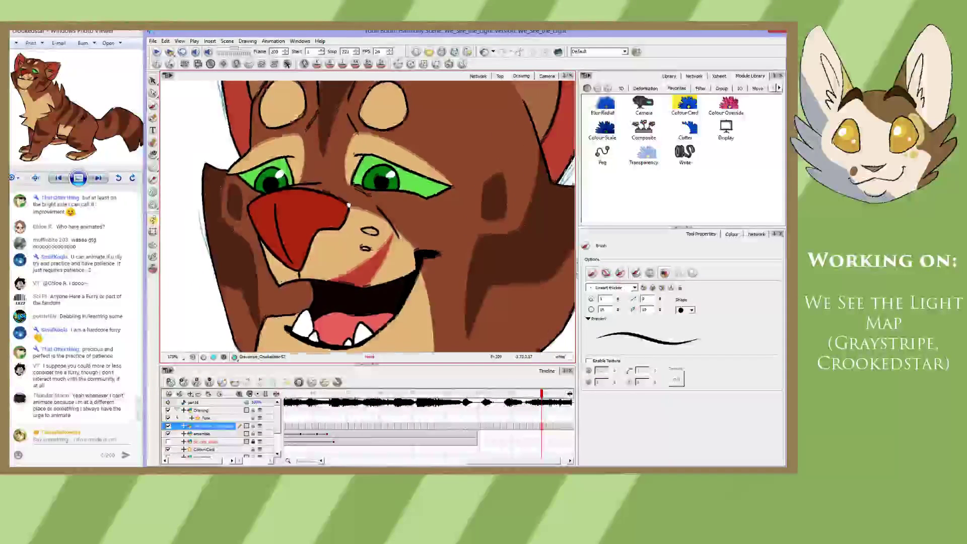
key("period")
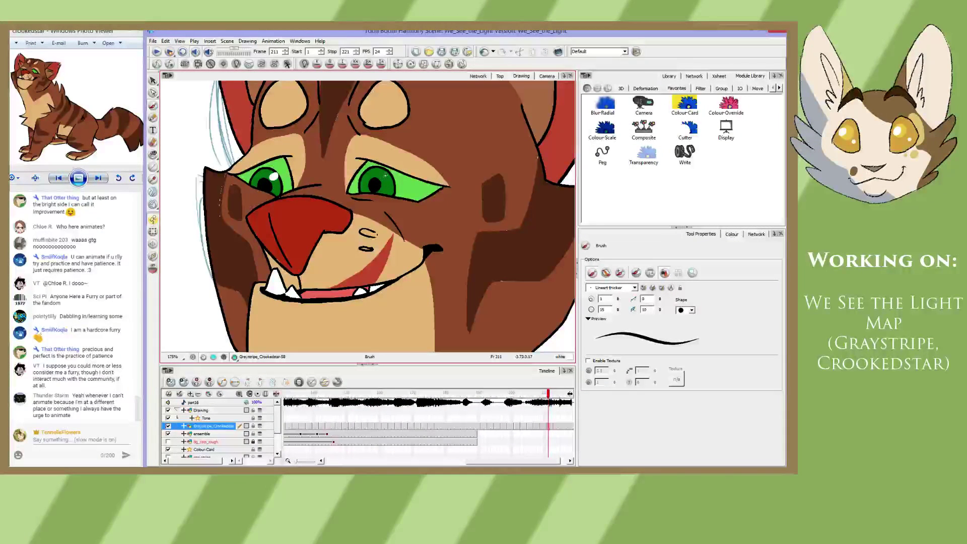
left_click_drag(380, 178, 386, 175)
key("g")
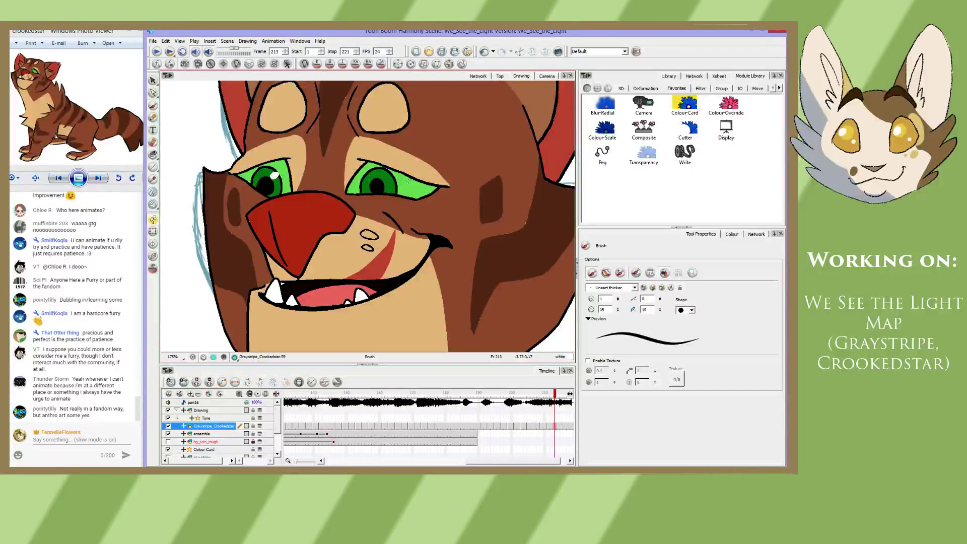
left_click_drag(382, 179, 388, 175)
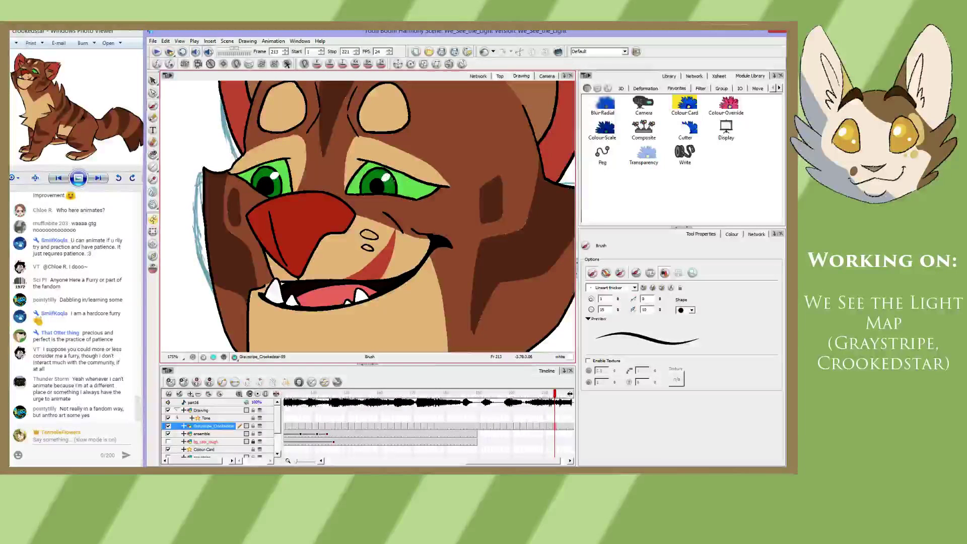
- Save the scene and return to the Camera view
left_click(153, 41)
left_click(164, 88)
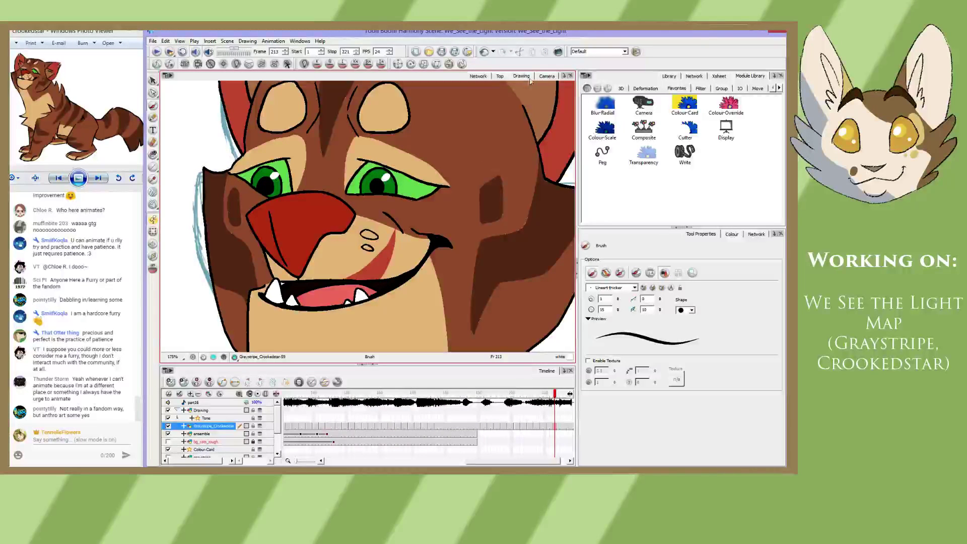
left_click(545, 76)
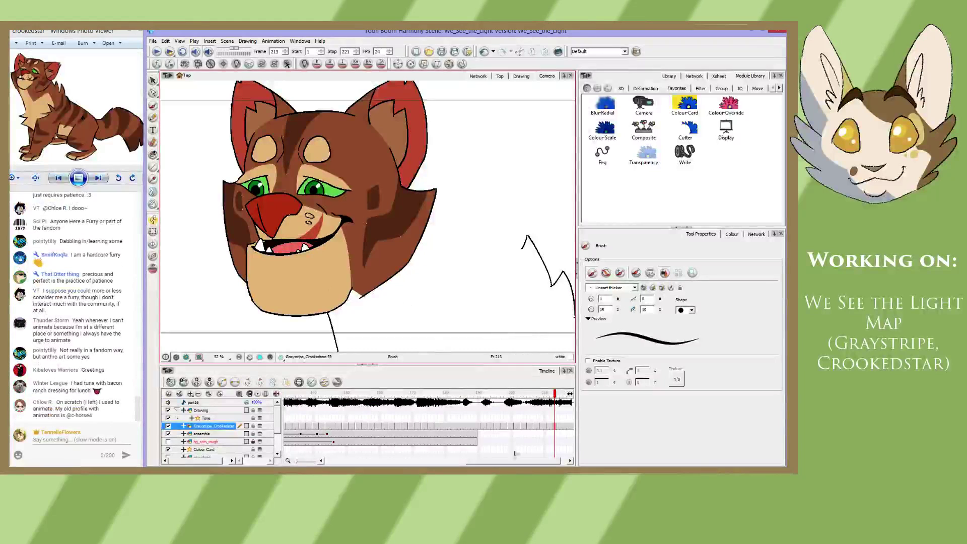
- Go to frame 190 in the timeline and set the playback start frame to 191
left_click_drag(522, 465, 554, 462)
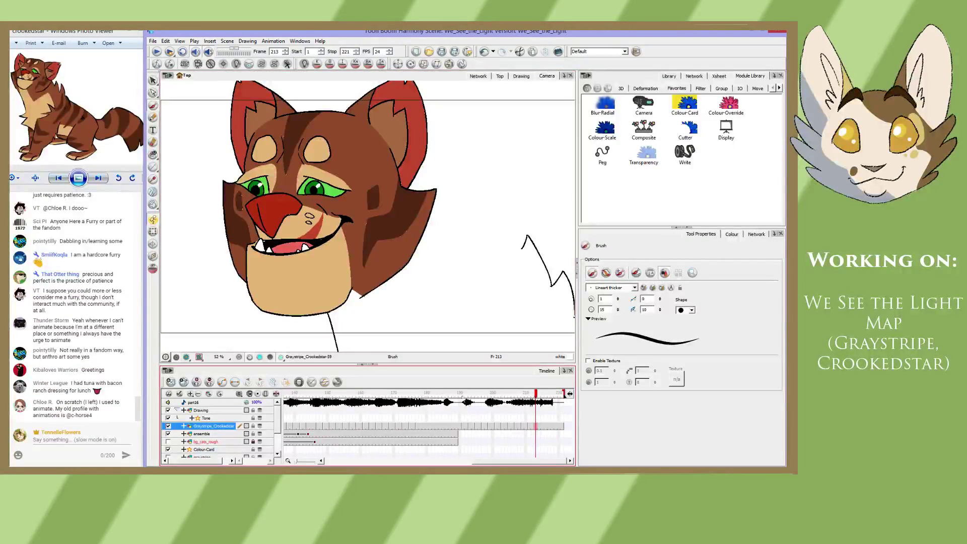
left_click(459, 393)
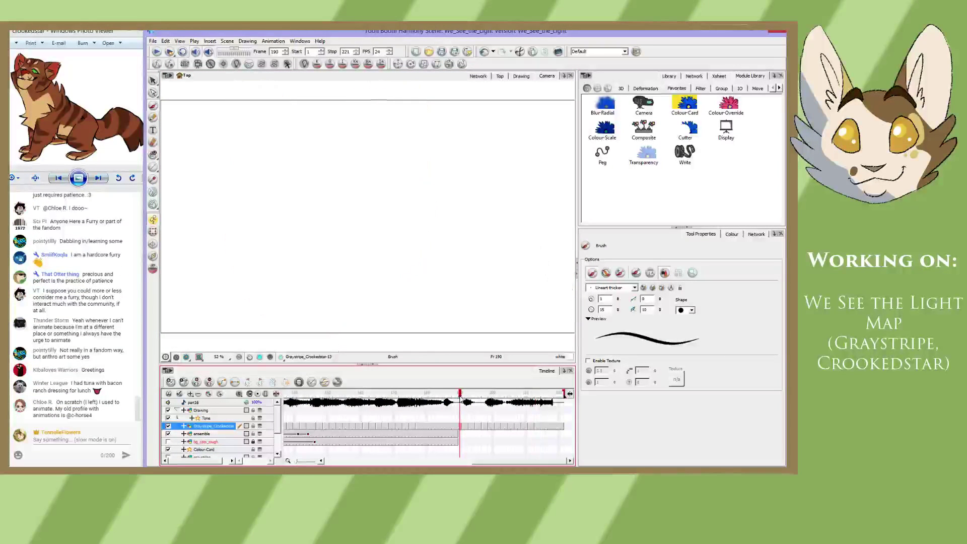
double_click(310, 51)
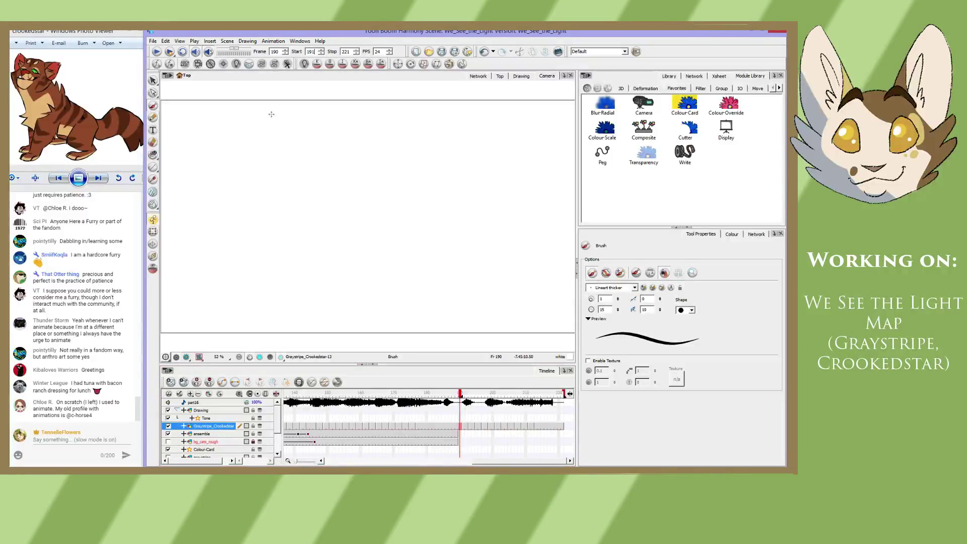
- Save the scene and play back the coloured section starting at frame 191
left_click(152, 41)
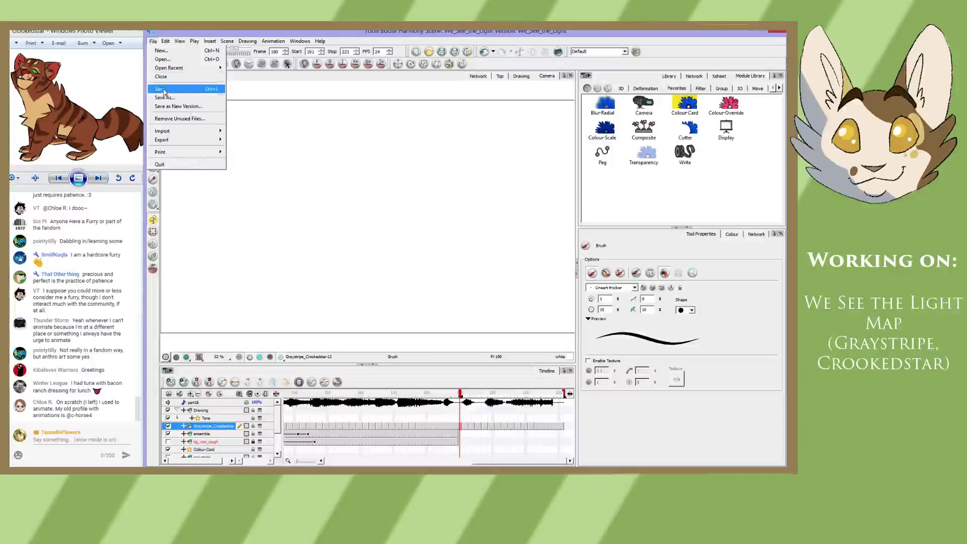
left_click(162, 89)
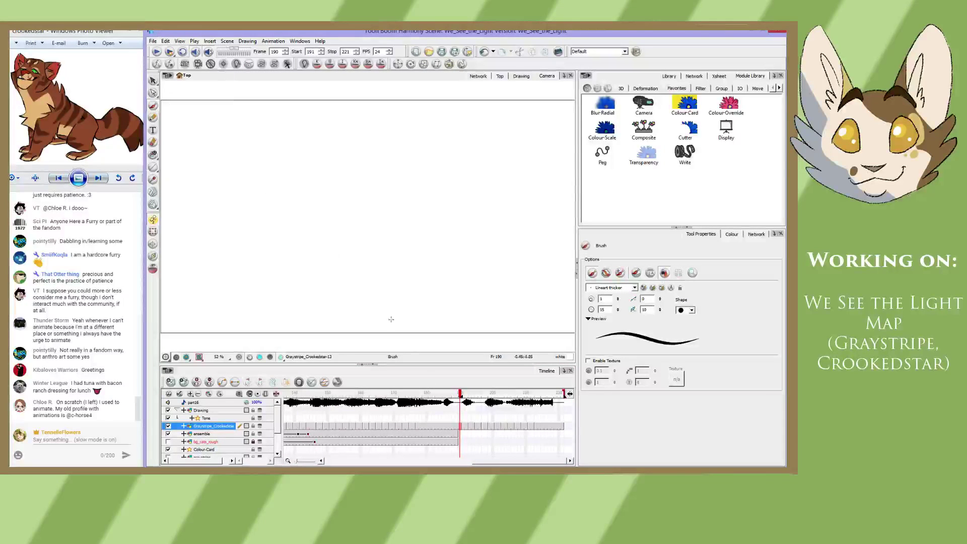
left_click(158, 52)
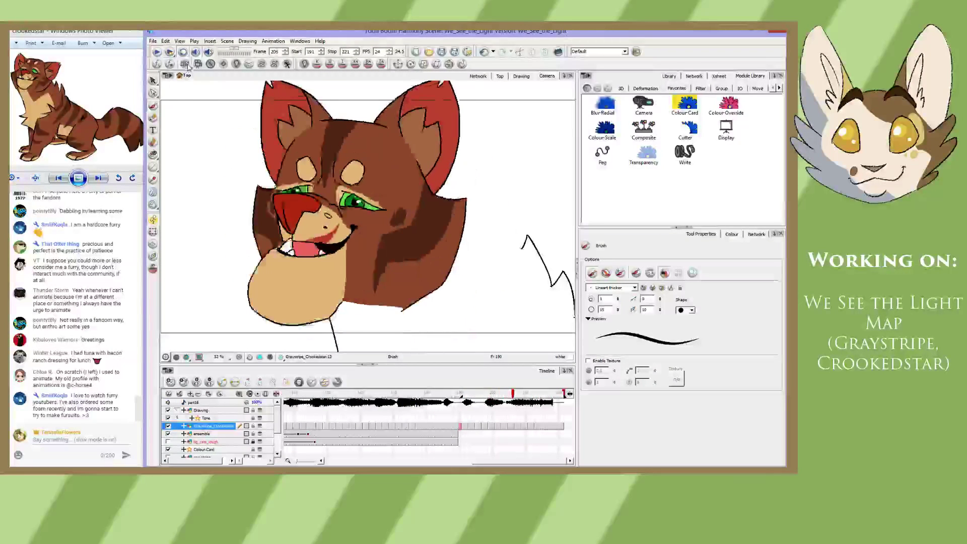
left_click(156, 52)
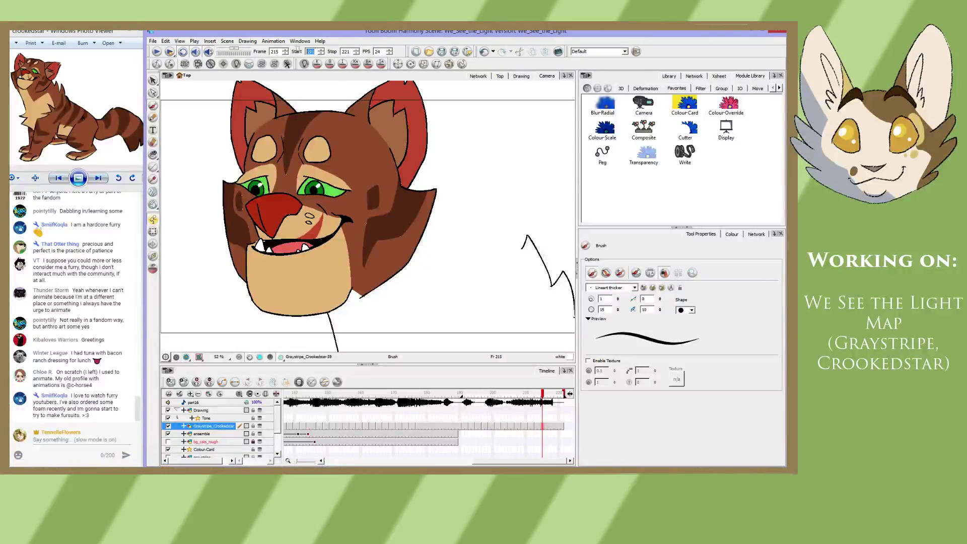
- Set the playback start frame to 1, save the scene, and play back the whole animation
type("1")
key("Return")
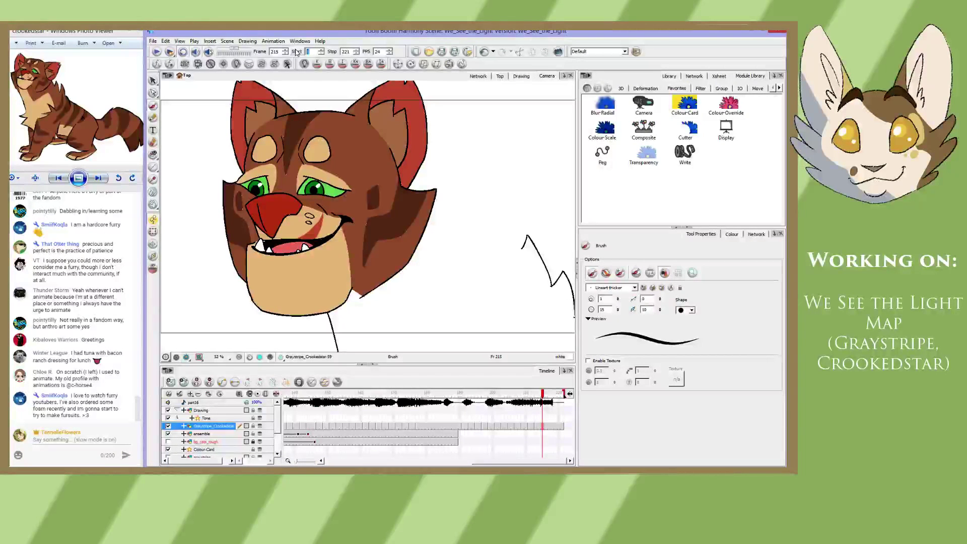
left_click(153, 42)
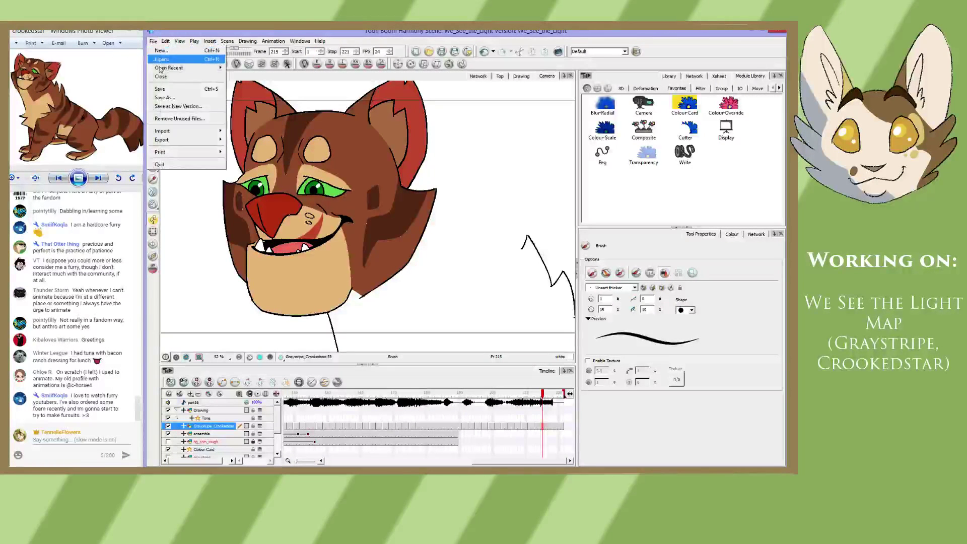
left_click(164, 90)
left_click(157, 51)
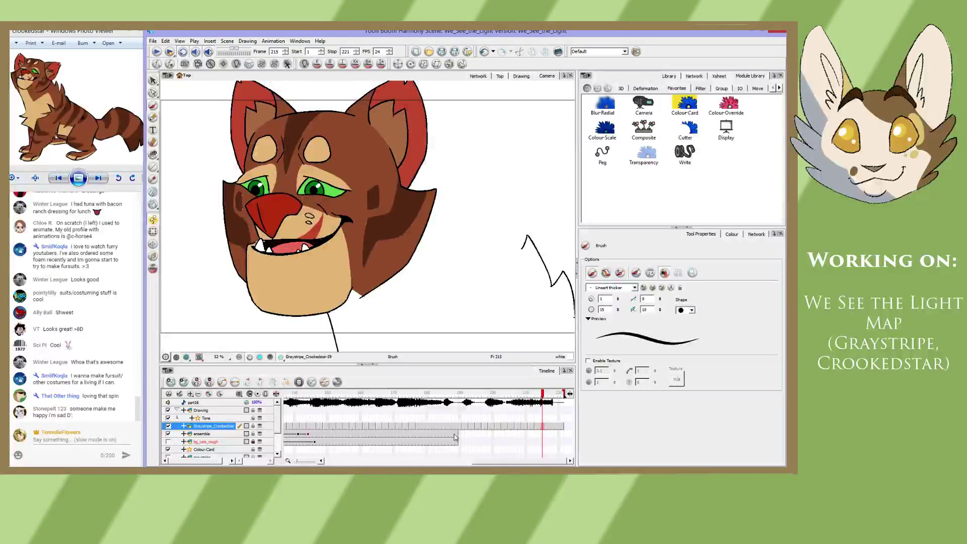
- Examine the rough sketches of the turning cat on the earlier frames, including frames 103, 111 and 156
left_click_drag(476, 460, 439, 460)
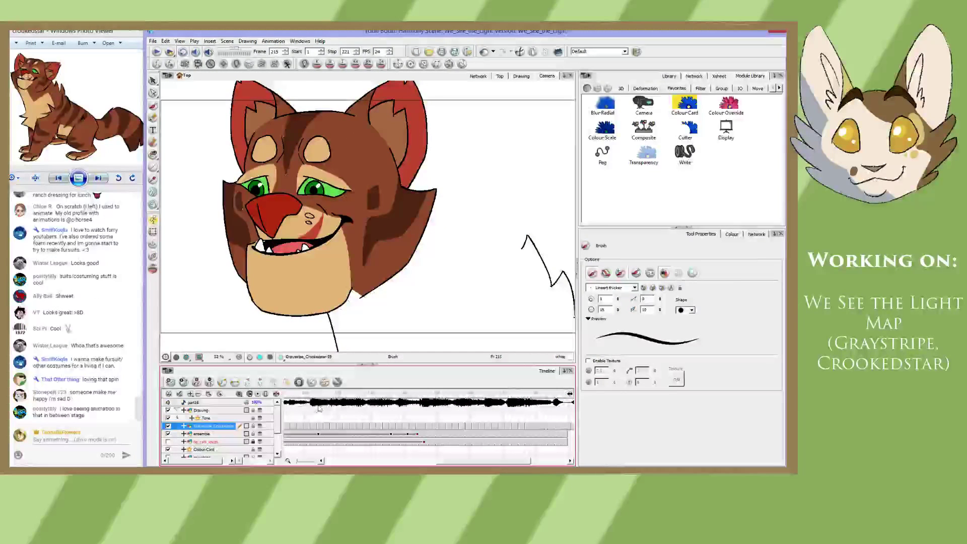
mouse_move(311, 397)
left_mouse_down()
mouse_move(321, 397)
mouse_move(296, 397)
left_mouse_up()
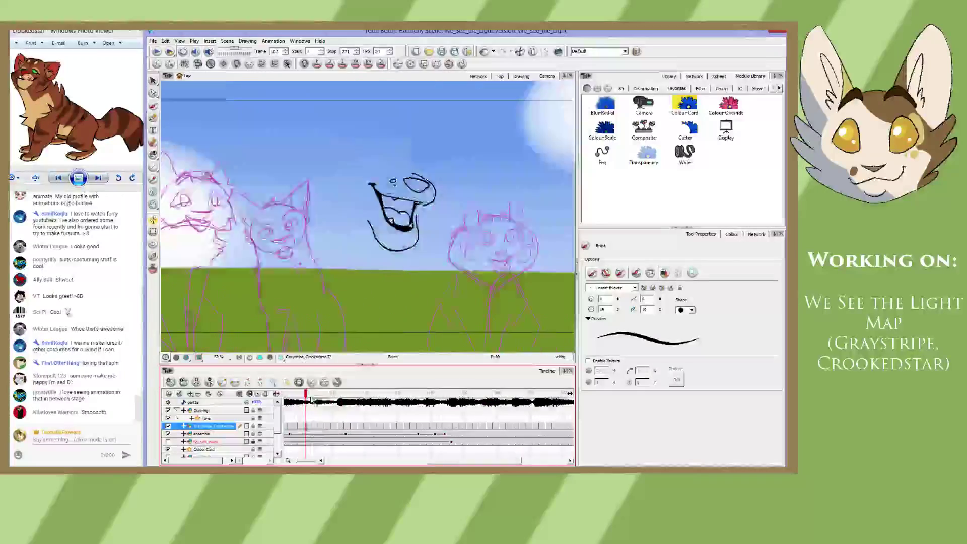
mouse_move(363, 424)
left_mouse_down()
mouse_move(274, 437)
mouse_move(433, 454)
mouse_move(352, 457)
mouse_move(492, 459)
left_mouse_up()
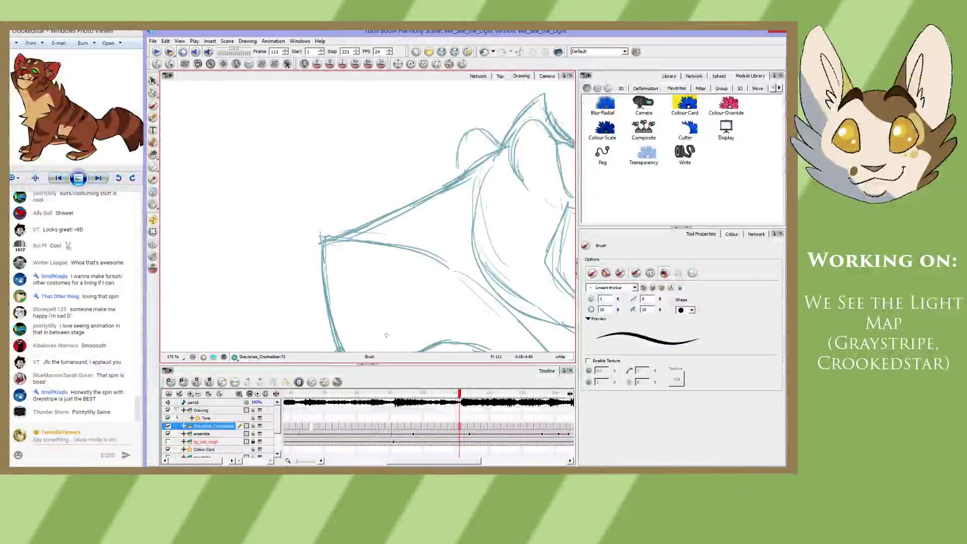
scroll(387, 335, "down", 4)
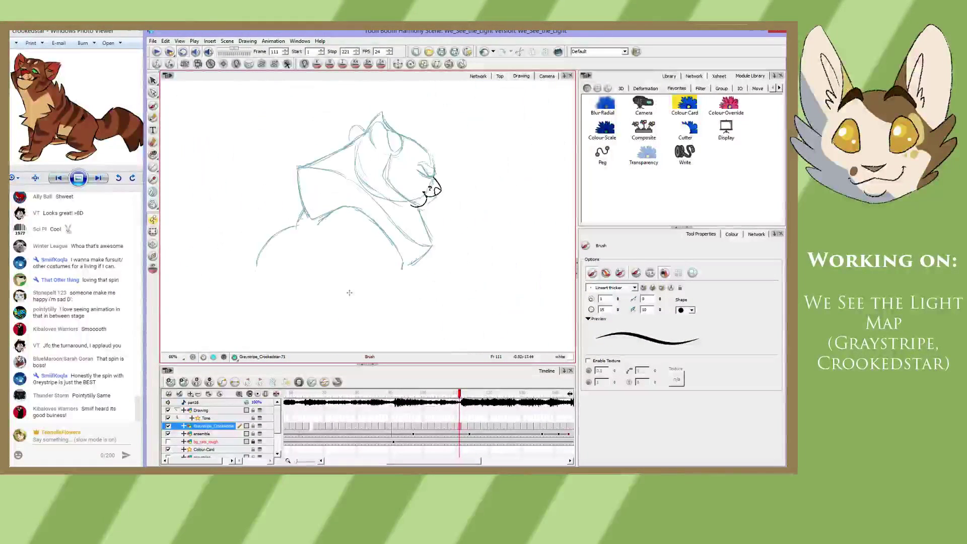
left_click_drag(304, 243, 322, 262)
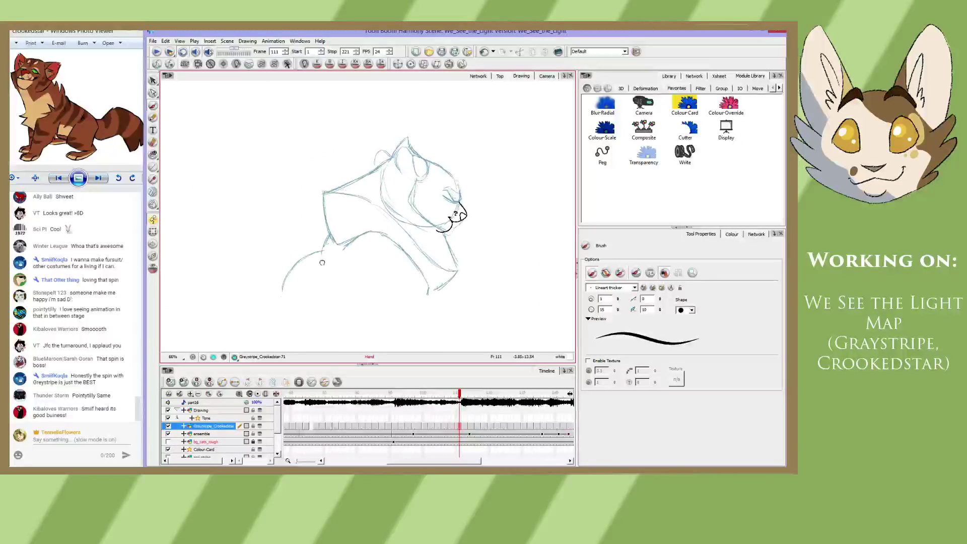
mouse_move(443, 412)
left_mouse_down()
mouse_move(410, 412)
mouse_move(513, 421)
mouse_move(547, 438)
mouse_move(406, 385)
mouse_move(404, 407)
mouse_move(539, 438)
mouse_move(444, 429)
left_mouse_up()
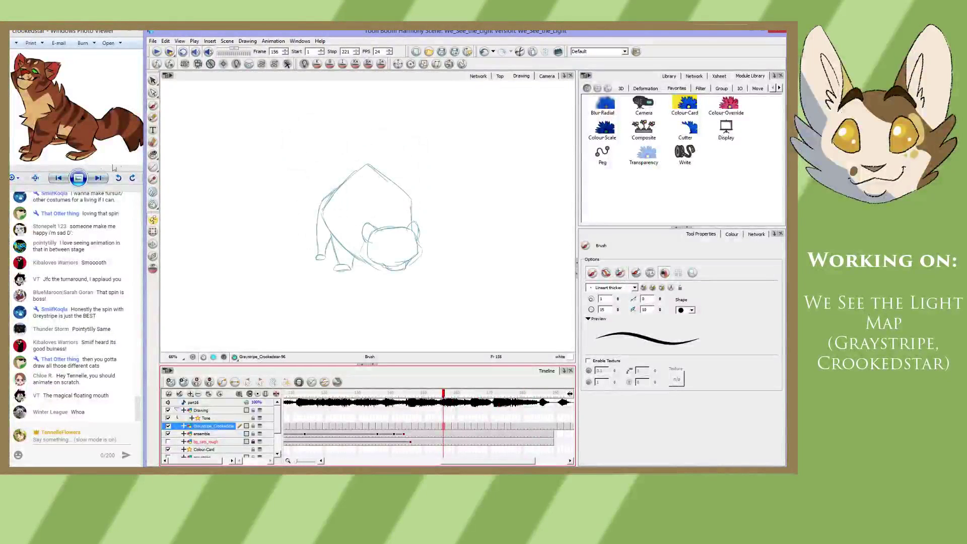
- Open the recent scene Twigkit_somewhere?
mouse_move(118, 465)
left_click(151, 42)
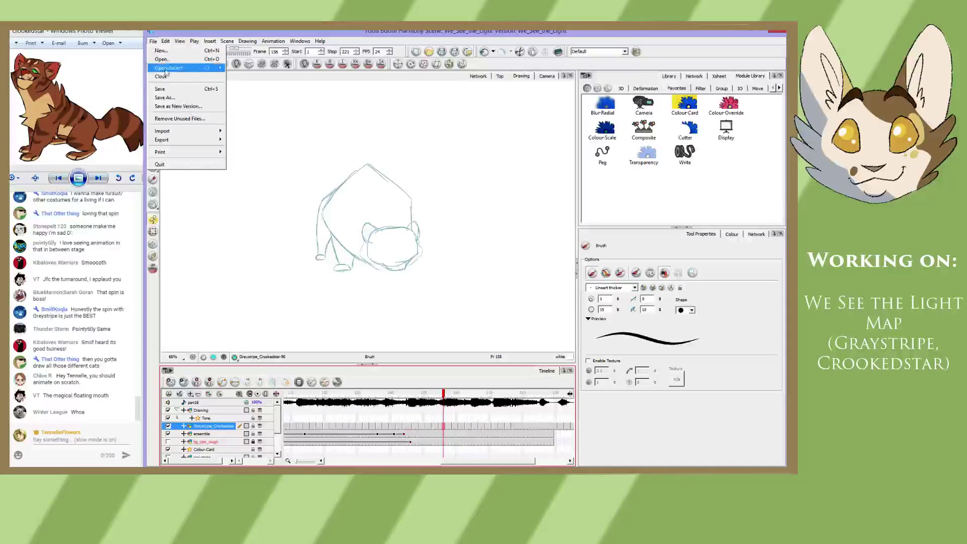
left_click(151, 44)
left_click(149, 45)
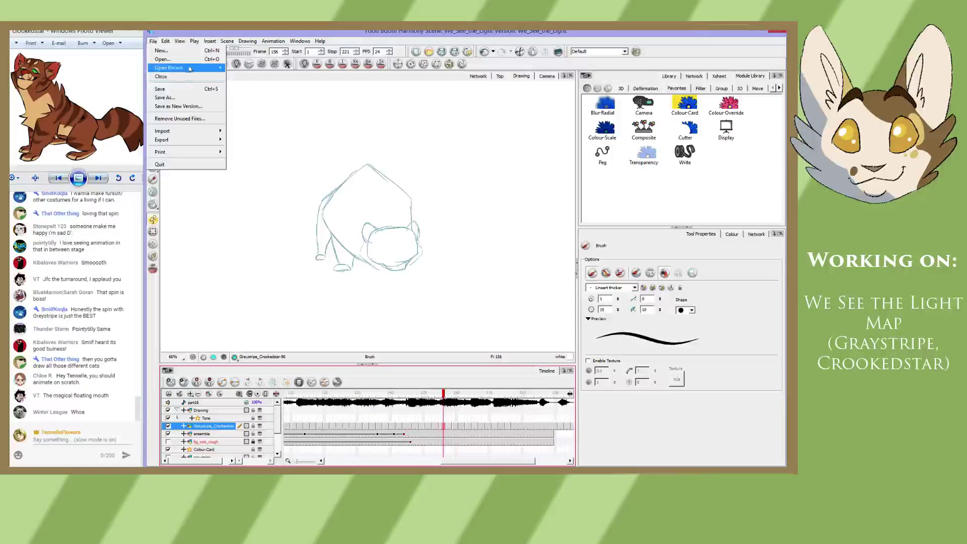
mouse_move(189, 70)
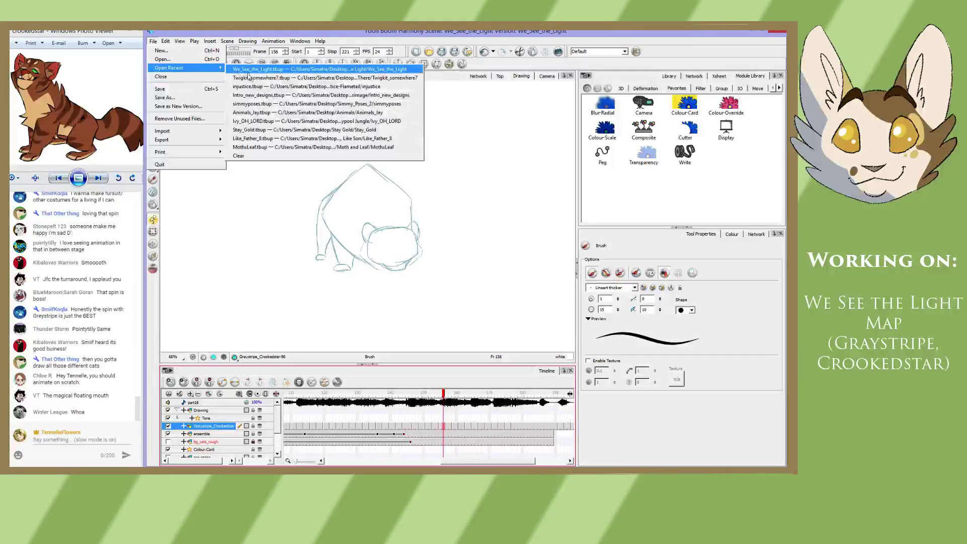
left_click(250, 76)
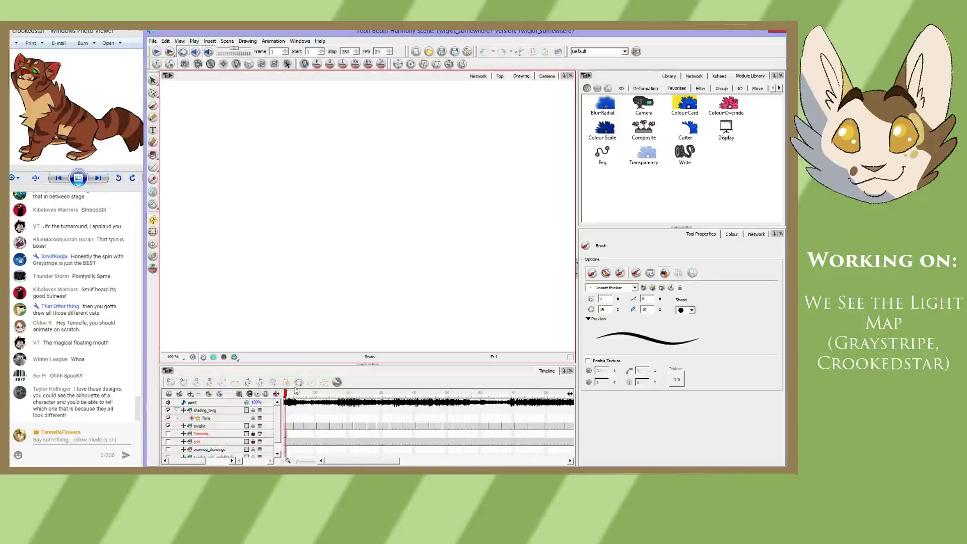
- Switch to the Camera view, try to play back the scene, and dismiss the crash dialog
left_click(306, 417)
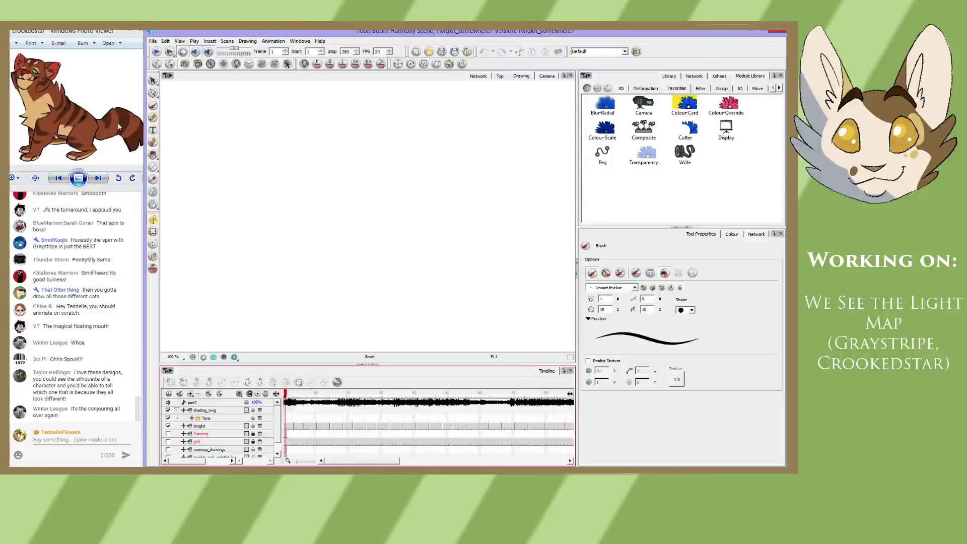
left_click(540, 77)
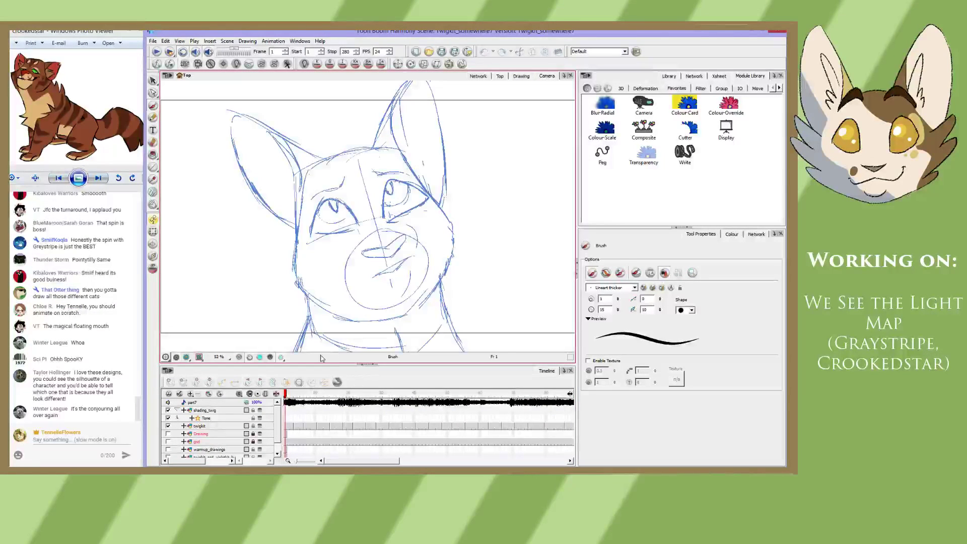
left_click(152, 41)
left_click(170, 87)
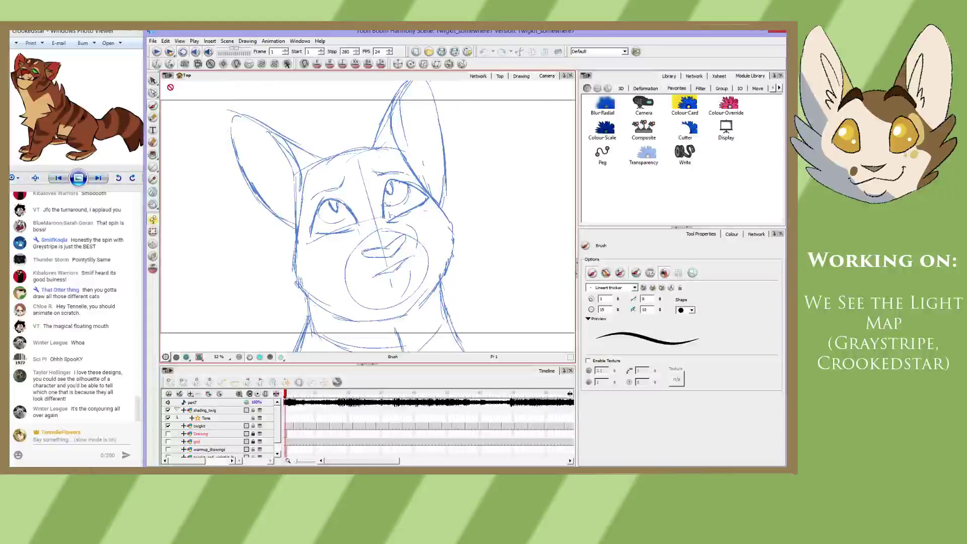
left_click(157, 55)
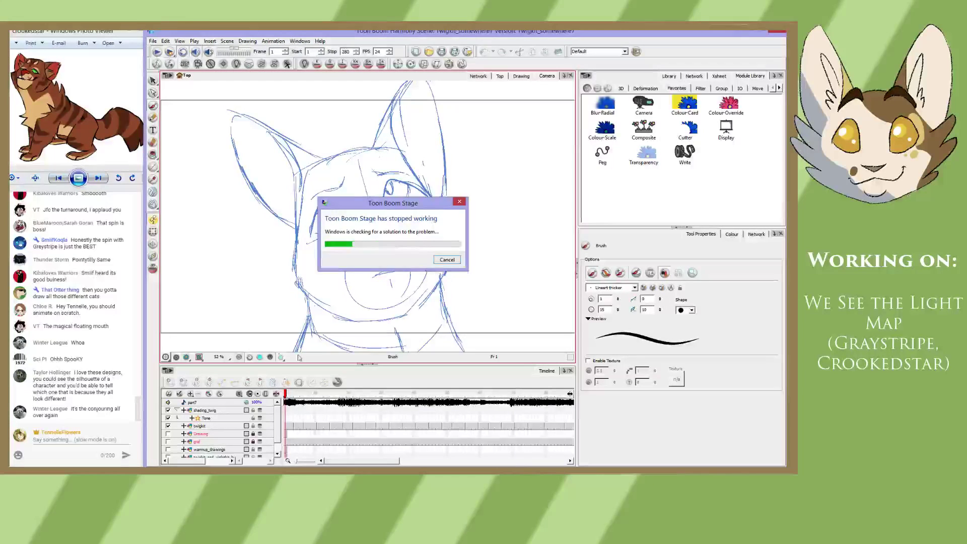
left_click(437, 262)
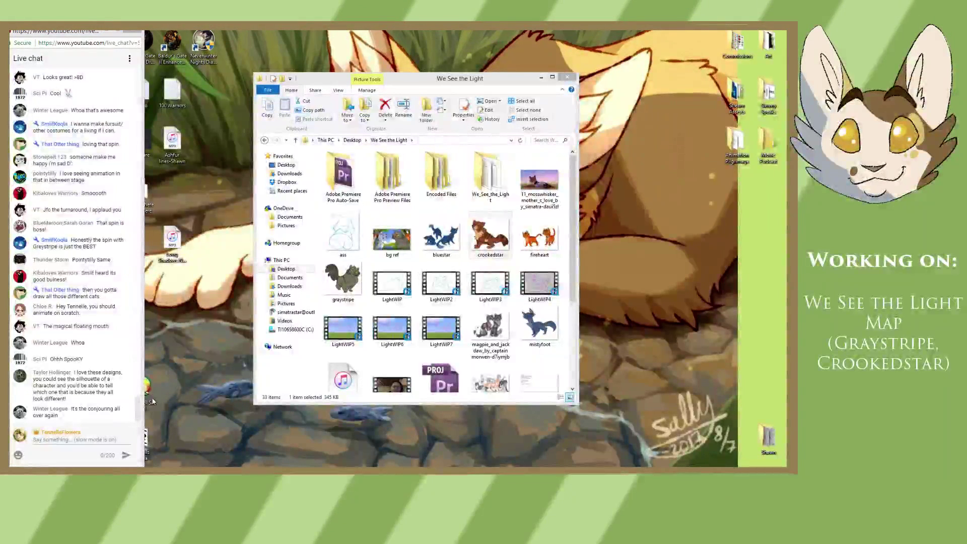
- Relaunch Toon Boom Stage from the desktop, bring back the live chat window and minimize the We See the Light folder
left_click(103, 31)
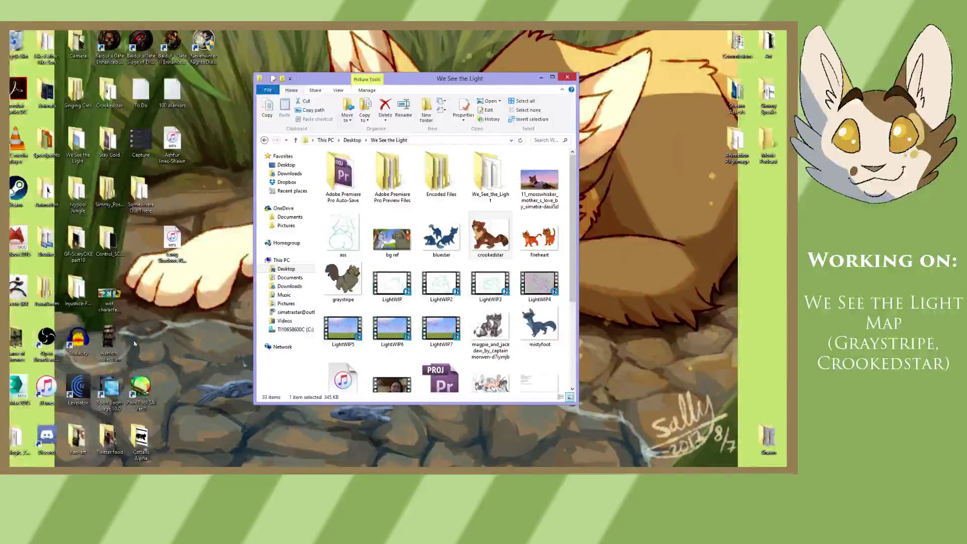
double_click(110, 390)
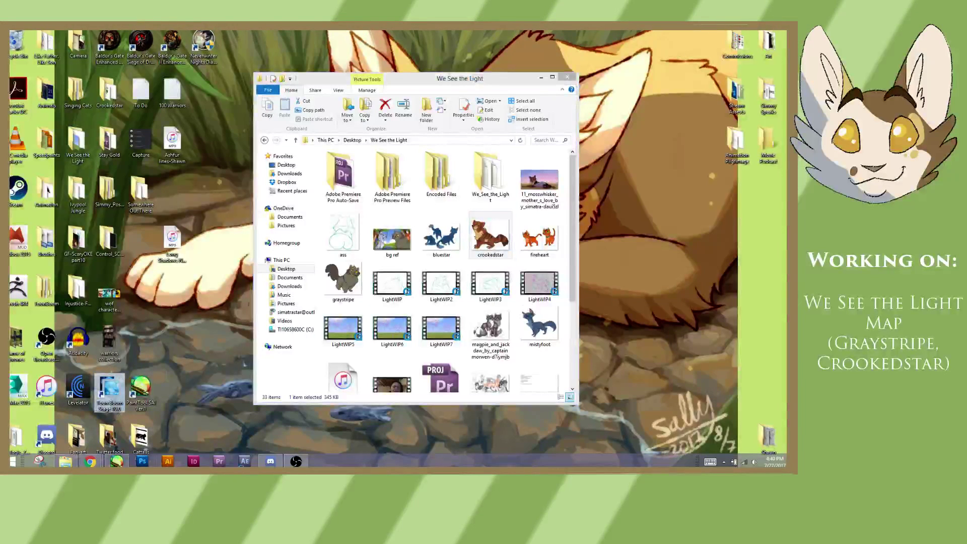
left_click(93, 462)
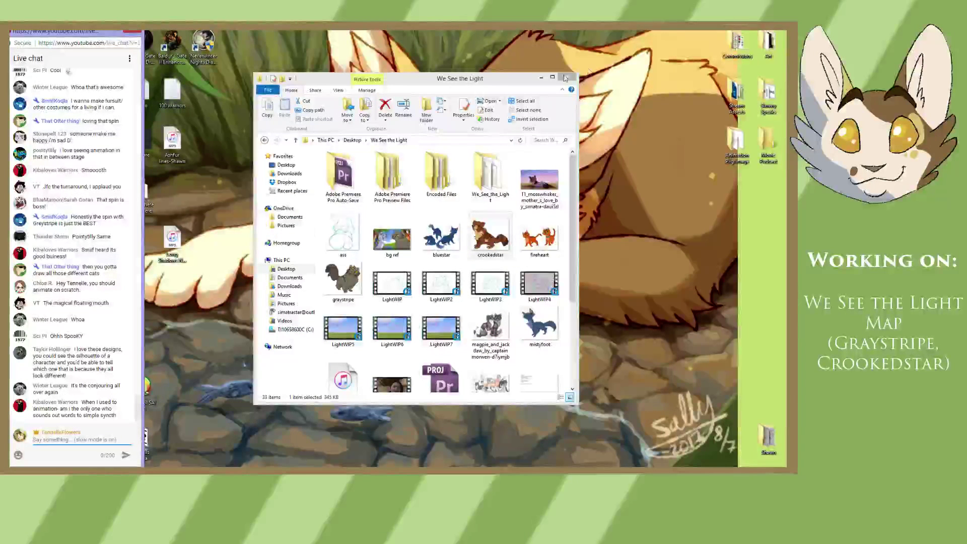
left_click(541, 77)
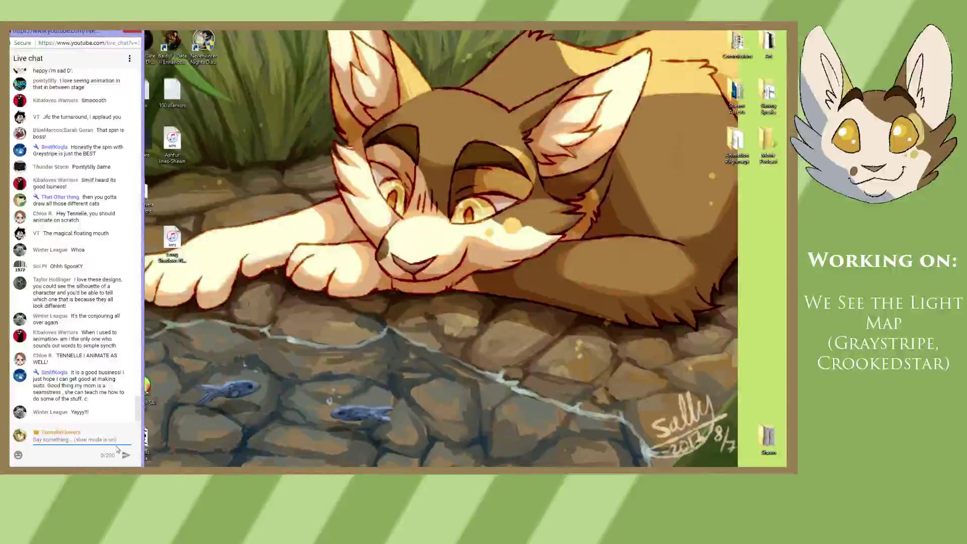
mouse_move(143, 327)
left_mouse_down()
mouse_move(119, 323)
mouse_move(159, 319)
left_mouse_up()
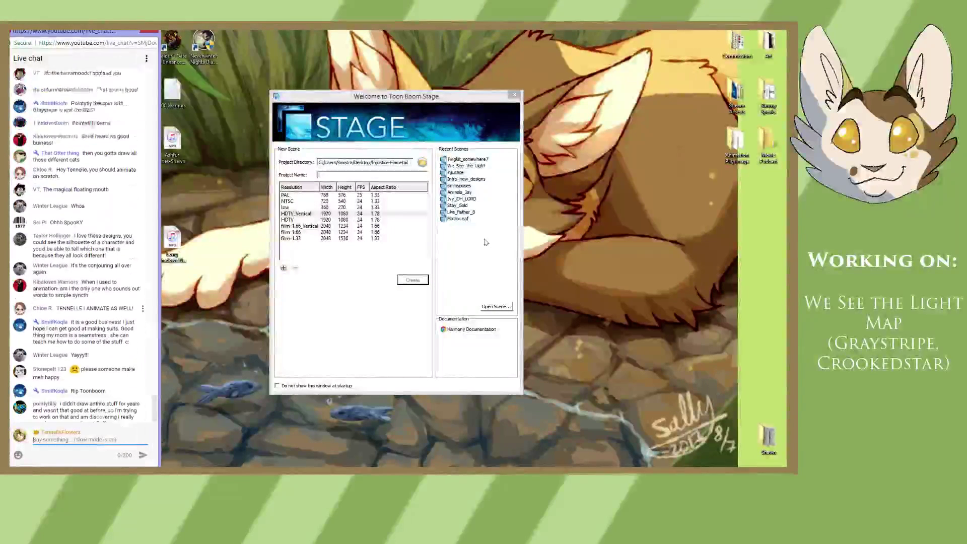
- Reopen the recent scene Twigkit_somewhere? and play back its animation
left_click(467, 167)
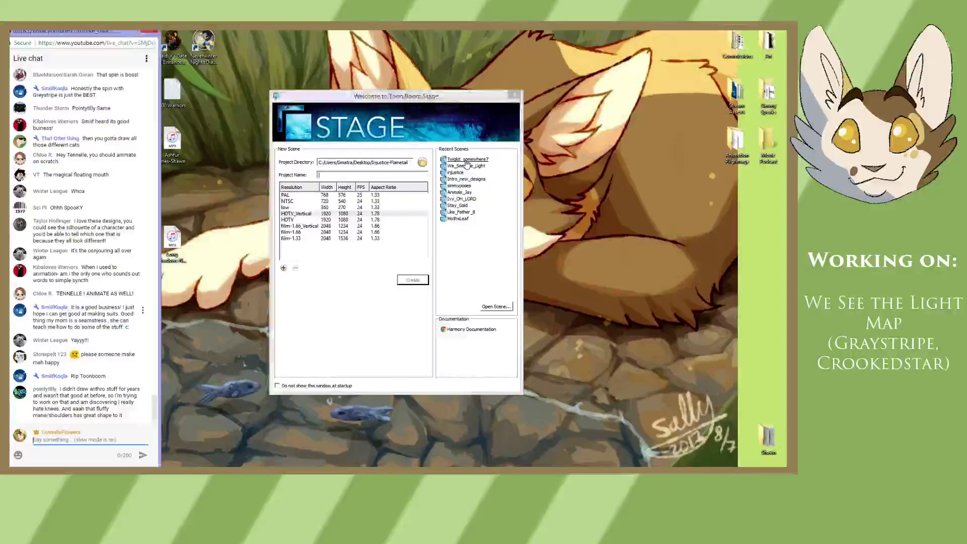
left_click_drag(160, 334, 149, 336)
left_click(79, 414)
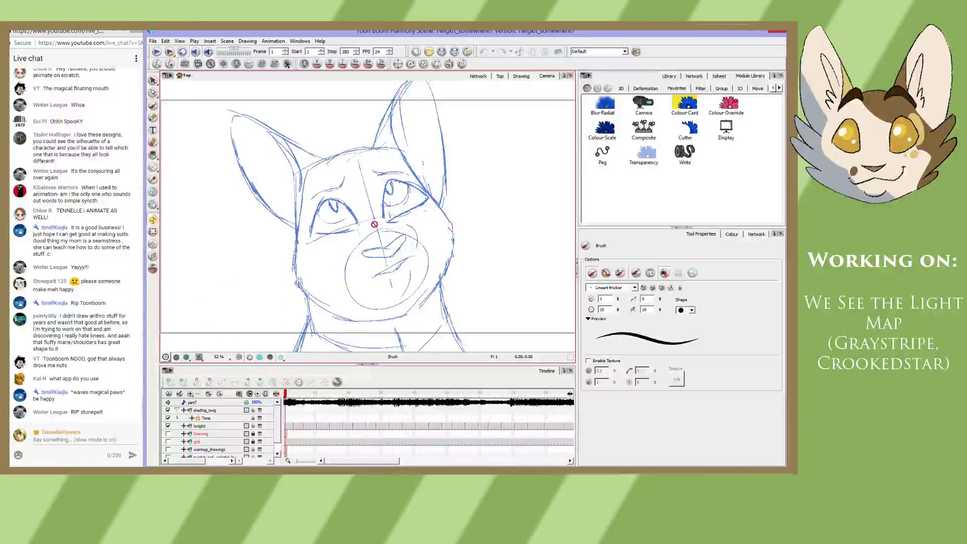
left_click(183, 52)
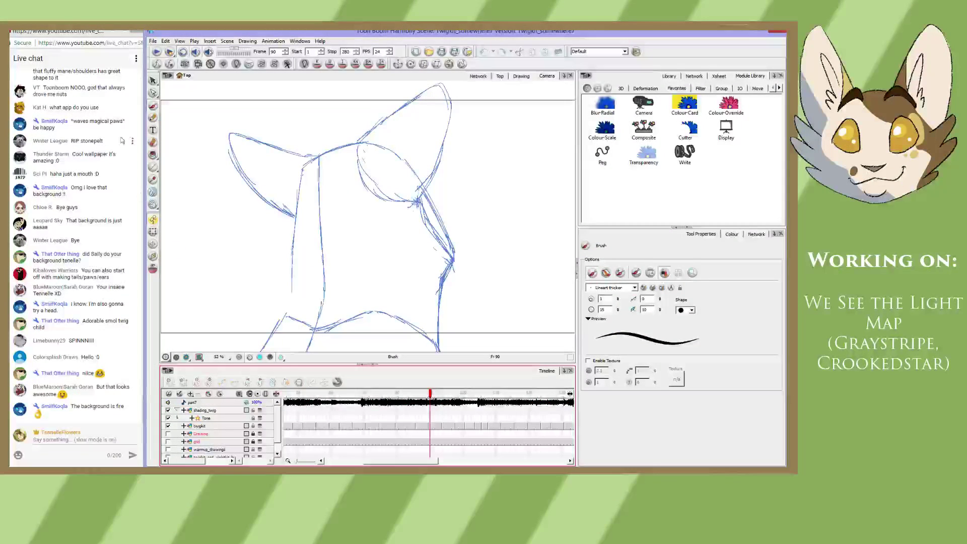
left_click(156, 43)
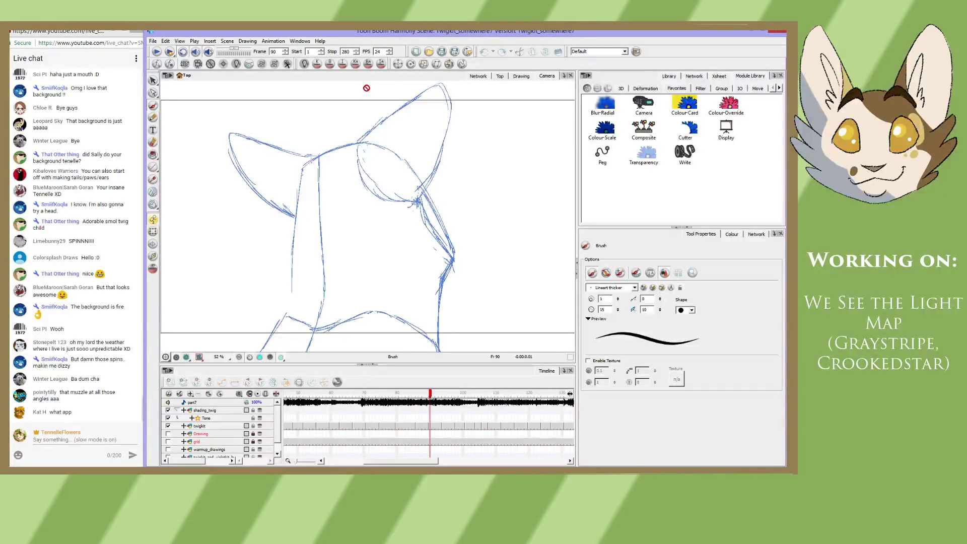
- Switch to the Open Broadcaster Software window
mouse_move(299, 463)
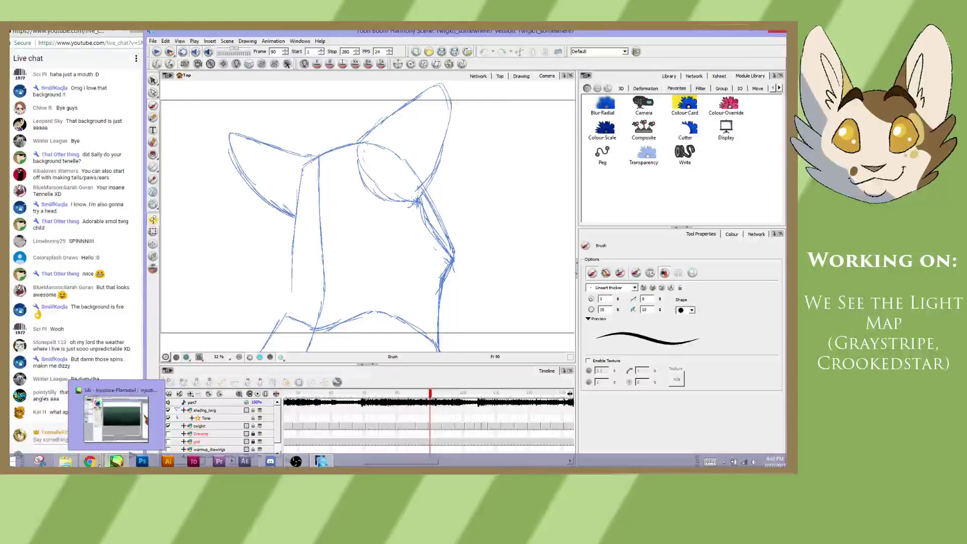
mouse_move(94, 449)
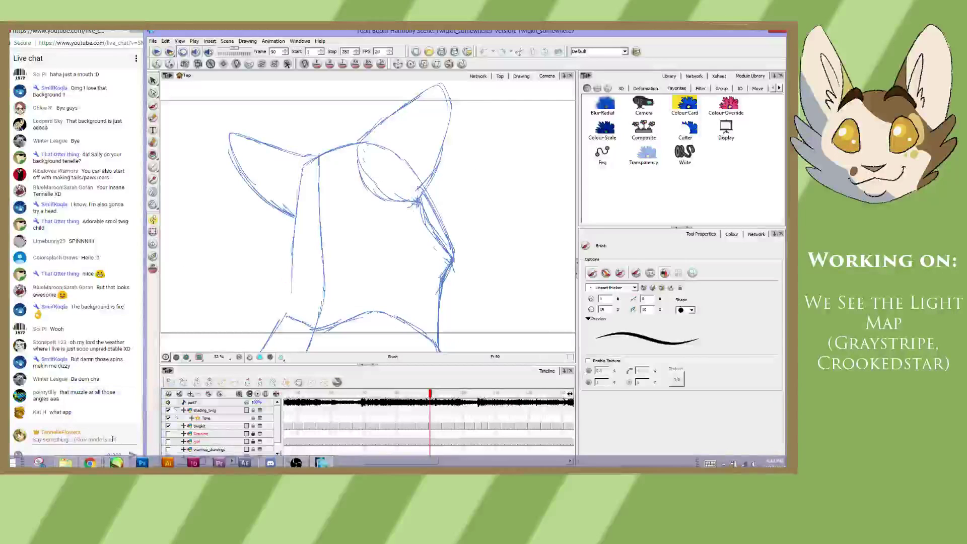
mouse_move(116, 461)
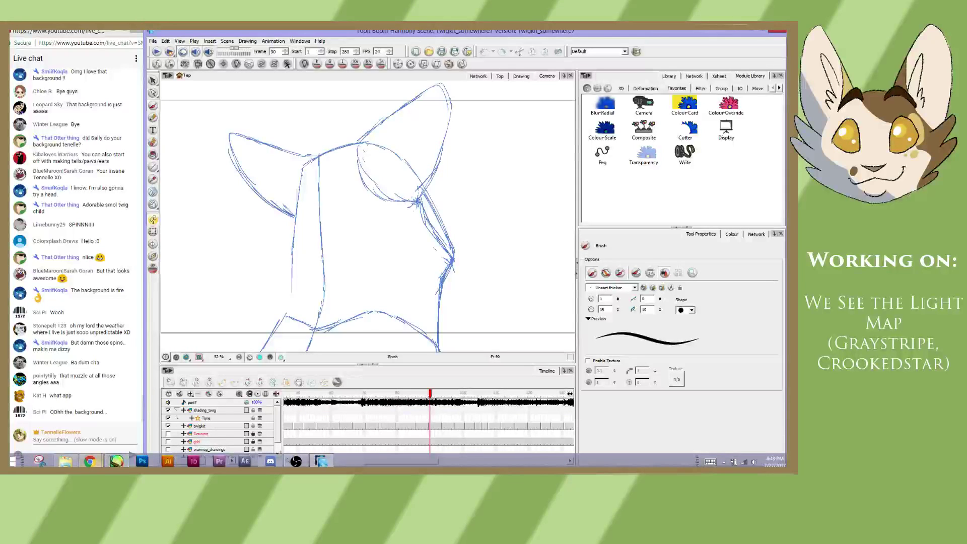
left_click(296, 461)
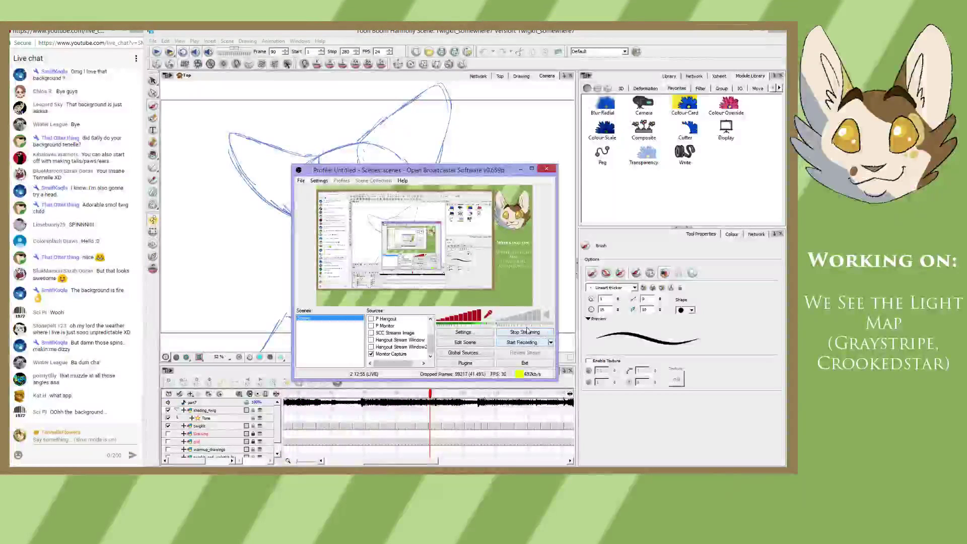